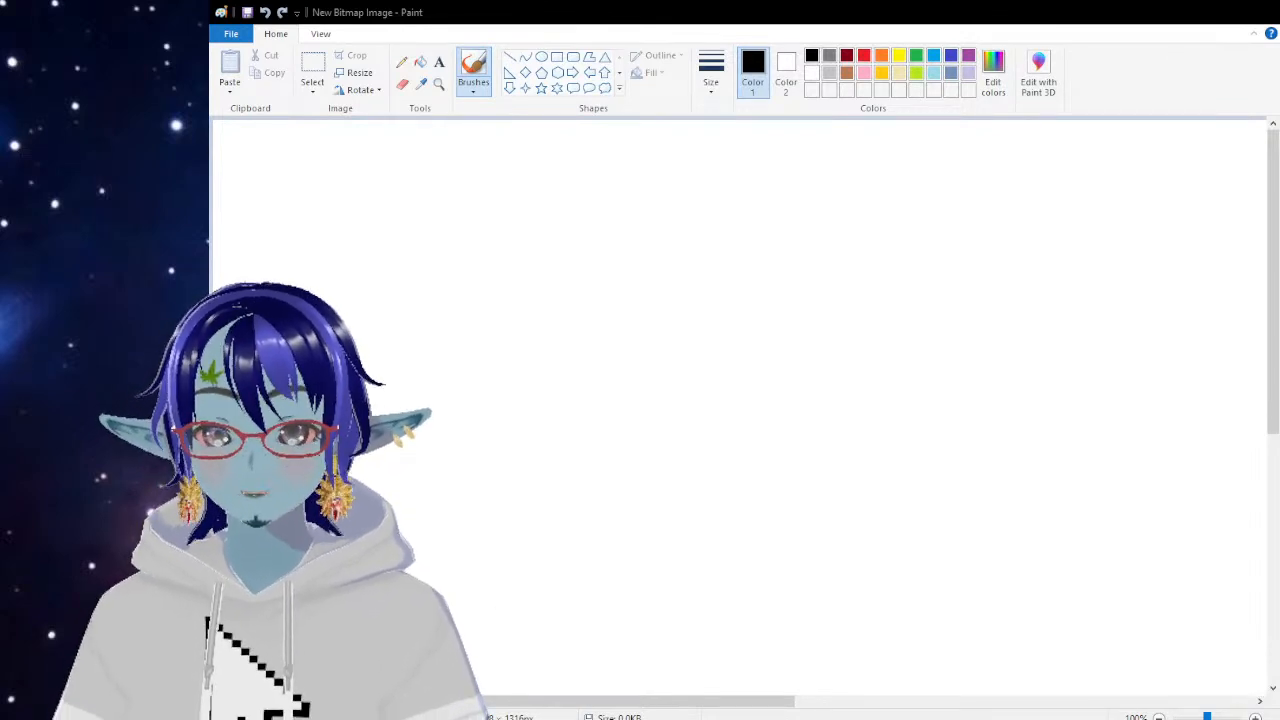
Step: Draw a round head outline with a long pointed ear on its right side using the black brush
left_click(883, 3)
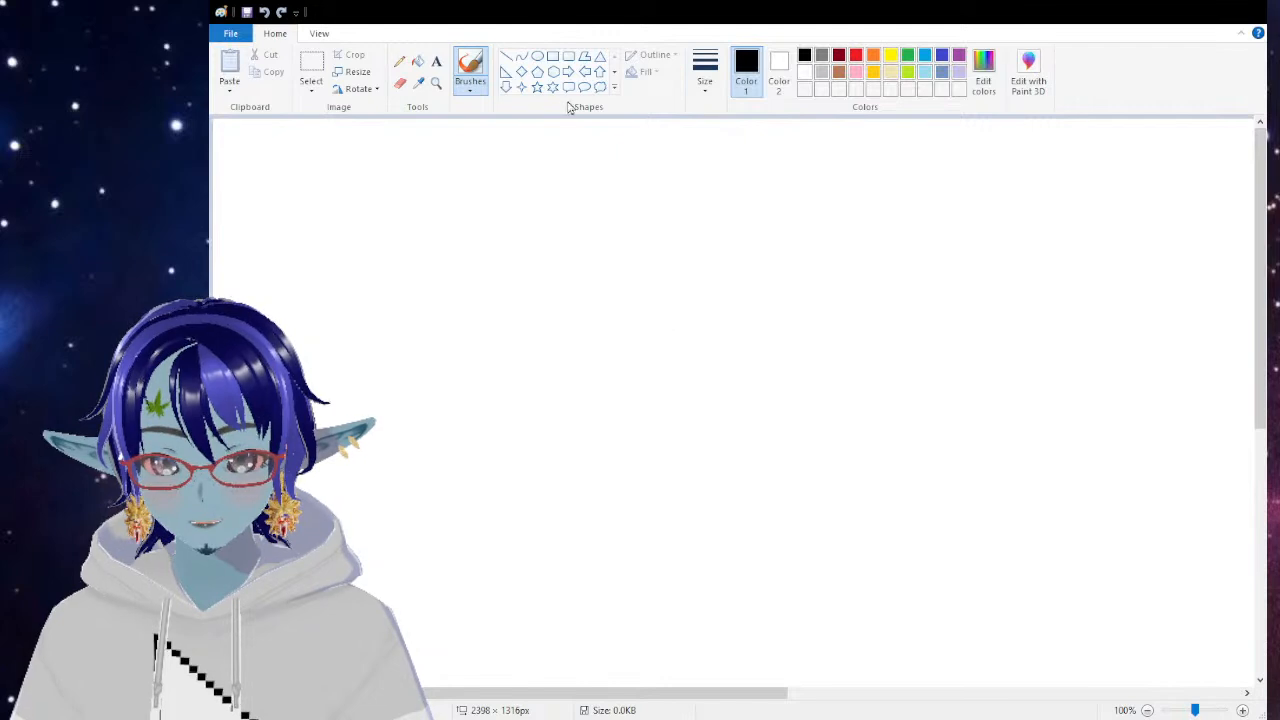
left_click(436, 82)
left_click(594, 290)
left_click(600, 228)
left_click(487, 95)
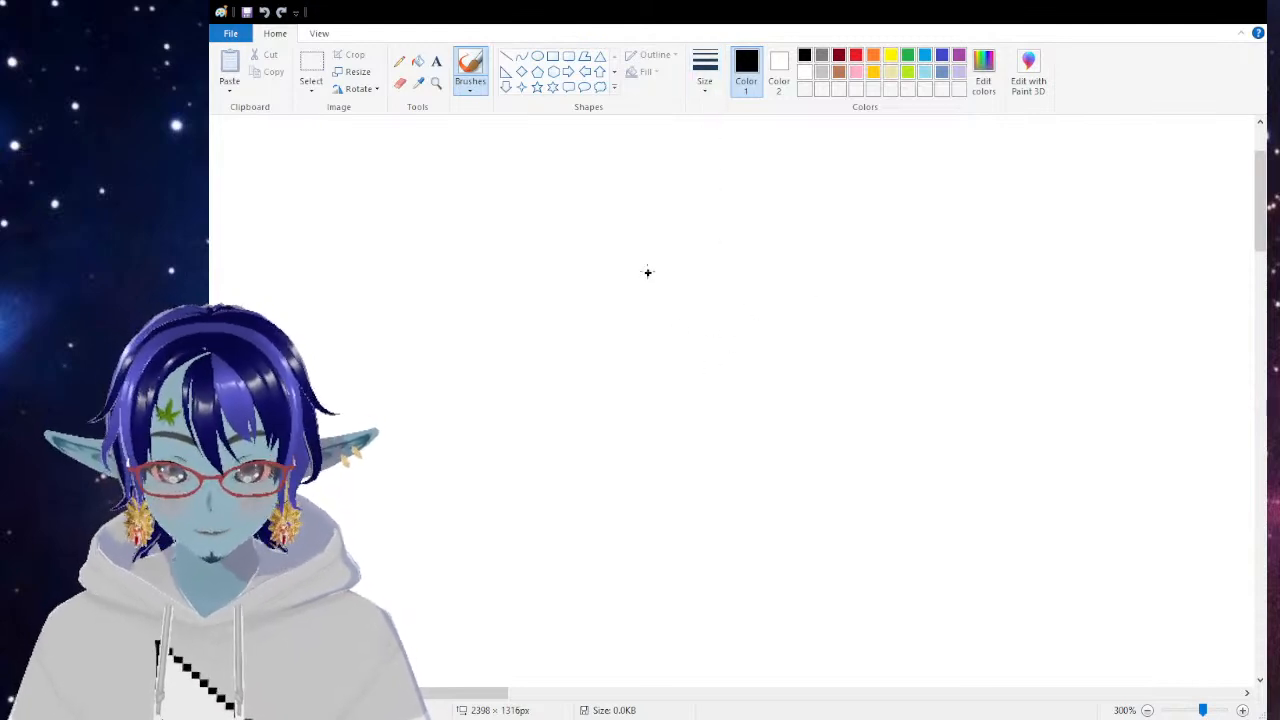
mouse_move(733, 249)
left_mouse_down()
mouse_move(690, 243)
mouse_move(624, 281)
mouse_move(601, 338)
mouse_move(654, 459)
mouse_move(769, 487)
mouse_move(876, 382)
mouse_move(841, 288)
mouse_move(735, 247)
left_mouse_up()
mouse_move(876, 341)
left_mouse_down()
mouse_move(1041, 313)
mouse_move(874, 396)
left_mouse_up()
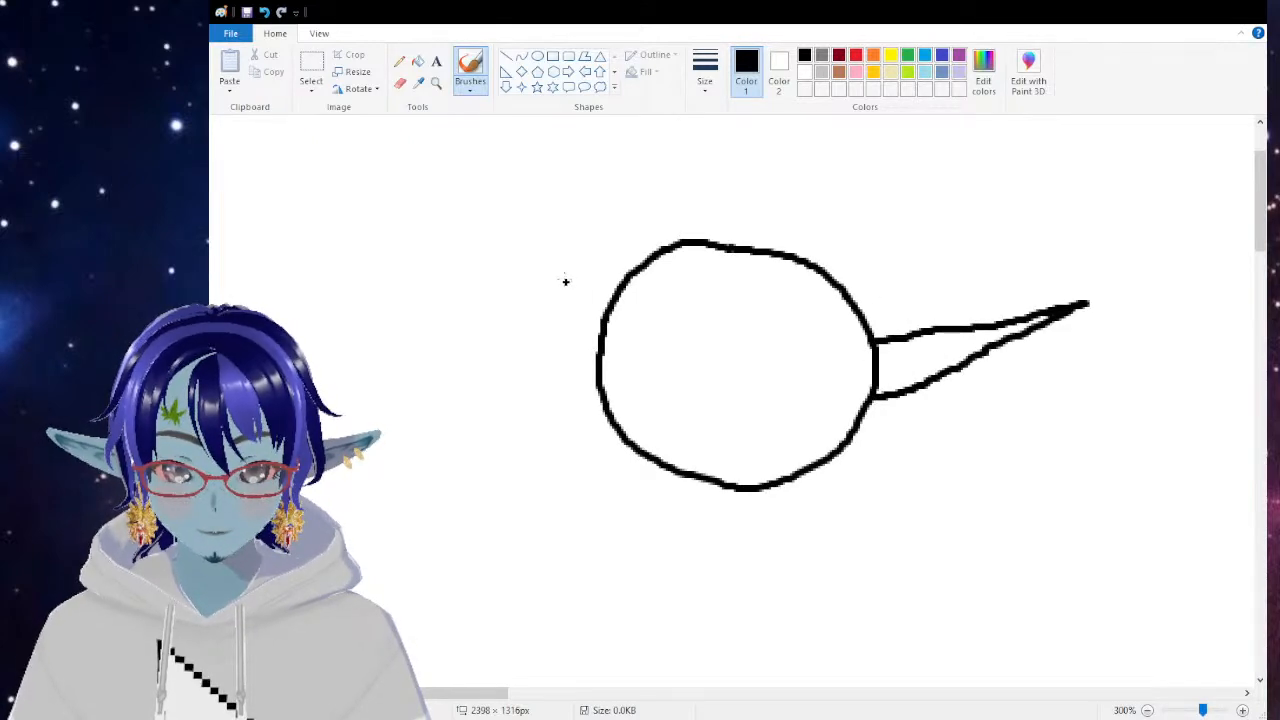
Step: Draw the left pointed ear and fill in the face with eyebrows, dot eyes with lashes, a nose and a smile
mouse_move(620, 286)
left_mouse_down()
mouse_move(545, 204)
mouse_move(551, 272)
mouse_move(584, 320)
mouse_move(602, 332)
mouse_move(651, 310)
mouse_move(703, 324)
left_mouse_up()
mouse_move(772, 348)
left_mouse_down()
mouse_move(802, 343)
mouse_move(841, 364)
mouse_move(808, 372)
left_mouse_up()
left_click_drag(651, 337, 646, 336)
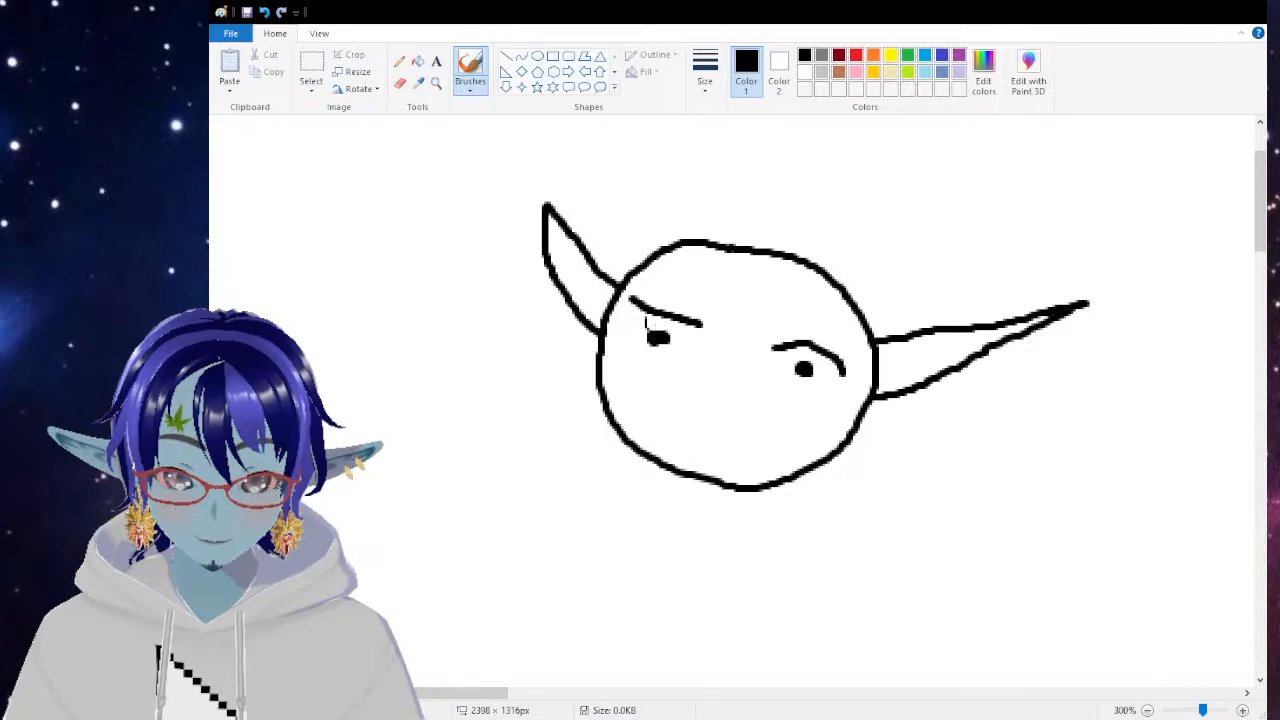
mouse_move(806, 368)
left_mouse_down()
mouse_move(824, 372)
mouse_move(818, 362)
left_mouse_up()
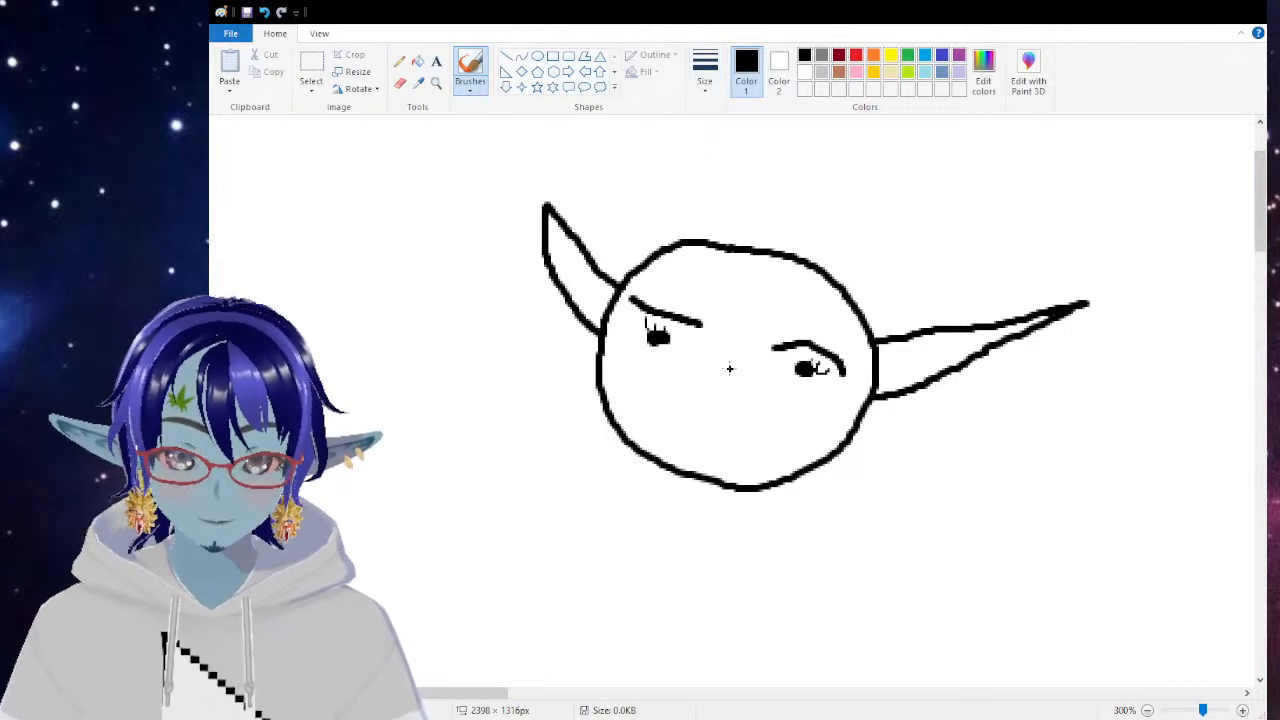
mouse_move(722, 368)
left_mouse_down()
mouse_move(688, 382)
mouse_move(716, 390)
left_mouse_up()
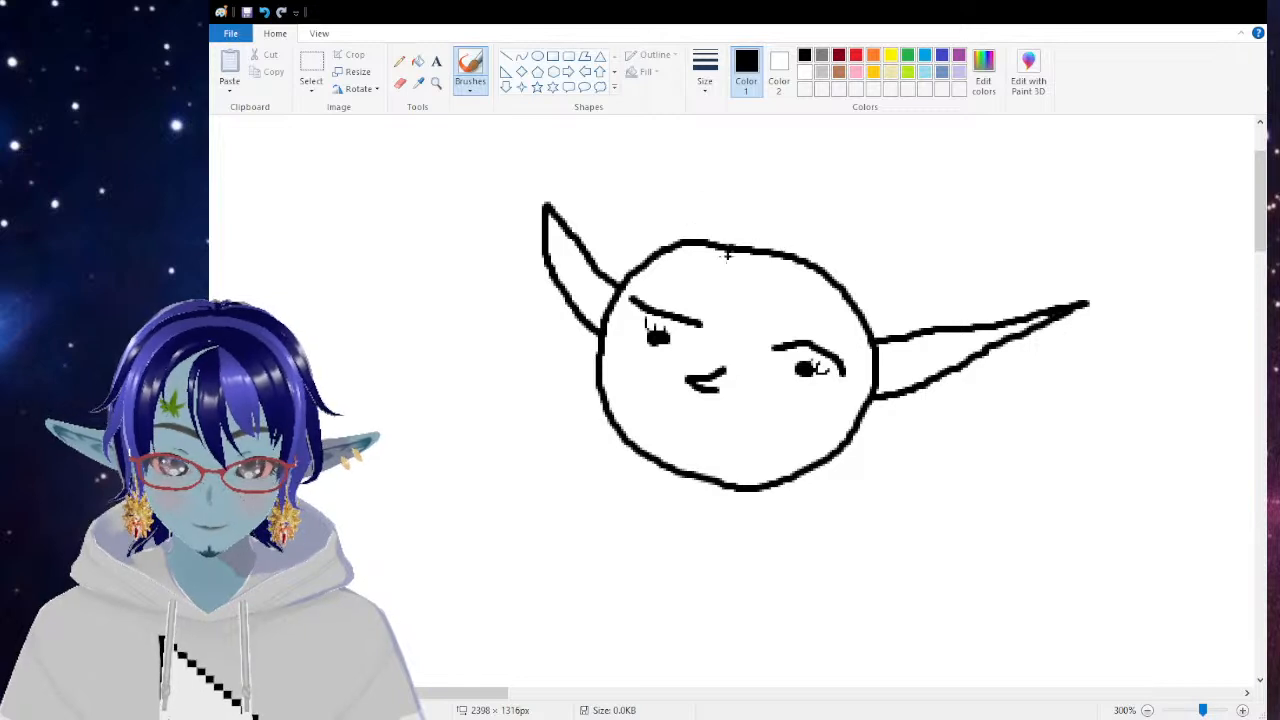
left_click_drag(678, 424, 748, 408)
Step: Draw the neck, both rounded shoulders and the chest outline below the head
scroll(889, 448, "down", 2)
mouse_move(678, 324)
left_mouse_down()
mouse_move(664, 370)
mouse_move(717, 357)
mouse_move(718, 384)
mouse_move(726, 358)
mouse_move(781, 355)
mouse_move(796, 372)
mouse_move(764, 450)
left_mouse_up()
mouse_move(668, 350)
left_mouse_down()
mouse_move(601, 320)
mouse_move(584, 330)
mouse_move(589, 421)
mouse_move(612, 394)
mouse_move(572, 424)
mouse_move(565, 472)
mouse_move(592, 489)
mouse_move(645, 490)
mouse_move(668, 529)
mouse_move(698, 537)
mouse_move(735, 527)
mouse_move(755, 476)
mouse_move(737, 408)
left_mouse_up()
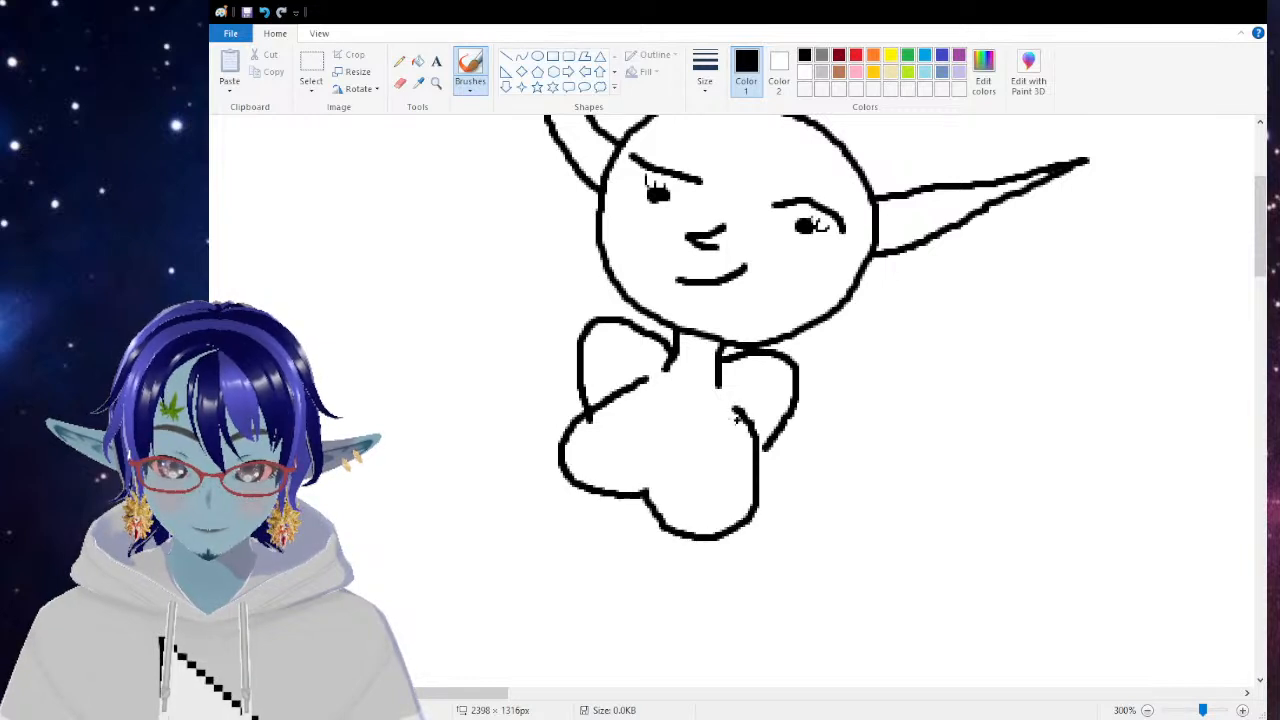
left_click_drag(769, 448, 757, 451)
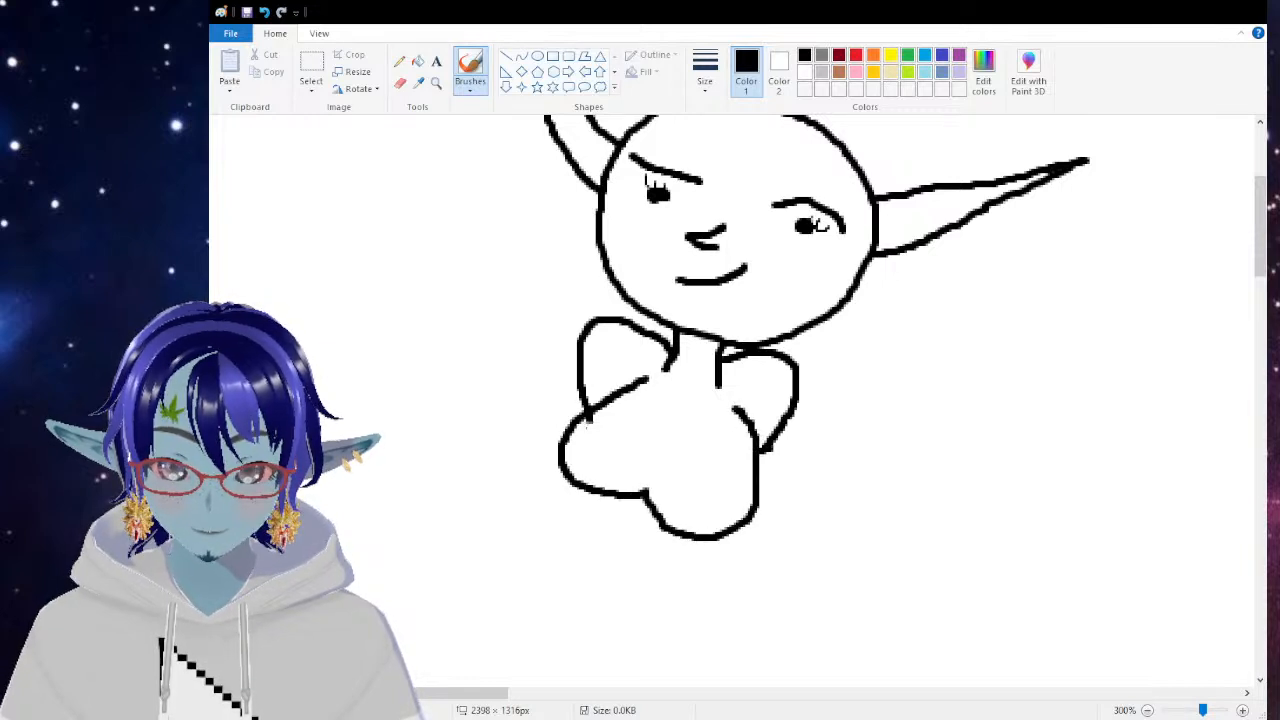
Step: Add a jagged neckline across the chest and a ragged hem beneath it to form a torn top
mouse_move(590, 412)
left_mouse_down()
mouse_move(620, 410)
mouse_move(638, 438)
mouse_move(670, 408)
mouse_move(722, 480)
mouse_move(750, 466)
mouse_move(748, 482)
left_mouse_up()
scroll(700, 500, "down", 3)
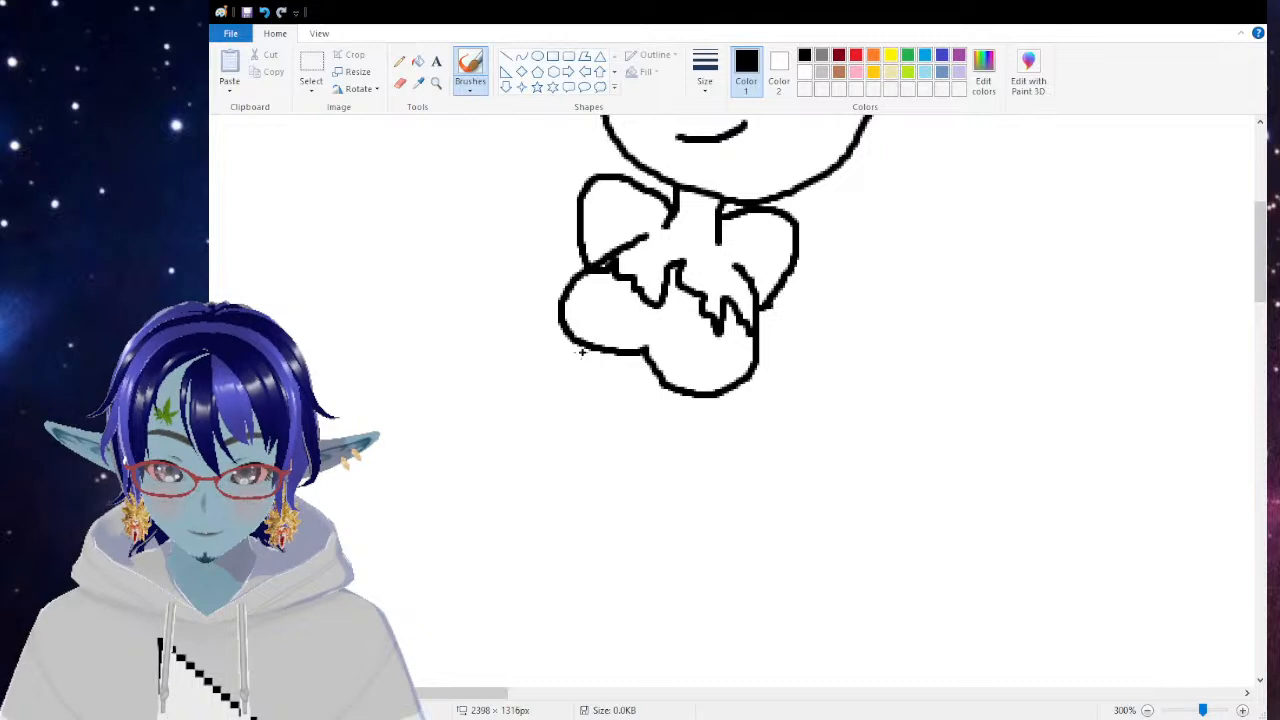
mouse_move(576, 346)
left_mouse_down()
mouse_move(617, 381)
mouse_move(658, 431)
mouse_move(679, 418)
mouse_move(705, 435)
mouse_move(739, 425)
mouse_move(722, 395)
left_mouse_up()
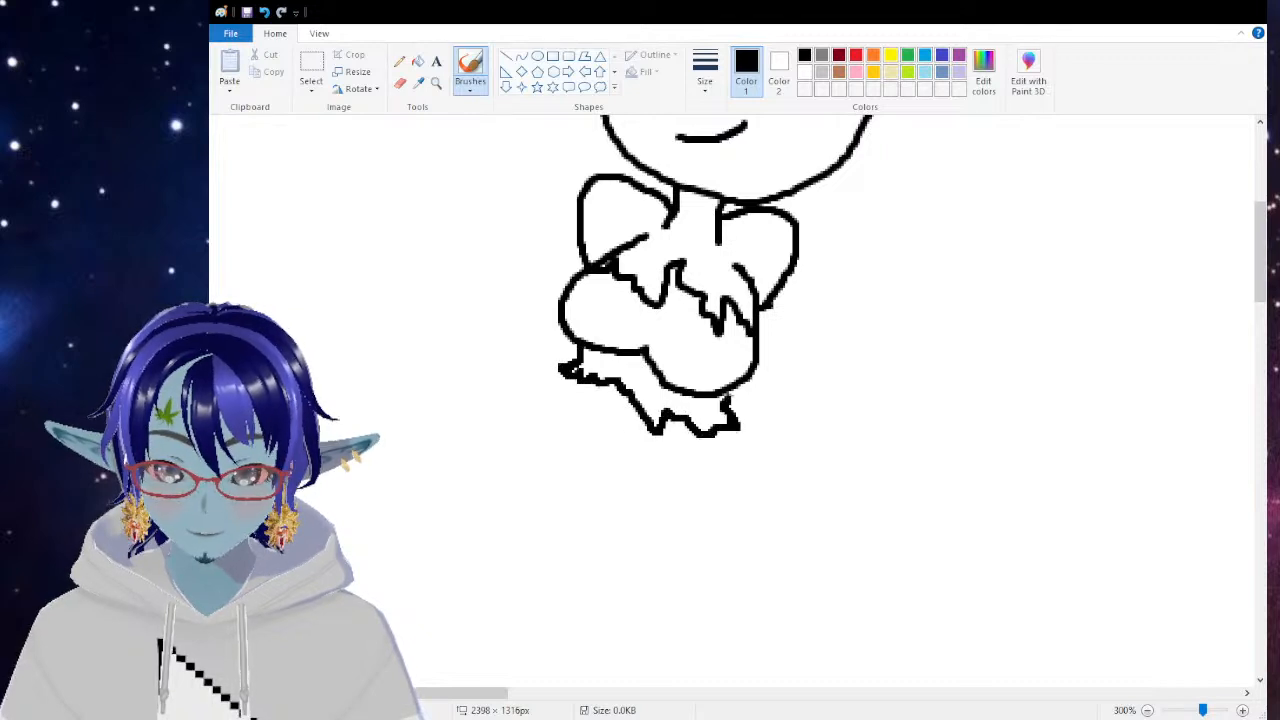
left_click_drag(590, 382, 555, 442)
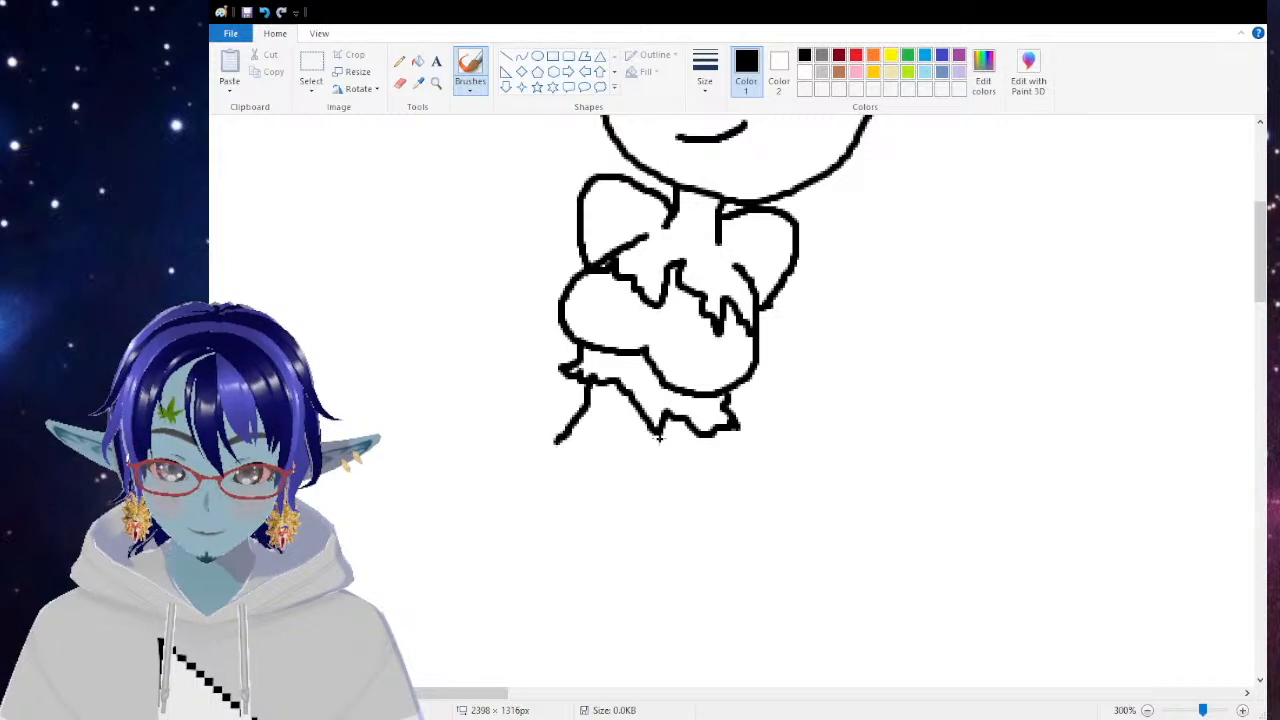
left_click_drag(706, 432, 724, 500)
mouse_move(570, 436)
left_mouse_down()
mouse_move(508, 455)
mouse_move(505, 478)
left_mouse_up()
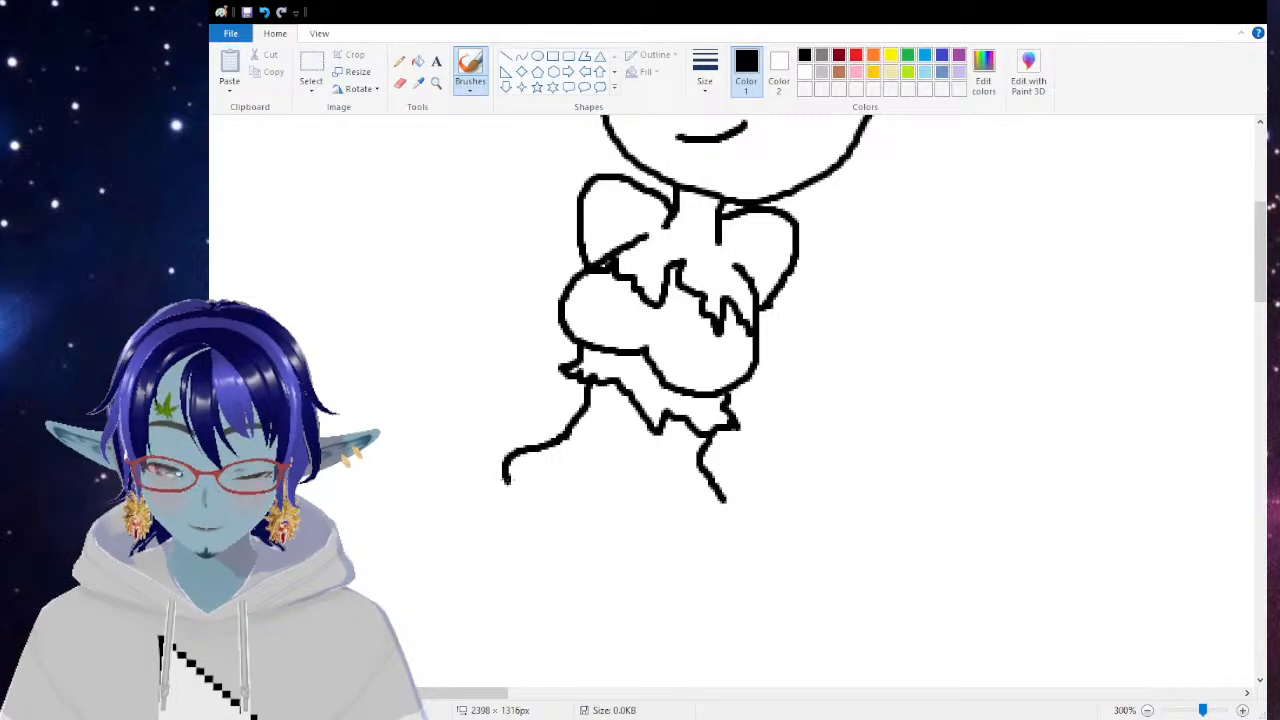
key("ctrl+z")
key("ctrl+z")
key("ctrl+z")
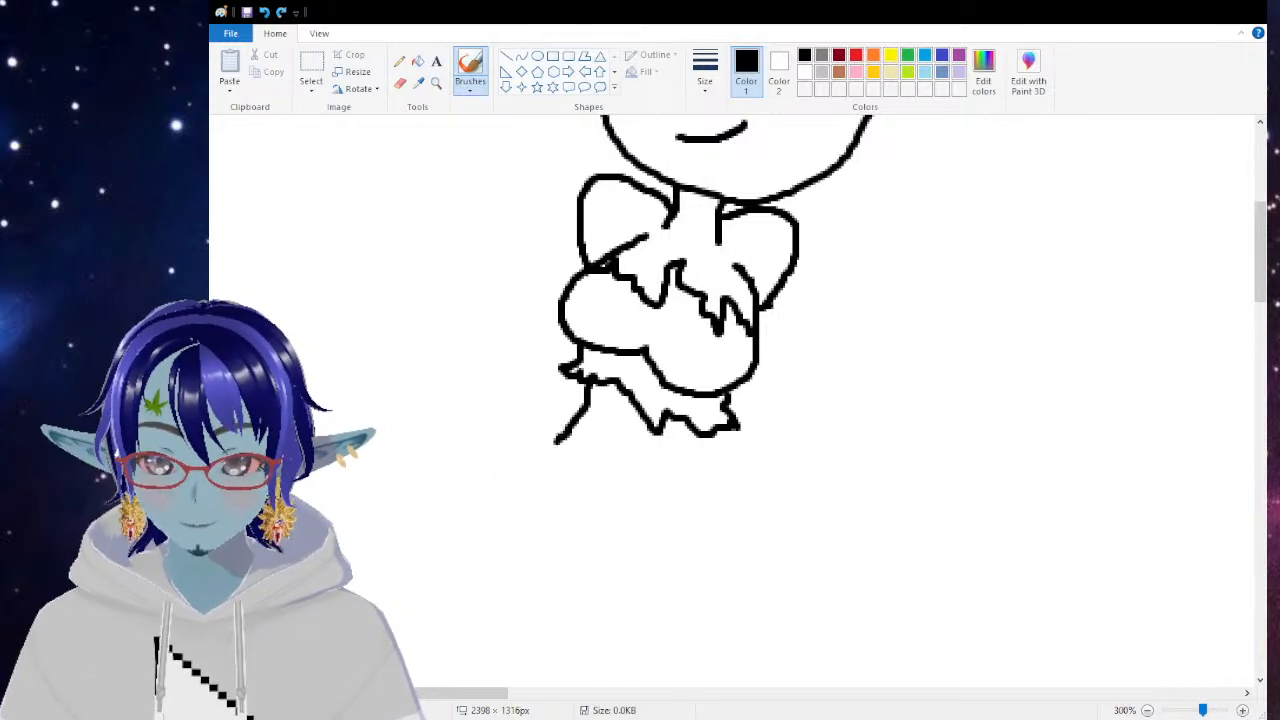
Step: Draw rounded hips below the ragged hem, a small curve between the legs, both inner thighs and the right outer thigh
mouse_move(582, 382)
left_mouse_down()
mouse_move(534, 418)
mouse_move(502, 462)
mouse_move(508, 480)
left_mouse_up()
mouse_move(711, 428)
left_mouse_down()
mouse_move(725, 502)
mouse_move(705, 530)
left_mouse_up()
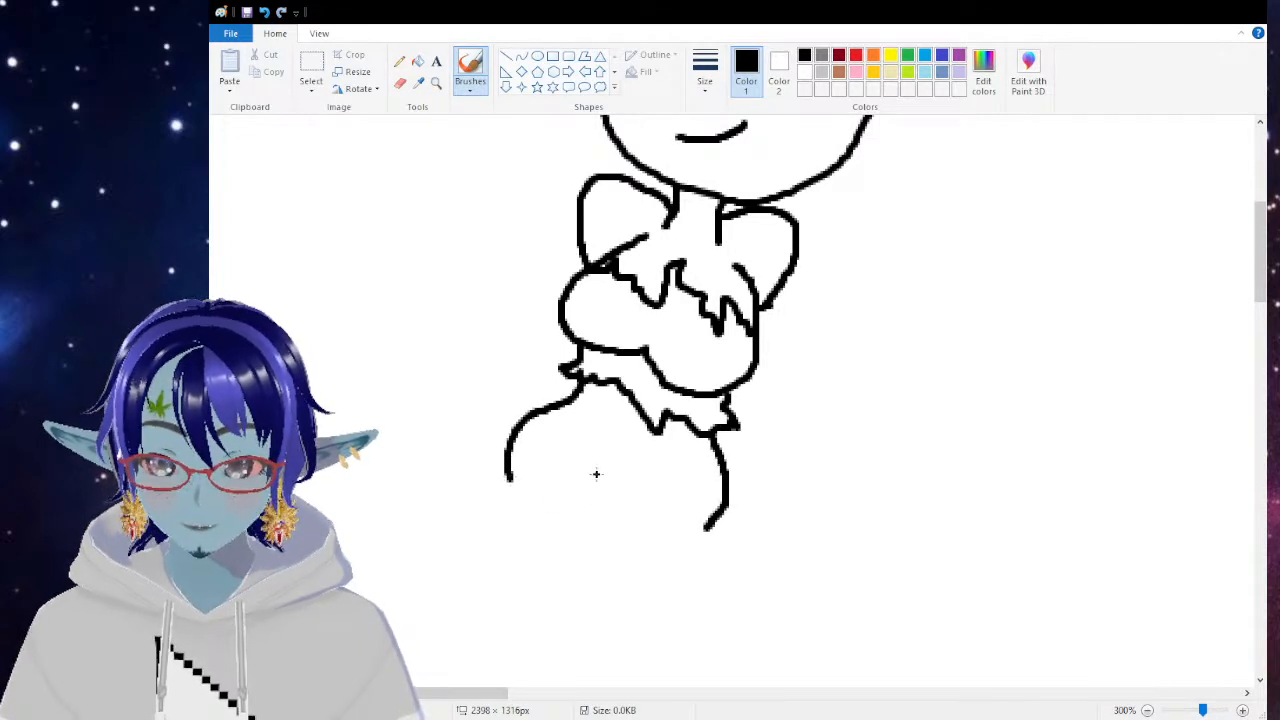
left_click_drag(591, 463, 610, 498)
scroll(610, 413, "down", 3)
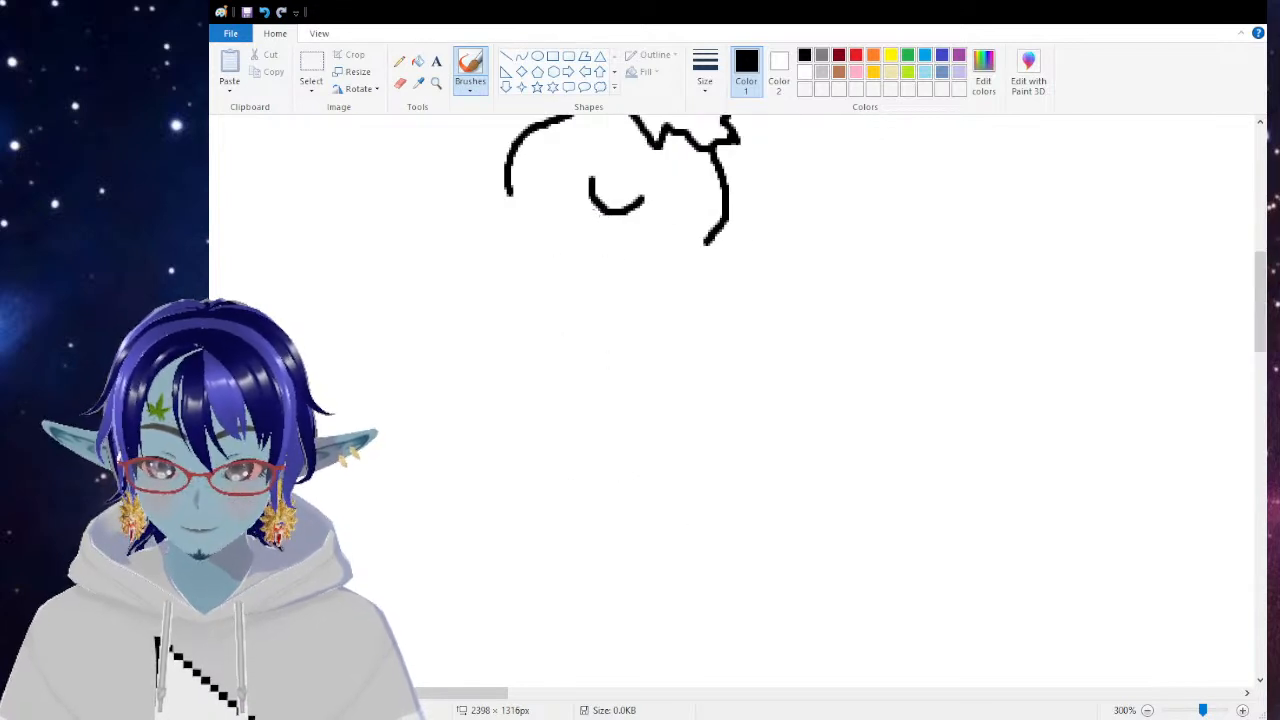
left_click_drag(598, 206, 584, 260)
left_click_drag(620, 213, 607, 279)
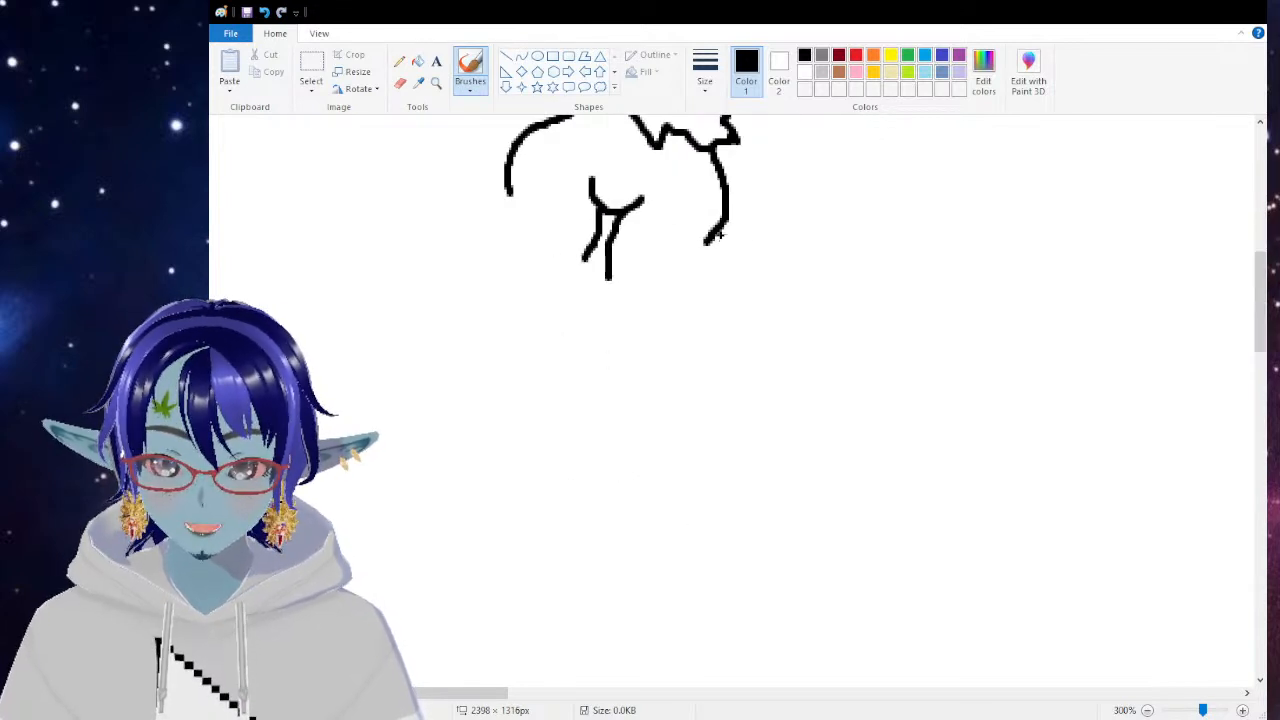
left_click_drag(706, 242, 678, 318)
mouse_move(509, 188)
left_mouse_down()
mouse_move(507, 257)
mouse_move(583, 258)
left_mouse_up()
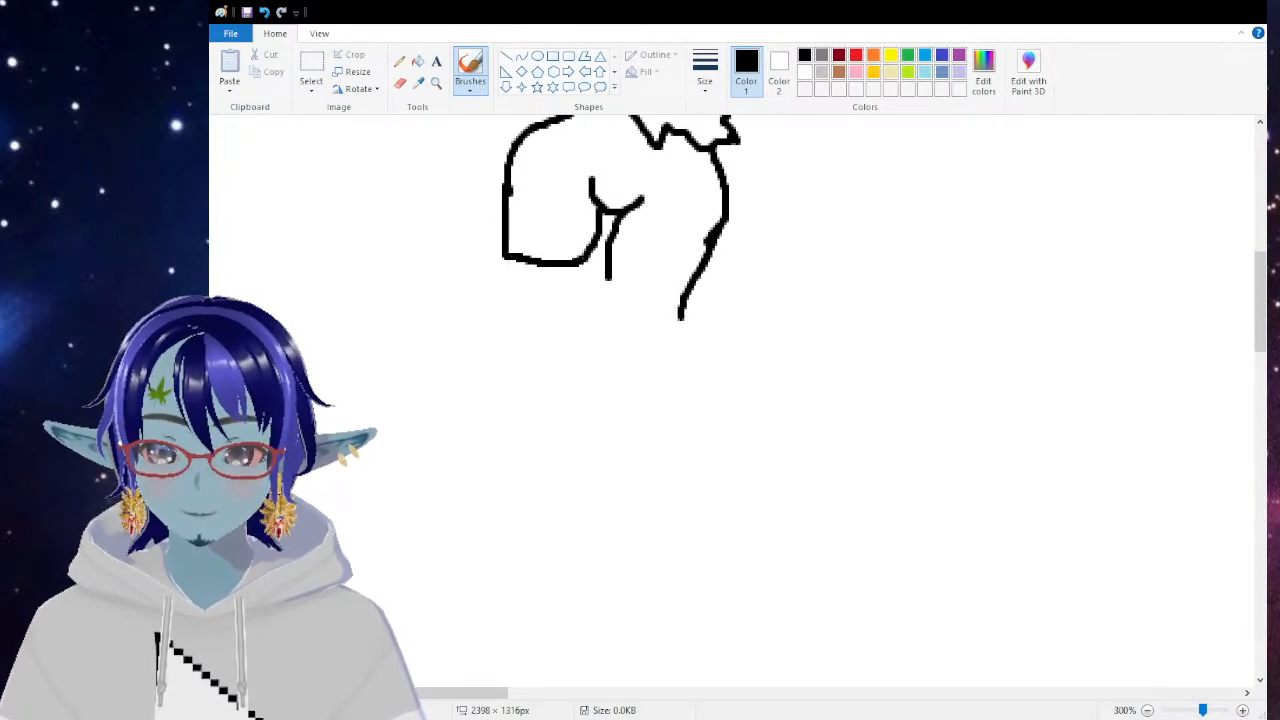
left_click_drag(502, 252, 520, 284)
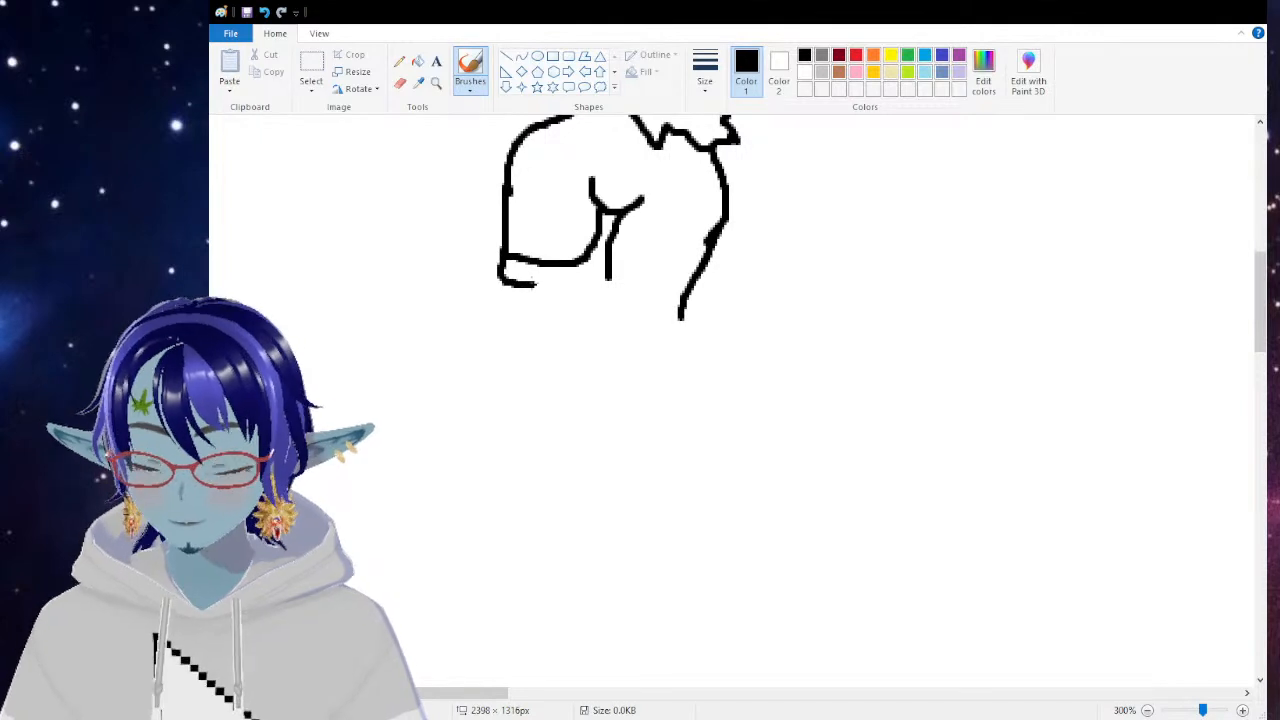
key("ctrl+z")
key("ctrl+z")
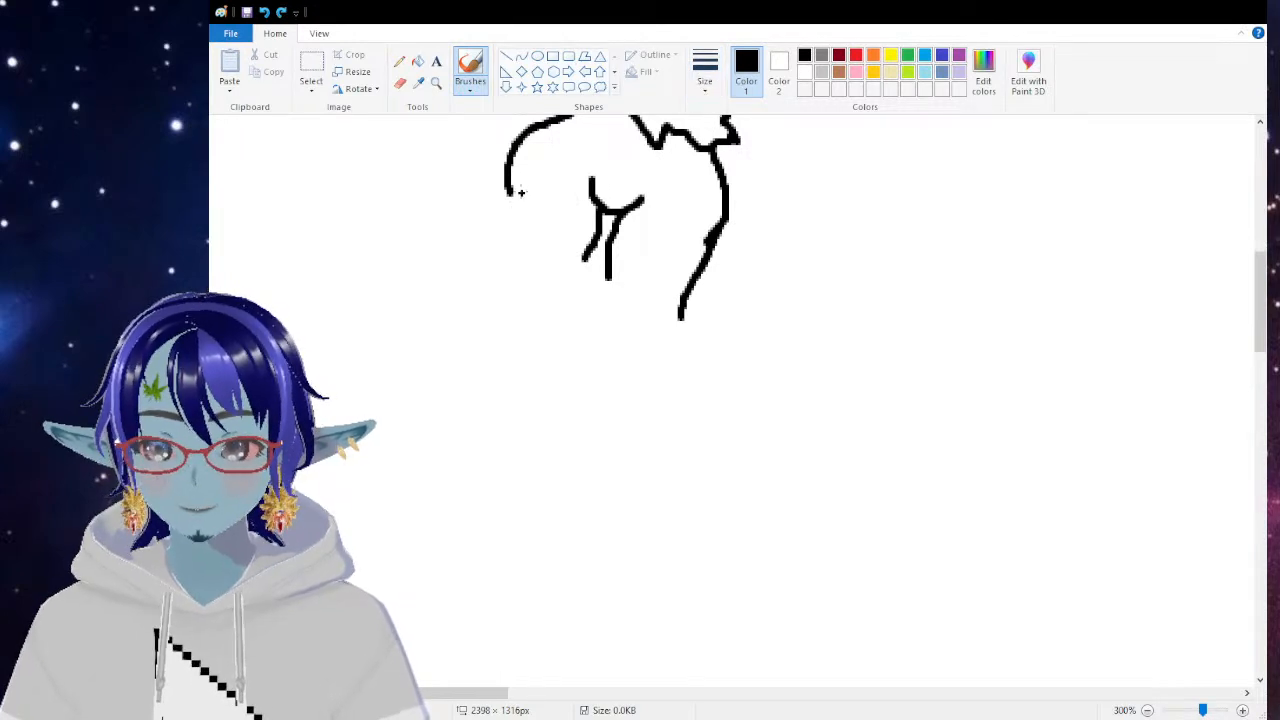
Step: Close off the left thigh with a curved line and add a thin garter band holding a small sheathed dagger
mouse_move(509, 193)
left_mouse_down()
mouse_move(513, 236)
mouse_move(592, 258)
left_mouse_up()
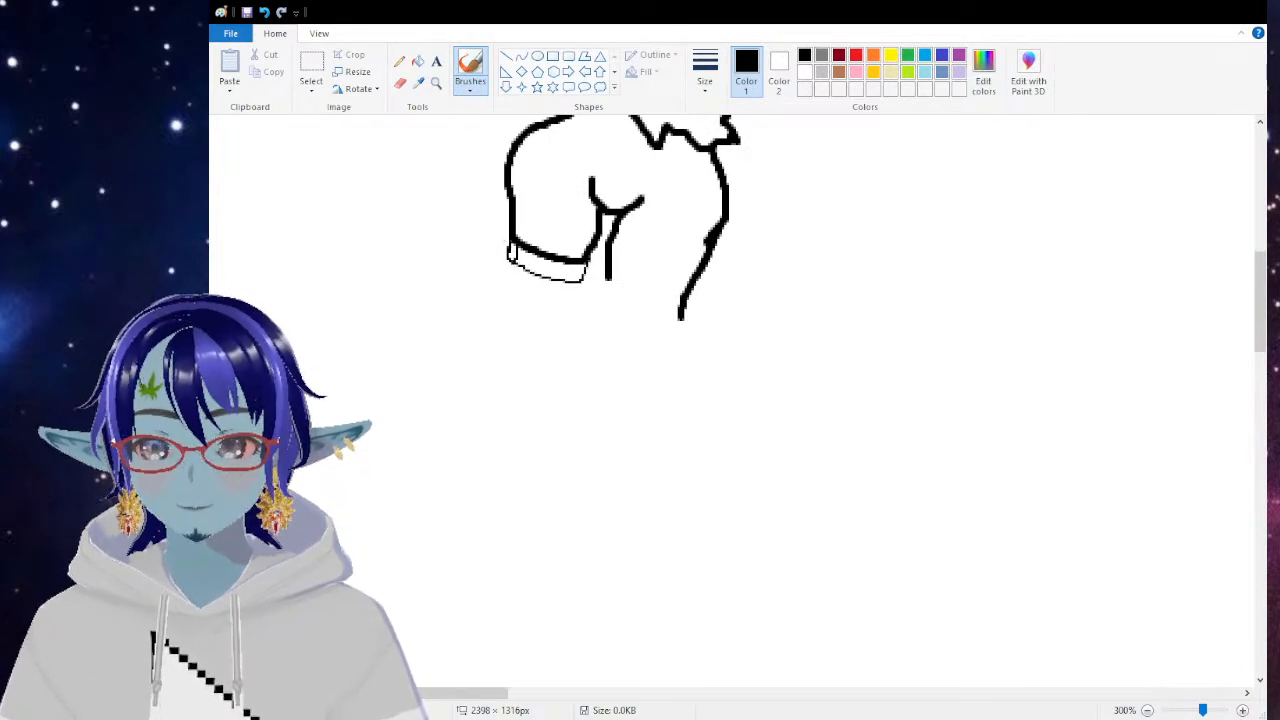
left_click_drag(489, 277, 491, 295)
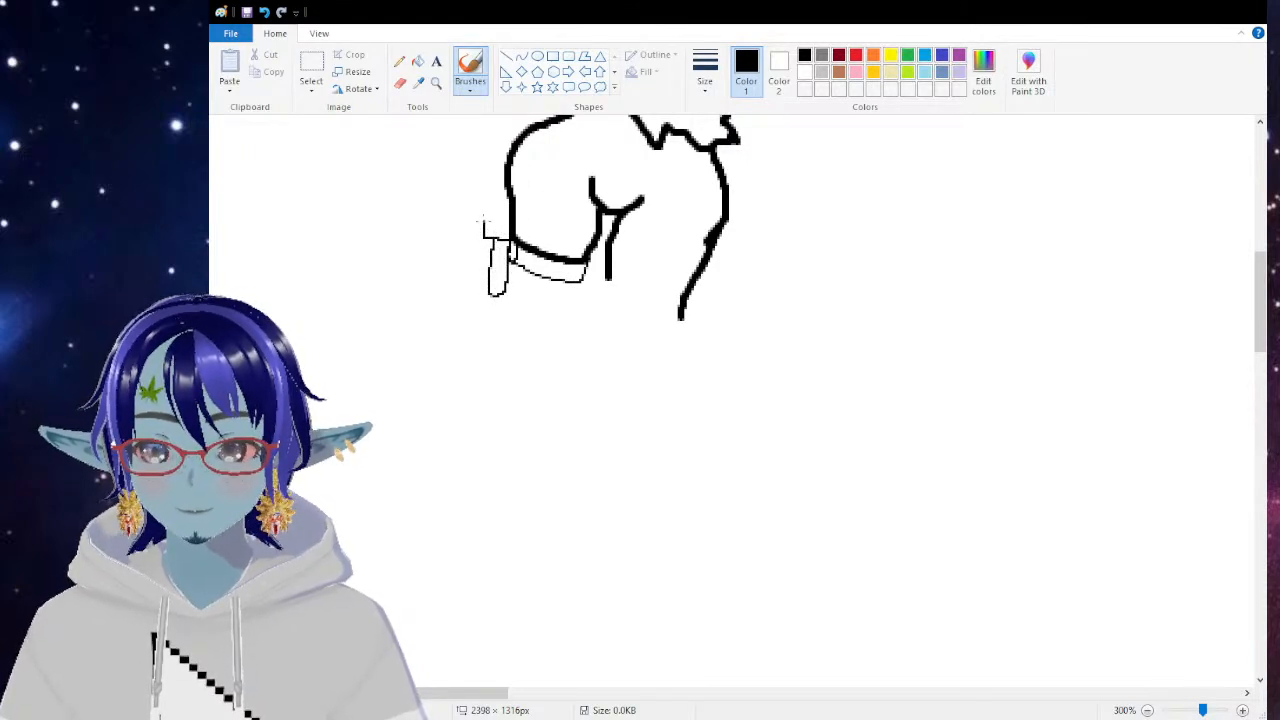
left_click_drag(483, 221, 497, 228)
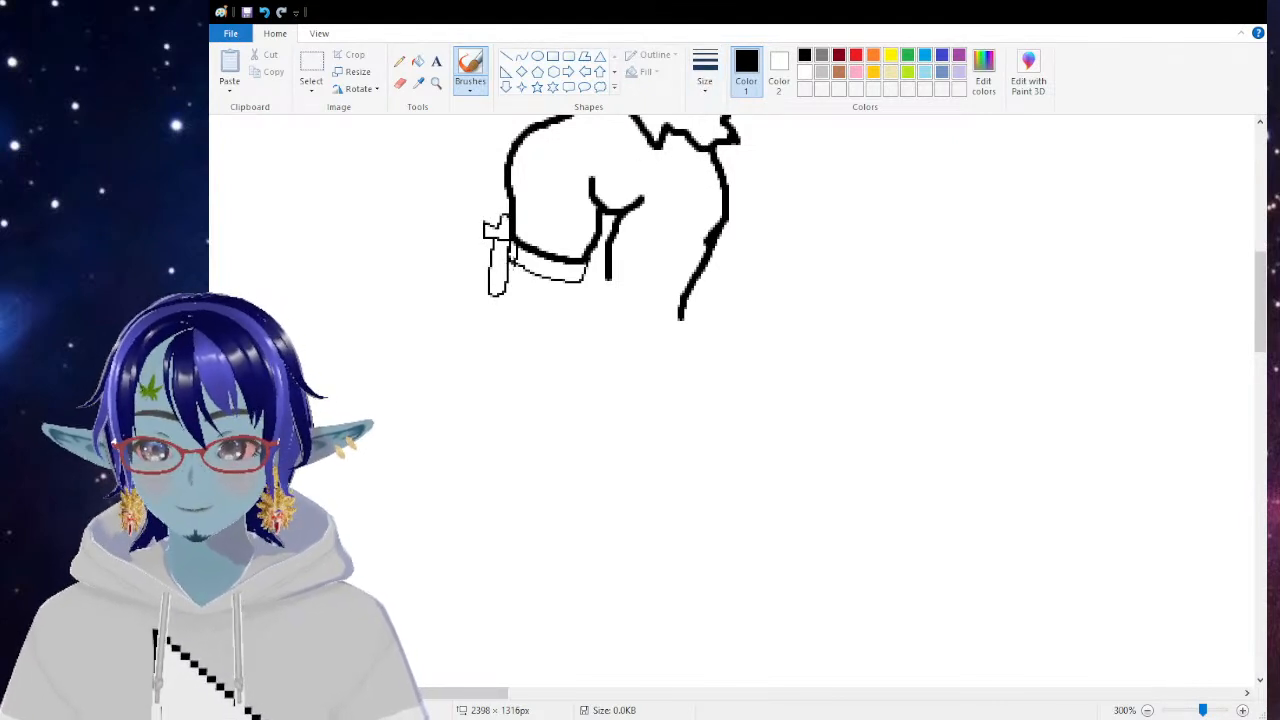
Step: Extend the outer and inner lines of both legs downward below the garter
left_click_drag(509, 275, 502, 370)
left_click_drag(584, 277, 567, 350)
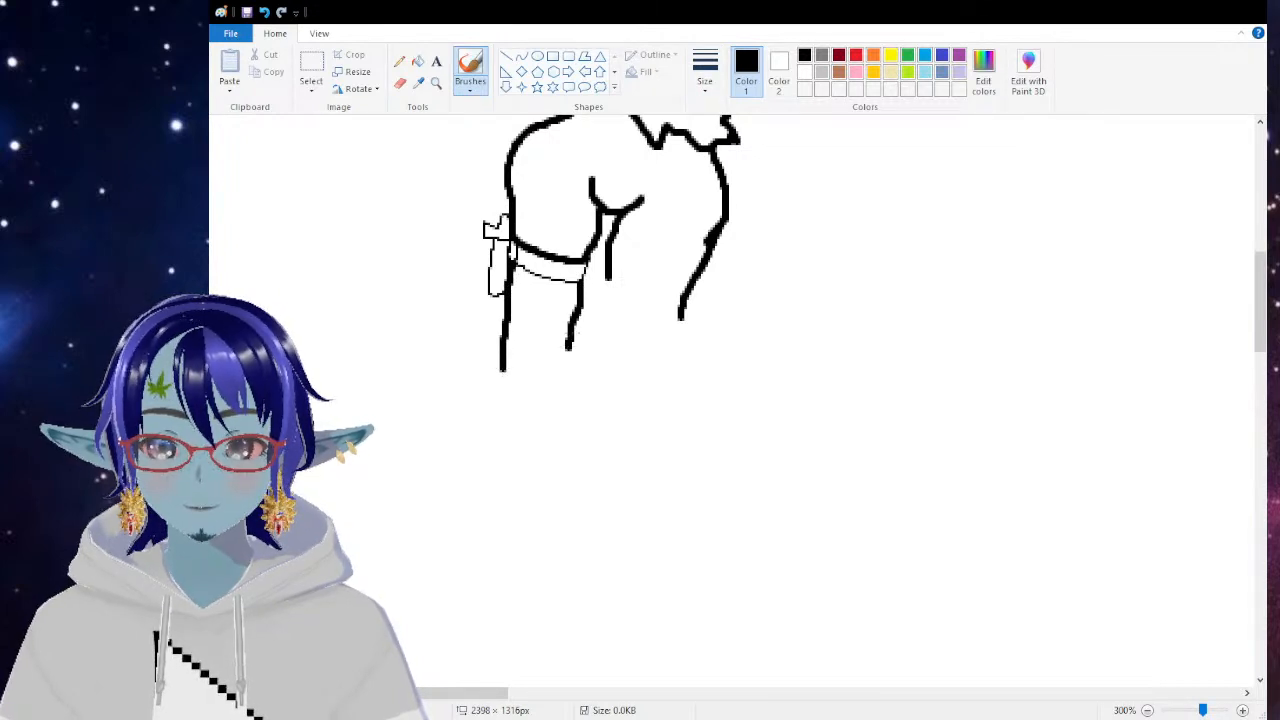
left_click_drag(607, 282, 605, 356)
left_click_drag(679, 320, 664, 392)
Step: Select the whole figure and move it right, away from the left edge of the canvas
left_click(436, 83)
right_click(518, 181)
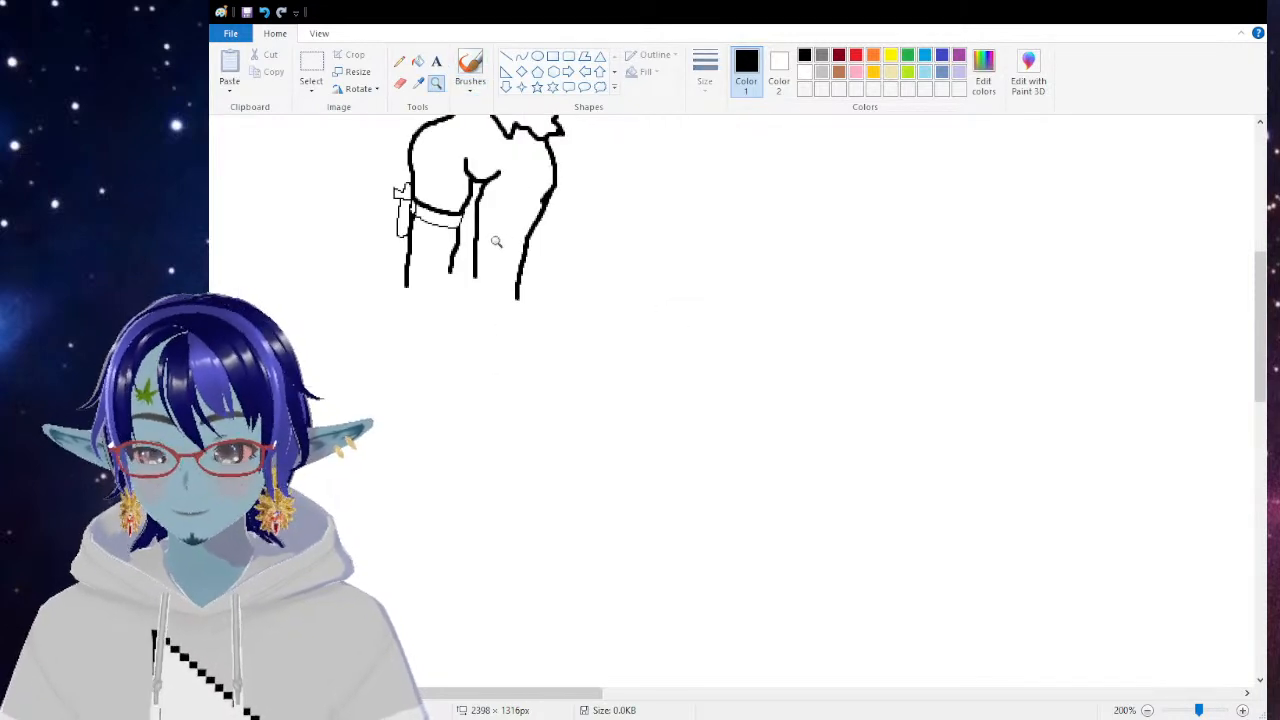
left_click(542, 244)
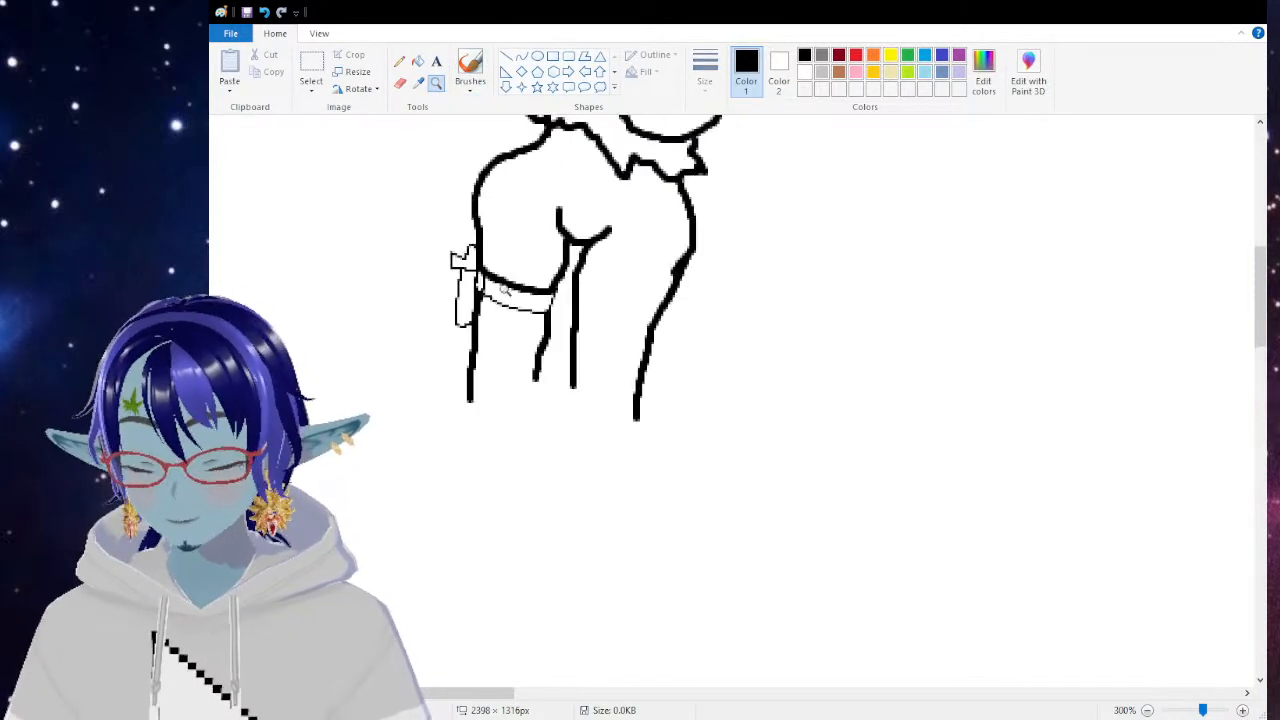
right_click(523, 220)
right_click(500, 194)
right_click(388, 159)
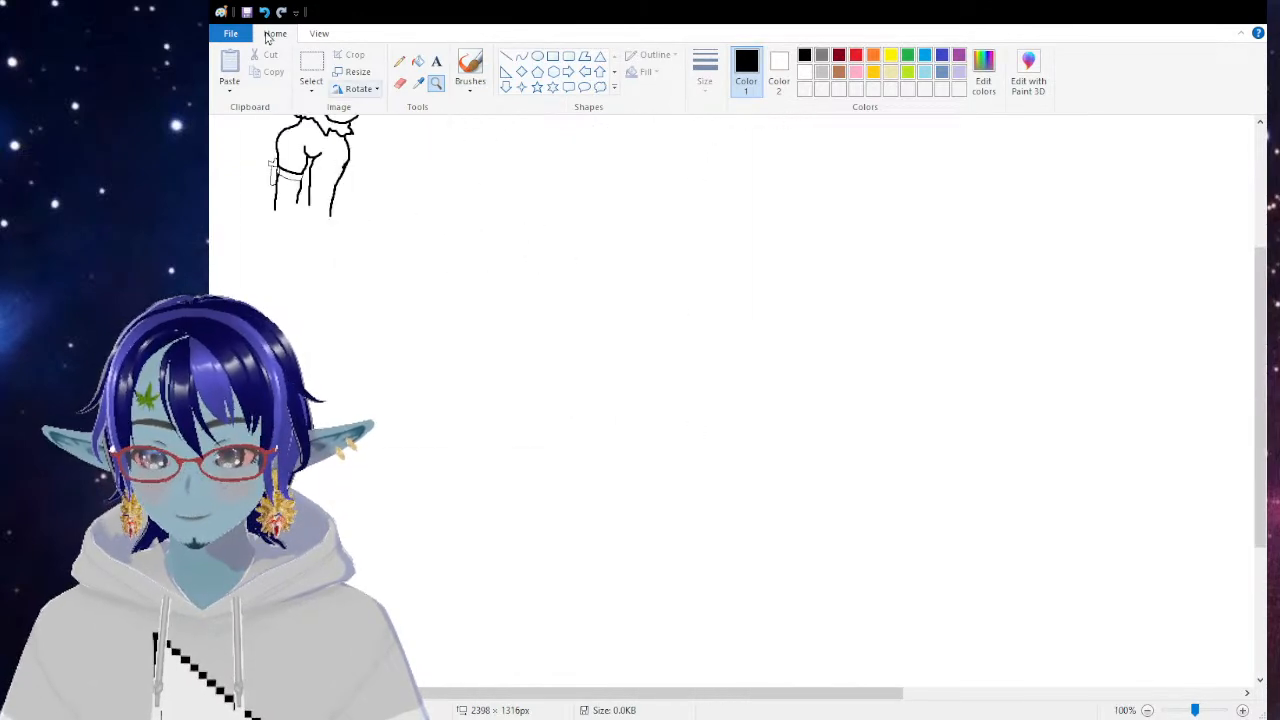
left_click(311, 65)
scroll(407, 253, "up", 3)
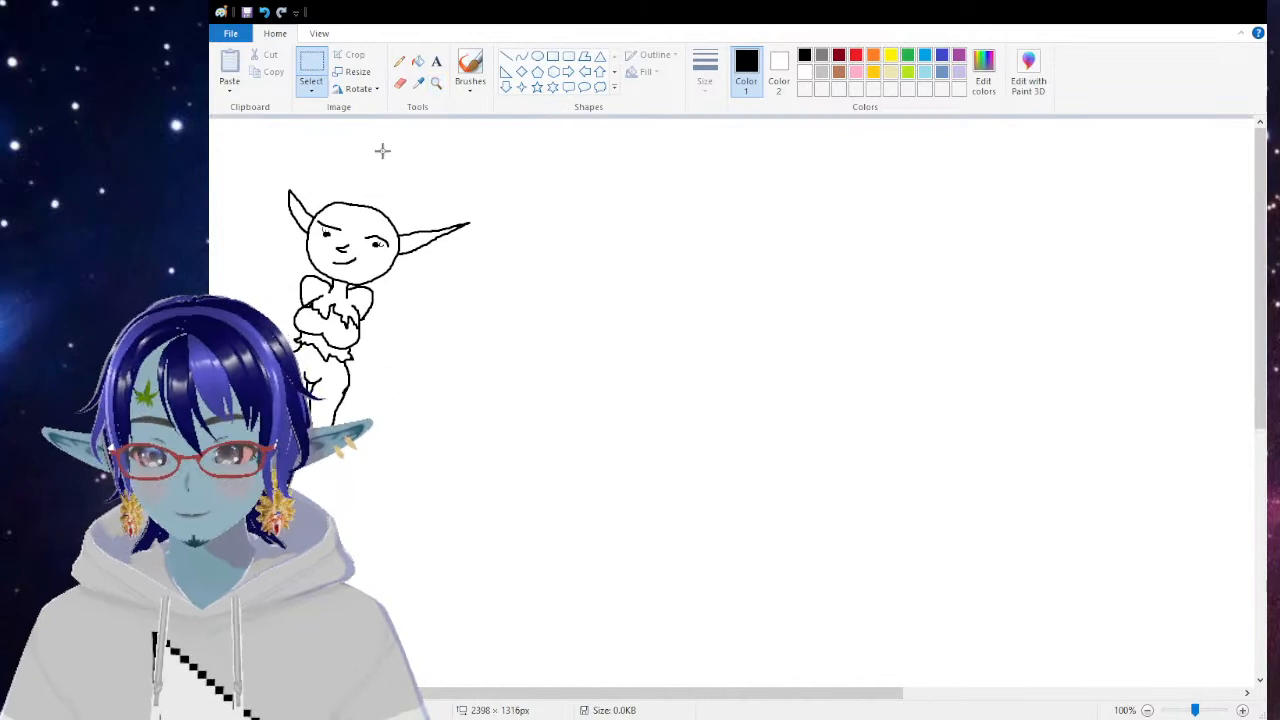
left_click_drag(493, 180, 294, 448)
mouse_move(389, 283)
left_mouse_down()
mouse_move(677, 390)
mouse_move(808, 320)
left_mouse_up()
Step: Draw curved bands across the ends of both legs and add the lower legs and feet beneath them
left_click(436, 82)
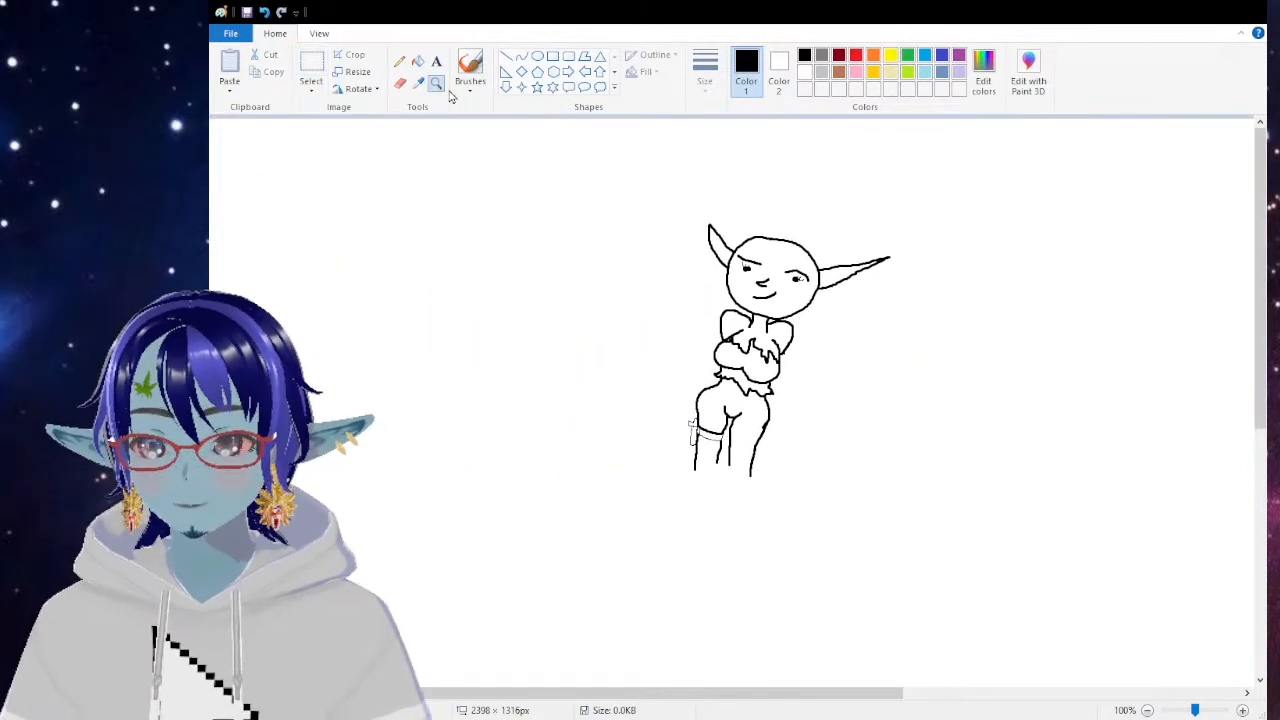
left_click(770, 430)
left_click(702, 402)
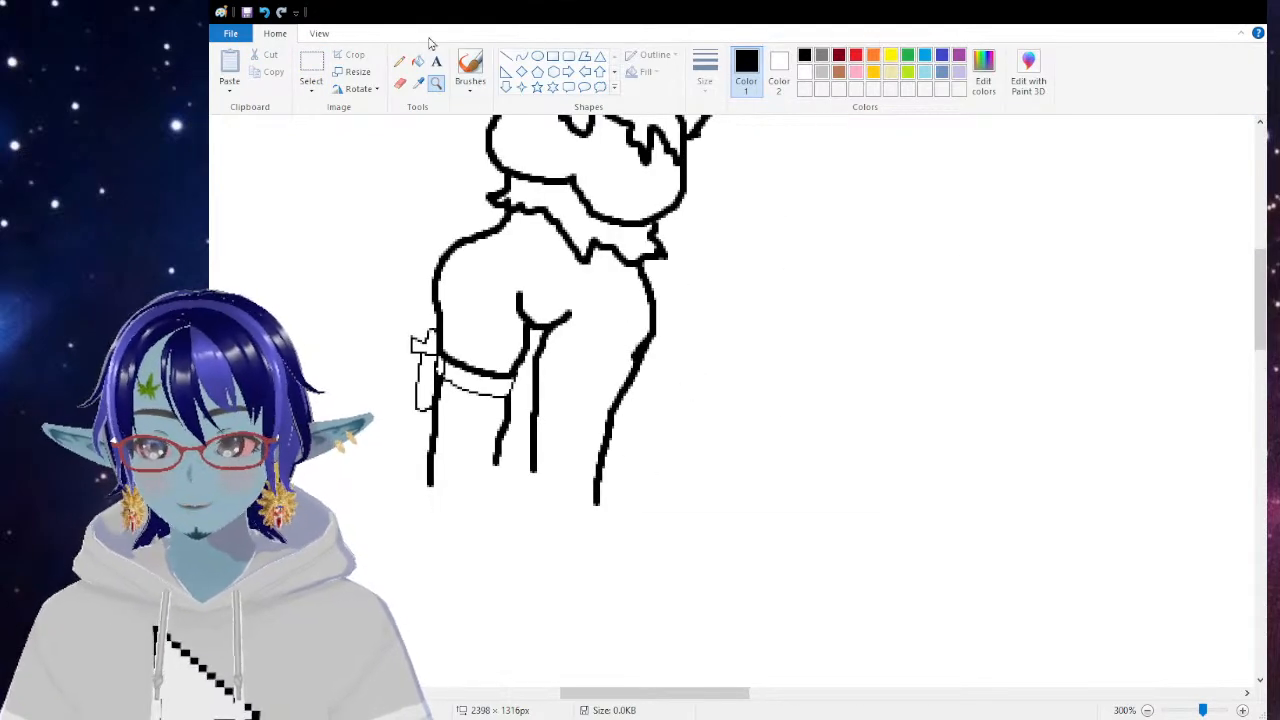
left_click(470, 70)
mouse_move(494, 466)
left_mouse_down()
mouse_move(490, 495)
mouse_move(428, 488)
left_mouse_up()
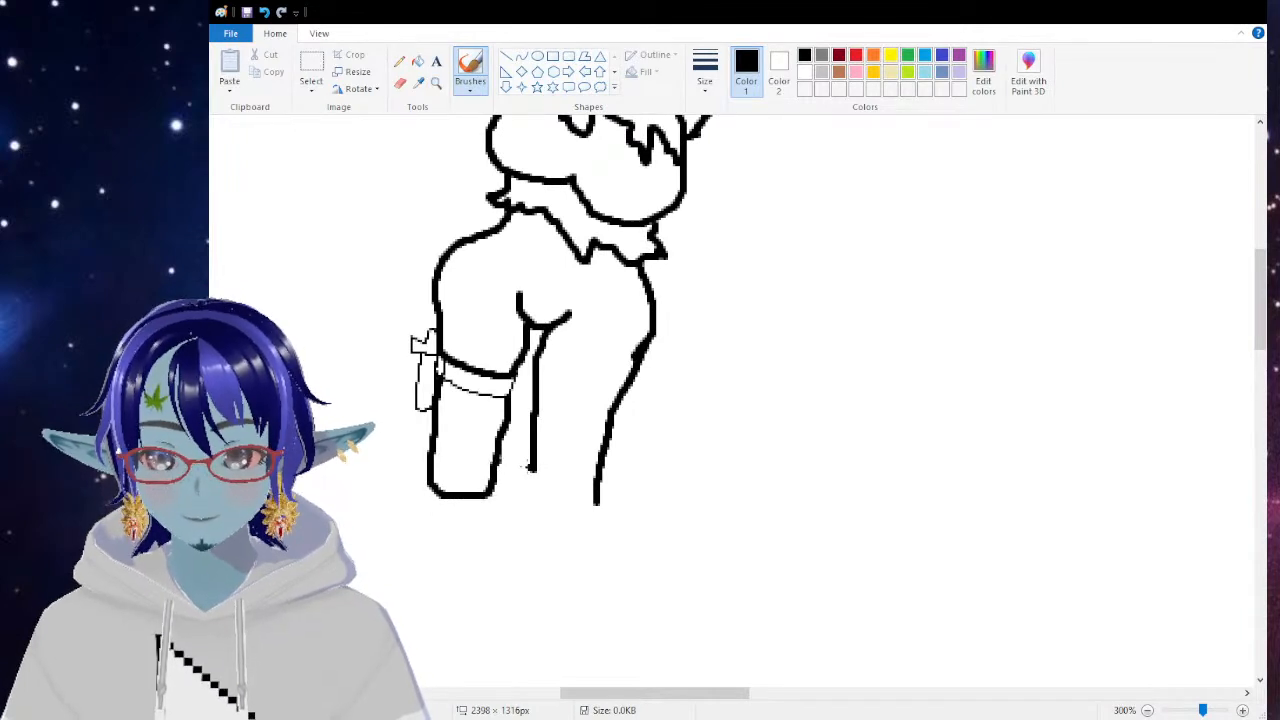
mouse_move(530, 463)
left_mouse_down()
mouse_move(538, 498)
mouse_move(570, 512)
mouse_move(598, 497)
left_mouse_up()
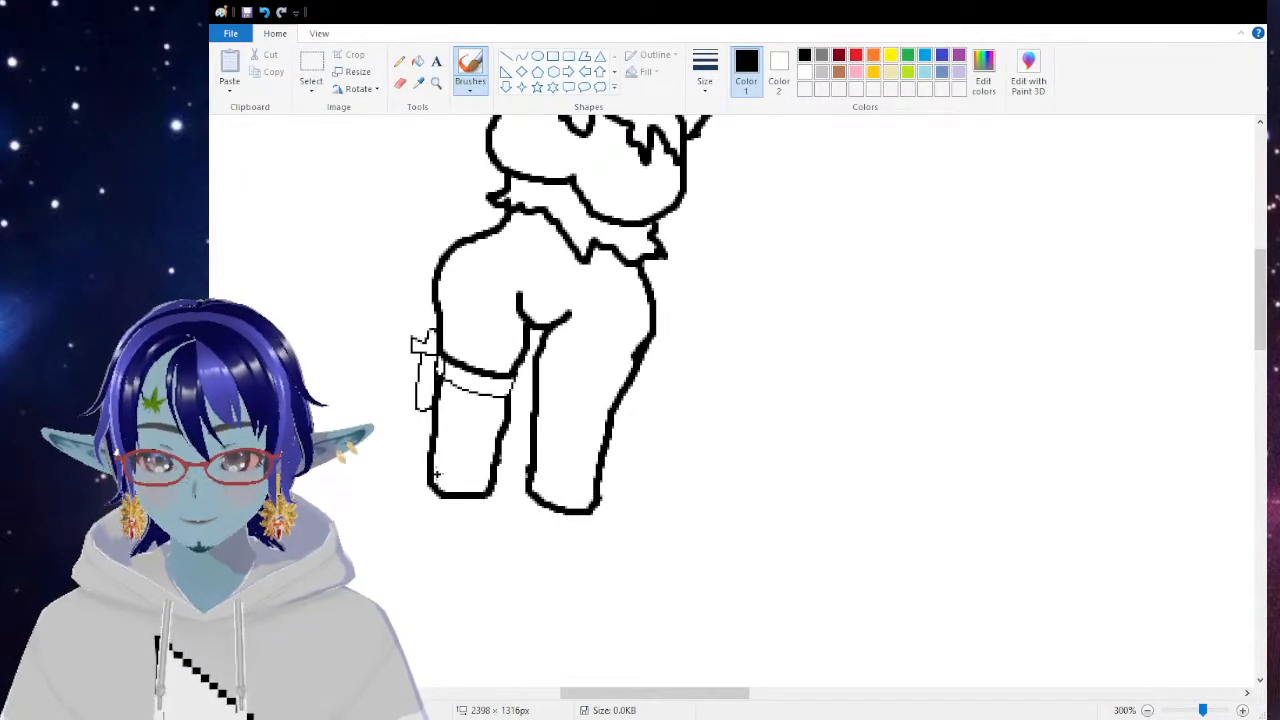
left_click_drag(424, 498, 426, 526)
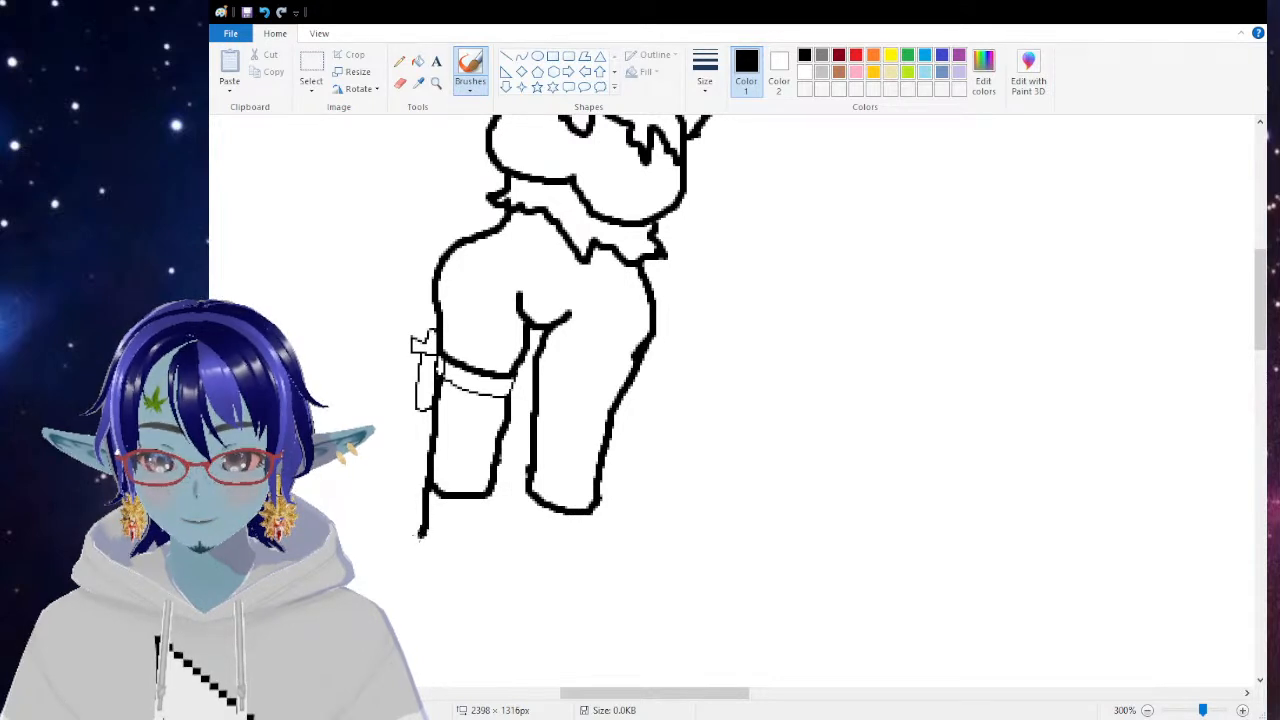
mouse_move(432, 585)
left_mouse_down()
mouse_move(478, 582)
mouse_move(491, 504)
mouse_move(522, 526)
mouse_move(514, 584)
mouse_move(584, 594)
mouse_move(632, 562)
mouse_move(584, 536)
mouse_move(578, 548)
left_mouse_up()
Step: Erase the outline of the left shoulder and redraw it smaller and closer to the neck with the black brush
scroll(584, 492, "up", 5)
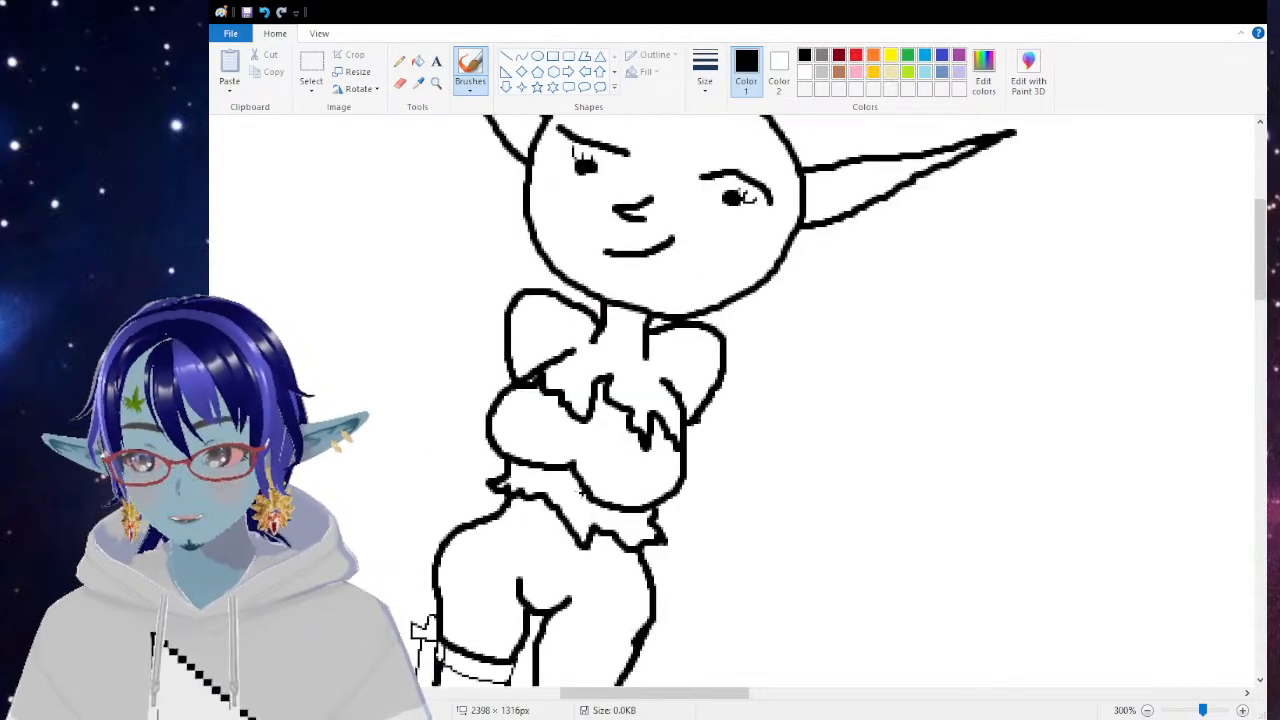
scroll(488, 420, "down", 4)
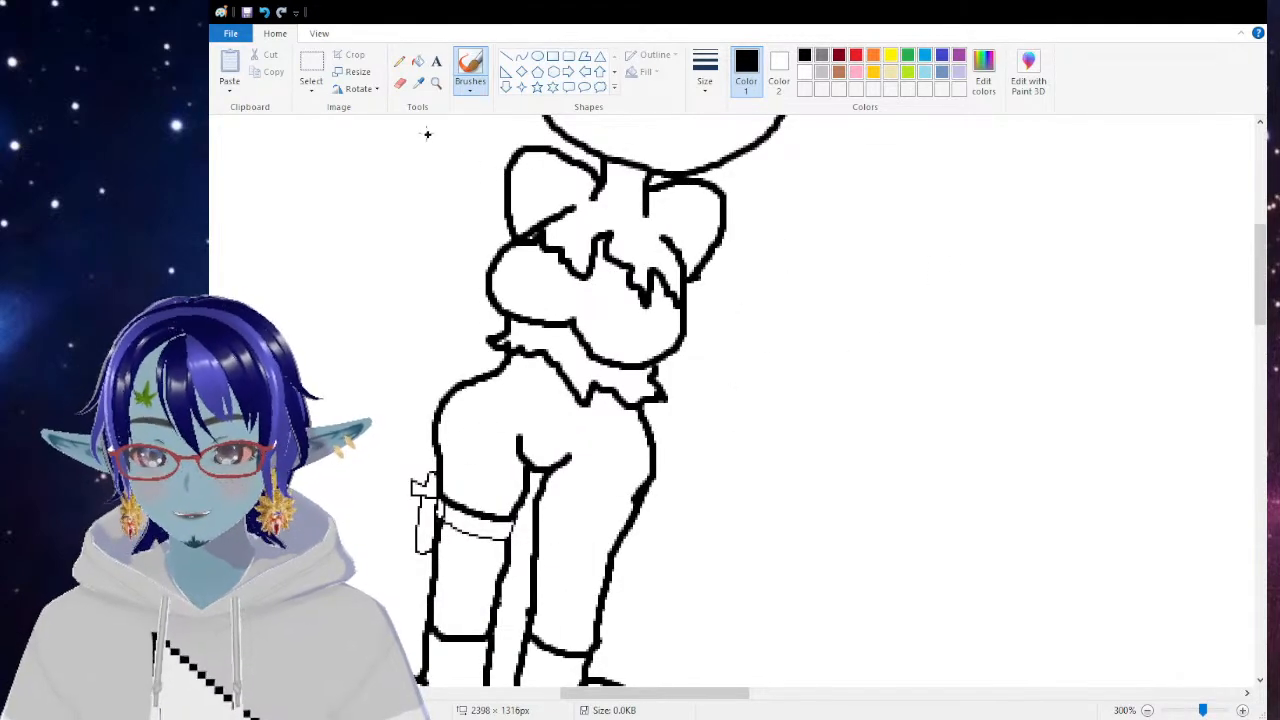
left_click(400, 83)
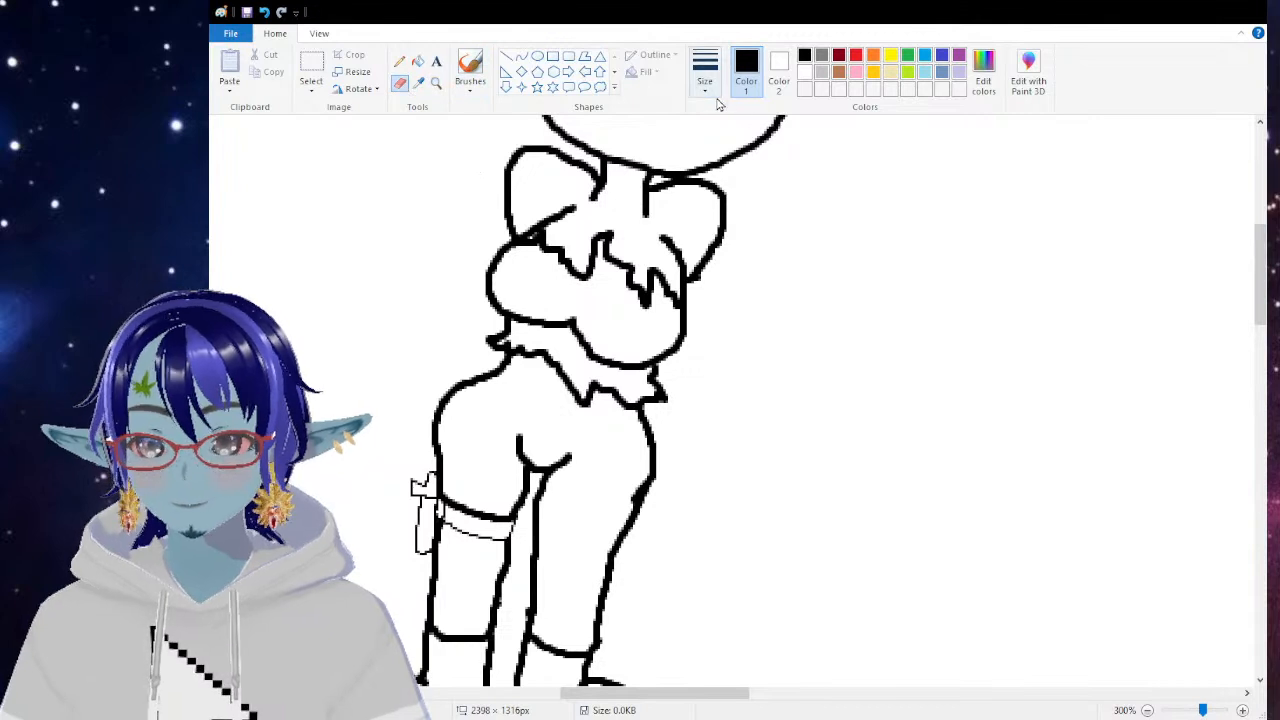
mouse_move(489, 180)
left_mouse_down()
mouse_move(546, 152)
mouse_move(571, 170)
mouse_move(527, 169)
mouse_move(504, 226)
left_mouse_up()
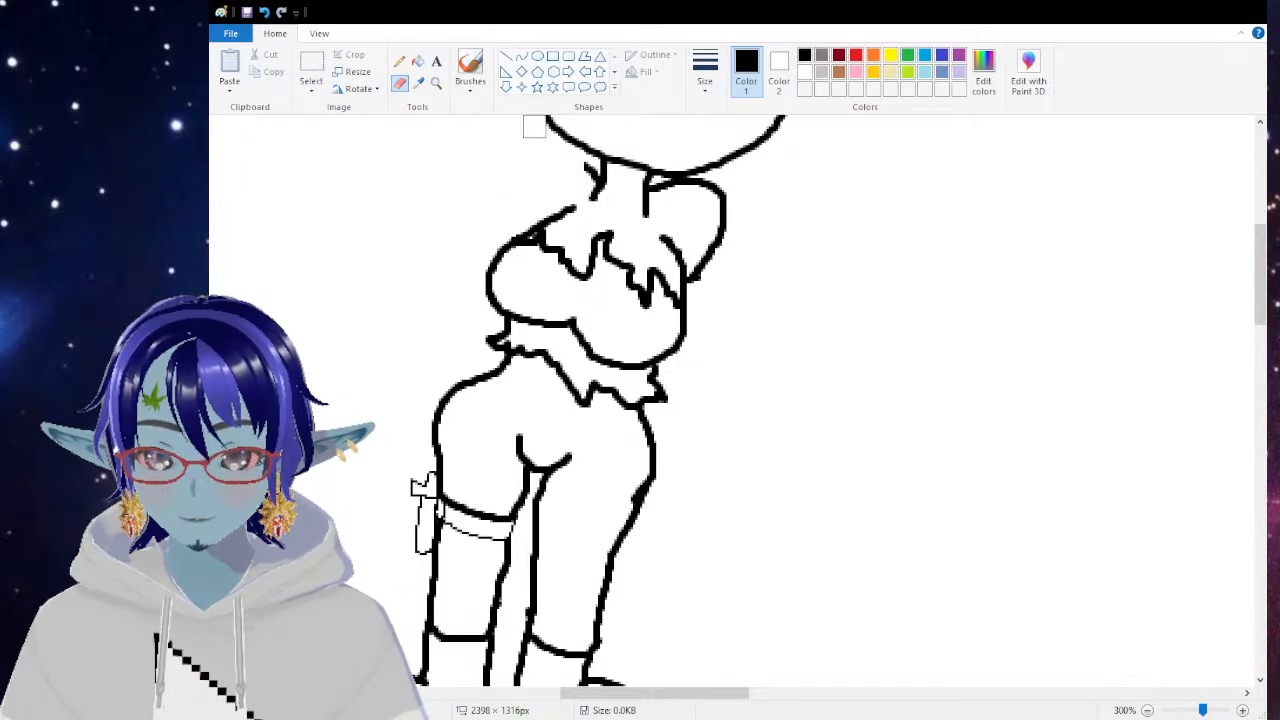
left_click(470, 68)
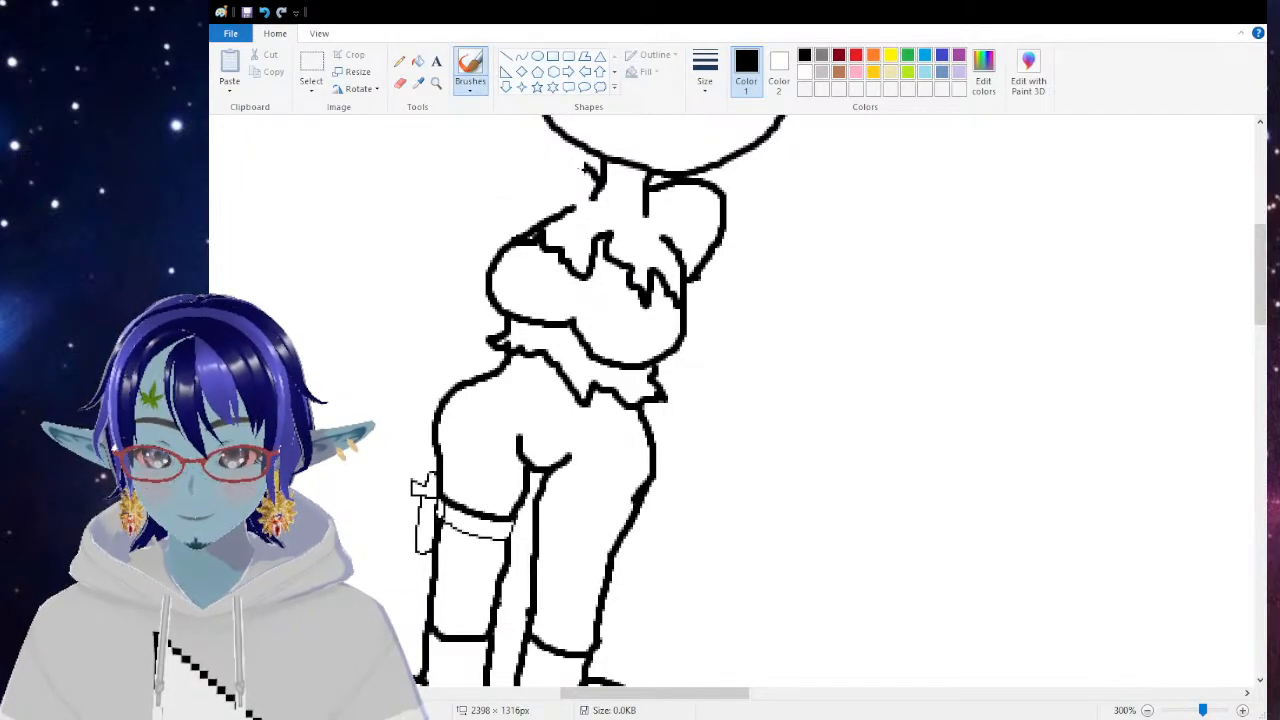
mouse_move(572, 160)
left_mouse_down()
mouse_move(546, 164)
mouse_move(528, 217)
left_mouse_up()
Step: Draw the left forearm reaching outward from the waist, with a hand gripping a tall rectangular cup
left_click_drag(500, 336, 438, 337)
mouse_move(470, 378)
left_mouse_down()
mouse_move(421, 356)
mouse_move(434, 311)
mouse_move(408, 304)
mouse_move(387, 313)
mouse_move(410, 318)
mouse_move(356, 321)
mouse_move(381, 343)
left_mouse_up()
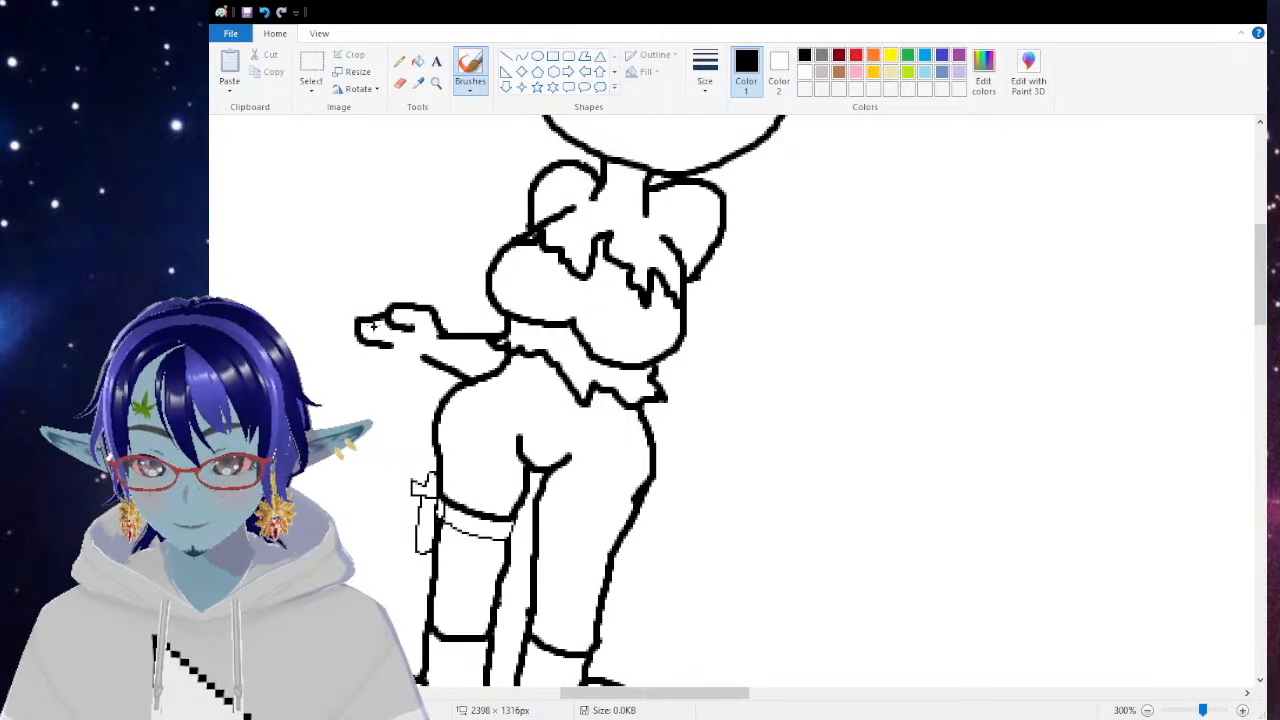
key("ctrl+z")
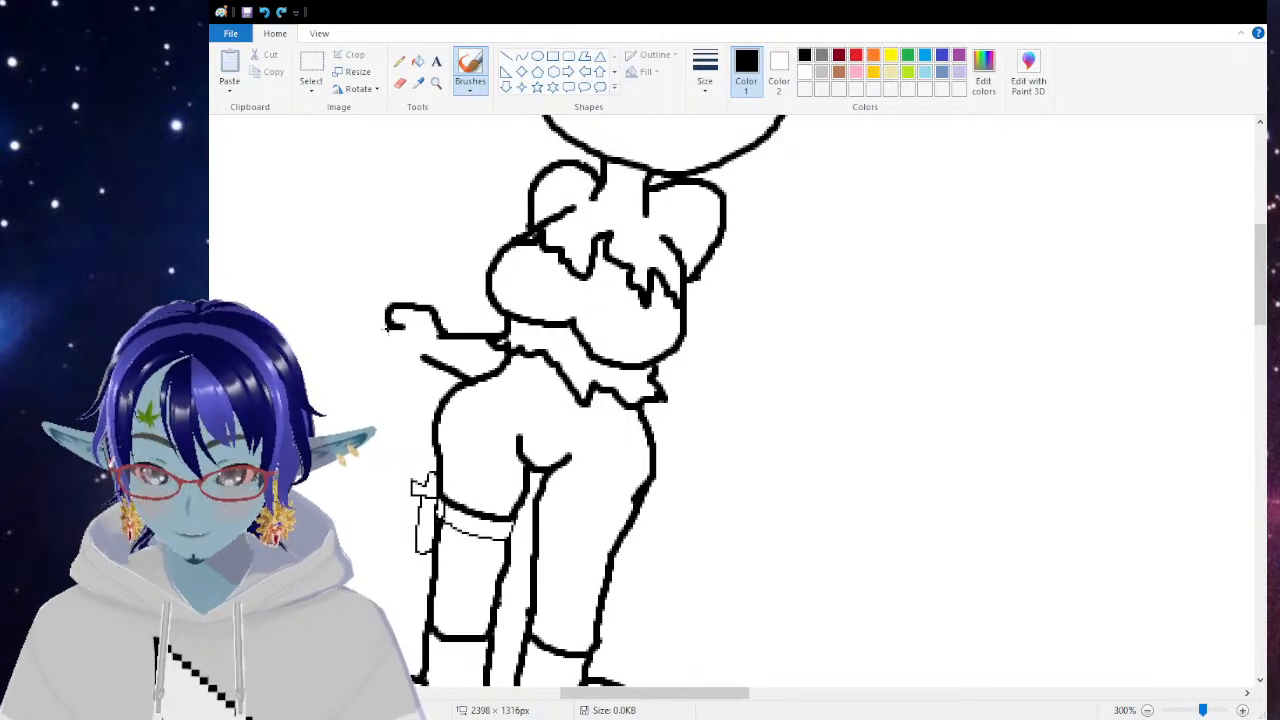
key("ctrl+z")
mouse_move(440, 334)
left_mouse_down()
mouse_move(426, 310)
mouse_move(375, 302)
mouse_move(368, 322)
mouse_move(432, 332)
mouse_move(408, 266)
mouse_move(348, 264)
mouse_move(350, 298)
mouse_move(386, 339)
mouse_move(360, 324)
left_mouse_up()
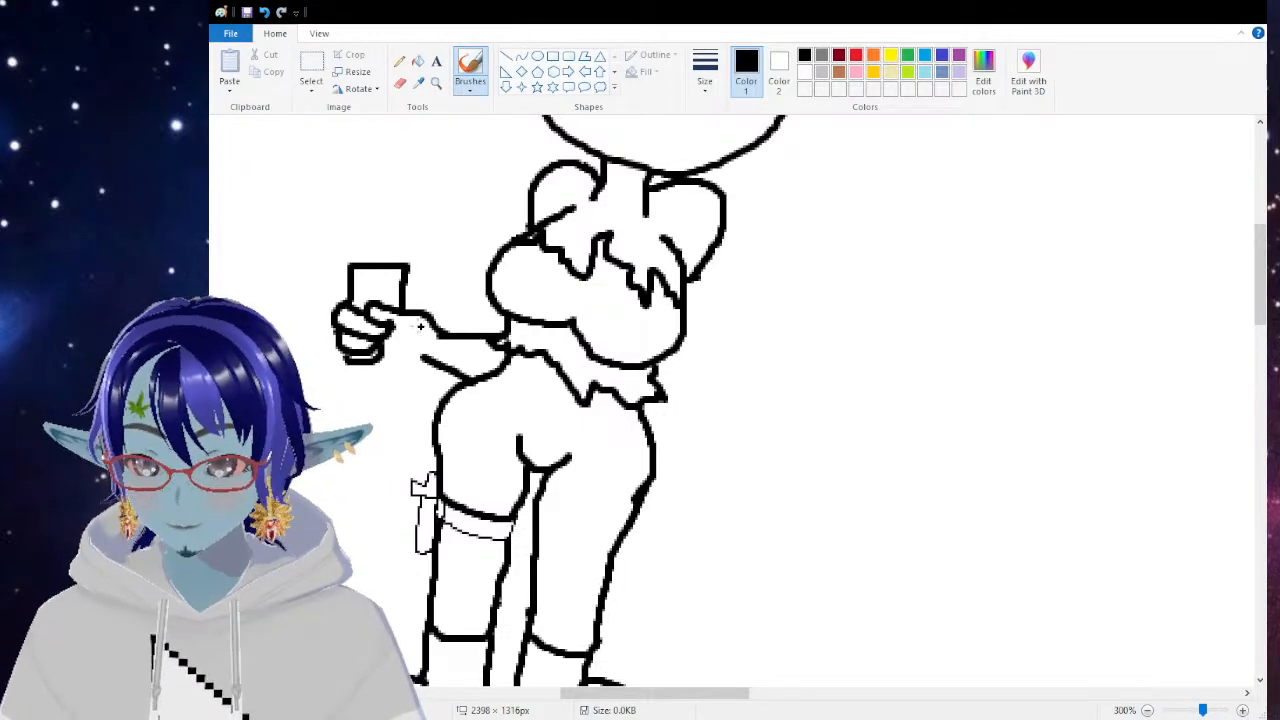
mouse_move(389, 326)
left_mouse_down()
mouse_move(414, 344)
mouse_move(380, 386)
left_mouse_up()
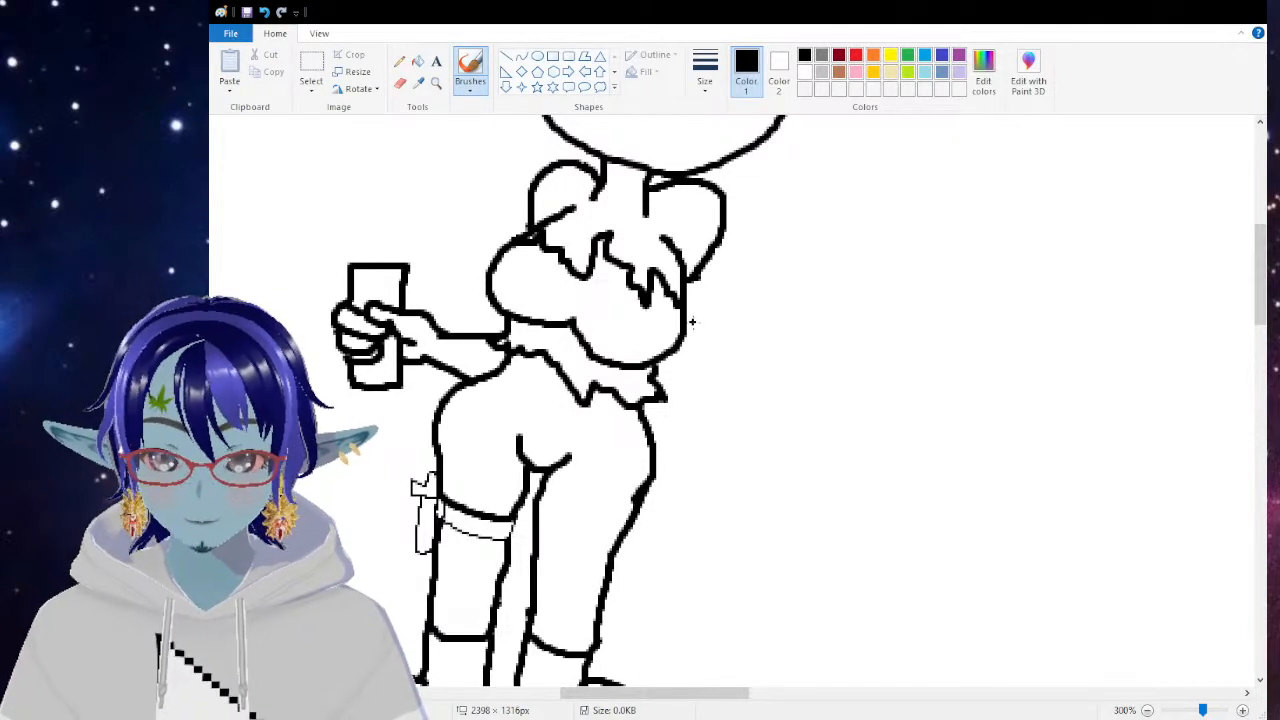
Step: Draw the right forearm reaching outward from the waist, with a thumb and an extended index finger
left_click_drag(686, 338, 749, 326)
mouse_move(664, 392)
left_mouse_down()
mouse_move(756, 360)
mouse_move(757, 304)
mouse_move(811, 318)
mouse_move(765, 334)
mouse_move(826, 280)
mouse_move(803, 312)
mouse_move(776, 262)
mouse_move(796, 244)
mouse_move(808, 290)
left_mouse_up()
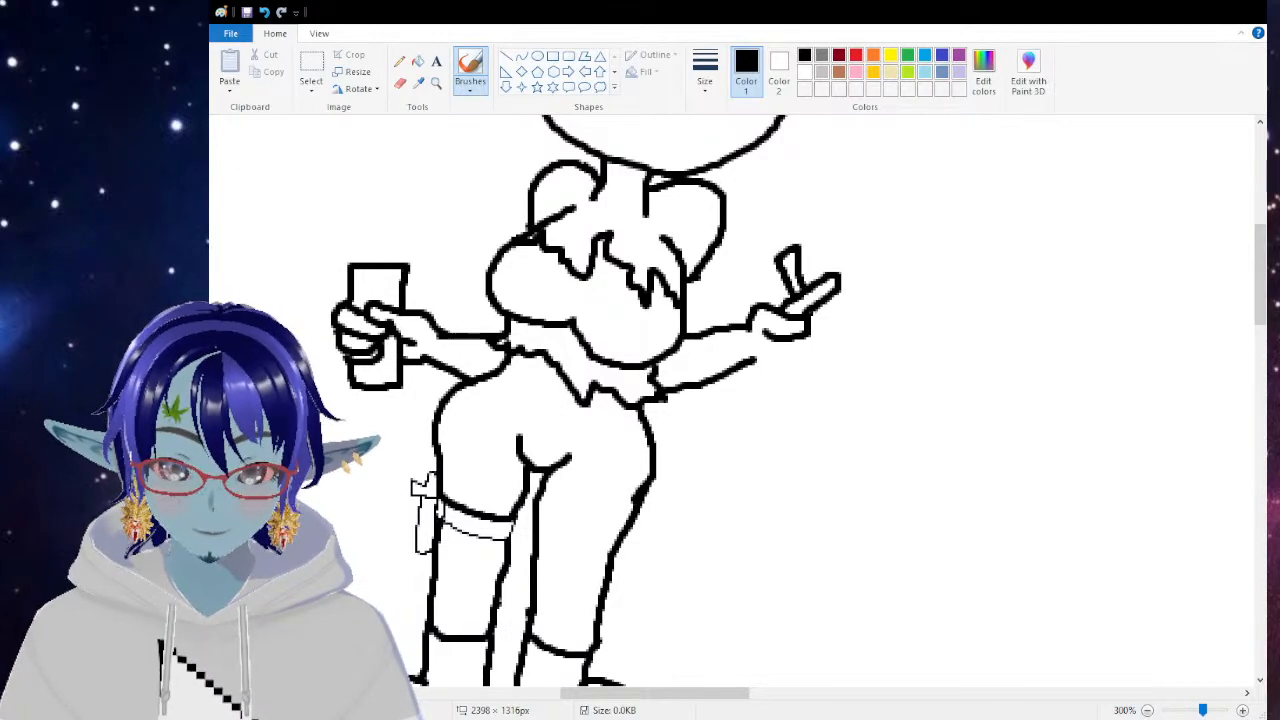
left_click_drag(813, 314, 825, 352)
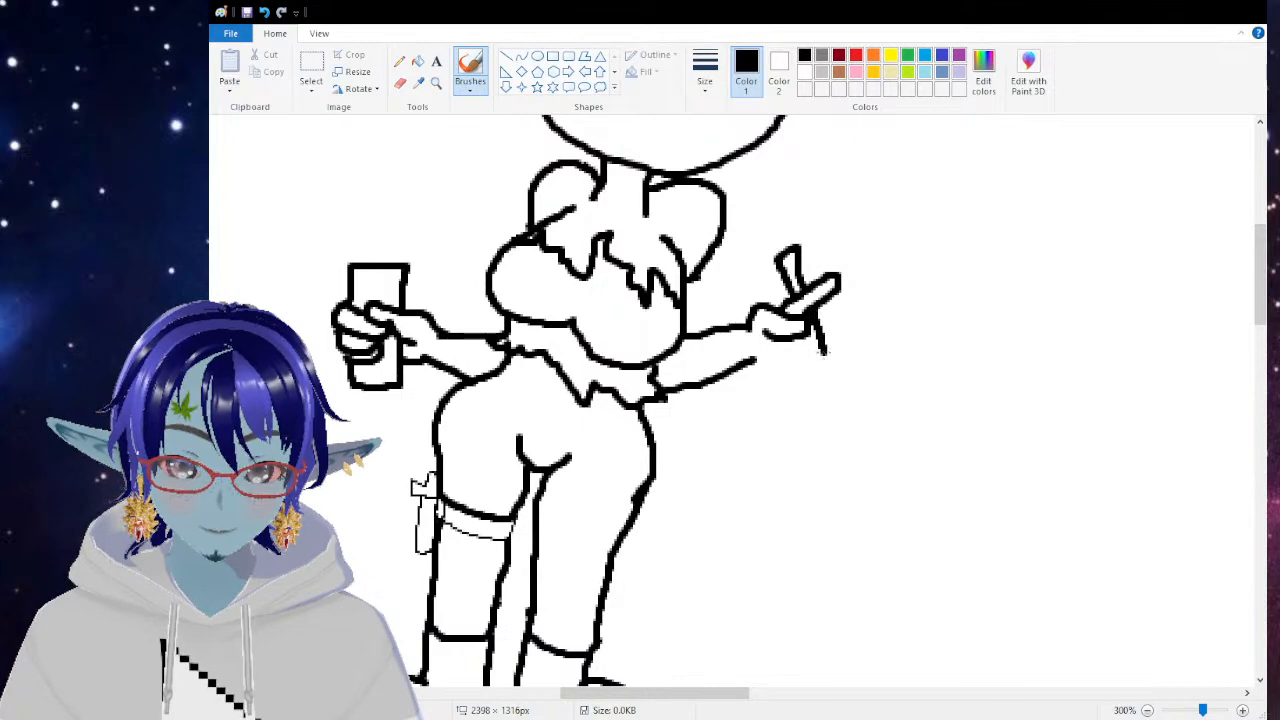
key("ctrl+z")
key("ctrl+z")
key("ctrl+z")
key("ctrl+z")
key("ctrl+z")
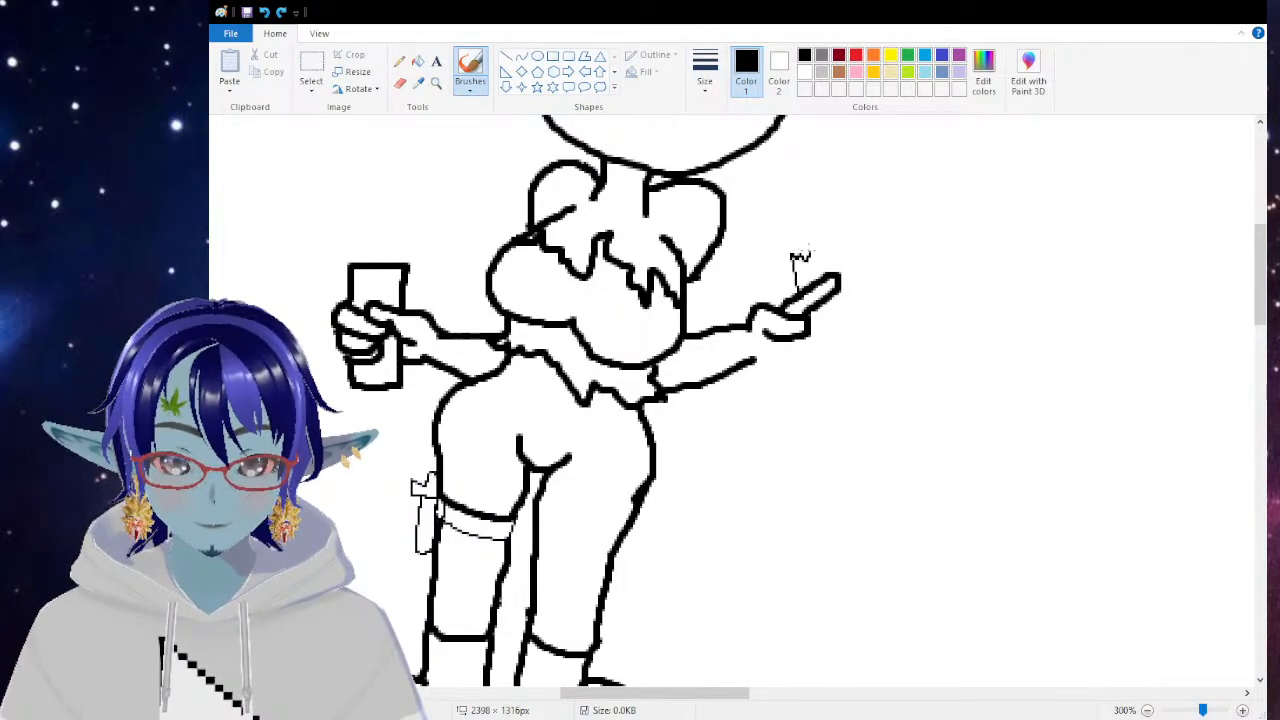
Step: Draw a thin-lined rolled cigarette held in the right hand, add the curled fingers around it and close the forearm's underside
left_click_drag(798, 250, 810, 252)
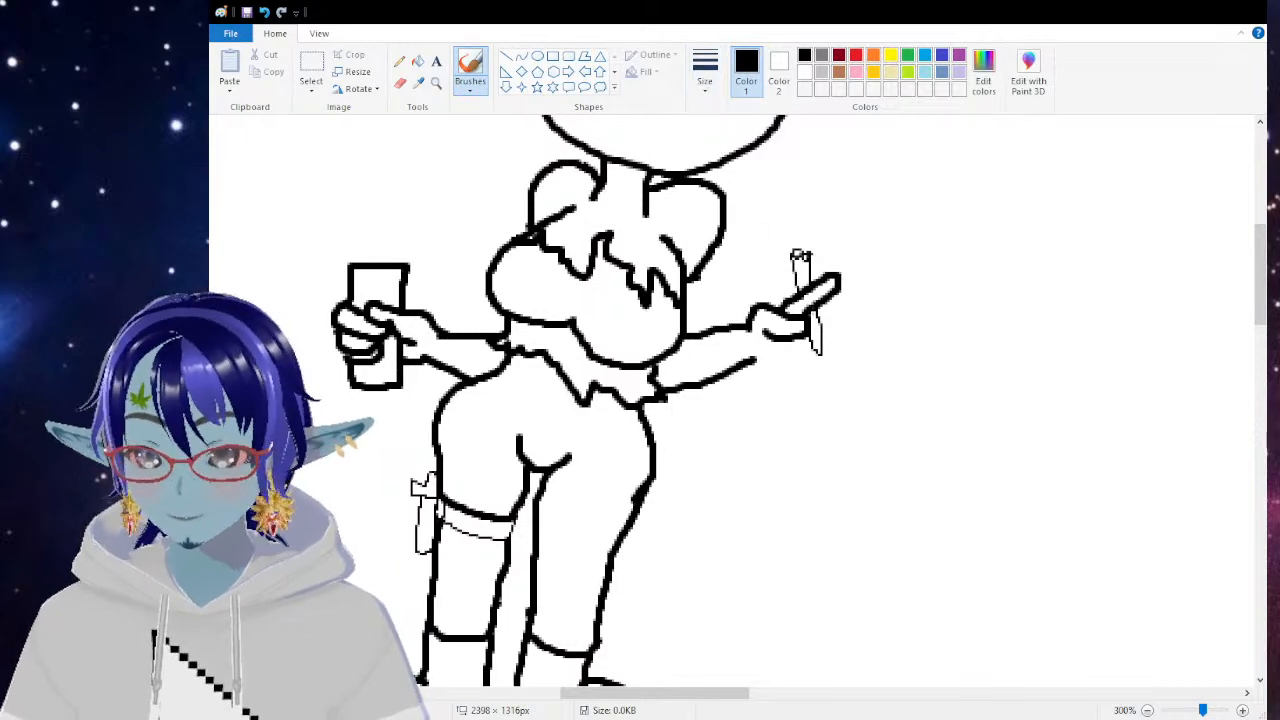
mouse_move(822, 308)
left_mouse_down()
mouse_move(842, 318)
mouse_move(816, 344)
left_mouse_up()
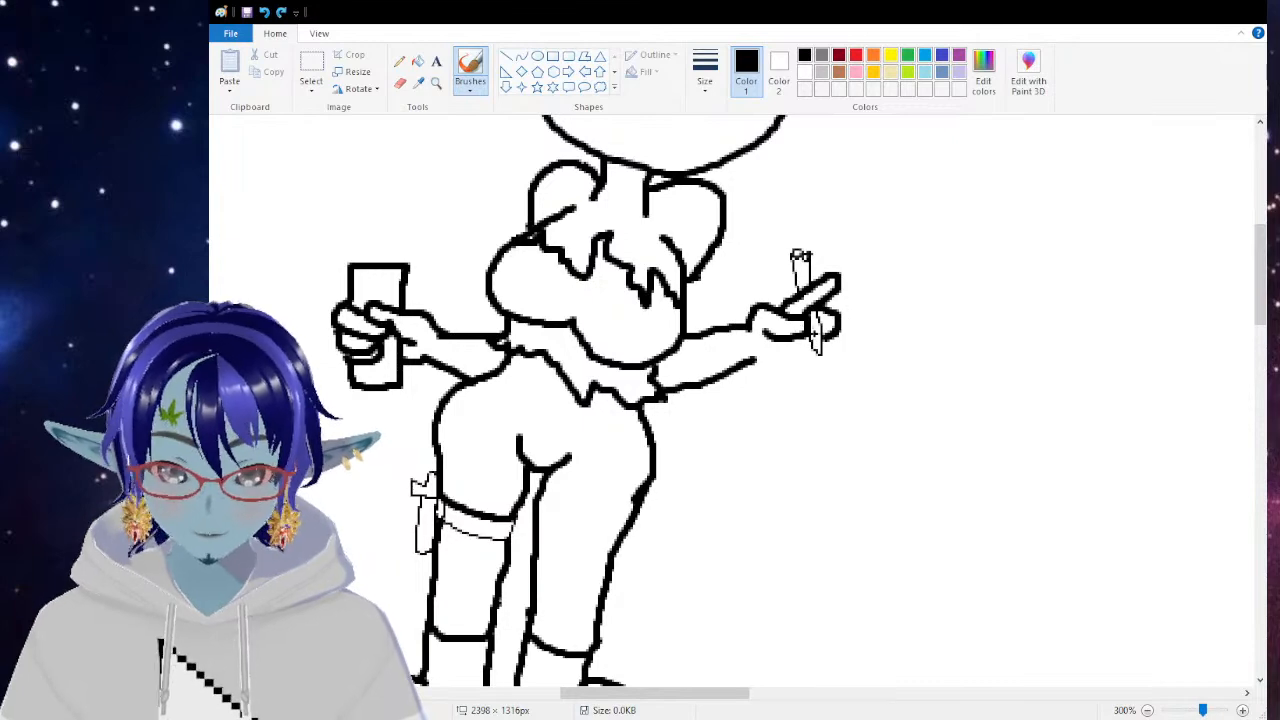
mouse_move(800, 341)
left_mouse_down()
mouse_move(841, 347)
mouse_move(806, 362)
left_mouse_up()
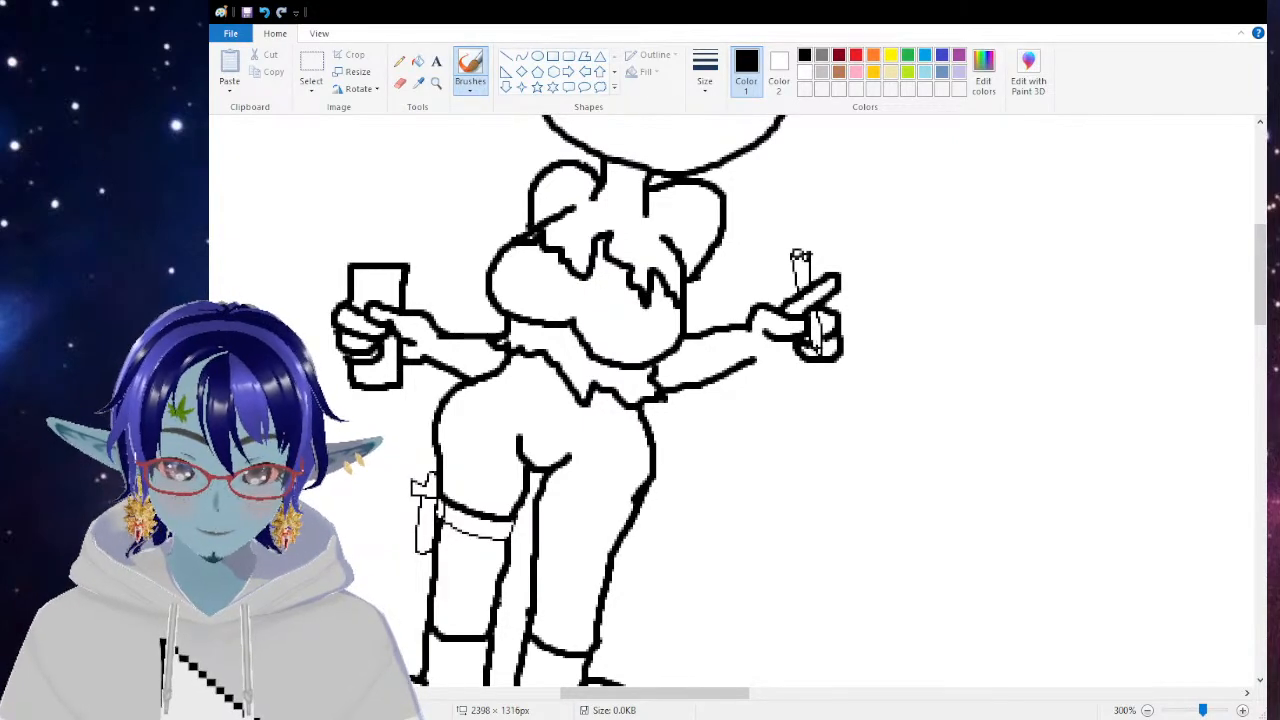
mouse_move(800, 360)
left_mouse_down()
mouse_move(760, 364)
mouse_move(756, 336)
mouse_move(760, 360)
left_mouse_up()
key("ctrl+z")
Step: Add black inner-ear lines to both ears and two yellow hoop earrings on the right ear's lower edge
scroll(661, 312, "up", 3)
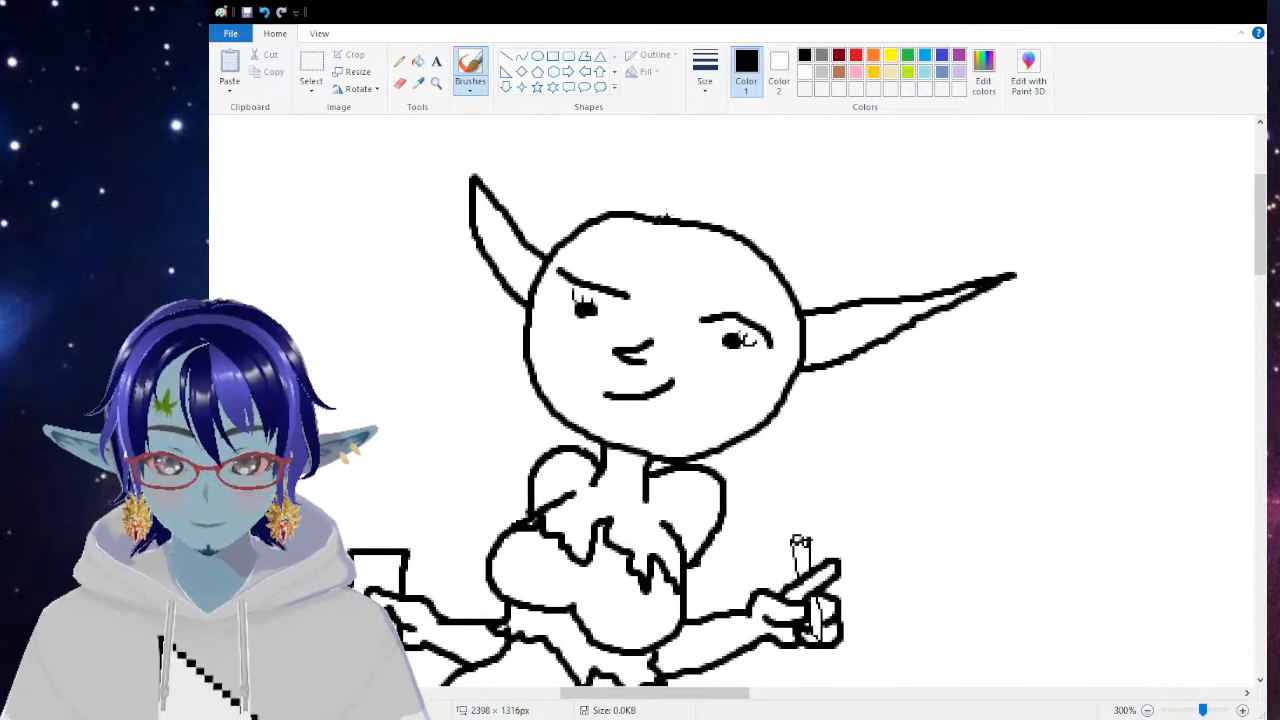
left_click_drag(816, 326, 885, 316)
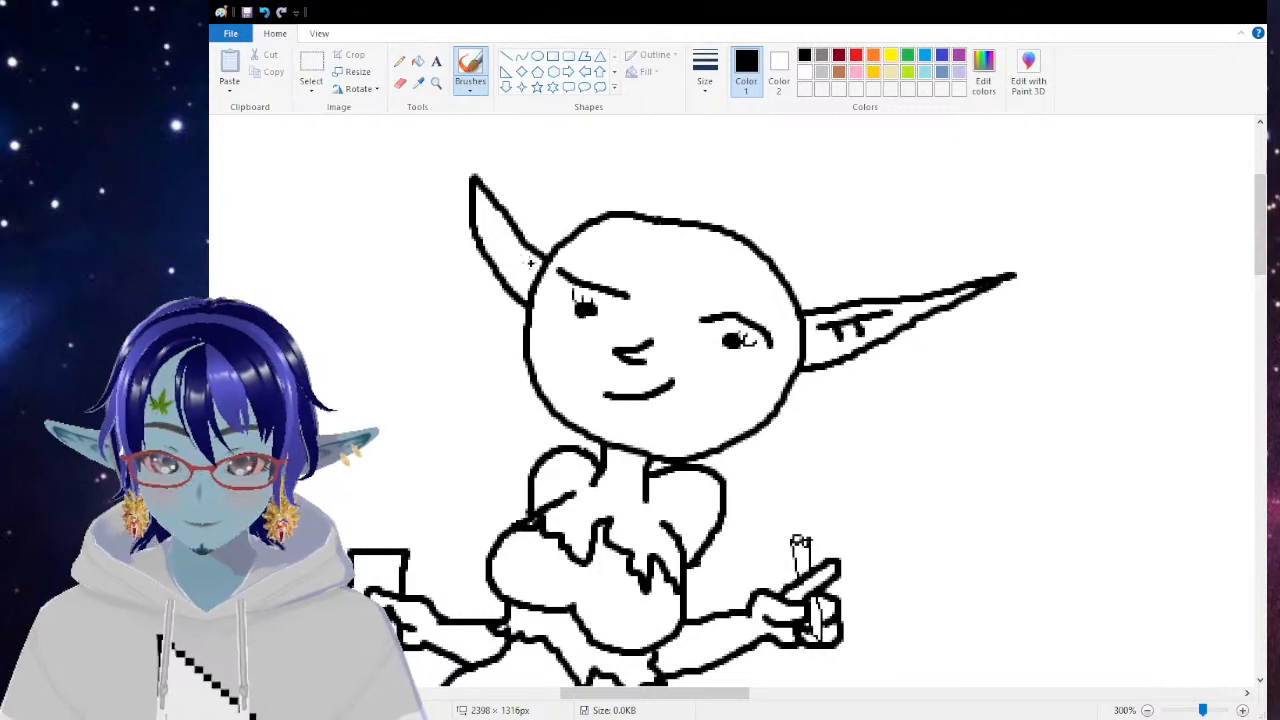
left_click_drag(494, 234, 491, 246)
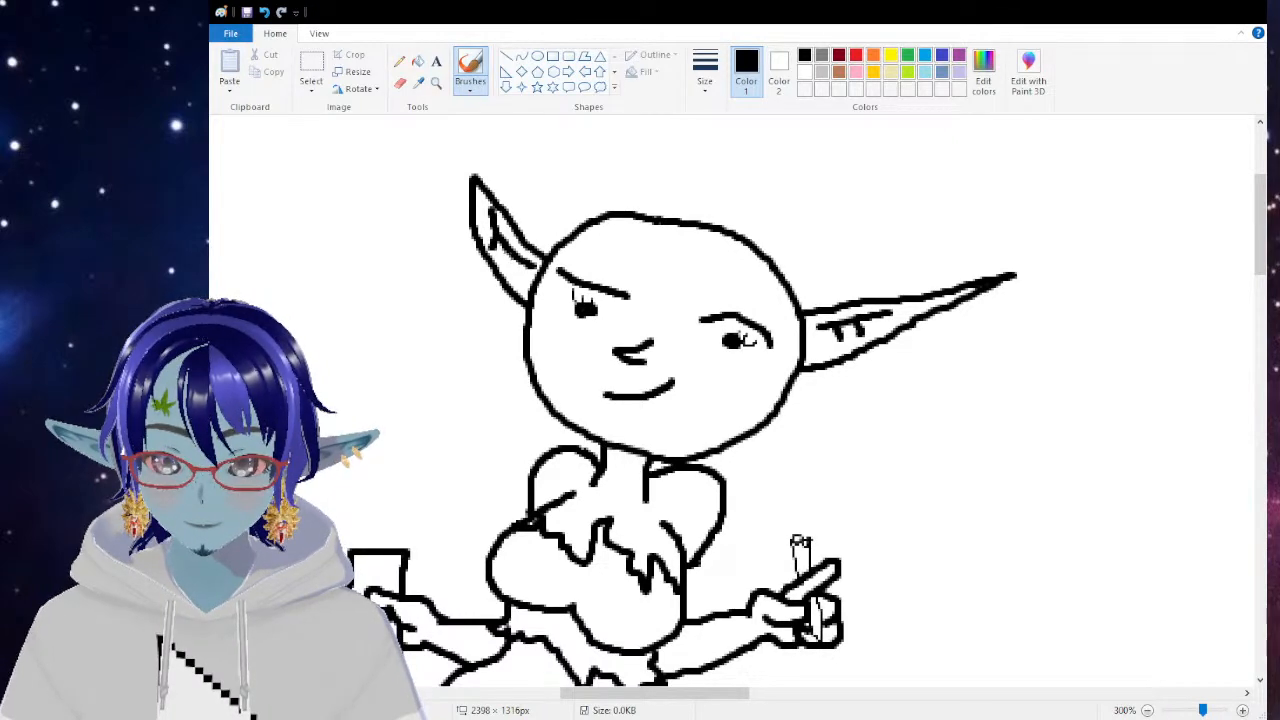
left_click(892, 58)
mouse_move(822, 352)
left_mouse_down()
mouse_move(829, 385)
mouse_move(826, 365)
mouse_move(866, 364)
left_mouse_up()
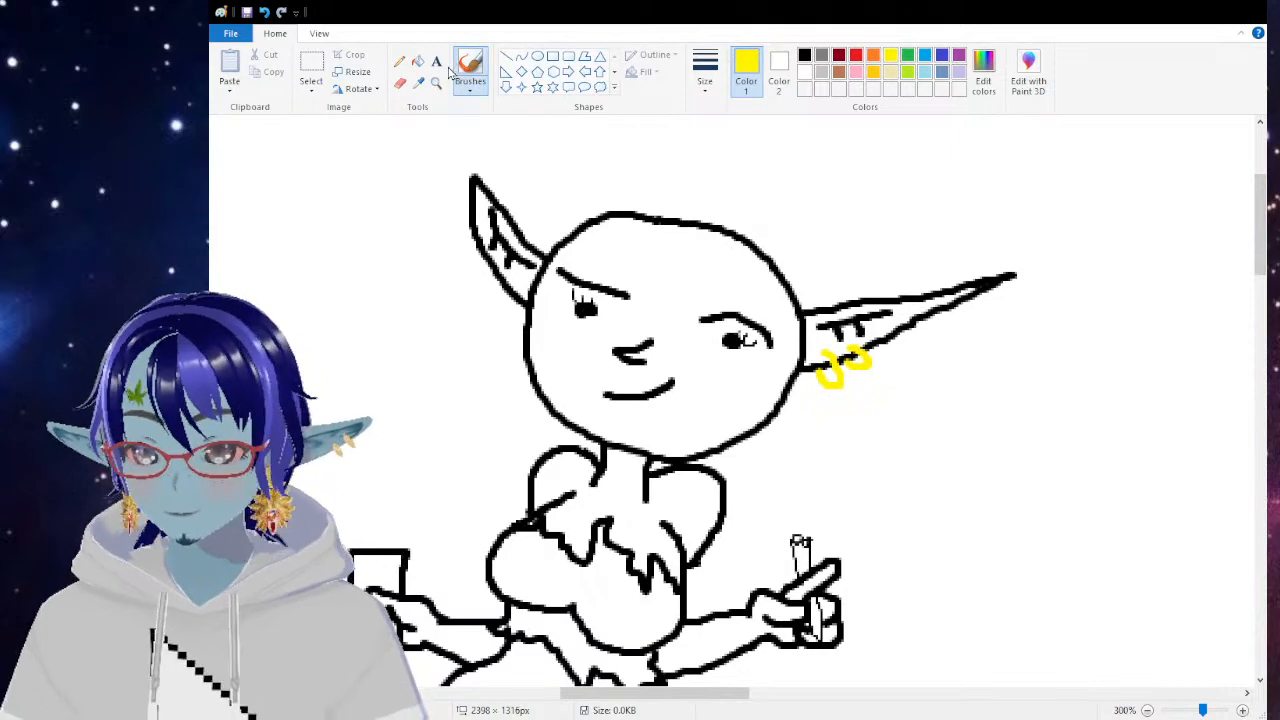
Step: Fill the face and all enclosed parts of both ears with green
left_click(418, 62)
left_click(907, 57)
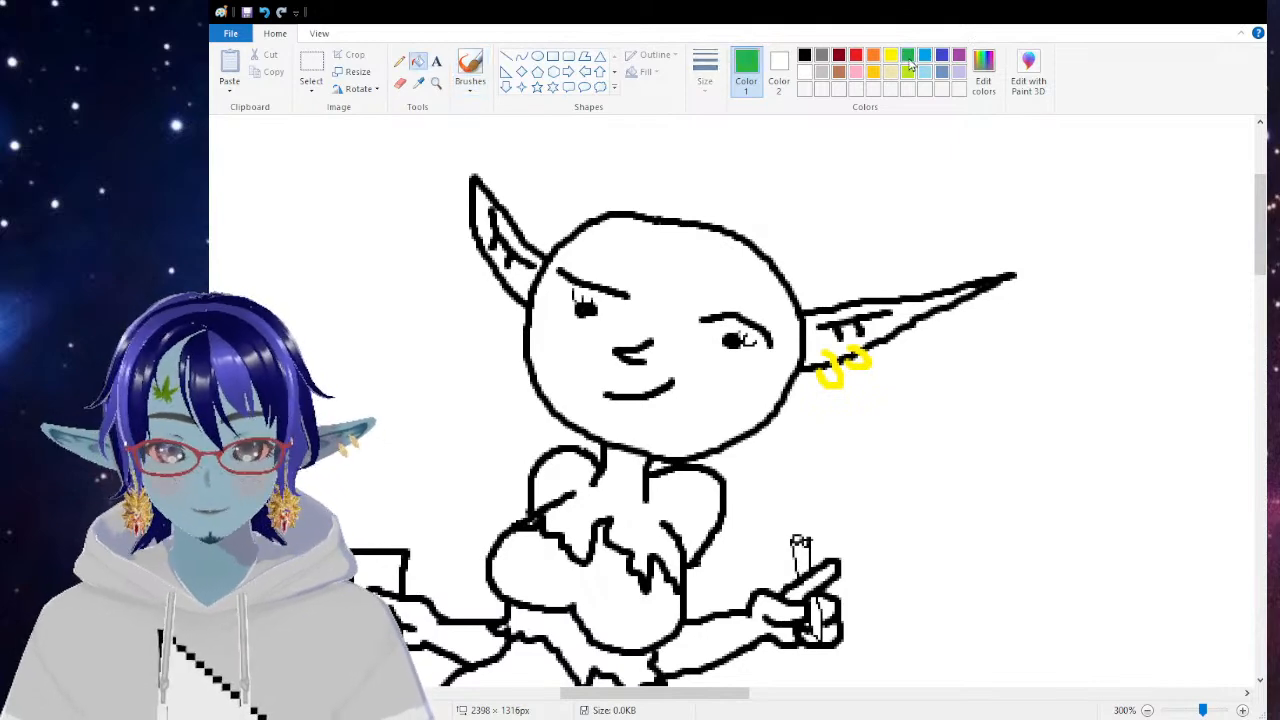
left_click(689, 265)
left_click(830, 313)
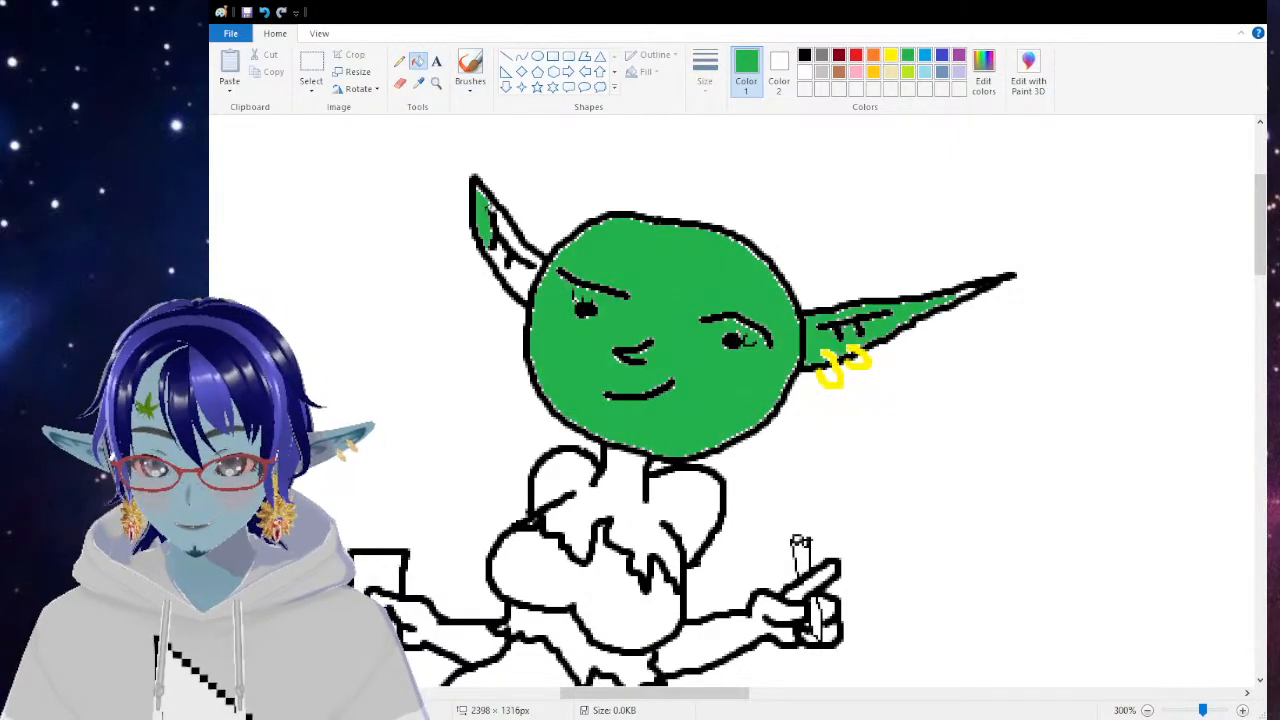
left_click(516, 238)
left_click(524, 268)
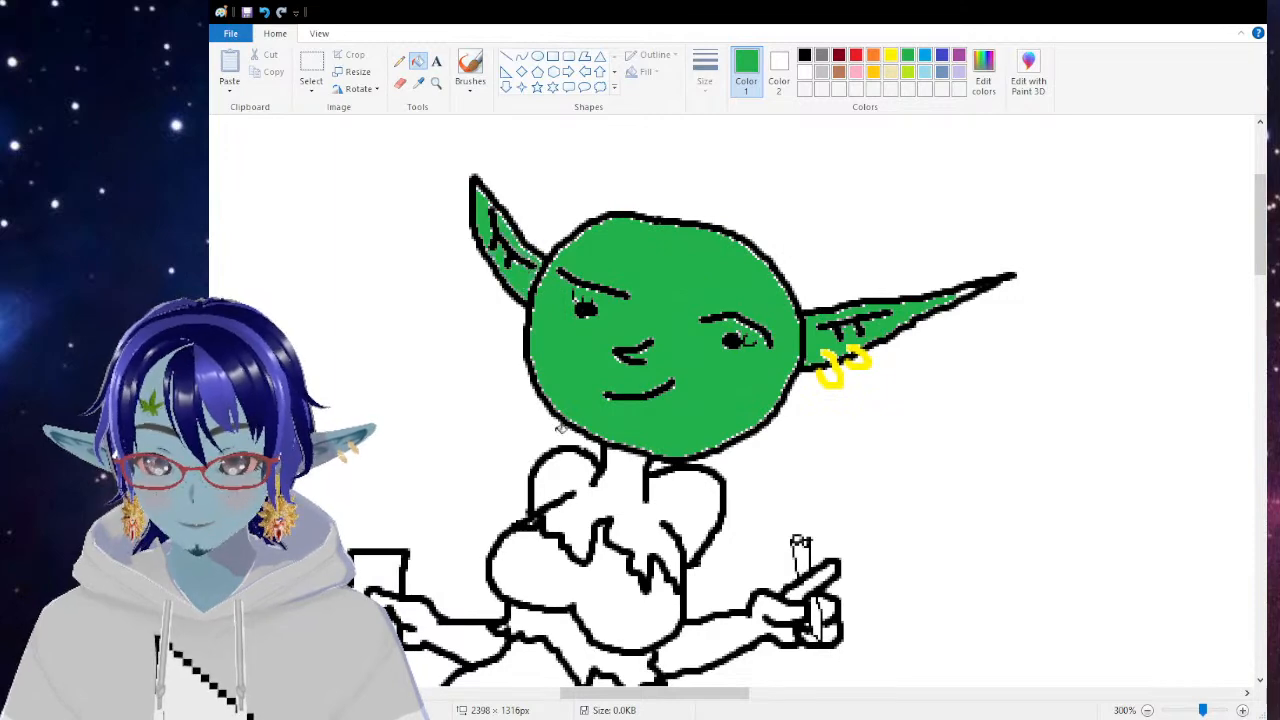
Step: Fill the neck, chest, shoulders, both forearms and the hands and fingers with green
scroll(561, 430, "down", 3)
left_click(584, 380)
left_click(709, 494)
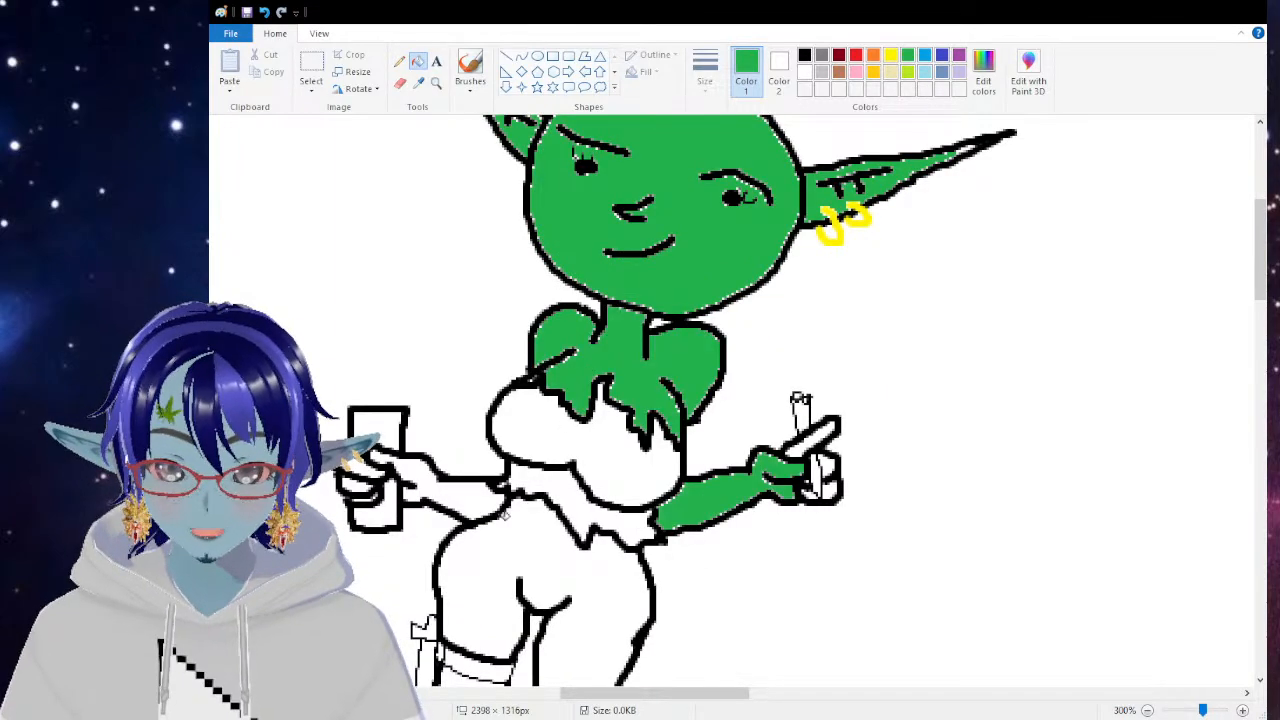
left_click(465, 493)
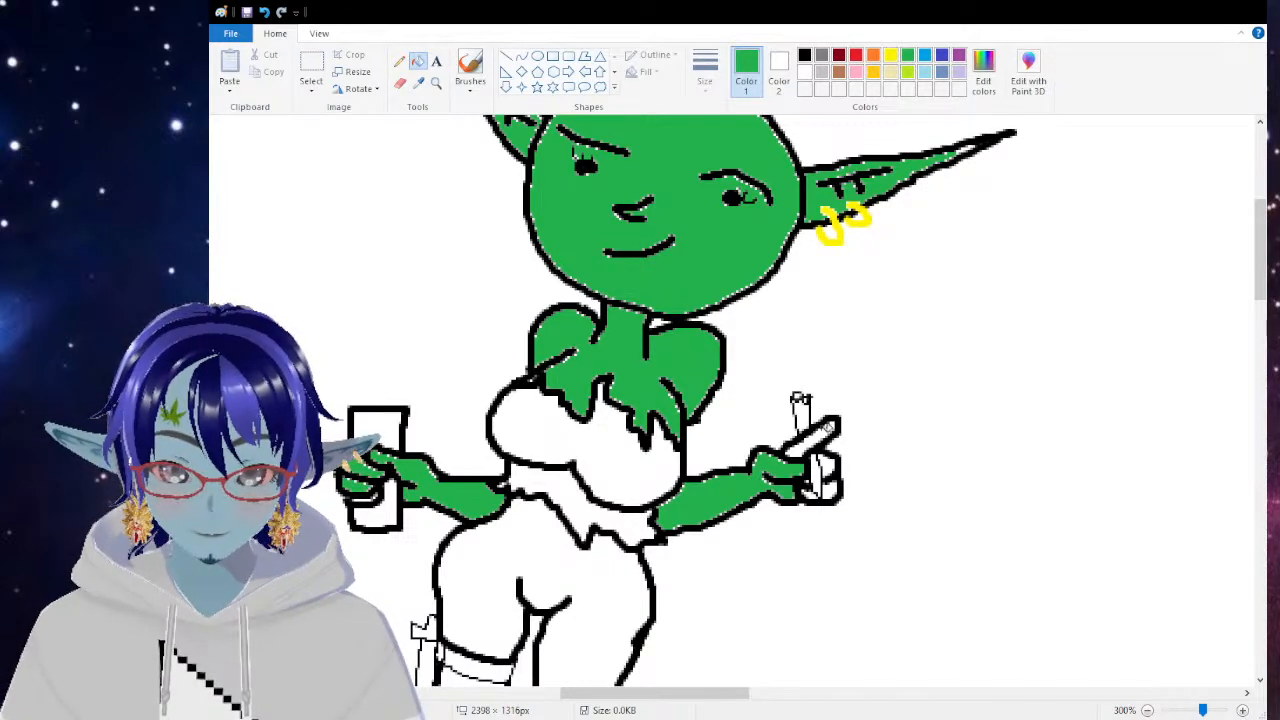
mouse_move(828, 428)
left_mouse_down()
mouse_move(832, 492)
mouse_move(806, 495)
left_mouse_up()
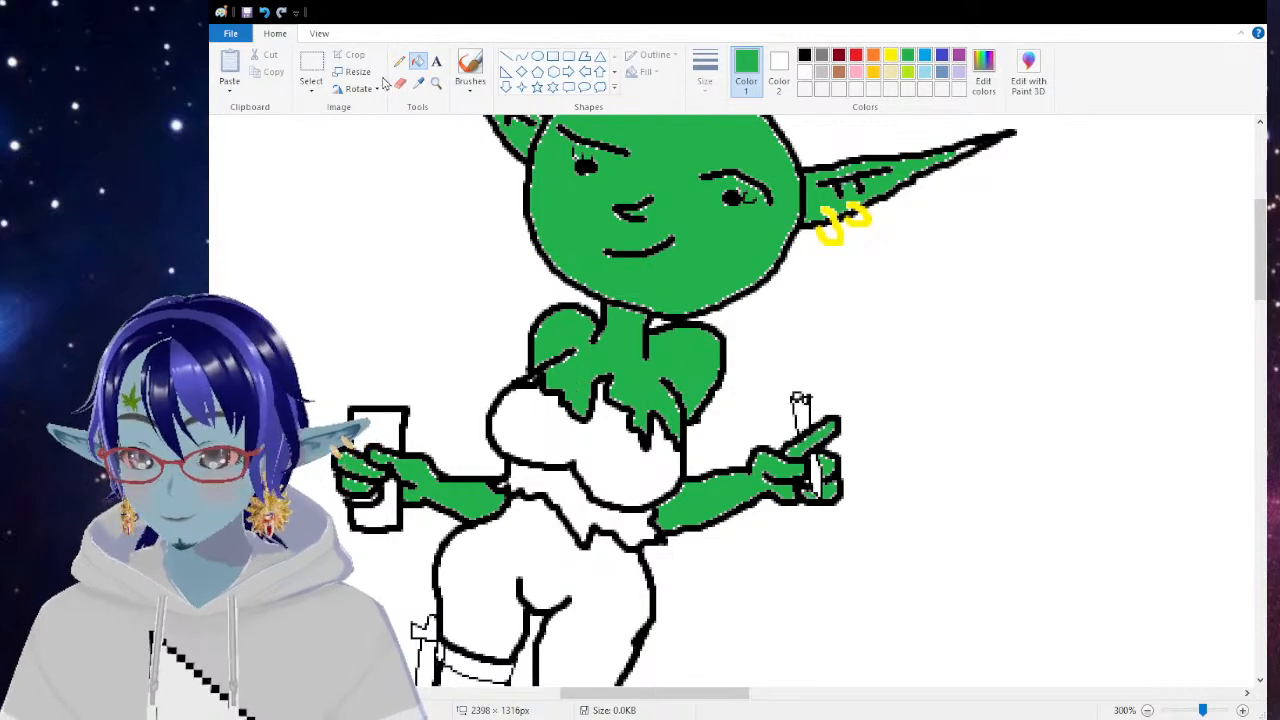
Step: Draw shorts in black, with a curved waistband across the hips and a ragged hem across each thigh
left_click(470, 68)
left_click(804, 55)
scroll(469, 453, "down", 3)
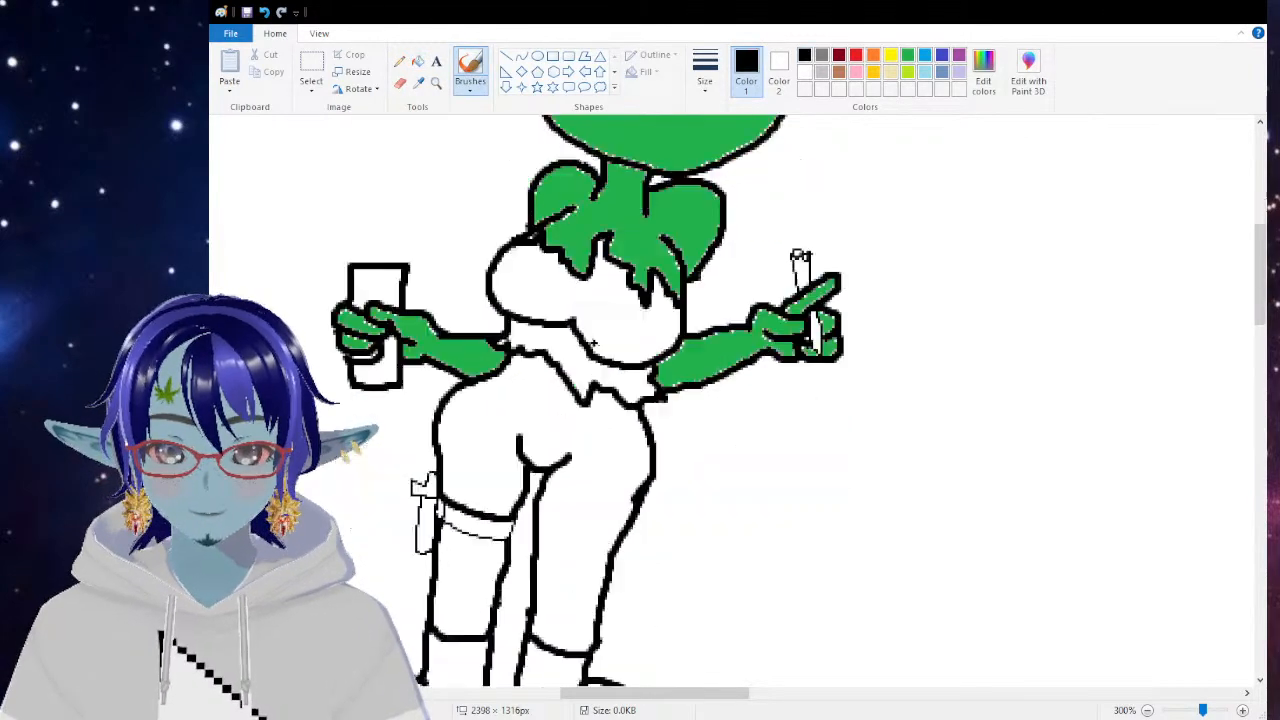
mouse_move(460, 392)
left_mouse_down()
mouse_move(552, 430)
mouse_move(646, 436)
left_mouse_up()
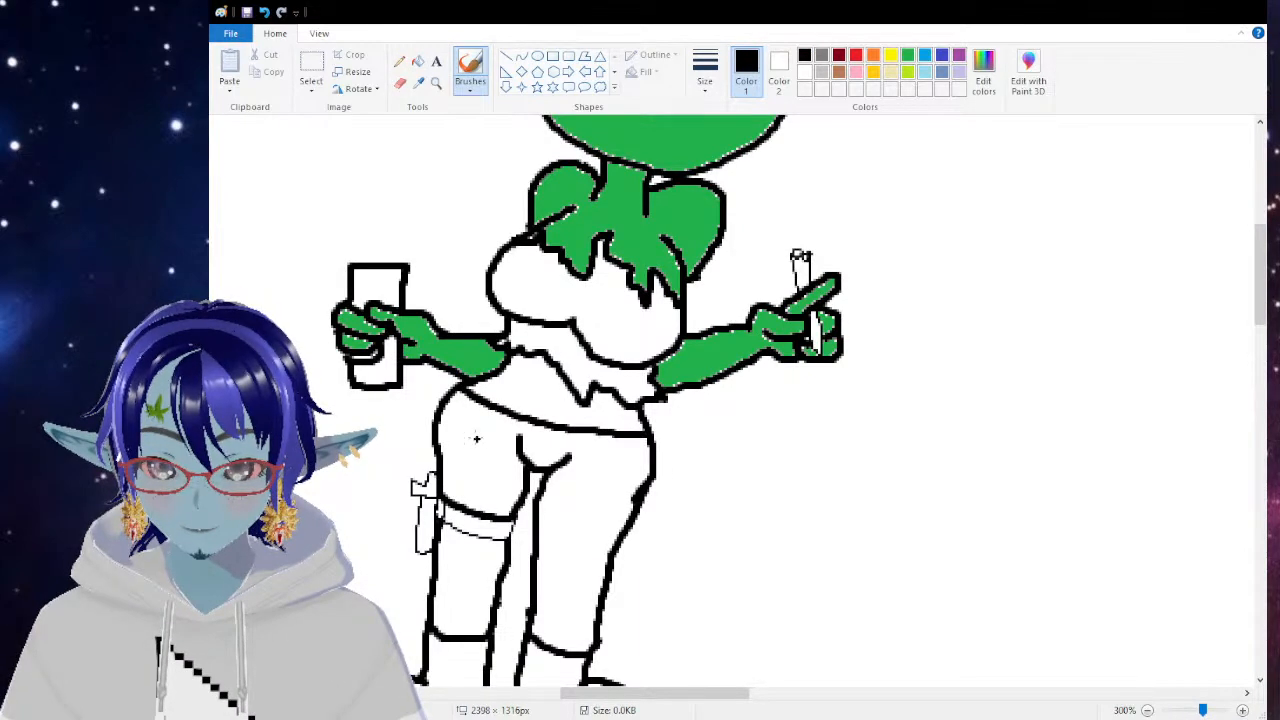
scroll(520, 474, "down", 3)
scroll(517, 498, "up", 3)
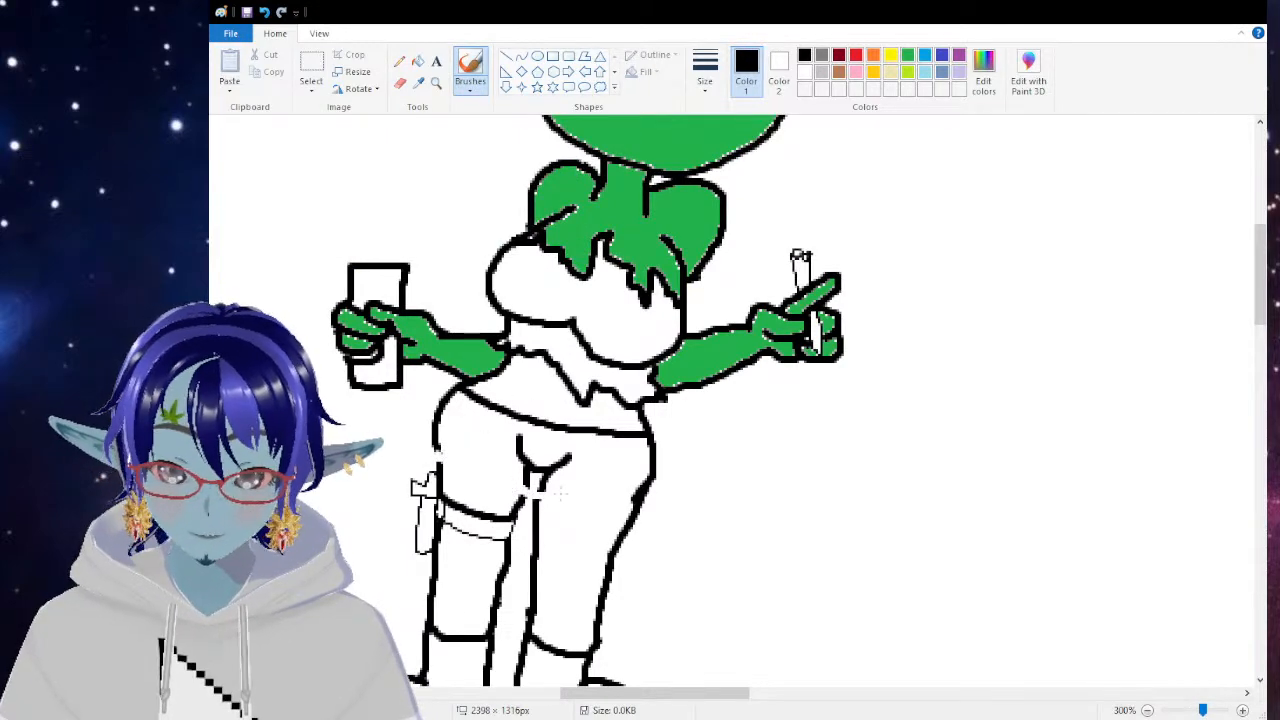
mouse_move(428, 450)
left_mouse_down()
mouse_move(512, 478)
mouse_move(520, 496)
left_mouse_up()
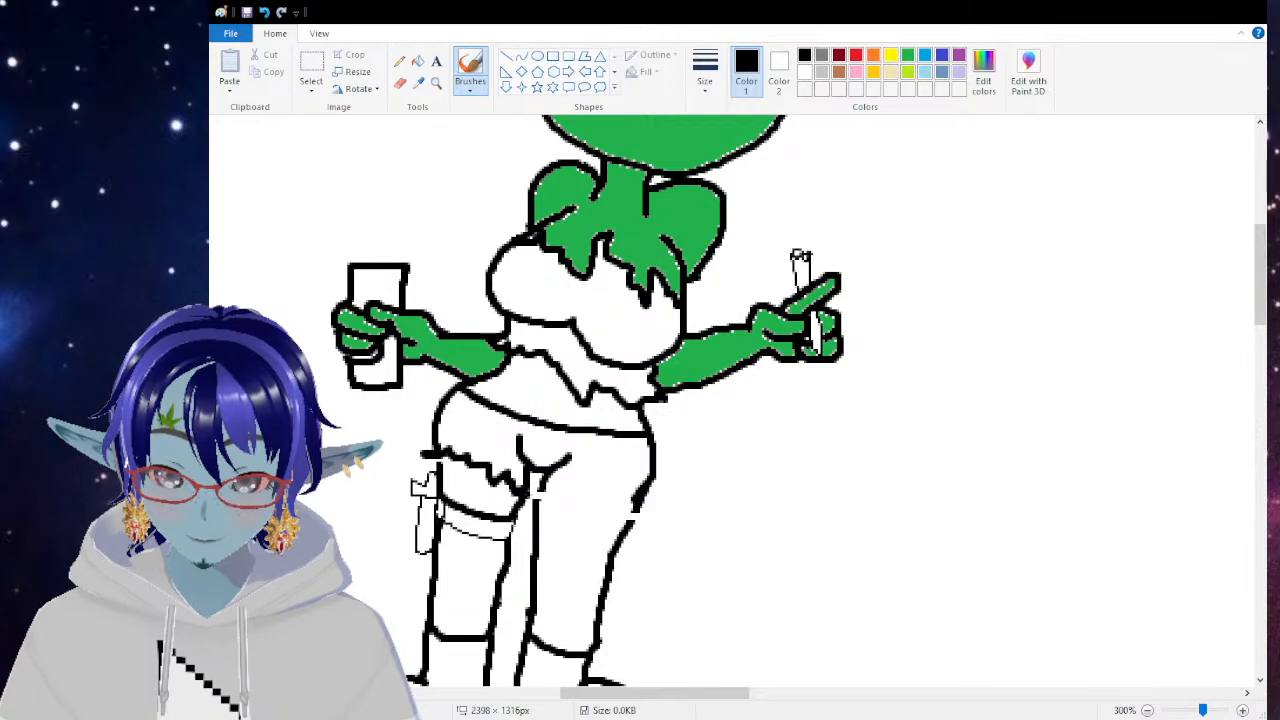
left_click_drag(538, 494, 628, 514)
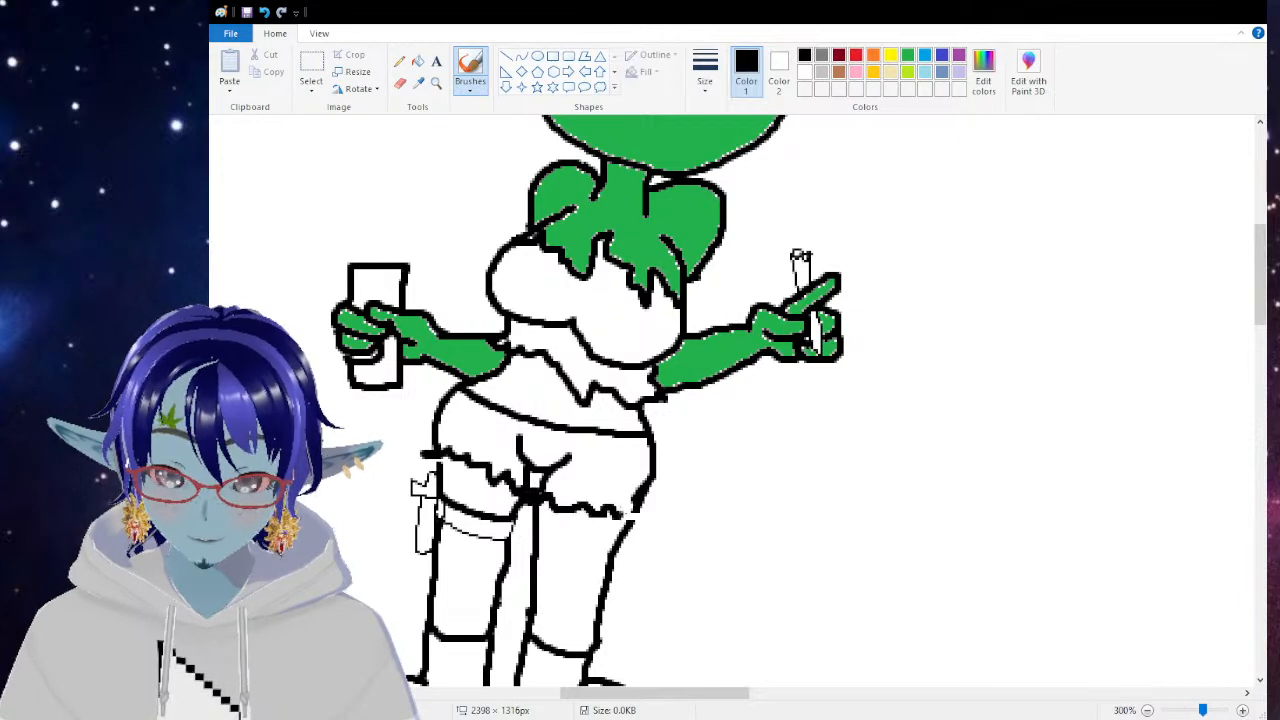
Step: Fill the bare midriff between the torn top and the waistband with green
scroll(640, 450, "up", 3)
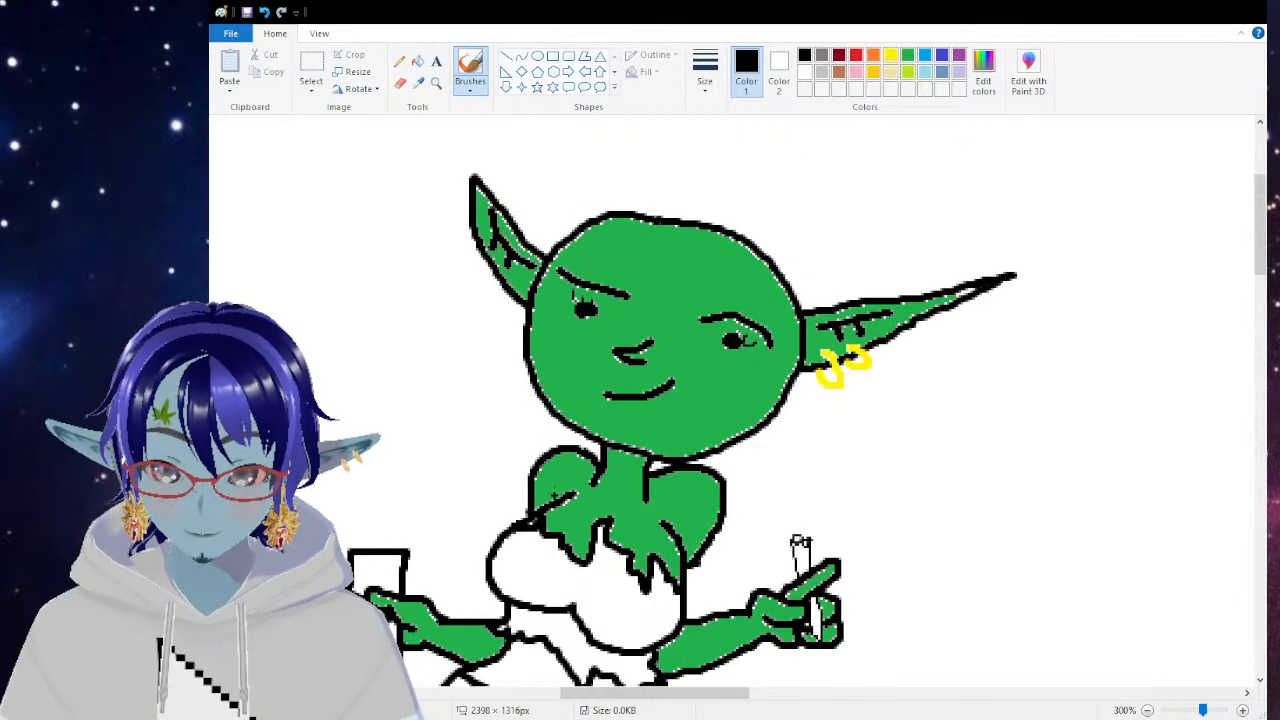
scroll(556, 494, "down", 2)
left_click(907, 55)
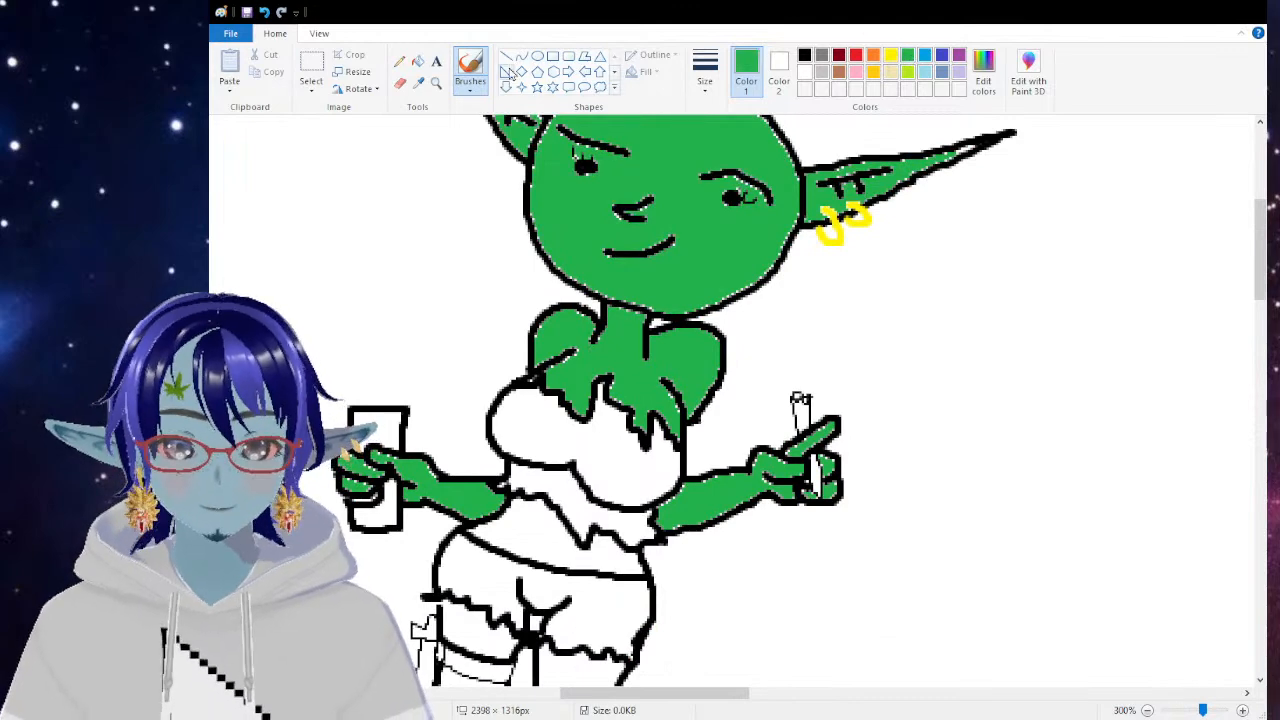
left_click(418, 61)
left_click(544, 517)
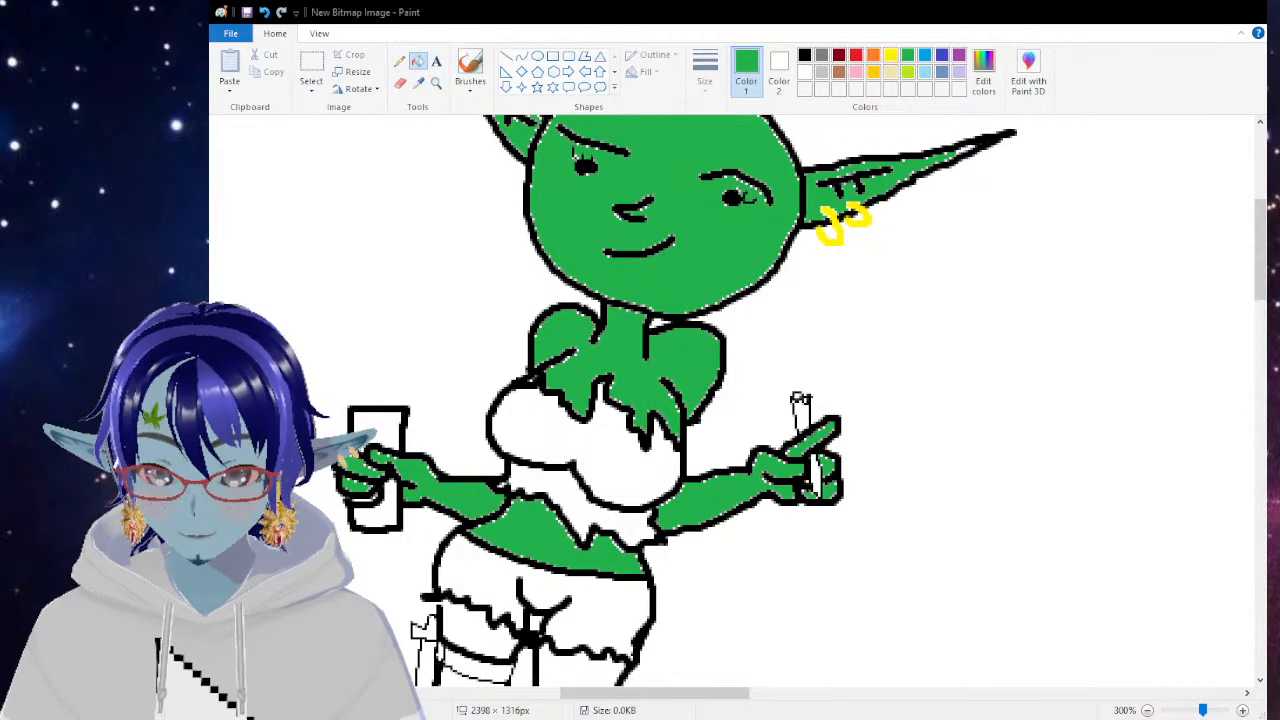
left_click(470, 368)
key("ctrl+z")
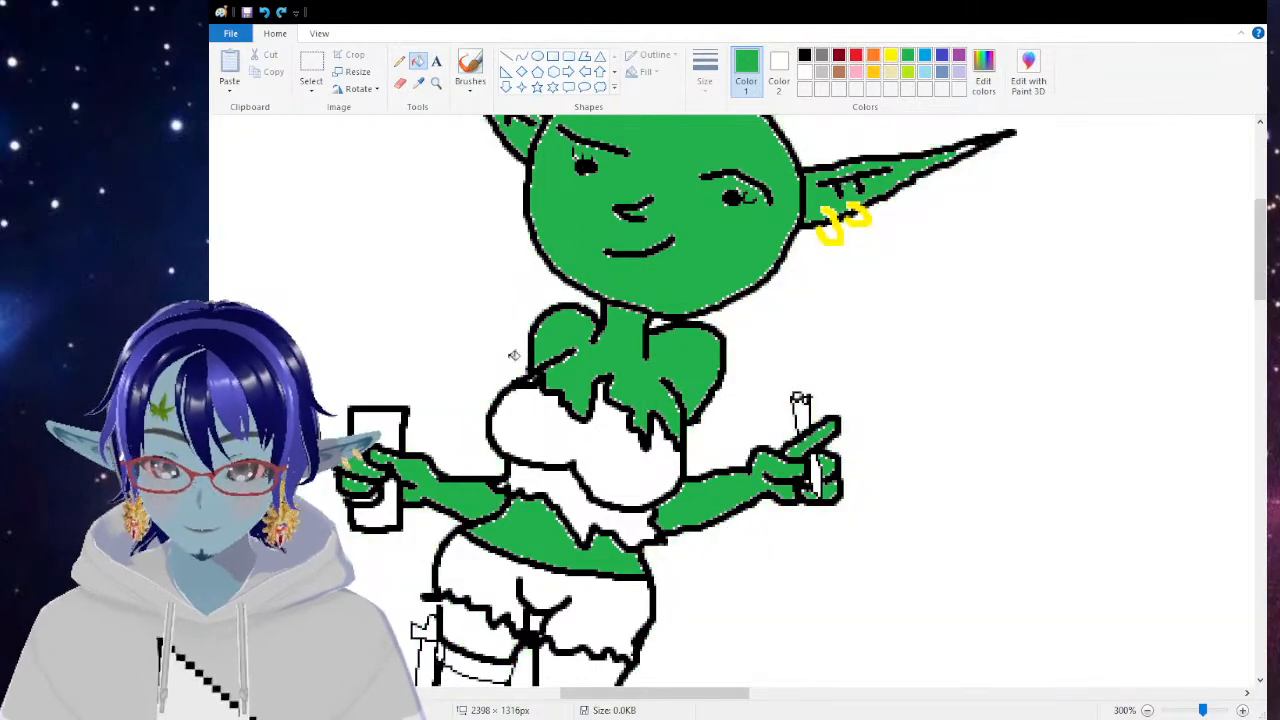
scroll(603, 395, "up", 4)
scroll(602, 398, "down", 4)
scroll(602, 401, "up", 1)
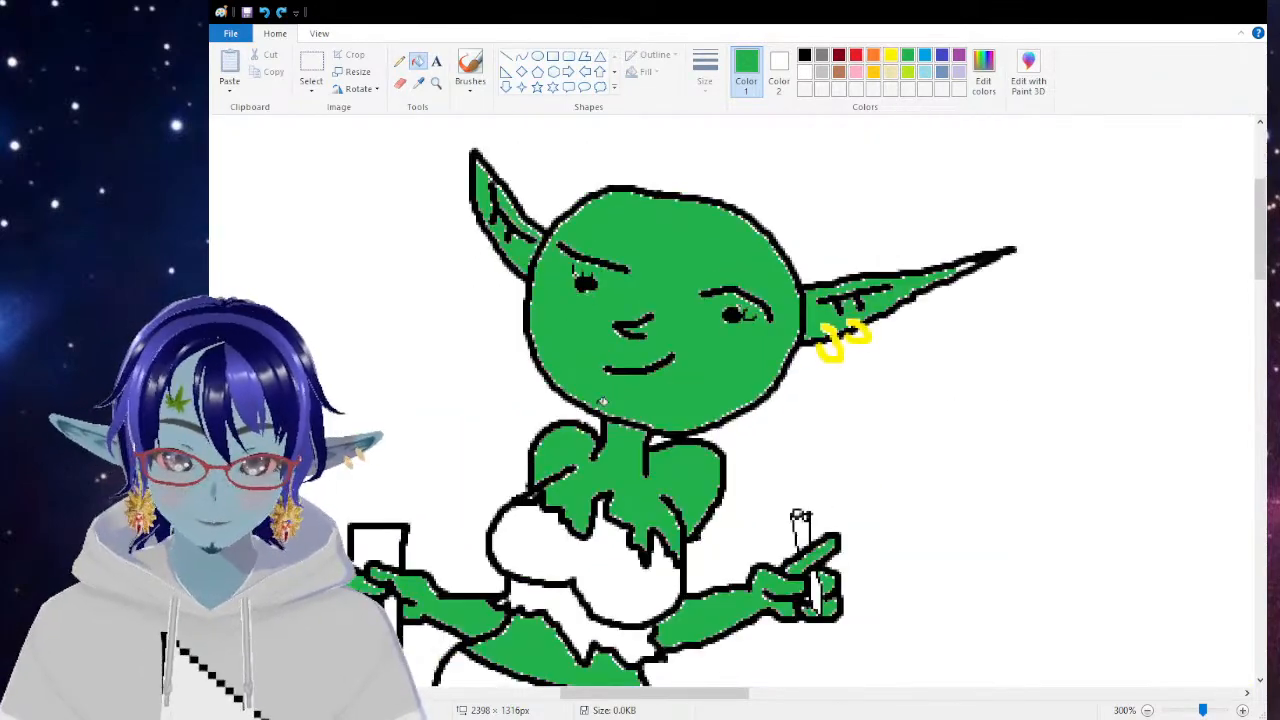
Step: Fill the cup with blue and both bare legs between the shorts or garter and the boots with green
left_click(926, 60)
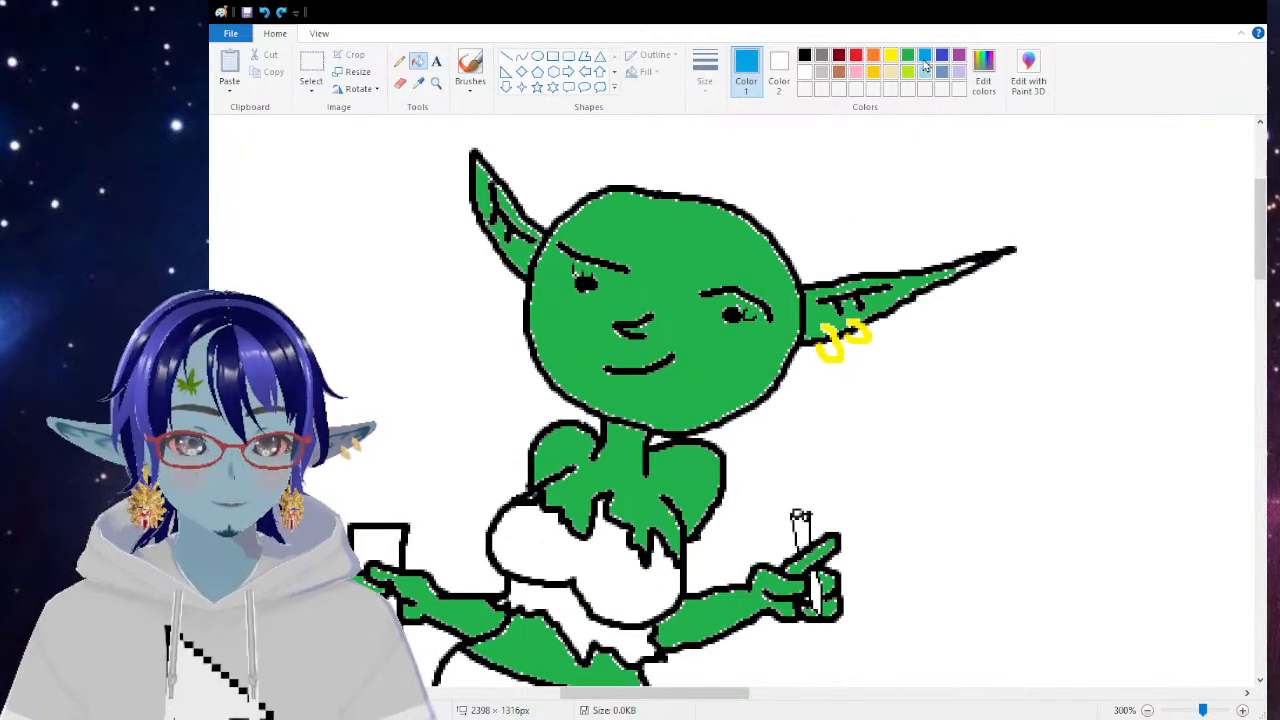
scroll(497, 575, "down", 3)
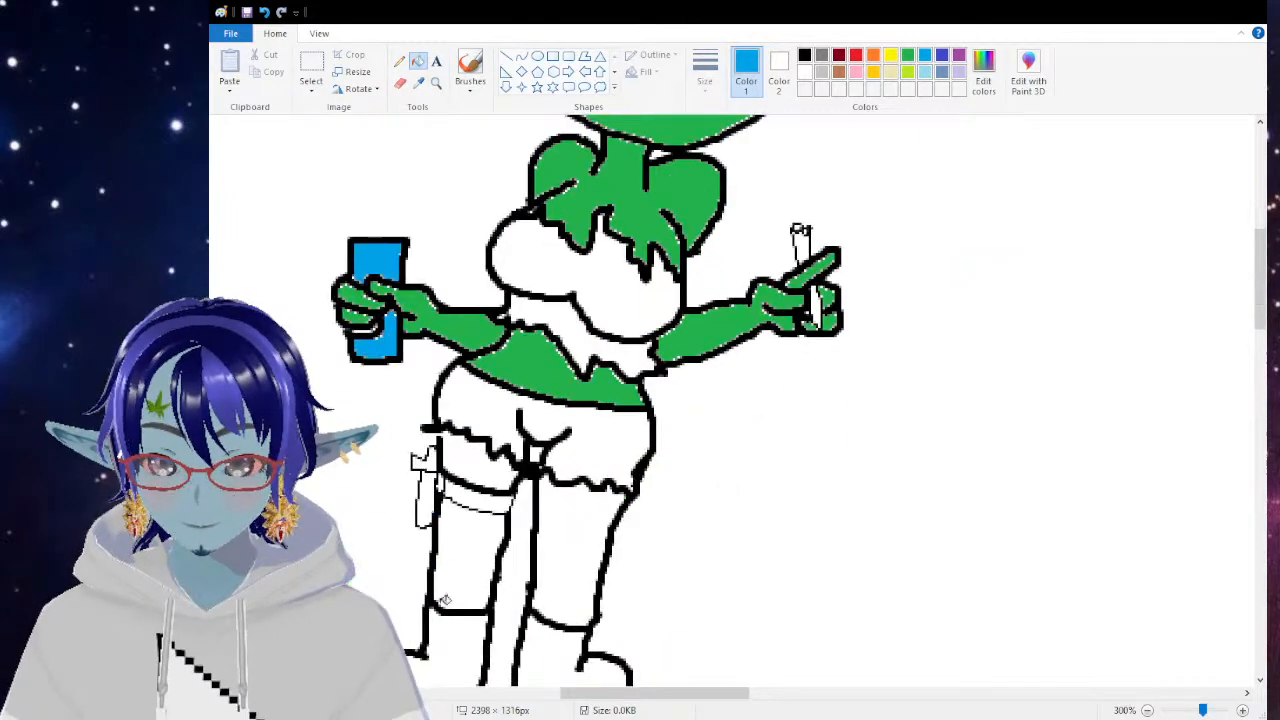
left_click(907, 56)
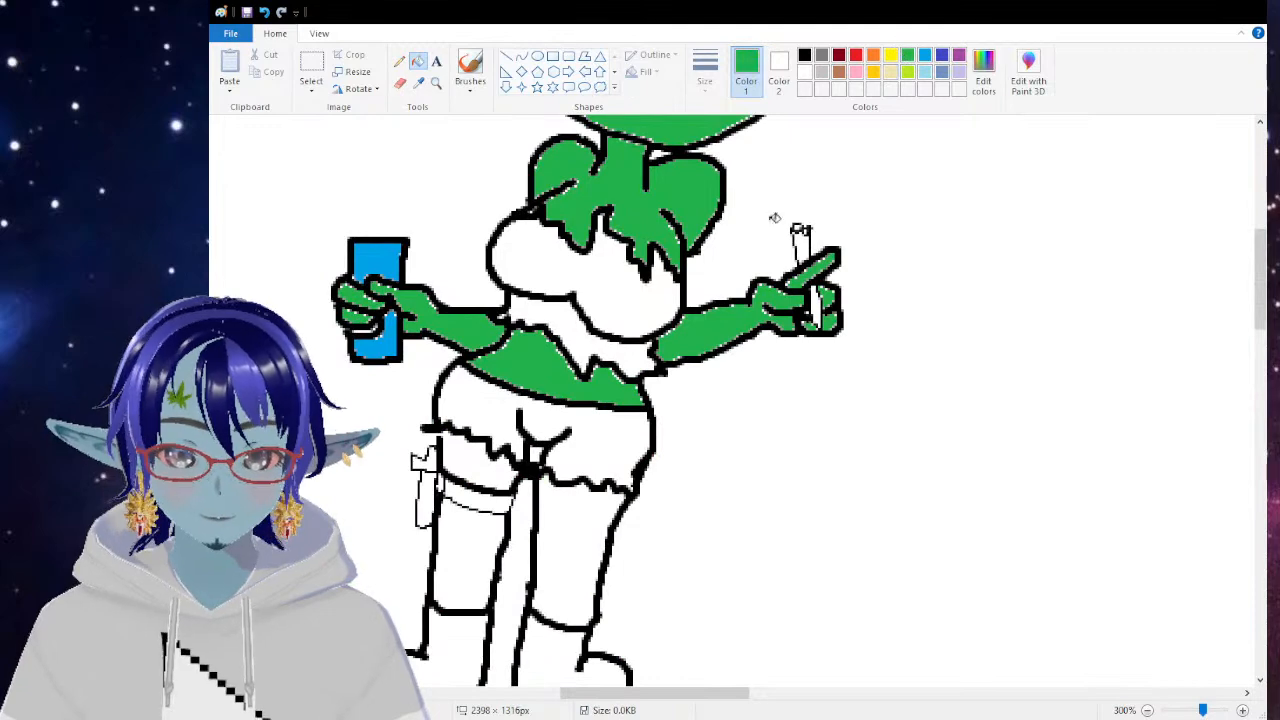
left_click(573, 552)
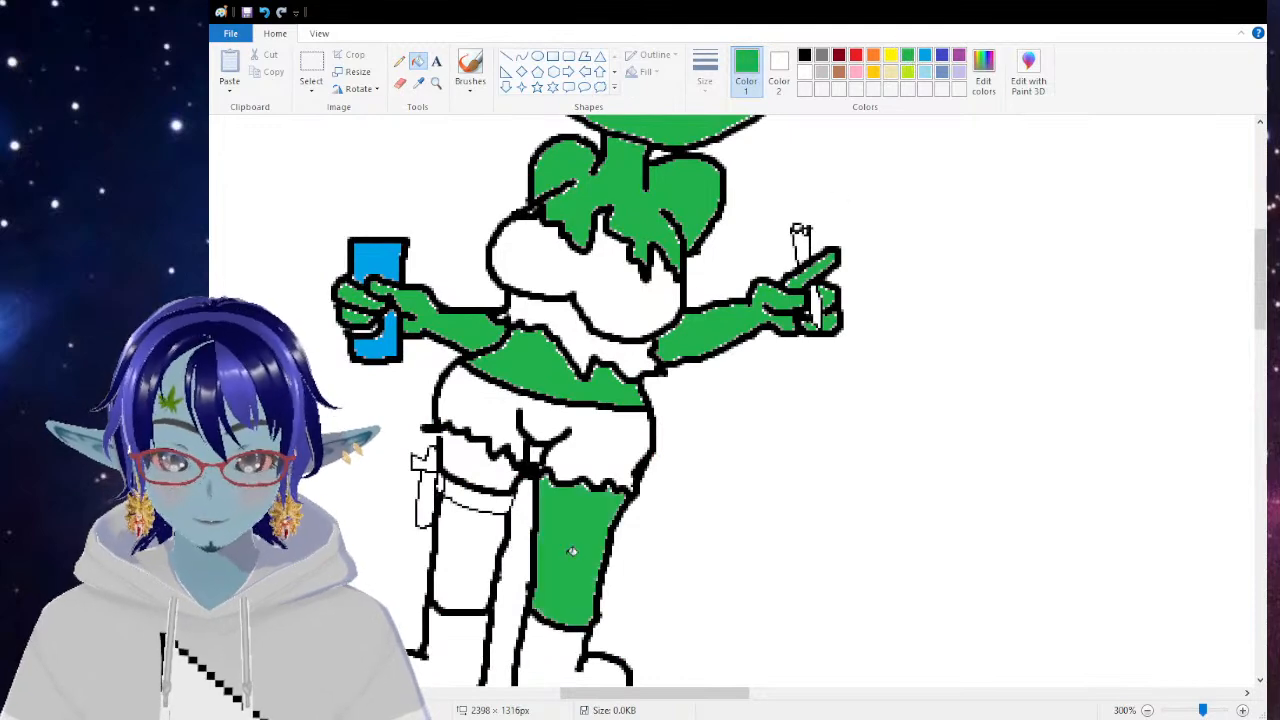
left_click(483, 566)
Step: Undo the spilled green fill, close the outline gap in black, and fill the thigh between the shorts' hem and the garter with green
left_click(481, 458)
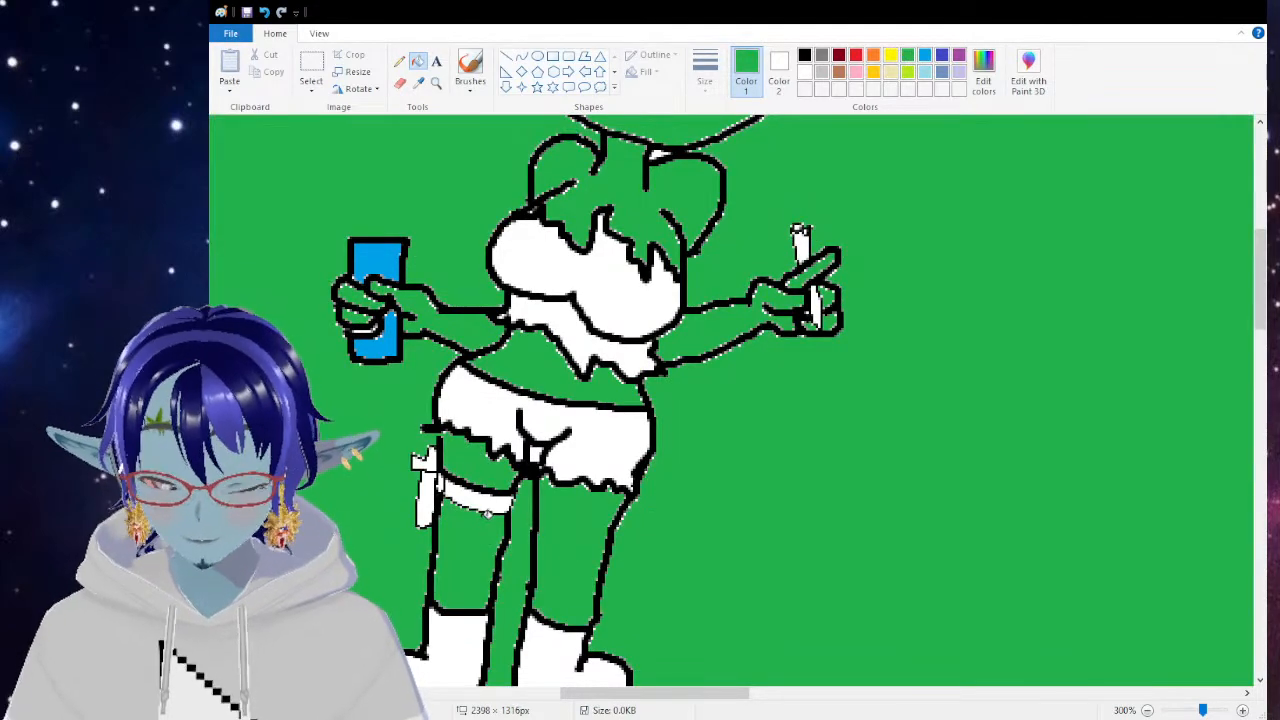
key("ctrl+z")
left_click(470, 70)
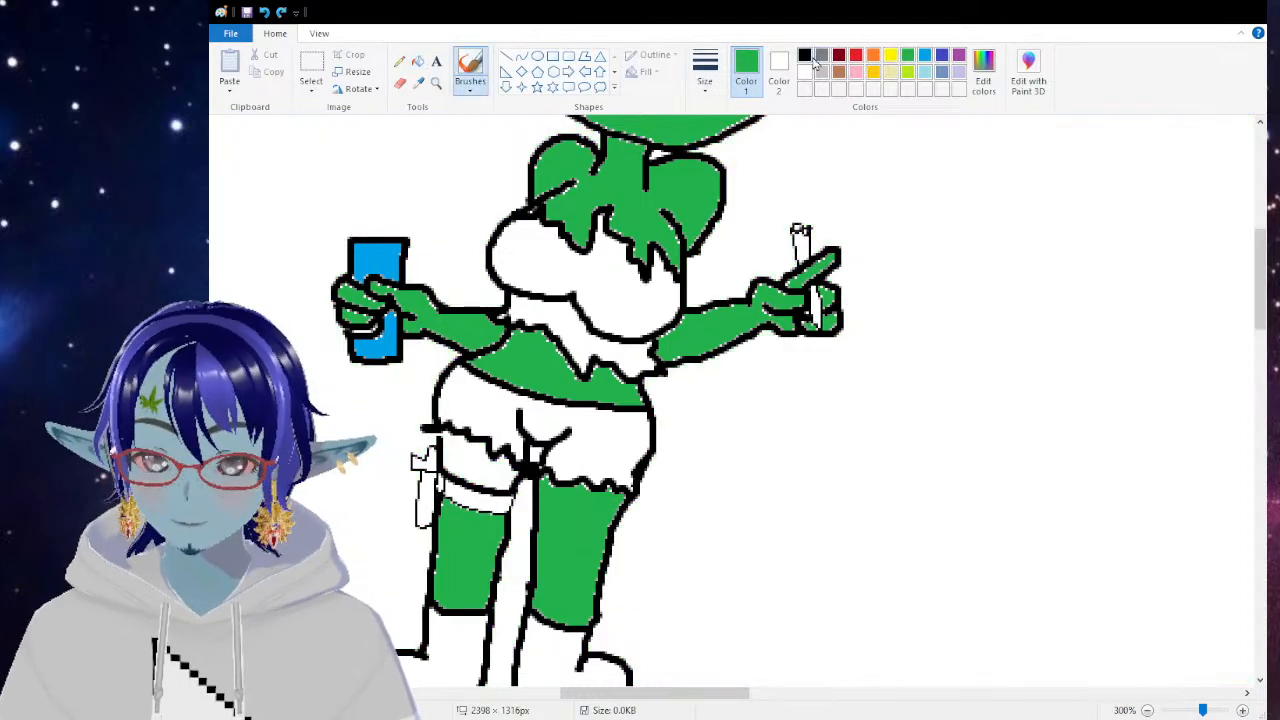
left_click(805, 56)
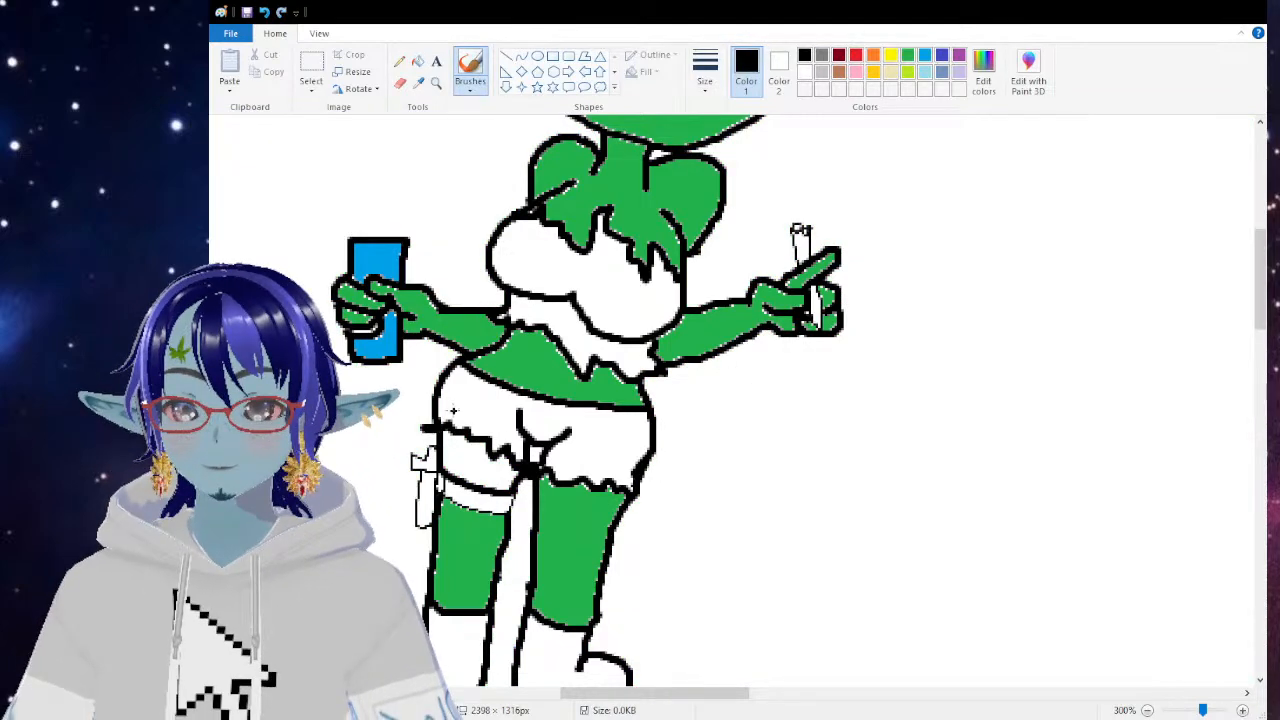
left_click(910, 57)
left_click(418, 61)
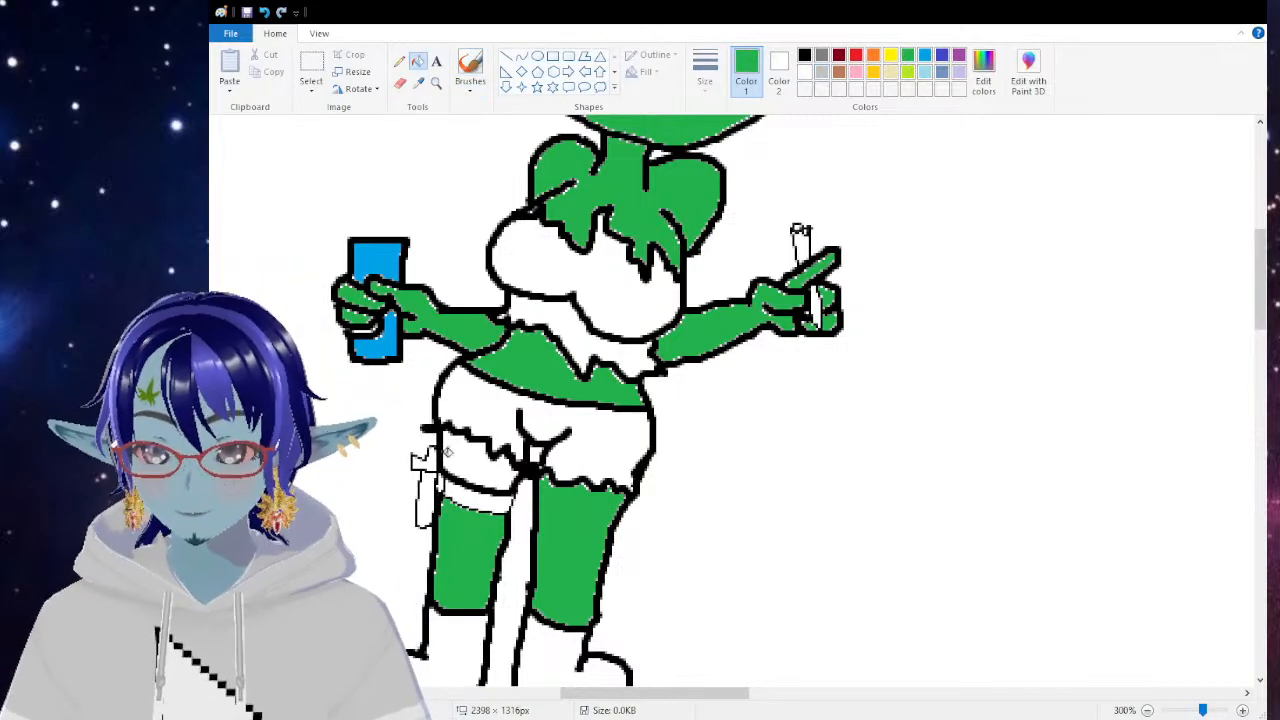
left_click(446, 452)
Step: Fill the ragged shorts and all enclosed parts of the torn top with brown
scroll(515, 580, "down", 3)
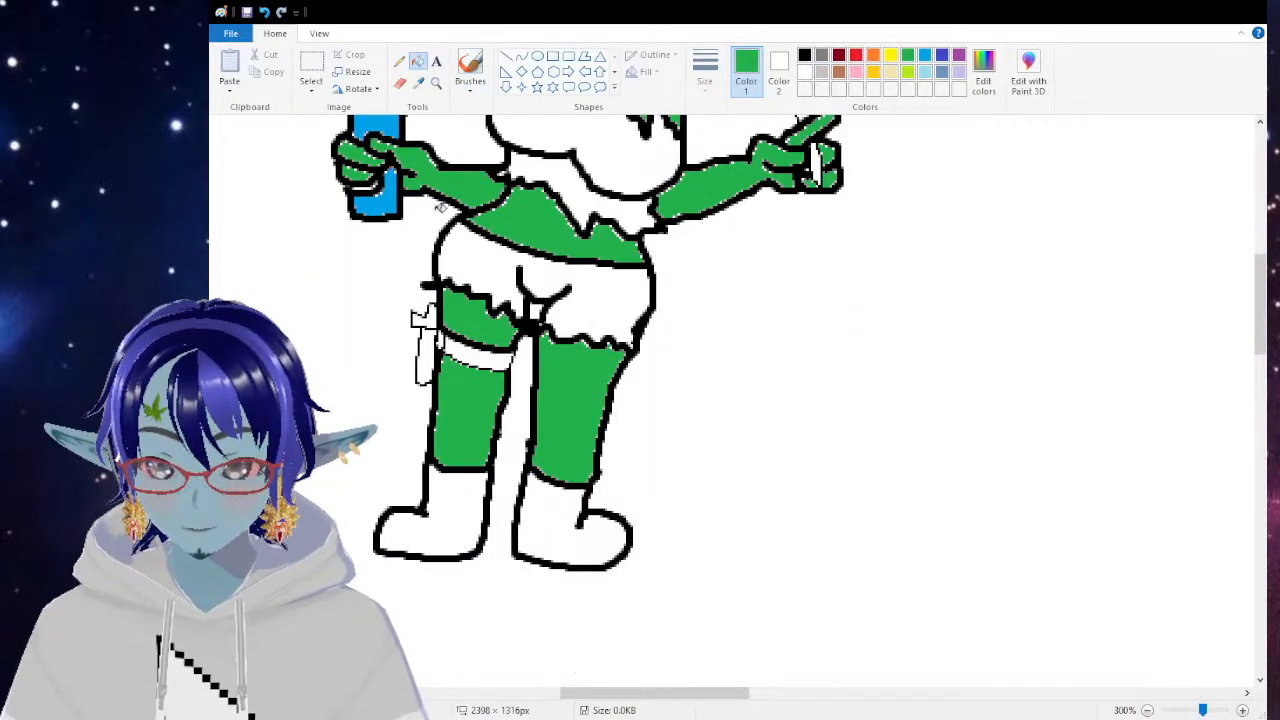
left_click(839, 73)
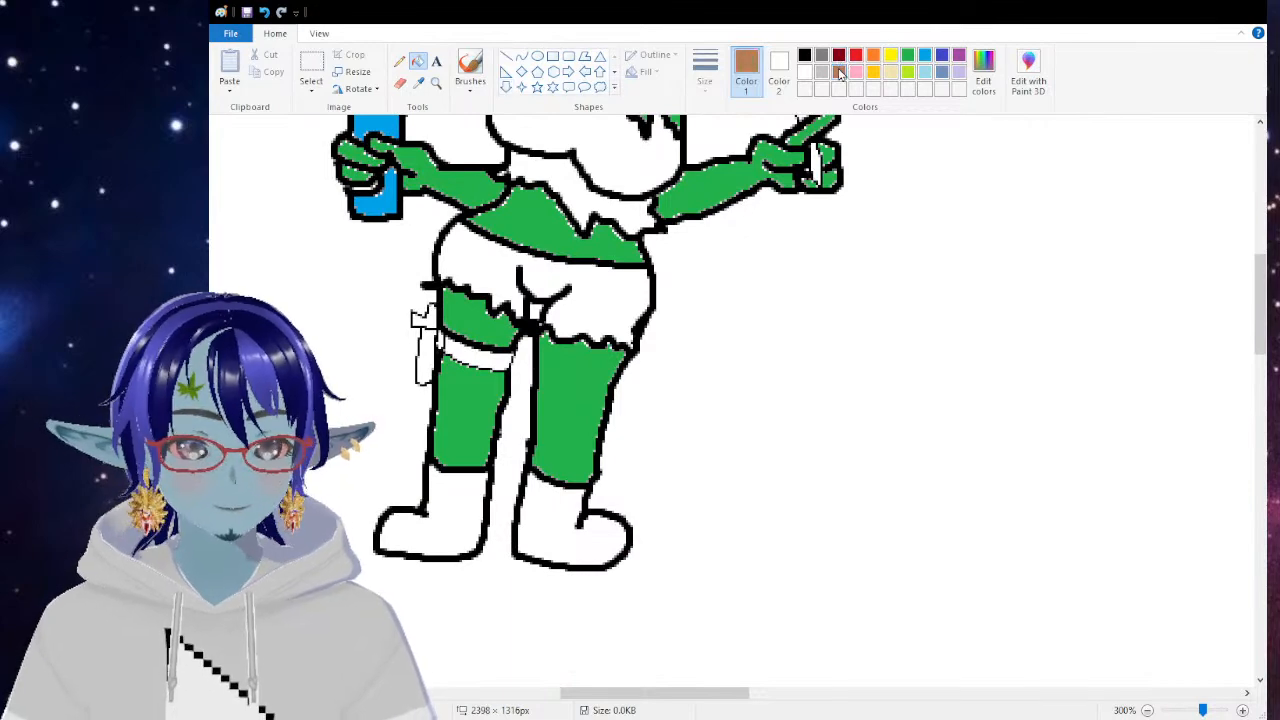
left_click(505, 269)
scroll(571, 266, "up", 3)
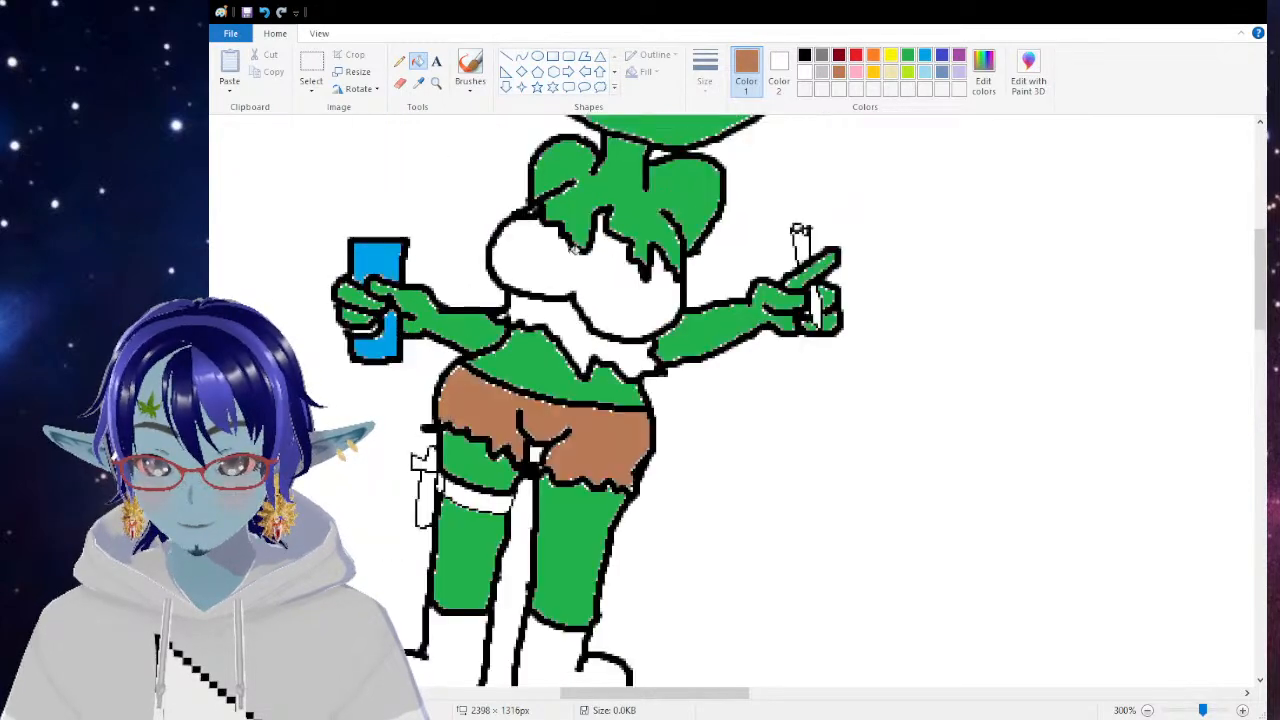
left_click(561, 314)
left_click(560, 338)
Step: Fill the garter band around the thigh and both boots with brown
scroll(459, 354, "down", 3)
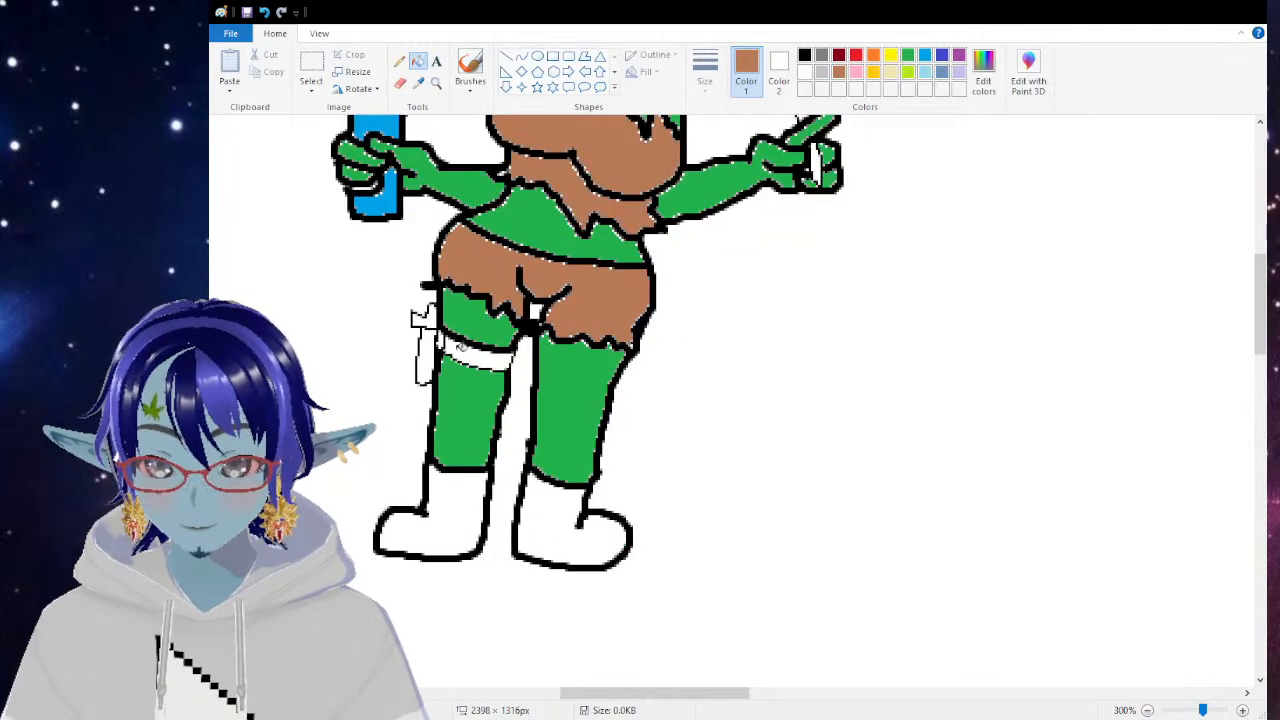
left_click(461, 346)
left_click(444, 528)
left_click(553, 518)
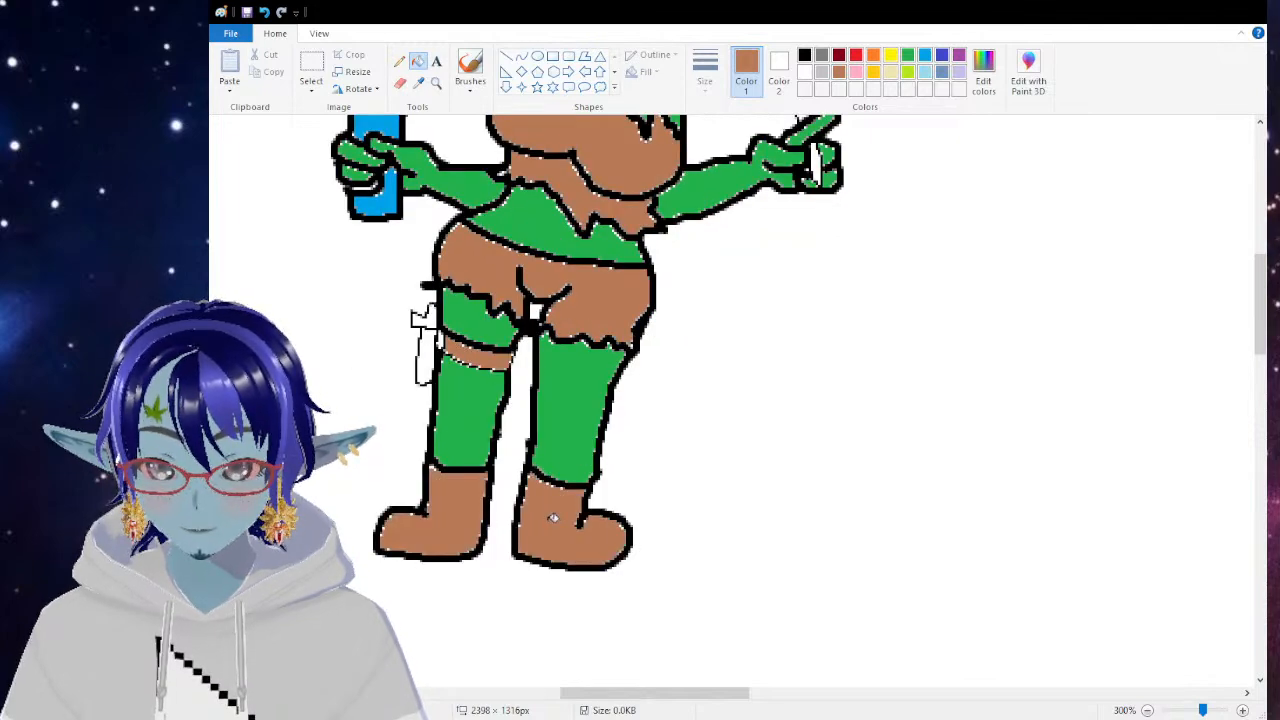
scroll(553, 518, "up", 3)
scroll(575, 463, "up", 6)
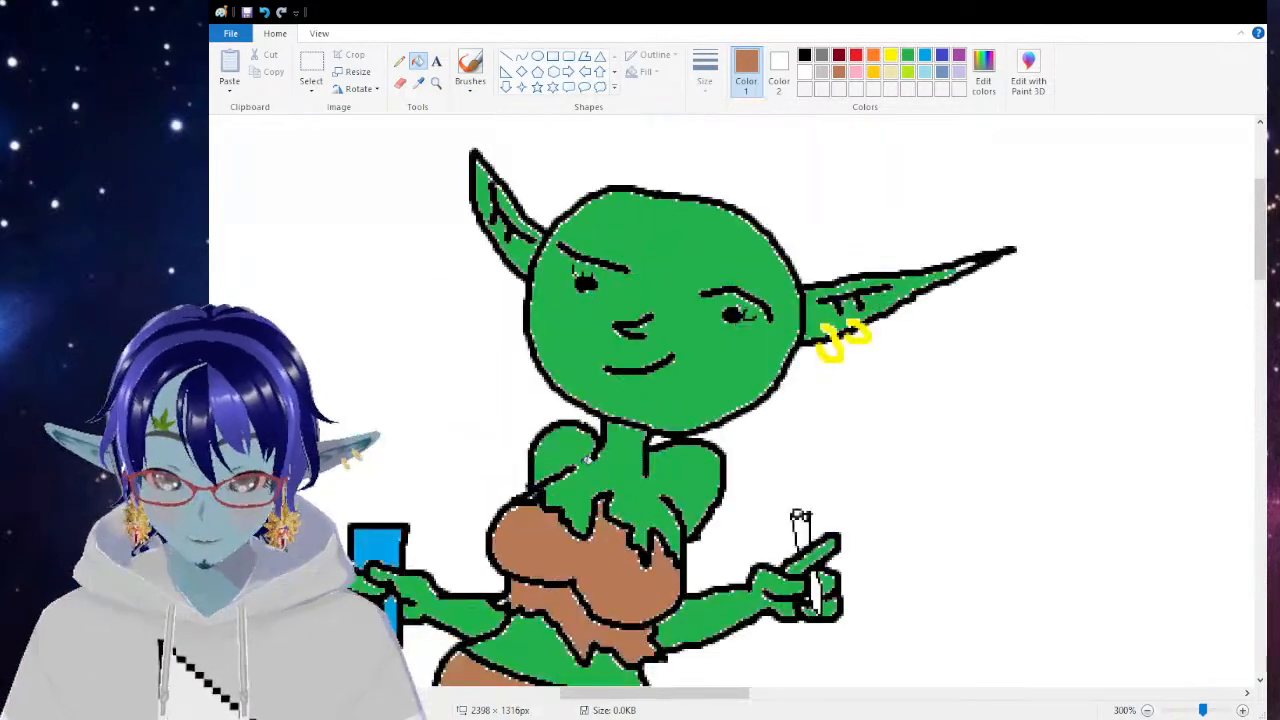
scroll(588, 460, "down", 3)
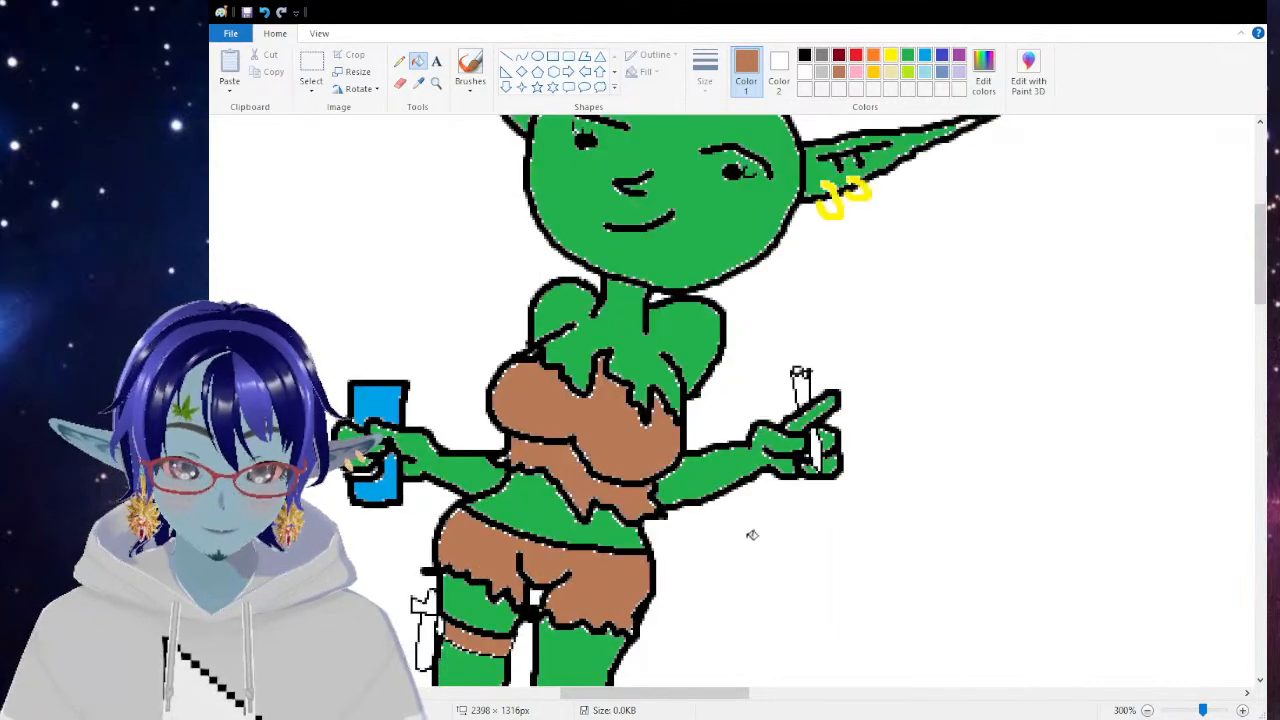
scroll(780, 497, "up", 6)
scroll(785, 479, "down", 6)
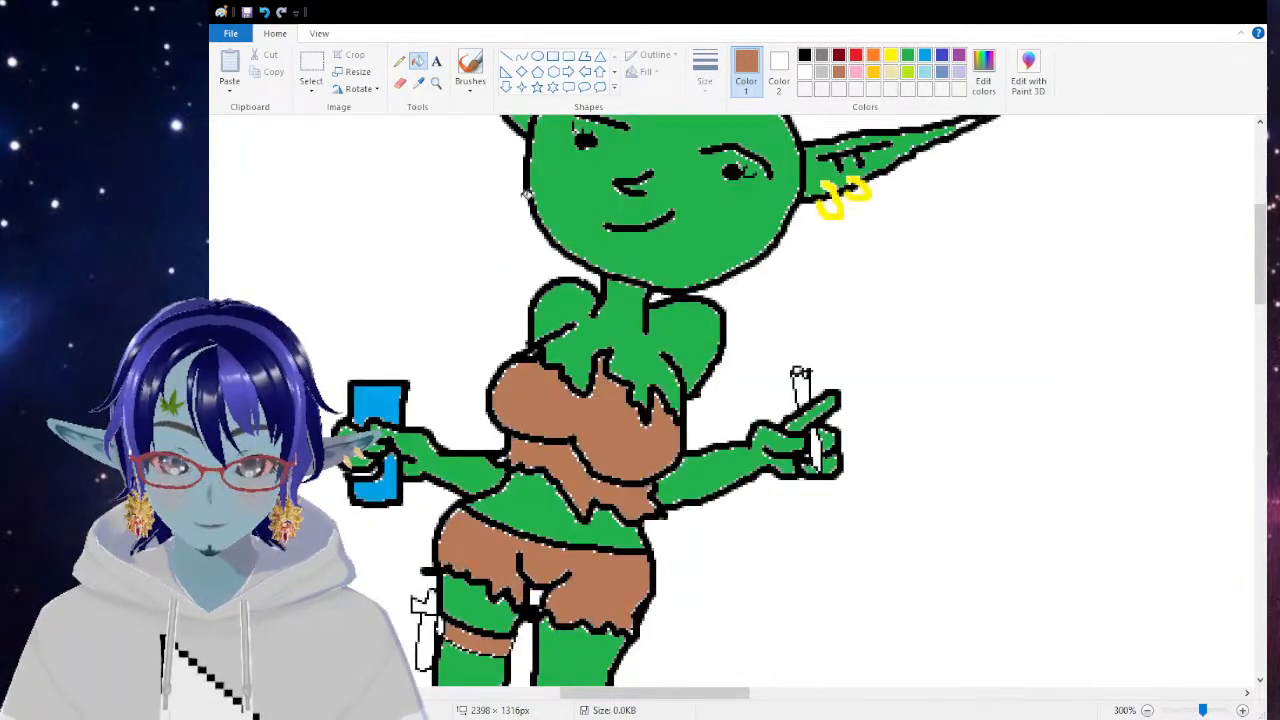
Step: Draw a jagged dark red fringe across the forehead, with long strands hanging down both sides of the face
scroll(533, 197, "up", 6)
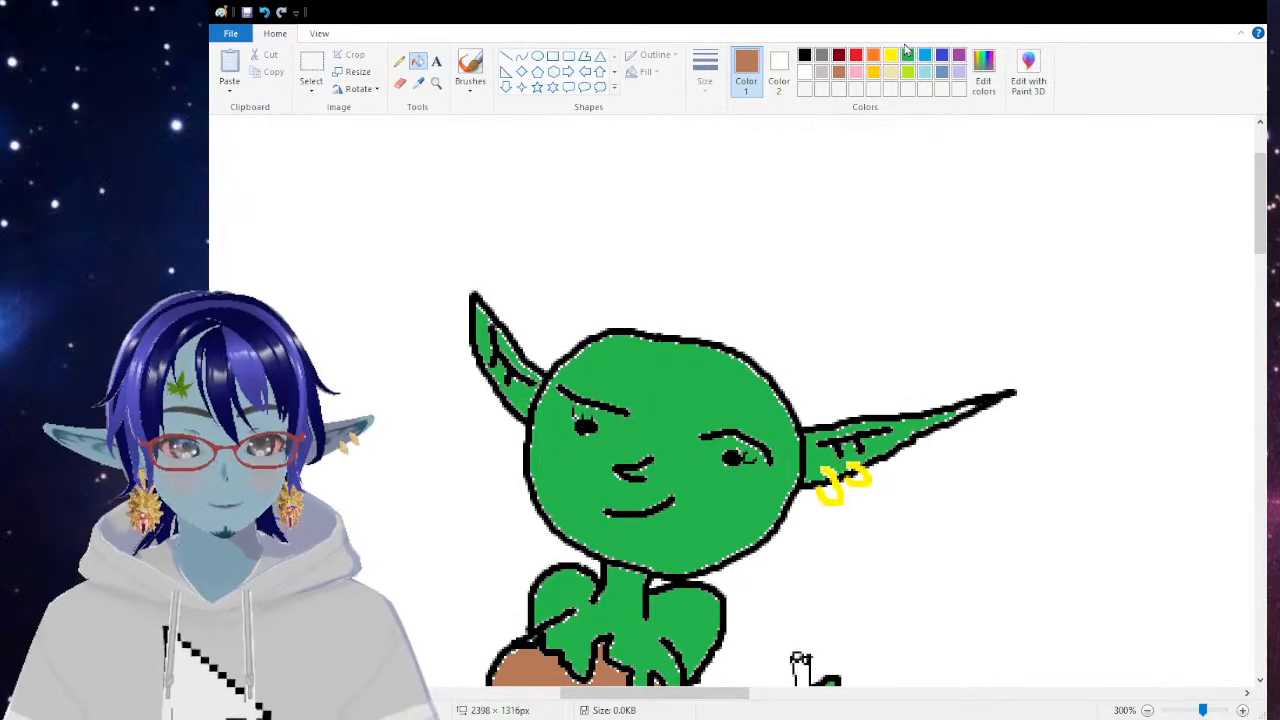
left_click(839, 55)
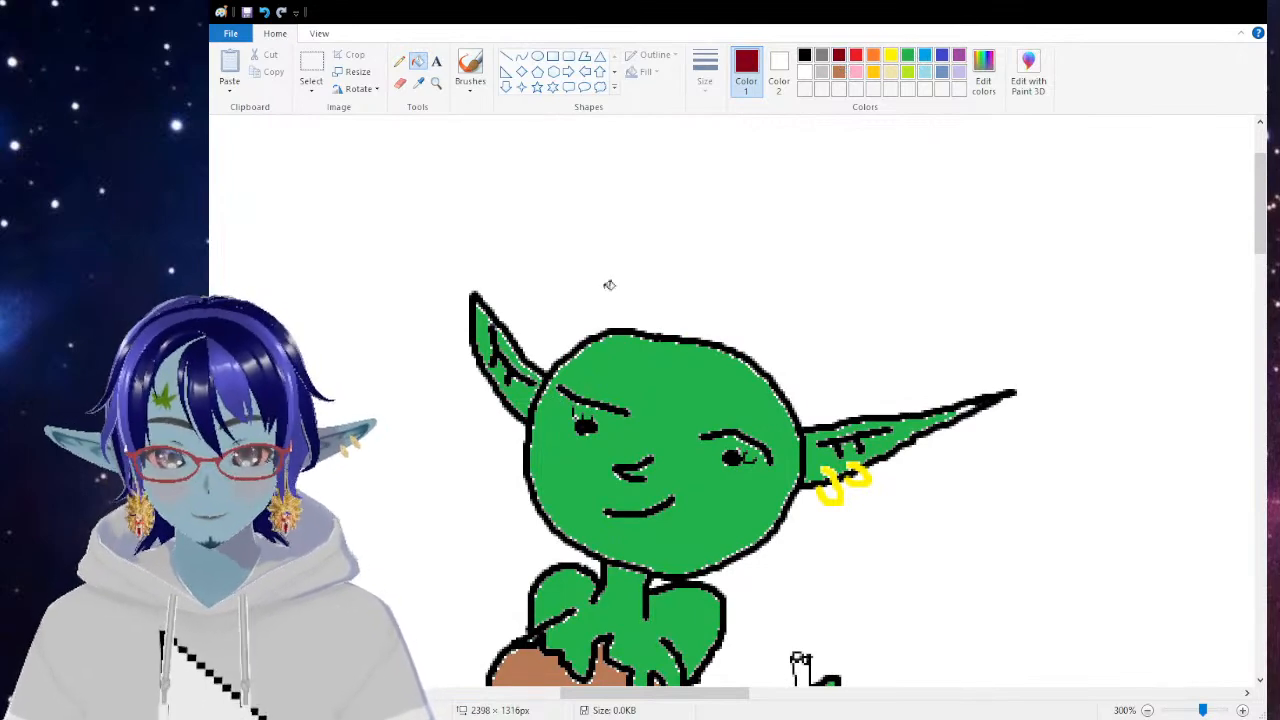
left_click(470, 68)
mouse_move(691, 354)
left_mouse_down()
mouse_move(722, 416)
mouse_move(713, 377)
mouse_move(792, 469)
mouse_move(794, 576)
left_mouse_up()
mouse_move(797, 488)
left_mouse_down()
mouse_move(793, 598)
mouse_move(808, 420)
mouse_move(795, 400)
left_mouse_up()
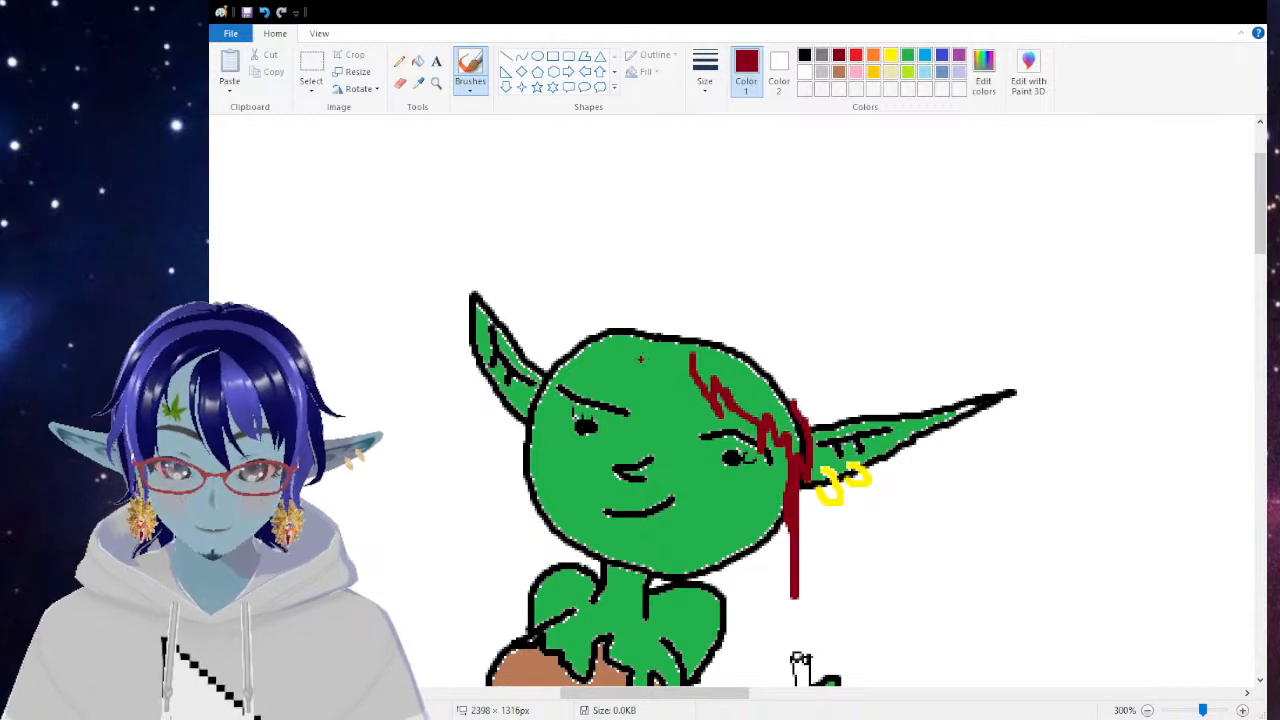
mouse_move(689, 360)
left_mouse_down()
mouse_move(624, 395)
mouse_move(612, 380)
mouse_move(562, 382)
mouse_move(559, 412)
mouse_move(534, 382)
mouse_move(512, 578)
left_mouse_up()
mouse_move(523, 452)
left_mouse_down()
mouse_move(526, 572)
mouse_move(532, 458)
left_mouse_up()
Step: Outline the rest of the hair in dark red, with spikes above the head and ragged lengths reaching both shoulders
mouse_move(630, 293)
left_mouse_down()
mouse_move(583, 267)
mouse_move(584, 310)
mouse_move(560, 312)
mouse_move(561, 328)
mouse_move(520, 318)
mouse_move(540, 368)
left_mouse_up()
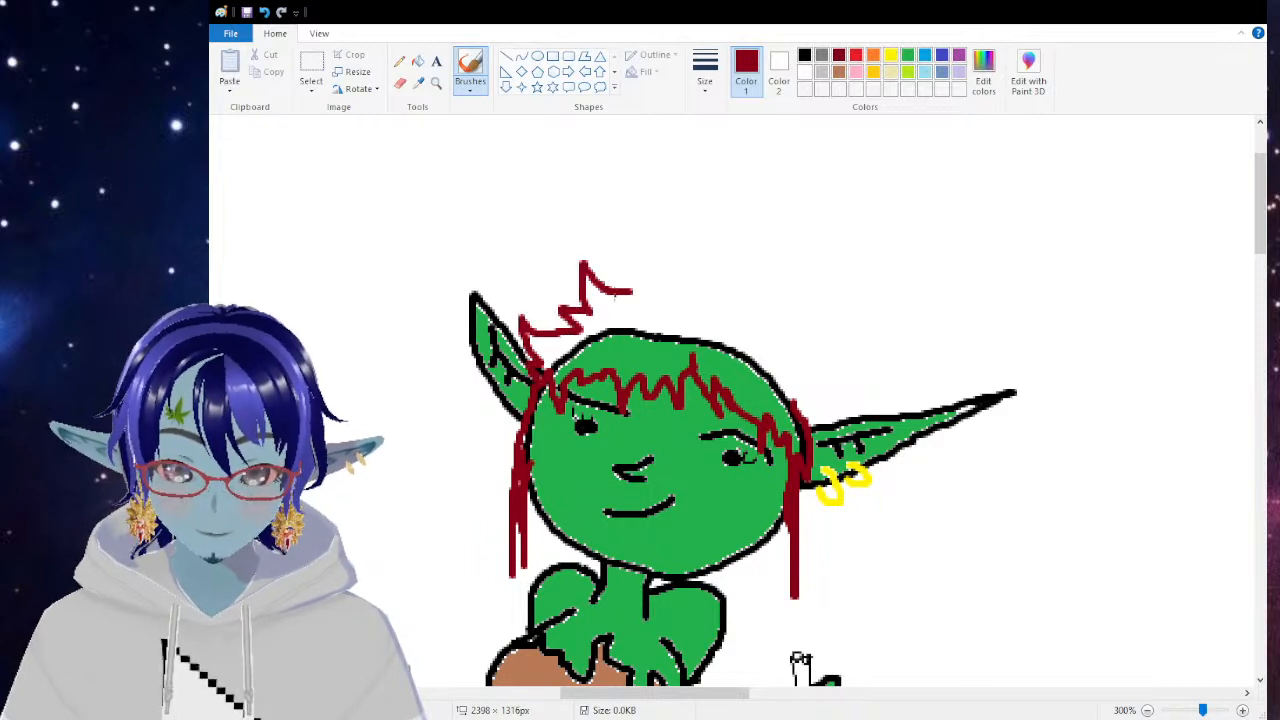
mouse_move(633, 293)
left_mouse_down()
mouse_move(688, 290)
mouse_move(728, 326)
mouse_move(870, 374)
mouse_move(812, 430)
left_mouse_up()
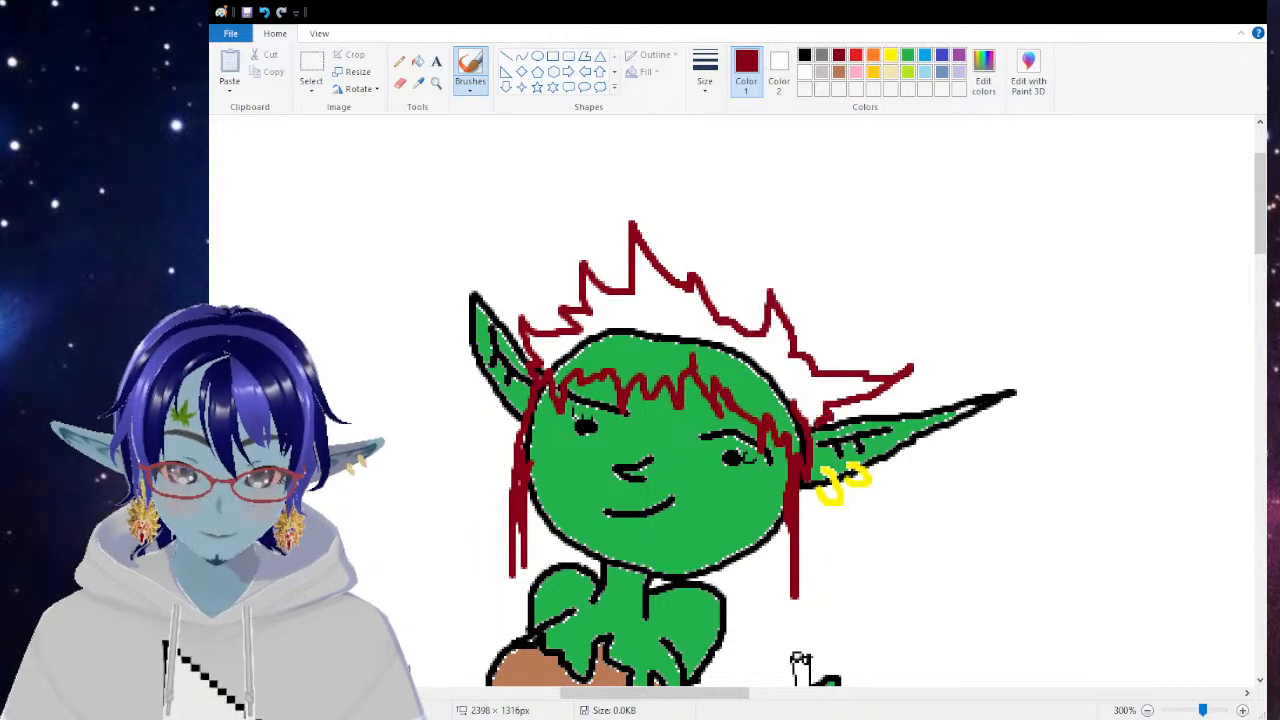
scroll(760, 533, "down", 3)
mouse_move(800, 356)
left_mouse_down()
mouse_move(838, 445)
mouse_move(728, 505)
mouse_move(730, 468)
left_mouse_up()
mouse_move(512, 318)
left_mouse_down()
mouse_move(469, 388)
mouse_move(472, 467)
mouse_move(487, 440)
mouse_move(529, 462)
left_mouse_up()
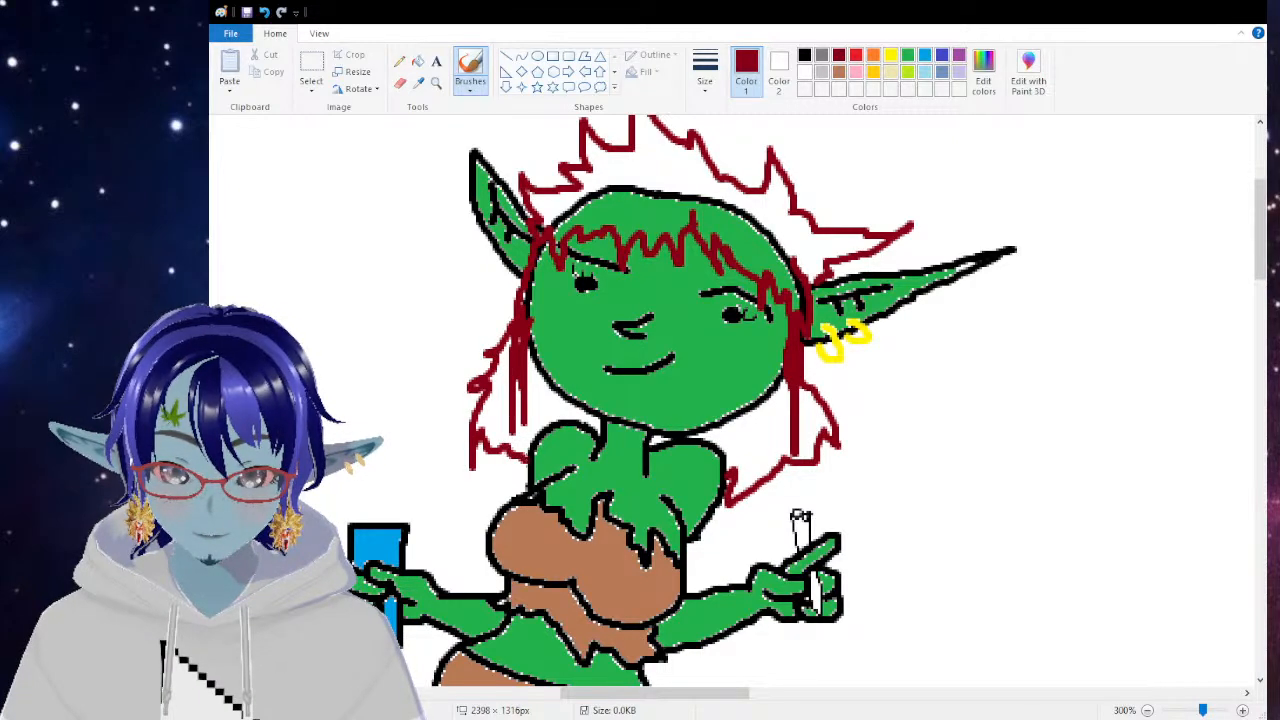
Step: Fill the spiky crown, the fringe and the hair behind the cheeks and neck with dark red
left_click(418, 62)
left_click(645, 216)
left_click(778, 250)
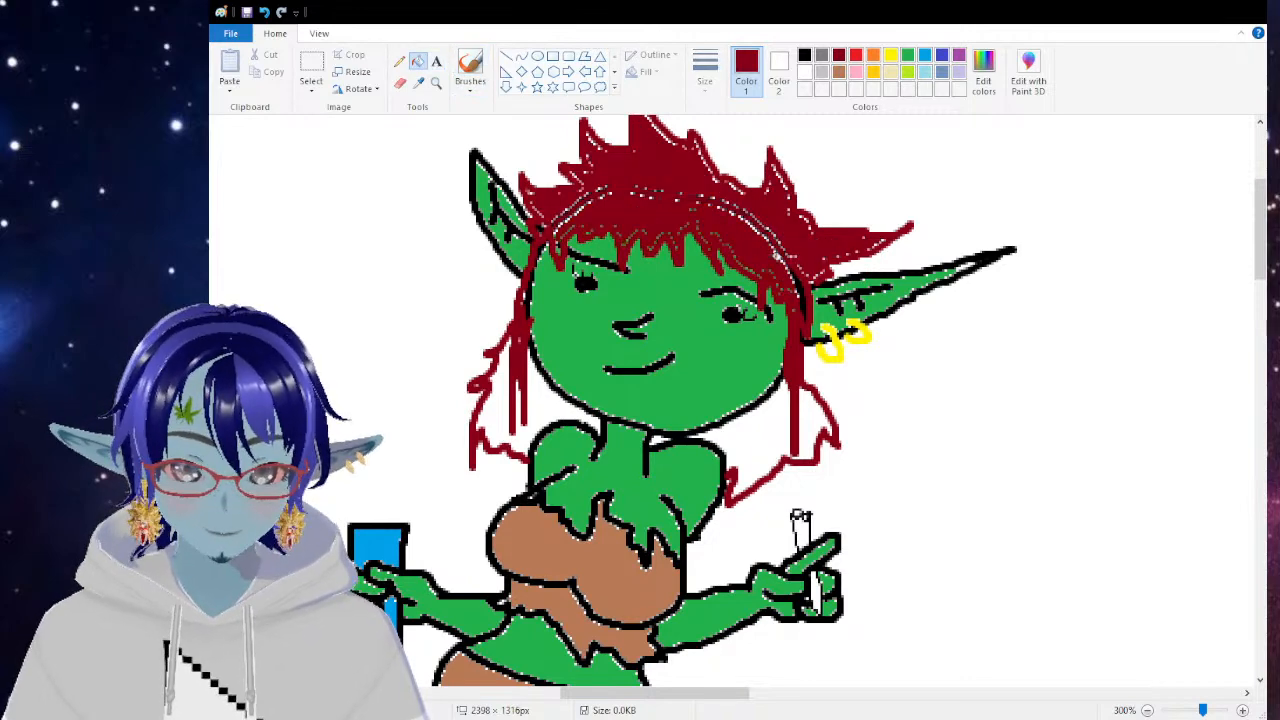
left_click(509, 390)
left_click(733, 437)
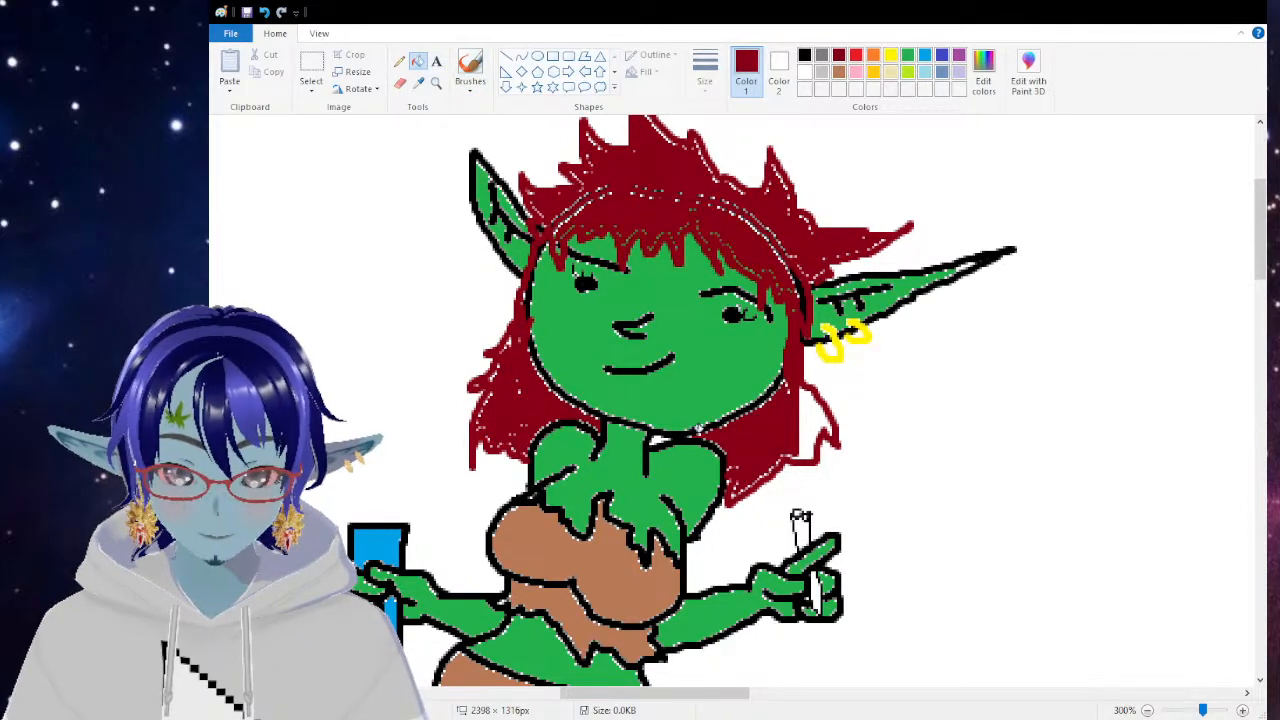
Step: Paint over the unfilled specks and leftover head outline in the hair's crown, spikes and fringe with dark red
scroll(795, 390, "up", 3)
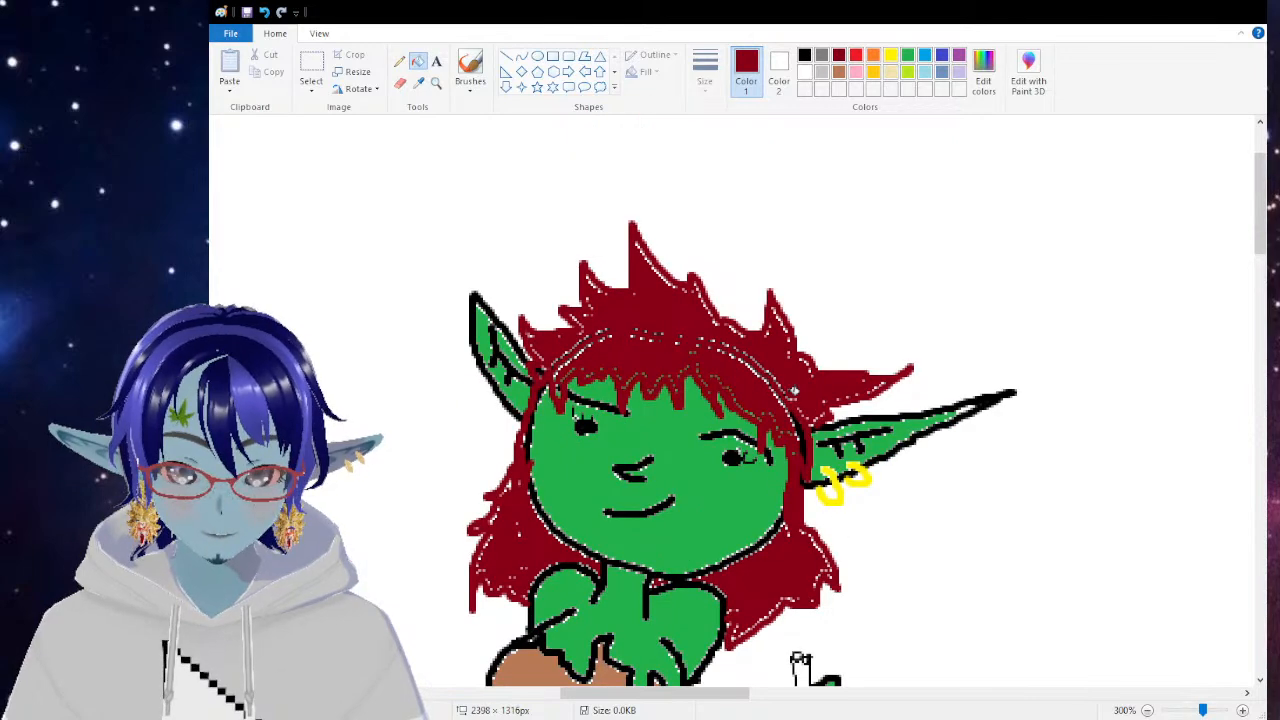
left_click(470, 65)
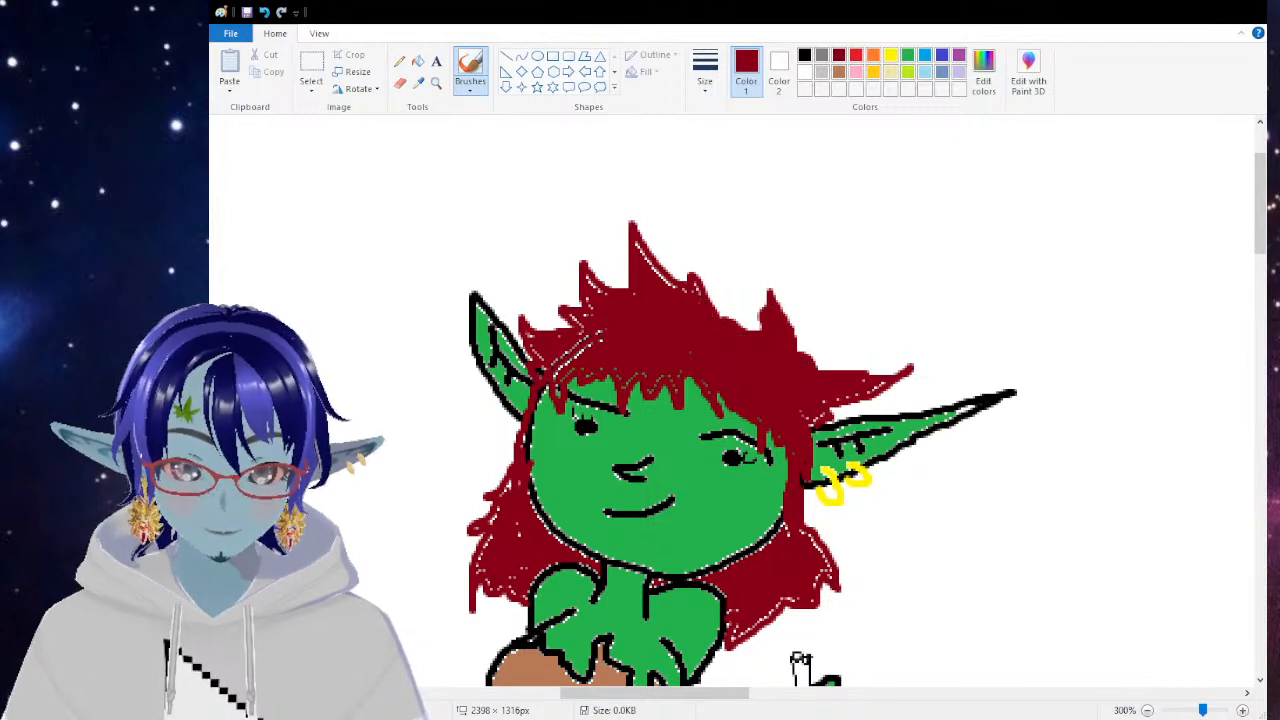
left_click_drag(664, 278, 650, 260)
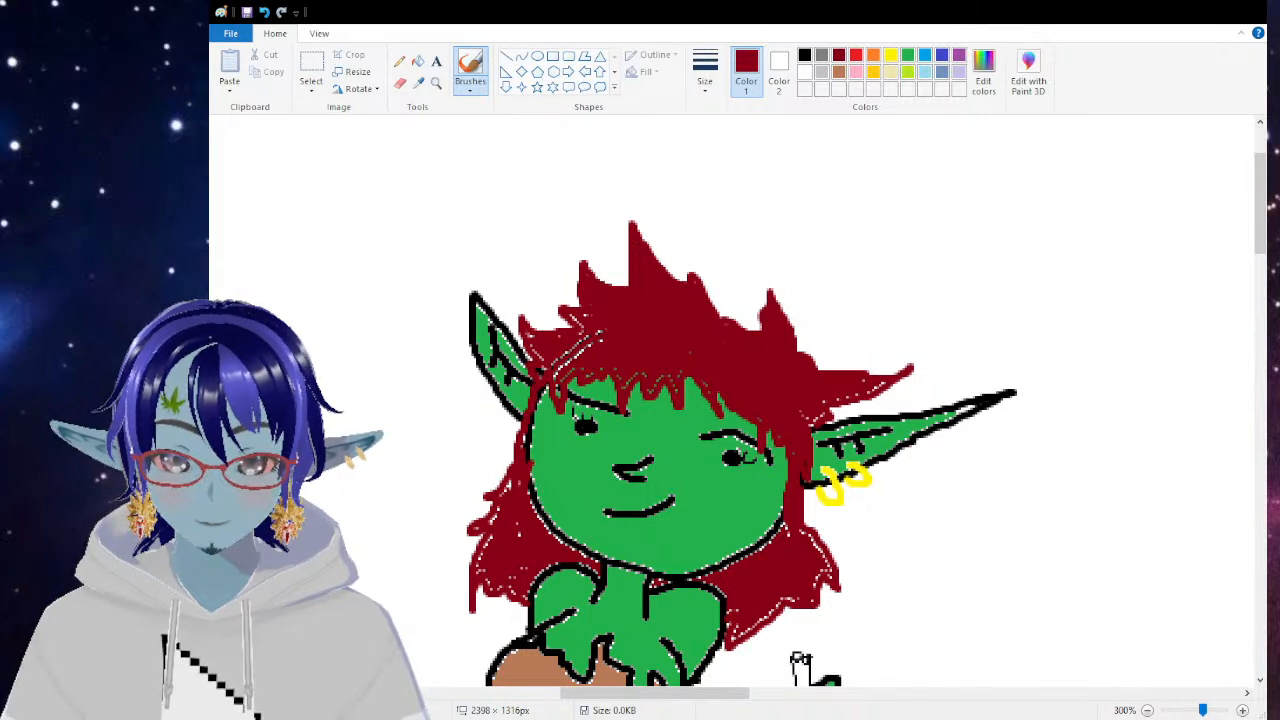
left_click_drag(598, 340, 567, 361)
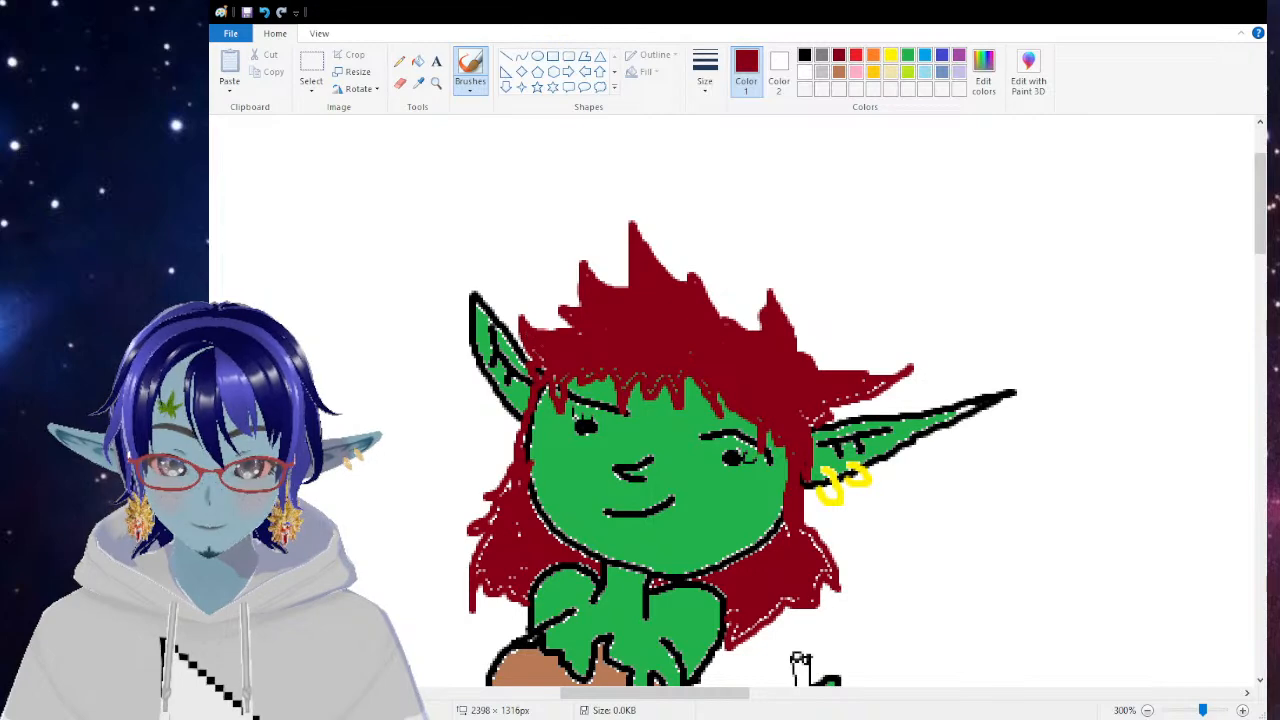
scroll(730, 400, "down", 3)
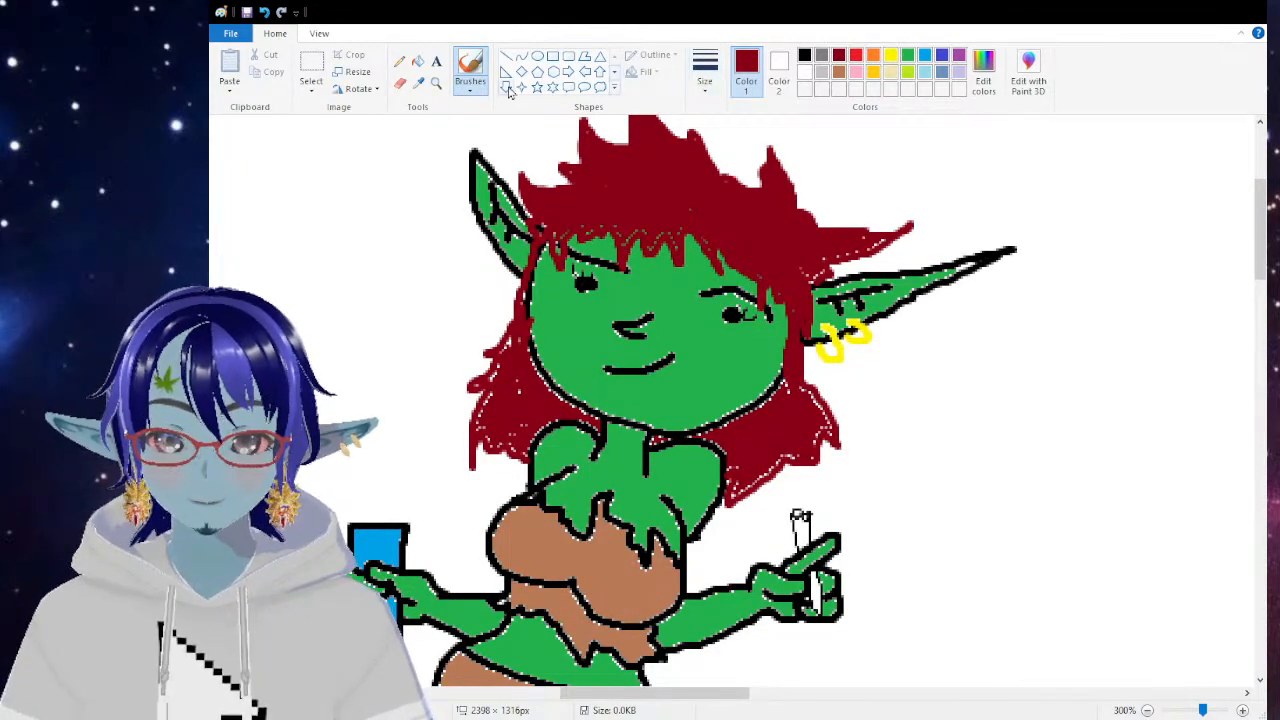
left_click(436, 83)
left_click(537, 233)
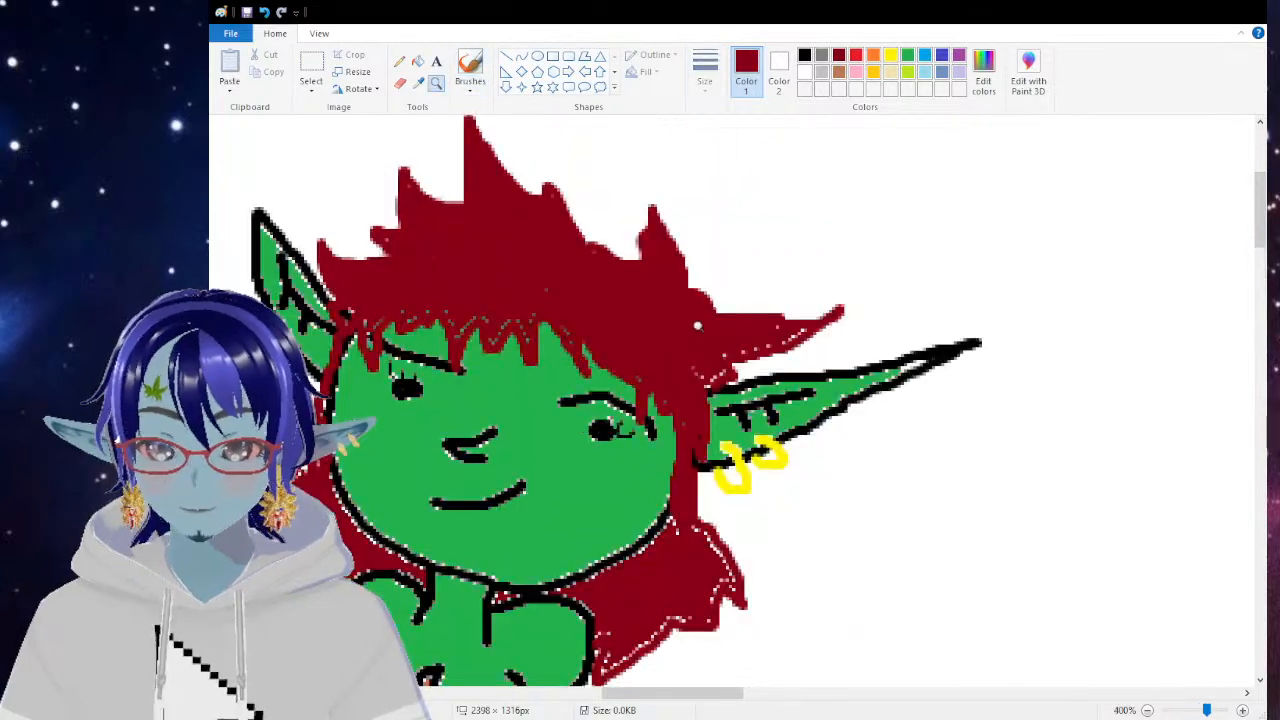
left_click(470, 75)
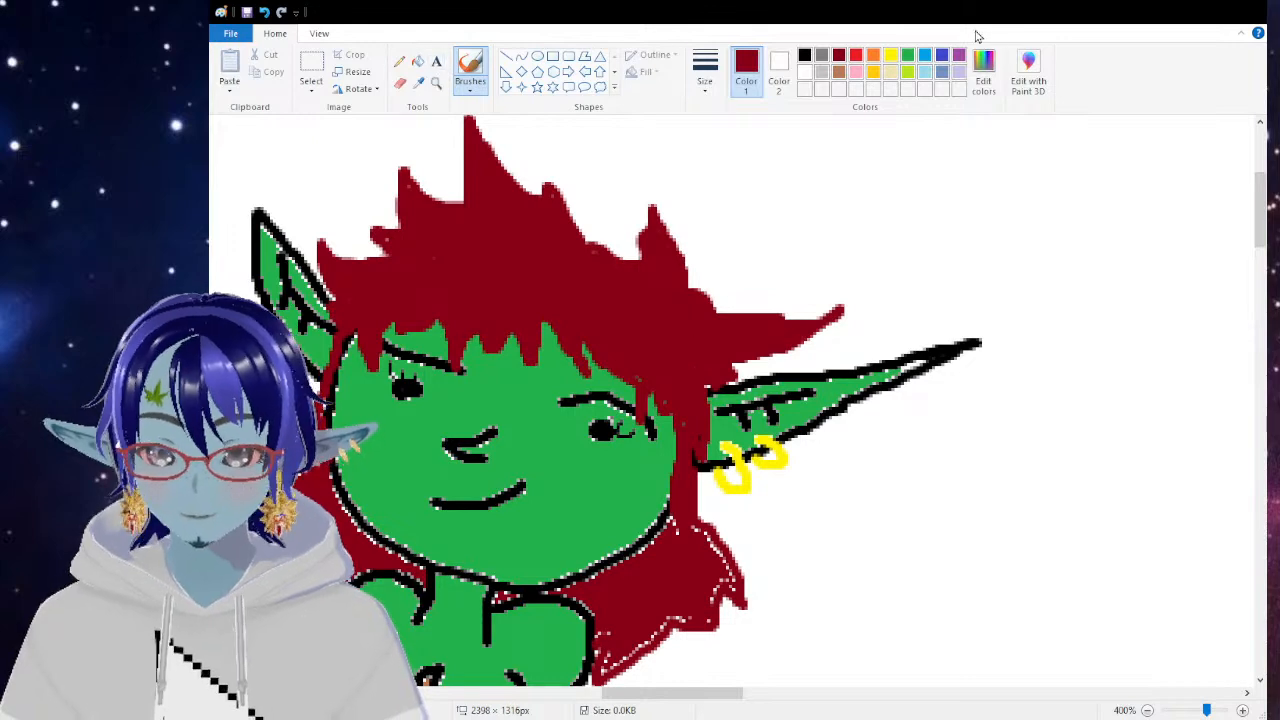
Step: Touch up the unfilled tip of the earringed ear with green and thicken the outlines of the ear and jaw in black
left_click(908, 56)
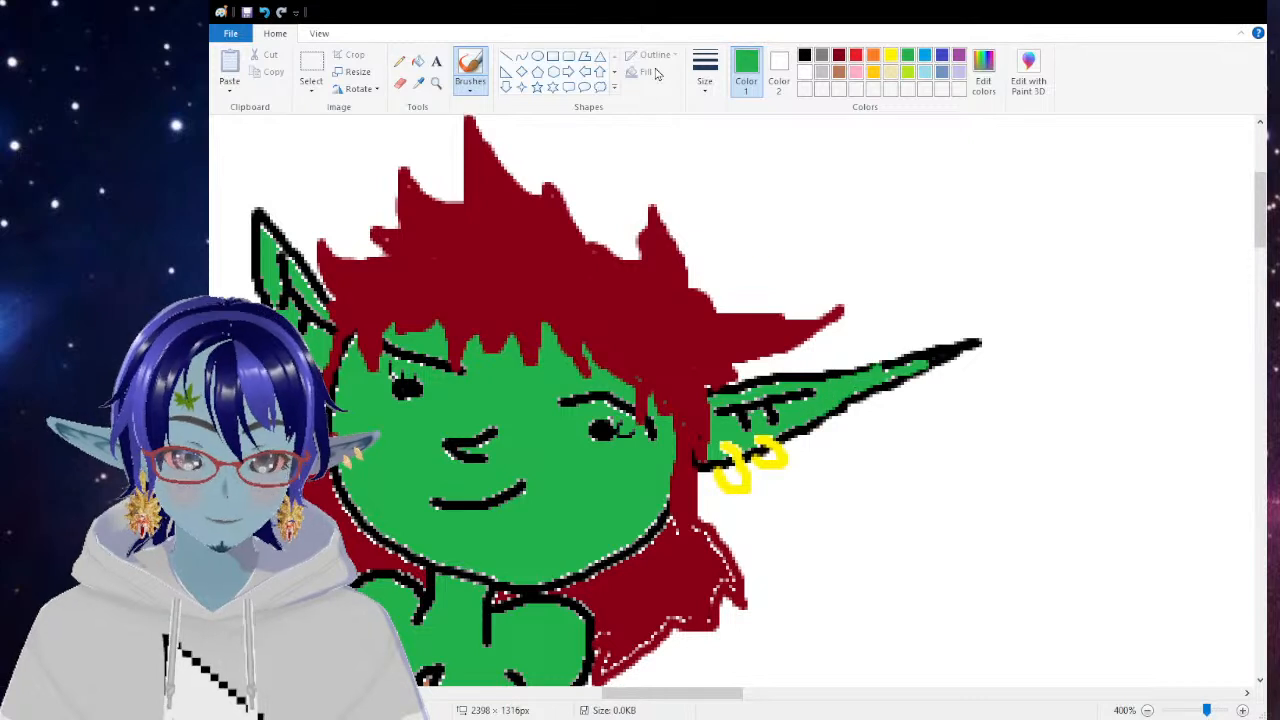
left_click(805, 55)
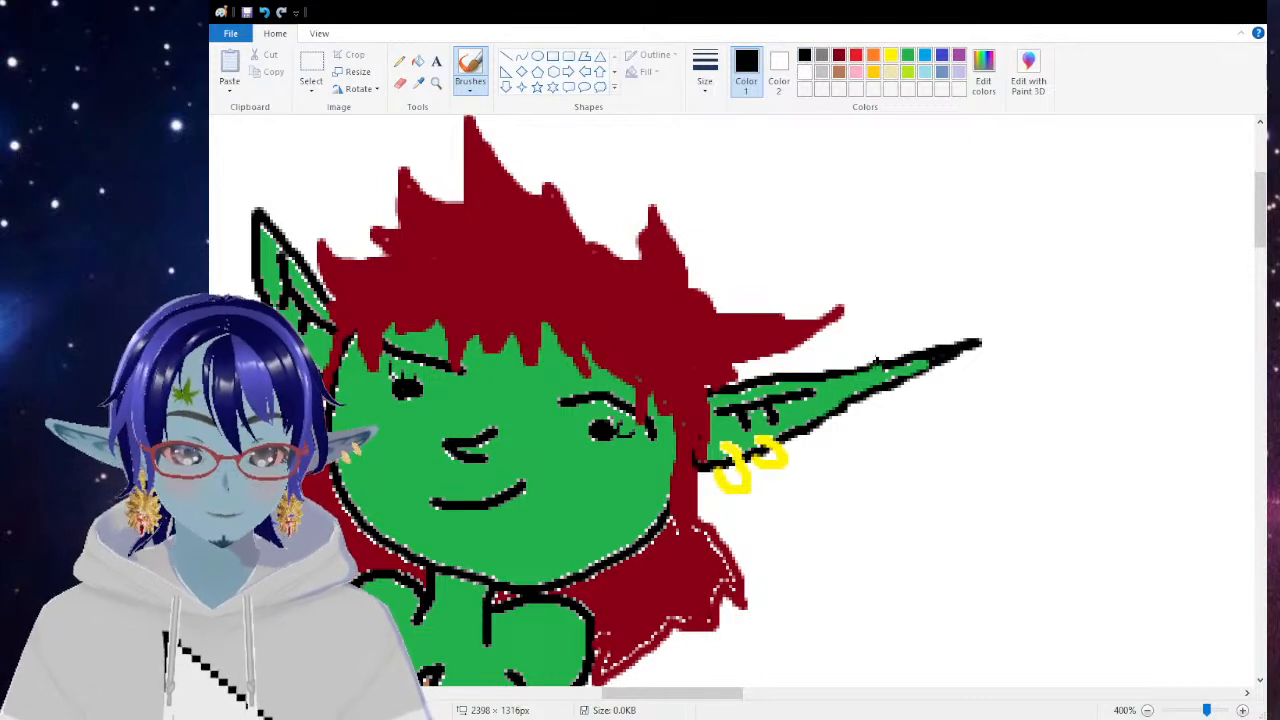
left_click_drag(879, 371, 891, 367)
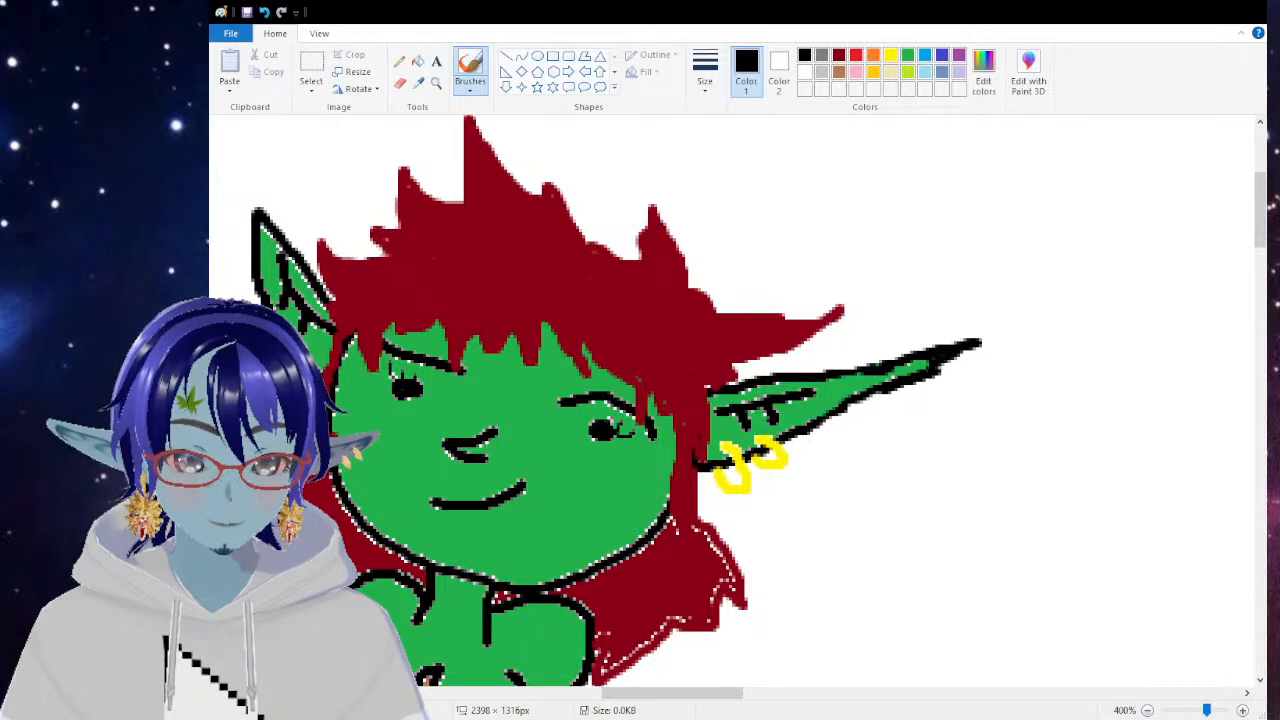
scroll(636, 323, "down", 3)
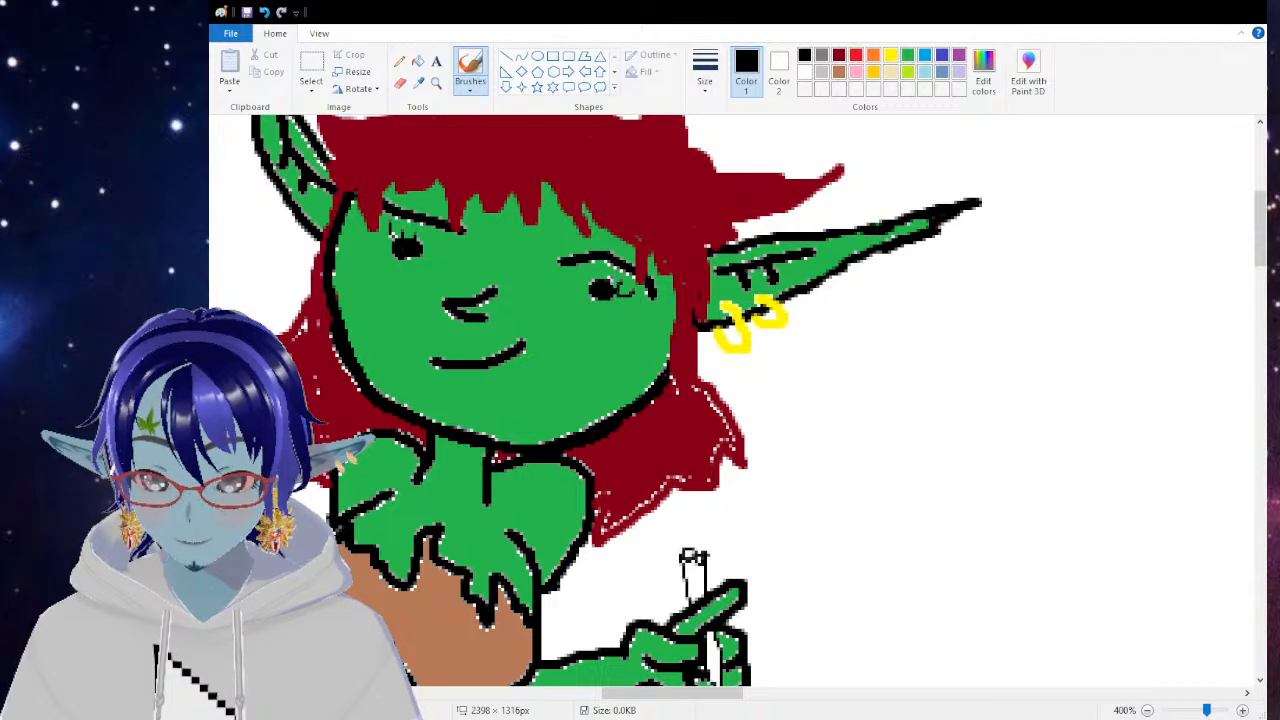
Step: Paint over the remaining white specks along the edges of the shoulder-length hair with dark red
left_click(839, 55)
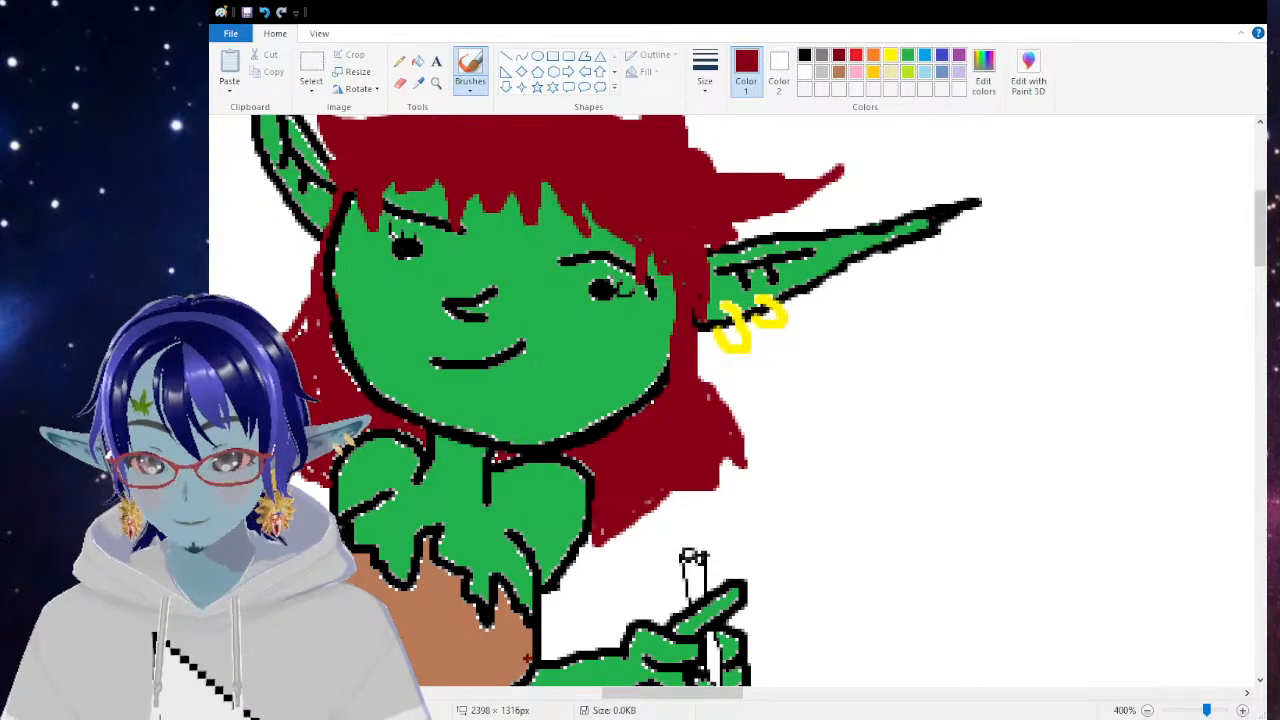
left_click_drag(621, 695, 561, 696)
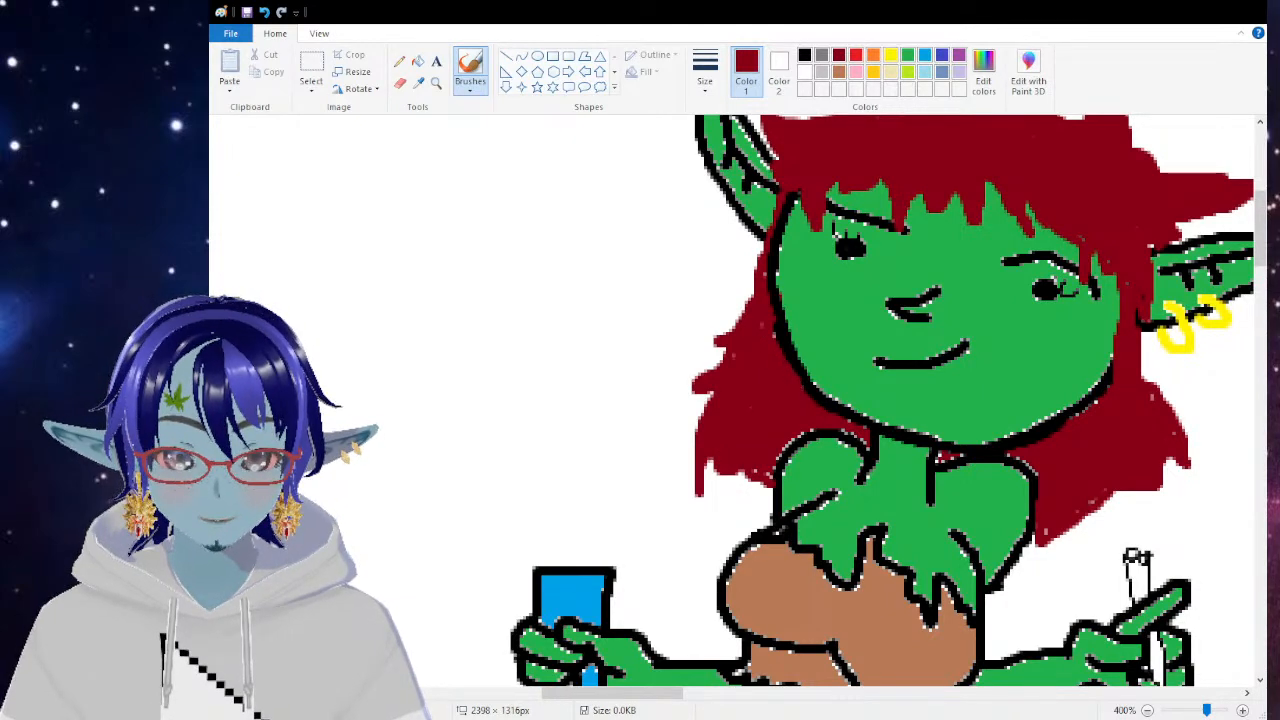
left_click_drag(643, 693, 670, 693)
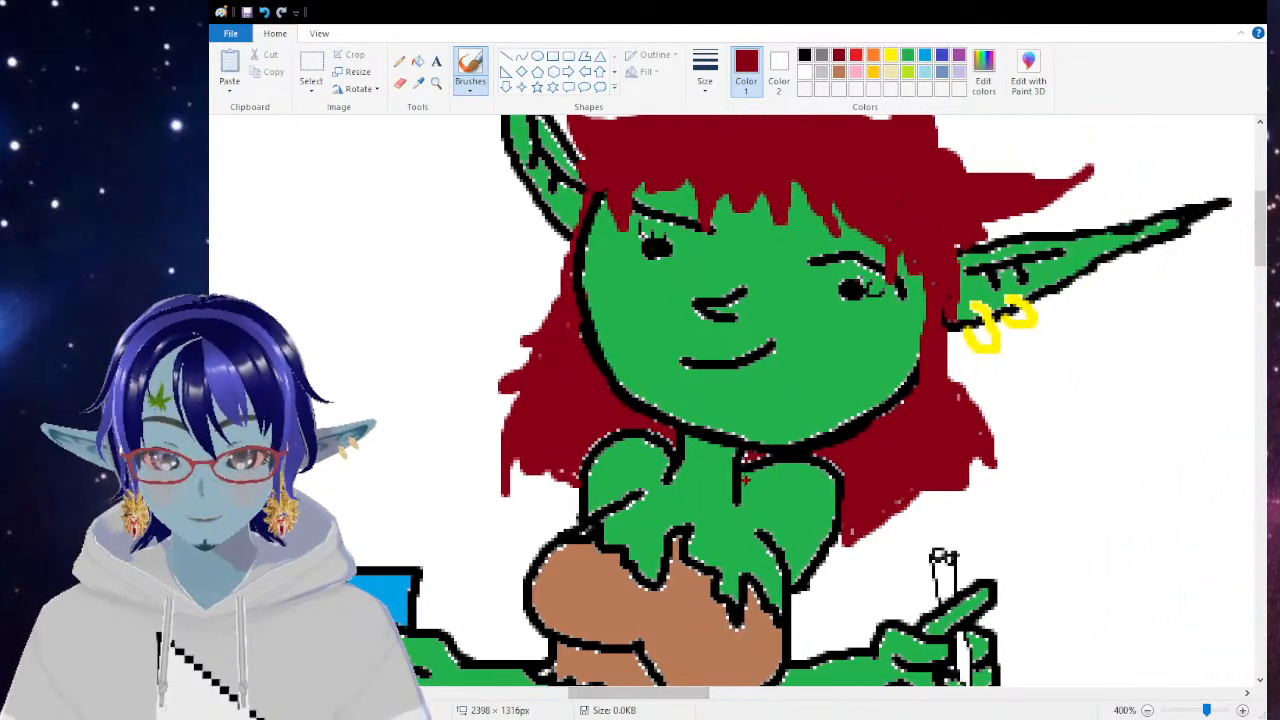
scroll(758, 284, "up", 6)
scroll(703, 286, "down", 3)
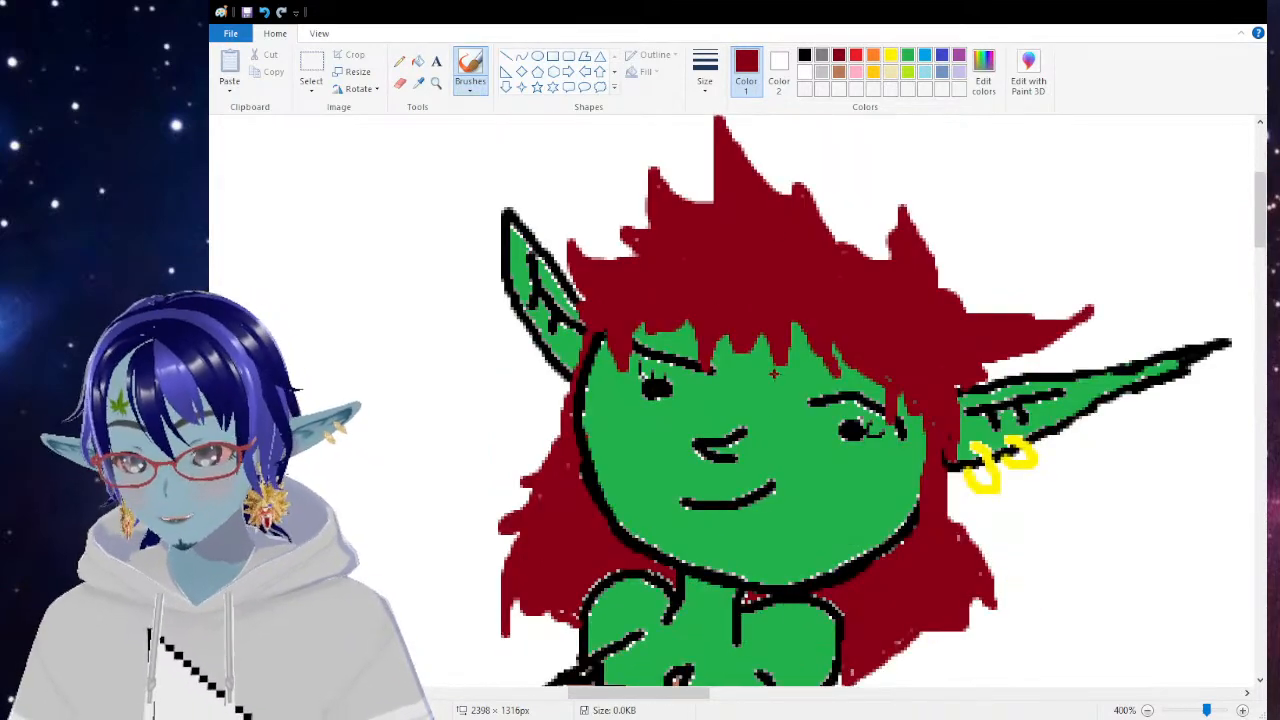
scroll(808, 383, "down", 2)
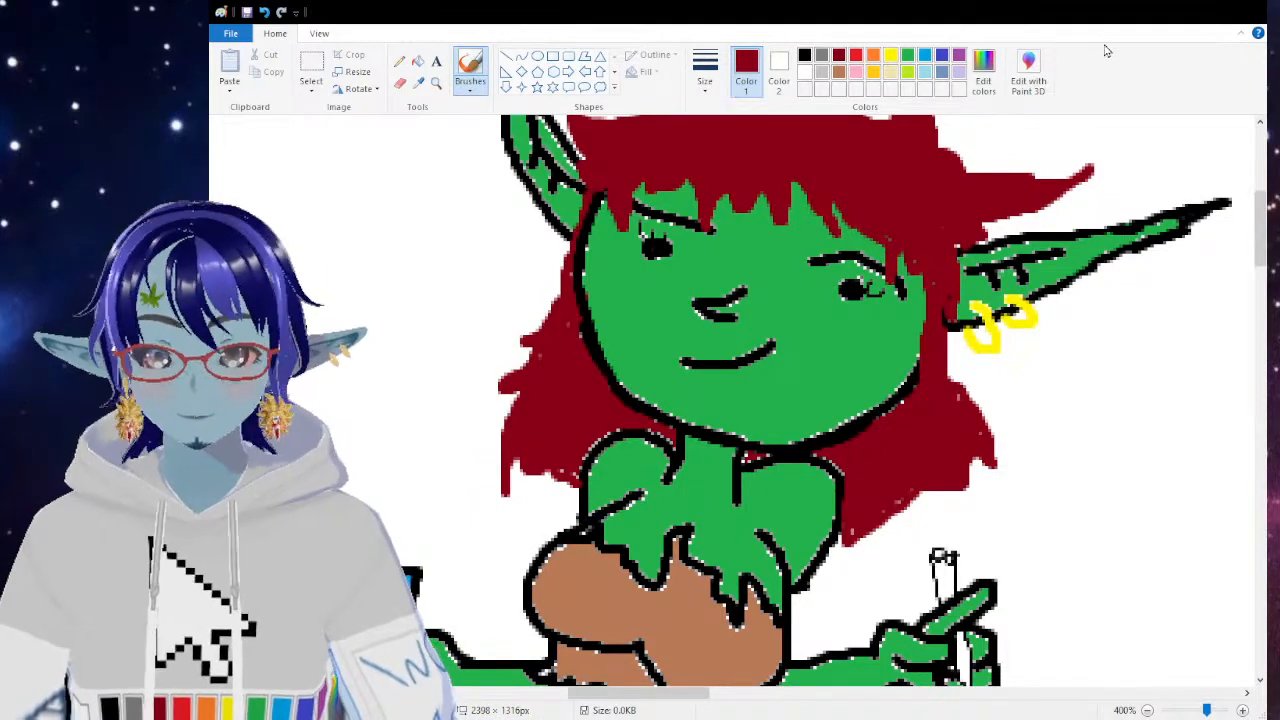
Step: Fill the blade section of the dagger beside the thigh with black and its handle with brown
scroll(907, 387, "down", 10)
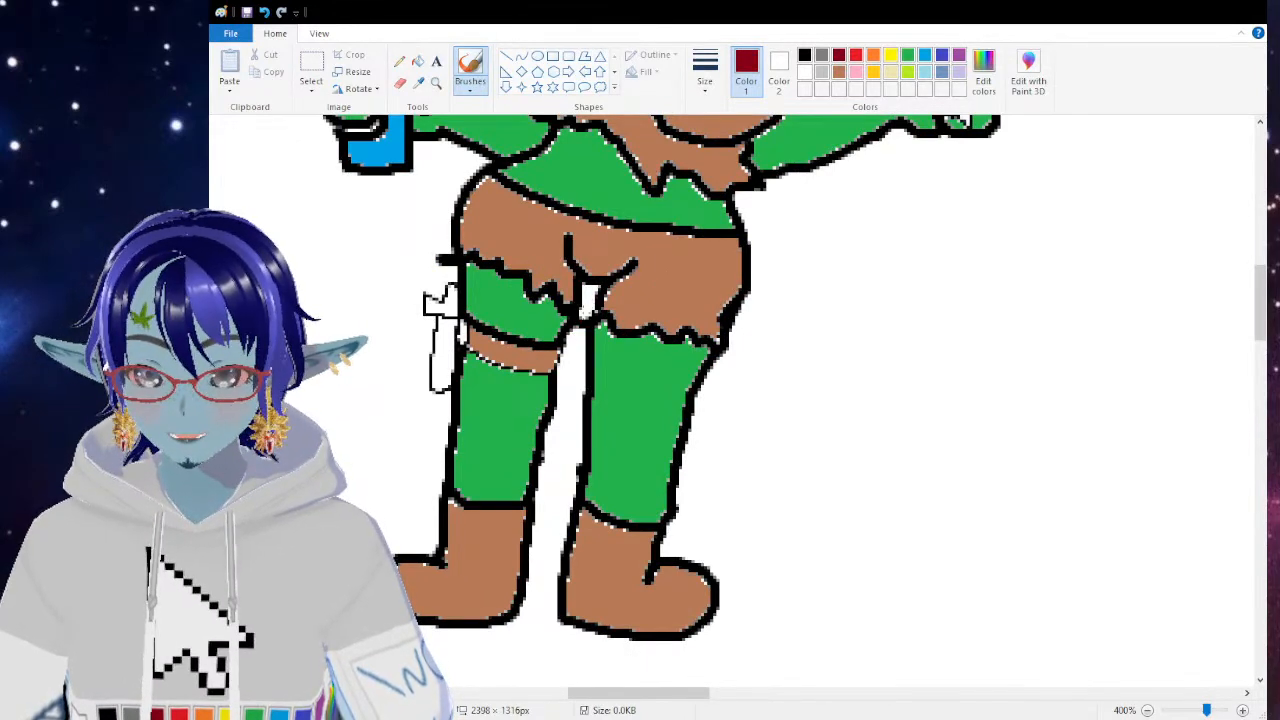
scroll(579, 312, "up", 3)
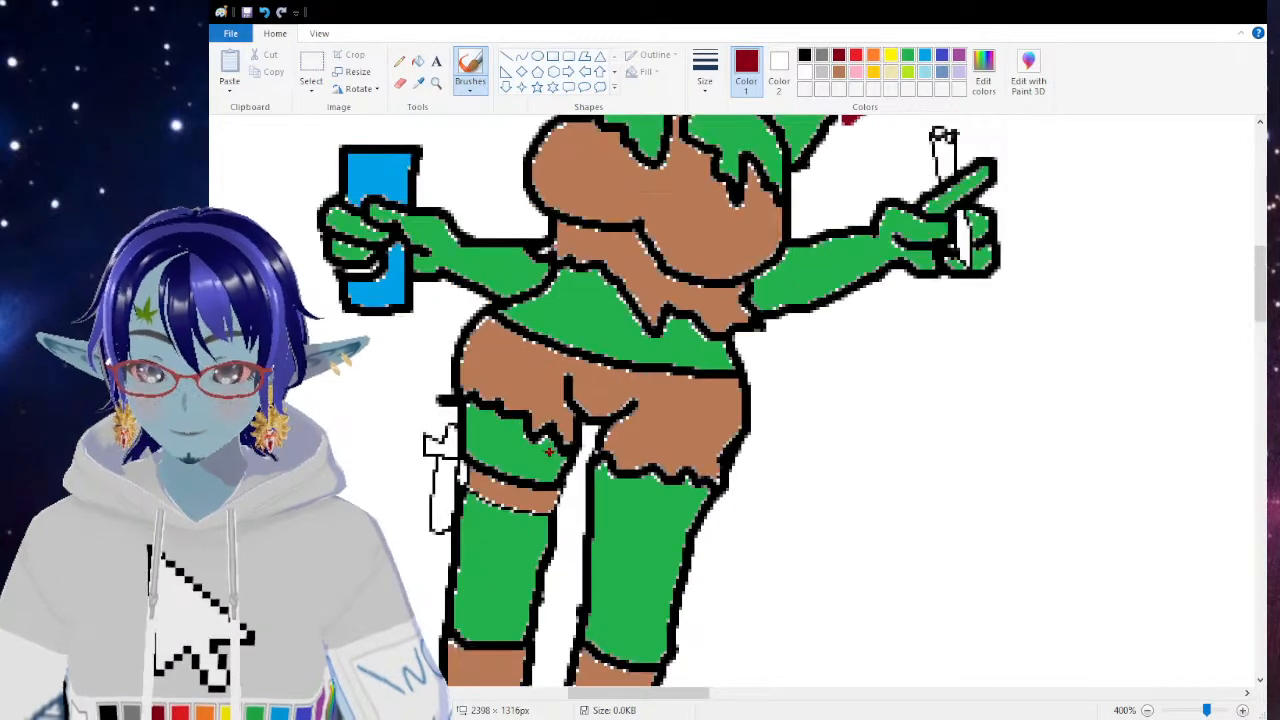
left_click(805, 56)
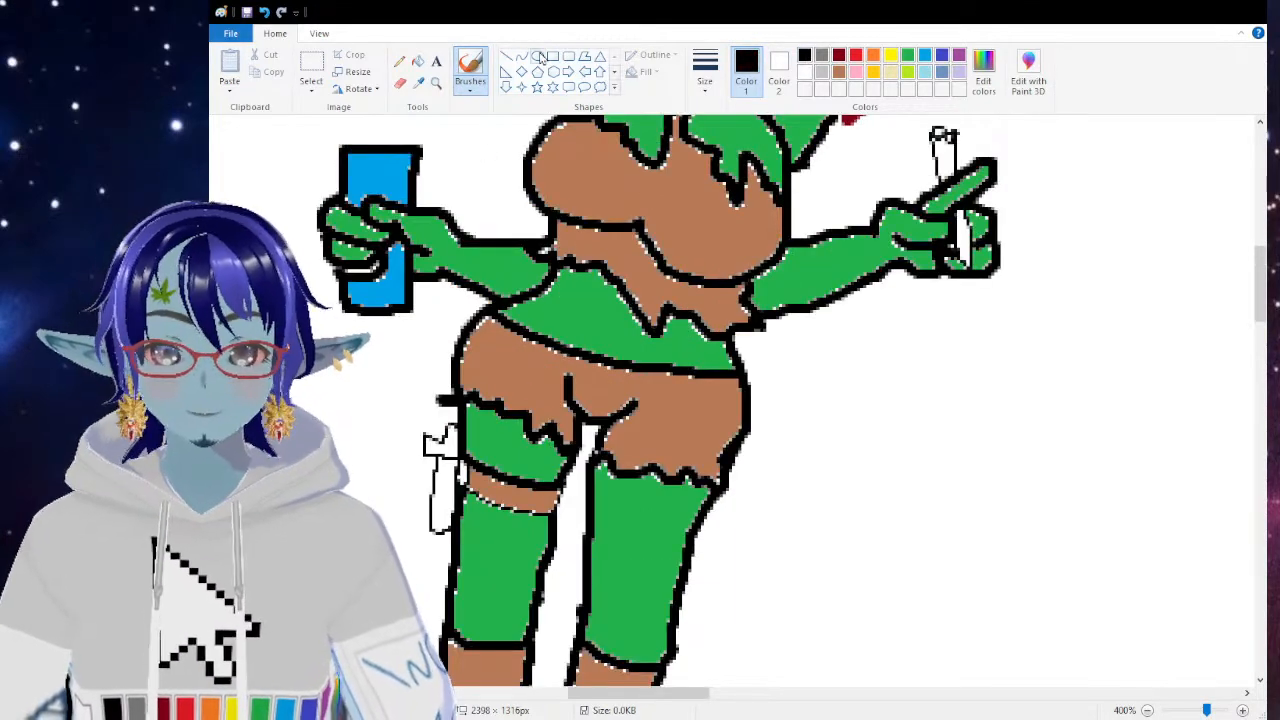
left_click(420, 63)
left_click(448, 488)
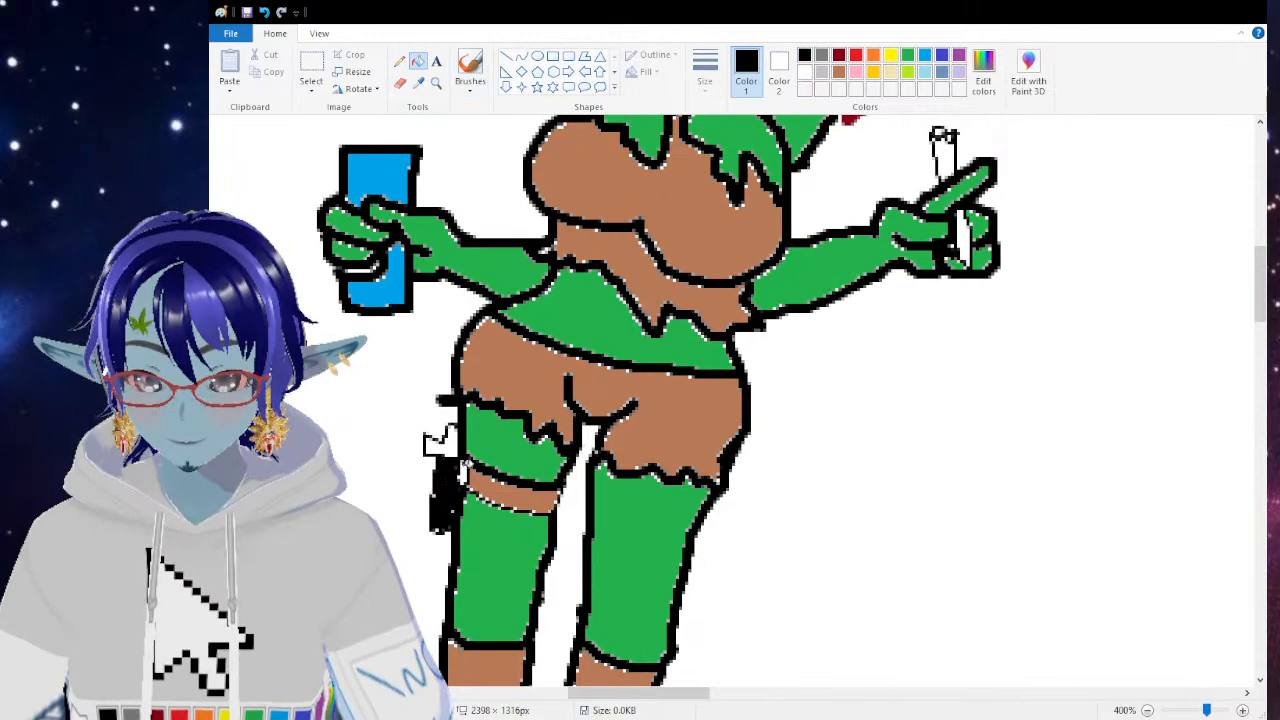
left_click(839, 72)
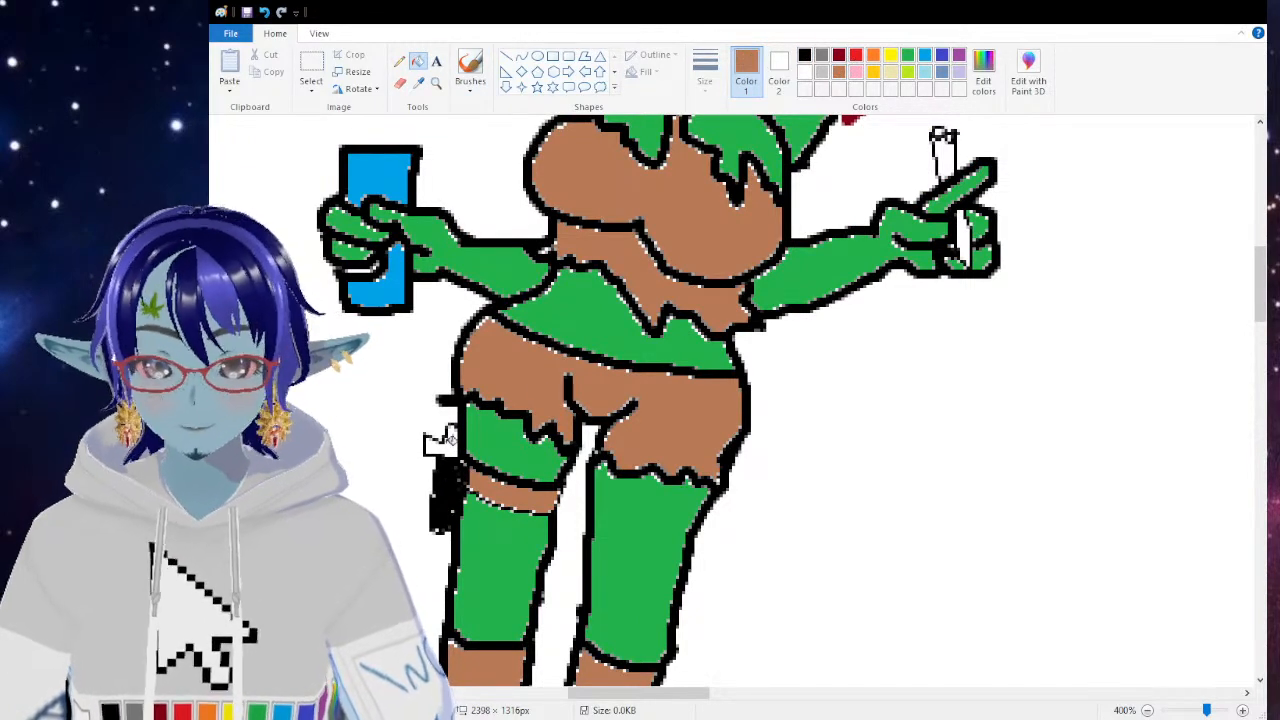
Step: Fill the rolled cigarette with brown, both above the pointing finger and inside the hand
scroll(486, 385, "up", 5)
scroll(500, 400, "down", 3)
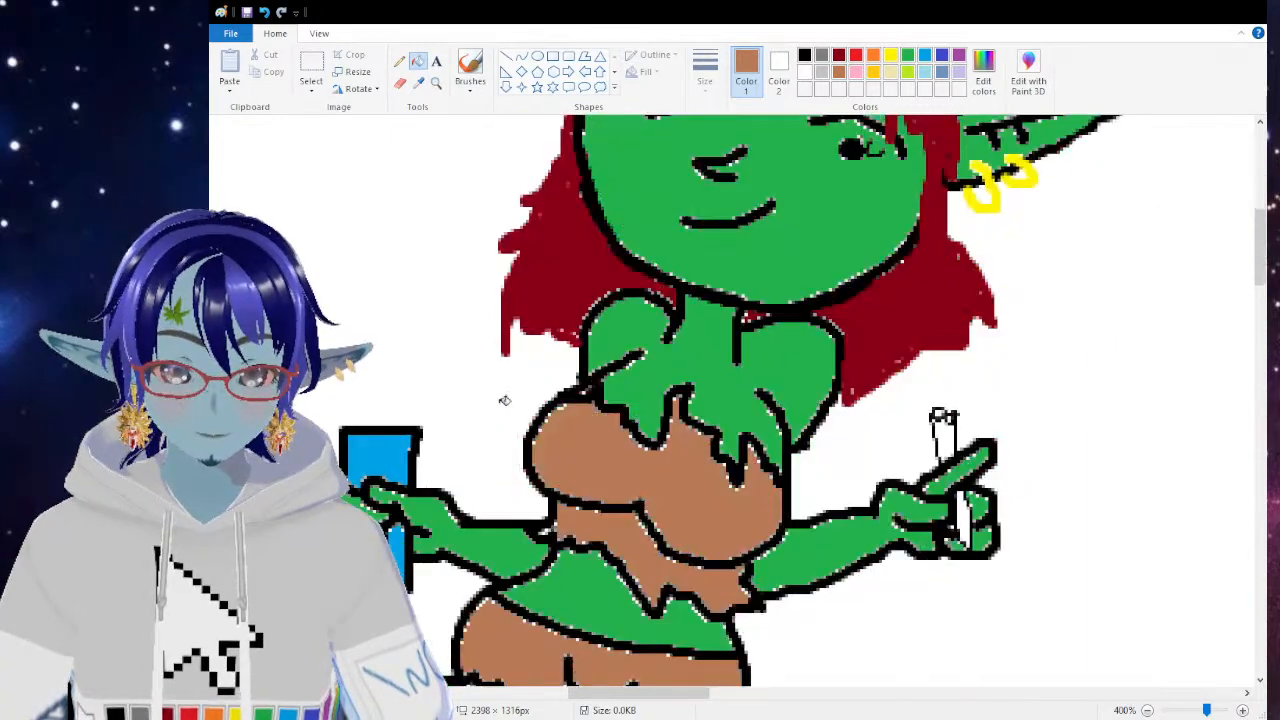
left_click_drag(936, 446, 944, 421)
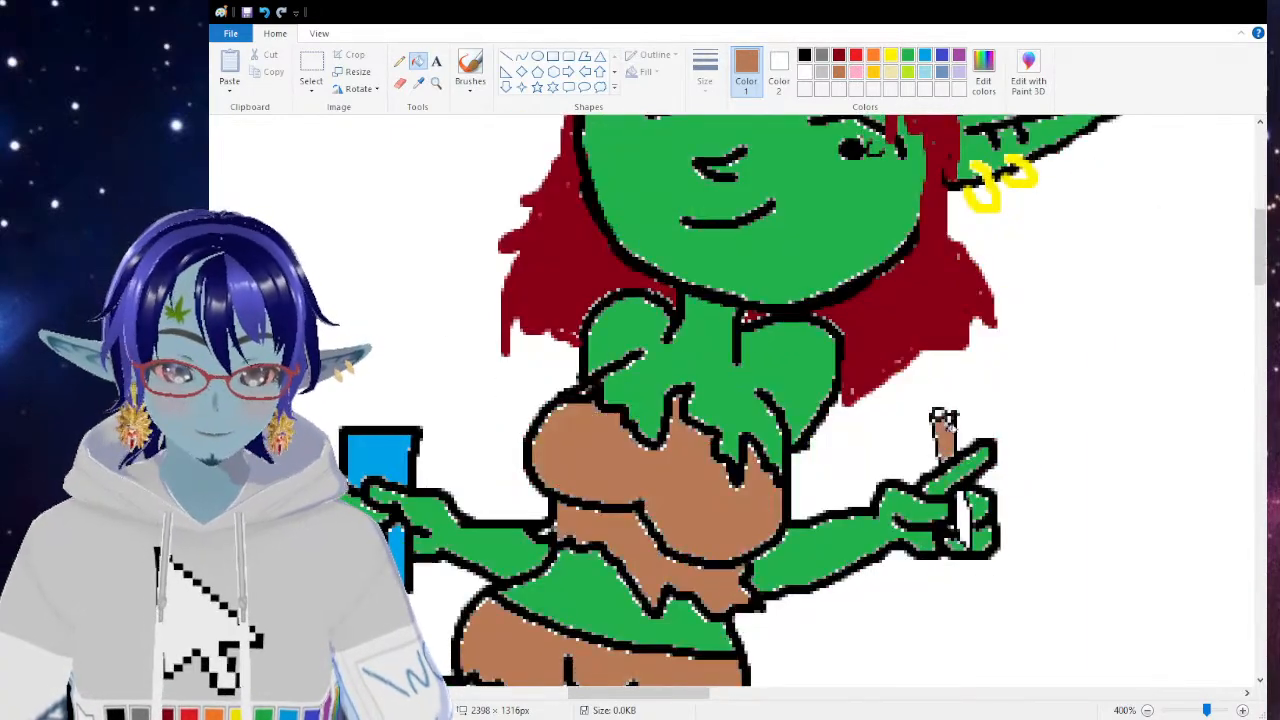
left_click_drag(958, 516, 966, 538)
Step: Paint the cigarette's tip red and draw a thin gray zigzag smoke trail drifting away from it
left_click(853, 56)
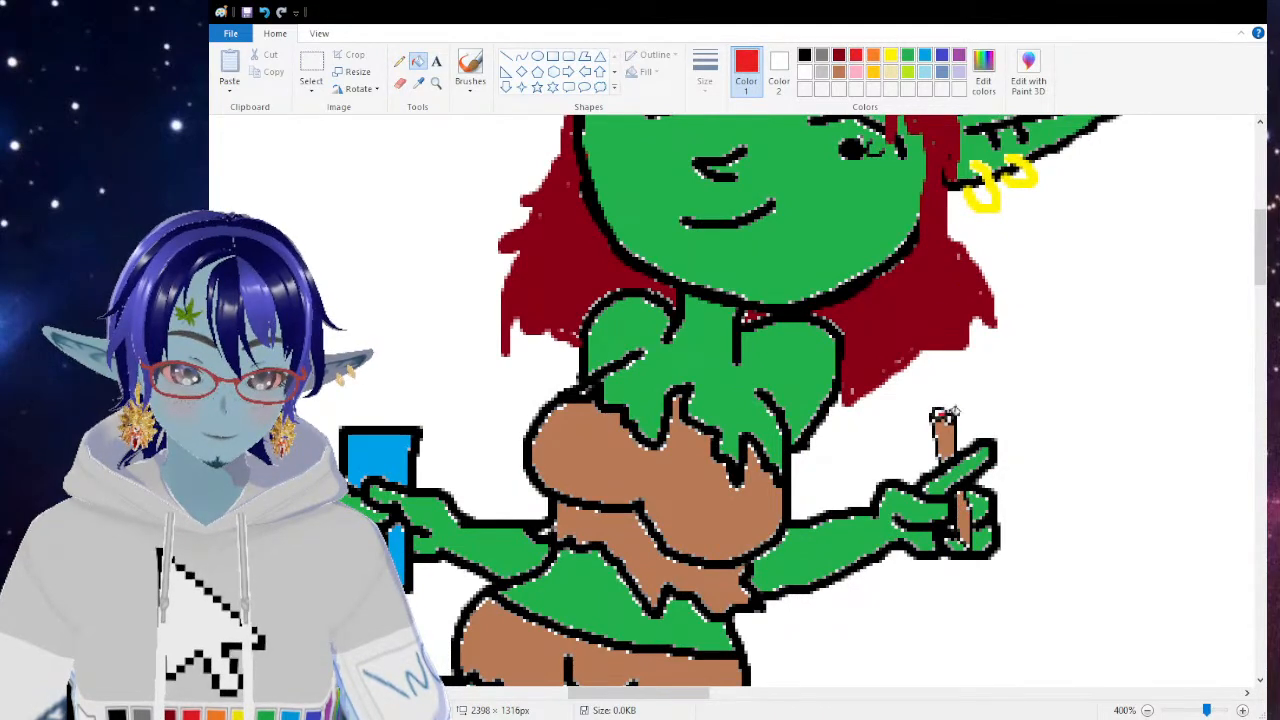
left_click(441, 84)
left_click(973, 463)
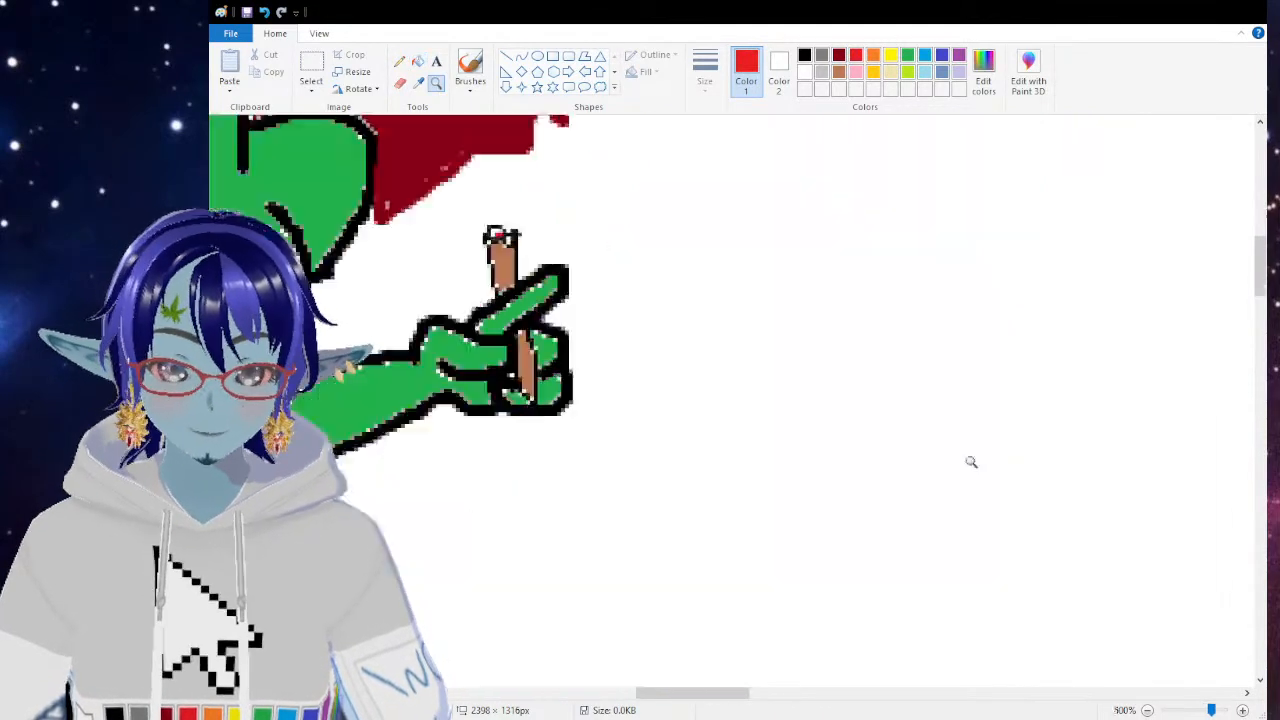
left_click(410, 230)
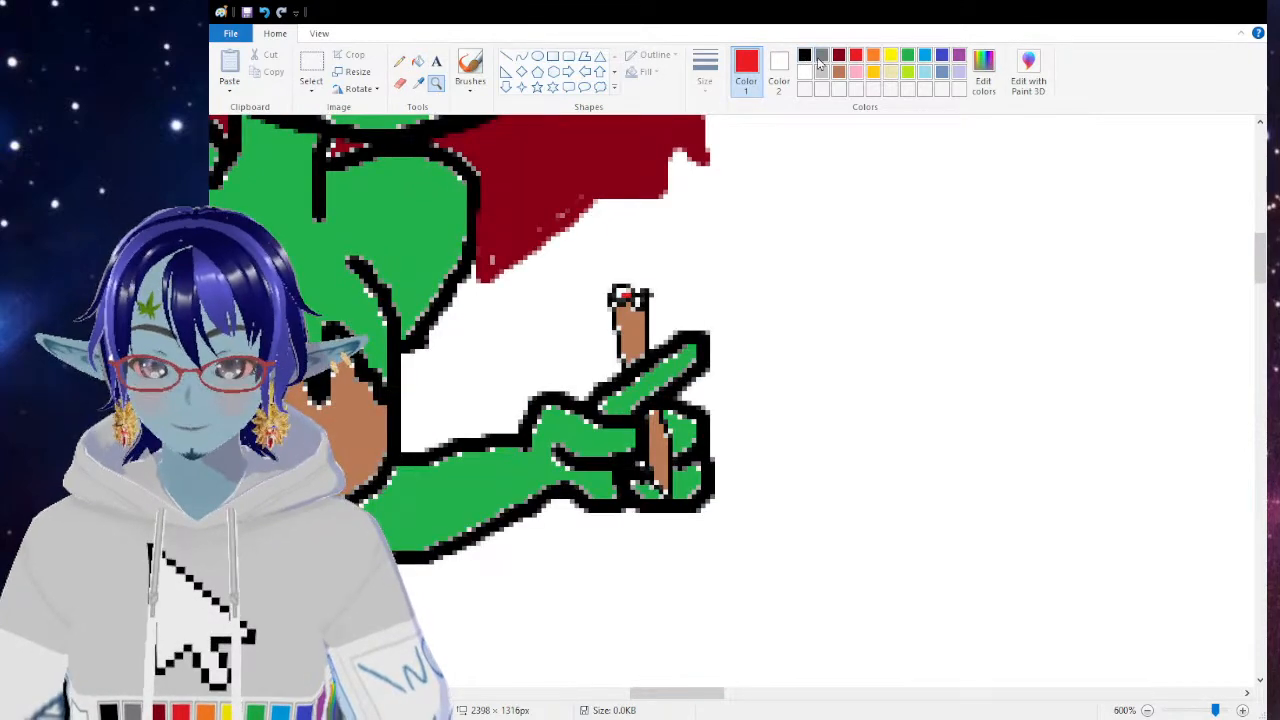
left_click(468, 68)
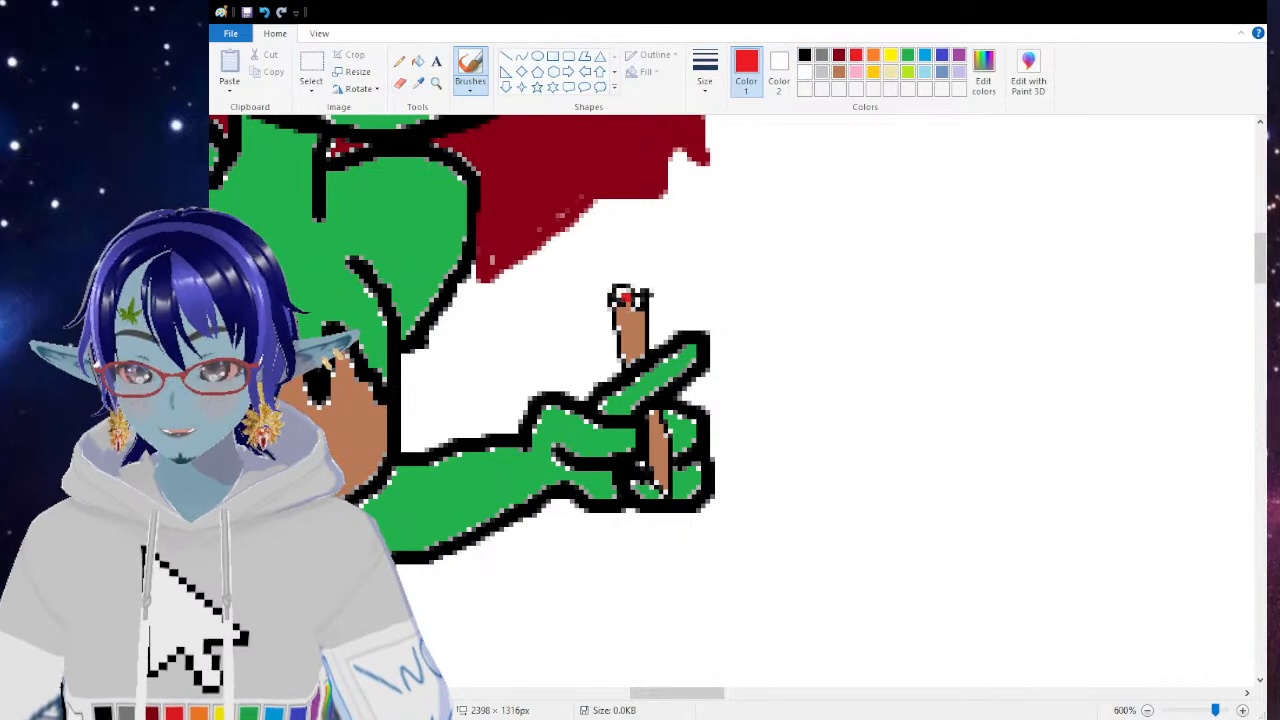
scroll(648, 318, "up", 3)
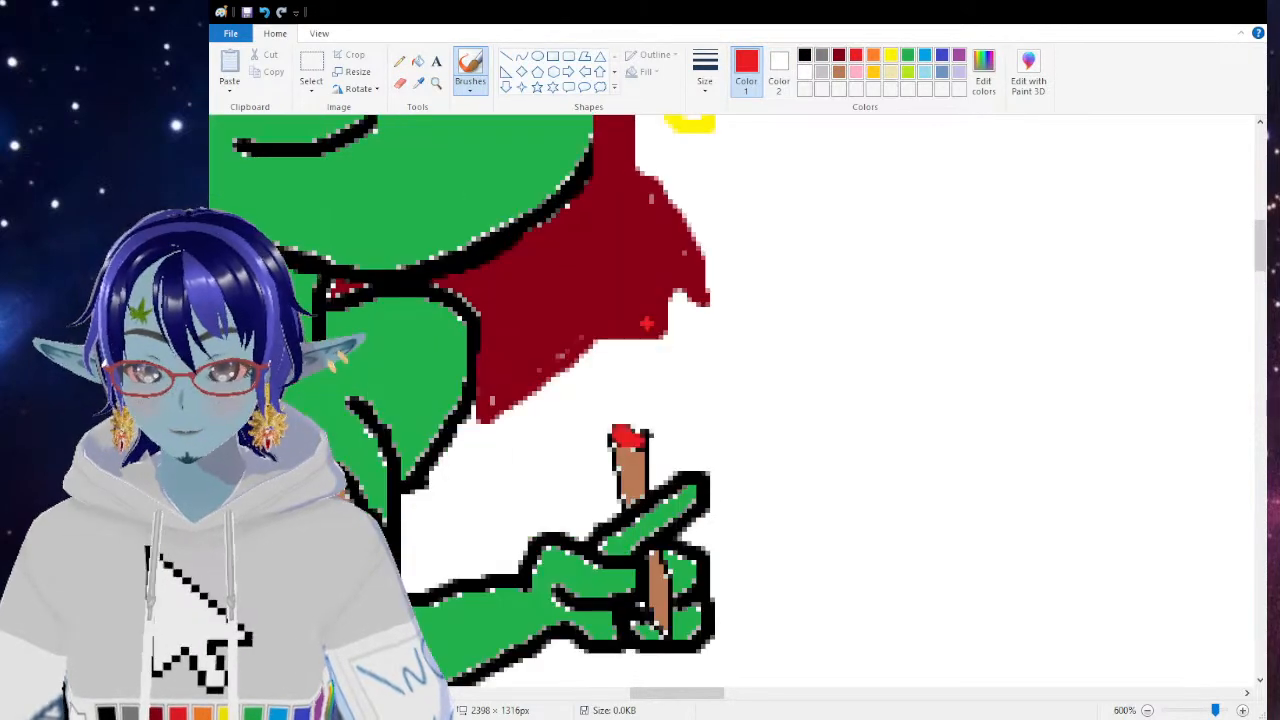
left_click(821, 58)
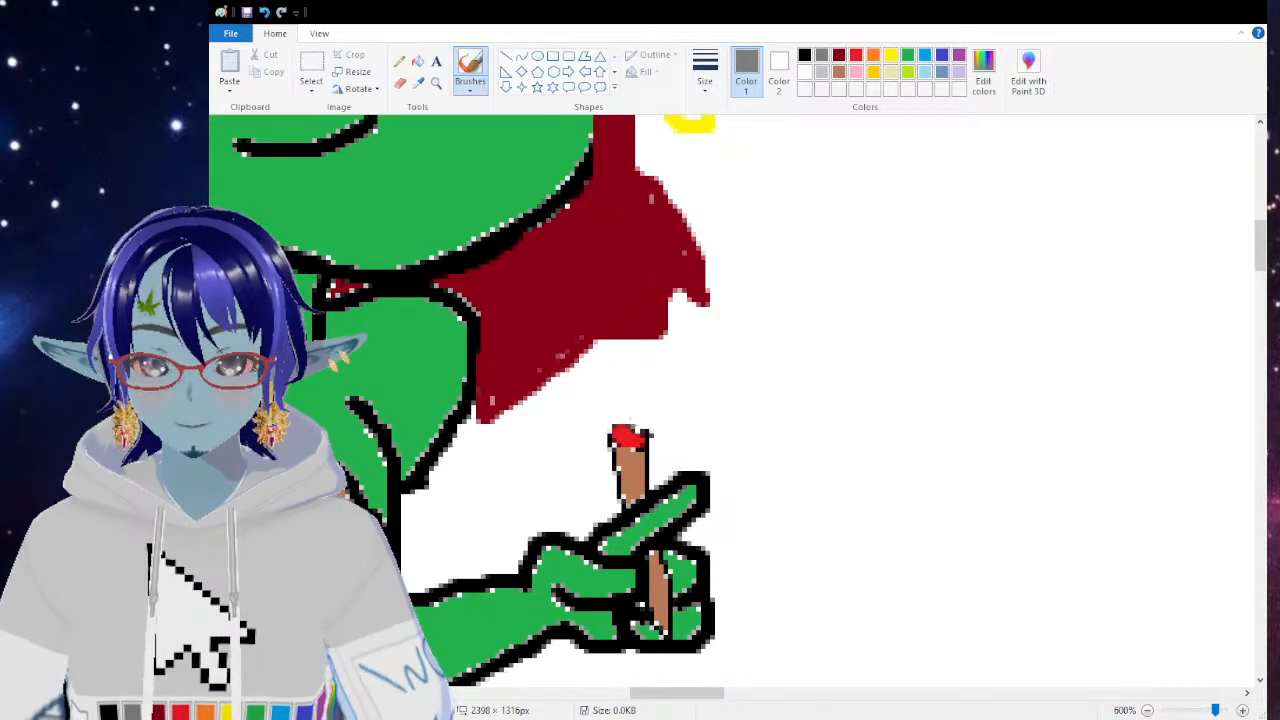
mouse_move(608, 418)
left_mouse_down()
mouse_move(815, 405)
mouse_move(688, 378)
mouse_move(983, 338)
mouse_move(894, 339)
mouse_move(988, 323)
mouse_move(901, 308)
mouse_move(1103, 318)
mouse_move(1006, 339)
mouse_move(972, 365)
left_mouse_up()
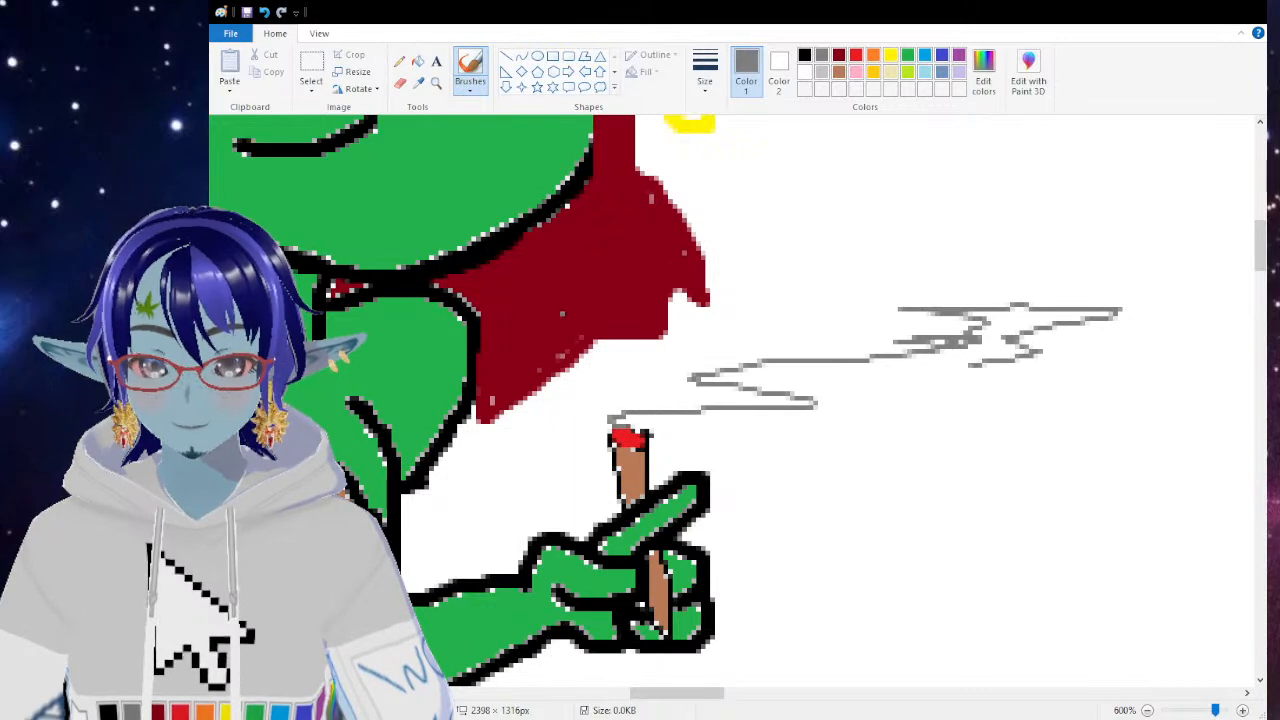
Step: Crop the canvas to an area of about 615 × 536 px around the whole character
left_click(437, 85)
right_click(437, 296)
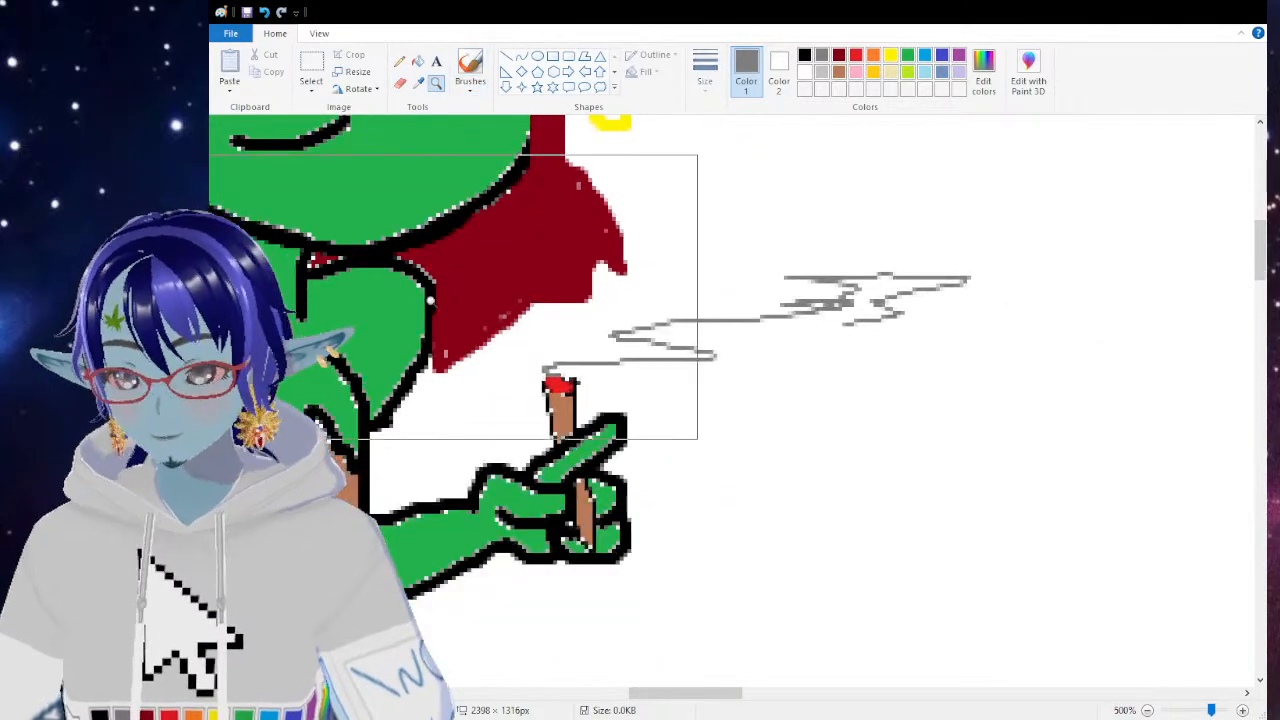
right_click(390, 308)
right_click(410, 330)
right_click(390, 315)
right_click(370, 300)
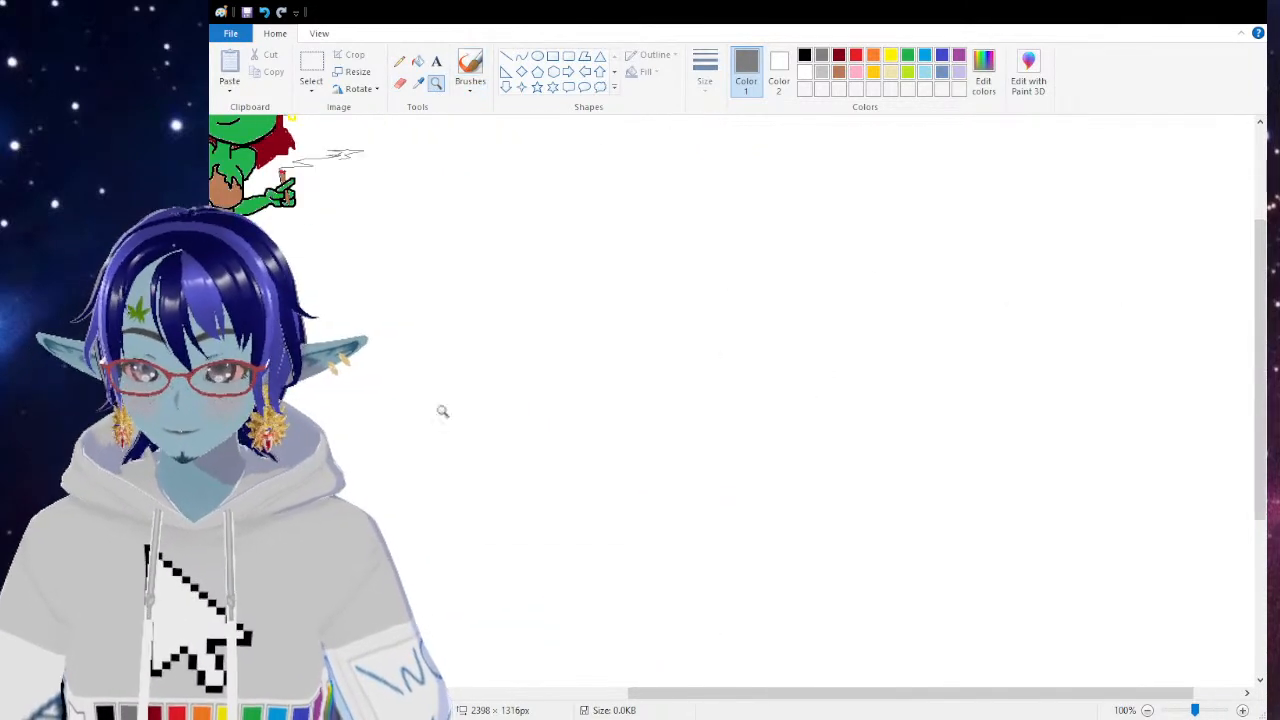
left_click_drag(705, 695, 456, 693)
scroll(650, 449, "up", 3)
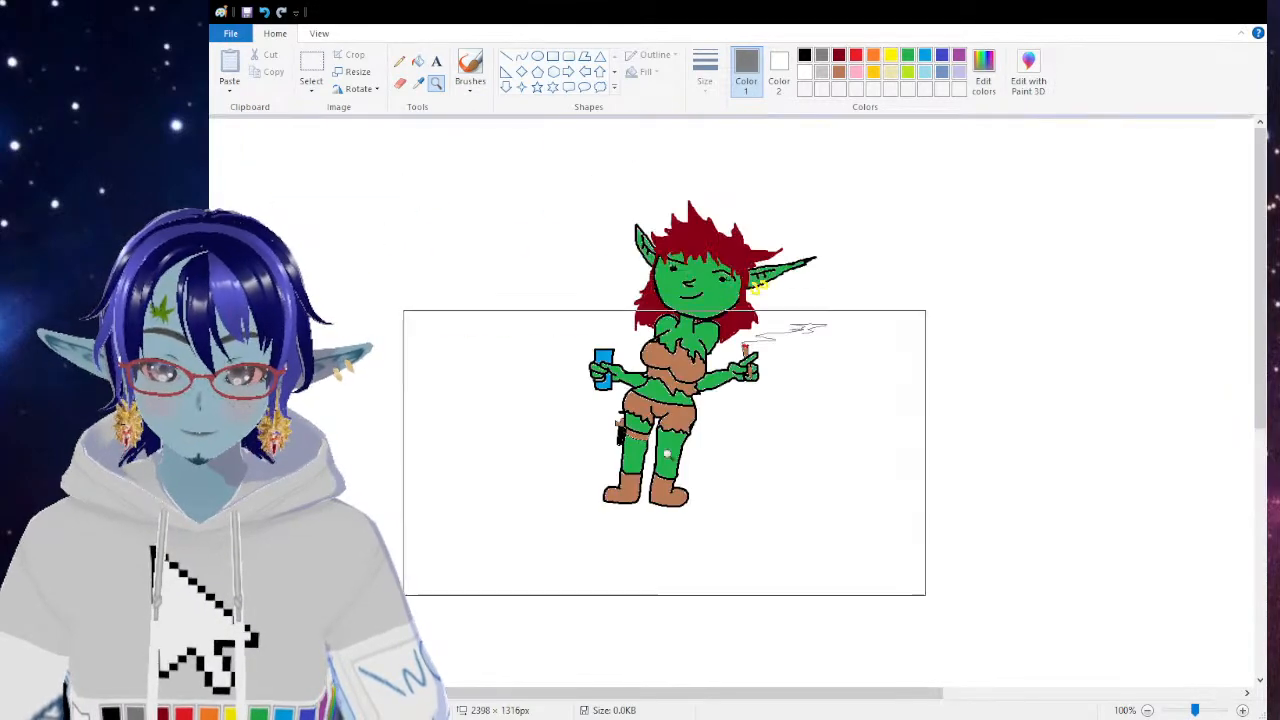
left_click(311, 65)
mouse_move(421, 149)
left_mouse_down()
mouse_move(803, 460)
mouse_move(901, 566)
left_mouse_up()
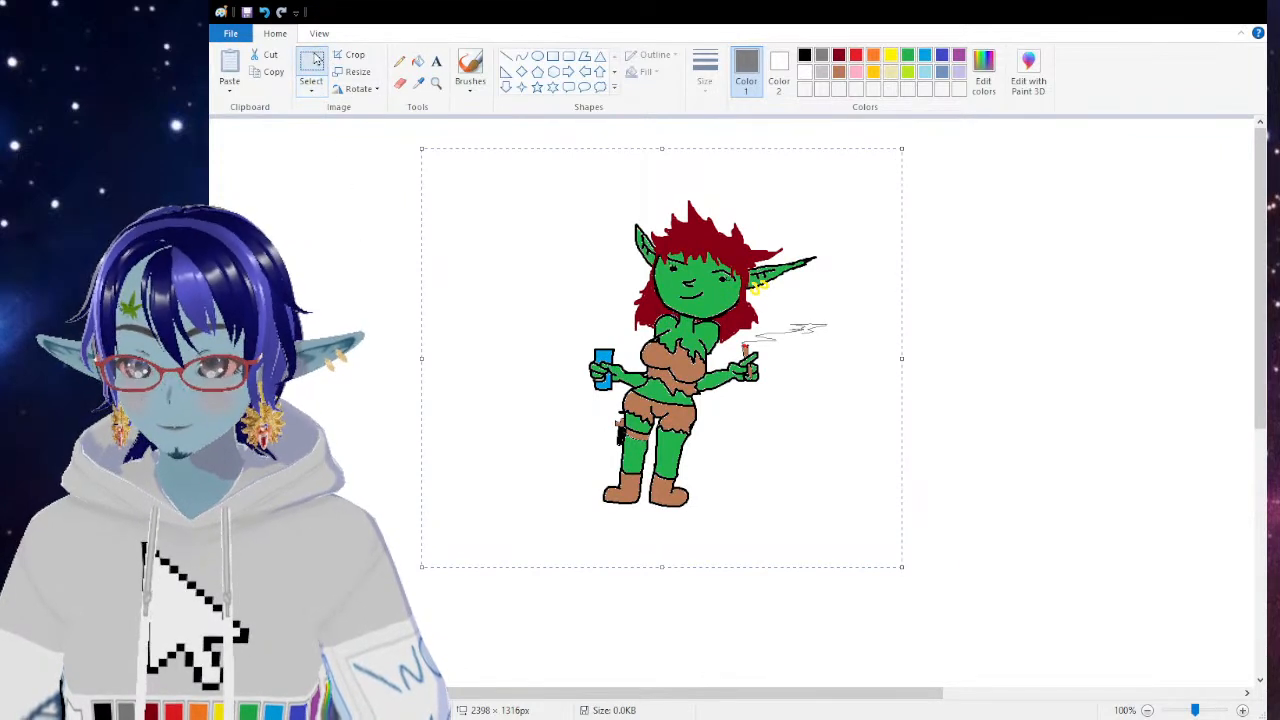
left_click(350, 55)
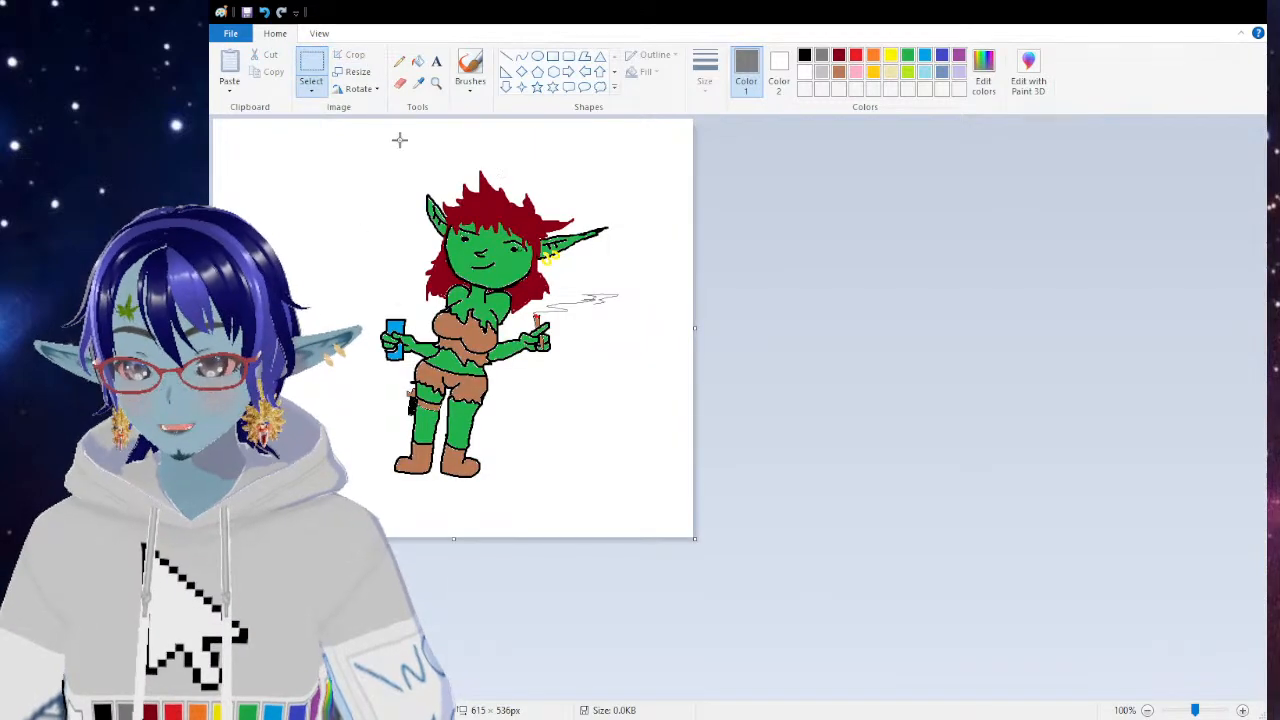
Step: Crop the image more tightly around the character and smoke trail, to about 352 × 419 px
left_click(436, 82)
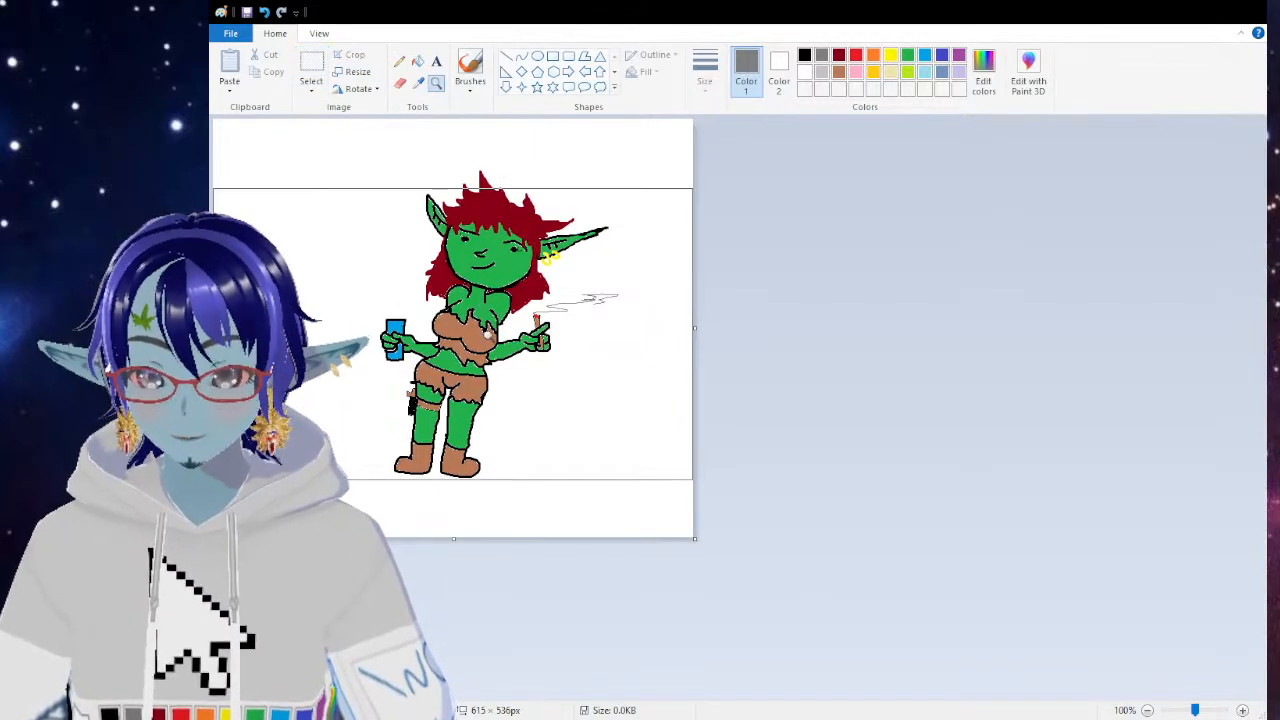
left_click(487, 332)
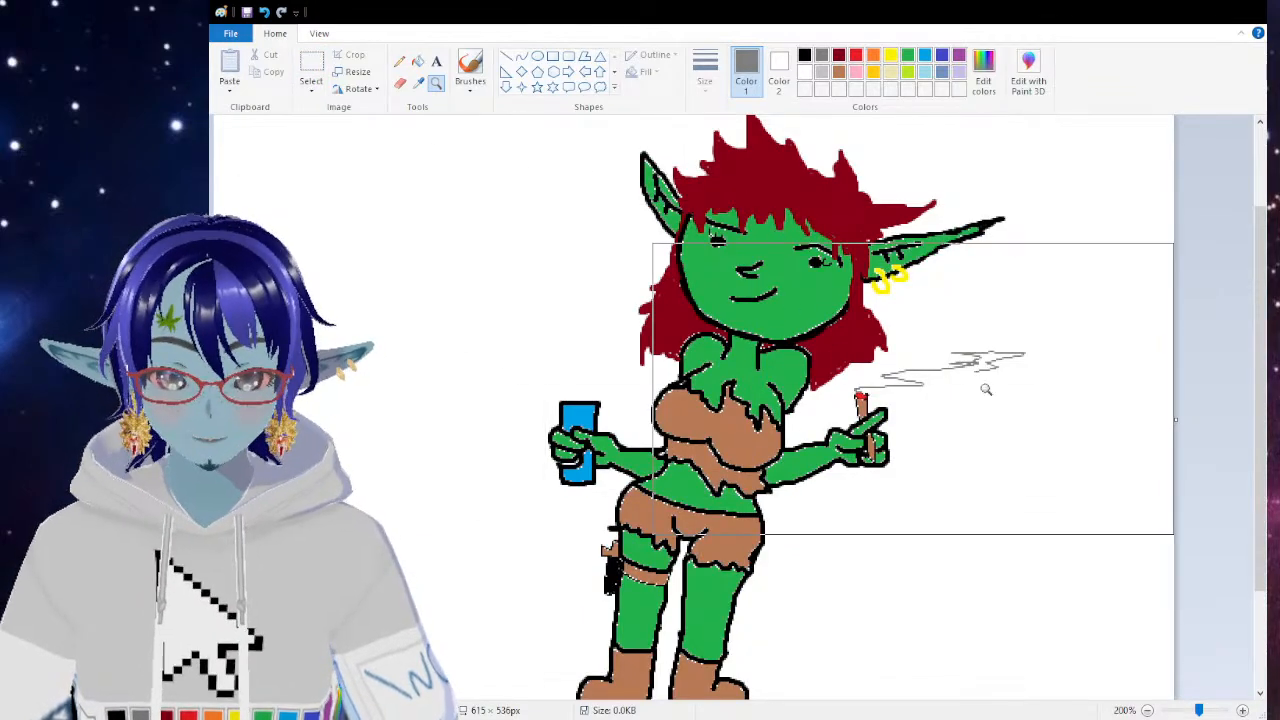
scroll(957, 500, "down", 3)
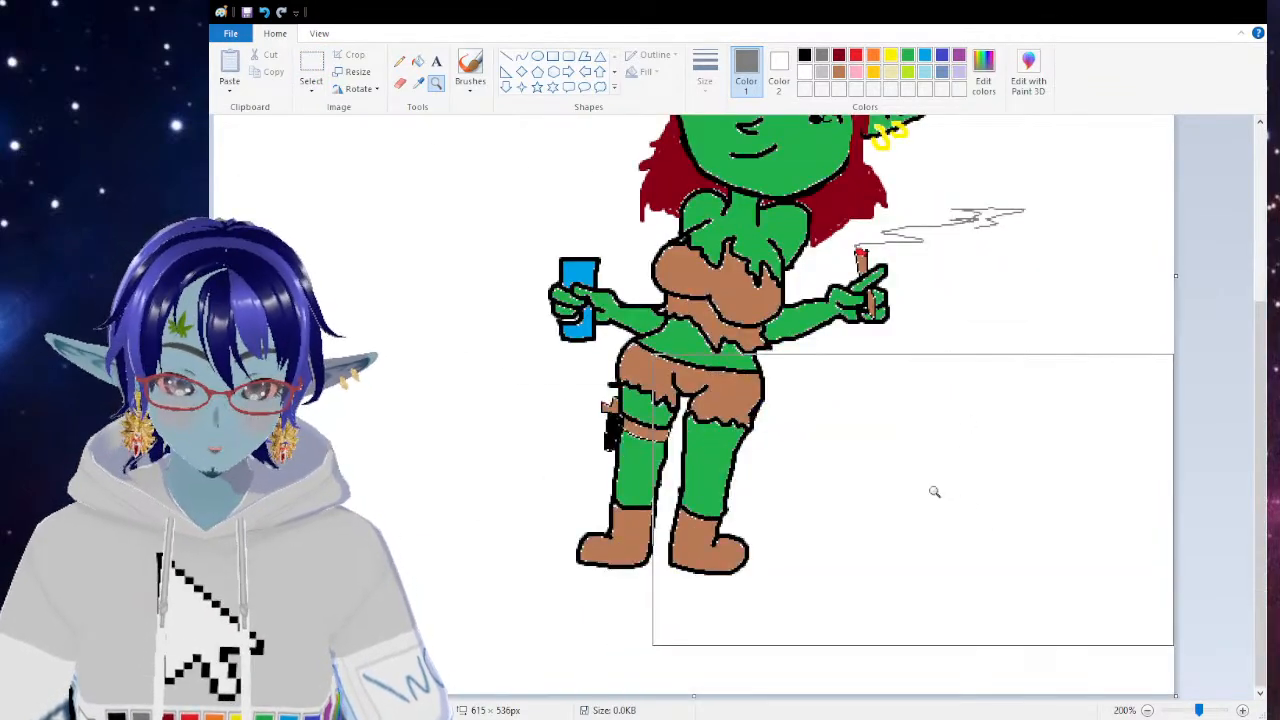
scroll(934, 491, "up", 3)
right_click(646, 249)
left_click(314, 68)
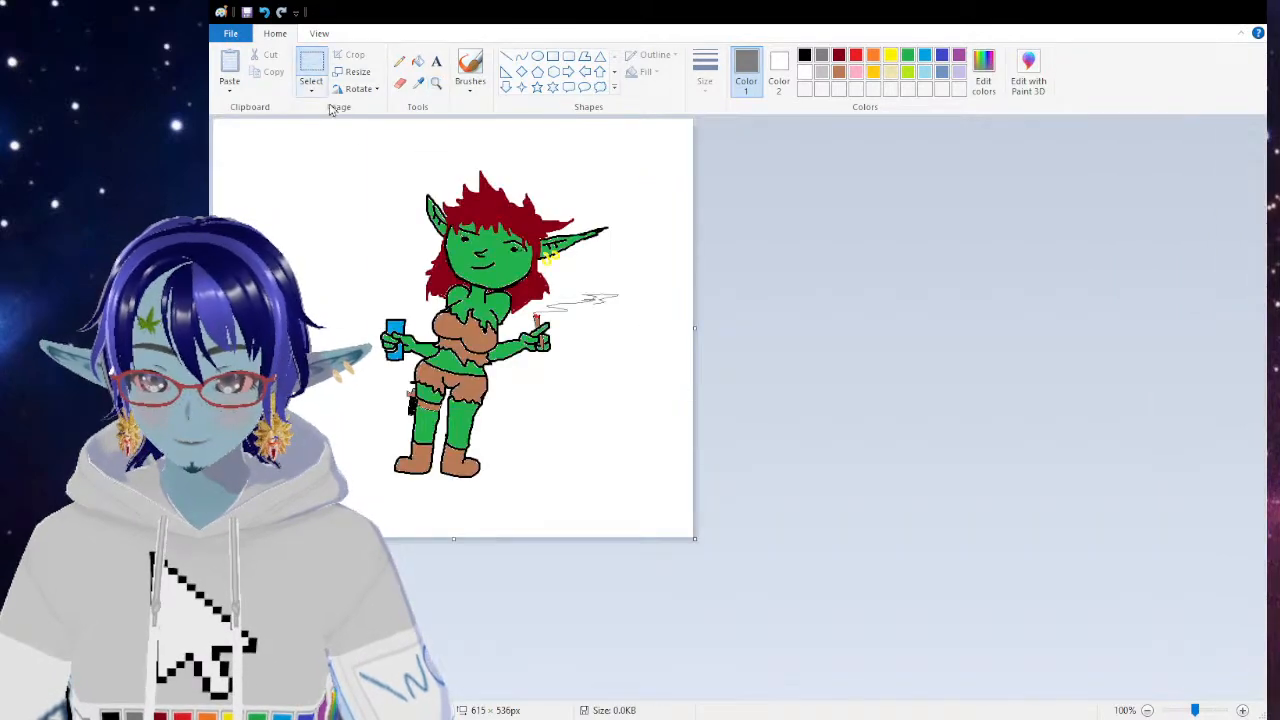
left_click_drag(353, 487, 630, 160)
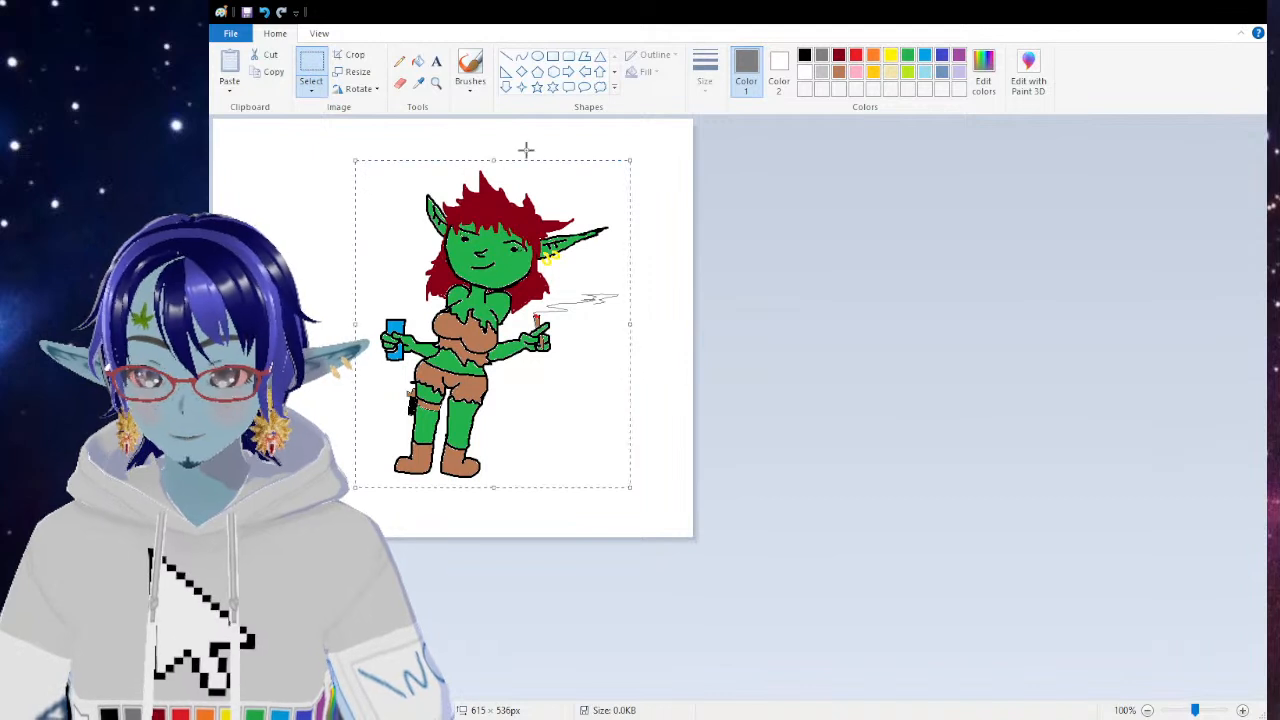
left_click(353, 55)
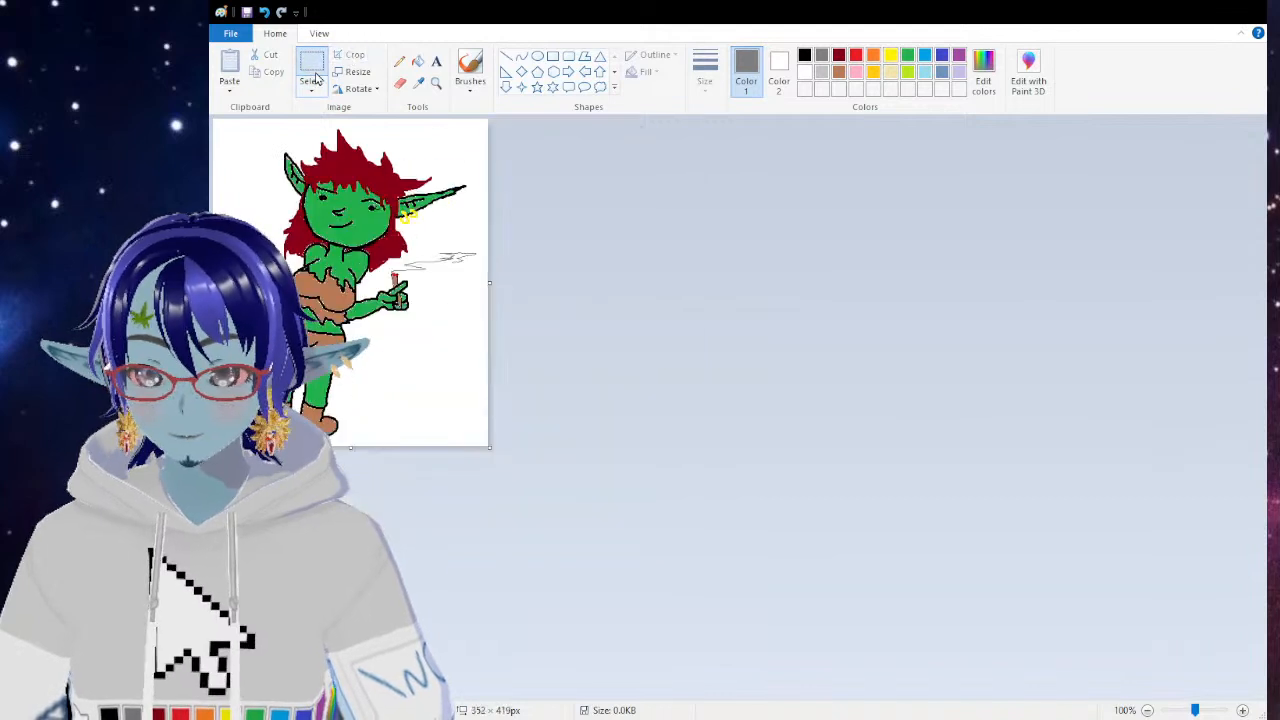
Step: Fill the white background around the character with pink and save the picture
left_click(856, 71)
left_click(402, 345)
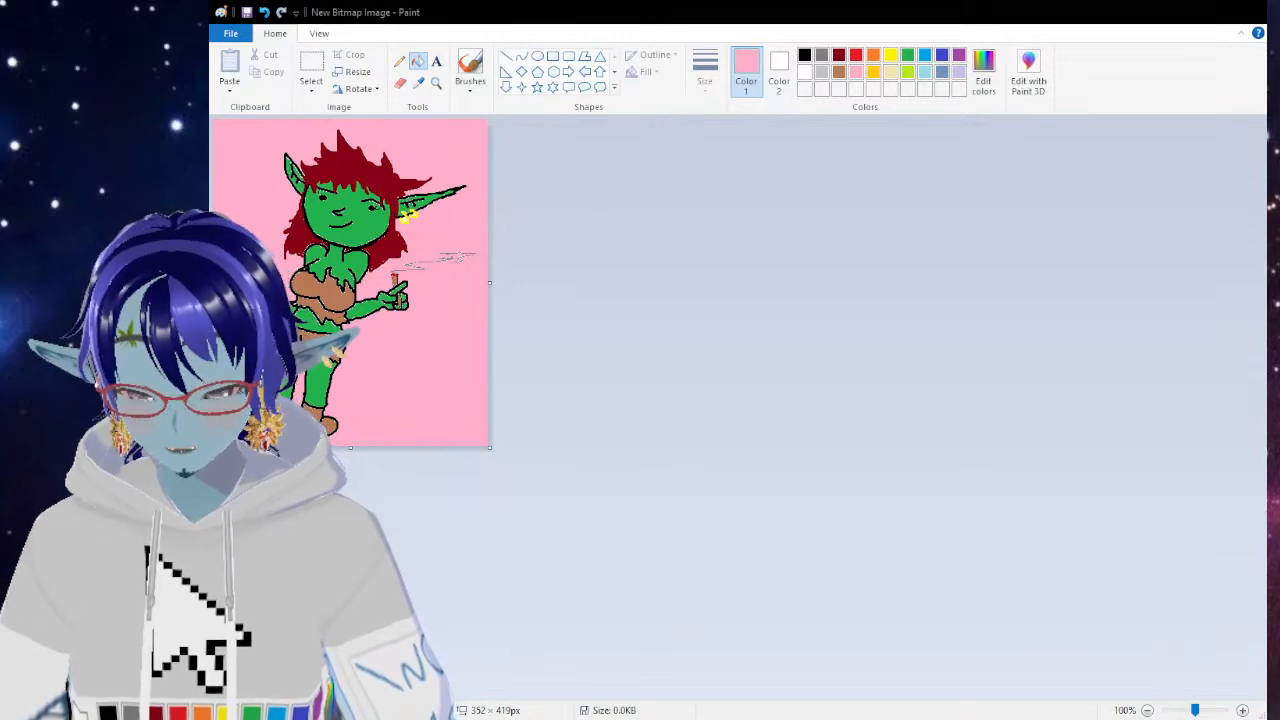
key("Return")
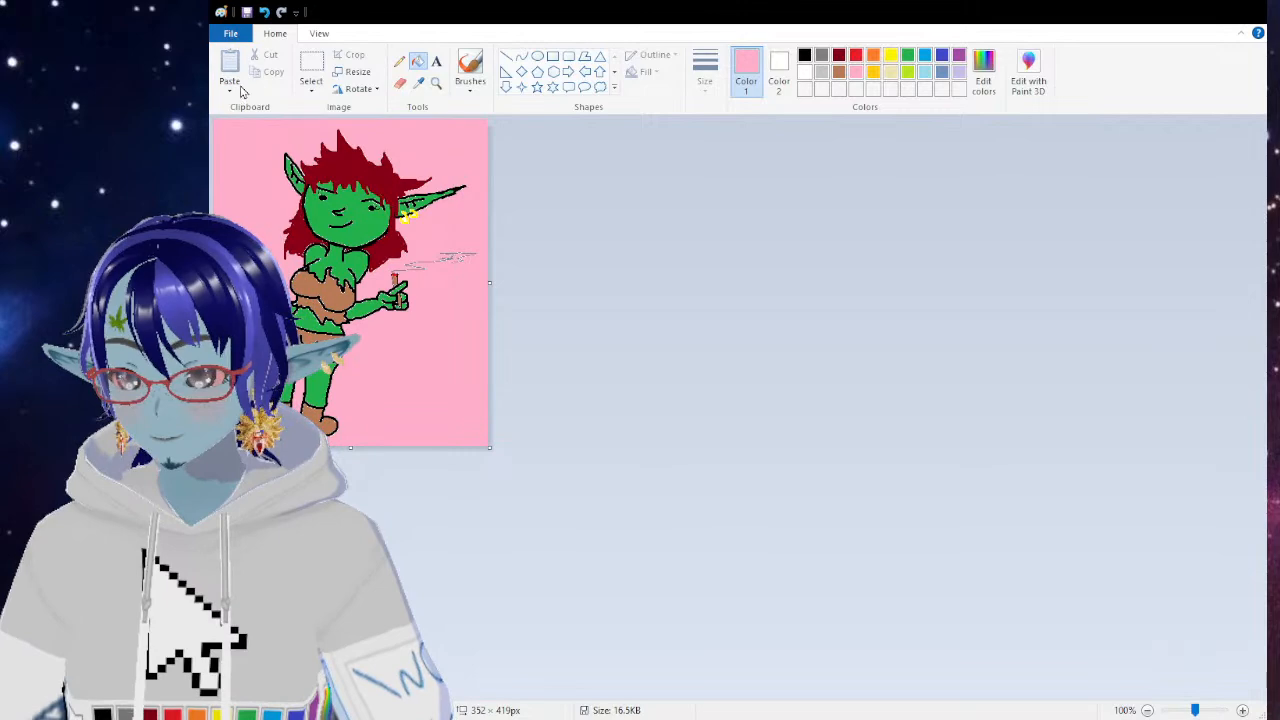
Step: Start a new picture and fill its whole canvas with black
key("ctrl+n")
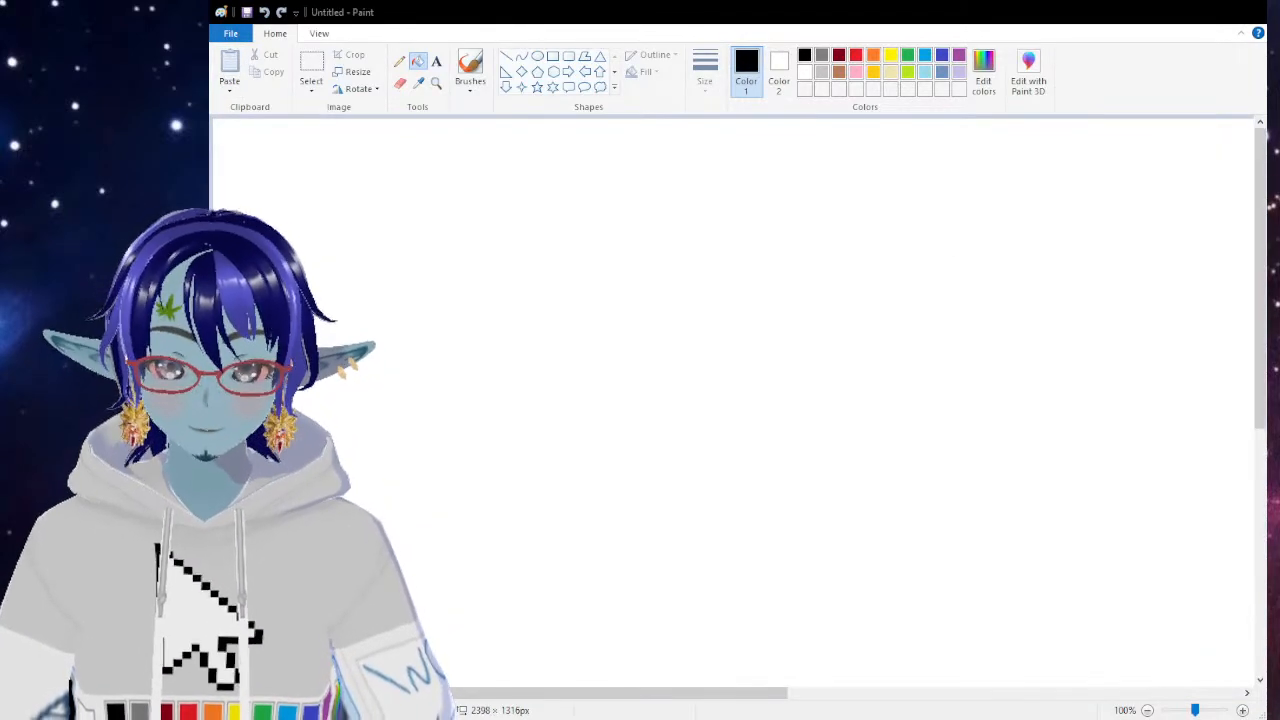
left_click(969, 265)
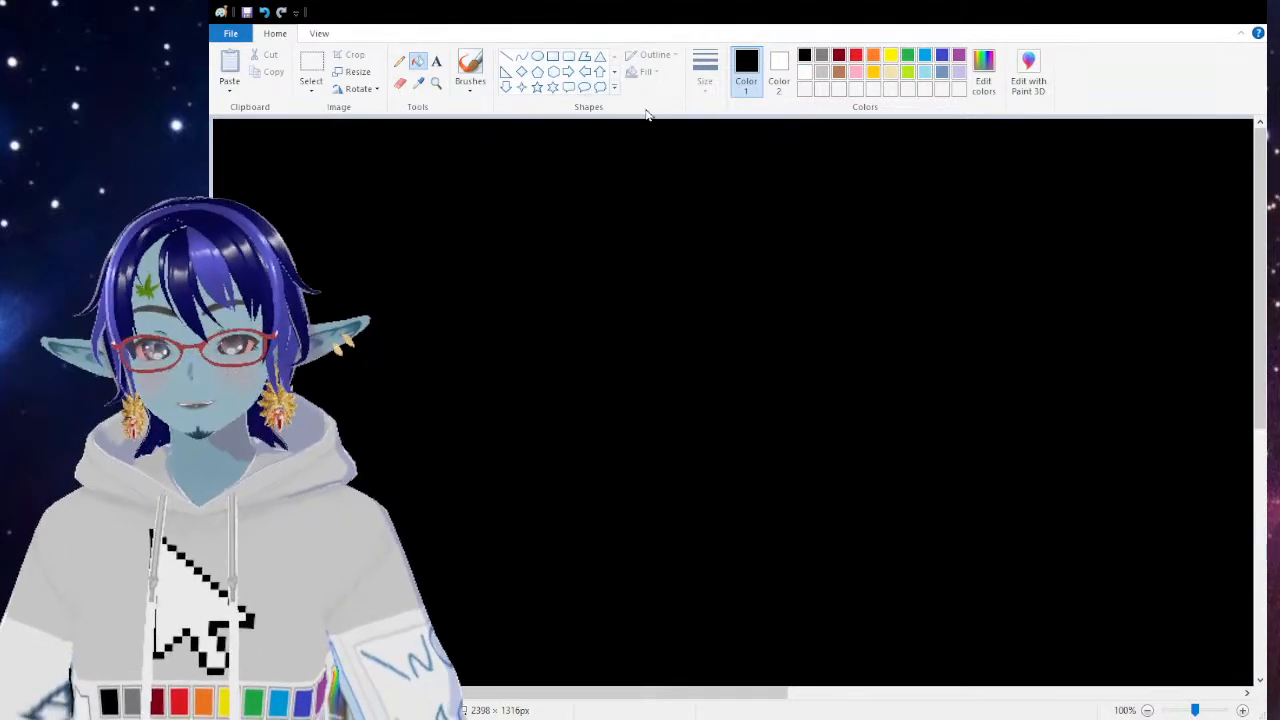
Step: Brush two round, sketchy white eyes with several overlapping outlines and a small dot pupil in each
left_click(470, 68)
left_click(805, 76)
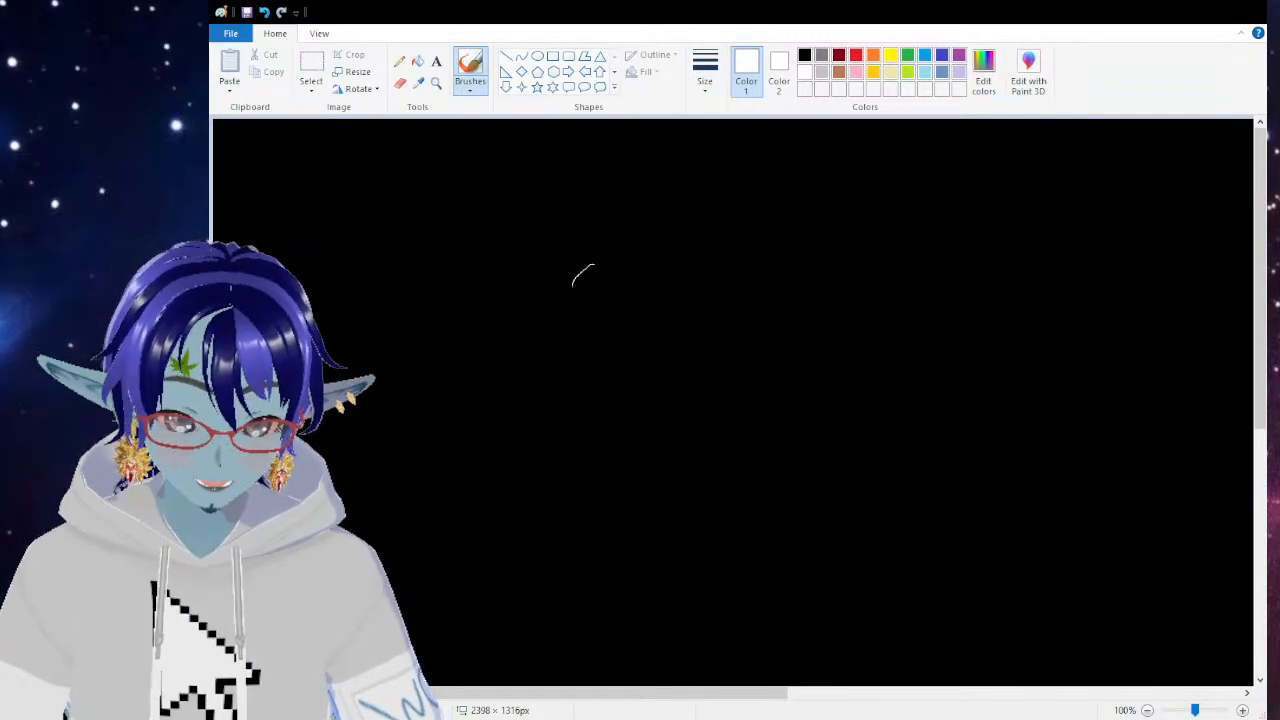
mouse_move(595, 266)
left_mouse_down()
mouse_move(630, 292)
mouse_move(576, 300)
mouse_move(614, 246)
left_mouse_up()
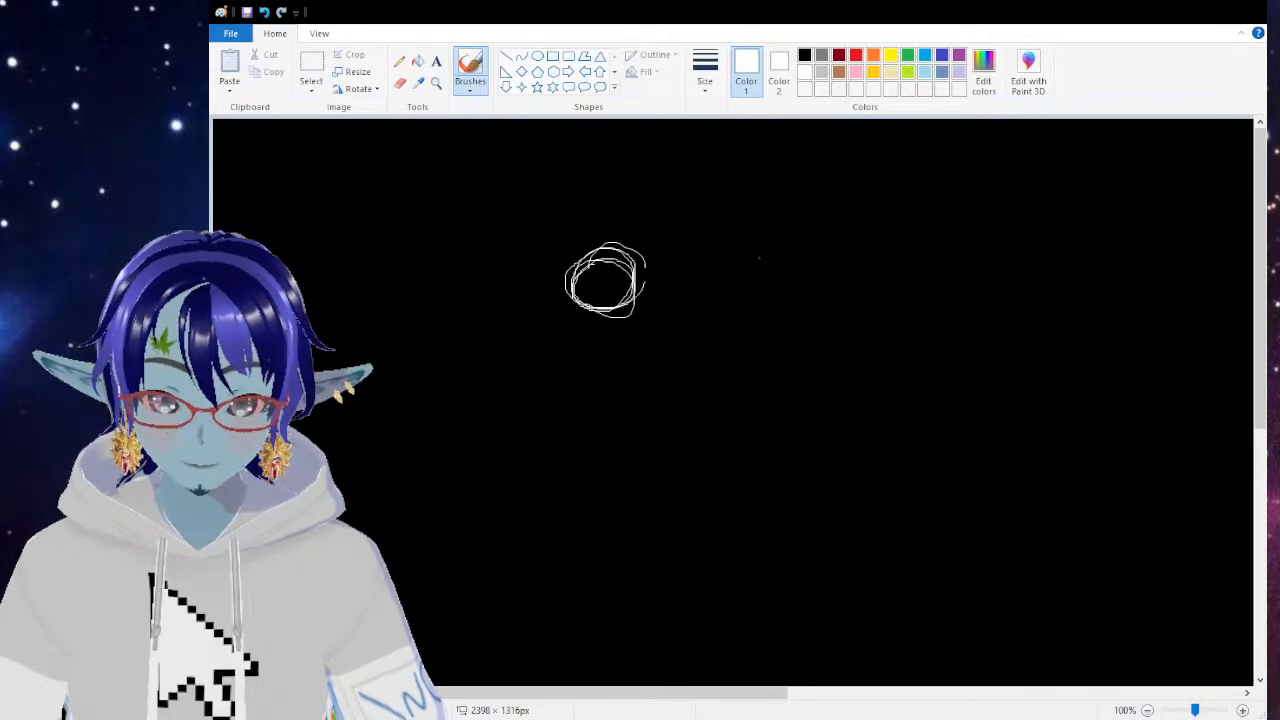
mouse_move(800, 308)
left_mouse_down()
mouse_move(795, 238)
mouse_move(728, 285)
mouse_move(804, 302)
mouse_move(777, 240)
mouse_move(752, 245)
mouse_move(734, 292)
mouse_move(762, 232)
mouse_move(720, 290)
mouse_move(822, 285)
mouse_move(778, 282)
left_mouse_up()
left_click_drag(604, 284, 605, 281)
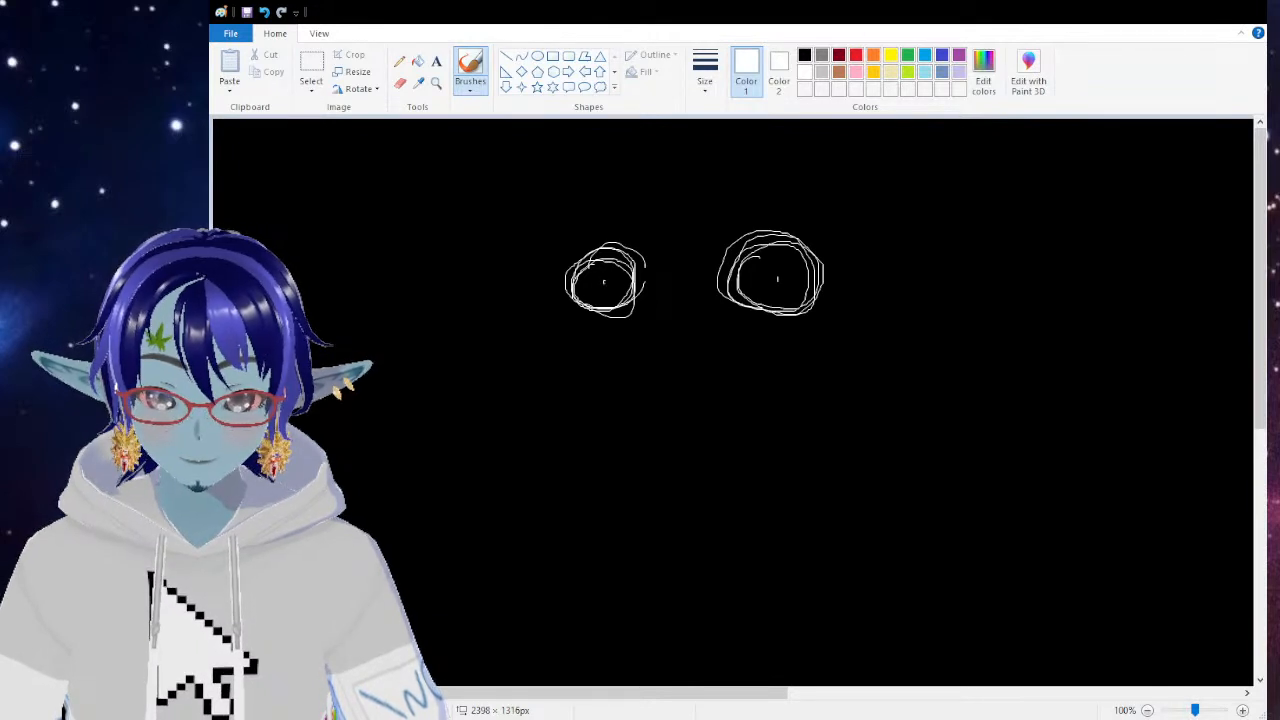
Step: Draw a wide grinning mouth outline below the eyes, with a curved upper lip, slanted sides and a flat lower edge
mouse_move(502, 291)
left_mouse_down()
mouse_move(560, 335)
mouse_move(656, 356)
mouse_move(792, 345)
mouse_move(888, 319)
mouse_move(922, 285)
left_mouse_up()
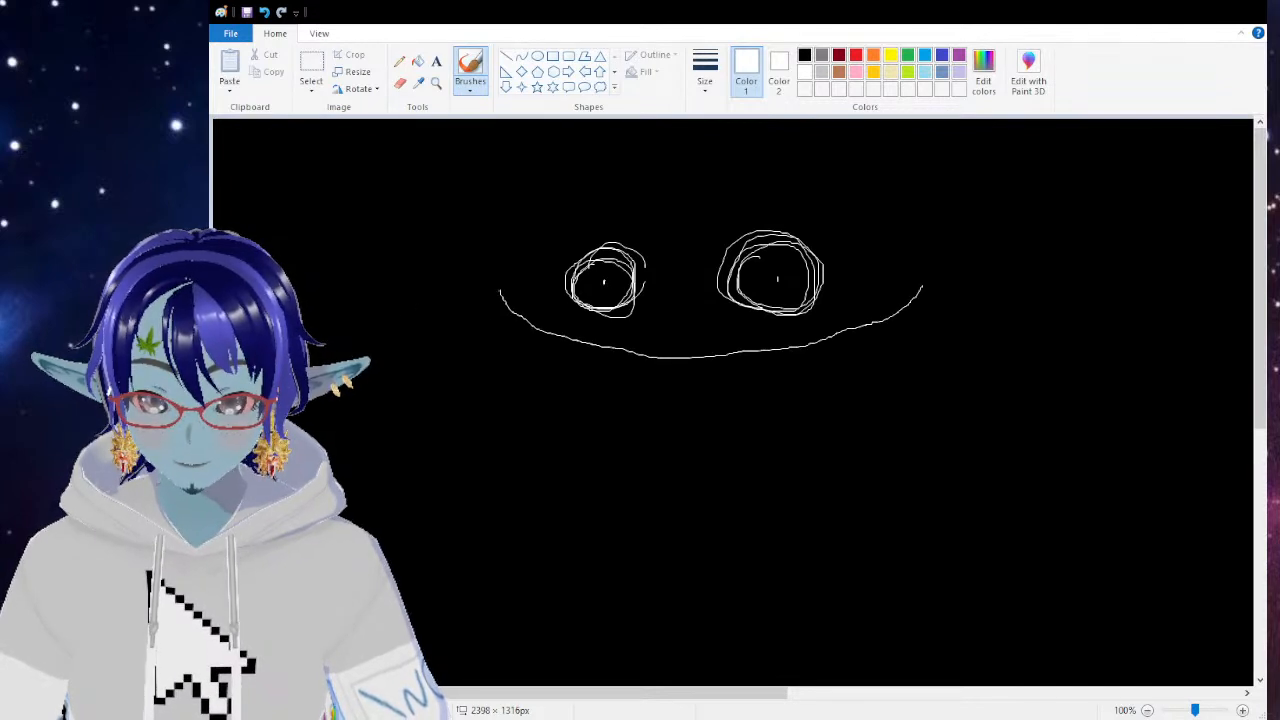
left_click_drag(500, 291, 511, 339)
mouse_move(534, 385)
left_mouse_down()
mouse_move(565, 440)
mouse_move(614, 480)
mouse_move(840, 487)
mouse_move(920, 312)
left_mouse_up()
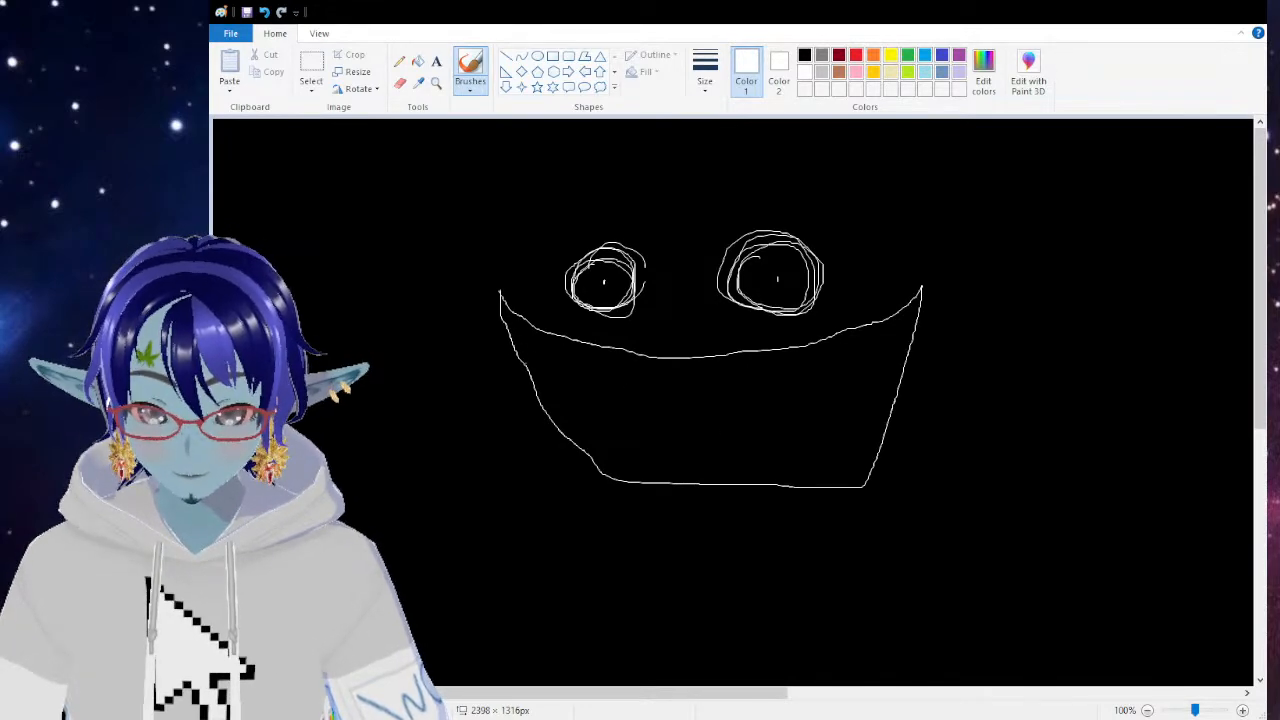
Step: Draw a row of uneven, blocky teeth hanging along the whole upper lip
mouse_move(533, 326)
left_mouse_down()
mouse_move(535, 365)
mouse_move(555, 371)
mouse_move(557, 341)
mouse_move(565, 374)
mouse_move(598, 376)
mouse_move(602, 349)
mouse_move(607, 393)
mouse_move(630, 352)
left_mouse_up()
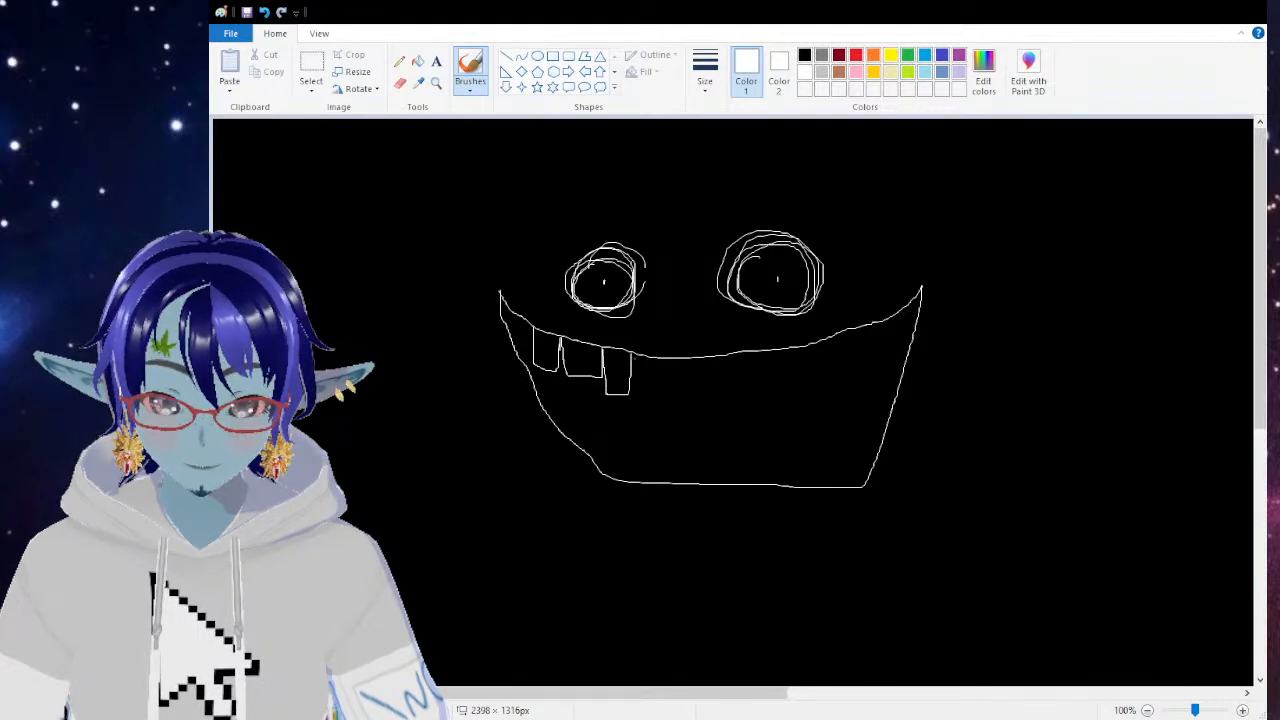
left_click_drag(632, 353, 641, 382)
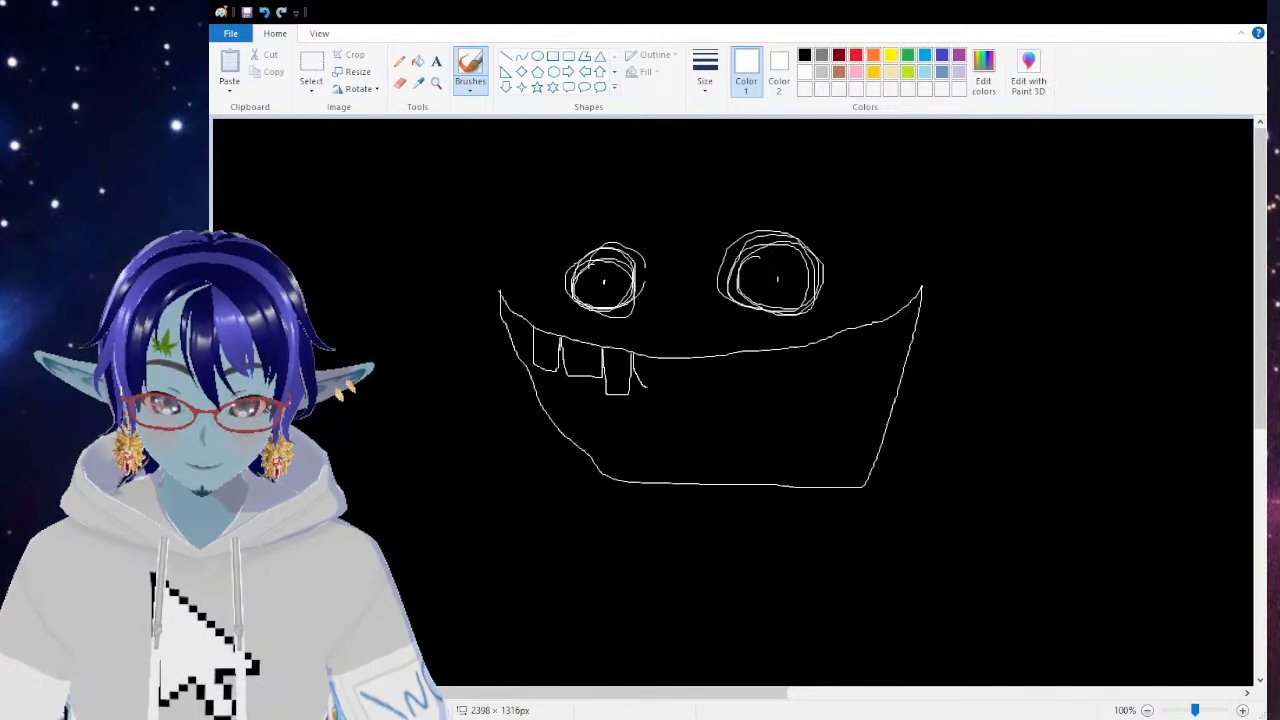
mouse_move(653, 360)
left_mouse_down()
mouse_move(656, 393)
mouse_move(695, 393)
left_mouse_up()
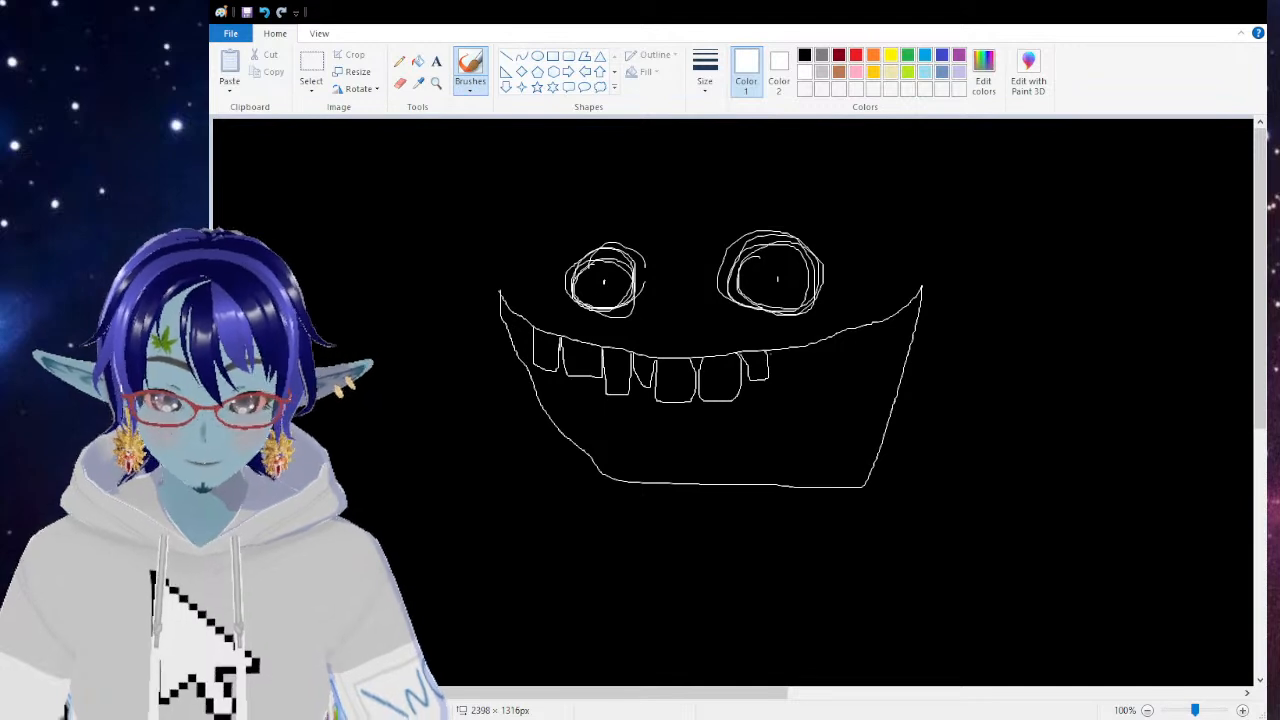
mouse_move(774, 372)
left_mouse_down()
mouse_move(792, 387)
mouse_move(804, 352)
left_mouse_up()
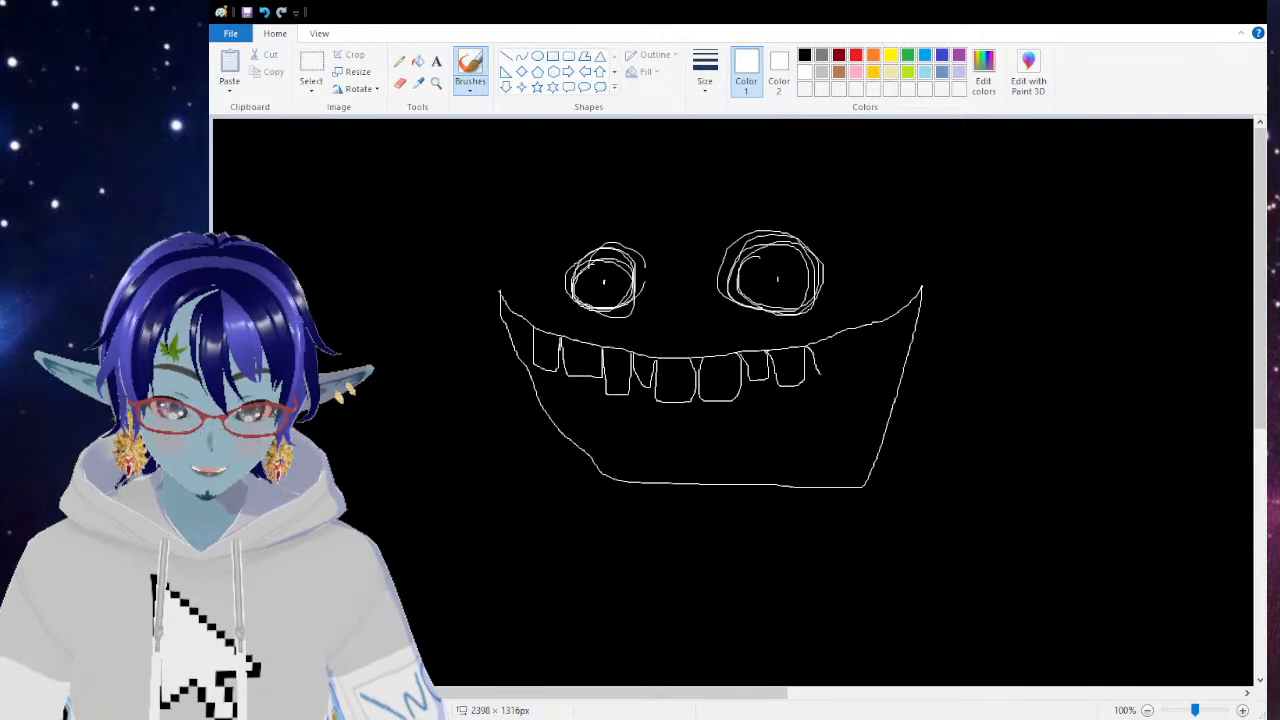
left_click_drag(848, 368, 848, 345)
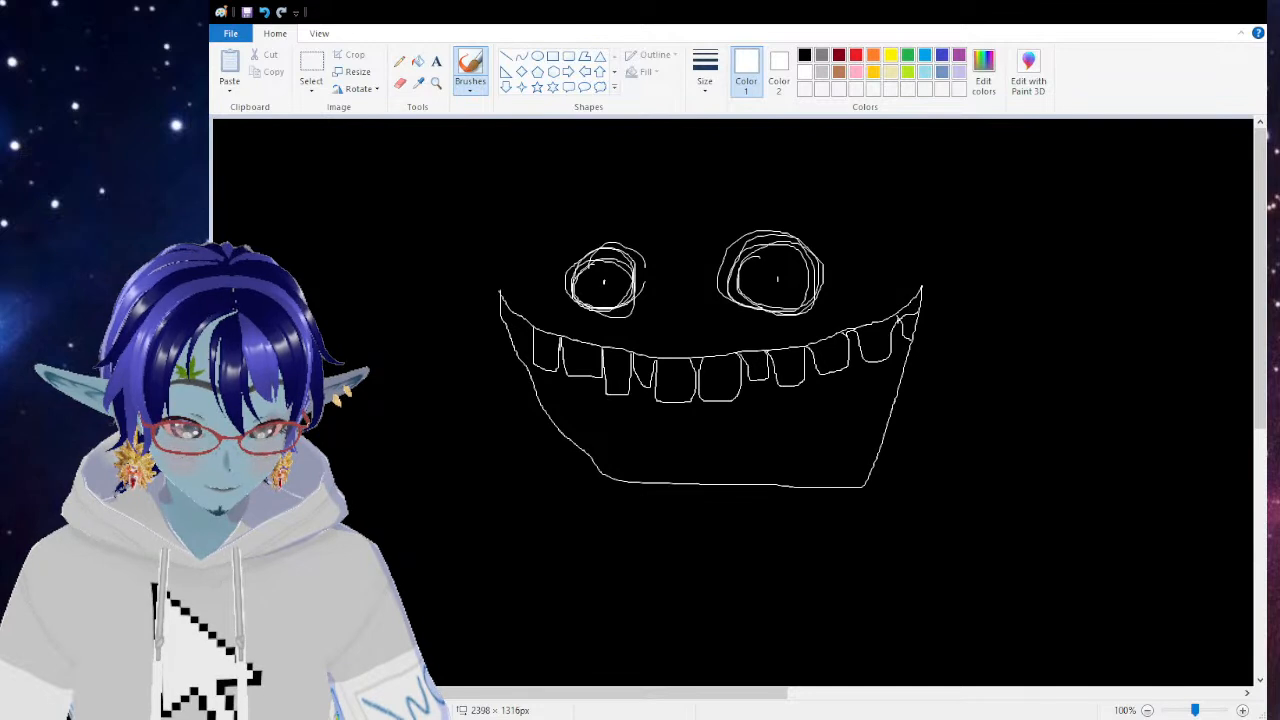
Step: Add thin contour strokes around the mouth's raised right corner and just above the upper lip
mouse_move(892, 300)
left_mouse_down()
mouse_move(933, 279)
mouse_move(937, 297)
mouse_move(863, 304)
mouse_move(941, 274)
mouse_move(943, 322)
mouse_move(938, 339)
mouse_move(925, 322)
mouse_move(936, 339)
mouse_move(921, 372)
left_mouse_up()
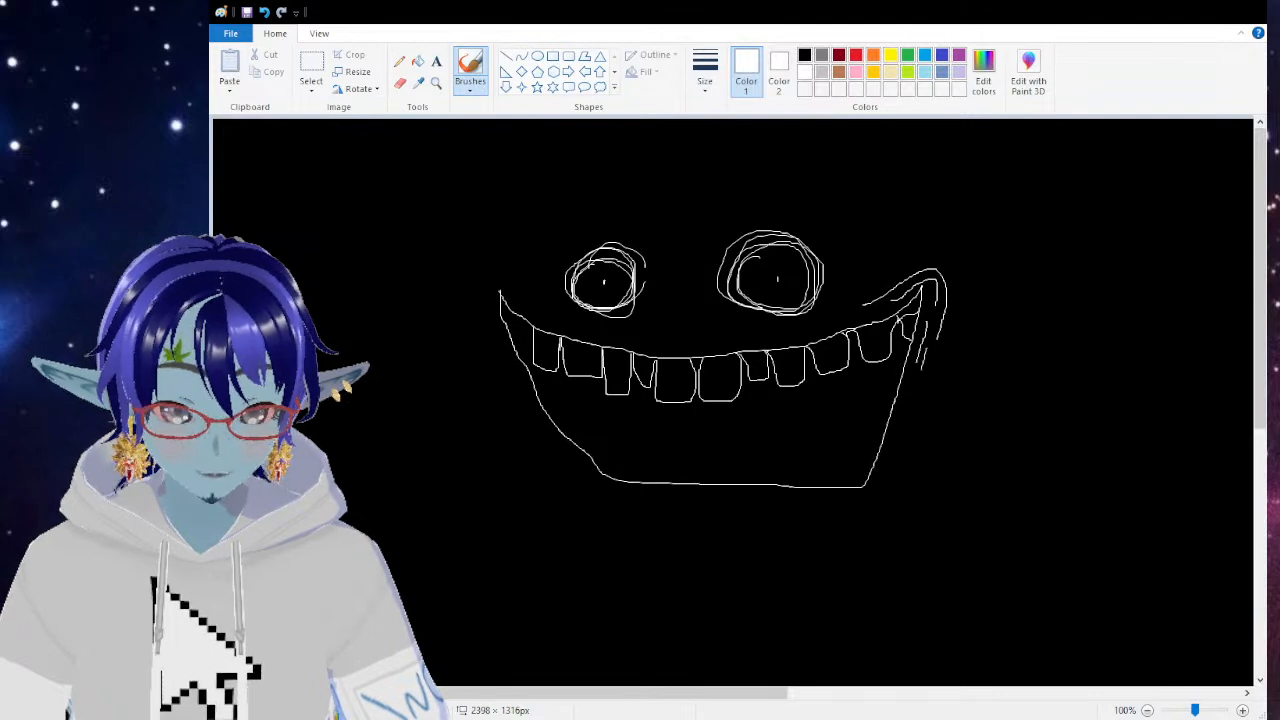
mouse_move(765, 311)
left_mouse_down()
mouse_move(799, 319)
mouse_move(848, 294)
mouse_move(849, 309)
left_mouse_up()
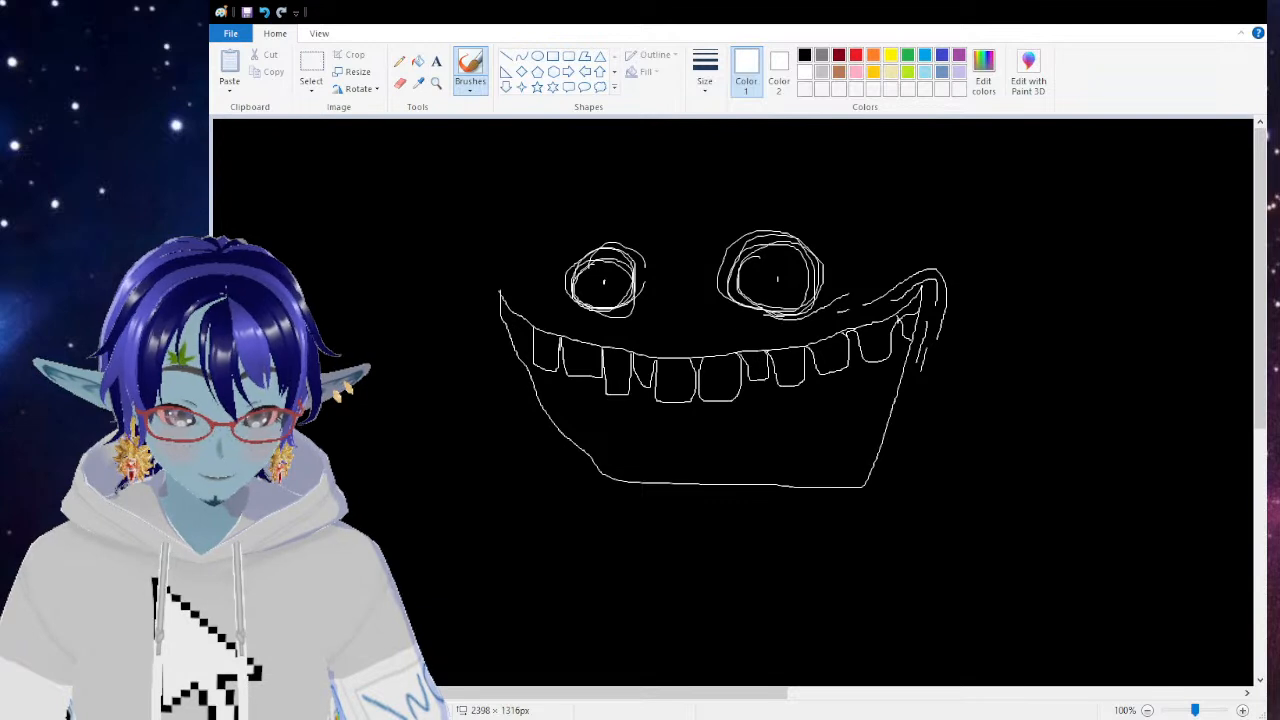
left_click_drag(634, 344, 698, 347)
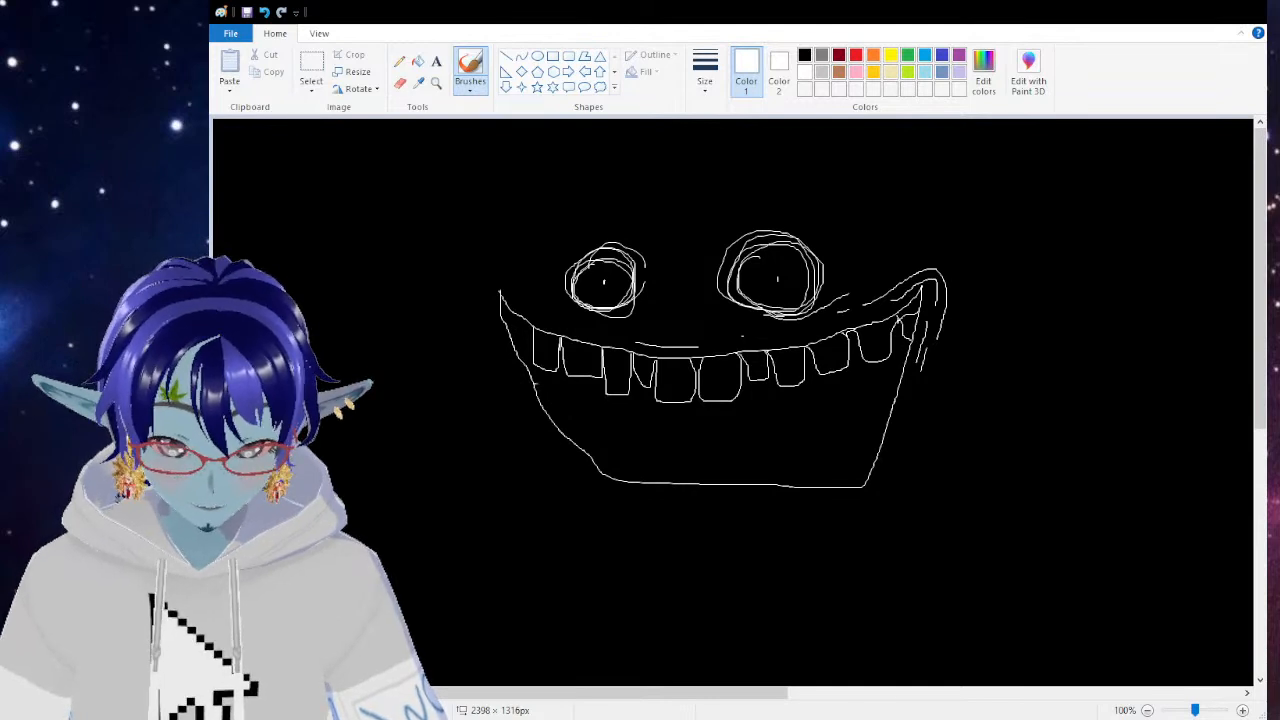
Step: Draw a row of uneven lower teeth across the mouth, from its left side to its right side
left_click_drag(556, 396, 556, 412)
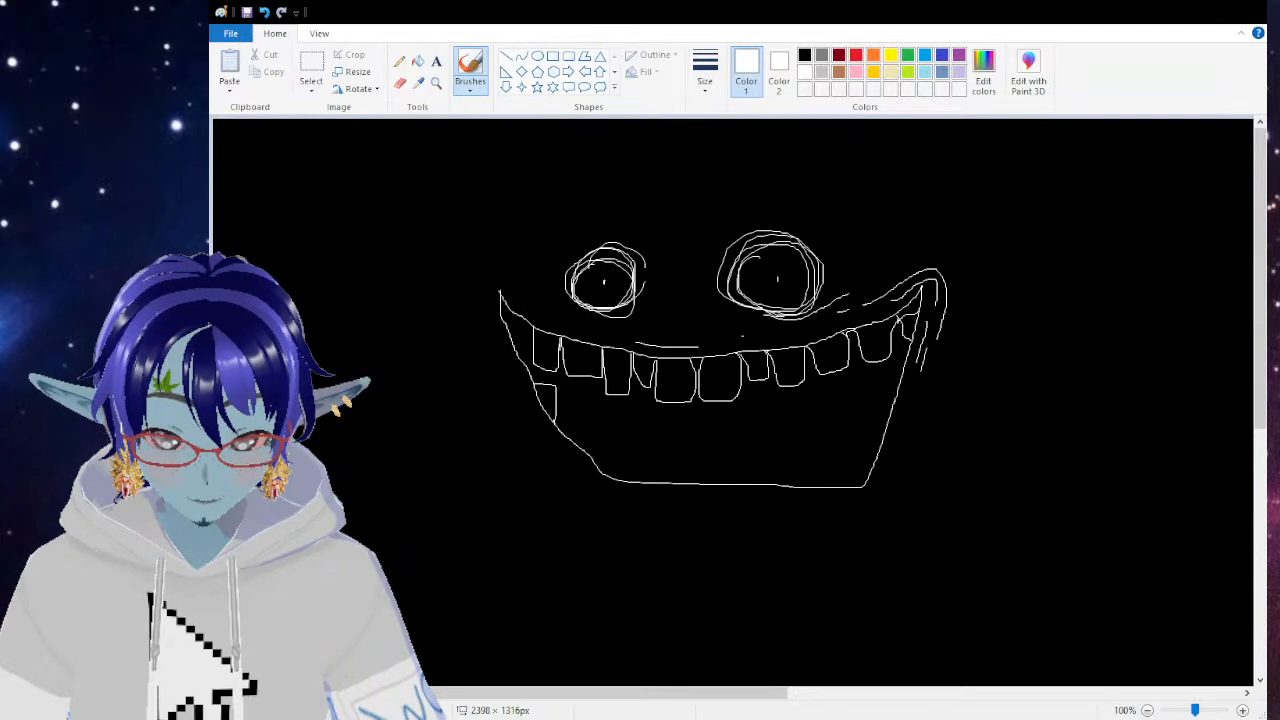
mouse_move(562, 404)
left_mouse_down()
mouse_move(559, 428)
mouse_move(587, 418)
left_mouse_up()
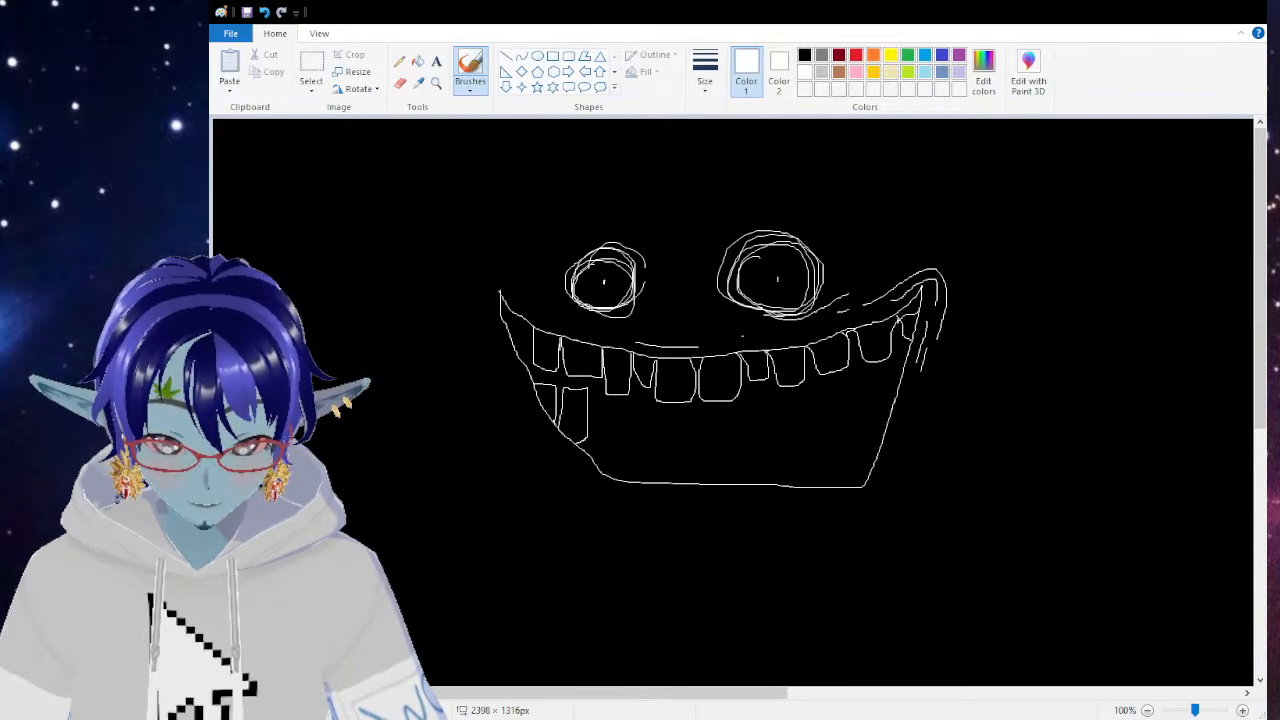
left_click_drag(593, 396, 593, 420)
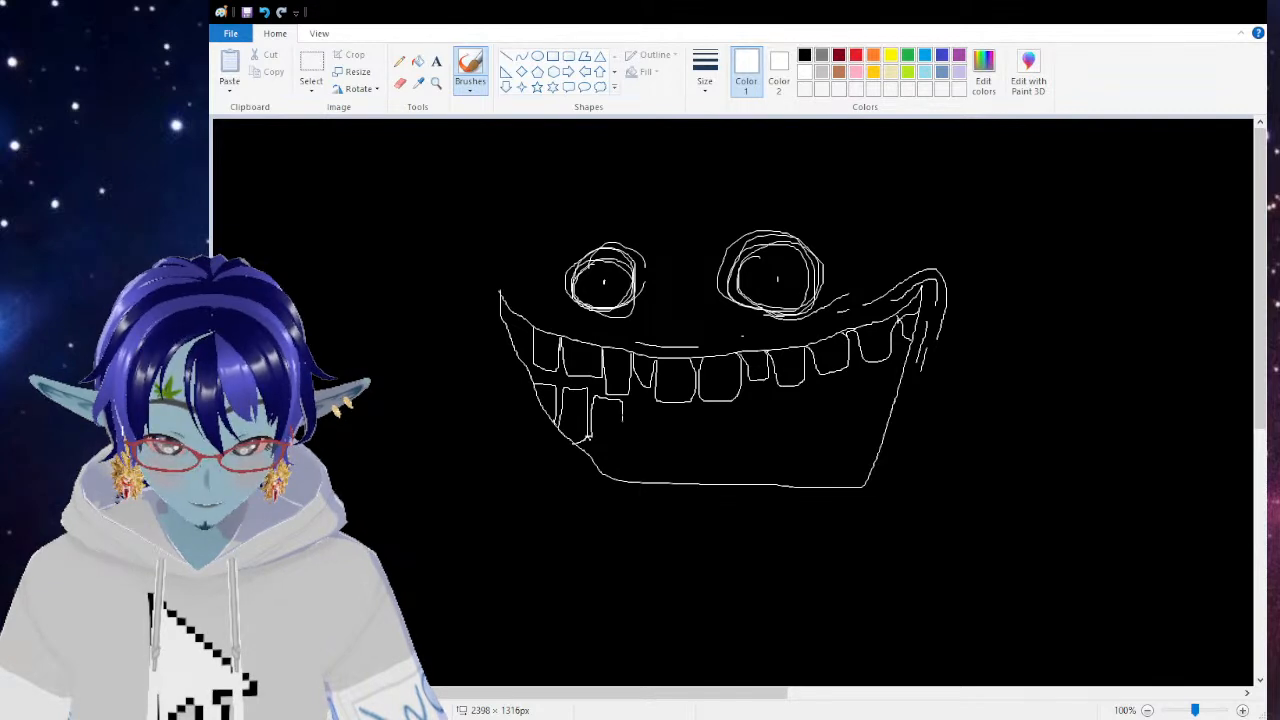
left_click_drag(622, 432, 591, 438)
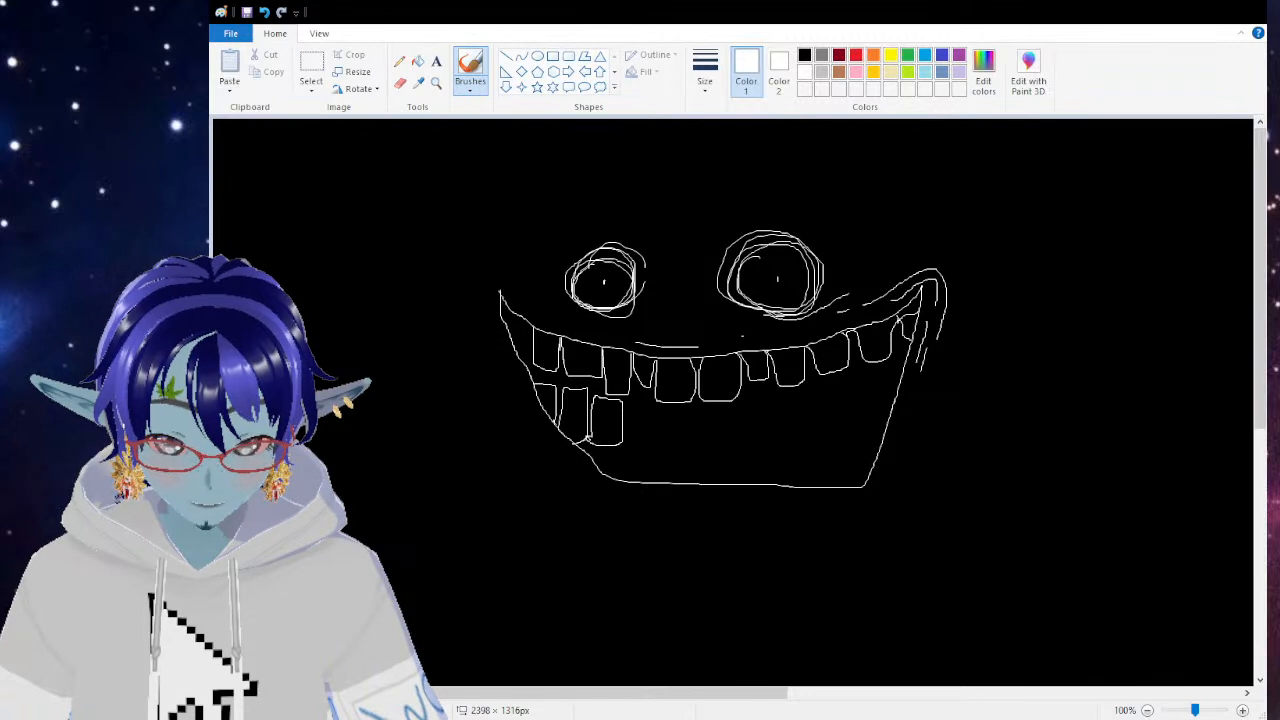
mouse_move(634, 401)
left_mouse_down()
mouse_move(653, 403)
mouse_move(645, 450)
mouse_move(628, 448)
left_mouse_up()
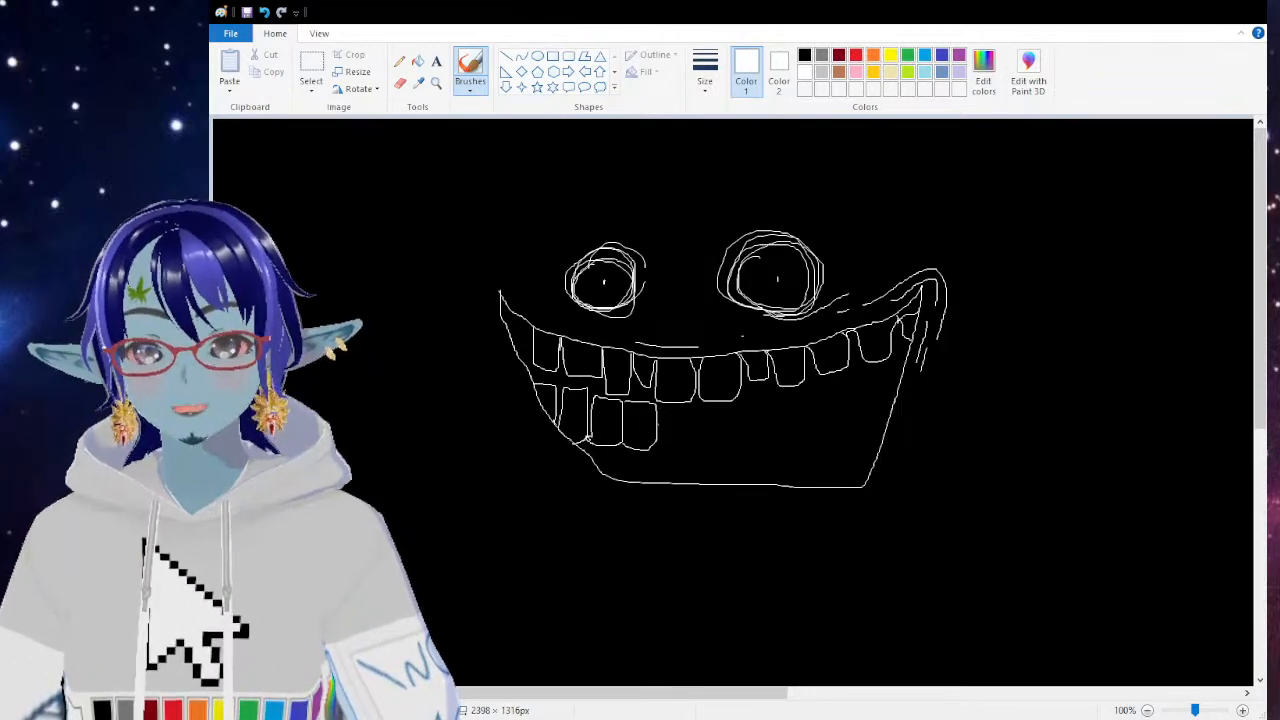
mouse_move(688, 402)
left_mouse_down()
mouse_move(688, 450)
mouse_move(662, 451)
left_mouse_up()
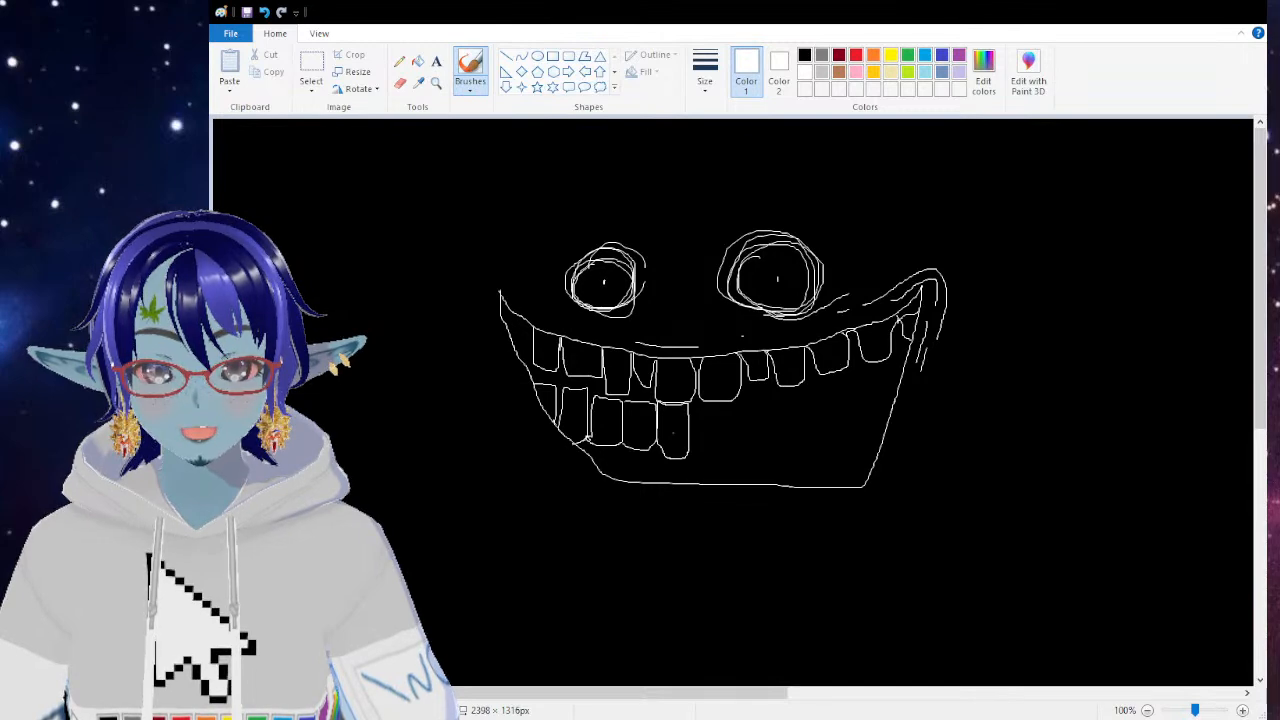
mouse_move(691, 417)
left_mouse_down()
mouse_move(691, 433)
mouse_move(697, 407)
mouse_move(727, 424)
mouse_move(722, 456)
mouse_move(692, 458)
left_mouse_up()
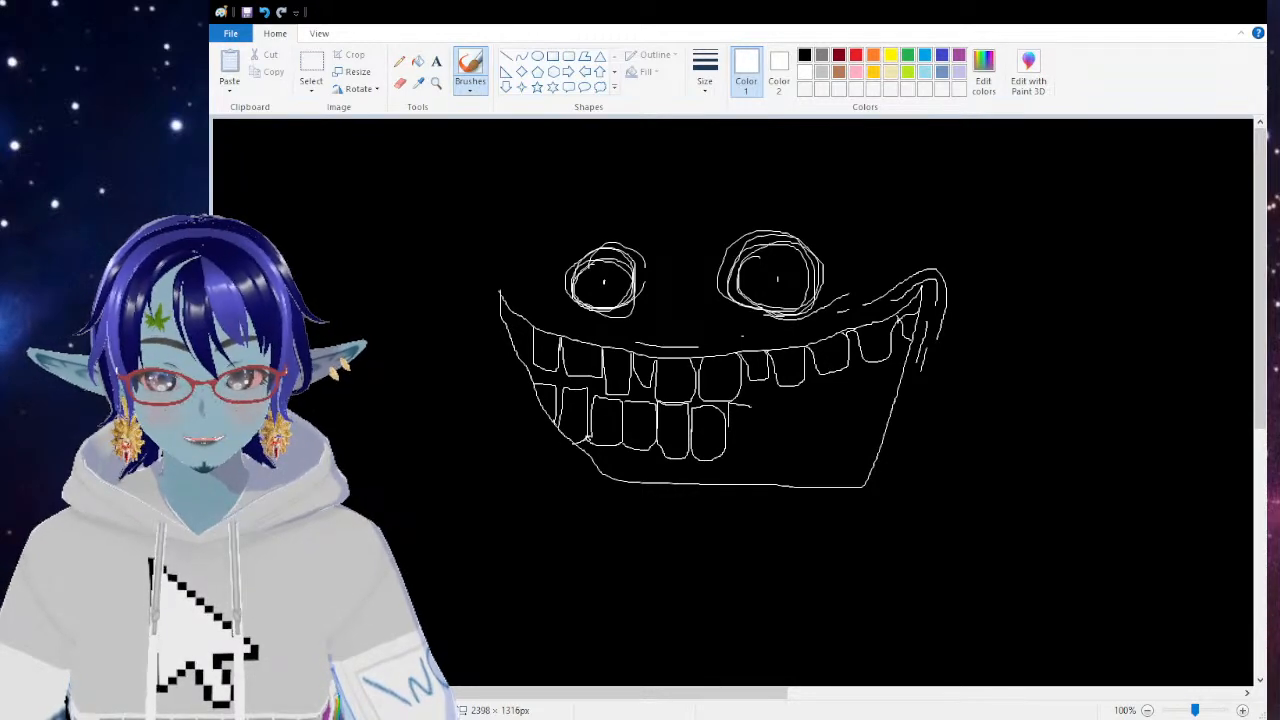
left_click_drag(755, 429, 750, 455)
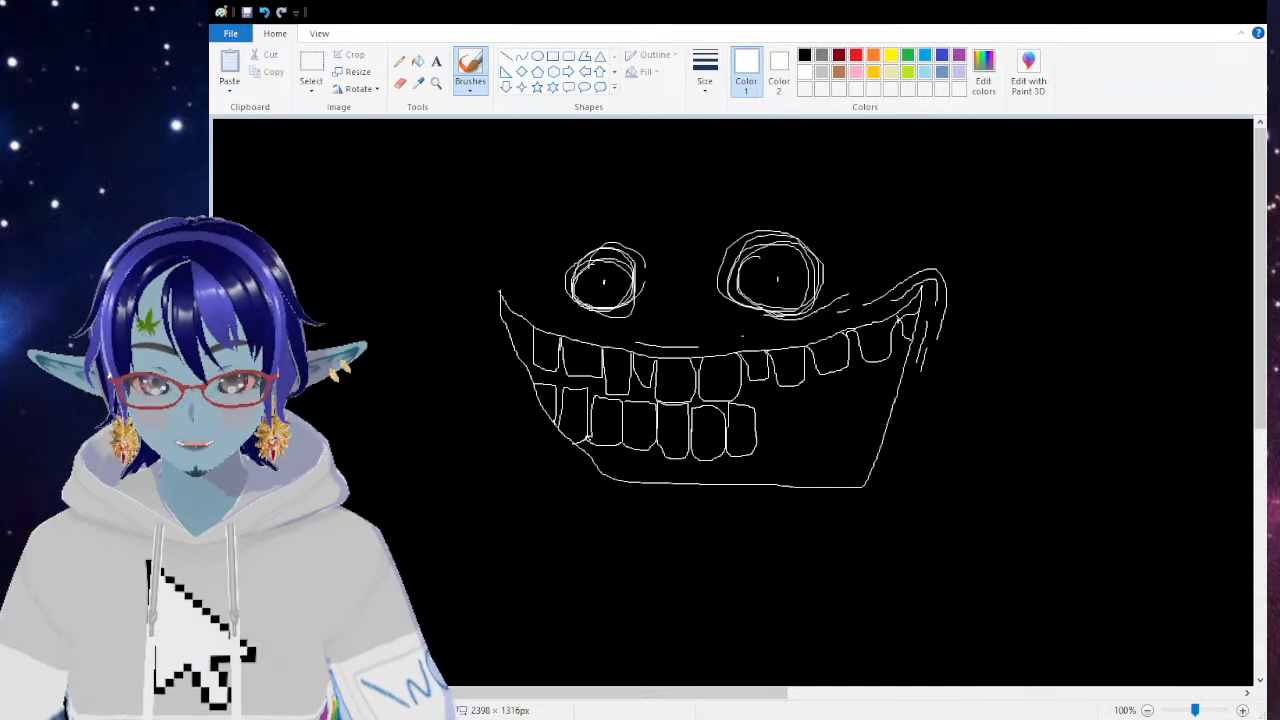
mouse_move(757, 452)
left_mouse_down()
mouse_move(764, 393)
mouse_move(802, 430)
mouse_move(770, 457)
left_mouse_up()
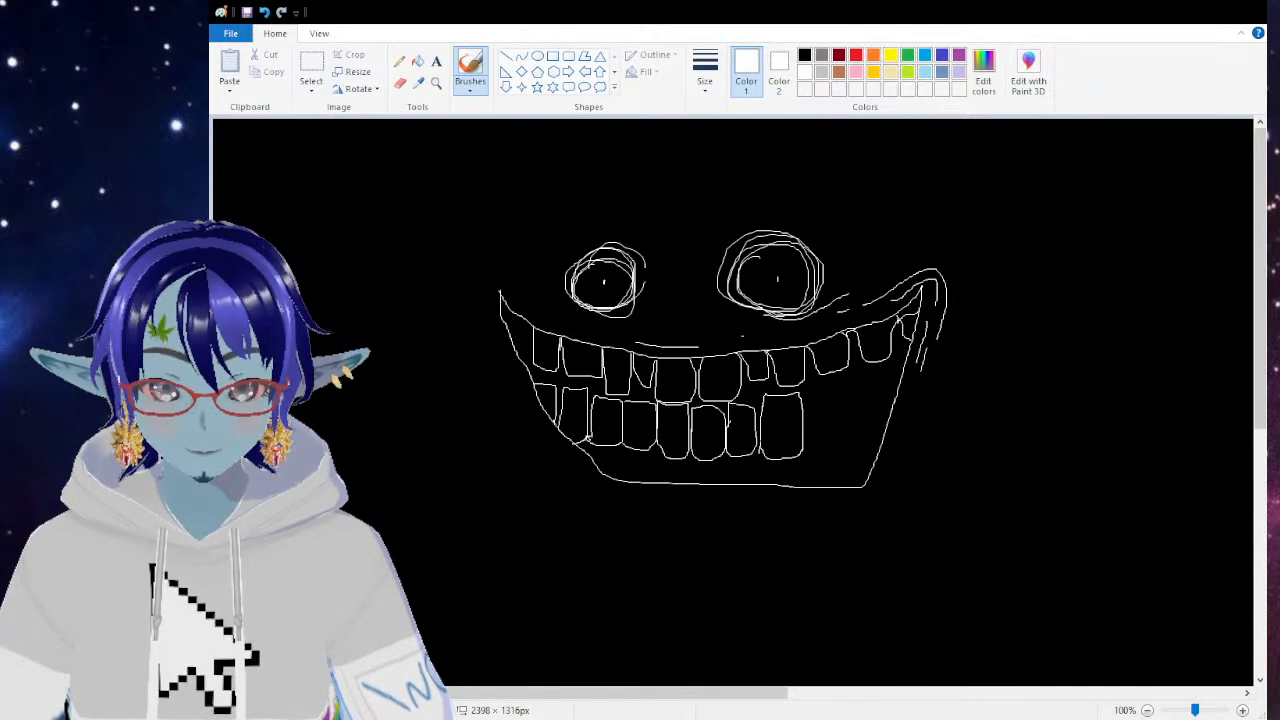
mouse_move(806, 433)
left_mouse_down()
mouse_move(817, 414)
mouse_move(835, 436)
mouse_move(807, 455)
left_mouse_up()
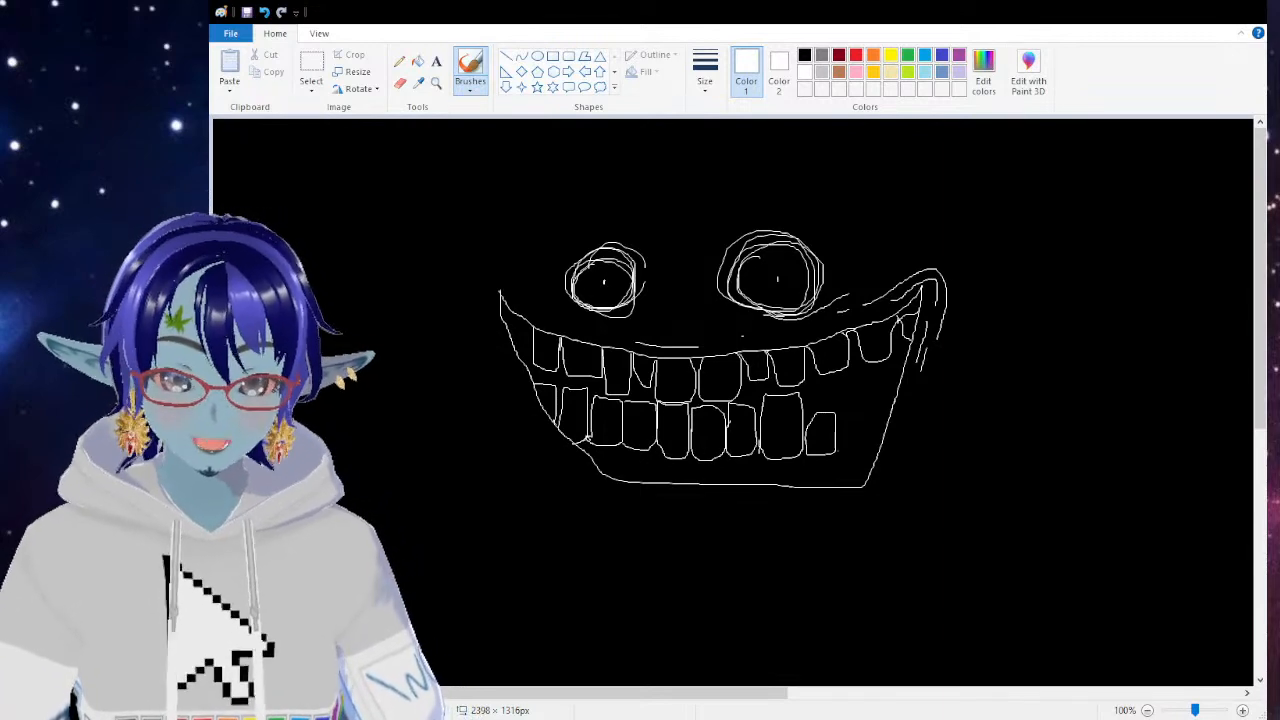
mouse_move(837, 450)
left_mouse_down()
mouse_move(846, 393)
mouse_move(868, 389)
mouse_move(873, 455)
mouse_move(850, 454)
mouse_move(836, 418)
mouse_move(842, 398)
mouse_move(868, 452)
mouse_move(840, 450)
mouse_move(872, 424)
mouse_move(876, 392)
left_mouse_up()
key("ctrl+z")
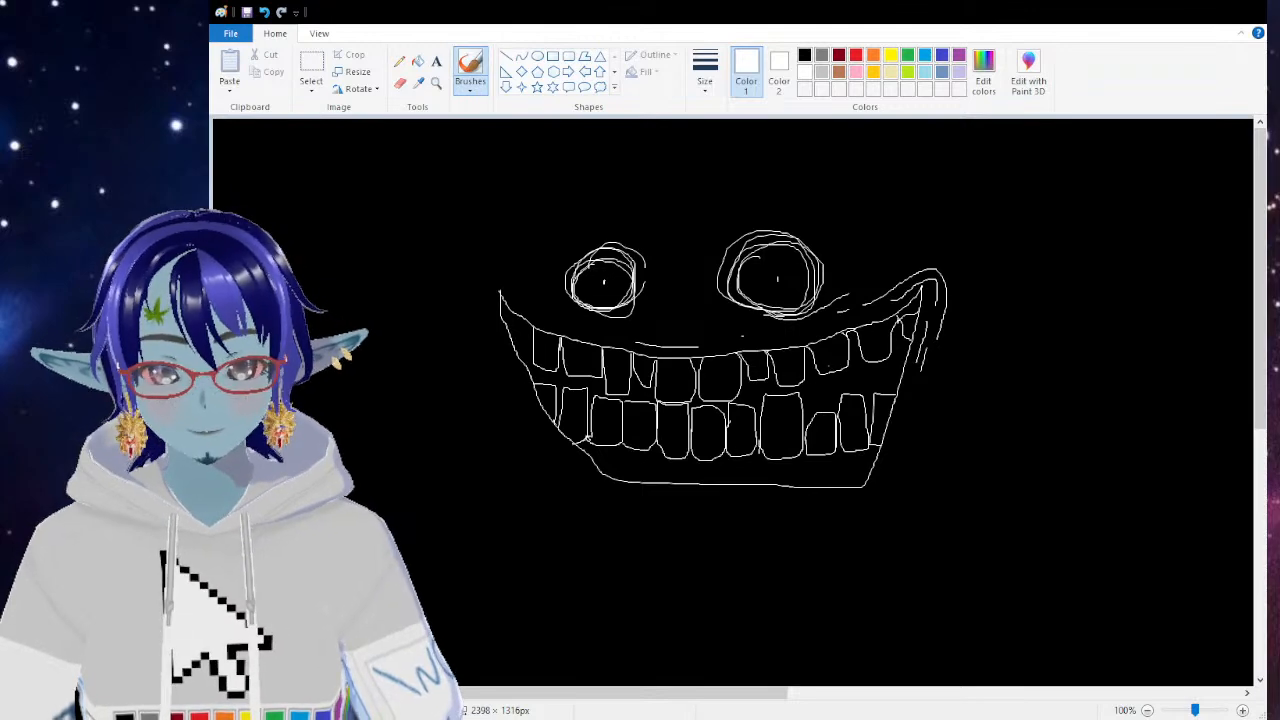
Step: Draw thin jagged strands running down from the upper teeth on the mouth's right side
left_click_drag(818, 375, 826, 418)
left_click_drag(822, 373, 869, 407)
left_click_drag(870, 363, 876, 391)
left_click_drag(897, 345, 908, 387)
Step: Draw pointed drips under the lower lip and contour strokes along the jaw's right side and lower left corner
mouse_move(750, 467)
left_mouse_down()
mouse_move(766, 476)
mouse_move(766, 570)
mouse_move(780, 505)
mouse_move(812, 498)
left_mouse_up()
mouse_move(819, 500)
left_mouse_down()
mouse_move(821, 522)
mouse_move(835, 491)
left_mouse_up()
left_click_drag(903, 412, 858, 499)
left_click_drag(921, 404, 913, 431)
left_click_drag(578, 456, 620, 483)
Step: Add curved socket lines on both sides of each eye
left_click_drag(588, 237, 560, 290)
left_click_drag(652, 238, 660, 300)
left_click_drag(710, 237, 693, 313)
mouse_move(808, 213)
left_mouse_down()
mouse_move(838, 280)
mouse_move(848, 268)
left_mouse_up()
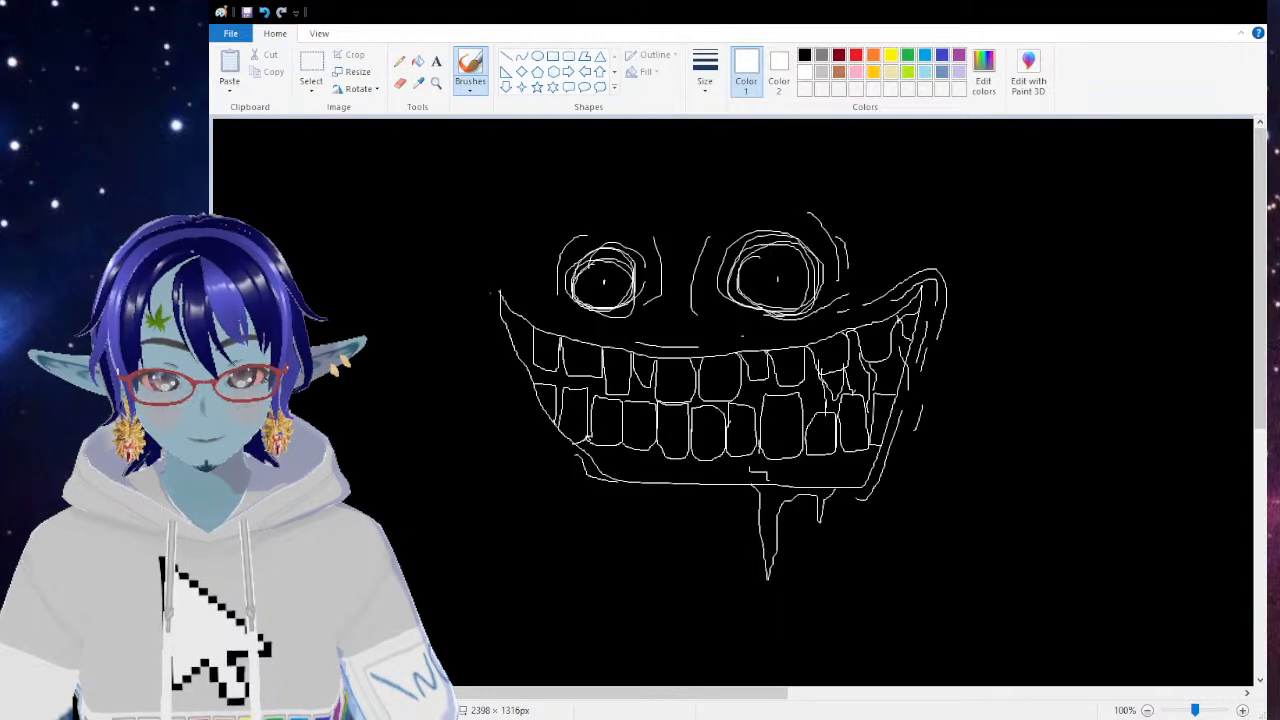
Step: Add contour strokes around the mouth's left corner and cheek, below the lower lip, and under both eyes
mouse_move(558, 249)
left_mouse_down()
mouse_move(496, 300)
mouse_move(522, 268)
left_mouse_up()
left_click_drag(489, 323, 539, 435)
left_click_drag(493, 359, 519, 405)
left_click_drag(603, 497, 732, 505)
left_click_drag(650, 523, 714, 522)
left_click_drag(567, 313, 593, 321)
left_click_drag(731, 309, 808, 325)
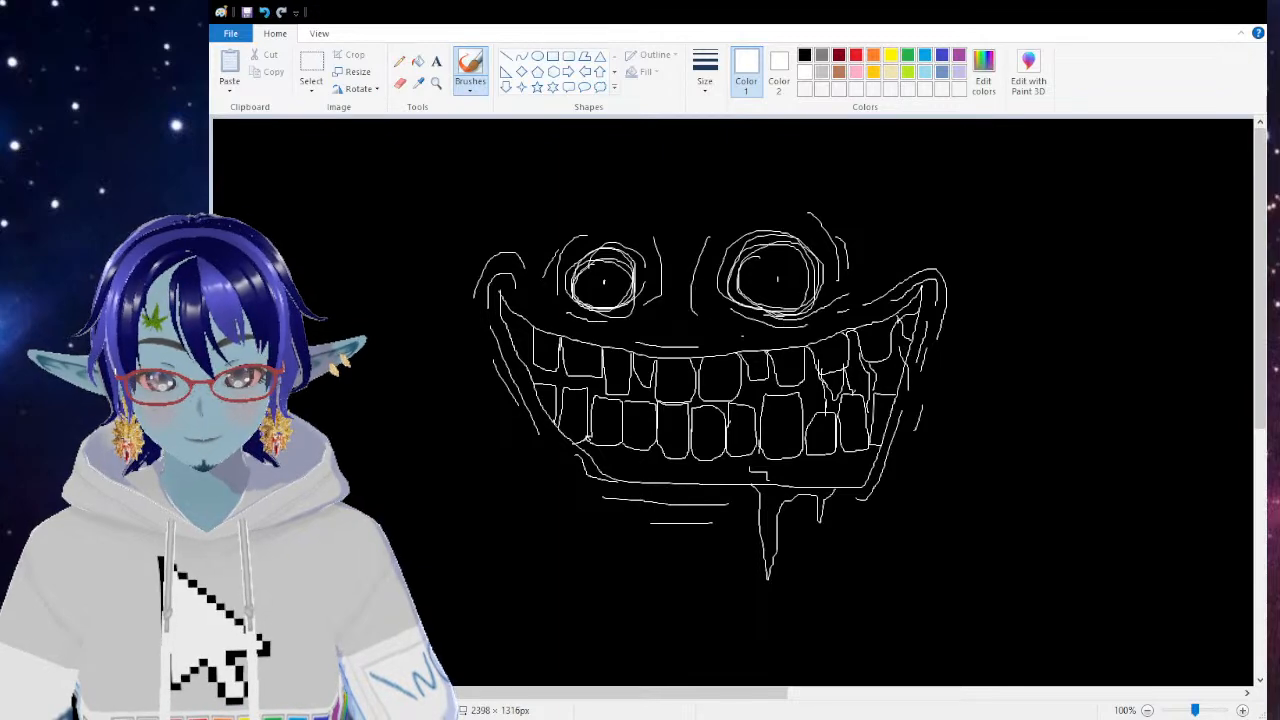
Step: Draw long pointed drips hanging from both sides of the mouth and along its lower edge
mouse_move(598, 466)
left_mouse_down()
mouse_move(603, 576)
mouse_move(617, 495)
left_mouse_up()
mouse_move(520, 350)
left_mouse_down()
mouse_move(532, 510)
mouse_move(535, 400)
left_mouse_up()
mouse_move(871, 466)
left_mouse_down()
mouse_move(877, 498)
mouse_move(905, 395)
left_mouse_up()
mouse_move(912, 322)
left_mouse_down()
mouse_move(902, 576)
mouse_move(898, 456)
left_mouse_up()
mouse_move(798, 446)
left_mouse_down()
mouse_move(807, 534)
mouse_move(821, 452)
left_mouse_up()
mouse_move(670, 488)
left_mouse_down()
mouse_move(697, 504)
mouse_move(704, 572)
mouse_move(720, 470)
left_mouse_up()
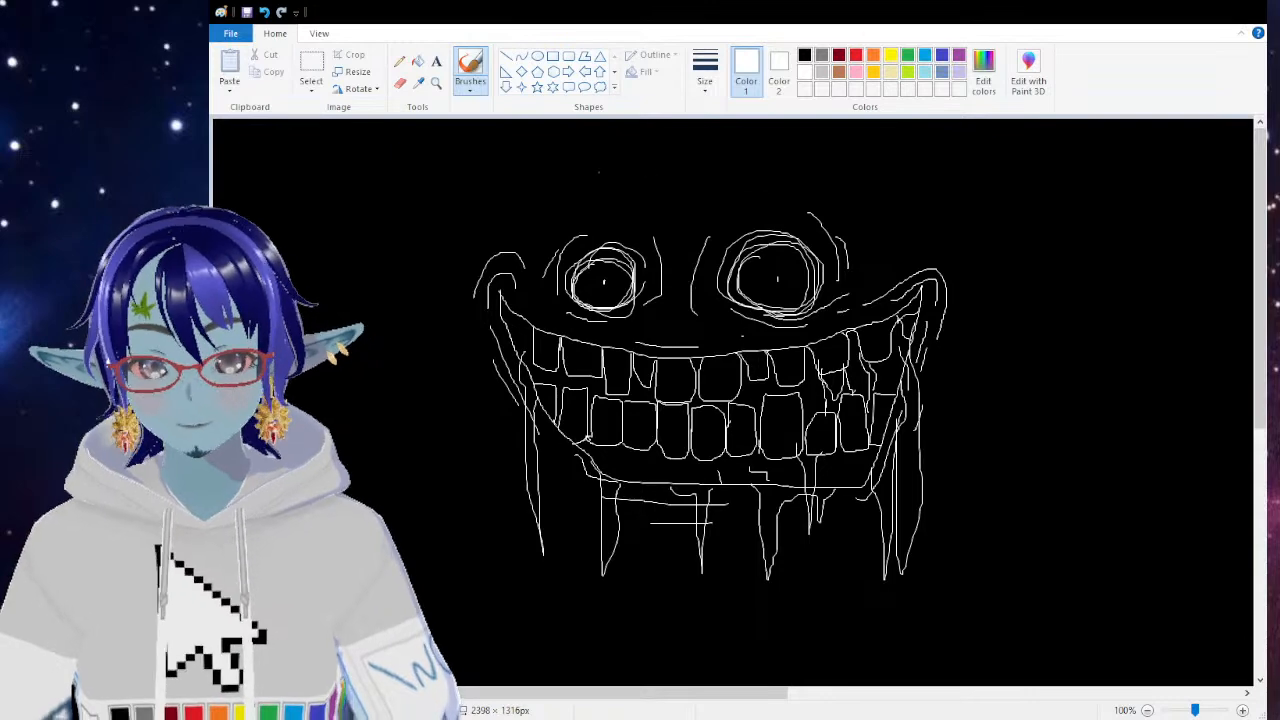
Step: Draw an arched eyebrow above each eye
mouse_move(542, 204)
left_mouse_down()
mouse_move(611, 161)
mouse_move(652, 184)
left_mouse_up()
left_click_drag(741, 212, 835, 204)
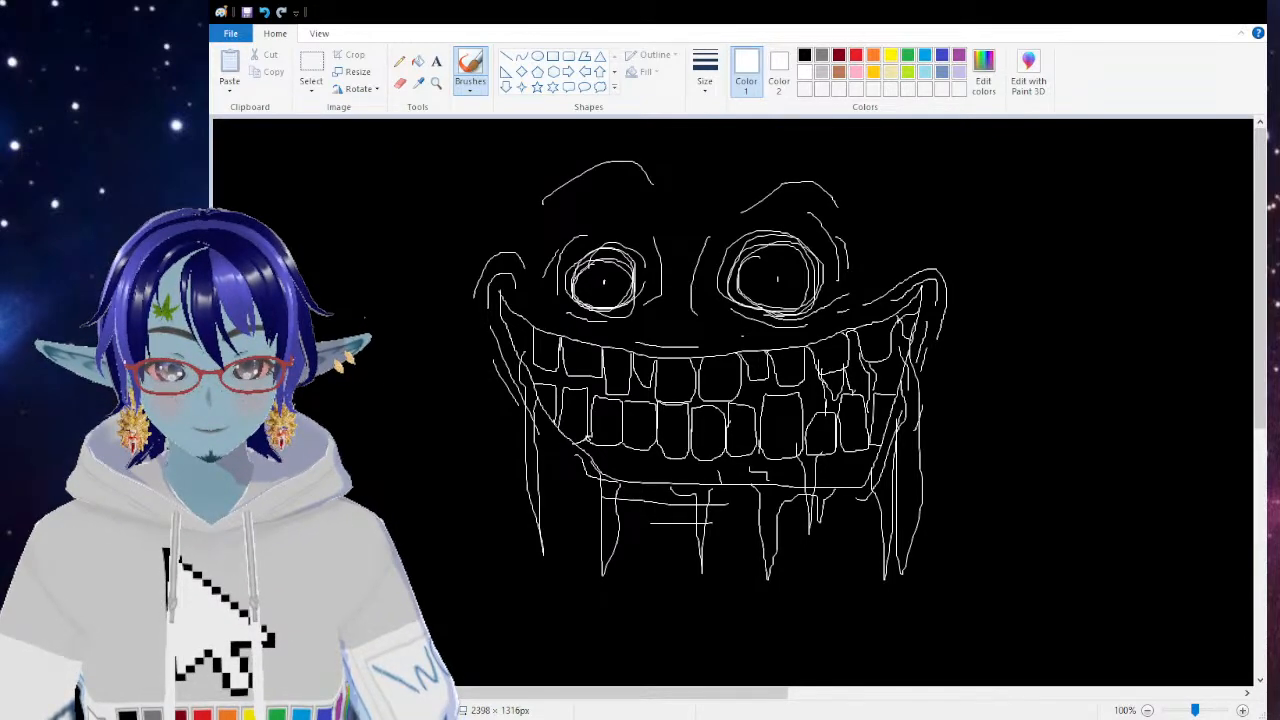
Step: Scribble a large, rough gray zigzag ring around the whole face
left_click(821, 56)
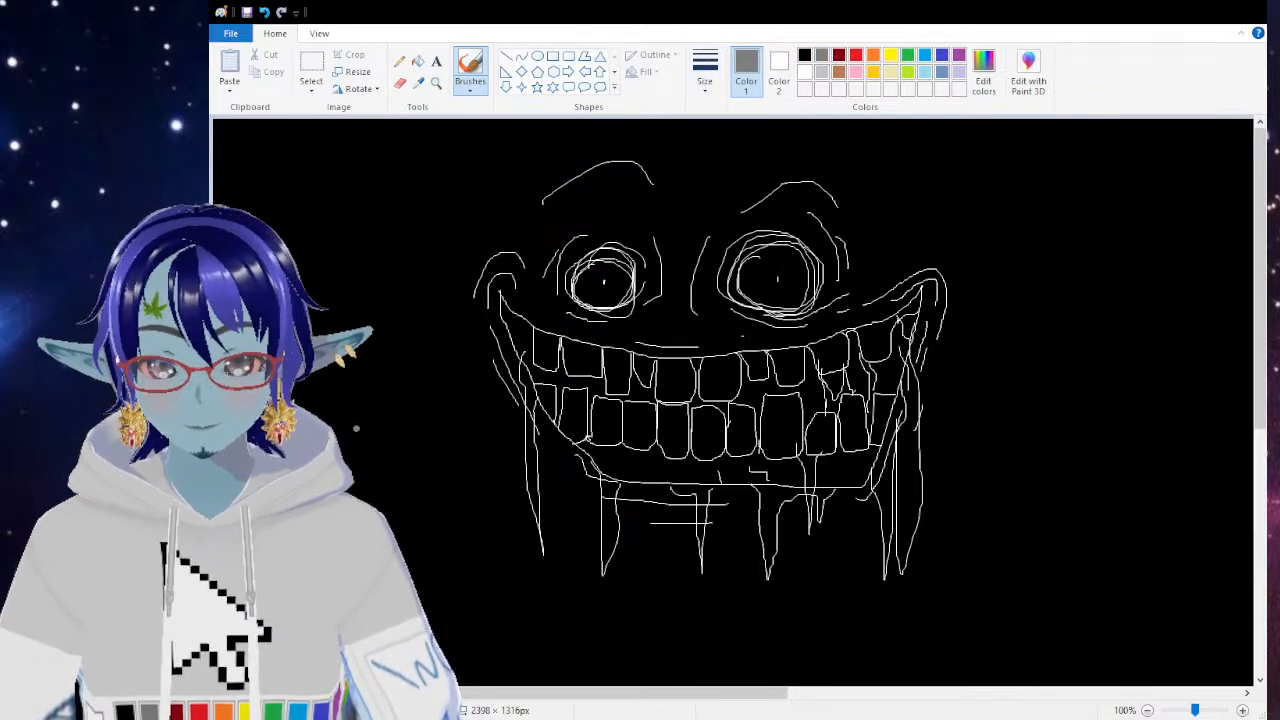
mouse_move(414, 136)
left_mouse_down()
mouse_move(305, 410)
mouse_move(240, 205)
mouse_move(315, 245)
mouse_move(220, 155)
mouse_move(235, 200)
left_mouse_up()
mouse_move(1198, 466)
left_mouse_down()
mouse_move(1103, 682)
mouse_move(1212, 498)
mouse_move(1233, 386)
mouse_move(1140, 350)
mouse_move(1218, 425)
mouse_move(1095, 122)
mouse_move(290, 120)
mouse_move(852, 136)
left_mouse_up()
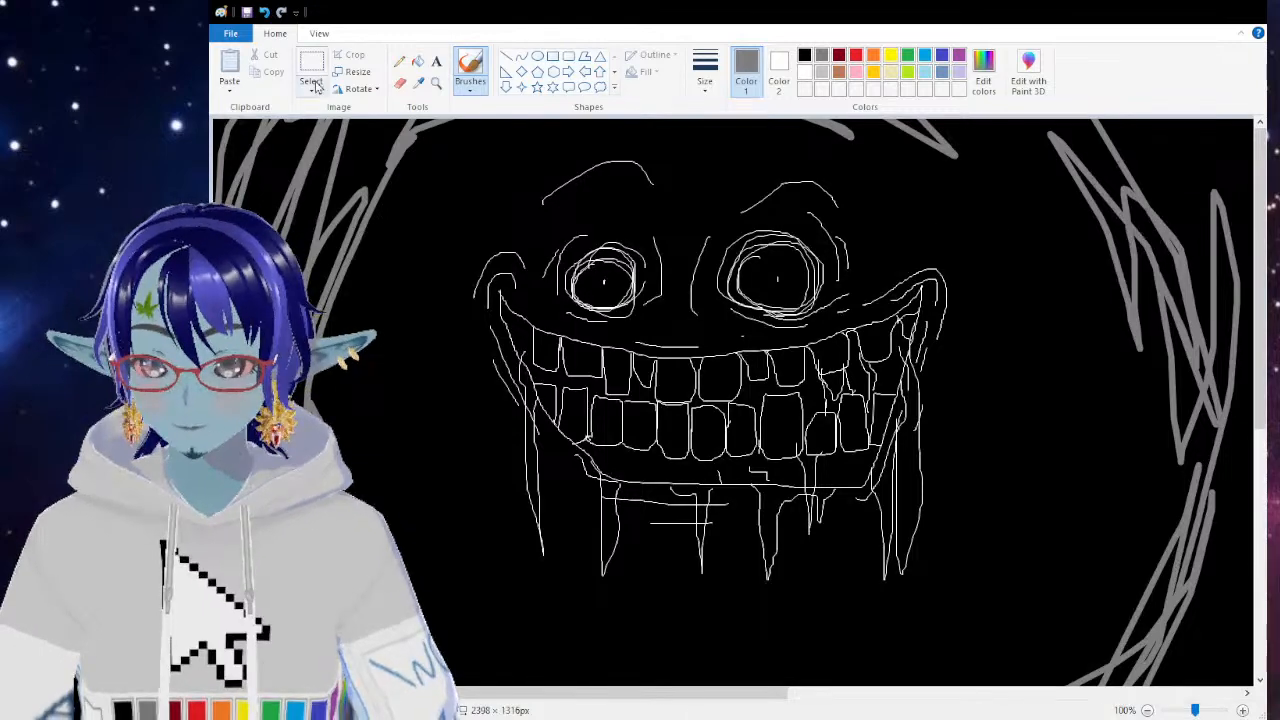
Step: Select the face together with its gray ring and move it down and to the right, away from the canvas corner
left_click(436, 83)
right_click(491, 208)
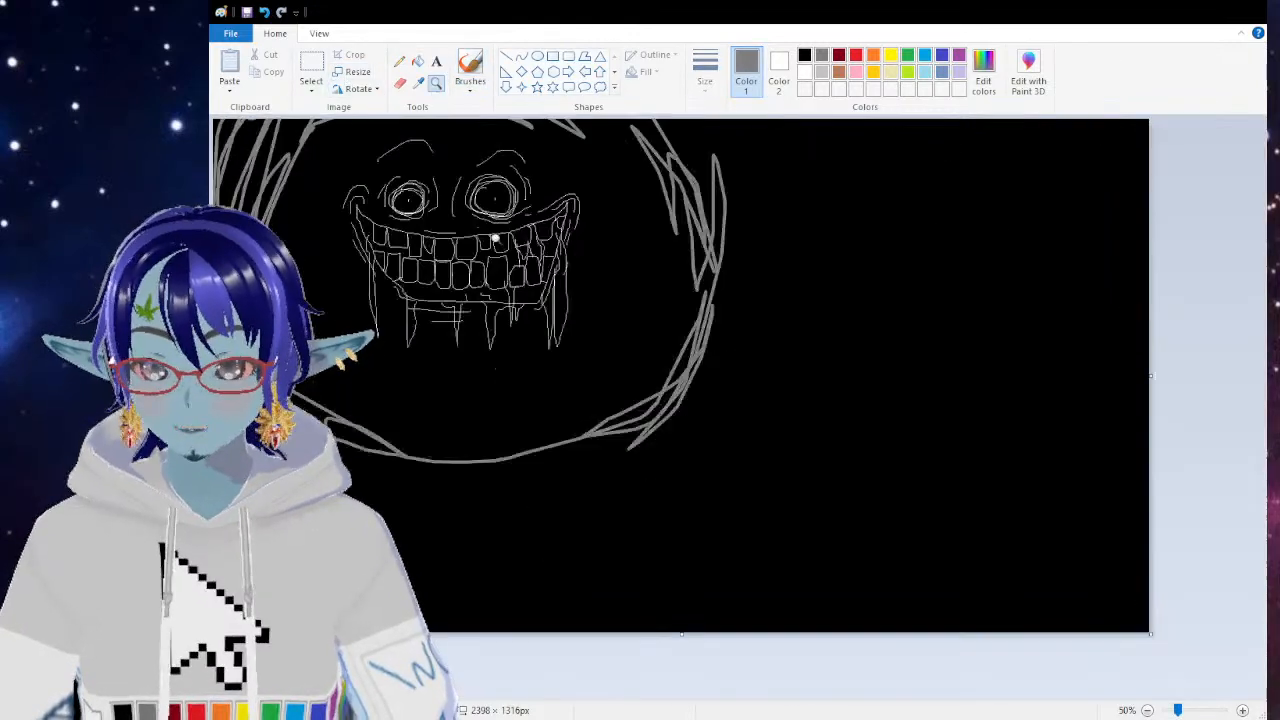
right_click(496, 239)
left_click(311, 63)
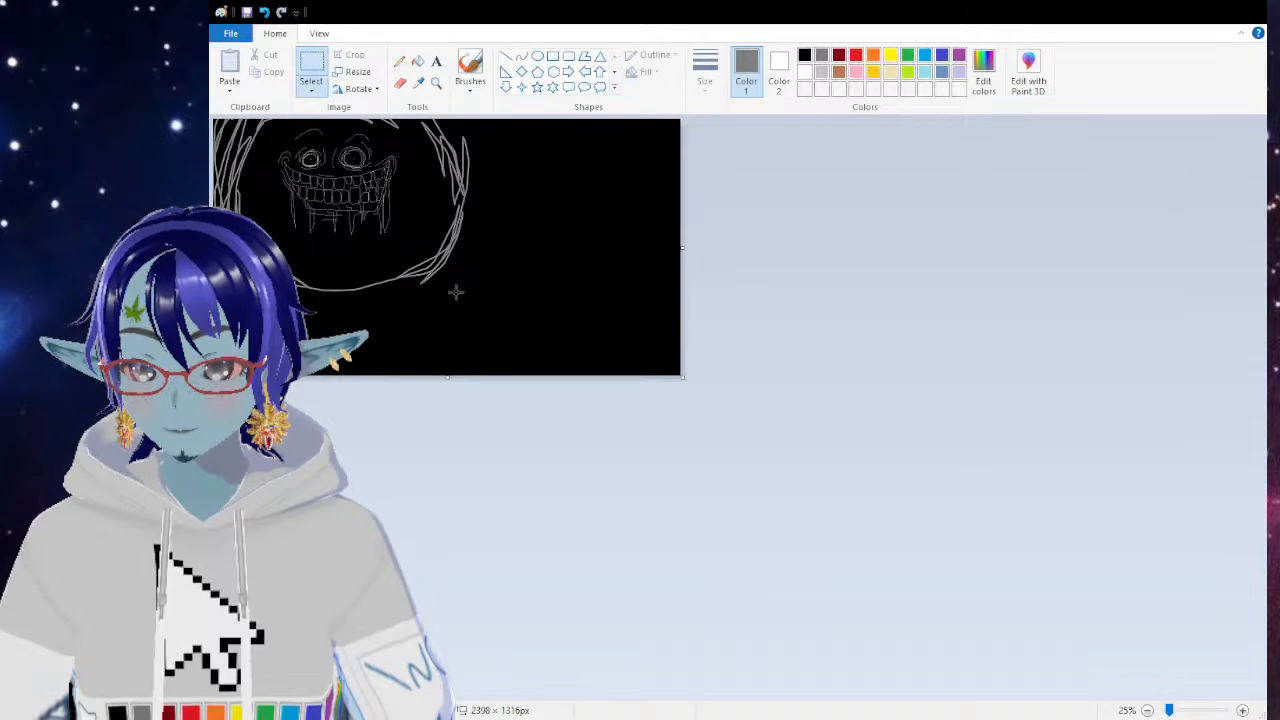
mouse_move(499, 299)
left_mouse_down()
mouse_move(400, 116)
mouse_move(212, 118)
left_mouse_up()
mouse_move(339, 202)
left_mouse_down()
mouse_move(449, 262)
mouse_move(506, 266)
left_mouse_up()
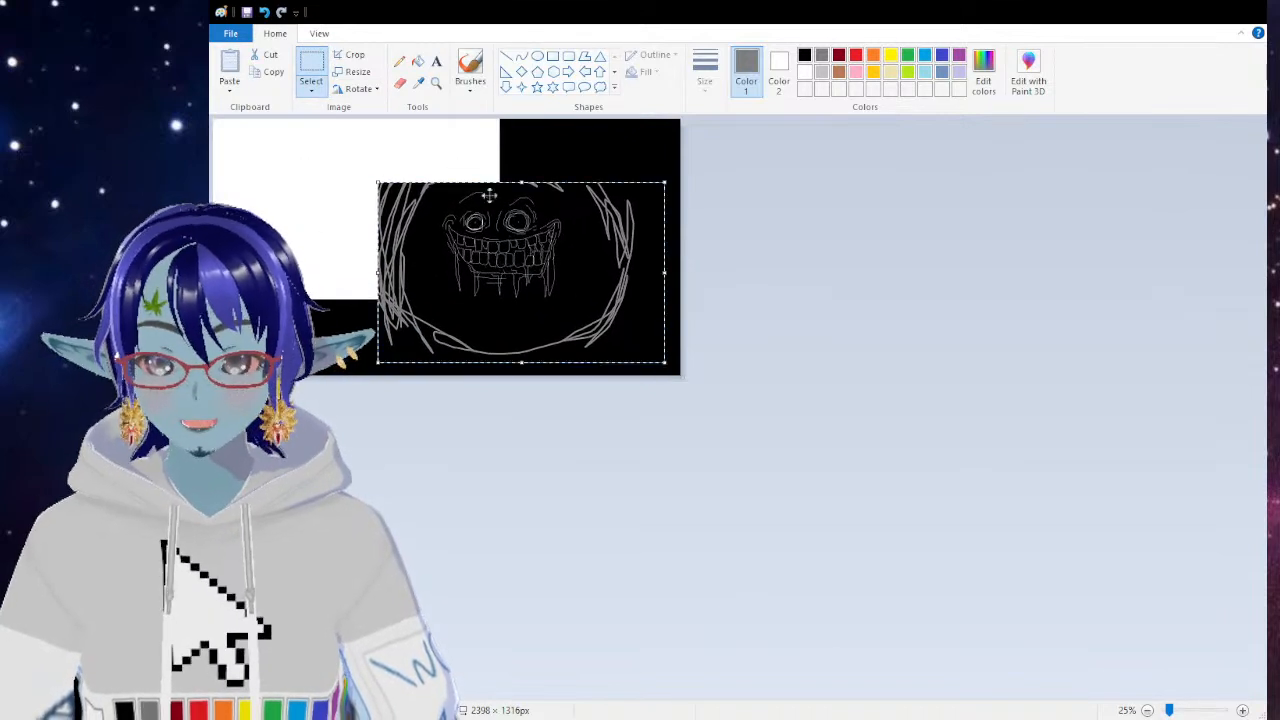
Step: Fill the leftover white area of the canvas with black
left_click(417, 61)
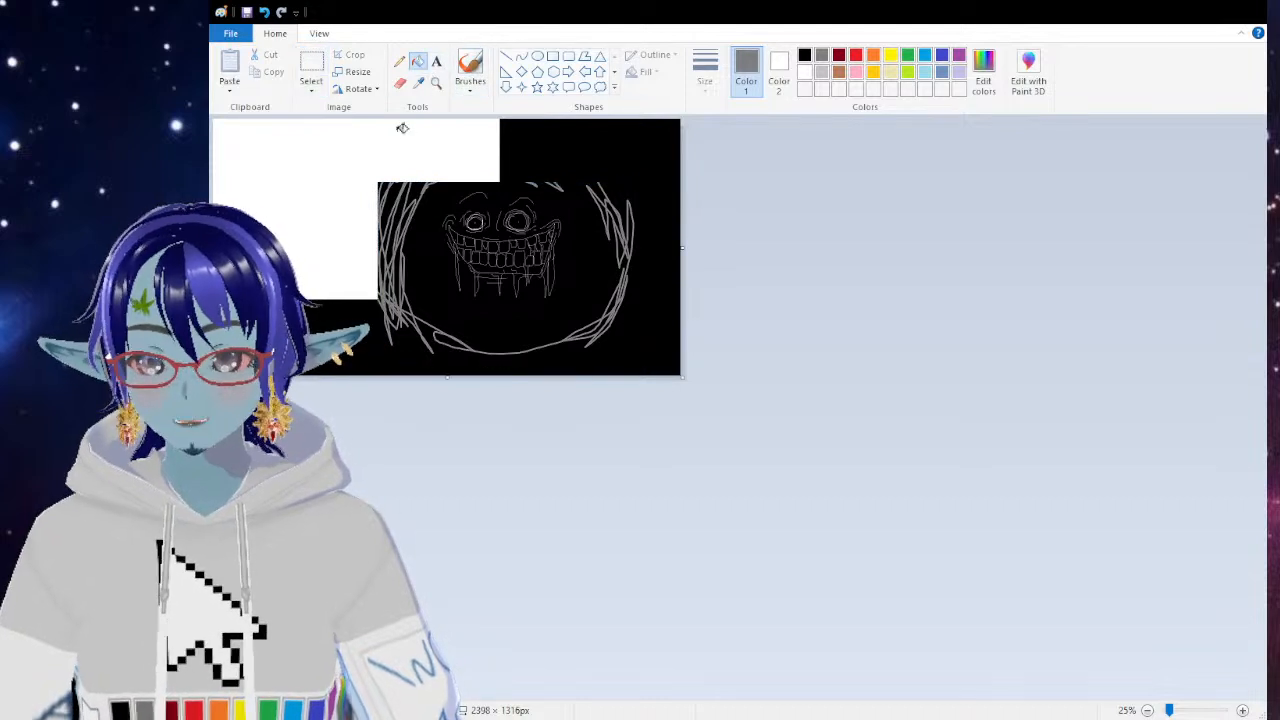
left_click(804, 55)
left_click(278, 185)
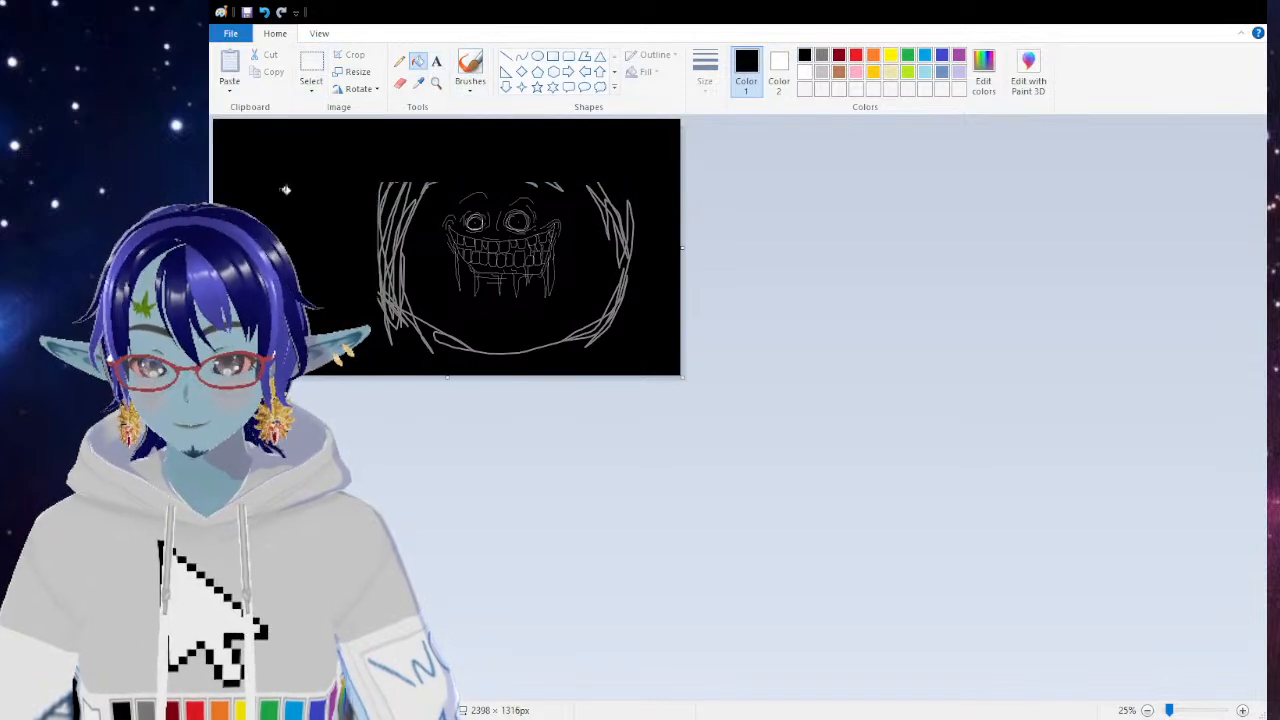
Step: Complete the cut-off ring with rough gray brush scribbles across its open upper part and thicken it all around the face
left_click(311, 68)
left_click(436, 82)
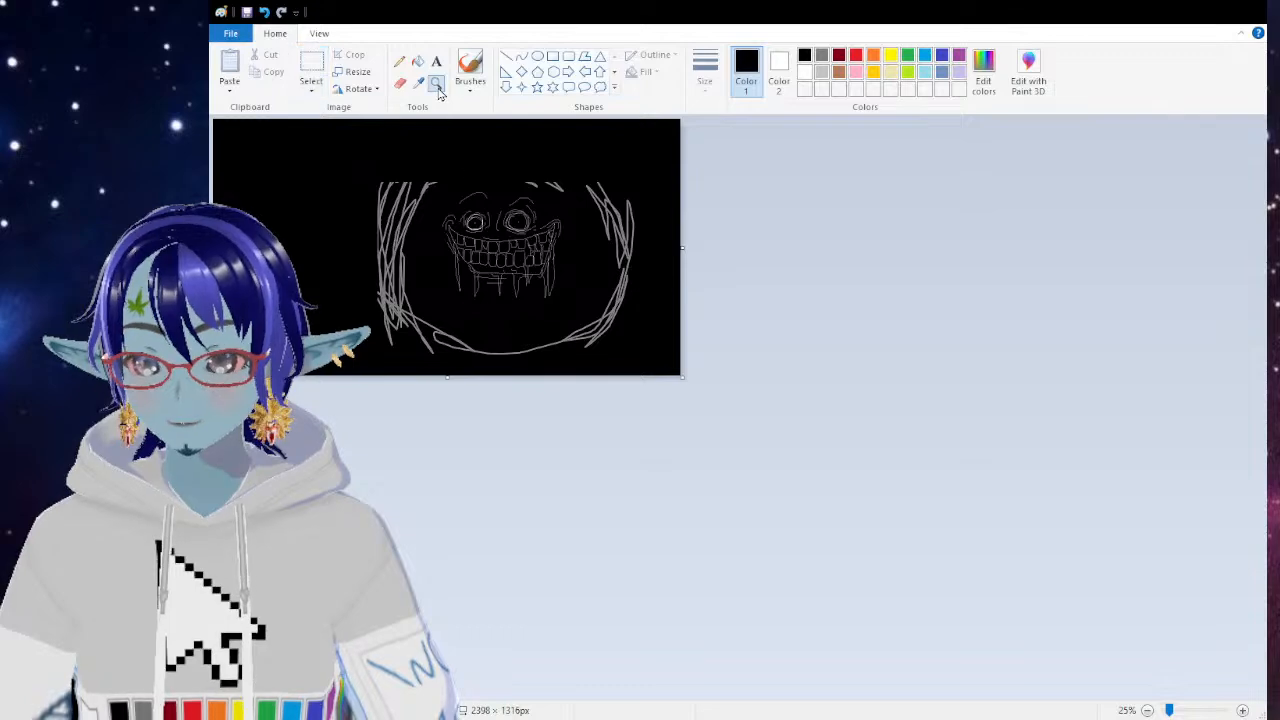
left_click(516, 254)
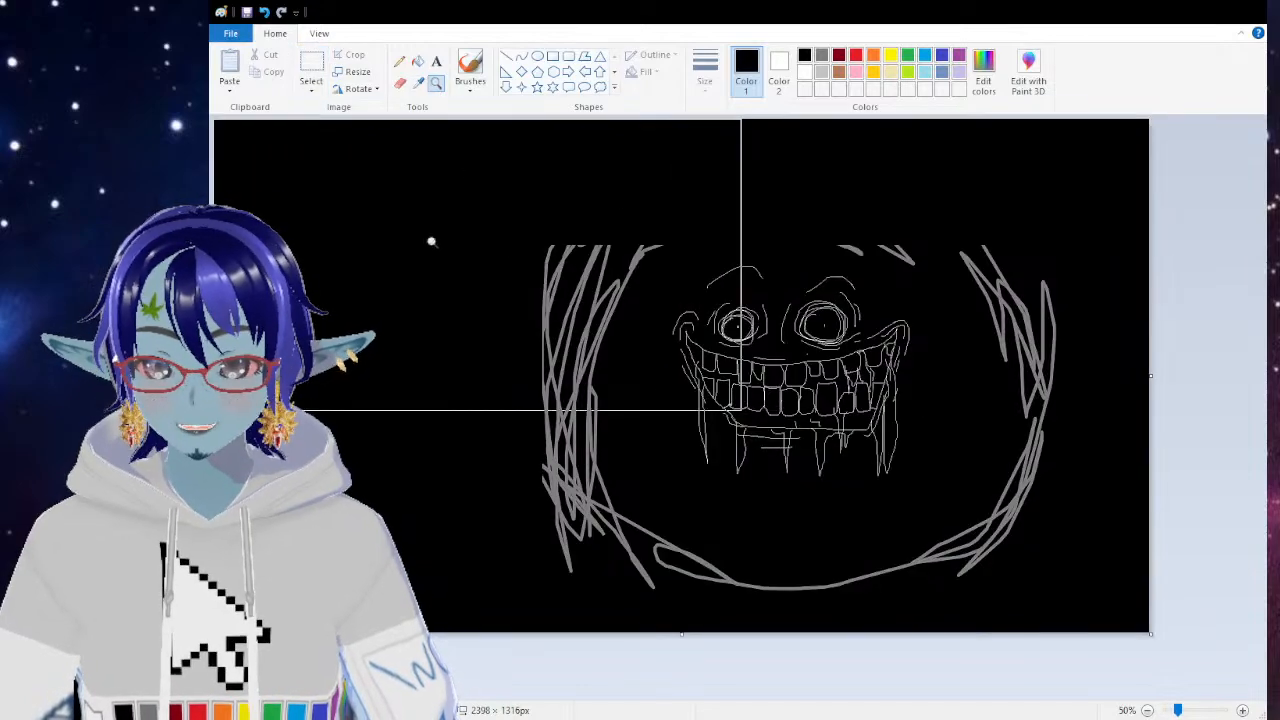
left_click(470, 68)
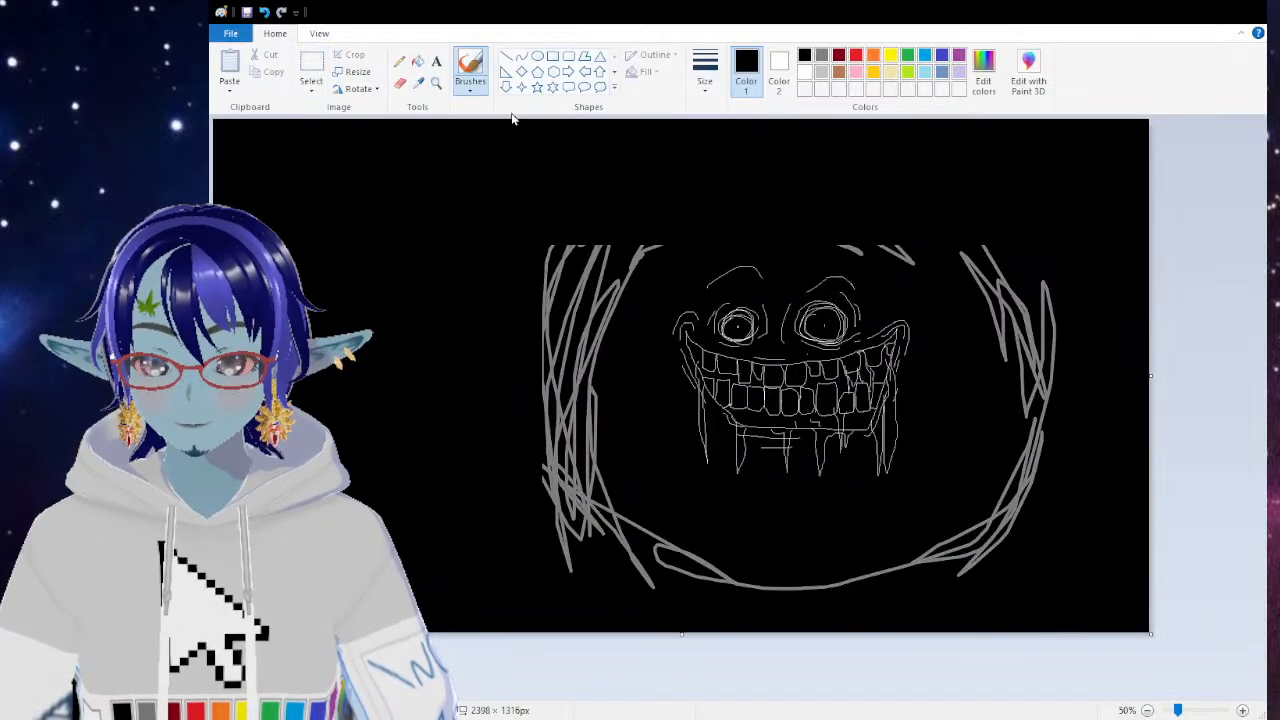
left_click(821, 56)
mouse_move(618, 288)
left_mouse_down()
mouse_move(550, 285)
mouse_move(694, 182)
mouse_move(568, 289)
mouse_move(738, 172)
mouse_move(706, 206)
mouse_move(672, 196)
mouse_move(908, 222)
mouse_move(728, 162)
mouse_move(940, 264)
mouse_move(850, 230)
mouse_move(858, 246)
mouse_move(845, 258)
mouse_move(960, 240)
mouse_move(986, 300)
mouse_move(1048, 320)
mouse_move(1038, 312)
mouse_move(989, 492)
mouse_move(734, 582)
mouse_move(815, 608)
mouse_move(650, 546)
mouse_move(909, 546)
mouse_move(565, 500)
mouse_move(810, 605)
mouse_move(615, 495)
mouse_move(560, 565)
left_mouse_up()
mouse_move(881, 529)
left_mouse_down()
mouse_move(925, 461)
mouse_move(993, 398)
left_mouse_up()
mouse_move(962, 320)
left_mouse_down()
mouse_move(975, 520)
mouse_move(1020, 440)
left_mouse_up()
mouse_move(912, 236)
left_mouse_down()
mouse_move(594, 207)
mouse_move(622, 230)
mouse_move(555, 438)
mouse_move(584, 260)
left_mouse_up()
left_click_drag(590, 310, 600, 498)
mouse_move(726, 592)
left_mouse_down()
mouse_move(963, 595)
mouse_move(906, 606)
mouse_move(1008, 354)
left_mouse_up()
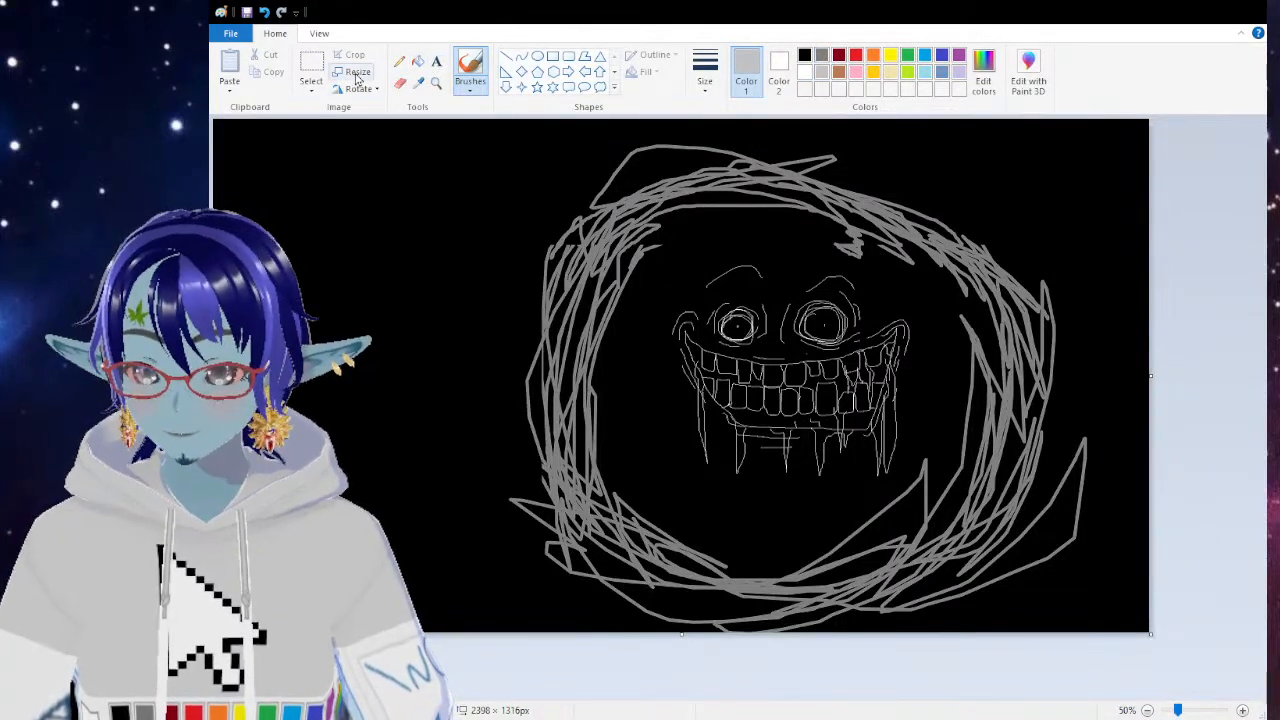
left_click(537, 56)
mouse_move(522, 128)
left_mouse_down()
mouse_move(667, 261)
mouse_move(1062, 544)
mouse_move(1084, 637)
mouse_move(1275, 717)
left_mouse_up()
key("ctrl+z")
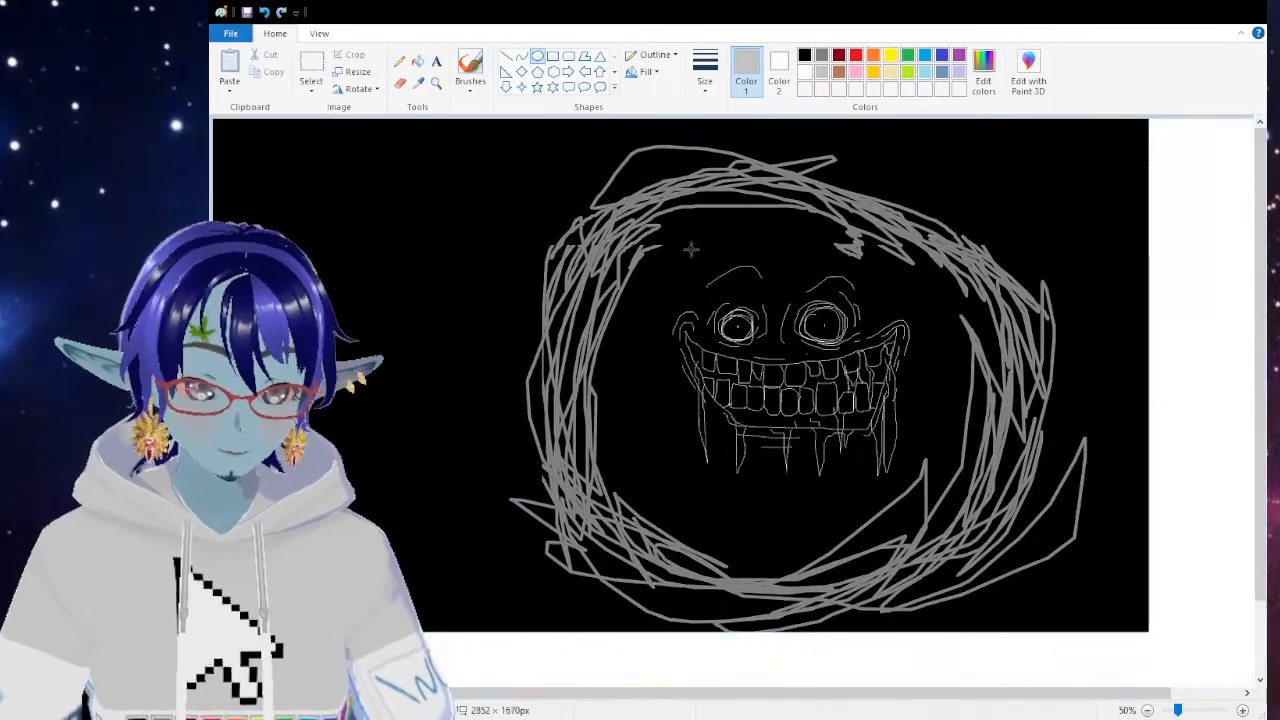
Step: Move the face with its ring slightly down and to the left on the enlarged canvas, and fill the white areas with black
left_click(318, 68)
left_click_drag(465, 134, 999, 581)
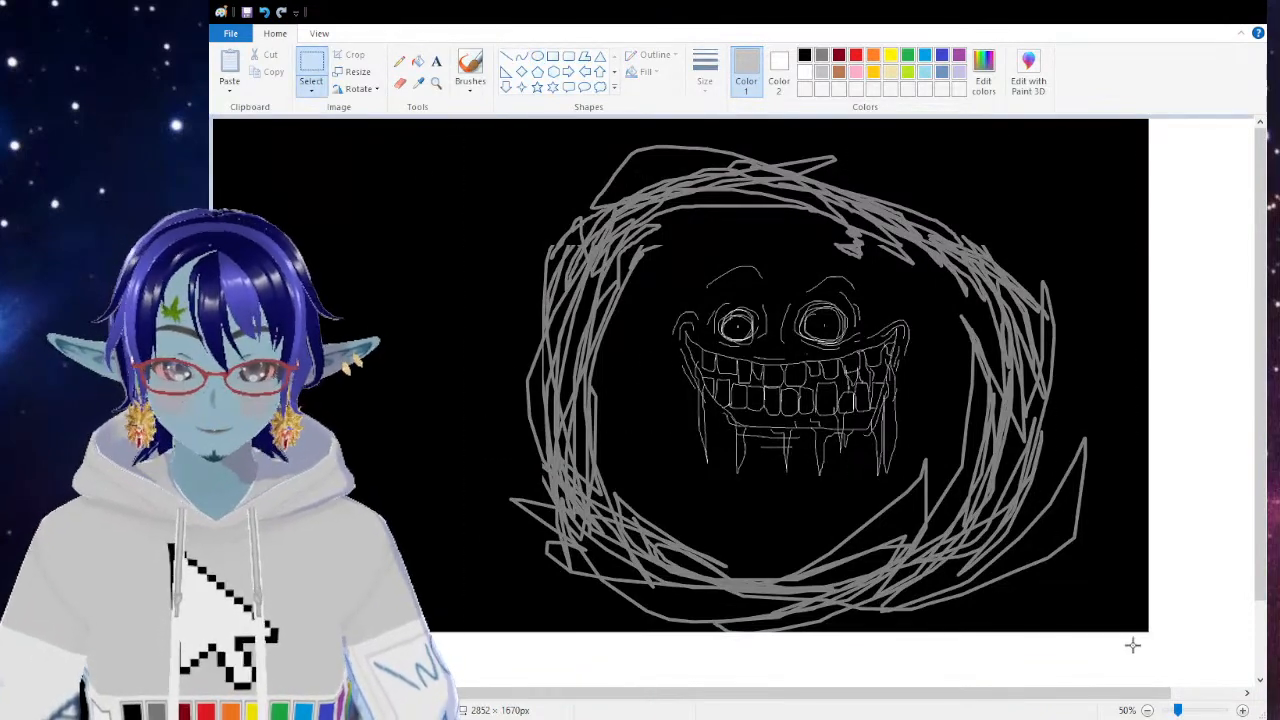
mouse_move(879, 509)
left_mouse_down()
mouse_move(803, 519)
mouse_move(760, 495)
left_mouse_up()
left_click(418, 62)
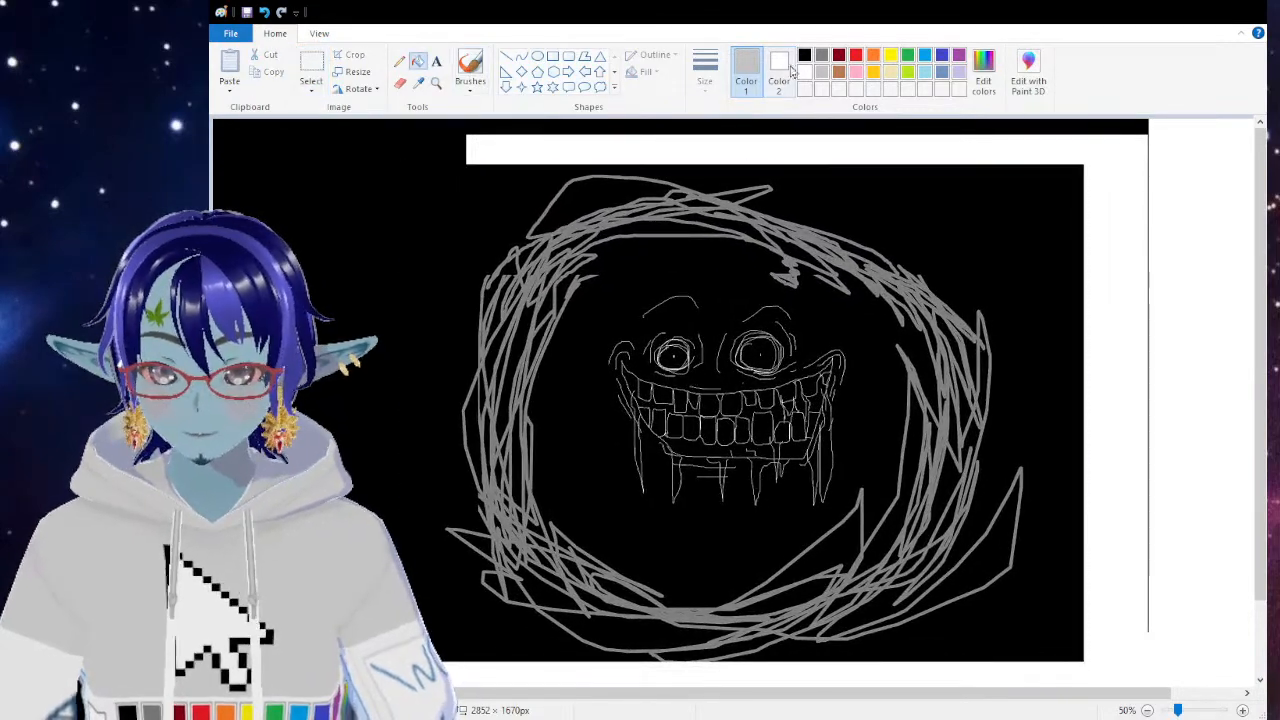
left_click(805, 55)
left_click(795, 148)
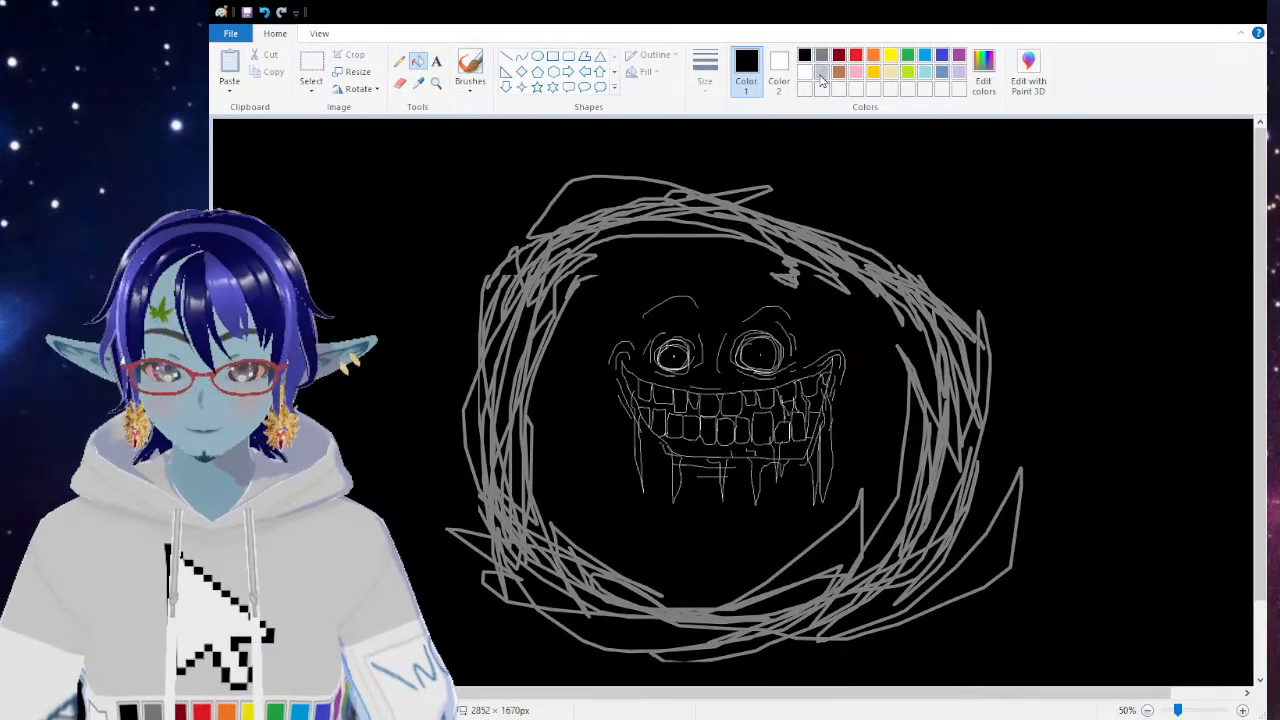
Step: Draw a large gray ellipse outline enclosing the whole scribbled ring
left_click(539, 57)
mouse_move(430, 129)
left_mouse_down()
mouse_move(852, 468)
mouse_move(1001, 659)
mouse_move(1055, 705)
mouse_move(1041, 705)
left_mouse_up()
key("ctrl+z")
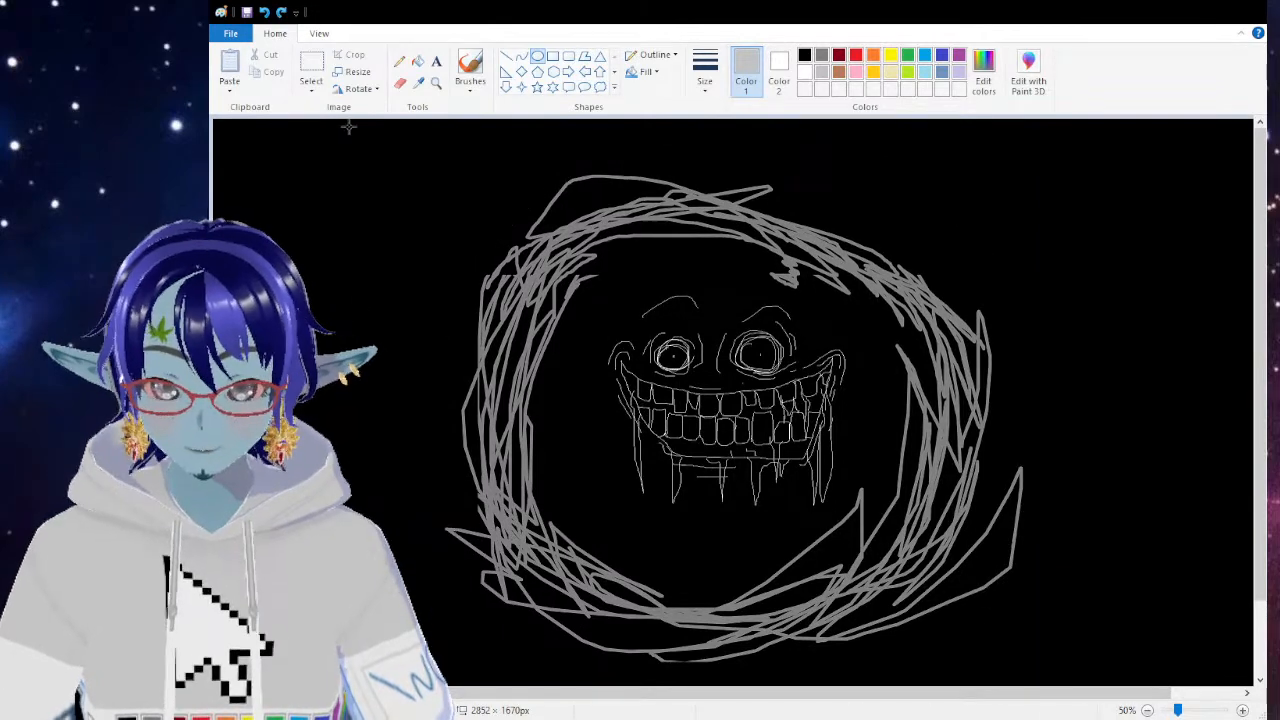
mouse_move(378, 127)
left_mouse_down()
mouse_move(1063, 614)
mouse_move(1076, 705)
left_mouse_up()
mouse_move(1260, 322)
left_mouse_down()
mouse_move(1260, 409)
mouse_move(1260, 351)
left_mouse_up()
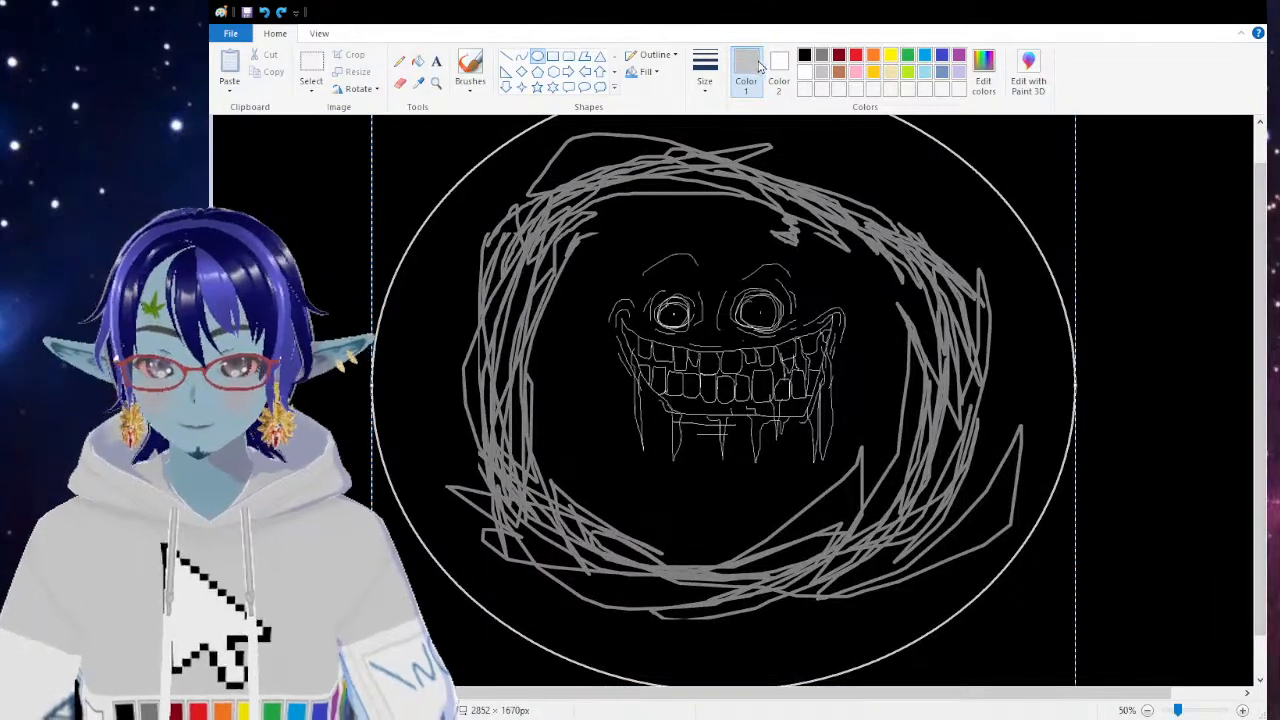
left_click(822, 56)
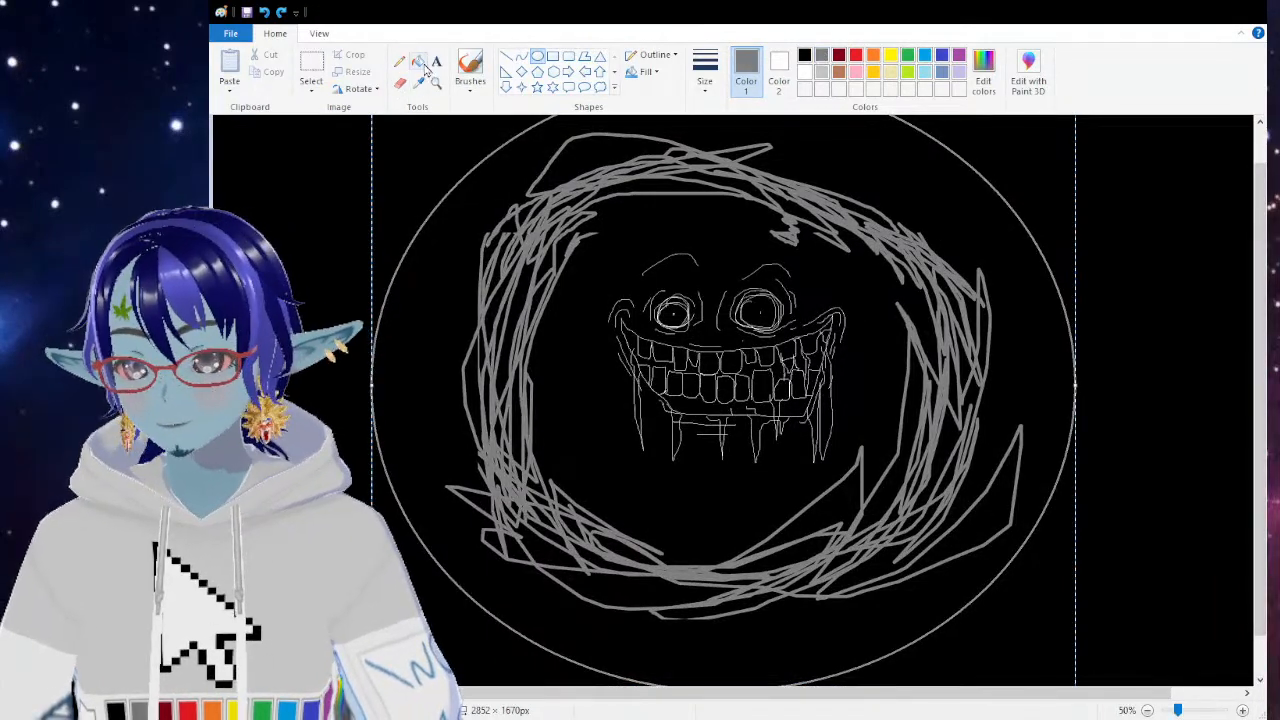
Step: Widen the gray scribbled ring outward with rough zigzag brush strokes toward the ellipse
left_click(470, 68)
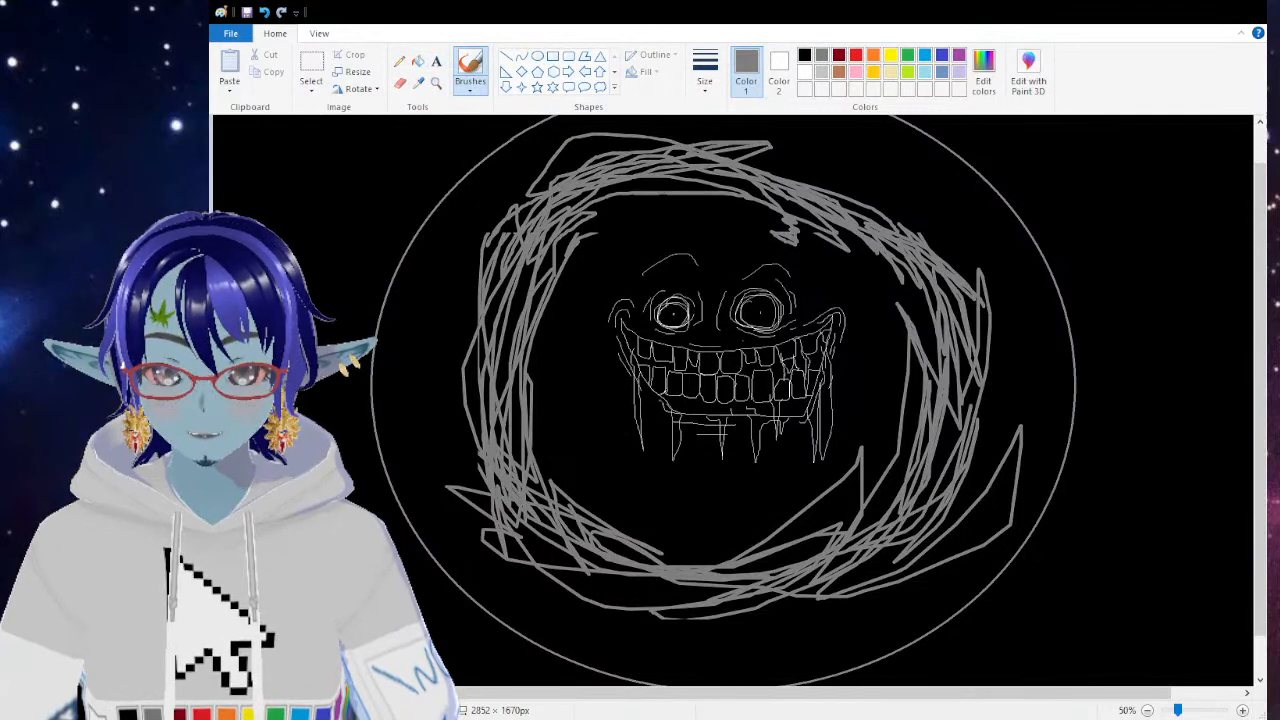
mouse_move(784, 173)
left_mouse_down()
mouse_move(950, 274)
mouse_move(899, 374)
mouse_move(916, 530)
mouse_move(1011, 425)
mouse_move(1025, 272)
mouse_move(825, 150)
mouse_move(900, 212)
mouse_move(680, 145)
left_mouse_up()
mouse_move(476, 366)
left_mouse_down()
mouse_move(489, 203)
mouse_move(418, 426)
left_mouse_up()
mouse_move(455, 290)
left_mouse_down()
mouse_move(437, 395)
mouse_move(575, 625)
mouse_move(455, 530)
mouse_move(745, 612)
left_mouse_up()
mouse_move(510, 580)
left_mouse_down()
mouse_move(840, 640)
mouse_move(560, 605)
mouse_move(700, 650)
mouse_move(880, 590)
mouse_move(1000, 500)
mouse_move(970, 420)
mouse_move(950, 520)
mouse_move(965, 225)
left_mouse_up()
mouse_move(990, 270)
left_mouse_down()
mouse_move(860, 150)
mouse_move(710, 140)
mouse_move(455, 232)
mouse_move(420, 350)
left_mouse_up()
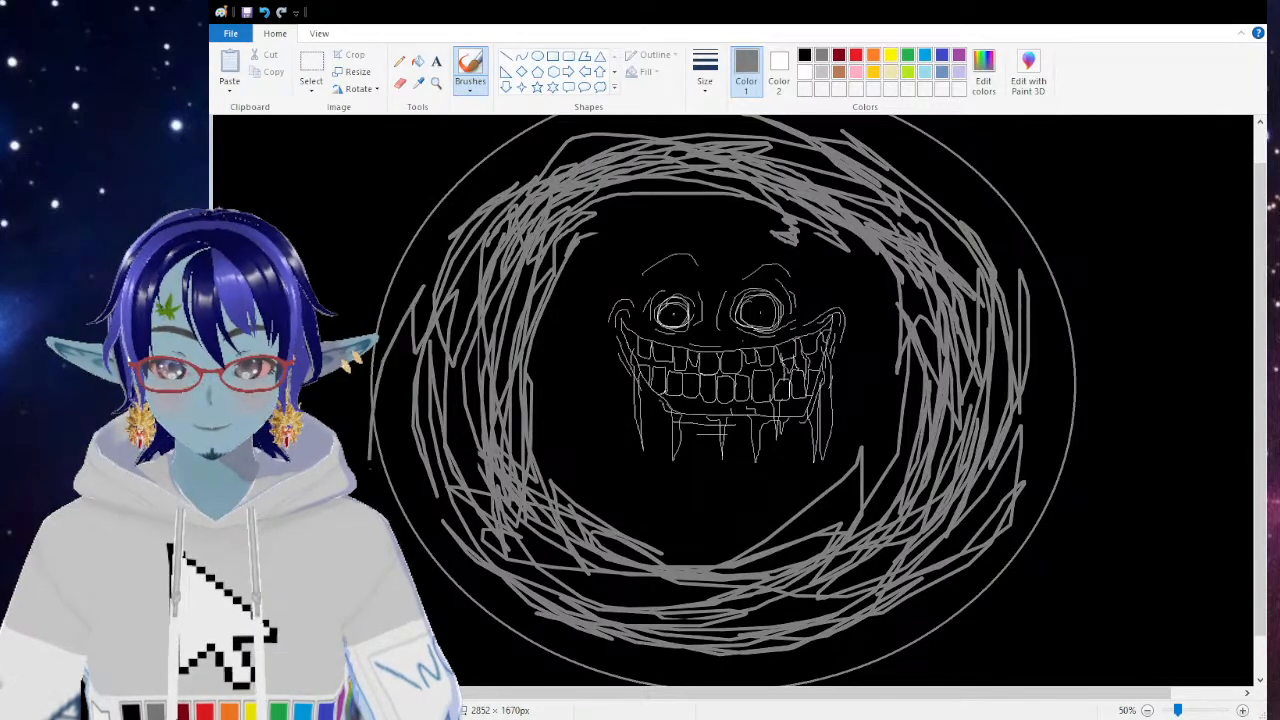
Step: Undo the last scribbles and redraw denser gray zigzags in the band between the ring and the ellipse
key("ctrl+z")
key("ctrl+z")
key("ctrl+z")
mouse_move(448, 446)
left_mouse_down()
mouse_move(425, 370)
mouse_move(450, 308)
mouse_move(410, 335)
mouse_move(498, 574)
left_mouse_up()
key("ctrl+z")
mouse_move(450, 488)
left_mouse_down()
mouse_move(707, 650)
mouse_move(850, 585)
mouse_move(948, 515)
mouse_move(1010, 365)
mouse_move(930, 262)
mouse_move(840, 205)
mouse_move(950, 180)
mouse_move(760, 152)
mouse_move(880, 222)
mouse_move(862, 178)
mouse_move(730, 118)
left_mouse_up()
mouse_move(640, 122)
left_mouse_down()
mouse_move(550, 168)
mouse_move(455, 272)
mouse_move(400, 430)
left_mouse_up()
mouse_move(424, 345)
left_mouse_down()
mouse_move(426, 446)
mouse_move(470, 540)
mouse_move(555, 612)
mouse_move(860, 620)
mouse_move(956, 548)
mouse_move(930, 390)
mouse_move(1014, 408)
mouse_move(1018, 302)
mouse_move(979, 211)
mouse_move(840, 107)
left_mouse_up()
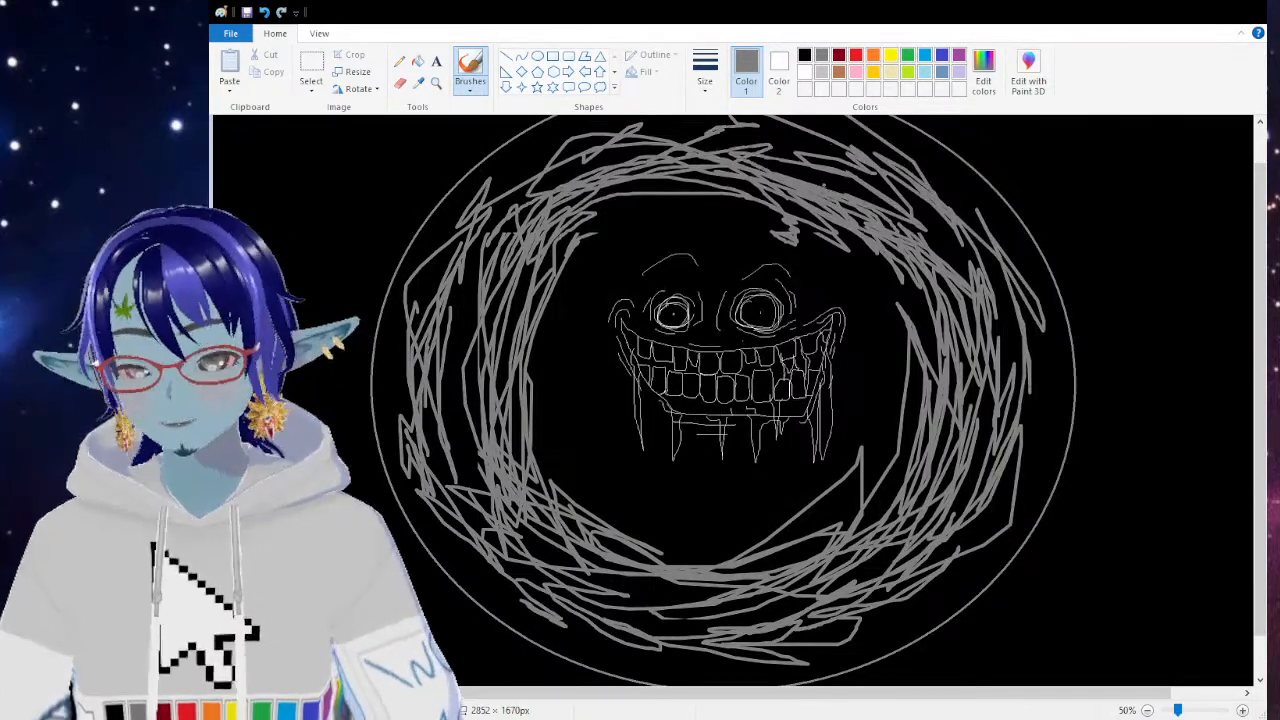
Step: Crop the picture closely around the gray ellipse and save it
scroll(1080, 271, "up", 1)
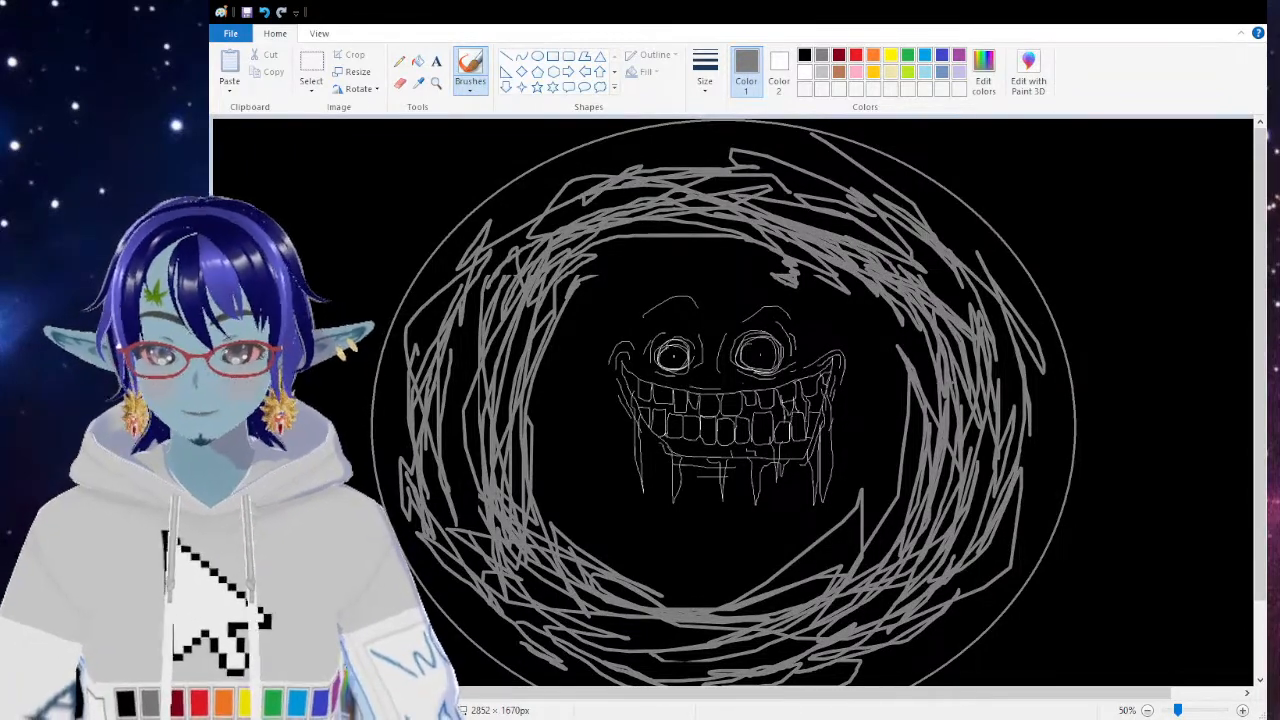
left_click(437, 84)
right_click(469, 254)
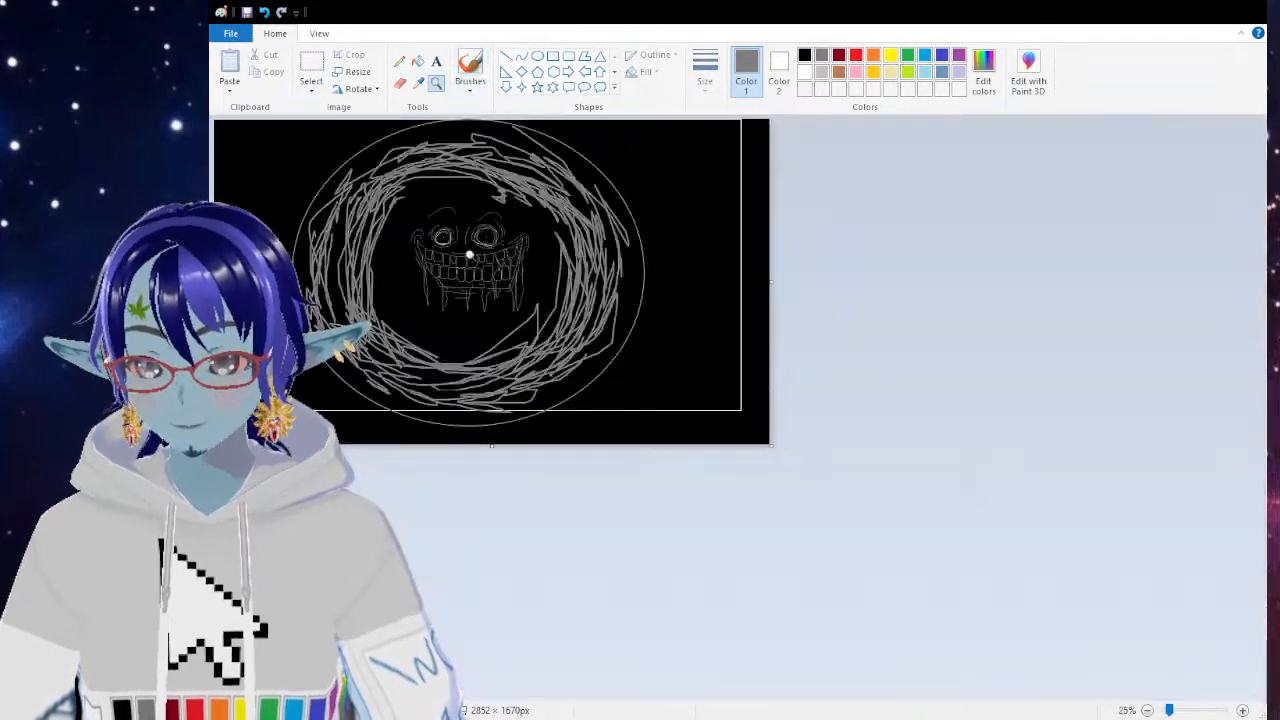
left_click(311, 66)
left_click_drag(291, 437, 652, 119)
left_click(353, 60)
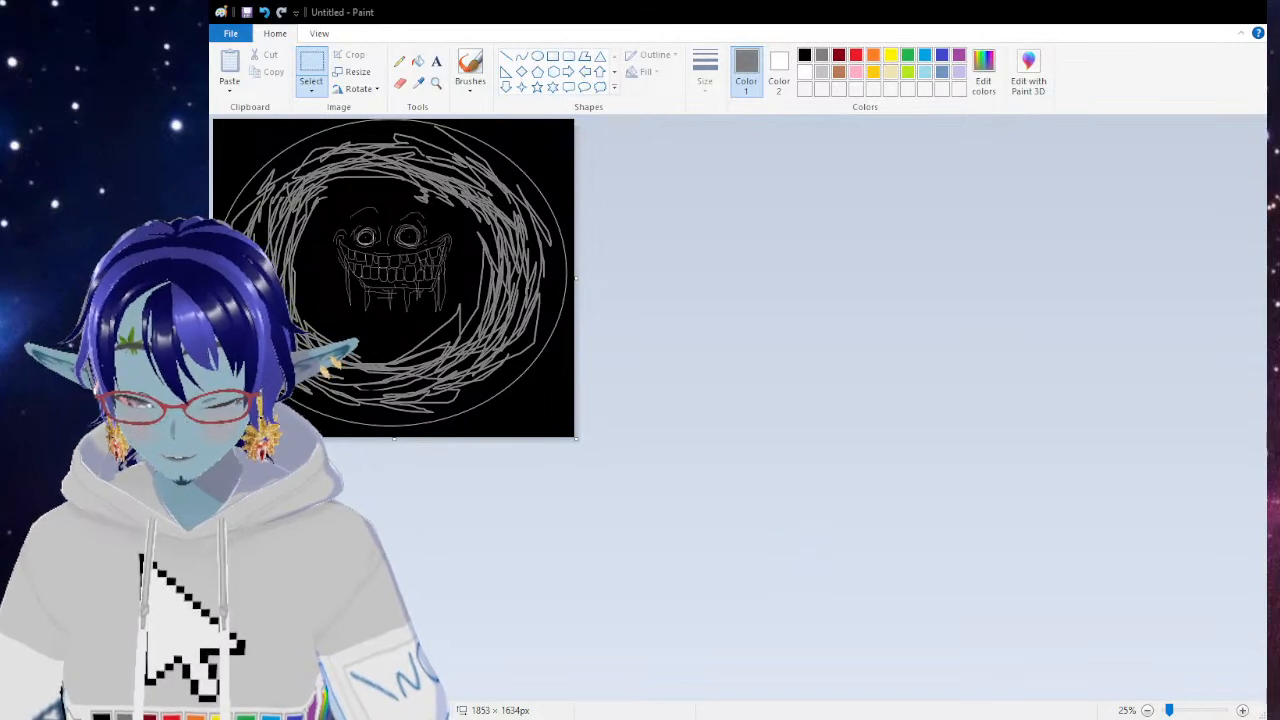
left_click(786, 523)
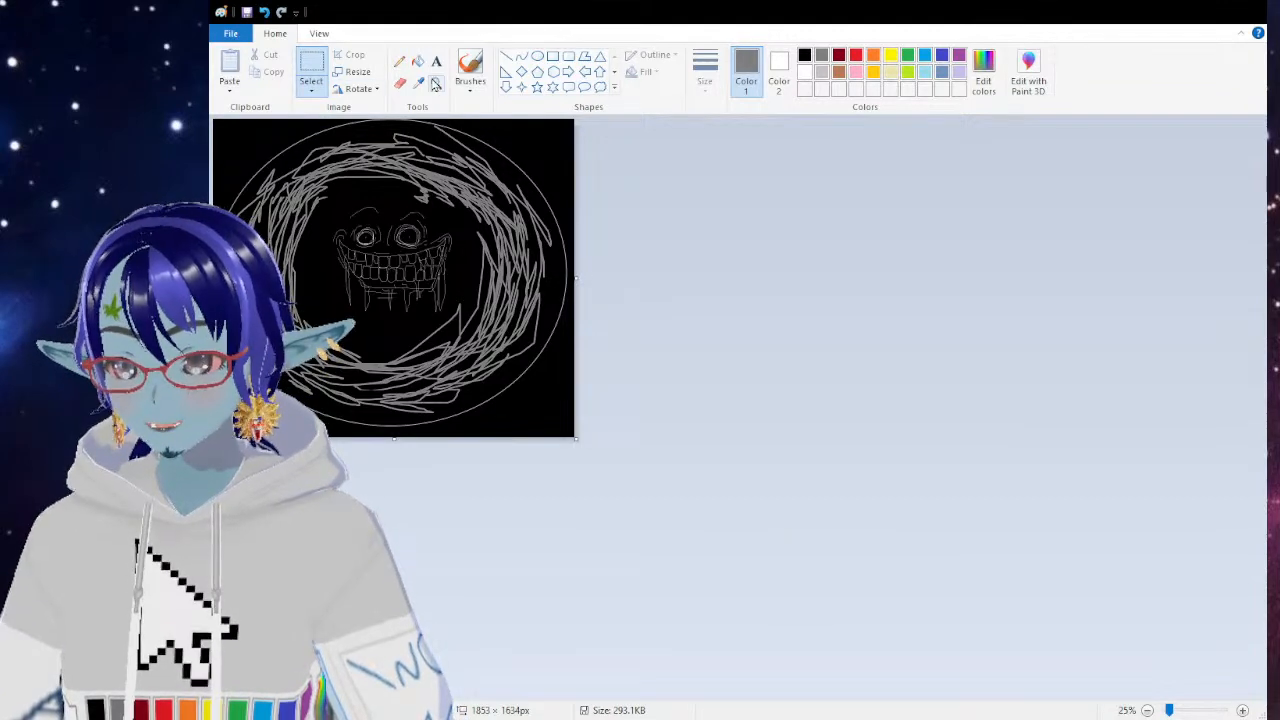
Step: Start a new blank picture and handwrite "Something" in thick black brush strokes sloping down to the right, ending in a looped g
left_click(436, 85)
left_click(407, 240)
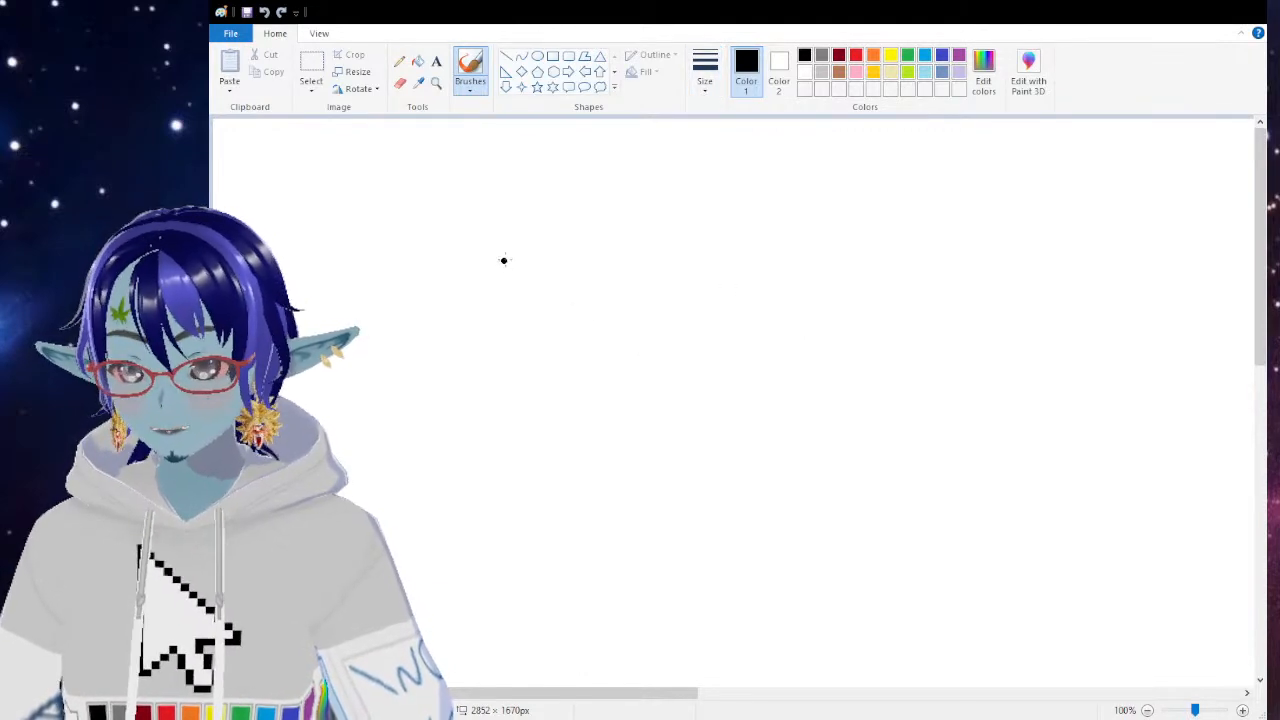
left_click_drag(497, 273, 476, 316)
left_click_drag(557, 316, 560, 292)
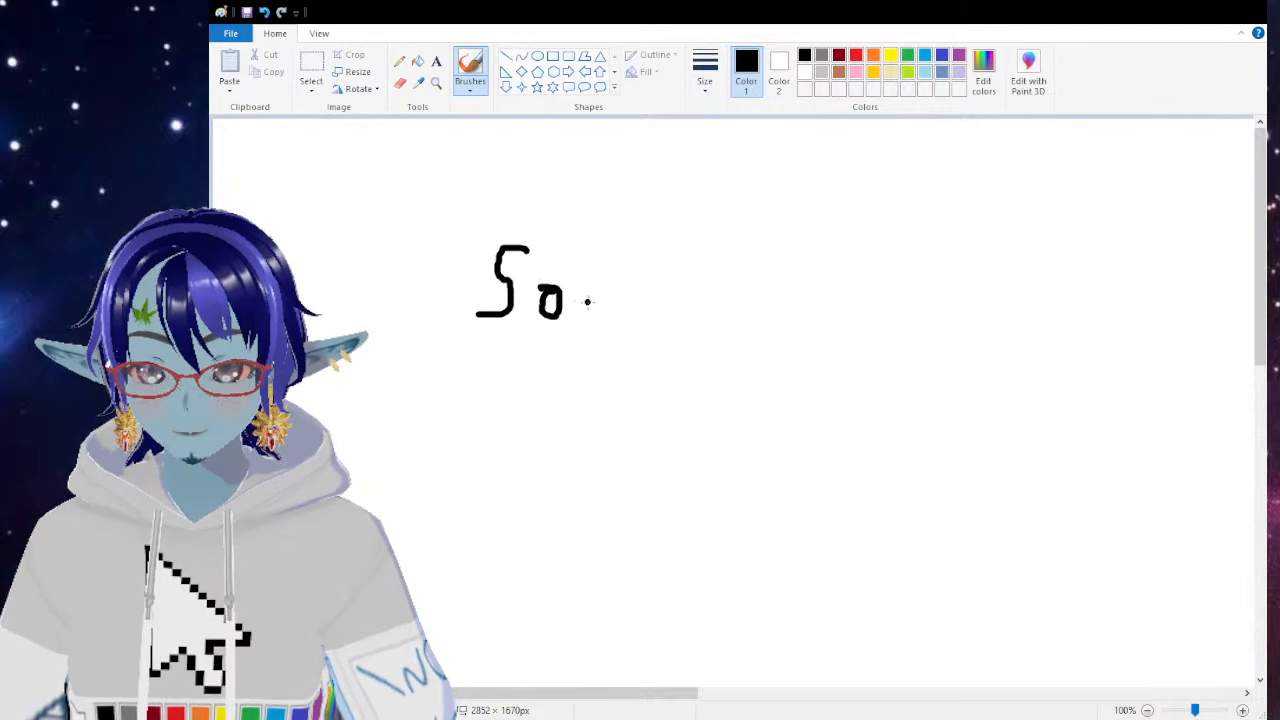
mouse_move(626, 330)
left_mouse_down()
mouse_move(664, 328)
mouse_move(660, 357)
left_mouse_up()
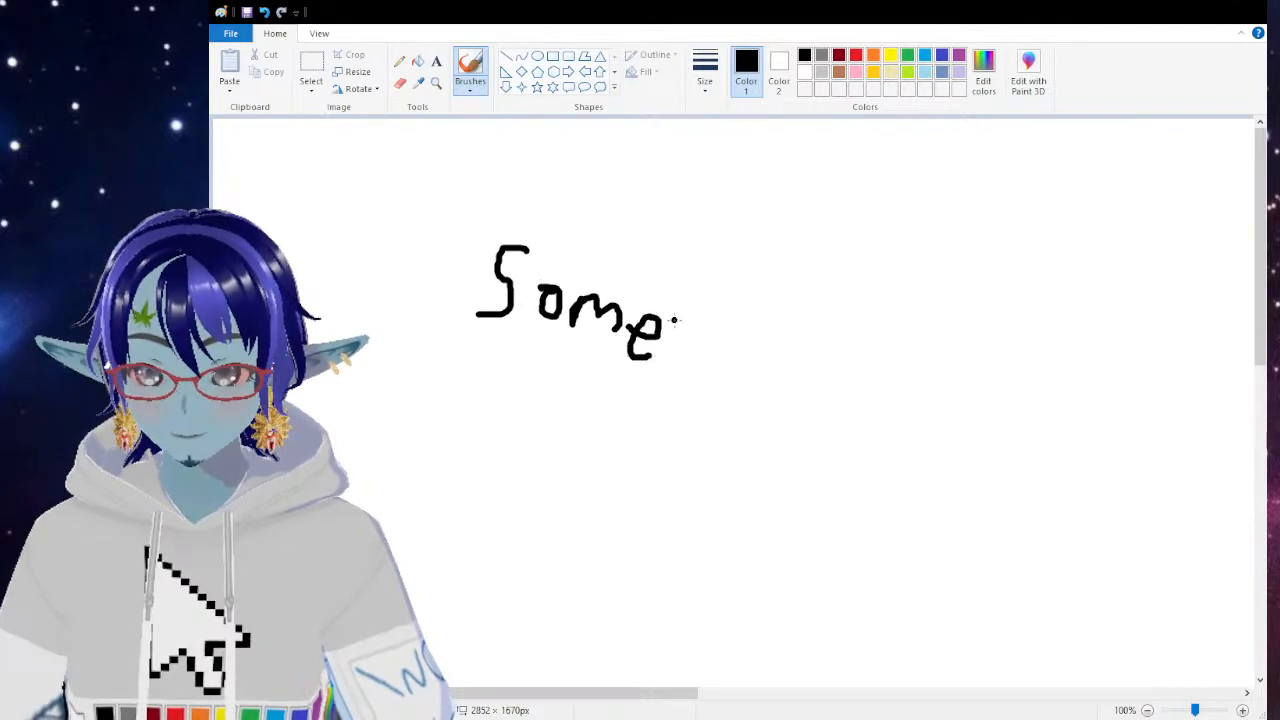
left_click_drag(704, 273, 684, 369)
left_click_drag(670, 326, 734, 338)
mouse_move(752, 280)
left_mouse_down()
mouse_move(742, 377)
mouse_move(785, 372)
left_mouse_up()
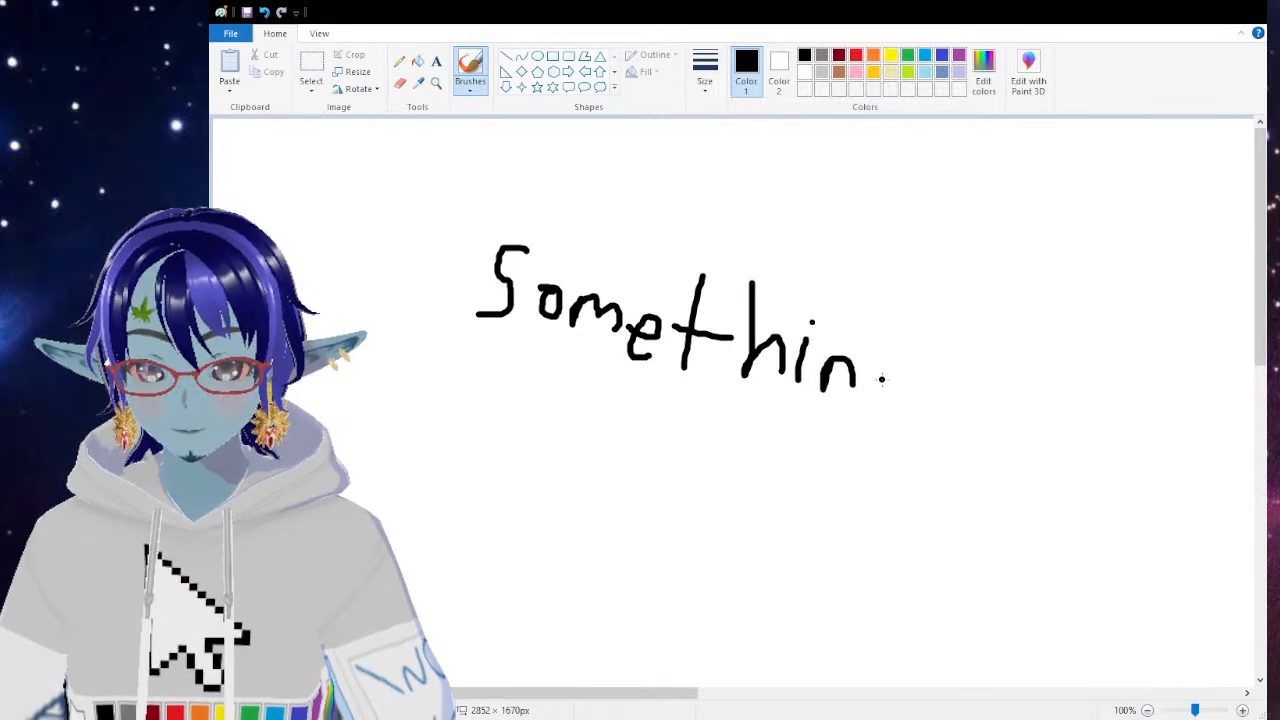
mouse_move(893, 384)
left_mouse_down()
mouse_move(887, 450)
mouse_move(944, 398)
left_mouse_up()
Step: Draw a stepped line under the word and a small head with round eyes, tiny mouth and big ears above it
mouse_move(466, 350)
left_mouse_down()
mouse_move(712, 386)
mouse_move(865, 438)
left_mouse_up()
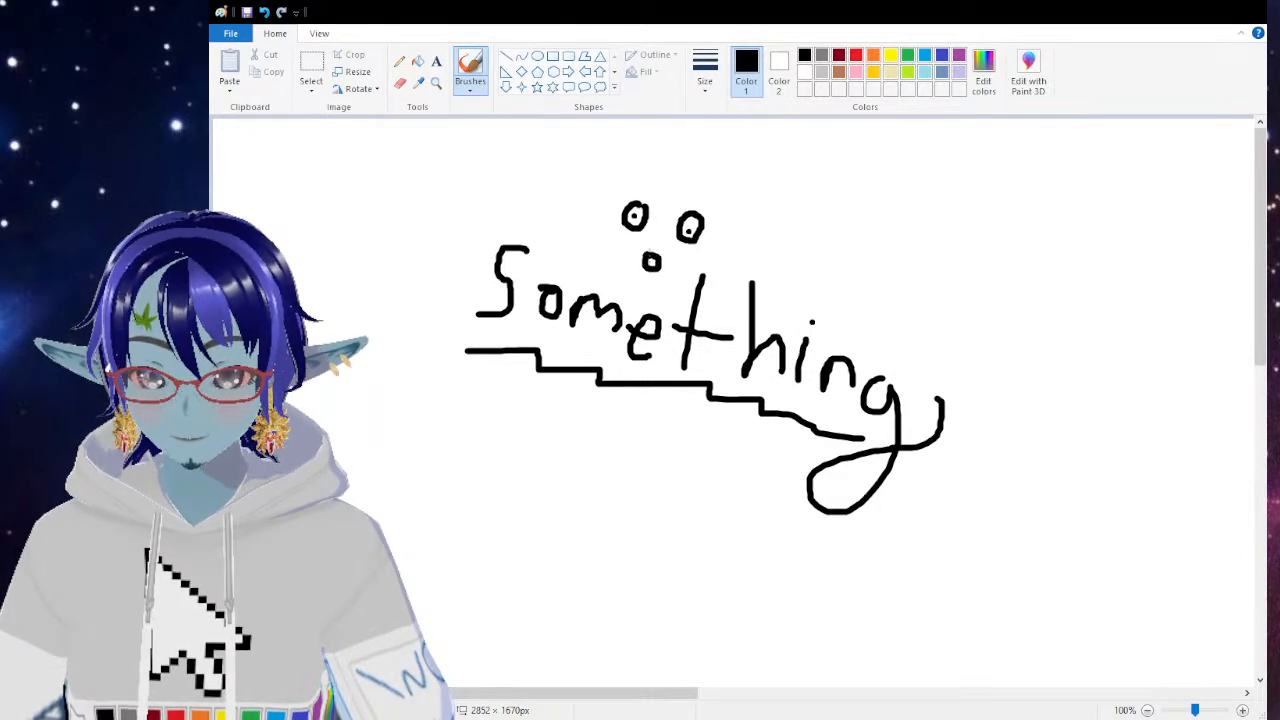
left_click_drag(575, 179, 617, 226)
mouse_move(714, 232)
left_mouse_down()
mouse_move(769, 213)
mouse_move(724, 258)
left_mouse_up()
mouse_move(643, 188)
left_mouse_down()
mouse_move(679, 182)
mouse_move(715, 226)
left_mouse_up()
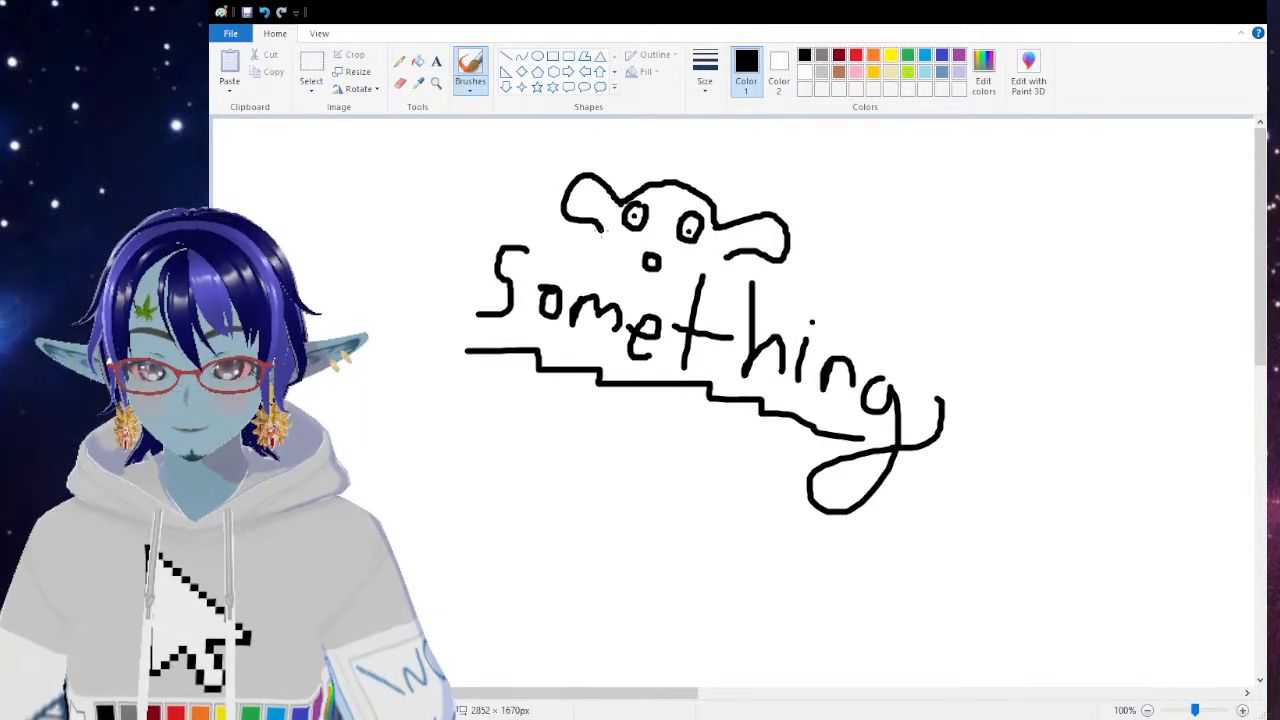
Step: Outline the word as one closed curvy shape and draw two hands gripping its lower edge
mouse_move(462, 352)
left_mouse_down()
mouse_move(487, 240)
mouse_move(518, 230)
mouse_move(562, 267)
mouse_move(617, 284)
mouse_move(706, 266)
mouse_move(807, 282)
mouse_move(933, 358)
mouse_move(972, 408)
mouse_move(796, 518)
left_mouse_up()
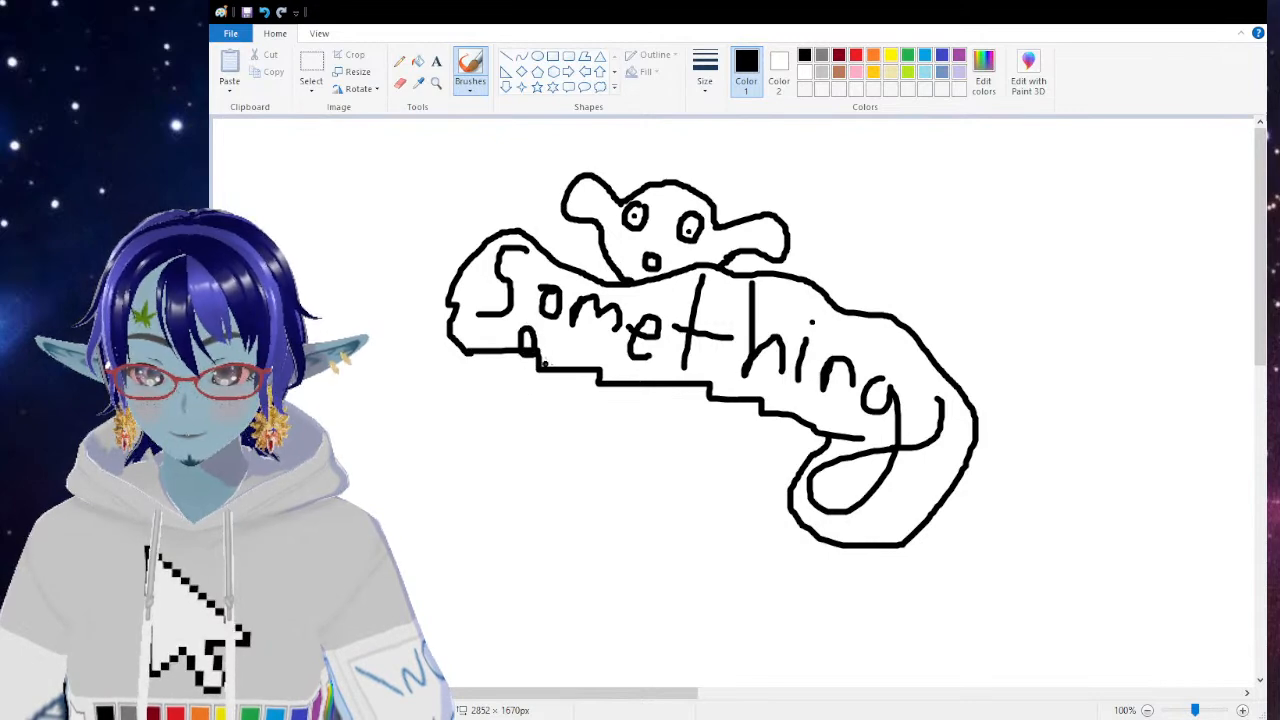
left_click_drag(575, 348, 577, 368)
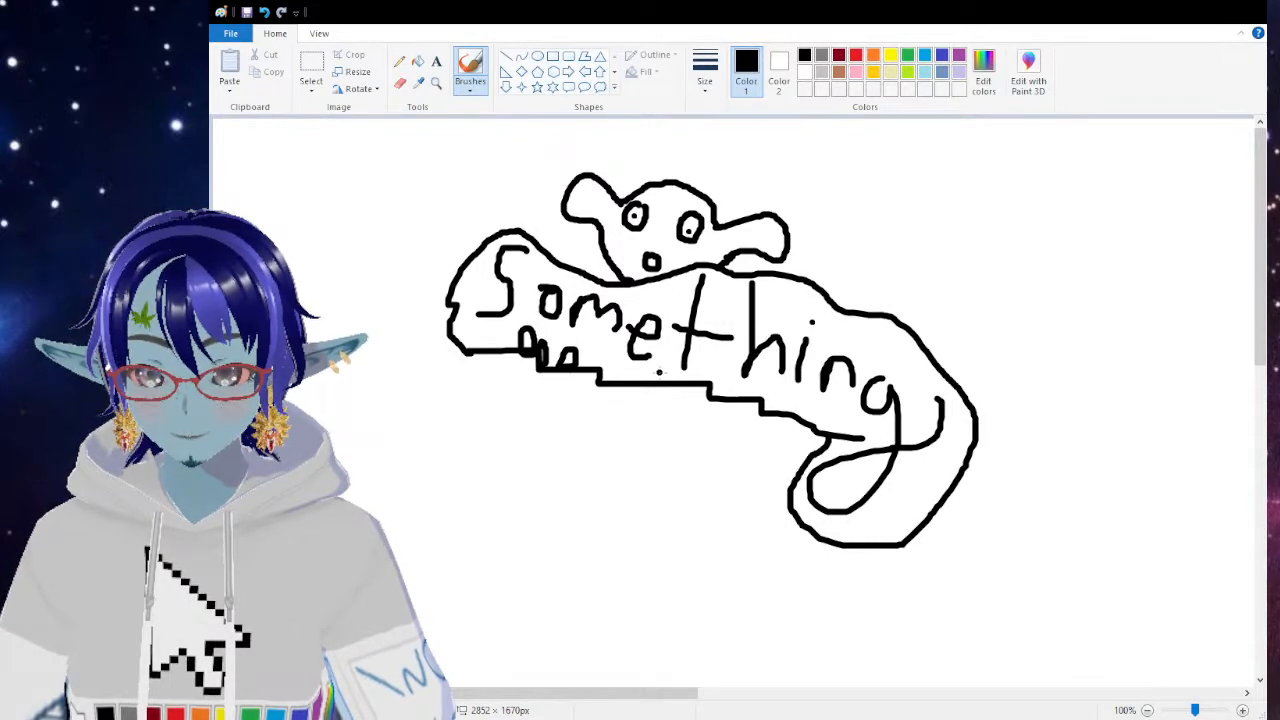
left_click_drag(696, 369, 704, 382)
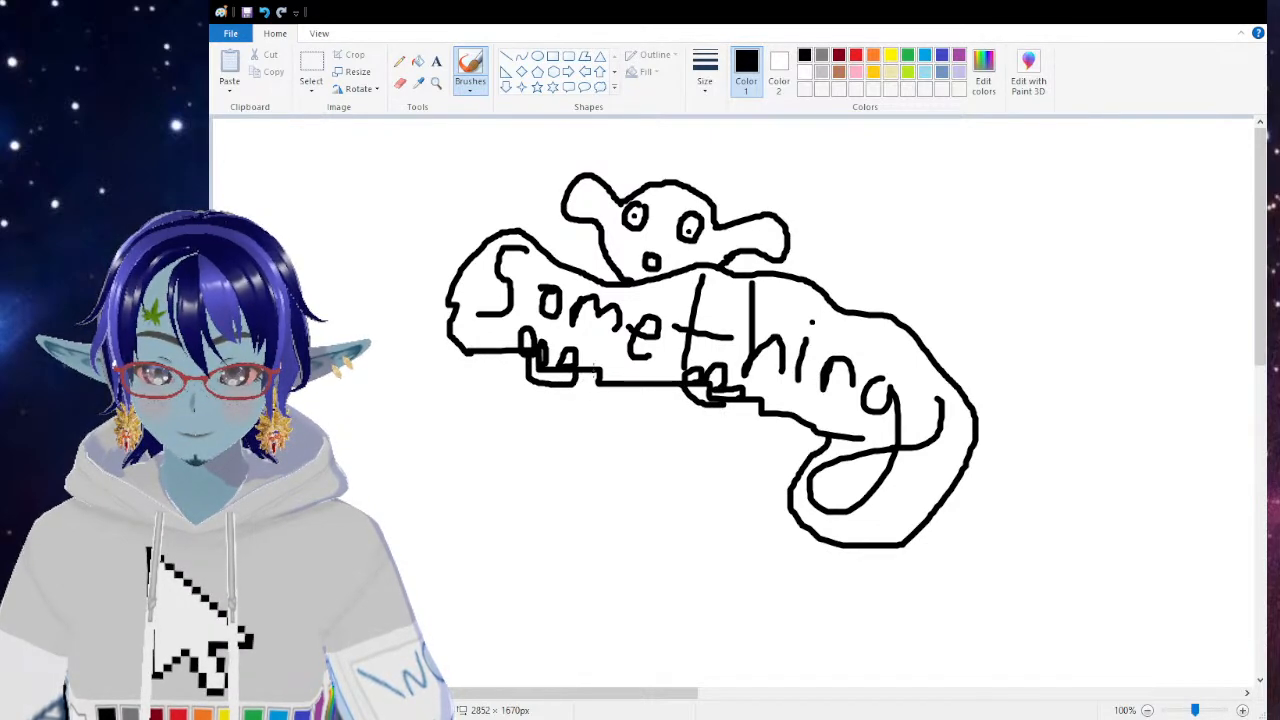
Step: Draw baggy shorts below the word with two striding legs, each ending in a sock cuff
left_click_drag(546, 385, 490, 425)
left_click_drag(561, 452, 595, 430)
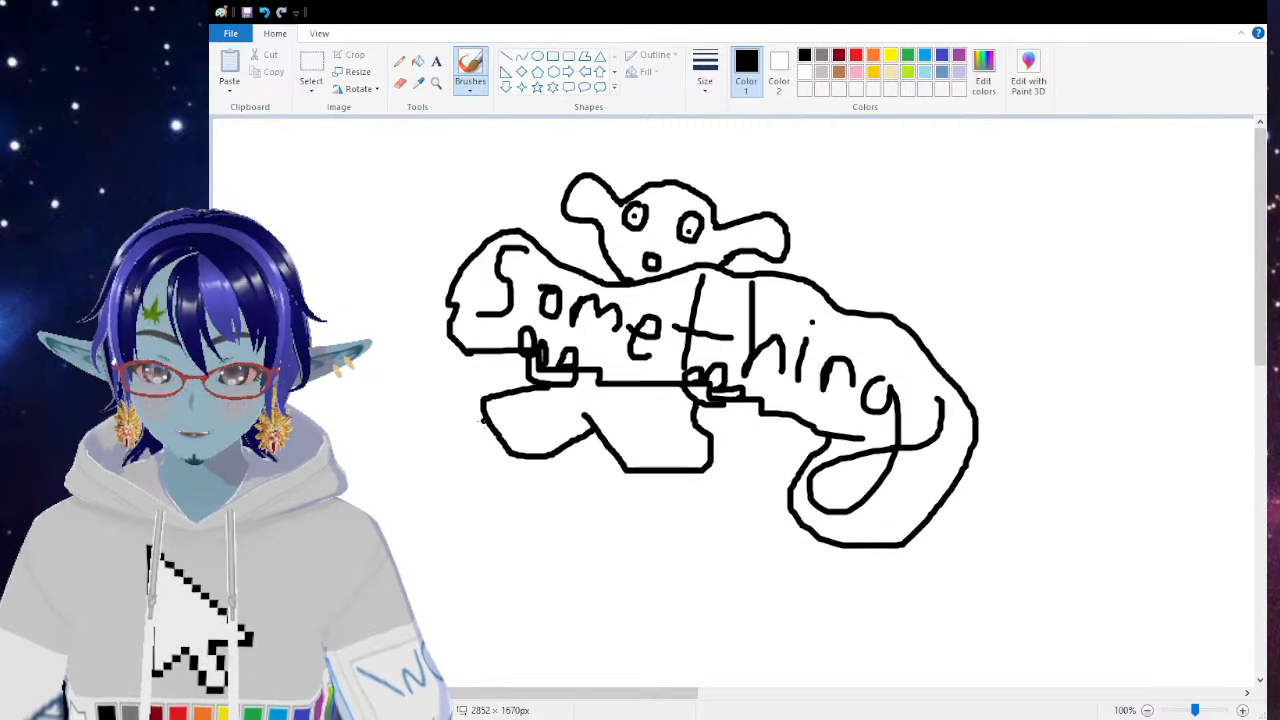
left_click_drag(452, 436, 430, 455)
mouse_move(503, 441)
left_mouse_down()
mouse_move(465, 458)
mouse_move(457, 506)
left_mouse_up()
mouse_move(655, 474)
left_mouse_down()
mouse_move(655, 561)
mouse_move(677, 490)
mouse_move(677, 566)
left_mouse_up()
mouse_move(429, 509)
left_mouse_down()
mouse_move(457, 510)
mouse_move(428, 525)
mouse_move(462, 510)
left_mouse_up()
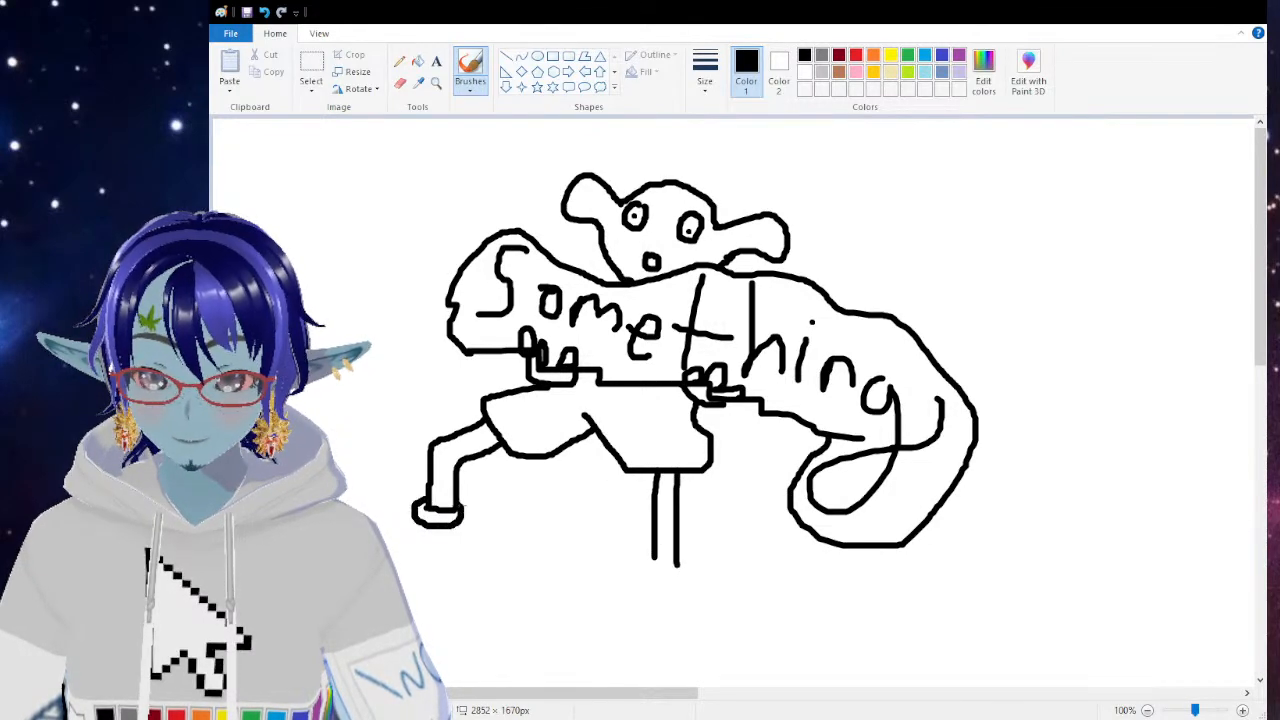
mouse_move(656, 550)
left_mouse_down()
mouse_move(656, 575)
mouse_move(682, 565)
left_mouse_up()
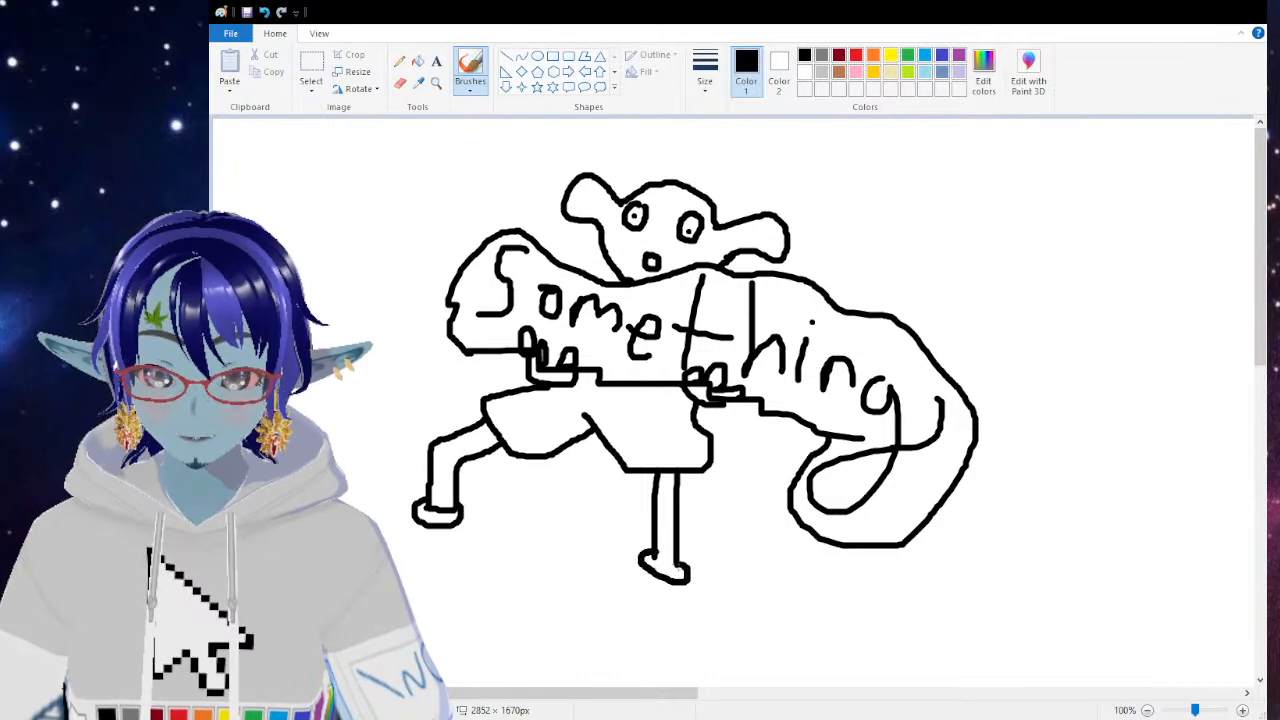
Step: Draw a shoe on each foot and a long ground line on both sides of the standing shoe
left_click_drag(410, 510, 382, 488)
left_click_drag(421, 557, 460, 524)
mouse_move(686, 577)
left_mouse_down()
mouse_move(672, 602)
mouse_move(716, 588)
mouse_move(736, 628)
mouse_move(644, 630)
mouse_move(622, 598)
mouse_move(640, 560)
left_mouse_up()
left_click_drag(412, 616, 640, 618)
mouse_move(736, 619)
left_mouse_down()
mouse_move(842, 632)
mouse_move(1218, 627)
left_mouse_up()
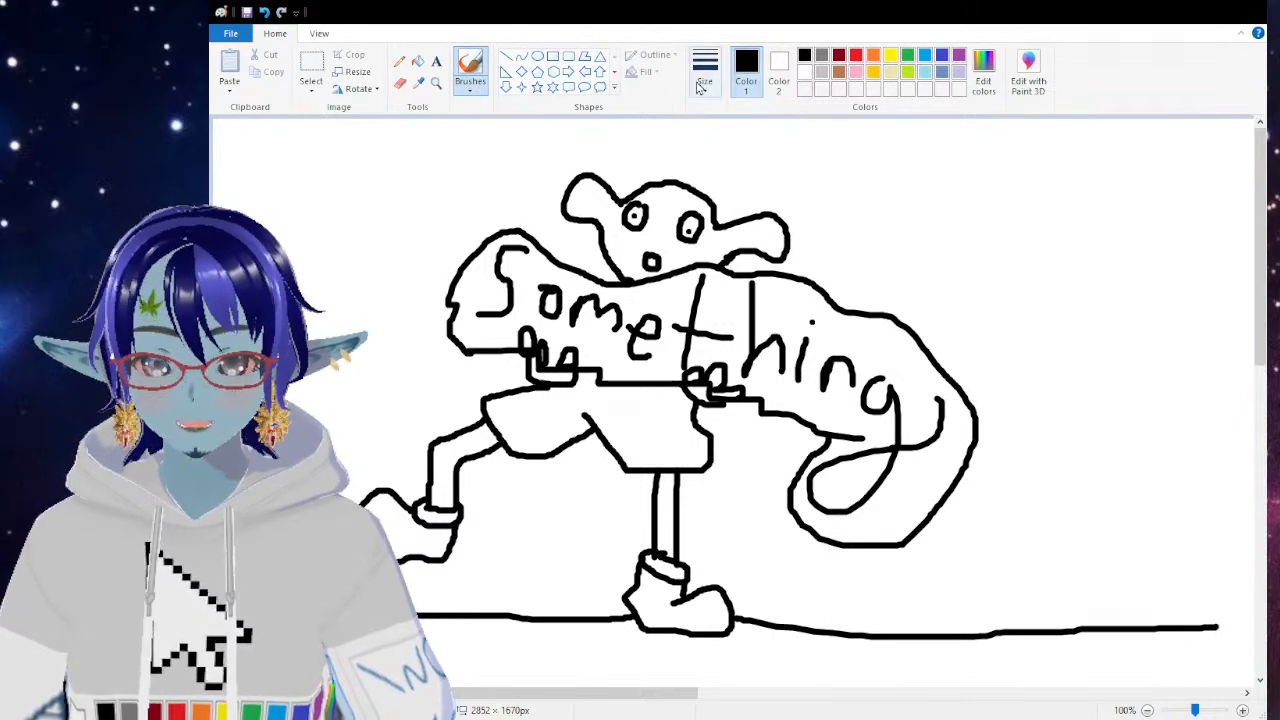
Step: Draw thin shaking lines around the ears, the word shape, the shorts and the two legs
mouse_move(554, 188)
left_mouse_down()
mouse_move(567, 236)
mouse_move(478, 229)
mouse_move(419, 349)
left_mouse_up()
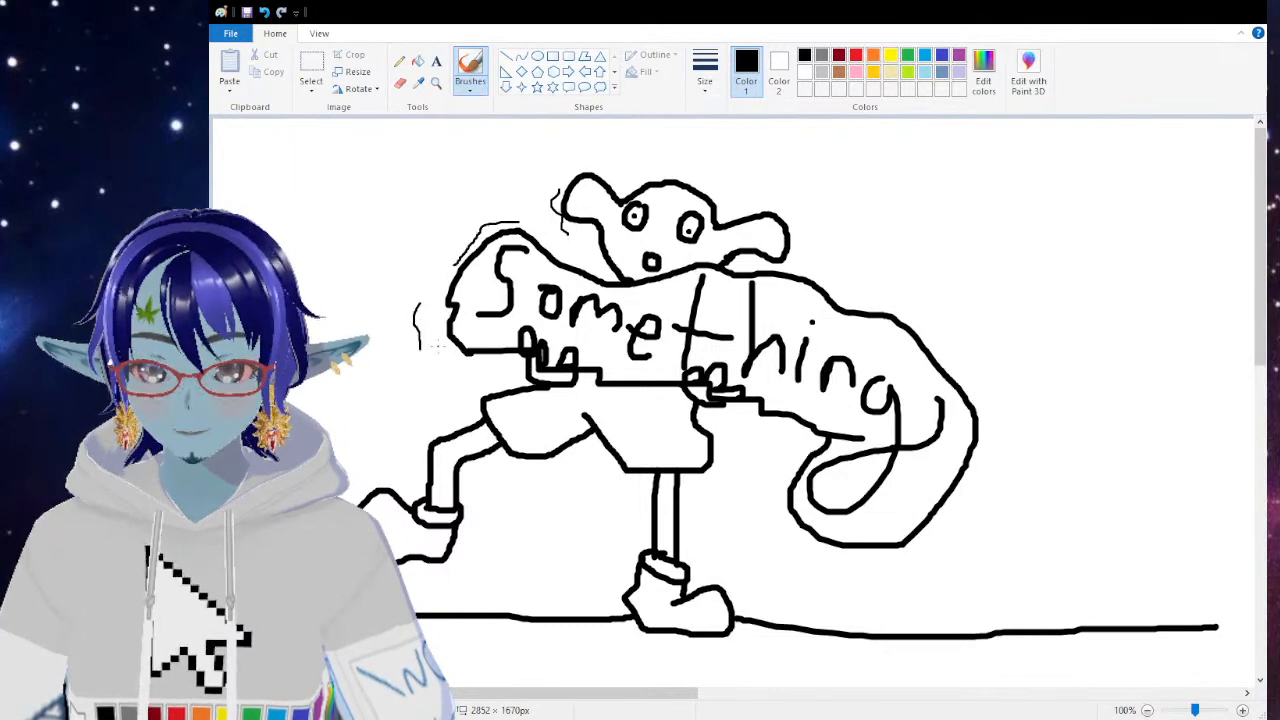
mouse_move(765, 193)
left_mouse_down()
mouse_move(826, 270)
mouse_move(878, 297)
left_mouse_up()
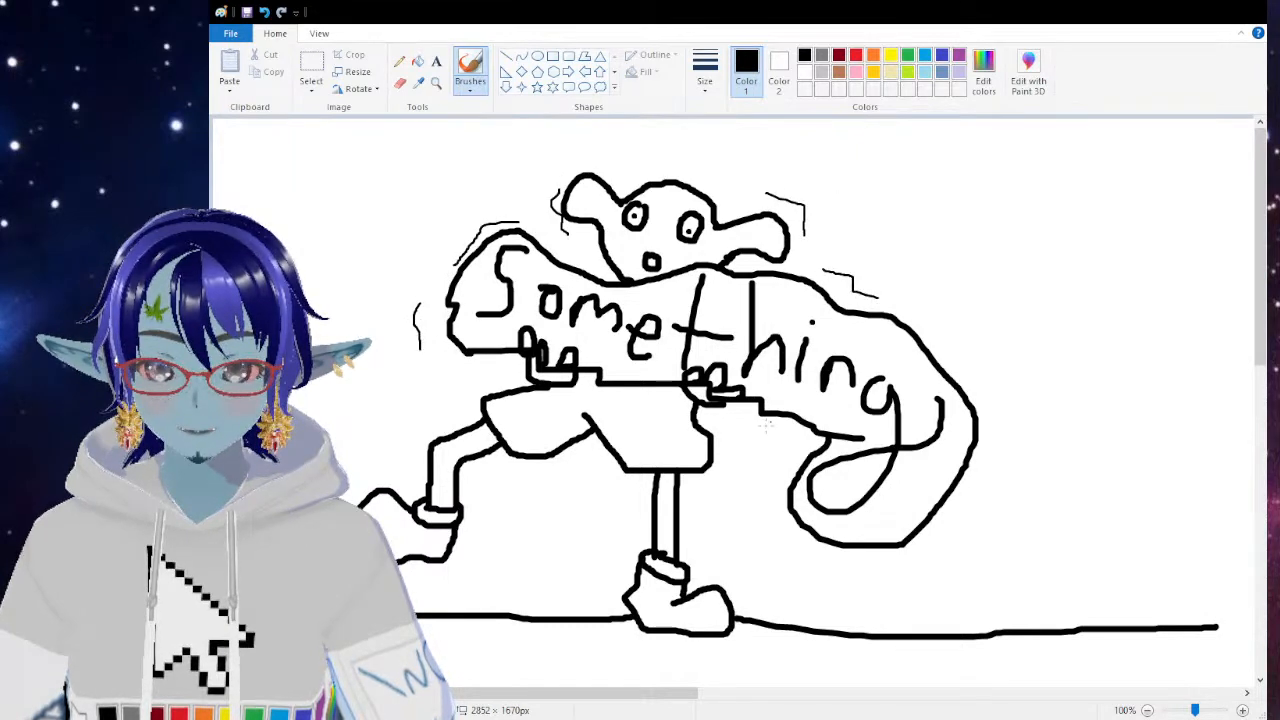
mouse_move(731, 428)
left_mouse_down()
mouse_move(722, 492)
mouse_move(643, 516)
mouse_move(640, 538)
left_mouse_up()
mouse_move(477, 510)
left_mouse_down()
mouse_move(476, 474)
mouse_move(505, 459)
left_mouse_up()
left_click_drag(458, 414, 408, 455)
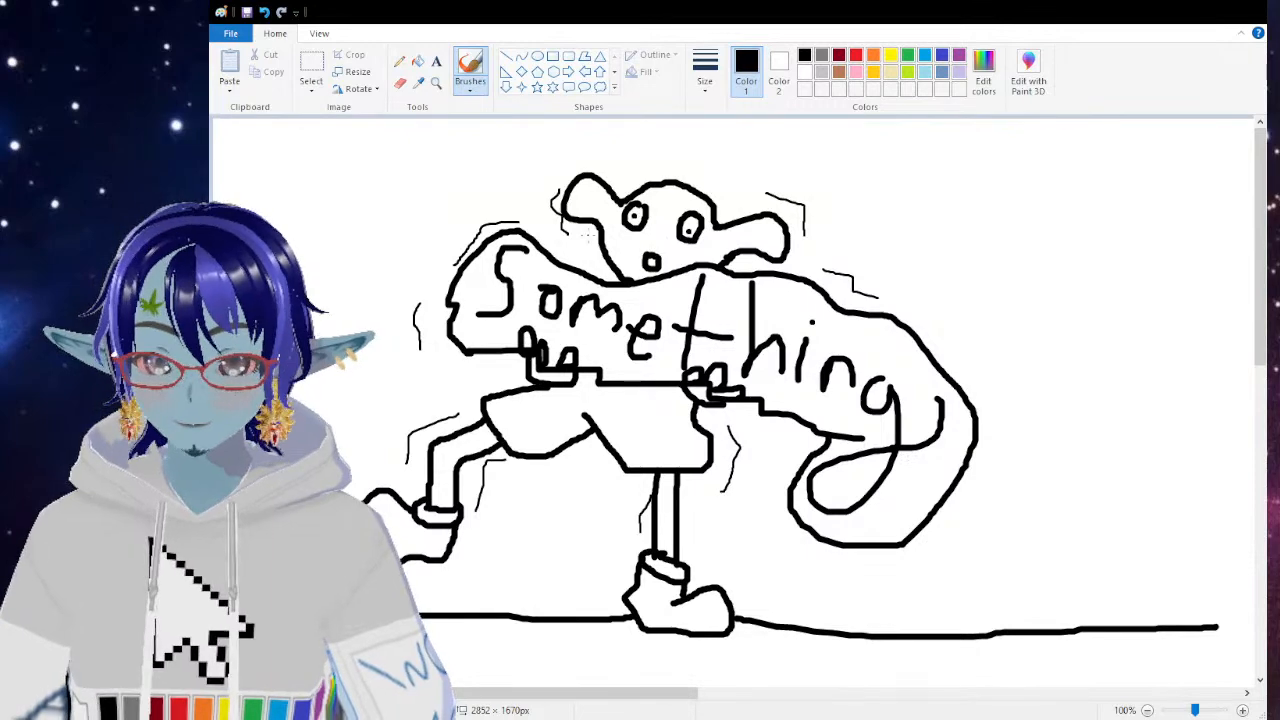
Step: Add thin crease marks inside both ears and three squiggly hairs on top of the head
left_click_drag(585, 186, 599, 212)
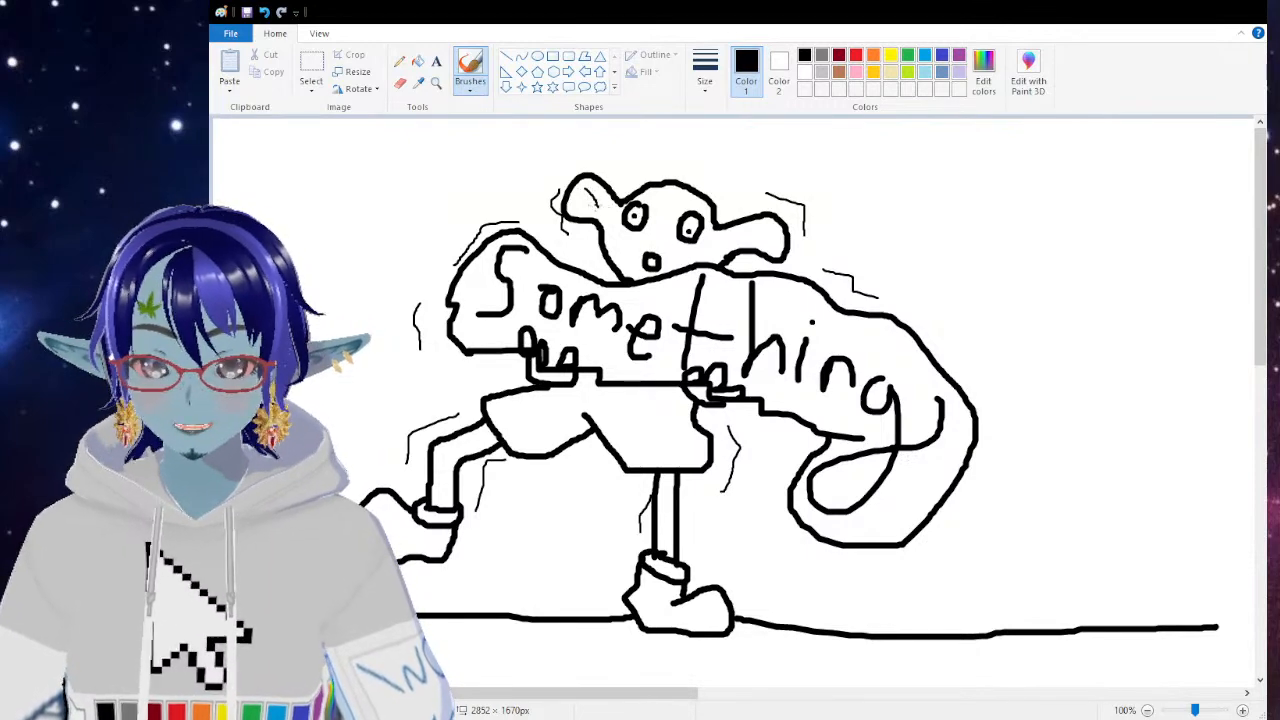
mouse_move(750, 240)
left_mouse_down()
mouse_move(777, 234)
mouse_move(771, 245)
left_mouse_up()
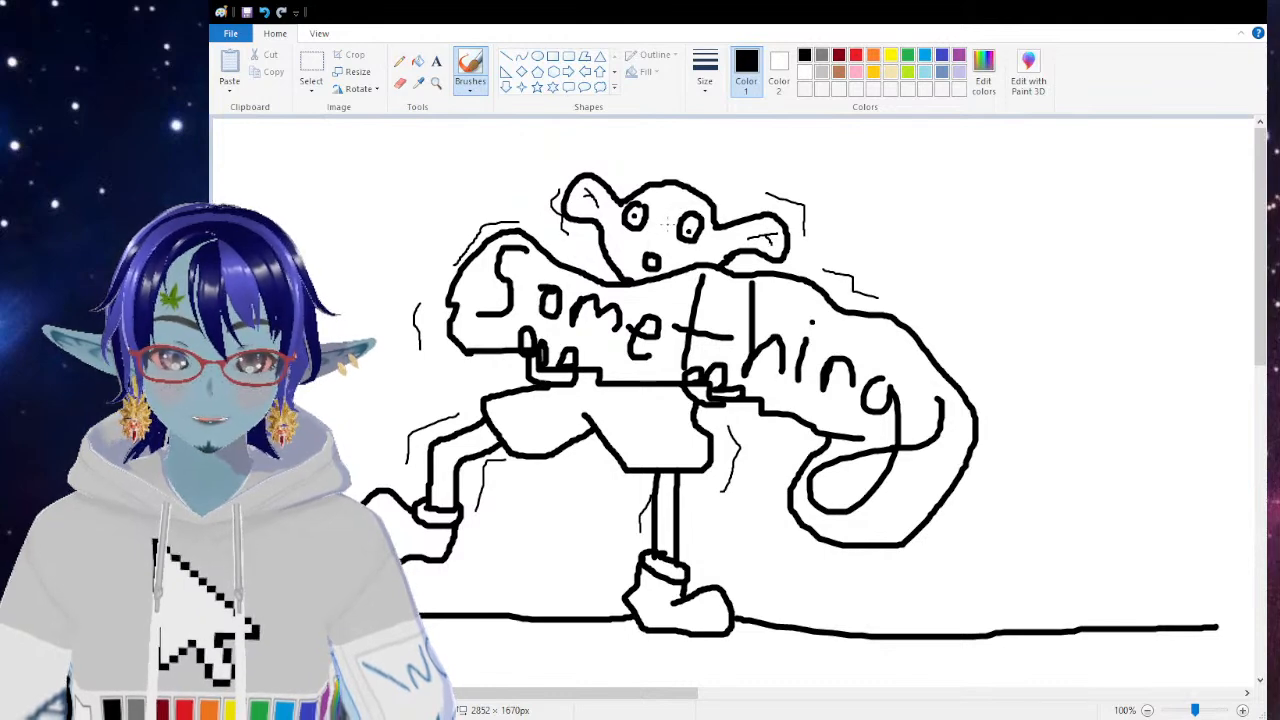
left_click(436, 83)
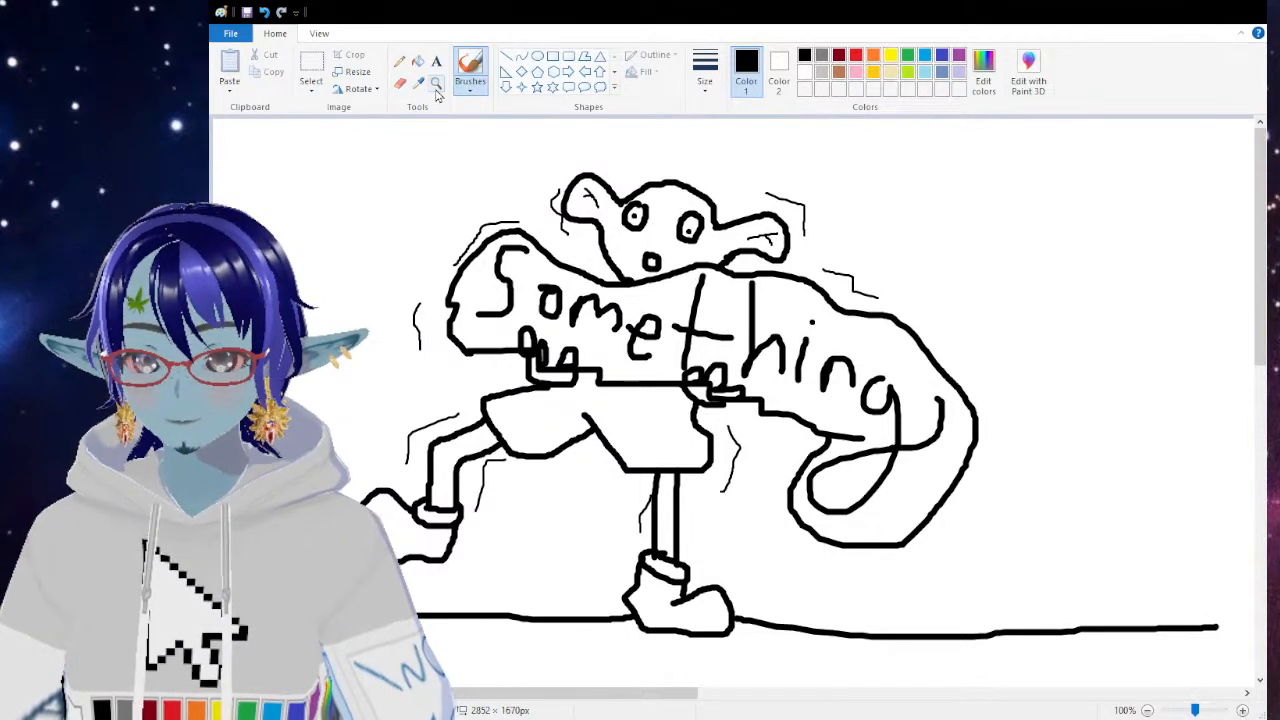
left_click(733, 248)
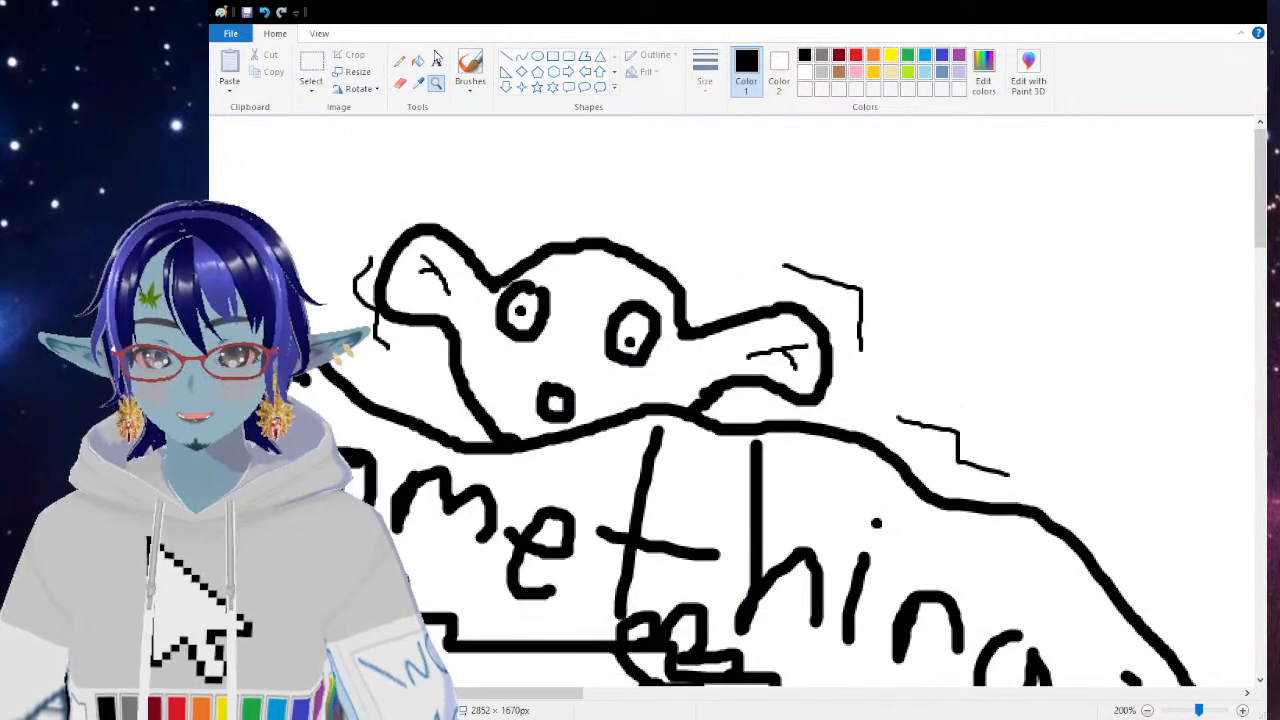
left_click(470, 70)
left_click_drag(617, 240, 600, 186)
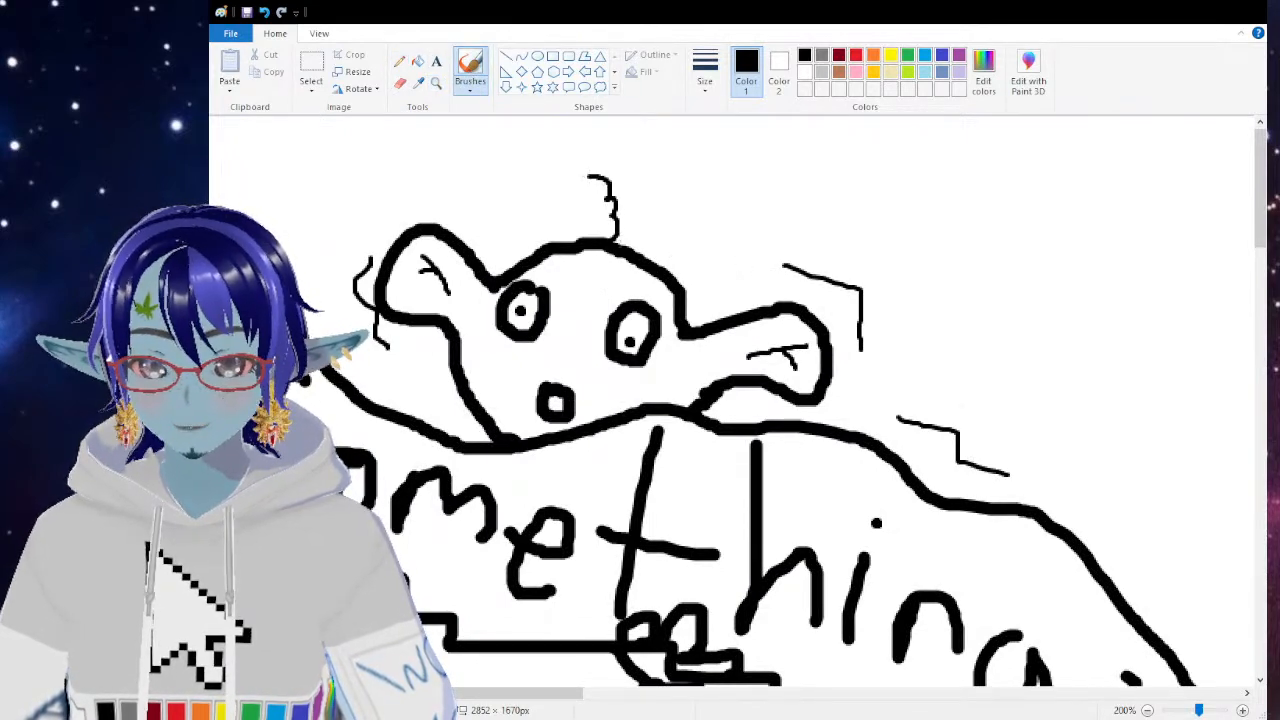
left_click_drag(640, 244, 660, 176)
left_click_drag(660, 268, 712, 202)
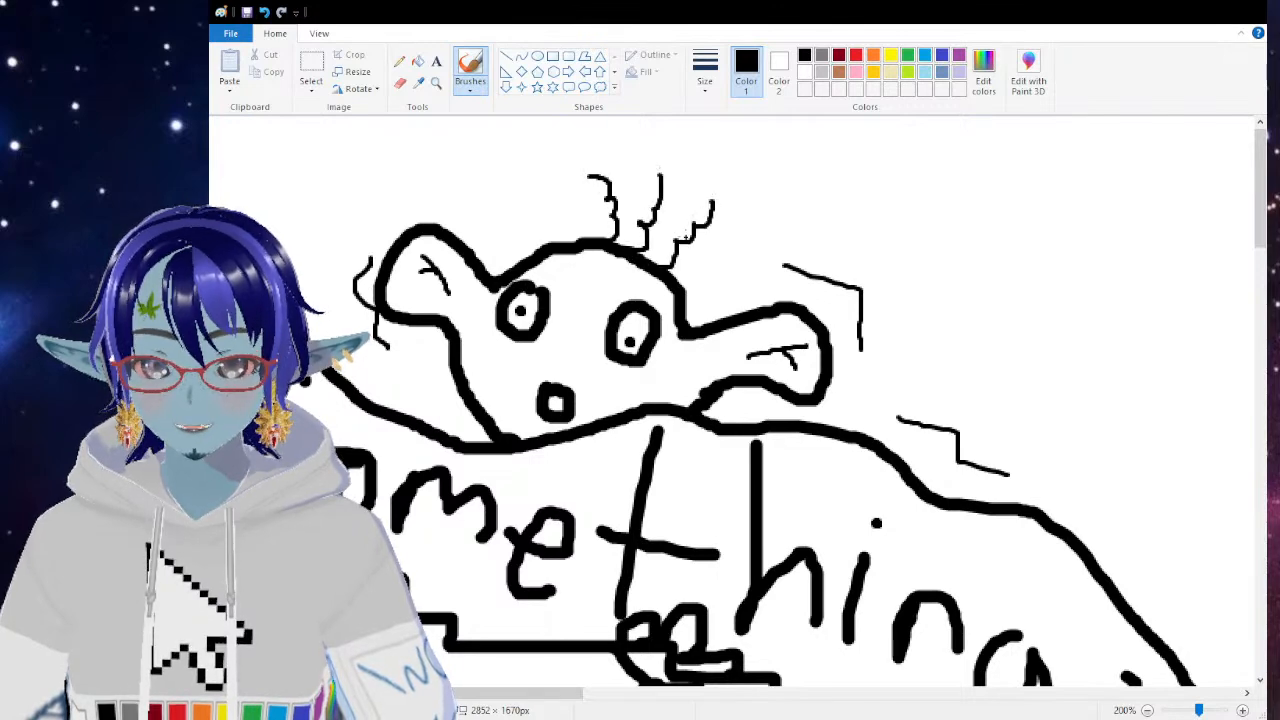
Step: Erase the small mouth and draw a wide open grin with cheek creases and two teeth in its place
left_click(399, 83)
mouse_move(543, 392)
left_mouse_down()
mouse_move(563, 384)
mouse_move(543, 380)
mouse_move(540, 411)
mouse_move(569, 417)
left_mouse_up()
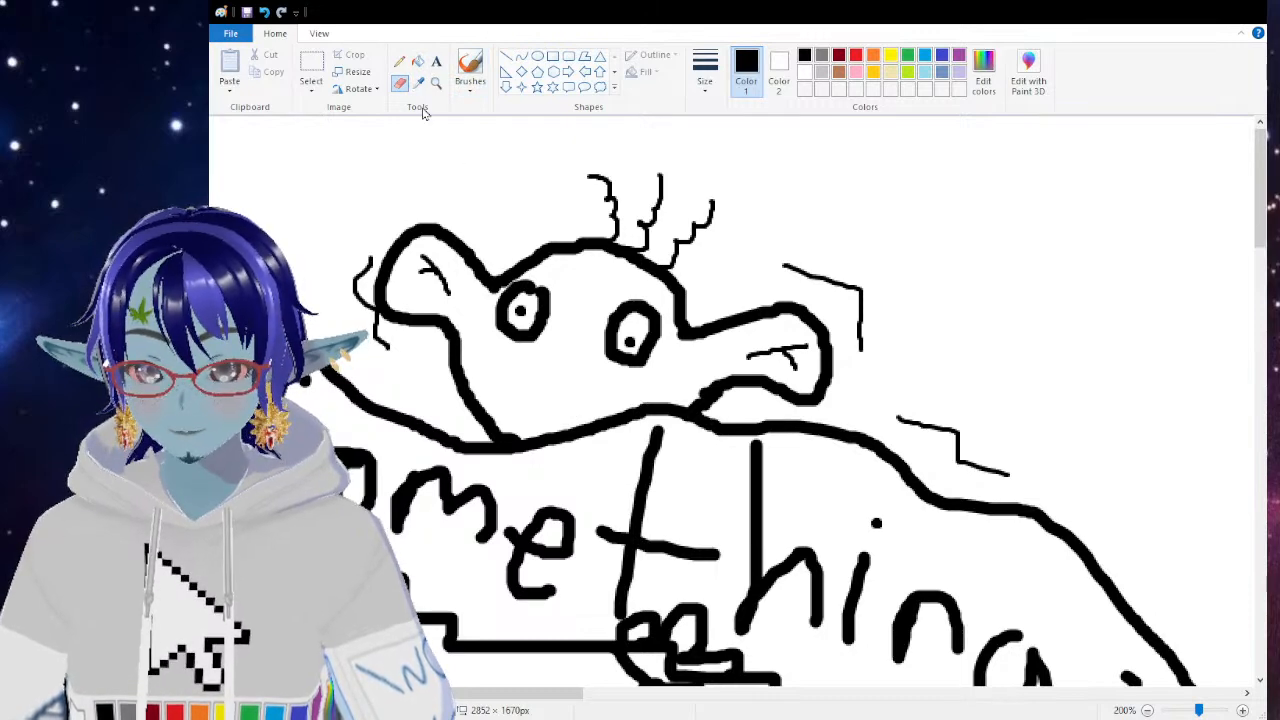
left_click(470, 68)
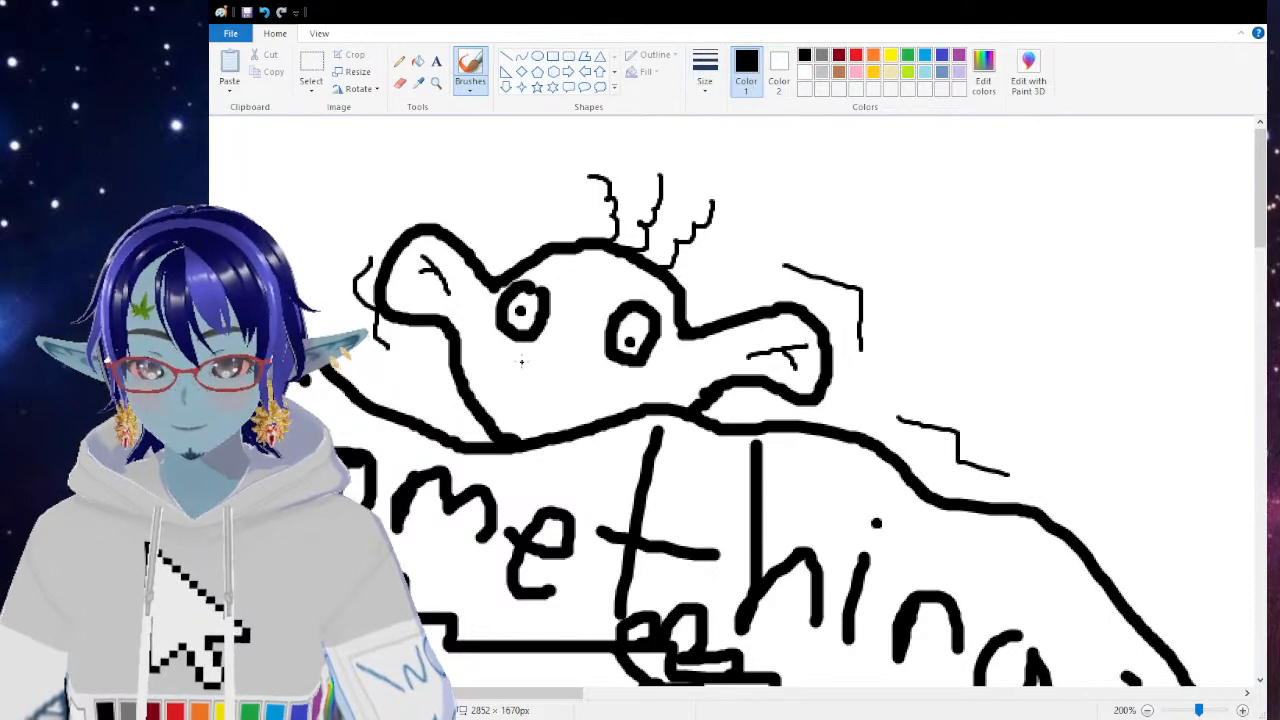
left_click_drag(488, 341, 508, 339)
left_click_drag(622, 370, 636, 368)
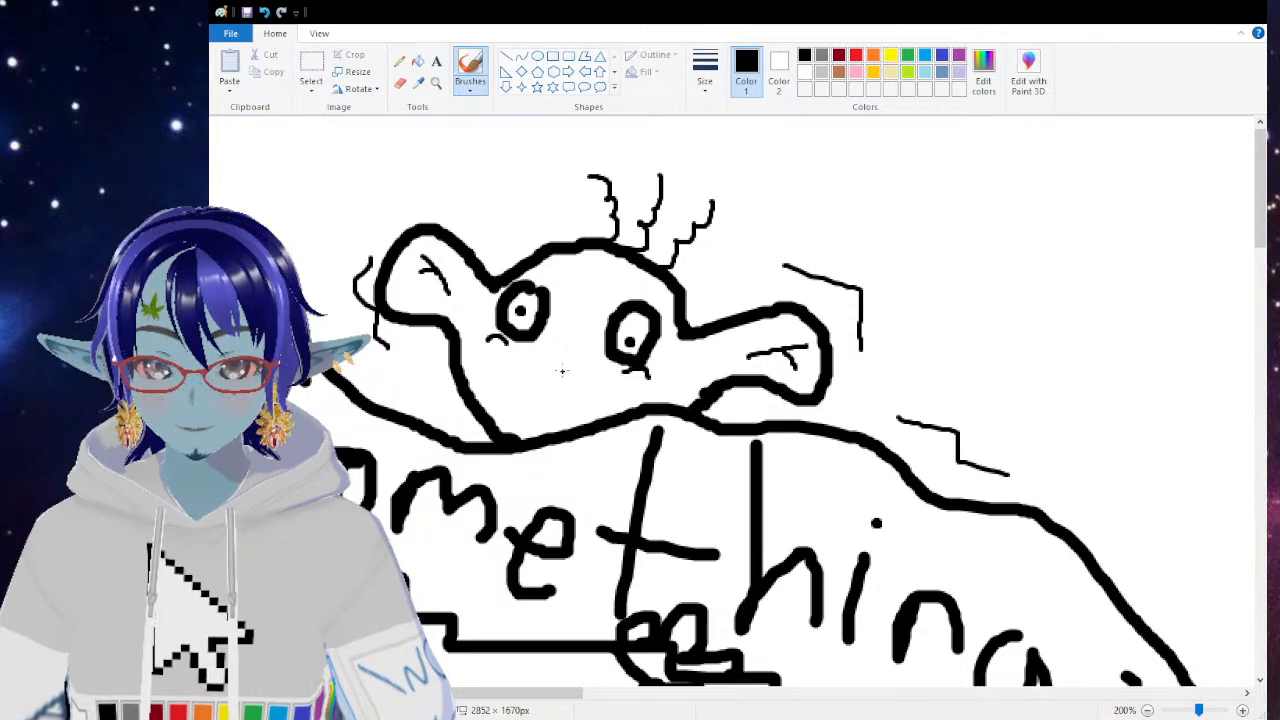
mouse_move(490, 340)
left_mouse_down()
mouse_move(530, 364)
mouse_move(632, 381)
left_mouse_up()
mouse_move(497, 350)
left_mouse_down()
mouse_move(514, 413)
mouse_move(551, 427)
mouse_move(640, 384)
left_mouse_up()
mouse_move(530, 368)
left_mouse_down()
mouse_move(540, 387)
mouse_move(558, 375)
mouse_move(596, 396)
left_mouse_up()
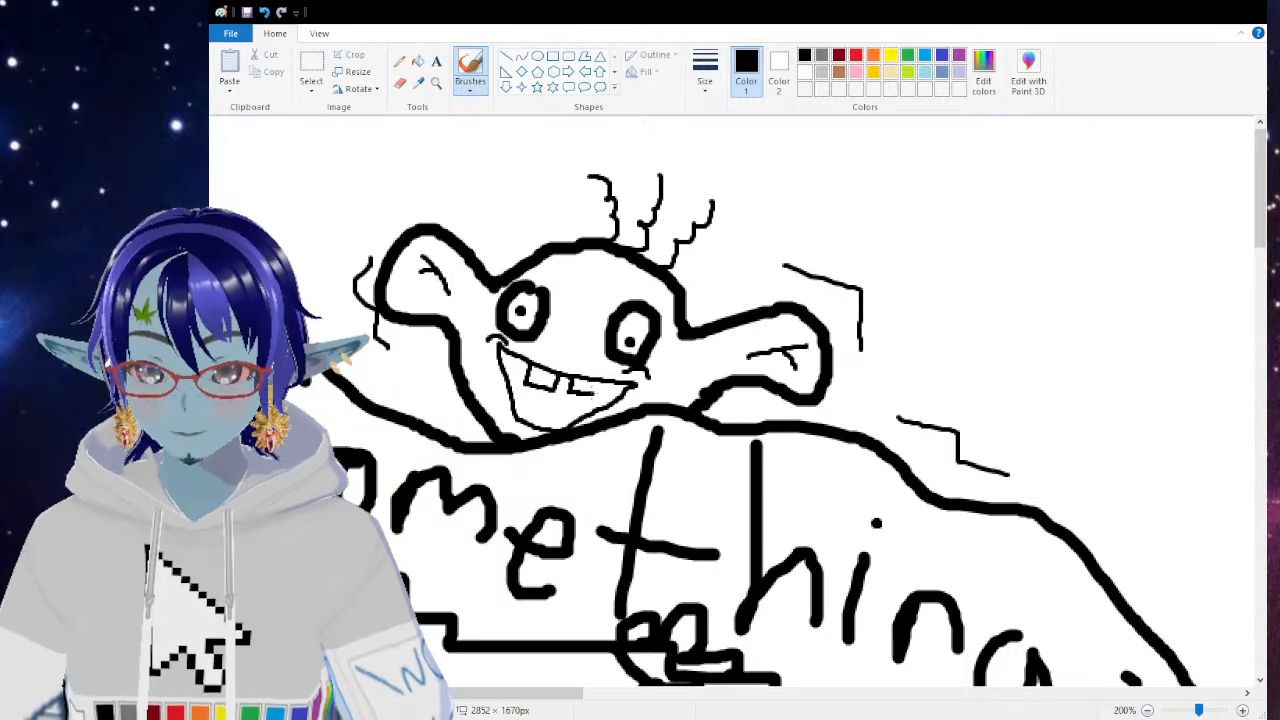
Step: Draw a thin curved eyebrow above each eye of the grinning character
mouse_move(529, 282)
left_mouse_down()
mouse_move(538, 271)
mouse_move(661, 305)
left_mouse_up()
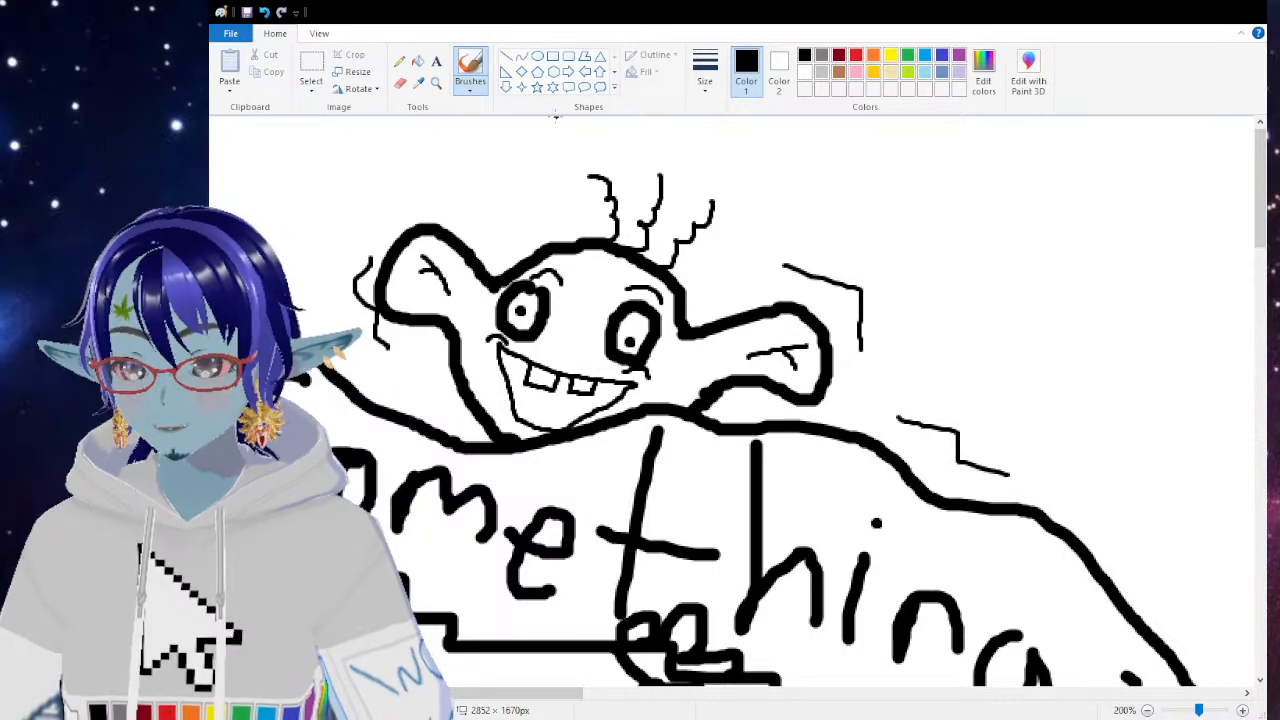
left_click(436, 83)
right_click(411, 265)
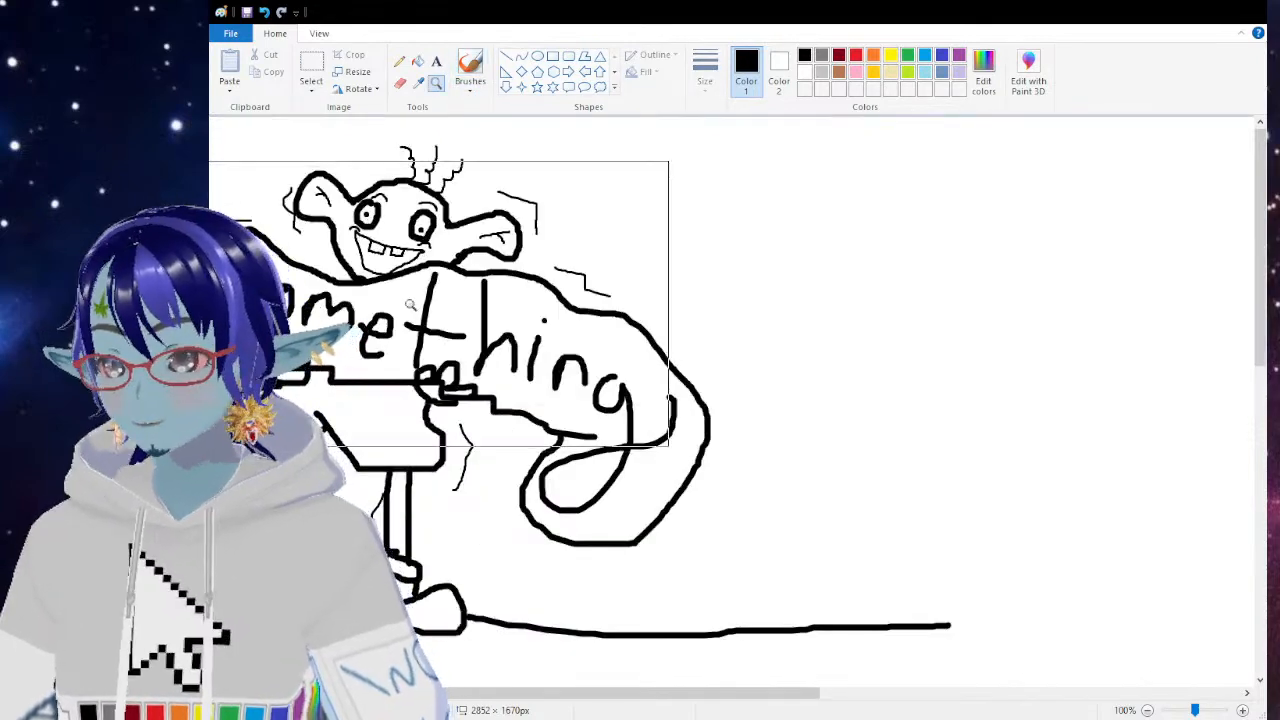
left_click_drag(624, 694, 502, 694)
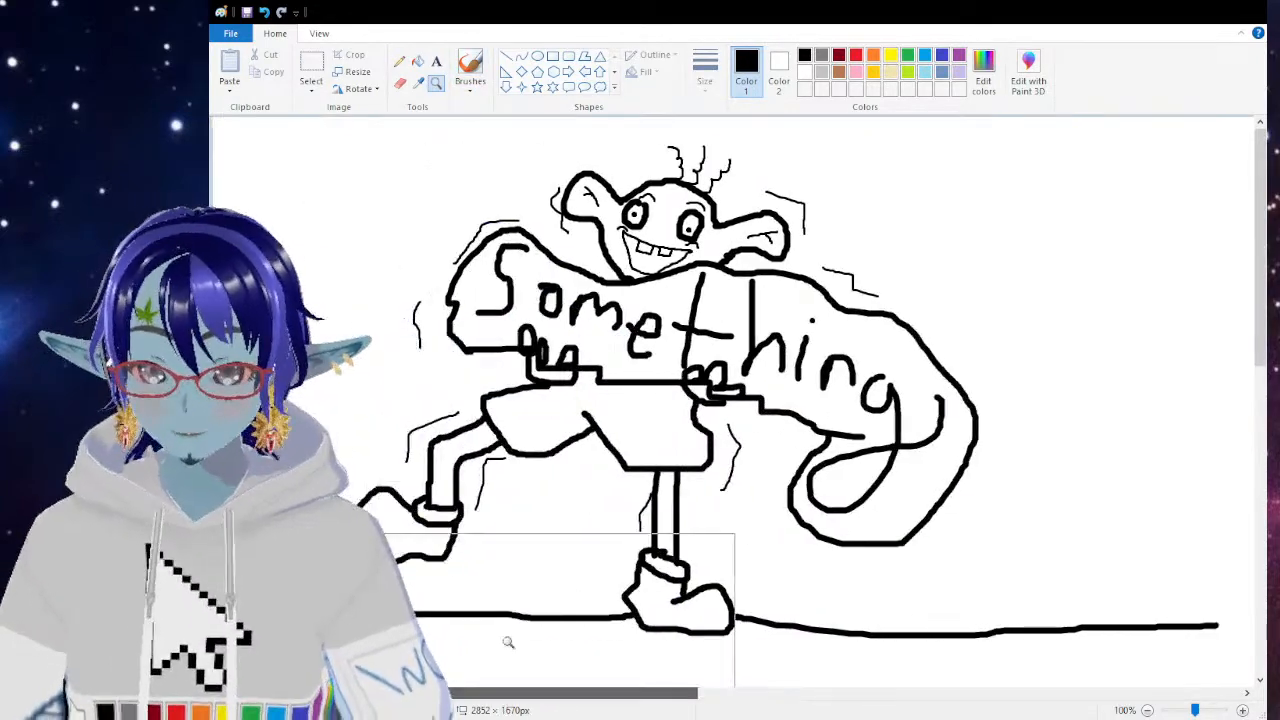
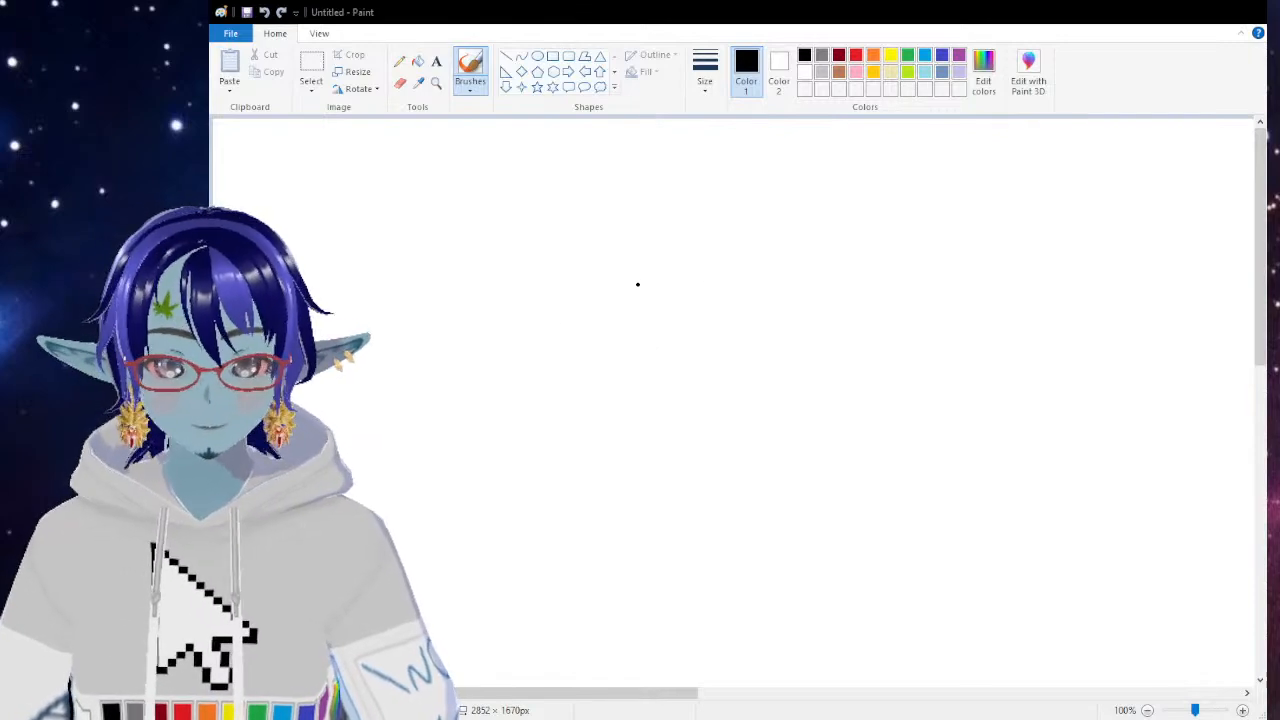
Step: On the blank canvas, draw two bulging eyes with dot pupils, a curved forehead and snout line, and a bumpy shape ending in an oval
mouse_move(594, 311)
left_mouse_down()
mouse_move(560, 337)
mouse_move(572, 378)
mouse_move(619, 376)
mouse_move(626, 327)
mouse_move(602, 317)
mouse_move(576, 336)
left_mouse_up()
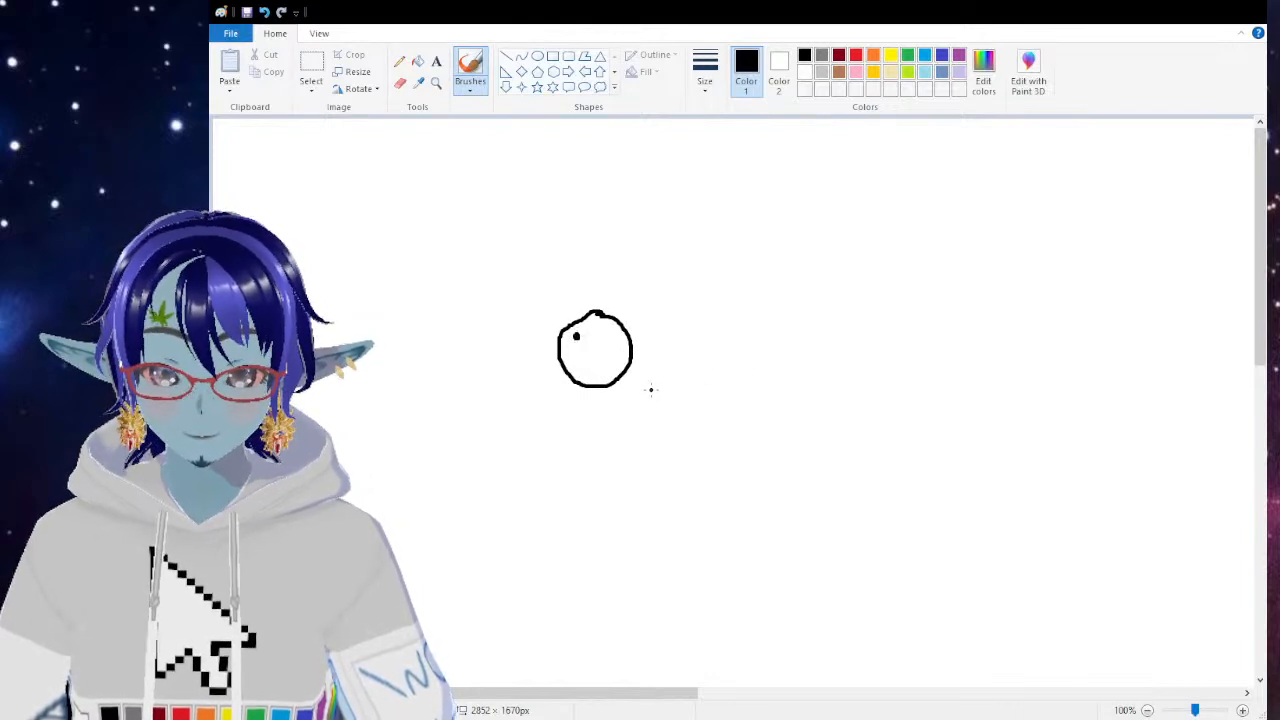
mouse_move(694, 396)
left_mouse_down()
mouse_move(706, 426)
mouse_move(738, 418)
mouse_move(745, 432)
mouse_move(750, 408)
mouse_move(776, 446)
mouse_move(750, 456)
mouse_move(711, 440)
left_mouse_up()
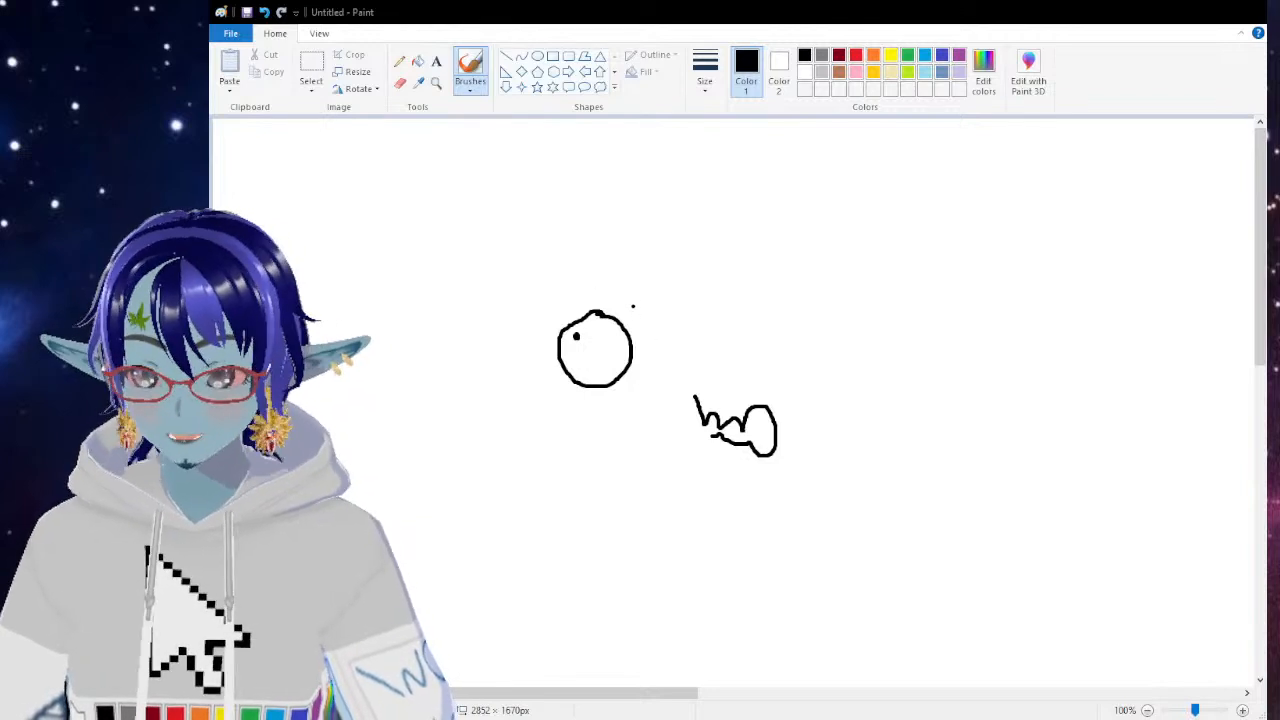
mouse_move(598, 312)
left_mouse_down()
mouse_move(663, 330)
mouse_move(686, 323)
mouse_move(695, 399)
left_mouse_up()
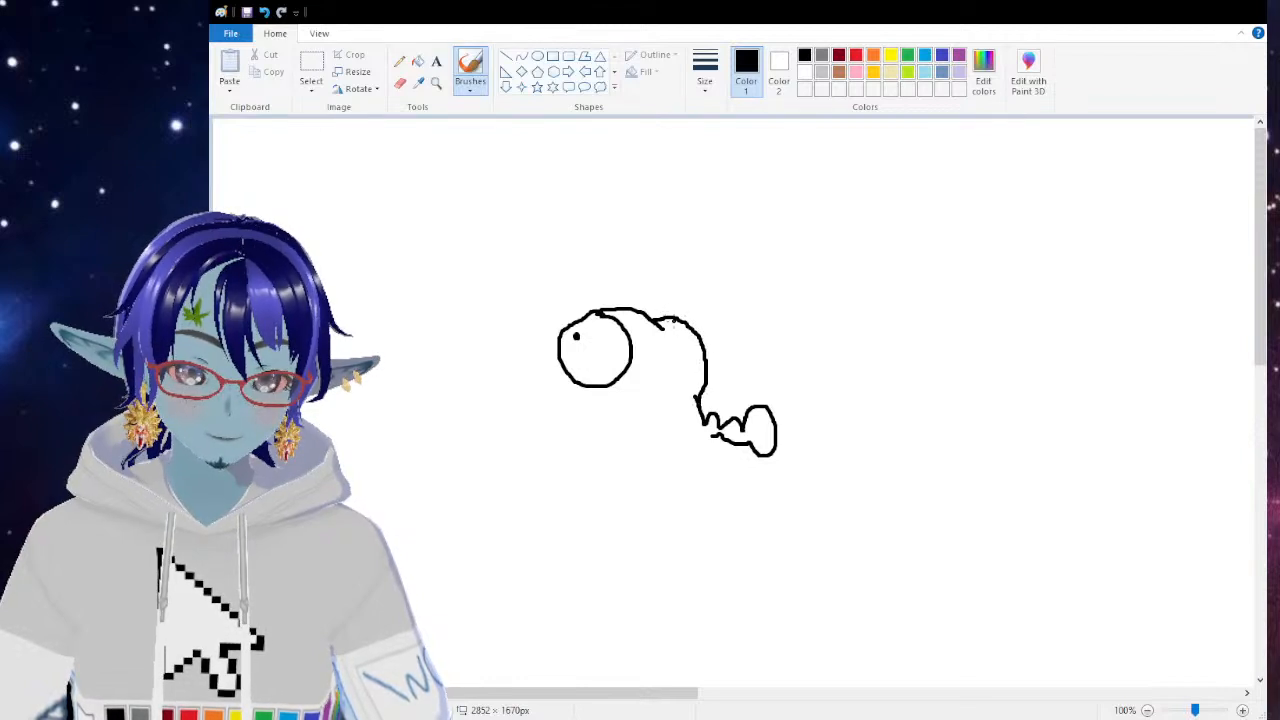
mouse_move(668, 318)
left_mouse_down()
mouse_move(724, 306)
mouse_move(706, 350)
mouse_move(718, 323)
left_mouse_up()
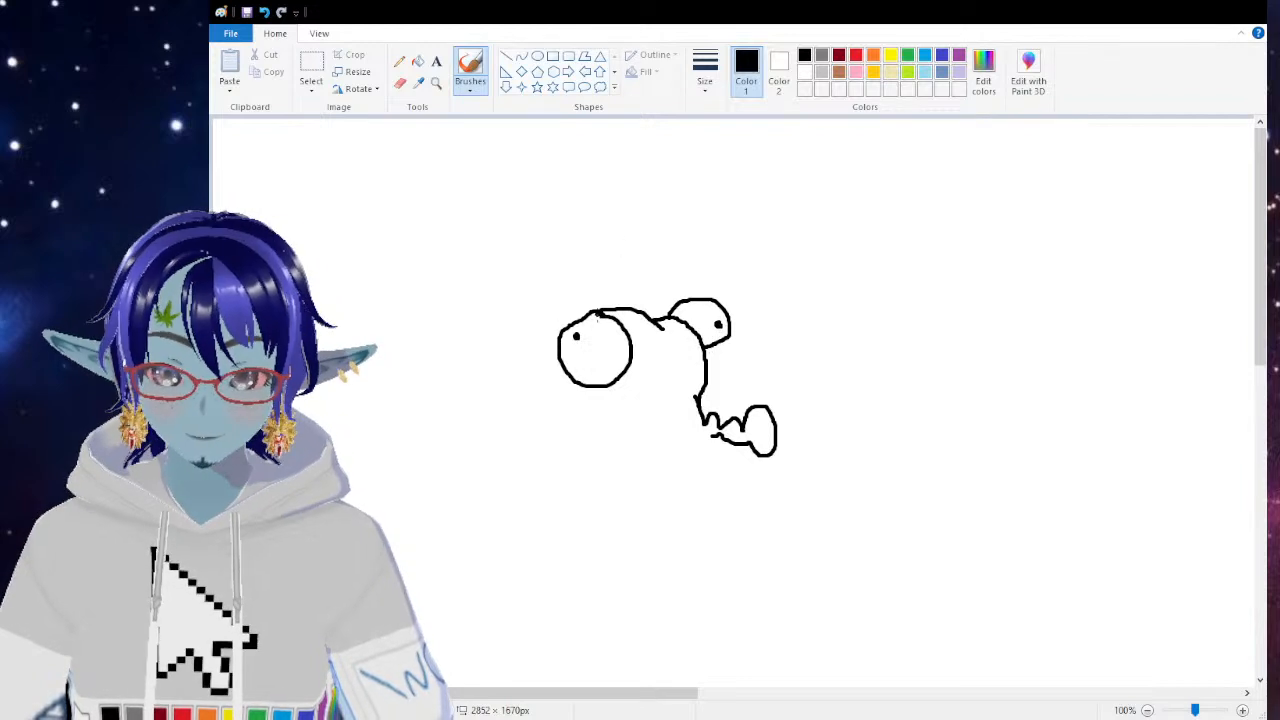
Step: Draw two long rounded ears with inner outlines above the eyes and humped body curves behind the head
mouse_move(580, 318)
left_mouse_down()
mouse_move(527, 222)
mouse_move(486, 206)
mouse_move(438, 240)
mouse_move(458, 291)
mouse_move(552, 334)
left_mouse_up()
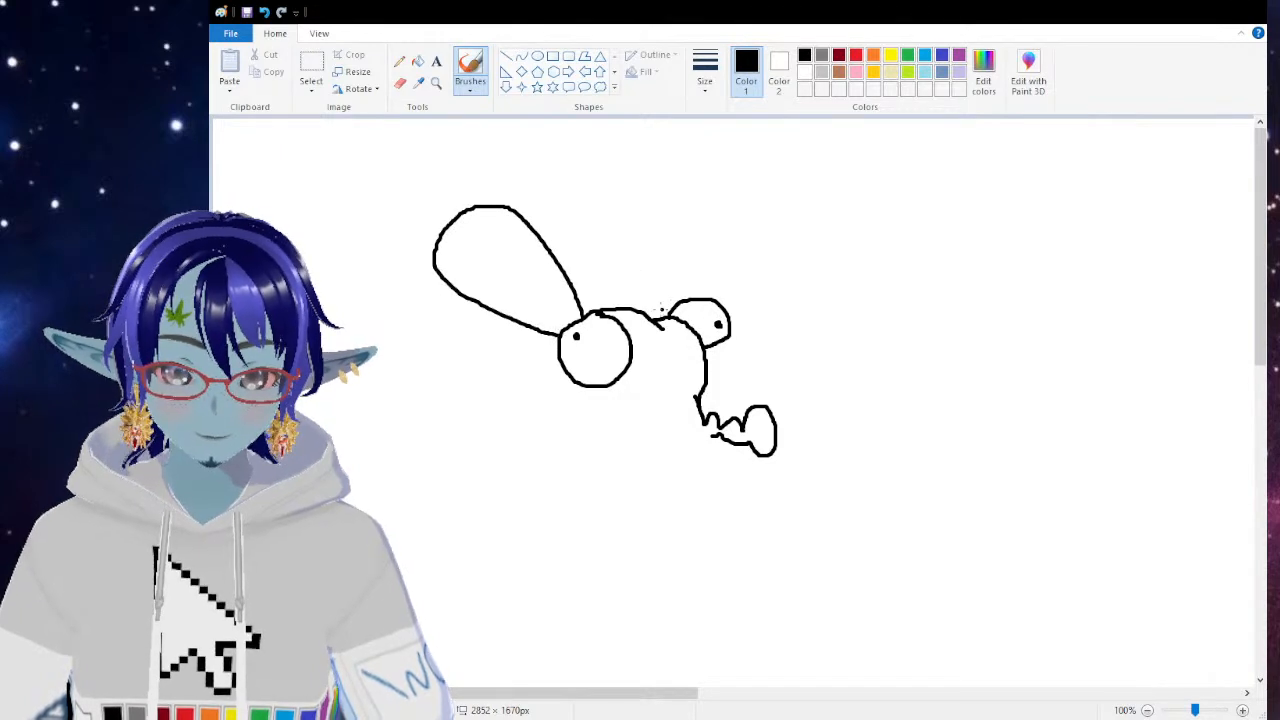
mouse_move(651, 319)
left_mouse_down()
mouse_move(720, 204)
mouse_move(771, 228)
mouse_move(759, 276)
mouse_move(718, 300)
left_mouse_up()
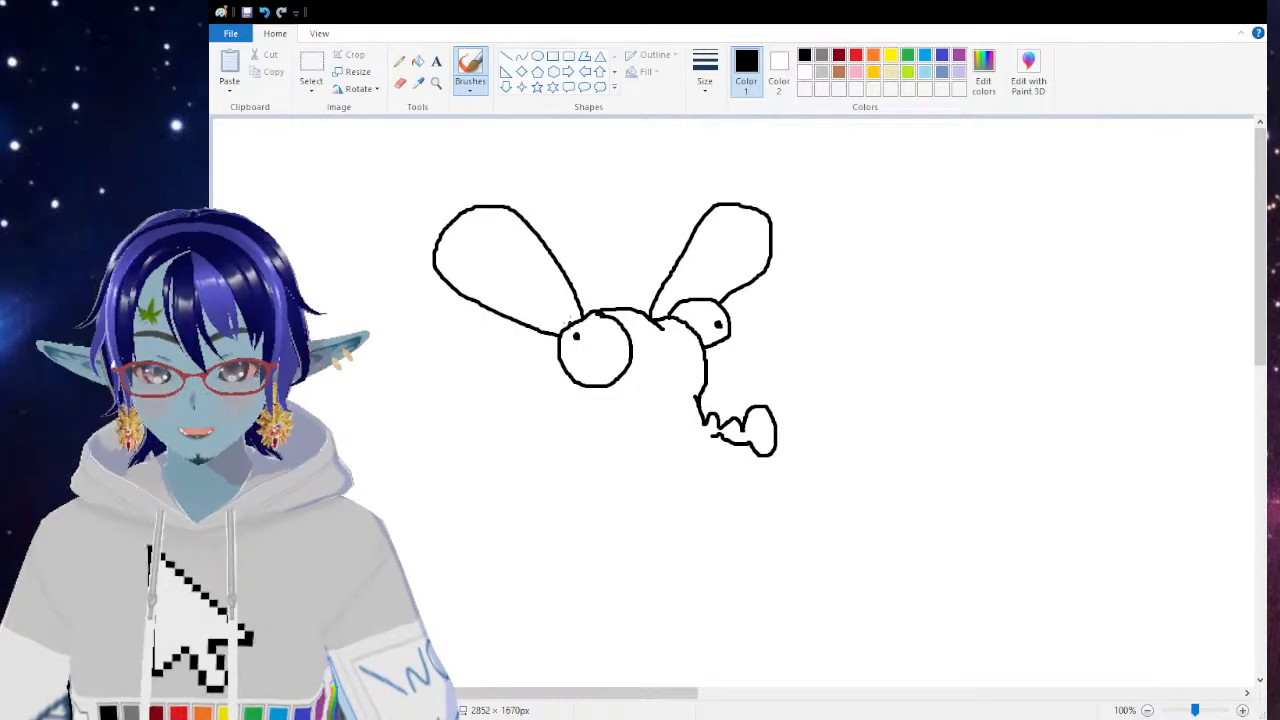
mouse_move(577, 314)
left_mouse_down()
mouse_move(523, 258)
mouse_move(476, 246)
mouse_move(558, 320)
left_mouse_up()
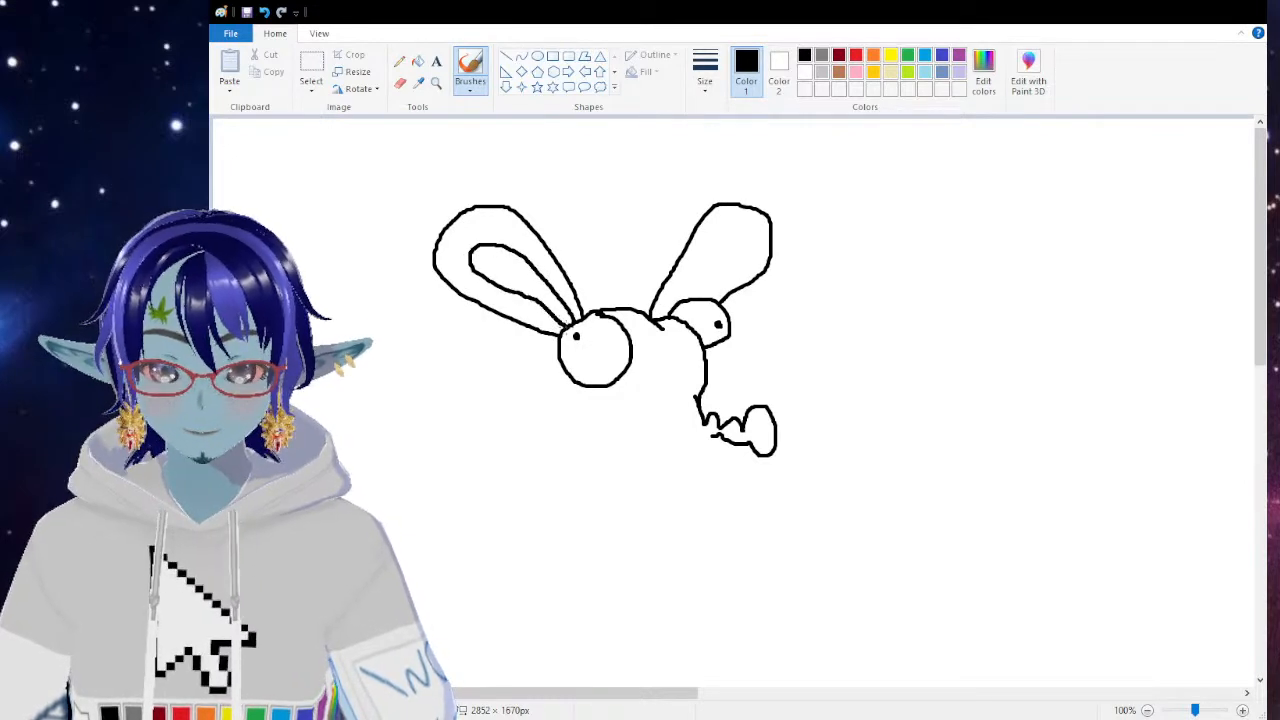
mouse_move(666, 322)
left_mouse_down()
mouse_move(712, 241)
mouse_move(732, 276)
mouse_move(704, 302)
left_mouse_up()
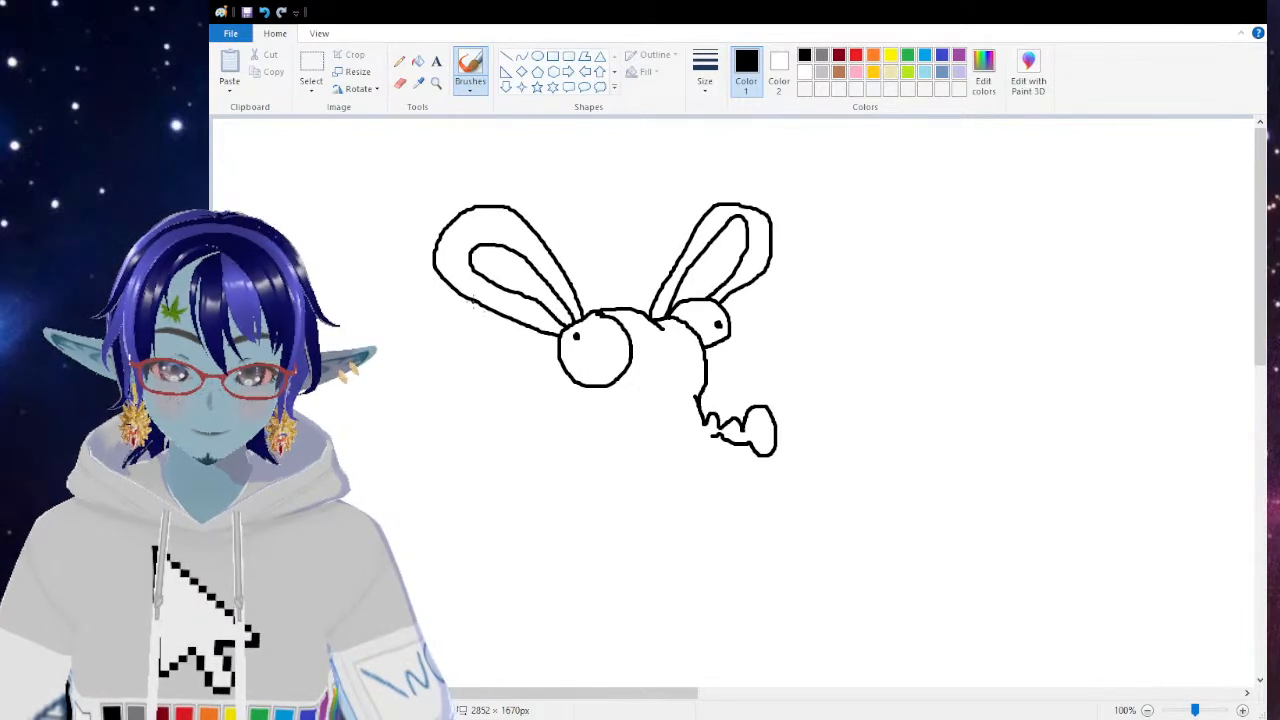
mouse_move(476, 300)
left_mouse_down()
mouse_move(409, 321)
mouse_move(410, 248)
mouse_move(318, 276)
left_mouse_up()
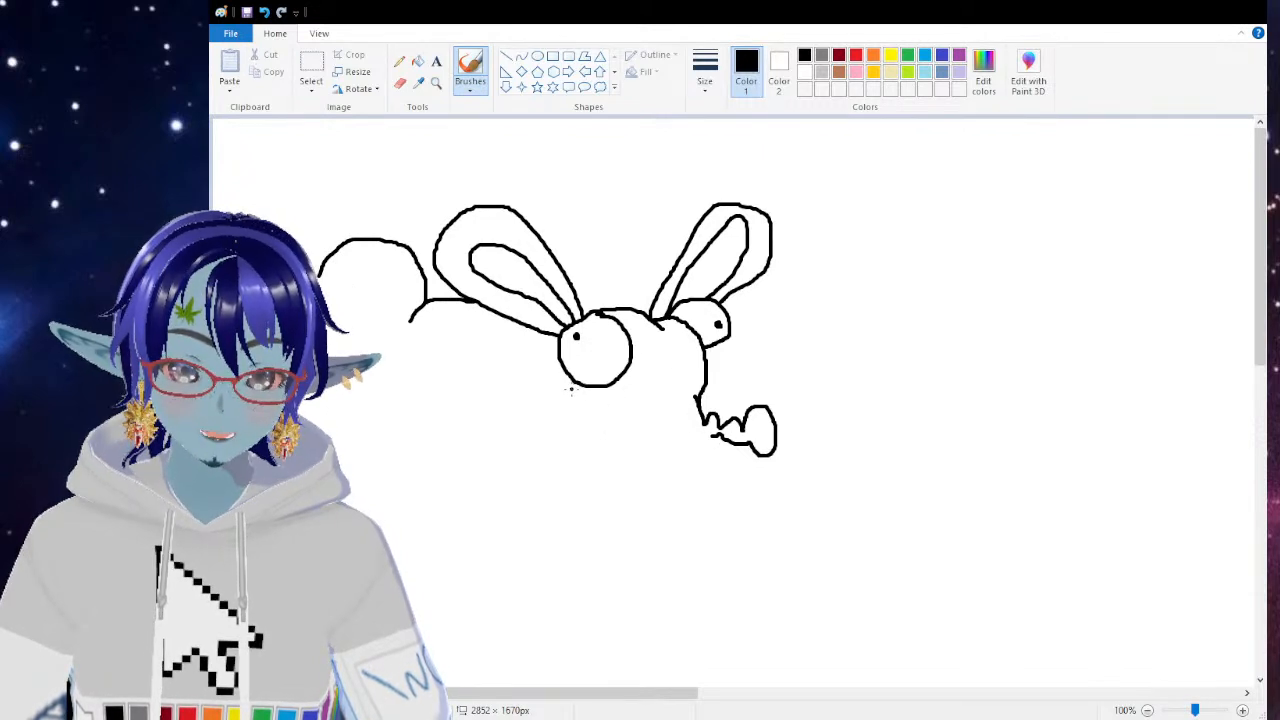
Step: Draw a curved cheek line across the lower part of the larger eye and erase the eye outline beneath it
left_click_drag(570, 383, 647, 368)
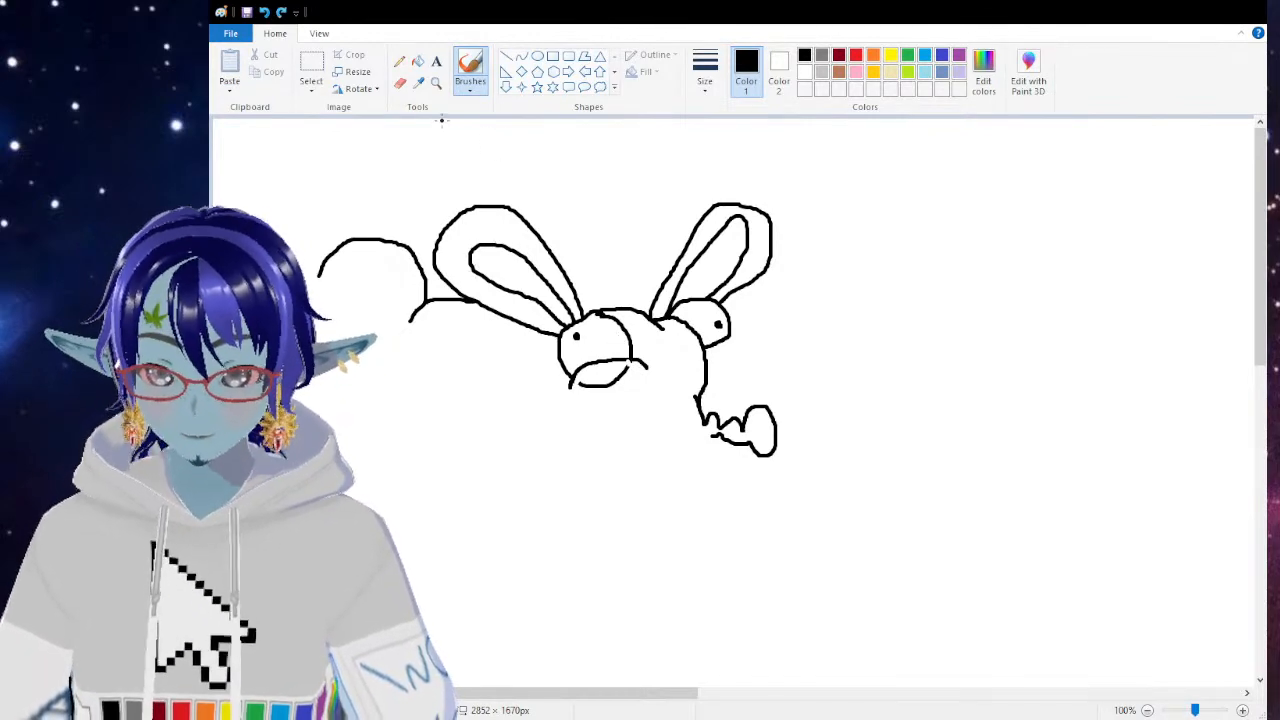
left_click(436, 83)
left_click(580, 298)
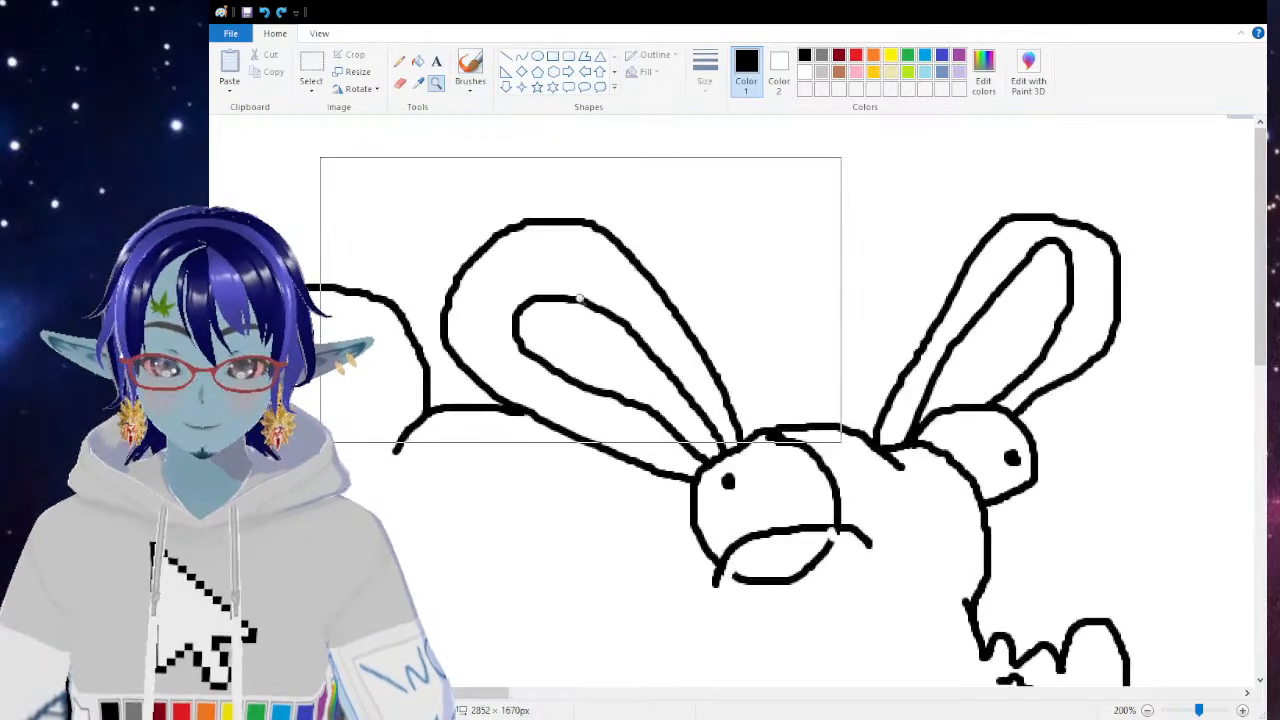
left_click(469, 70)
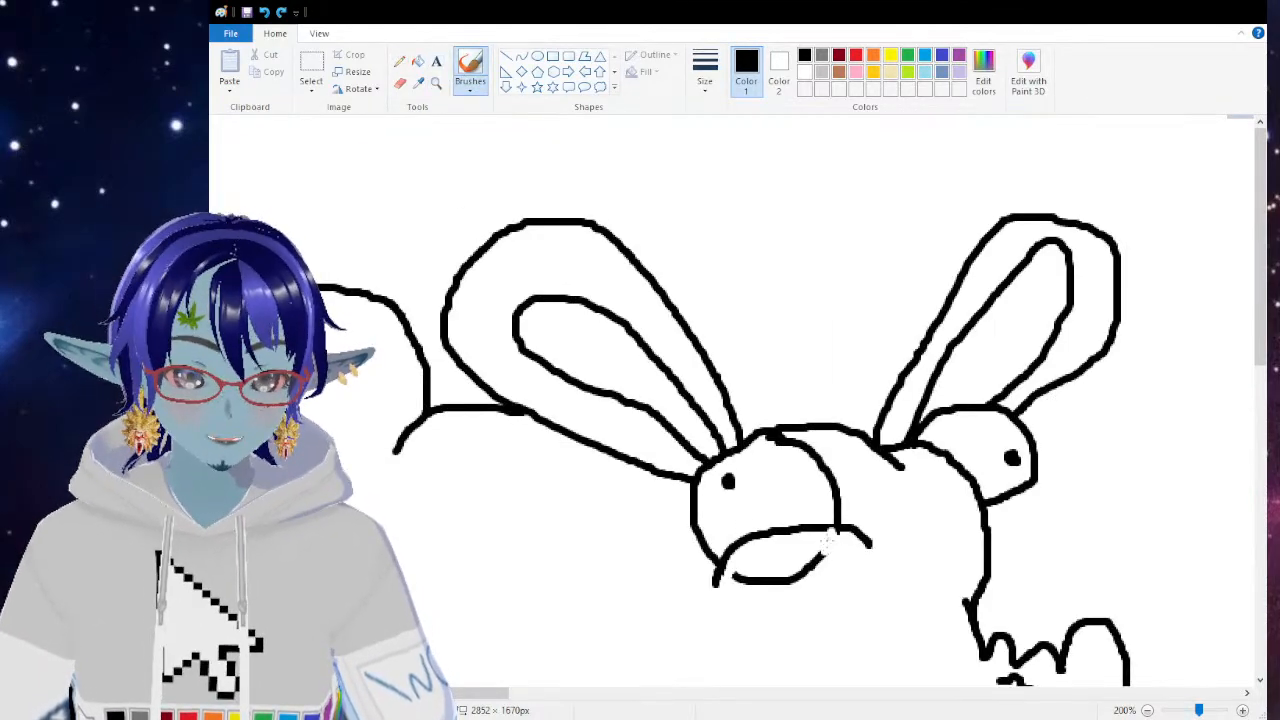
mouse_move(829, 548)
left_mouse_down()
mouse_move(786, 581)
mouse_move(823, 550)
mouse_move(747, 576)
left_mouse_up()
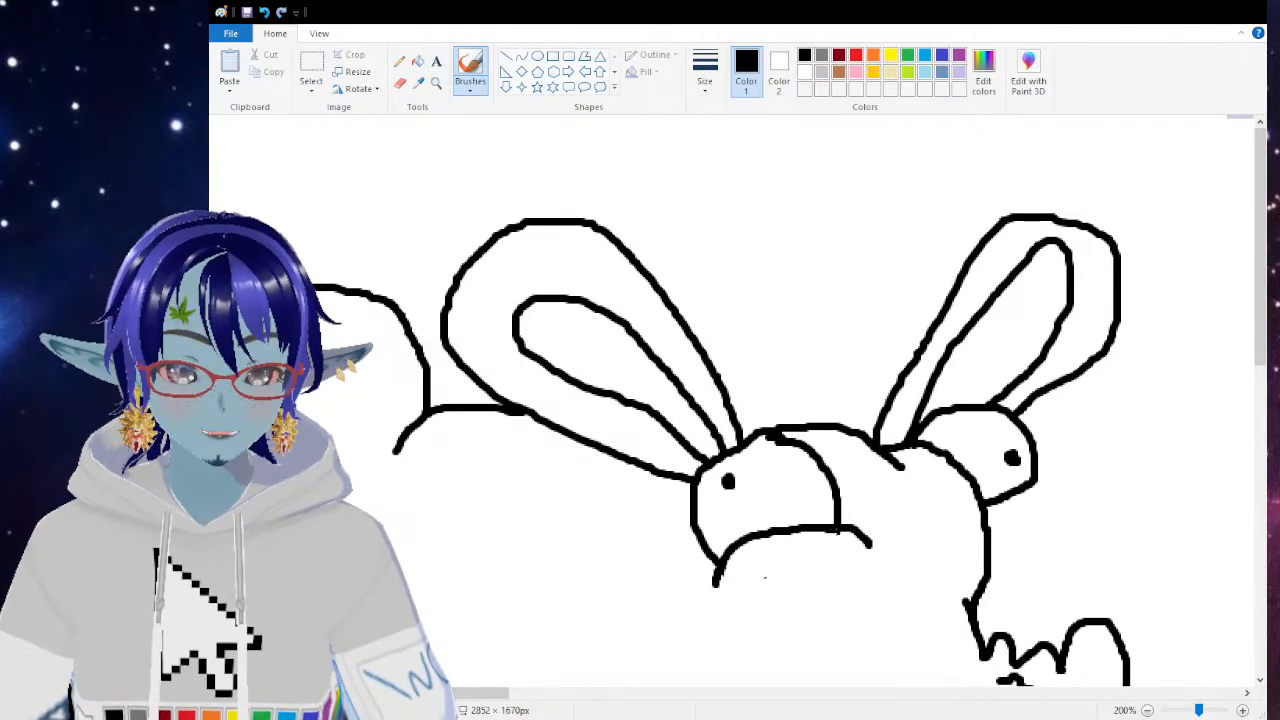
Step: Draw a small arc below the cheek line and a wide drooping mouth that reaches the bumpy shape
scroll(970, 502, "down", 3)
left_click_drag(784, 424, 836, 420)
mouse_move(998, 540)
left_mouse_down()
mouse_move(935, 472)
mouse_move(868, 440)
mouse_move(782, 440)
mouse_move(730, 478)
mouse_move(772, 462)
mouse_move(896, 468)
mouse_move(948, 494)
left_mouse_up()
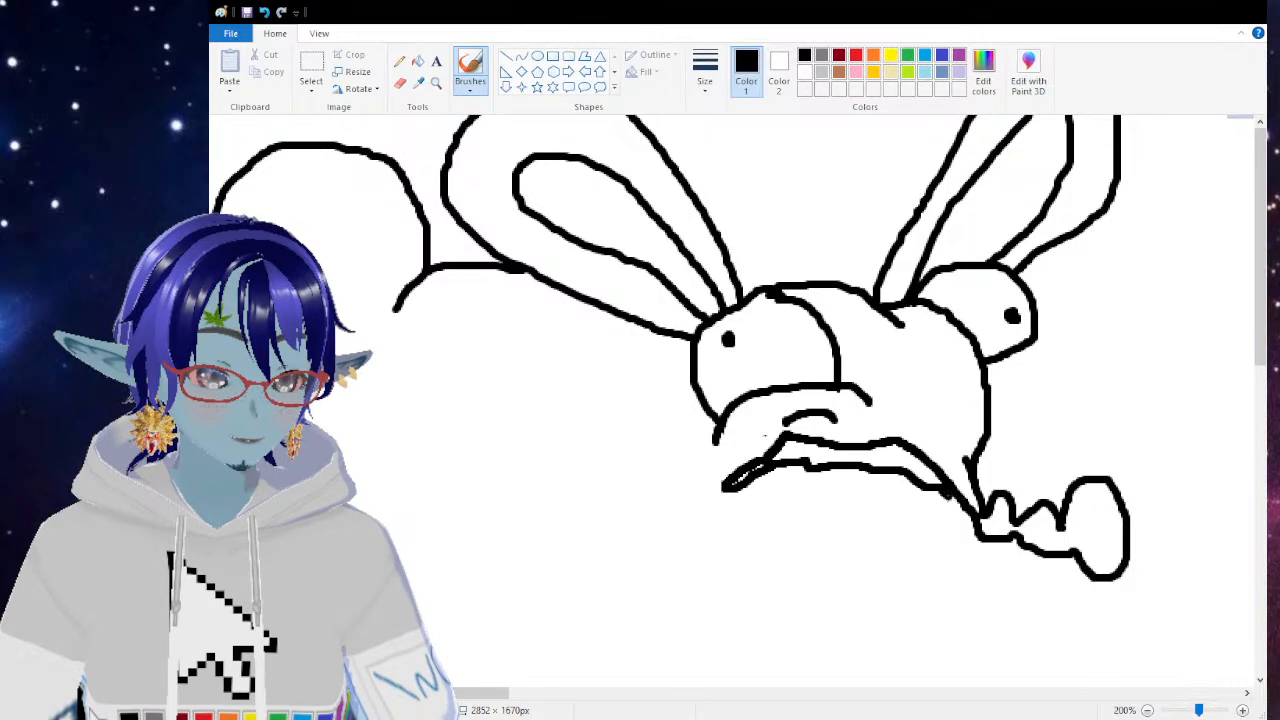
Step: Draw a long, slightly wavy ground line beneath the head, running past the oval on the far side
scroll(1017, 543, "down", 2)
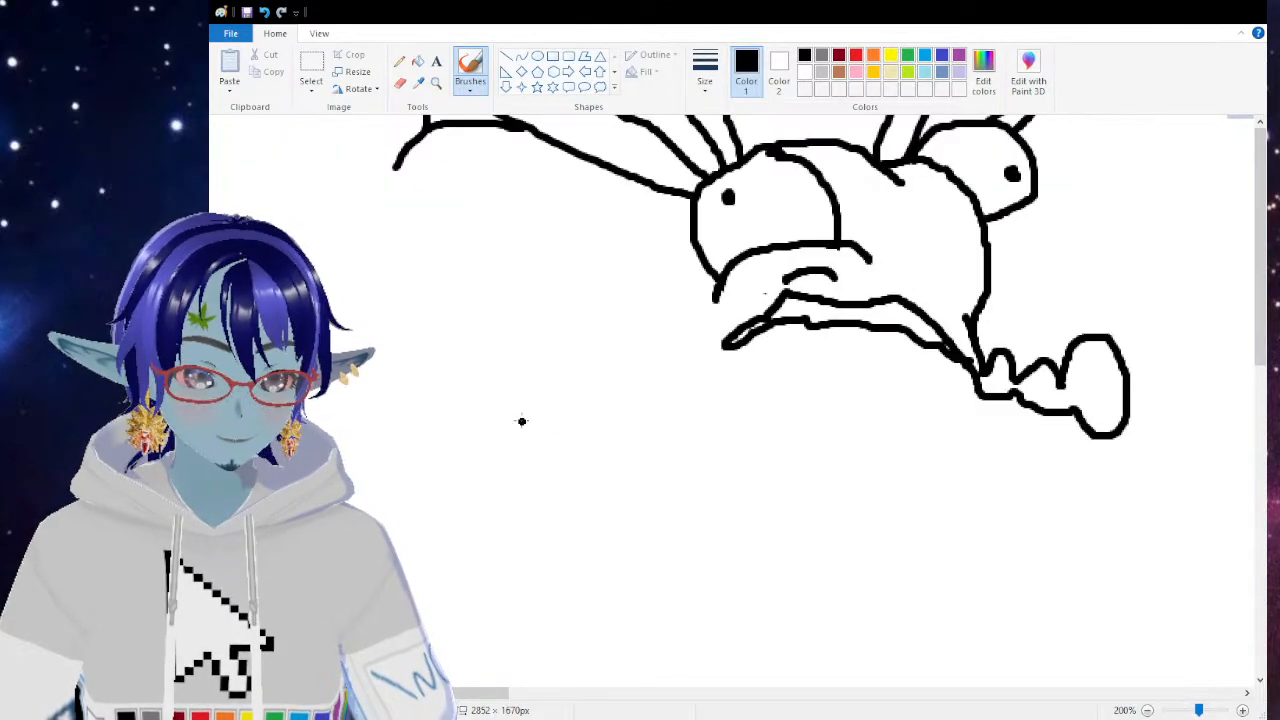
left_click(436, 82)
right_click(460, 180)
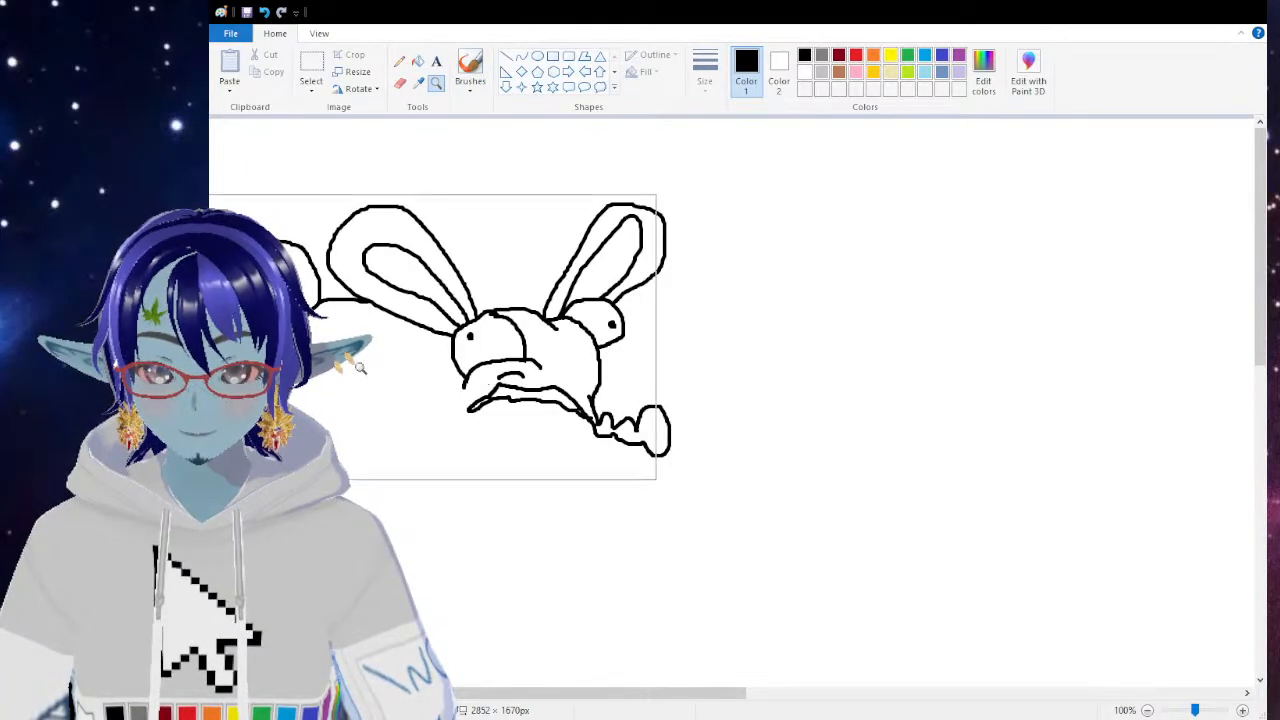
left_click(471, 68)
mouse_move(335, 450)
left_mouse_down()
mouse_move(430, 458)
mouse_move(934, 437)
left_mouse_up()
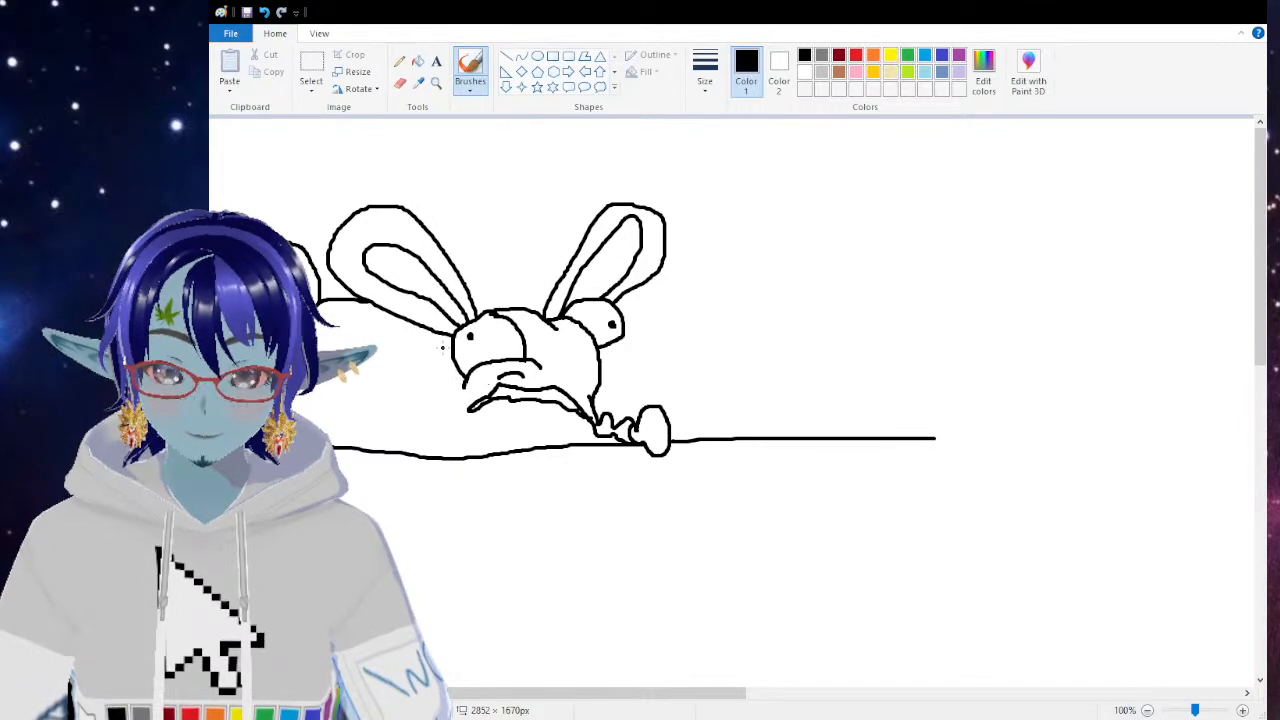
Step: Draw a curved chin line below the mouth and a bent clawed paw reaching over the ground line
mouse_move(450, 345)
left_mouse_down()
mouse_move(446, 433)
mouse_move(470, 437)
mouse_move(445, 413)
mouse_move(448, 429)
mouse_move(470, 434)
mouse_move(516, 420)
left_mouse_up()
key("ctrl+z")
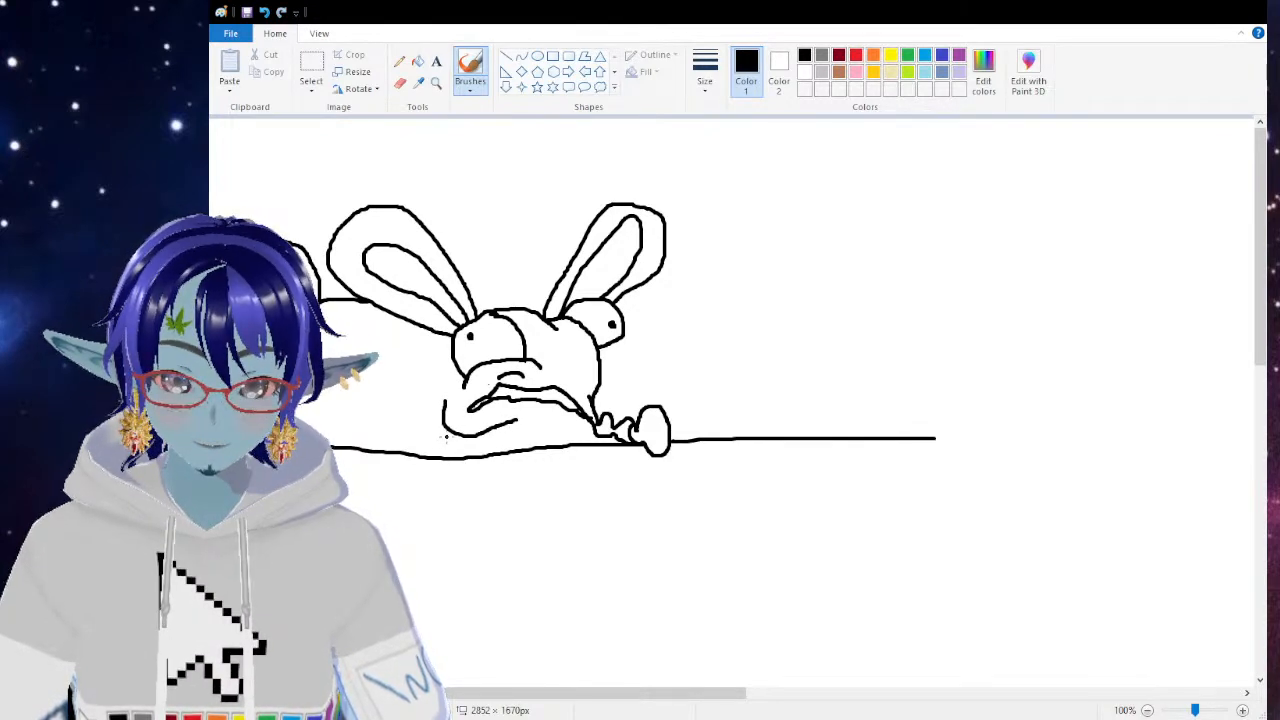
mouse_move(443, 405)
left_mouse_down()
mouse_move(404, 420)
mouse_move(398, 462)
mouse_move(411, 432)
mouse_move(408, 468)
mouse_move(424, 467)
left_mouse_up()
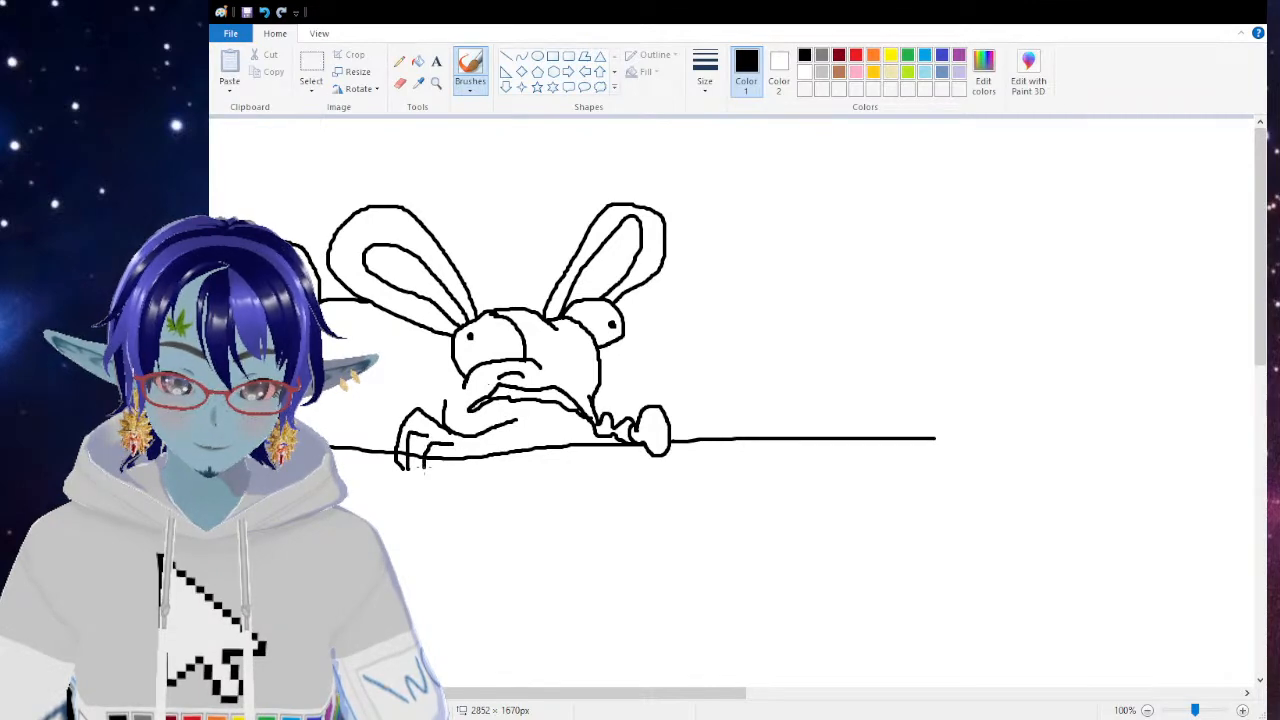
Step: Erase the ground line running through the paw and draw the remaining claw lines joining it to the ground
left_click(436, 84)
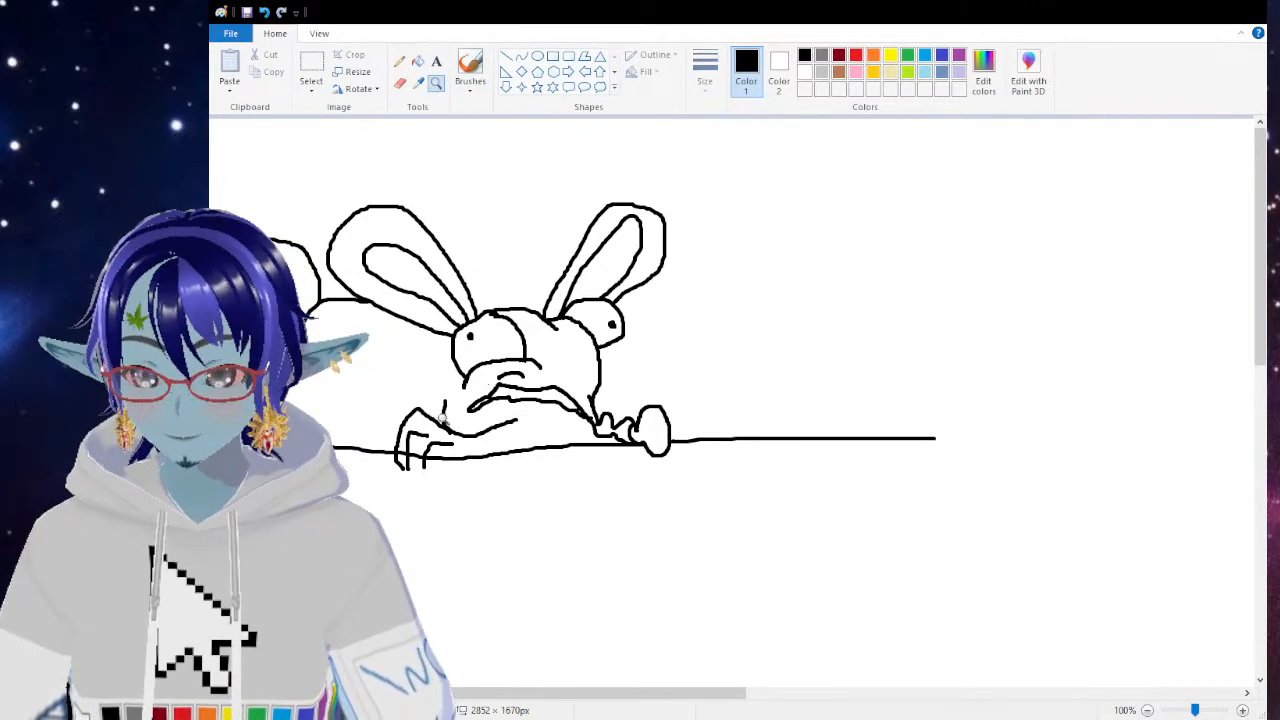
left_click(443, 418)
left_click(685, 480)
left_click(437, 82)
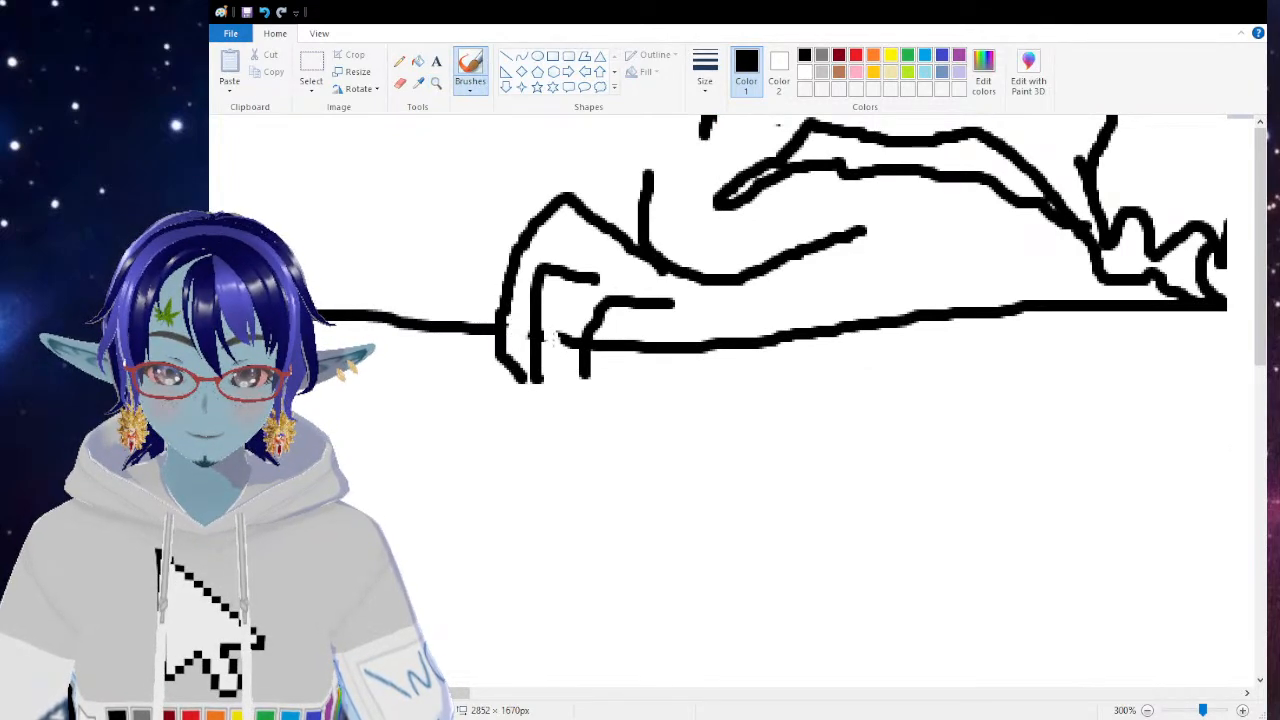
mouse_move(603, 346)
left_mouse_down()
mouse_move(633, 341)
mouse_move(557, 323)
mouse_move(635, 344)
mouse_move(608, 363)
mouse_move(620, 349)
mouse_move(602, 346)
mouse_move(698, 348)
left_mouse_up()
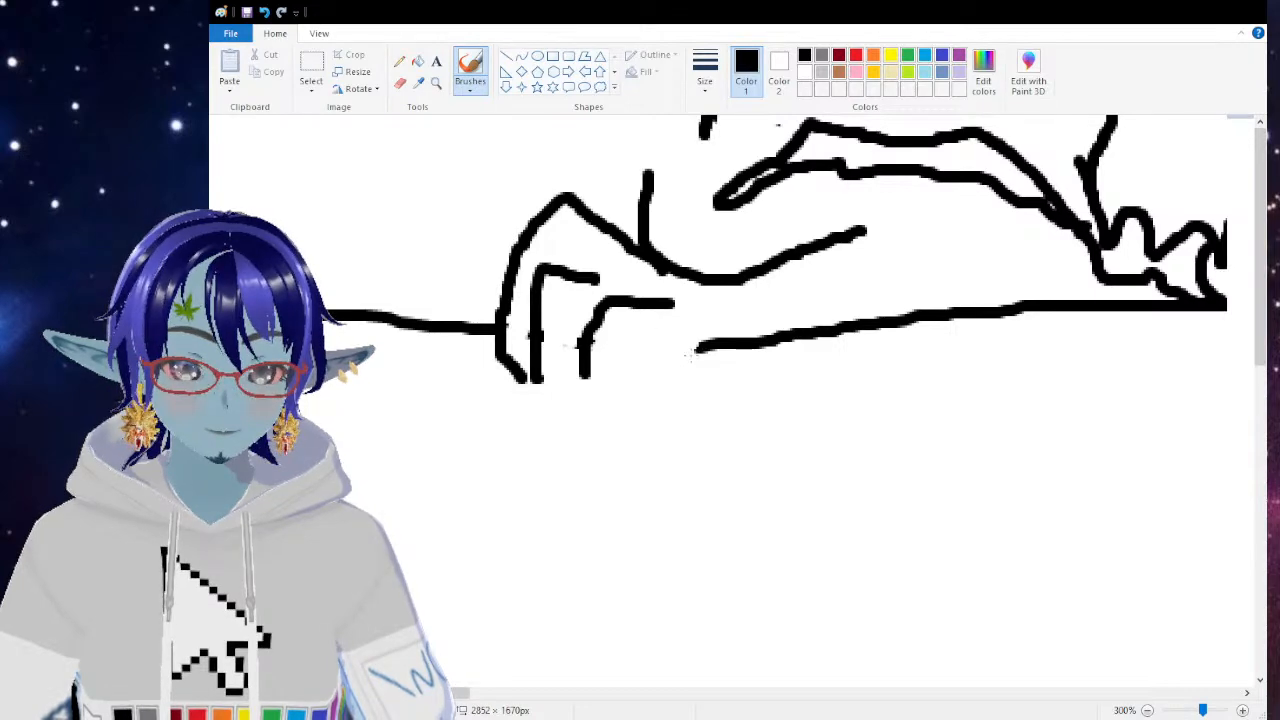
left_click(436, 86)
right_click(440, 200)
right_click(411, 162)
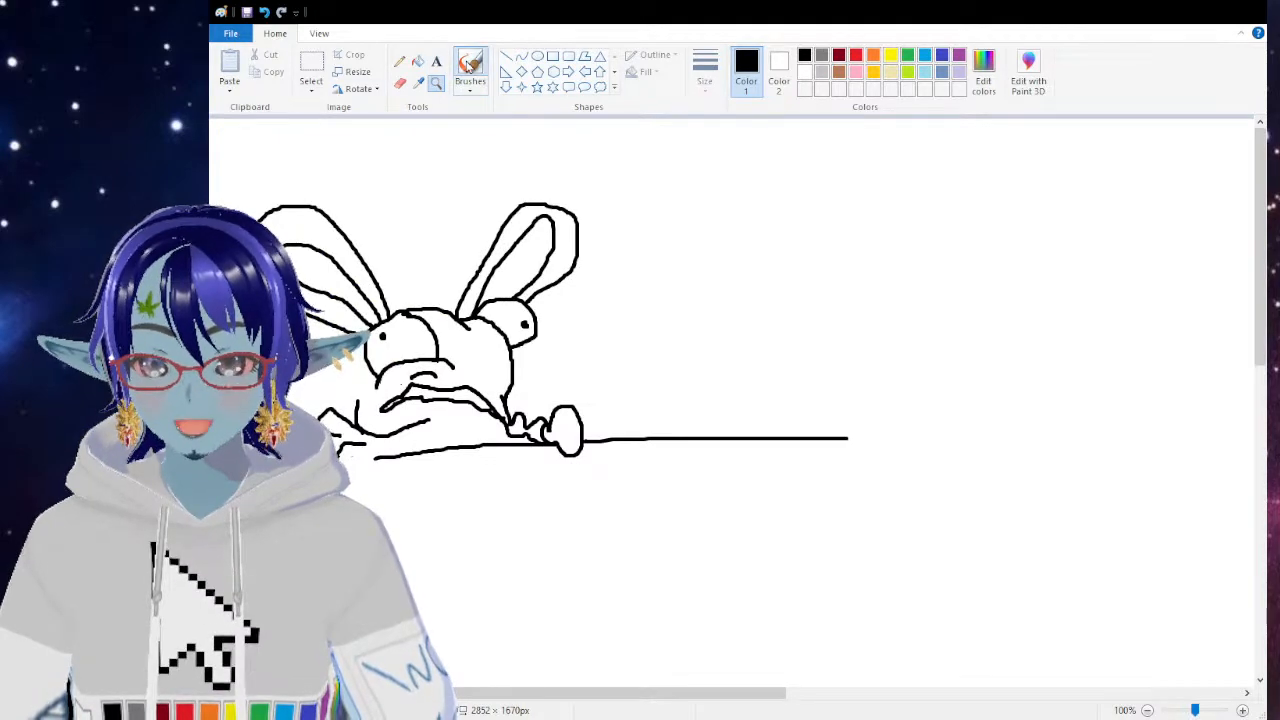
left_click(468, 64)
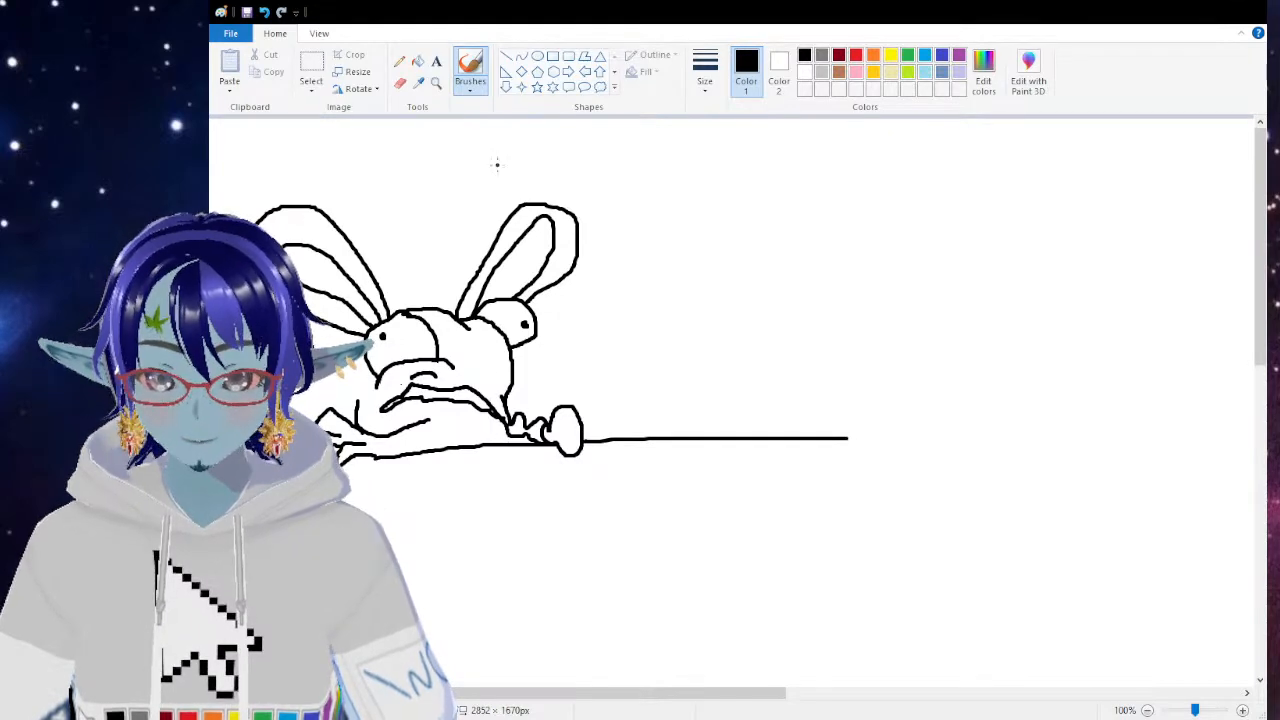
Step: Fill the background around the creature with light gray
left_click(821, 72)
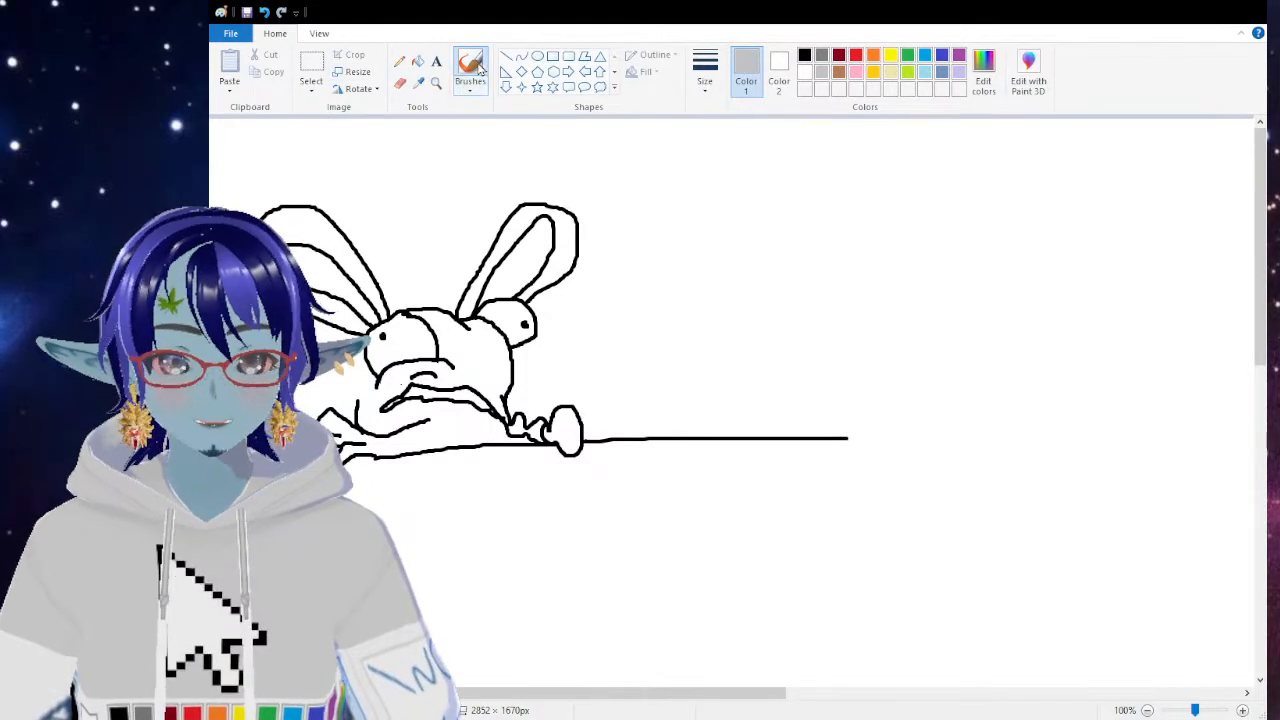
left_click(417, 62)
left_click(673, 337)
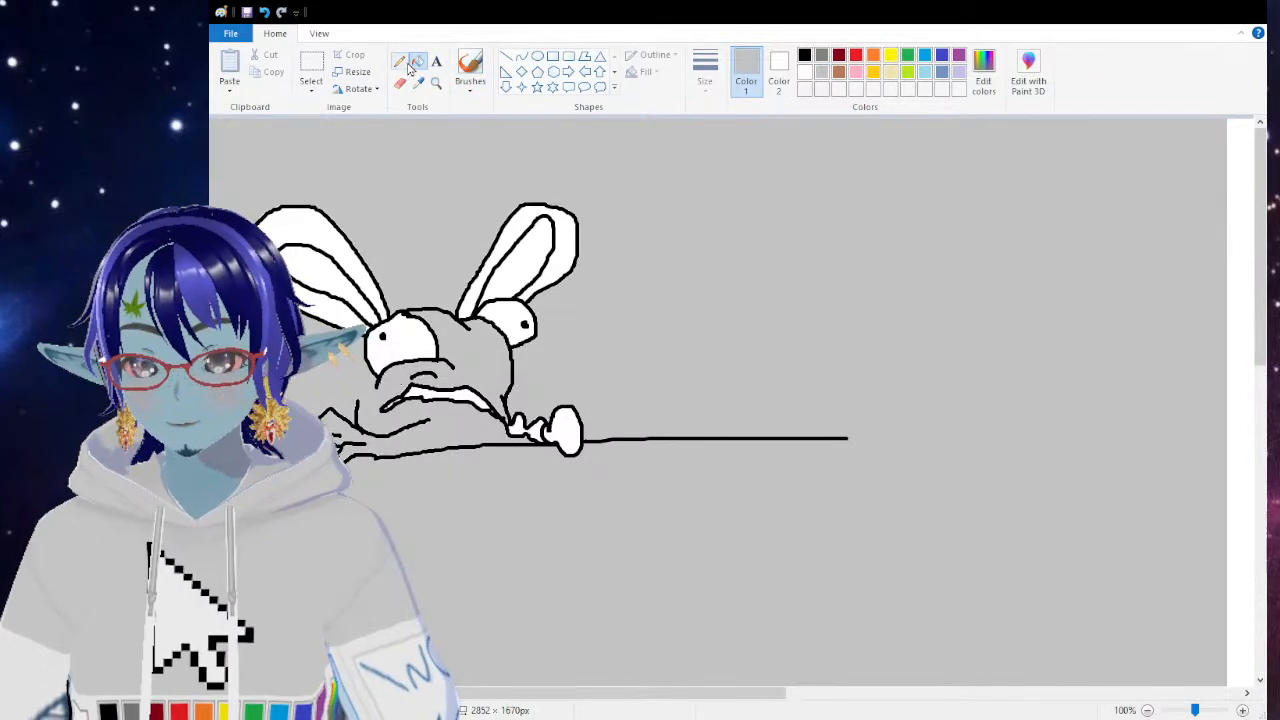
Step: Draw a jagged pointed tail and a rounded hind leg with a clawed foot in black behind the head
left_click(470, 70)
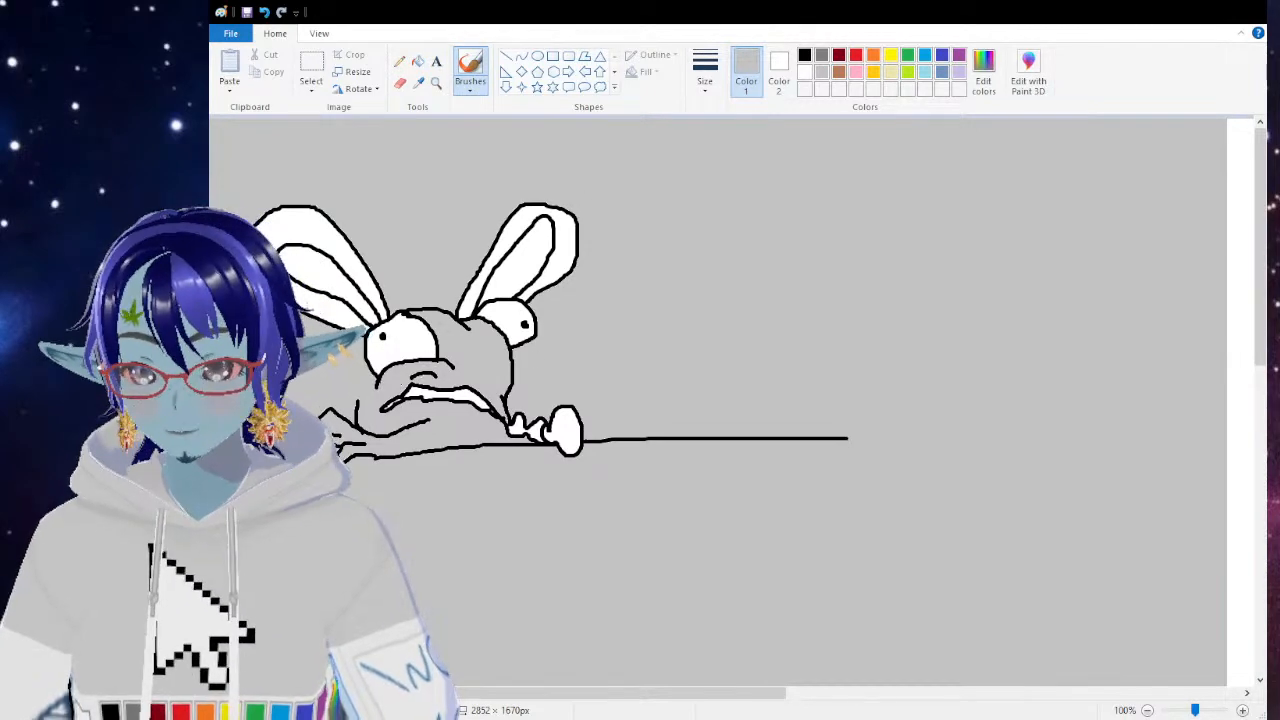
left_click_drag(517, 693, 427, 694)
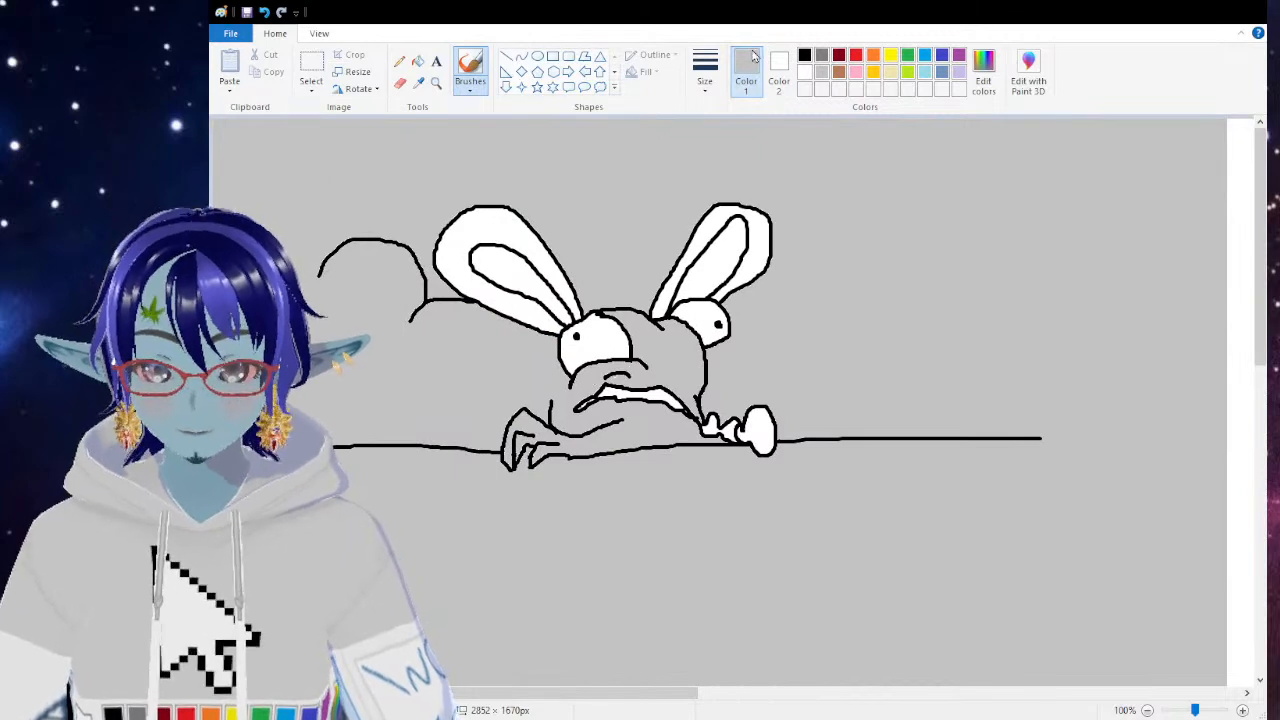
left_click(805, 56)
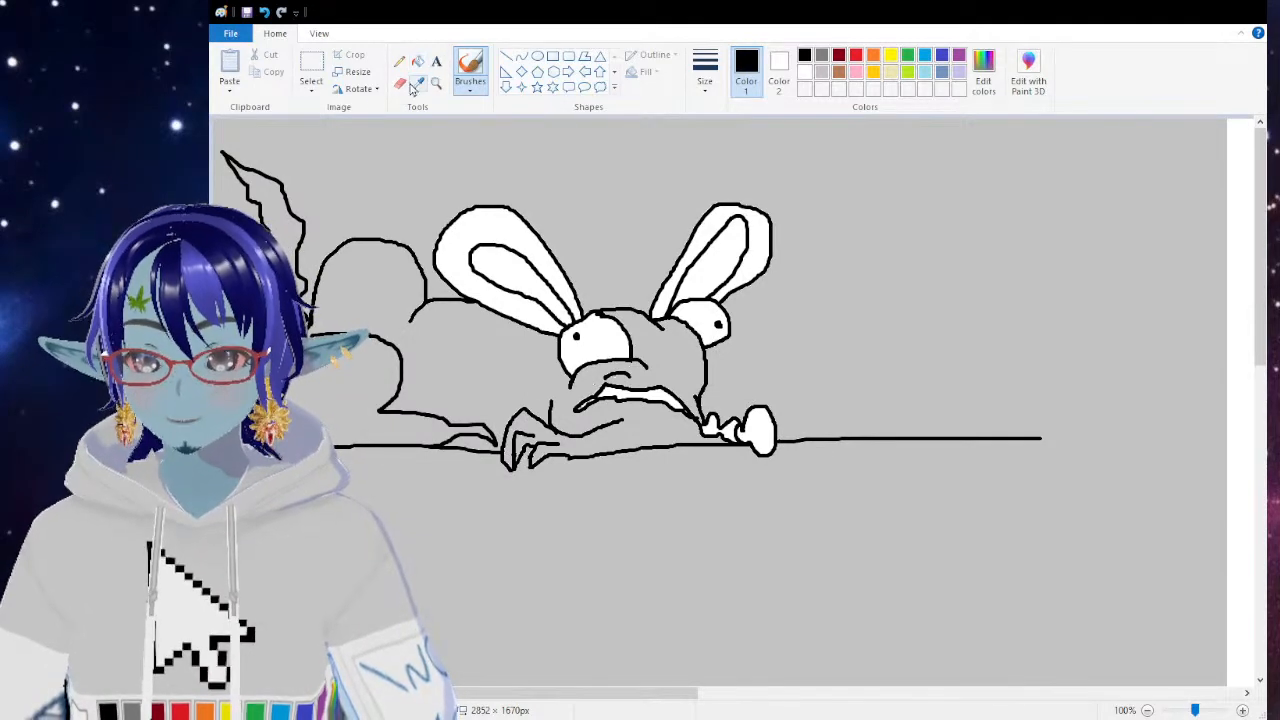
left_click(400, 83)
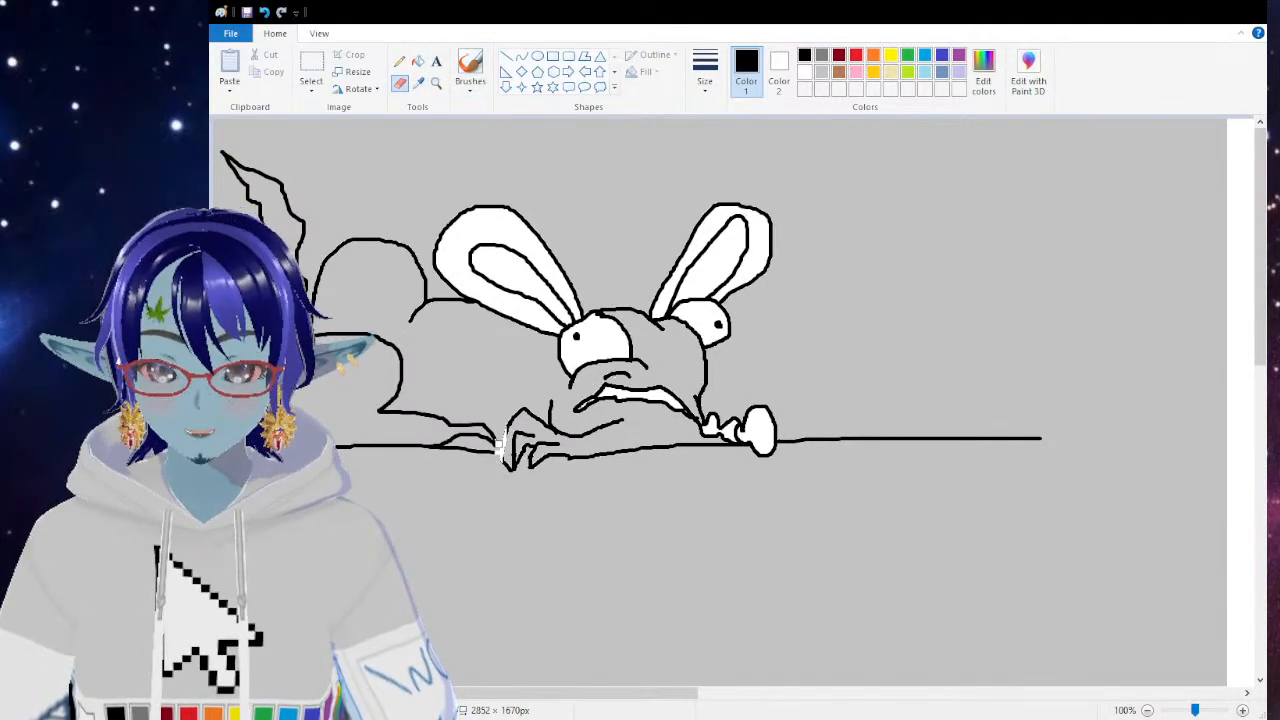
left_click_drag(507, 424, 506, 472)
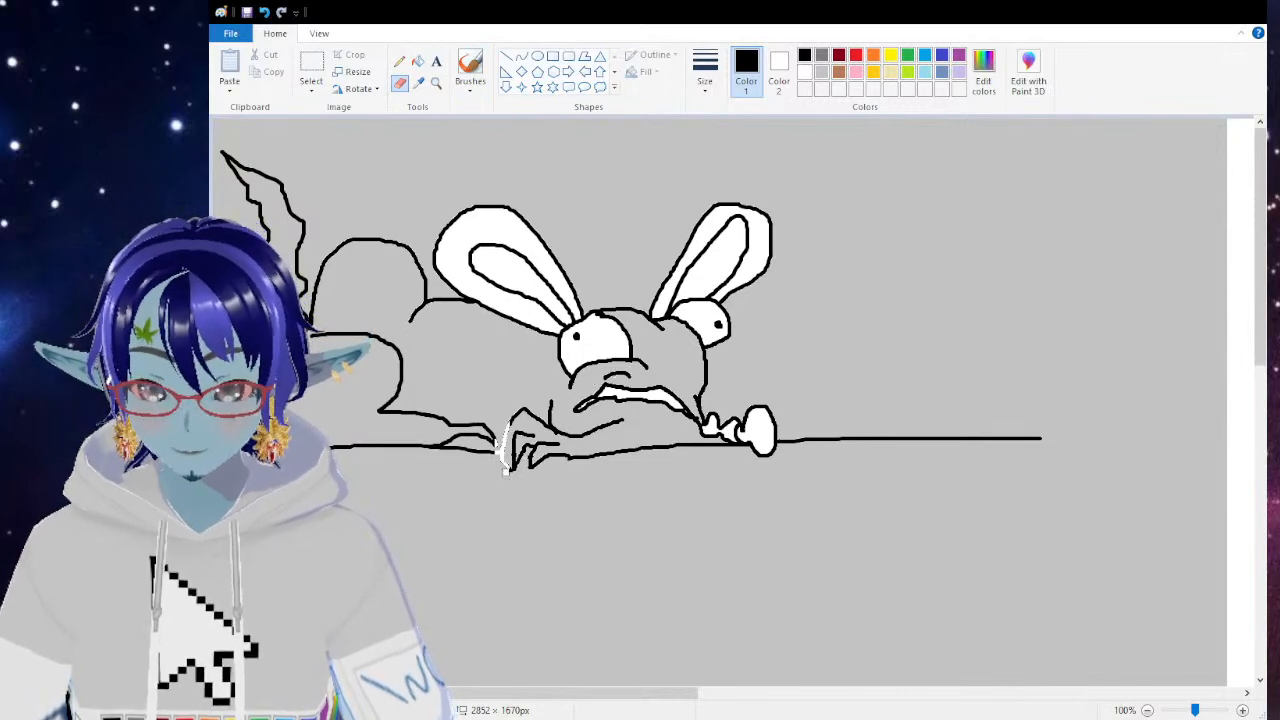
mouse_move(511, 419)
left_mouse_down()
mouse_move(518, 458)
mouse_move(523, 422)
mouse_move(535, 428)
mouse_move(525, 481)
left_mouse_up()
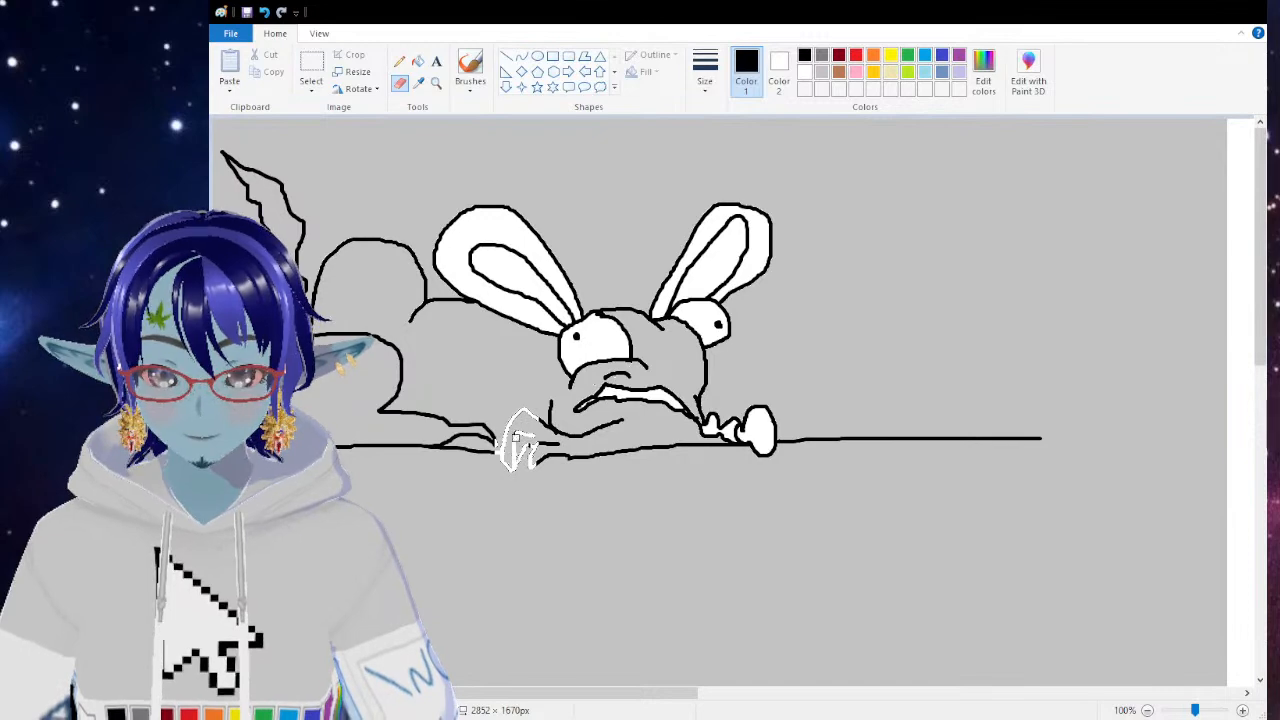
left_click_drag(541, 417, 536, 466)
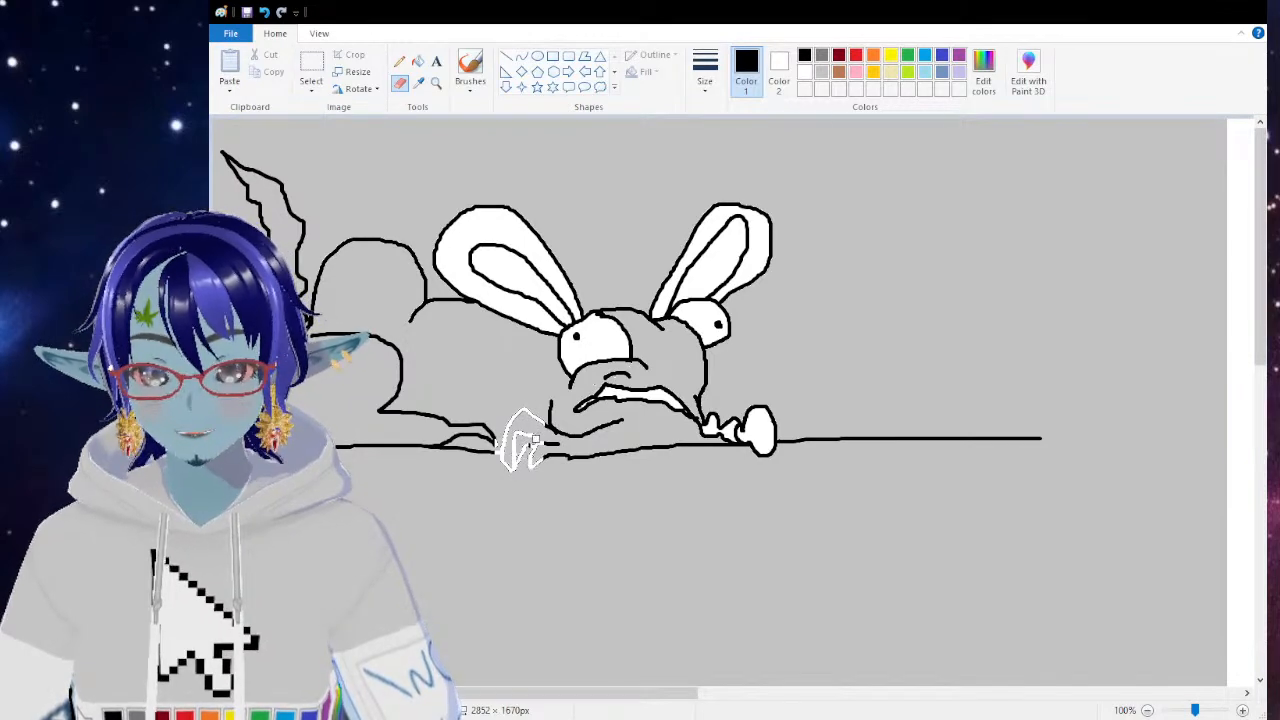
left_click_drag(547, 438, 551, 400)
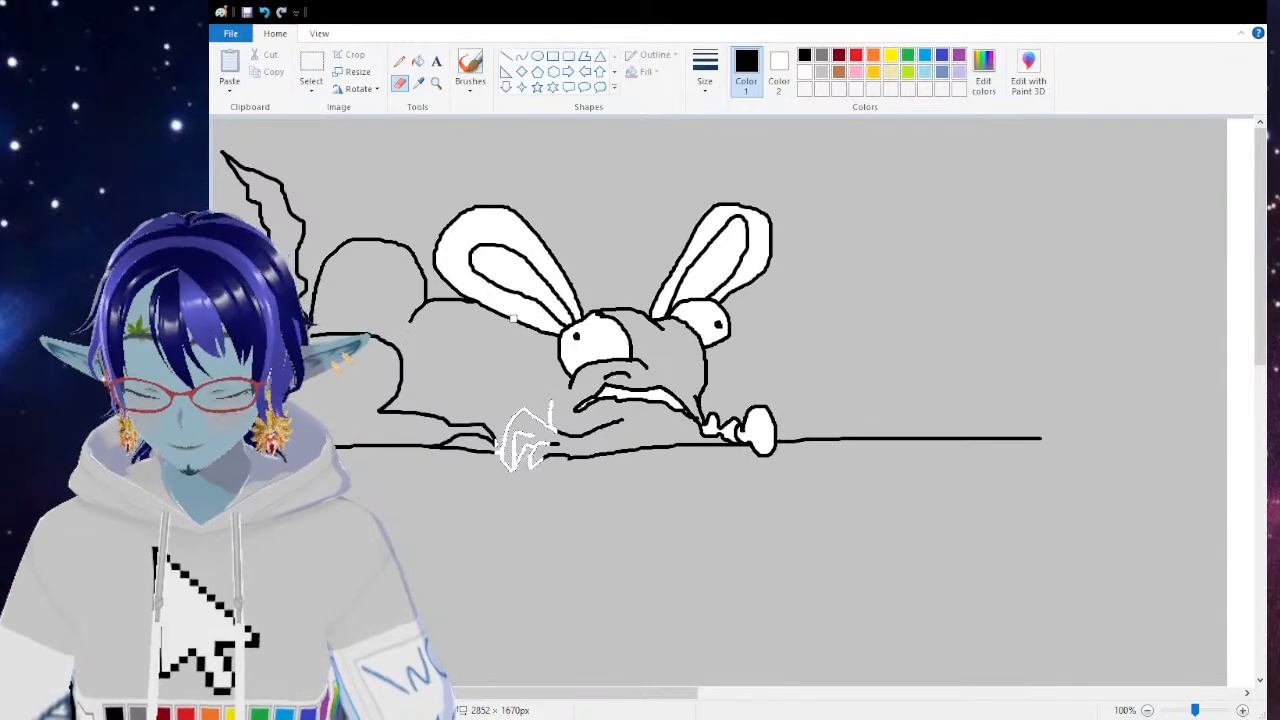
key("ctrl+z")
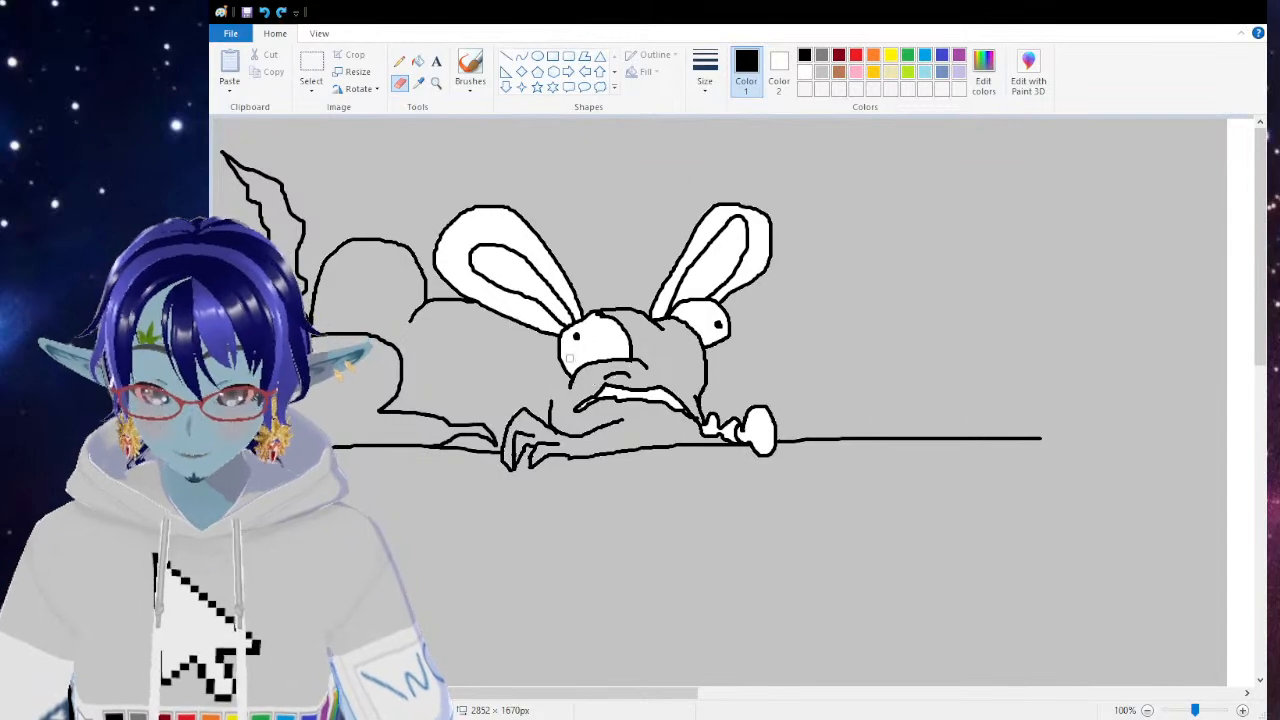
mouse_move(505, 417)
left_mouse_down()
mouse_move(510, 486)
mouse_move(507, 425)
mouse_move(516, 412)
mouse_move(538, 422)
left_mouse_up()
key("ctrl+z")
key("ctrl+z")
Step: Outline the front clawed paw with a white brush loop and erase everything inside it
left_click(437, 84)
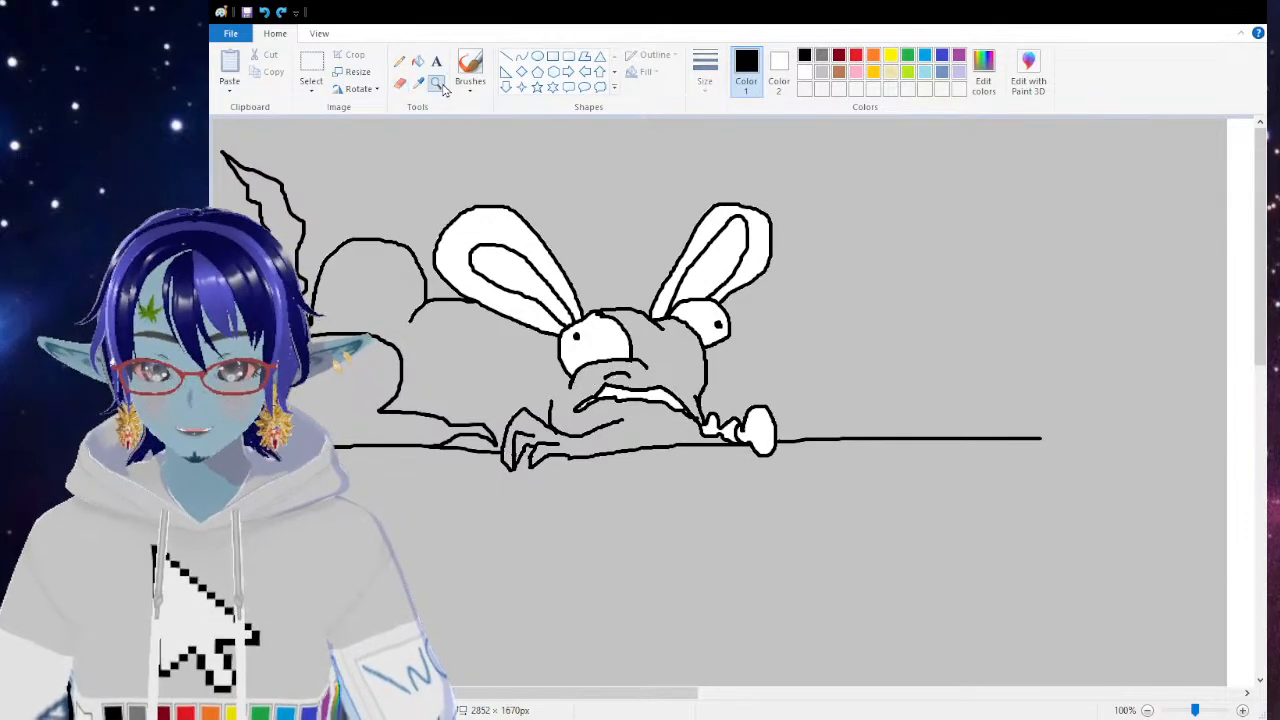
left_click(565, 398)
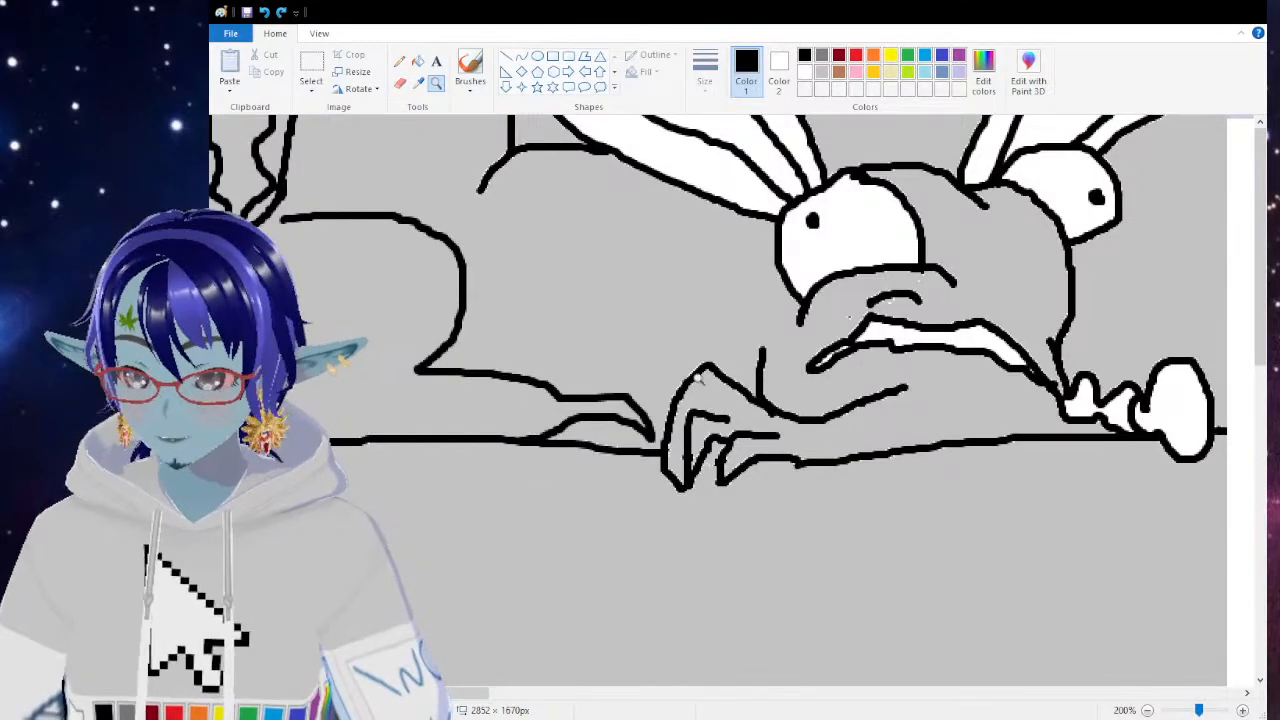
left_click(758, 396)
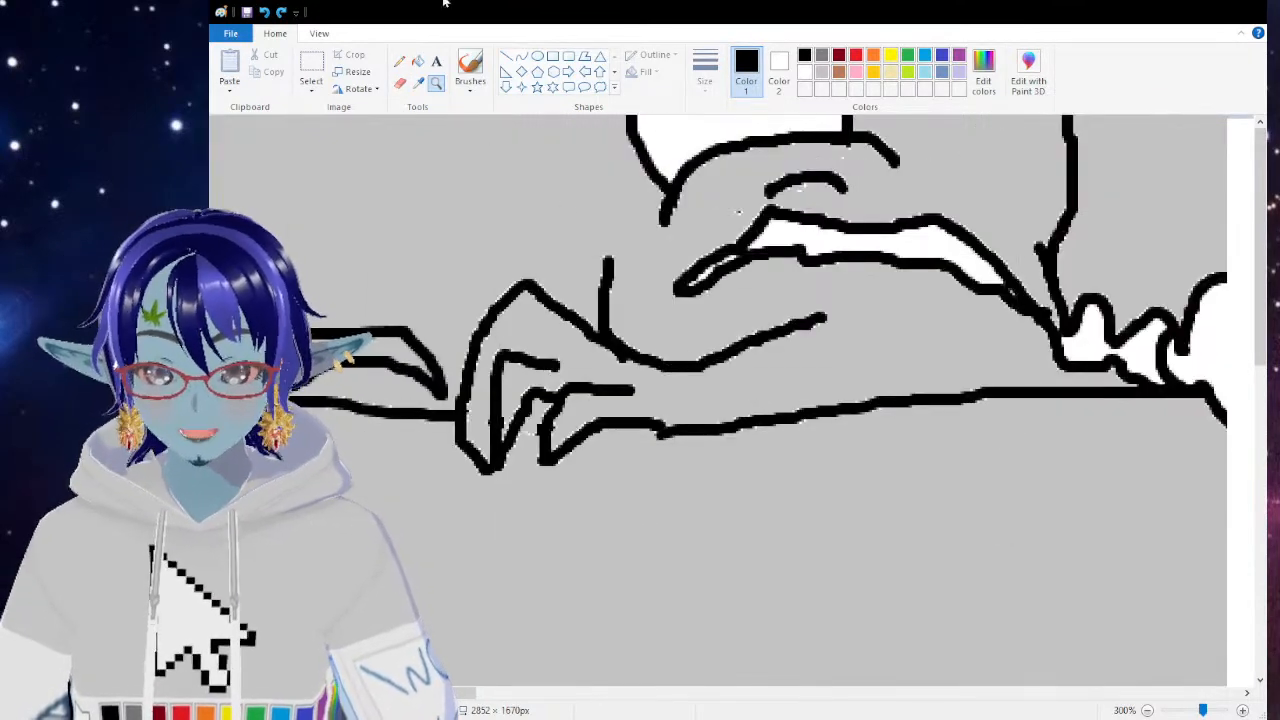
left_click(470, 70)
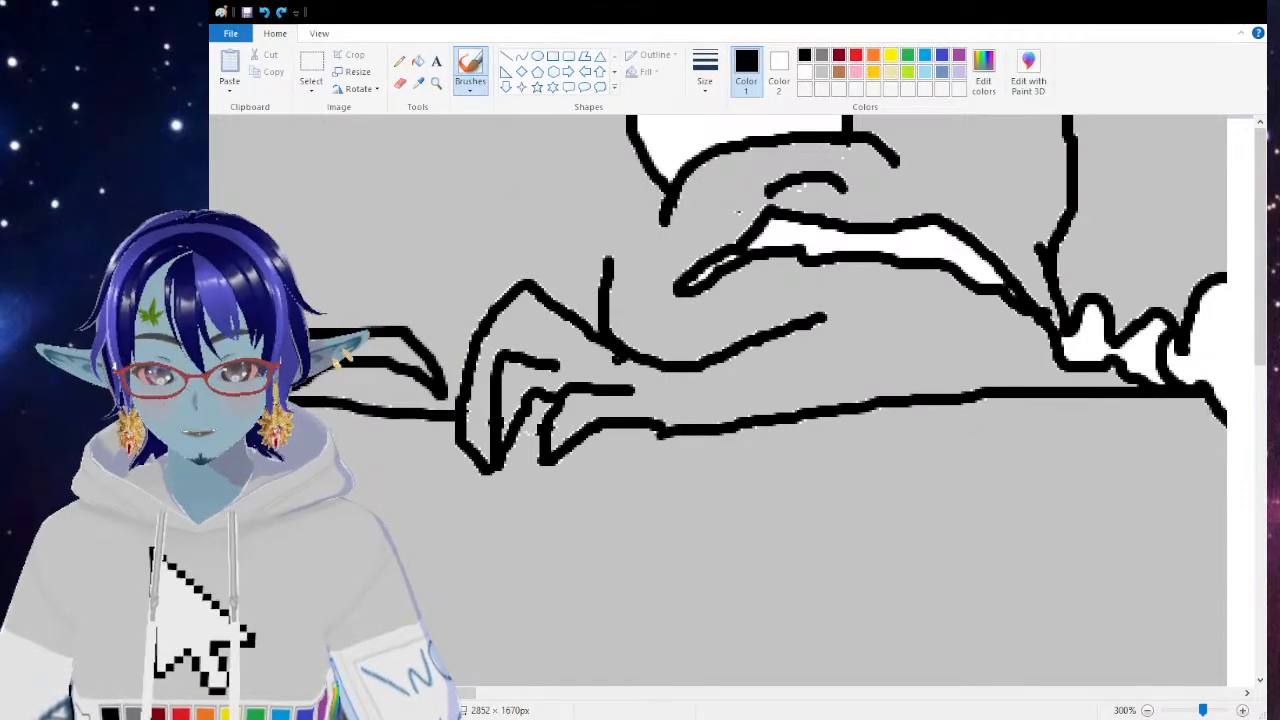
mouse_move(588, 316)
left_mouse_down()
mouse_move(630, 400)
mouse_move(632, 430)
mouse_move(609, 460)
mouse_move(558, 482)
mouse_move(482, 488)
mouse_move(454, 426)
mouse_move(480, 316)
mouse_move(532, 270)
mouse_move(588, 322)
left_mouse_up()
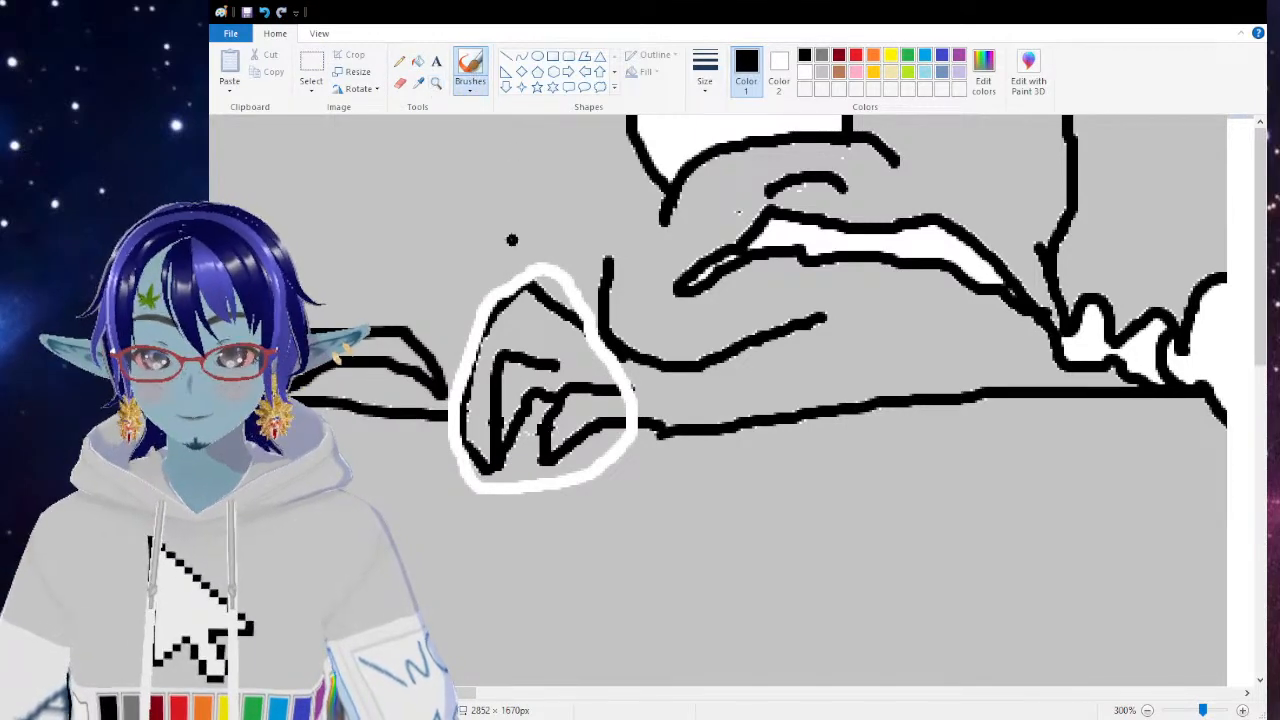
left_click(400, 83)
mouse_move(540, 288)
left_mouse_down()
mouse_move(574, 333)
mouse_move(532, 305)
mouse_move(492, 307)
mouse_move(463, 430)
mouse_move(473, 456)
mouse_move(522, 476)
mouse_move(602, 454)
mouse_move(618, 430)
mouse_move(581, 328)
mouse_move(527, 316)
mouse_move(504, 339)
mouse_move(499, 447)
mouse_move(534, 458)
mouse_move(604, 407)
mouse_move(543, 328)
mouse_move(515, 369)
mouse_move(534, 449)
mouse_move(574, 437)
mouse_move(584, 389)
mouse_move(556, 365)
mouse_move(532, 372)
mouse_move(535, 409)
mouse_move(557, 426)
mouse_move(557, 391)
mouse_move(539, 391)
mouse_move(562, 407)
mouse_move(544, 403)
mouse_move(611, 391)
left_mouse_up()
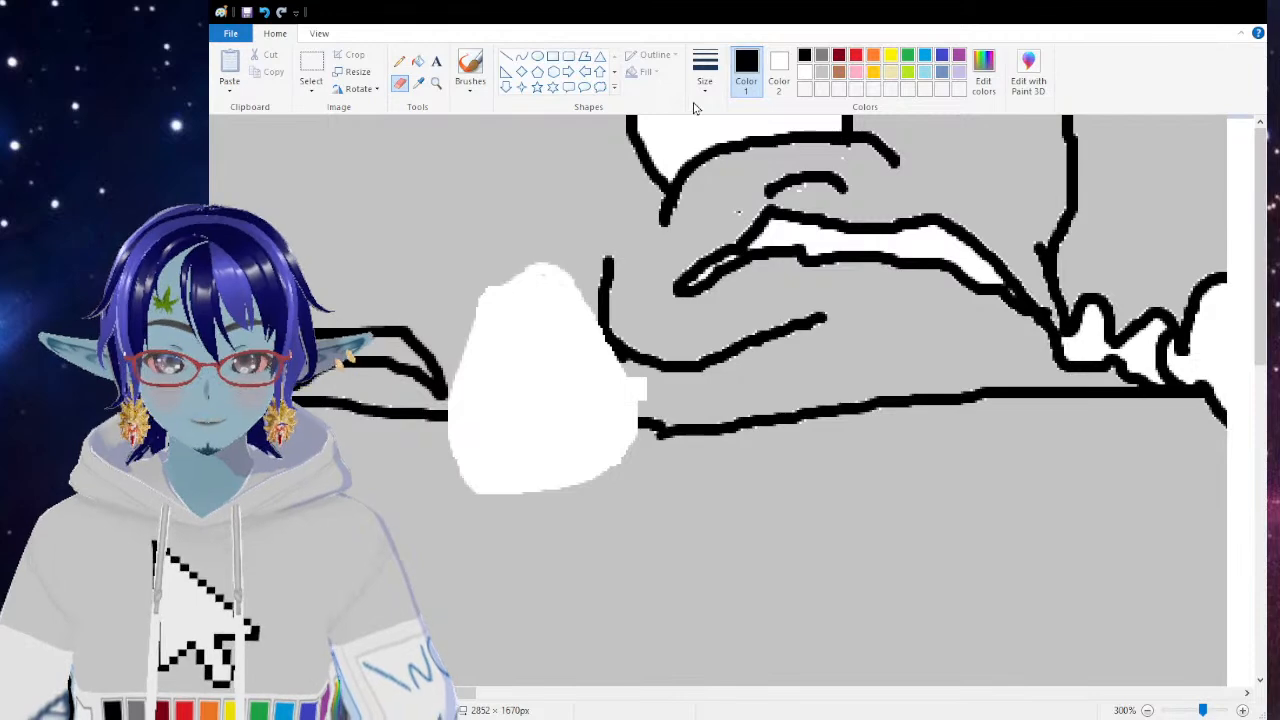
Step: Fill the erased paw area with light gray and paint over the leftover white edge specks
left_click(417, 61)
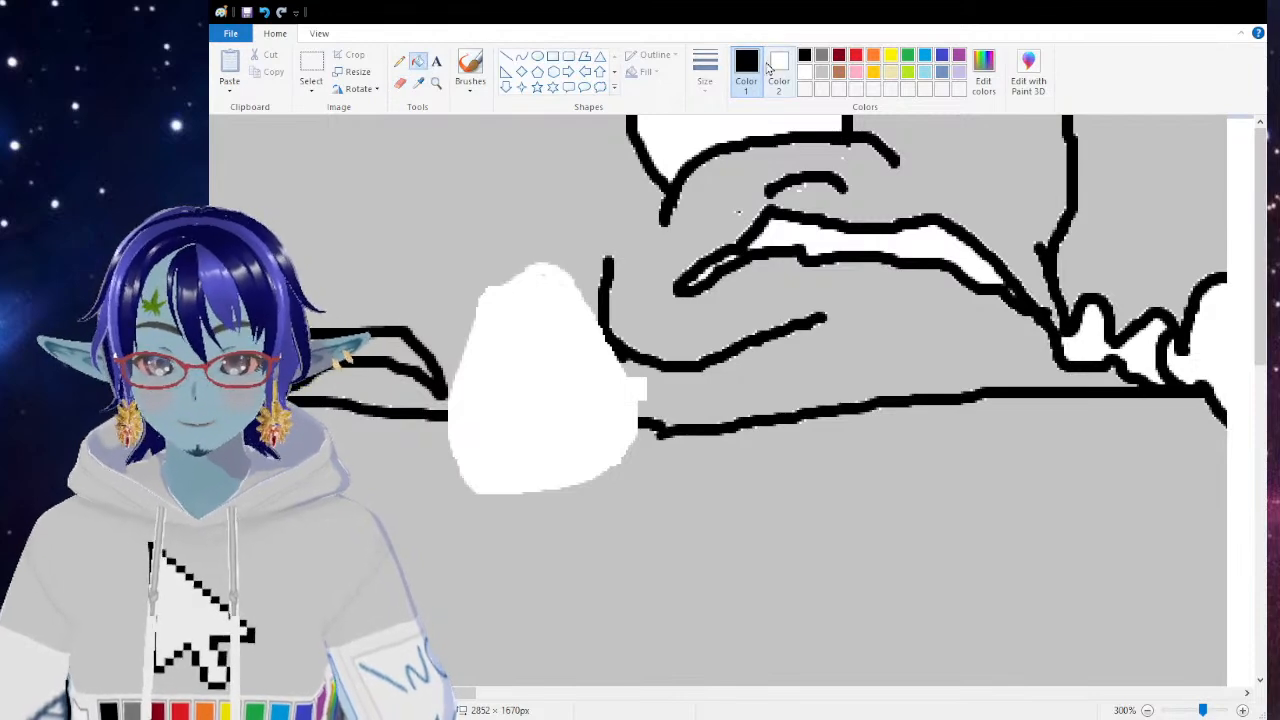
left_click(821, 72)
left_click(554, 391)
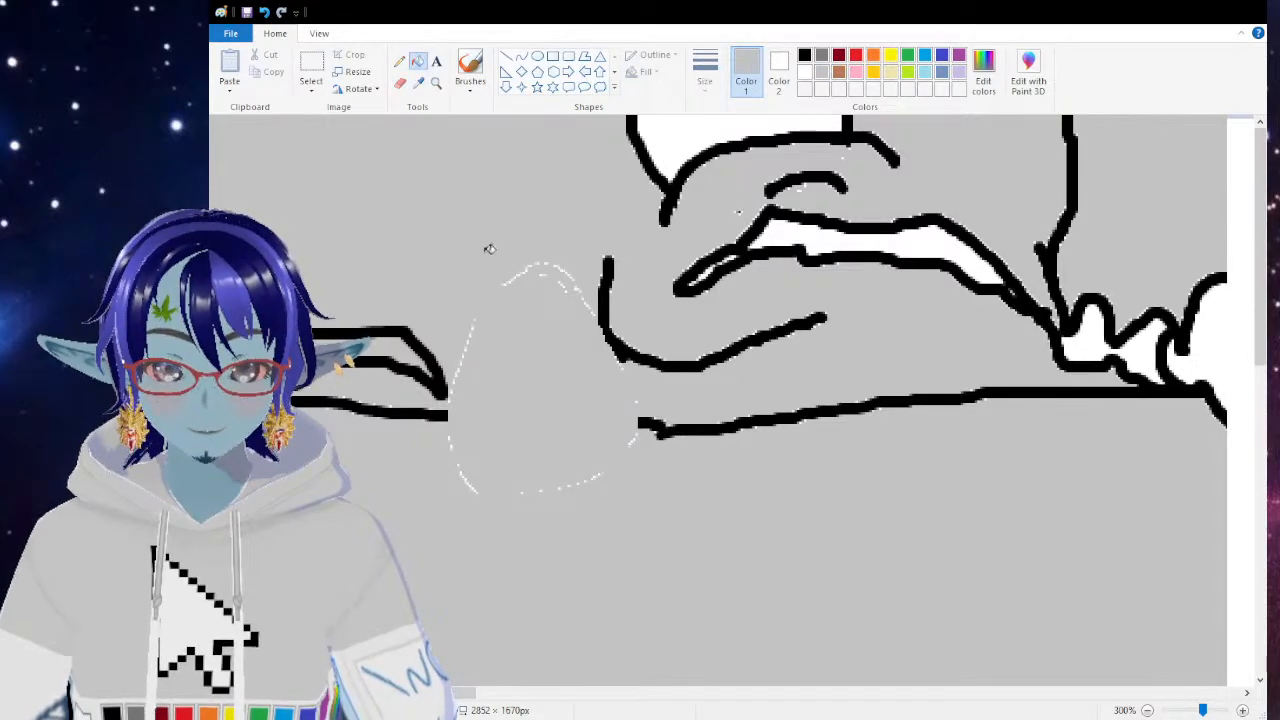
left_click(470, 66)
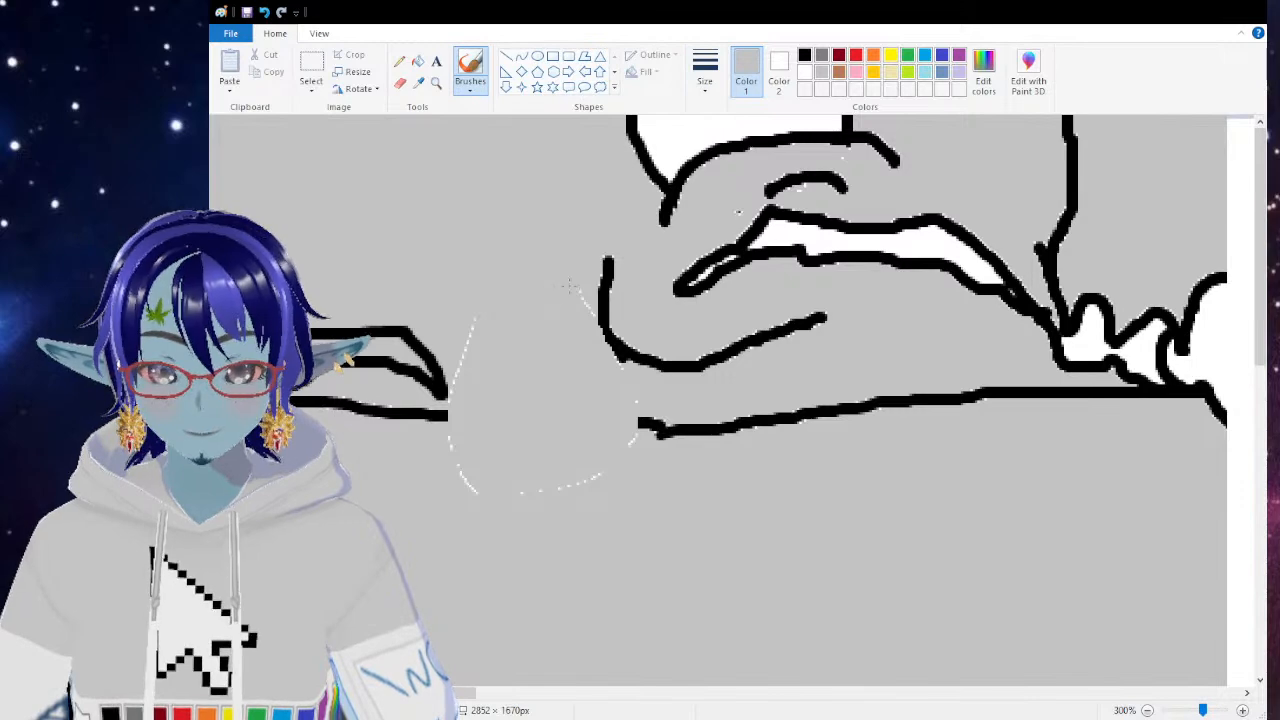
mouse_move(619, 374)
left_mouse_down()
mouse_move(625, 450)
mouse_move(560, 488)
mouse_move(494, 498)
mouse_move(454, 412)
mouse_move(480, 325)
left_mouse_up()
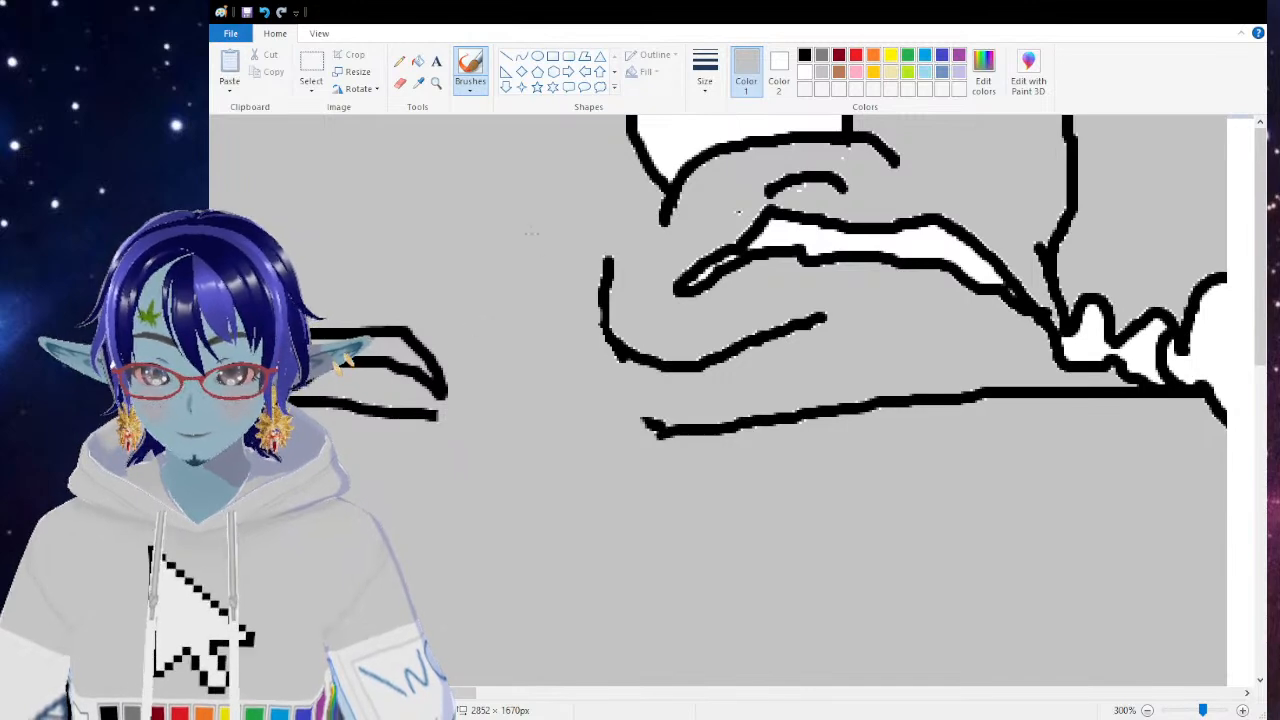
left_click(436, 82)
right_click(426, 222)
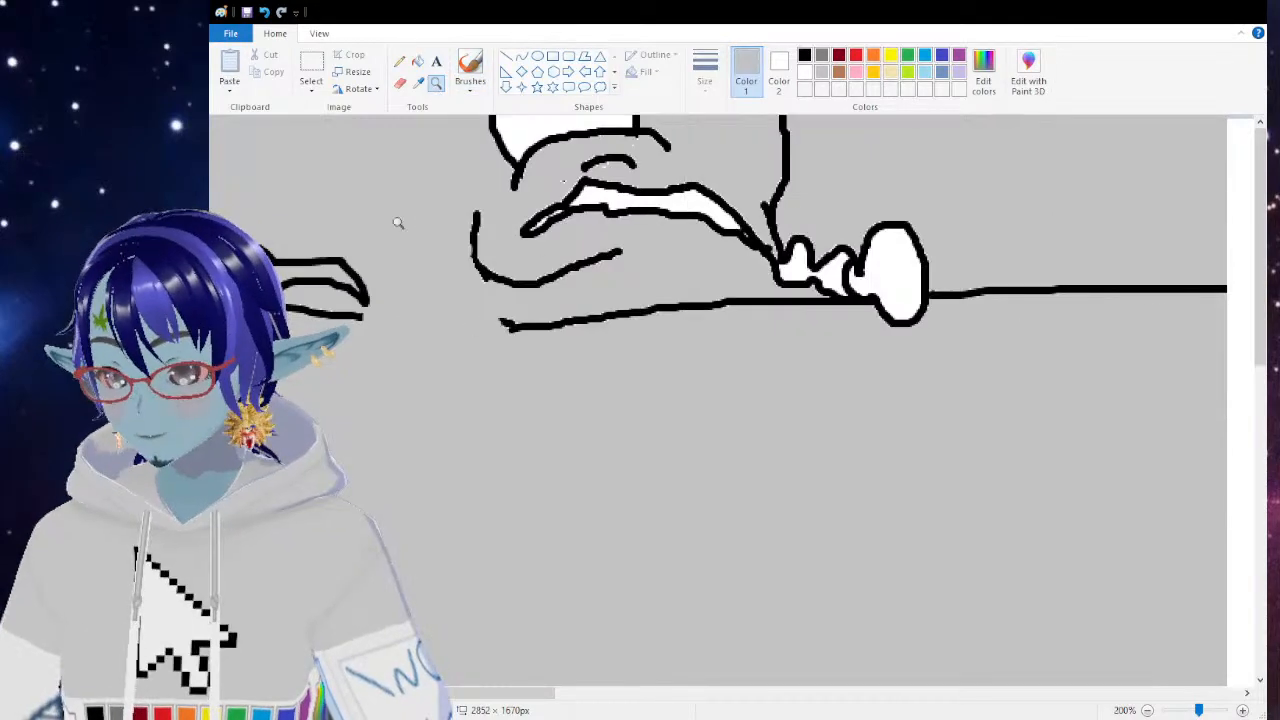
right_click(397, 215)
scroll(372, 316, "up", 3)
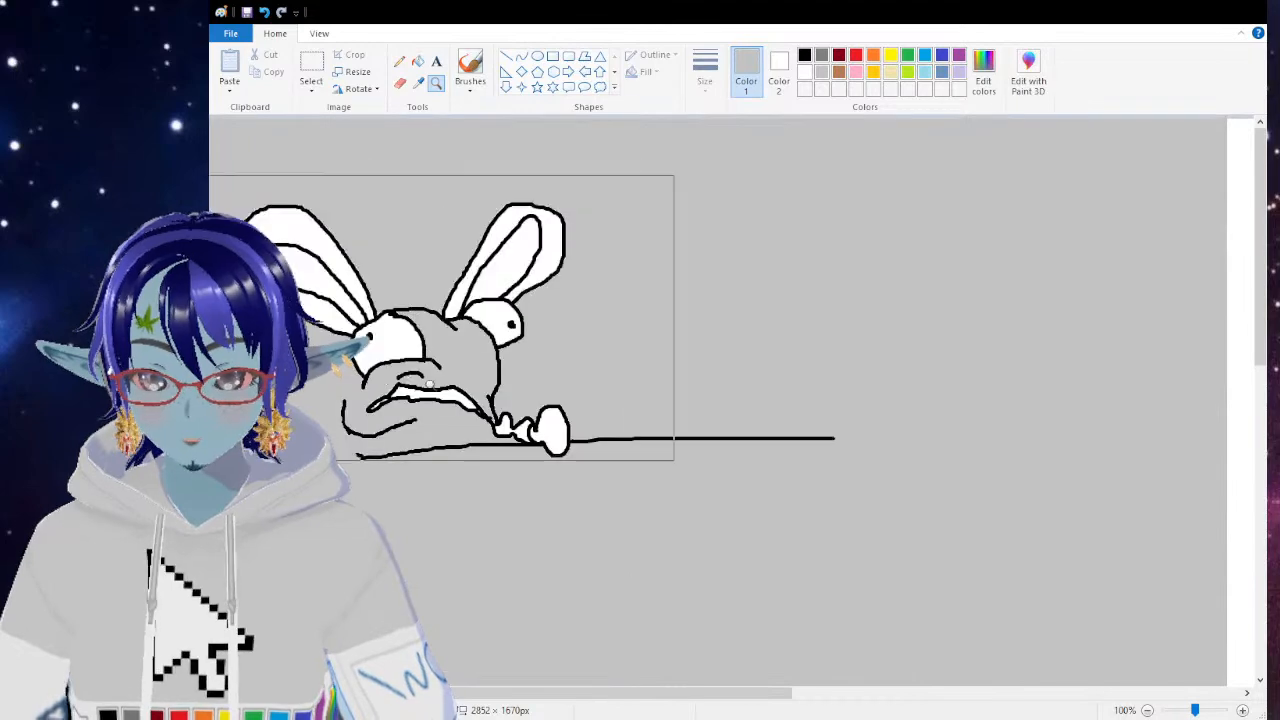
left_click_drag(591, 695, 496, 695)
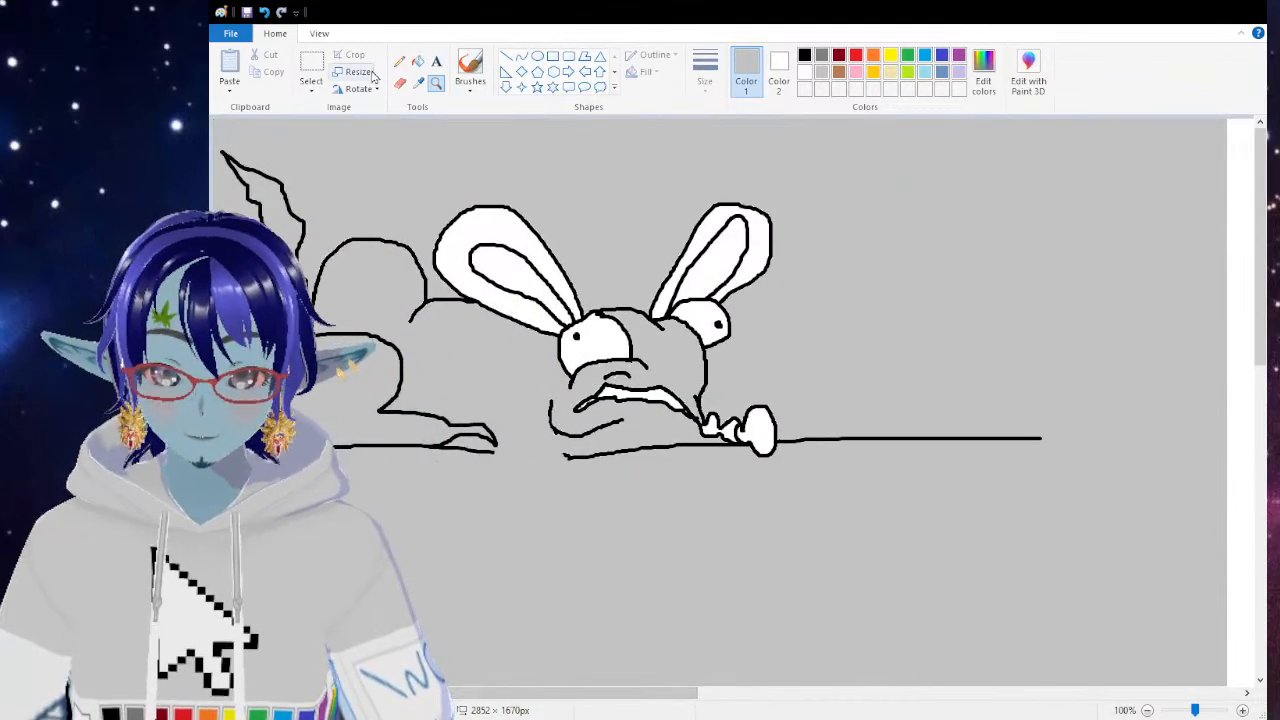
left_click(470, 66)
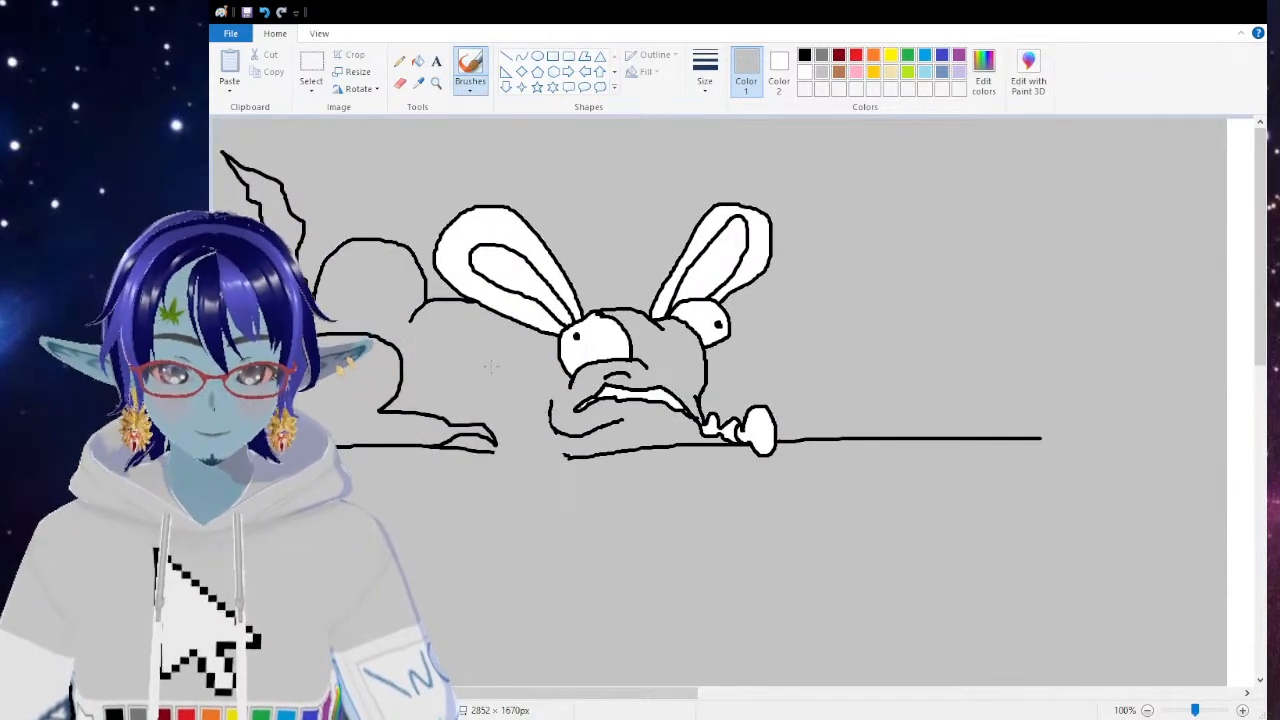
Step: Brush black outlines for the creature's near front leg and clawed paw, and close the gap in the belly line
left_click(804, 55)
left_click_drag(506, 364, 530, 368)
key("ctrl+z")
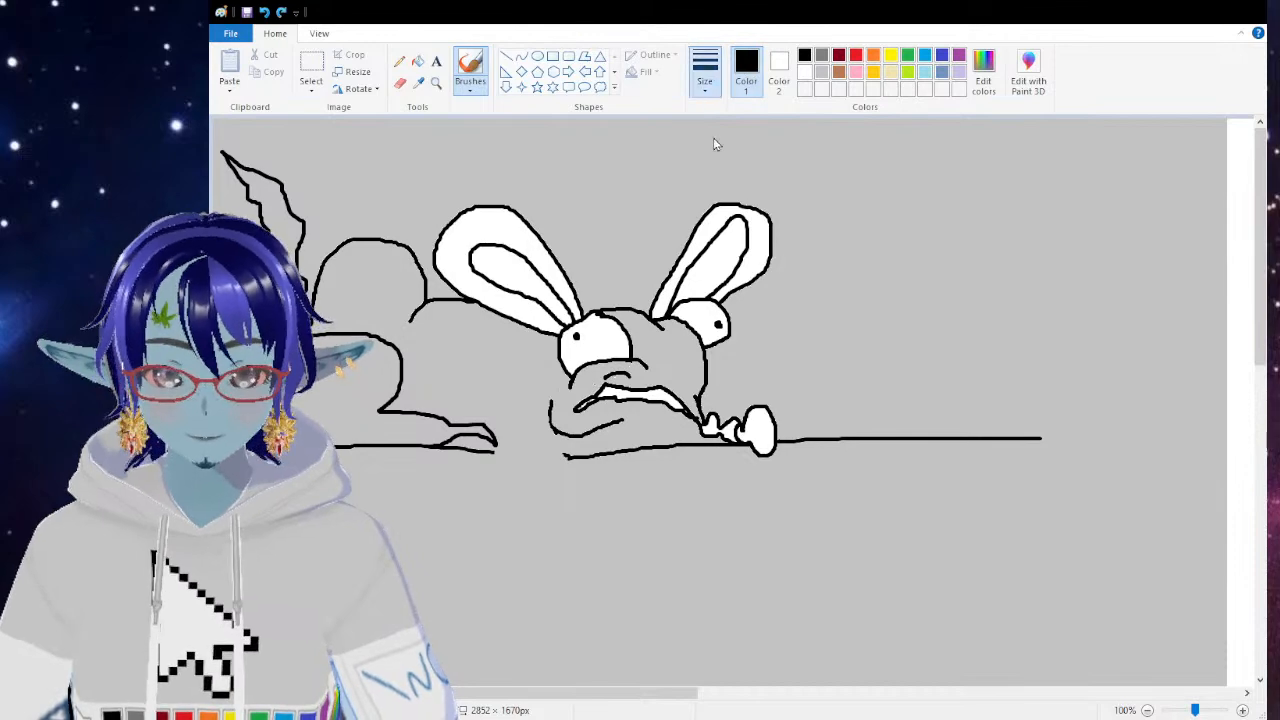
mouse_move(507, 374)
left_mouse_down()
mouse_move(535, 392)
mouse_move(541, 432)
left_mouse_up()
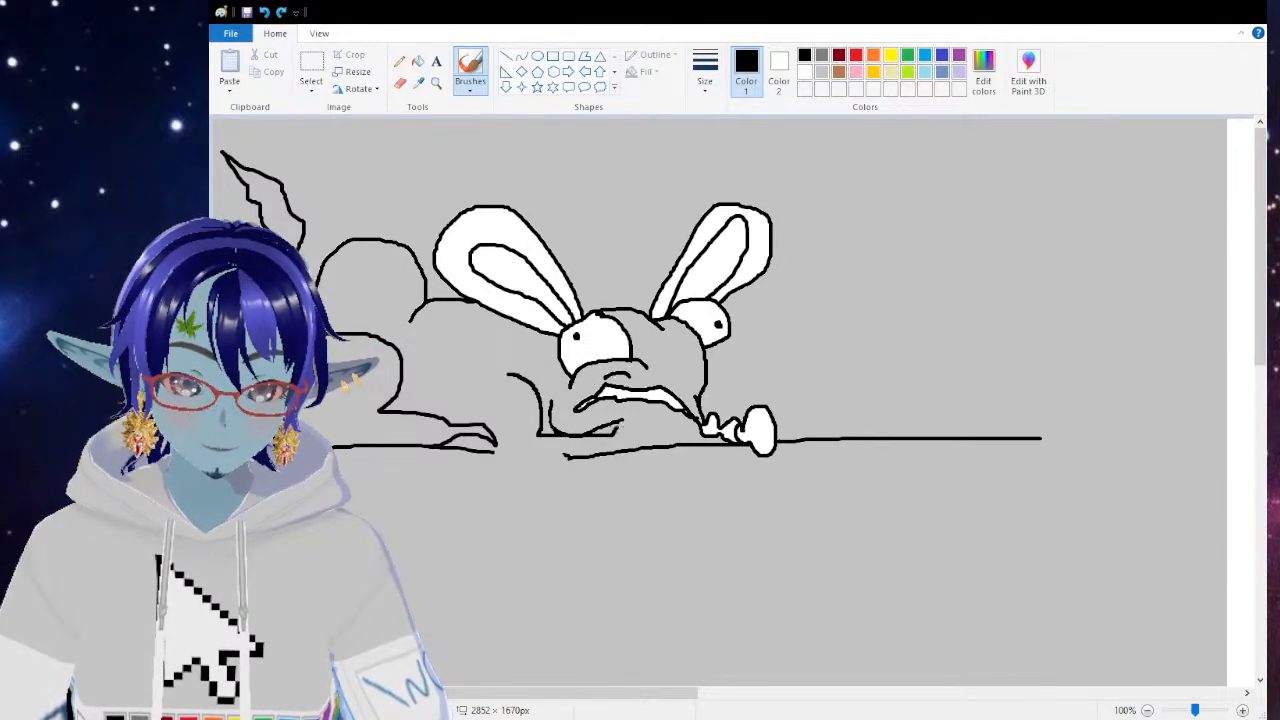
left_click_drag(655, 442, 624, 437)
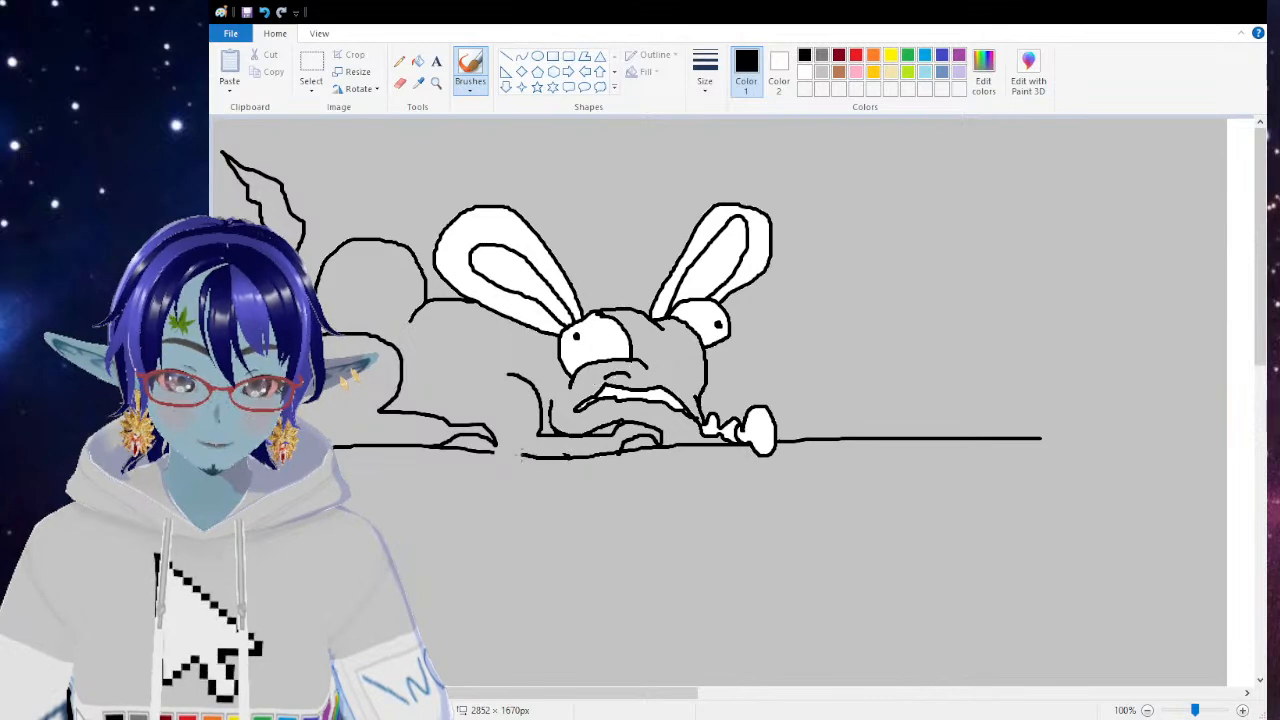
mouse_move(467, 420)
left_mouse_down()
mouse_move(450, 408)
mouse_move(470, 381)
left_mouse_up()
mouse_move(642, 424)
left_mouse_down()
mouse_move(664, 420)
mouse_move(678, 440)
mouse_move(665, 432)
left_mouse_up()
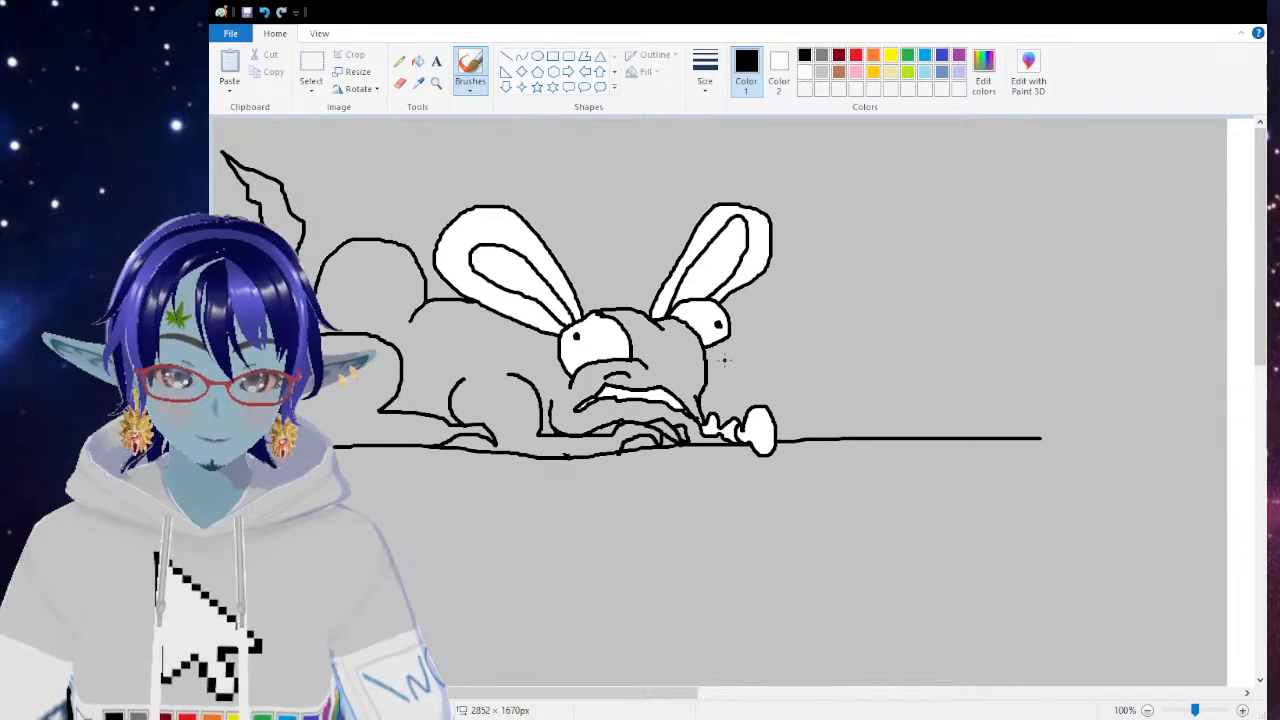
Step: Draw the creature's bent far arm reaching forward from behind the eye, ending in a clawed hand
mouse_move(731, 317)
left_mouse_down()
mouse_move(788, 317)
mouse_move(820, 372)
left_mouse_up()
mouse_move(737, 341)
left_mouse_down()
mouse_move(789, 348)
mouse_move(791, 374)
mouse_move(855, 356)
mouse_move(836, 386)
left_mouse_up()
mouse_move(838, 388)
left_mouse_down()
mouse_move(757, 368)
mouse_move(757, 389)
mouse_move(765, 377)
mouse_move(800, 387)
left_mouse_up()
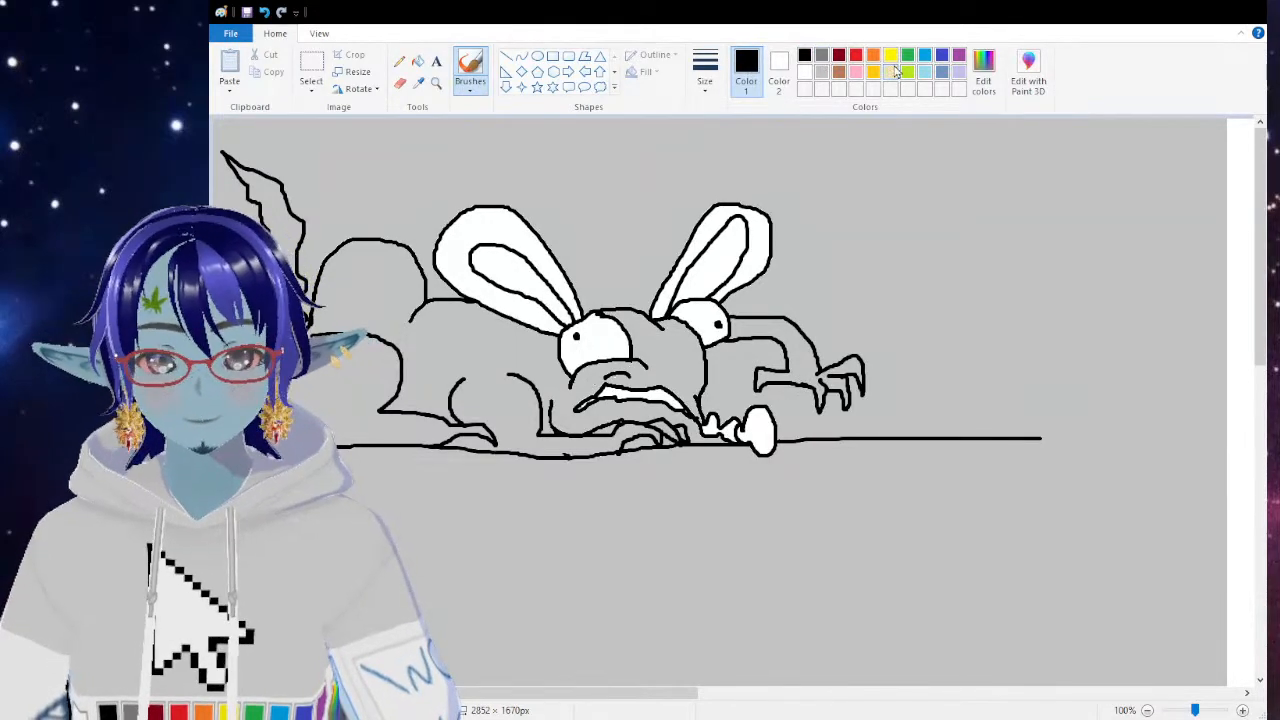
Step: Fill the body, outer ears, small shapes beside the mouth and outstretched arm with blue
left_click(925, 56)
left_click(418, 61)
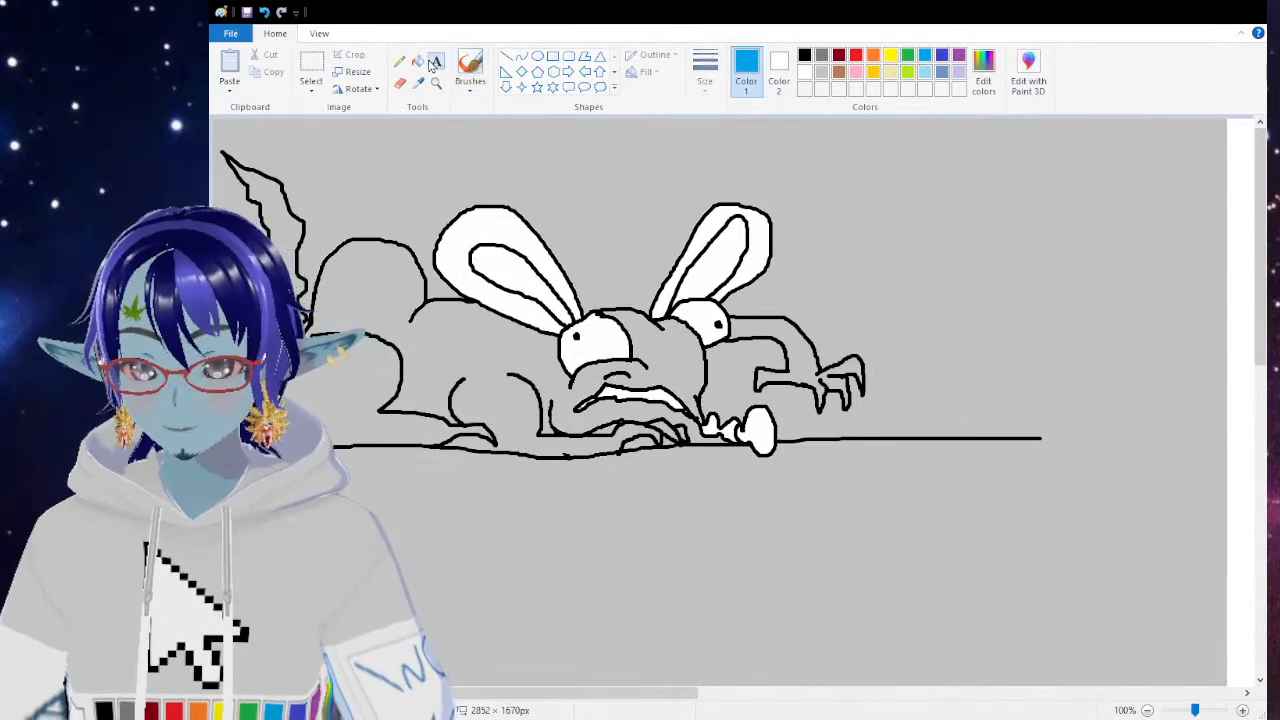
left_click(450, 404)
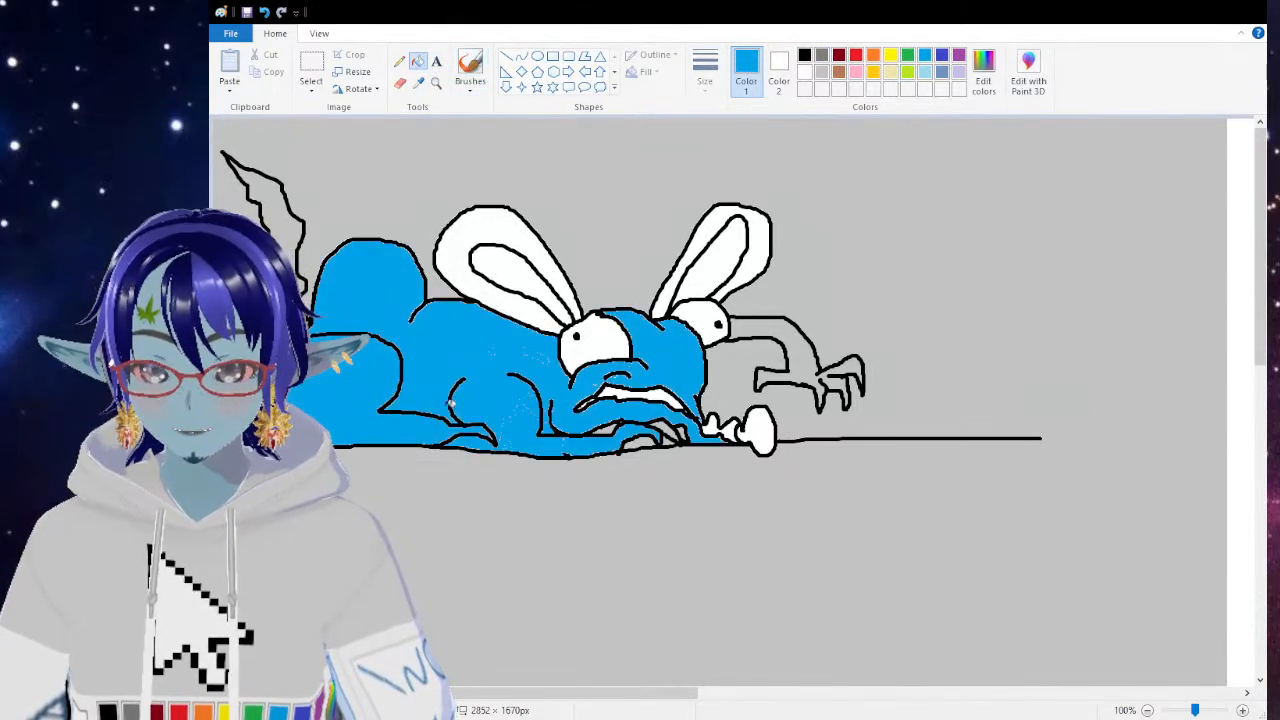
left_click(507, 236)
left_click(718, 214)
left_click(720, 426)
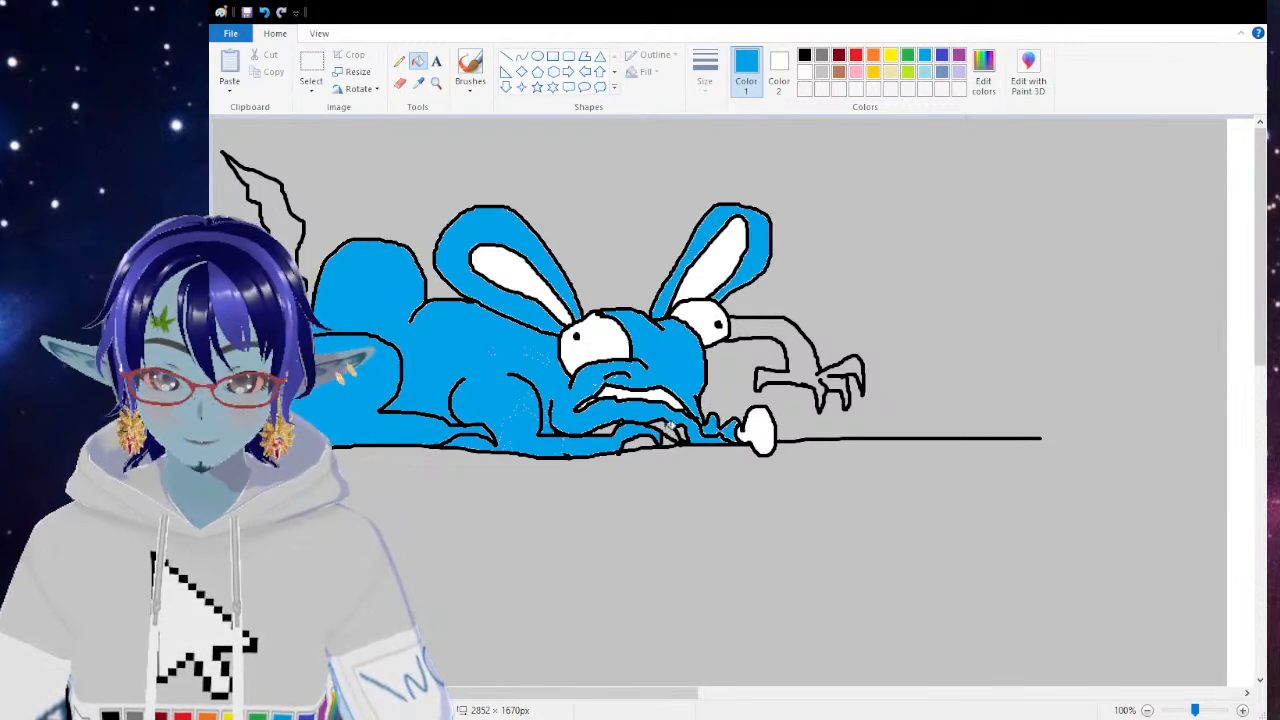
left_click(752, 331)
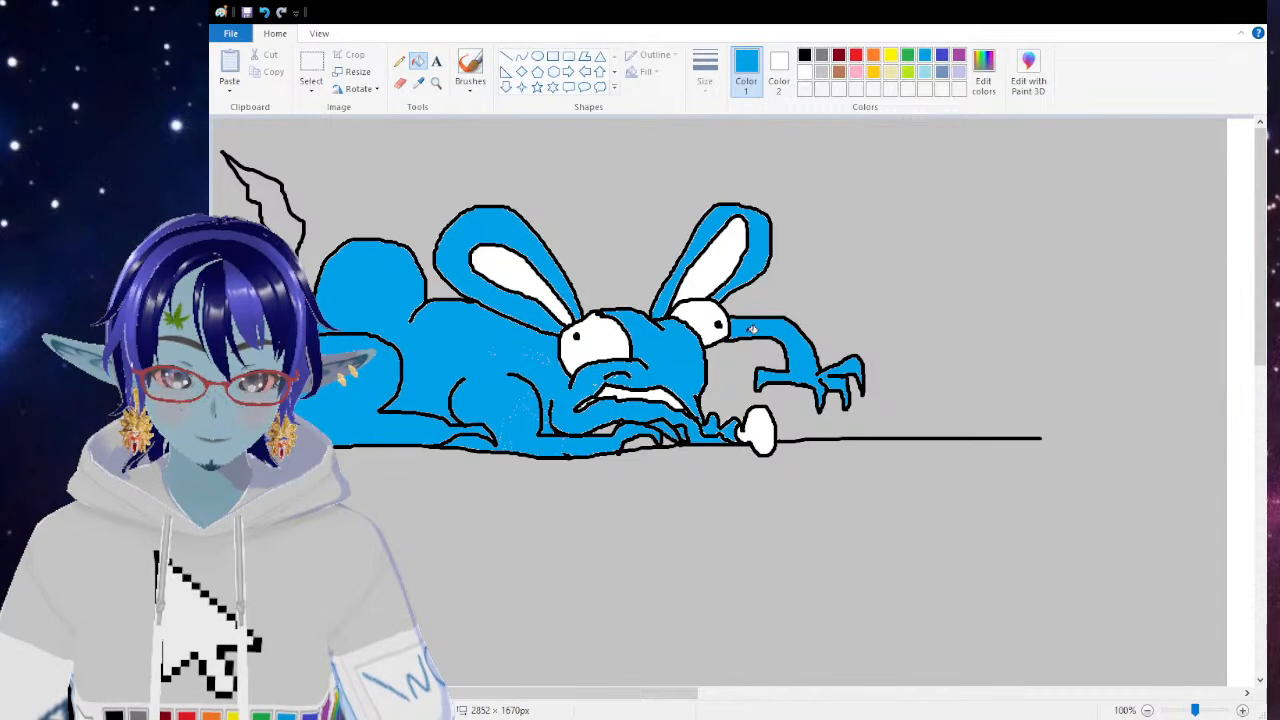
Step: Fill the inner part of both ears with pink
left_click(856, 72)
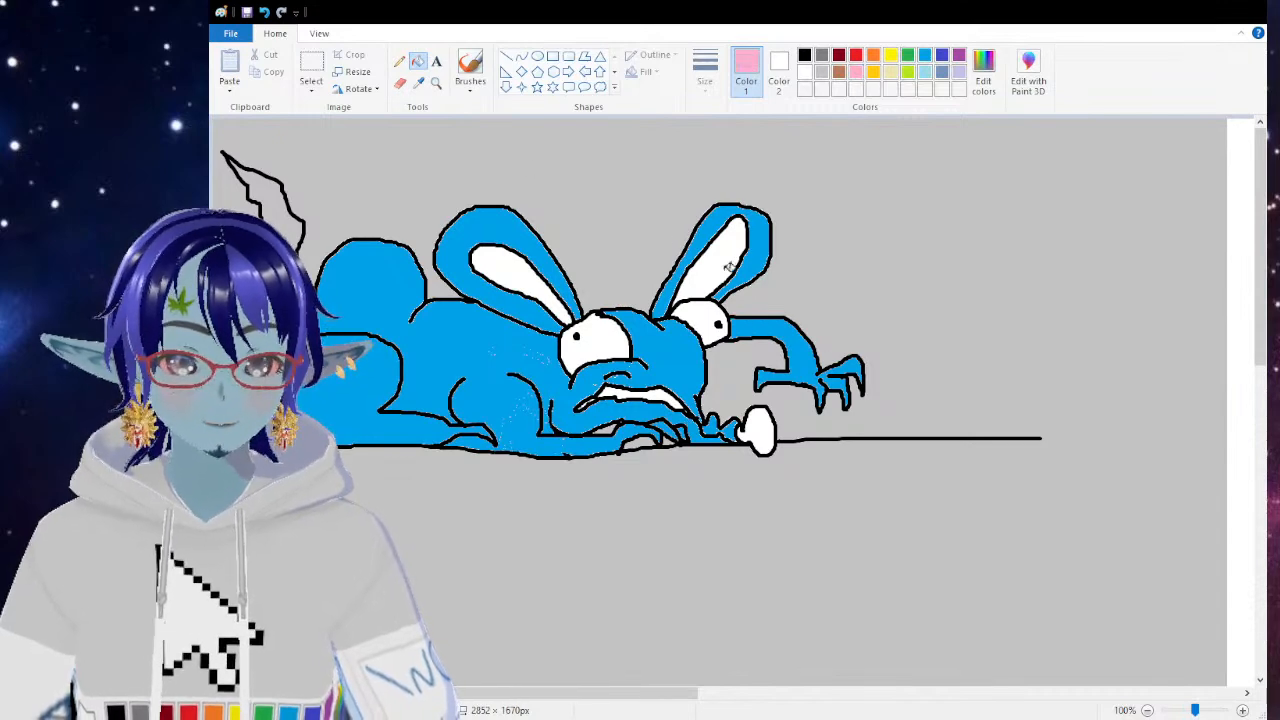
left_click(729, 267)
left_click(505, 276)
Step: Brush black crease lines inside both pink ears and curved segment lines across the tail
left_click(805, 55)
left_click(470, 68)
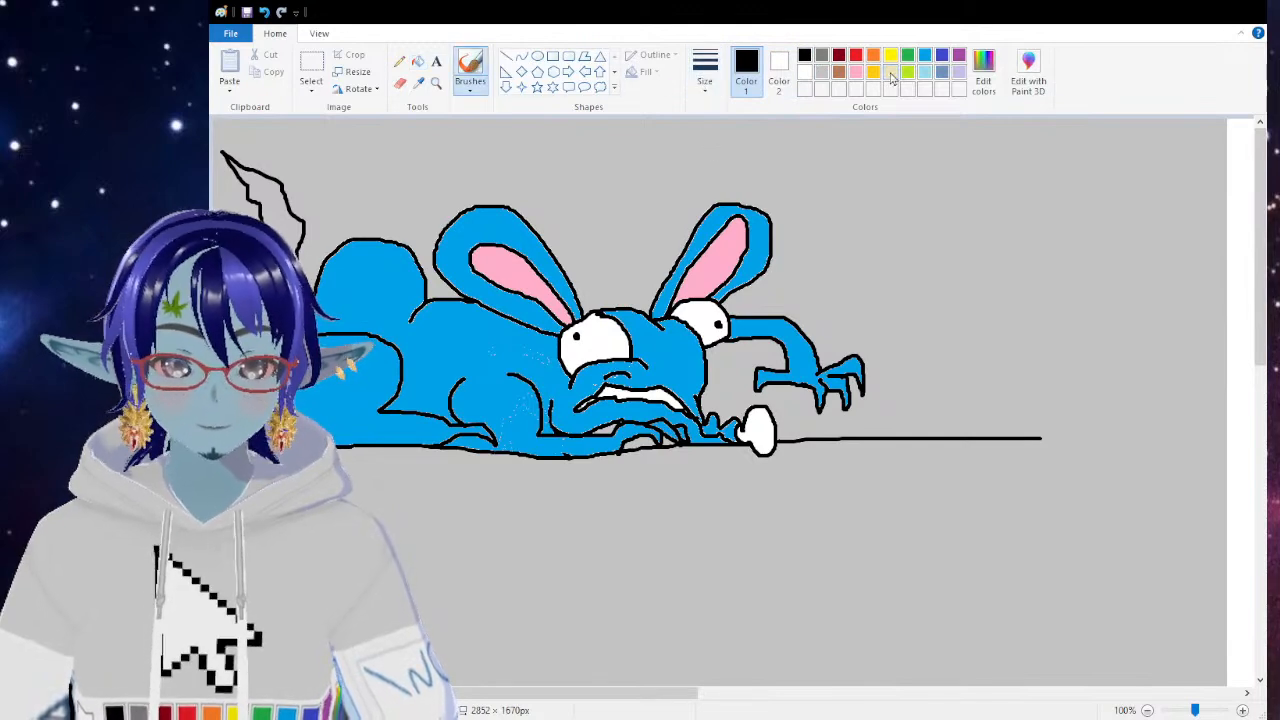
left_click(924, 72)
left_click(856, 72)
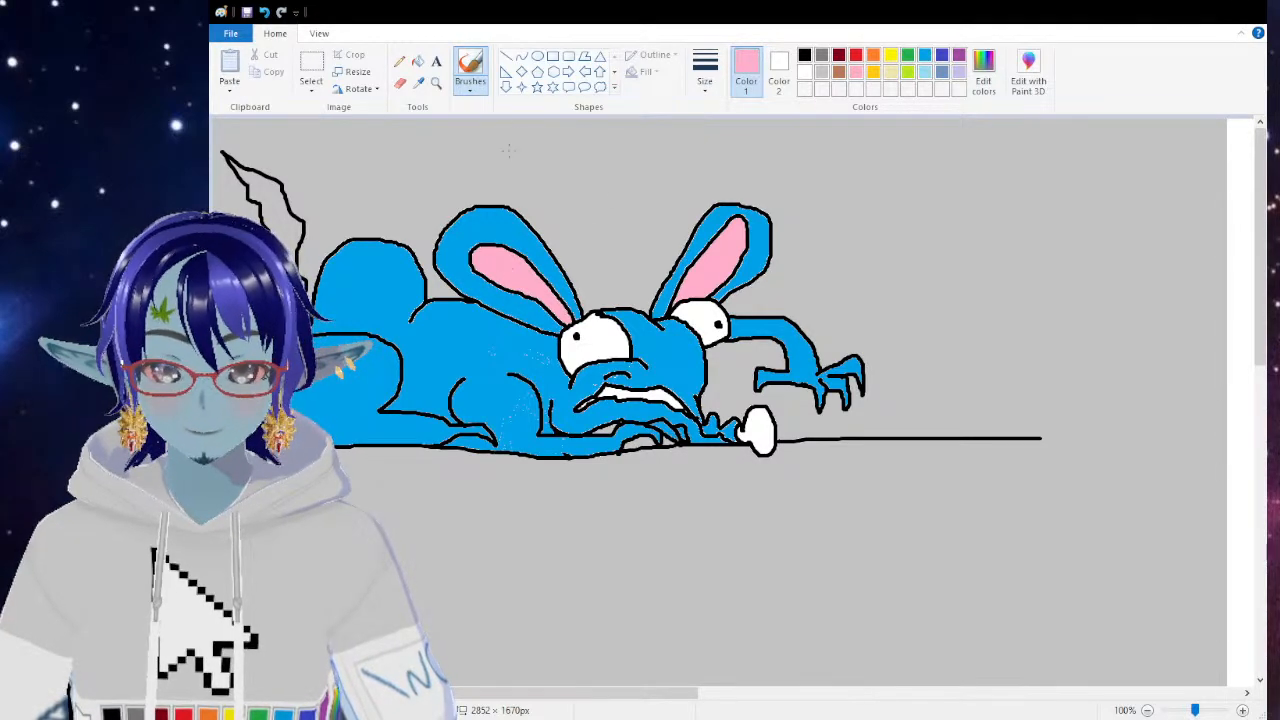
left_click(805, 55)
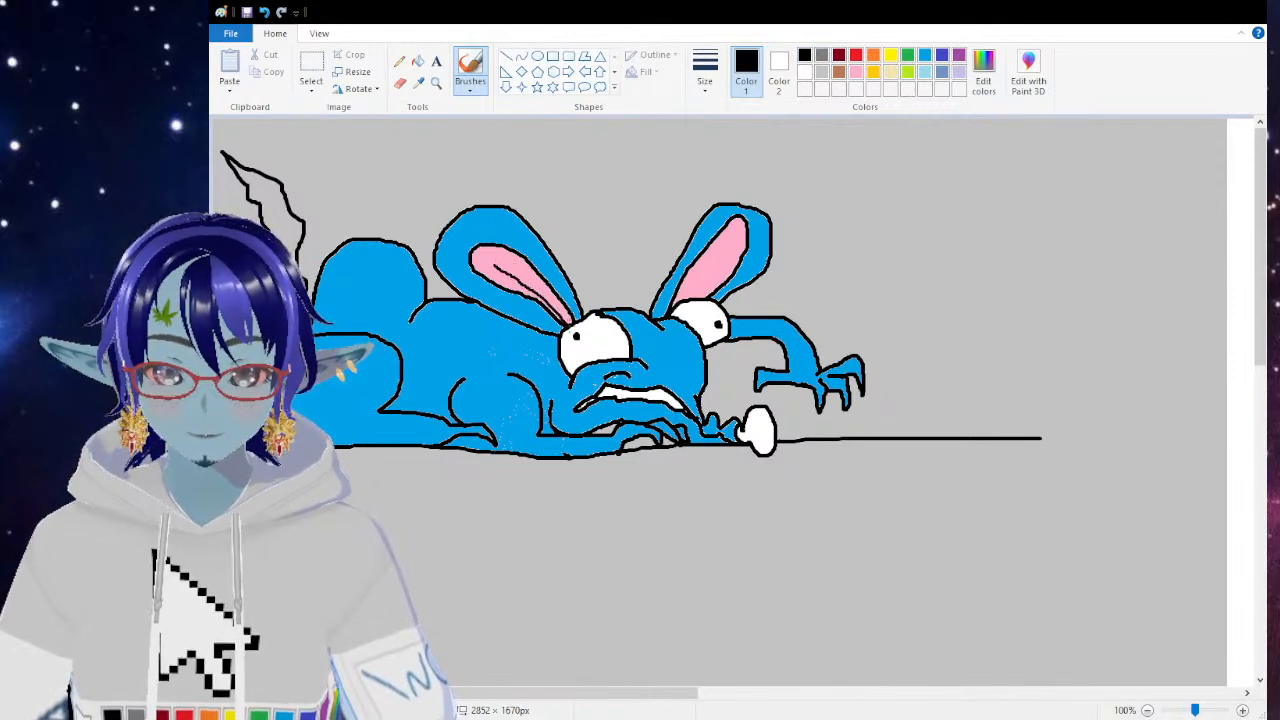
left_click_drag(698, 296, 730, 256)
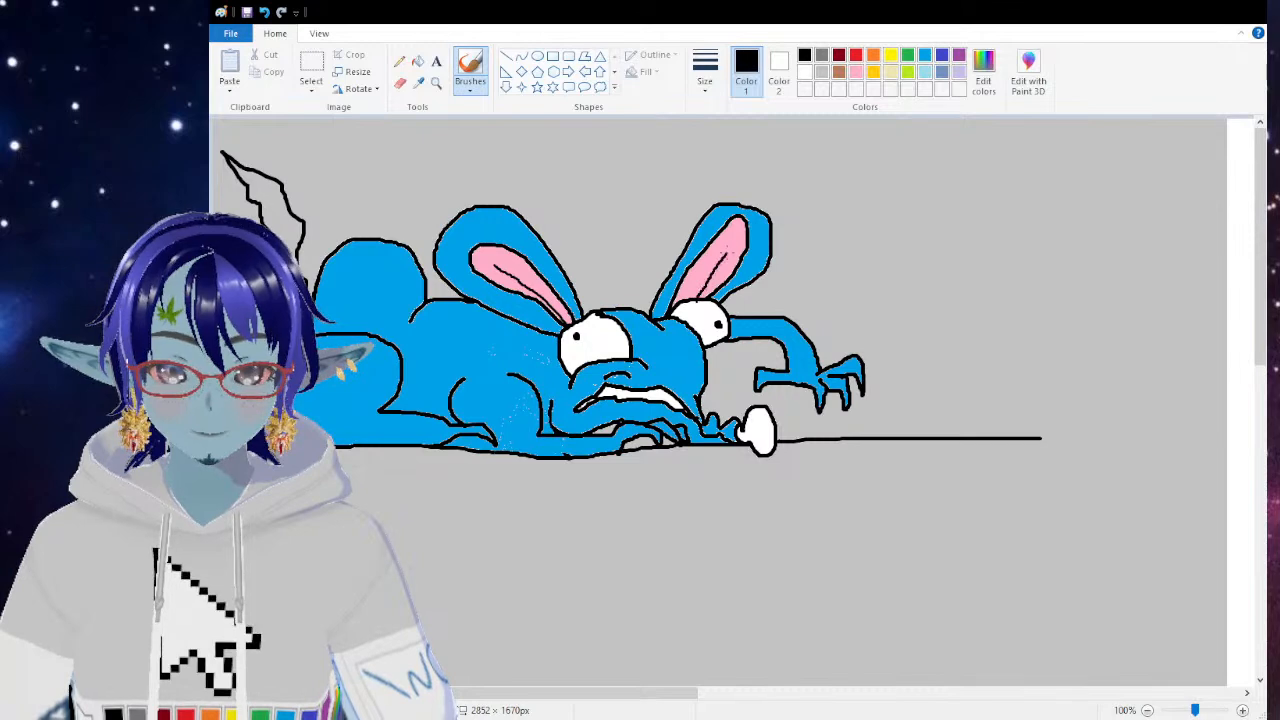
key("ctrl+z")
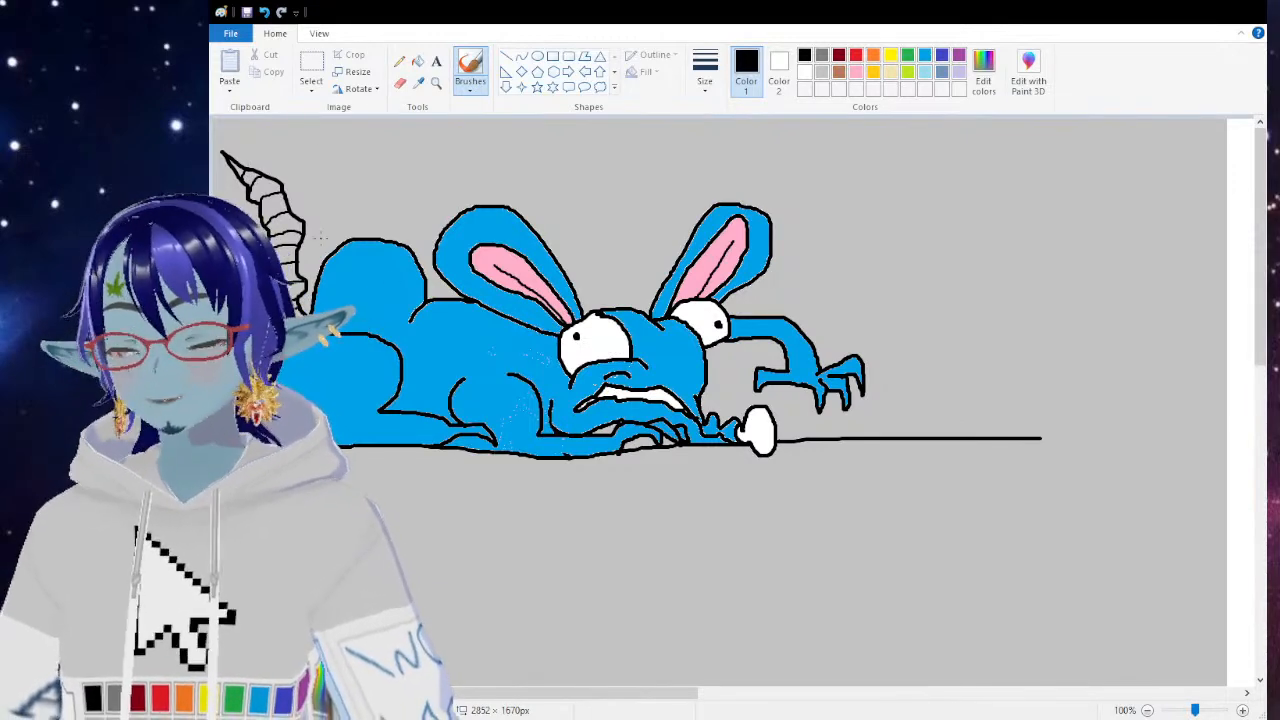
Step: Fill the tail segments with light yellow, working at 200% zoom
left_click(434, 86)
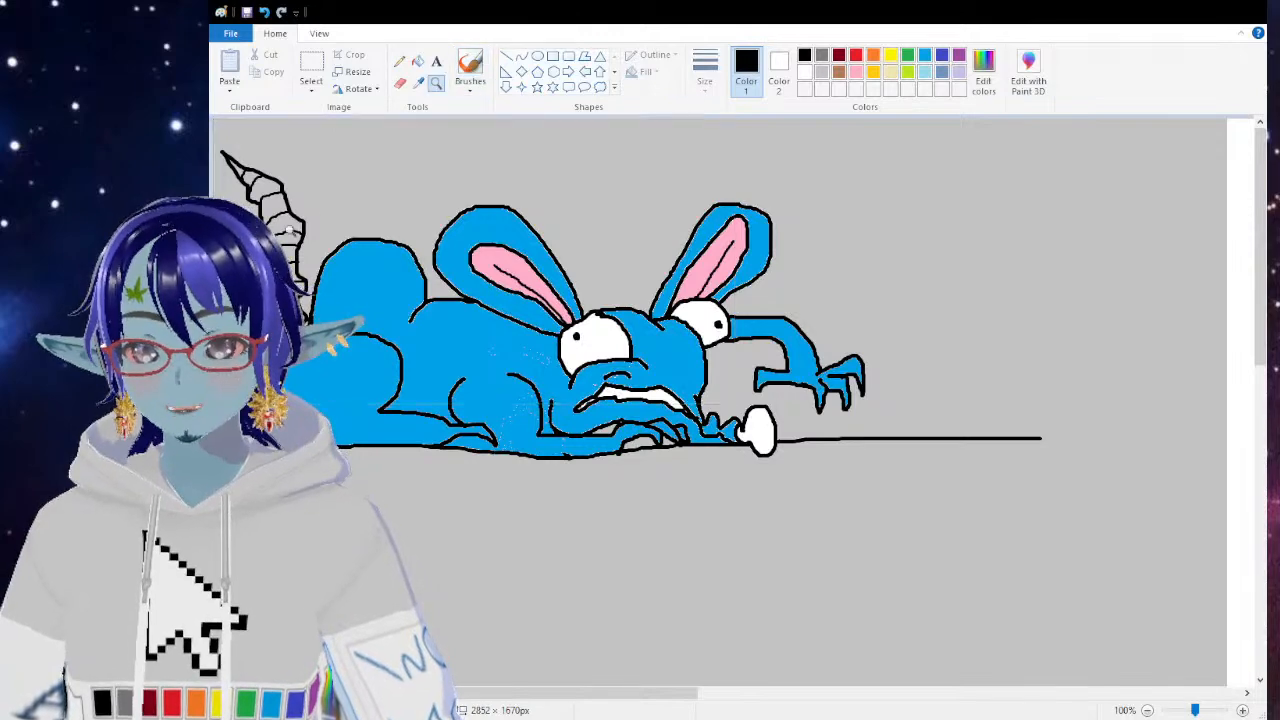
left_click(379, 152)
left_click(891, 75)
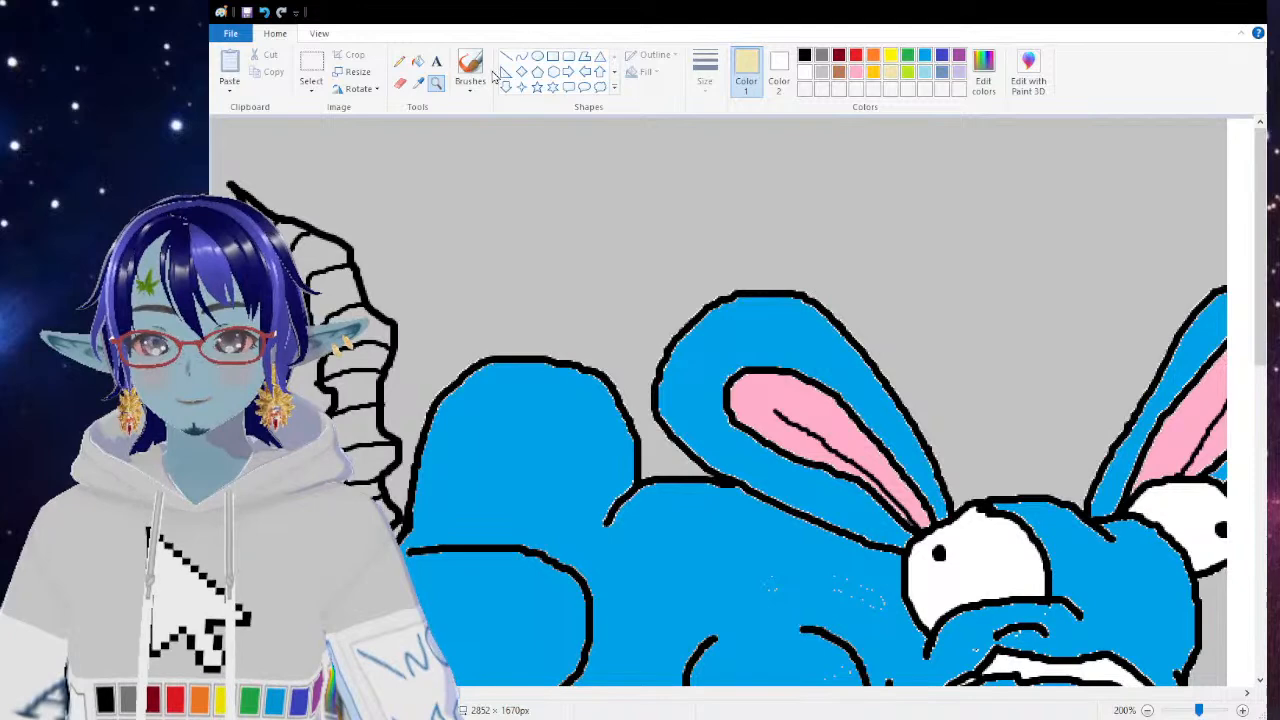
left_click(418, 62)
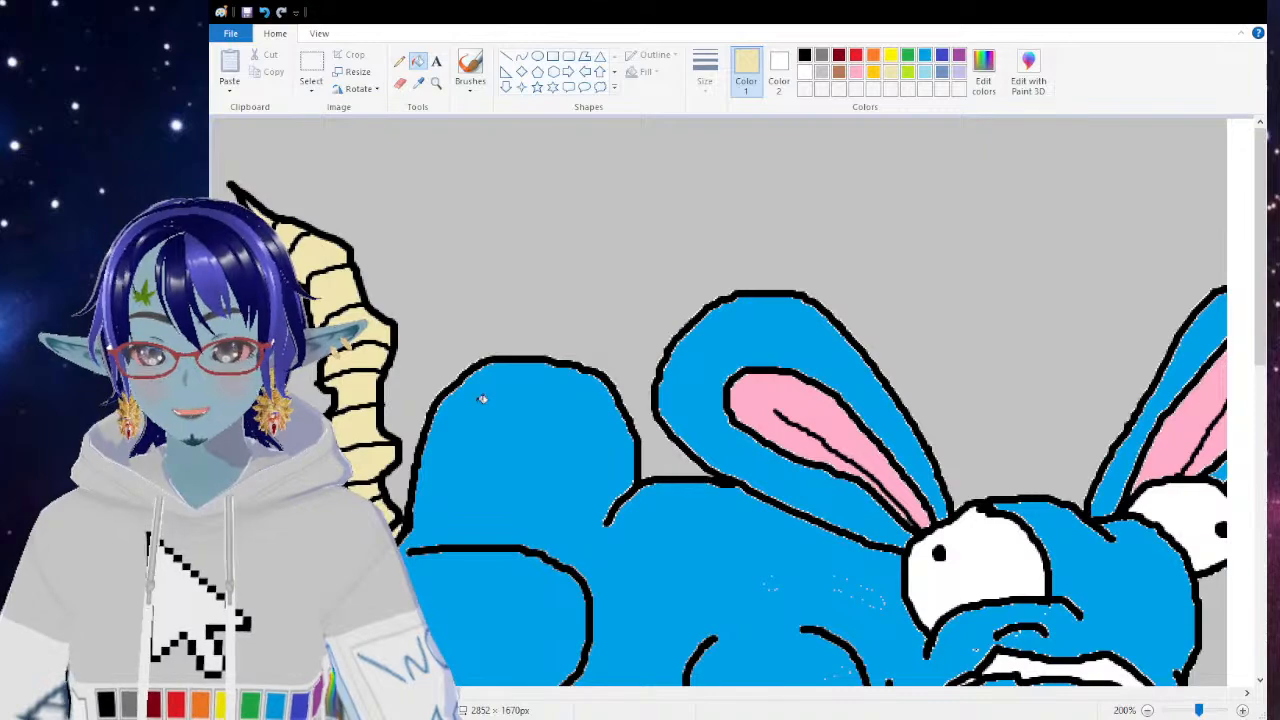
Step: Draw a black zigzag row of pointed teeth along the creature's open white mouth
scroll(671, 300, "down", 3)
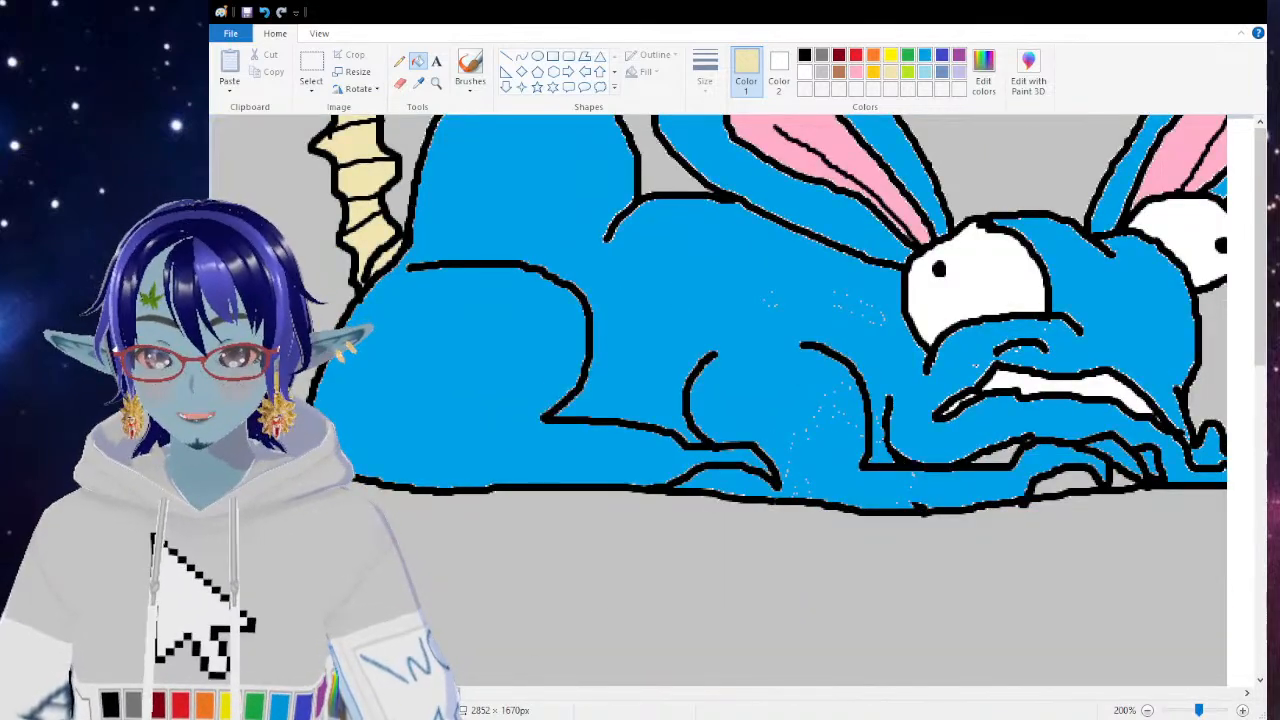
scroll(671, 300, "right", 5)
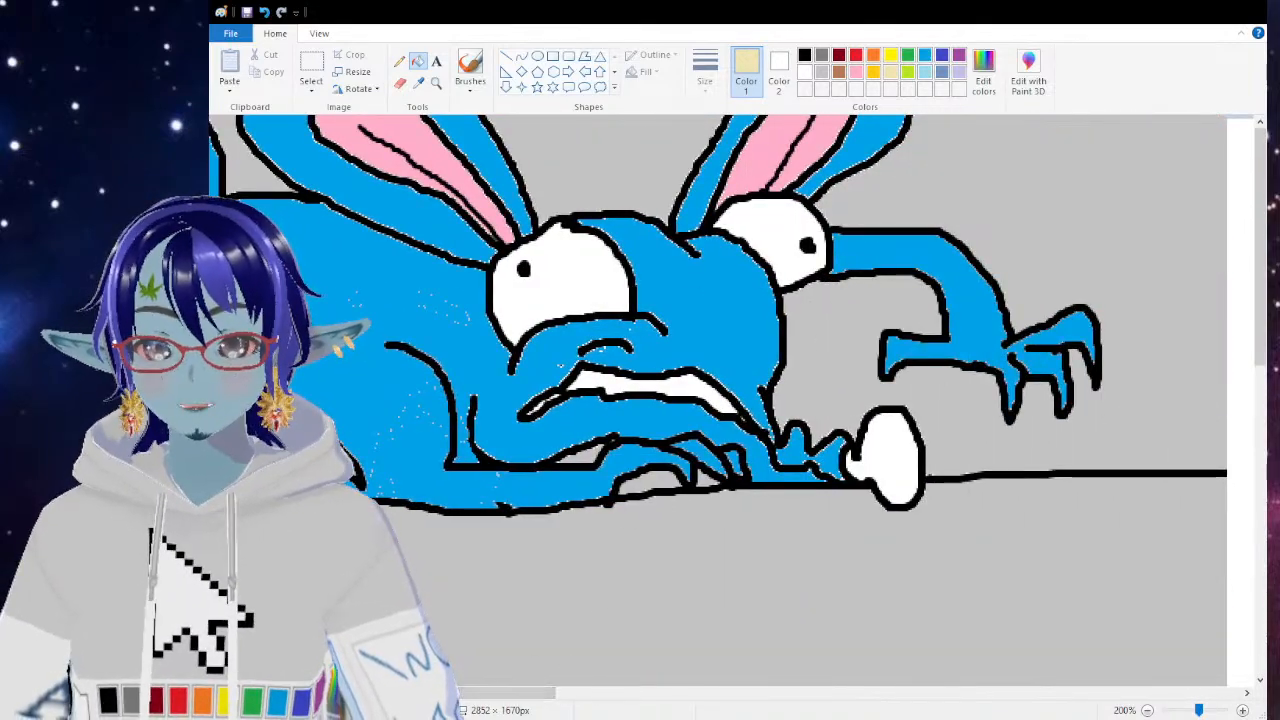
left_click(470, 70)
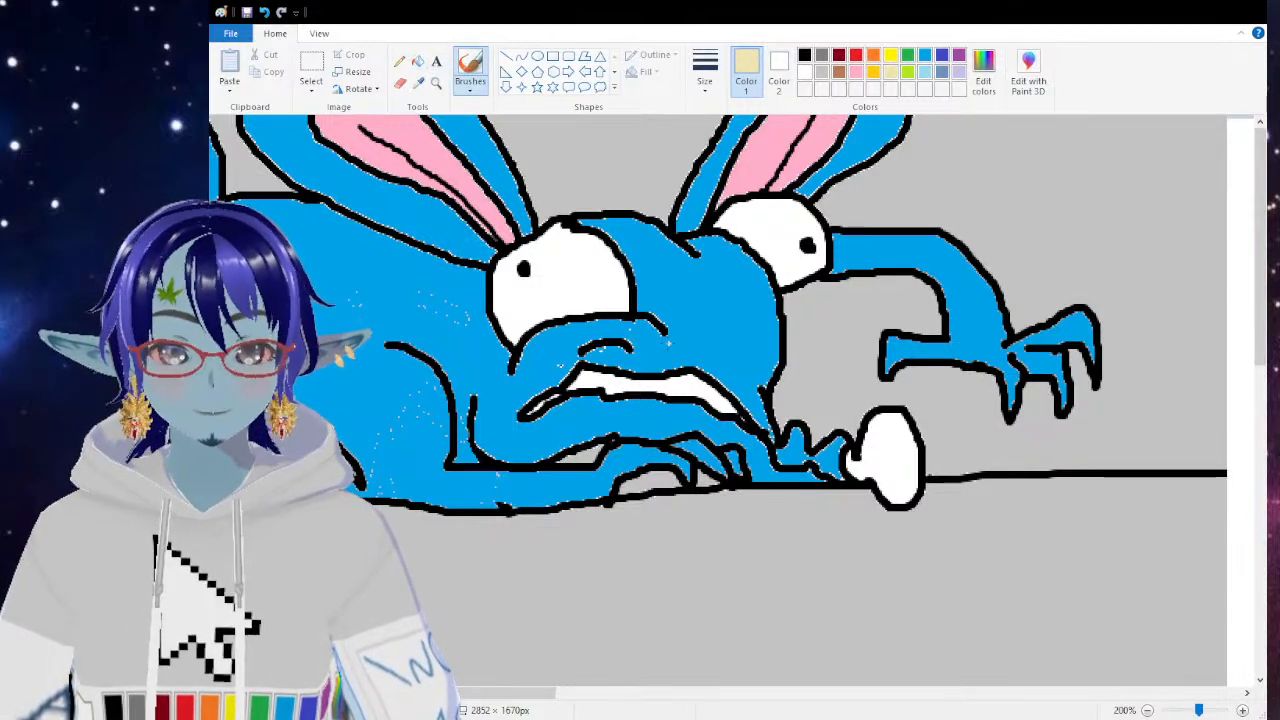
left_click(806, 55)
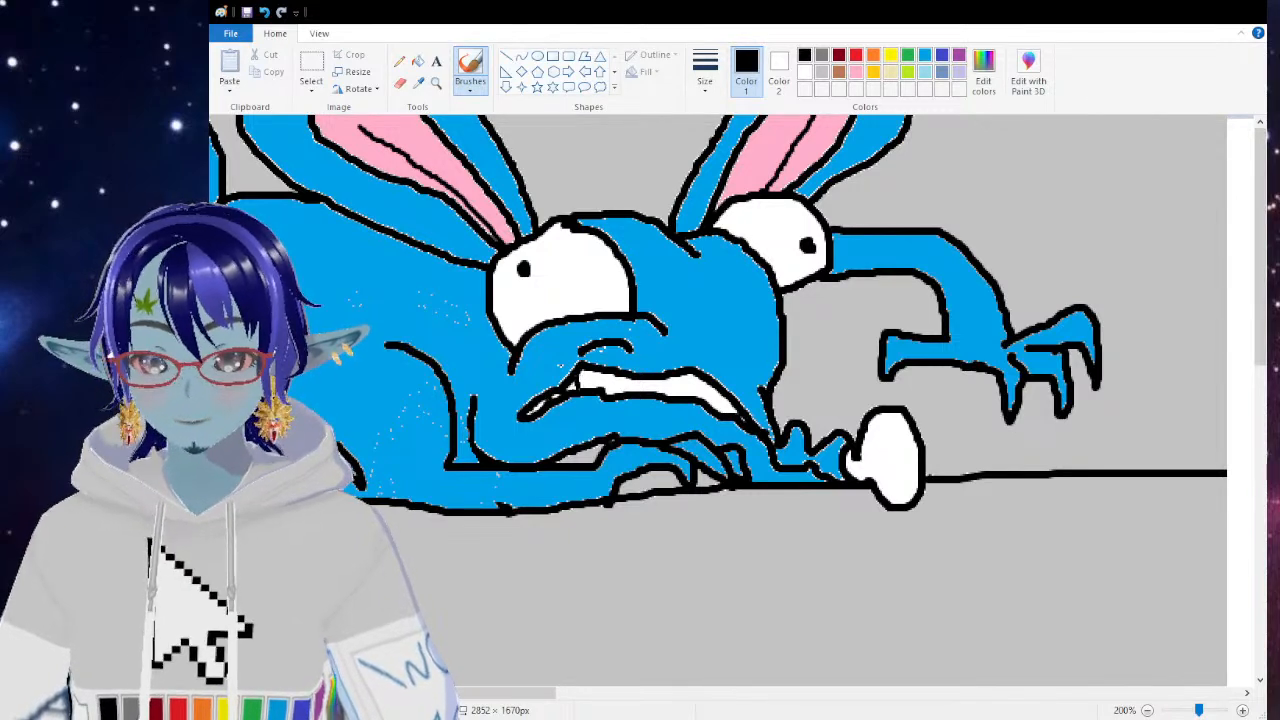
mouse_move(603, 375)
left_mouse_down()
mouse_move(618, 393)
mouse_move(676, 396)
left_mouse_up()
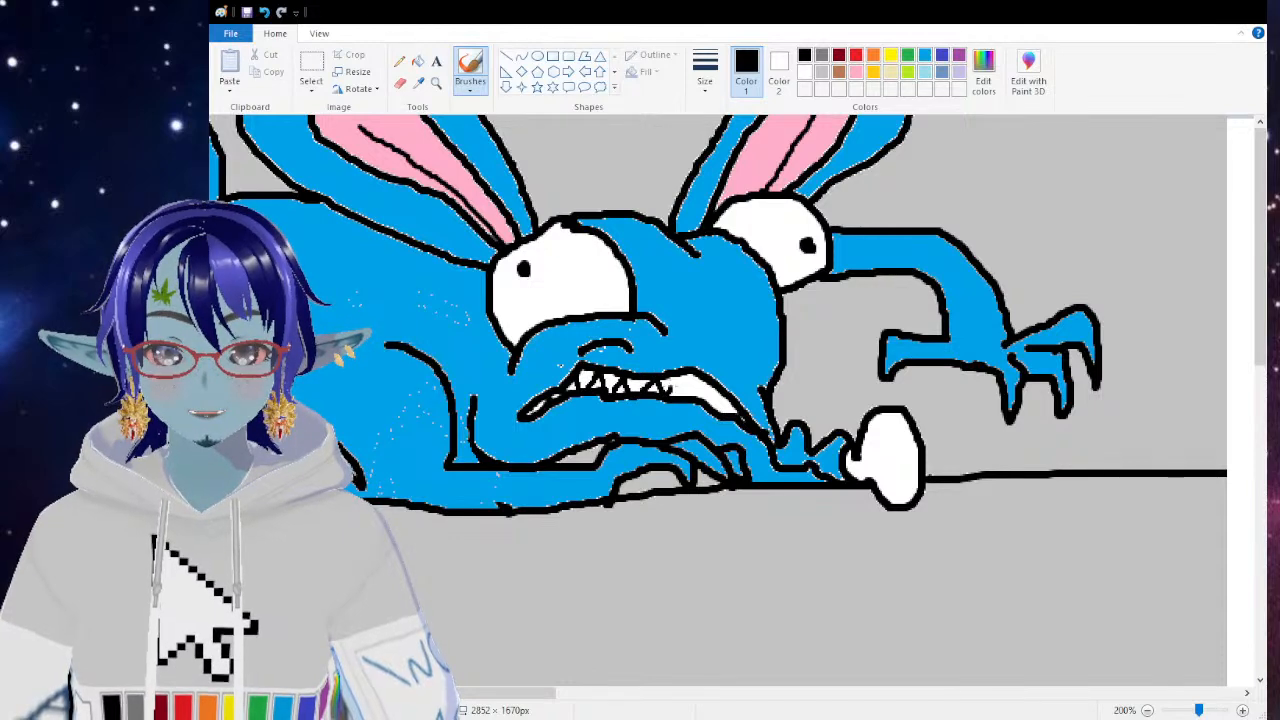
left_click_drag(709, 391, 725, 413)
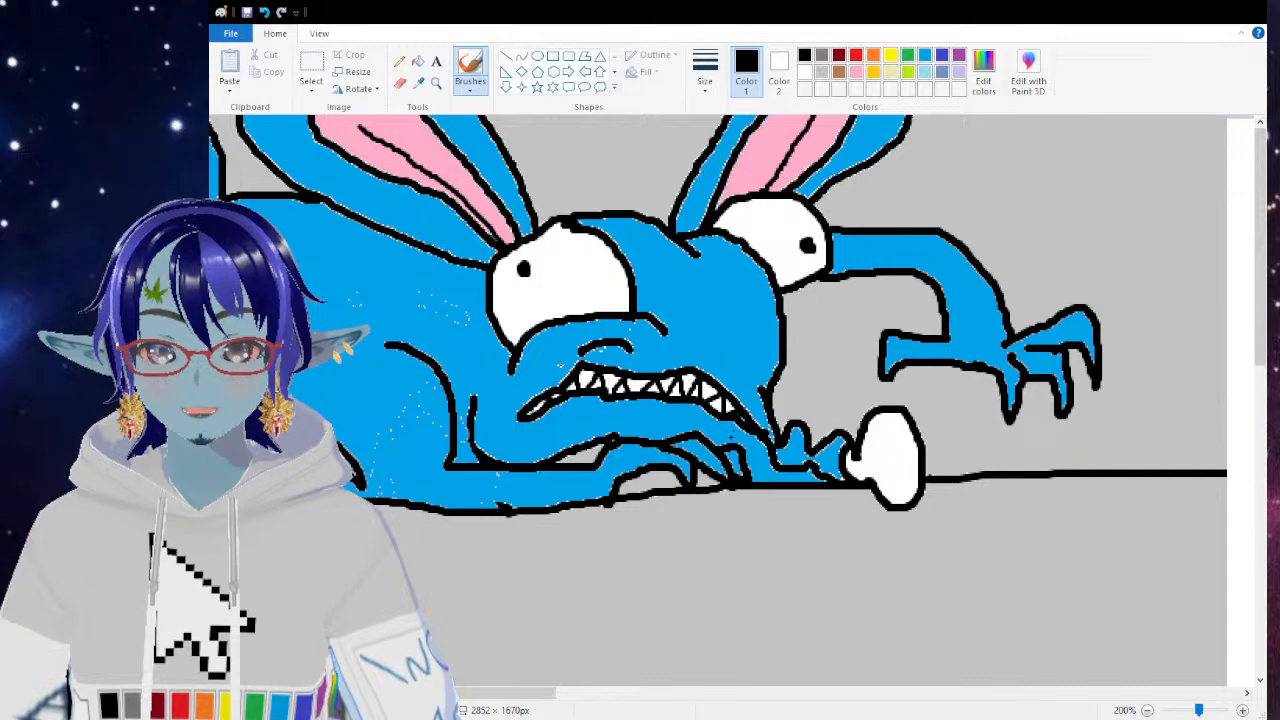
Step: Fill the white bulb on the ground line in front of the mouth with pink
left_click(855, 73)
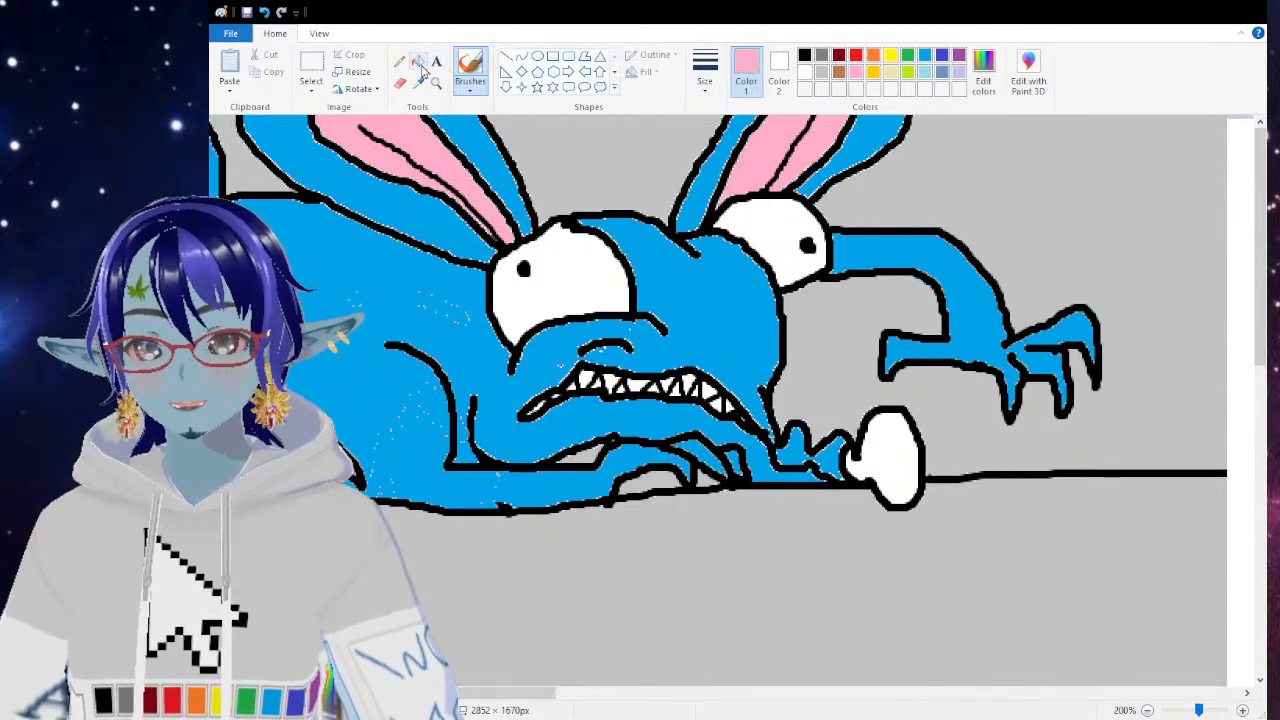
left_click(418, 61)
left_click(888, 471)
Step: Set Color 2 to light gray and move the whole creature drawing with its ground line to the middle of the canvas
scroll(672, 450, "up", 3)
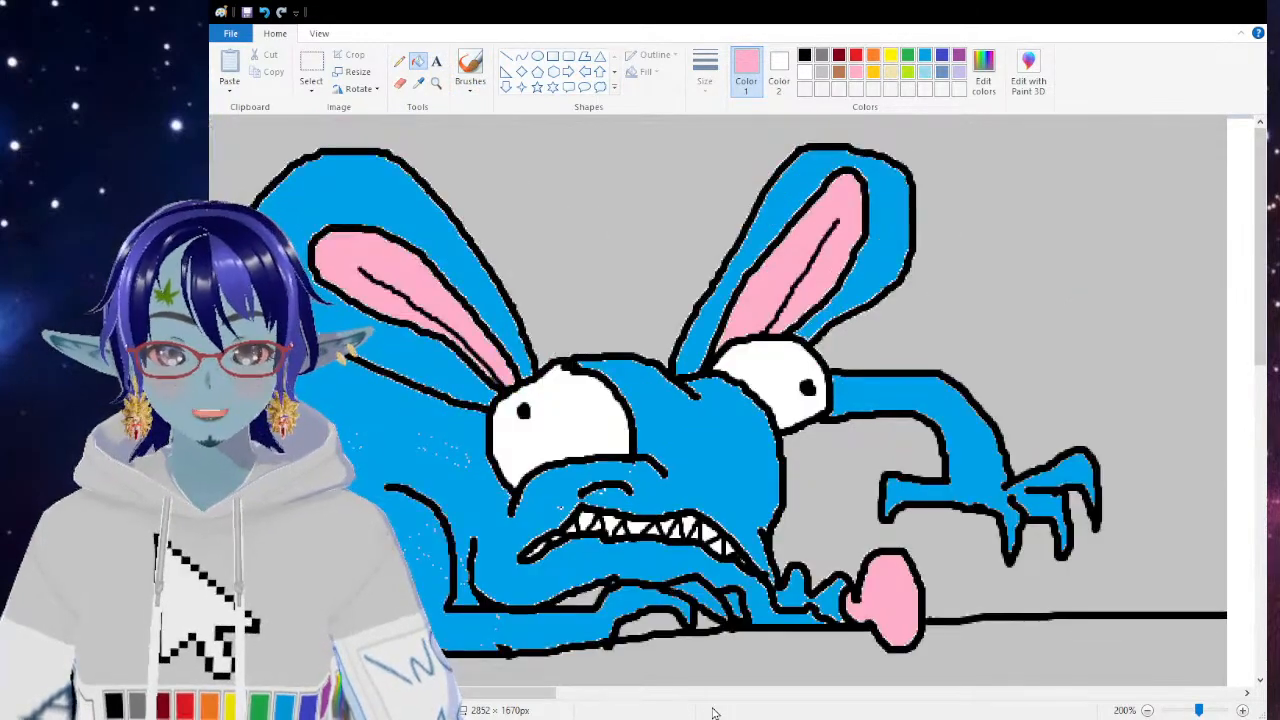
left_click_drag(519, 694, 450, 694)
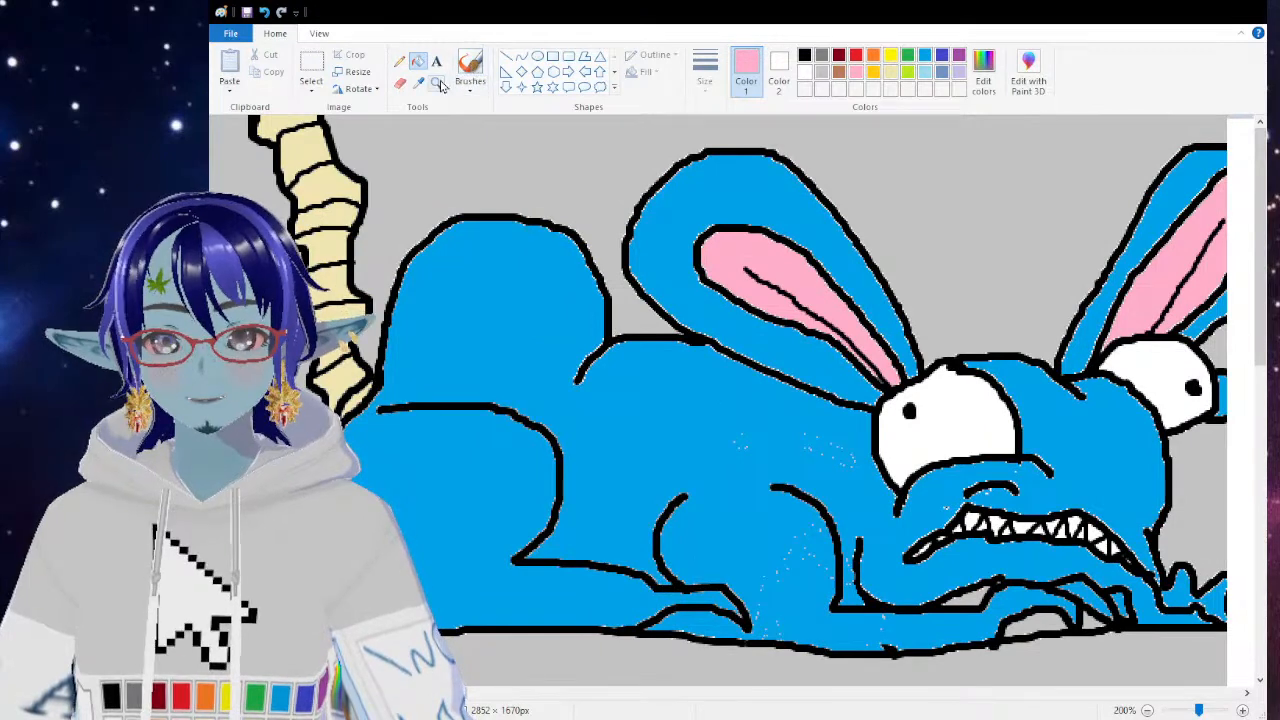
left_click(436, 83)
right_click(445, 188)
right_click(435, 190)
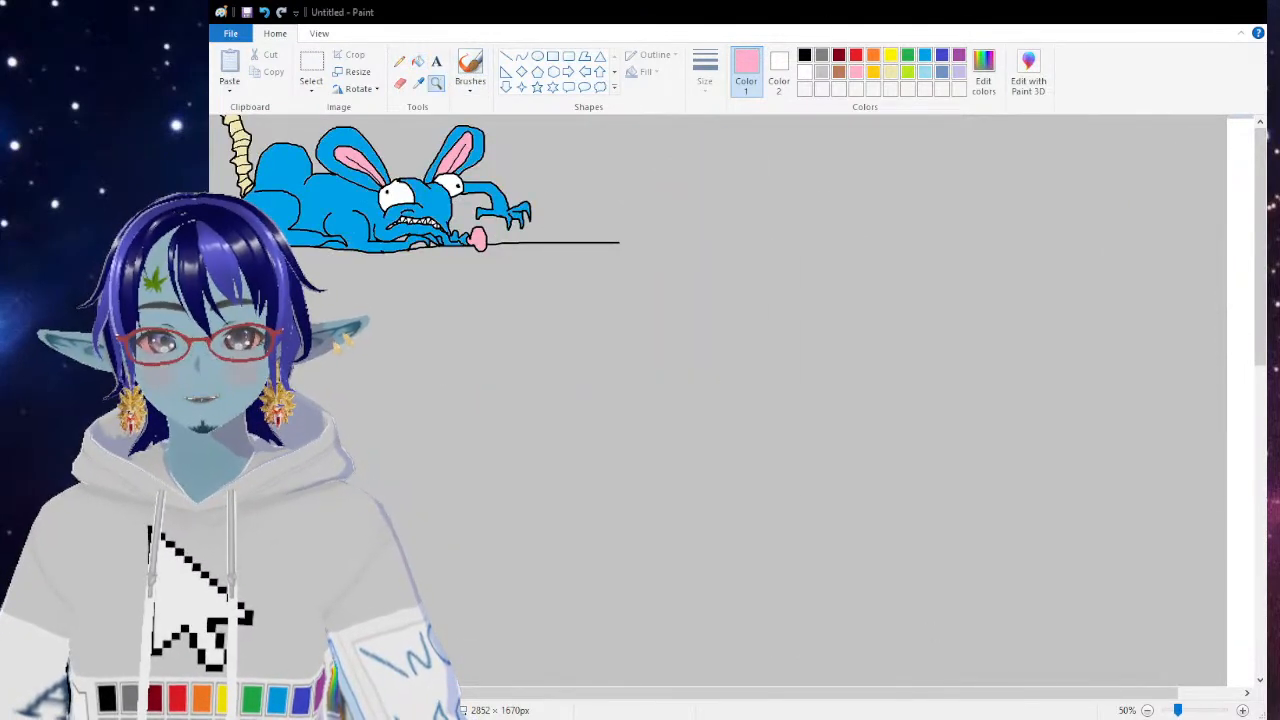
left_click(807, 17)
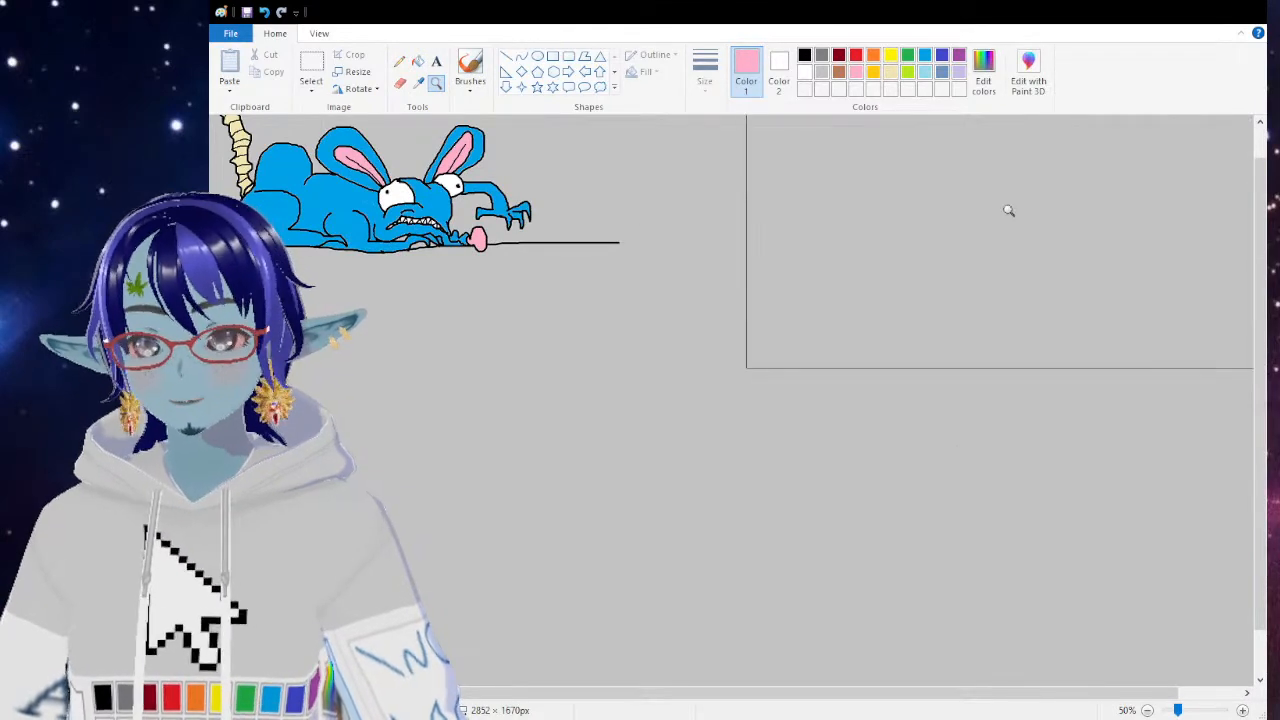
scroll(1258, 352, "up", 2)
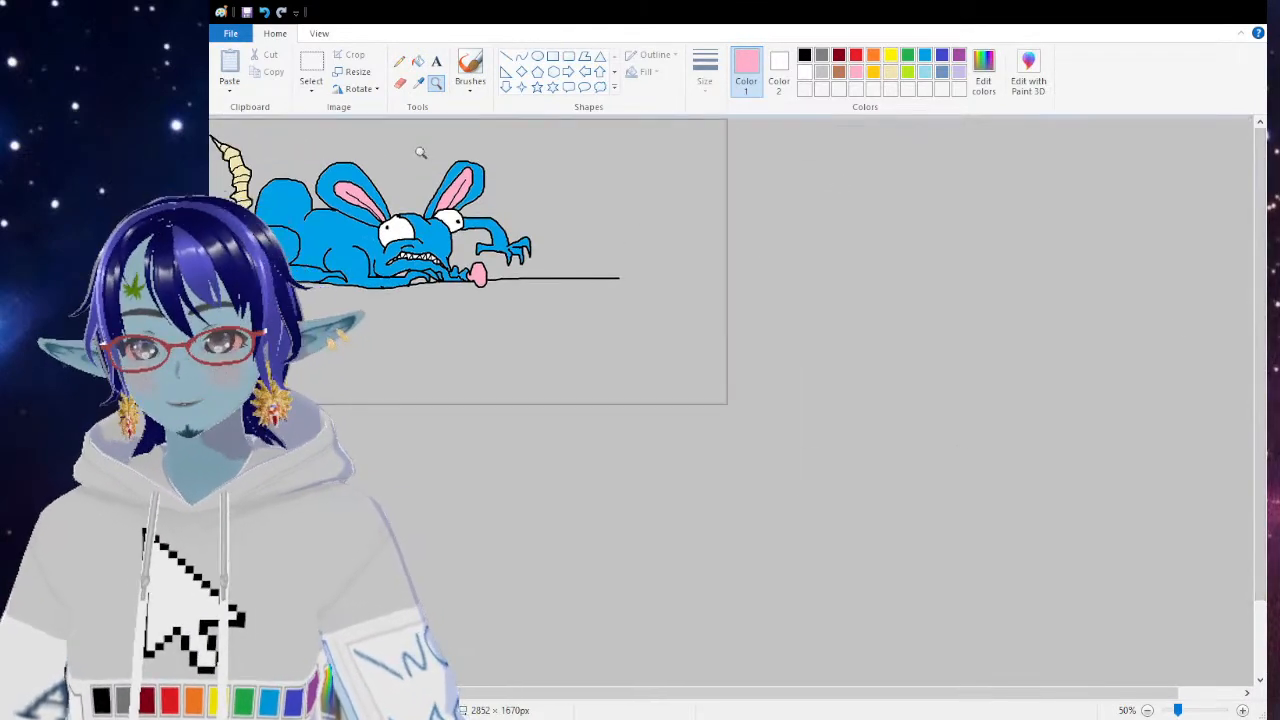
left_click(311, 68)
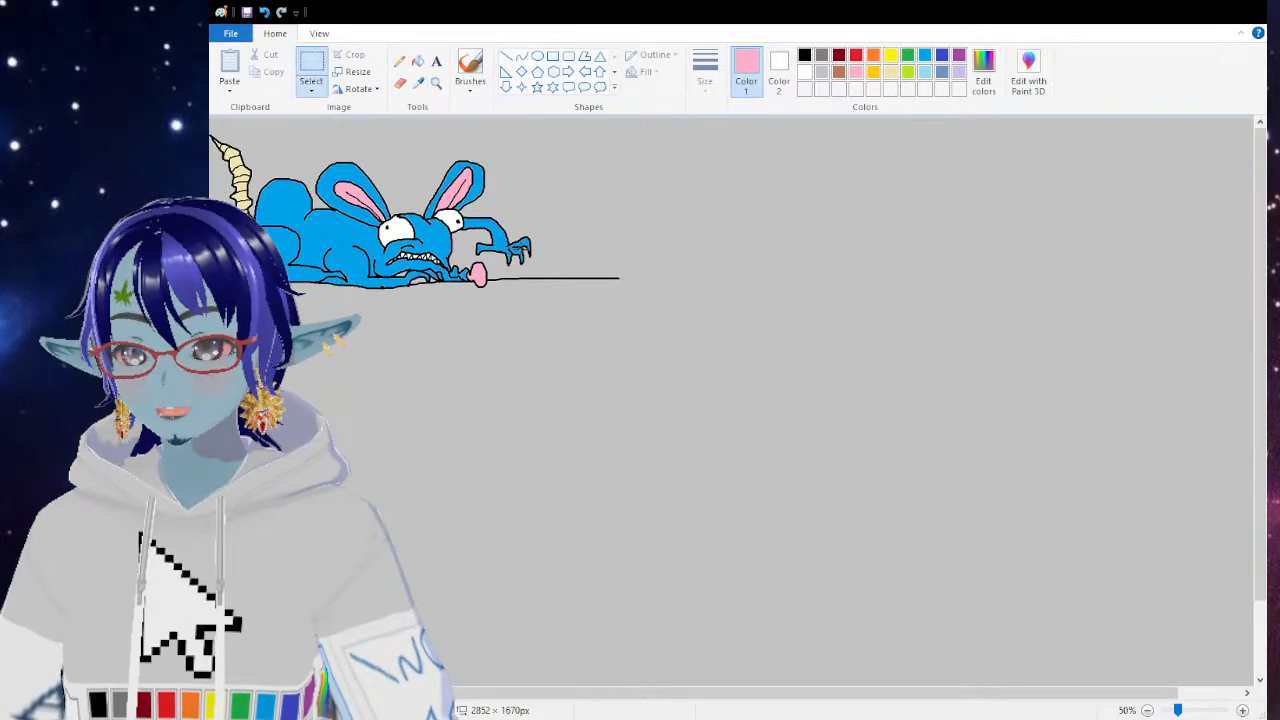
left_click_drag(235, 135, 228, 120)
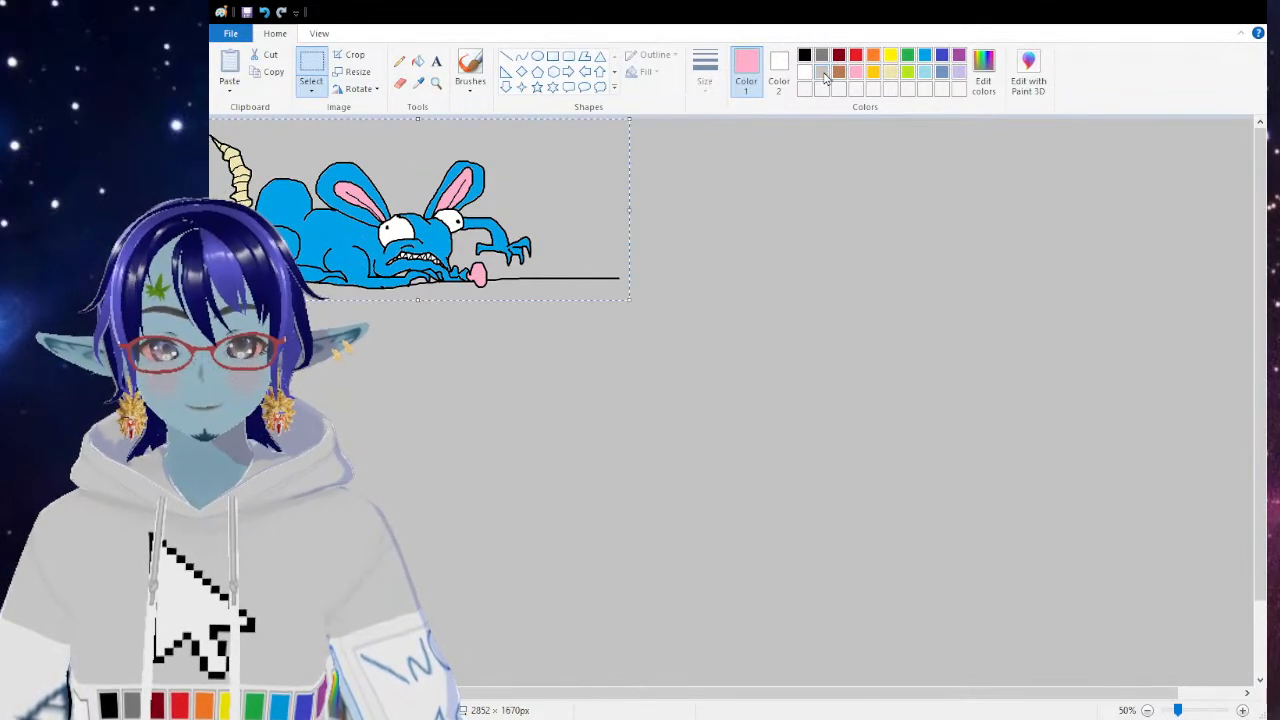
left_click(778, 75)
left_click(821, 72)
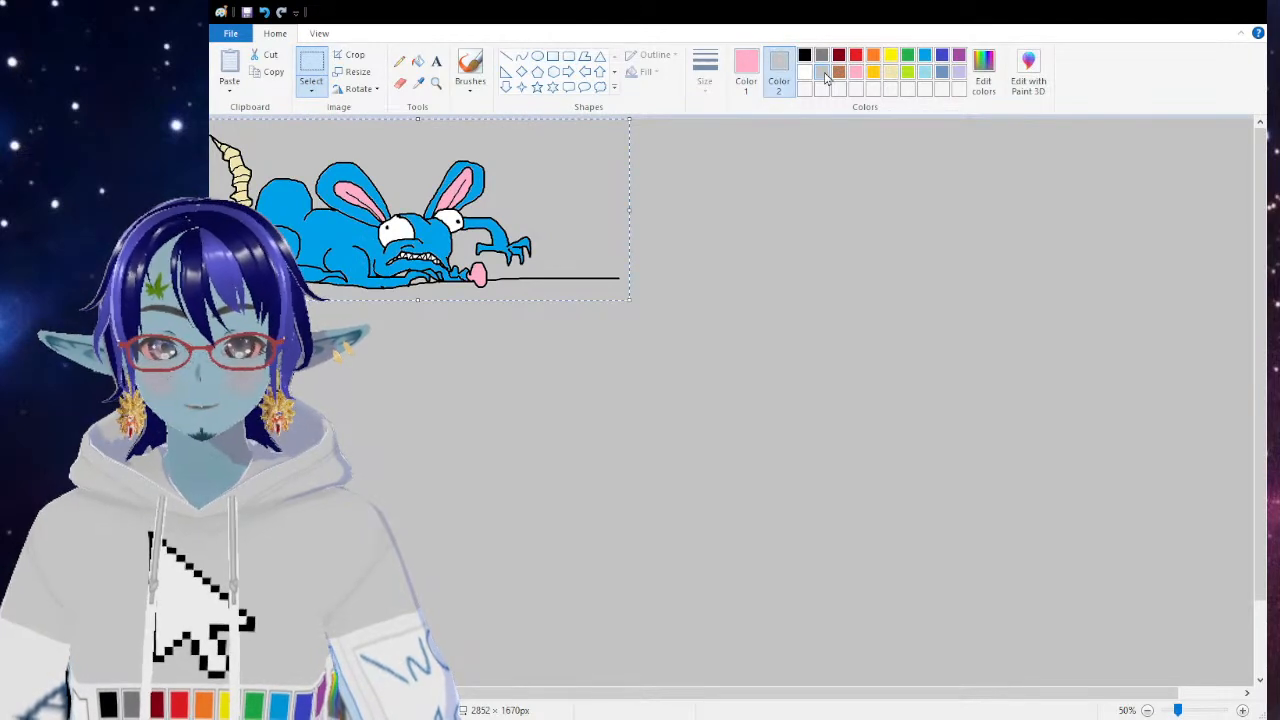
mouse_move(557, 167)
left_mouse_down()
mouse_move(677, 274)
mouse_move(880, 326)
left_mouse_up()
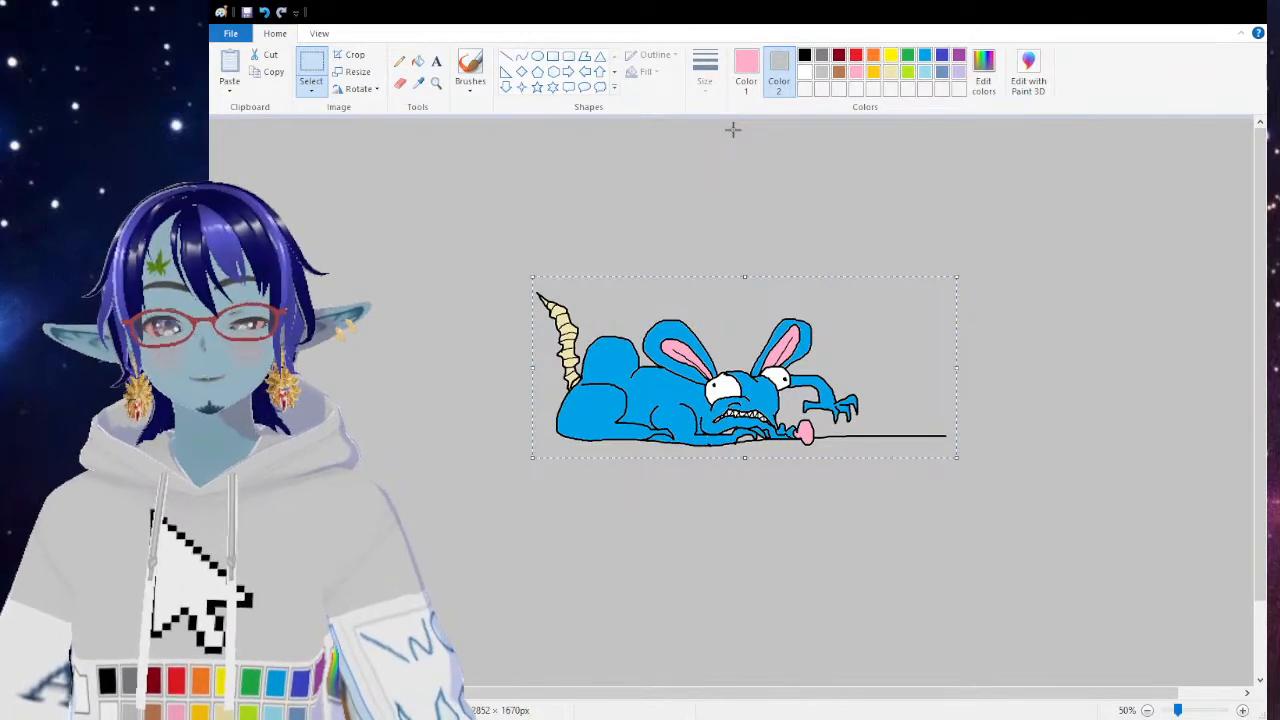
left_click(650, 177)
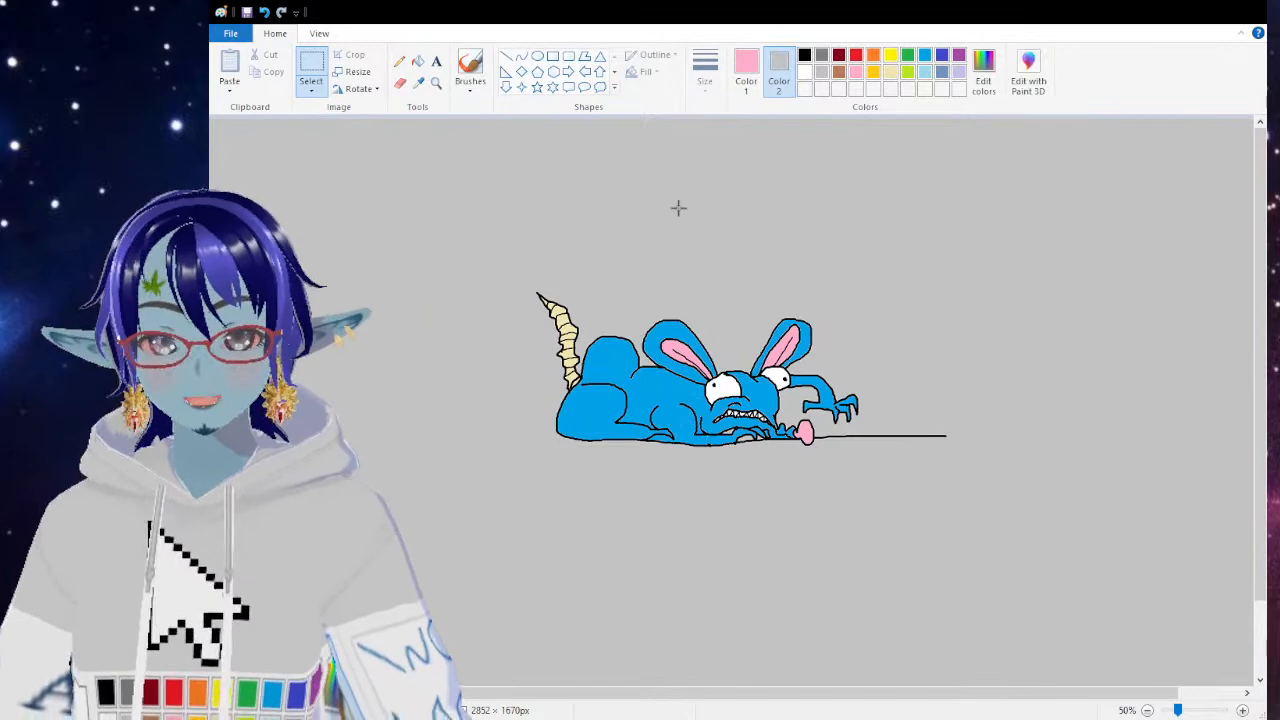
Step: Brush a wide black oval plate with an inner rim curve below the ground line, under the pink bulb, working at 200% zoom
left_click(436, 83)
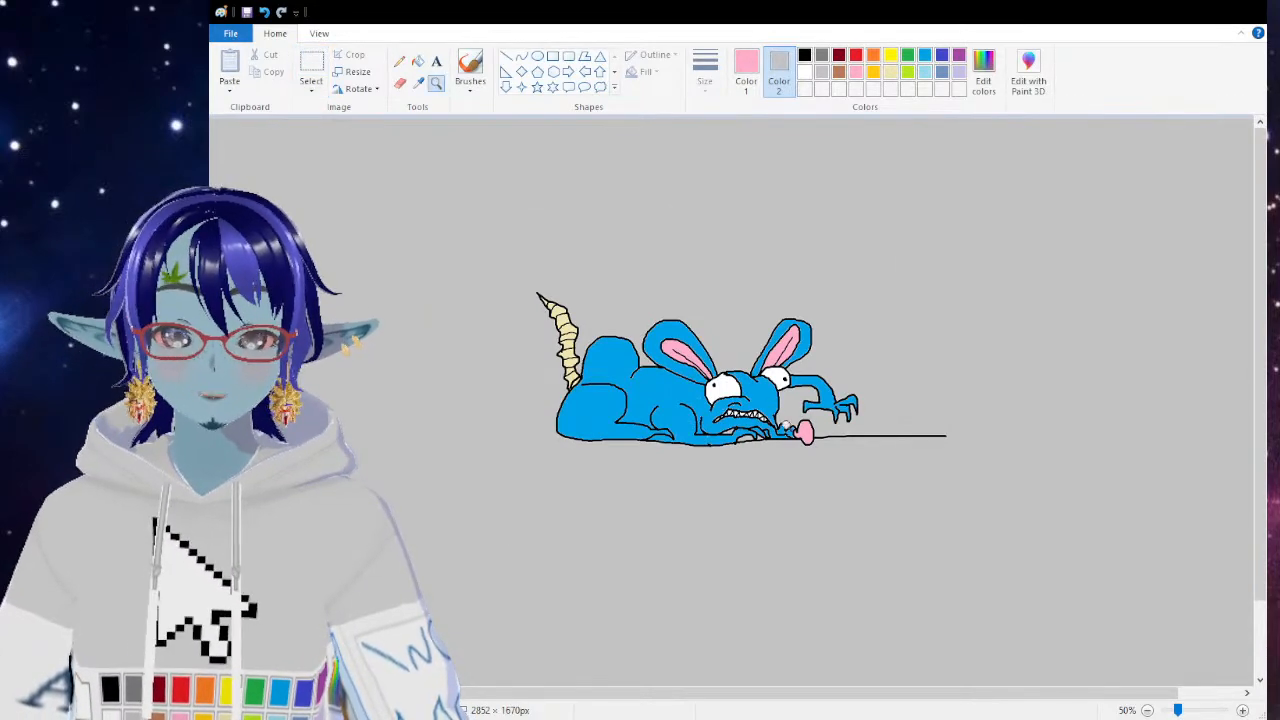
left_click(738, 389)
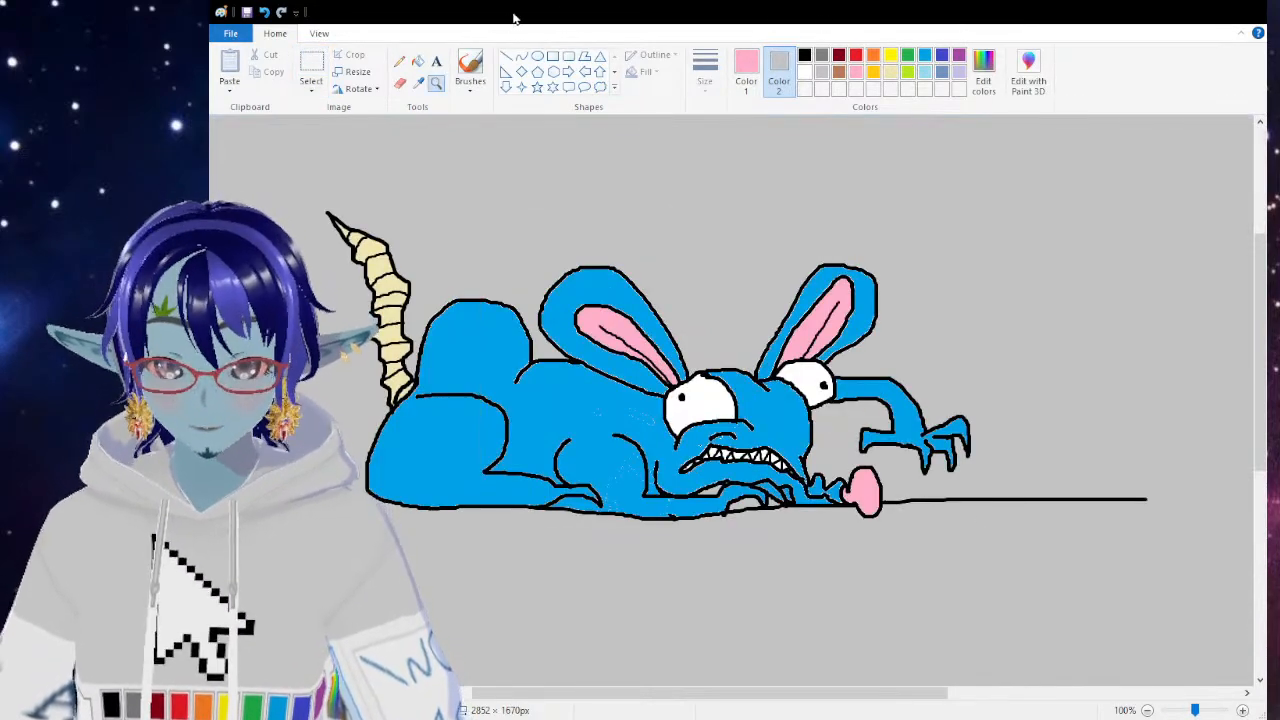
left_click(470, 68)
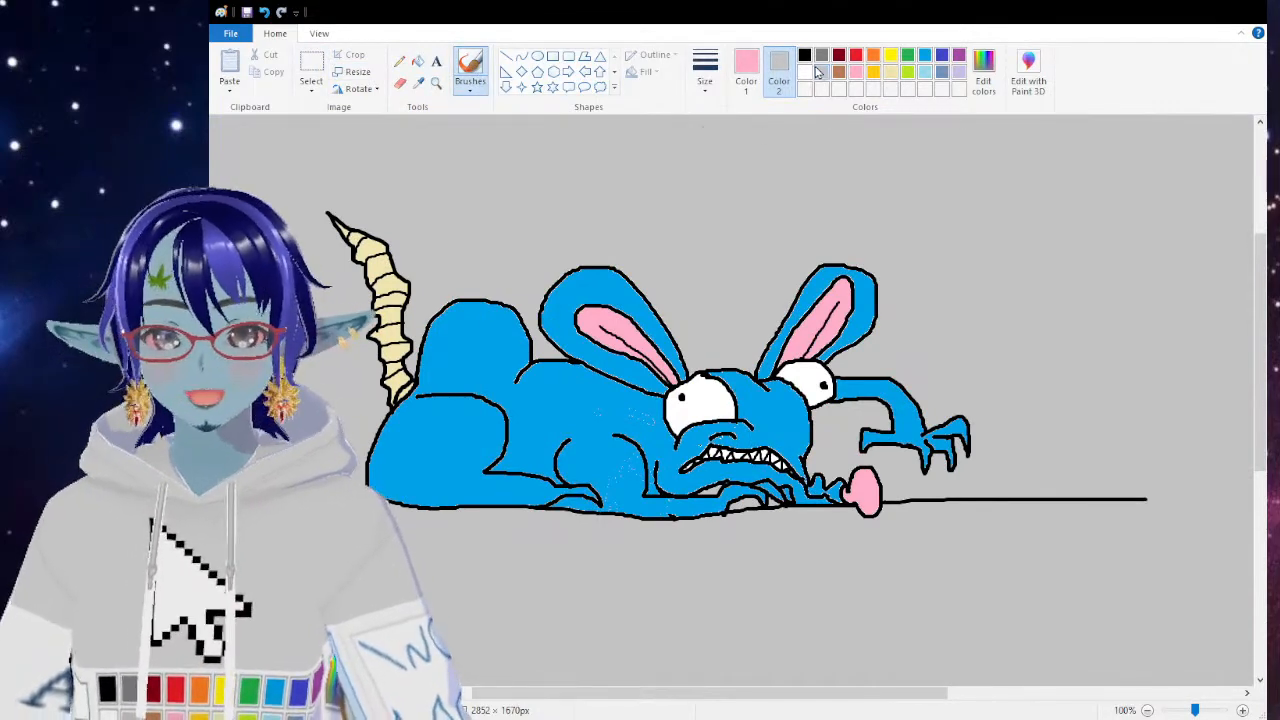
left_click(746, 70)
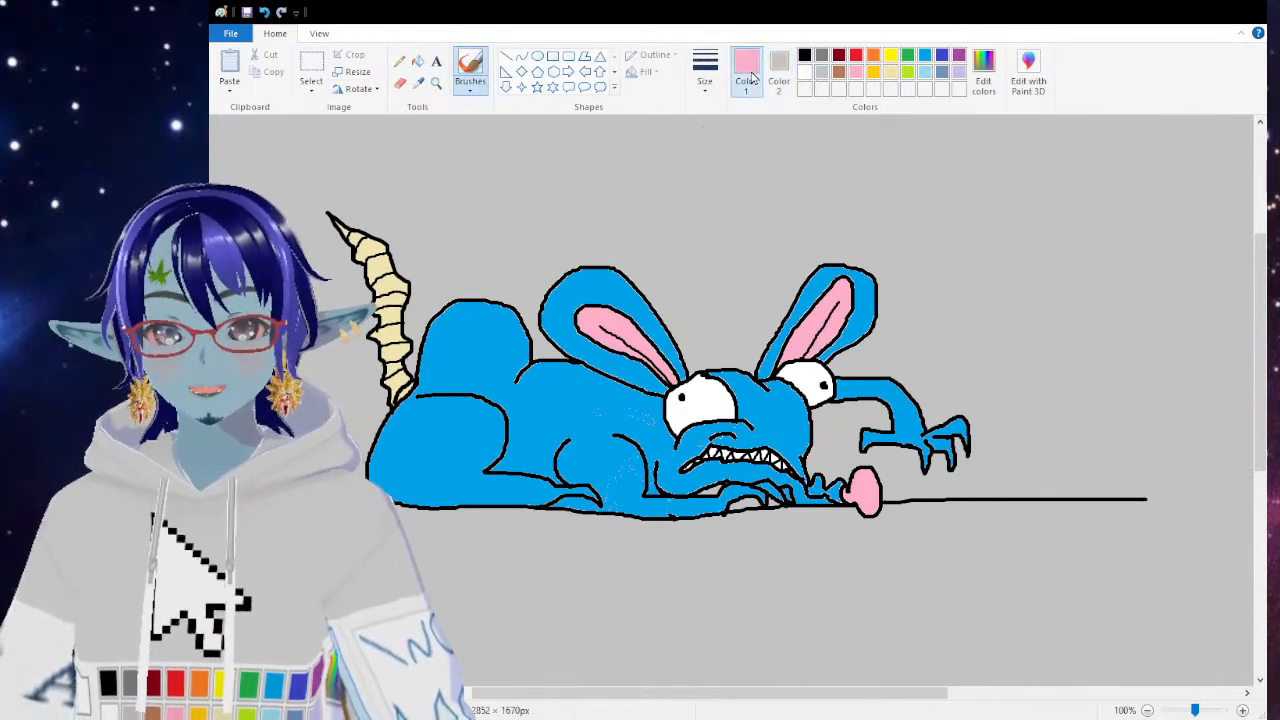
left_click(804, 55)
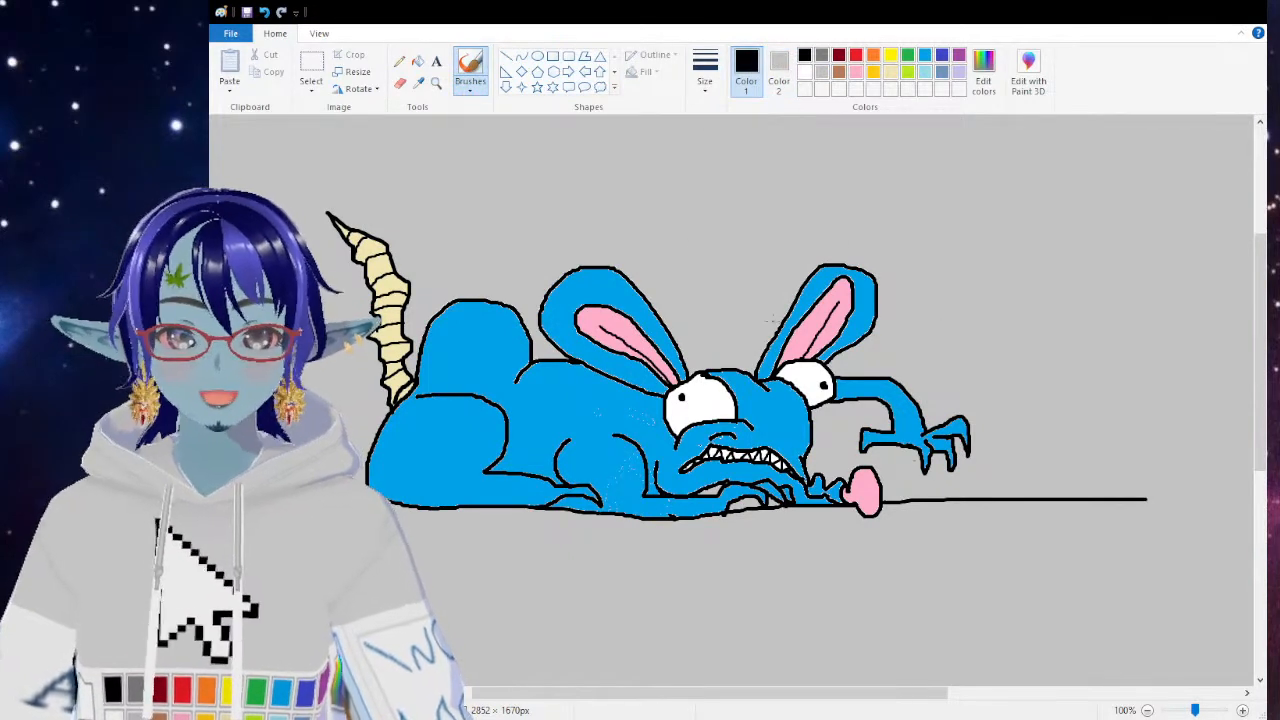
left_click(436, 83)
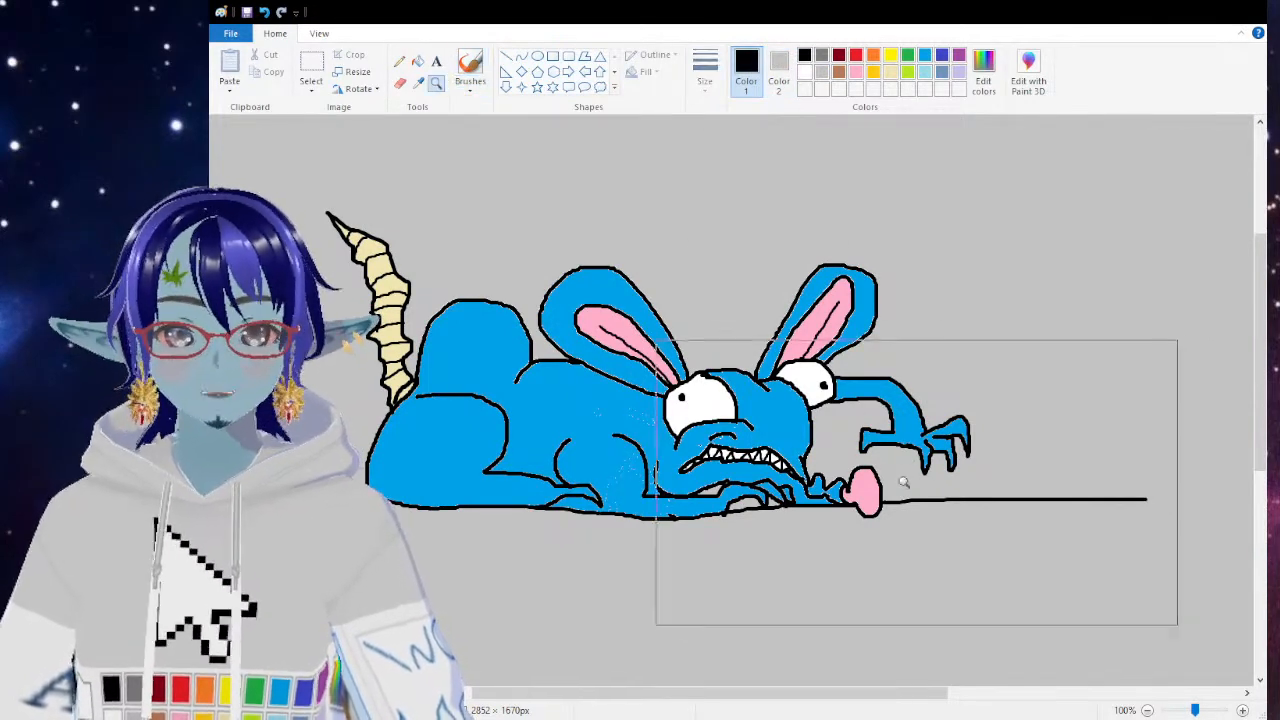
left_click(881, 478)
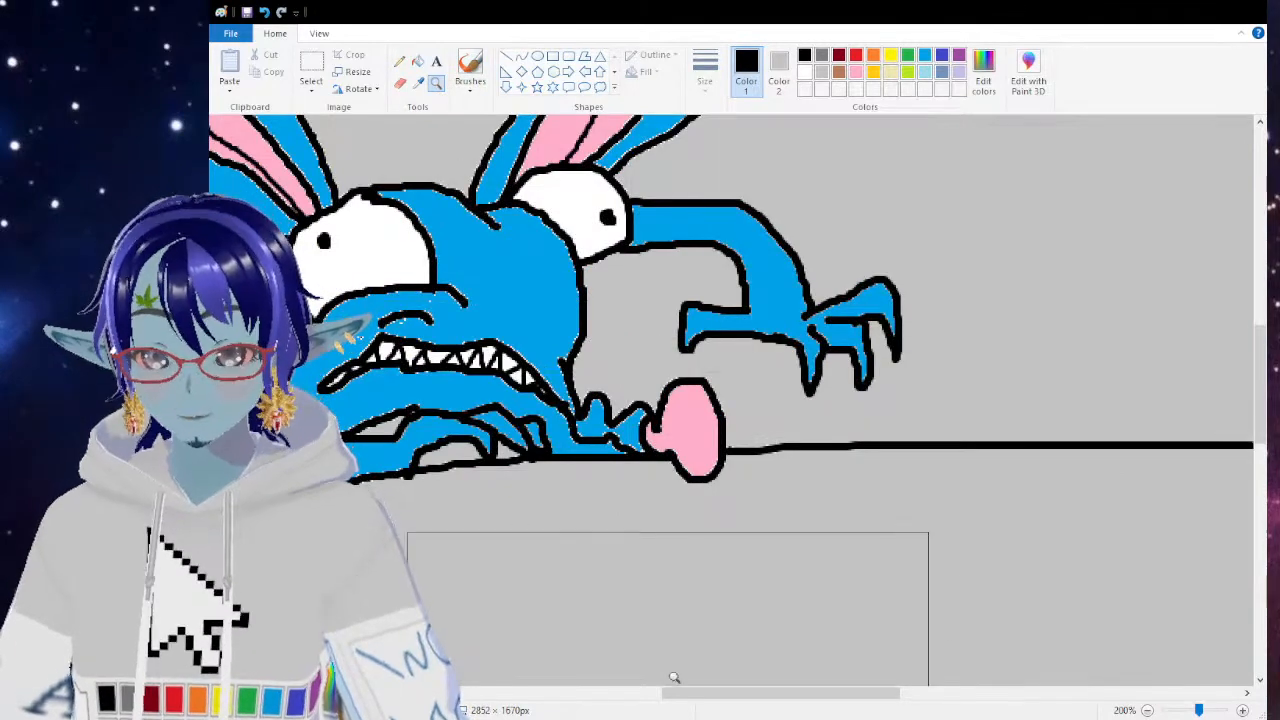
left_click_drag(696, 700, 658, 700)
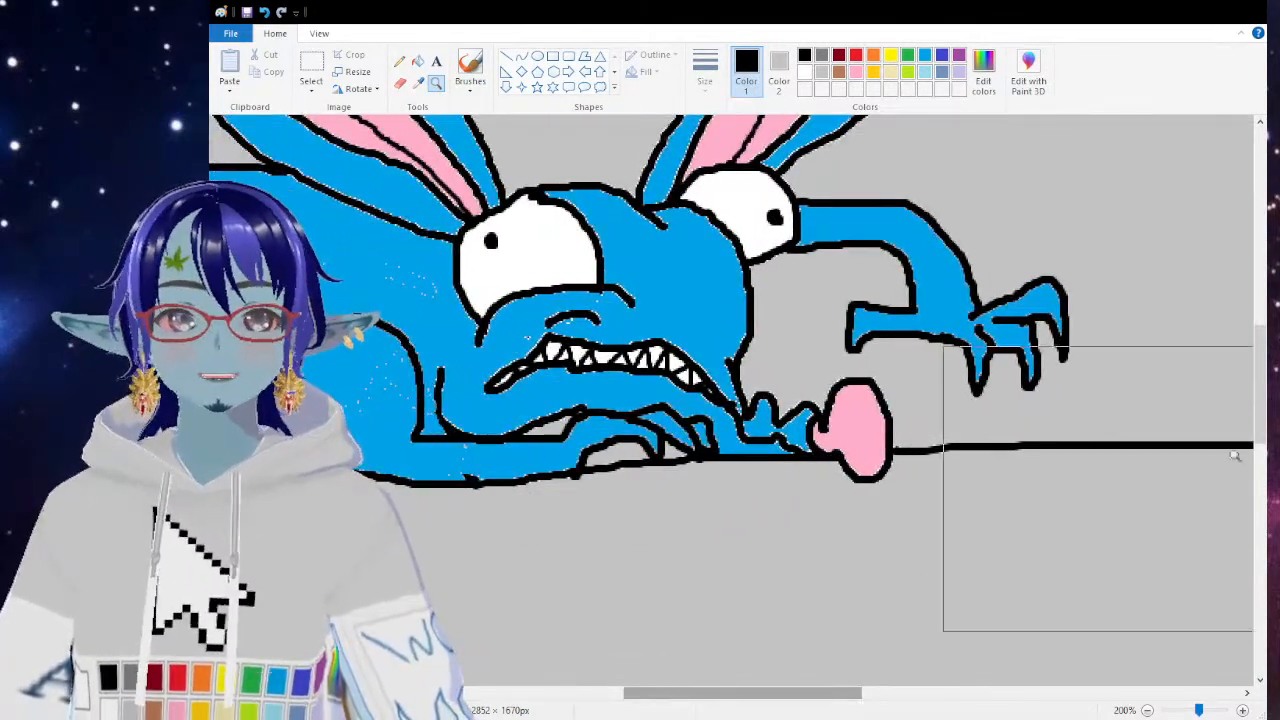
left_click_drag(1262, 428, 1262, 404)
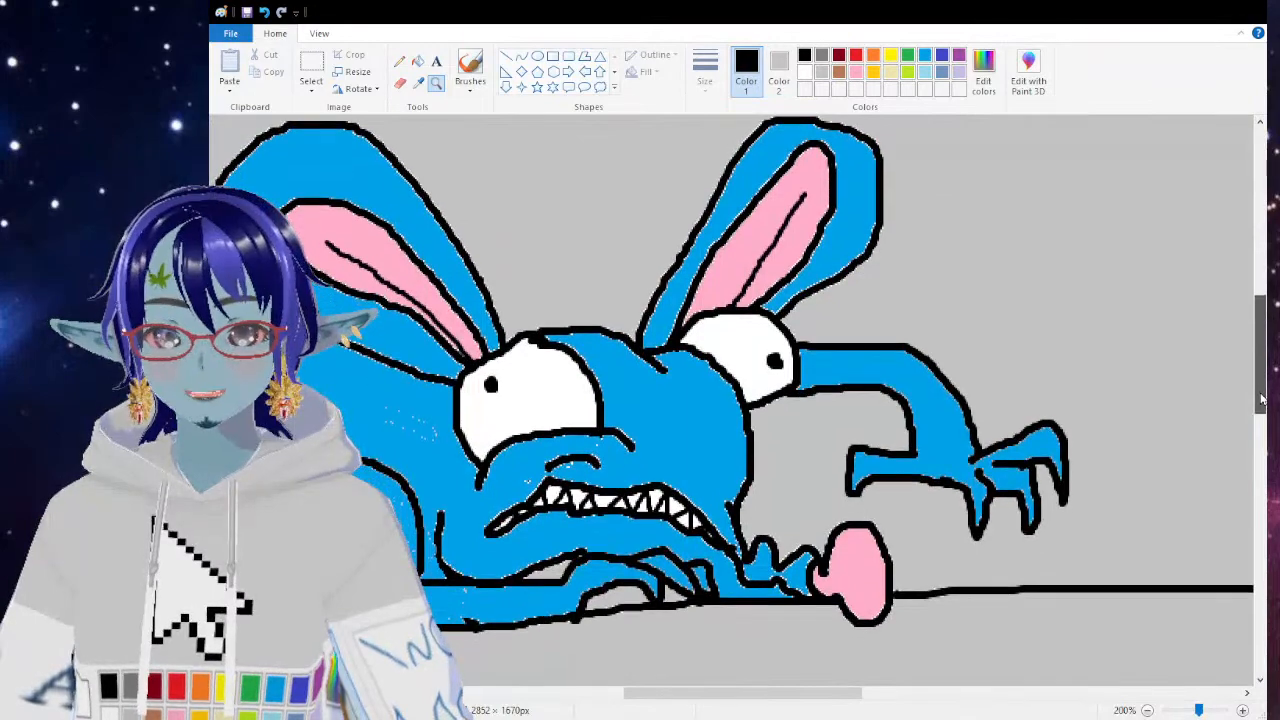
left_click_drag(1261, 328, 1261, 330)
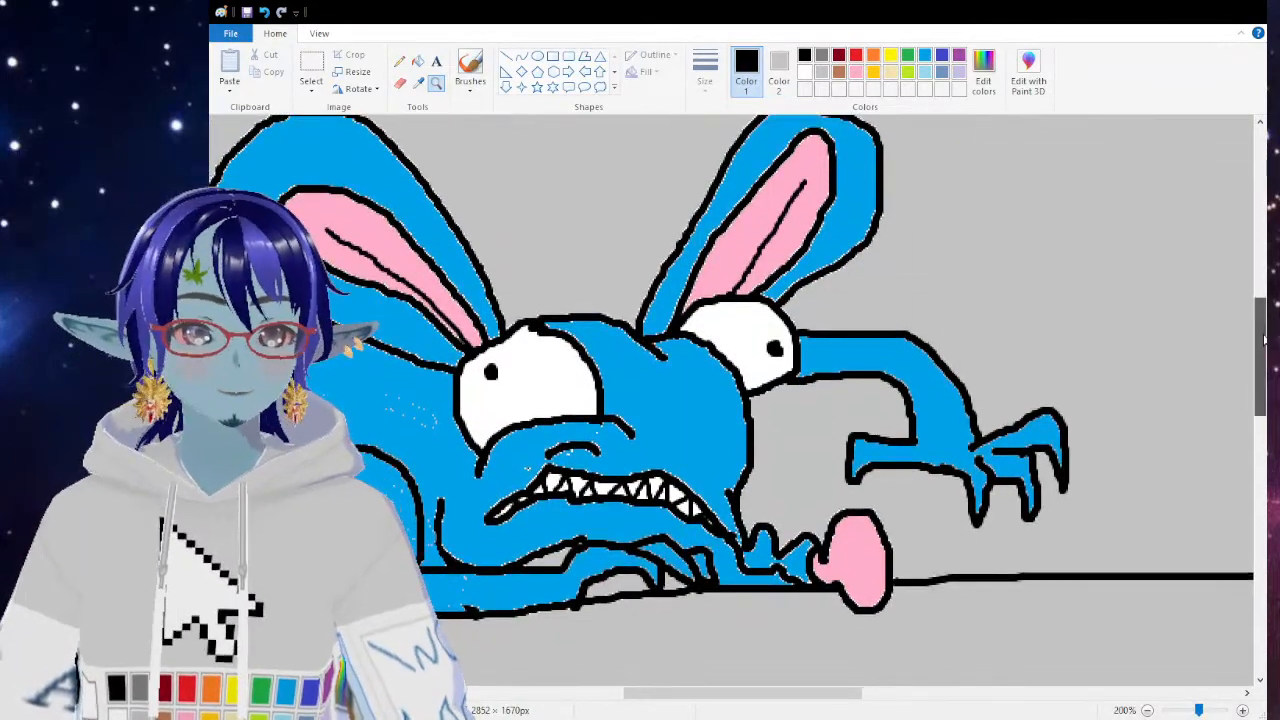
left_click(470, 68)
scroll(916, 527, "down", 3)
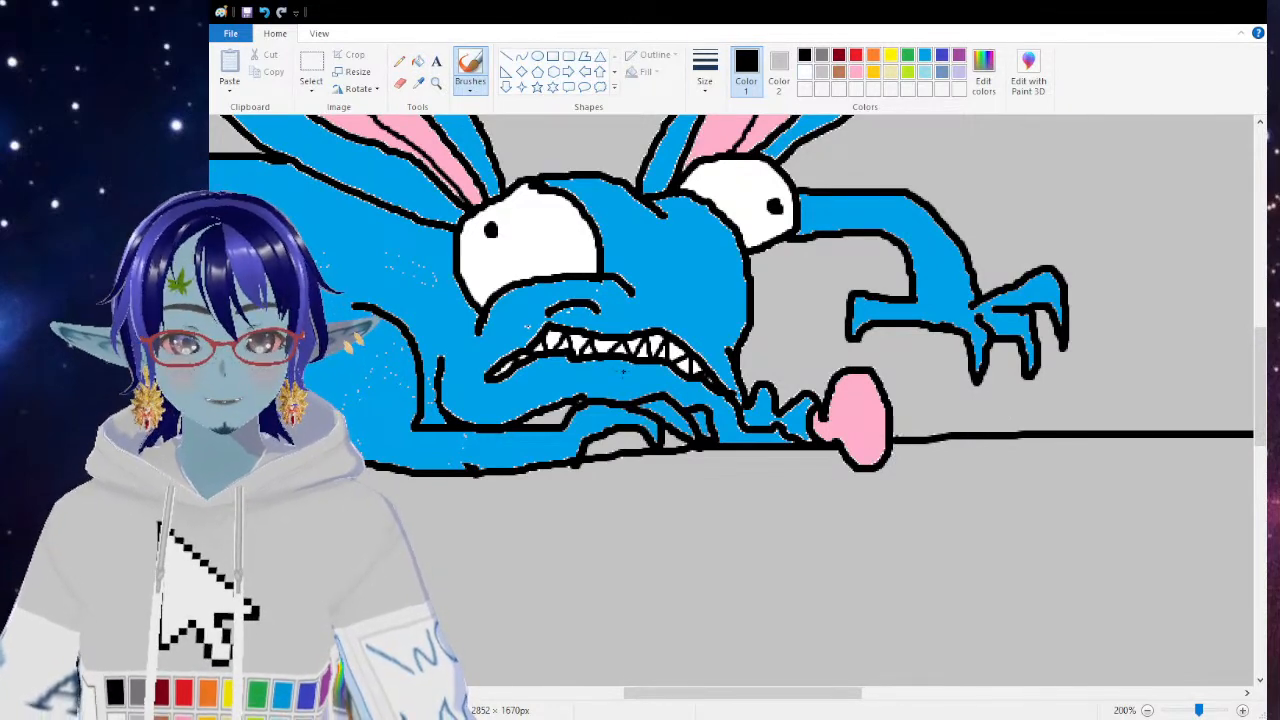
scroll(693, 423, "up", 3)
scroll(693, 423, "down", 3)
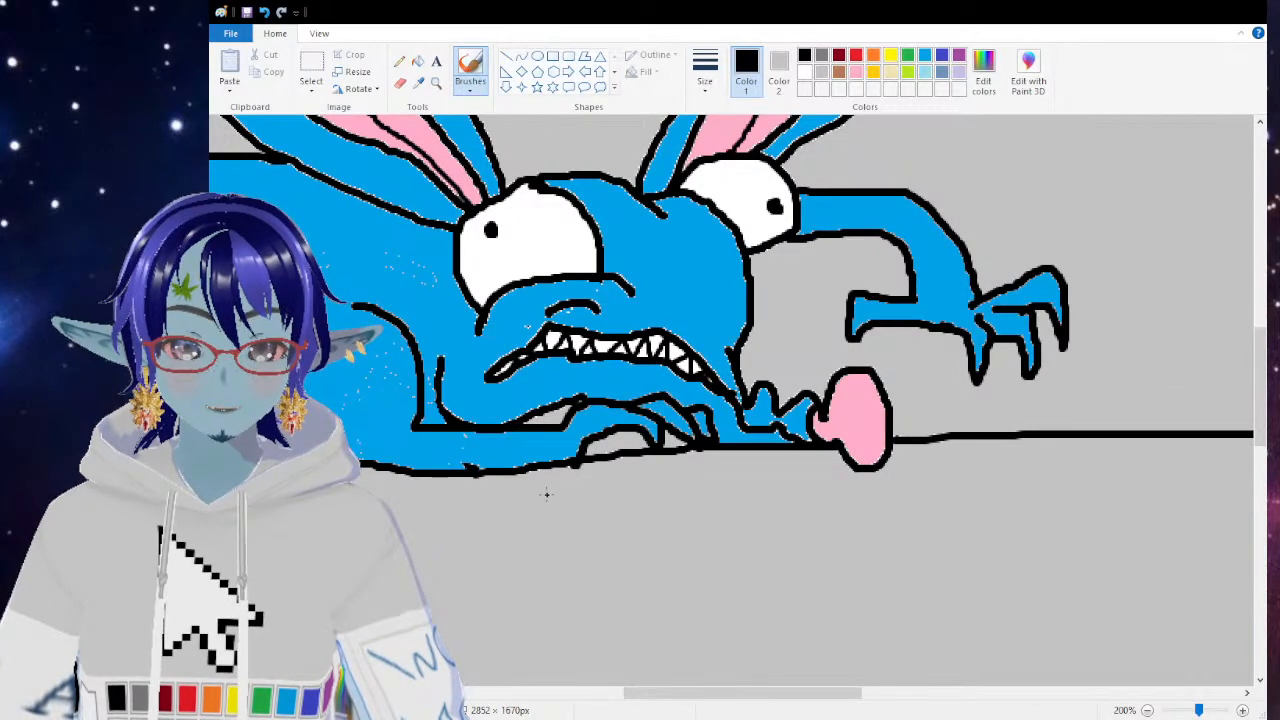
scroll(605, 502, "down", 3)
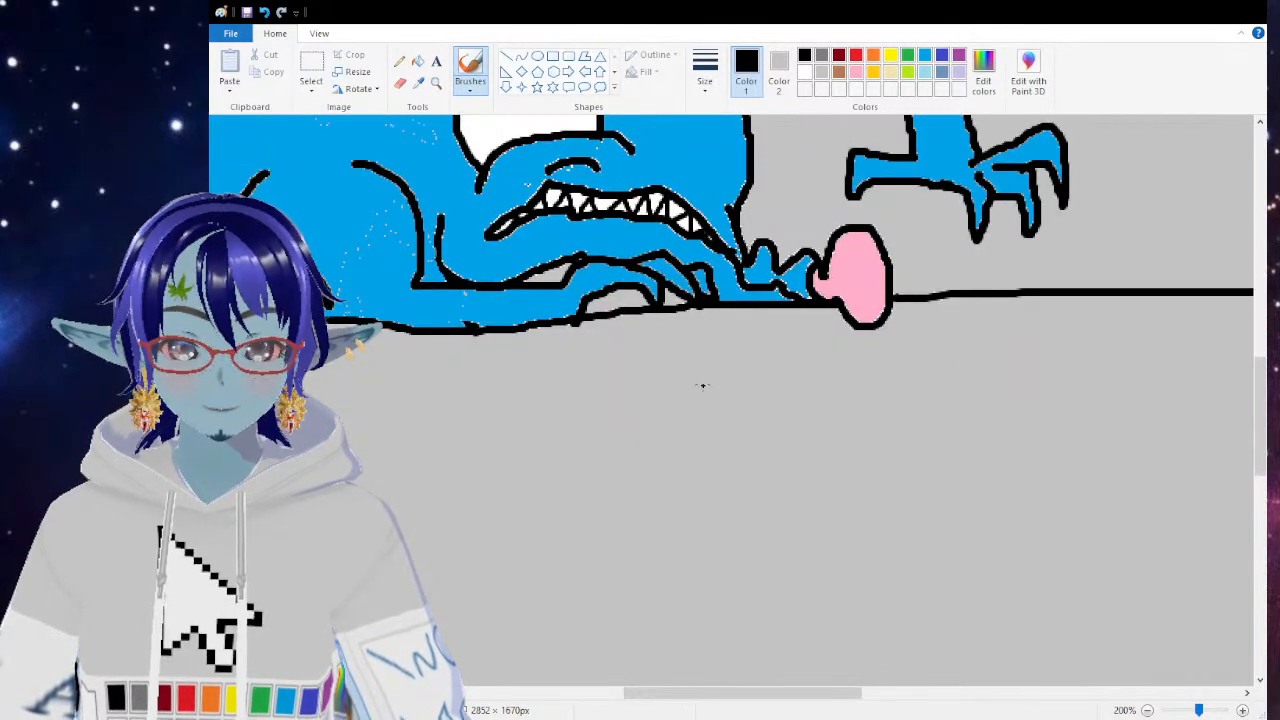
mouse_move(702, 384)
left_mouse_down()
mouse_move(611, 393)
mouse_move(532, 424)
mouse_move(486, 455)
mouse_move(481, 484)
mouse_move(511, 511)
mouse_move(661, 549)
mouse_move(856, 571)
mouse_move(985, 551)
mouse_move(1109, 492)
mouse_move(1135, 446)
mouse_move(1094, 410)
mouse_move(975, 382)
mouse_move(712, 380)
left_mouse_up()
mouse_move(535, 483)
left_mouse_down()
mouse_move(580, 514)
mouse_move(730, 542)
mouse_move(922, 520)
mouse_move(1077, 472)
left_mouse_up()
Step: Fill the whole plate with a gray slightly lighter than the canvas background
left_click(823, 76)
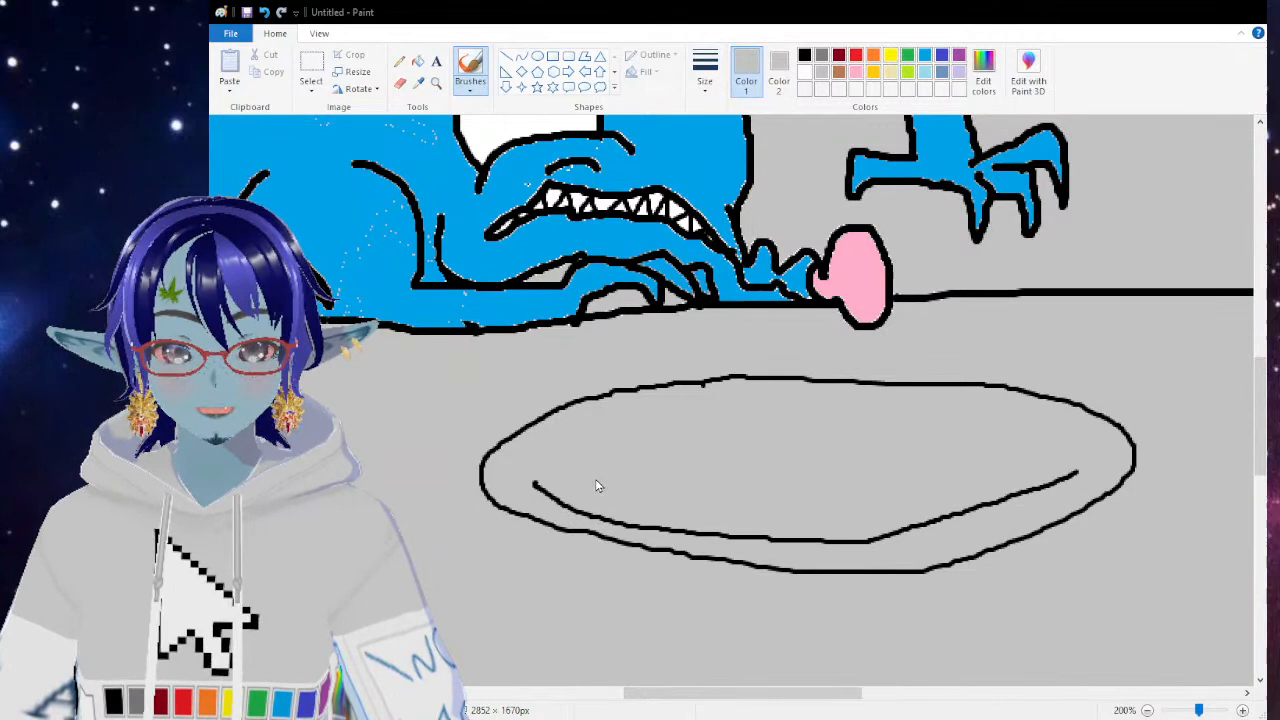
left_click(418, 61)
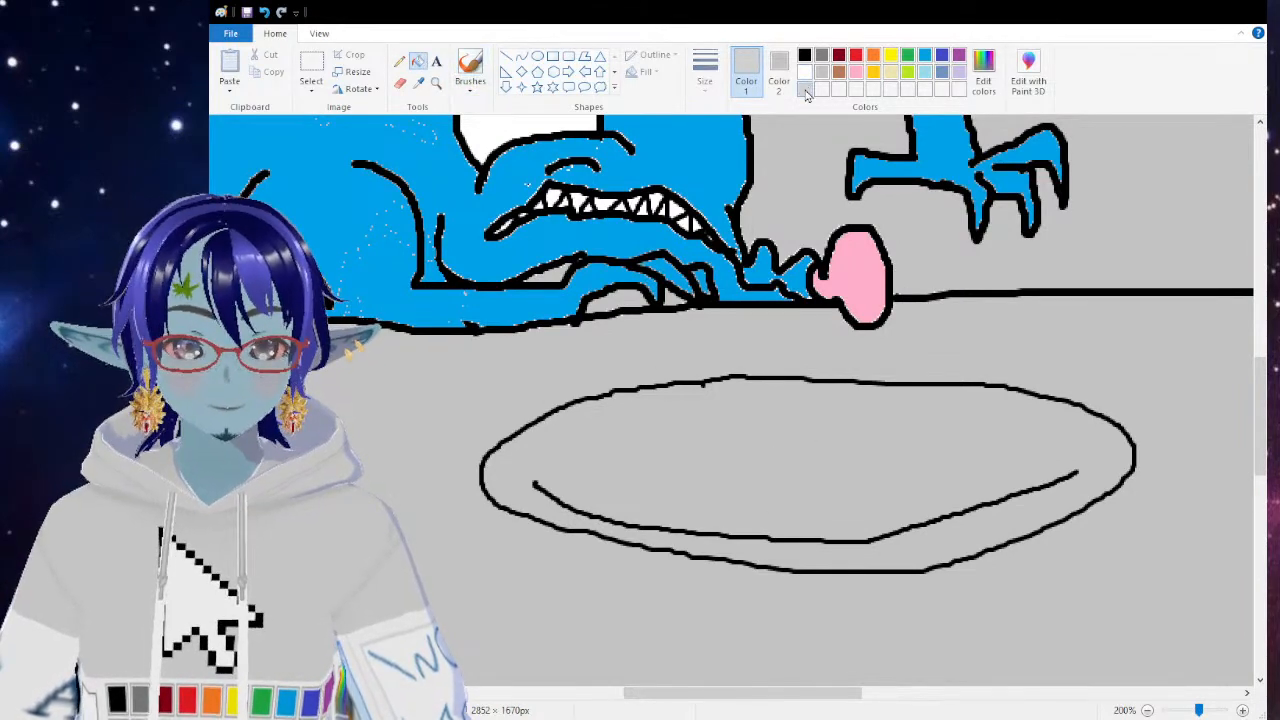
left_click(810, 447)
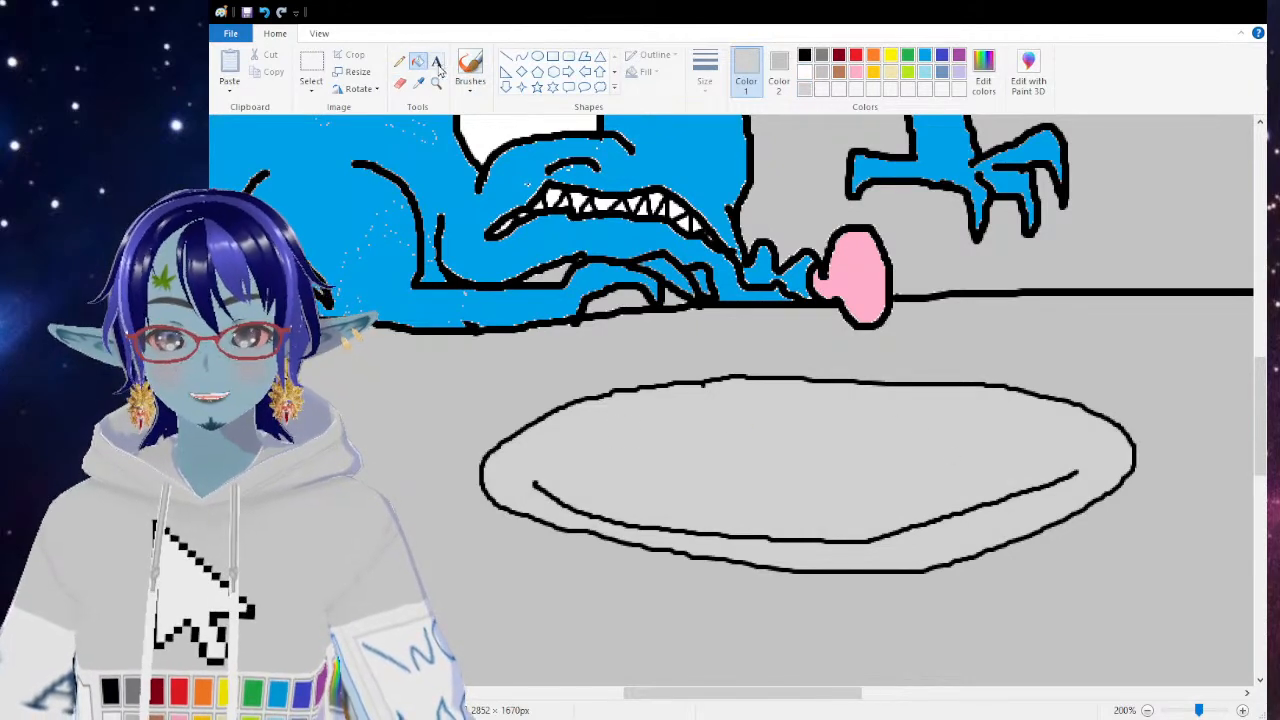
Step: Airbrush a loose patch of white powder across the middle of the gray plate
left_click(804, 72)
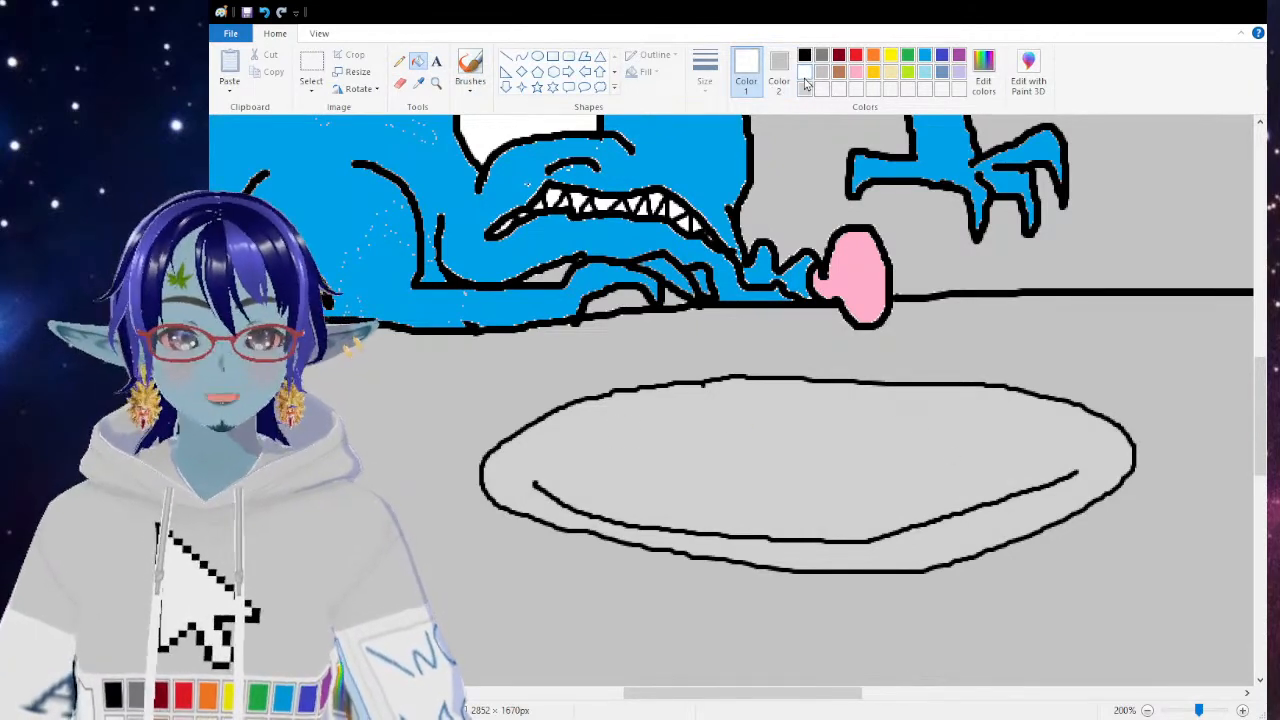
left_click(468, 66)
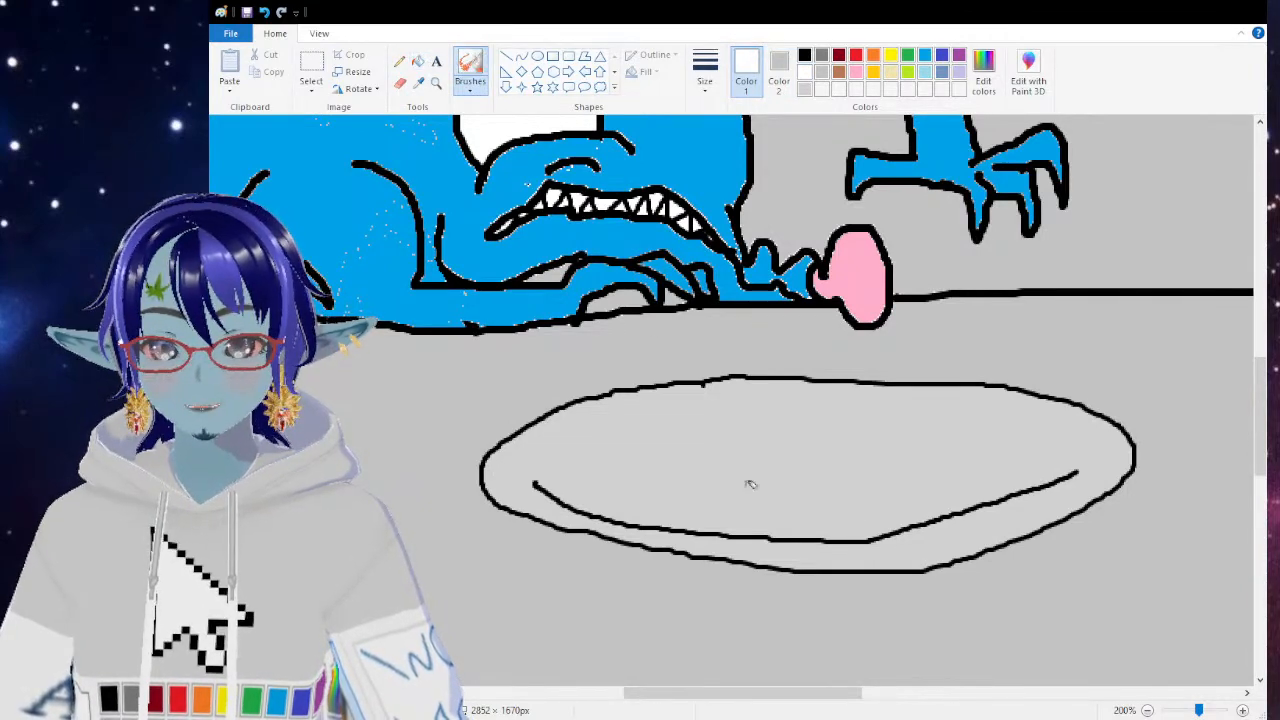
mouse_move(754, 463)
left_mouse_down()
mouse_move(766, 429)
mouse_move(640, 423)
mouse_move(692, 465)
mouse_move(838, 451)
mouse_move(907, 462)
mouse_move(819, 473)
mouse_move(830, 470)
mouse_move(610, 443)
mouse_move(687, 445)
mouse_move(647, 445)
mouse_move(687, 417)
mouse_move(860, 437)
left_mouse_up()
mouse_move(766, 448)
left_mouse_down()
mouse_move(894, 480)
mouse_move(1000, 437)
mouse_move(1020, 445)
left_mouse_up()
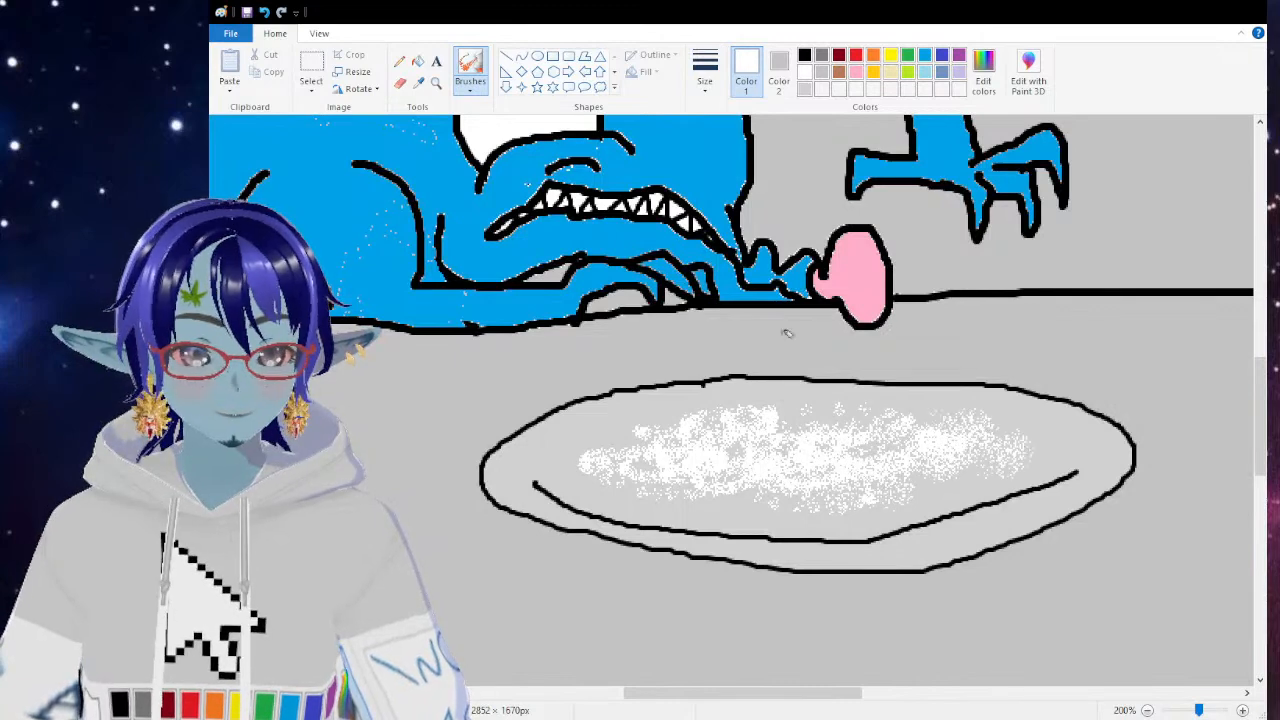
left_click(437, 84)
right_click(508, 212)
right_click(456, 220)
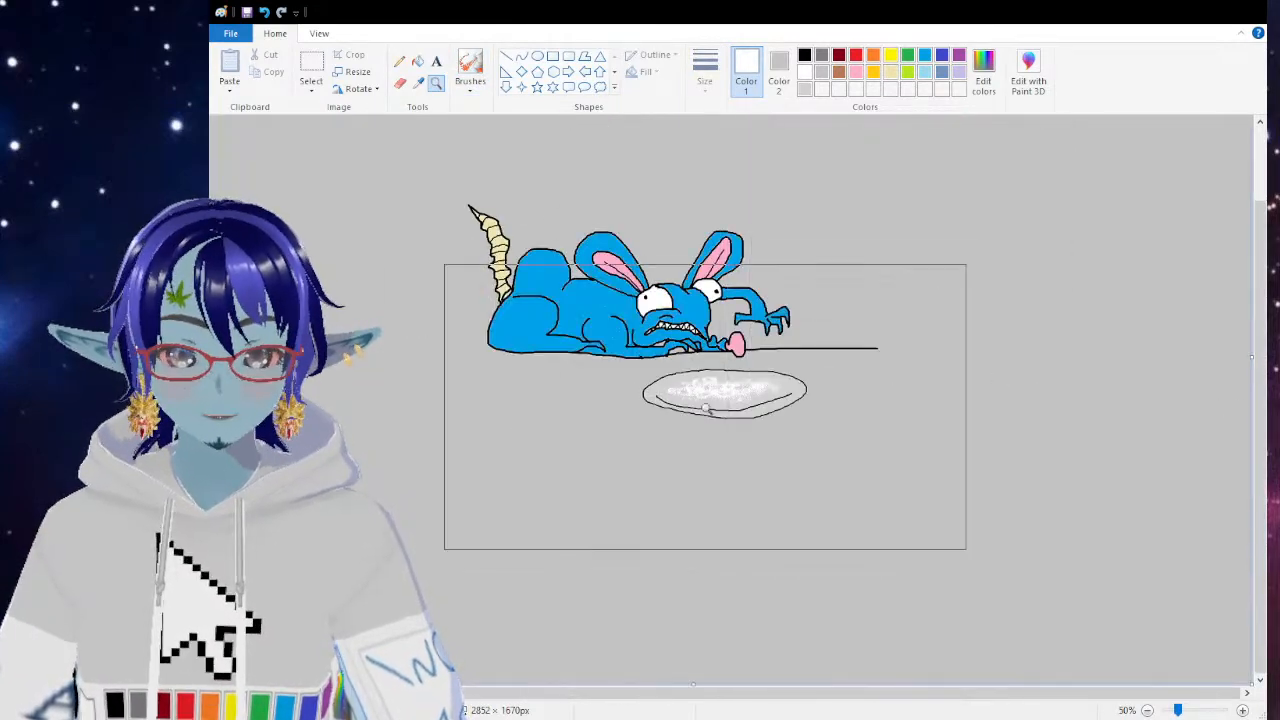
Step: Try a brown fill on the canvas background and undo it
left_click(470, 66)
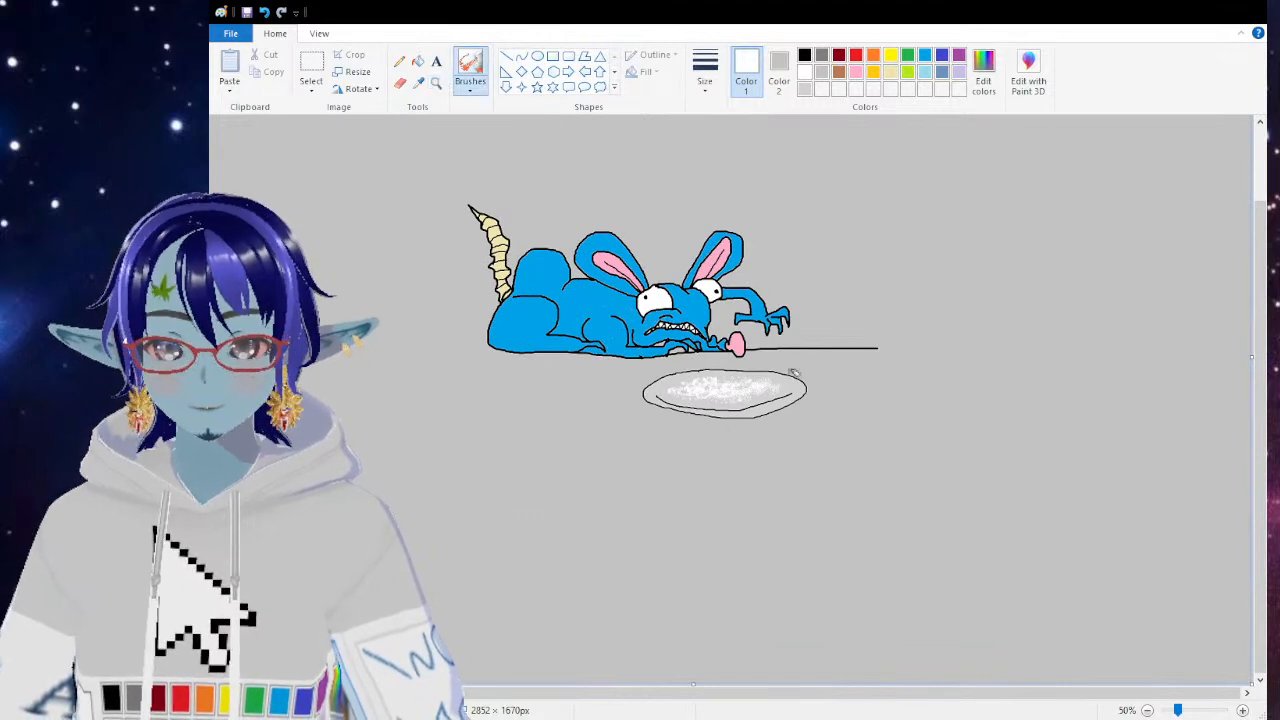
left_click(437, 84)
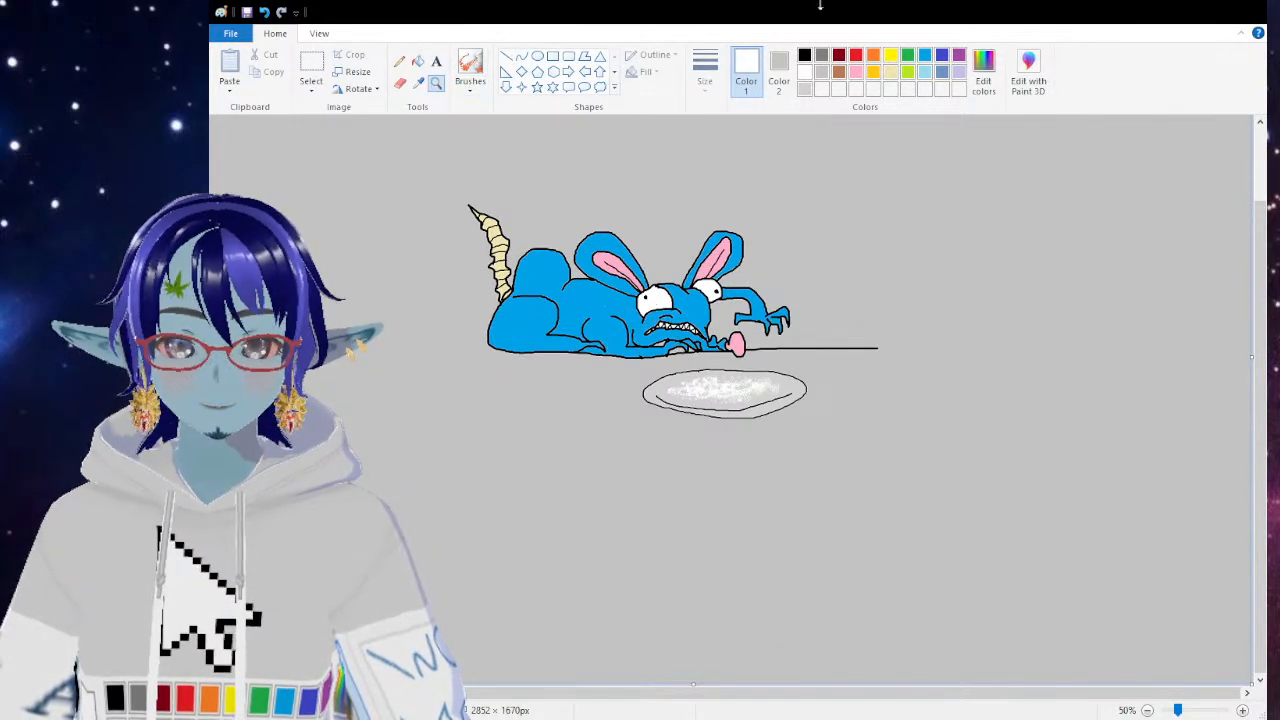
left_click(838, 72)
left_click(488, 151)
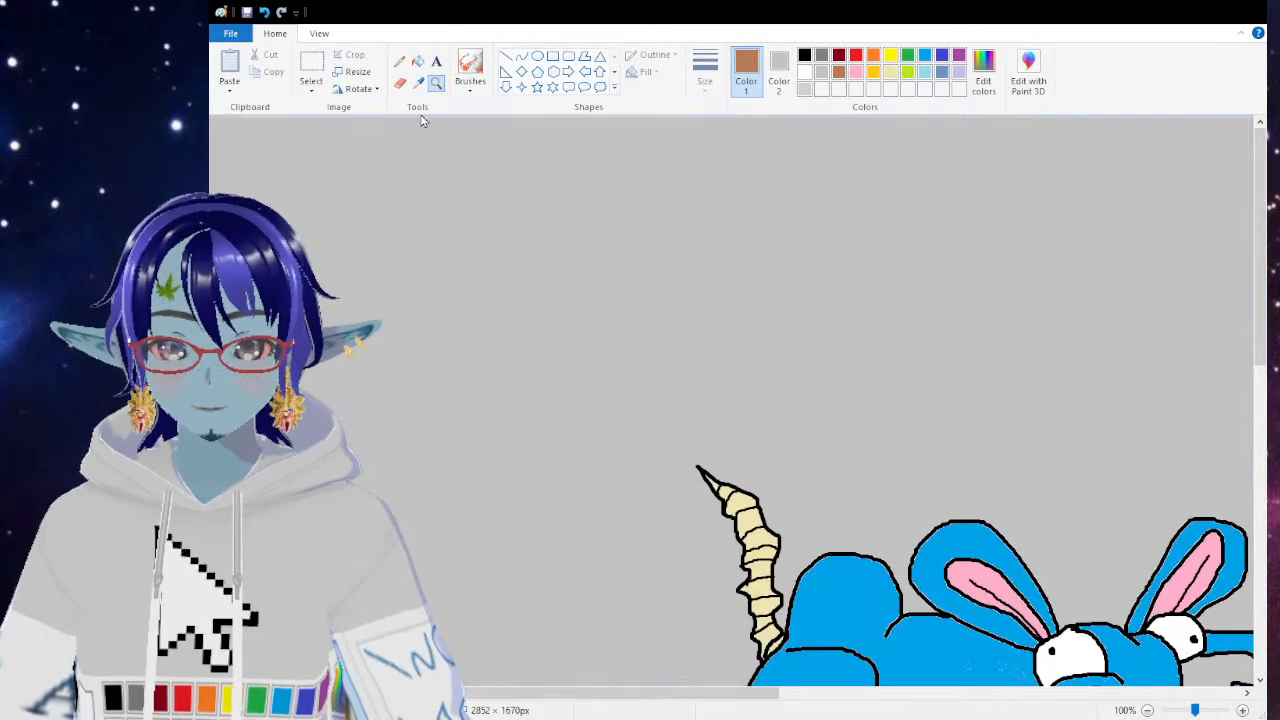
left_click(418, 61)
left_click(491, 203)
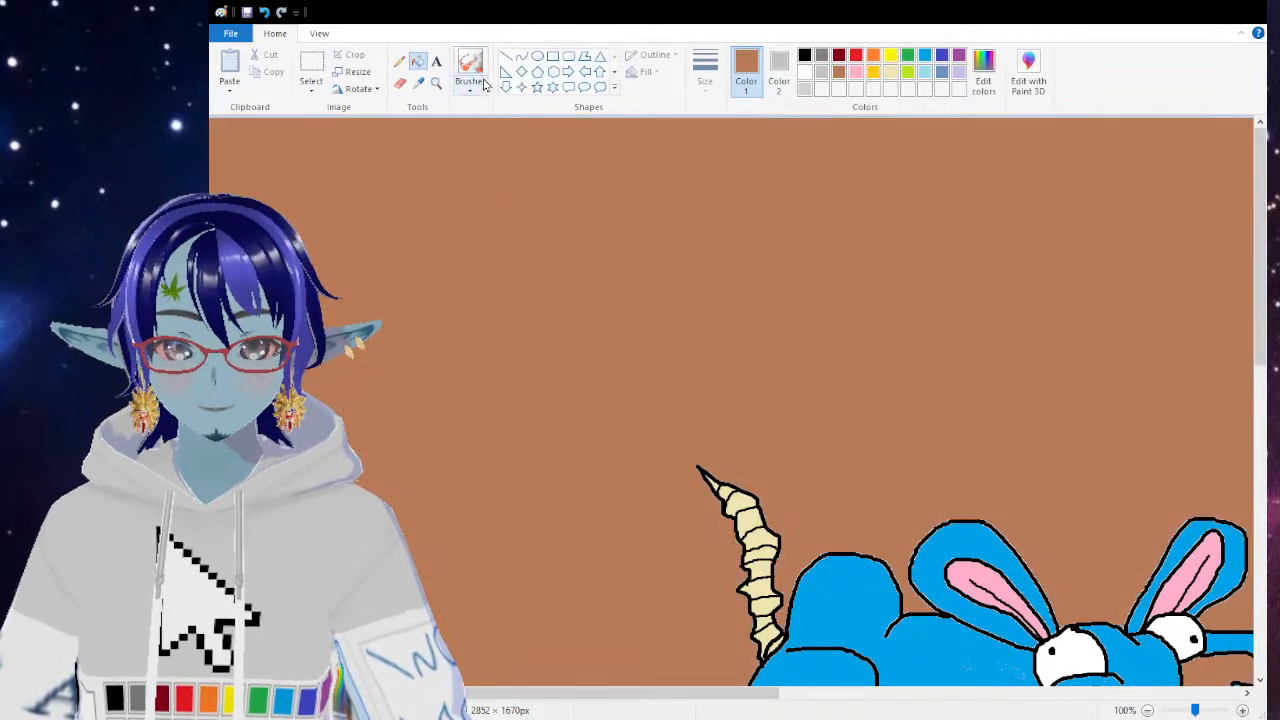
left_click(436, 84)
right_click(771, 337)
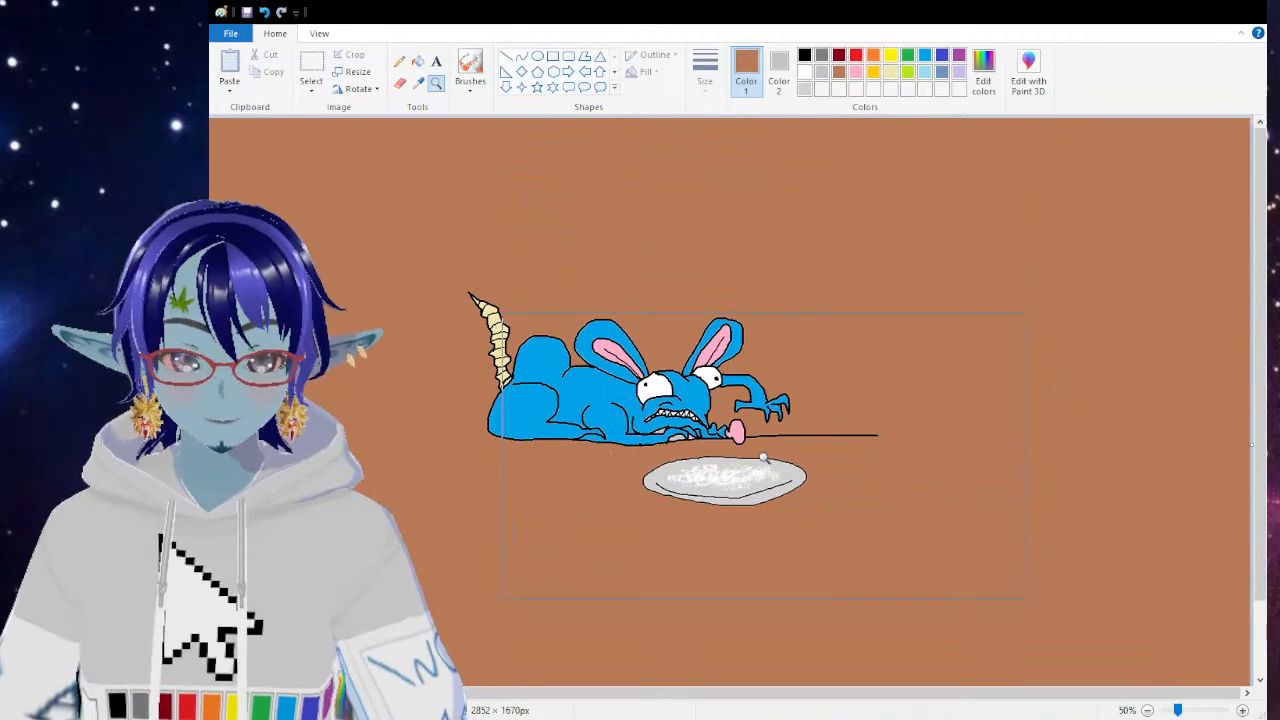
key("ctrl+z")
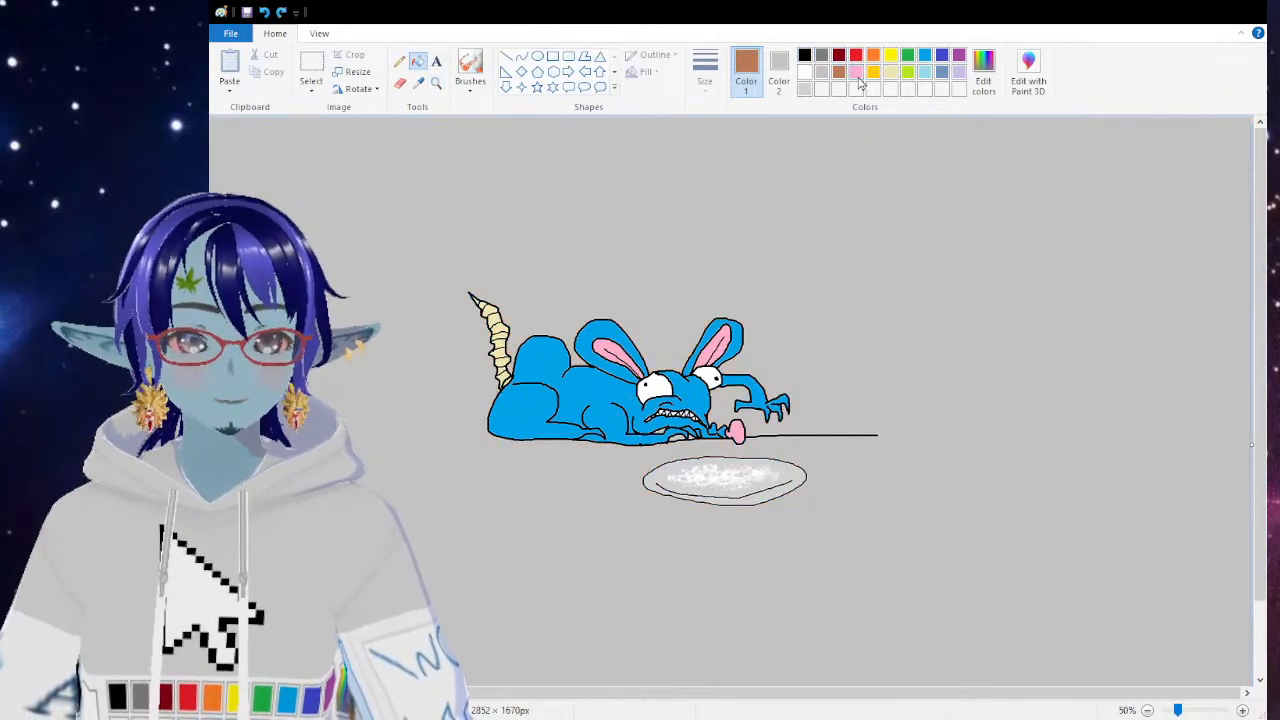
Step: Undo the white airbrushing on the plate and fill the plate with gold
left_click(873, 74)
left_click(436, 82)
left_click(725, 458)
left_click(730, 449)
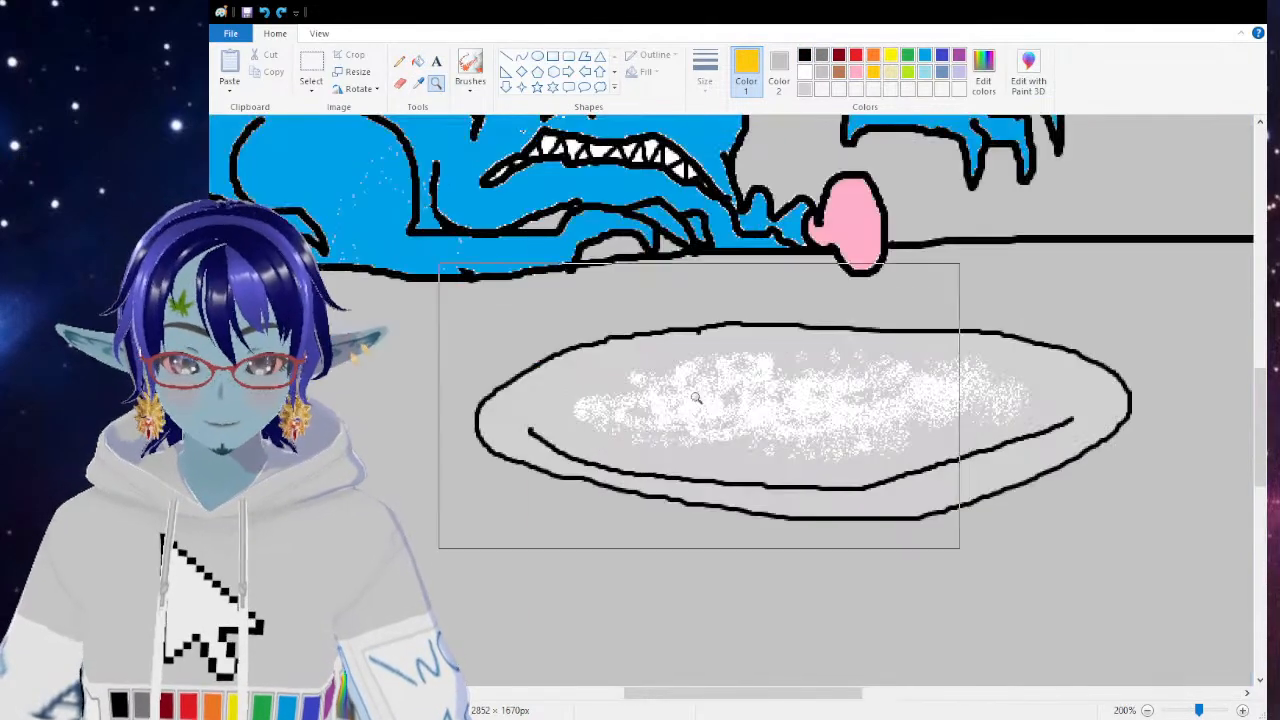
key("ctrl+z")
key("ctrl+z")
key("ctrl+z")
key("ctrl+z")
key("ctrl+z")
key("ctrl+z")
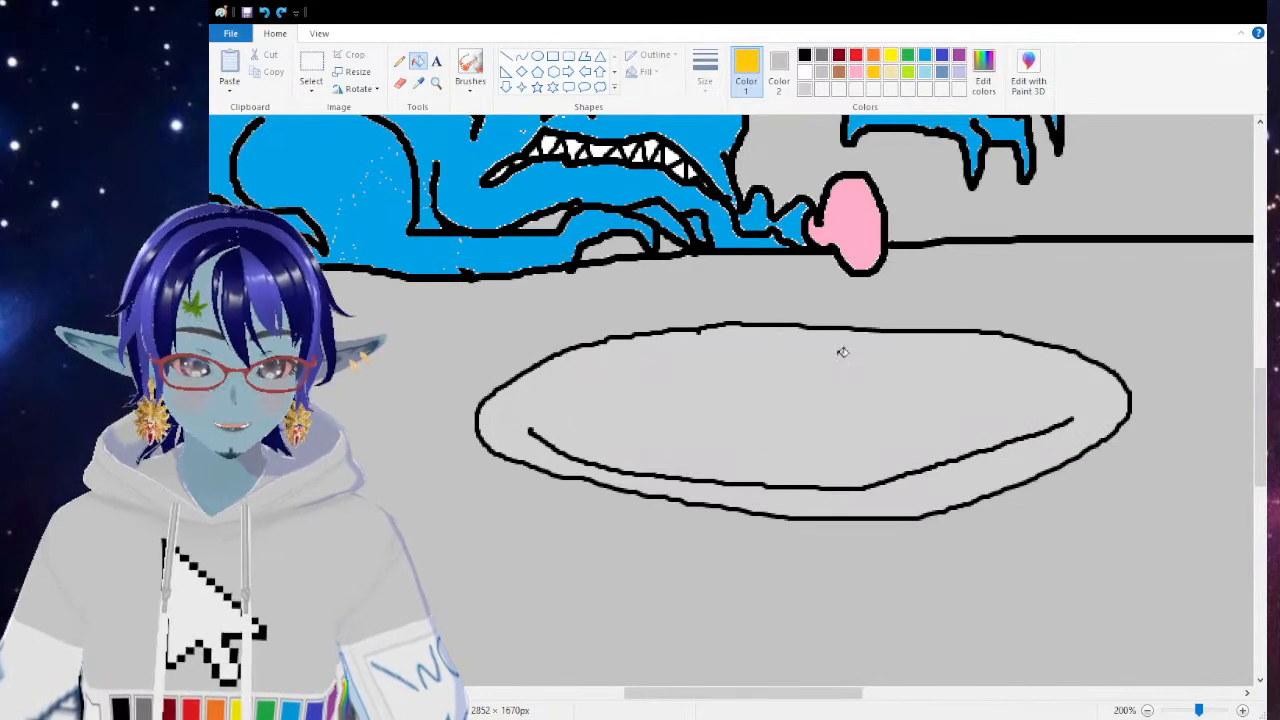
left_click(790, 405)
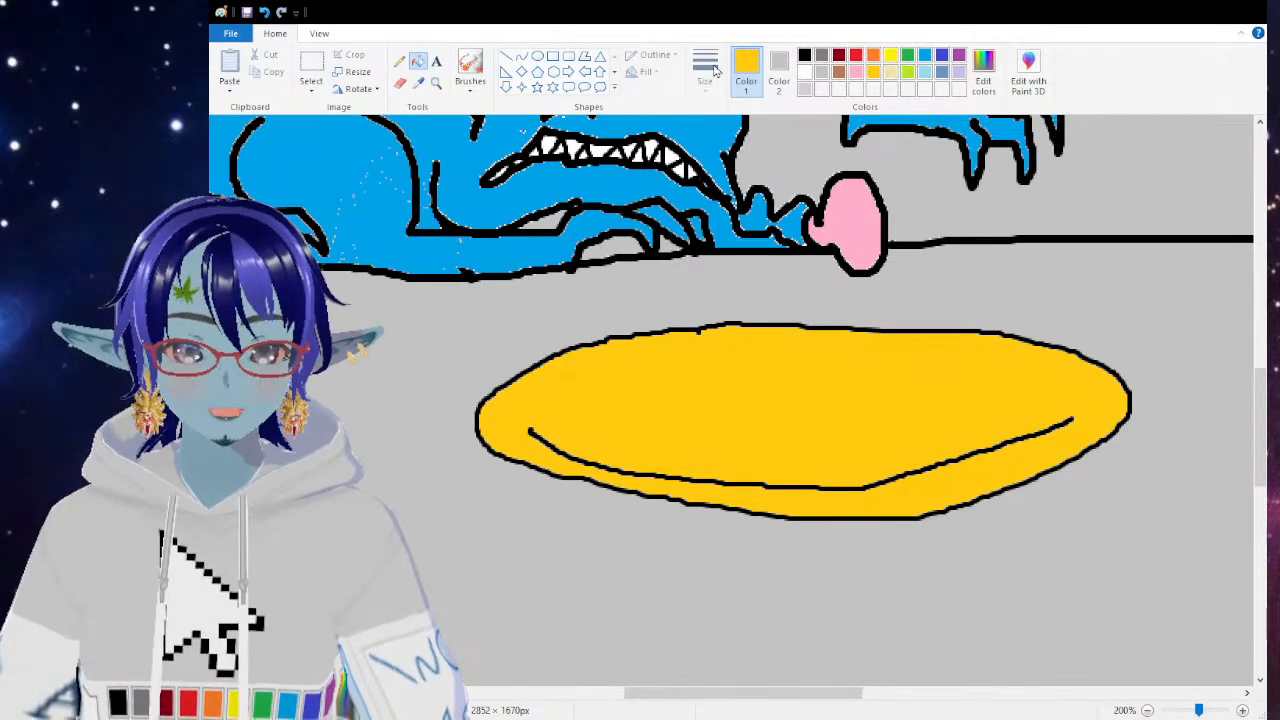
Step: Airbrush a dense white powder heap on the gold plate, peaking above its back rim beneath the pink bulb
left_click(804, 73)
left_click(479, 88)
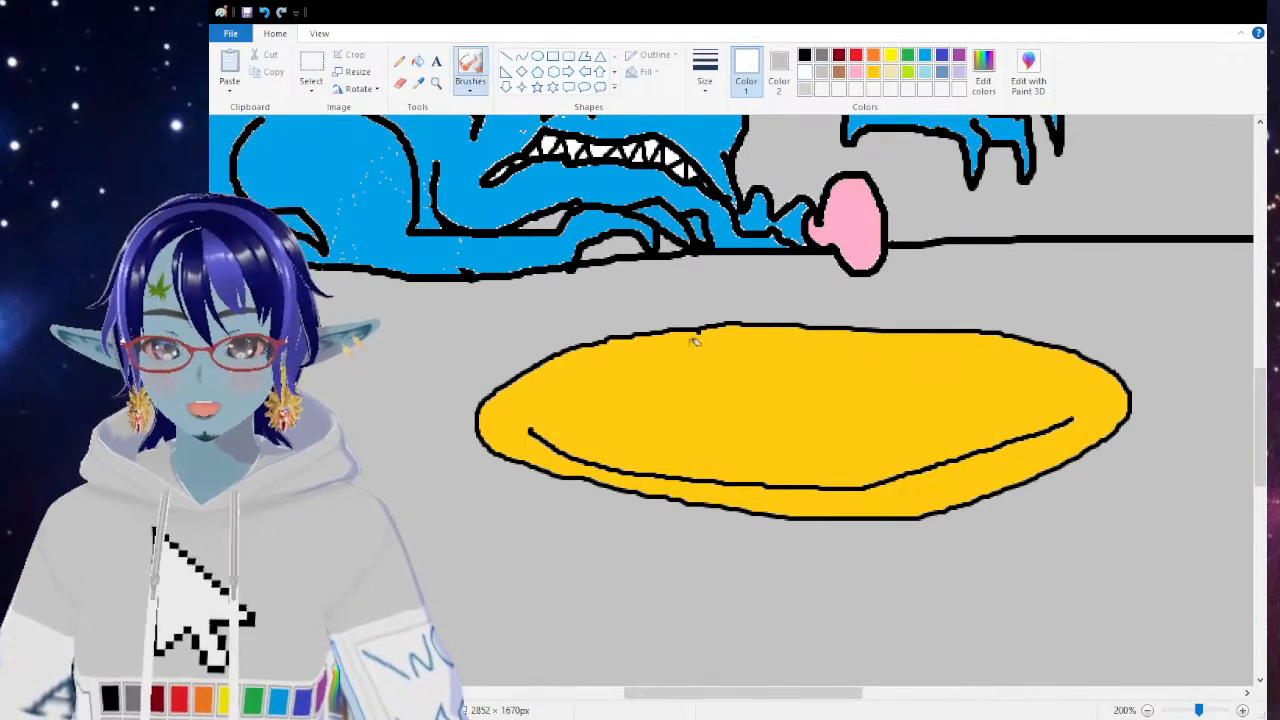
mouse_move(658, 436)
left_mouse_down()
mouse_move(690, 414)
mouse_move(810, 313)
mouse_move(877, 324)
mouse_move(977, 426)
mouse_move(797, 454)
mouse_move(667, 444)
mouse_move(933, 418)
mouse_move(729, 413)
mouse_move(924, 397)
mouse_move(762, 384)
mouse_move(863, 363)
mouse_move(800, 351)
mouse_move(838, 339)
mouse_move(834, 363)
mouse_move(851, 338)
mouse_move(882, 384)
mouse_move(898, 376)
mouse_move(911, 427)
mouse_move(721, 429)
mouse_move(781, 394)
mouse_move(672, 426)
mouse_move(624, 425)
mouse_move(678, 407)
mouse_move(623, 416)
mouse_move(689, 443)
mouse_move(648, 424)
mouse_move(721, 396)
mouse_move(651, 407)
mouse_move(761, 362)
mouse_move(738, 372)
mouse_move(986, 402)
mouse_move(1010, 425)
mouse_move(1015, 410)
mouse_move(980, 420)
left_mouse_up()
mouse_move(633, 380)
left_mouse_down()
mouse_move(678, 394)
mouse_move(650, 364)
mouse_move(715, 366)
mouse_move(618, 397)
mouse_move(858, 328)
mouse_move(830, 307)
mouse_move(865, 314)
mouse_move(826, 301)
mouse_move(869, 329)
mouse_move(895, 374)
mouse_move(987, 362)
left_mouse_up()
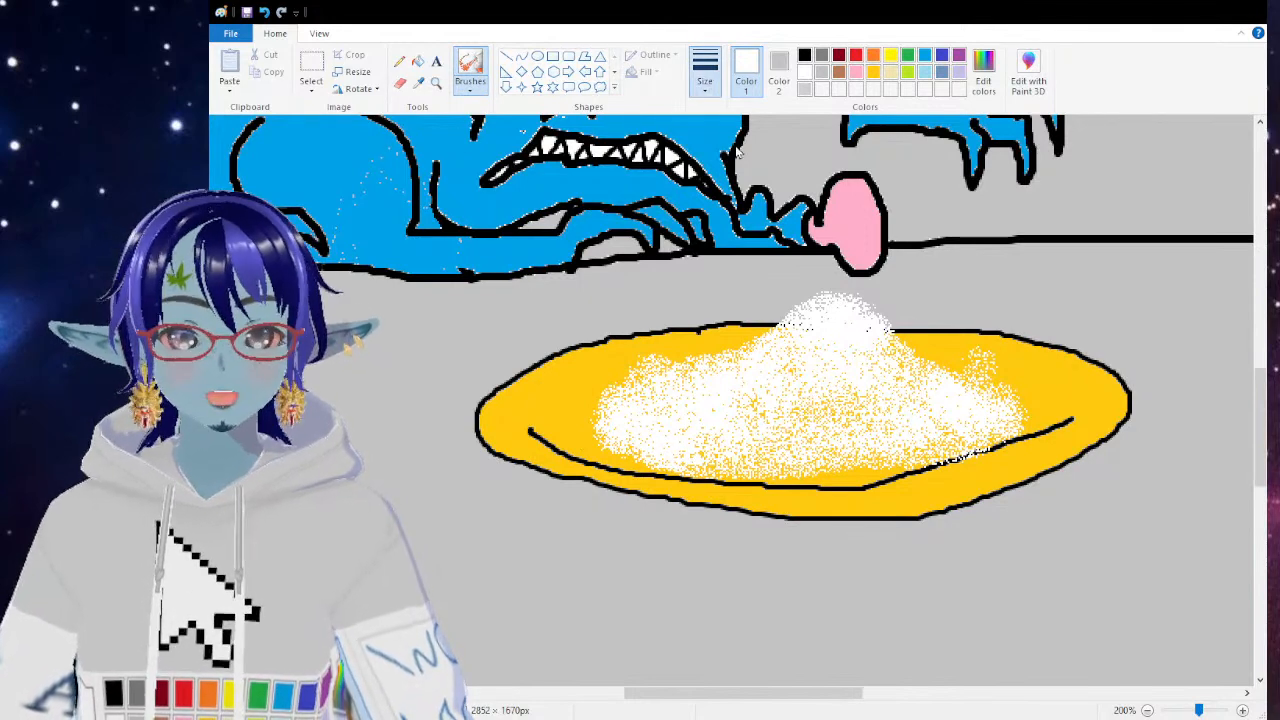
Step: Scatter loose white airbrush specks on both sides of the powder heap, spilling past the plate's edges
mouse_move(588, 428)
left_mouse_down()
mouse_move(520, 440)
mouse_move(463, 431)
mouse_move(1125, 442)
left_mouse_up()
mouse_move(1030, 432)
left_mouse_down()
mouse_move(1052, 398)
mouse_move(1171, 409)
mouse_move(580, 418)
mouse_move(660, 390)
mouse_move(415, 425)
mouse_move(590, 405)
left_mouse_up()
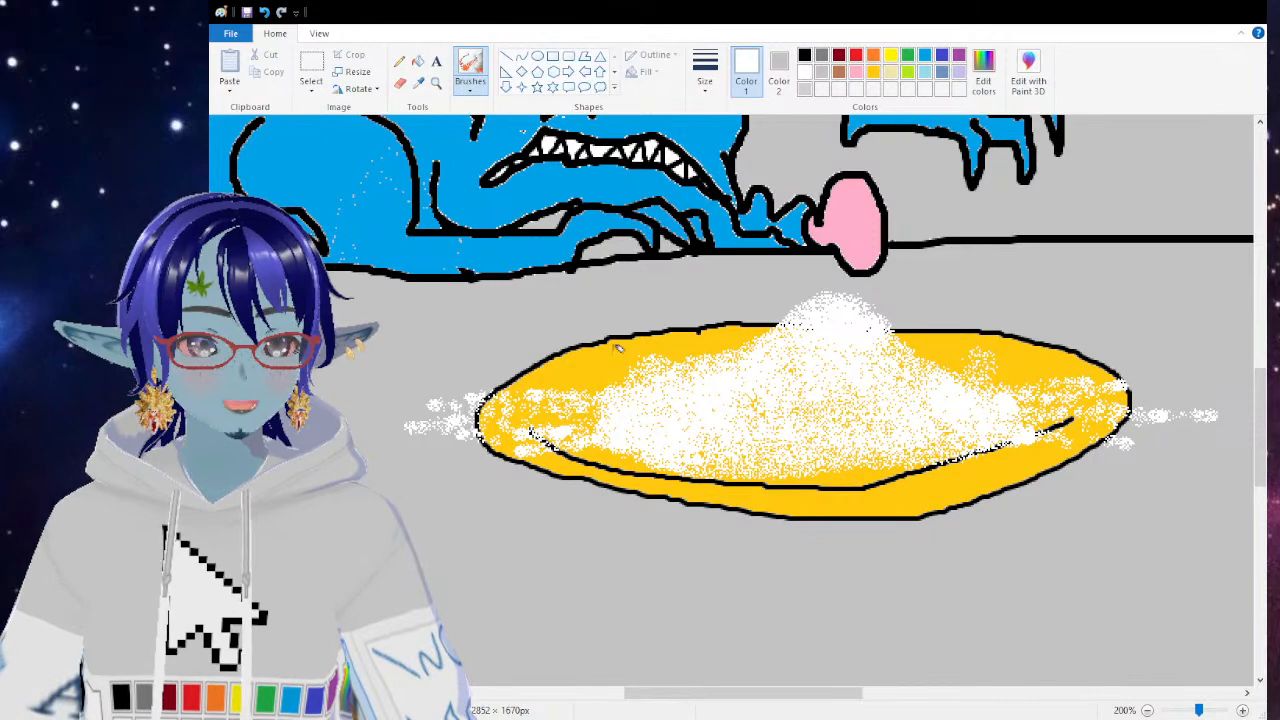
scroll(676, 390, "up", 3)
mouse_move(676, 500)
left_mouse_down()
mouse_move(632, 483)
mouse_move(658, 503)
mouse_move(596, 507)
mouse_move(730, 547)
mouse_move(645, 505)
mouse_move(764, 510)
left_mouse_up()
mouse_move(942, 512)
left_mouse_down()
mouse_move(999, 490)
mouse_move(1020, 513)
mouse_move(981, 514)
left_mouse_up()
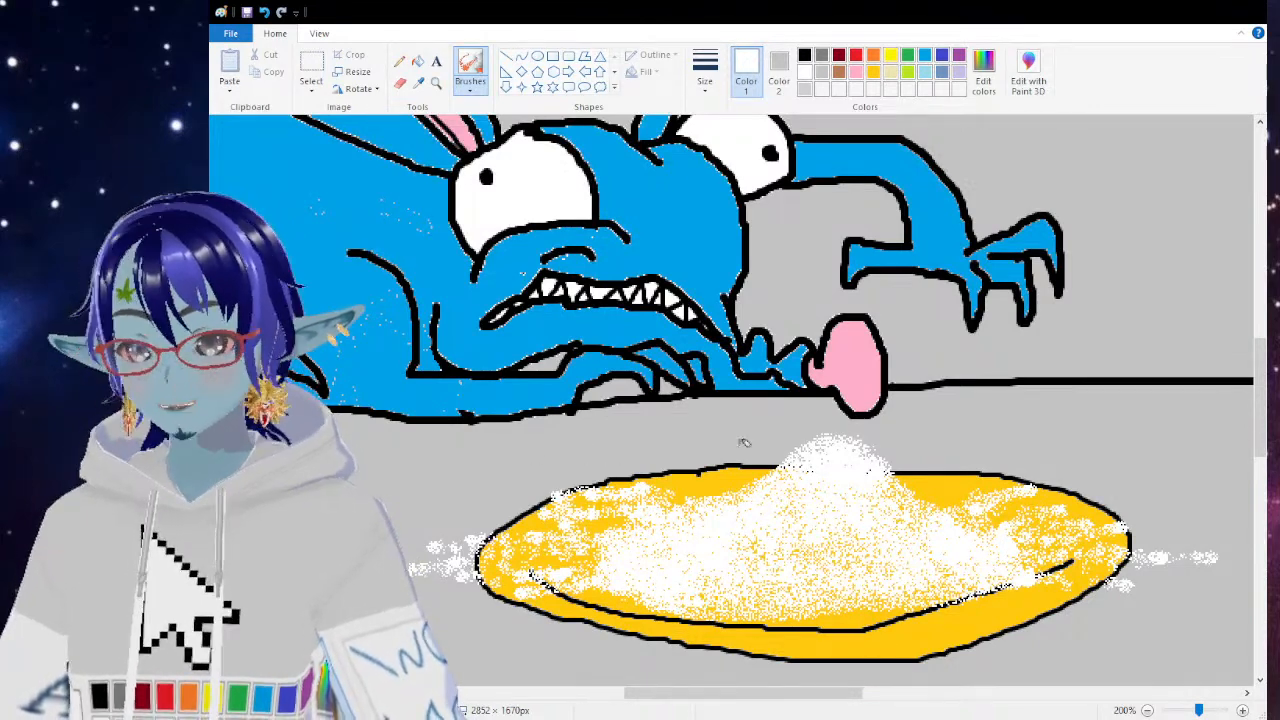
Step: Airbrush a white powder trail from the heap's peak up to the creature's claws, and dab specks on the claws and pink bulb
left_click(815, 376)
mouse_move(815, 376)
left_mouse_down()
mouse_move(806, 446)
mouse_move(798, 430)
mouse_move(808, 437)
left_mouse_up()
left_click(879, 402)
left_click(860, 376)
left_click(828, 388)
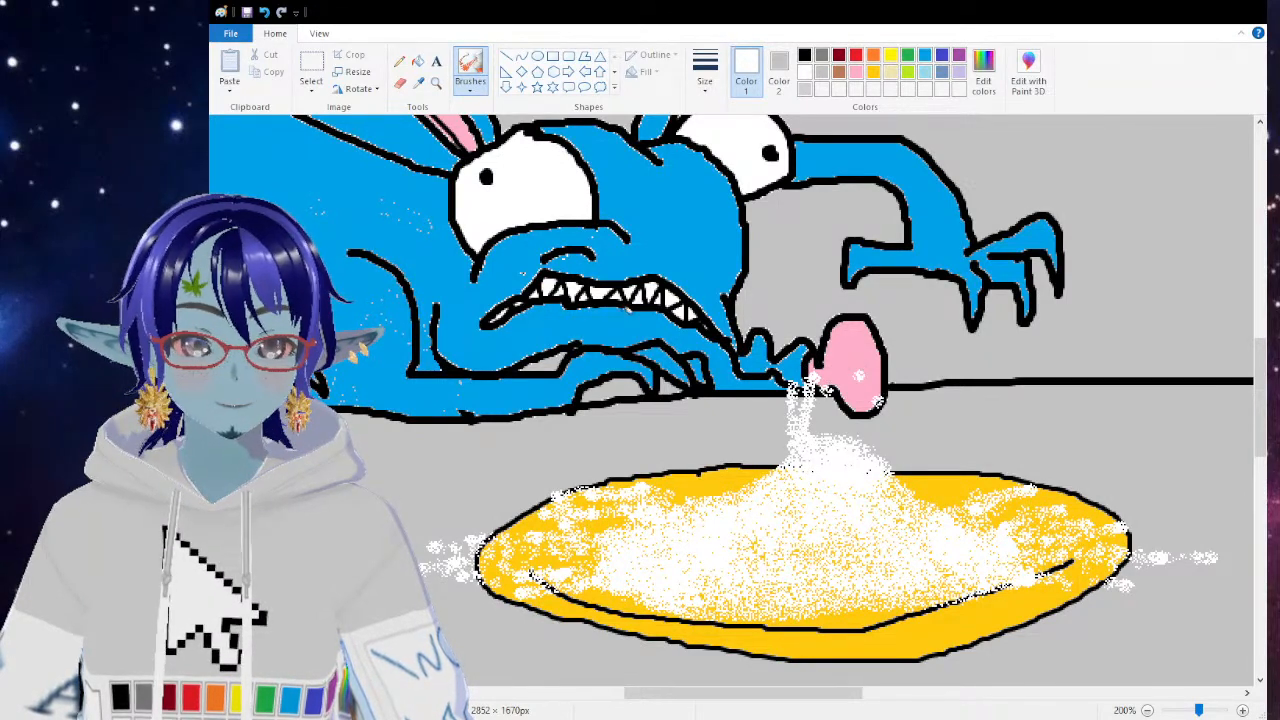
left_click(773, 364)
left_click(786, 373)
left_click(818, 359)
left_click(834, 389)
left_click(839, 359)
scroll(840, 356, "up", 5)
scroll(709, 399, "down", 2)
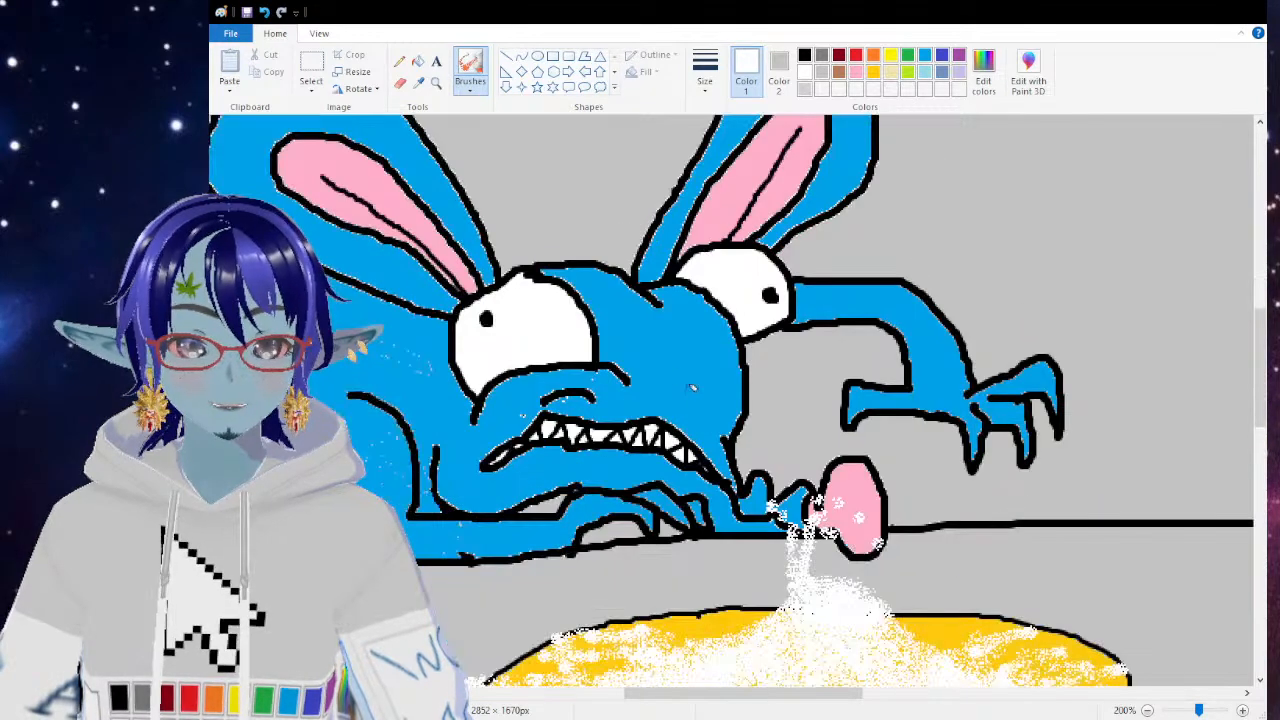
Step: Try filling the white of the creature's nearer eye with red, and undo the fill
left_click(436, 83)
right_click(548, 307)
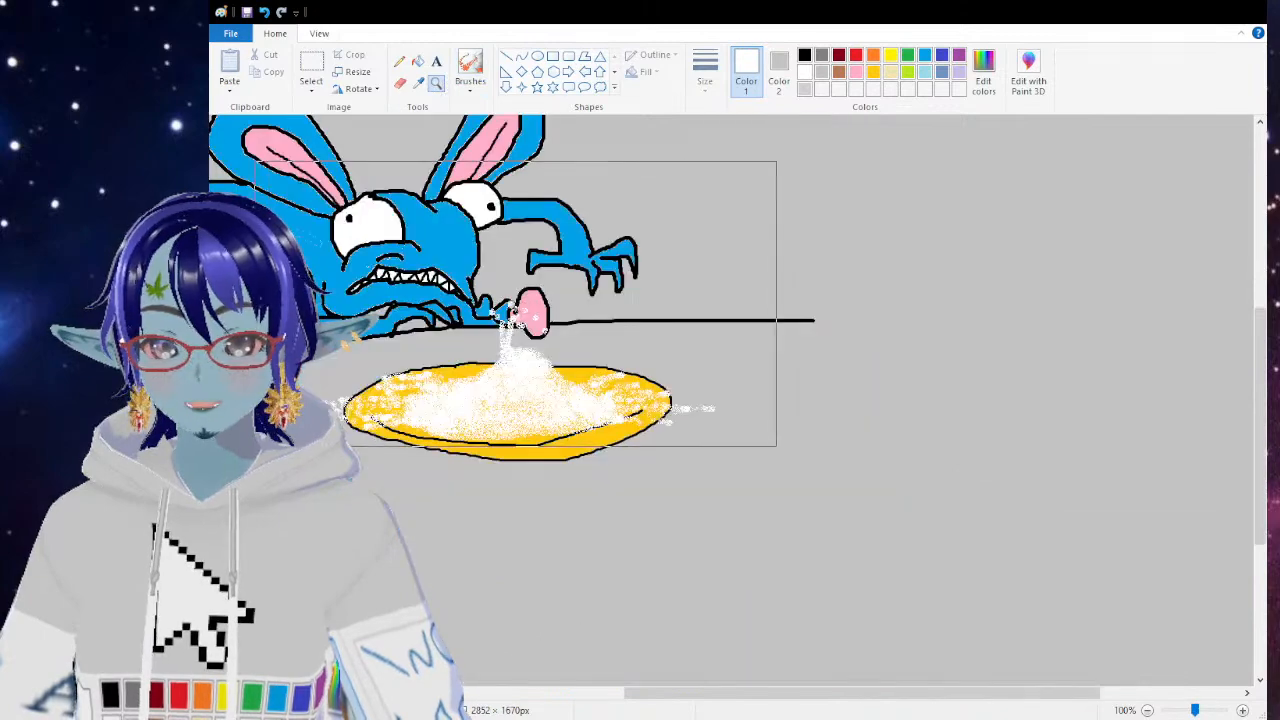
left_click_drag(778, 707, 593, 700)
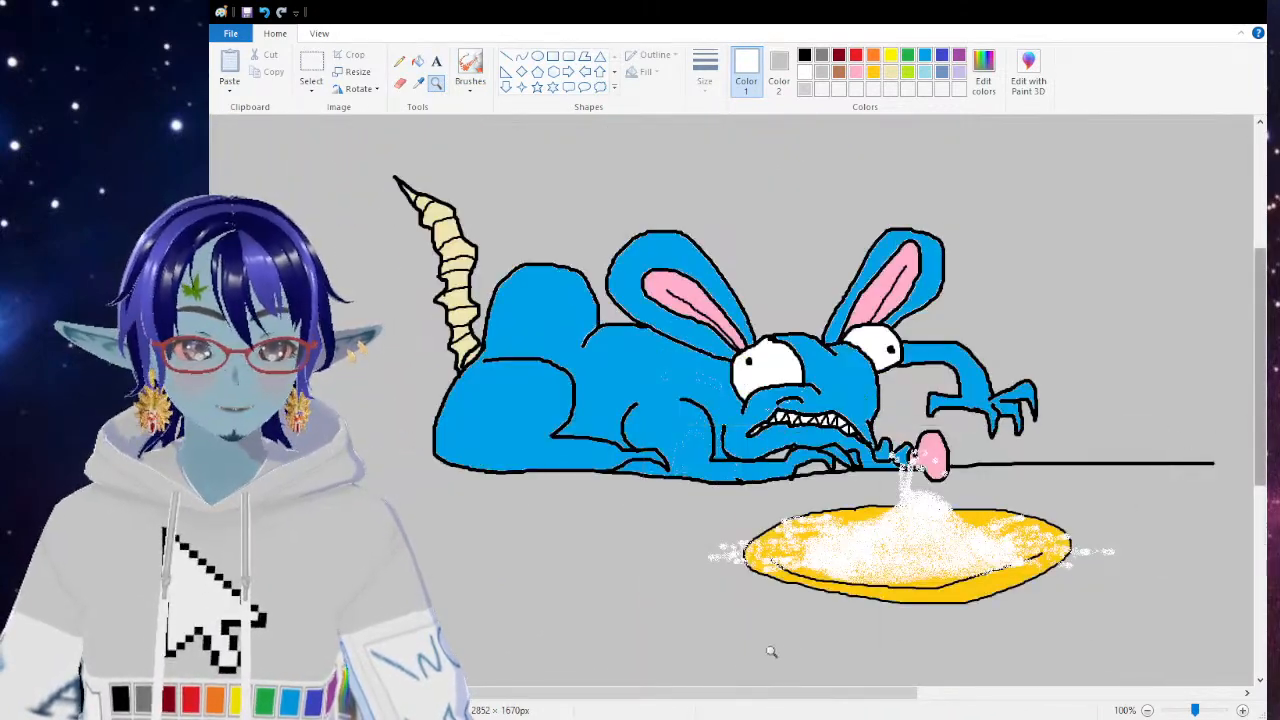
left_click_drag(763, 697, 805, 703)
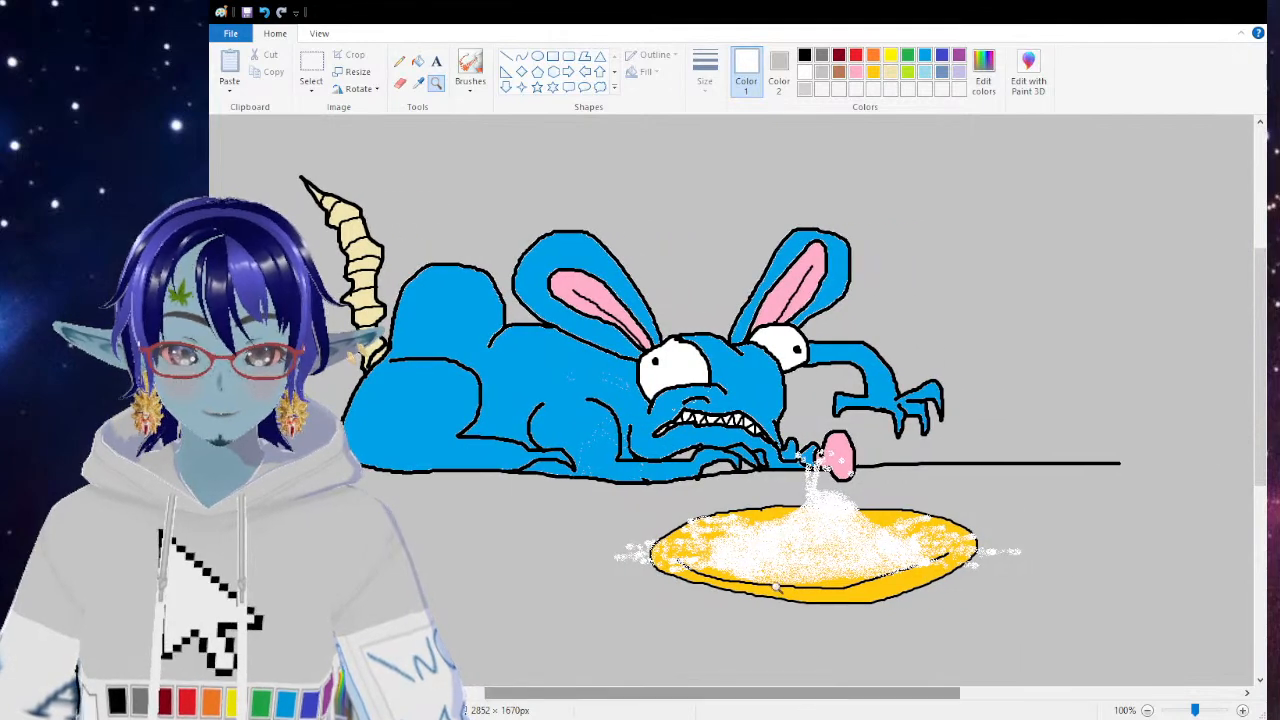
scroll(776, 497, "up", 3)
scroll(776, 497, "down", 3)
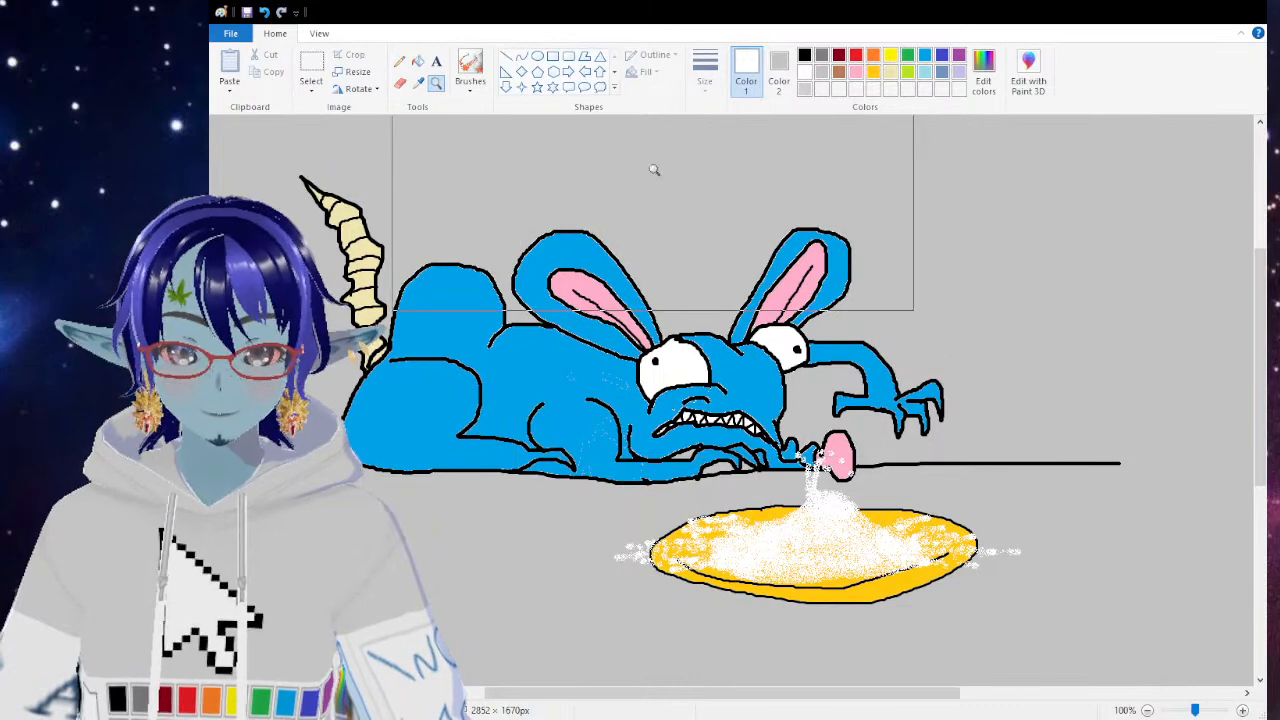
left_click(418, 61)
left_click(857, 62)
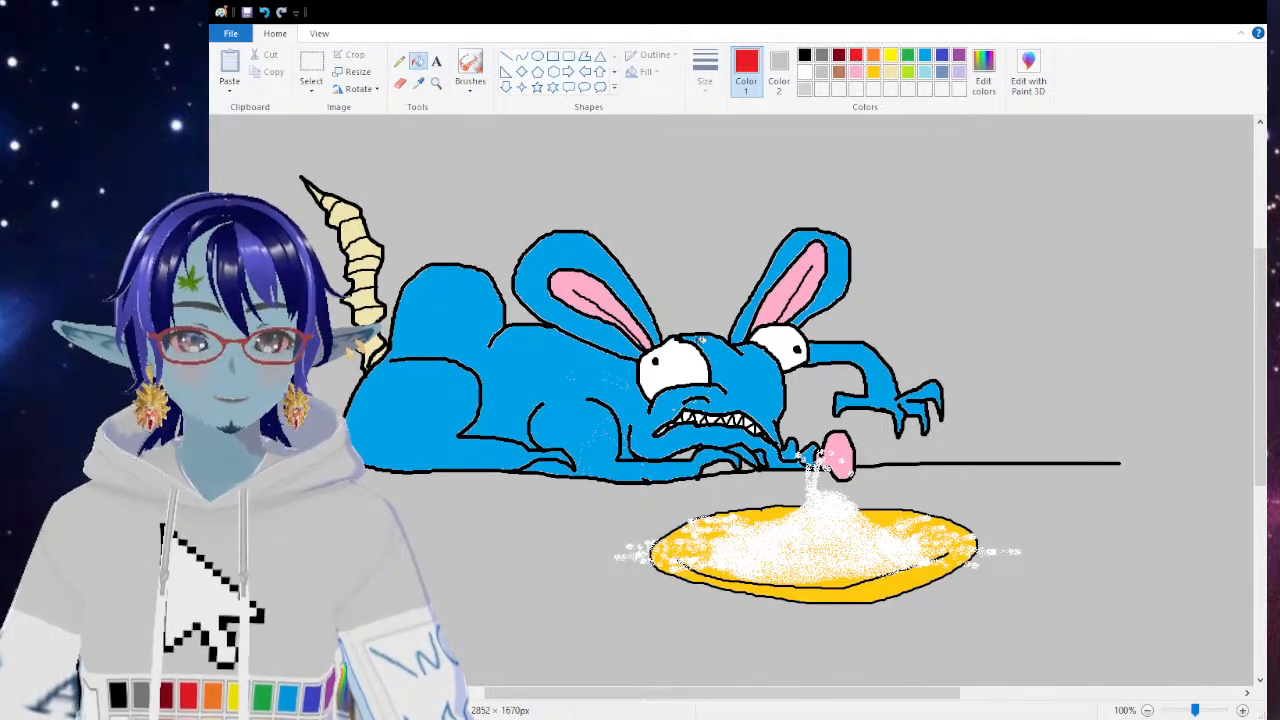
left_click(684, 360)
key("ctrl+z")
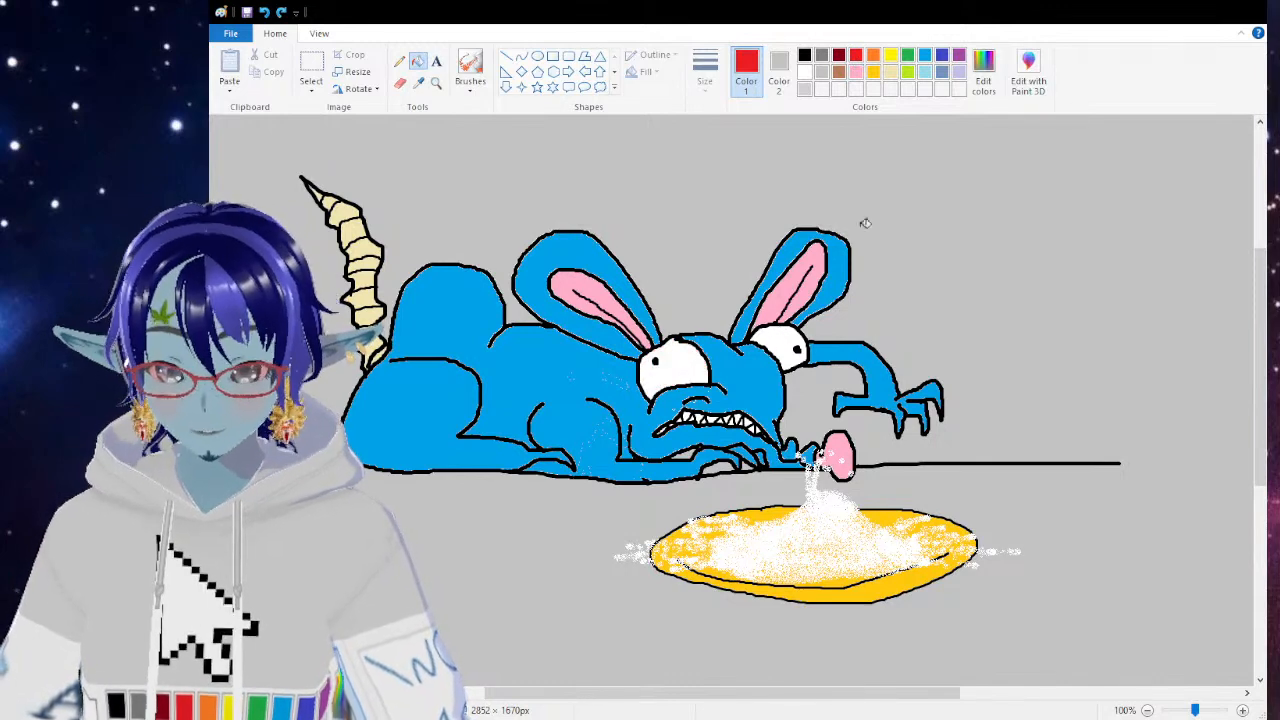
Step: Try the ear's light pink as a fill for the nearer eye, and undo it
left_click(856, 72)
left_click(688, 365)
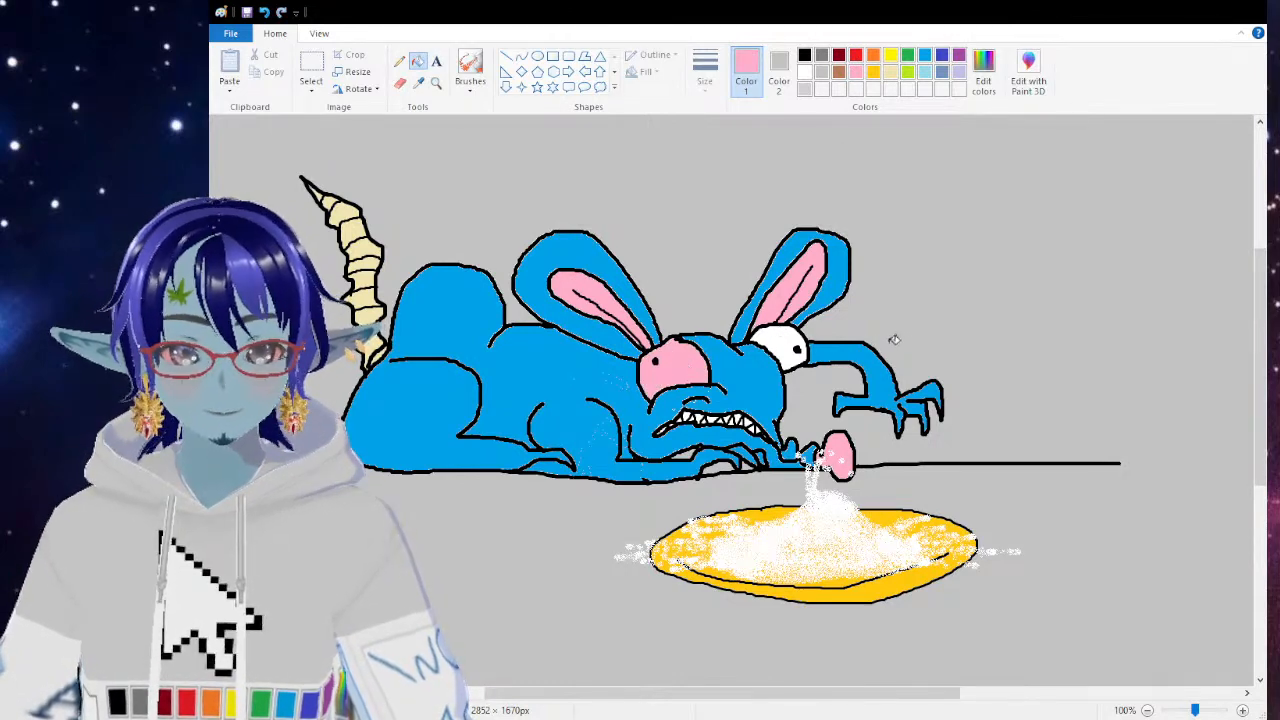
key("ctrl+z")
Step: Mix a custom salmon-pink from the palette's red and fill the whites of both eyes with it
left_click(857, 55)
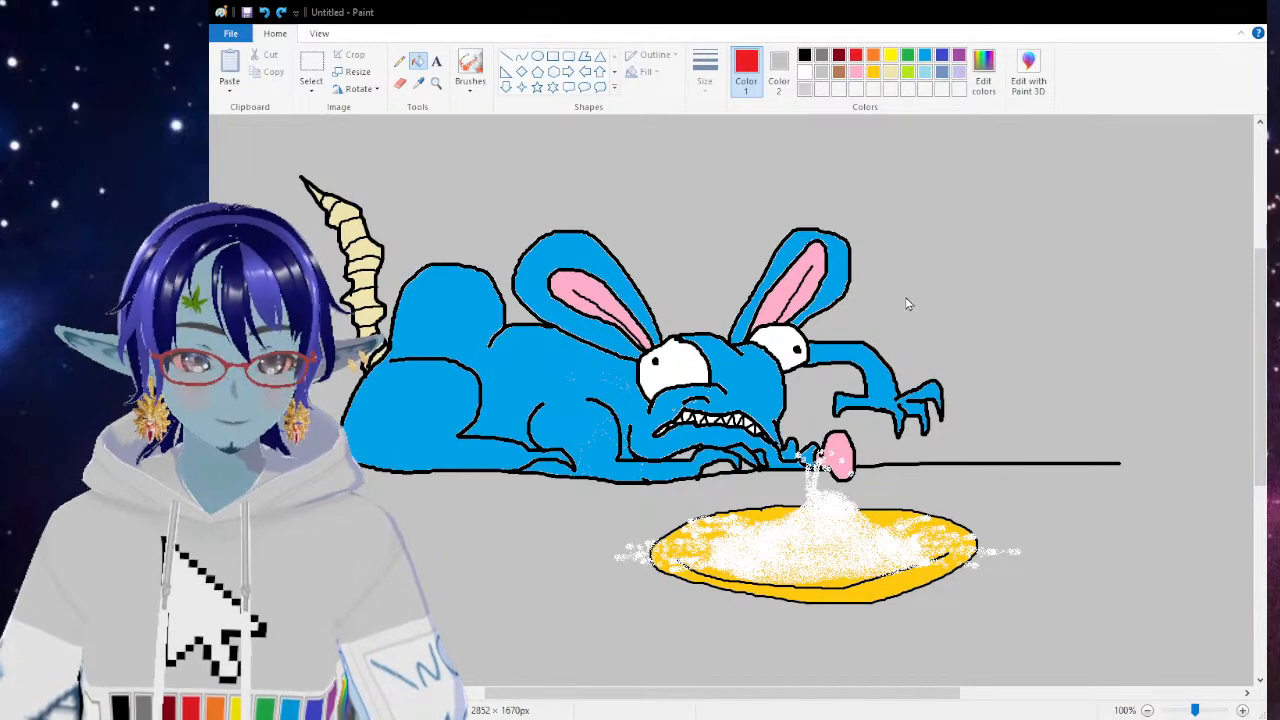
left_click(600, 477)
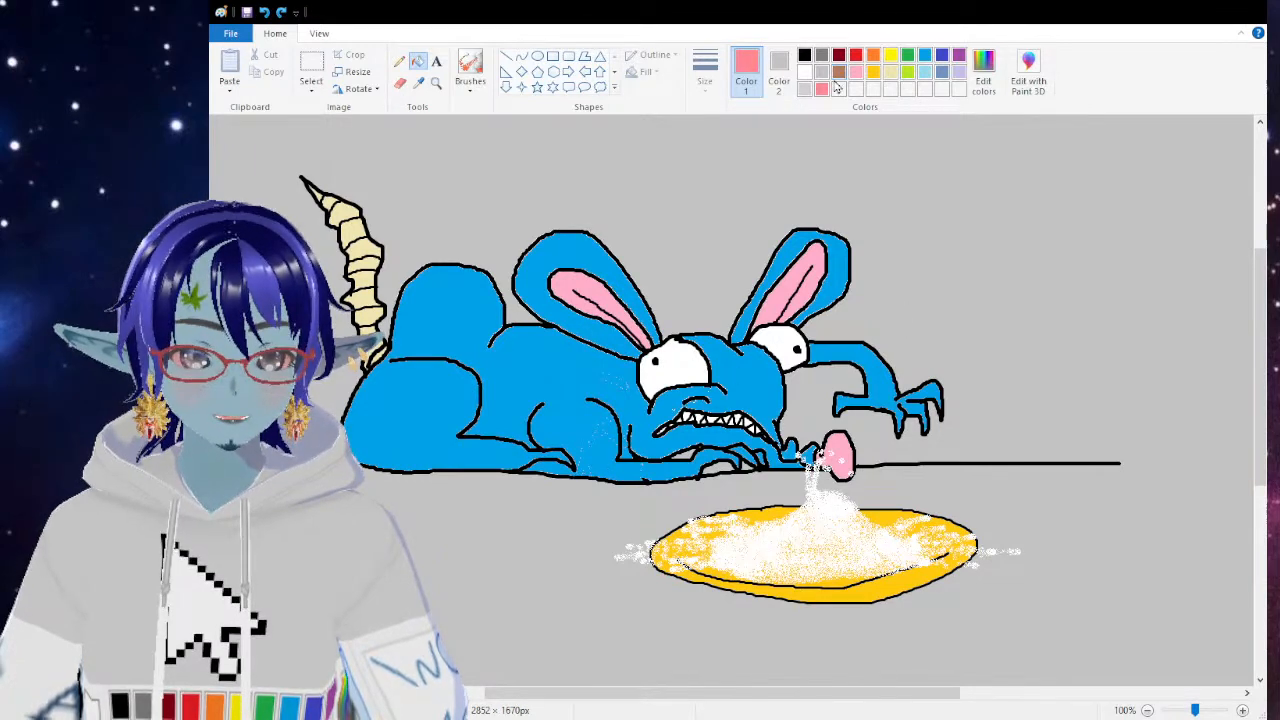
left_click(675, 370)
left_click(786, 338)
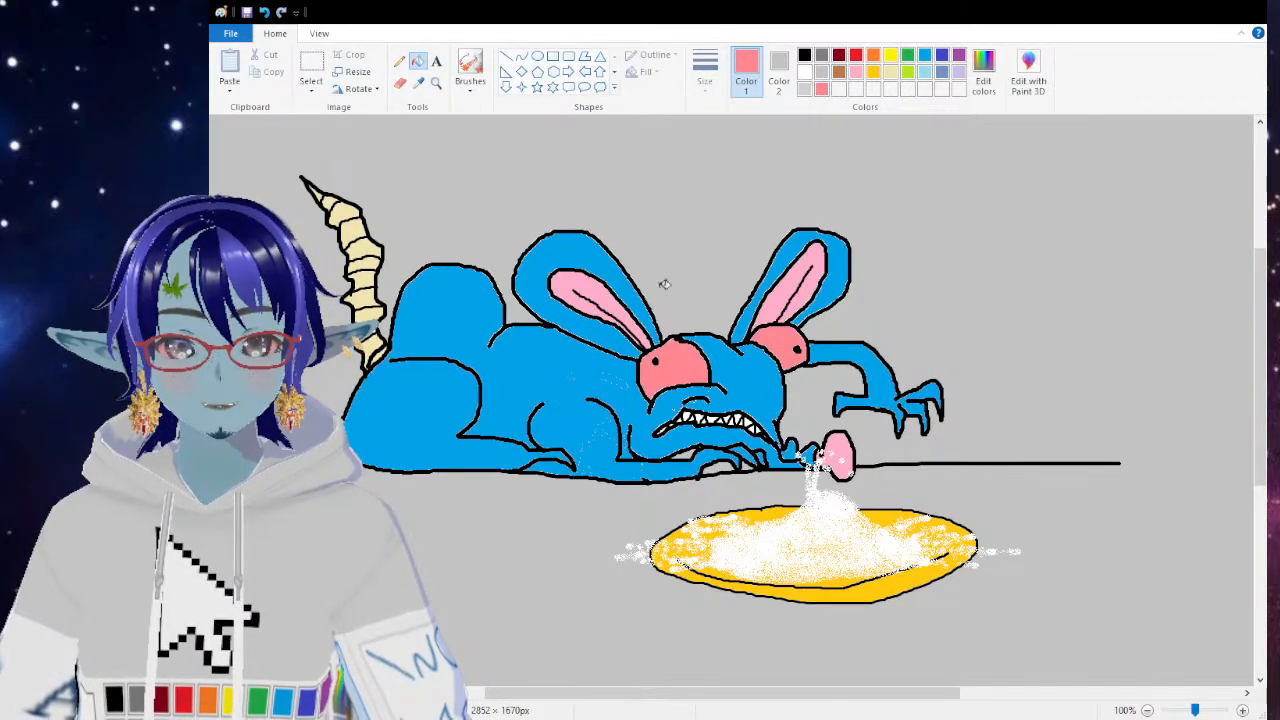
Step: Mix a custom bright red and pencil thin, jagged blood vessels across both salmon-pink eyes
left_click(435, 86)
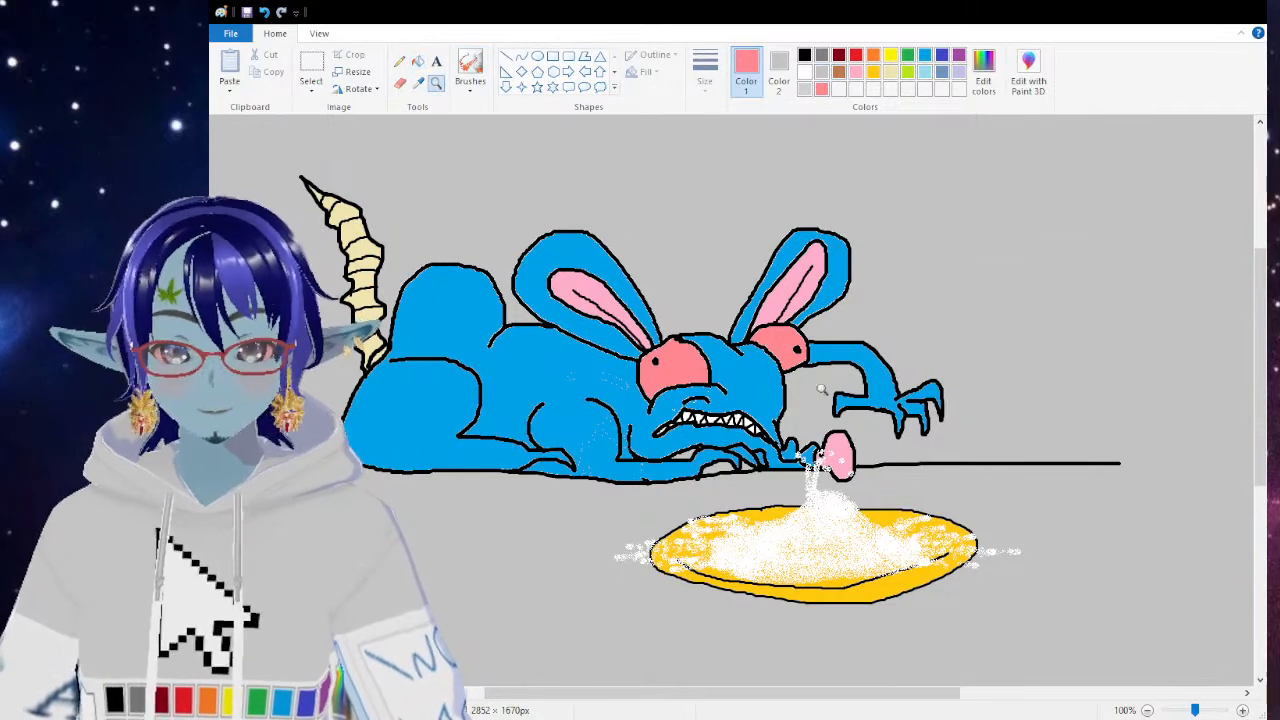
left_click(793, 380)
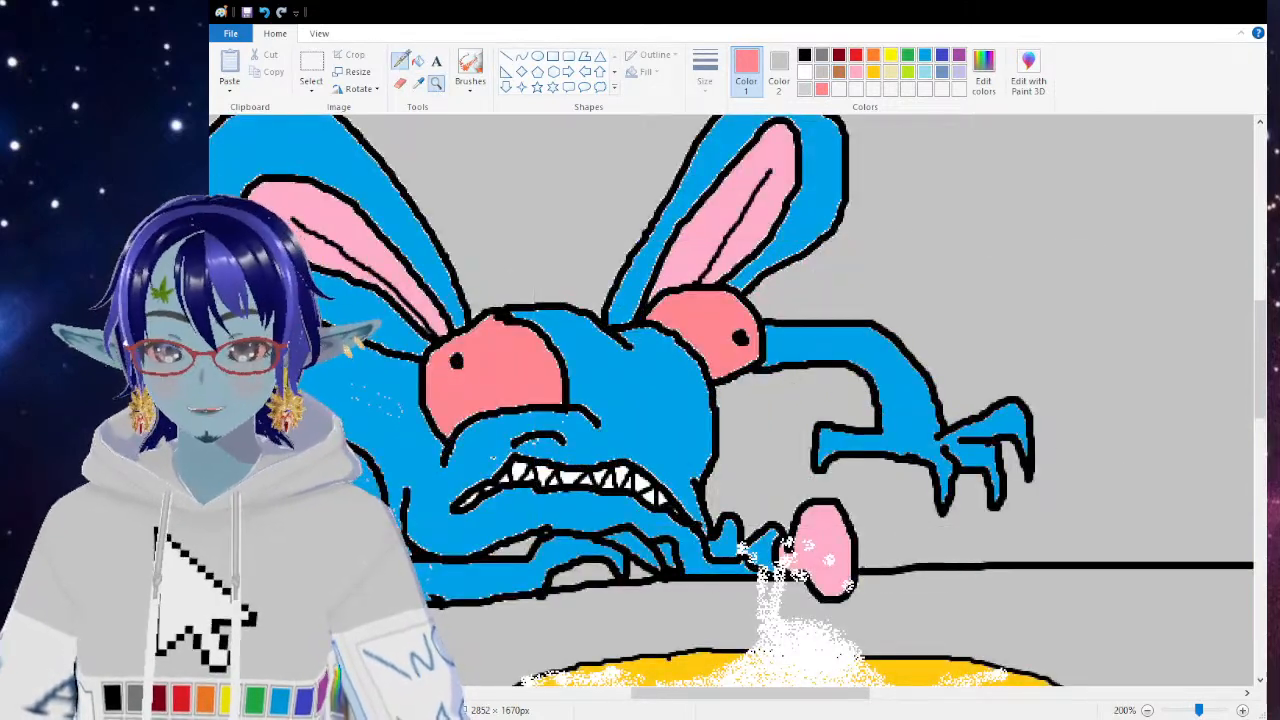
left_click(399, 61)
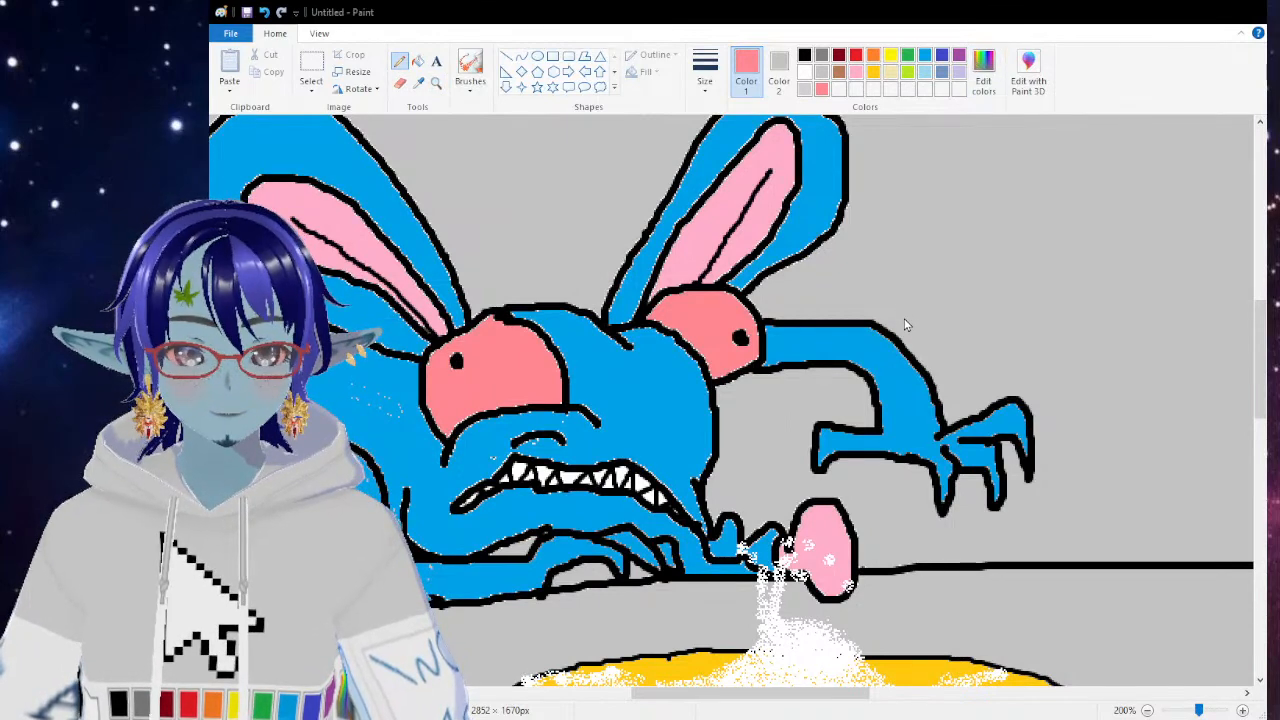
left_click(604, 479)
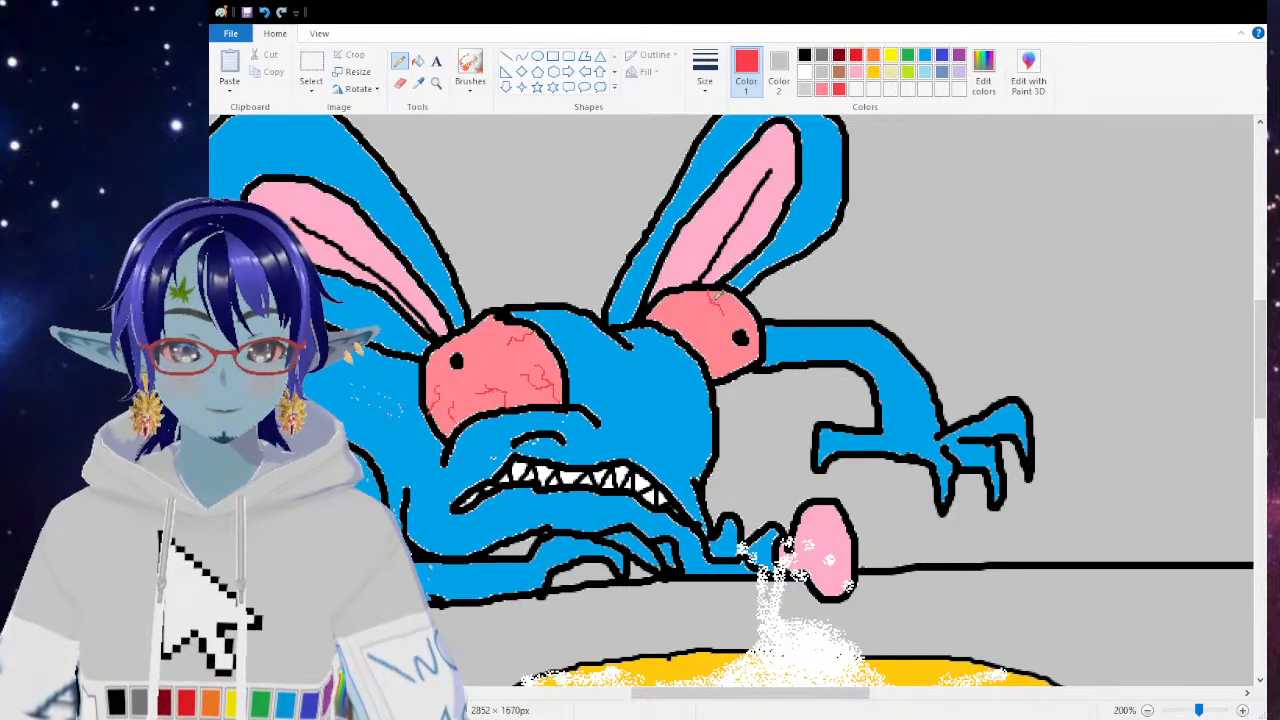
left_click_drag(683, 330, 708, 340)
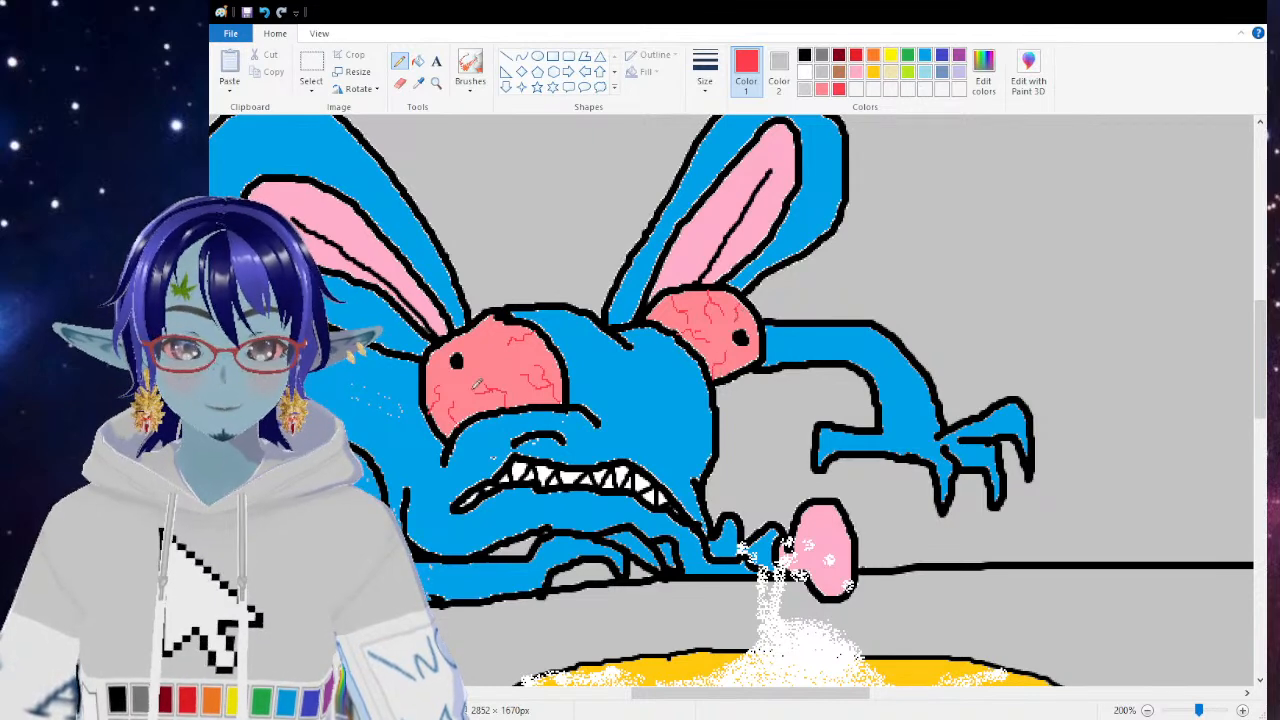
Step: Pencil red blood drips beneath the pink bulb and scatter small red specks on the gray surface above the plate
left_click(436, 82)
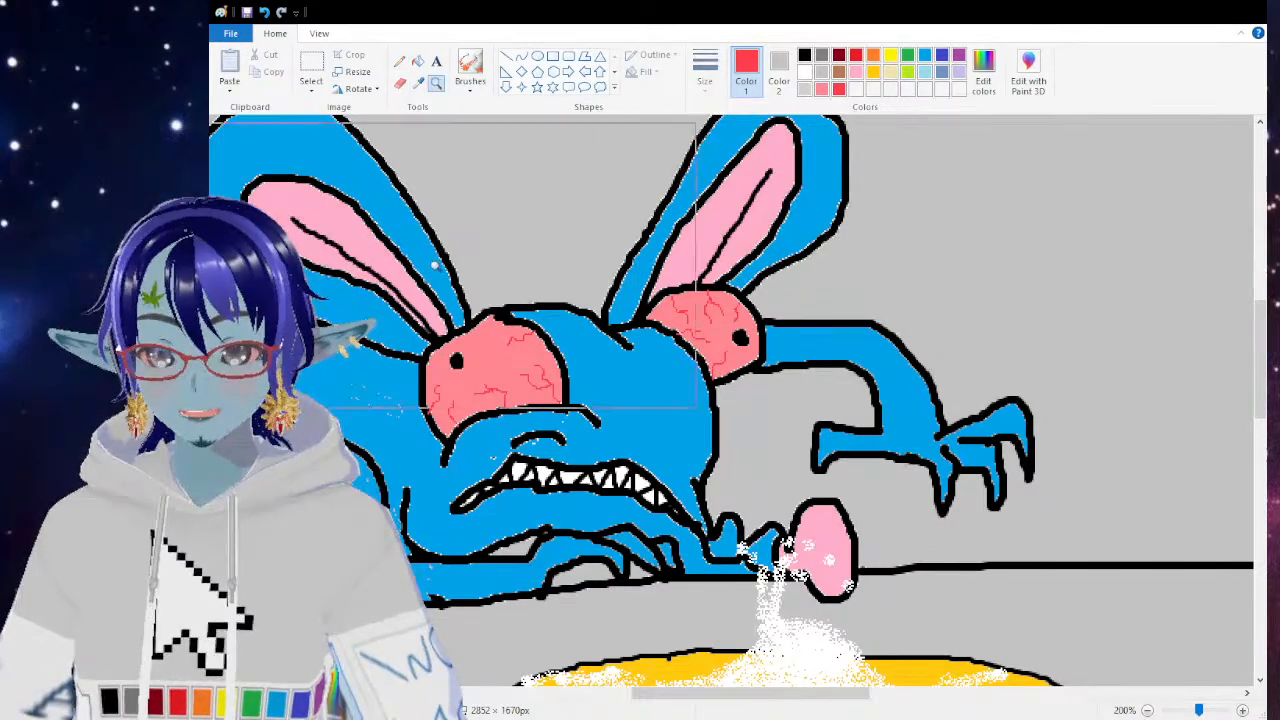
right_click(436, 267)
left_click(452, 283)
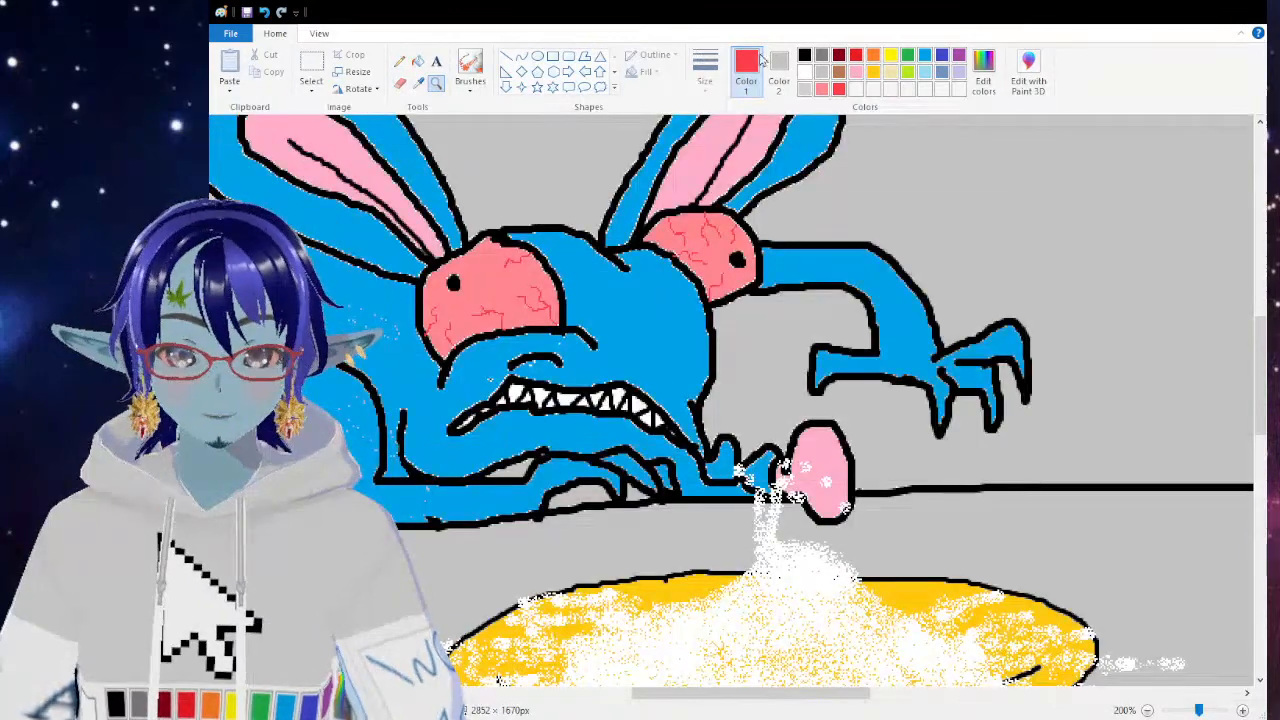
left_click(399, 61)
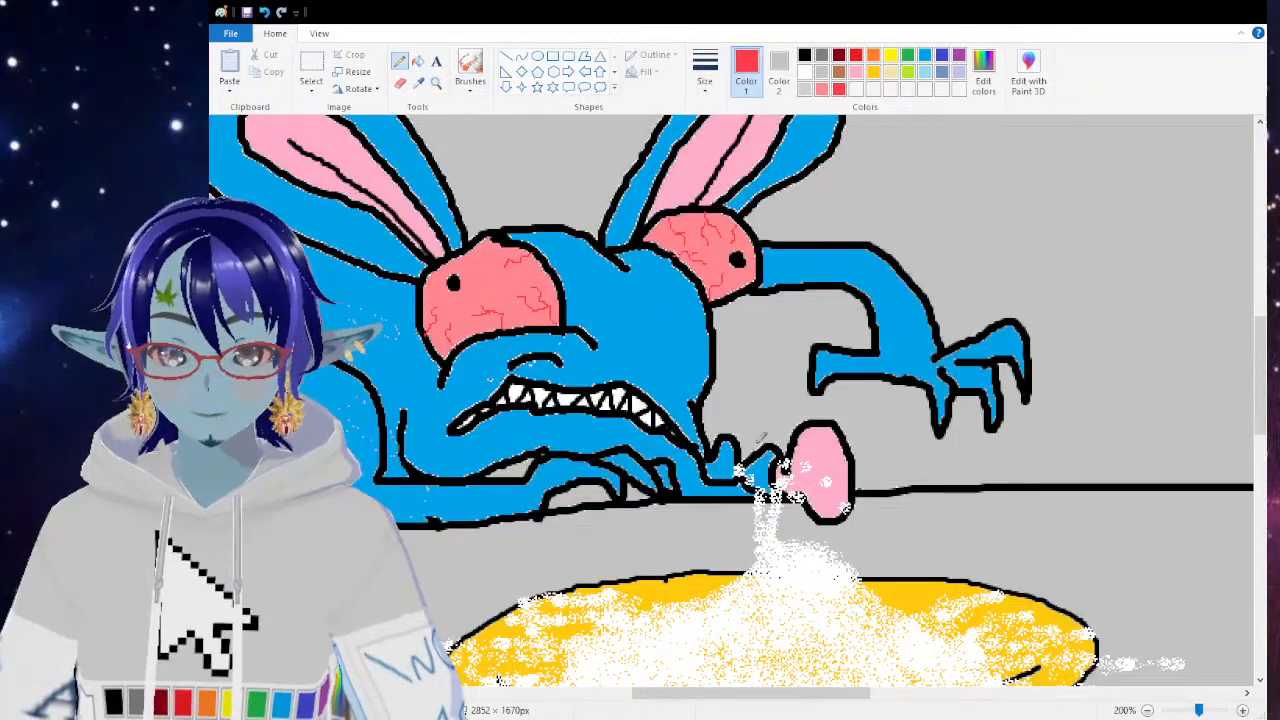
left_click_drag(784, 494, 789, 528)
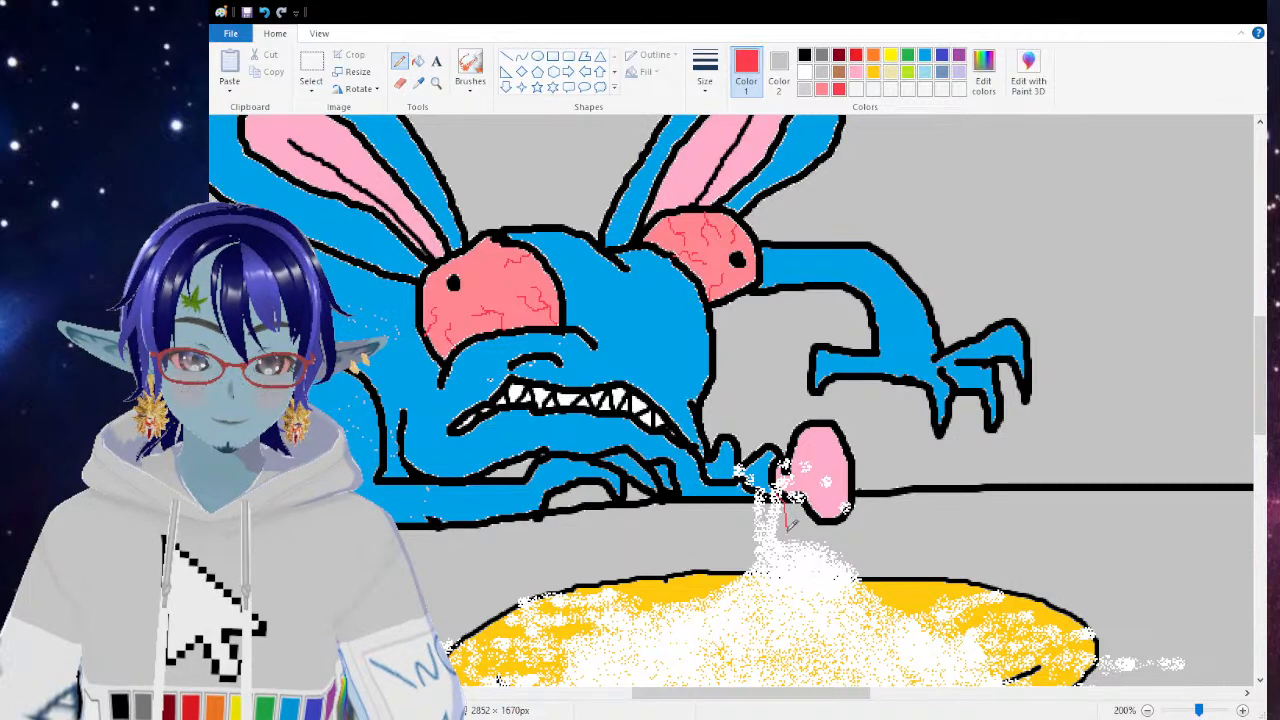
left_click_drag(788, 510, 787, 523)
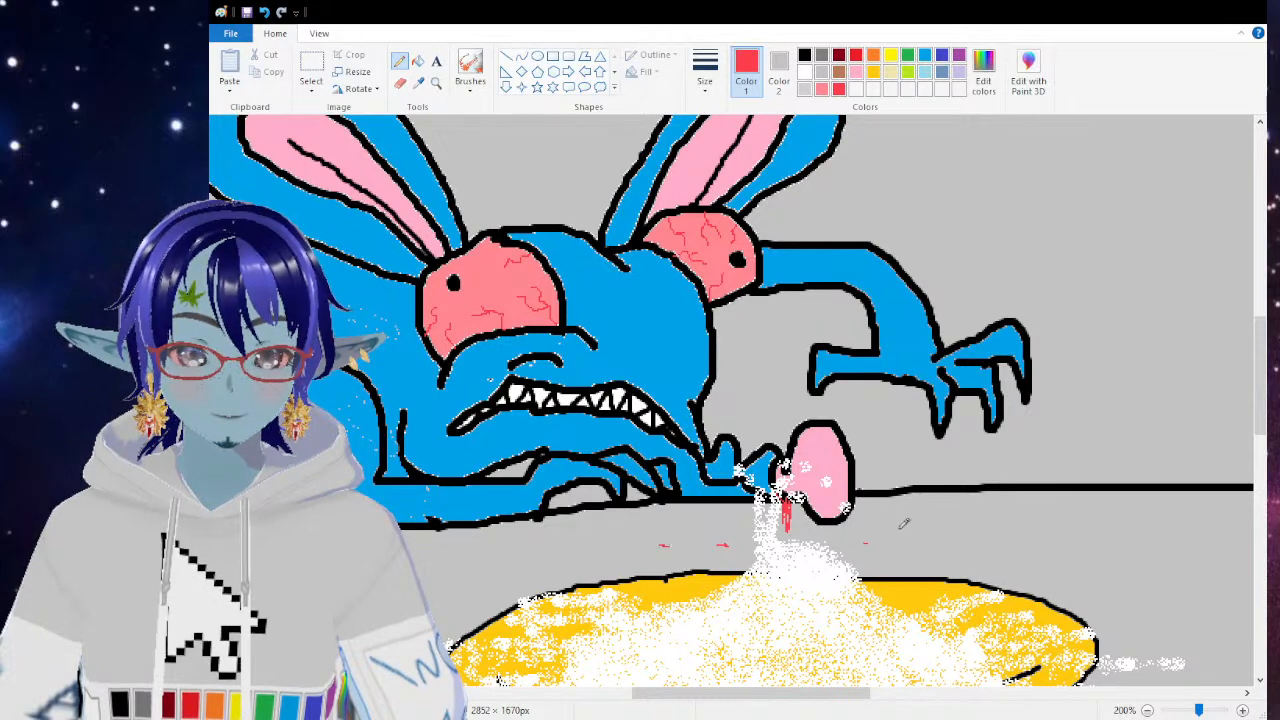
Step: Pencil thin lime-green drool drips hanging from the left corner and middle of the creature's toothy mouth
left_click(908, 72)
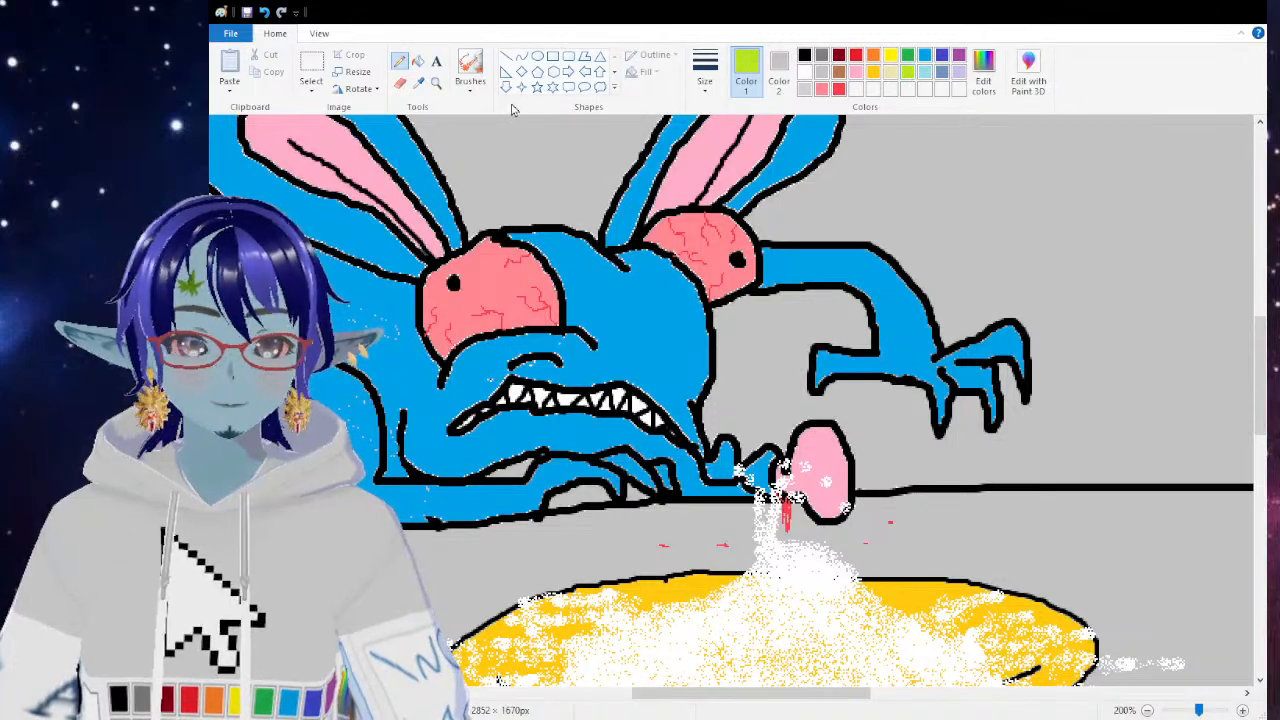
left_click(470, 70)
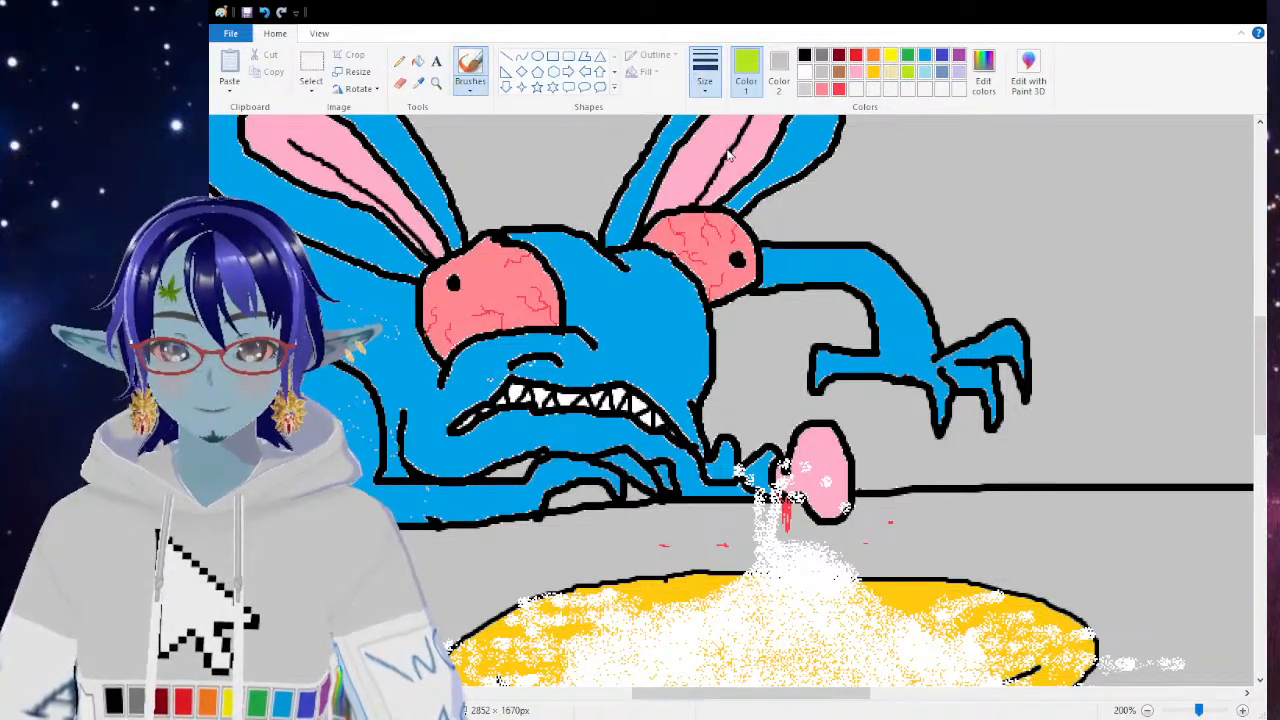
left_click(436, 82)
left_click(640, 430)
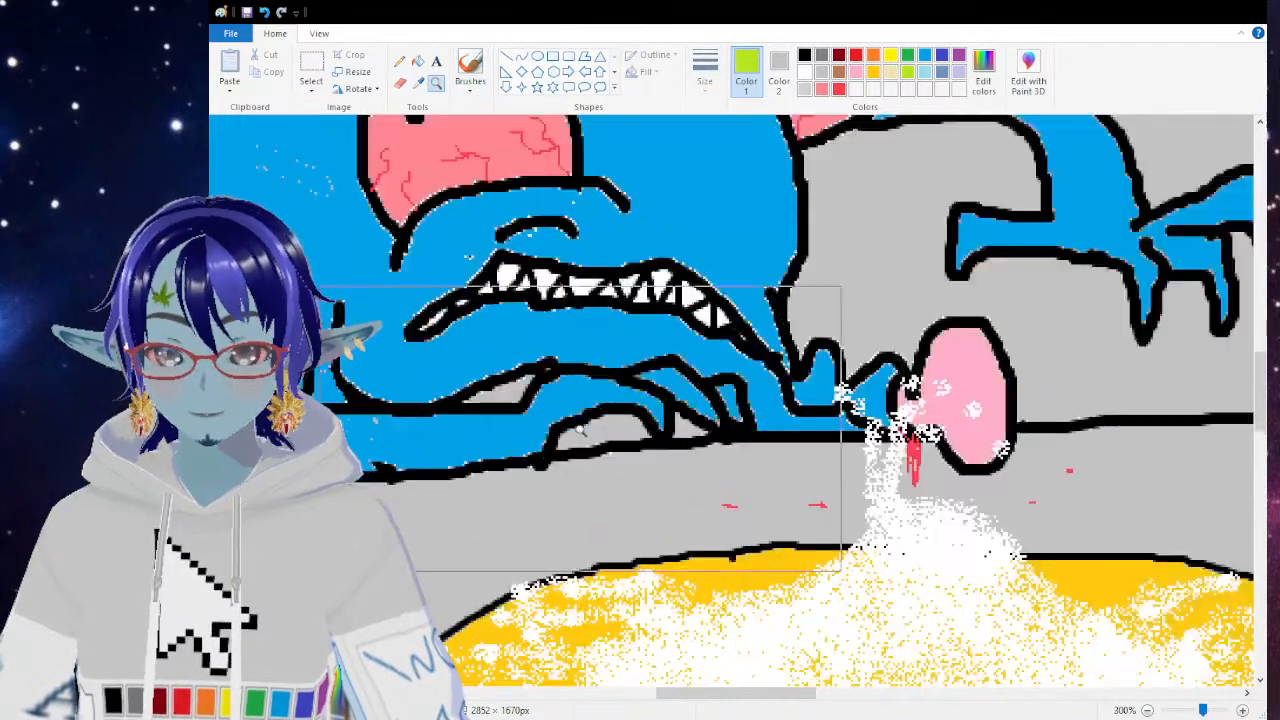
left_click(583, 288)
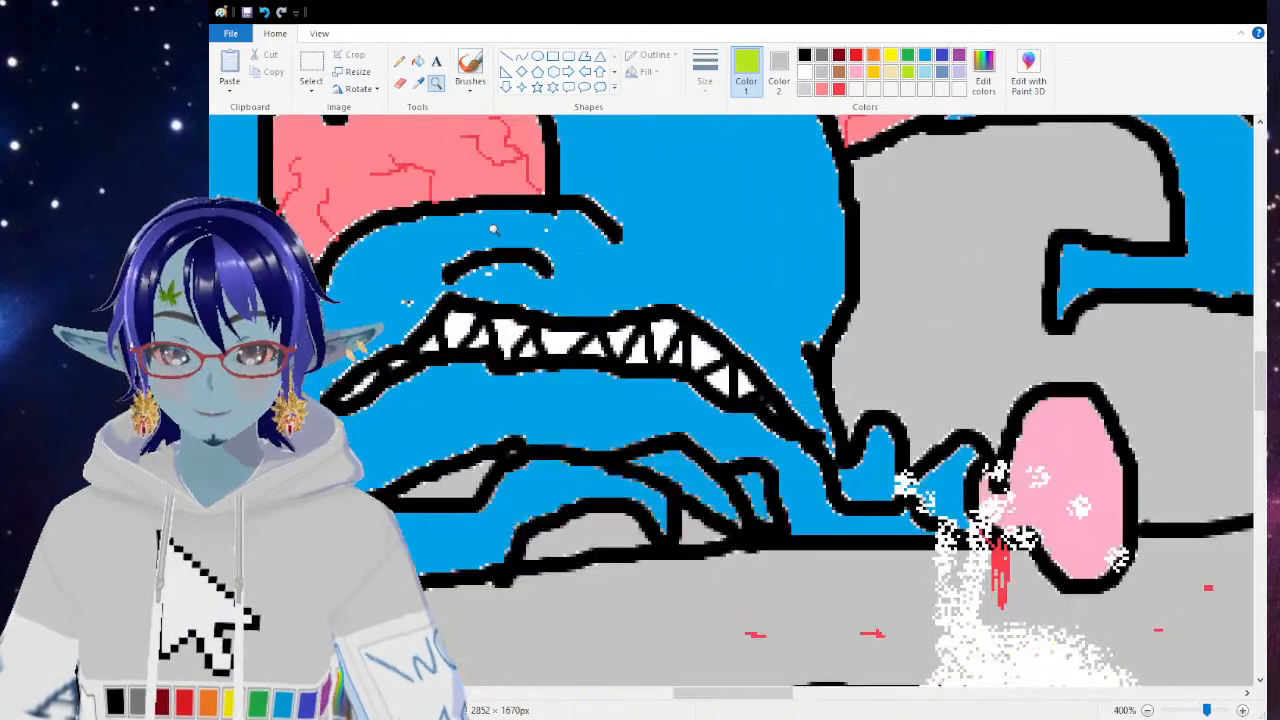
left_click(470, 70)
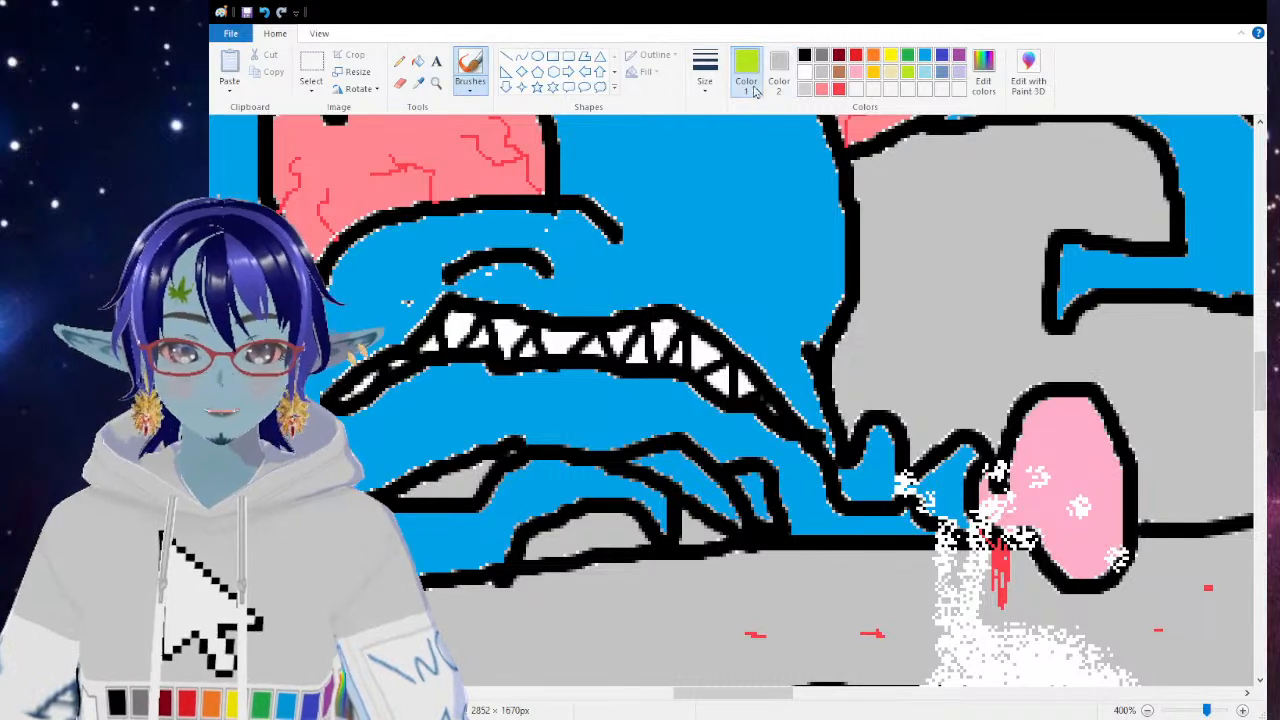
left_click(399, 64)
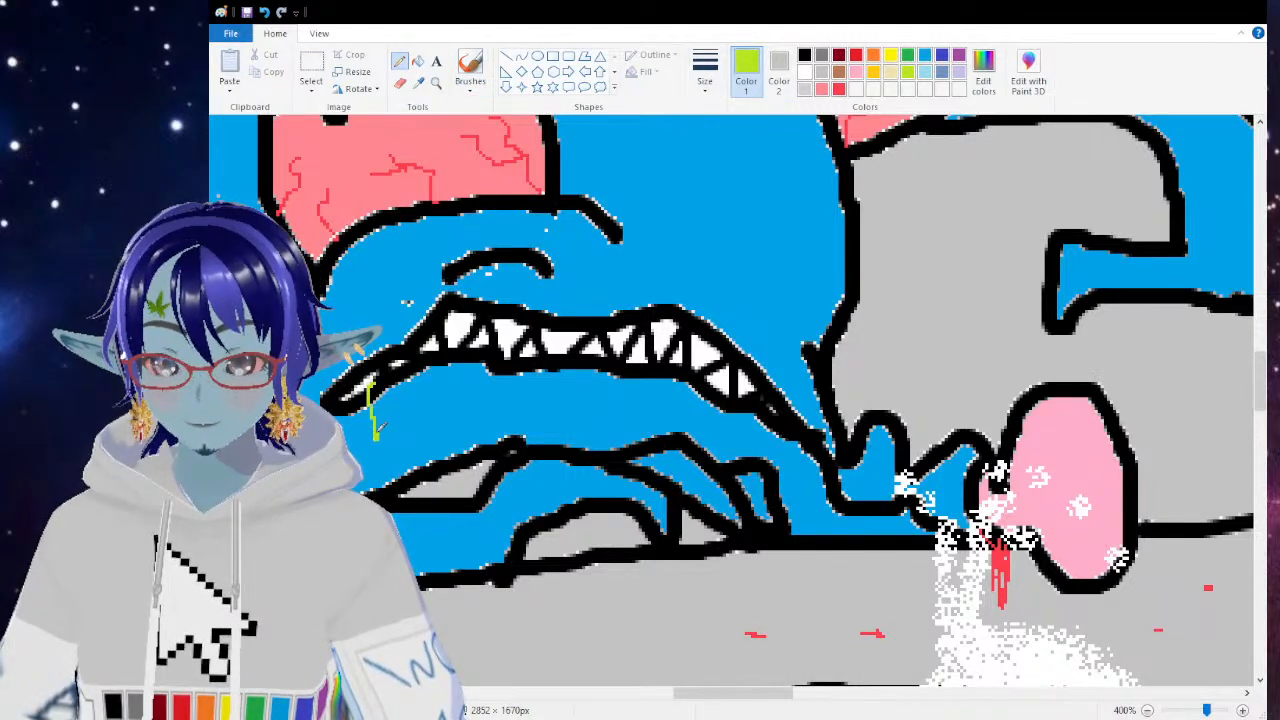
left_click_drag(468, 340, 474, 384)
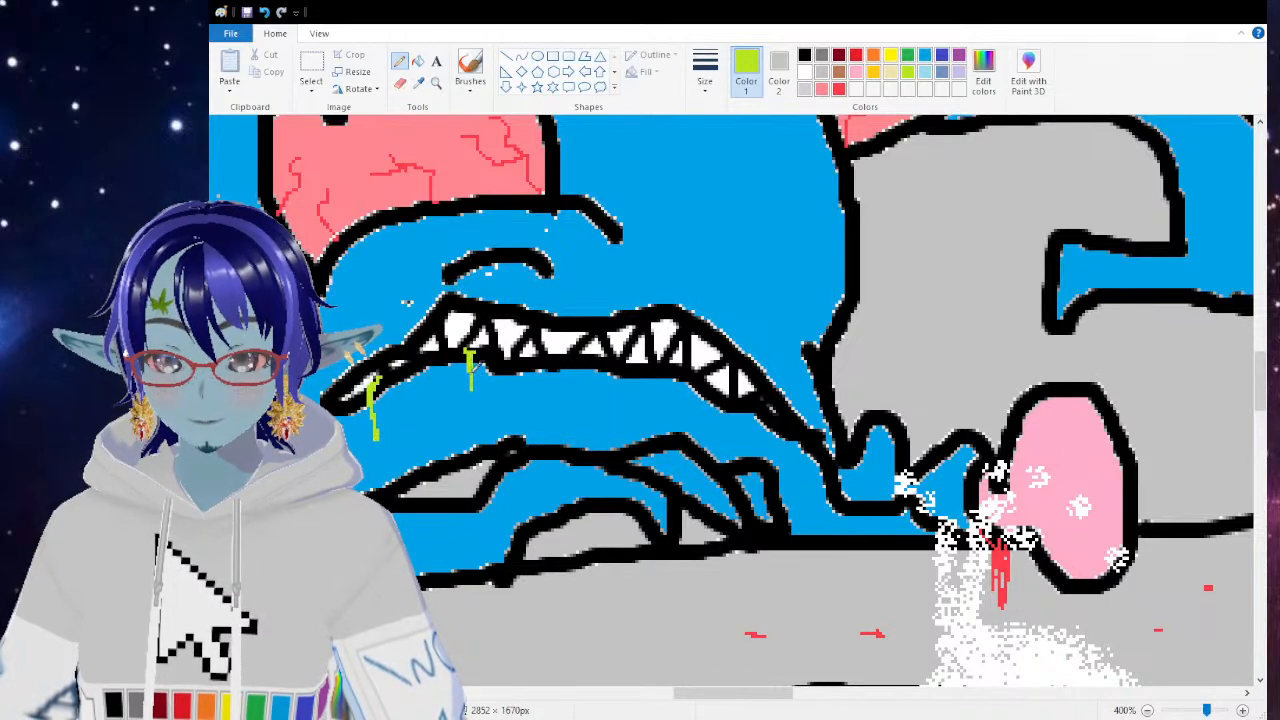
left_click_drag(610, 344, 614, 392)
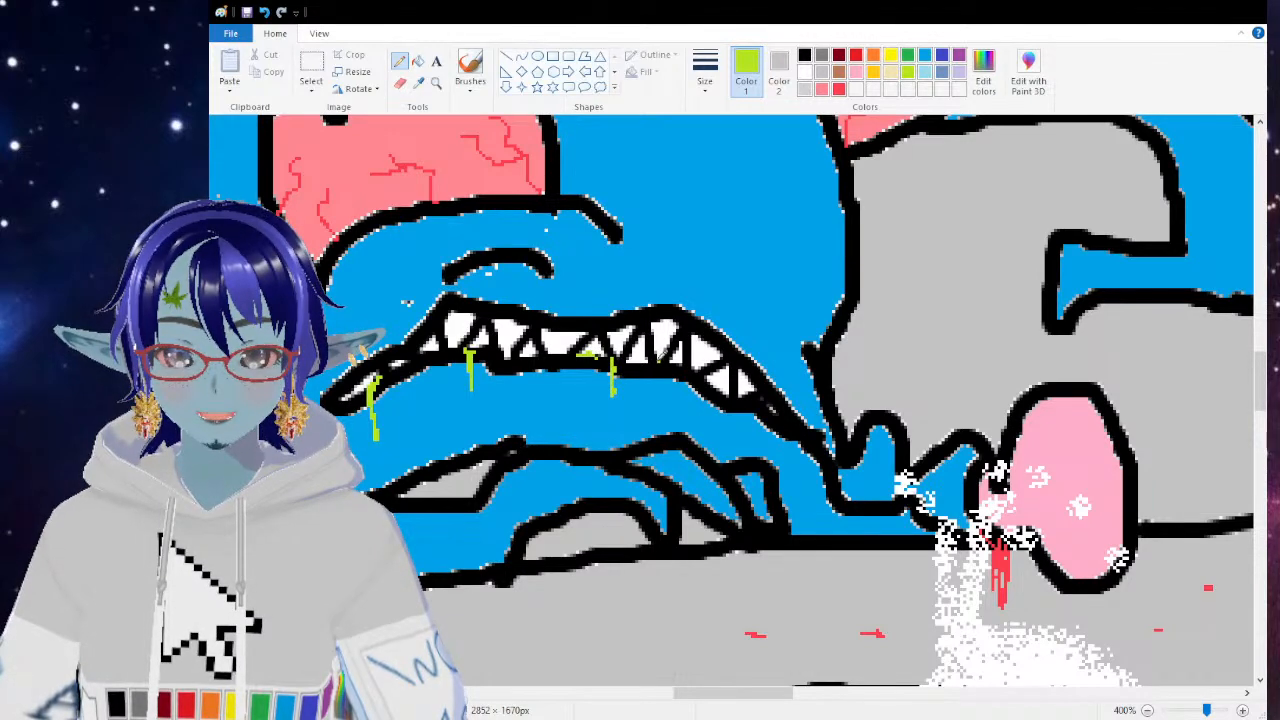
Step: Add lime streaks and drips to the teeth on the mouth's right side, and small lime drops on the chin
left_click_drag(651, 316, 662, 346)
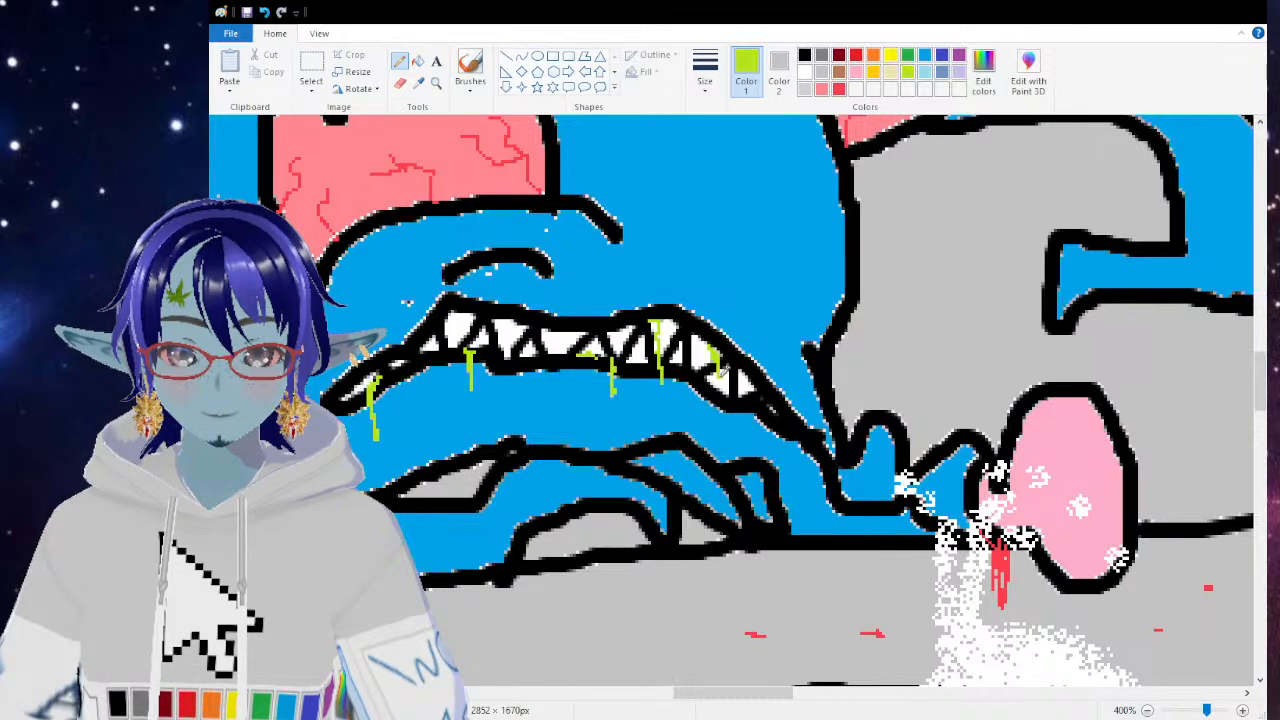
left_click_drag(737, 383, 738, 420)
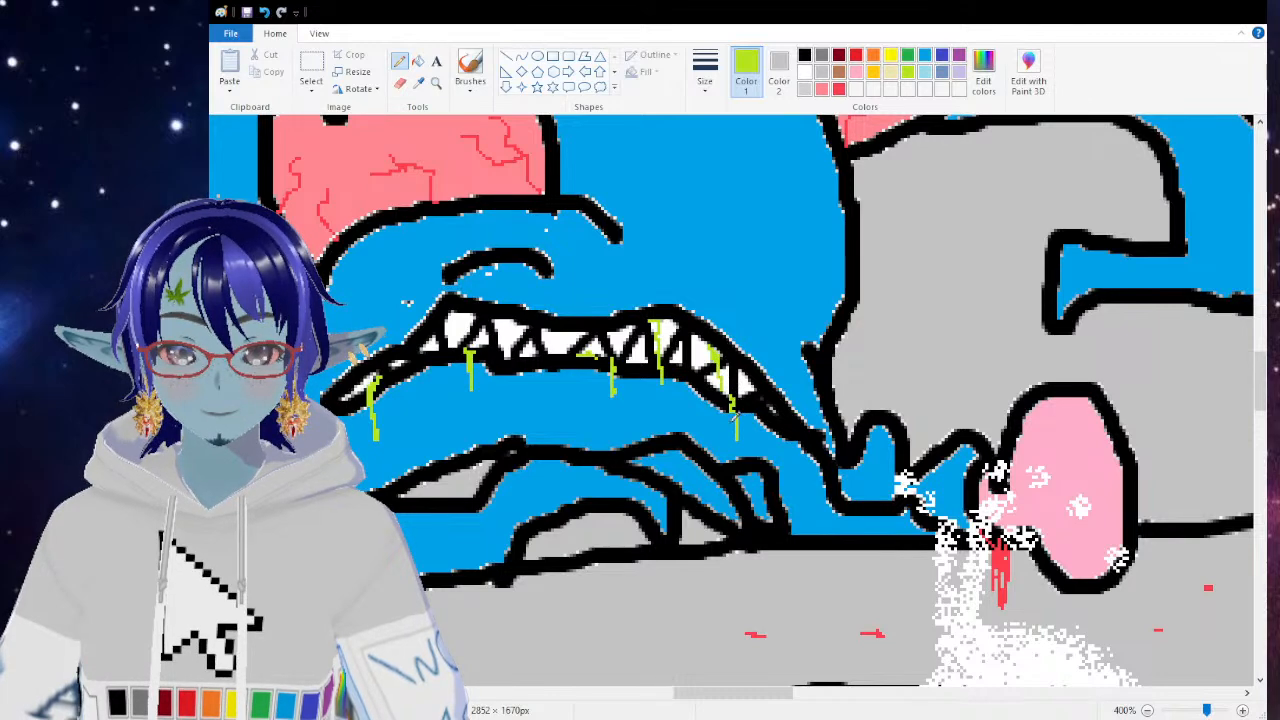
left_click_drag(419, 416, 419, 428)
left_click_drag(596, 418, 596, 431)
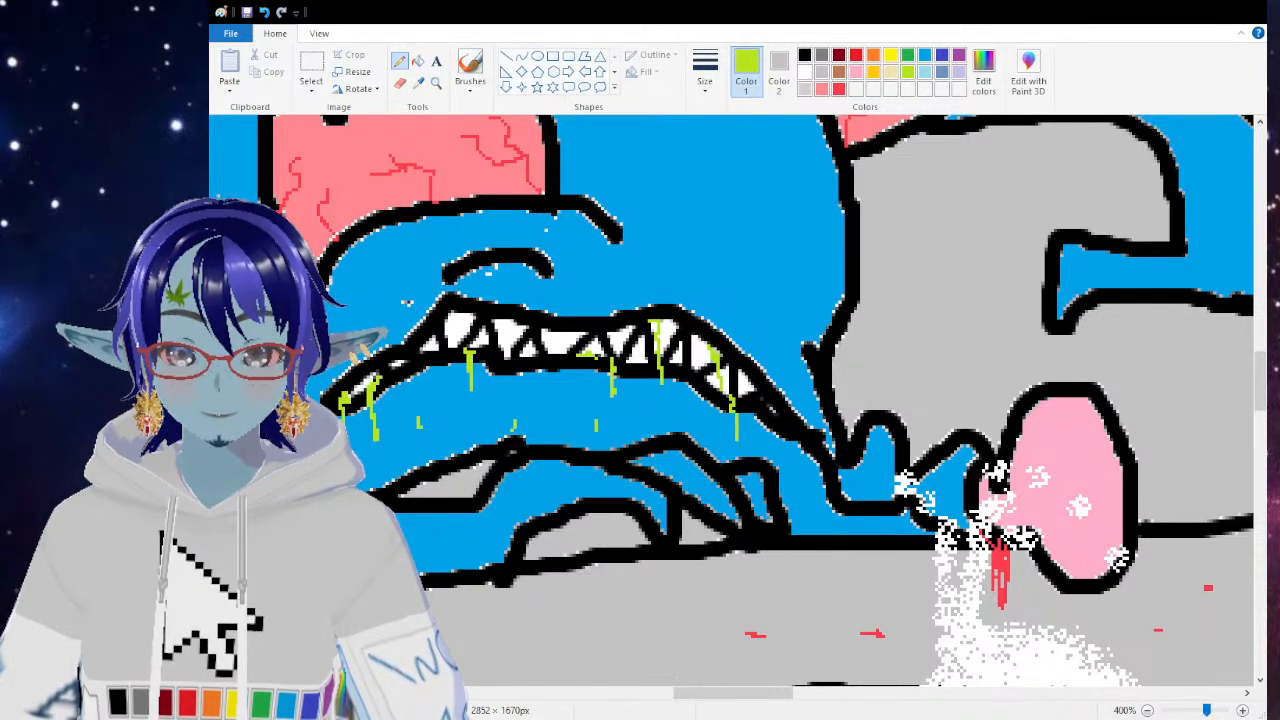
Step: Examine the whole creature and plate composition at 50% zoom
left_click(436, 83)
right_click(434, 186)
right_click(428, 210)
right_click(418, 244)
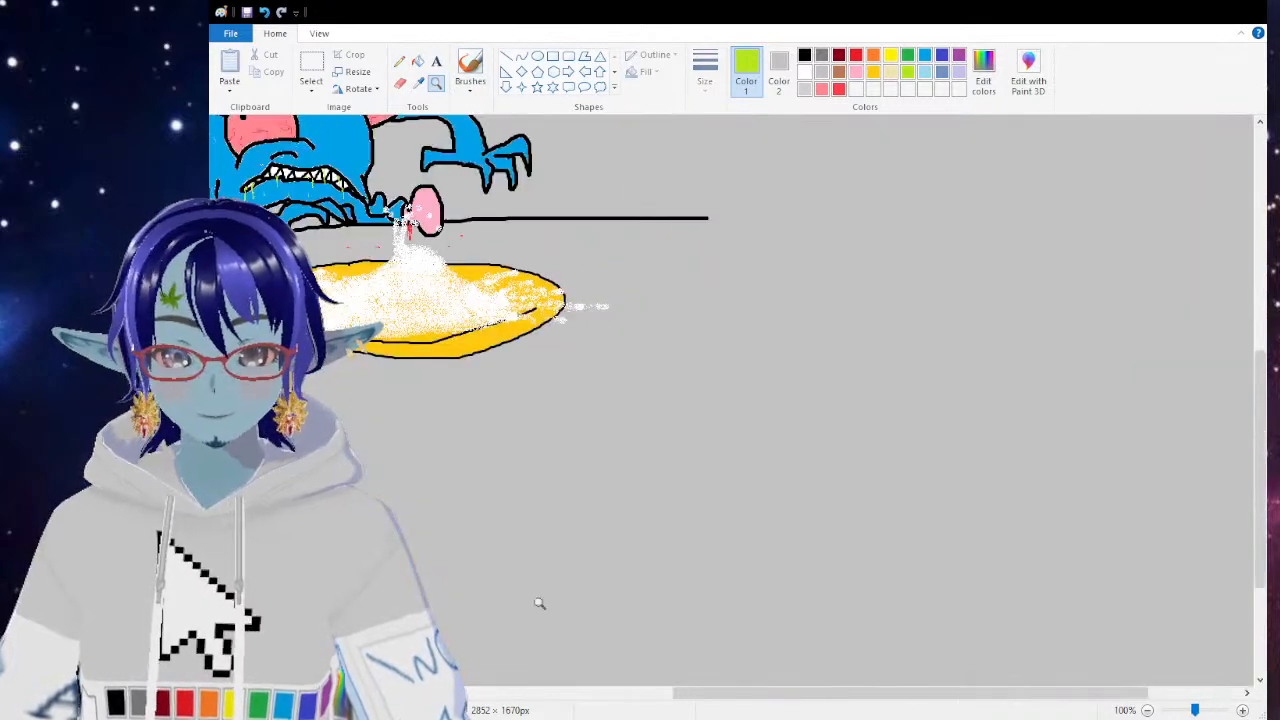
left_click_drag(692, 694, 506, 690)
scroll(620, 444, "up", 5)
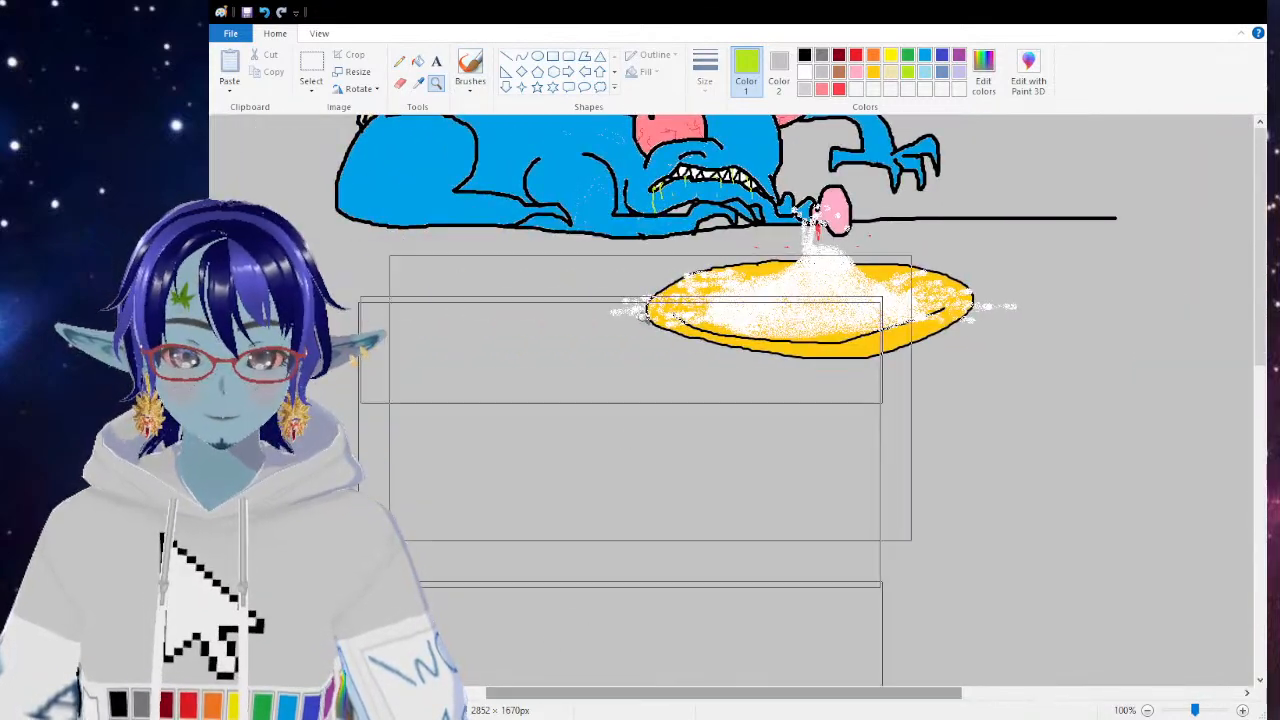
scroll(705, 453, "down", 3)
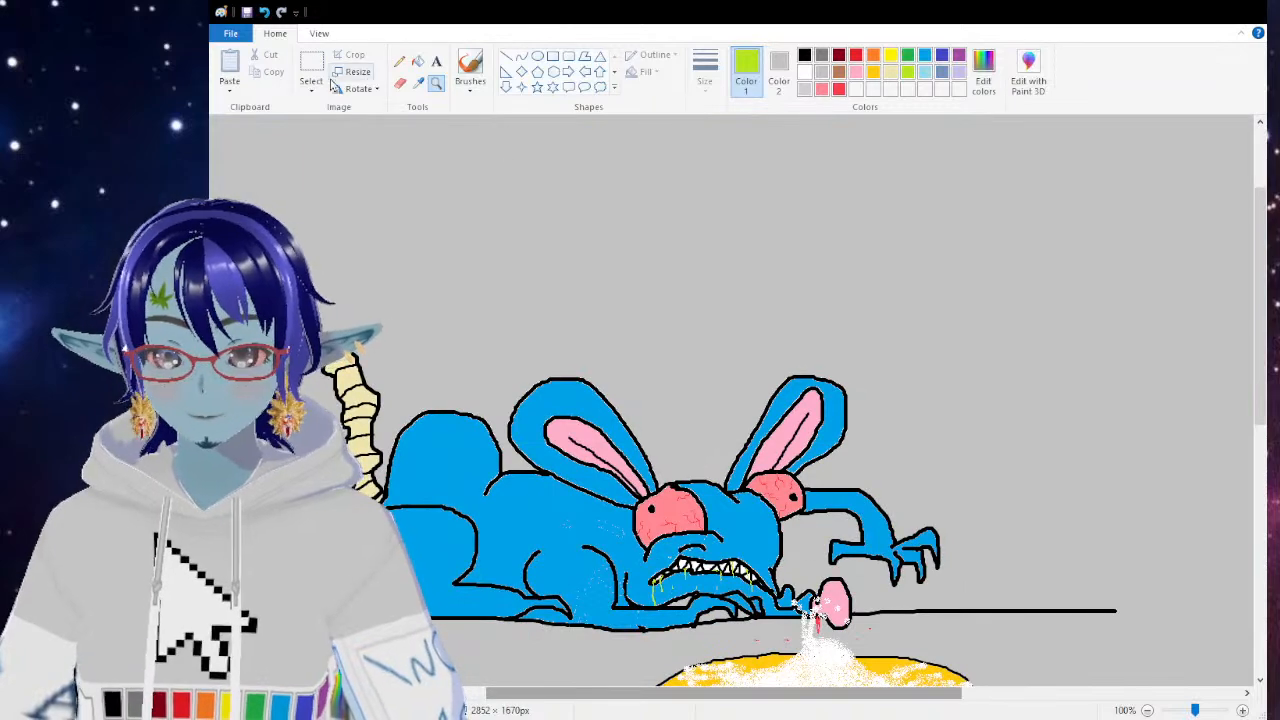
right_click(517, 312)
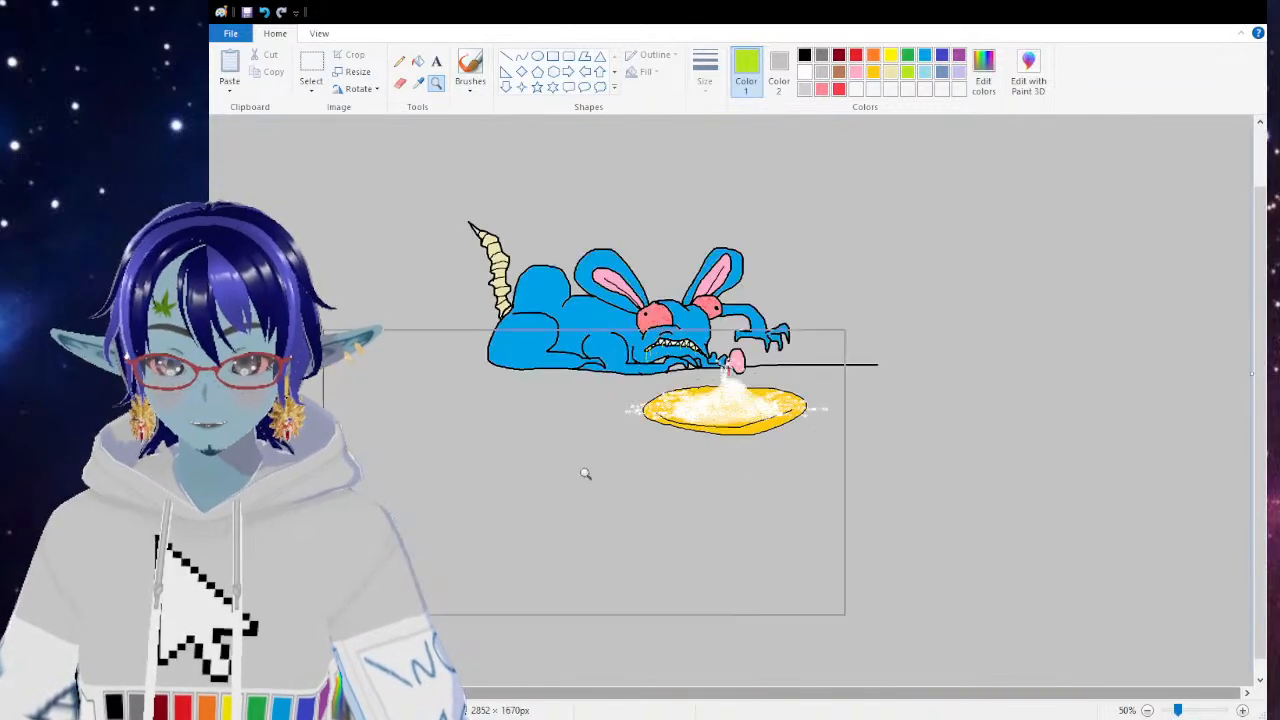
Step: Crop the canvas to about 1889 × 1103 px around the creature and the plate
left_click(306, 68)
left_click_drag(275, 120, 1012, 550)
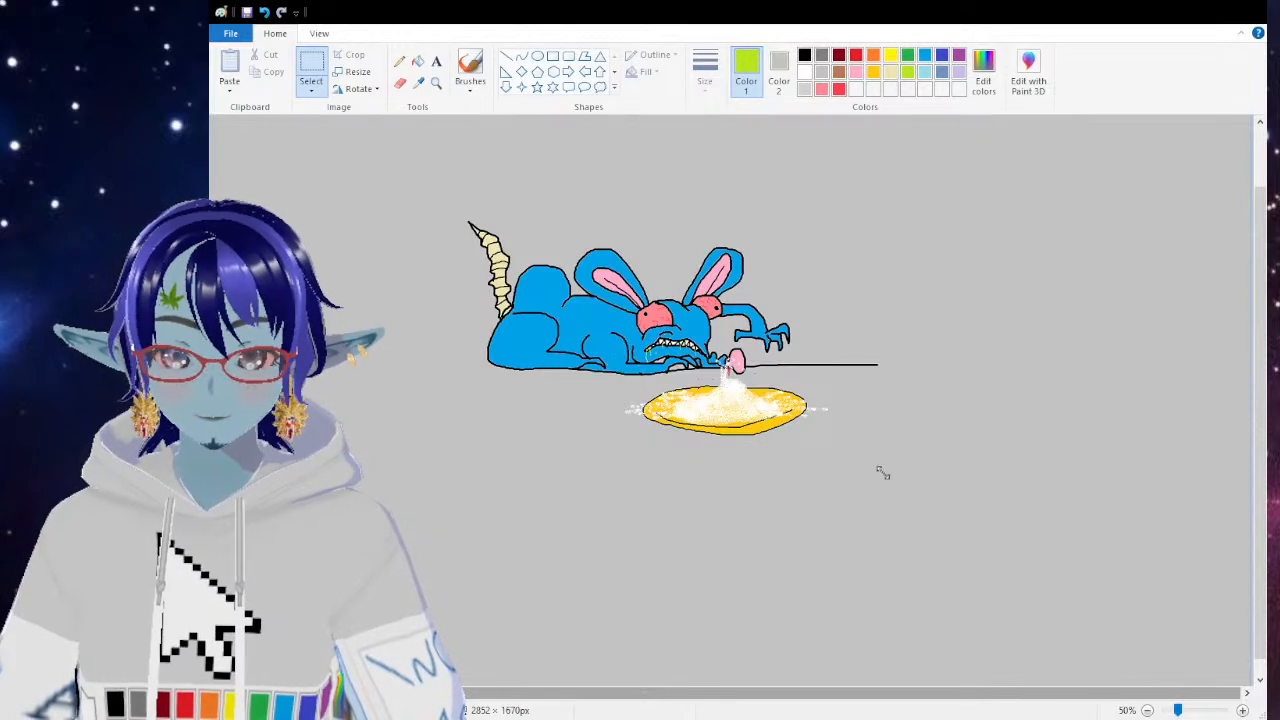
left_click(350, 55)
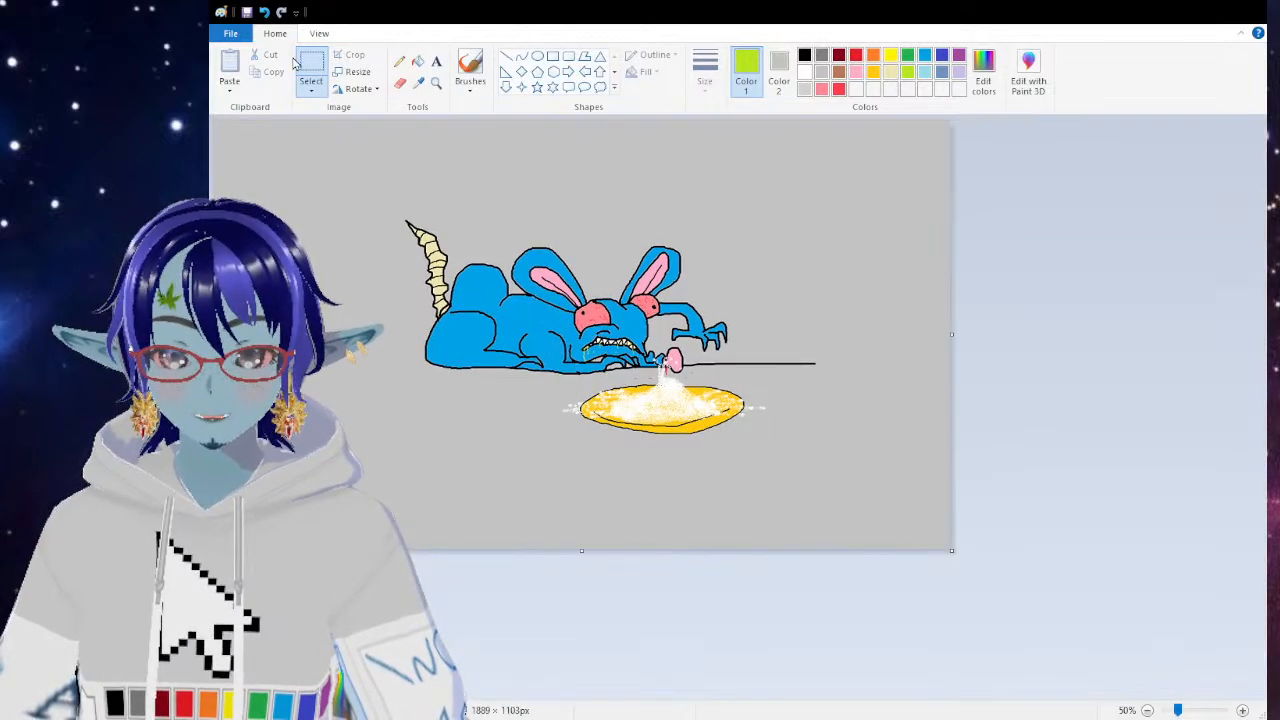
Step: Brush short black fold lines on the creature's rear hump and upper back at 100% zoom
left_click(436, 83)
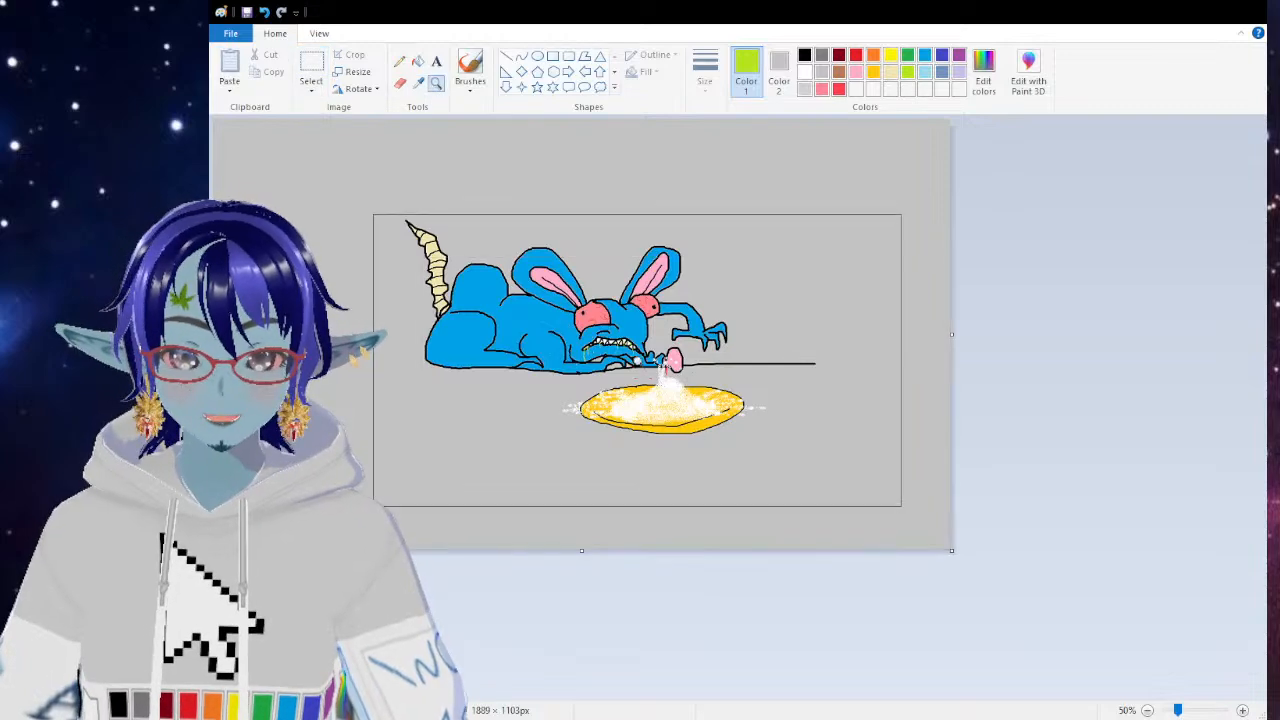
left_click(520, 360)
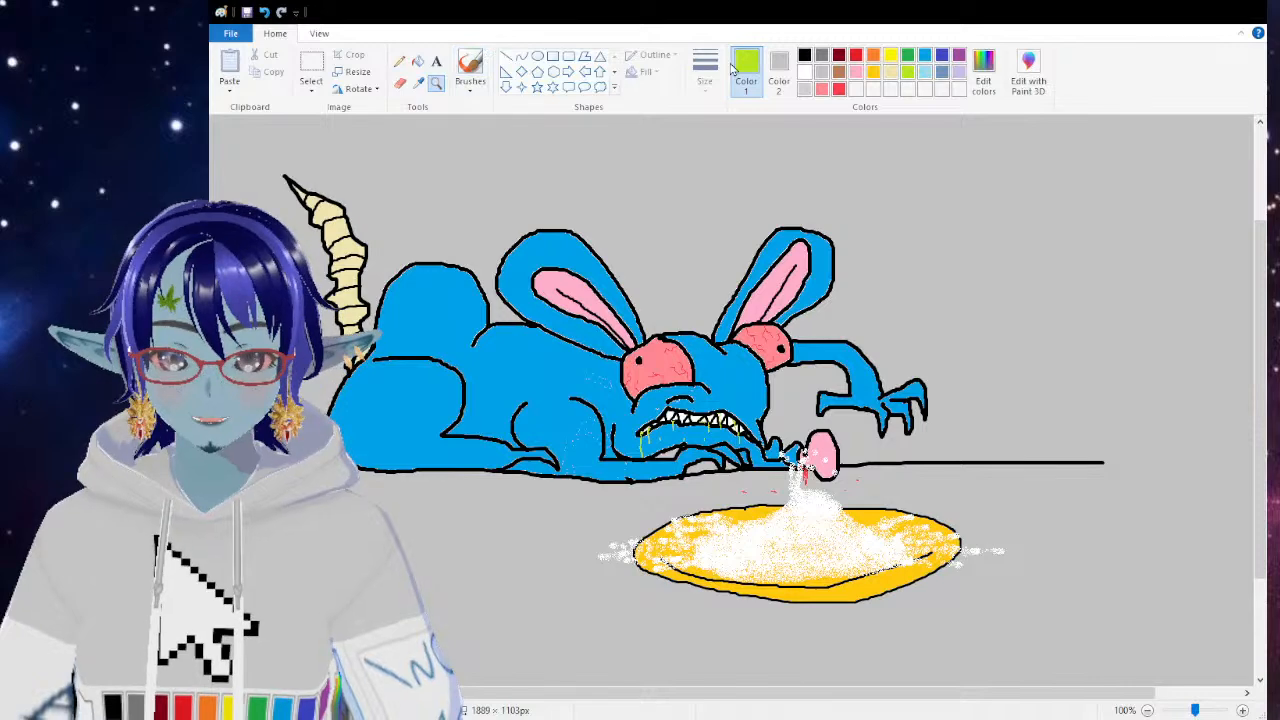
left_click(470, 68)
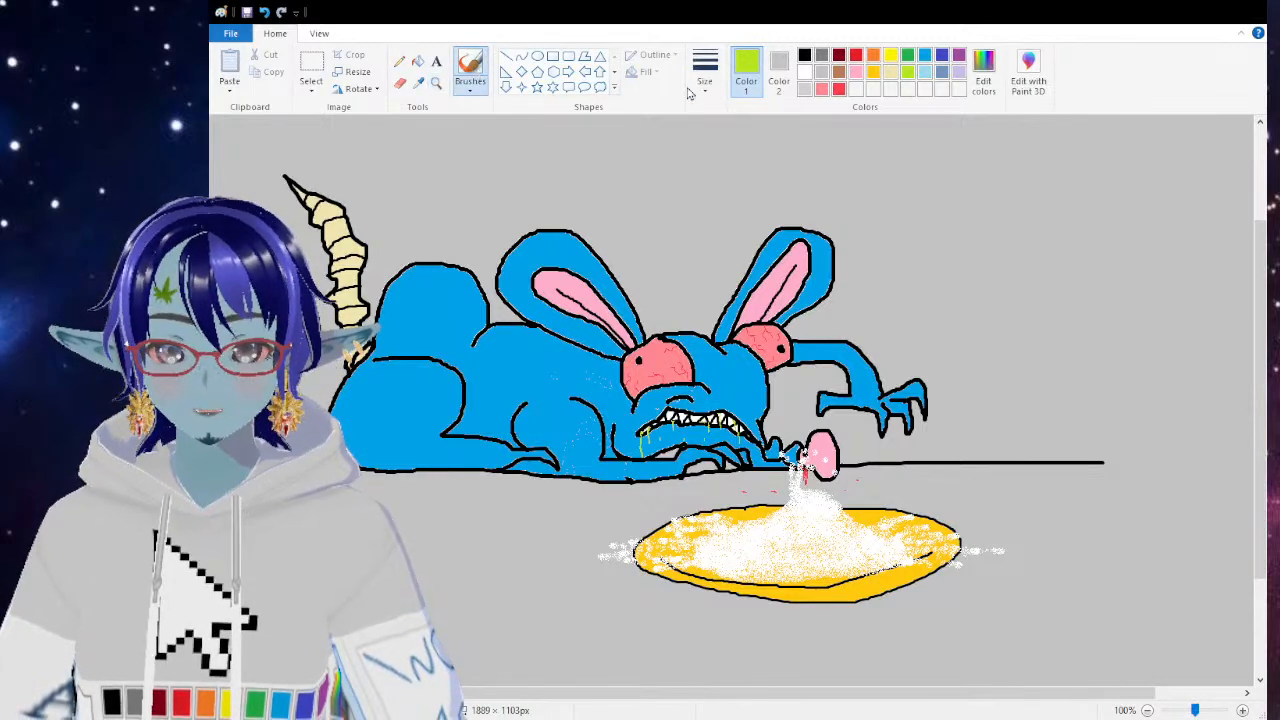
left_click(804, 54)
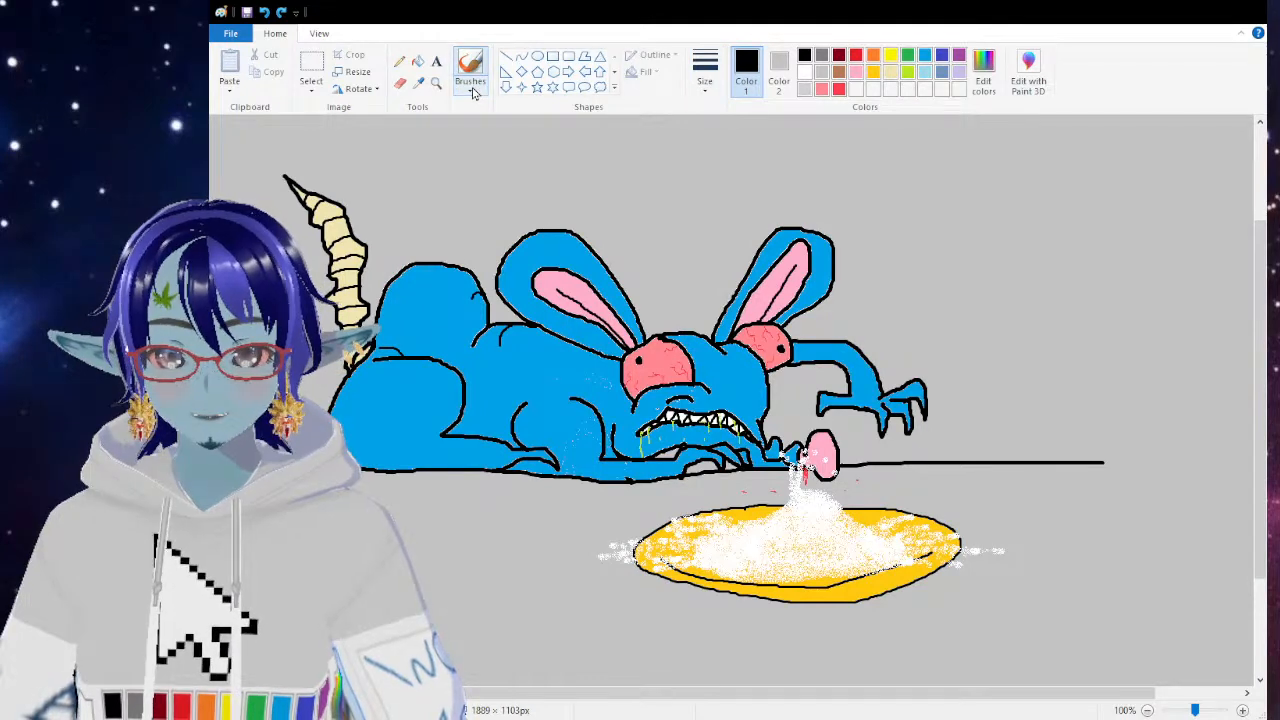
Step: Pencil thin, jagged black shake lines around the creature's tail, back, ears and outstretched arm
left_click(399, 61)
left_click_drag(405, 256, 475, 259)
left_click_drag(598, 236, 634, 279)
left_click_drag(490, 266, 495, 292)
mouse_move(731, 280)
left_mouse_down()
mouse_move(766, 233)
mouse_move(818, 221)
mouse_move(850, 257)
left_mouse_up()
left_click_drag(829, 308, 812, 325)
left_click_drag(311, 241, 312, 264)
left_click_drag(347, 184, 368, 233)
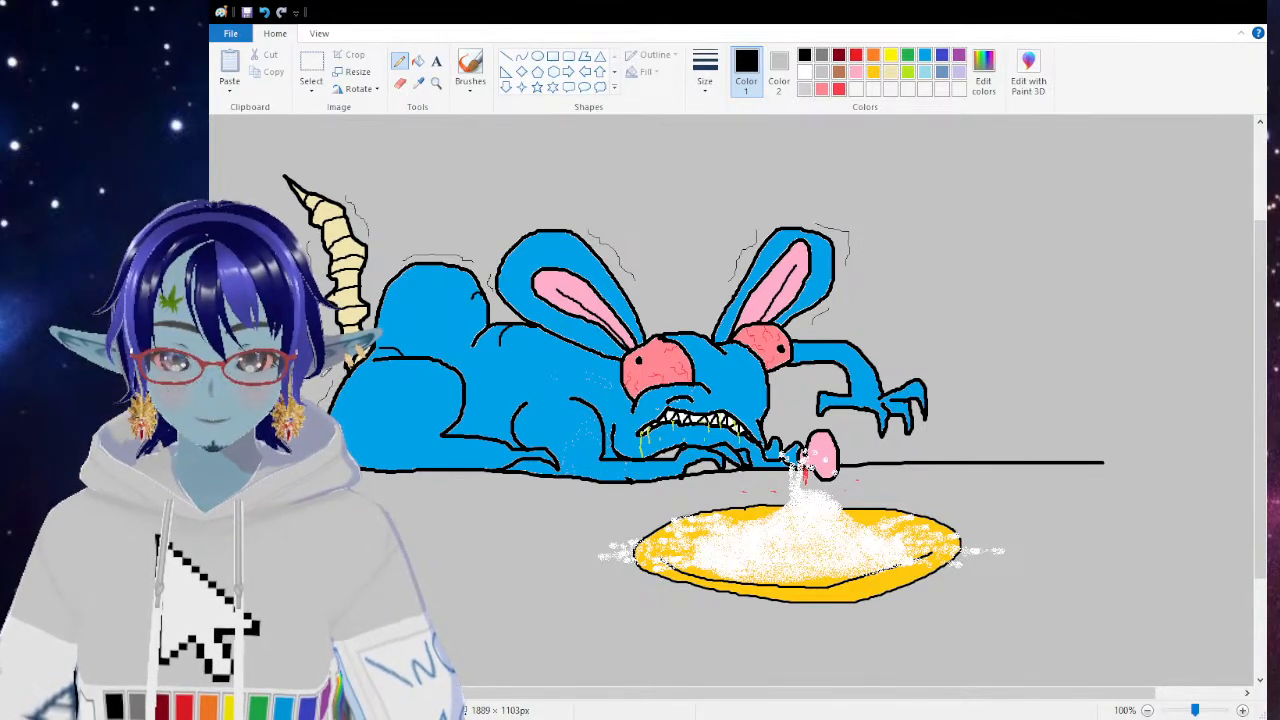
mouse_move(842, 330)
left_mouse_down()
mouse_move(877, 337)
mouse_move(888, 368)
left_mouse_up()
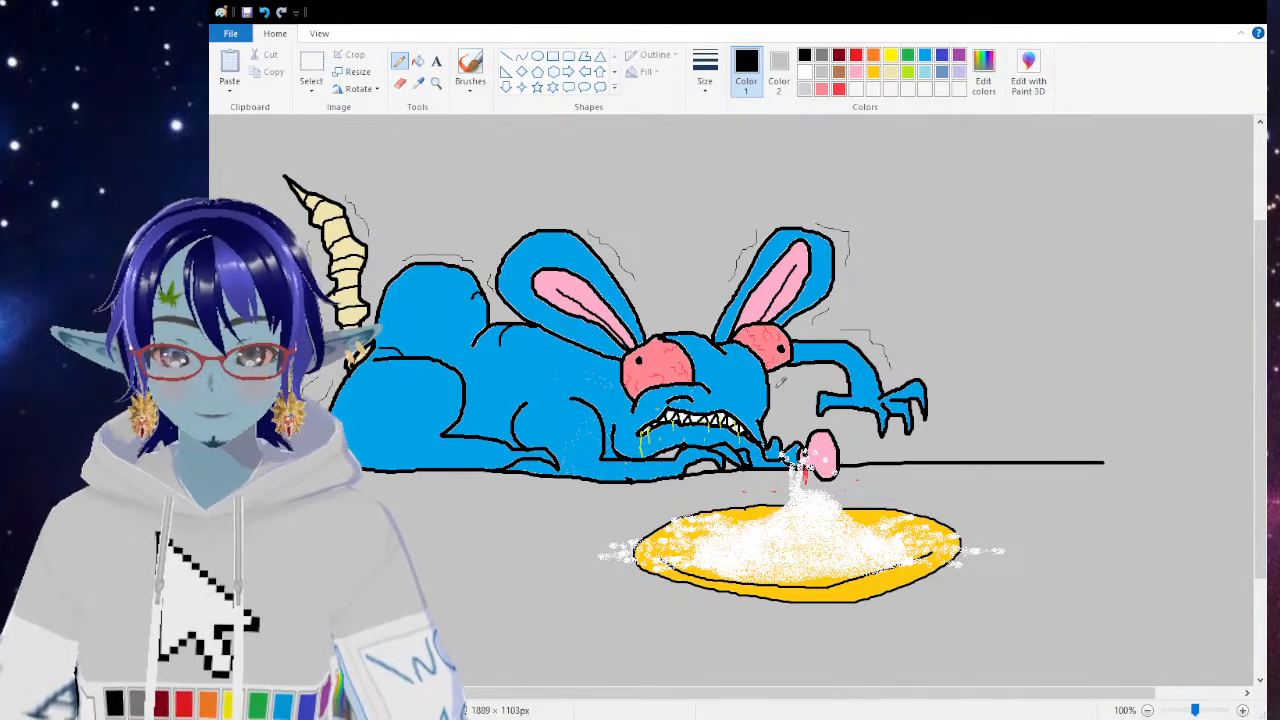
mouse_move(911, 375)
left_mouse_down()
mouse_move(944, 384)
mouse_move(954, 372)
mouse_move(934, 436)
left_mouse_up()
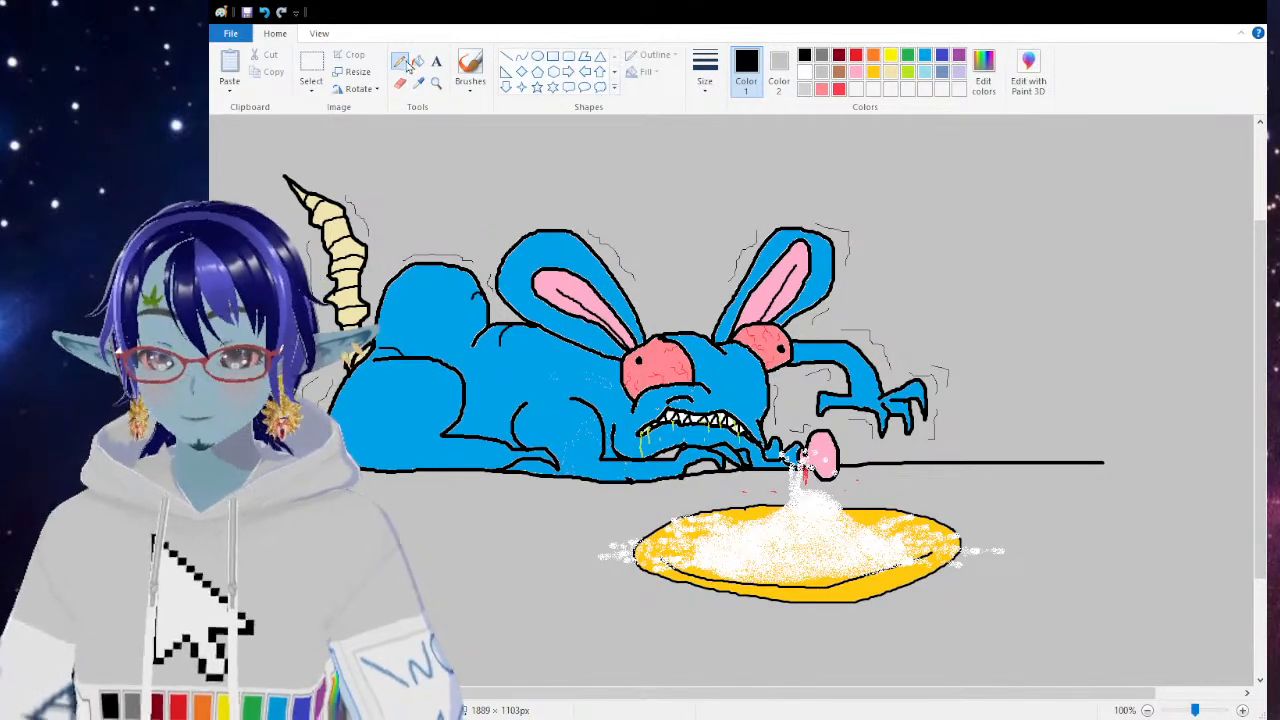
Step: Brush a black rounded tabletop outline around the plate, joining both ends of the ground line at 50% zoom
left_click(470, 72)
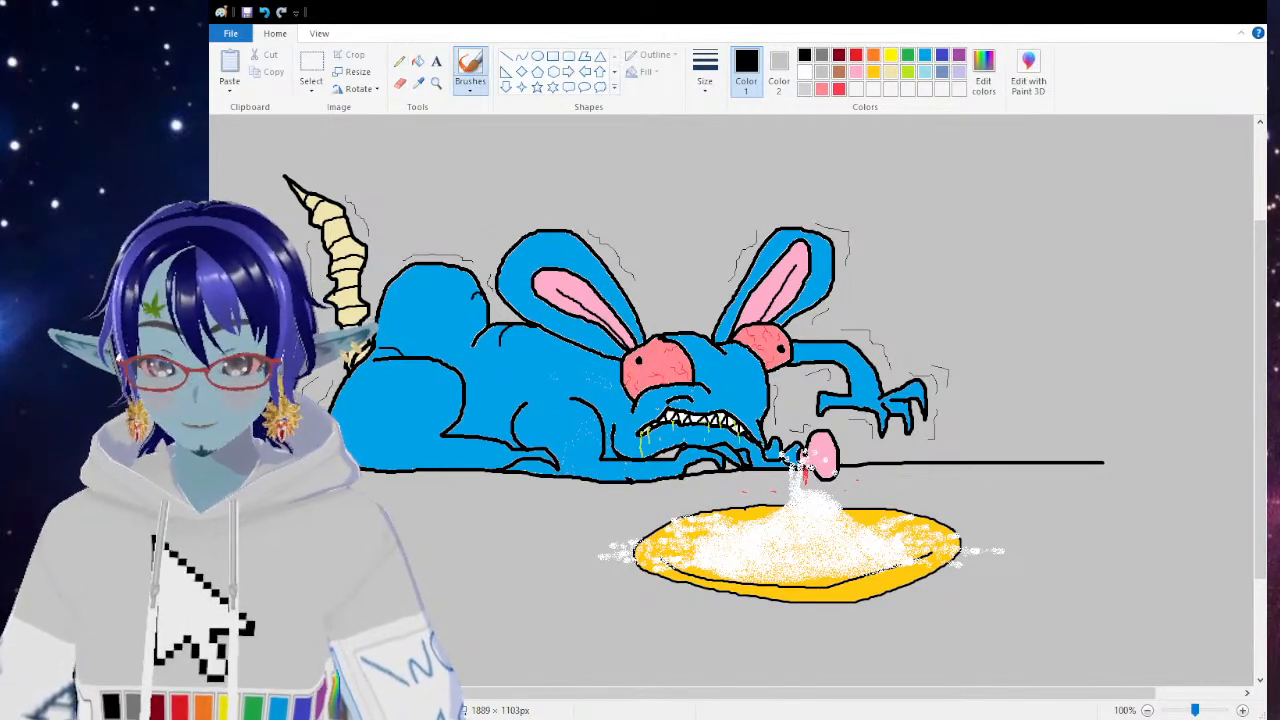
scroll(730, 400, "down", 3)
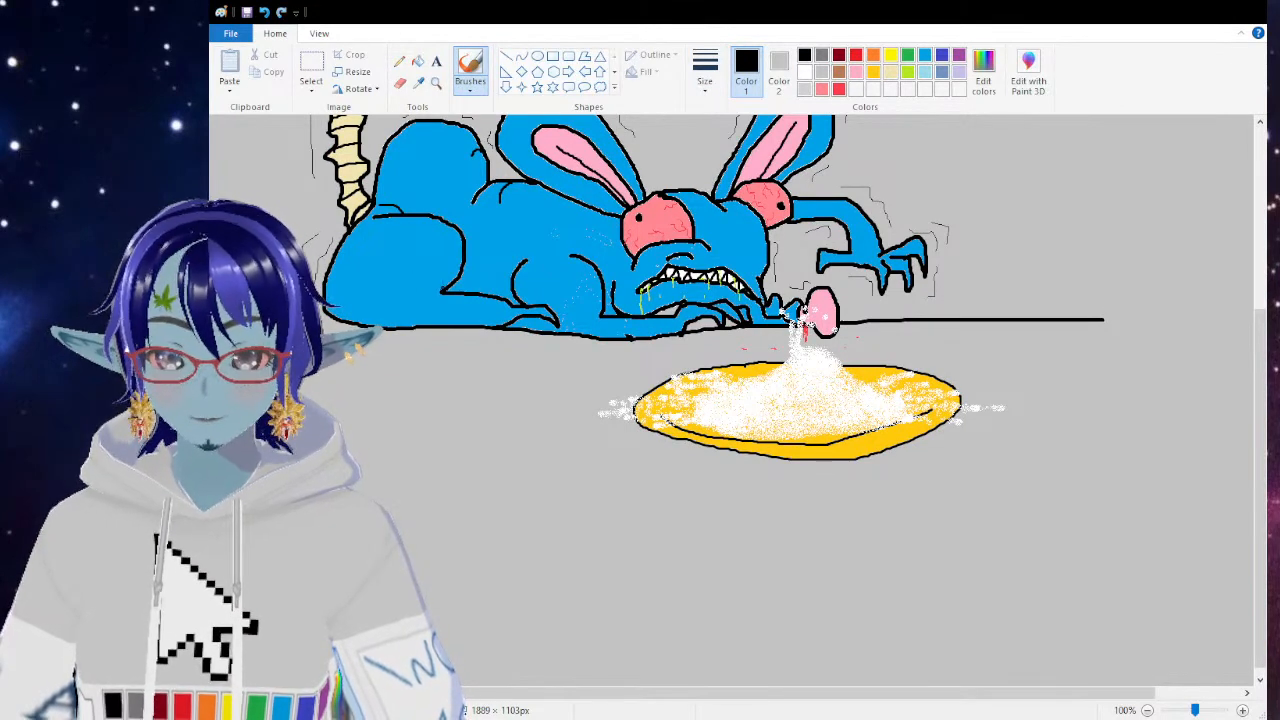
left_click(436, 84)
right_click(396, 230)
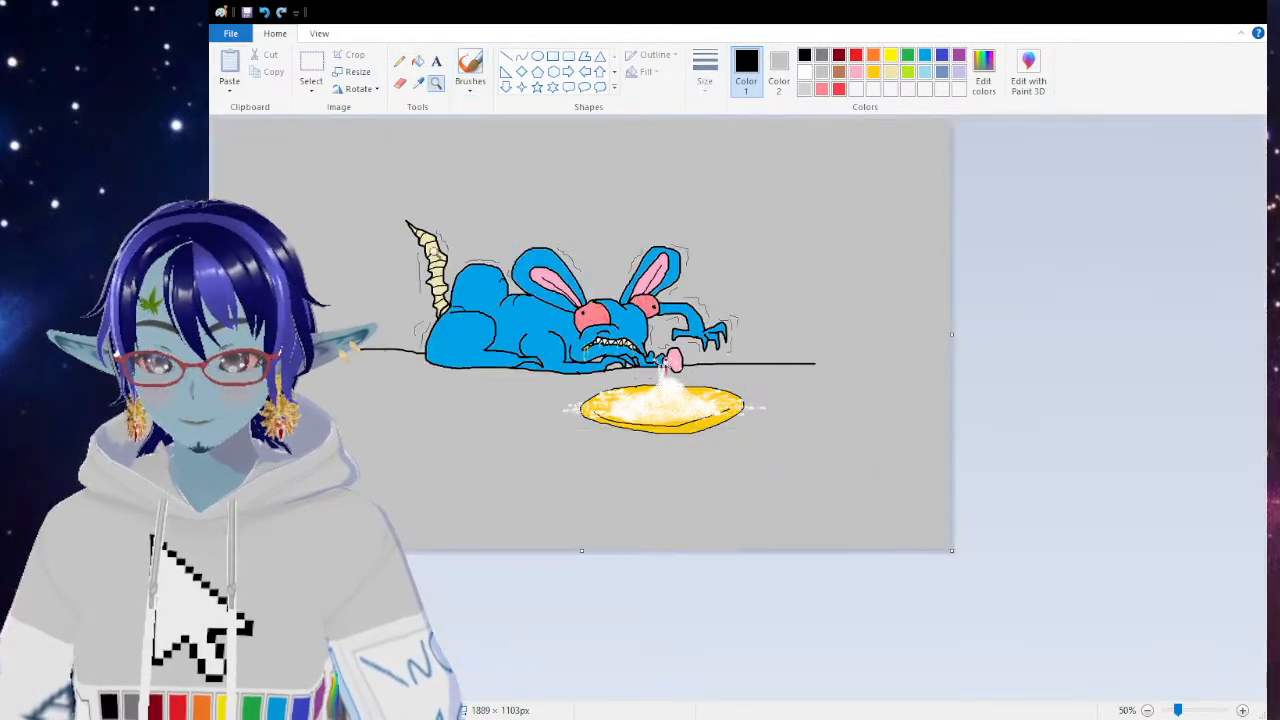
left_click(470, 68)
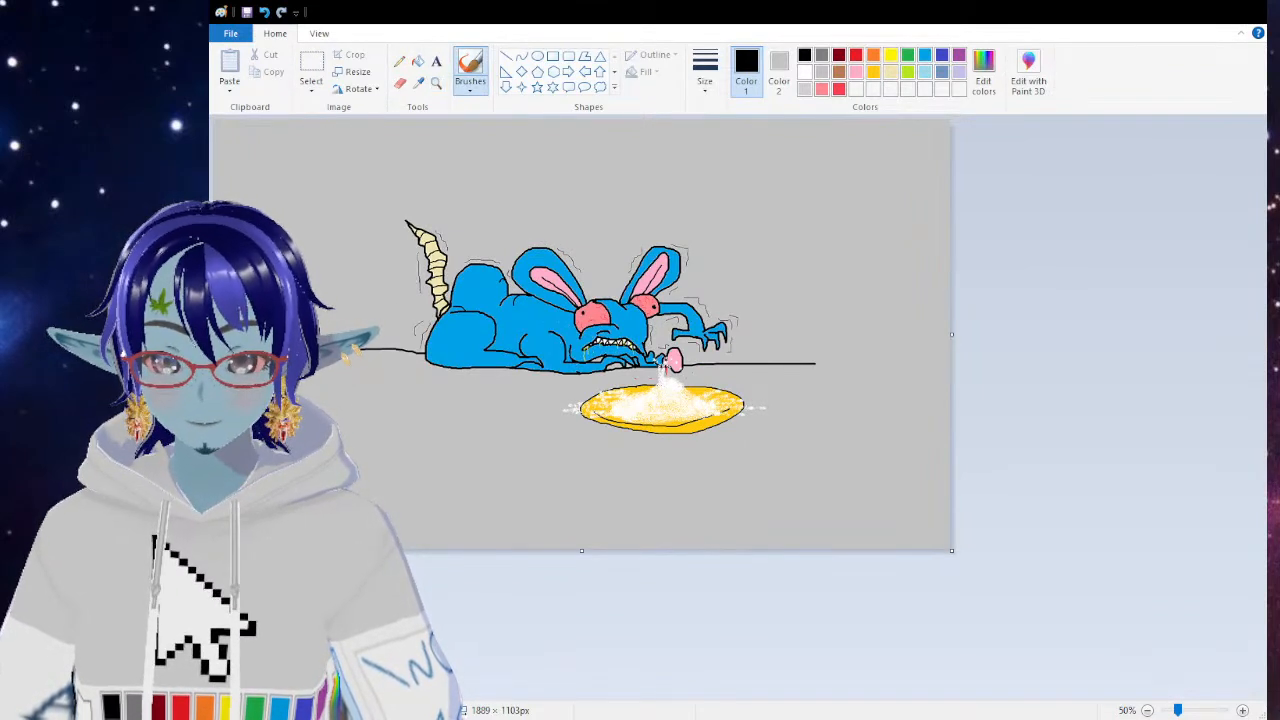
mouse_move(425, 496)
left_mouse_down()
mouse_move(565, 518)
mouse_move(786, 505)
mouse_move(868, 475)
mouse_move(883, 423)
mouse_move(865, 381)
mouse_move(828, 366)
left_mouse_up()
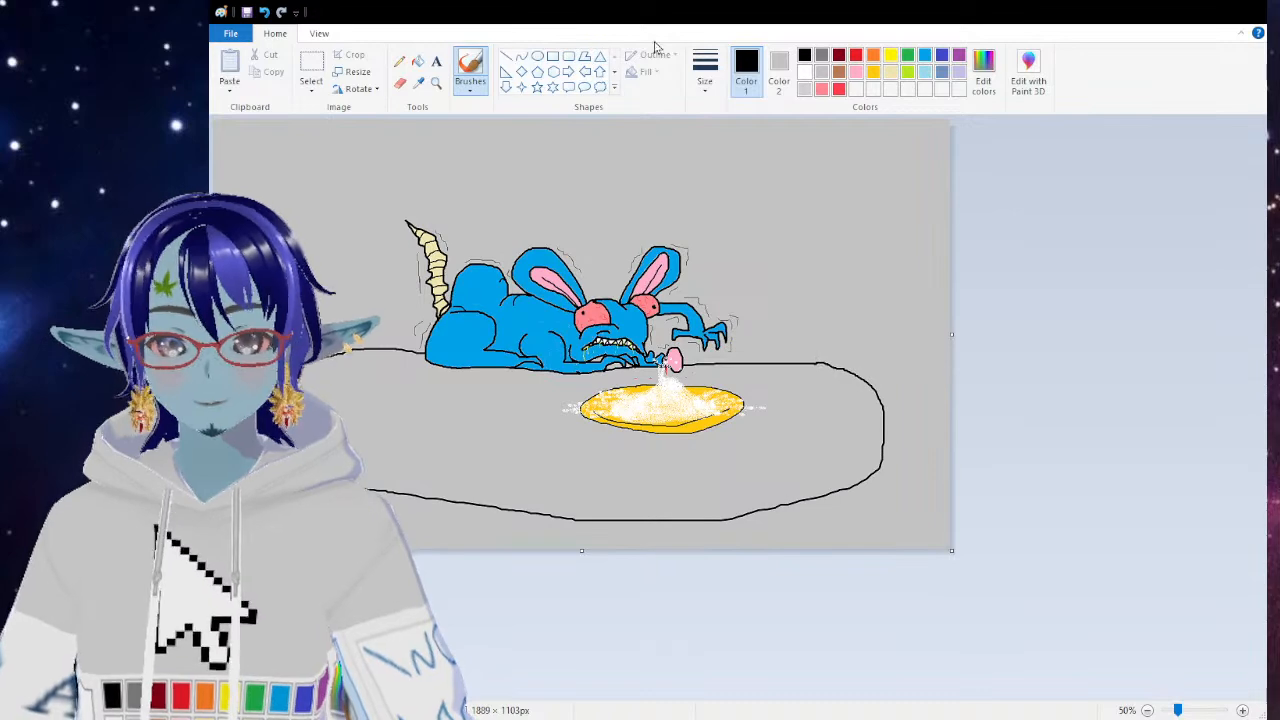
Step: Fill the tabletop around the plate with brown
left_click(838, 72)
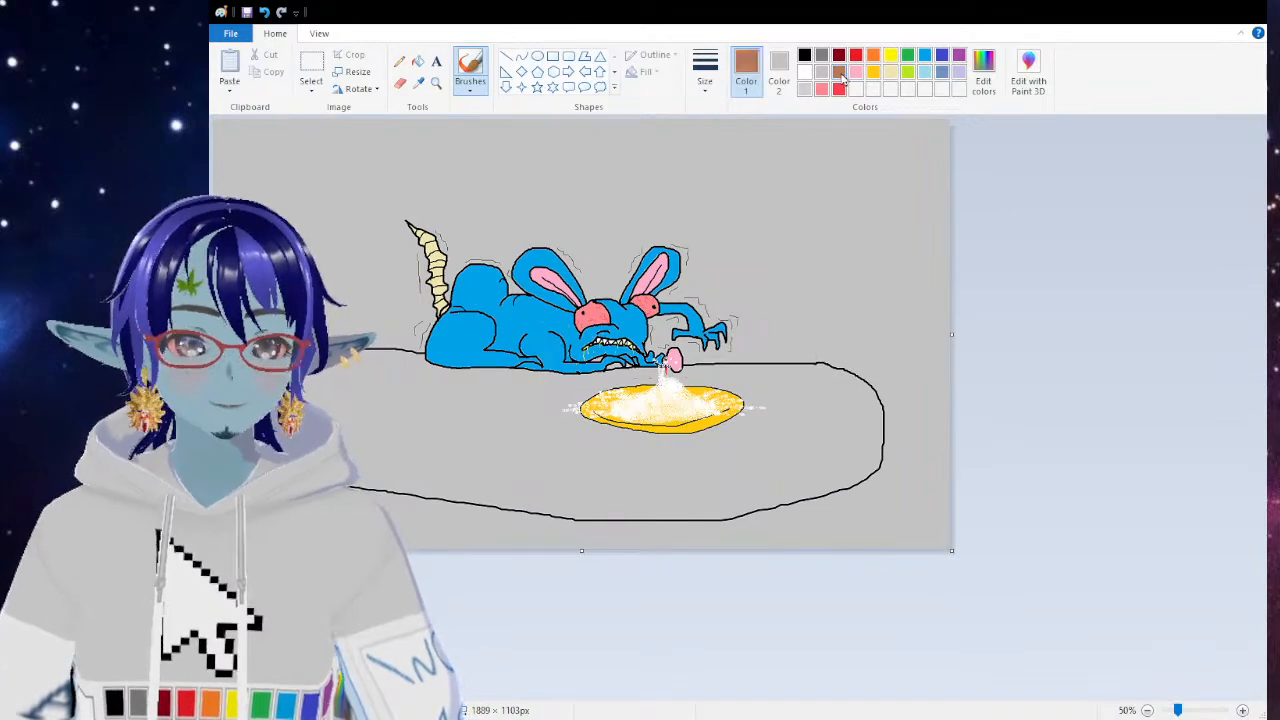
left_click(417, 61)
left_click(422, 421)
Step: Brush a black table leg outline beneath the tabletop's right end down to the canvas edge, and fill it brown
left_click(470, 70)
left_click(805, 56)
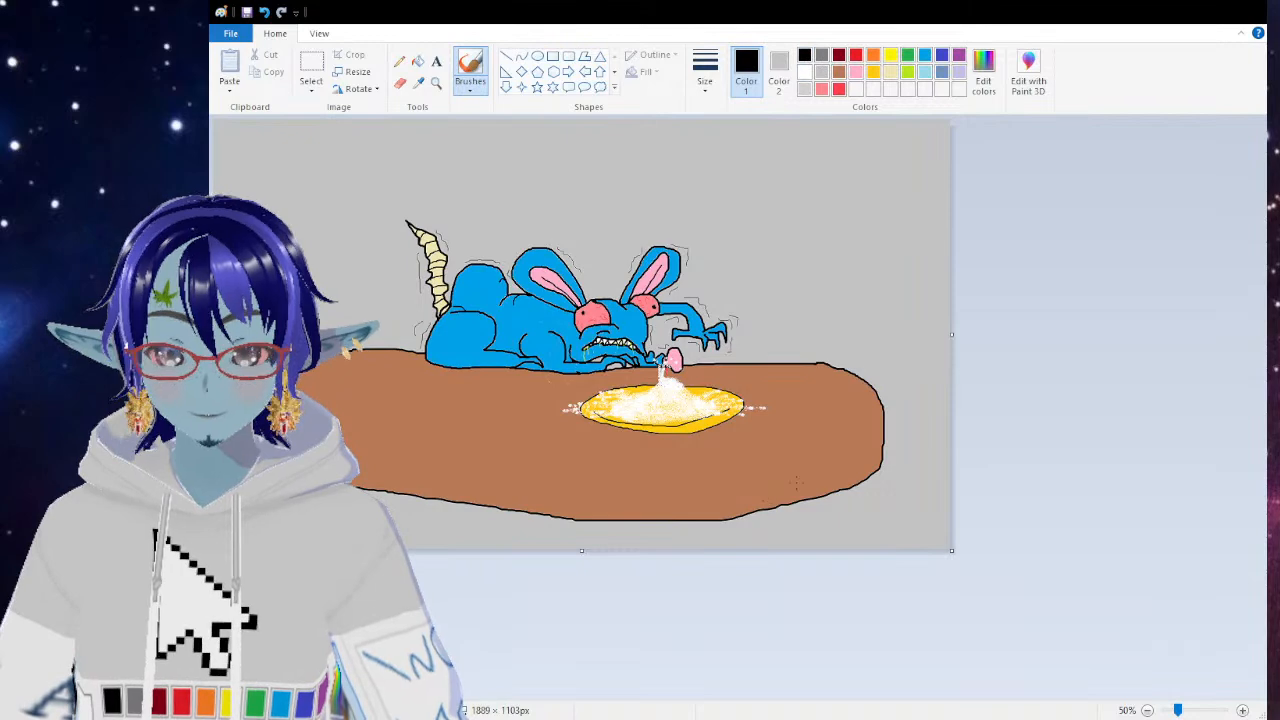
left_click_drag(871, 475, 871, 548)
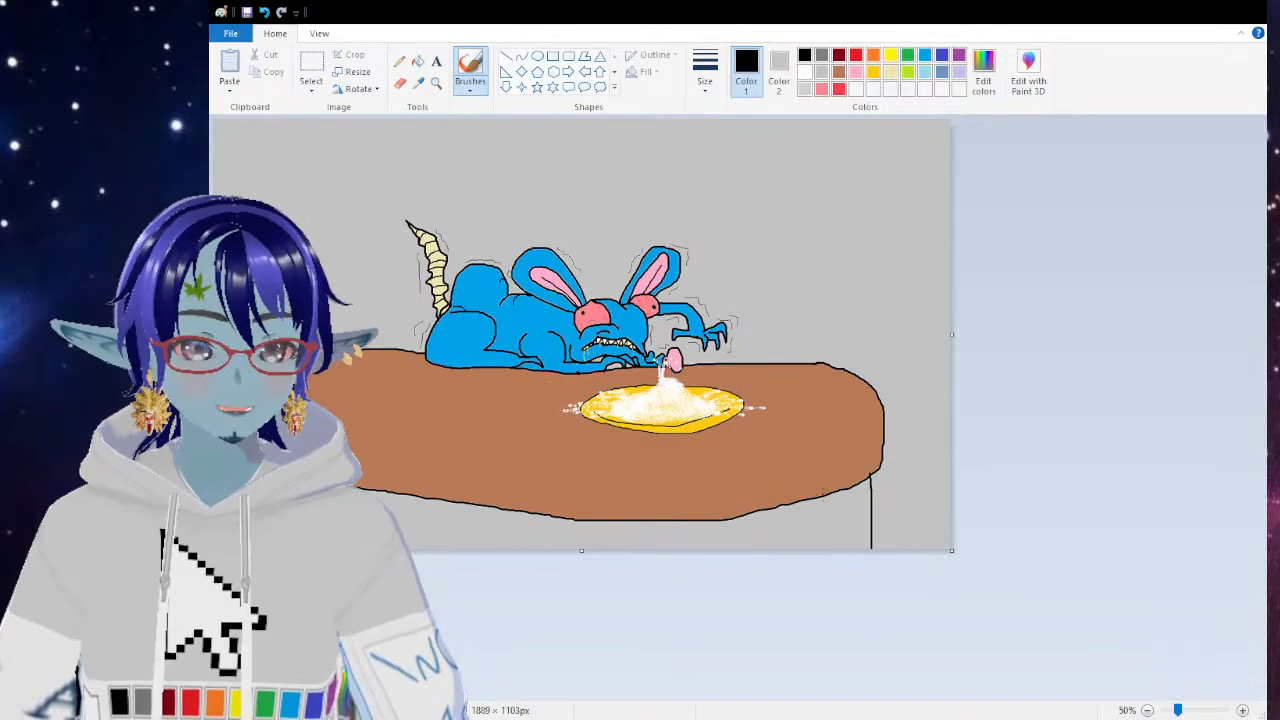
left_click_drag(822, 495, 827, 548)
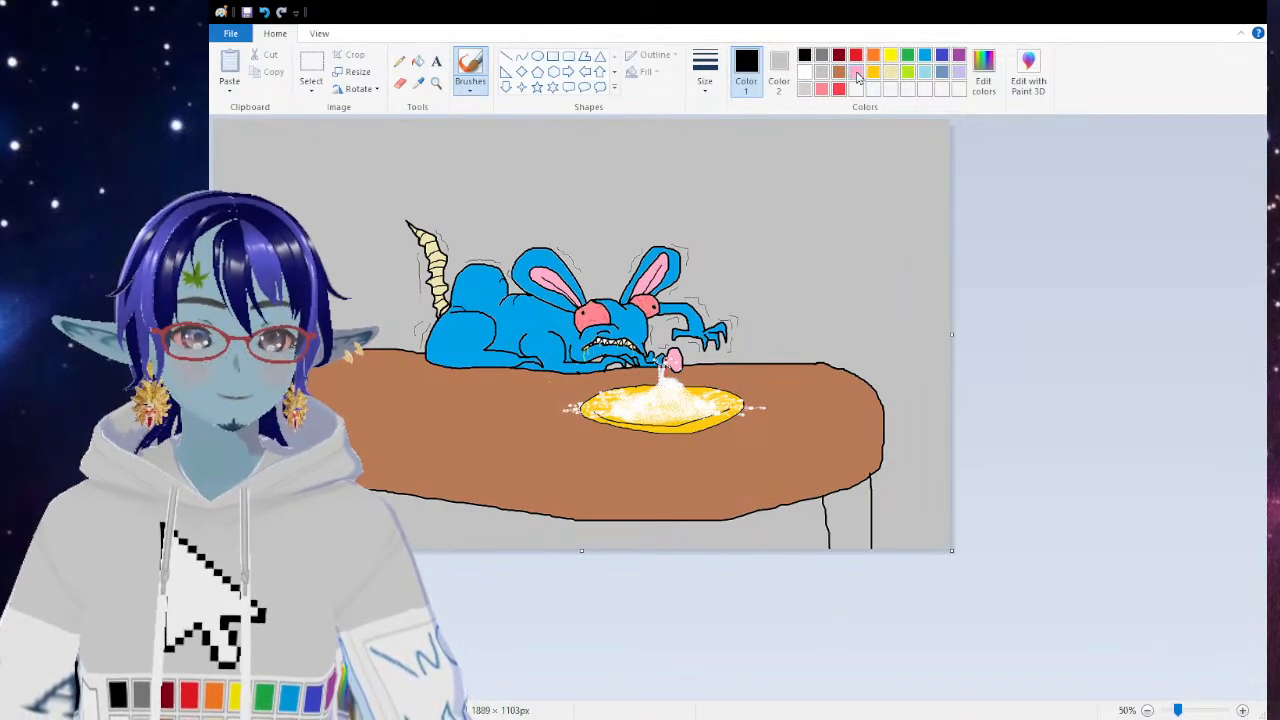
left_click(840, 72)
left_click(418, 66)
left_click(860, 524)
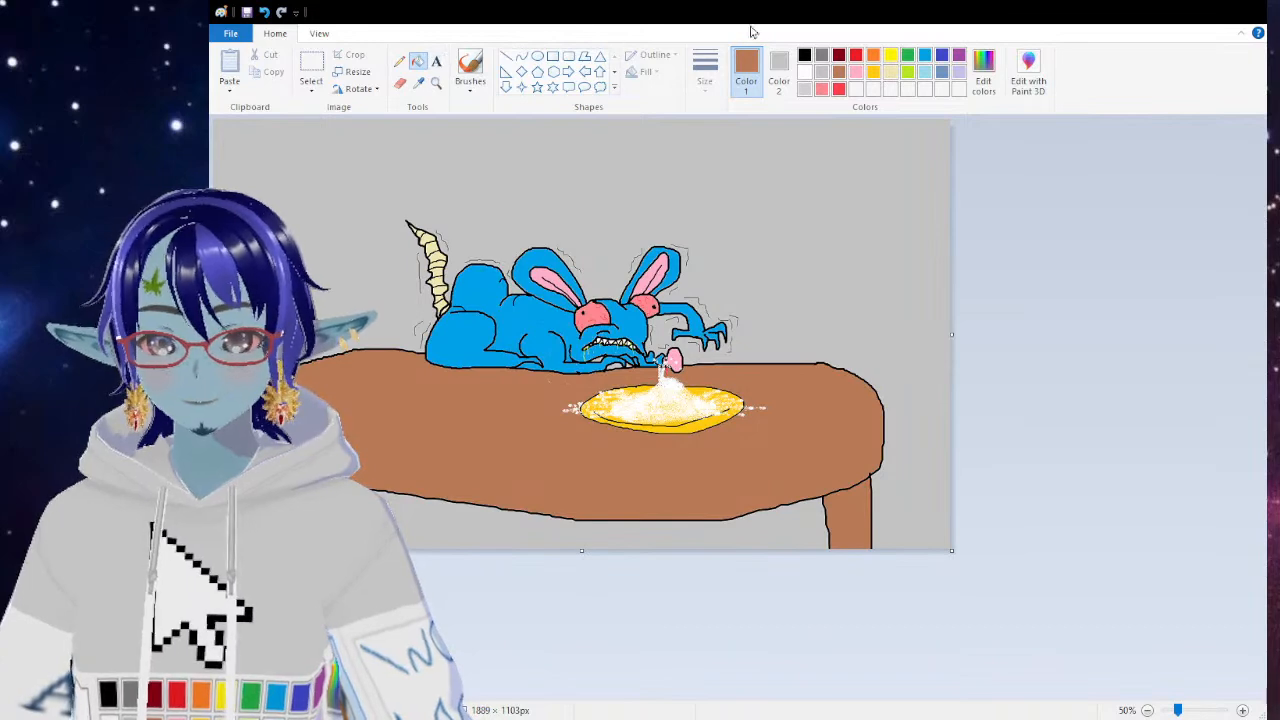
Step: Enlarge the canvas to about 2754 × 1754 px, extending it to the right and below the table
left_click(925, 58)
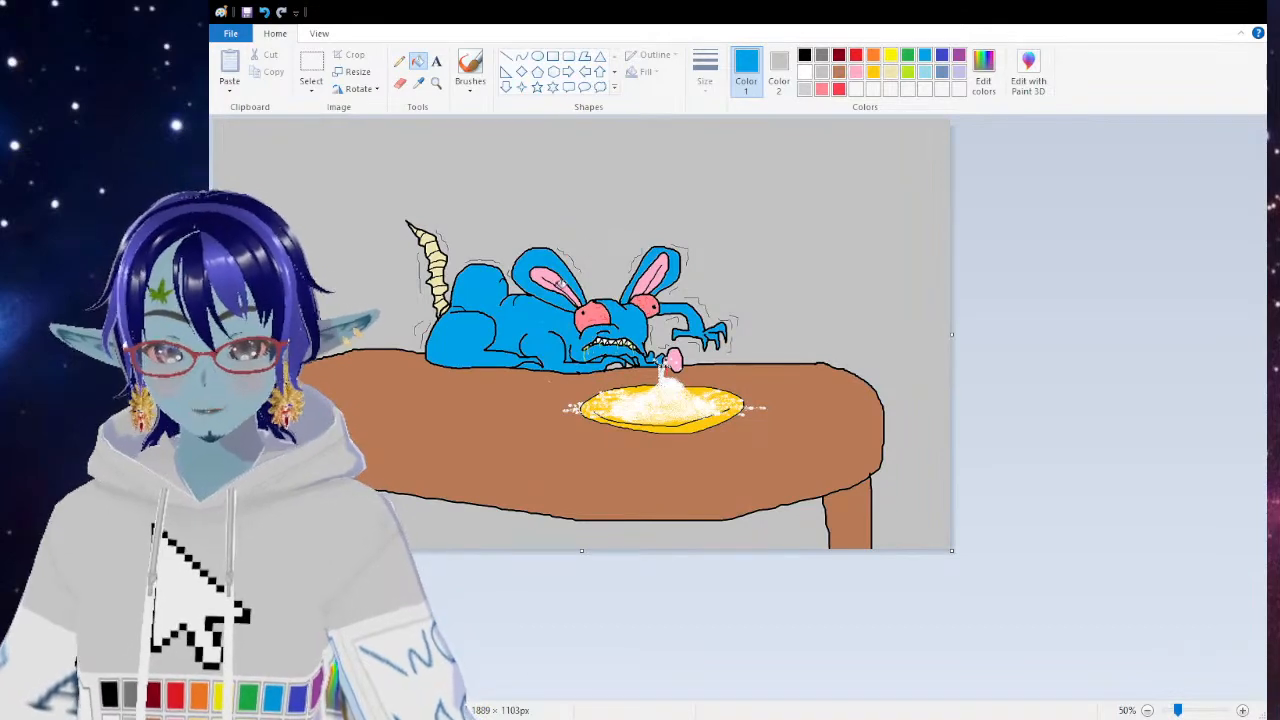
left_click(468, 86)
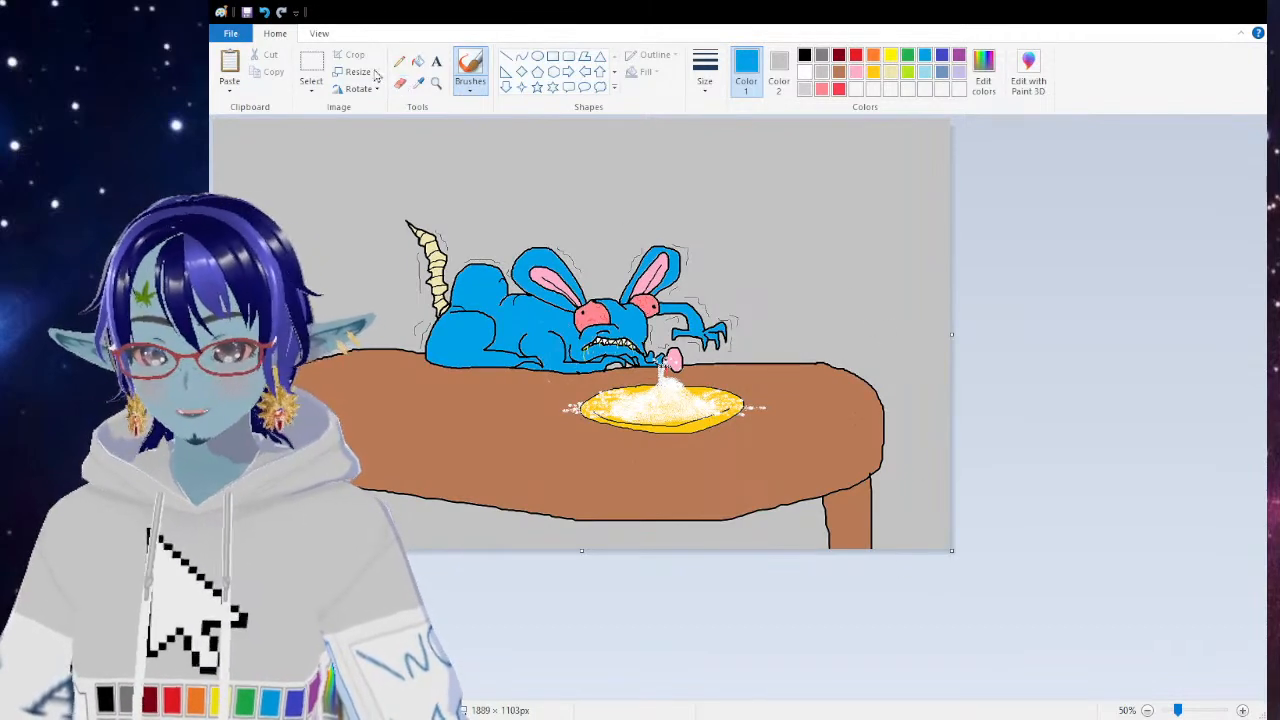
left_click_drag(953, 552, 1279, 719)
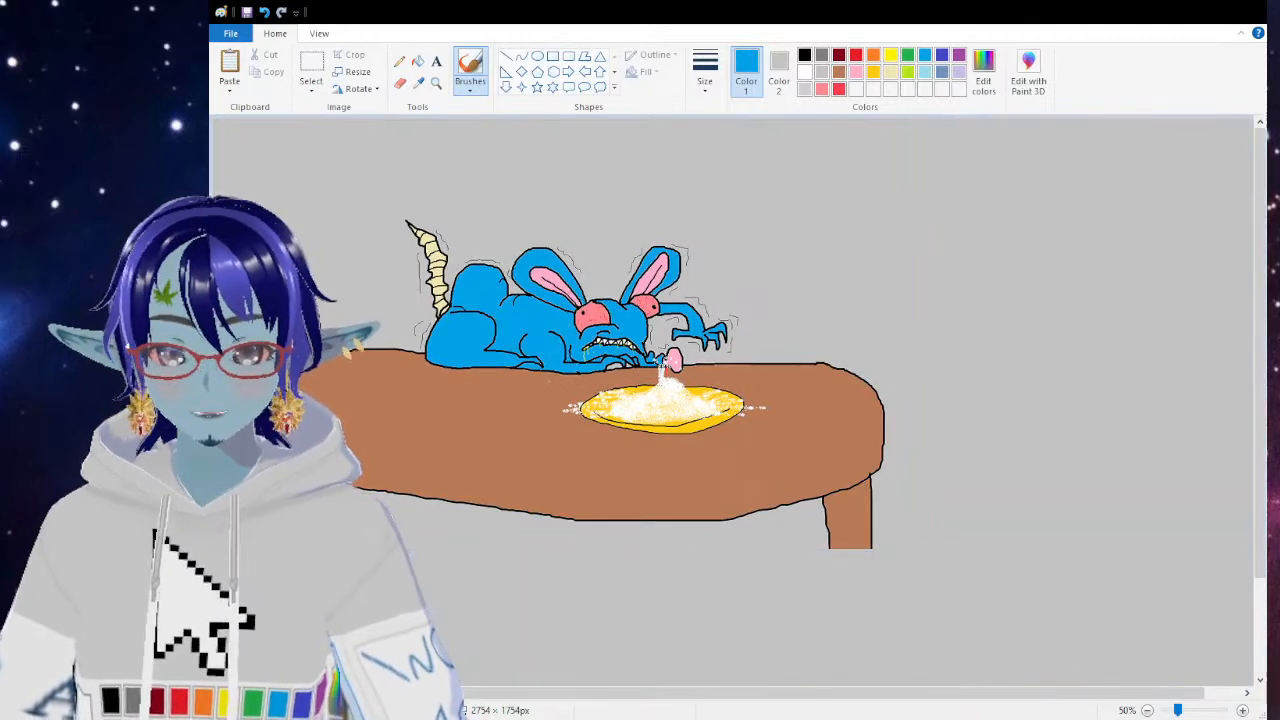
Step: Try pasting the red and blue robot picture, shrinking it beside the table, and delete it
left_click(311, 68)
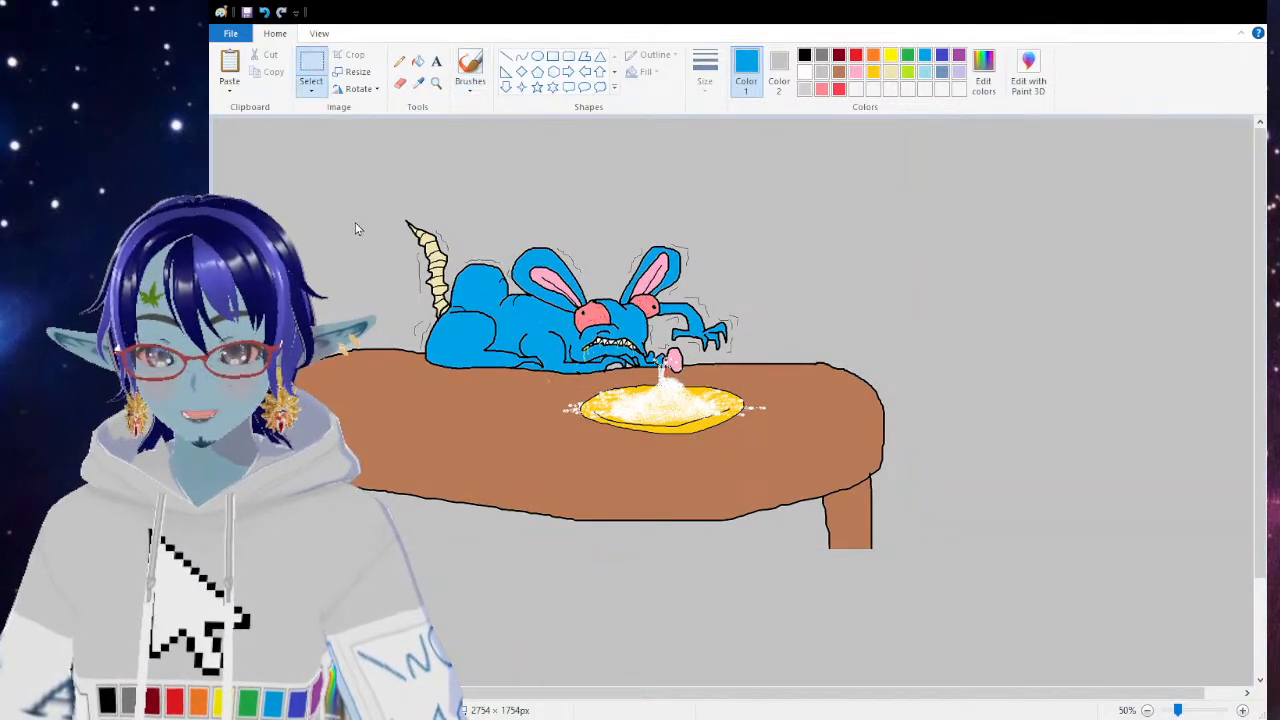
key("ctrl+v")
mouse_move(469, 393)
left_mouse_down()
mouse_move(651, 373)
mouse_move(661, 389)
left_mouse_up()
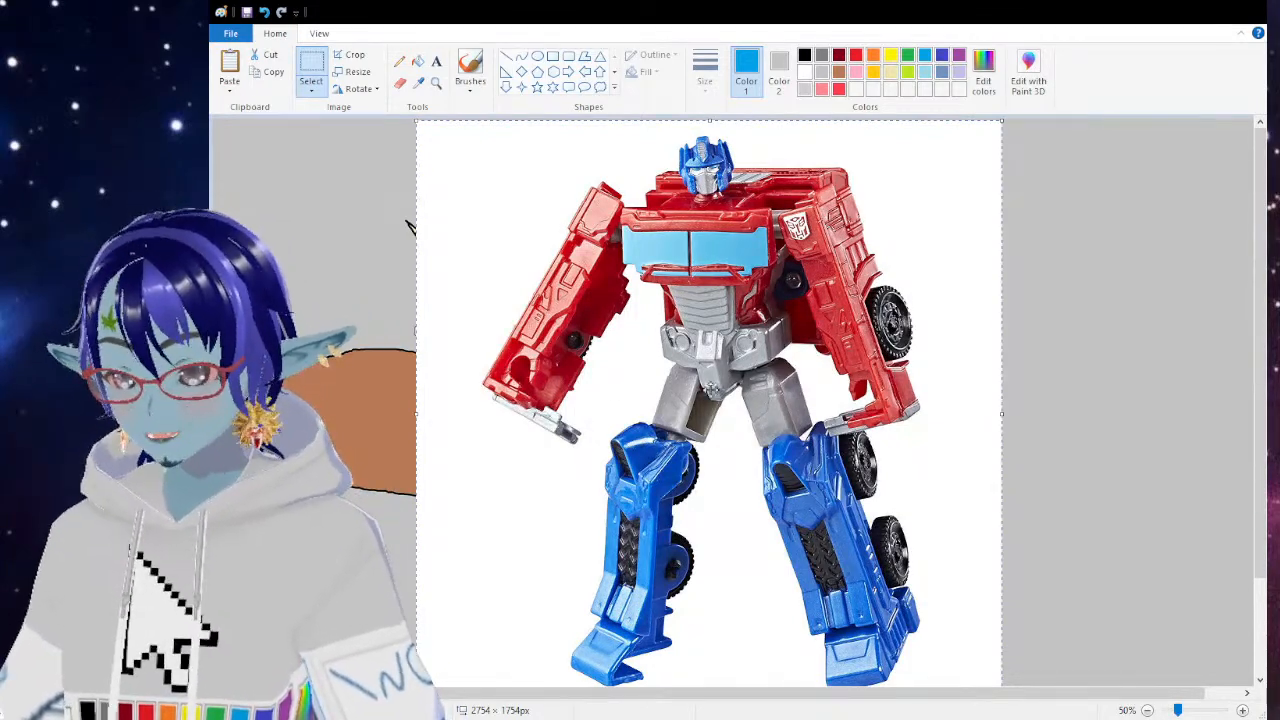
mouse_move(576, 384)
left_mouse_down()
mouse_move(590, 394)
mouse_move(714, 357)
mouse_move(696, 352)
mouse_move(686, 367)
left_mouse_up()
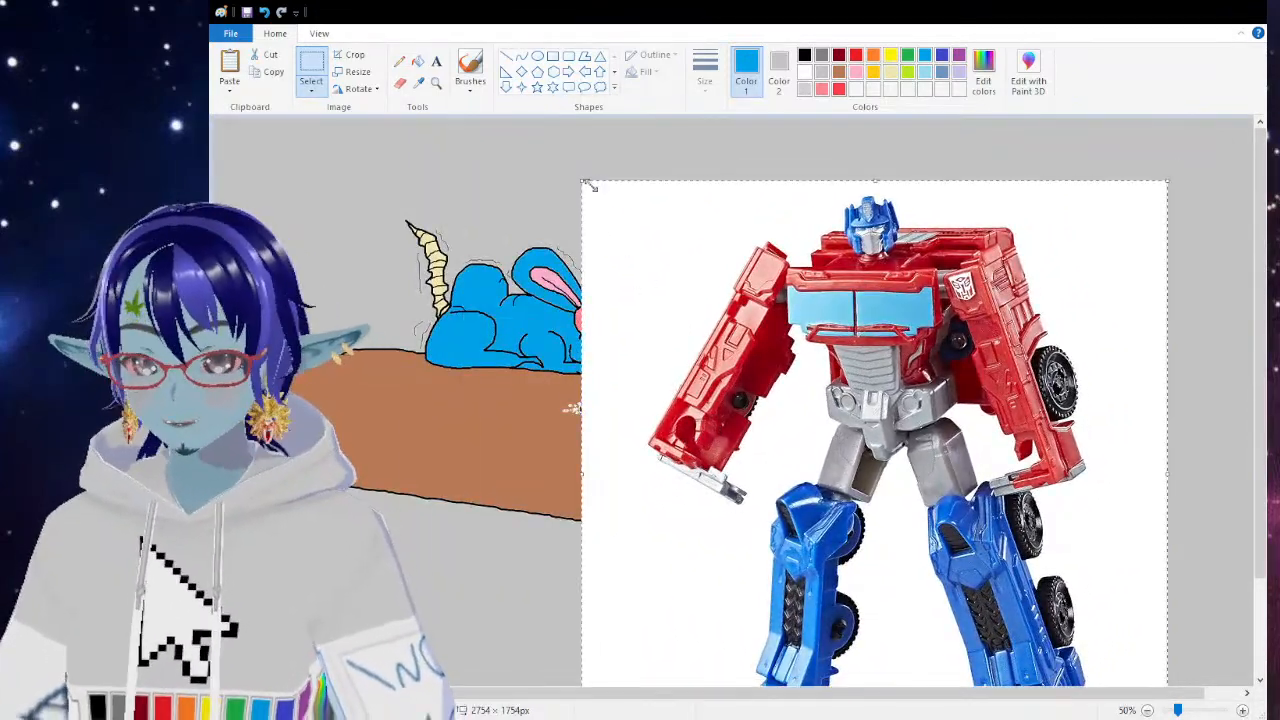
left_click_drag(585, 183, 723, 320)
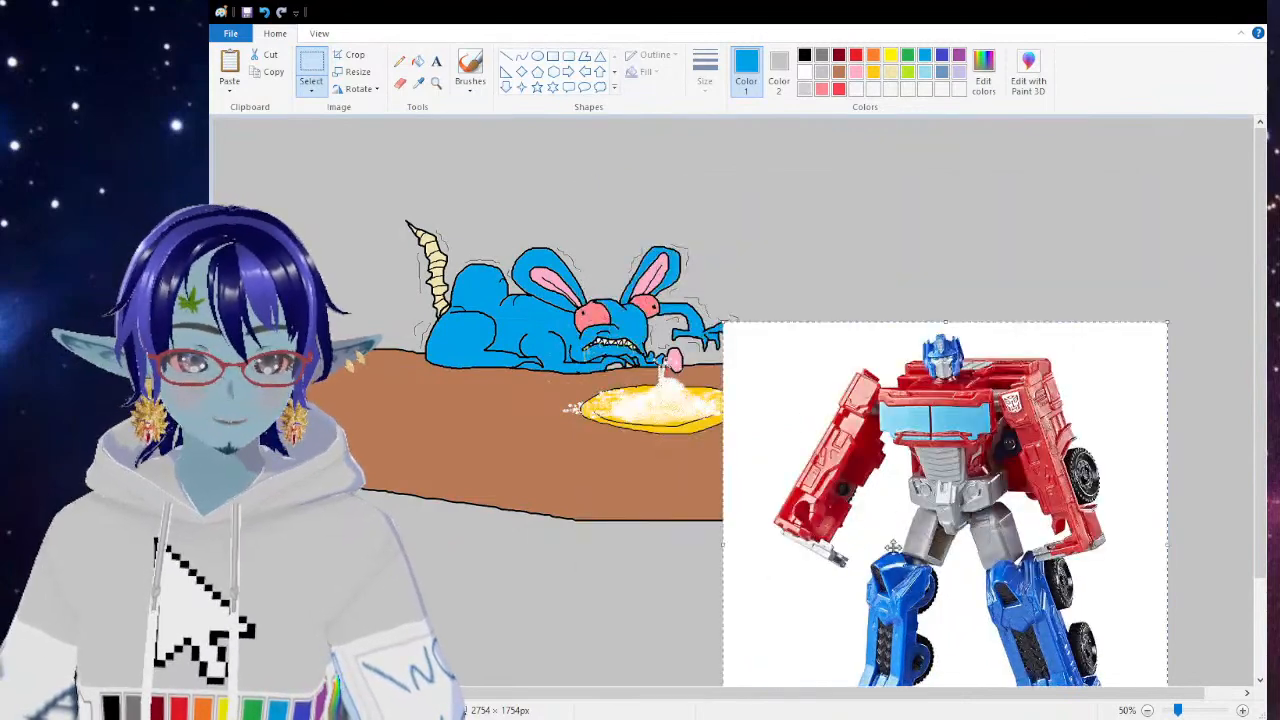
left_click_drag(893, 547, 900, 360)
left_click_drag(732, 136, 838, 268)
left_click_drag(981, 441, 986, 478)
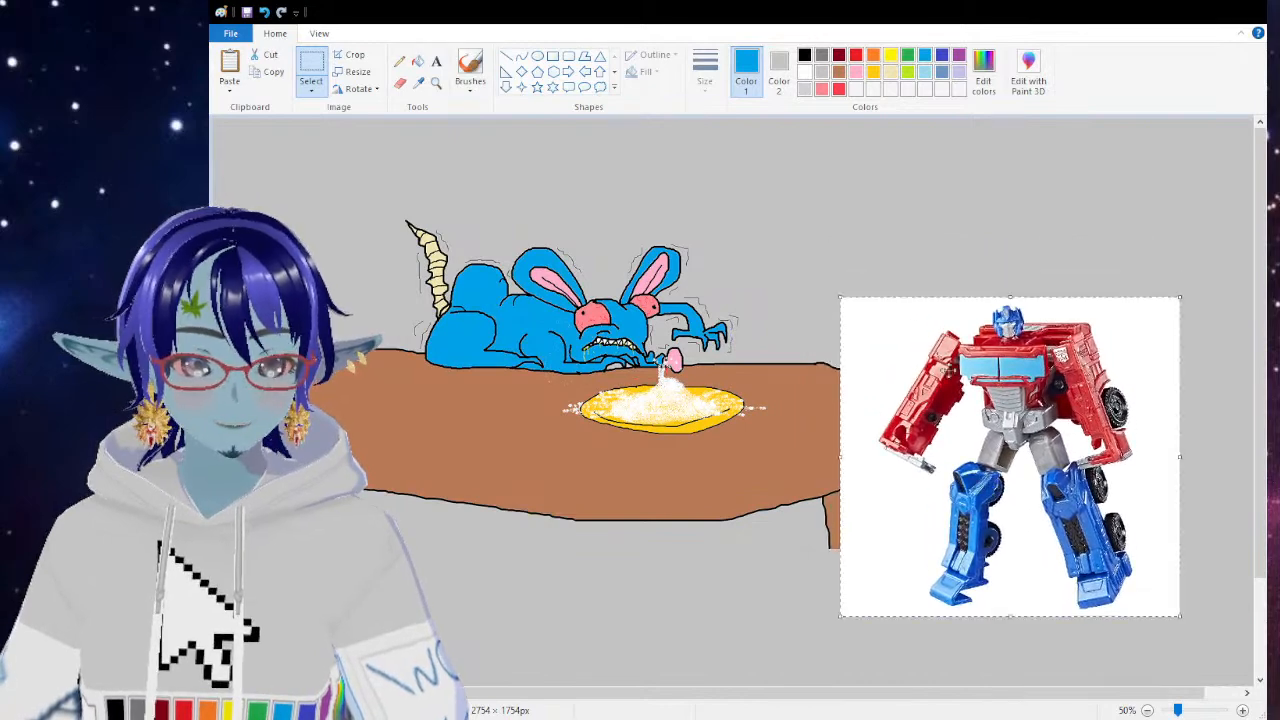
key("Delete")
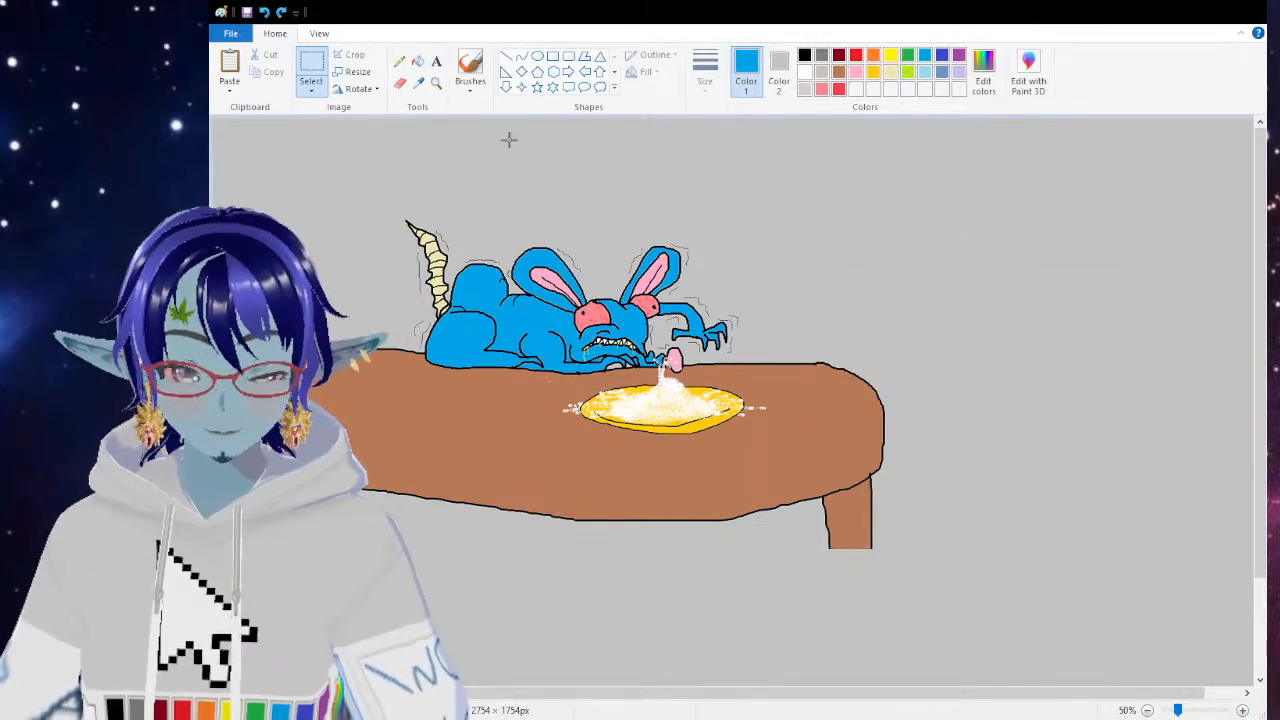
Step: Paste the robot picture again, try it at a smaller size in different places, and remove it
key("ctrl+v")
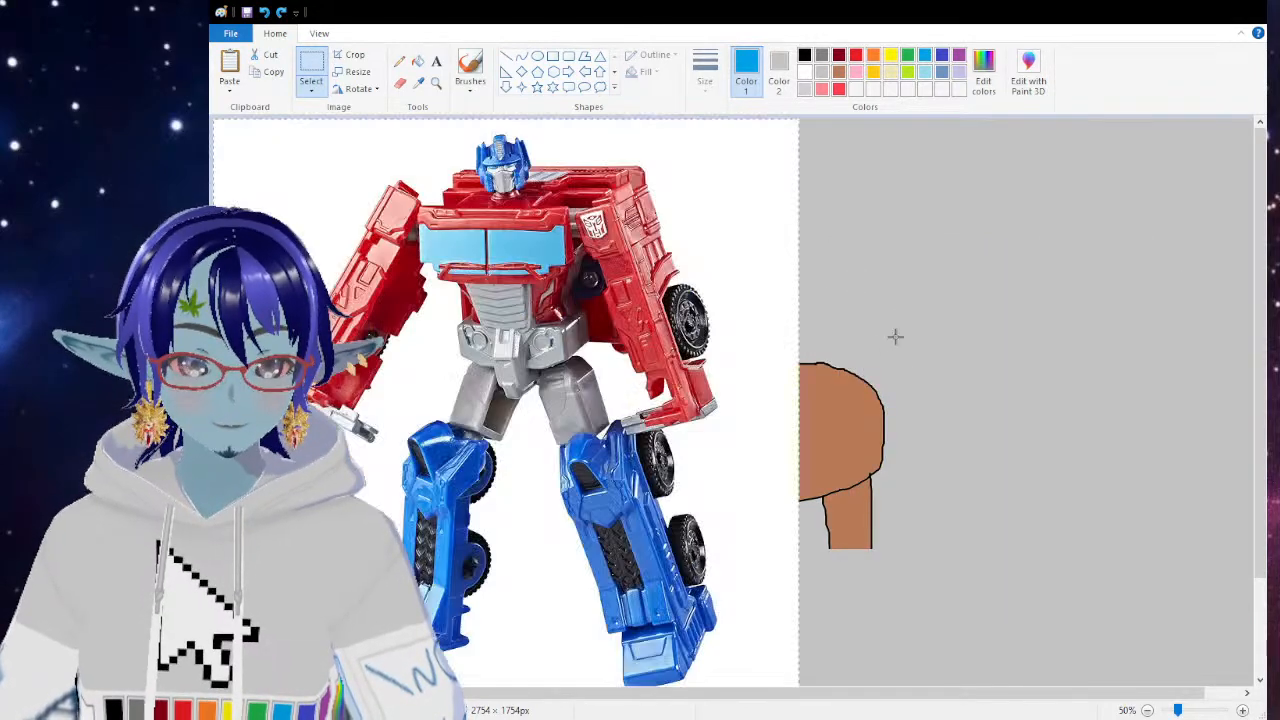
mouse_move(630, 316)
left_mouse_down()
mouse_move(894, 312)
mouse_move(790, 295)
left_mouse_up()
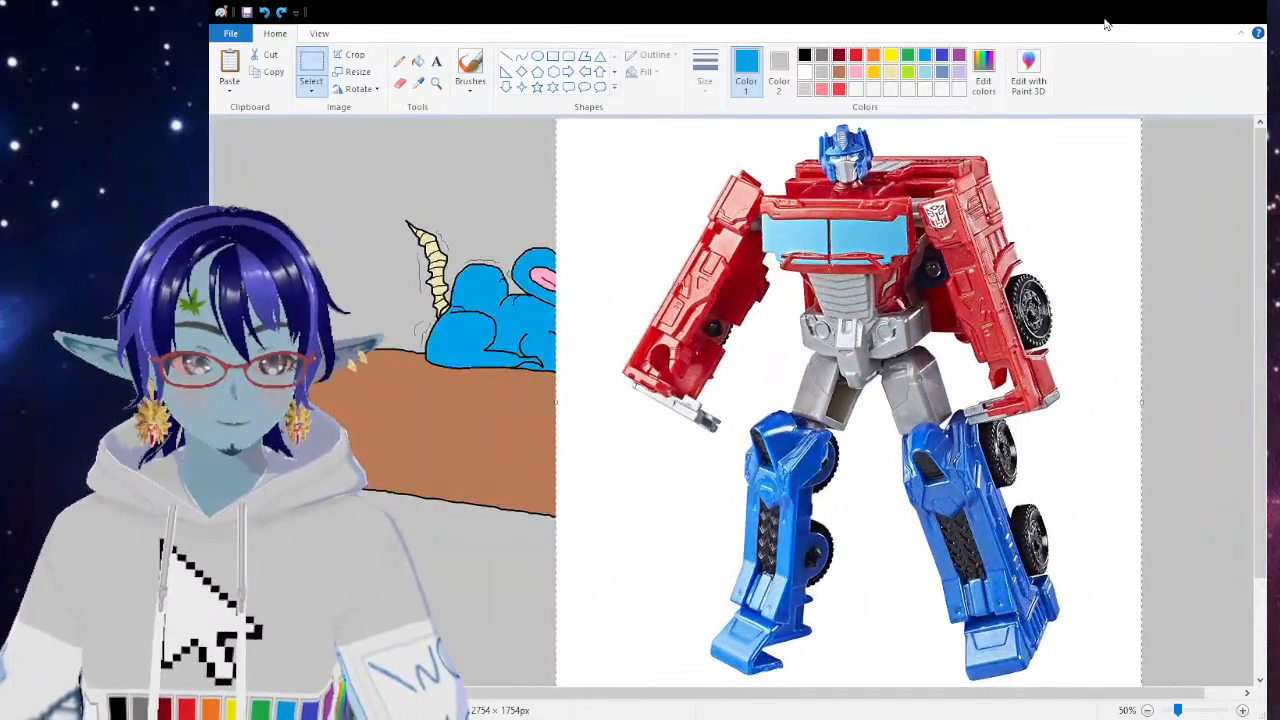
left_click_drag(608, 167, 633, 217)
left_click_drag(601, 191, 767, 337)
left_click_drag(894, 501, 368, 399)
left_click_drag(241, 234, 407, 413)
left_click_drag(487, 521, 922, 478)
key("Delete")
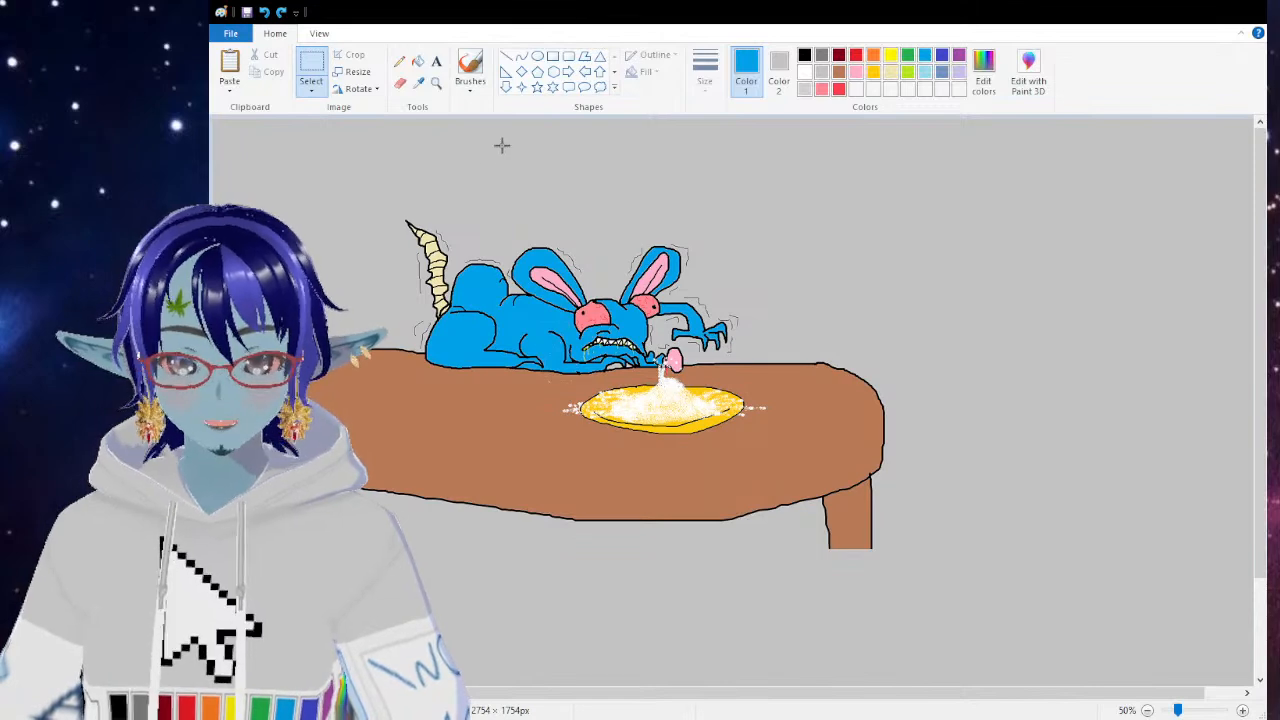
Step: Brush a black outline of a robot helmet above the table's right side, with a curved brim, striped central crest and two pointed side spikes
left_click(804, 56)
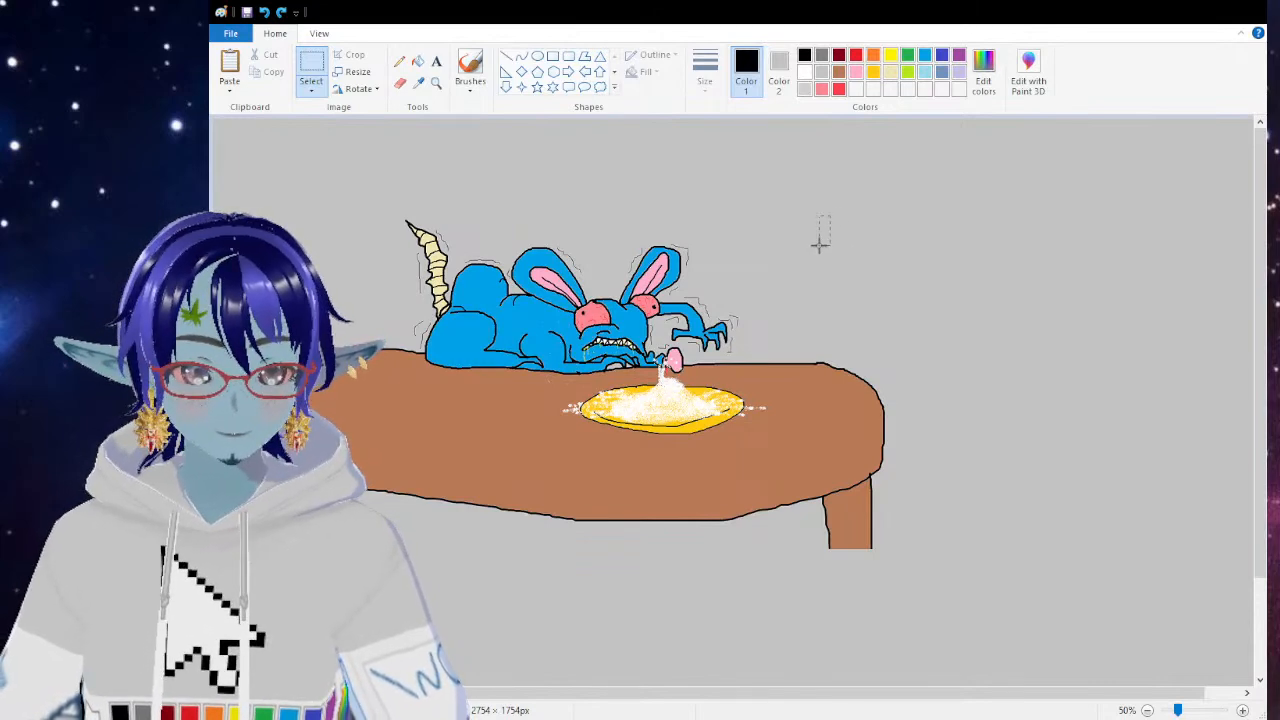
left_click(470, 68)
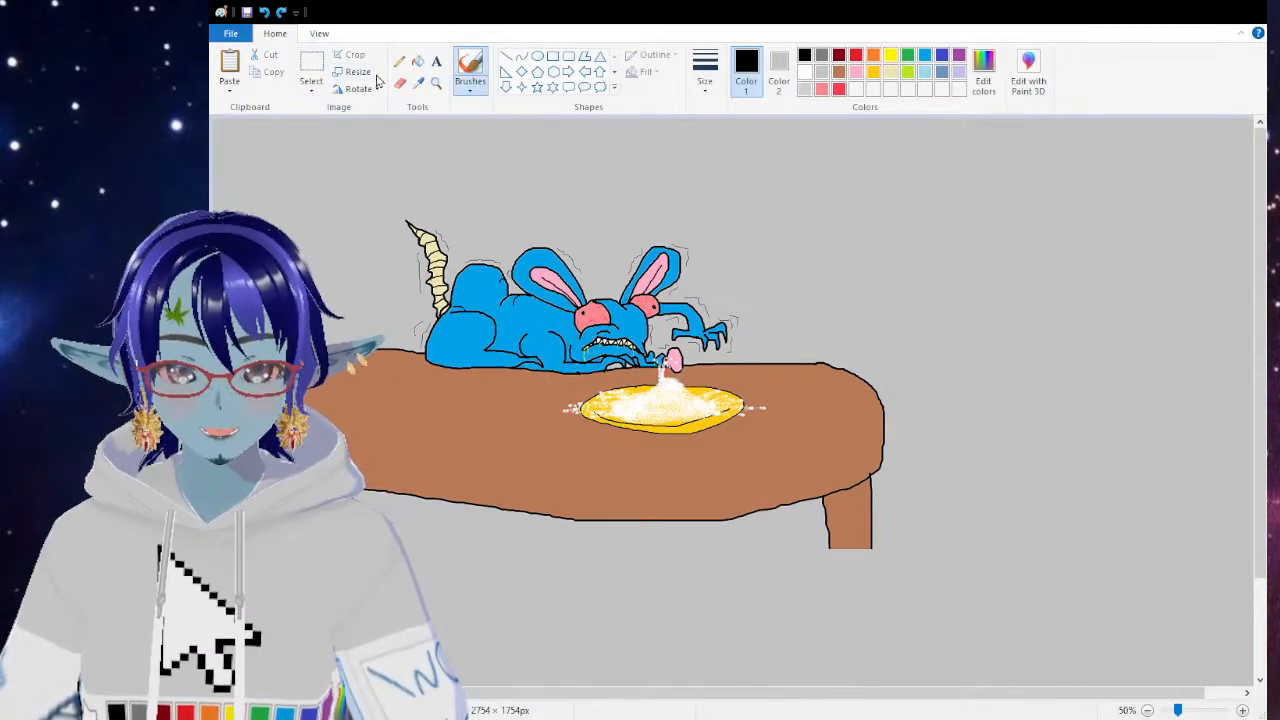
left_click(436, 83)
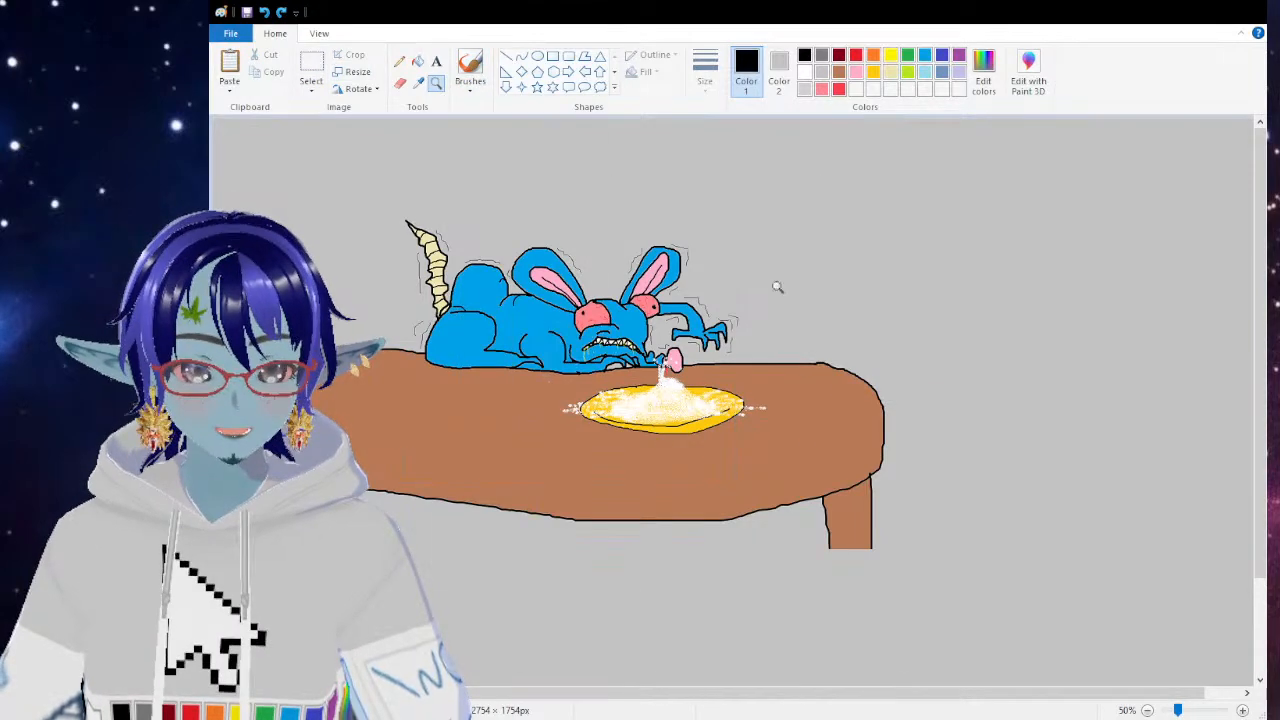
left_click(755, 158)
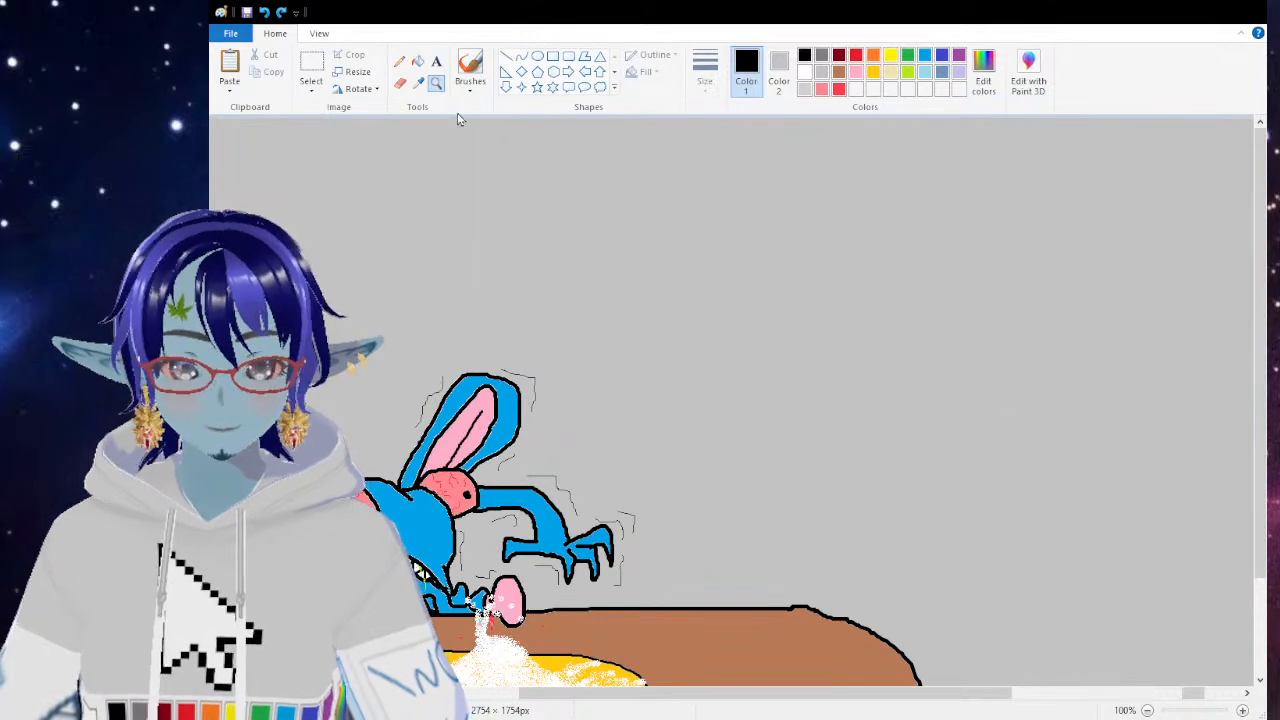
left_click(470, 68)
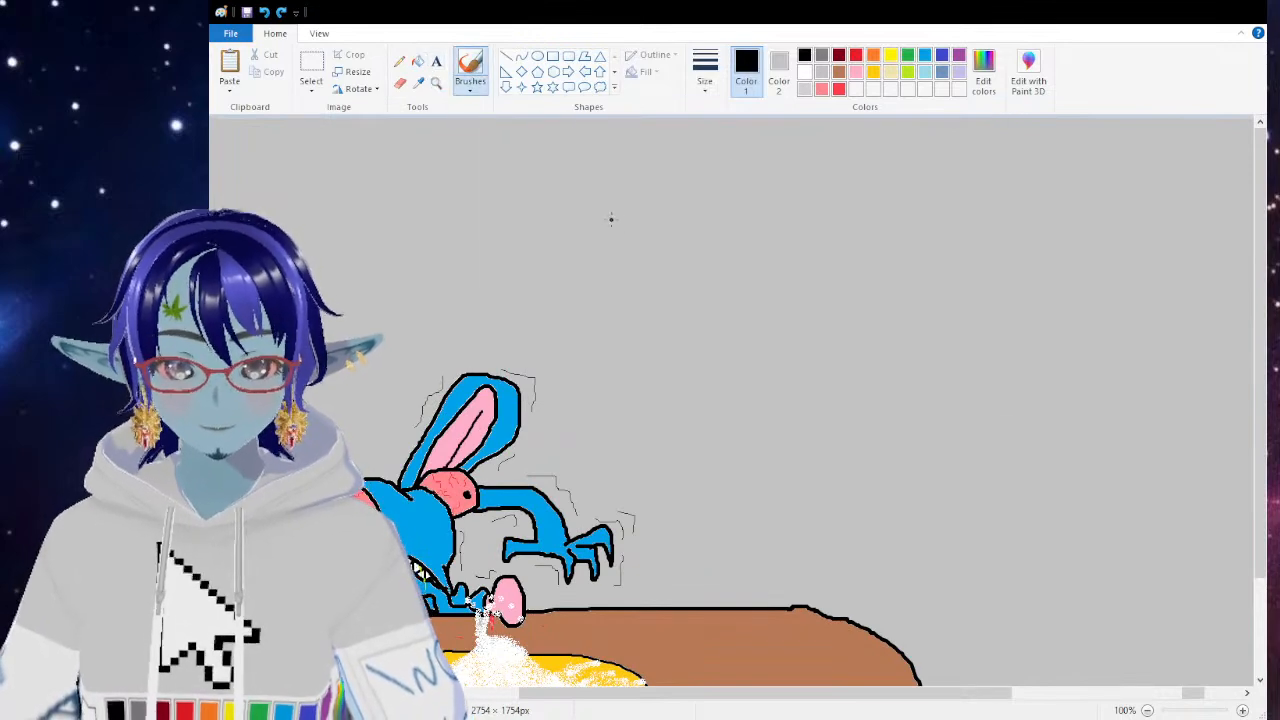
mouse_move(577, 216)
left_mouse_down()
mouse_move(598, 232)
mouse_move(722, 247)
left_mouse_up()
left_click_drag(577, 214, 620, 214)
mouse_move(721, 248)
left_mouse_down()
mouse_move(637, 208)
mouse_move(648, 226)
mouse_move(677, 178)
mouse_move(650, 188)
mouse_move(668, 192)
mouse_move(662, 180)
mouse_move(668, 212)
left_mouse_up()
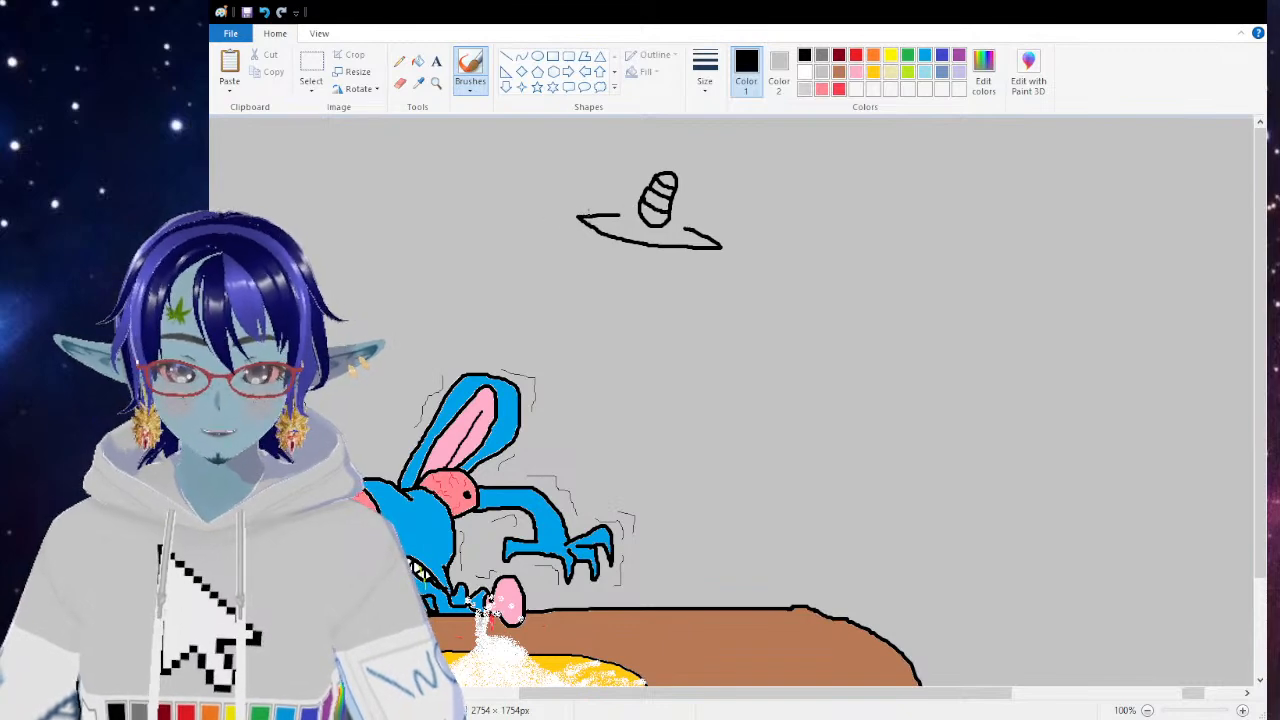
mouse_move(583, 214)
left_mouse_down()
mouse_move(599, 180)
mouse_move(618, 212)
mouse_move(585, 215)
mouse_move(646, 183)
left_mouse_up()
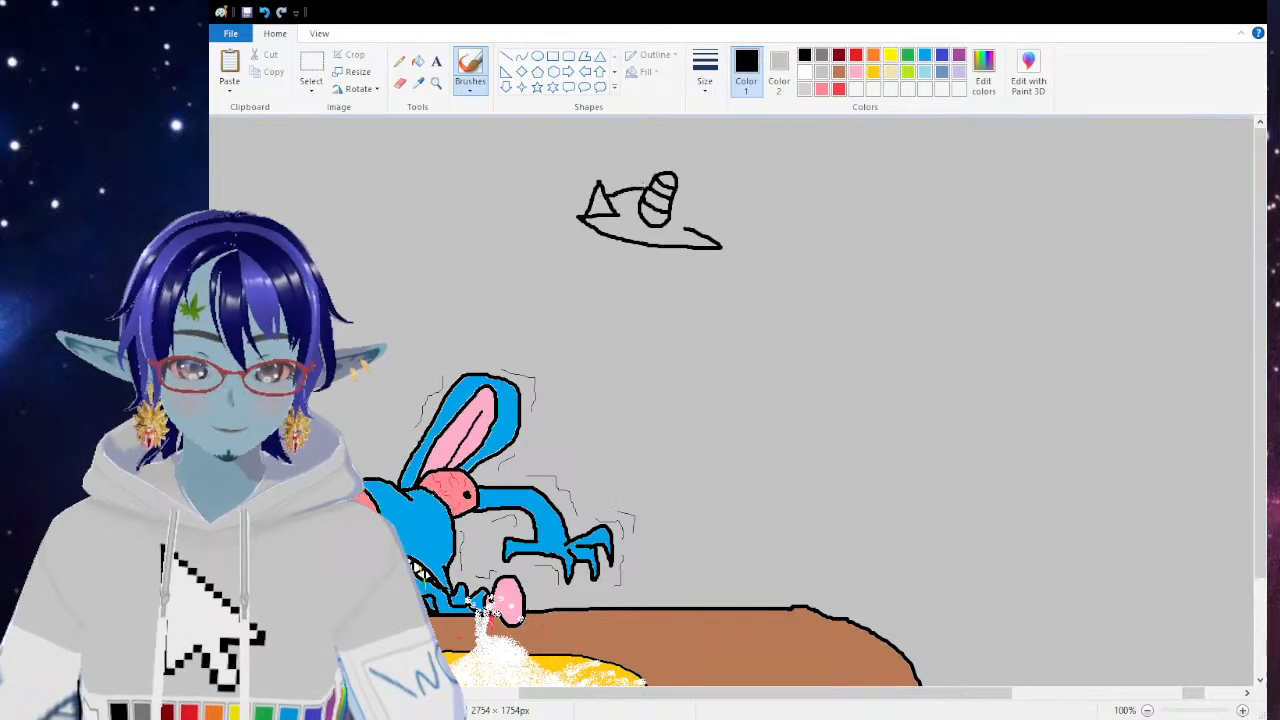
mouse_move(712, 237)
left_mouse_down()
mouse_move(719, 208)
mouse_move(688, 229)
mouse_move(689, 203)
left_mouse_up()
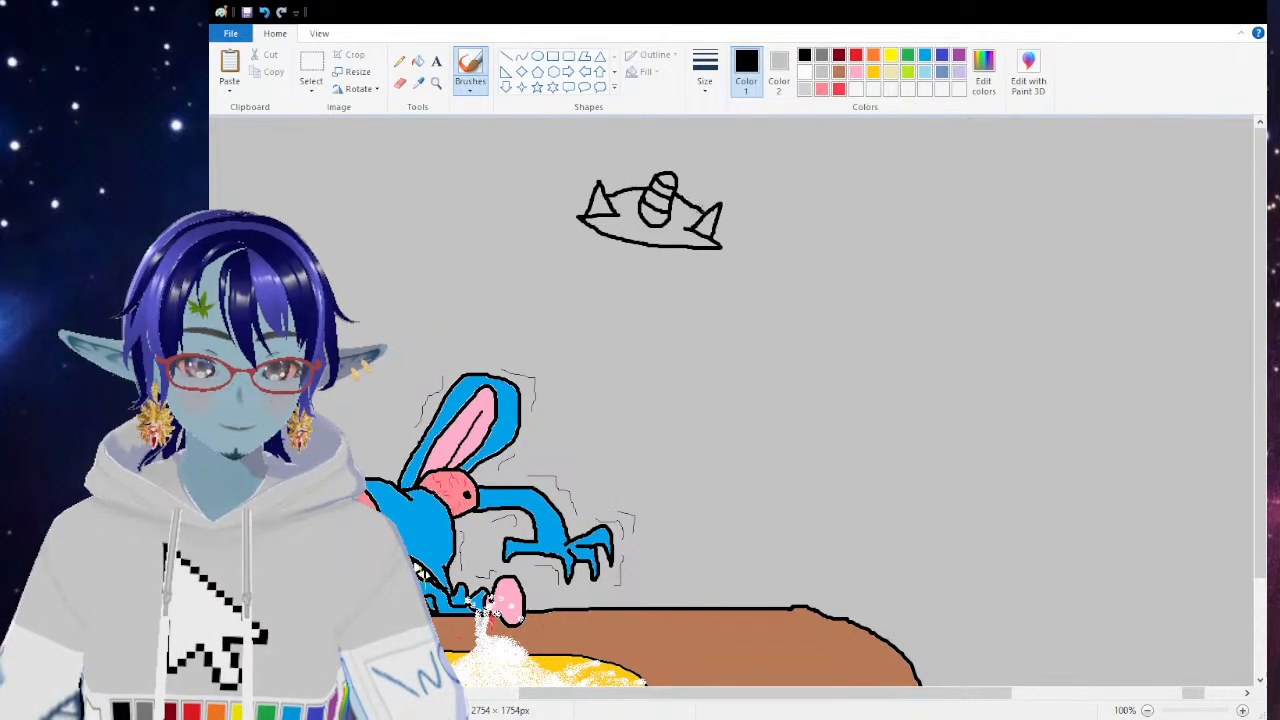
Step: Draw the robot's face under the helmet with two rounded eyes, side cheek guards and a split faceplate, and add outer edges to the spikes
mouse_move(600, 228)
left_mouse_down()
mouse_move(581, 233)
mouse_move(598, 256)
mouse_move(624, 244)
mouse_move(675, 287)
mouse_move(700, 252)
left_mouse_up()
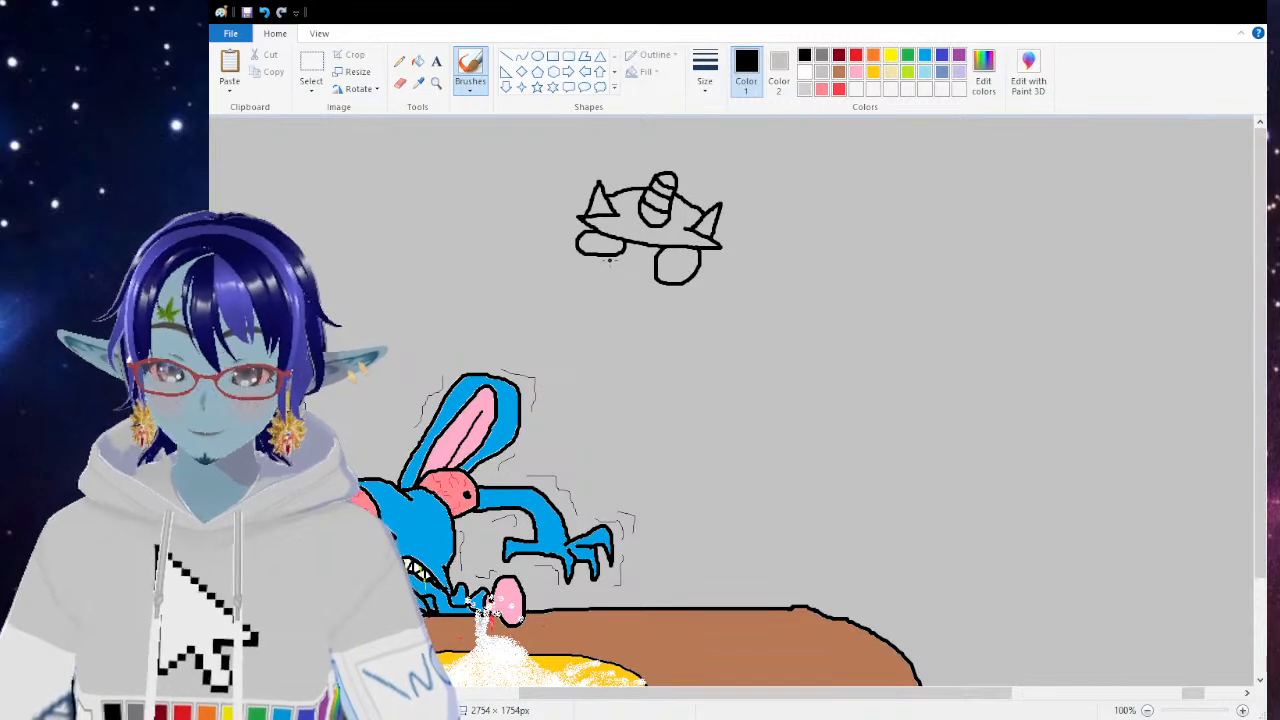
left_click_drag(639, 246, 637, 263)
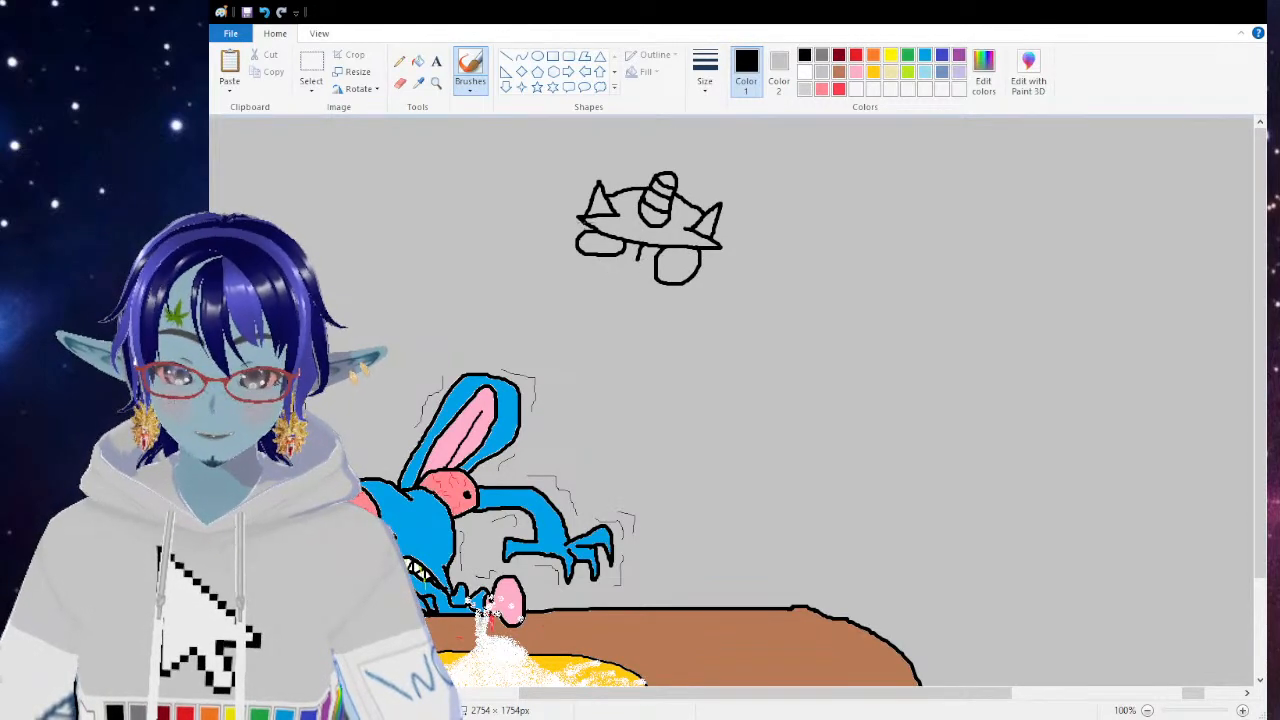
mouse_move(582, 246)
left_mouse_down()
mouse_move(586, 274)
mouse_move(557, 289)
mouse_move(555, 250)
mouse_move(576, 222)
left_mouse_up()
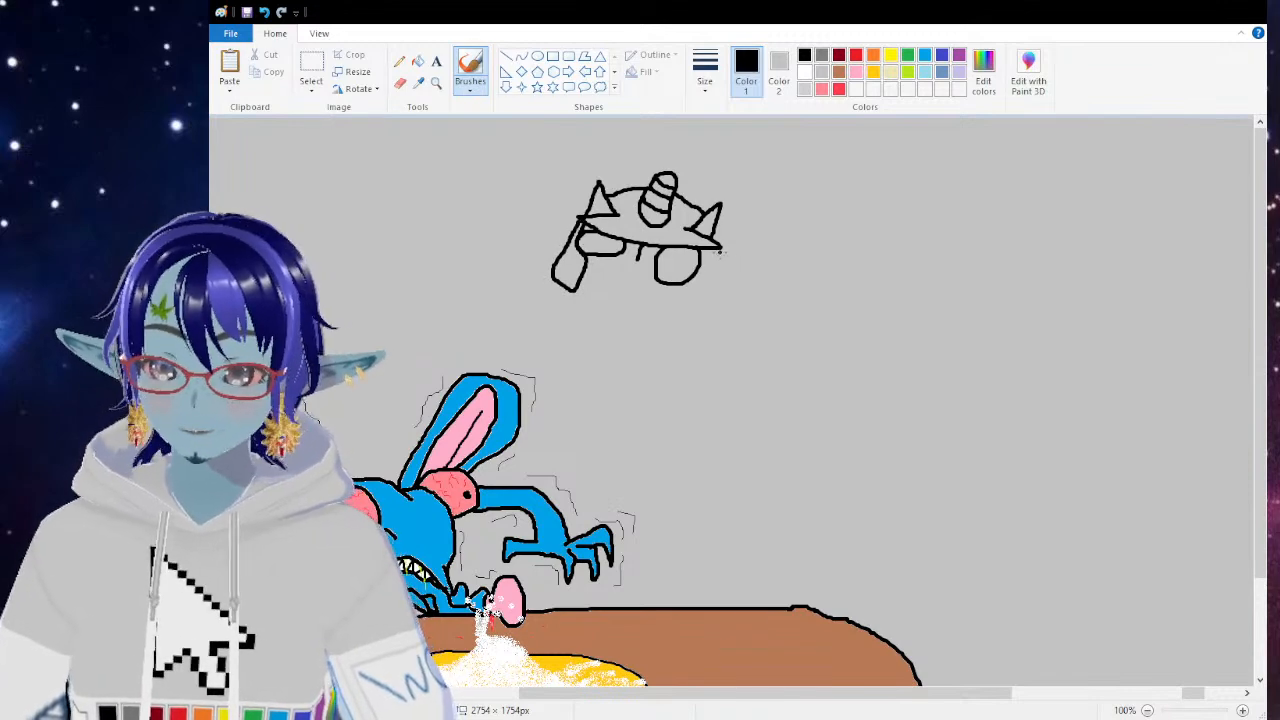
mouse_move(714, 250)
left_mouse_down()
mouse_move(688, 321)
mouse_move(655, 308)
mouse_move(657, 292)
left_mouse_up()
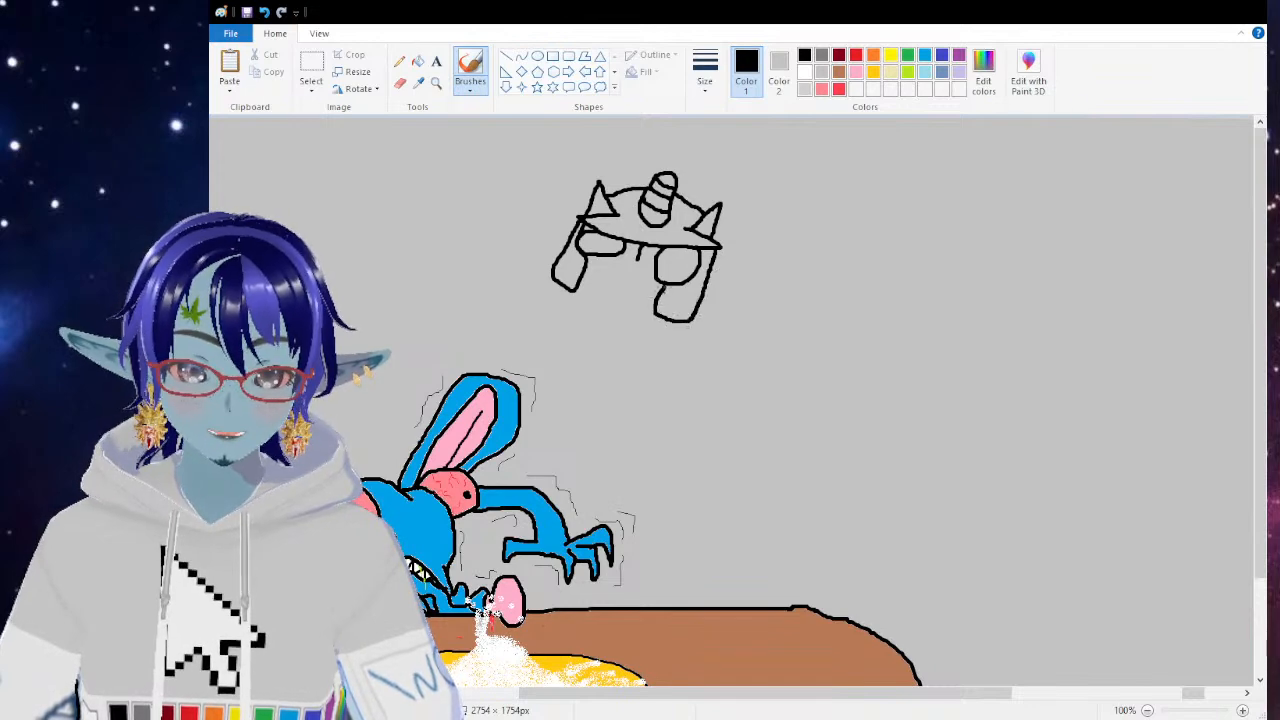
mouse_move(588, 262)
left_mouse_down()
mouse_move(635, 256)
mouse_move(655, 277)
left_mouse_up()
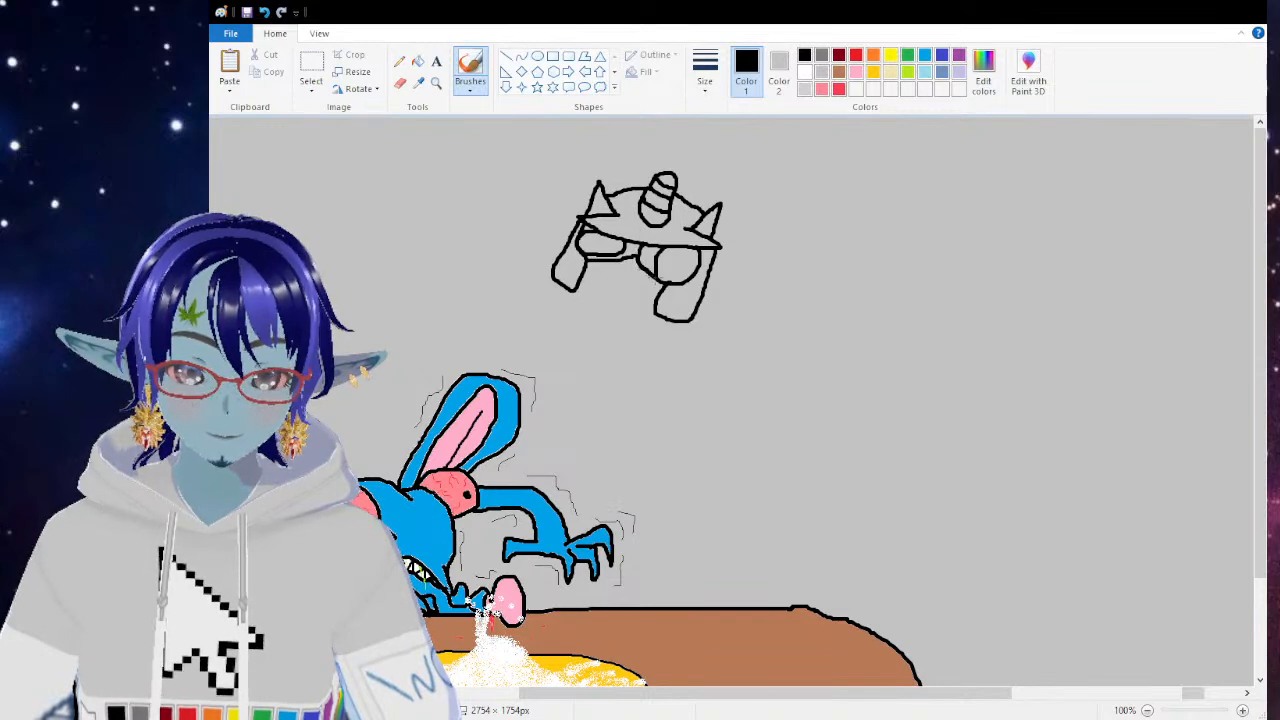
mouse_move(574, 289)
left_mouse_down()
mouse_move(592, 325)
mouse_move(654, 321)
left_mouse_up()
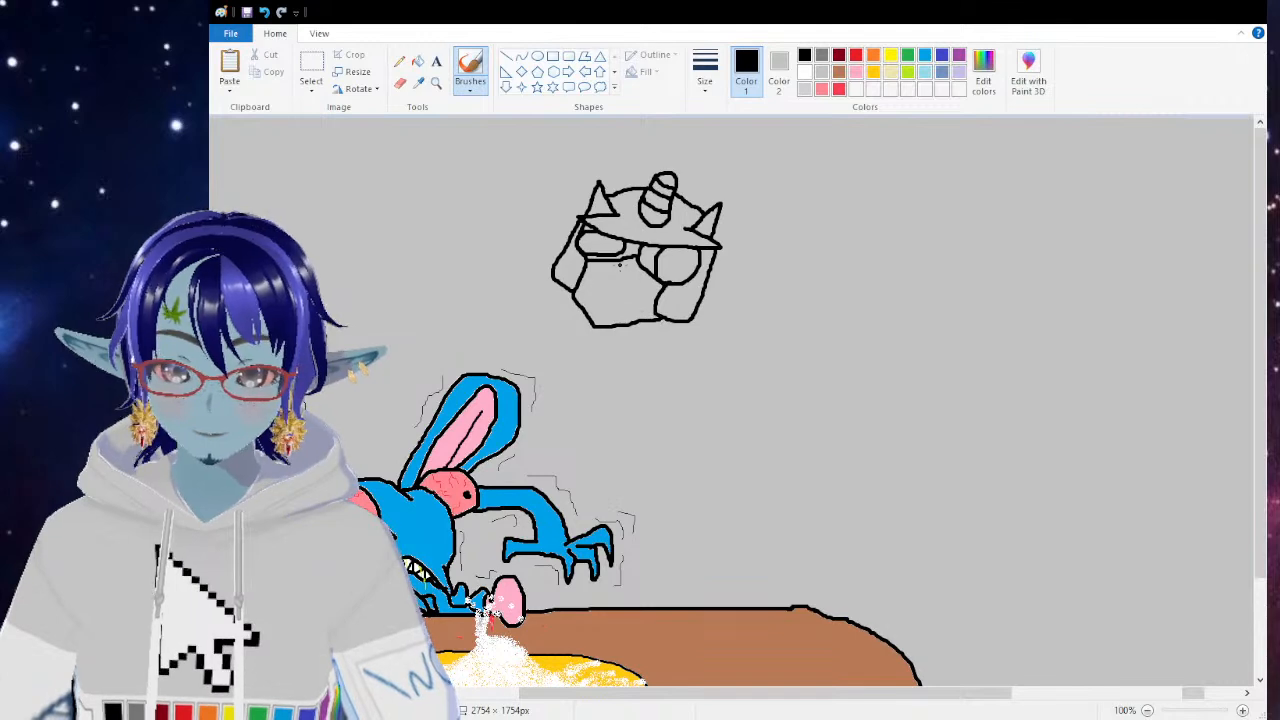
left_click_drag(632, 262, 603, 324)
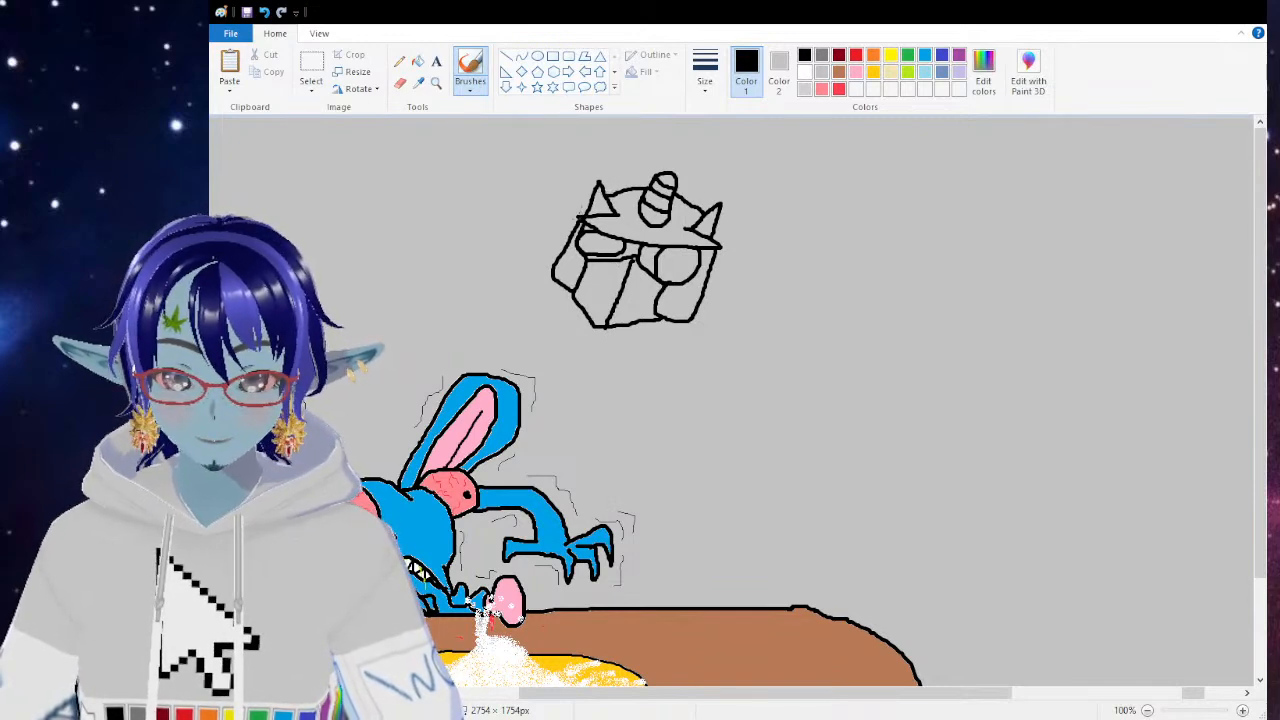
left_click_drag(578, 215, 596, 186)
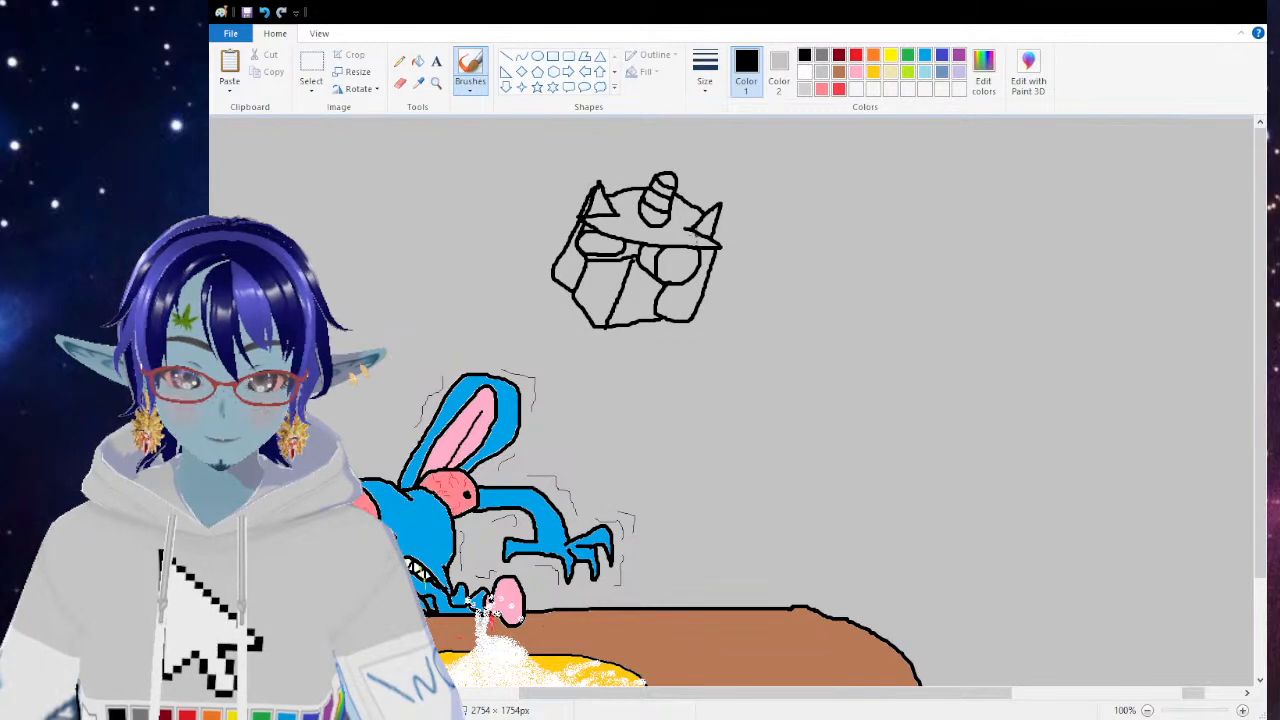
left_click_drag(722, 246, 728, 211)
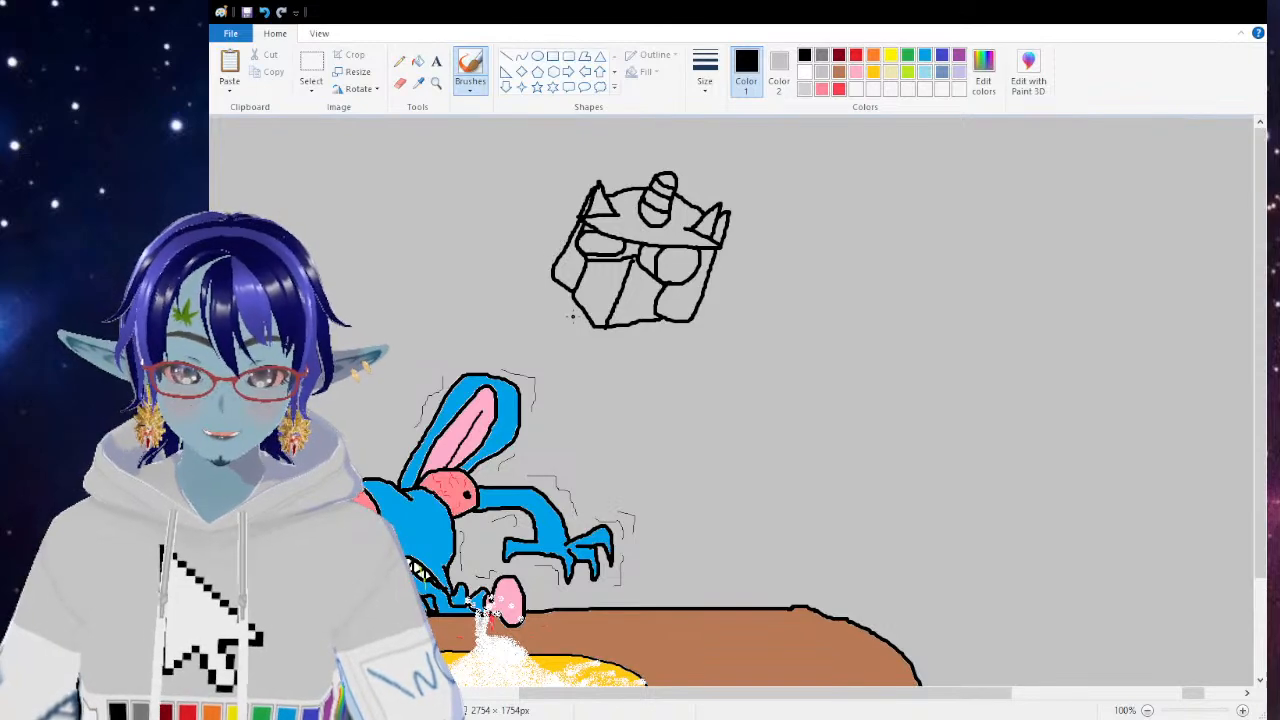
Step: Outline the robot's chin piece and a wide double-edged collar beneath its head
mouse_move(576, 293)
left_mouse_down()
mouse_move(563, 326)
mouse_move(632, 348)
mouse_move(636, 326)
left_mouse_up()
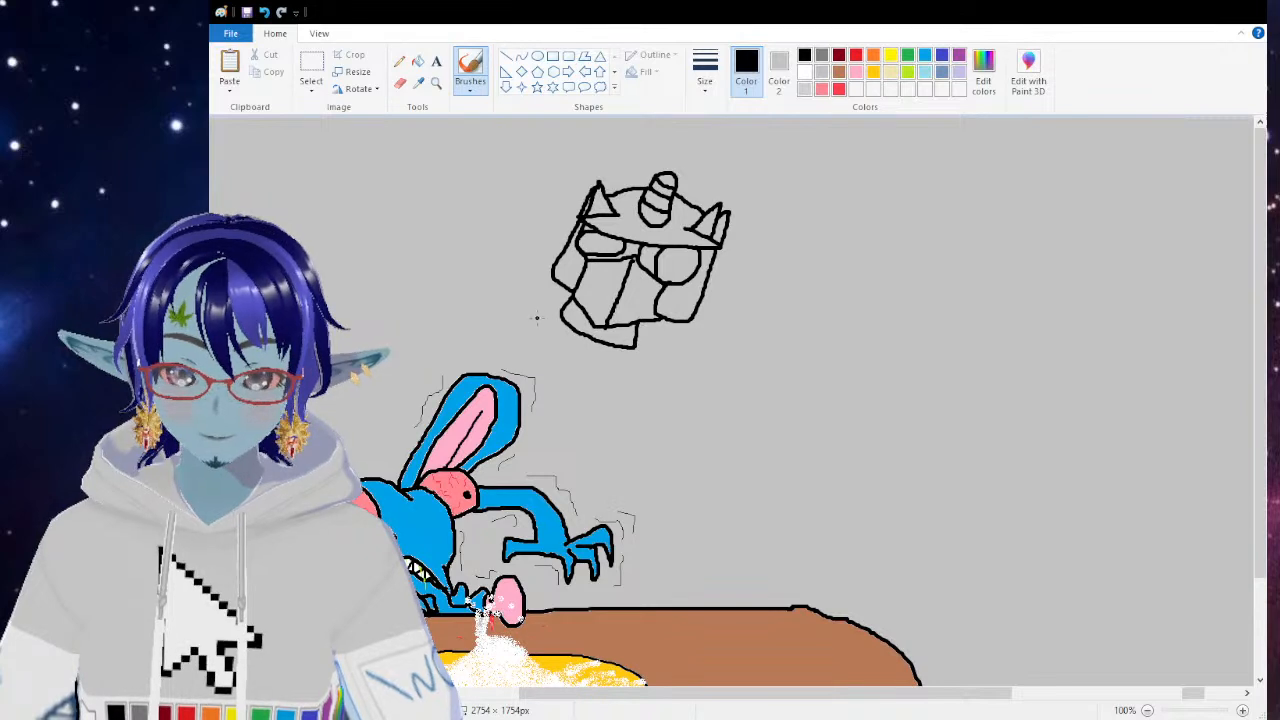
mouse_move(552, 260)
left_mouse_down()
mouse_move(516, 308)
mouse_move(632, 366)
mouse_move(680, 384)
mouse_move(696, 314)
left_mouse_up()
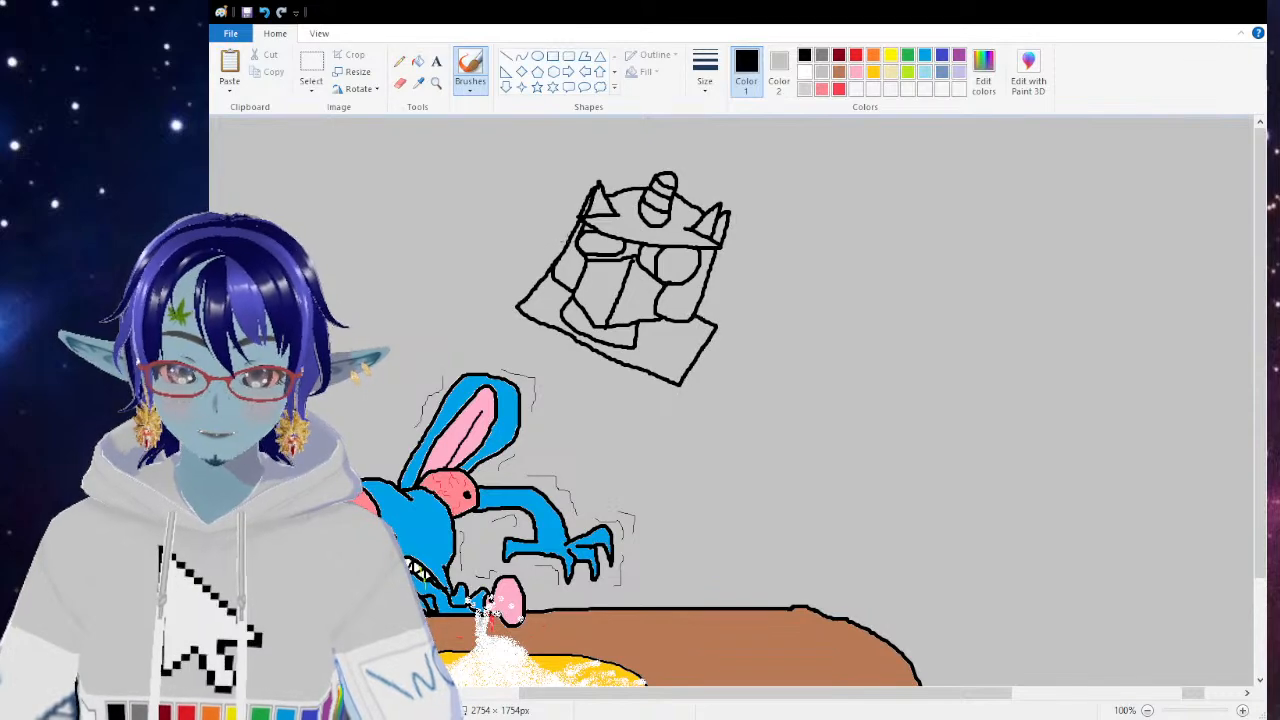
mouse_move(560, 238)
left_mouse_down()
mouse_move(498, 316)
mouse_move(622, 378)
mouse_move(684, 400)
mouse_move(712, 374)
mouse_move(730, 318)
mouse_move(700, 304)
left_mouse_up()
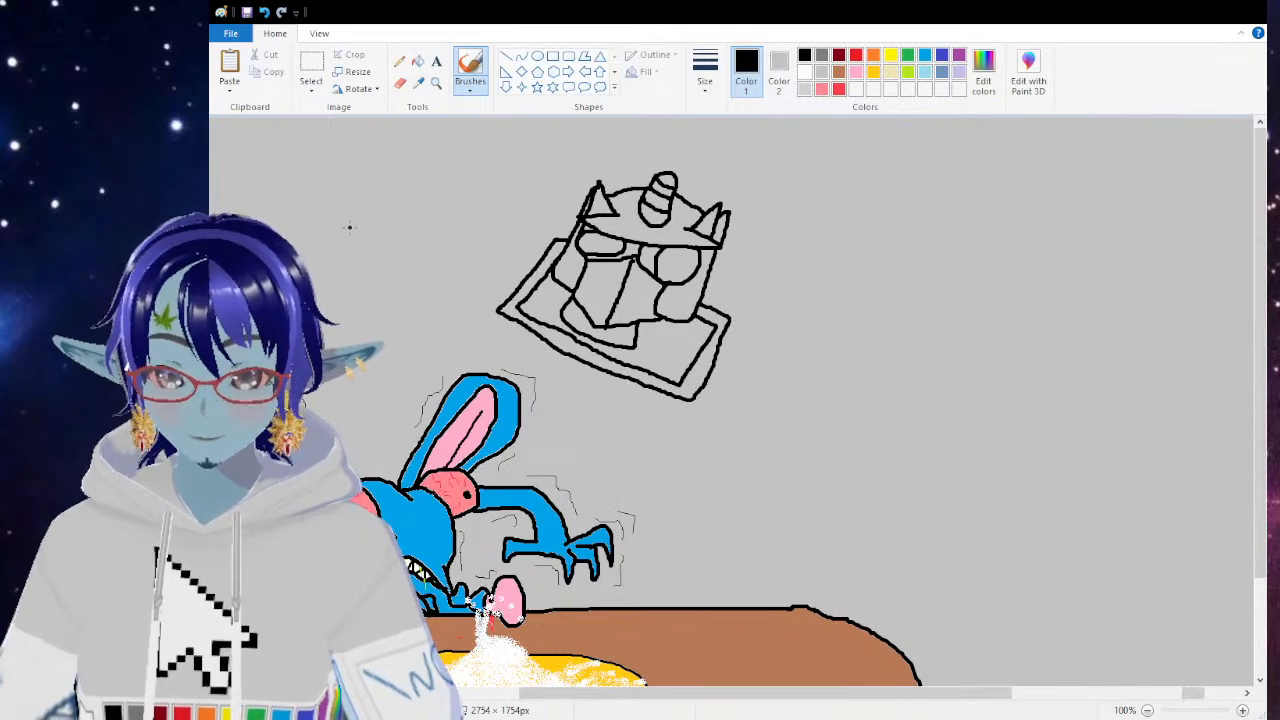
Step: Brush an open hand with a blocky shape behind it beside the robot's head, and add a short slanted chest line below the collar
mouse_move(369, 237)
left_mouse_down()
mouse_move(372, 180)
mouse_move(394, 182)
mouse_move(394, 236)
mouse_move(410, 182)
mouse_move(436, 206)
mouse_move(412, 238)
mouse_move(449, 197)
mouse_move(464, 208)
mouse_move(428, 250)
mouse_move(468, 224)
mouse_move(494, 236)
mouse_move(420, 286)
mouse_move(440, 334)
mouse_move(418, 338)
mouse_move(394, 292)
mouse_move(370, 288)
mouse_move(370, 236)
left_mouse_up()
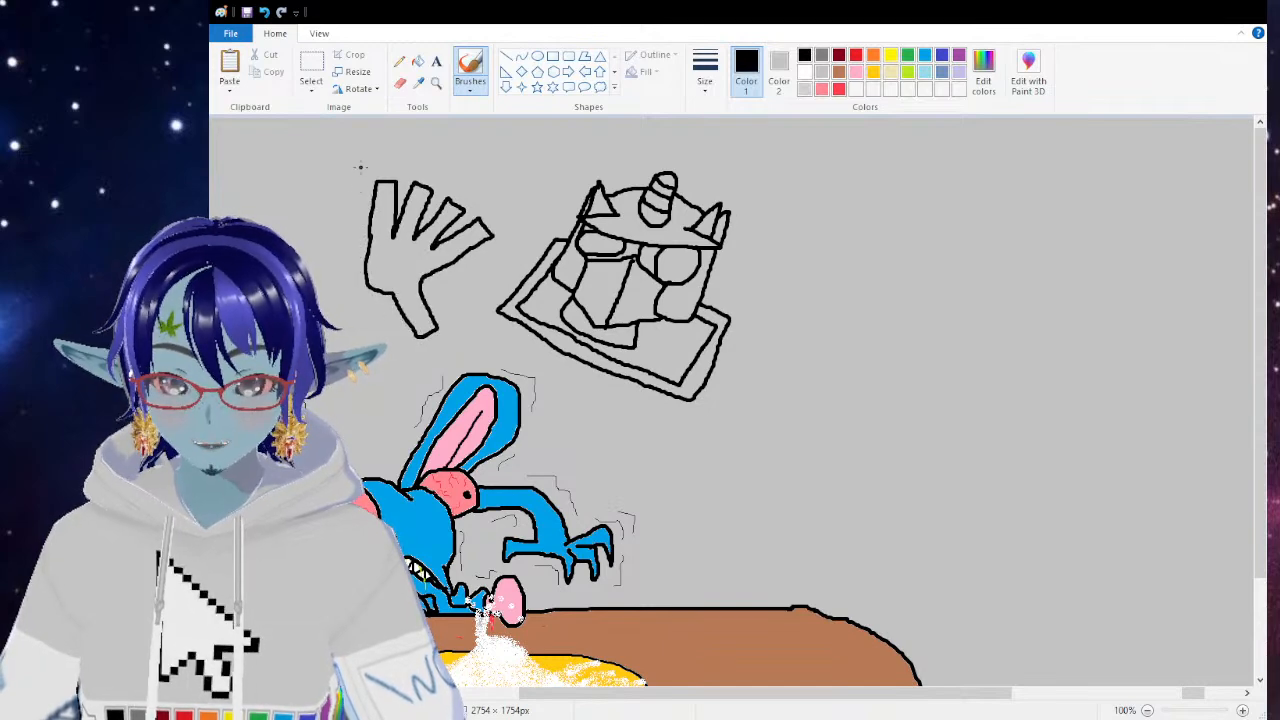
left_click_drag(368, 161, 316, 203)
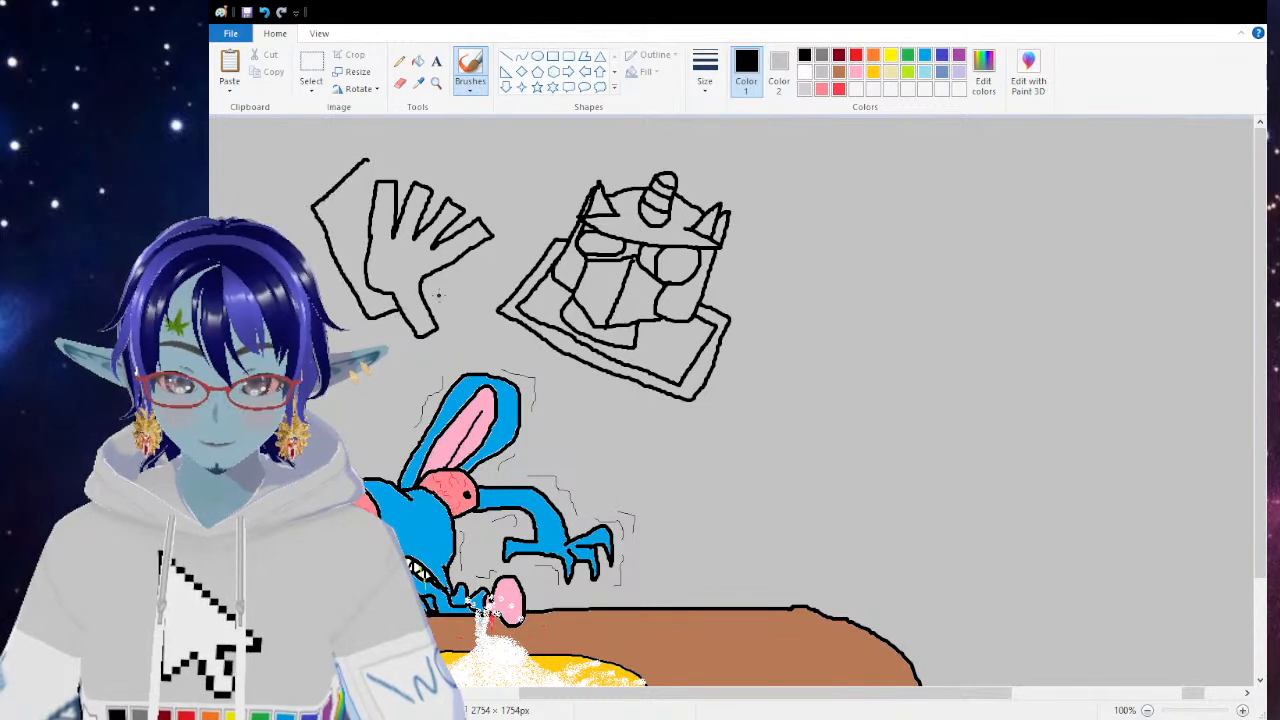
mouse_move(418, 301)
left_mouse_down()
mouse_move(458, 284)
mouse_move(466, 268)
mouse_move(452, 255)
left_mouse_up()
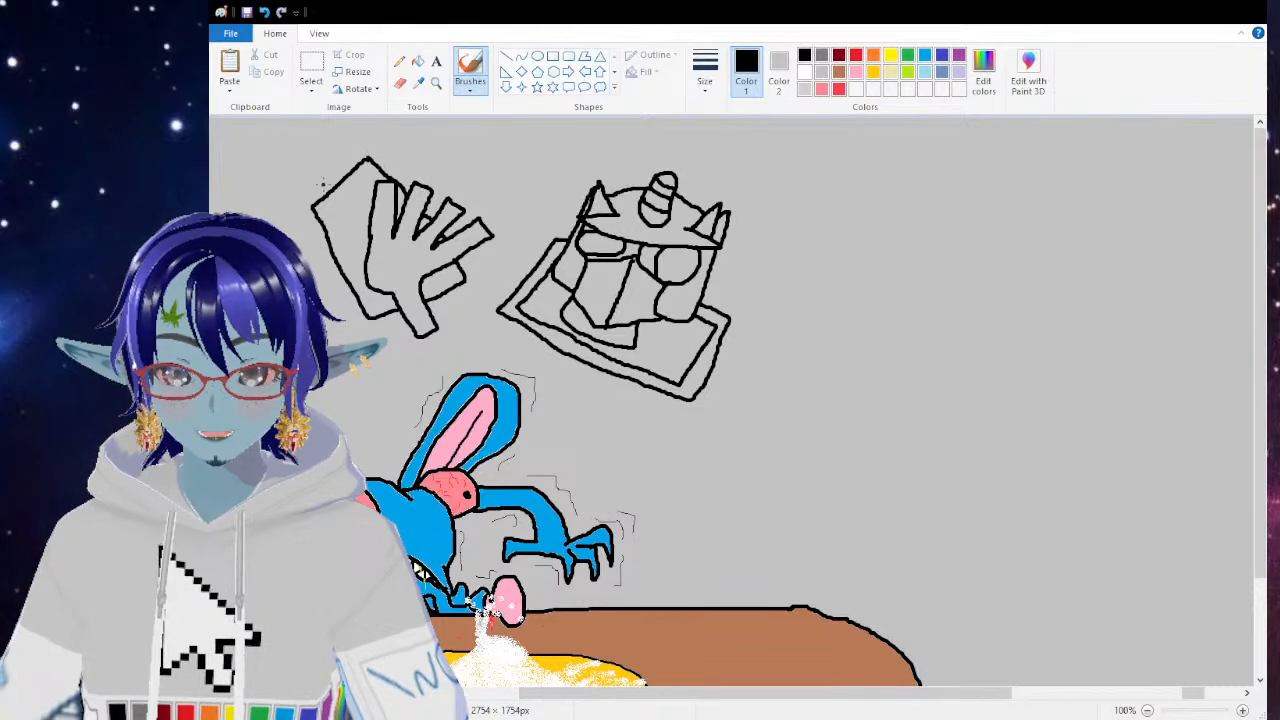
left_click_drag(329, 192, 364, 160)
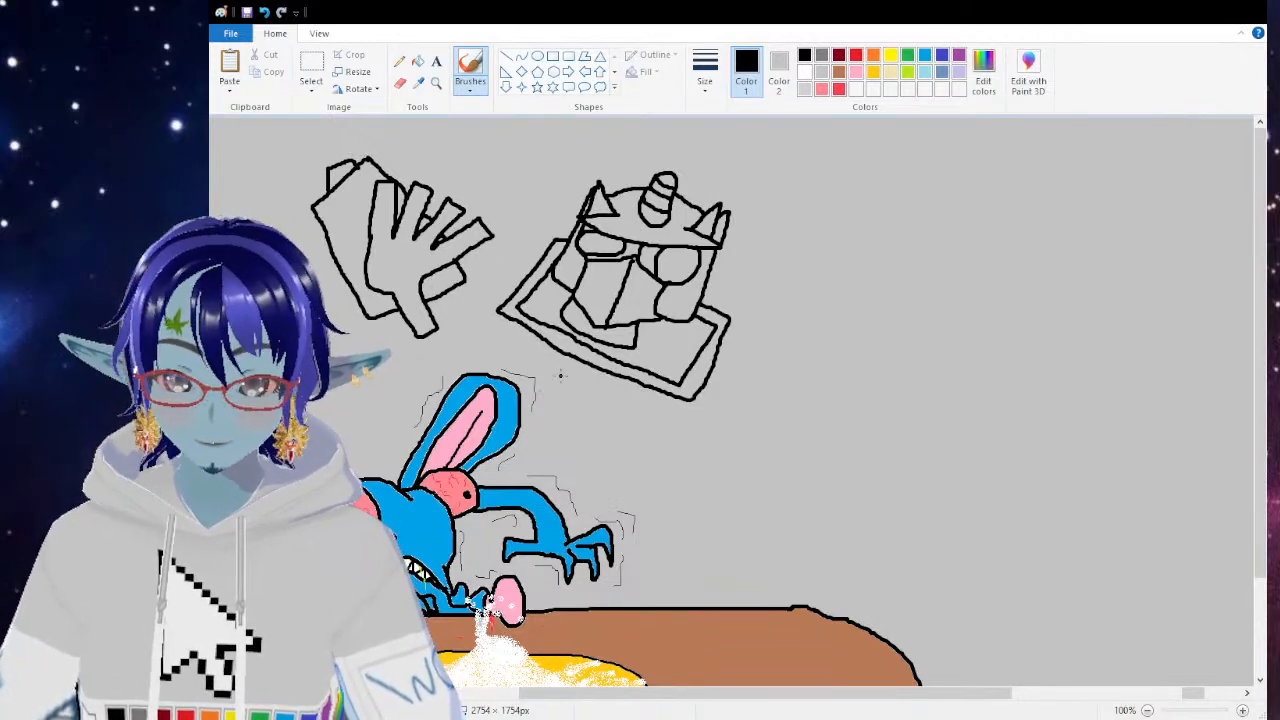
left_click_drag(590, 383, 572, 433)
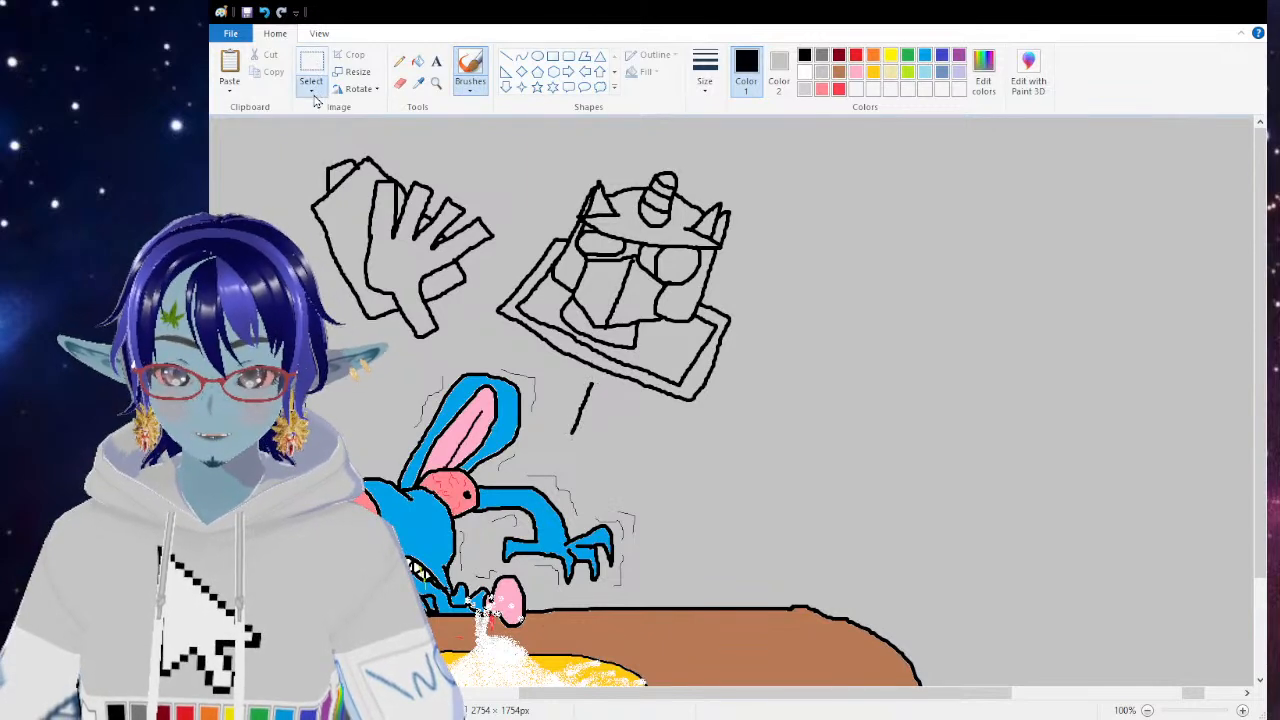
Step: Select the hand, head and chest line with a free-form selection and move them right, away from the blue creature
left_click(311, 65)
mouse_move(337, 143)
left_mouse_down()
mouse_move(357, 132)
mouse_move(289, 240)
left_mouse_up()
mouse_move(400, 366)
left_mouse_down()
mouse_move(518, 352)
mouse_move(608, 460)
mouse_move(796, 195)
mouse_move(393, 133)
left_mouse_up()
mouse_move(450, 212)
left_mouse_down()
mouse_move(620, 237)
mouse_move(806, 233)
left_mouse_up()
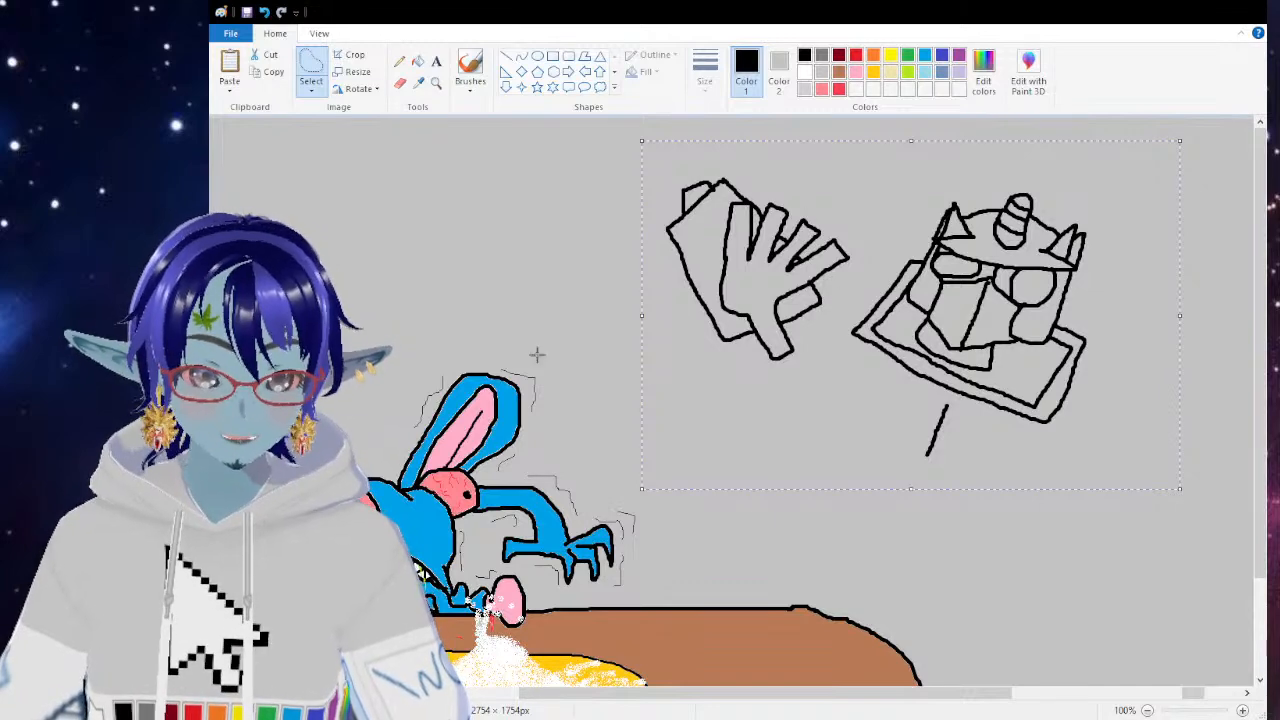
mouse_move(959, 301)
left_mouse_down()
mouse_move(602, 360)
mouse_move(685, 280)
mouse_move(905, 306)
left_mouse_up()
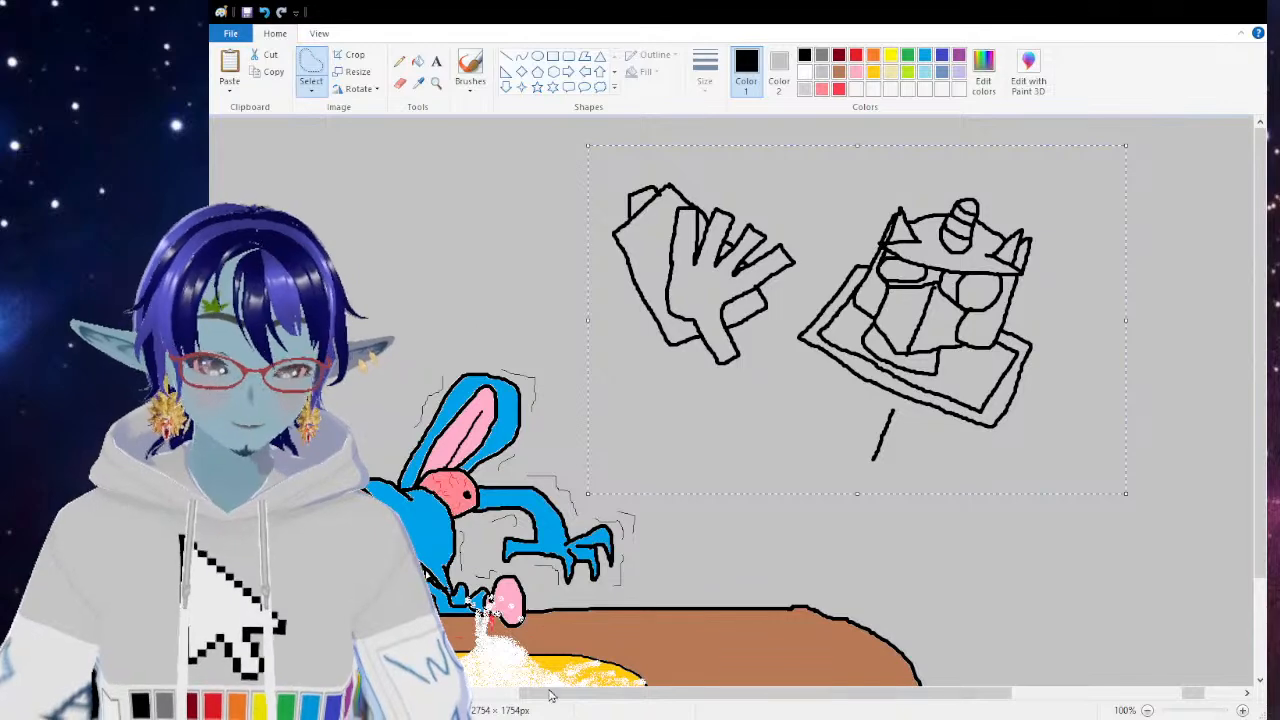
Step: Brush the robot's tilted chest below the collar as two boxy panels divided by the slanted line, with a thin rim along the upper edge
left_click_drag(563, 692, 634, 690)
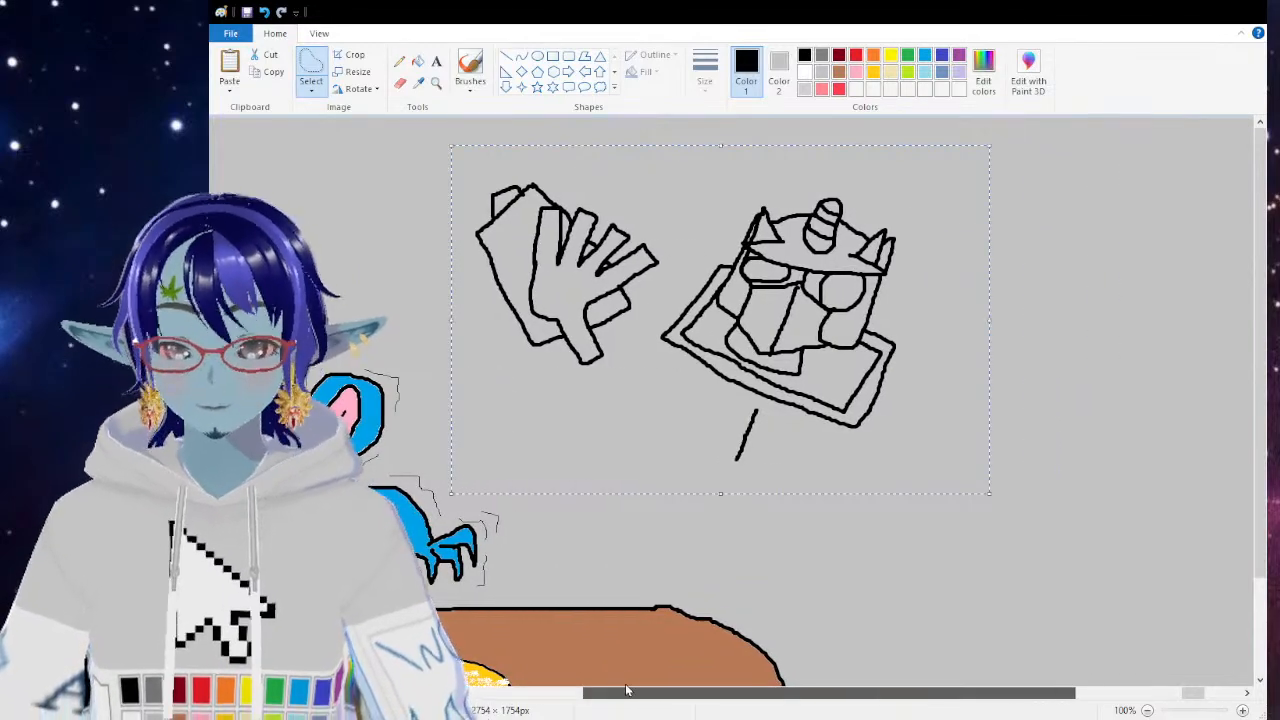
left_click(470, 66)
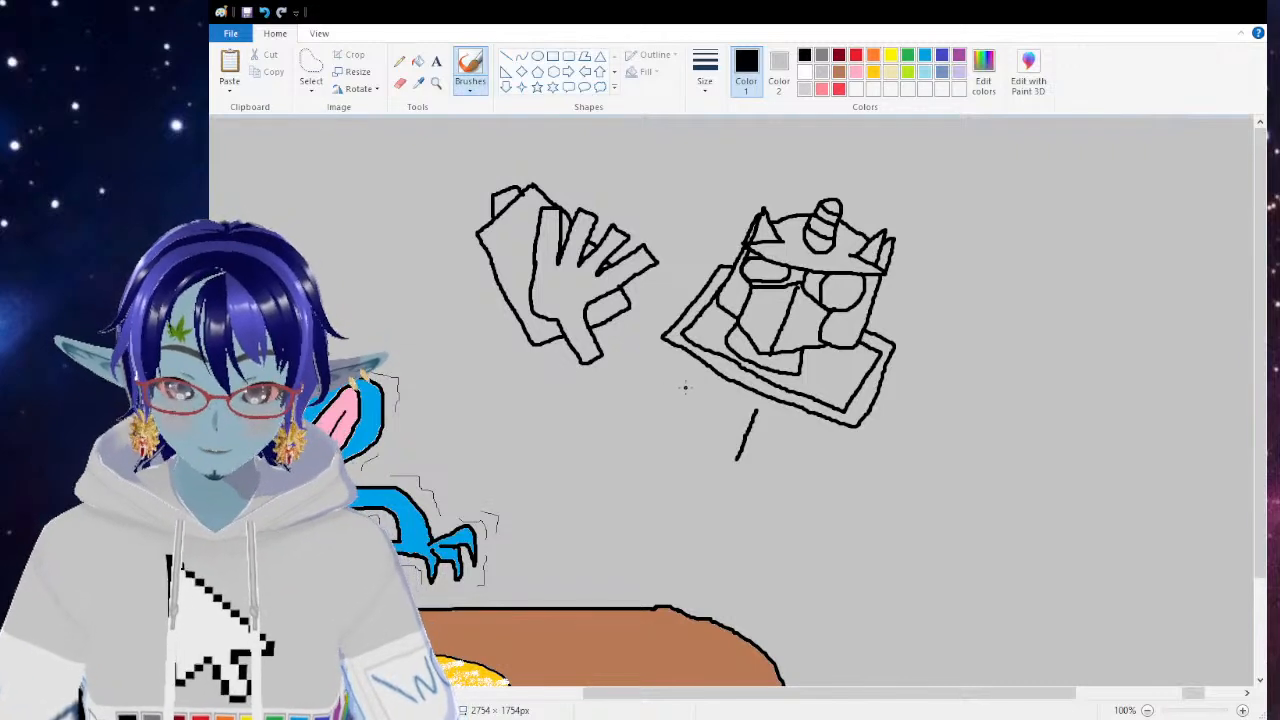
mouse_move(653, 350)
left_mouse_down()
mouse_move(821, 440)
mouse_move(878, 437)
mouse_move(837, 534)
mouse_move(735, 518)
mouse_move(720, 495)
mouse_move(733, 460)
left_mouse_up()
mouse_move(718, 500)
left_mouse_down()
mouse_move(641, 474)
mouse_move(618, 442)
mouse_move(646, 333)
mouse_move(654, 356)
left_mouse_up()
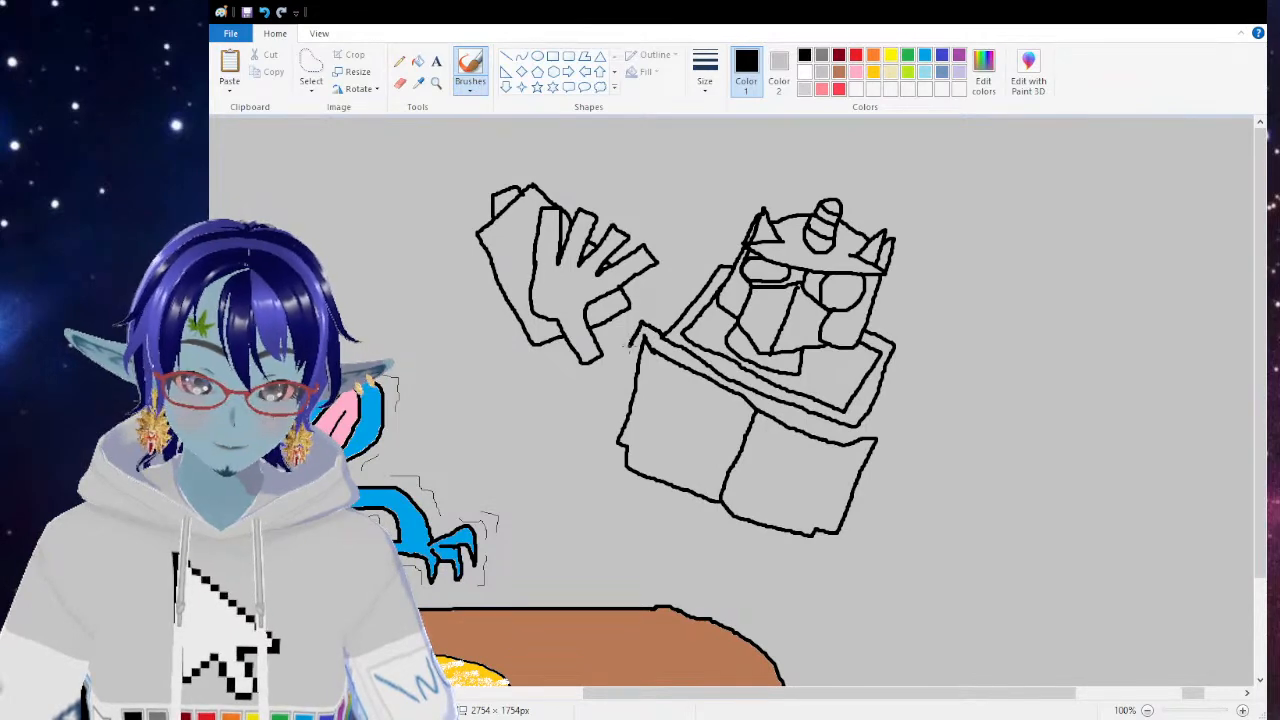
mouse_move(874, 410)
left_mouse_down()
mouse_move(896, 422)
mouse_move(880, 447)
left_mouse_up()
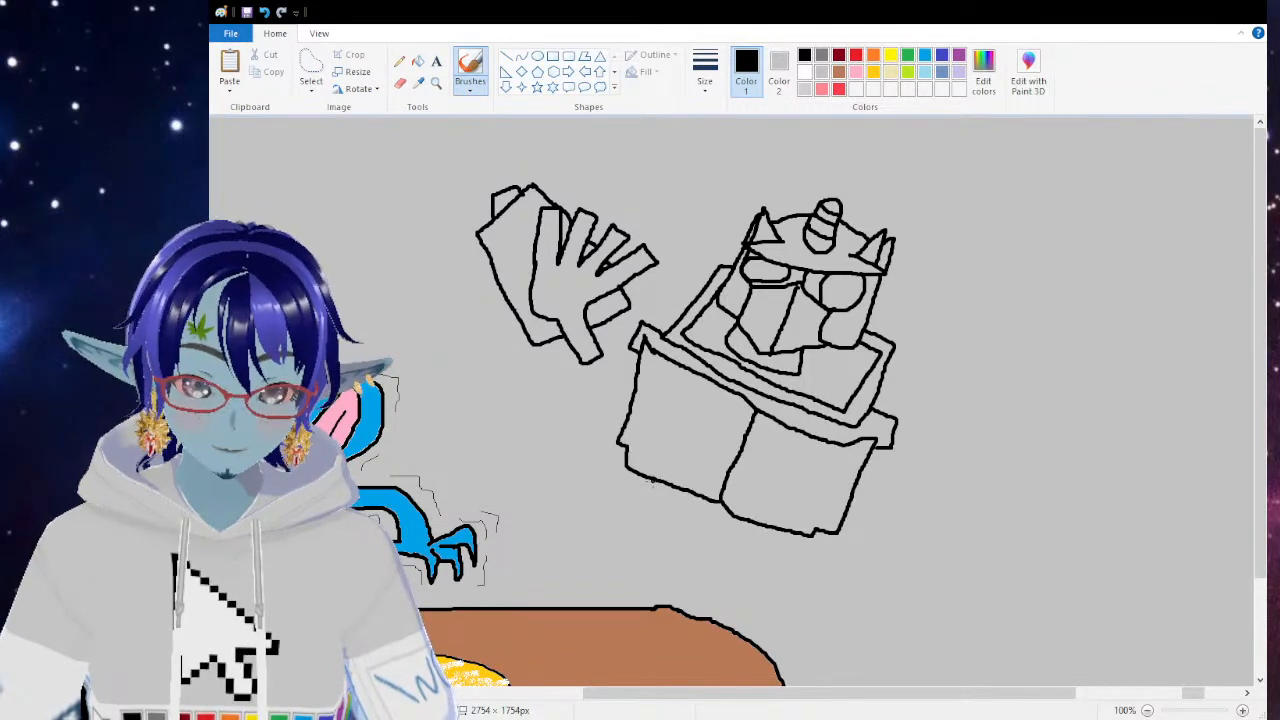
Step: Draw a tapered waist beneath the robot's chest and cross it with several bent horizontal bands
mouse_move(651, 478)
left_mouse_down()
mouse_move(644, 556)
mouse_move(746, 591)
mouse_move(795, 532)
left_mouse_up()
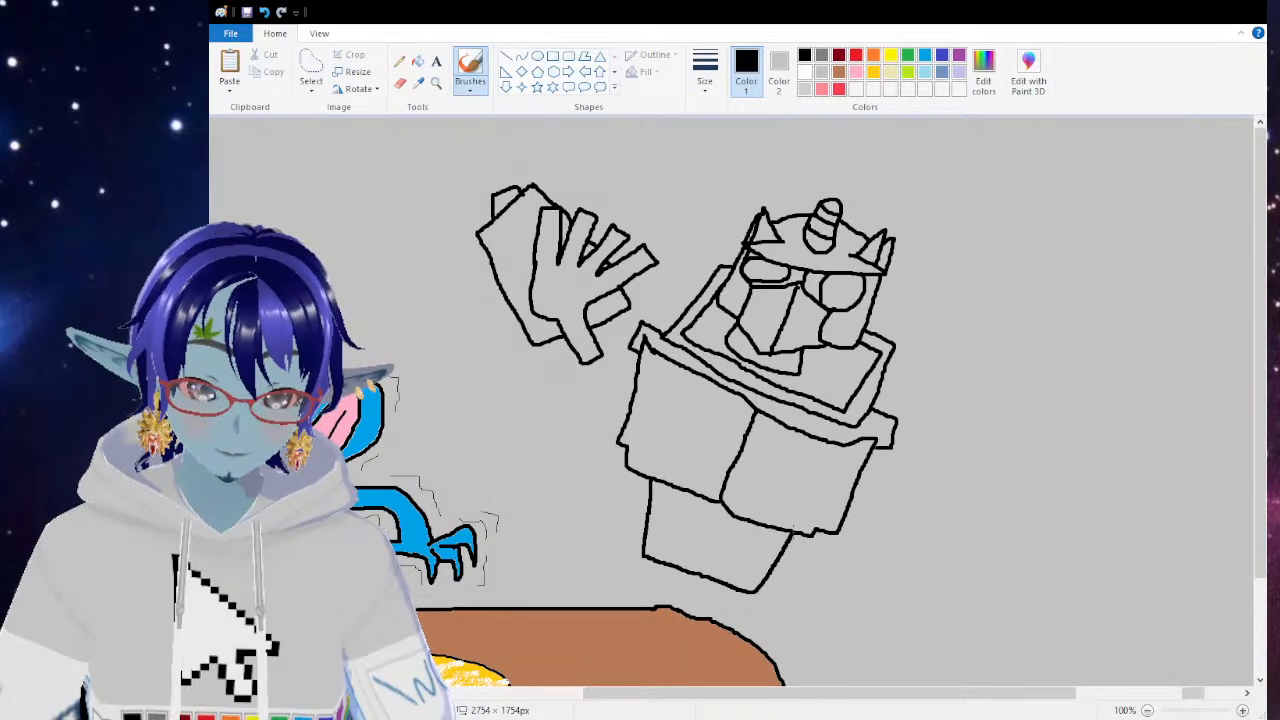
mouse_move(648, 478)
left_mouse_down()
mouse_move(716, 525)
mouse_move(775, 532)
left_mouse_up()
mouse_move(651, 499)
left_mouse_down()
mouse_move(712, 537)
mouse_move(784, 549)
left_mouse_up()
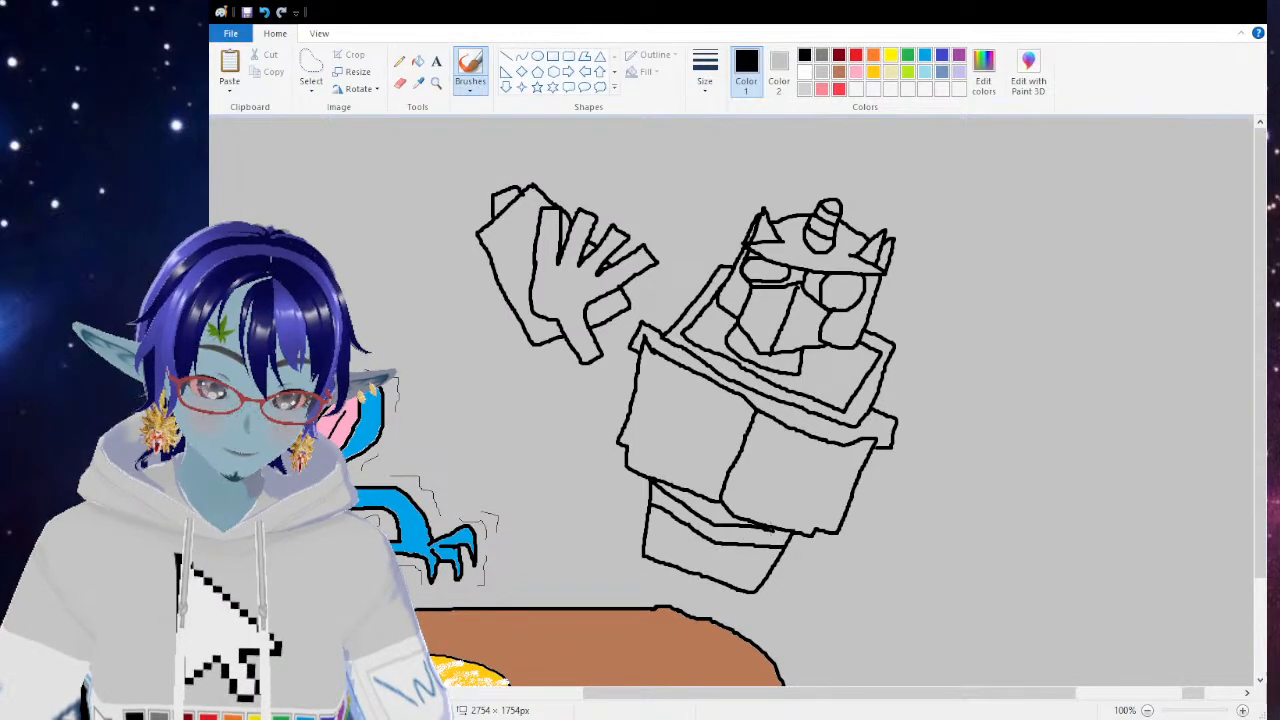
mouse_move(648, 515)
left_mouse_down()
mouse_move(713, 553)
mouse_move(775, 560)
left_mouse_up()
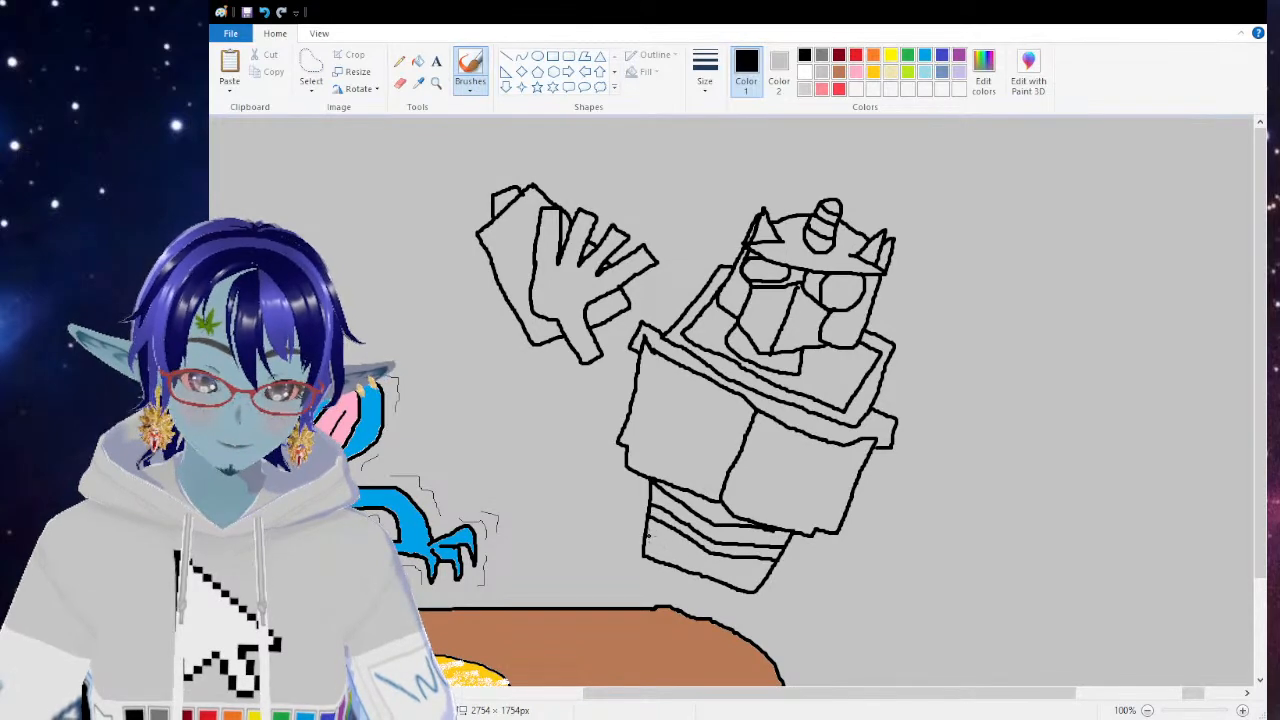
left_click_drag(650, 535, 770, 576)
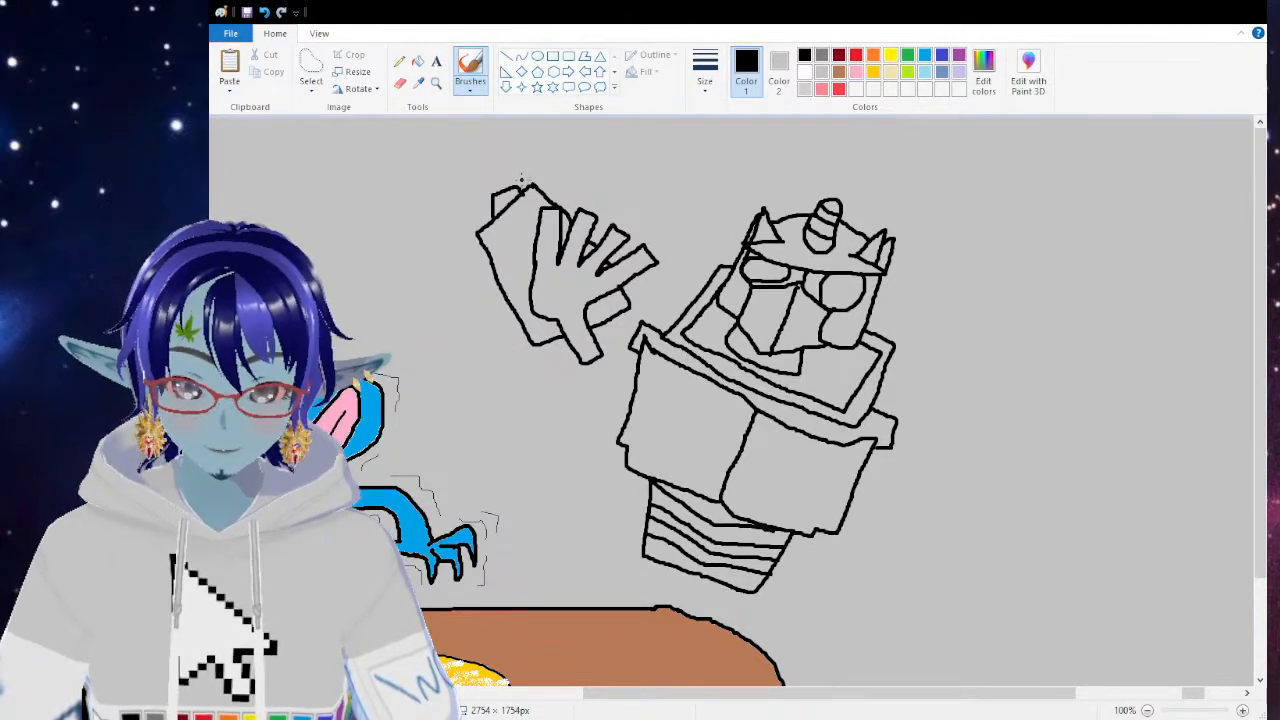
Step: Draw a tilted wheel above the robot's raised hand, with a double rim, central hub, spokes and a thick outer tyre
mouse_move(516, 183)
left_mouse_down()
mouse_move(494, 147)
mouse_move(534, 138)
mouse_move(576, 150)
mouse_move(608, 178)
mouse_move(575, 210)
left_mouse_up()
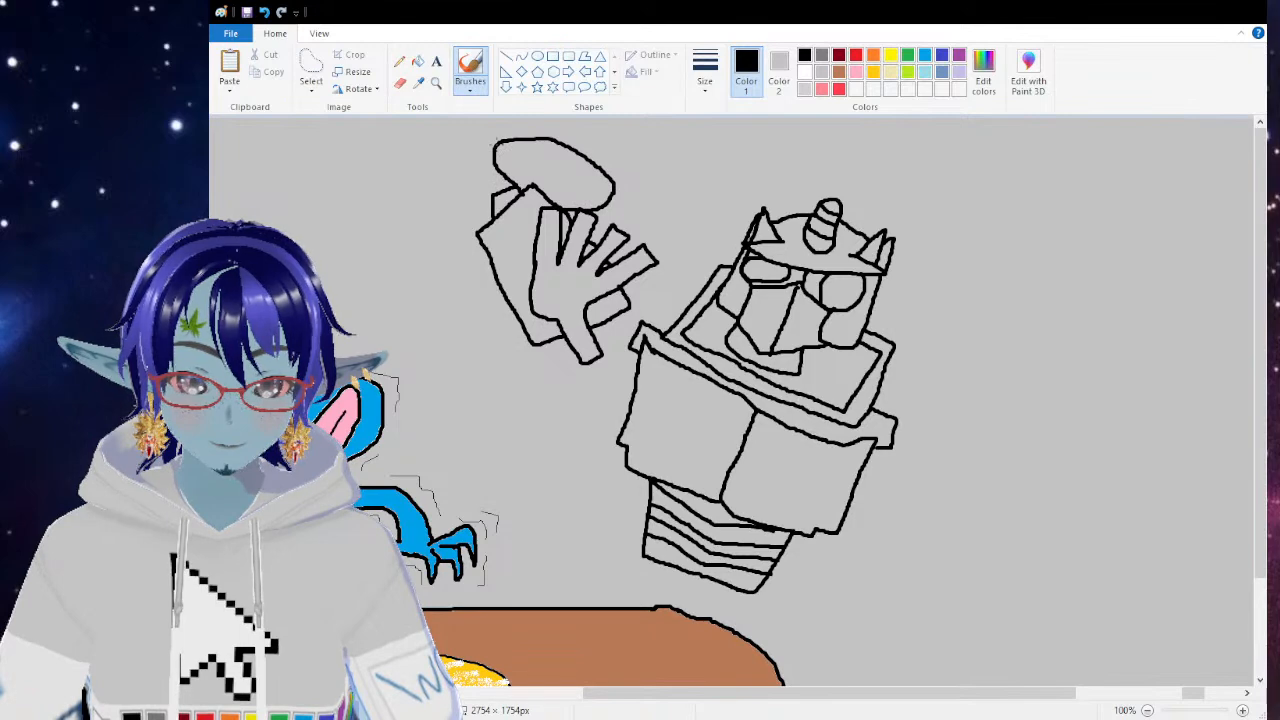
mouse_move(494, 140)
left_mouse_down()
mouse_move(573, 136)
mouse_move(612, 155)
mouse_move(626, 192)
mouse_move(596, 216)
left_mouse_up()
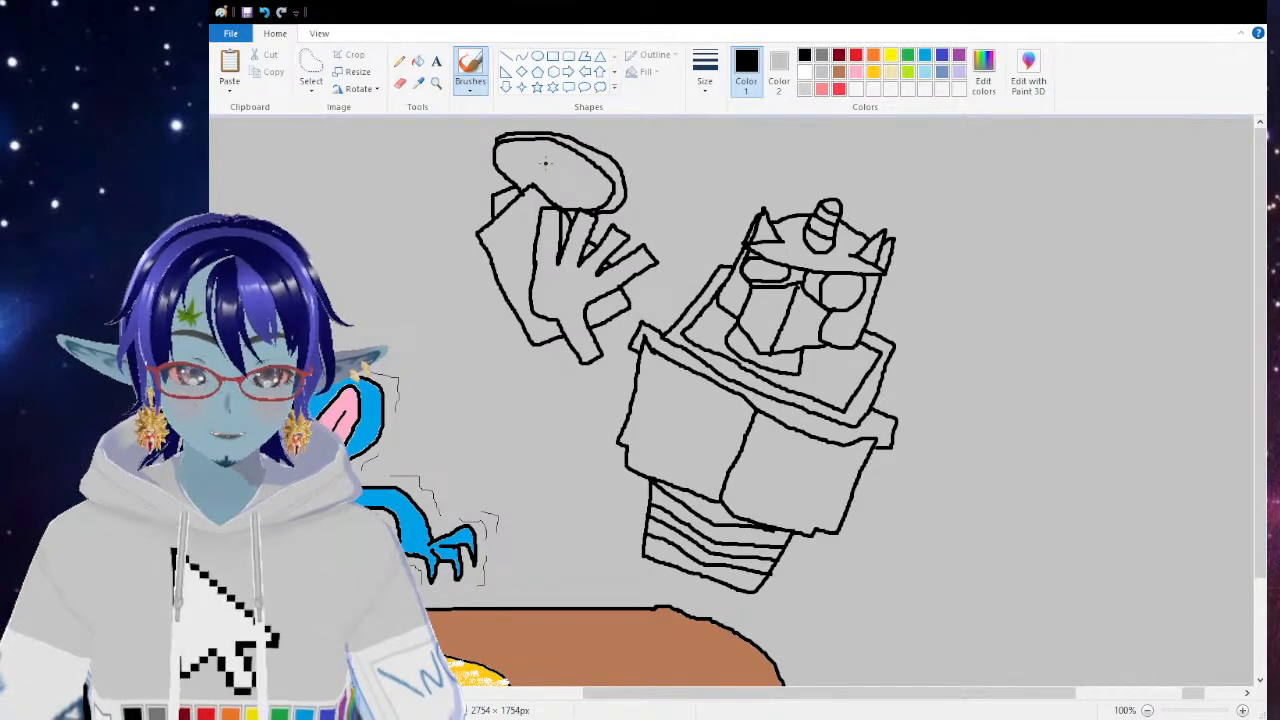
mouse_move(538, 166)
left_mouse_down()
mouse_move(562, 170)
mouse_move(546, 184)
mouse_move(538, 158)
left_mouse_up()
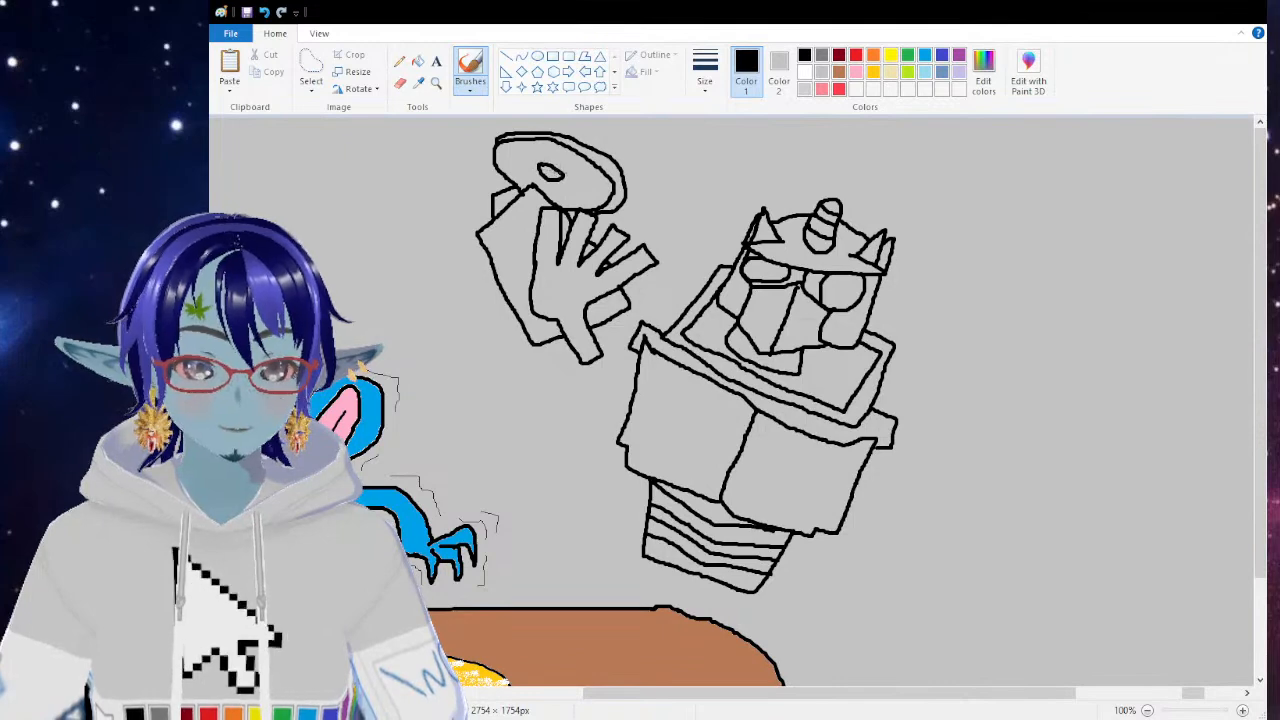
mouse_move(566, 177)
left_mouse_down()
mouse_move(613, 188)
mouse_move(560, 187)
mouse_move(571, 207)
mouse_move(551, 191)
left_mouse_up()
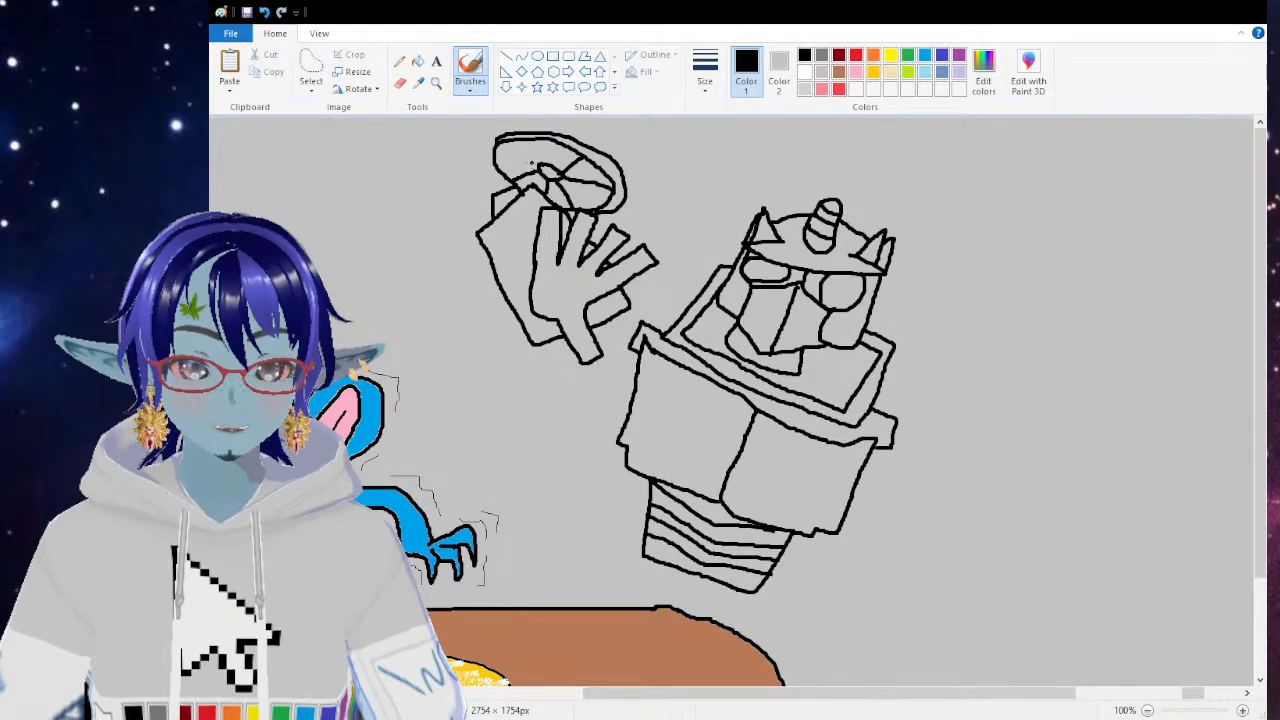
left_click_drag(546, 166, 542, 146)
mouse_move(502, 194)
left_mouse_down()
mouse_move(472, 157)
mouse_move(497, 118)
left_mouse_up()
mouse_move(598, 120)
left_mouse_down()
mouse_move(636, 148)
mouse_move(648, 192)
mouse_move(599, 226)
left_mouse_up()
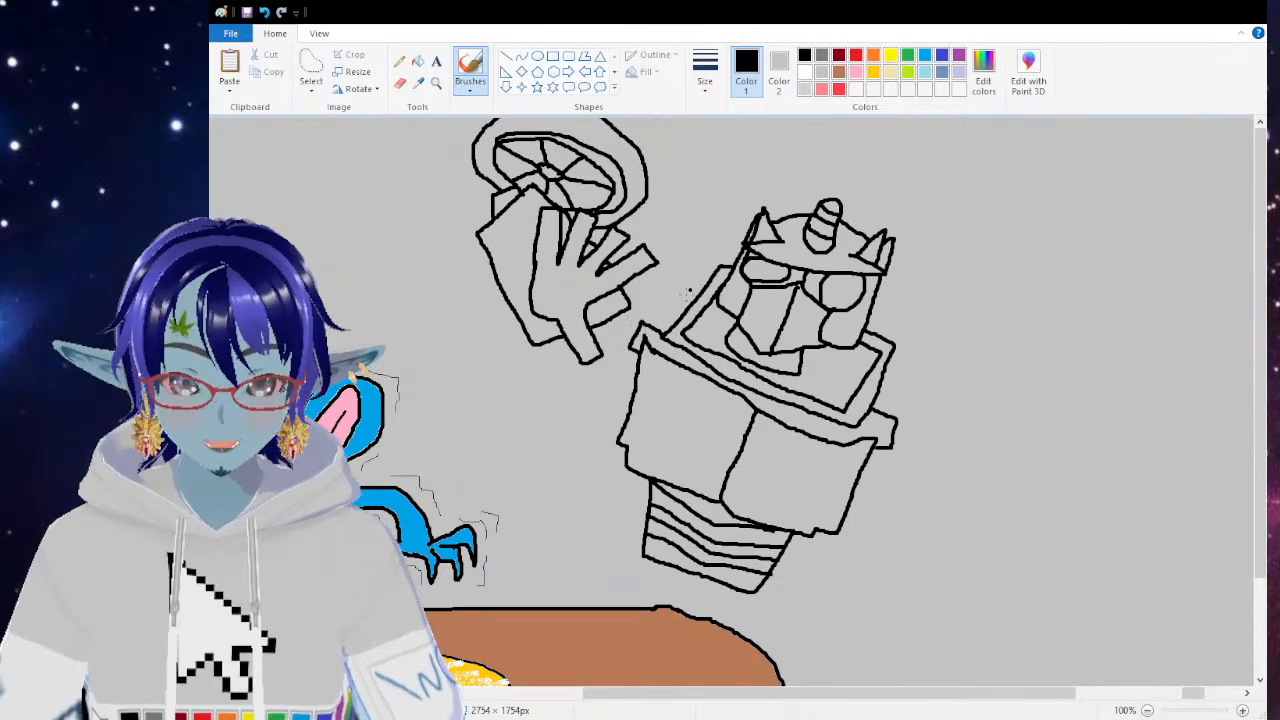
Step: Draw shoulder blocks on both sides of the robot's head, with upper-arm segments below and an angular elbow joint on the lowered arm
mouse_move(714, 288)
left_mouse_down()
mouse_move(666, 268)
mouse_move(669, 245)
mouse_move(679, 233)
mouse_move(741, 256)
left_mouse_up()
mouse_move(874, 303)
left_mouse_down()
mouse_move(962, 336)
mouse_move(947, 361)
mouse_move(894, 352)
left_mouse_up()
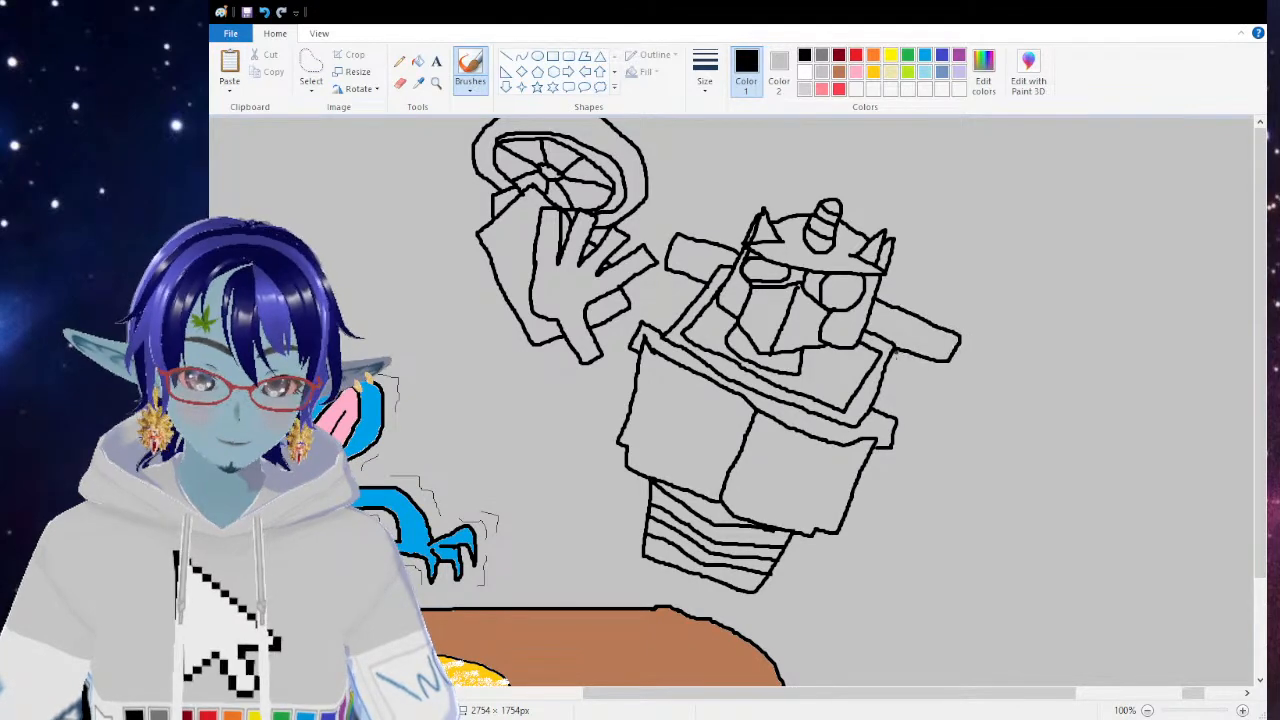
left_click_drag(718, 696, 830, 695)
mouse_move(665, 360)
left_mouse_down()
mouse_move(718, 397)
mouse_move(703, 426)
mouse_move(653, 395)
left_mouse_up()
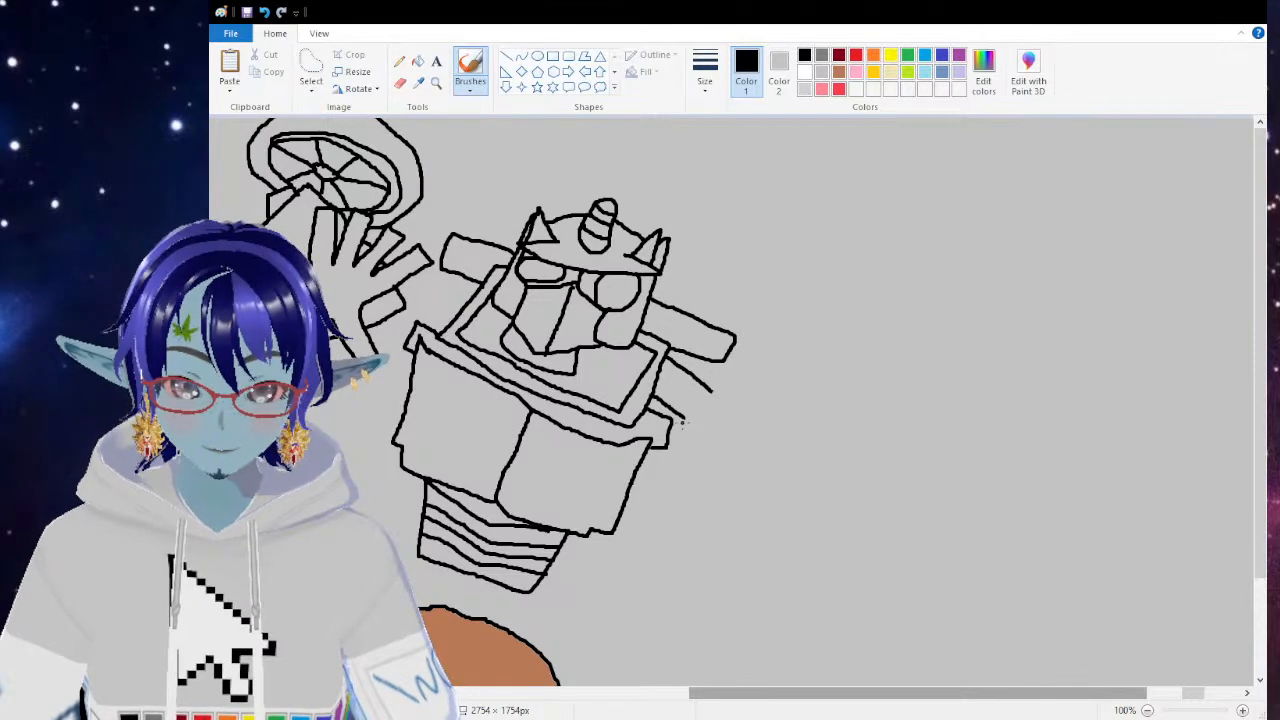
left_click_drag(678, 421, 740, 377)
mouse_move(675, 423)
left_mouse_down()
mouse_move(733, 469)
mouse_move(776, 456)
mouse_move(772, 398)
mouse_move(742, 374)
left_mouse_up()
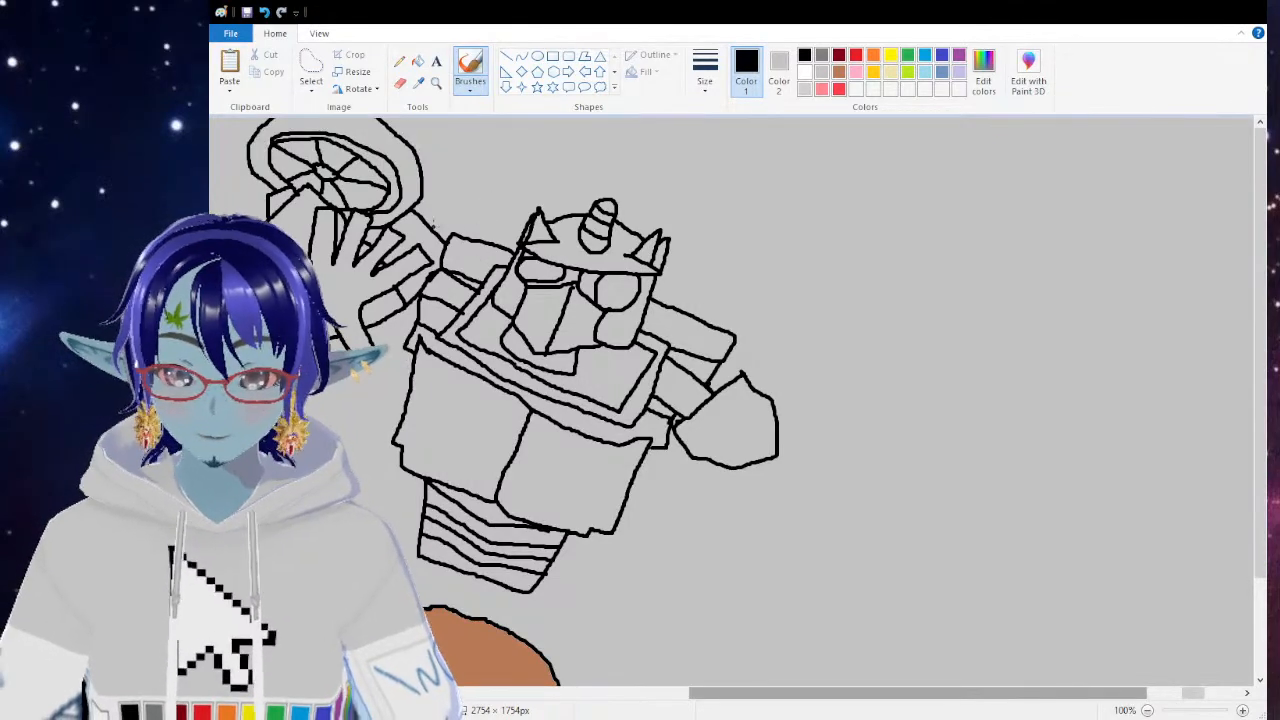
Step: Add layered plates along the tops of both shoulders and a small angular tip at the lowered arm's outer shoulder corner
mouse_move(448, 240)
left_mouse_down()
mouse_move(474, 202)
mouse_move(468, 214)
mouse_move(520, 244)
left_mouse_up()
left_click_drag(474, 203, 528, 214)
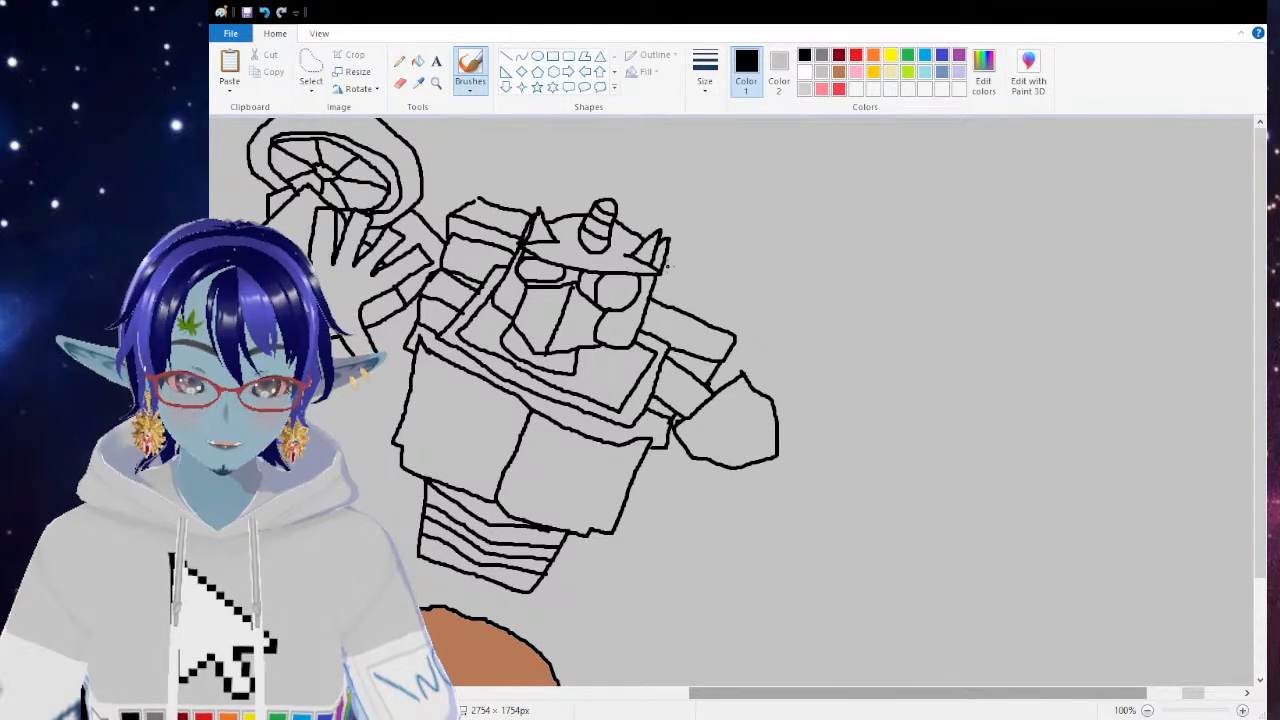
mouse_move(664, 266)
left_mouse_down()
mouse_move(753, 320)
mouse_move(735, 333)
mouse_move(757, 340)
mouse_move(730, 344)
left_mouse_up()
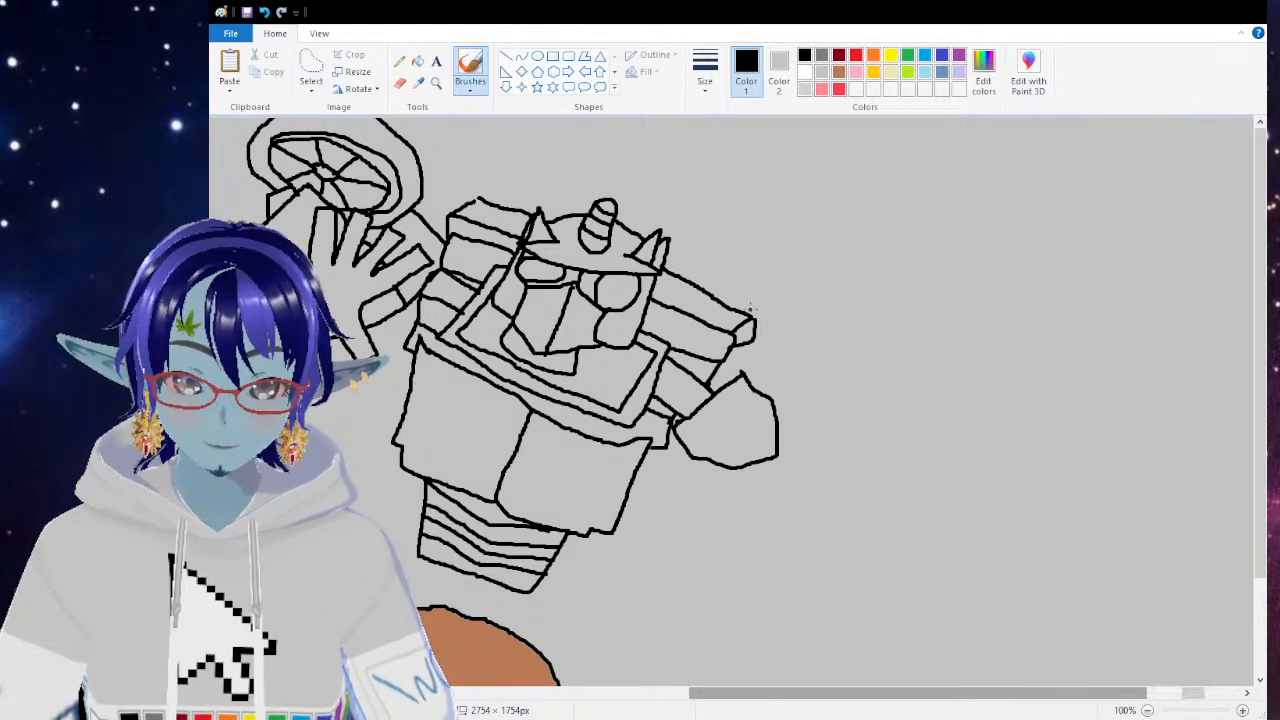
mouse_move(752, 346)
left_mouse_down()
mouse_move(740, 352)
mouse_move(764, 356)
mouse_move(751, 337)
left_mouse_up()
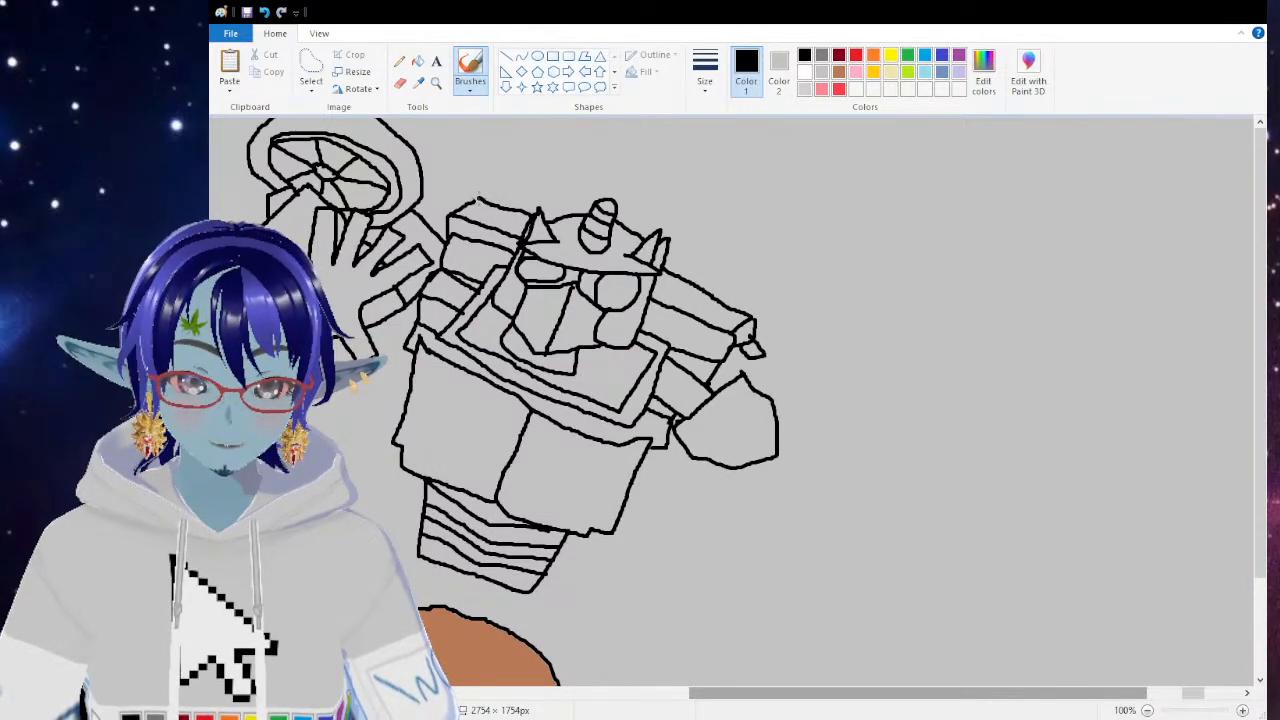
left_click_drag(484, 194, 540, 210)
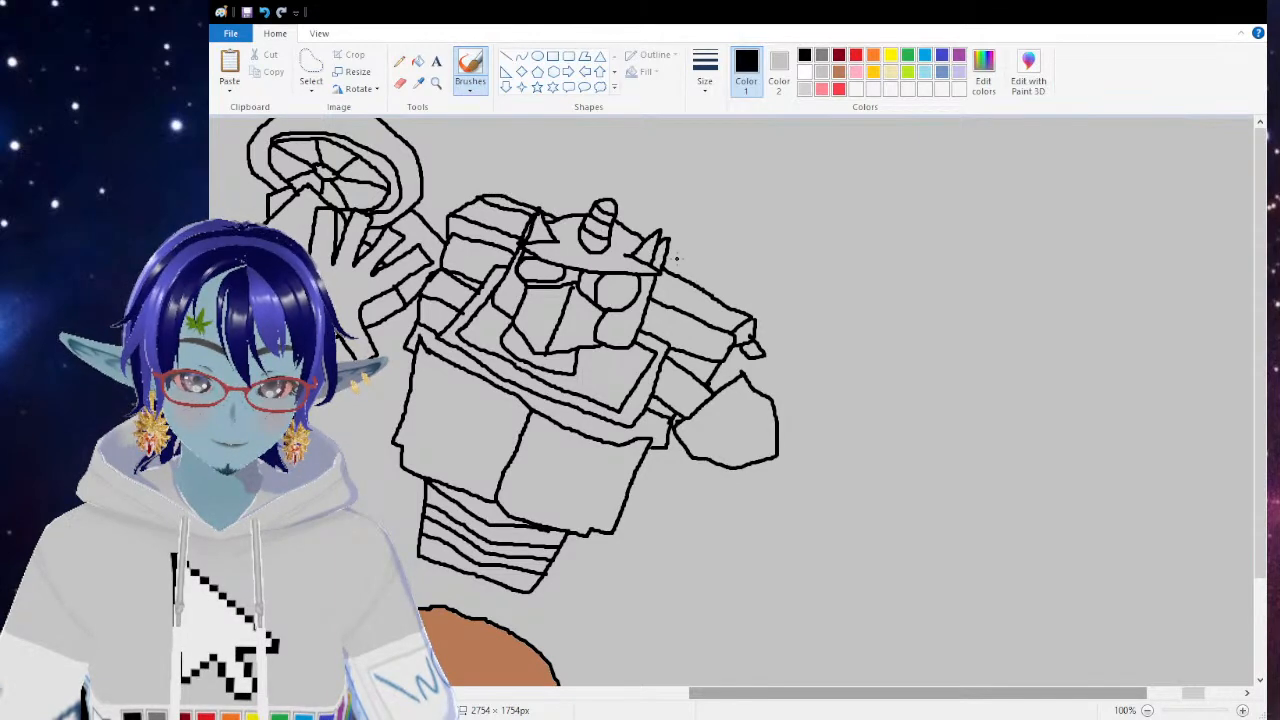
left_click_drag(668, 259, 755, 319)
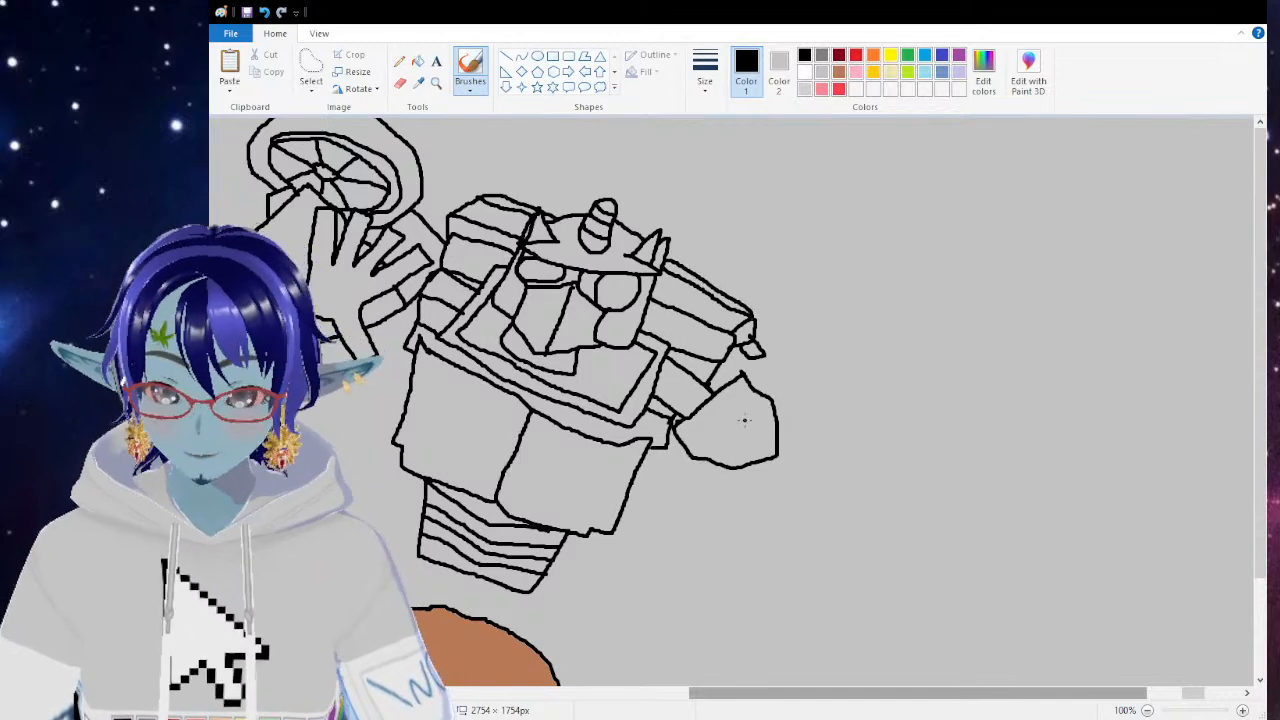
Step: Detail the lowered arm's joint with an inset outline and three small holes, and link it to the shoulder tip
mouse_move(692, 422)
left_mouse_down()
mouse_move(762, 452)
mouse_move(766, 424)
mouse_move(748, 398)
mouse_move(730, 390)
mouse_move(700, 414)
mouse_move(728, 426)
mouse_move(720, 415)
mouse_move(746, 420)
mouse_move(742, 404)
left_mouse_up()
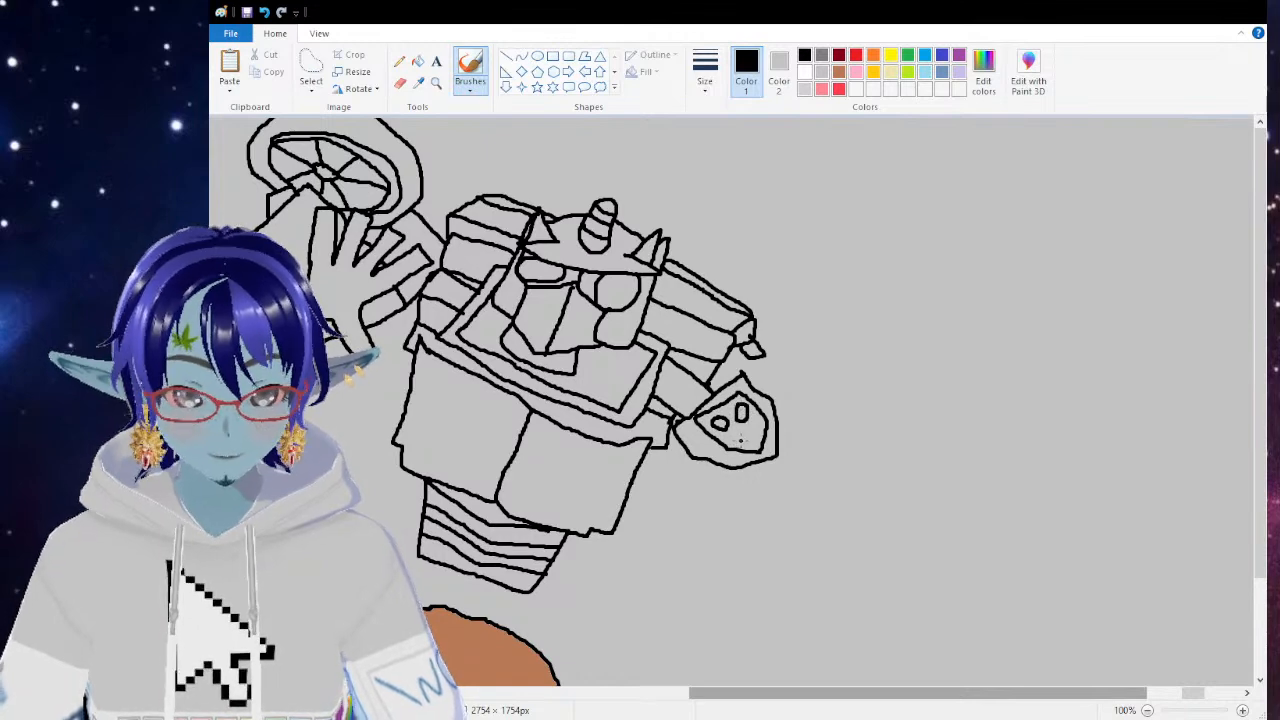
mouse_move(735, 440)
left_mouse_down()
mouse_move(757, 428)
mouse_move(751, 446)
mouse_move(739, 442)
left_mouse_up()
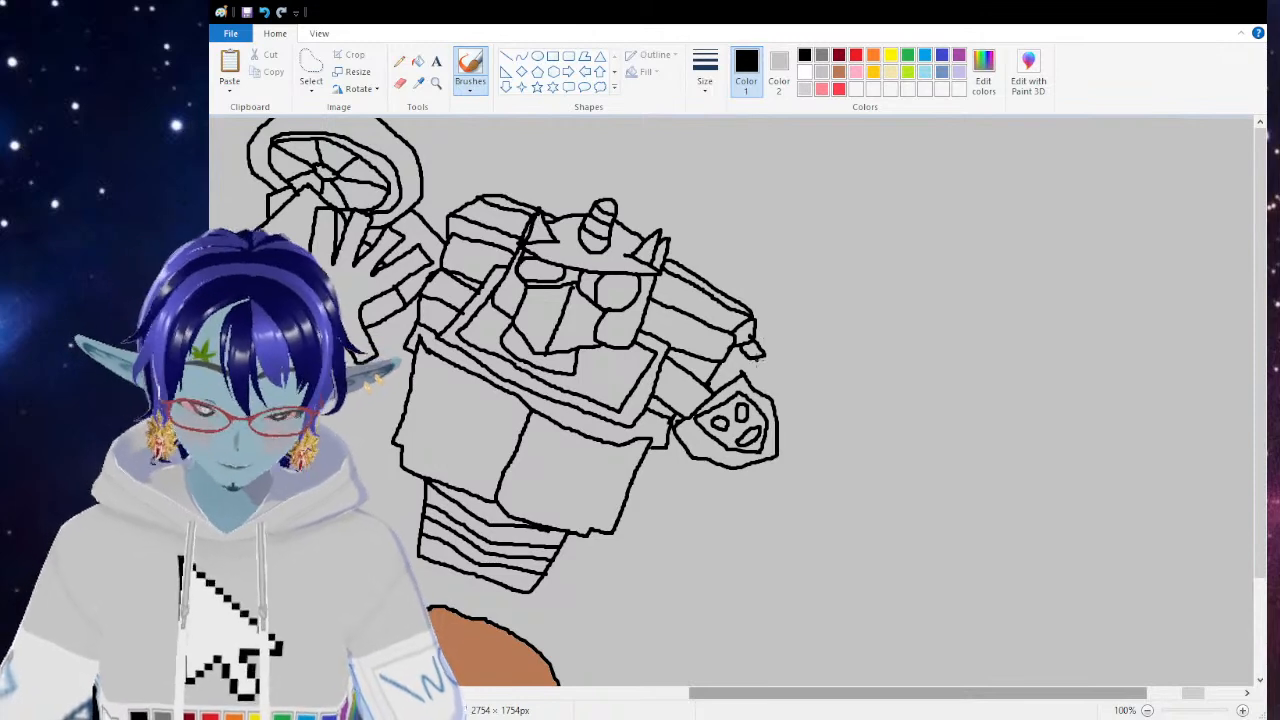
left_click_drag(754, 358, 747, 377)
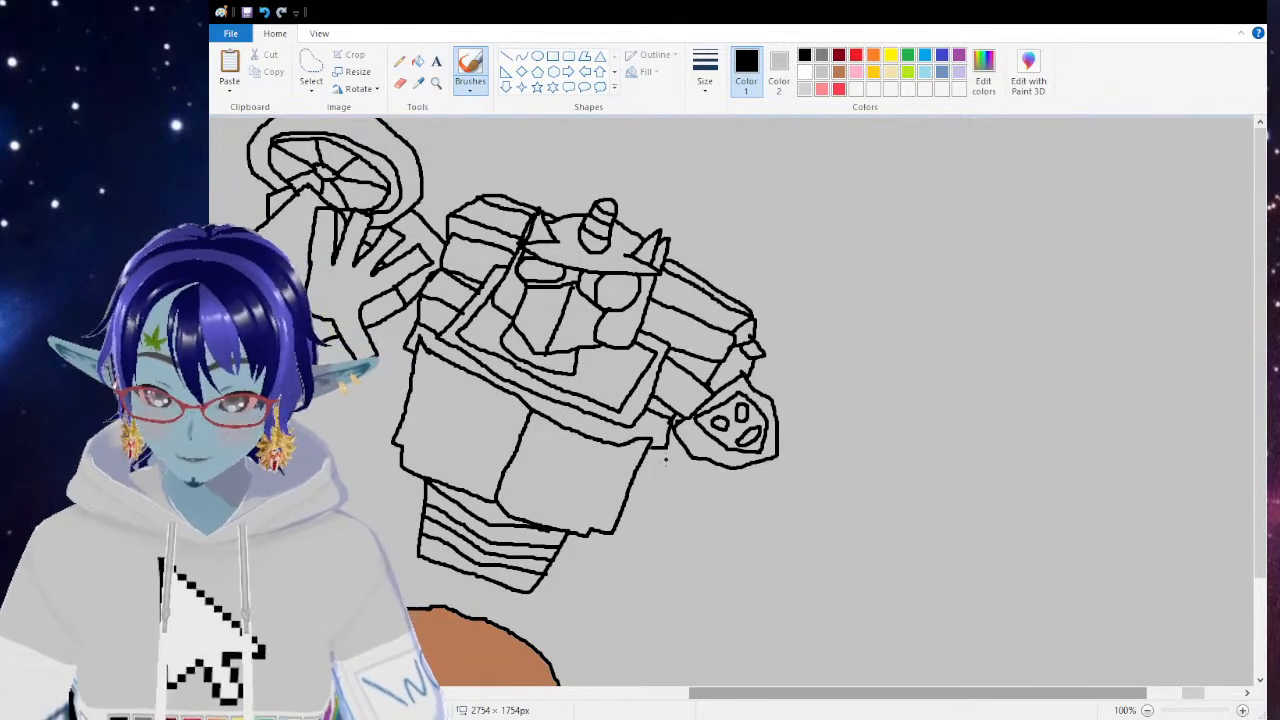
Step: Draw the lowered arm straight down from the joint, ending in a boxy cuff with small knobs where the sections meet
left_click_drag(690, 457, 690, 534)
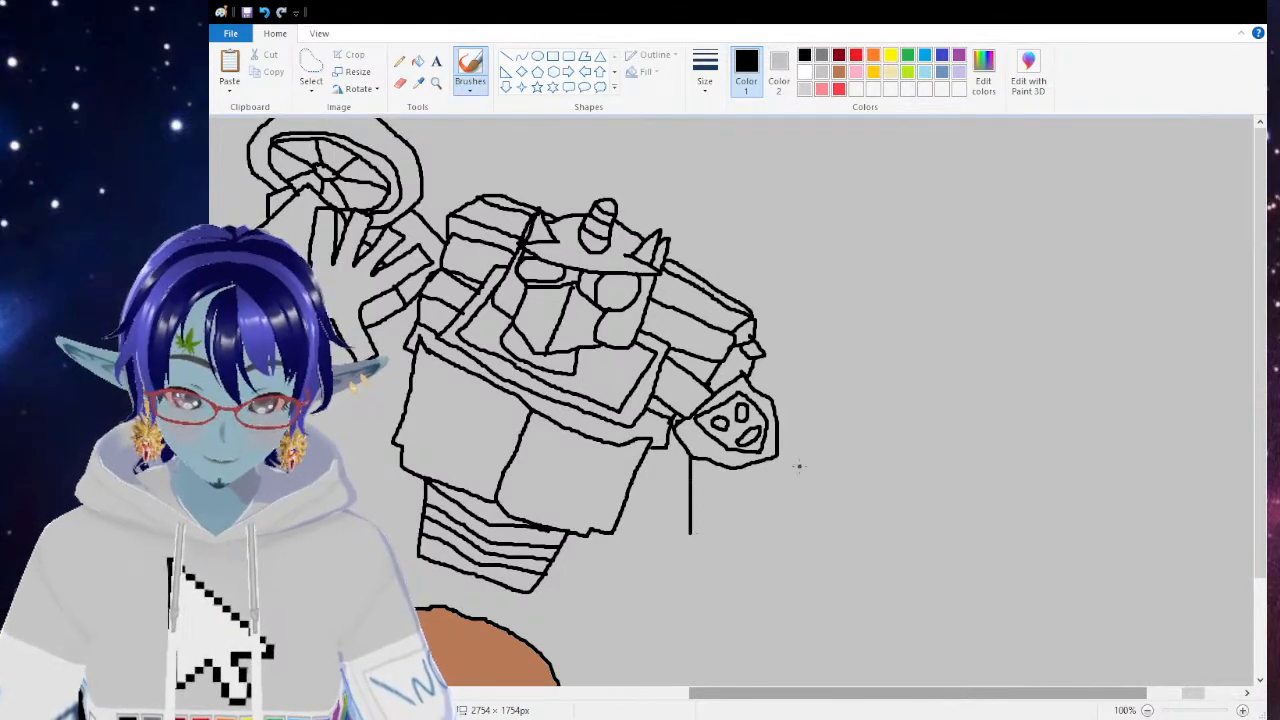
left_click_drag(777, 414, 782, 482)
left_click_drag(780, 537, 778, 561)
mouse_move(690, 535)
left_mouse_down()
mouse_move(695, 600)
mouse_move(755, 607)
mouse_move(784, 550)
left_mouse_up()
scroll(782, 464, "down", 3)
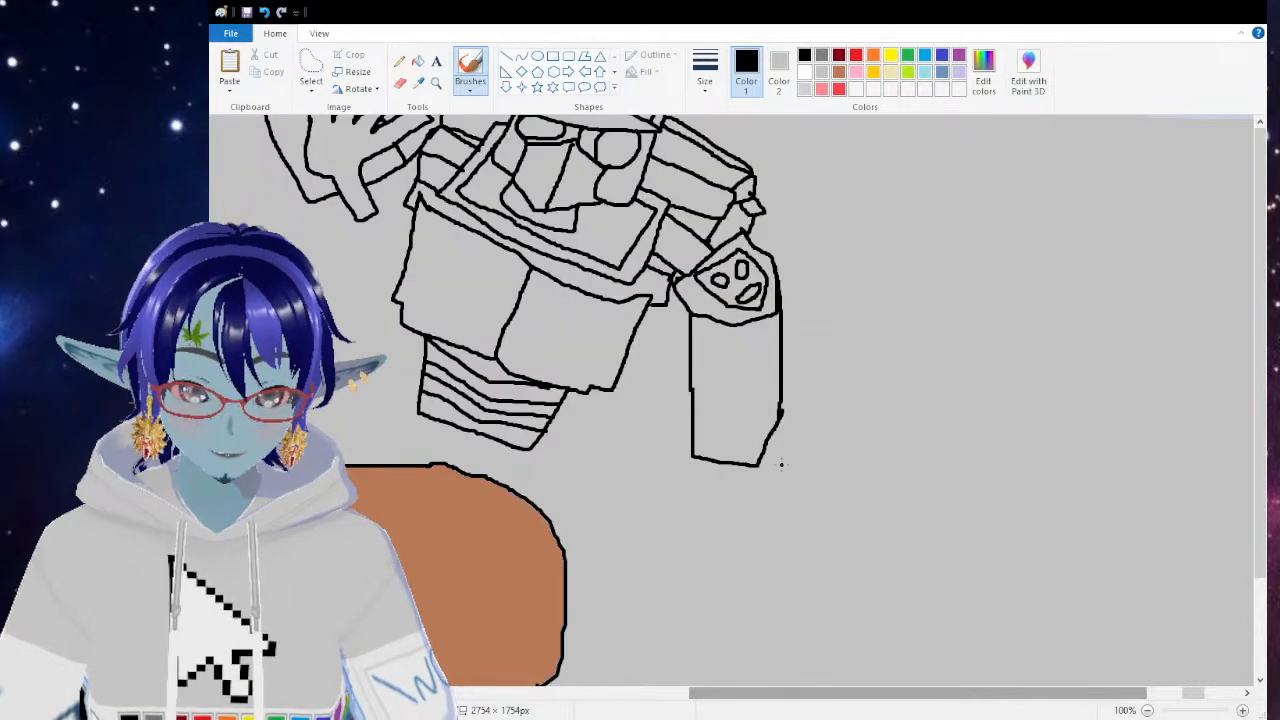
left_click_drag(769, 453, 763, 462)
mouse_move(688, 430)
left_mouse_down()
mouse_move(671, 563)
mouse_move(689, 576)
mouse_move(744, 581)
mouse_move(758, 466)
left_mouse_up()
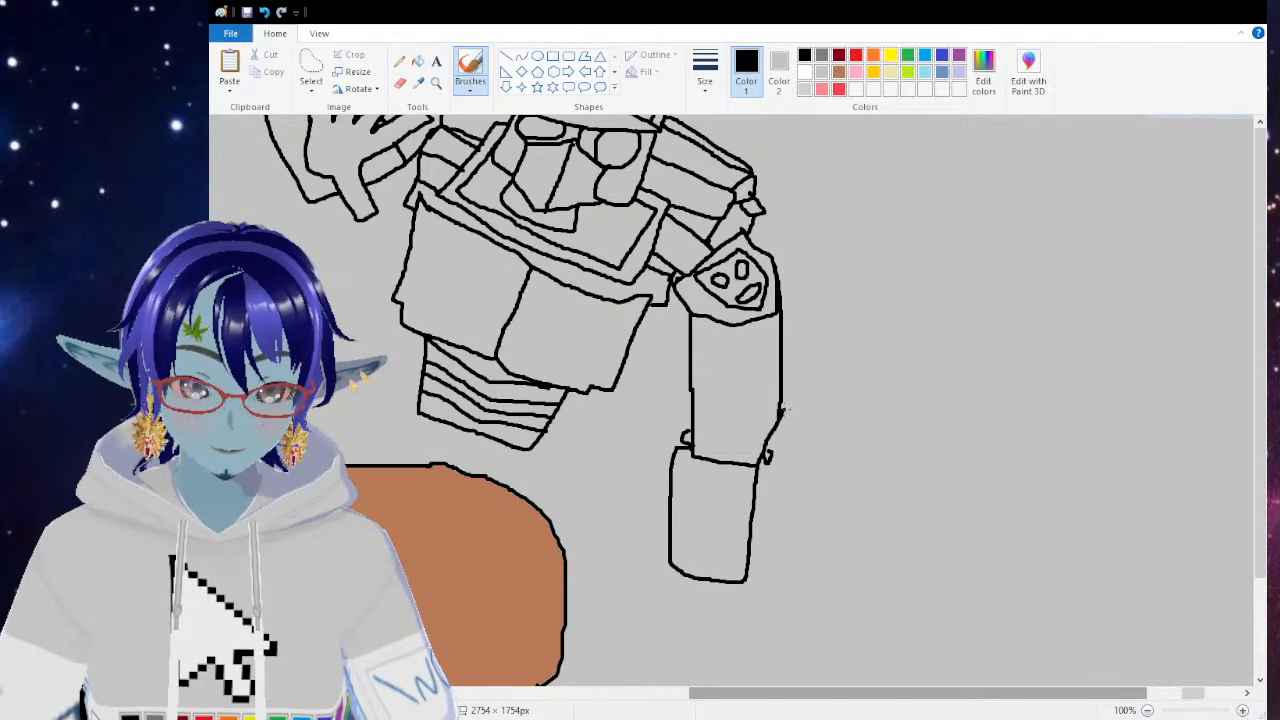
Step: Add a rounded block with an inner edge line on the cuff's outer side, and a closed fist beneath the cuff
mouse_move(781, 408)
left_mouse_down()
mouse_move(824, 414)
mouse_move(831, 432)
mouse_move(826, 536)
mouse_move(766, 544)
mouse_move(760, 460)
left_mouse_up()
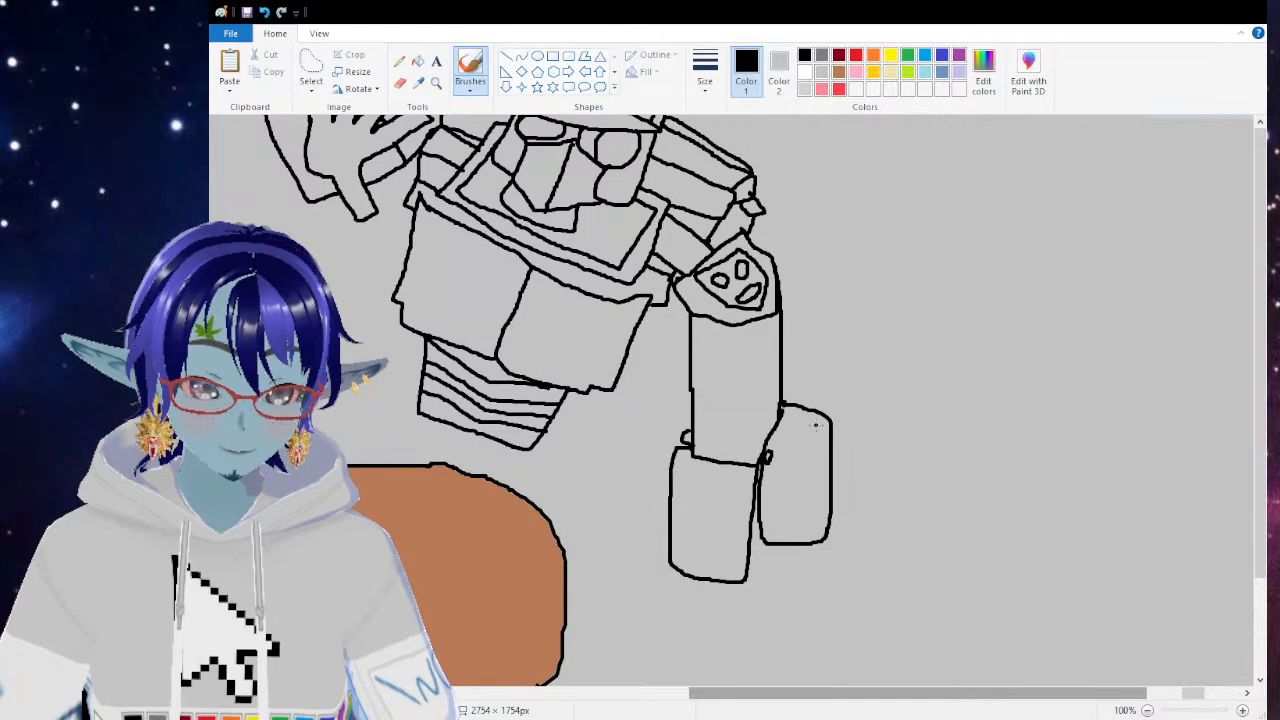
left_click_drag(825, 418, 828, 540)
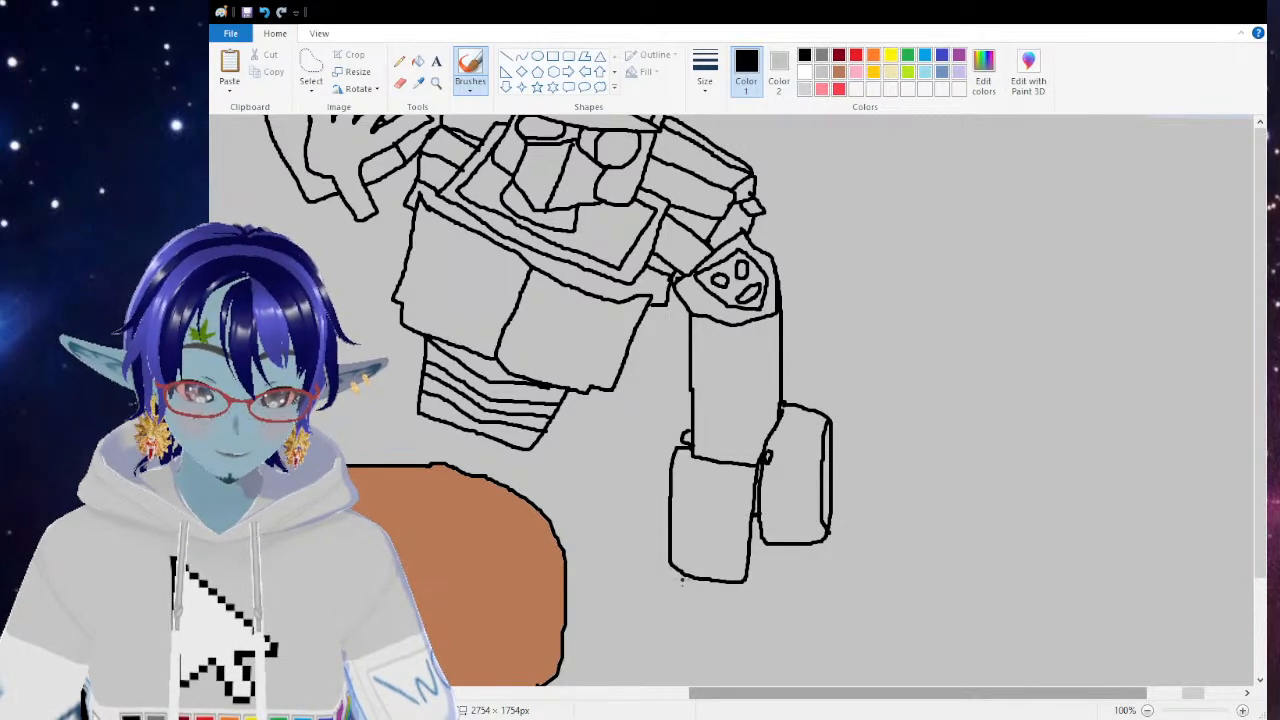
mouse_move(744, 580)
left_mouse_down()
mouse_move(781, 636)
mouse_move(746, 656)
mouse_move(735, 645)
mouse_move(745, 638)
mouse_move(729, 650)
mouse_move(715, 632)
mouse_move(690, 643)
mouse_move(691, 617)
mouse_move(660, 606)
left_mouse_up()
mouse_move(672, 562)
left_mouse_down()
mouse_move(650, 598)
mouse_move(664, 609)
left_mouse_up()
Step: Add short panel lines inside the lowered arm and detail lines along the bottom edges of both chest panels
scroll(616, 524, "up", 3)
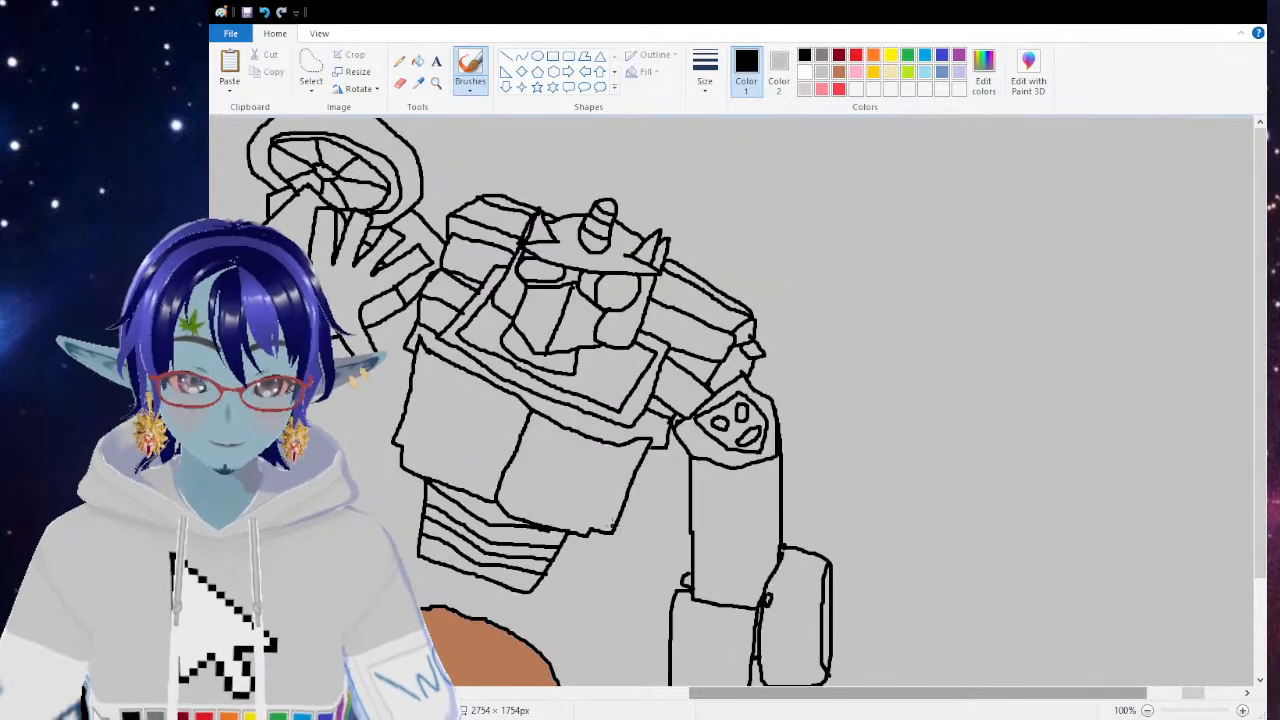
scroll(646, 463, "down", 3)
scroll(640, 450, "up", 3)
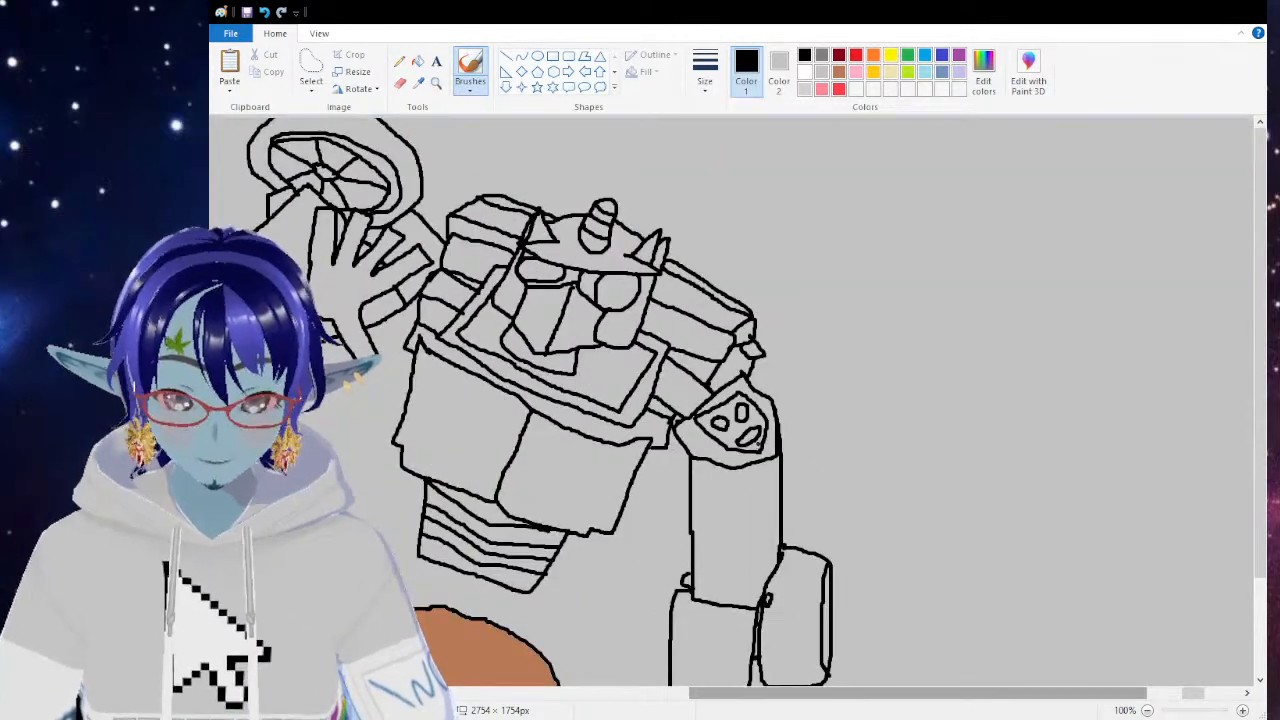
mouse_move(716, 485)
left_mouse_down()
mouse_move(715, 531)
mouse_move(758, 523)
mouse_move(740, 566)
left_mouse_up()
mouse_move(740, 503)
left_mouse_down()
mouse_move(739, 530)
mouse_move(707, 572)
mouse_move(722, 579)
left_mouse_up()
left_click_drag(777, 524, 777, 479)
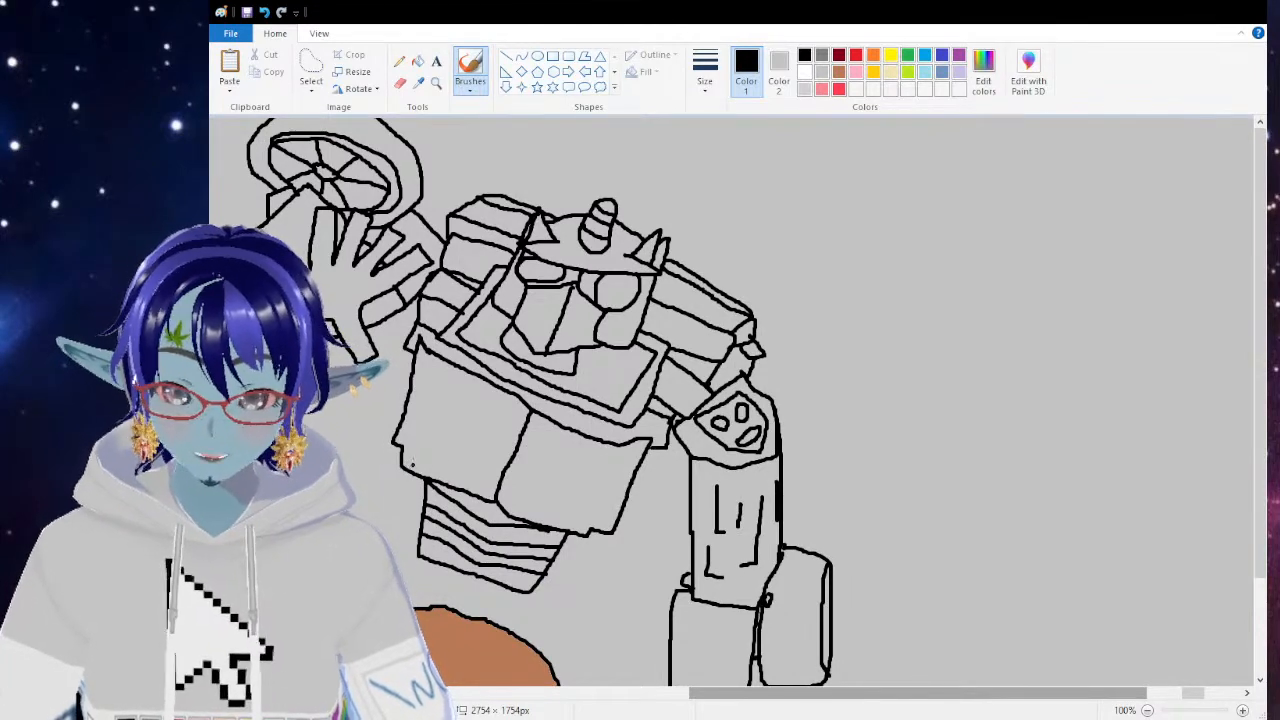
mouse_move(409, 462)
left_mouse_down()
mouse_move(590, 514)
mouse_move(572, 518)
mouse_move(582, 534)
left_mouse_up()
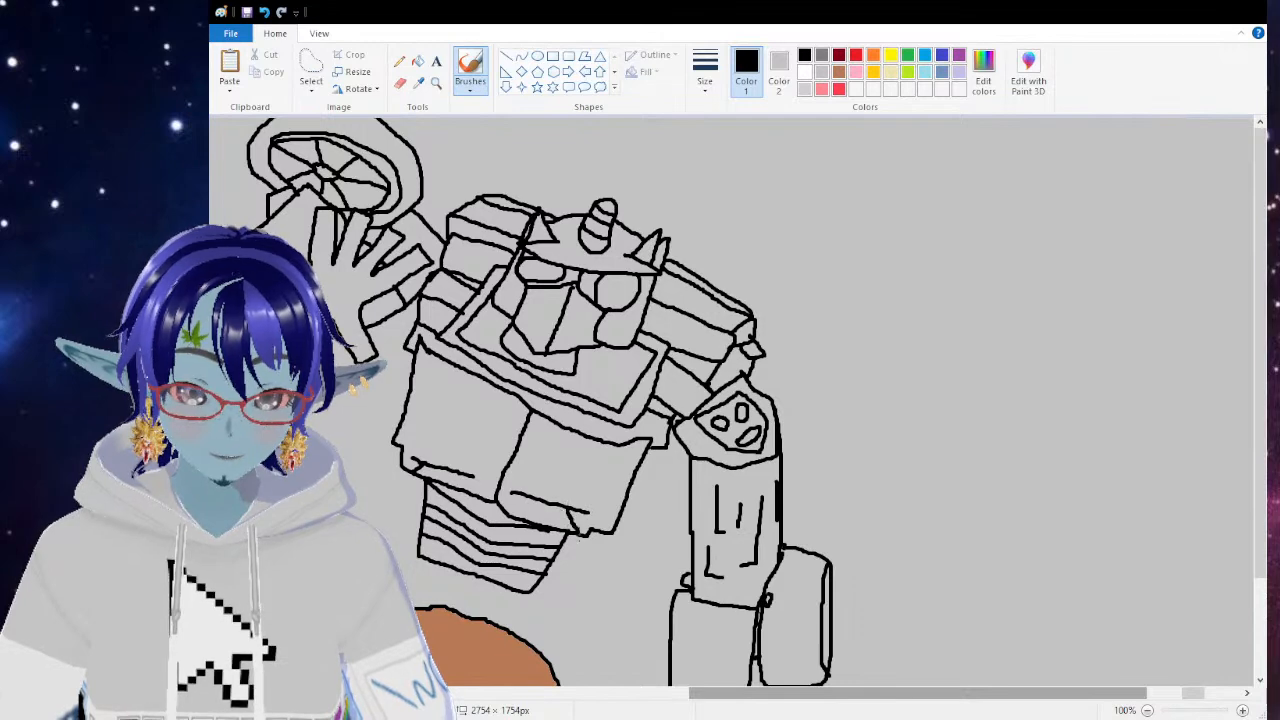
scroll(548, 578, "down", 3)
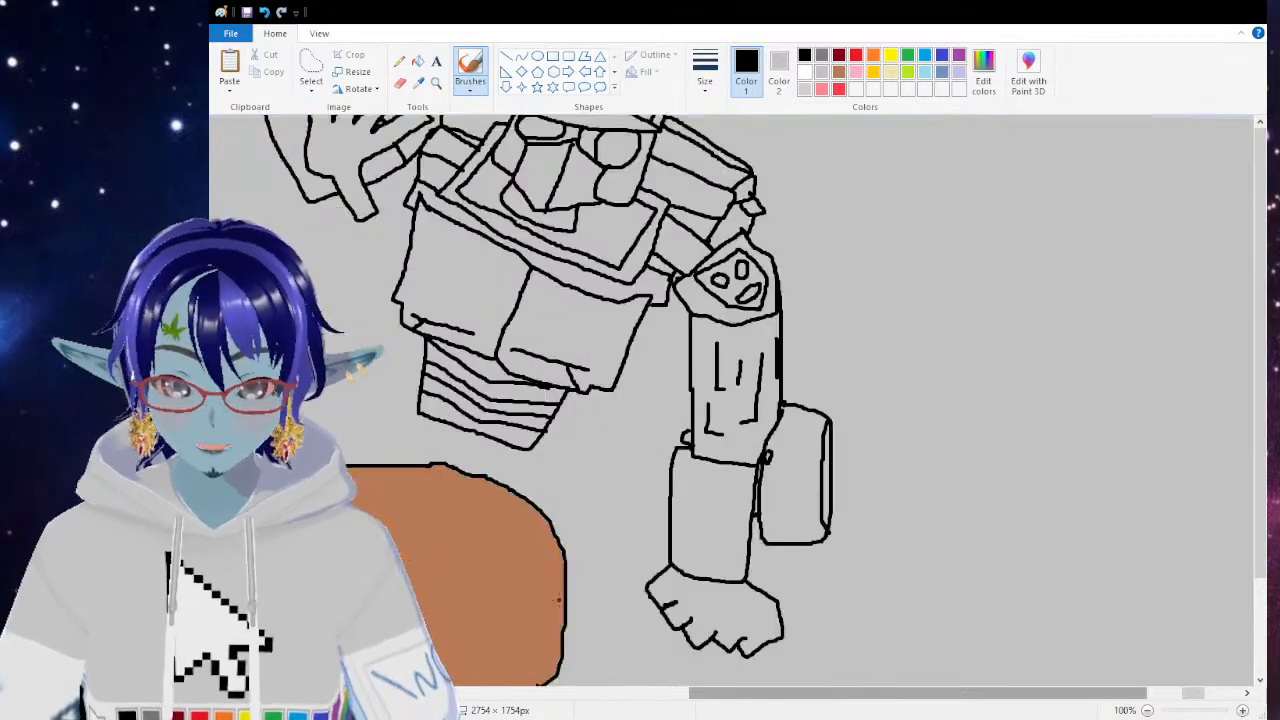
left_click_drag(452, 428, 442, 461)
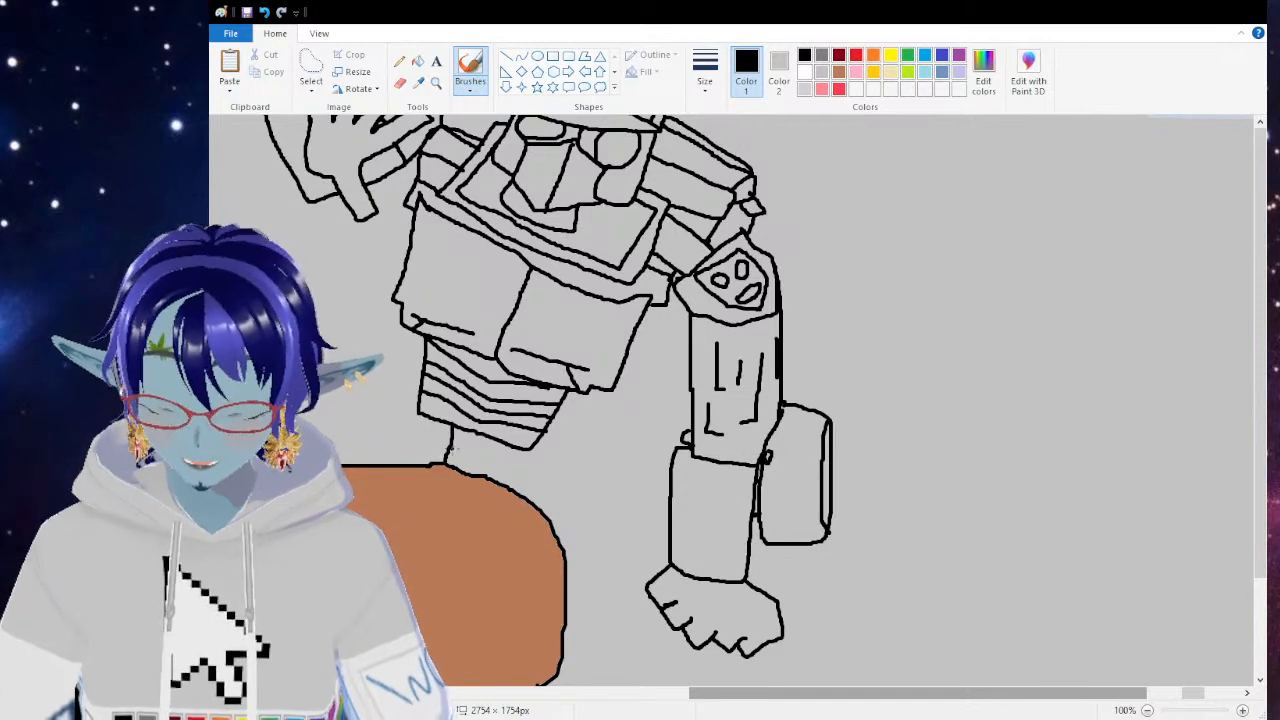
scroll(395, 422, "up", 3)
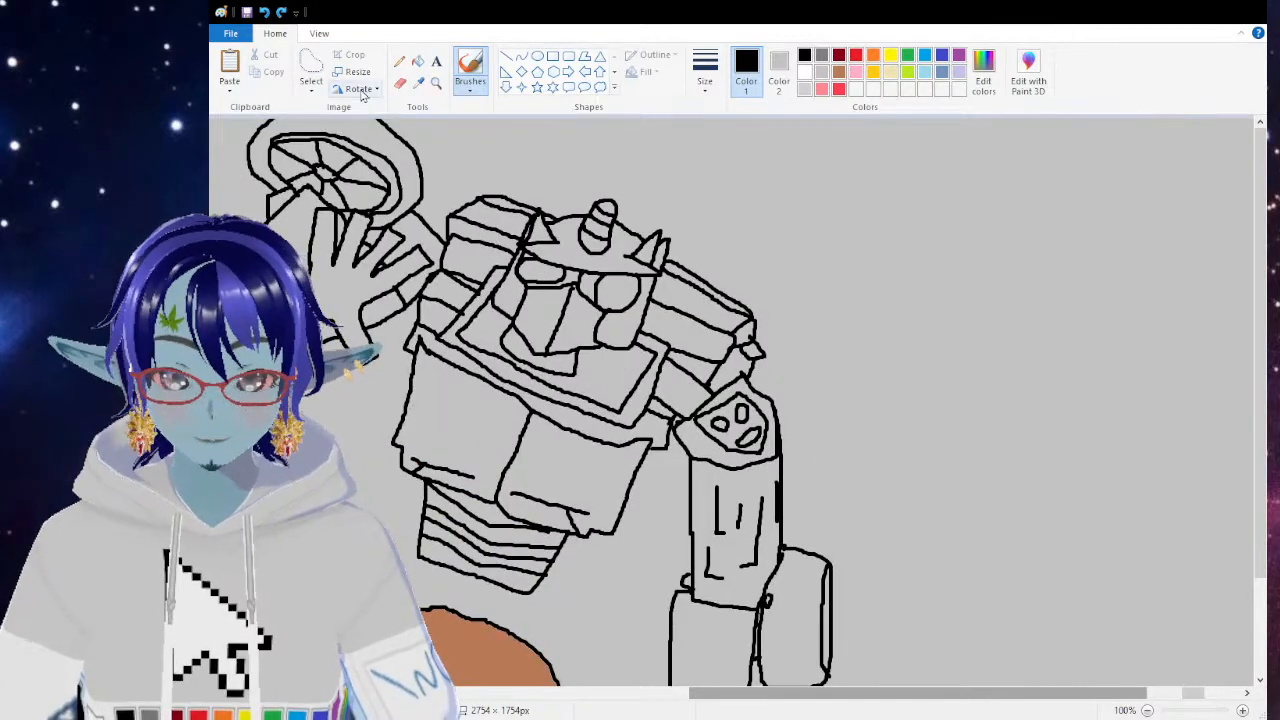
Step: Brush the robot's pelvis between the waist and the tabletop as a narrow centre panel with an angular hip on each side
left_click(436, 83)
right_click(436, 282)
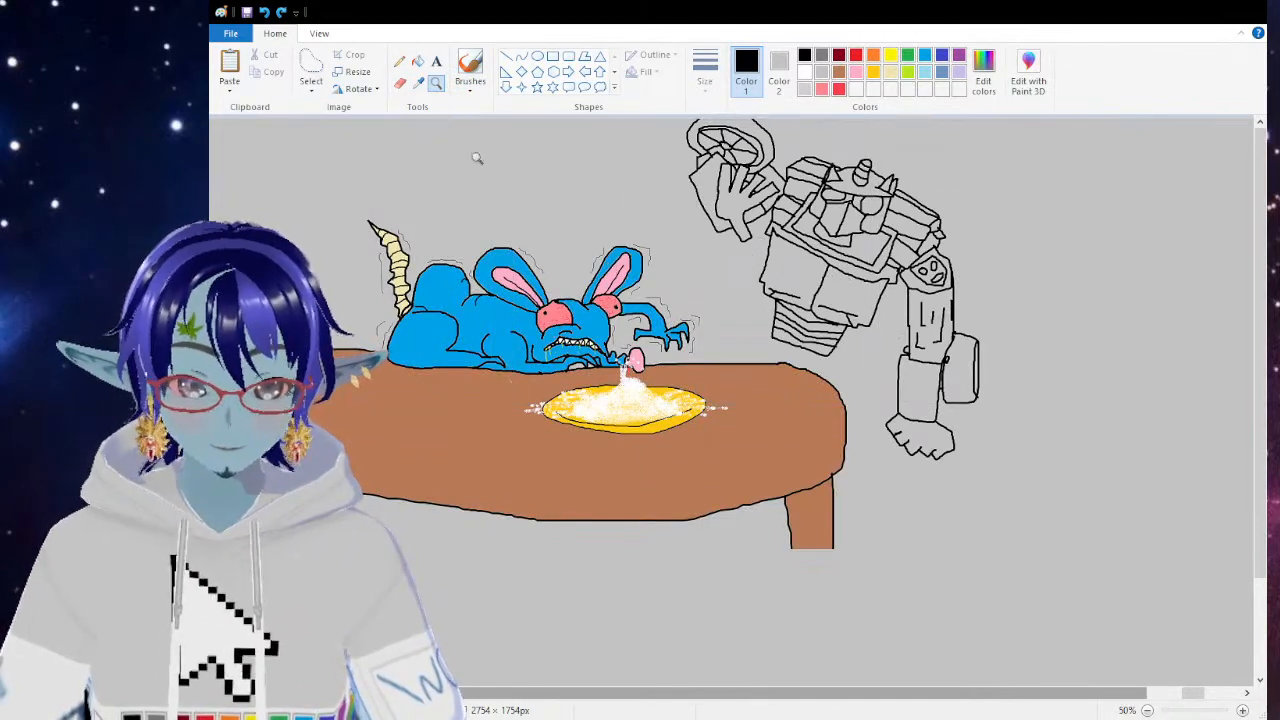
left_click(470, 70)
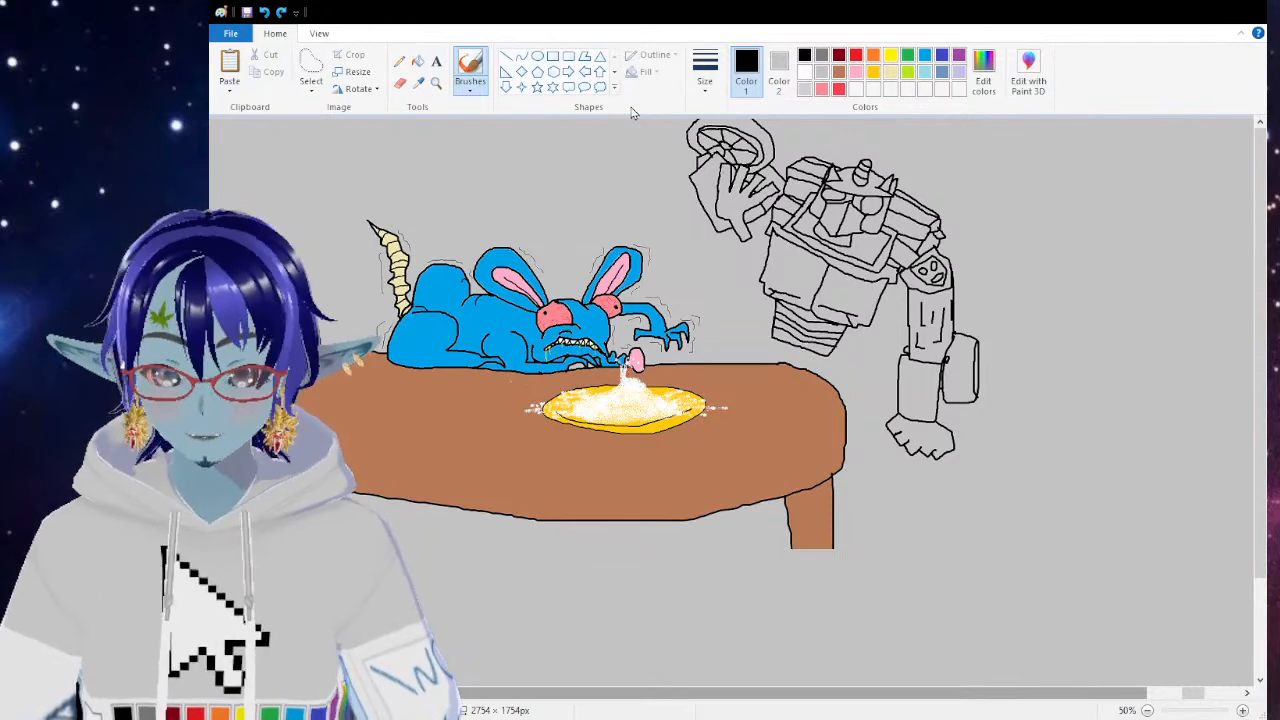
left_click(436, 83)
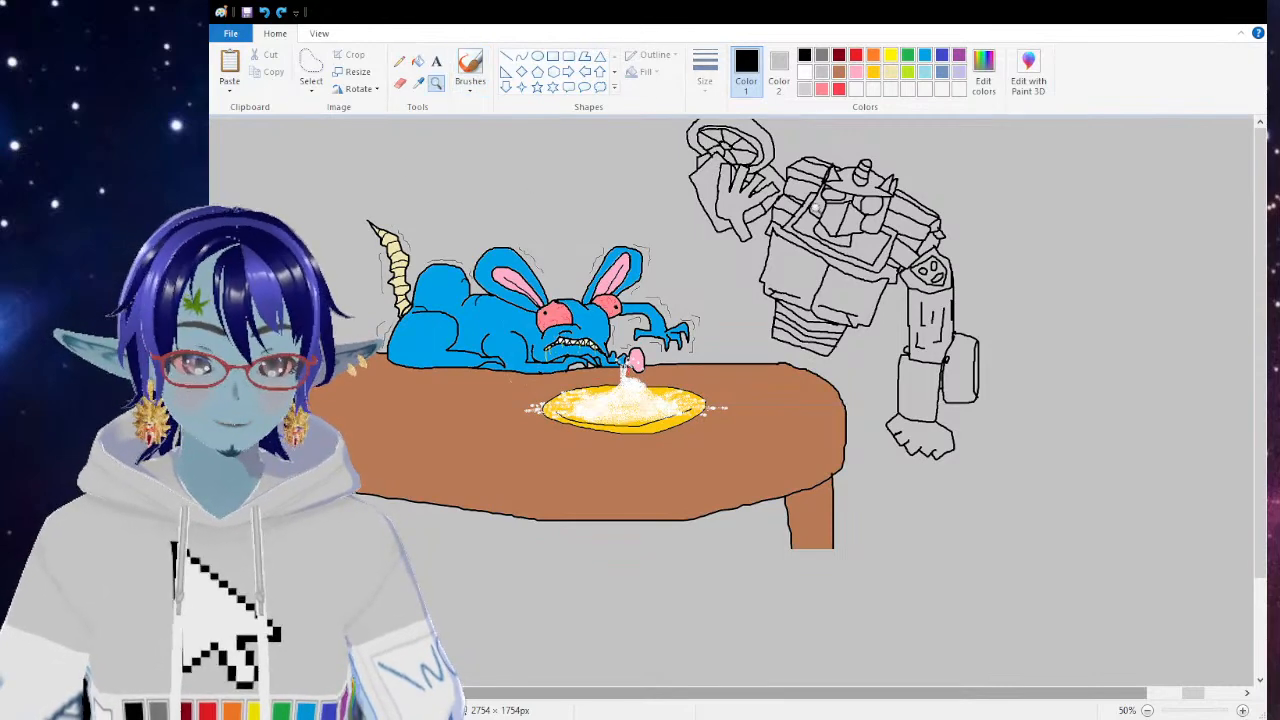
left_click(888, 222)
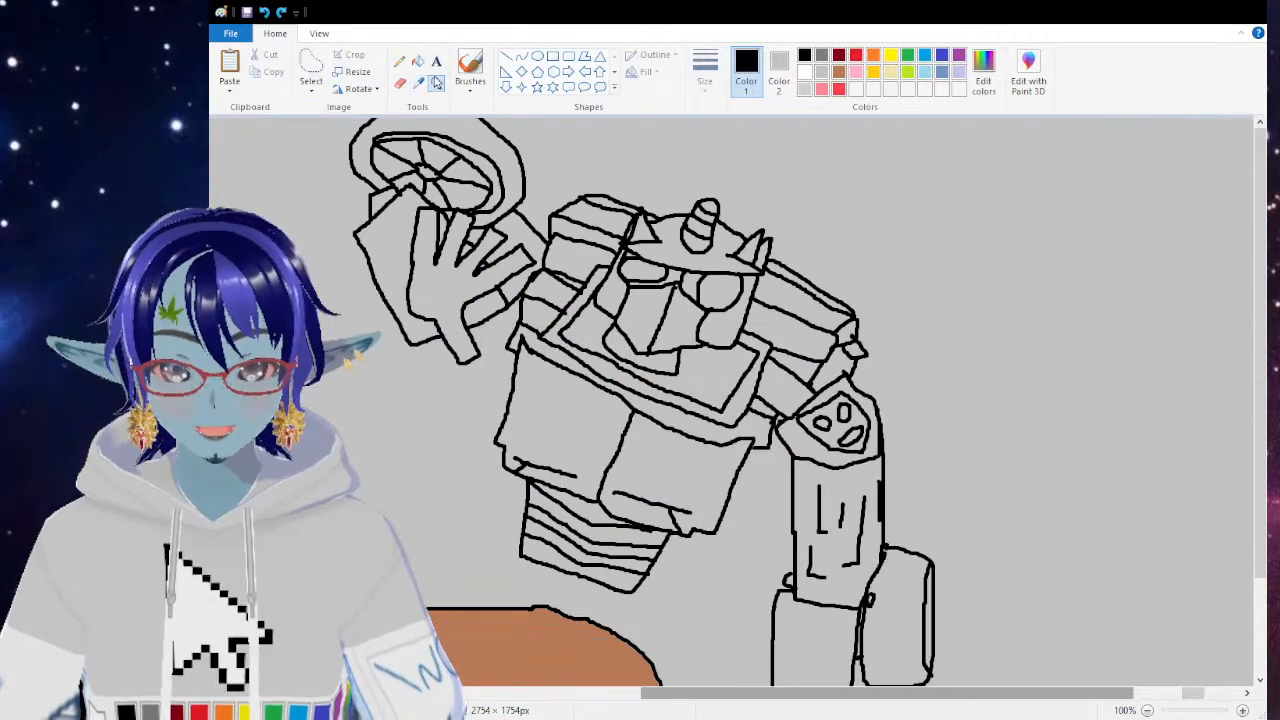
left_click(470, 72)
scroll(478, 332, "down", 3)
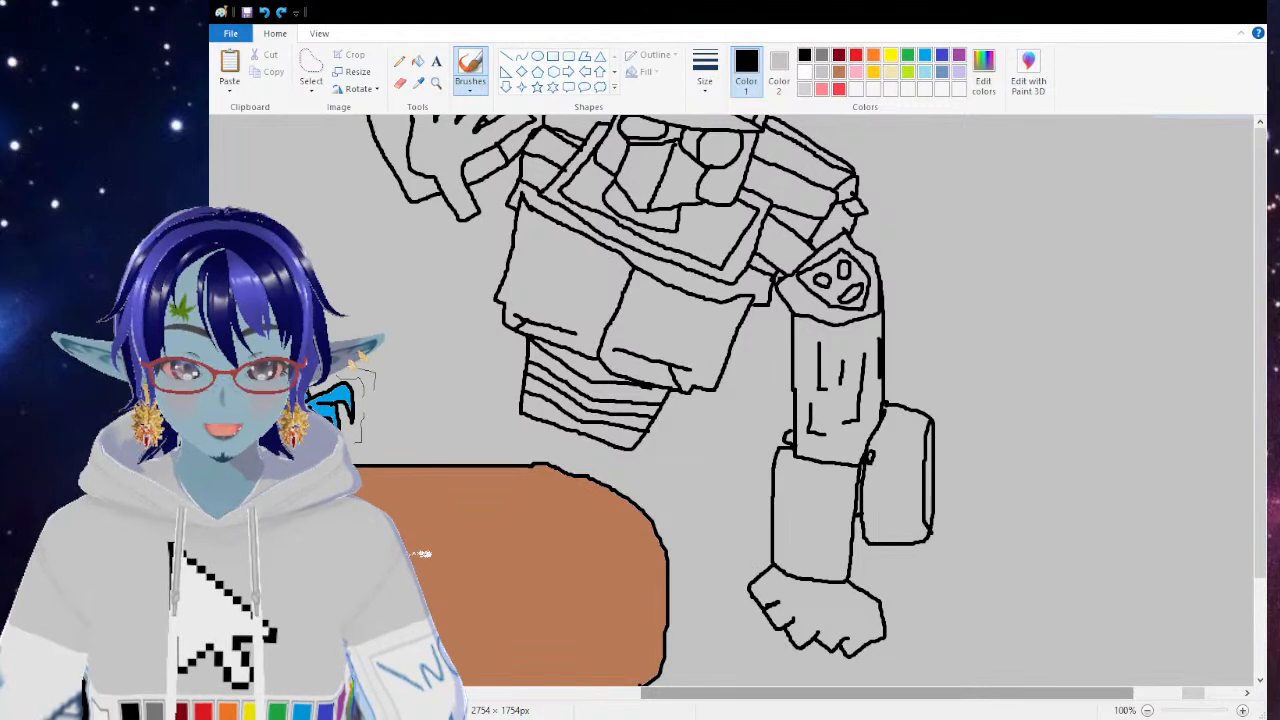
mouse_move(520, 401)
left_mouse_down()
mouse_move(466, 378)
mouse_move(458, 423)
mouse_move(497, 465)
left_mouse_up()
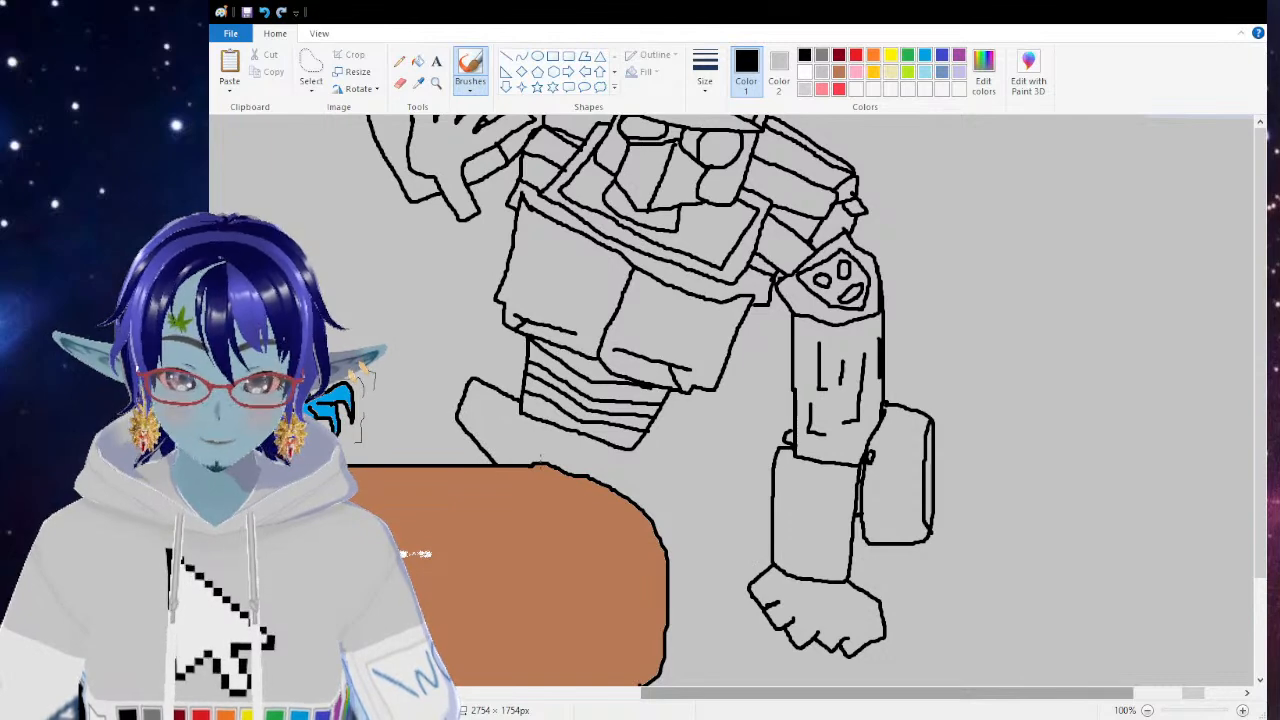
mouse_move(604, 444)
left_mouse_down()
mouse_move(590, 474)
mouse_move(663, 449)
mouse_move(702, 453)
mouse_move(688, 498)
mouse_move(643, 508)
left_mouse_up()
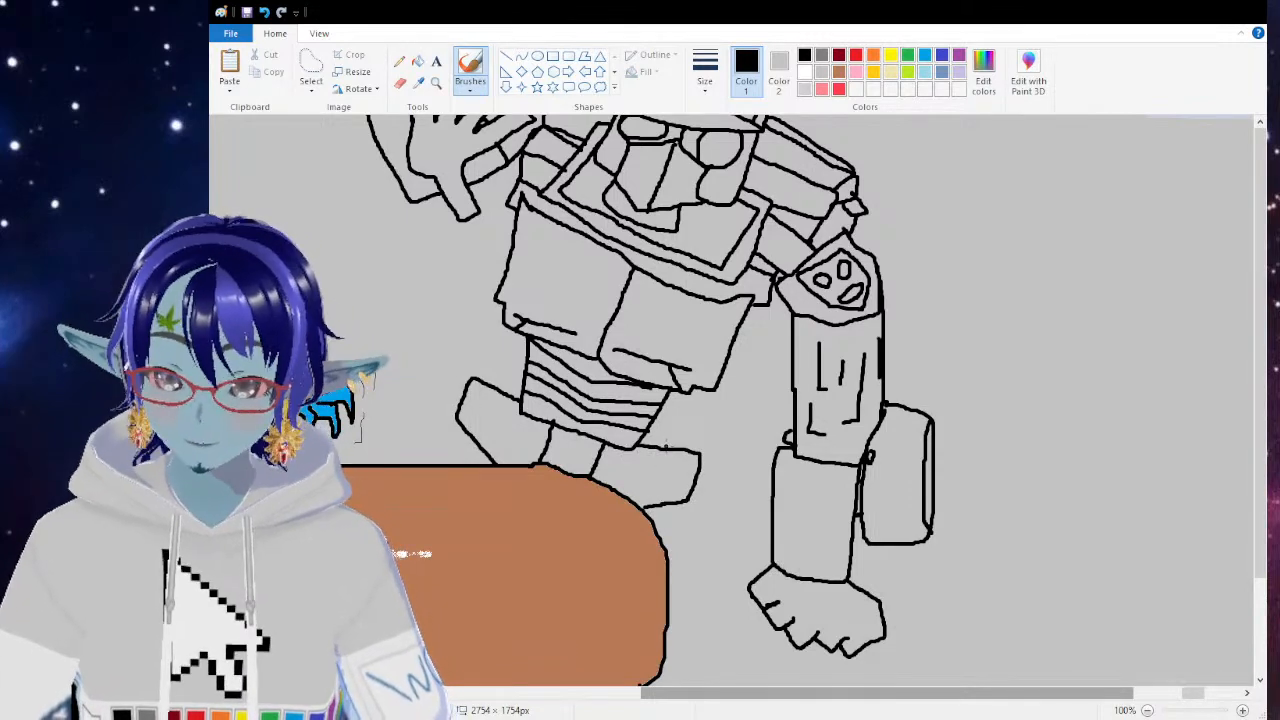
Step: Brush side struts linking the chest panels to both hips, and add a small round bolt outline on each hip
mouse_move(678, 447)
left_mouse_down()
mouse_move(656, 431)
mouse_move(703, 388)
left_mouse_up()
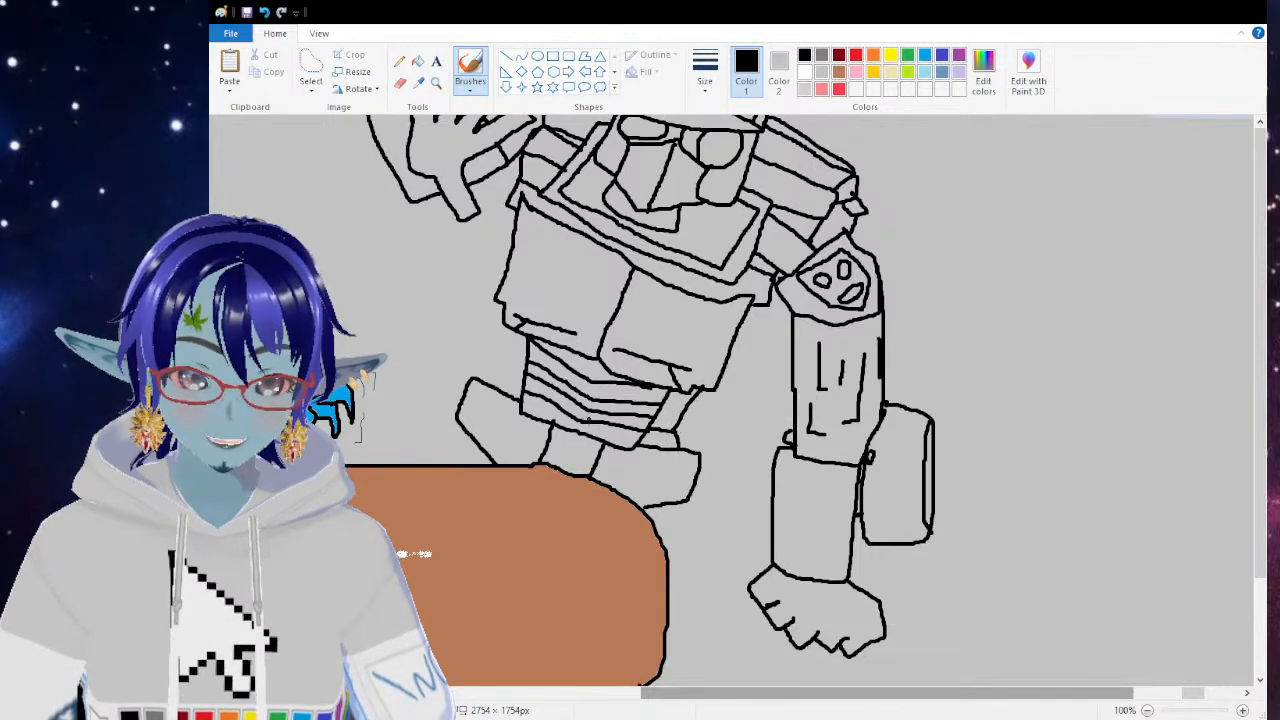
mouse_move(479, 379)
left_mouse_down()
mouse_move(522, 379)
mouse_move(507, 326)
left_mouse_up()
mouse_move(510, 418)
left_mouse_down()
mouse_move(500, 436)
mouse_move(514, 412)
left_mouse_up()
key("ctrl+z")
mouse_move(510, 408)
left_mouse_down()
mouse_move(492, 442)
mouse_move(520, 424)
mouse_move(510, 414)
left_mouse_up()
mouse_move(648, 463)
left_mouse_down()
mouse_move(632, 484)
mouse_move(658, 480)
mouse_move(644, 462)
left_mouse_up()
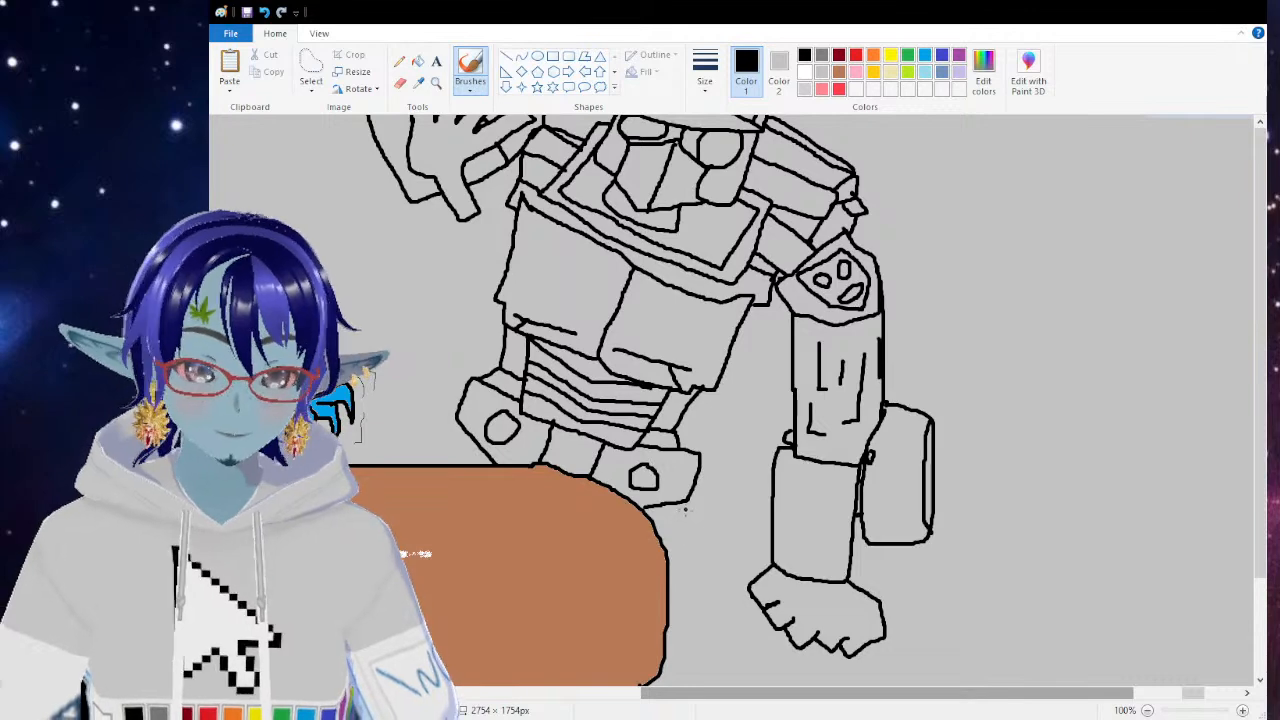
Step: Draw the thigh outlines below the hips, running the outer thigh's edge down to the closed fist and the other thigh's edge to the tabletop
mouse_move(689, 507)
left_mouse_down()
mouse_move(716, 512)
mouse_move(733, 555)
left_mouse_up()
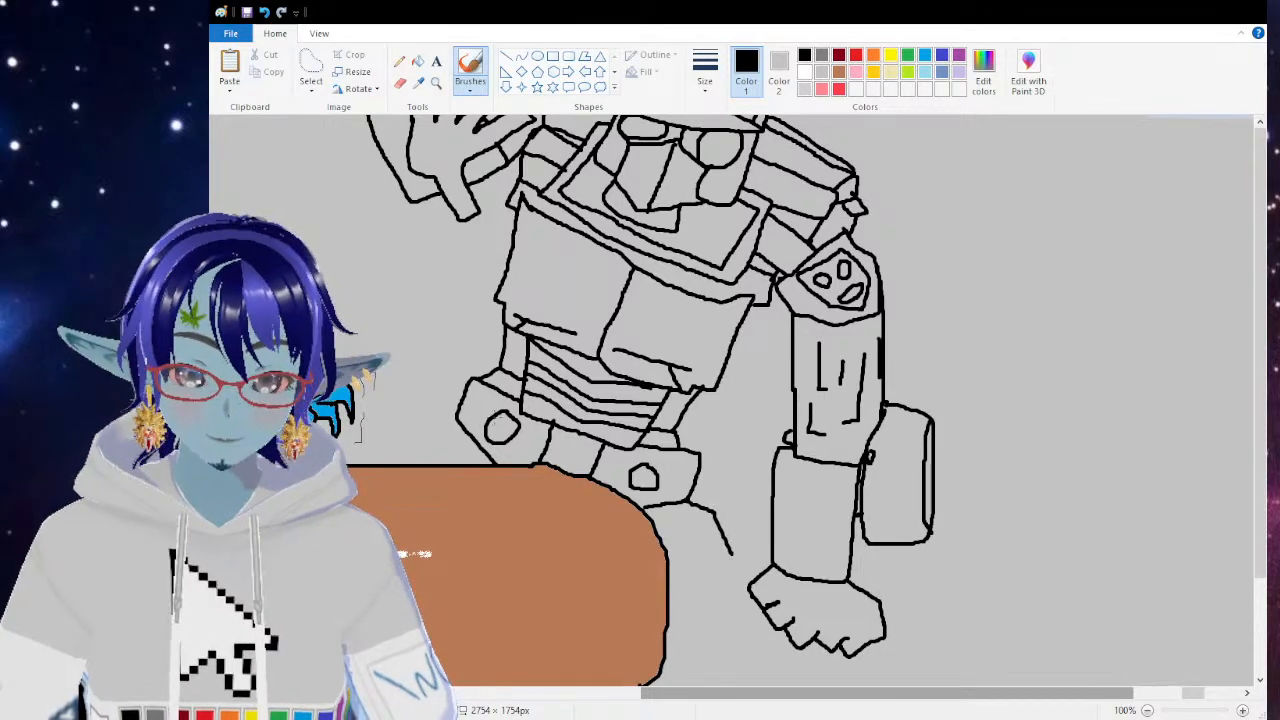
left_click_drag(462, 430, 443, 463)
scroll(583, 374, "up", 1)
scroll(583, 374, "down", 3)
scroll(749, 274, "up", 1)
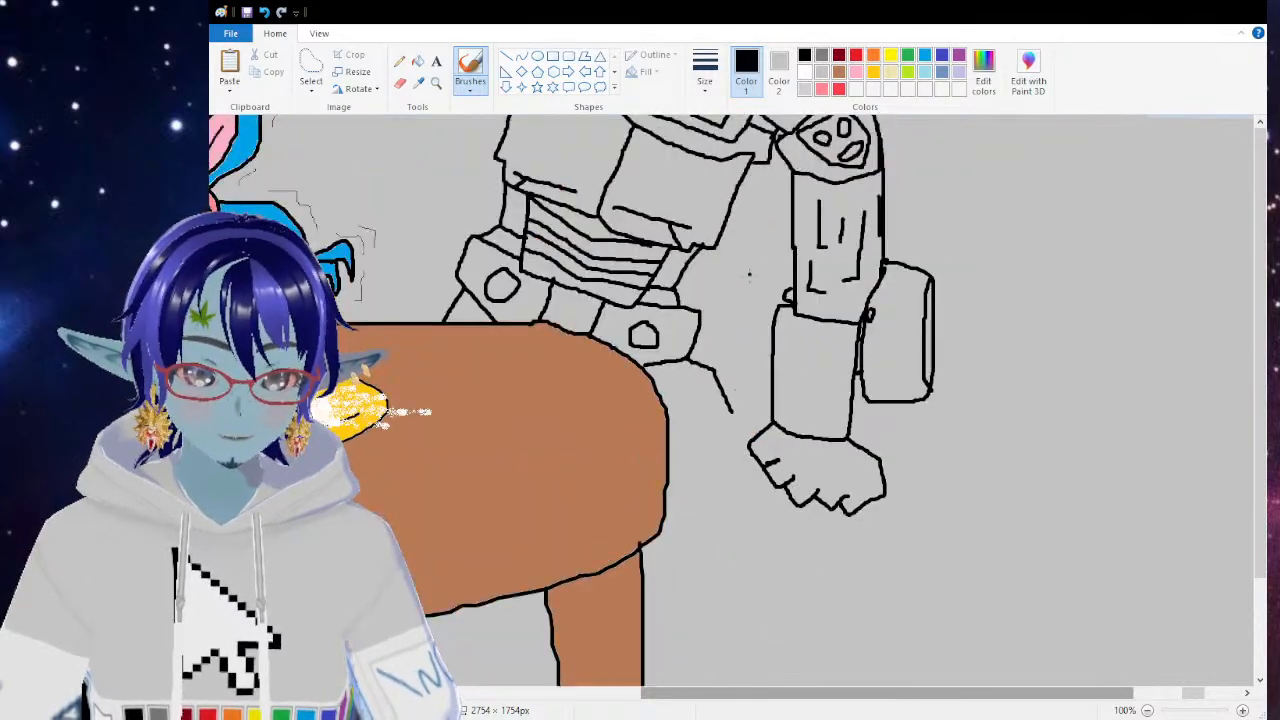
left_click_drag(730, 410, 748, 435)
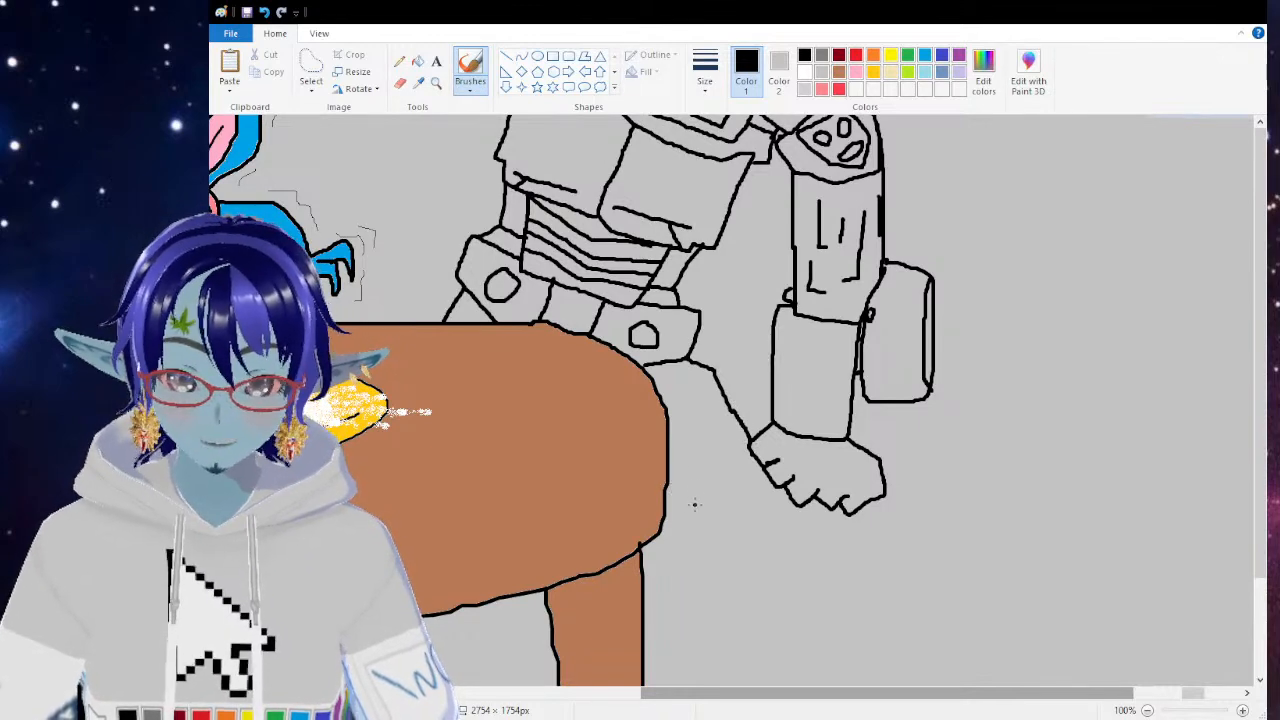
Step: Draw a narrow knee guard with a segmented inner strip beside the table edge, and close the thigh's lower edge from the fist to it
mouse_move(687, 534)
left_mouse_down()
mouse_move(681, 500)
mouse_move(715, 484)
mouse_move(734, 529)
mouse_move(702, 546)
mouse_move(692, 500)
mouse_move(711, 502)
mouse_move(735, 581)
mouse_move(711, 570)
mouse_move(714, 503)
mouse_move(709, 546)
mouse_move(734, 546)
mouse_move(722, 507)
left_mouse_up()
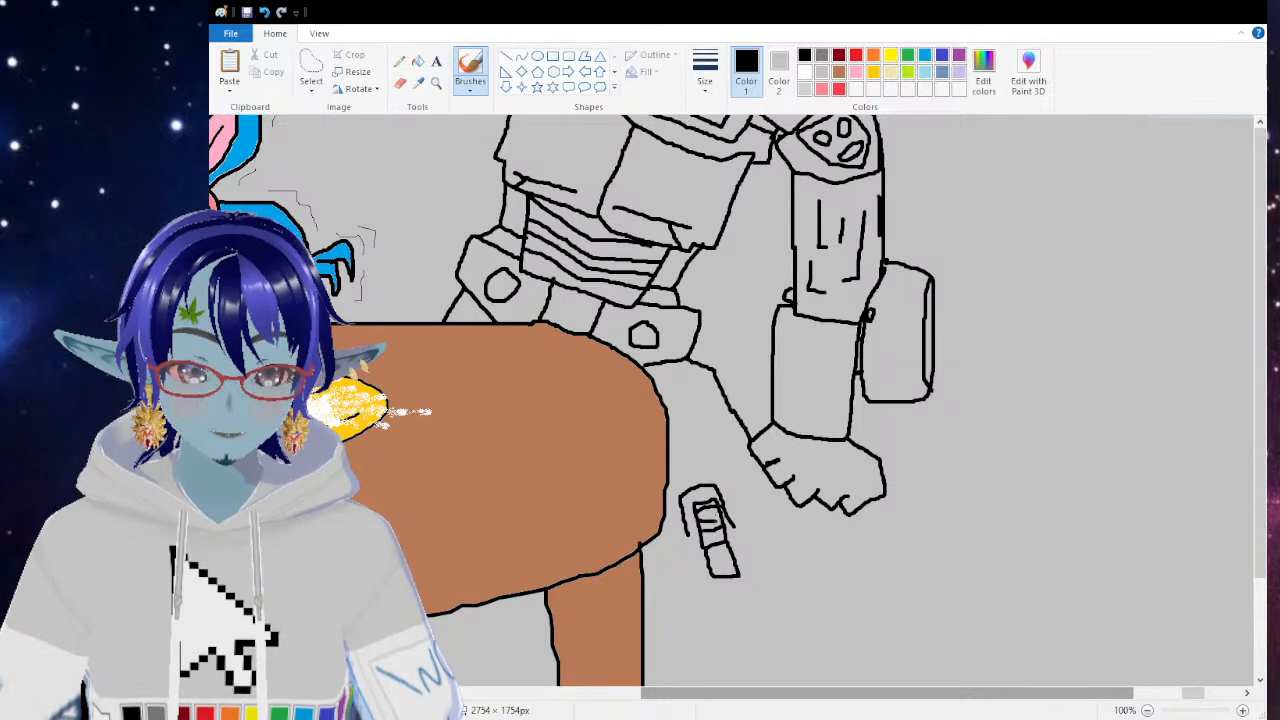
left_click_drag(710, 566, 740, 555)
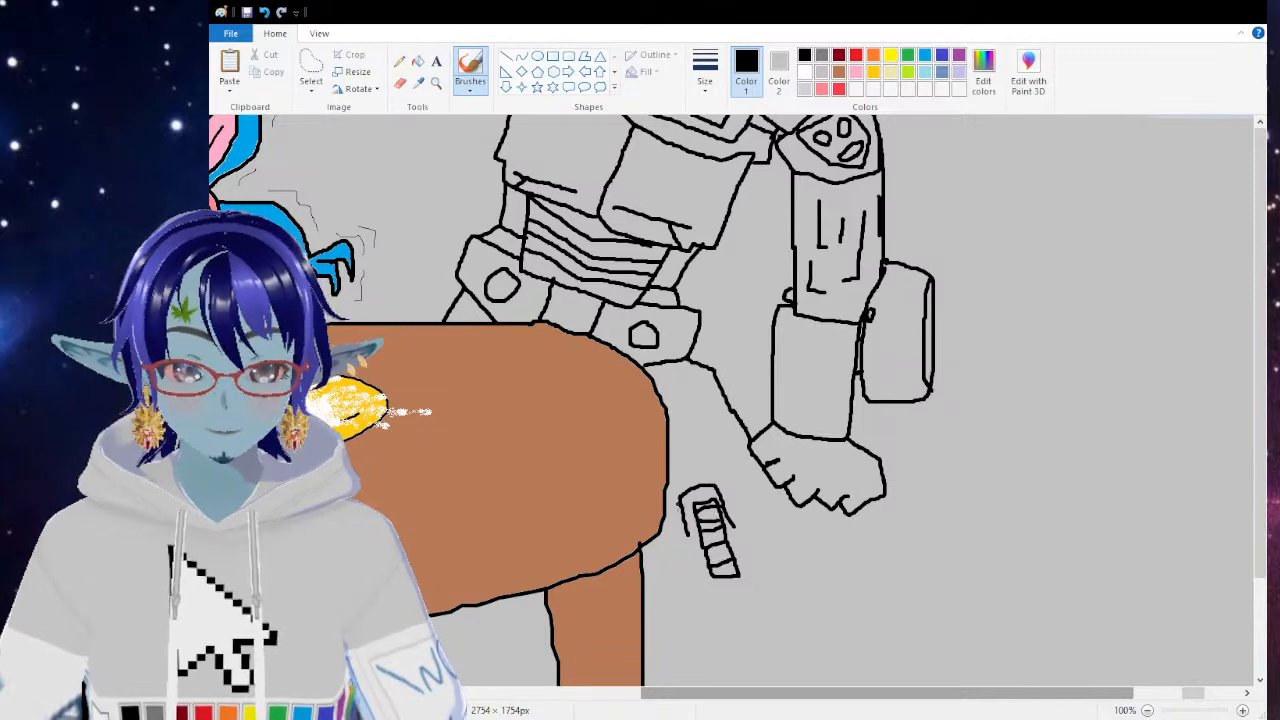
left_click_drag(757, 459, 722, 497)
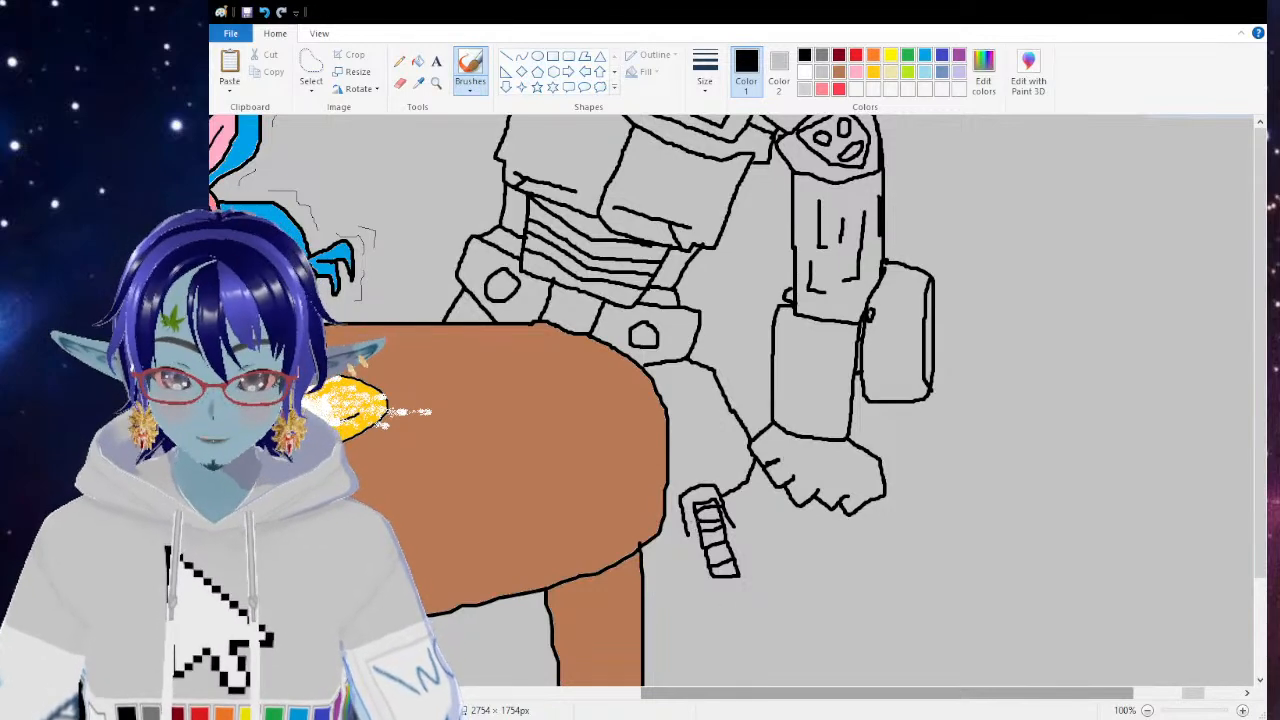
Step: Add a pointed panel on each side of the knee guard and extend both outer shin edges down past the table leg
mouse_move(688, 536)
left_mouse_down()
mouse_move(675, 549)
mouse_move(756, 531)
mouse_move(757, 562)
mouse_move(688, 566)
mouse_move(698, 585)
left_mouse_up()
mouse_move(666, 531)
left_mouse_down()
mouse_move(652, 549)
mouse_move(683, 604)
left_mouse_up()
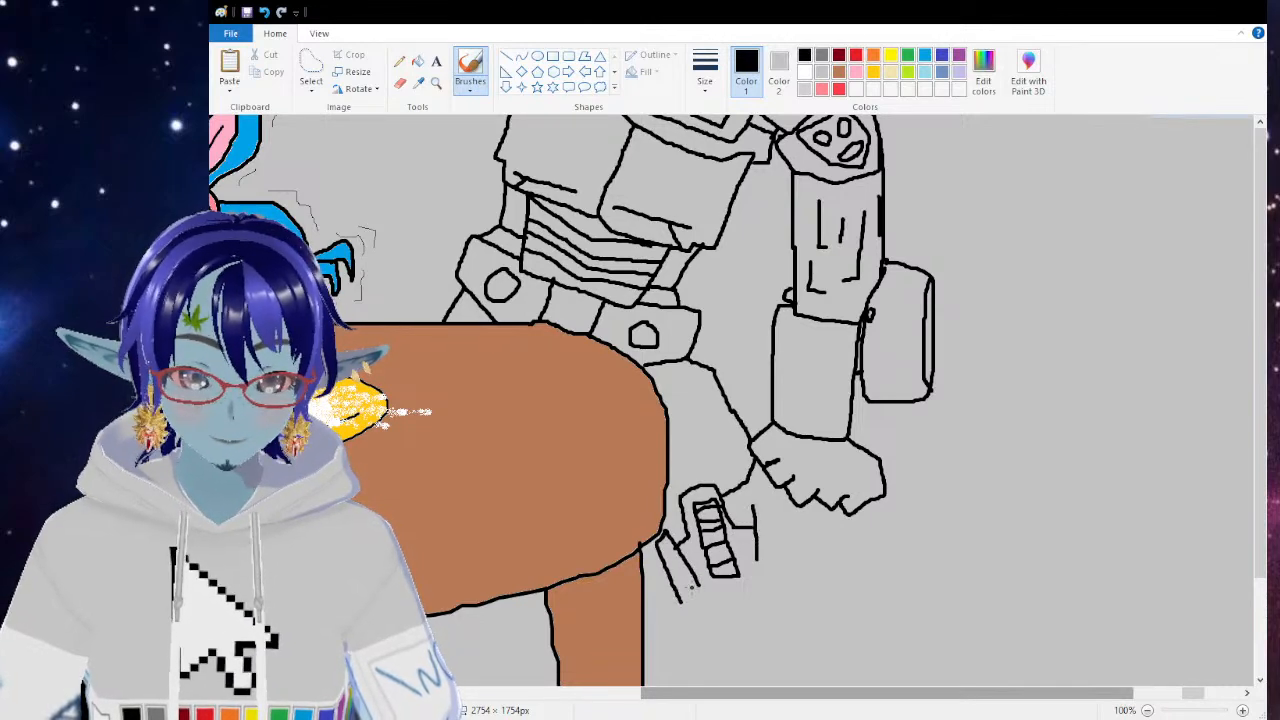
mouse_move(755, 505)
left_mouse_down()
mouse_move(776, 505)
mouse_move(808, 613)
left_mouse_up()
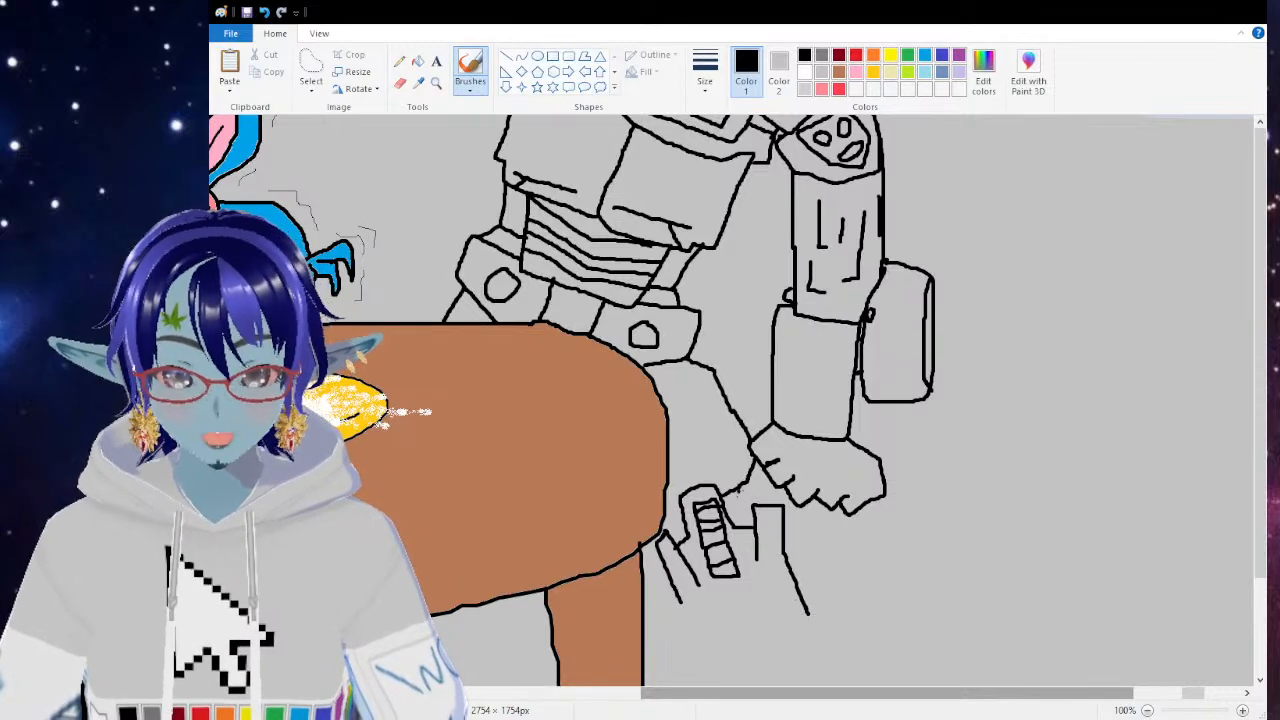
left_click_drag(739, 488, 731, 518)
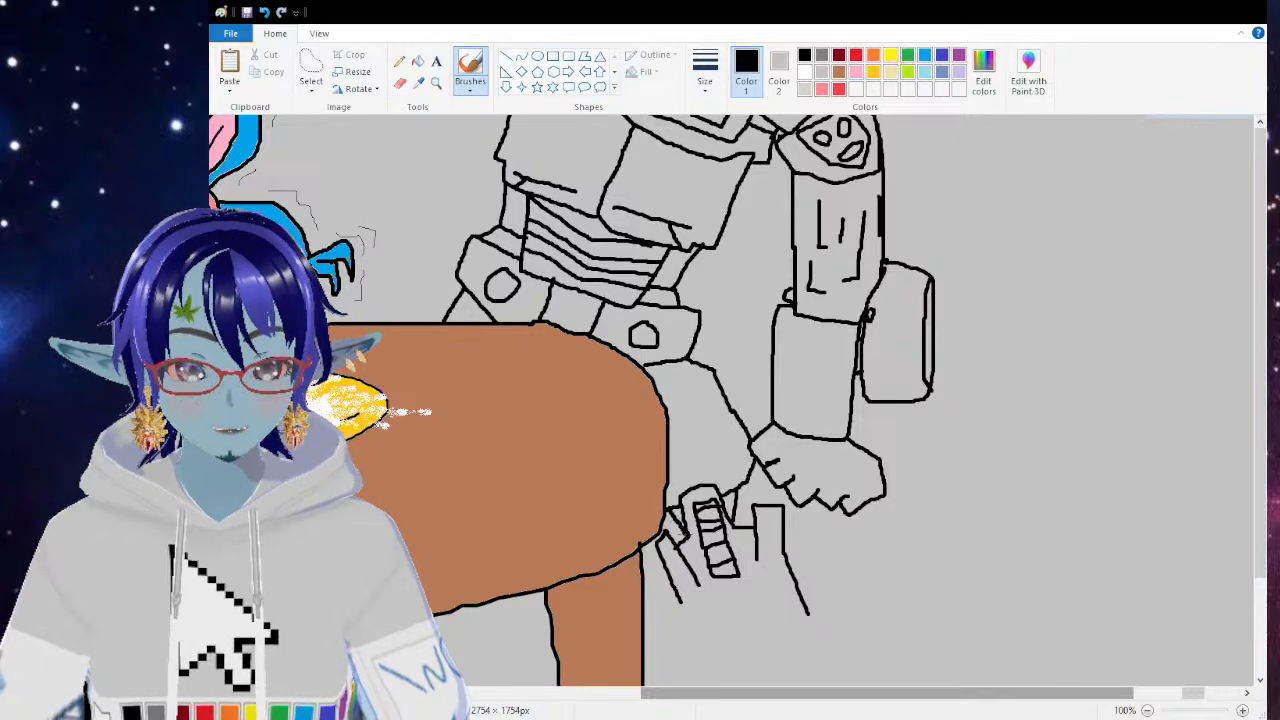
scroll(712, 559, "down", 3)
left_click_drag(674, 460, 700, 531)
left_click_drag(812, 474, 836, 535)
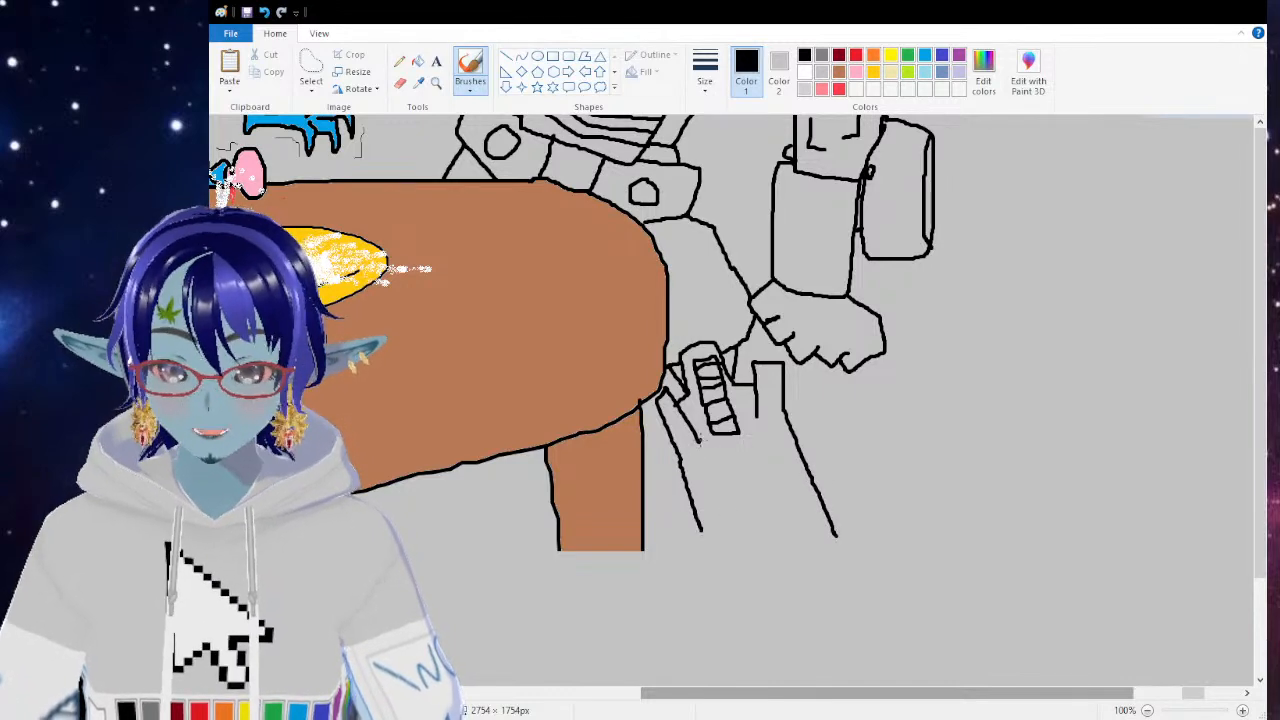
Step: Close the knee's side panels, draw its angular lower plate, and run two inner lines down the shin
left_click_drag(697, 441, 689, 468)
left_click_drag(757, 414, 790, 436)
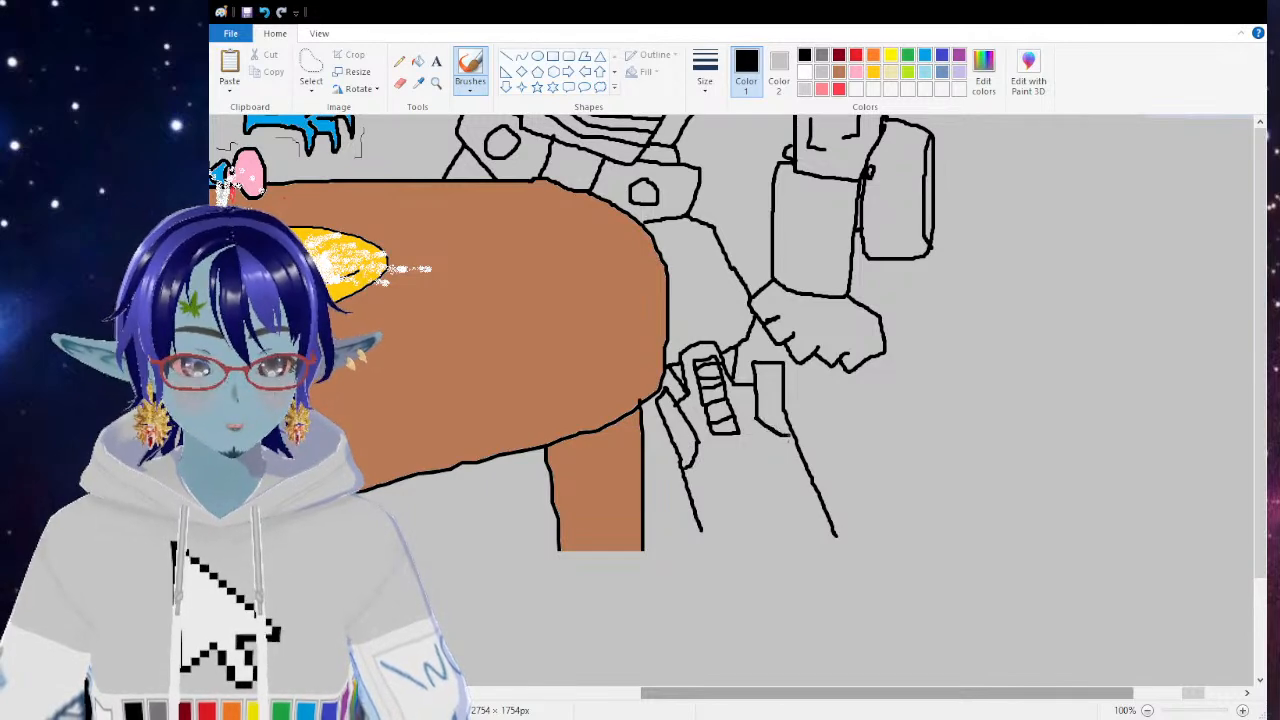
mouse_move(700, 449)
left_mouse_down()
mouse_move(726, 468)
mouse_move(752, 462)
mouse_move(772, 434)
left_mouse_up()
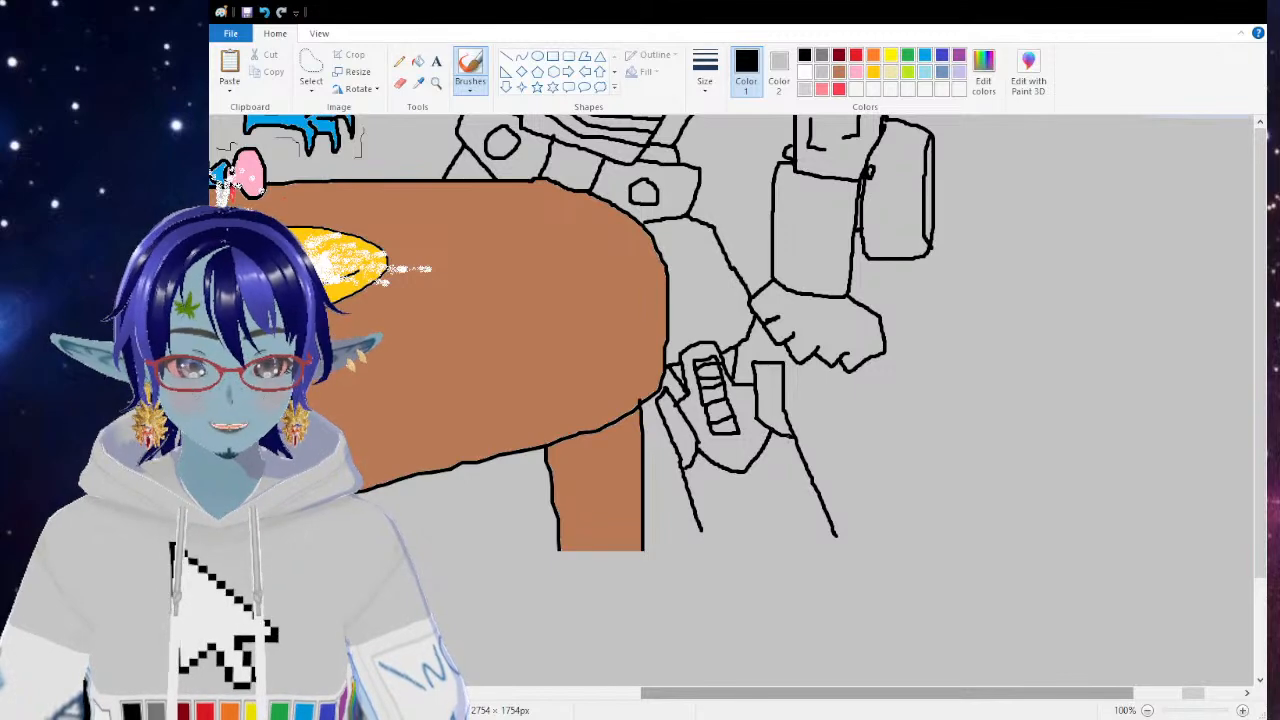
mouse_move(713, 457)
left_mouse_down()
mouse_move(721, 489)
mouse_move(746, 559)
left_mouse_up()
left_click_drag(760, 456, 792, 552)
Step: Draw the second leg's edges beneath the tabletop and add panel lines inside the visible thigh
scroll(664, 453, "up", 3)
scroll(600, 400, "down", 3)
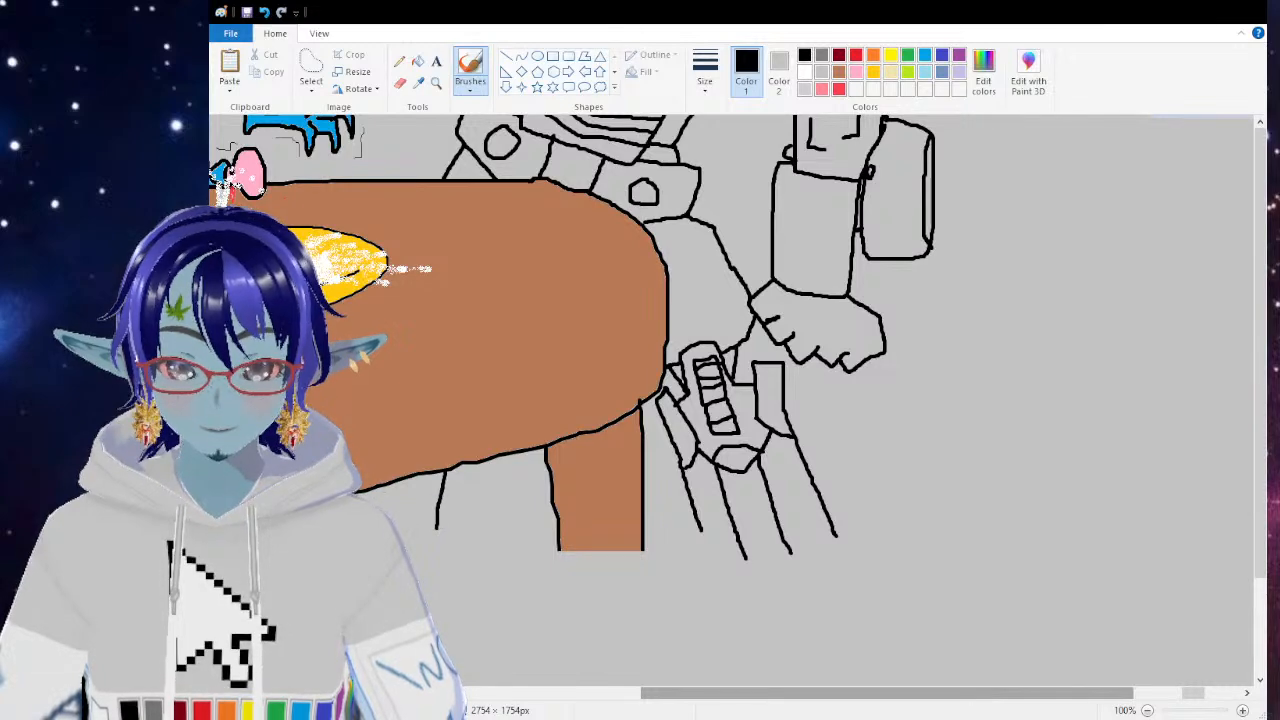
scroll(730, 400, "up", 3)
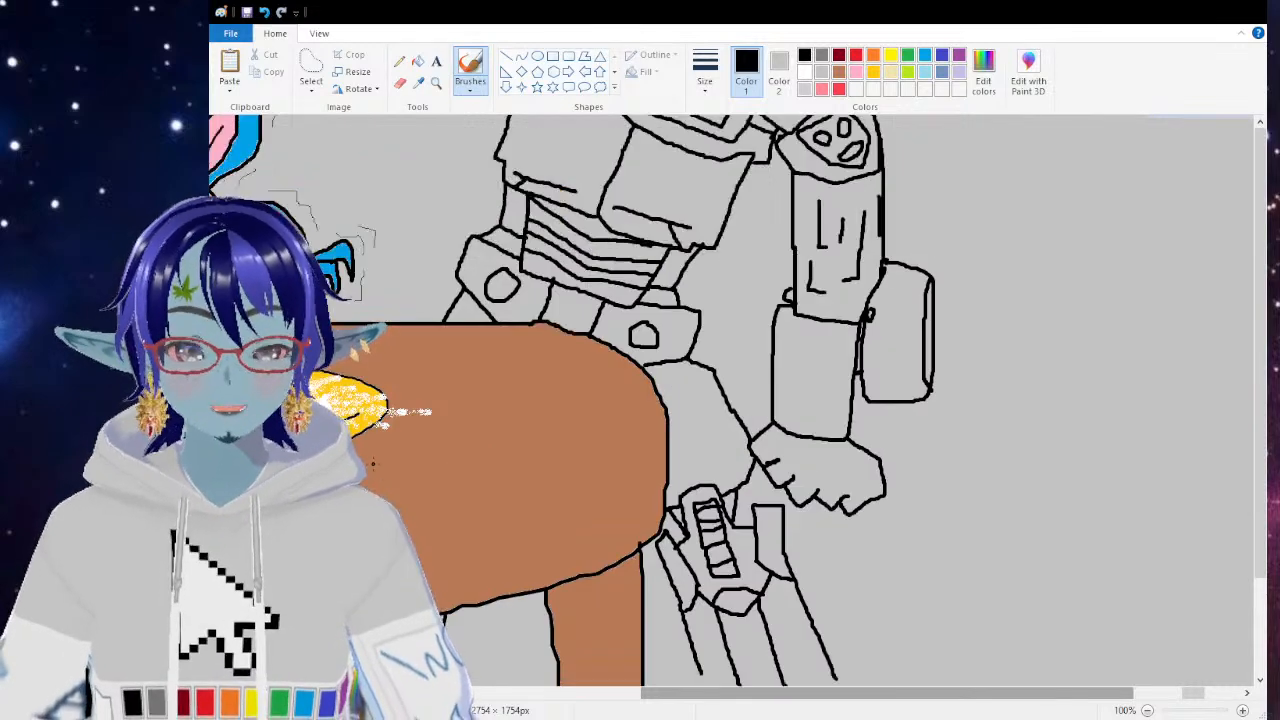
mouse_move(670, 561)
left_mouse_down()
mouse_move(698, 550)
mouse_move(690, 507)
mouse_move(735, 633)
left_mouse_up()
scroll(655, 514, "up", 1)
scroll(660, 514, "down", 1)
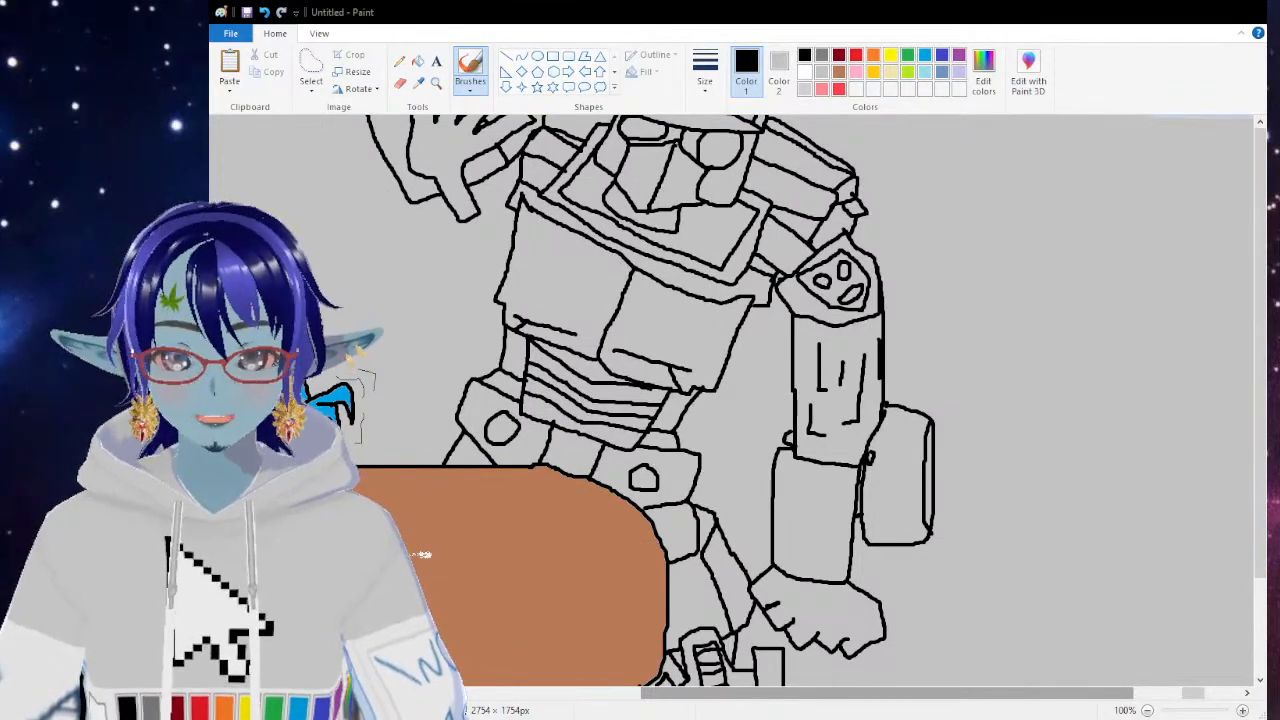
Step: Brush a small bolted bracket on each side of the robot's chest, with curved edges running down toward the hips
scroll(425, 554, "up", 3)
scroll(425, 554, "down", 3)
scroll(415, 411, "down", 3)
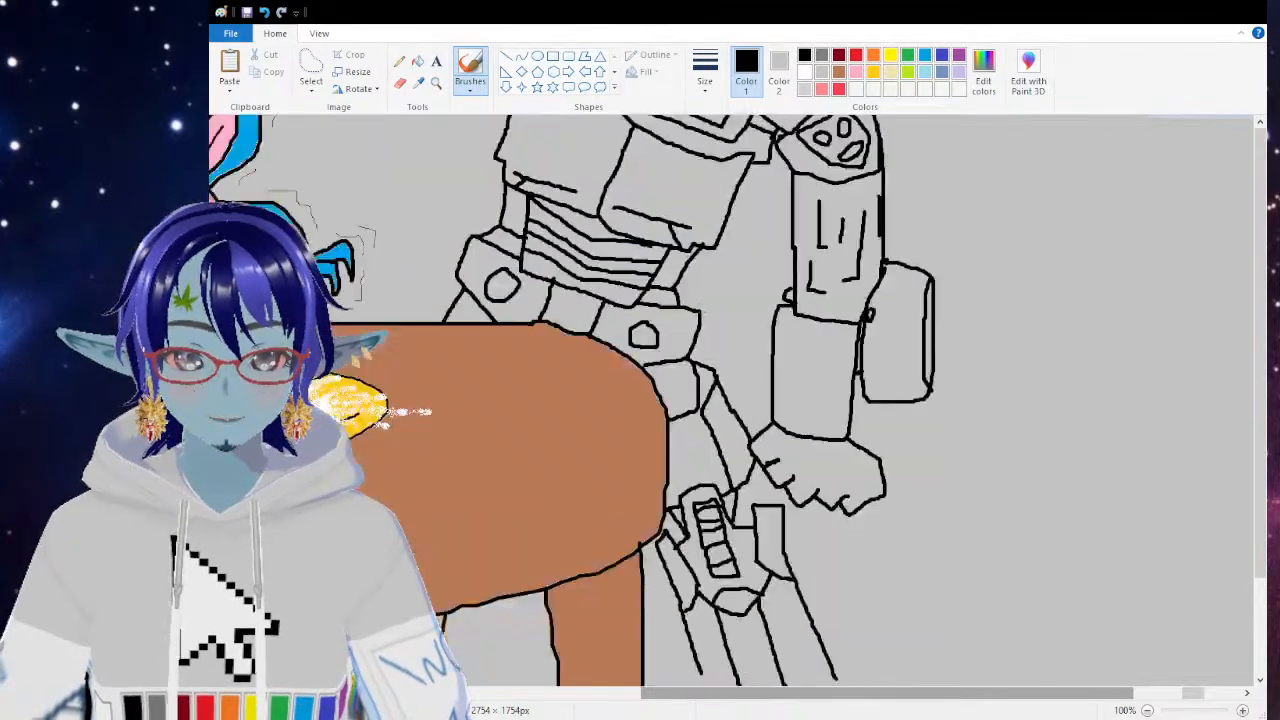
scroll(560, 400, "down", 3)
scroll(710, 355, "up", 3)
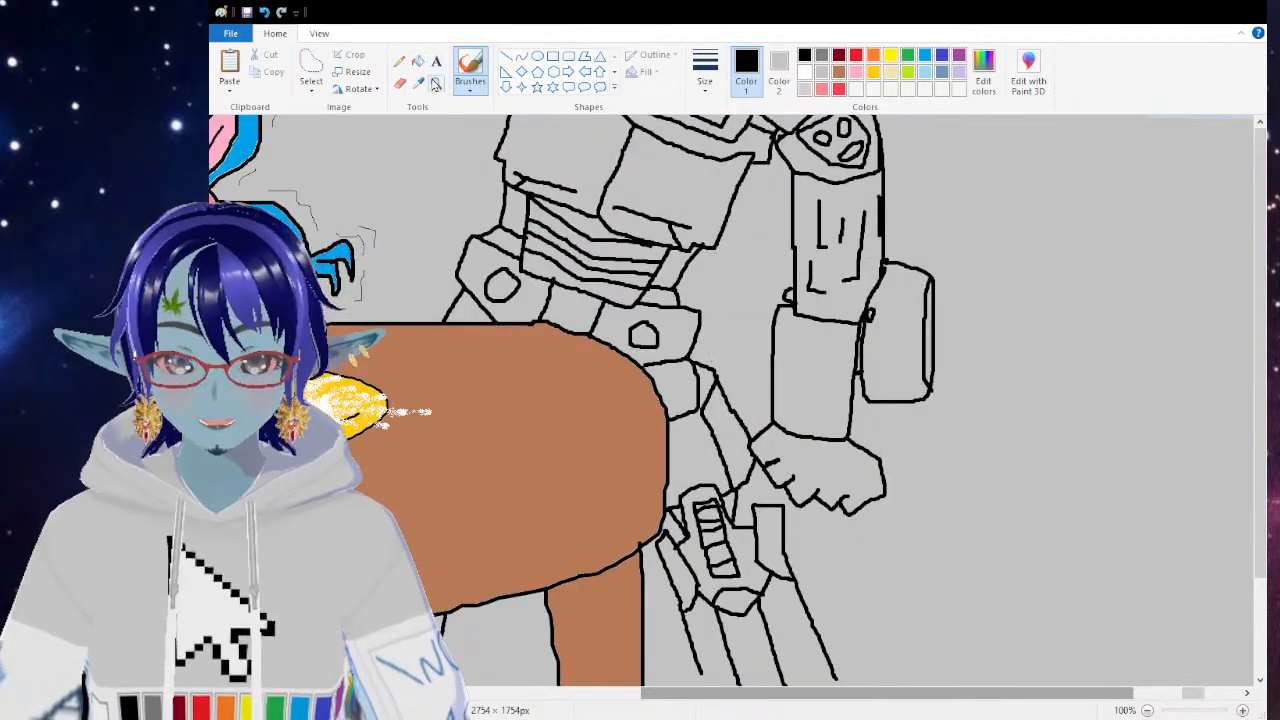
left_click(436, 83)
right_click(414, 268)
scroll(762, 268, "up", 3)
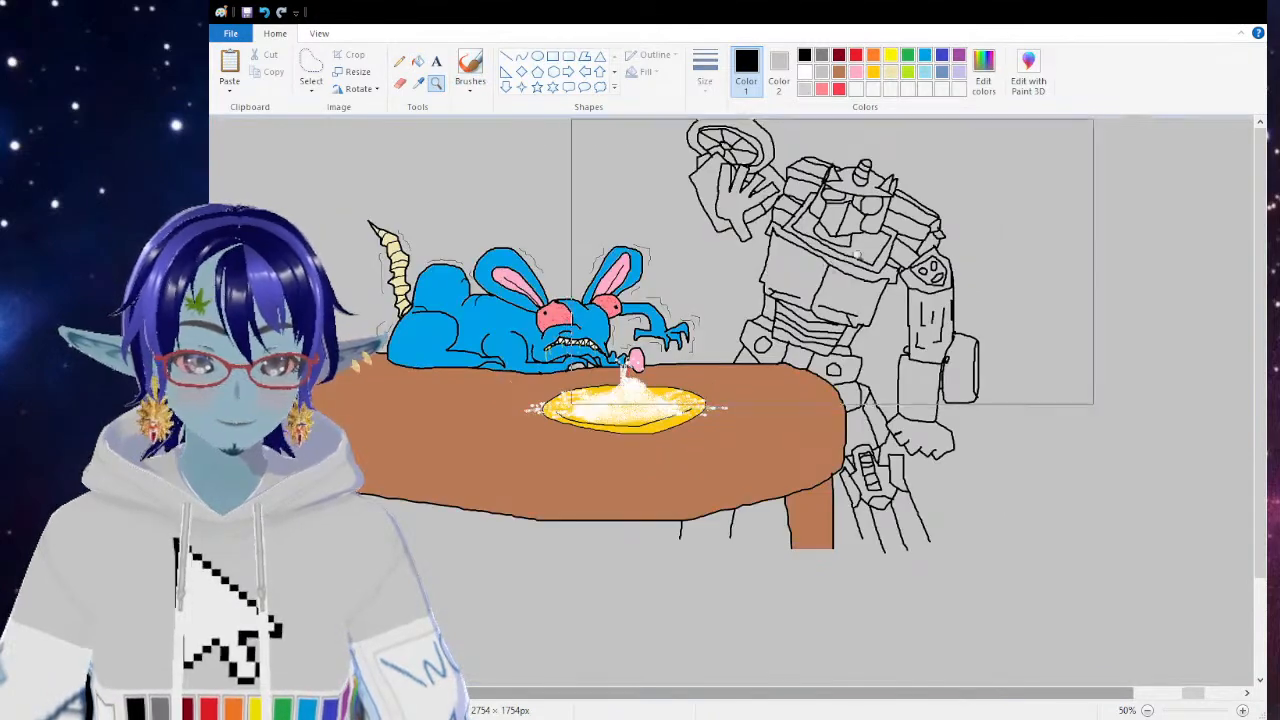
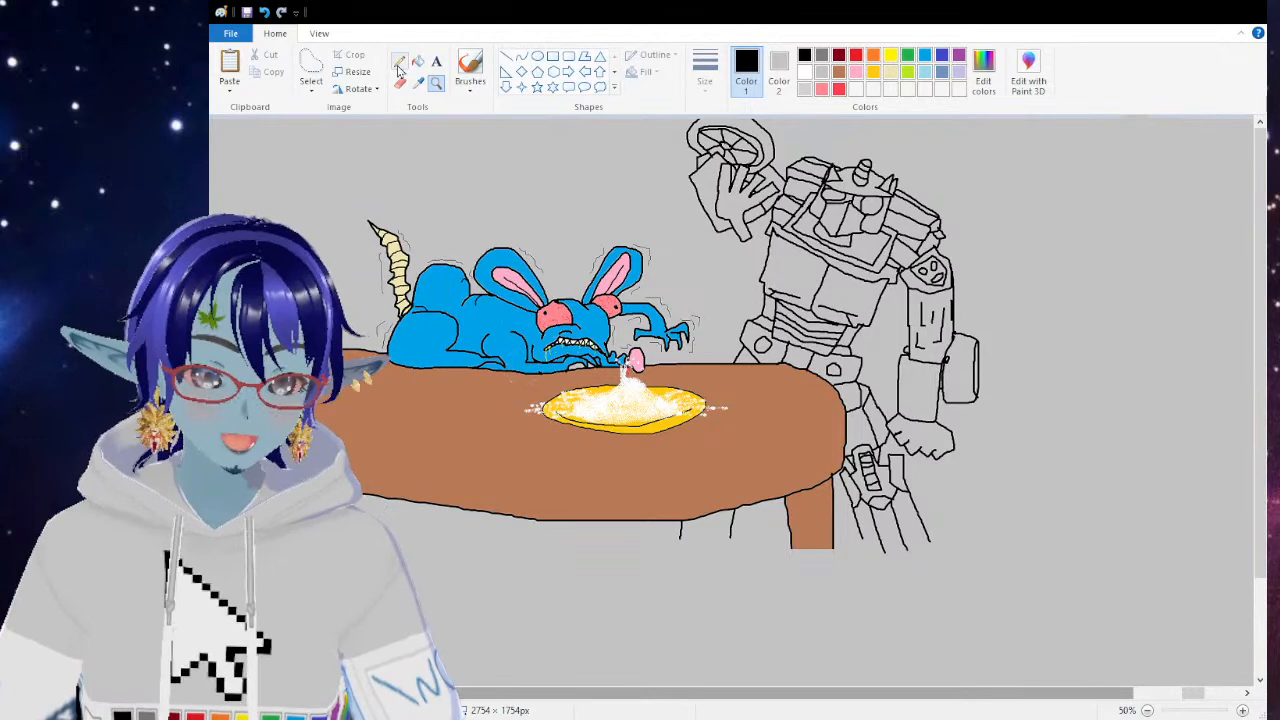
left_click(470, 68)
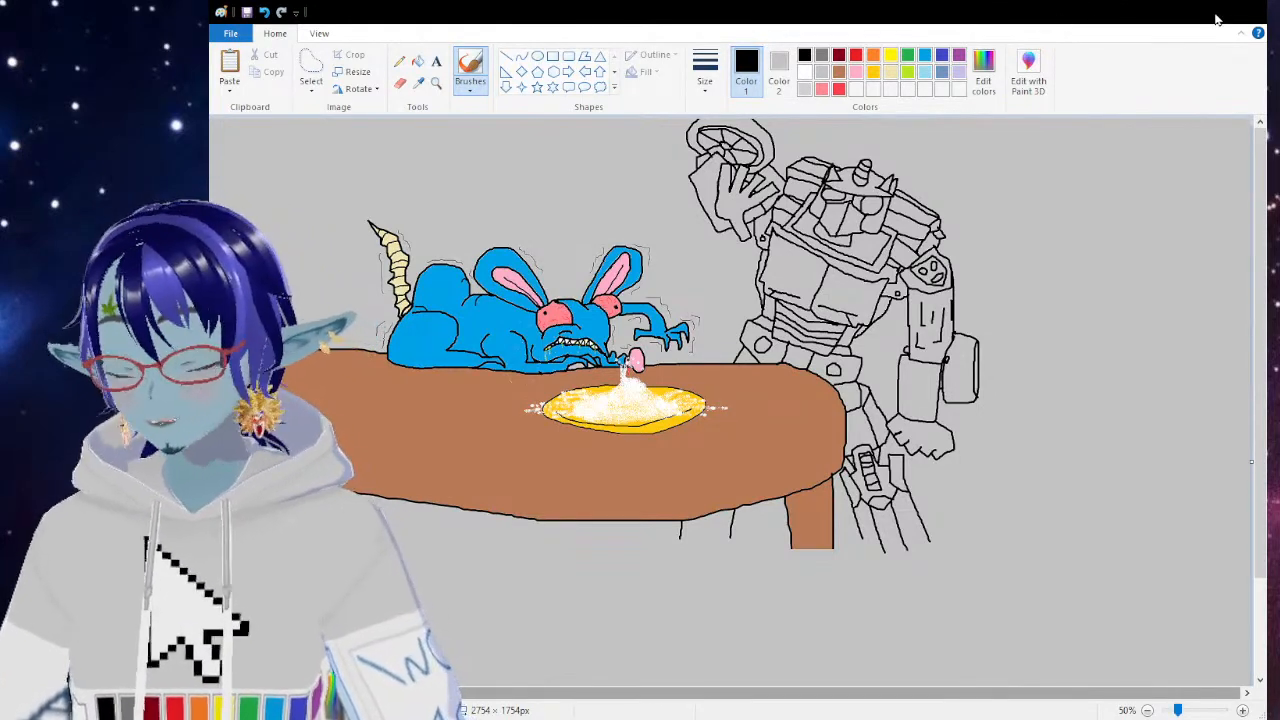
Step: Fill the robot's helmet, including its side points and both cheek guards, with indigo
left_click(436, 82)
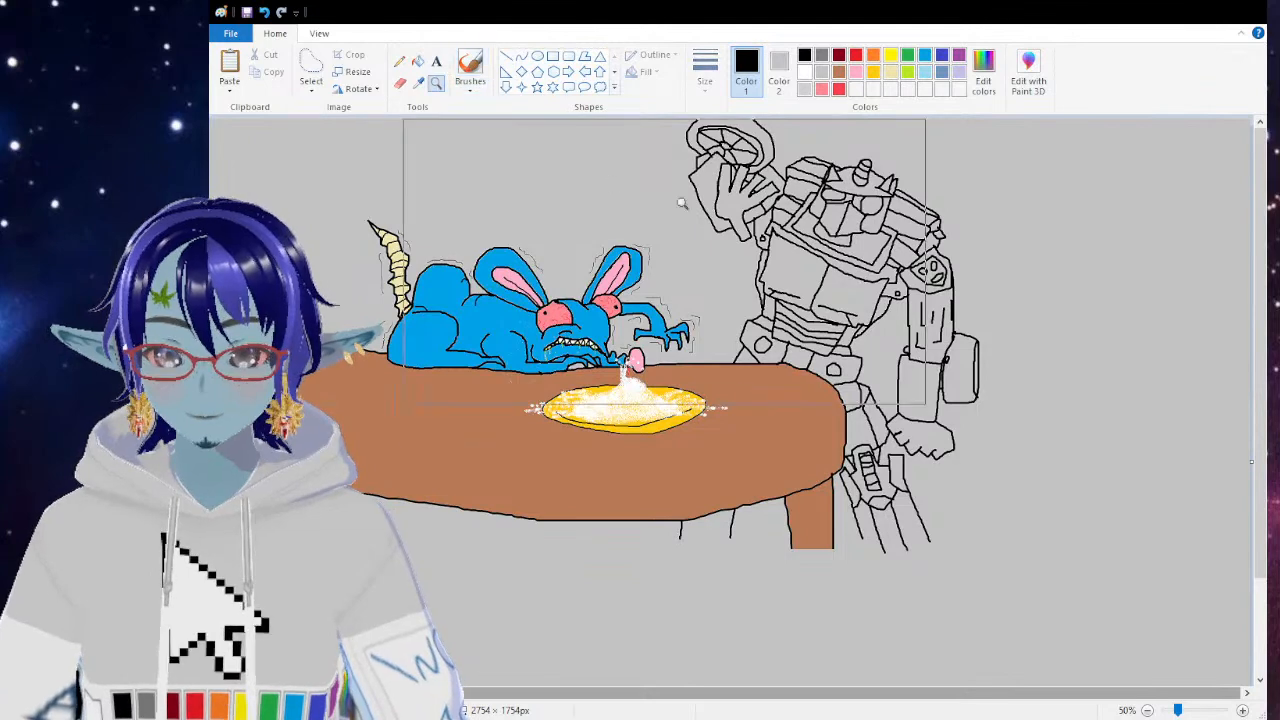
left_click(665, 201)
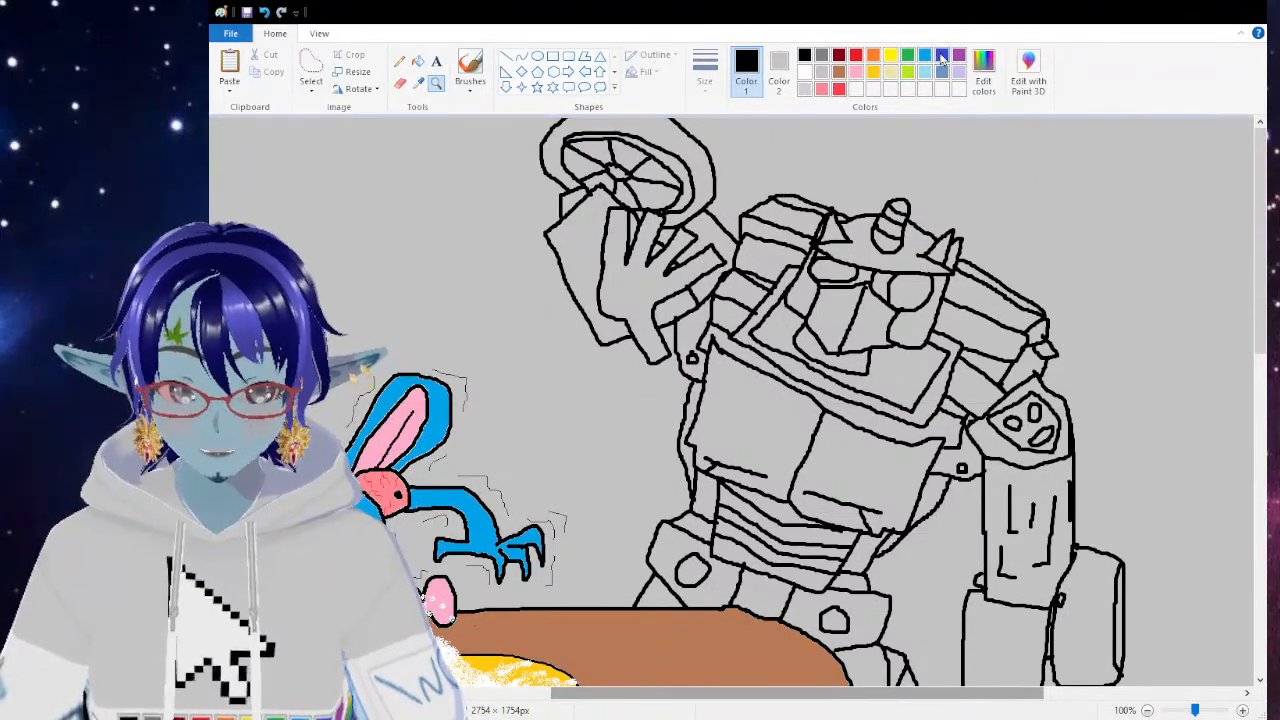
left_click(942, 60)
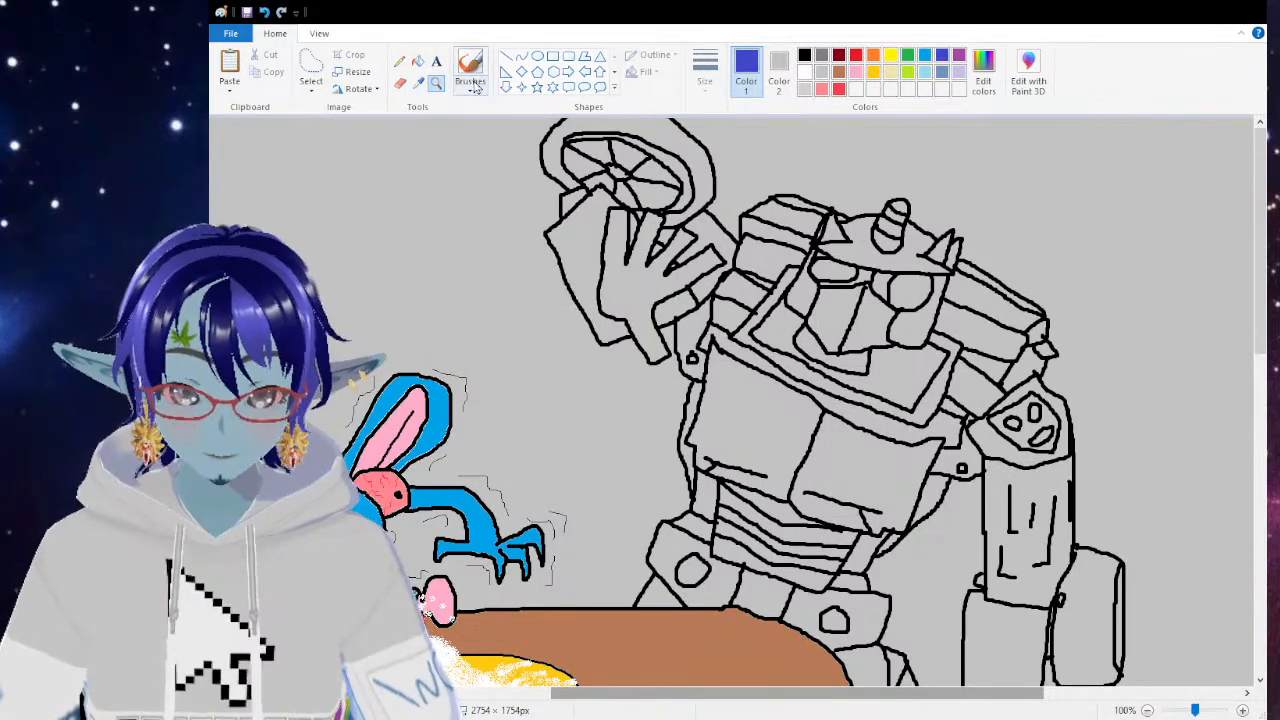
left_click(420, 62)
left_click(855, 250)
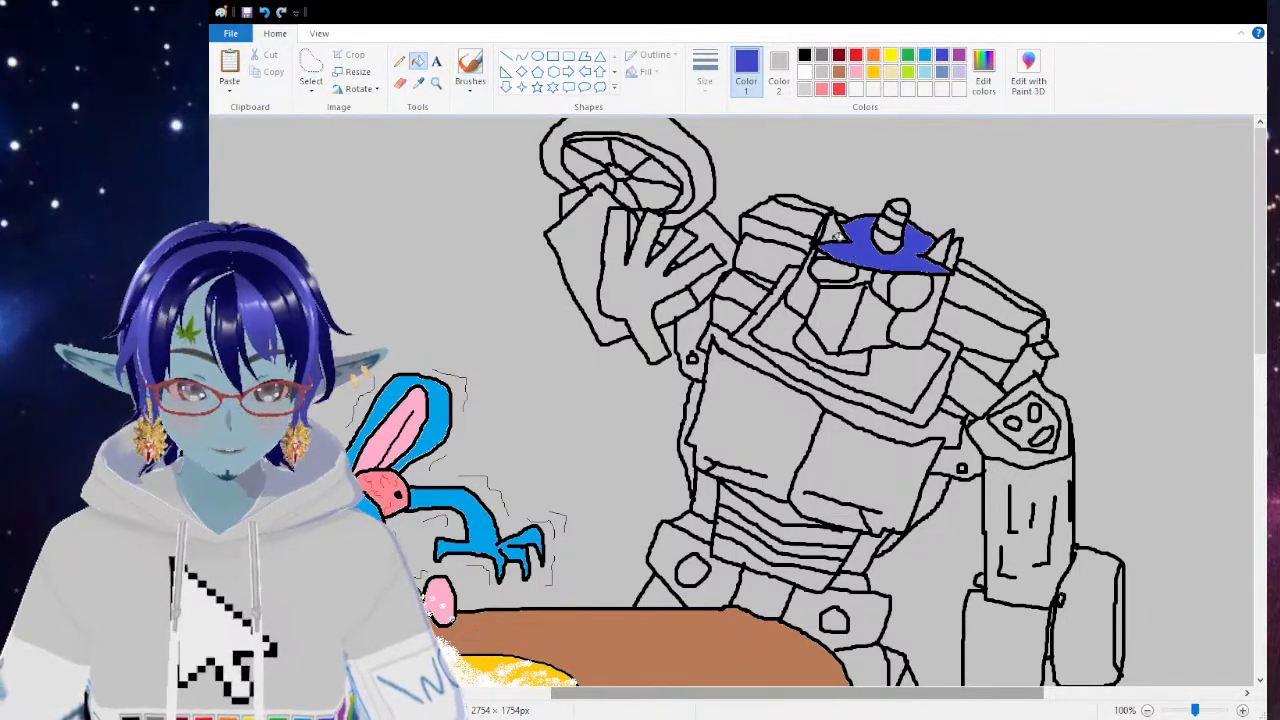
left_click(836, 232)
left_click(938, 247)
left_click(953, 256)
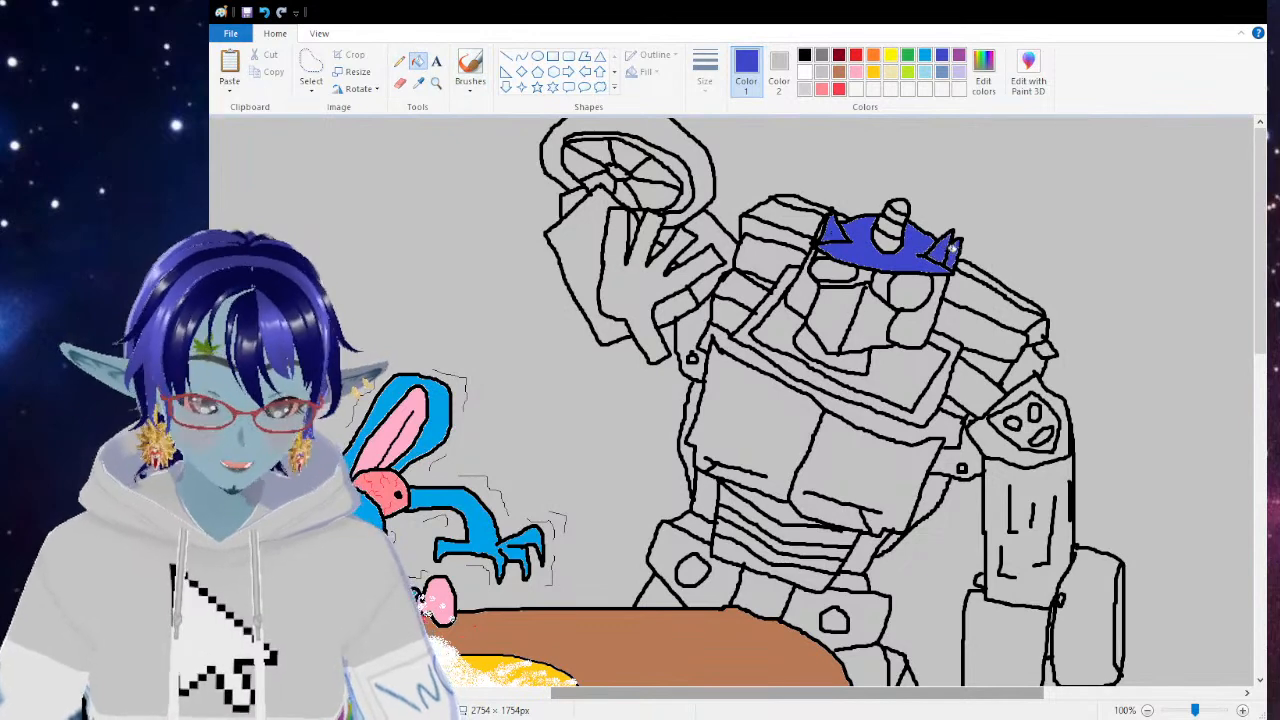
left_click(806, 292)
left_click(909, 326)
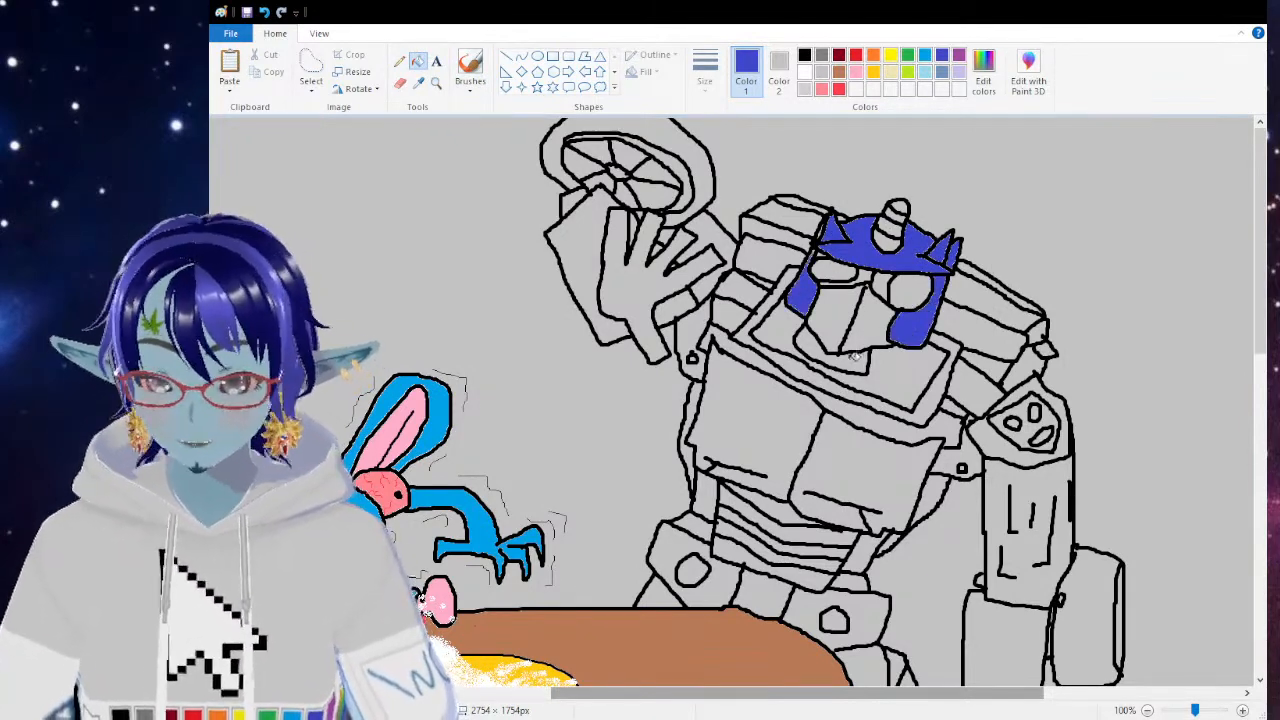
Step: Fill both large chest panels with light turquoise
left_click(924, 72)
left_click(733, 436)
left_click(830, 472)
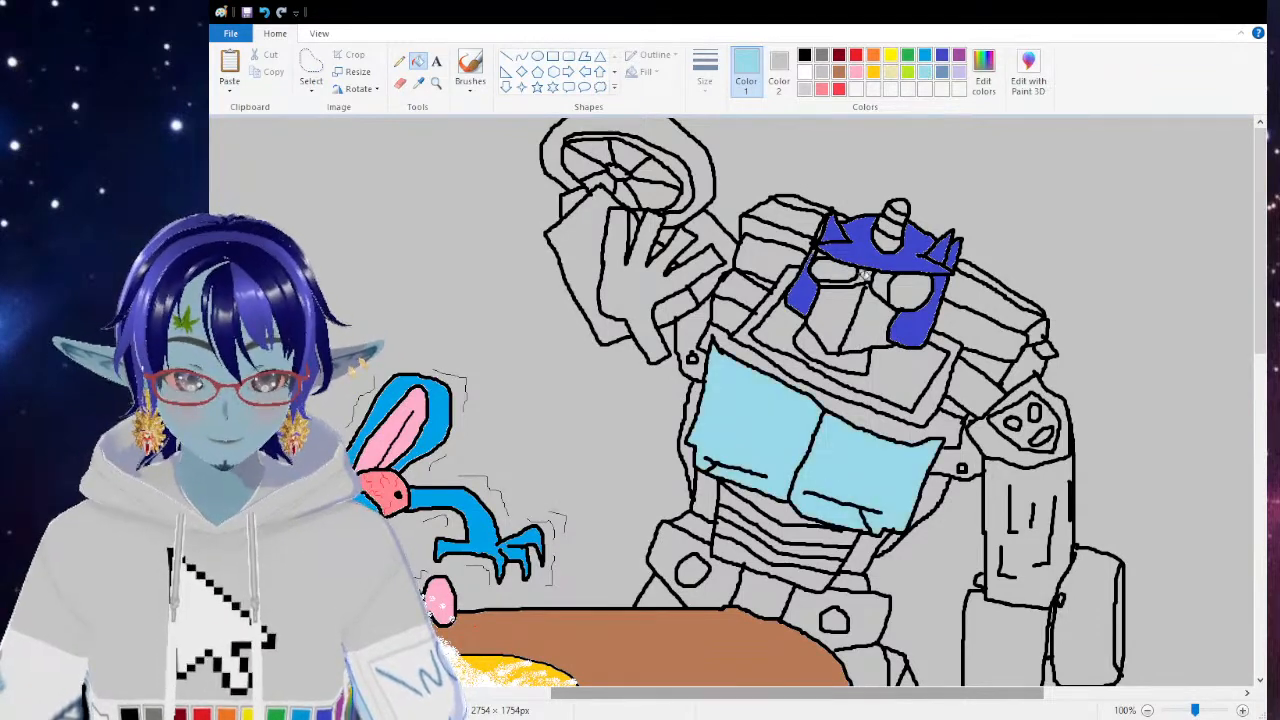
Step: Fill all the bands of the robot's waist with dark gray
left_click(822, 73)
left_click(821, 55)
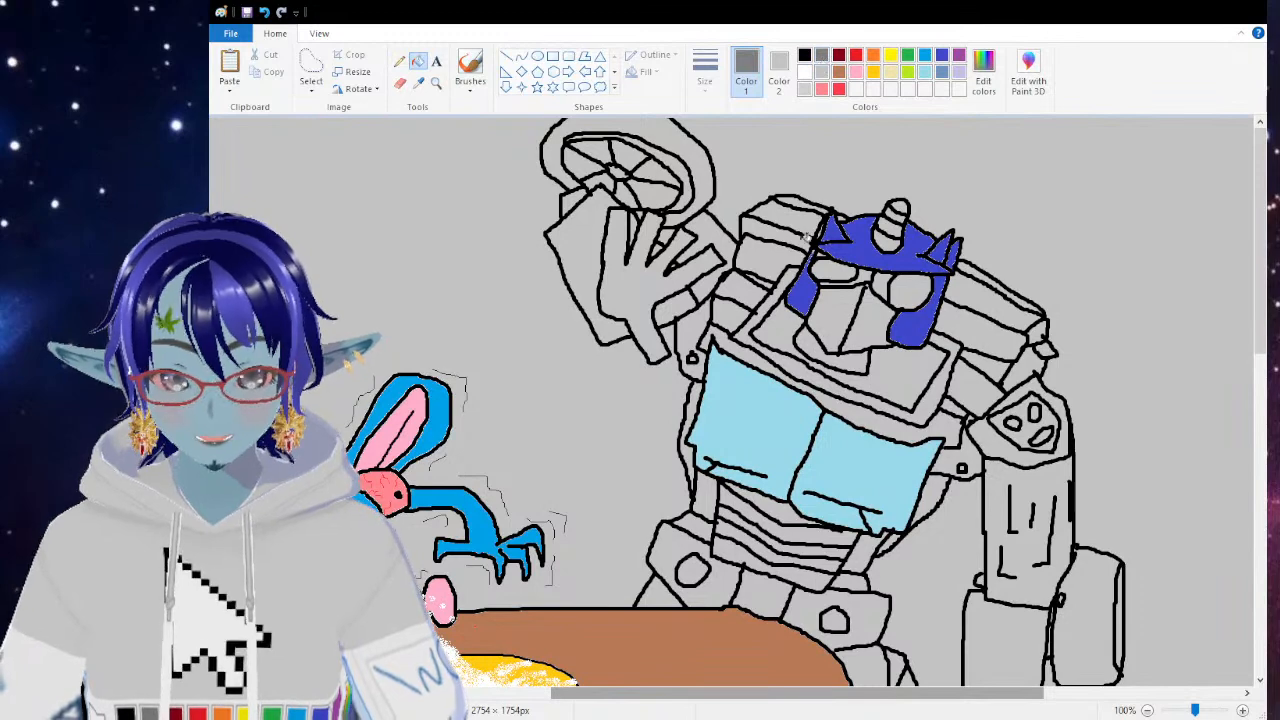
left_click(770, 503)
left_click(760, 515)
left_click(752, 530)
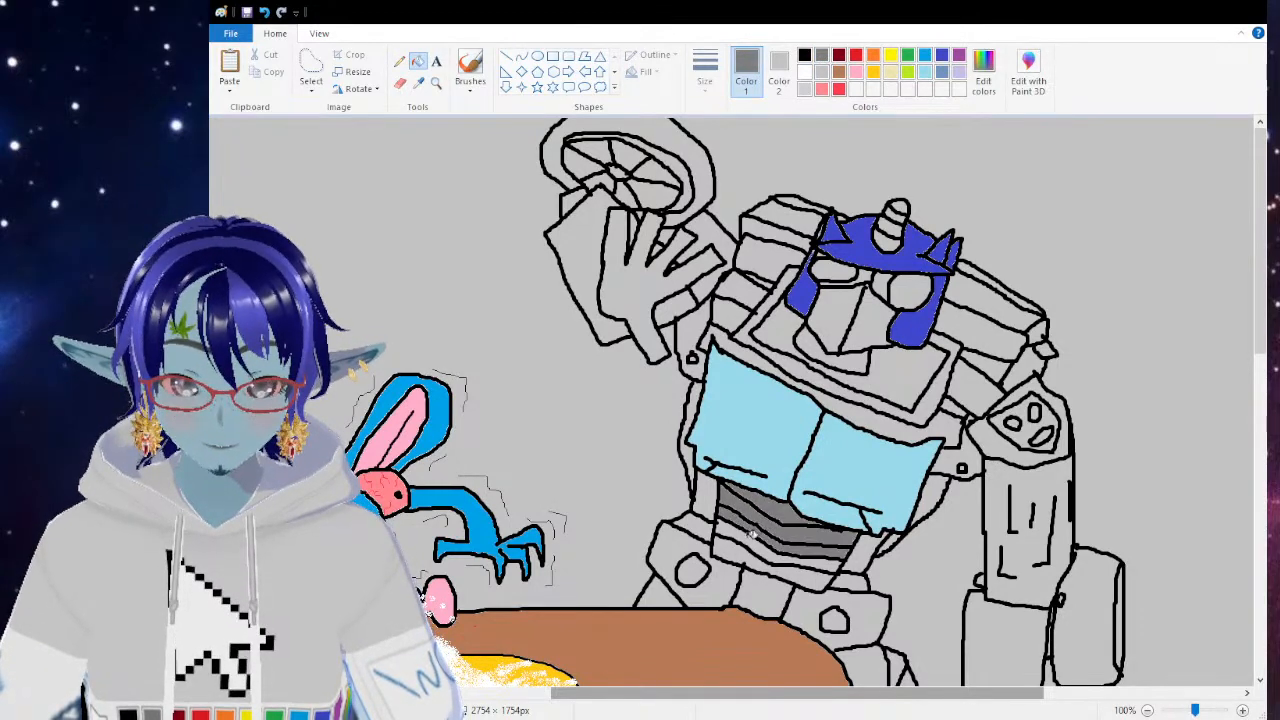
left_click(750, 545)
left_click(748, 556)
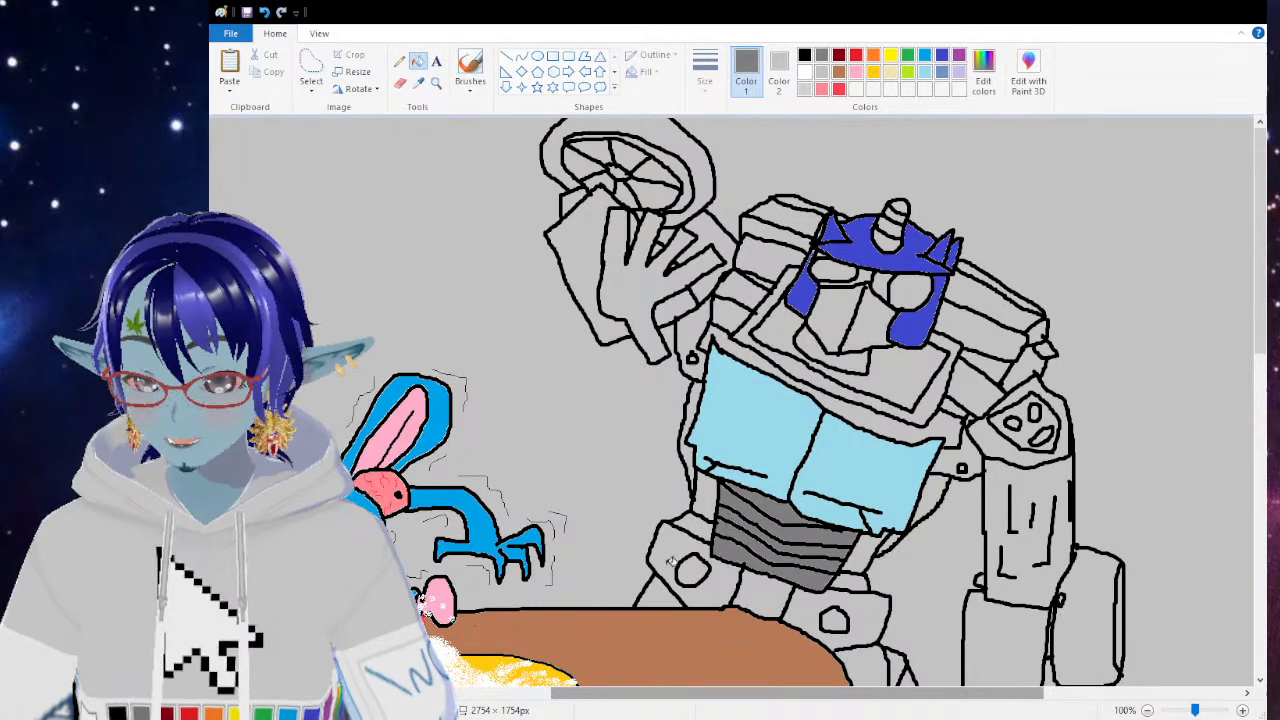
Step: Fill both hips and the centre pelvis panel with the same dark gray, leaving the bolts unfilled
left_click(692, 528)
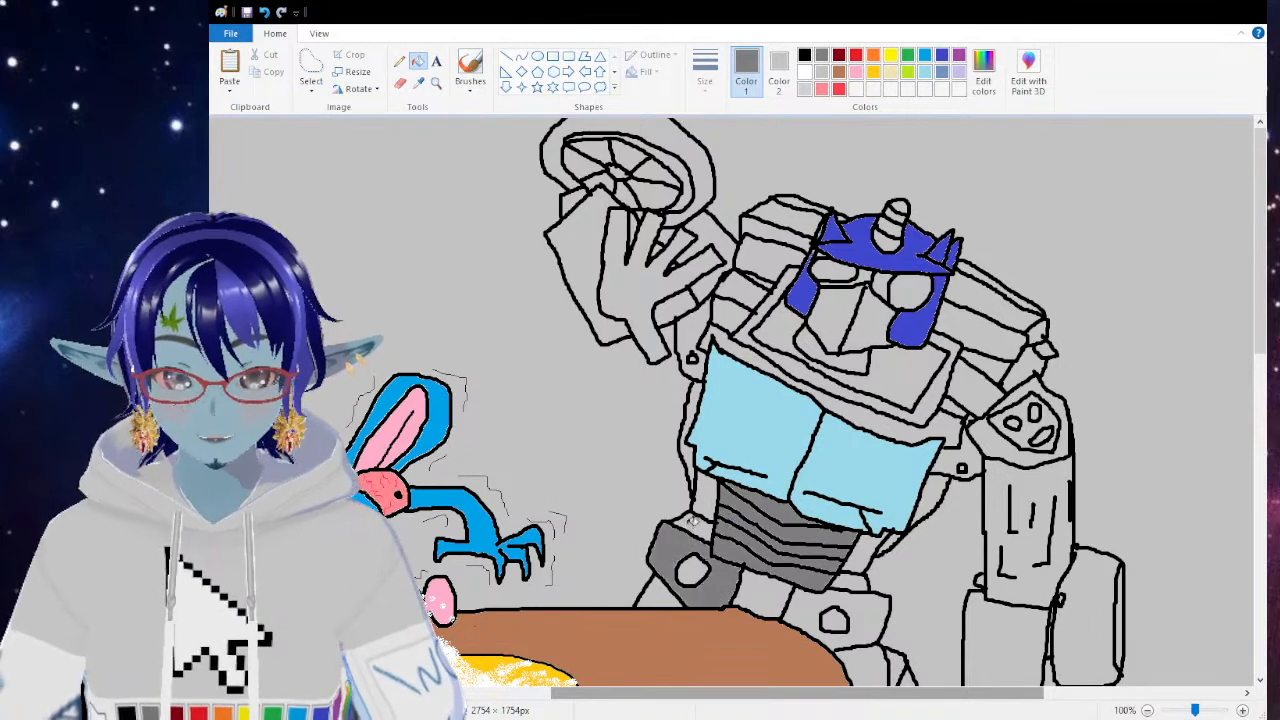
left_click(815, 597)
left_click(780, 600)
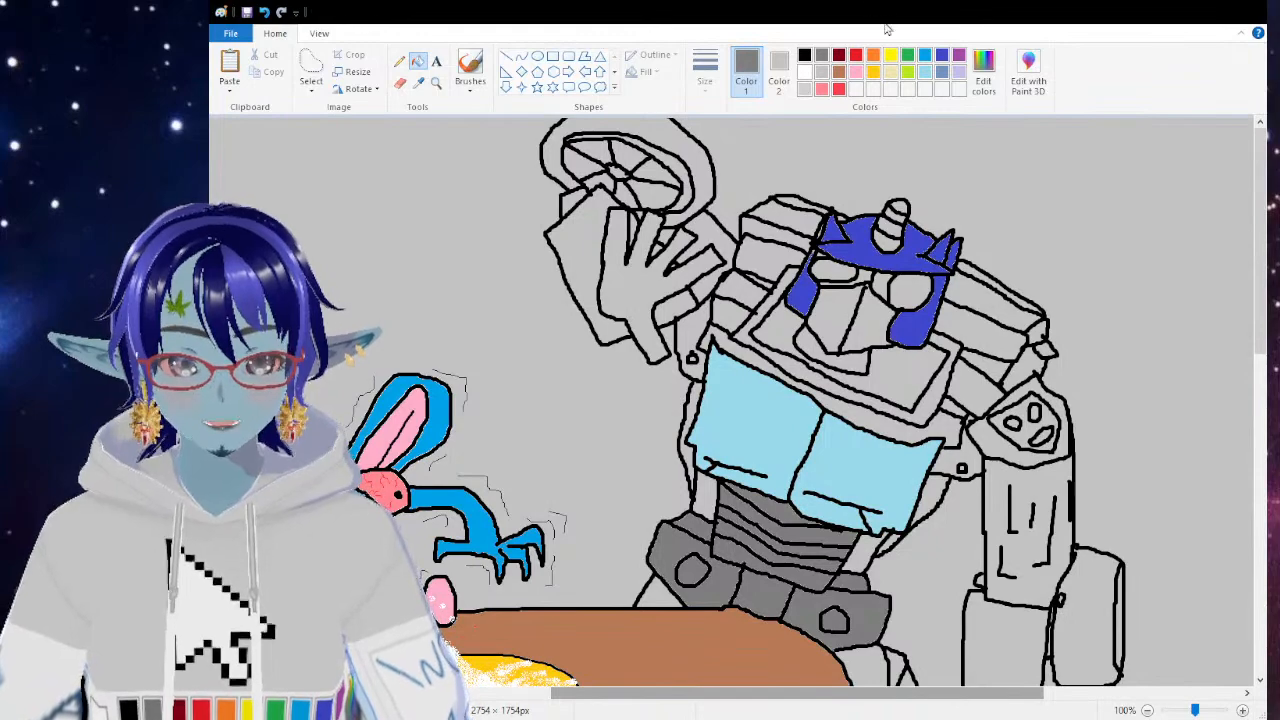
Step: Fill the tire above the robot's raised hand and the tire beside its lowered forearm with black
left_click(803, 56)
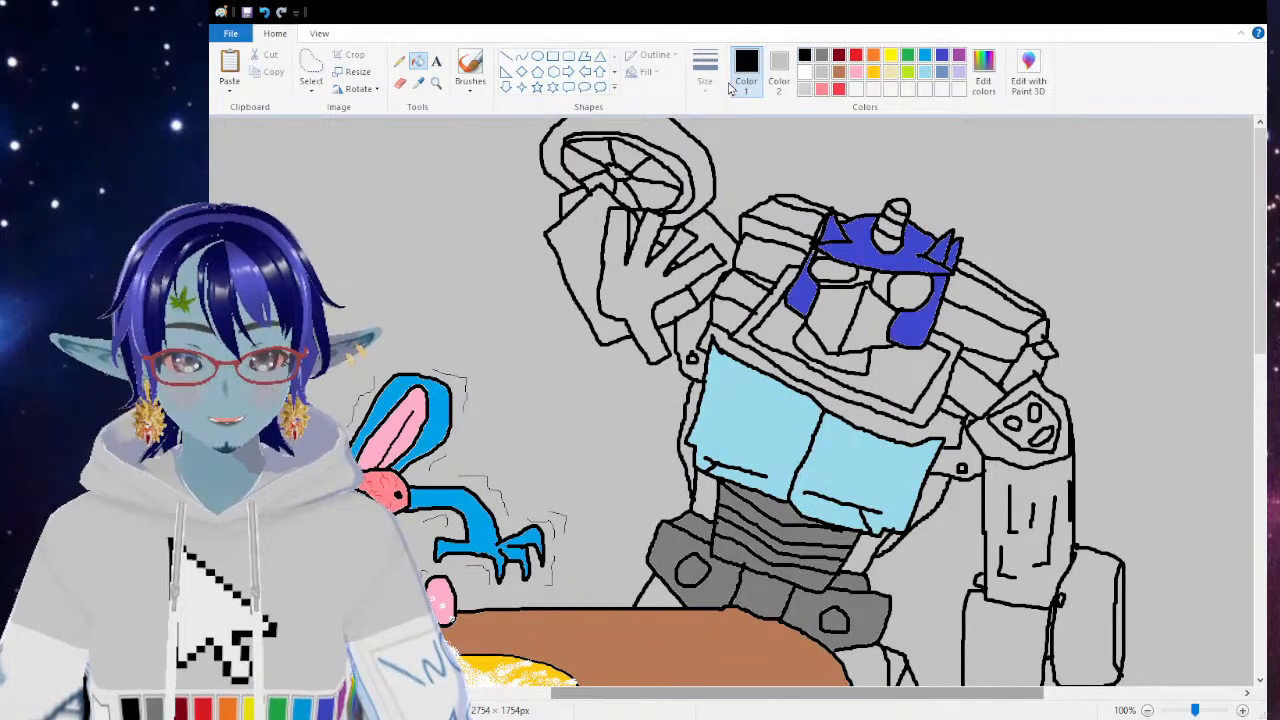
left_click(621, 127)
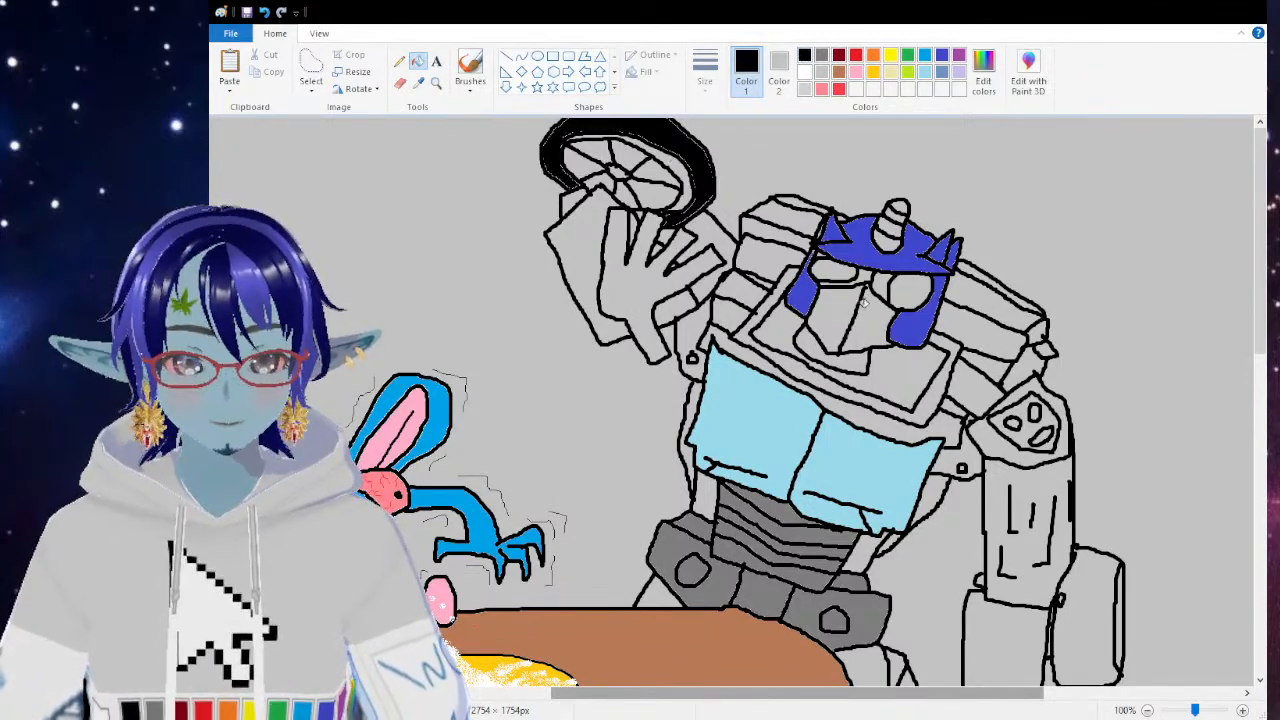
scroll(1038, 470, "down", 3)
left_click(1098, 470)
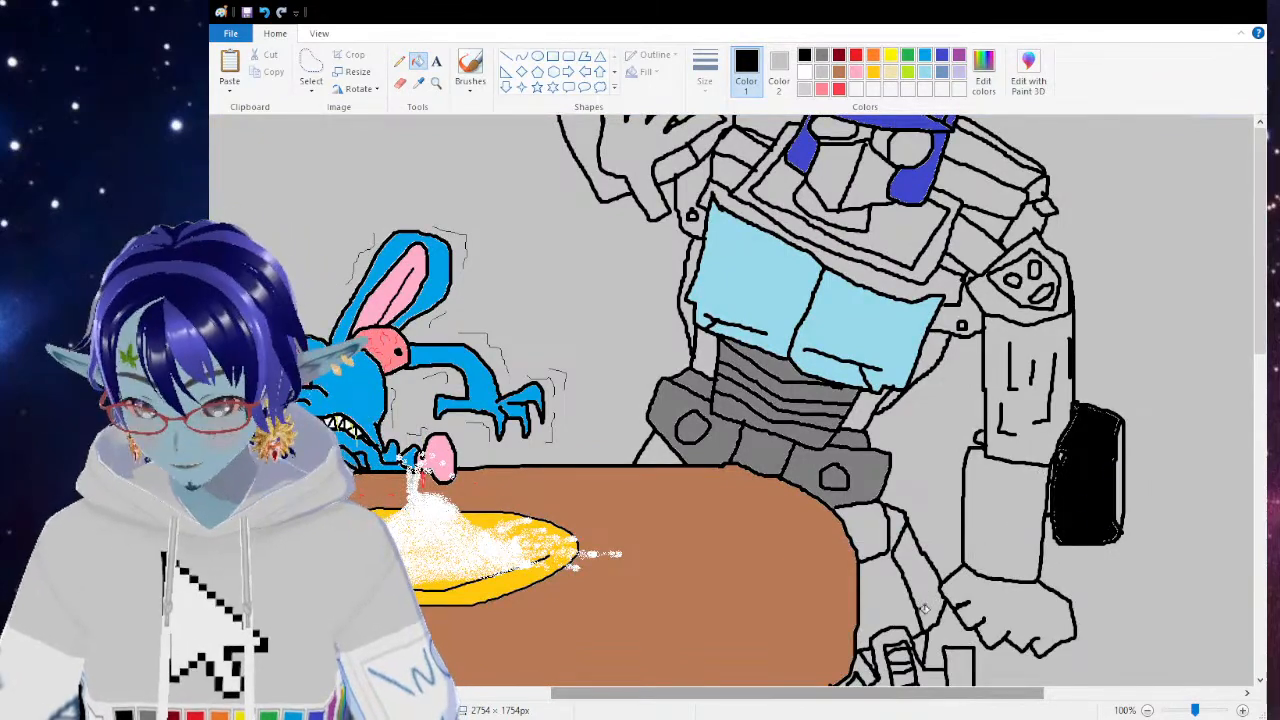
Step: Fill all the stacked segments of the robot's knee vent with dark gray
scroll(925, 608, "down", 3)
scroll(955, 618, "down", 3)
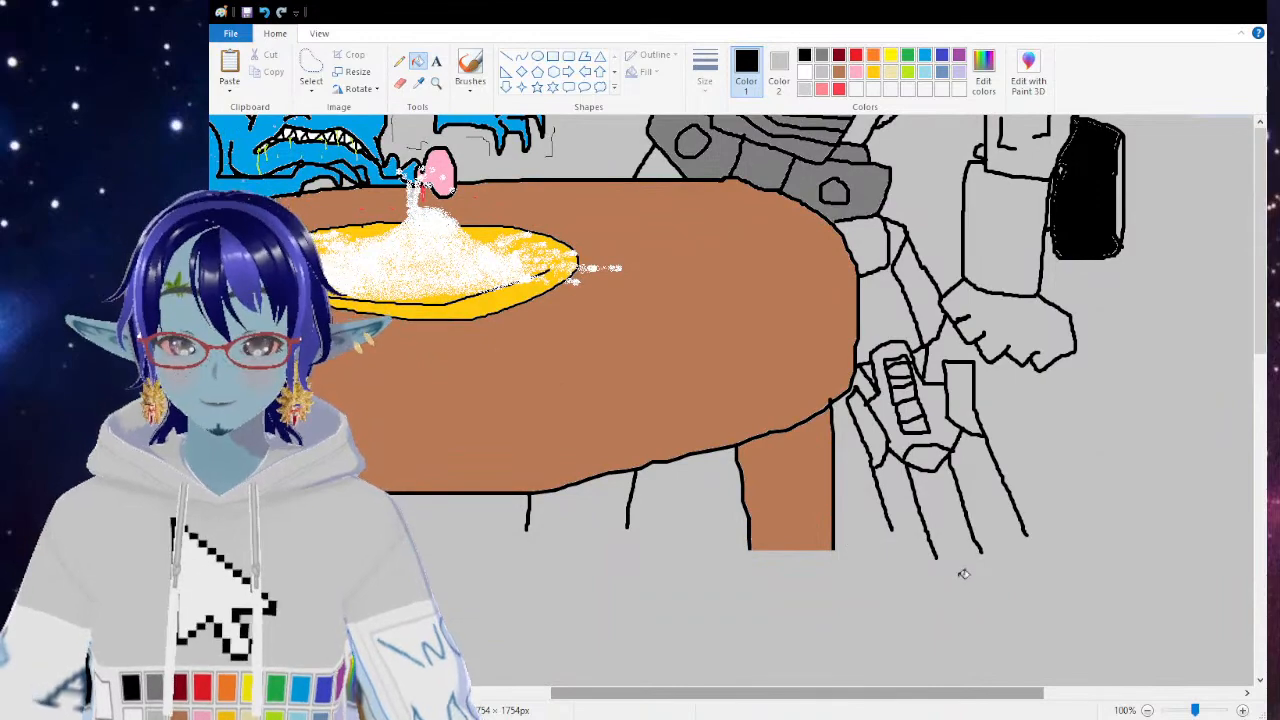
scroll(963, 575, "up", 3)
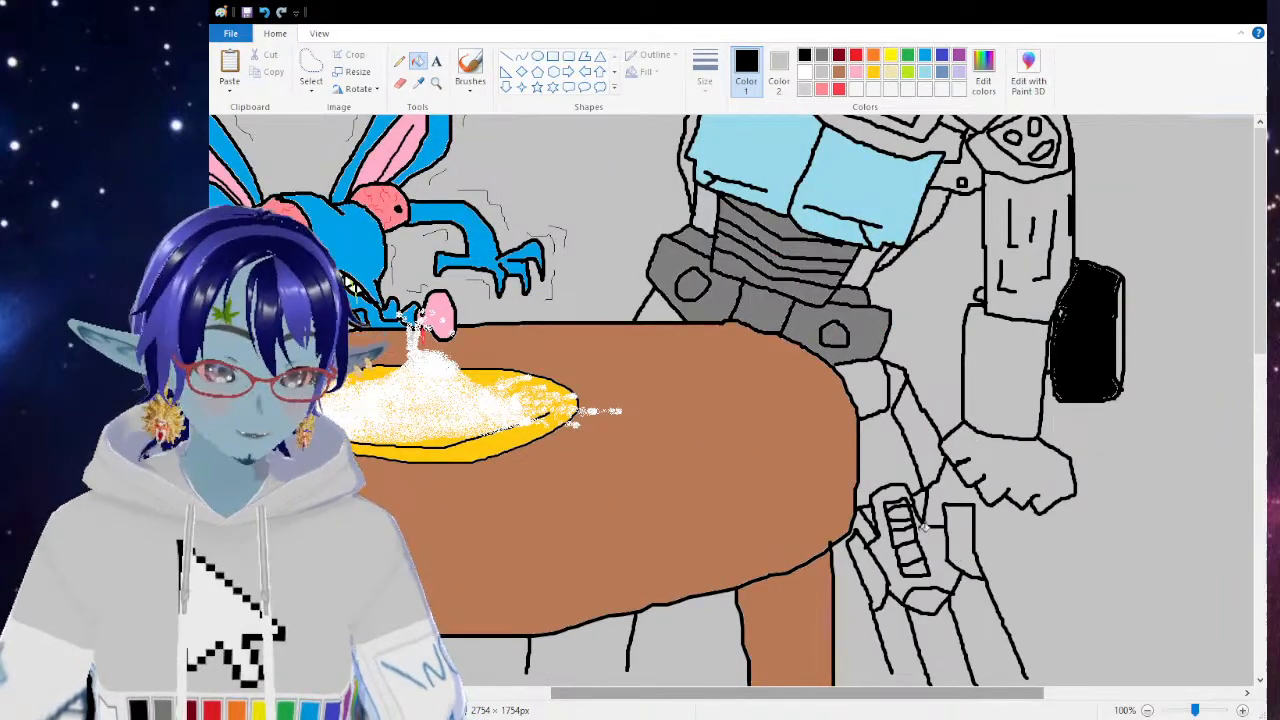
left_click(821, 56)
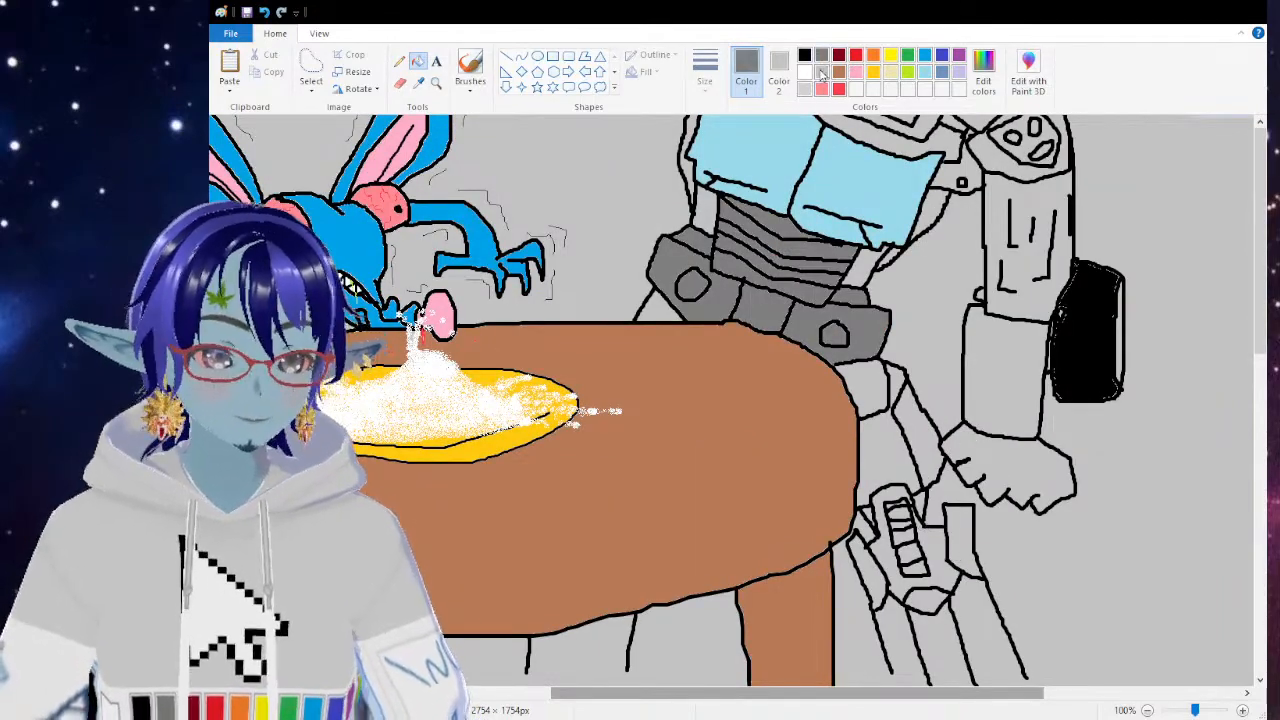
left_click(898, 508)
left_click(894, 506)
left_click(902, 523)
left_click(906, 536)
left_click(916, 567)
left_click(911, 554)
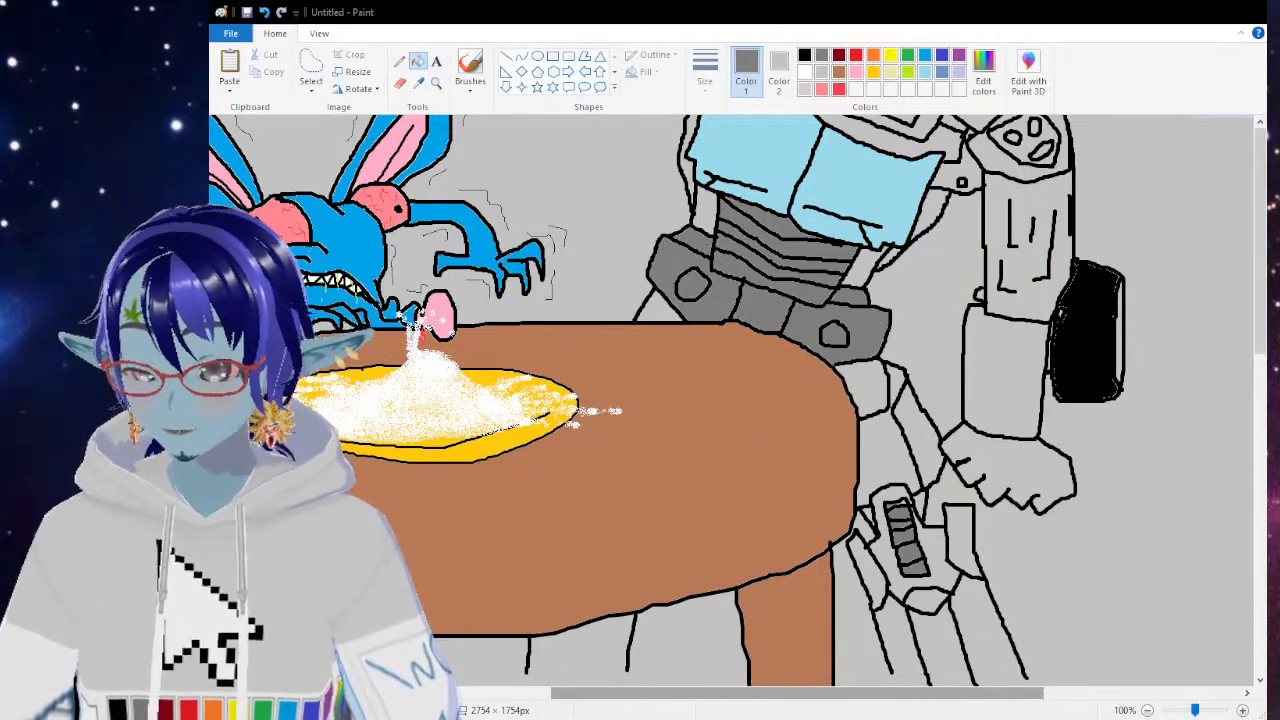
Step: Fill both of the robot's eyes with turquoise
scroll(662, 377, "up", 3)
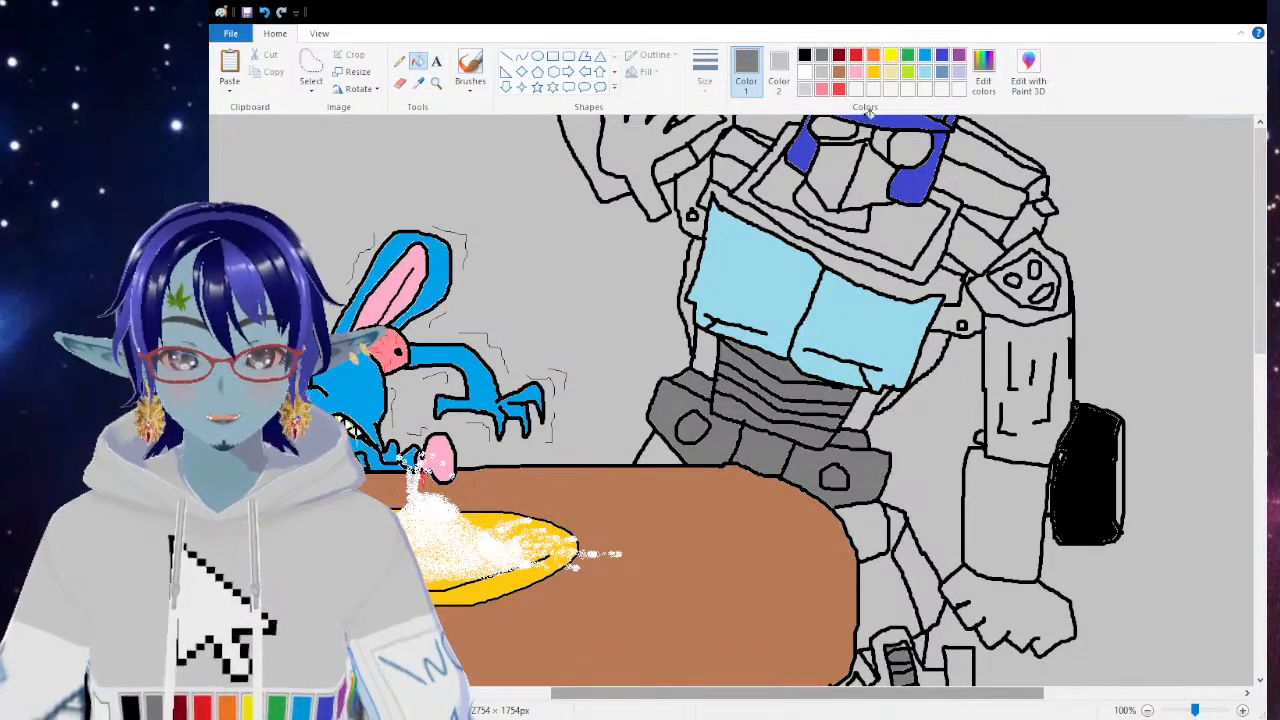
scroll(870, 130, "up", 3)
left_click(925, 62)
left_click(832, 270)
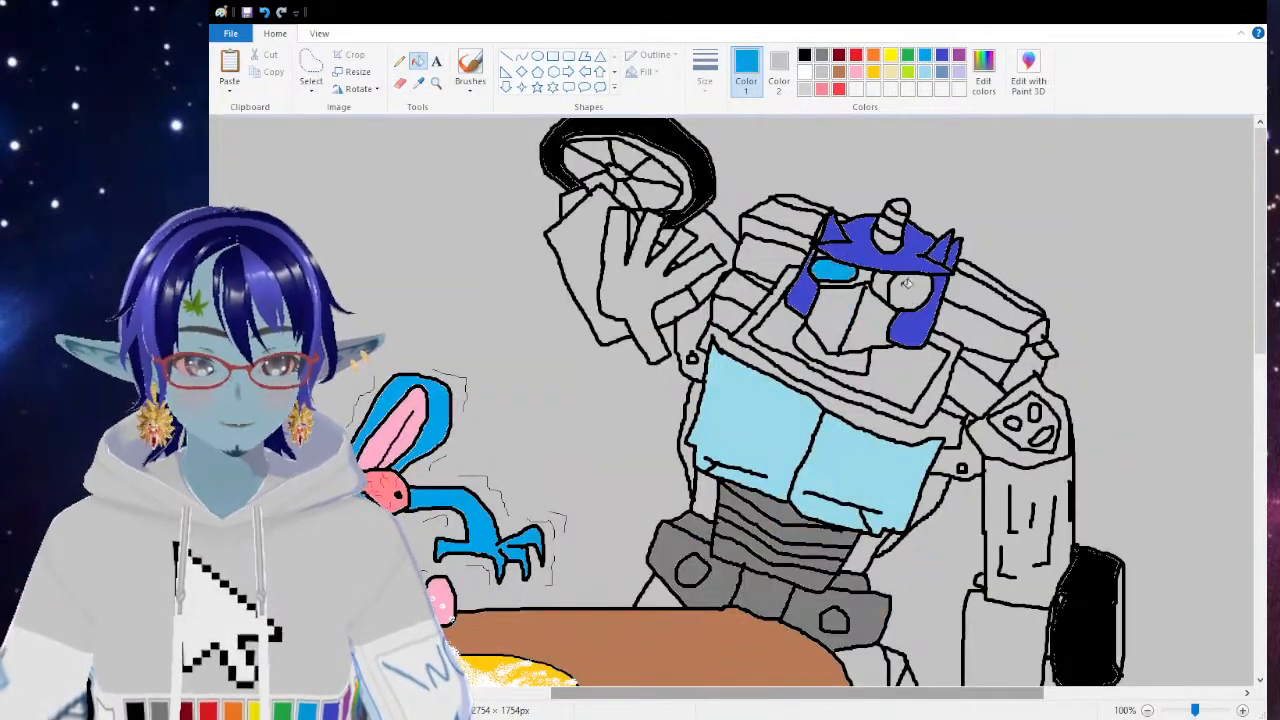
left_click(910, 290)
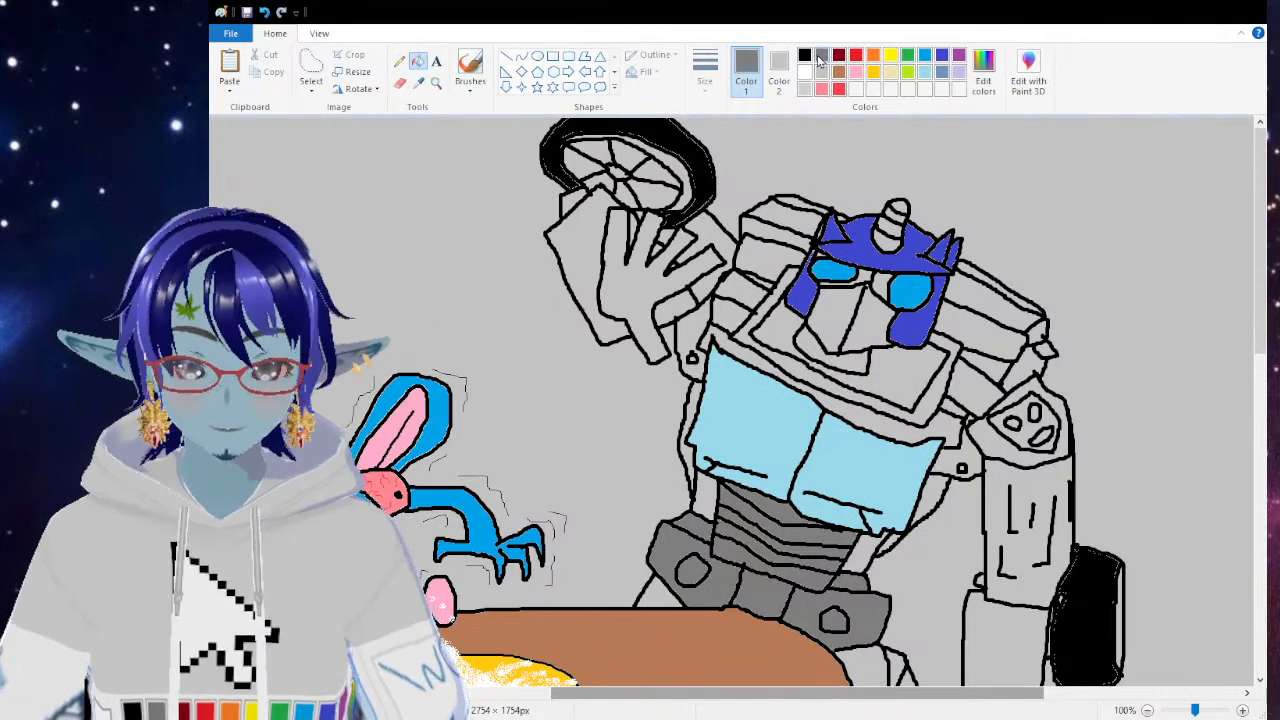
Step: Fill both halves of the robot's face mask and the area between its eyes with dark gray
left_click(840, 314)
left_click(878, 321)
left_click(881, 280)
left_click(869, 275)
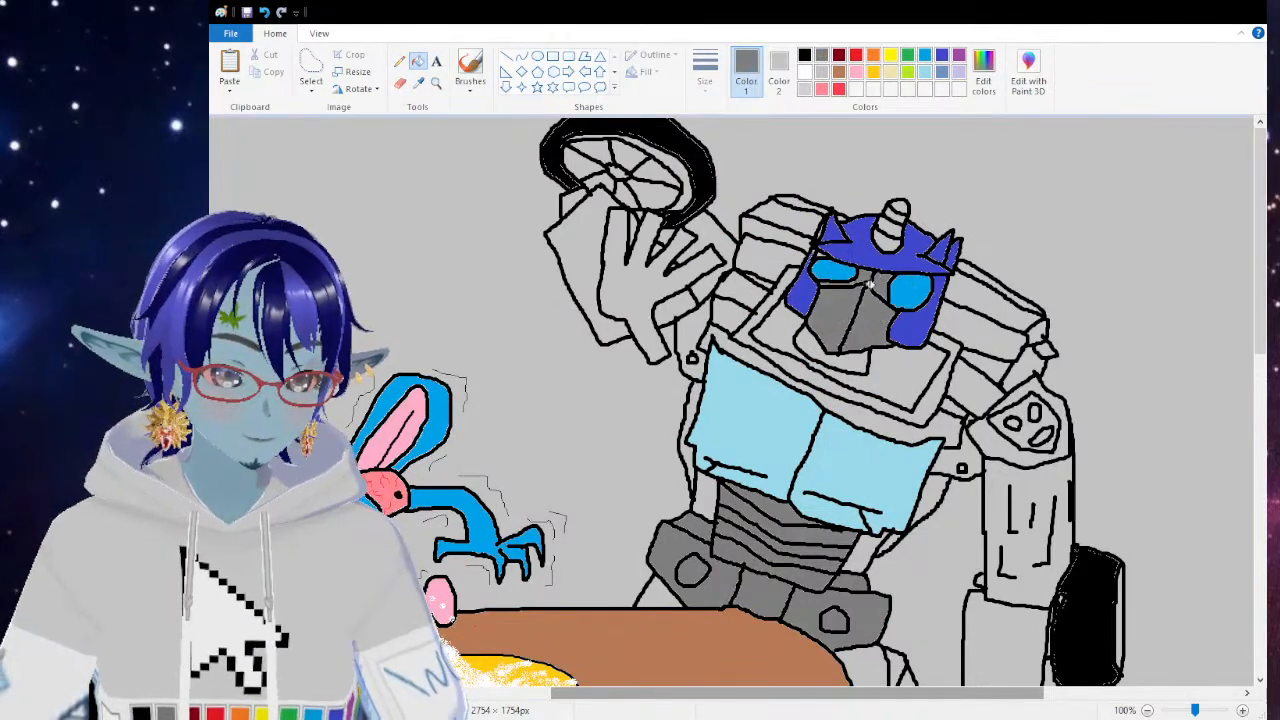
Step: Fill the robot's collar, its border, the strip above the chest panels and the two segments joining the raised arm's shoulder with red
left_click(840, 88)
left_click(789, 320)
left_click(804, 340)
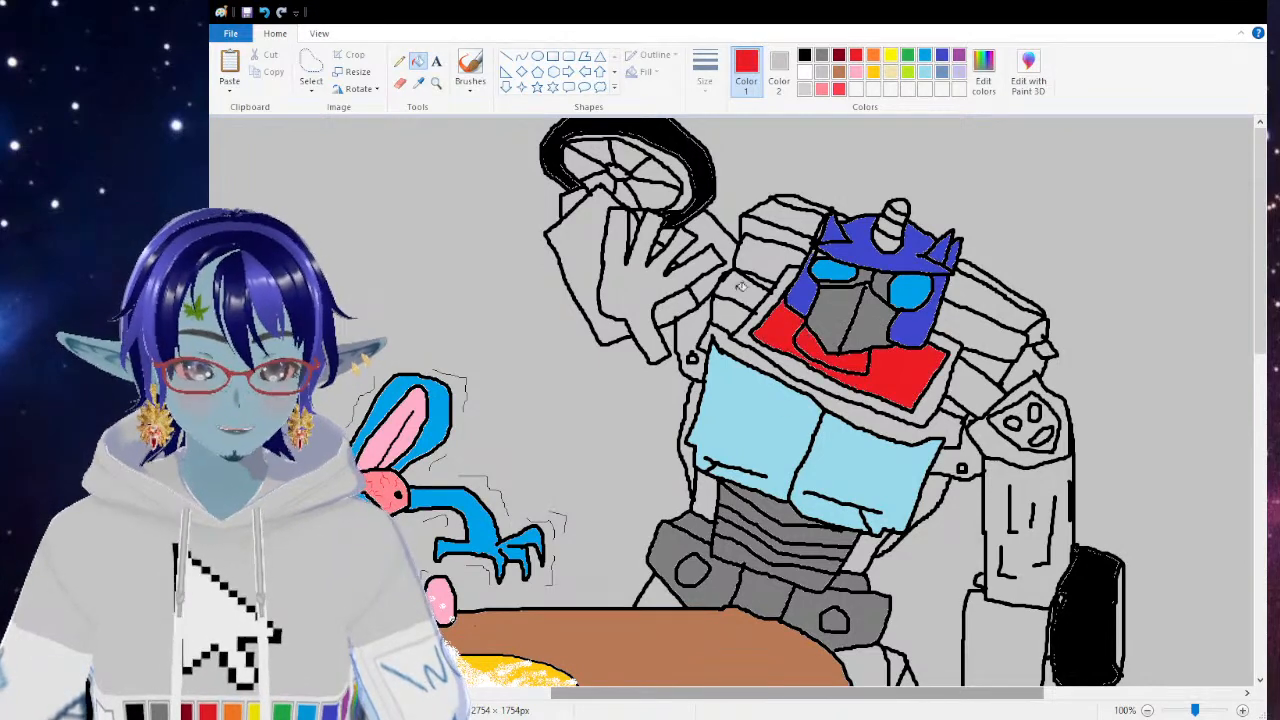
left_click(740, 288)
left_click(730, 315)
left_click(744, 336)
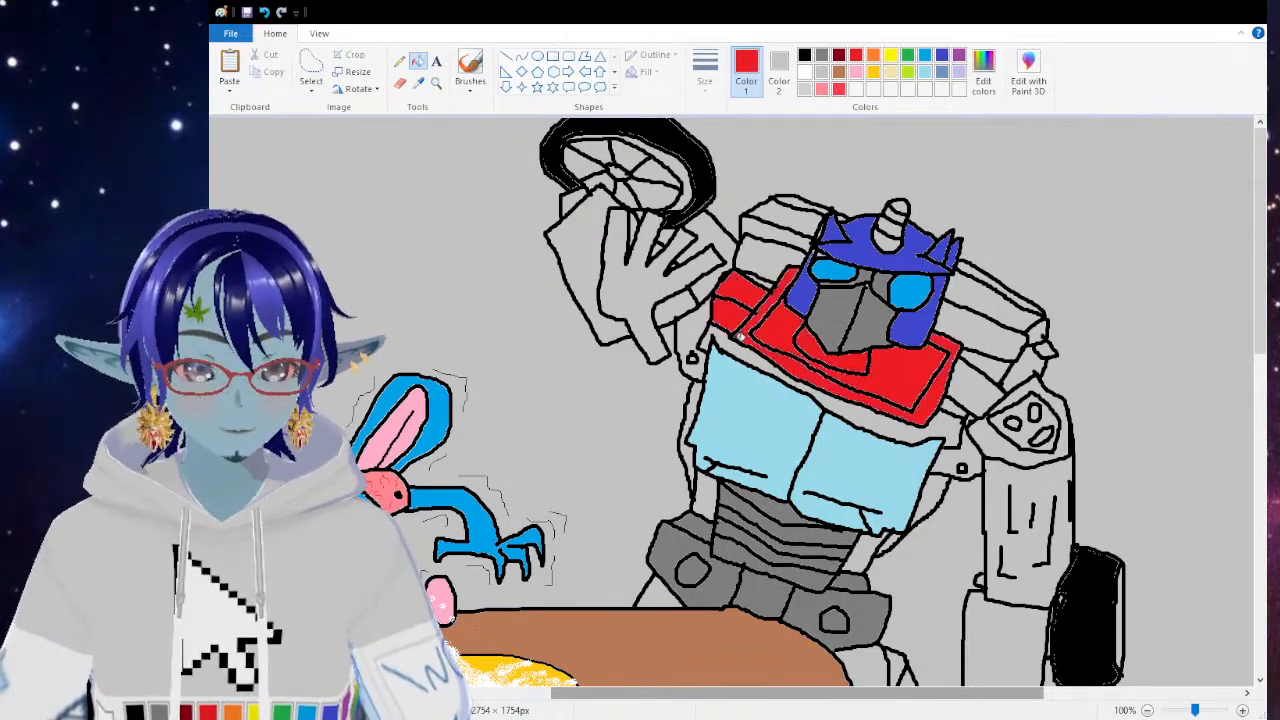
left_click(736, 344)
left_click(700, 340)
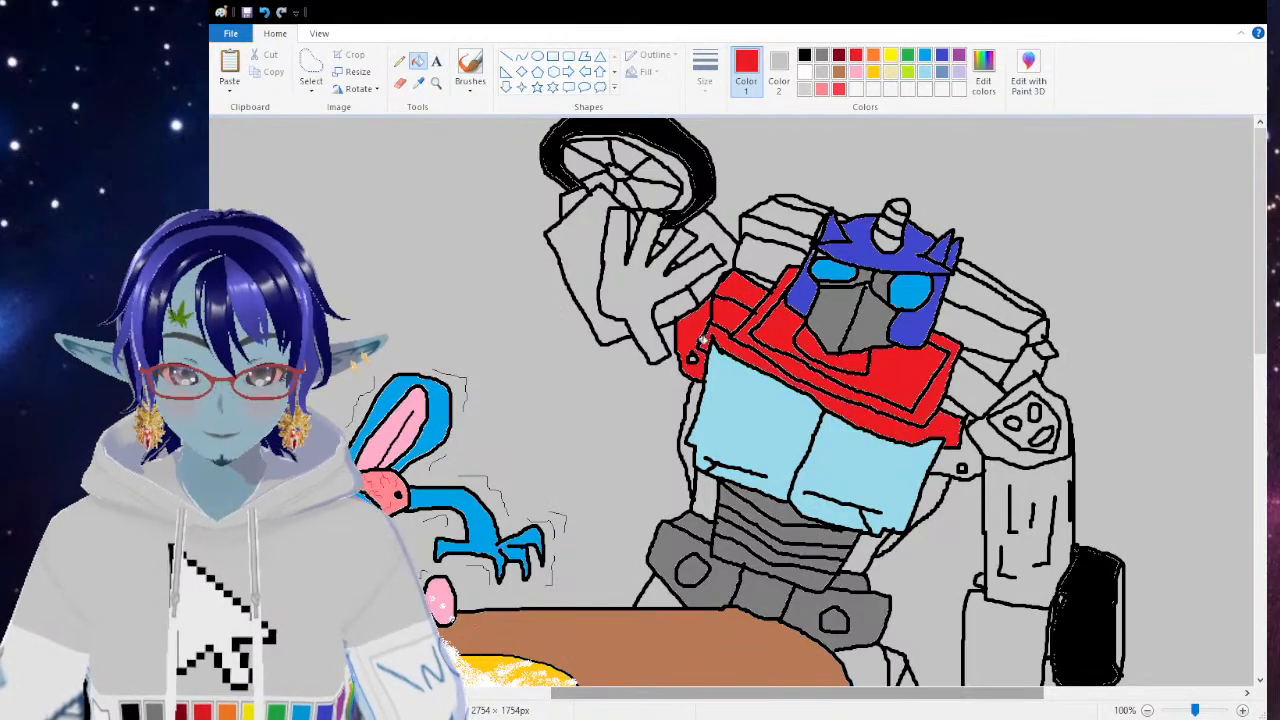
key("ctrl+z")
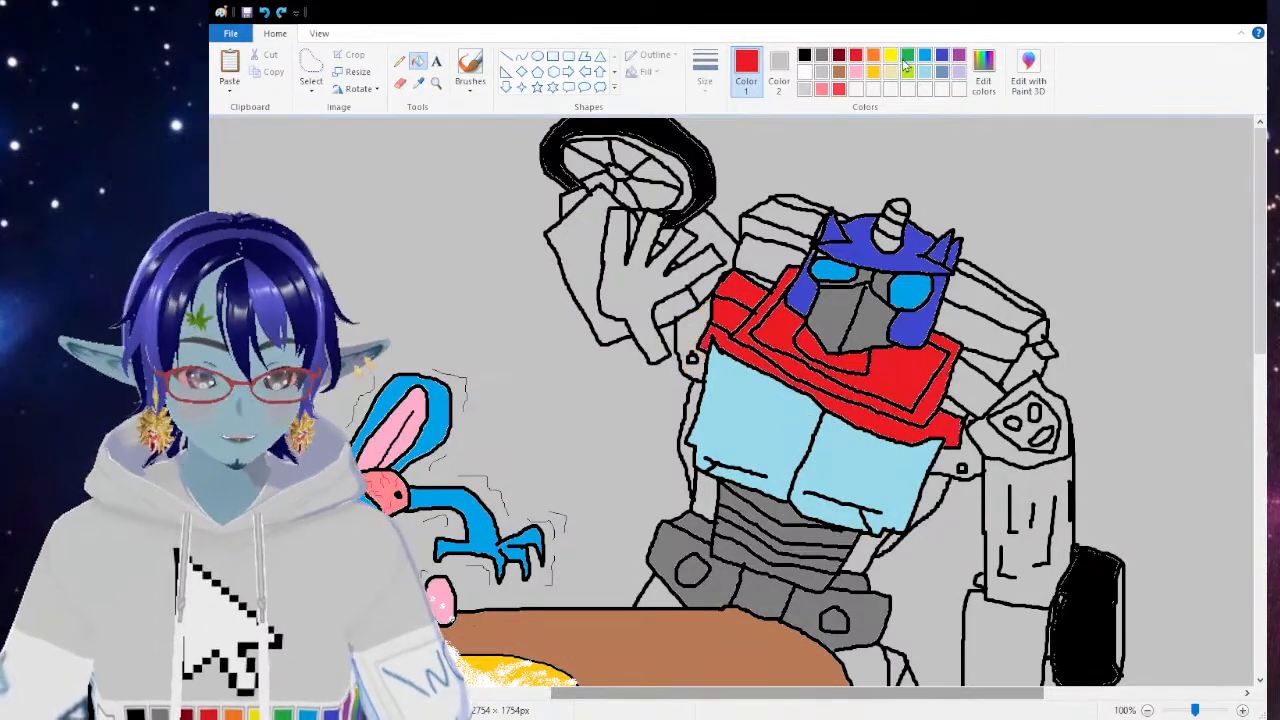
Step: Fill the bolted side pieces on both sides of the robot's chest with indigo, leaving the bolts unfilled
left_click(941, 55)
left_click(704, 332)
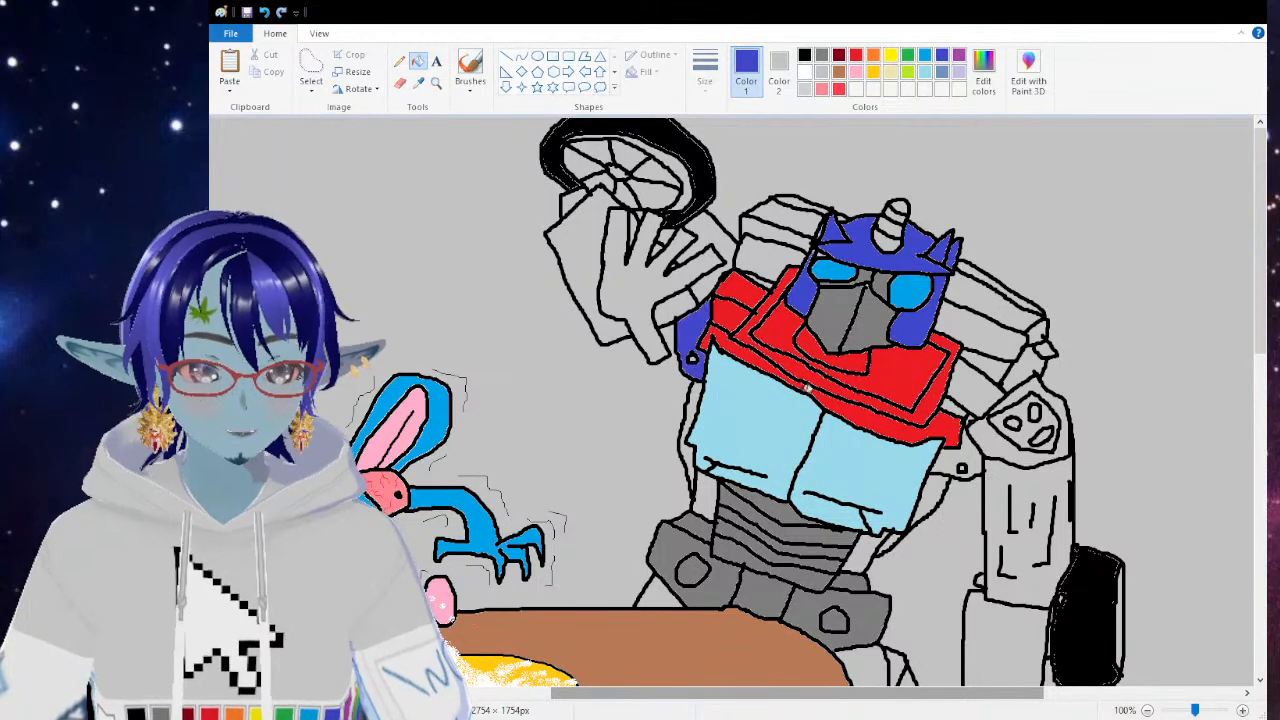
left_click(963, 454)
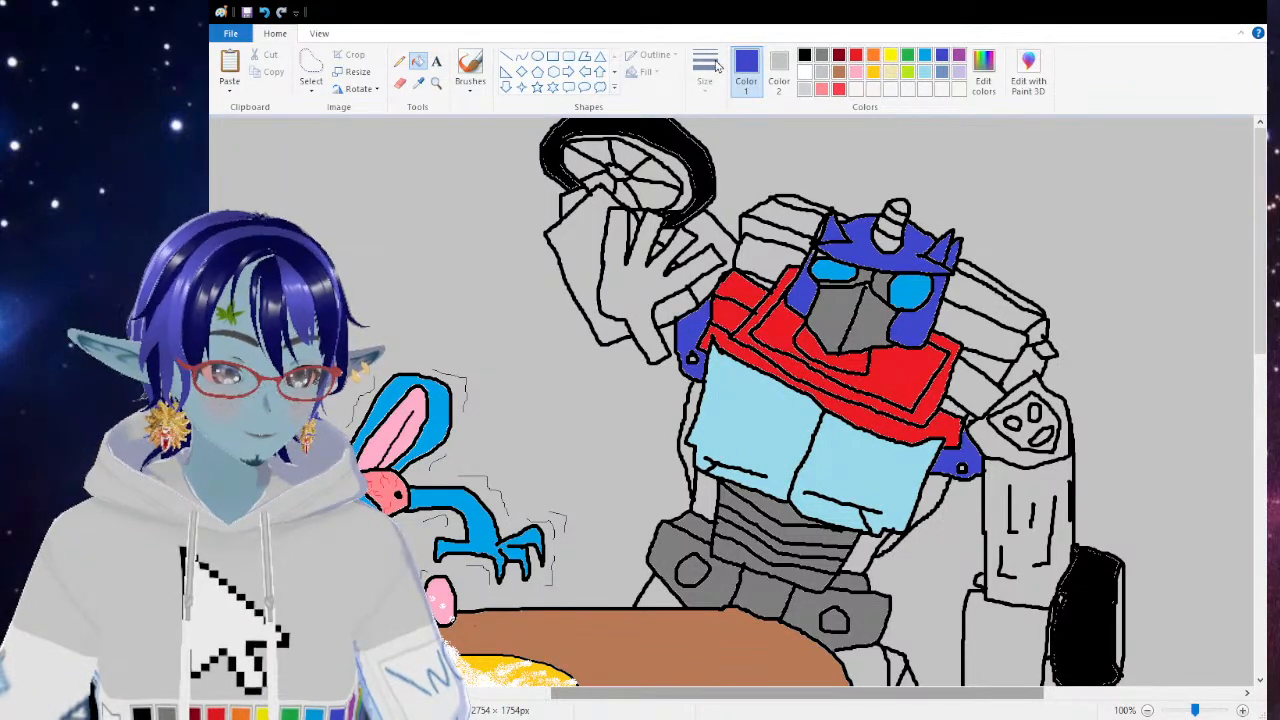
left_click(856, 56)
left_click_drag(956, 408, 987, 358)
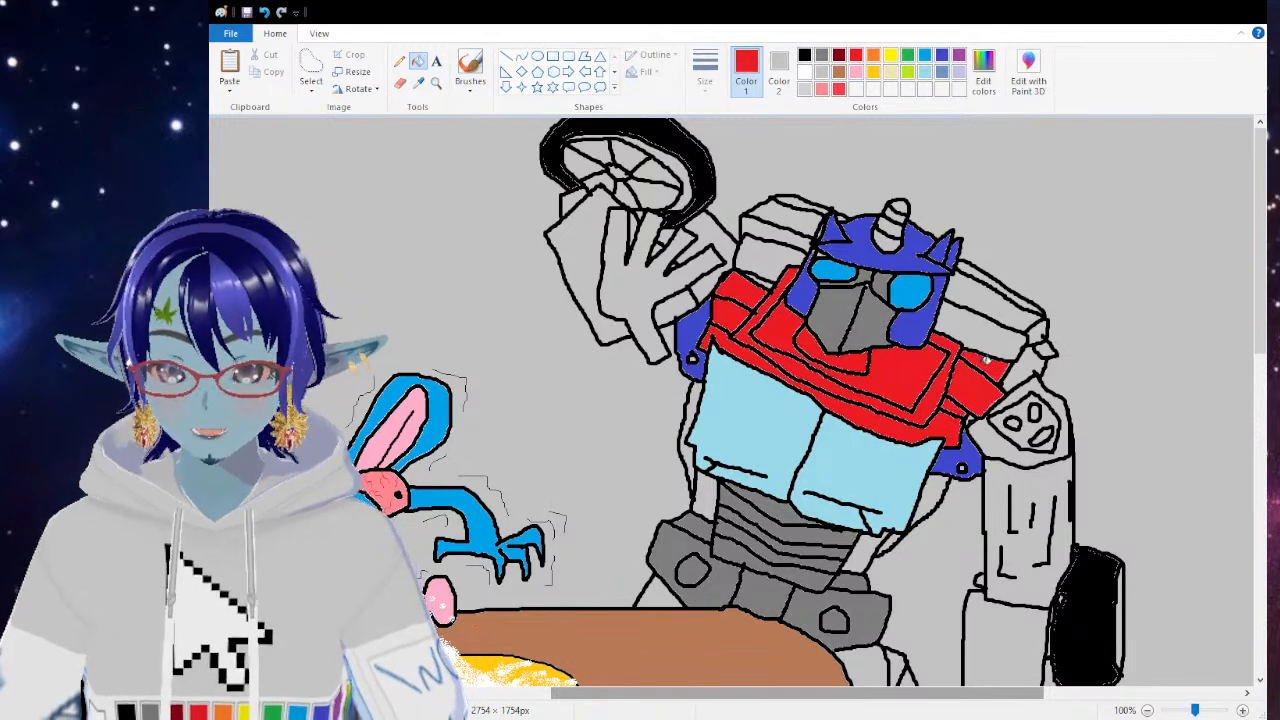
key("ctrl+z")
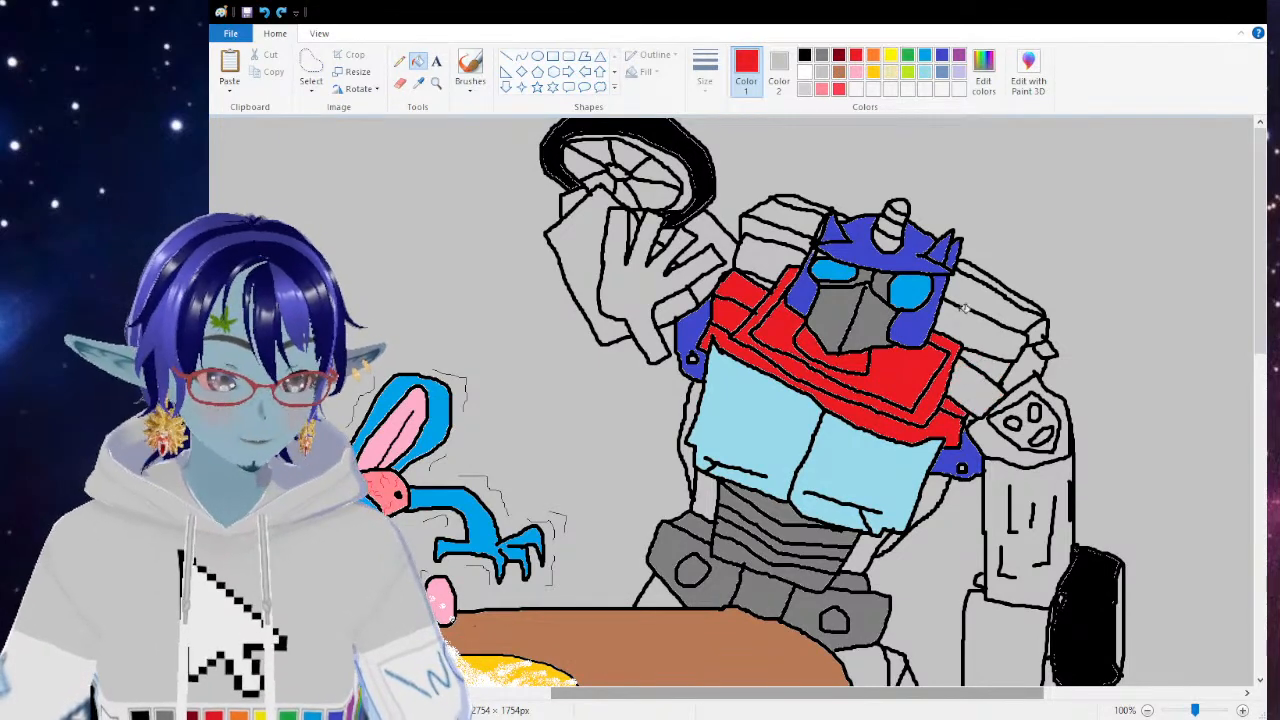
Step: Fill the segment under each of the robot's shoulders, next to the red collar, with dark gray
left_click(822, 56)
left_click(965, 390)
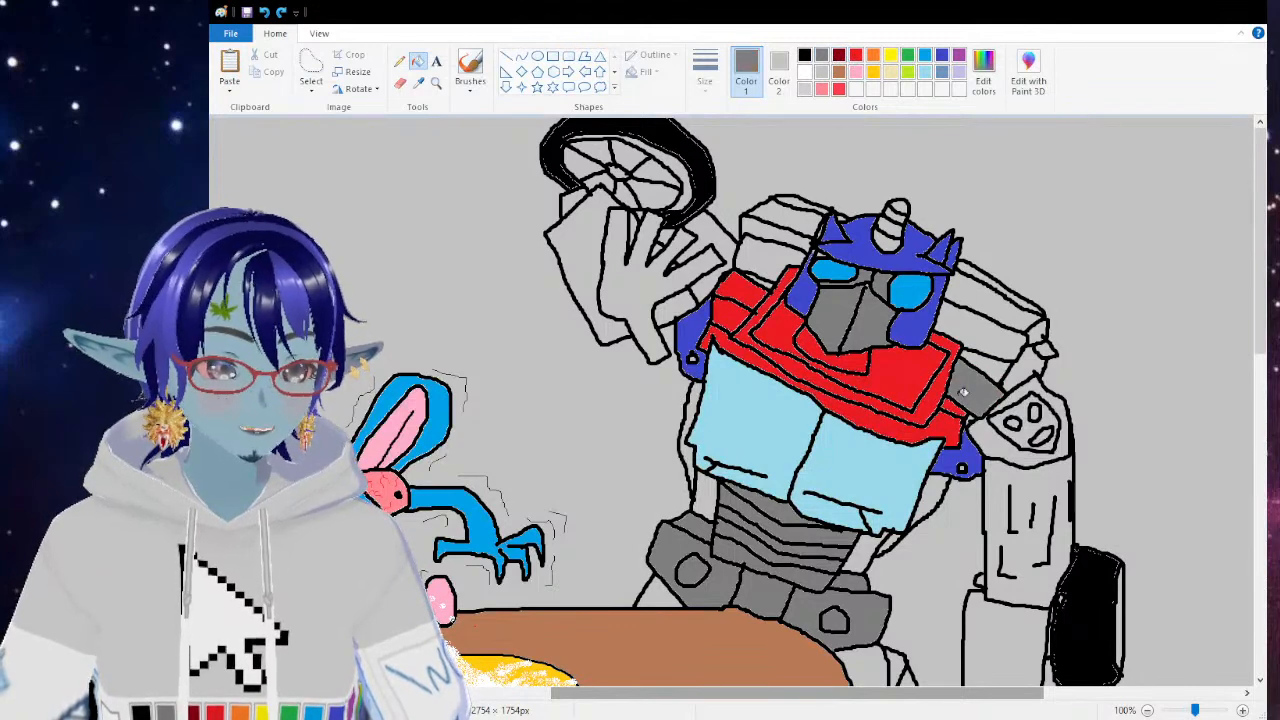
left_click(778, 278)
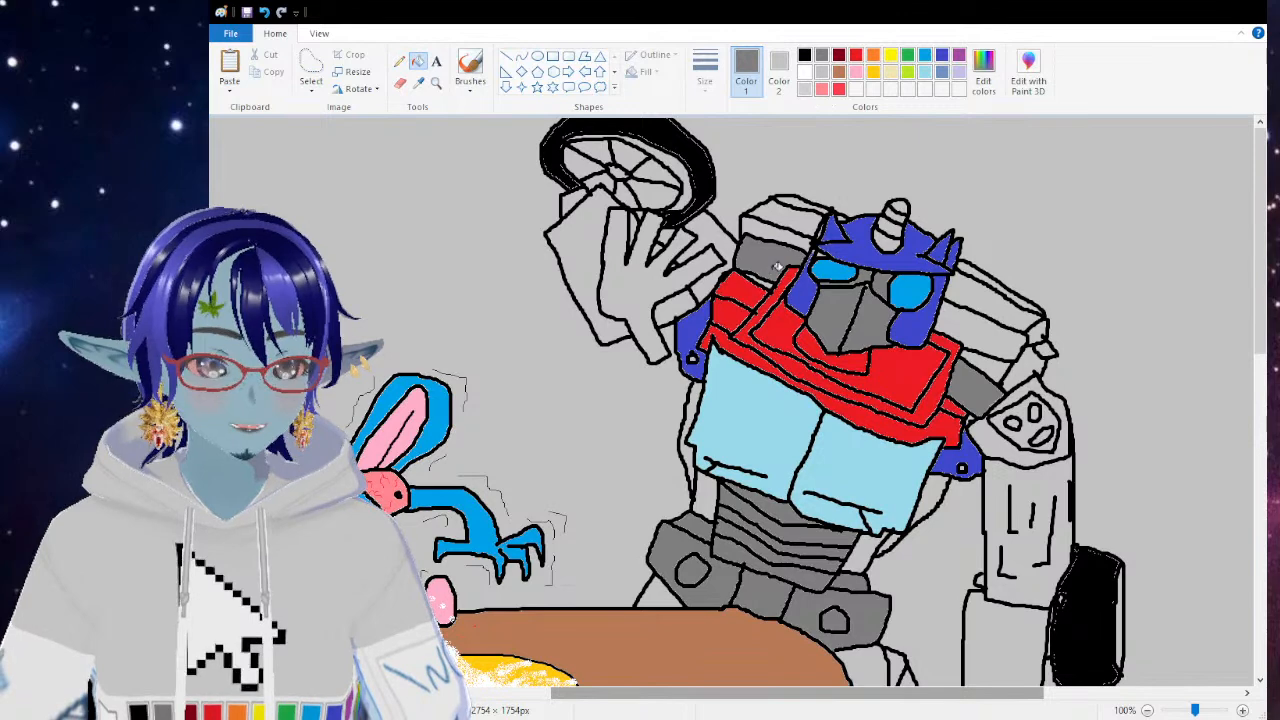
key("ctrl+z")
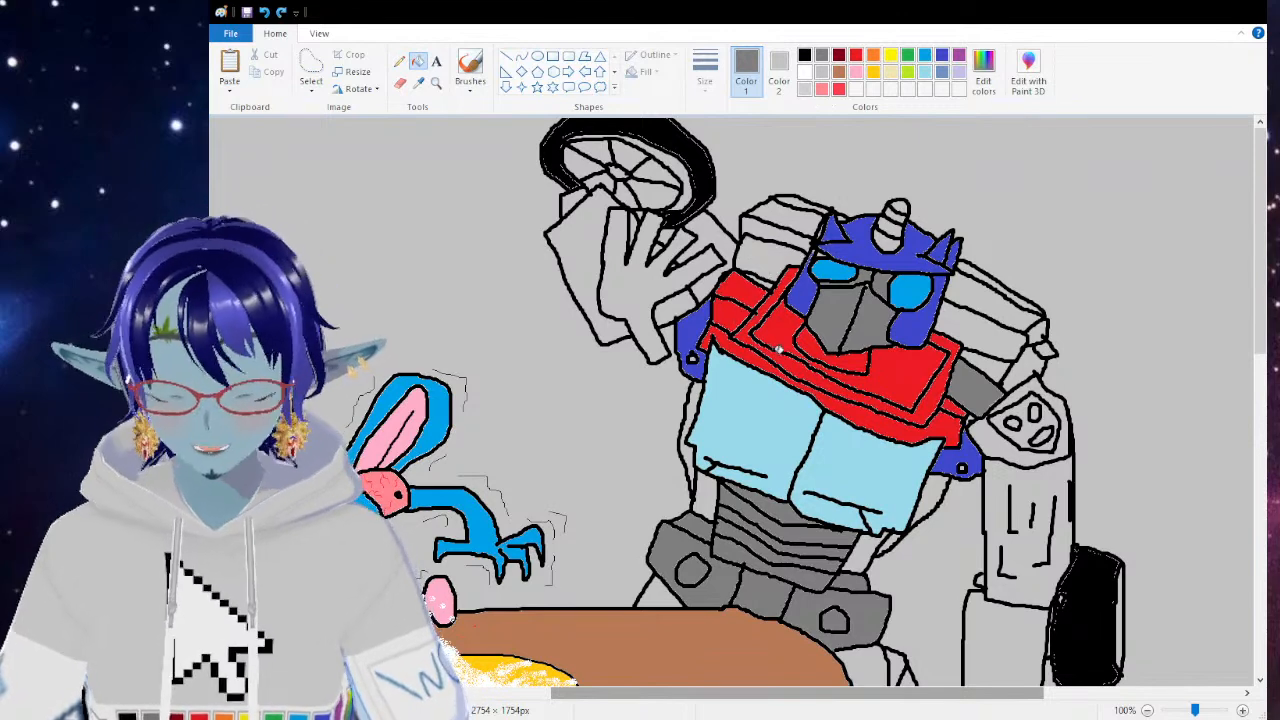
left_click(746, 288)
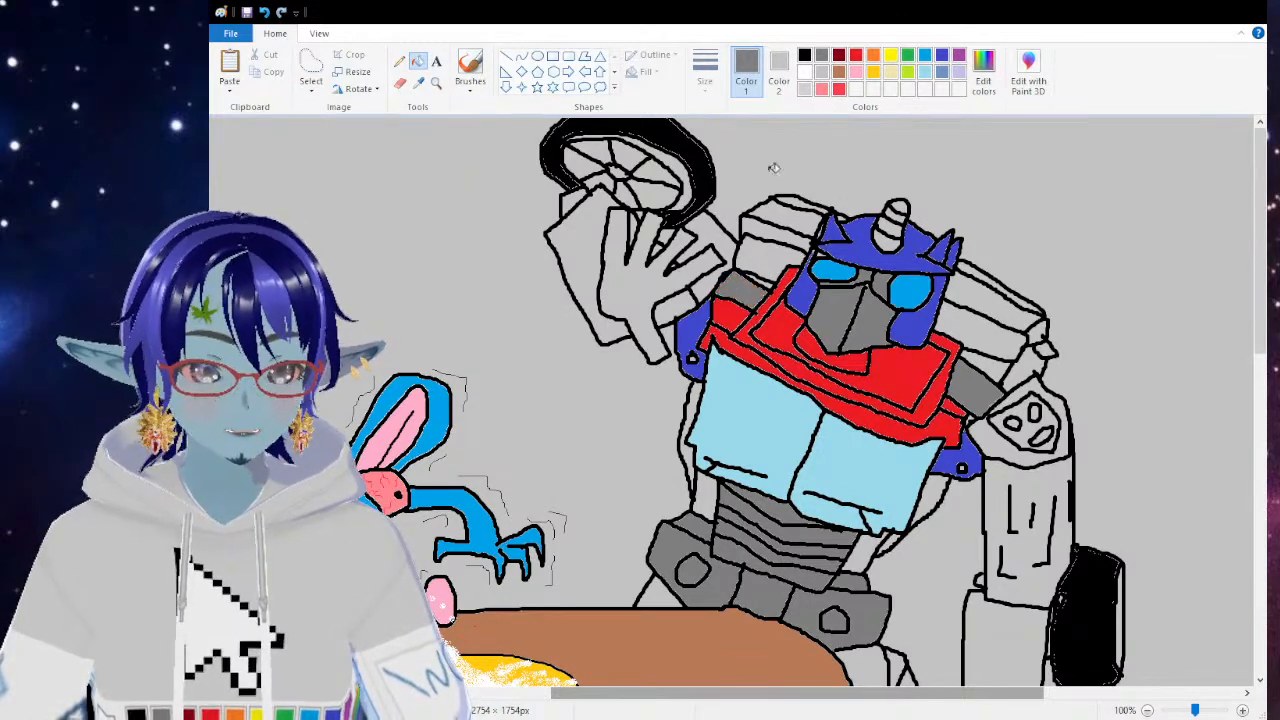
Step: Fill the lower band of both robot shoulders, directly above the gray segments, with red
left_click(840, 90)
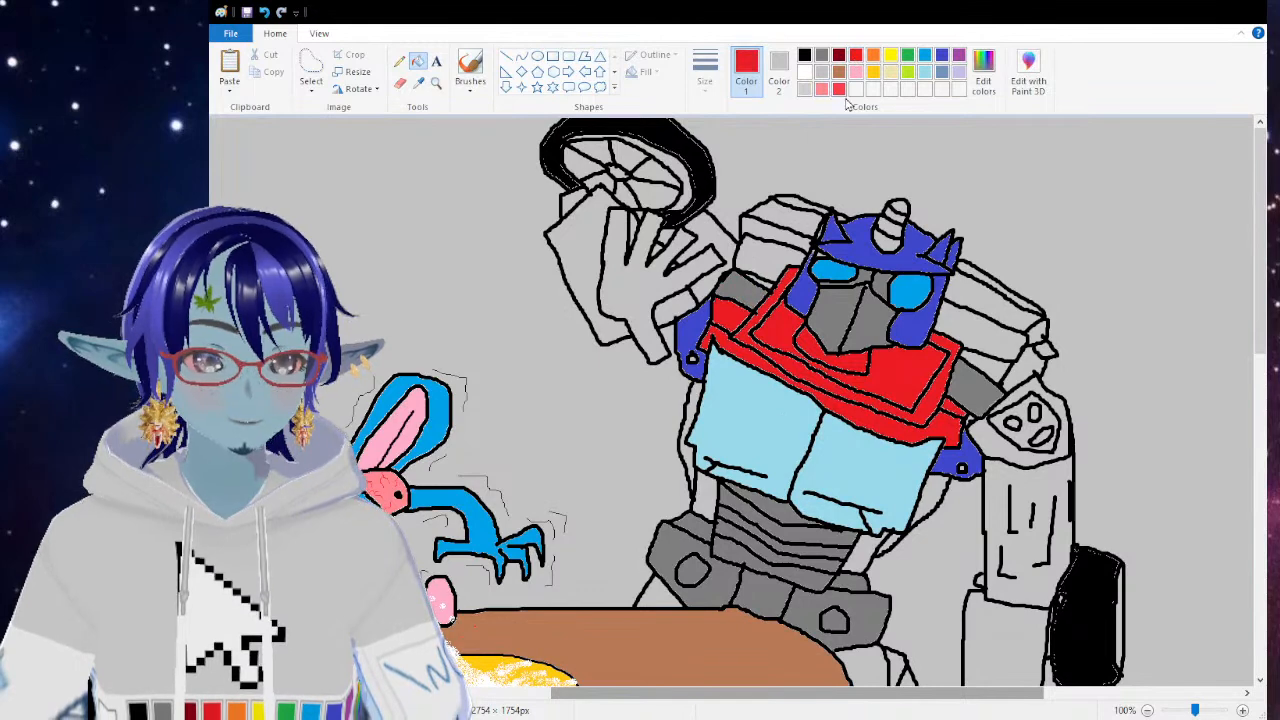
left_click(775, 263)
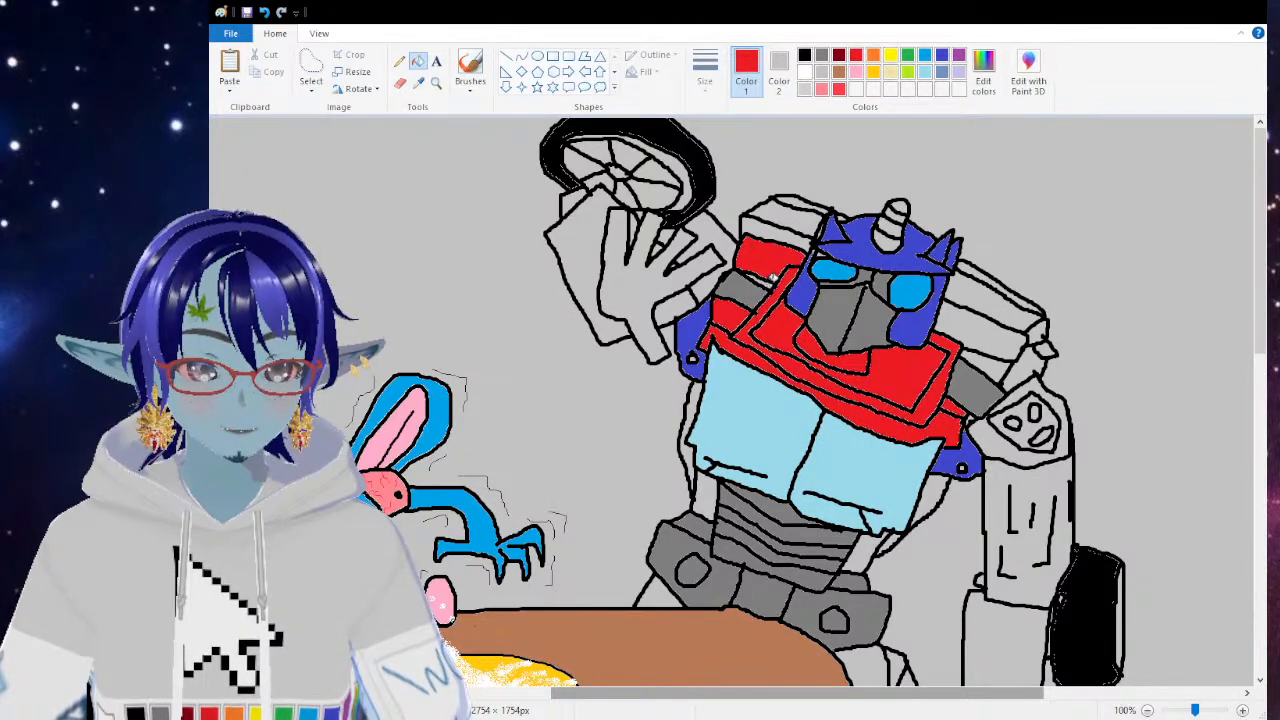
left_click(965, 322)
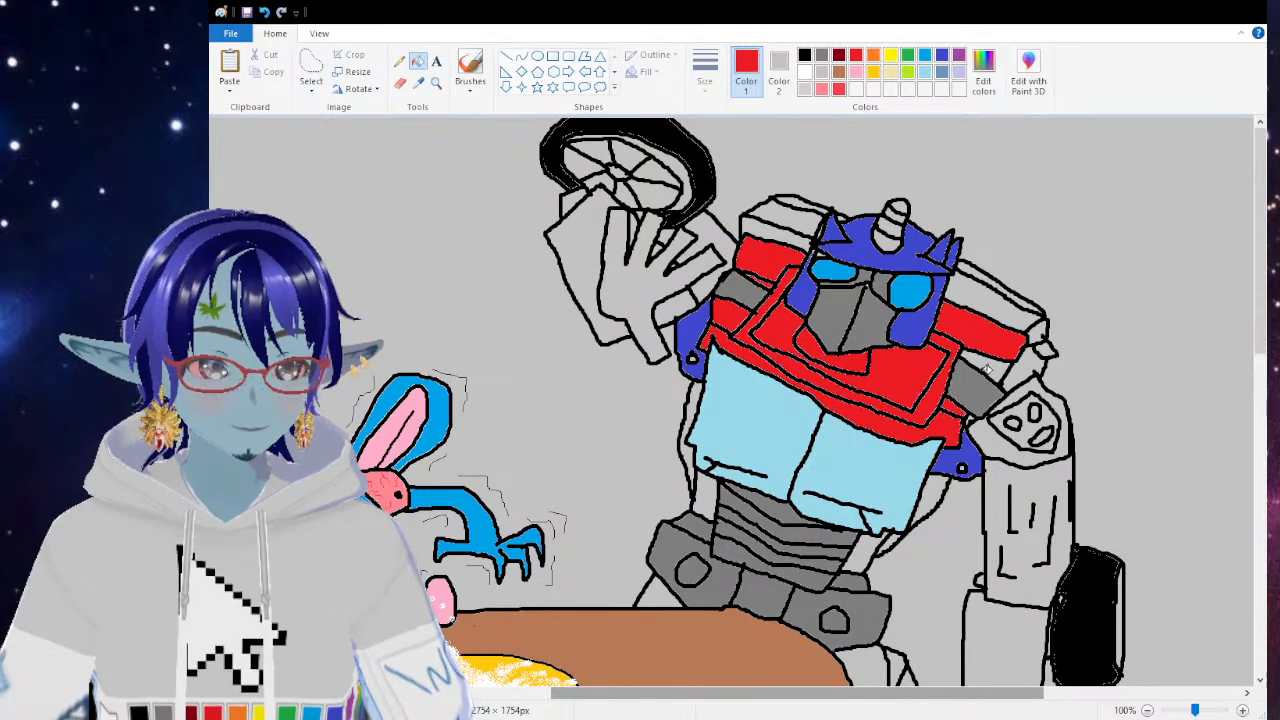
left_click(989, 367)
key("ctrl+z")
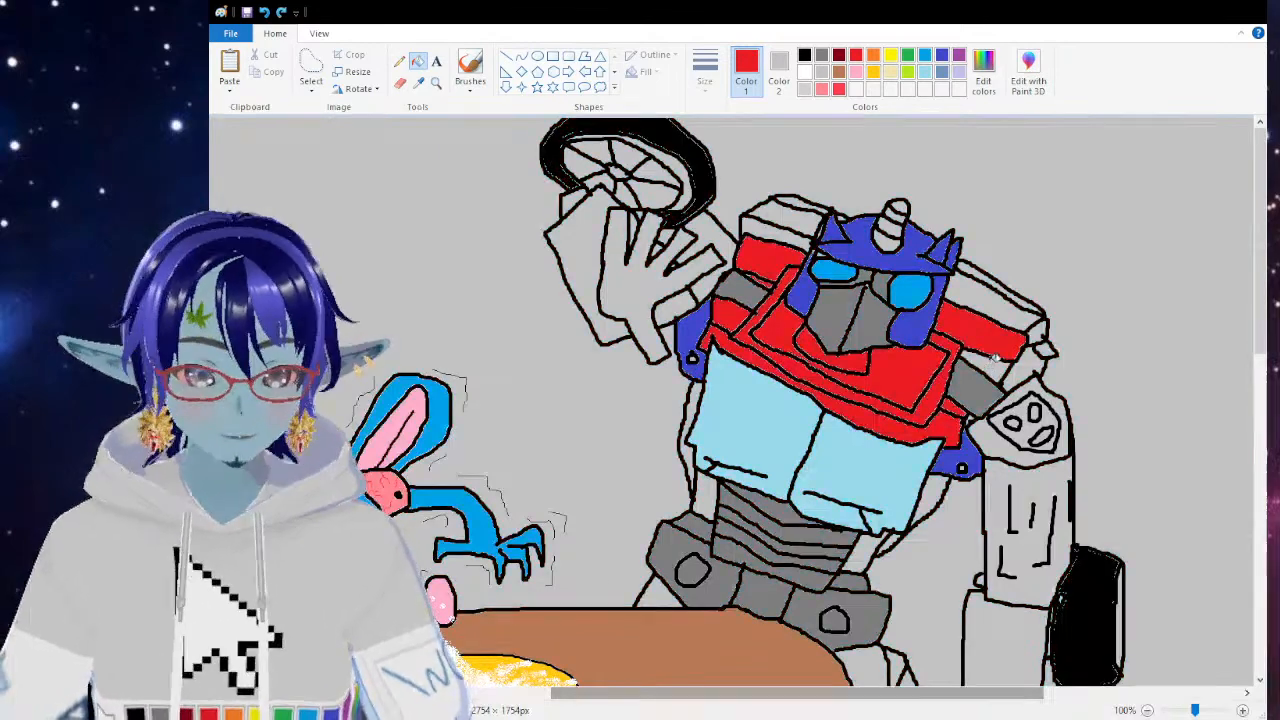
Step: Fill the unpainted upper panels of both of the robot's shoulders with red
left_click(988, 292)
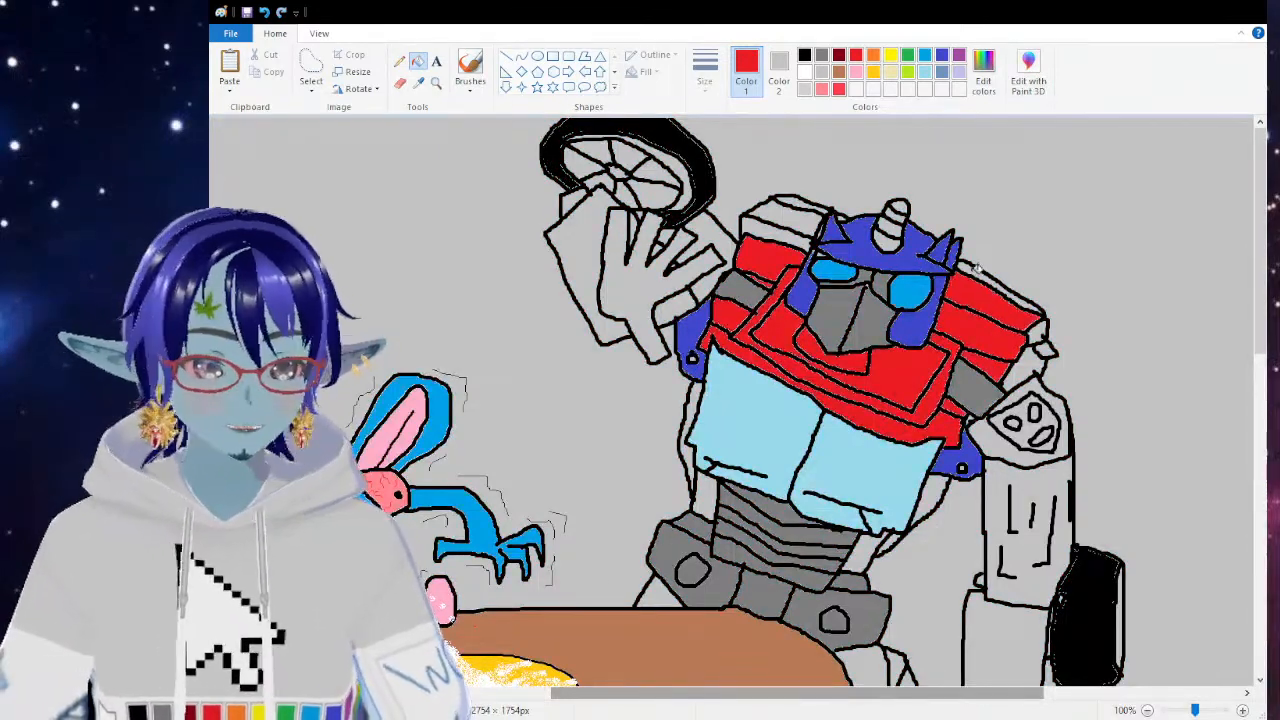
left_click(766, 226)
left_click(772, 212)
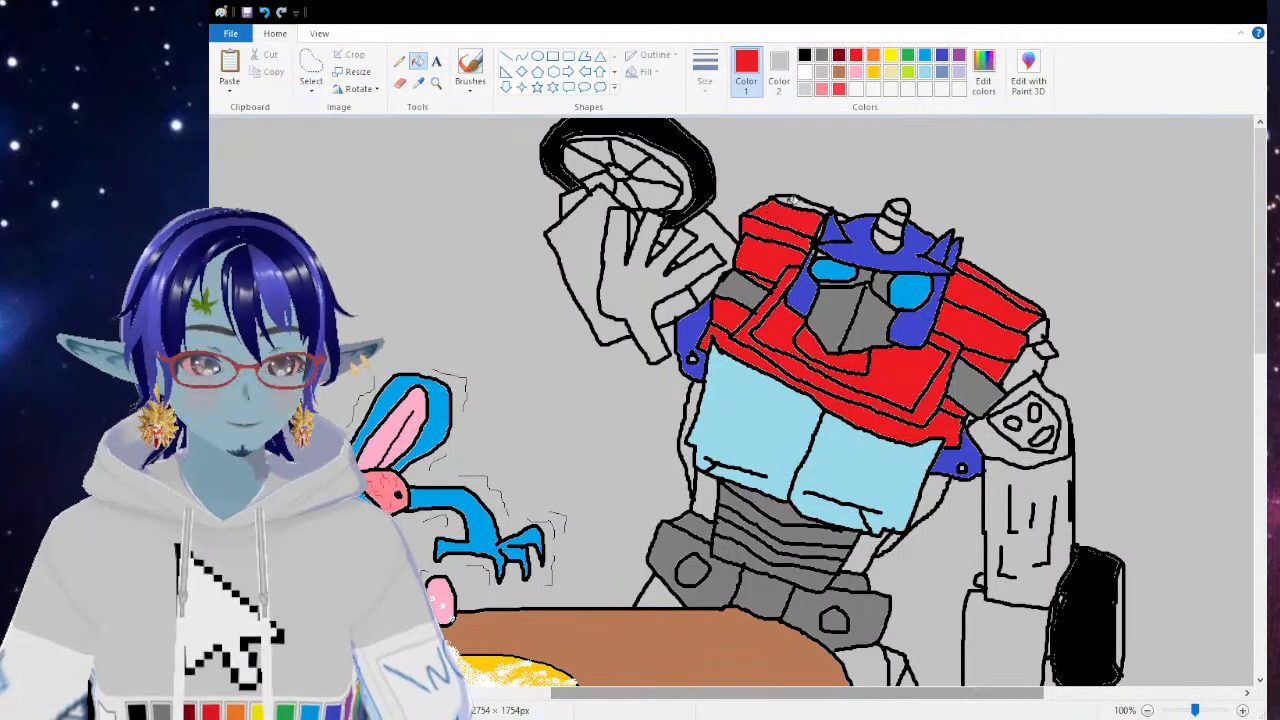
Step: Fill the raised arm and the lowered arm's upper section, elbow and small shoulder pieces with red
left_click(716, 228)
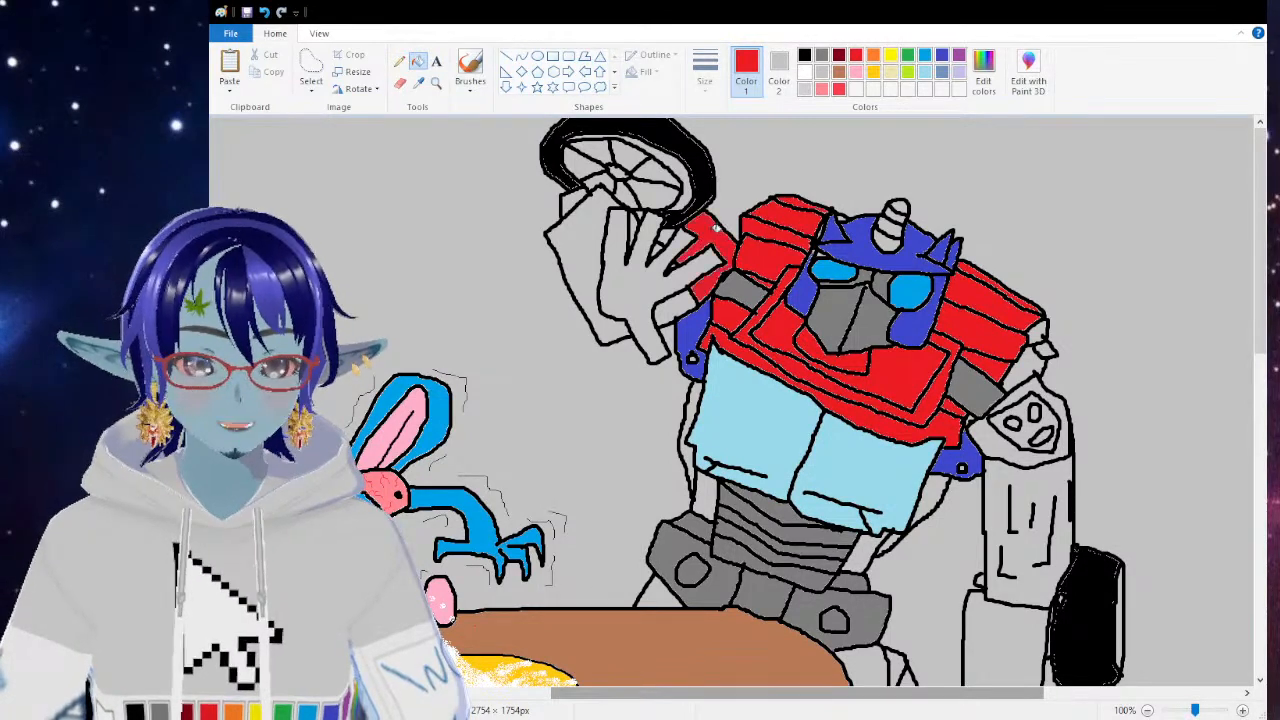
left_click(573, 228)
left_click(1005, 465)
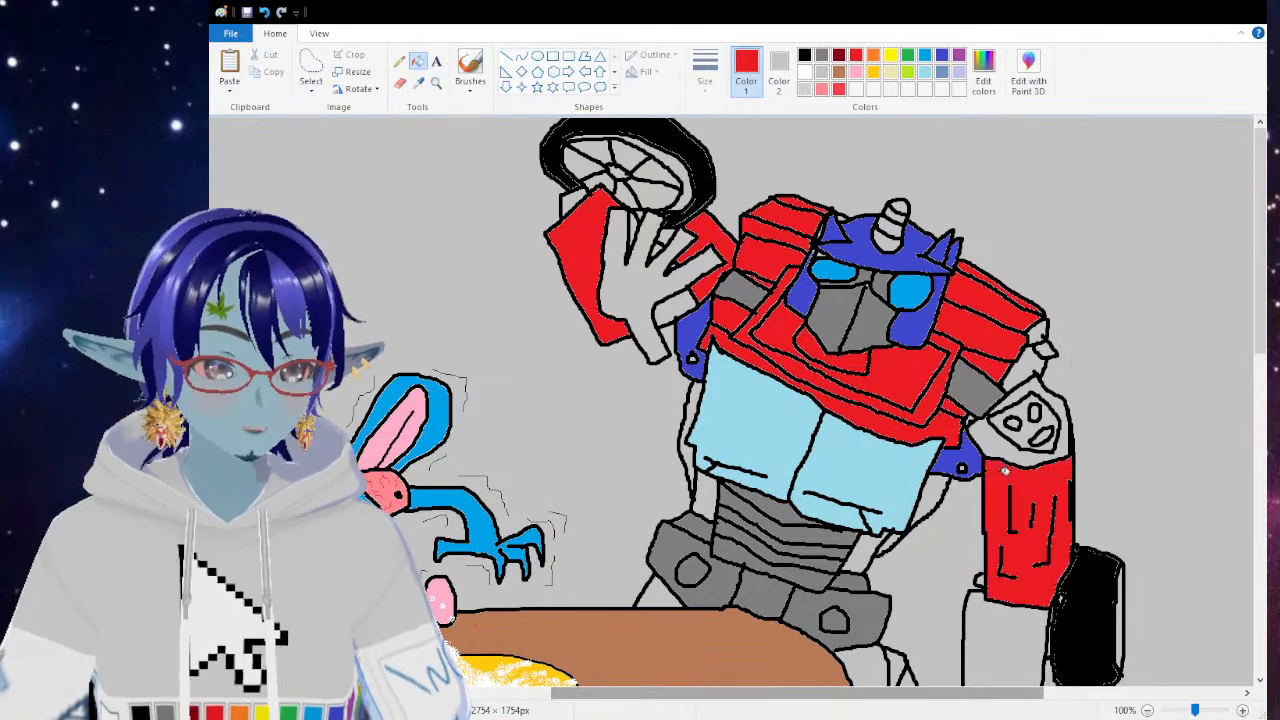
left_click(1001, 433)
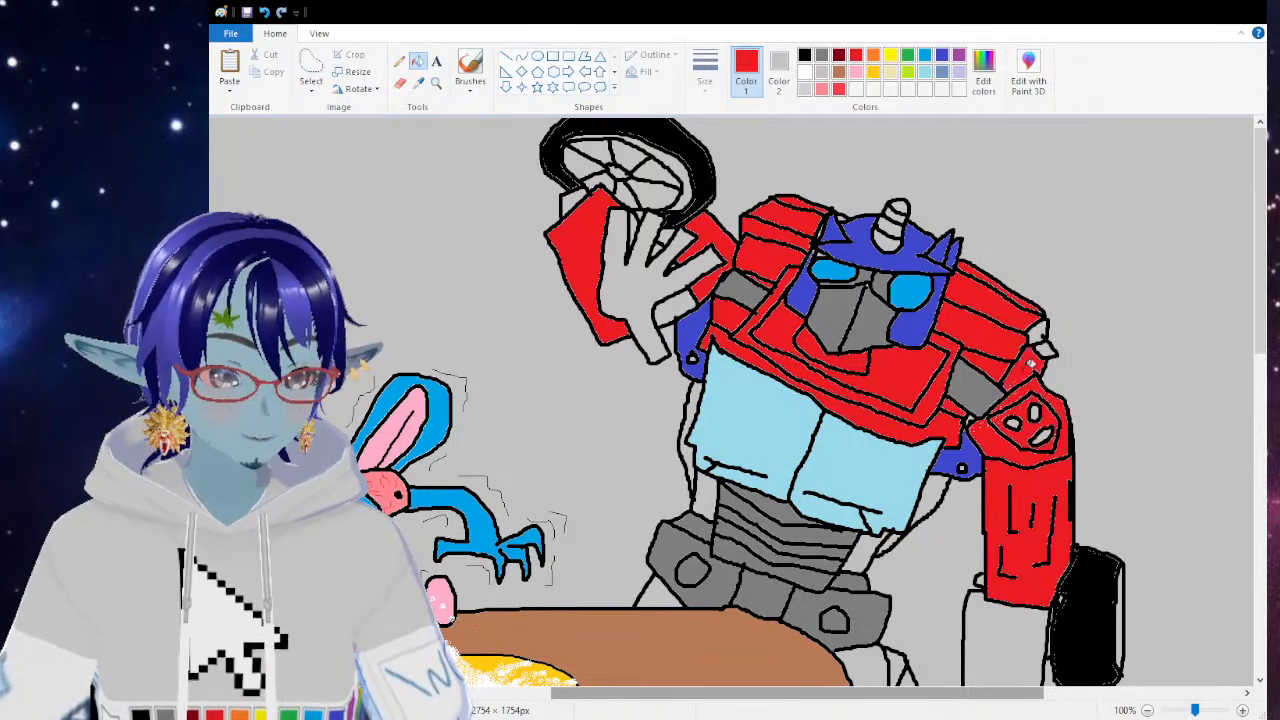
scroll(1045, 350, "down", 4)
scroll(940, 428, "up", 4)
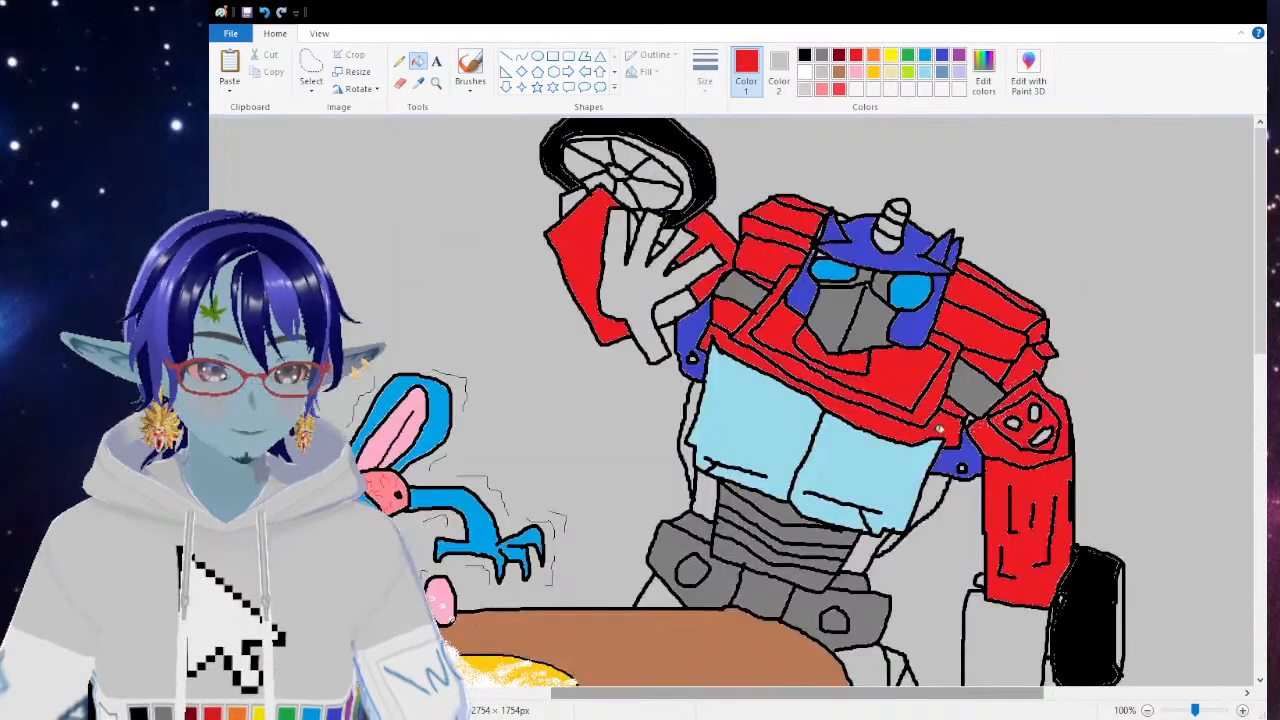
Step: Fill the helmet crest's segments dark grey and brush a black arch-shaped outline around the crest
left_click(822, 55)
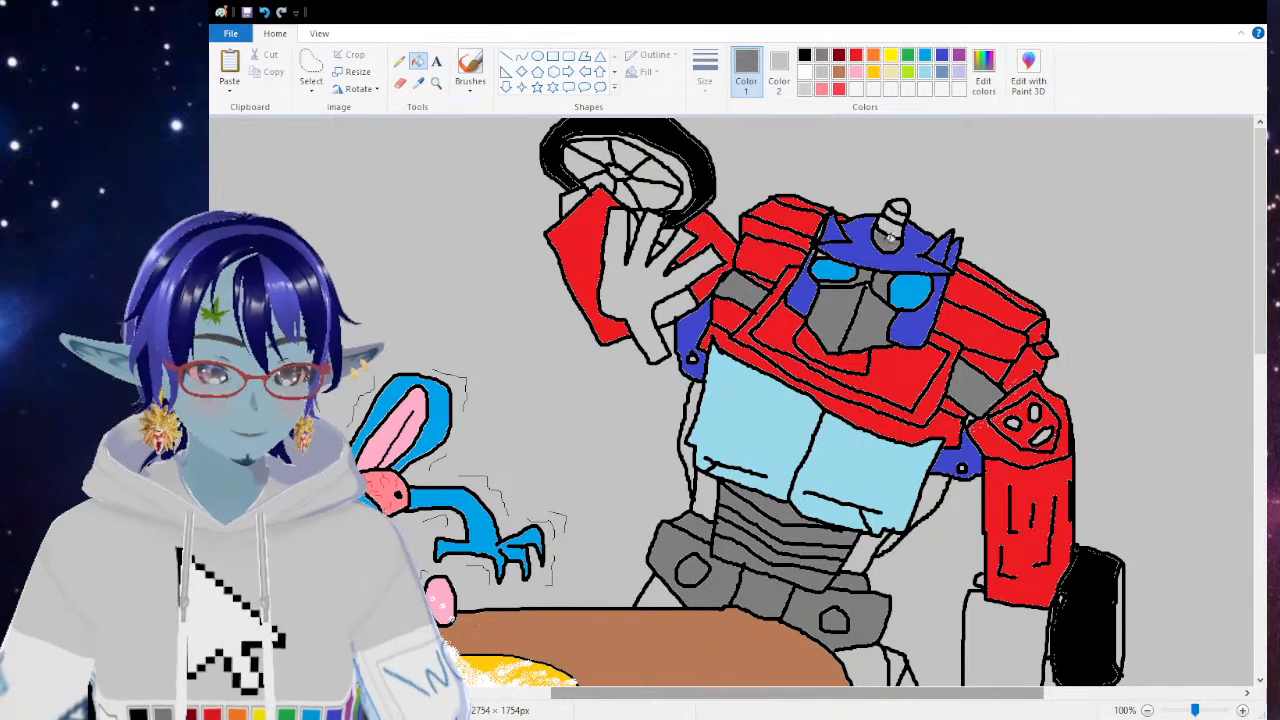
left_click(898, 210)
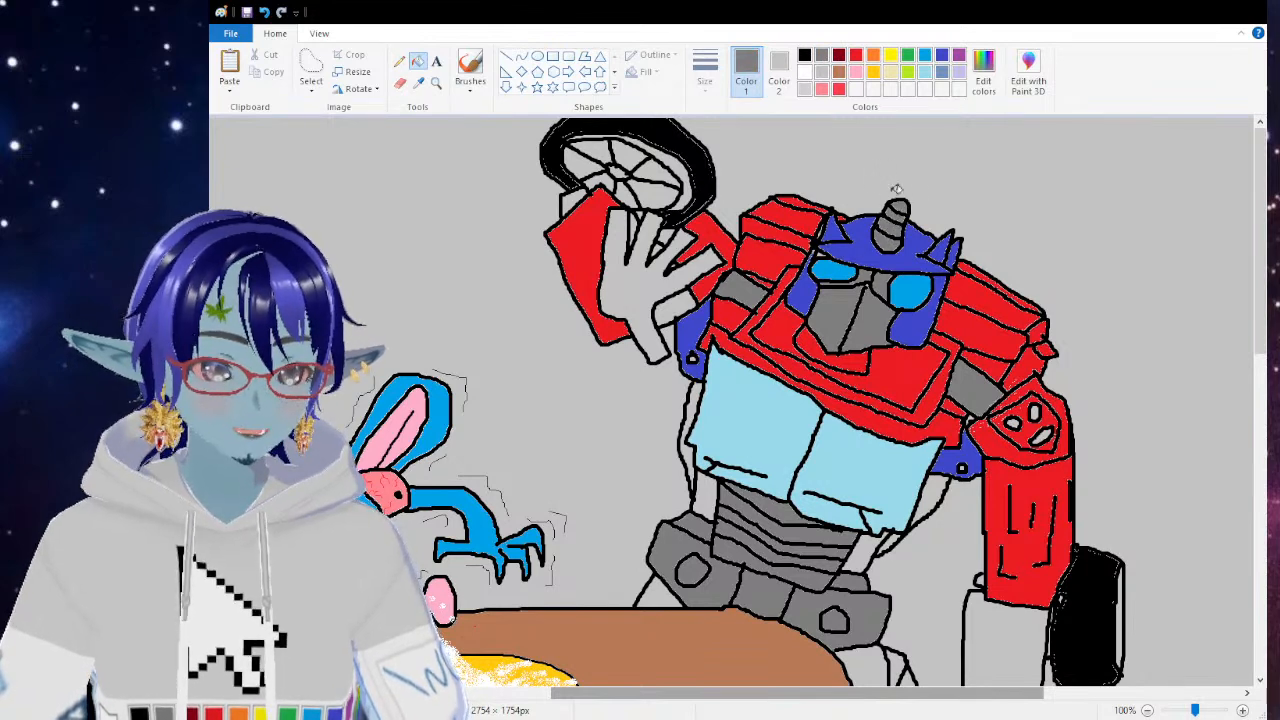
left_click(476, 74)
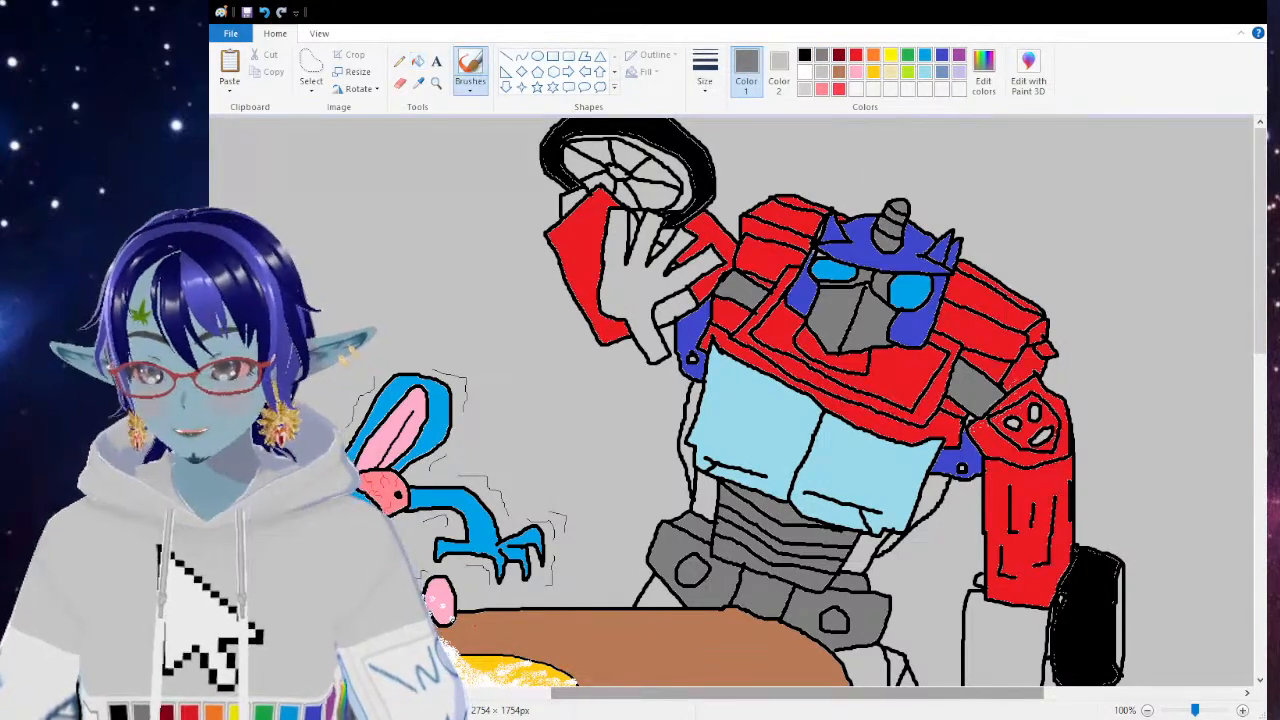
left_click(436, 83)
left_click(876, 272)
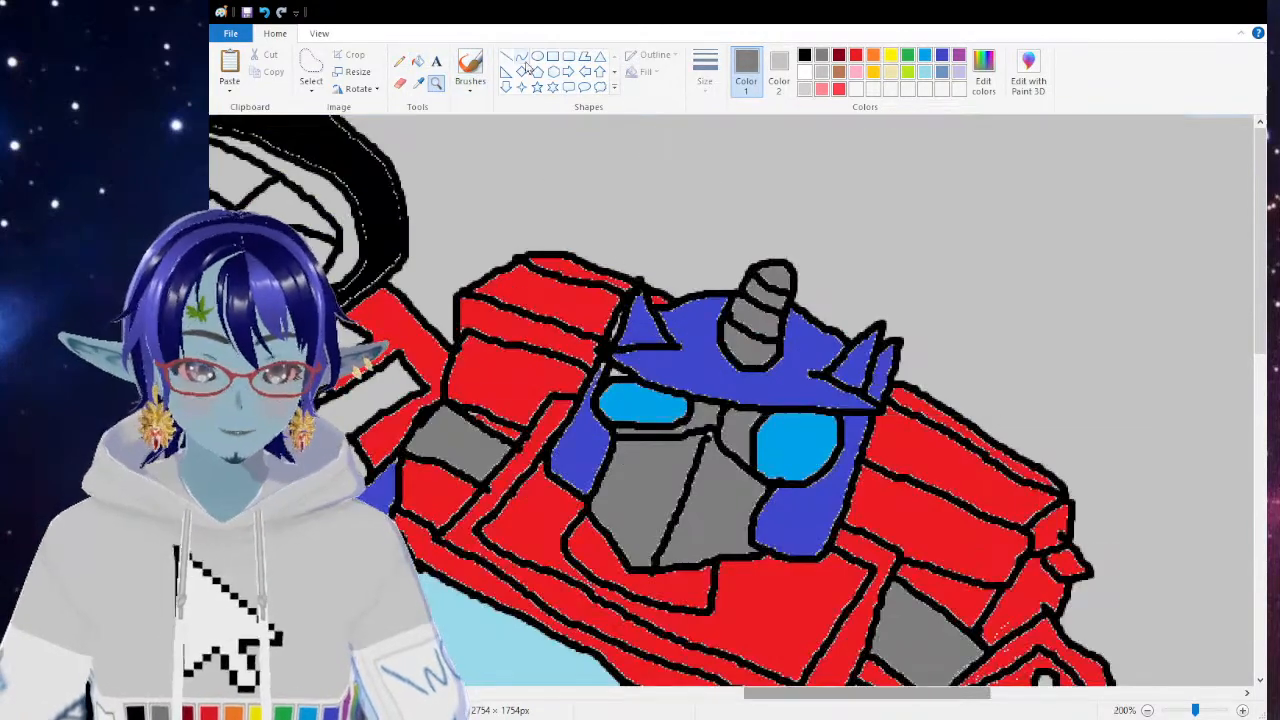
left_click(805, 56)
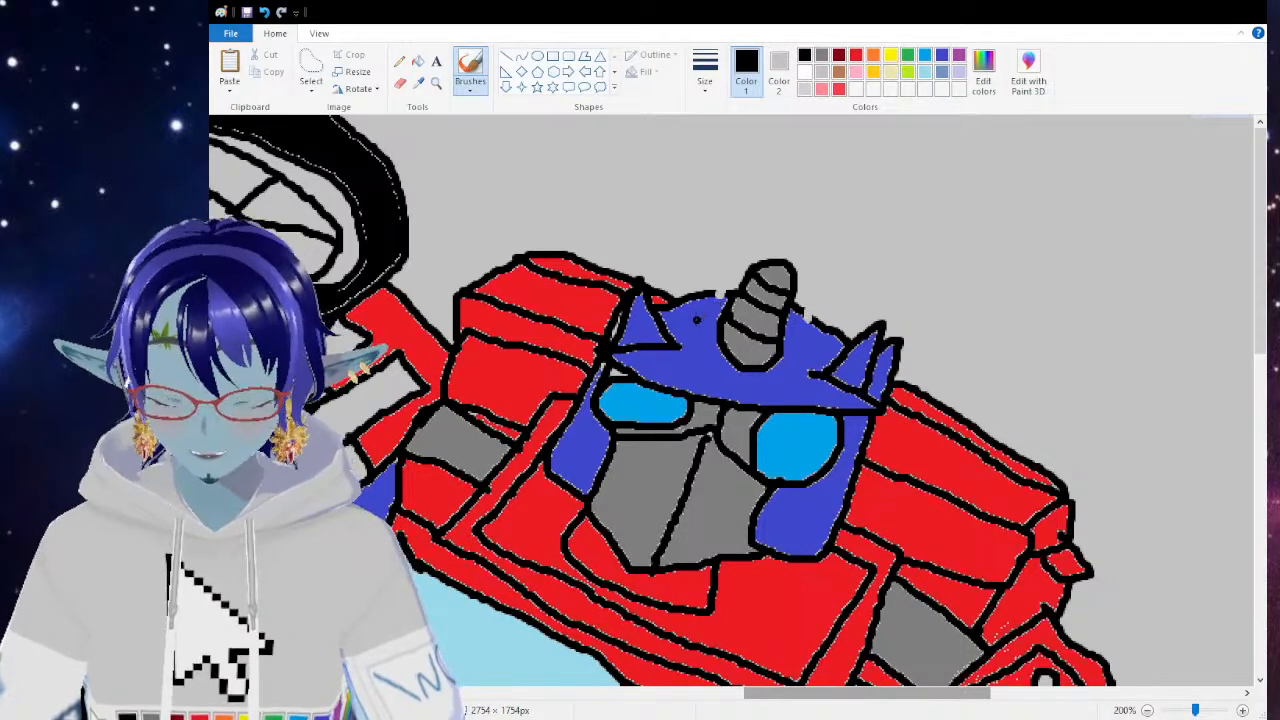
mouse_move(700, 324)
left_mouse_down()
mouse_move(744, 247)
mouse_move(779, 240)
mouse_move(813, 262)
mouse_move(806, 322)
left_mouse_up()
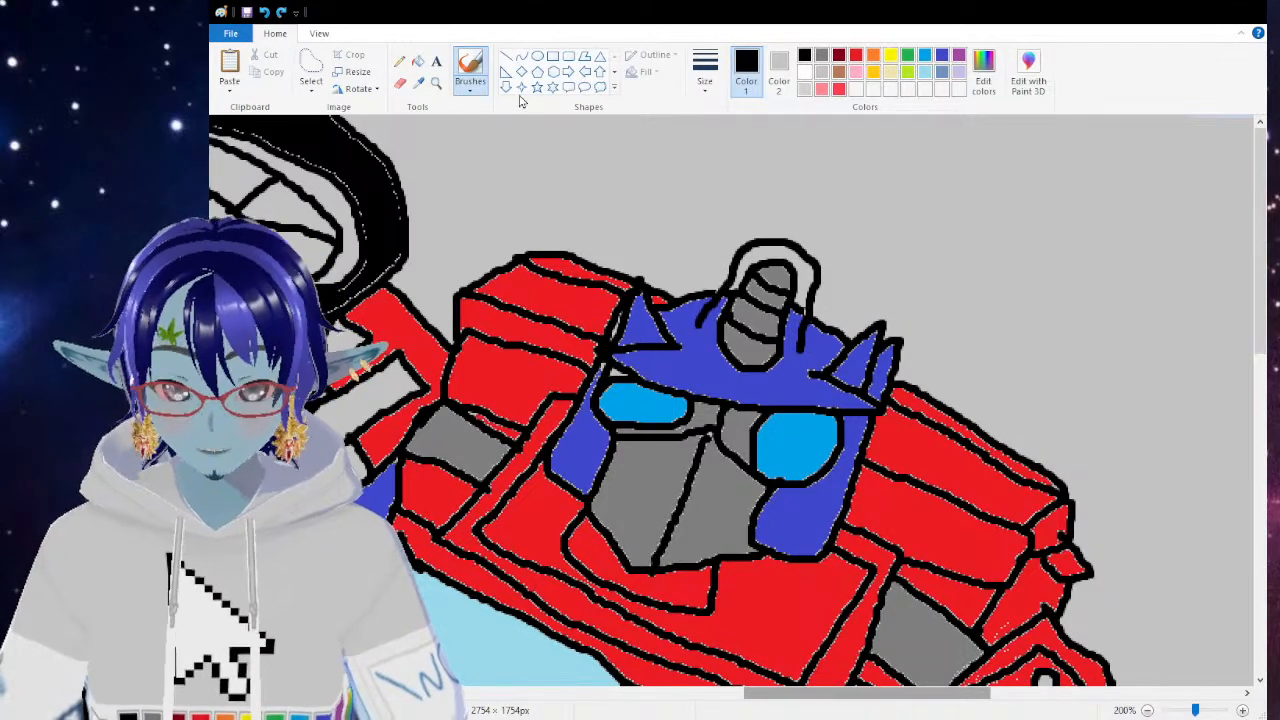
Step: Fill the band between the crest and its arched outline with indigo and brush over the leftover seams
left_click(436, 83)
left_click(806, 342)
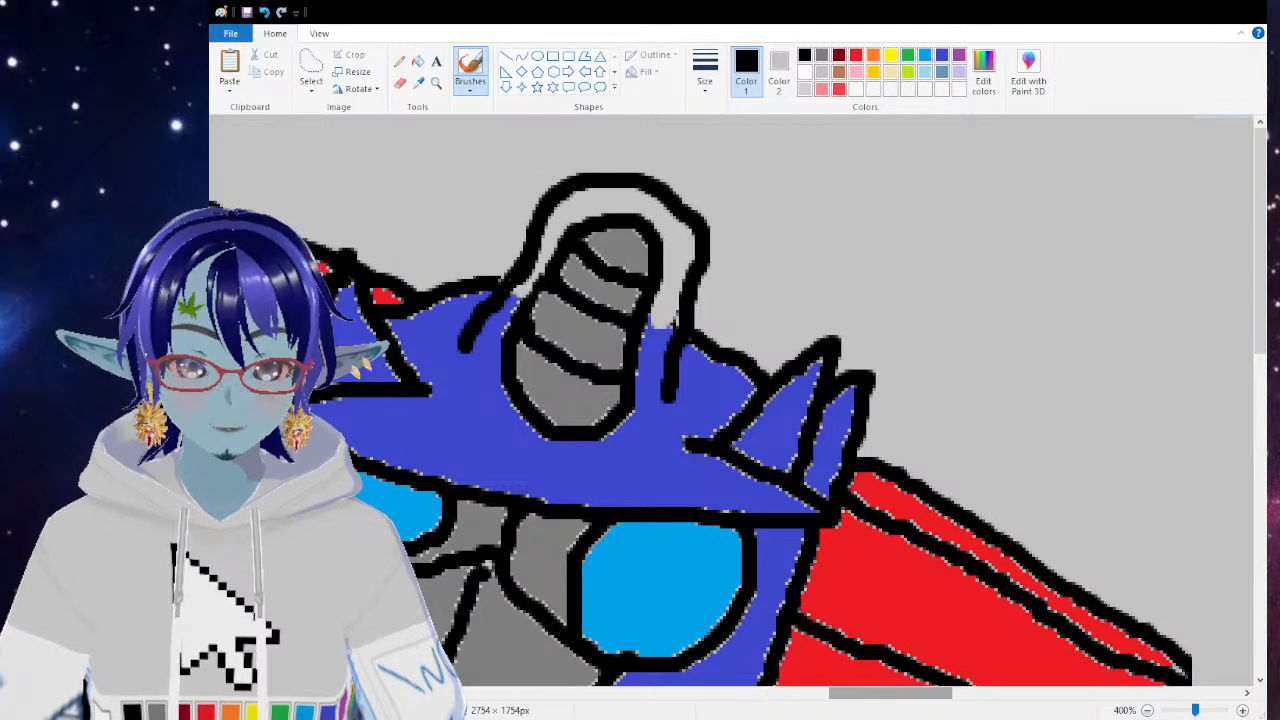
left_click(418, 61)
left_click(942, 56)
left_click(659, 318)
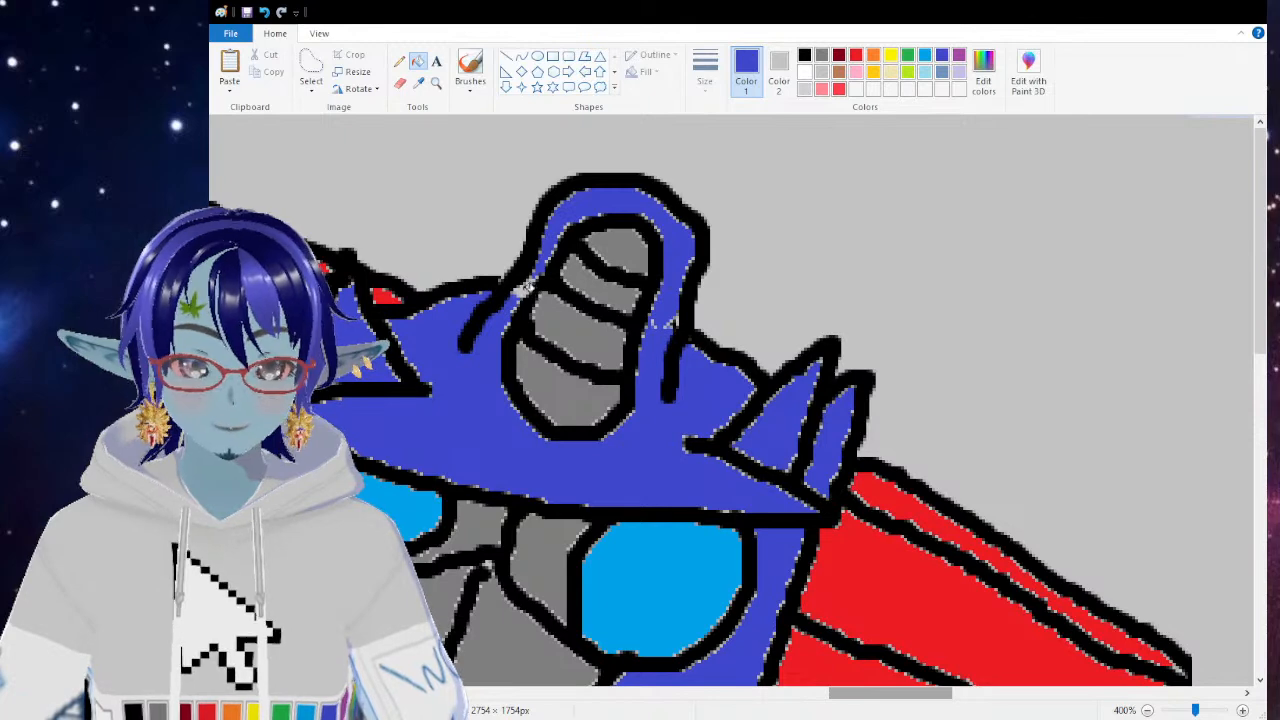
left_click(470, 70)
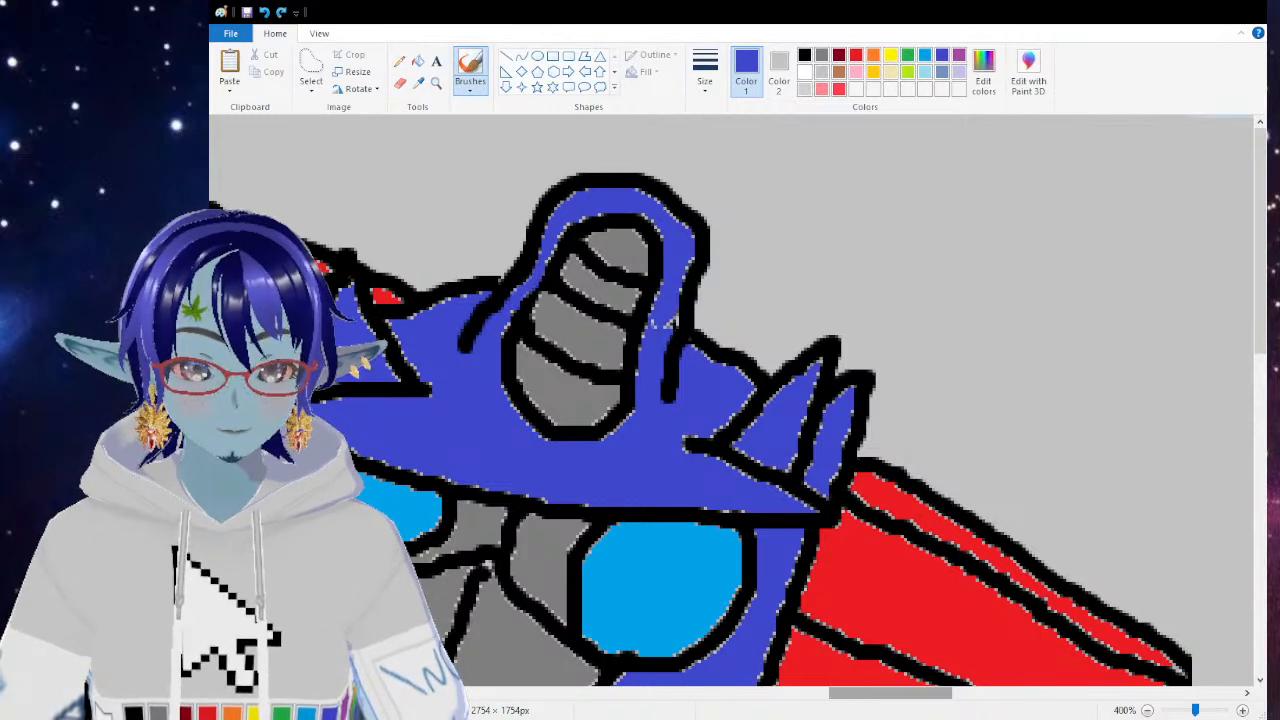
Step: Fill the strips along both sides of the robot's torso and the lowered arm's lower forearm with red
left_click(436, 83)
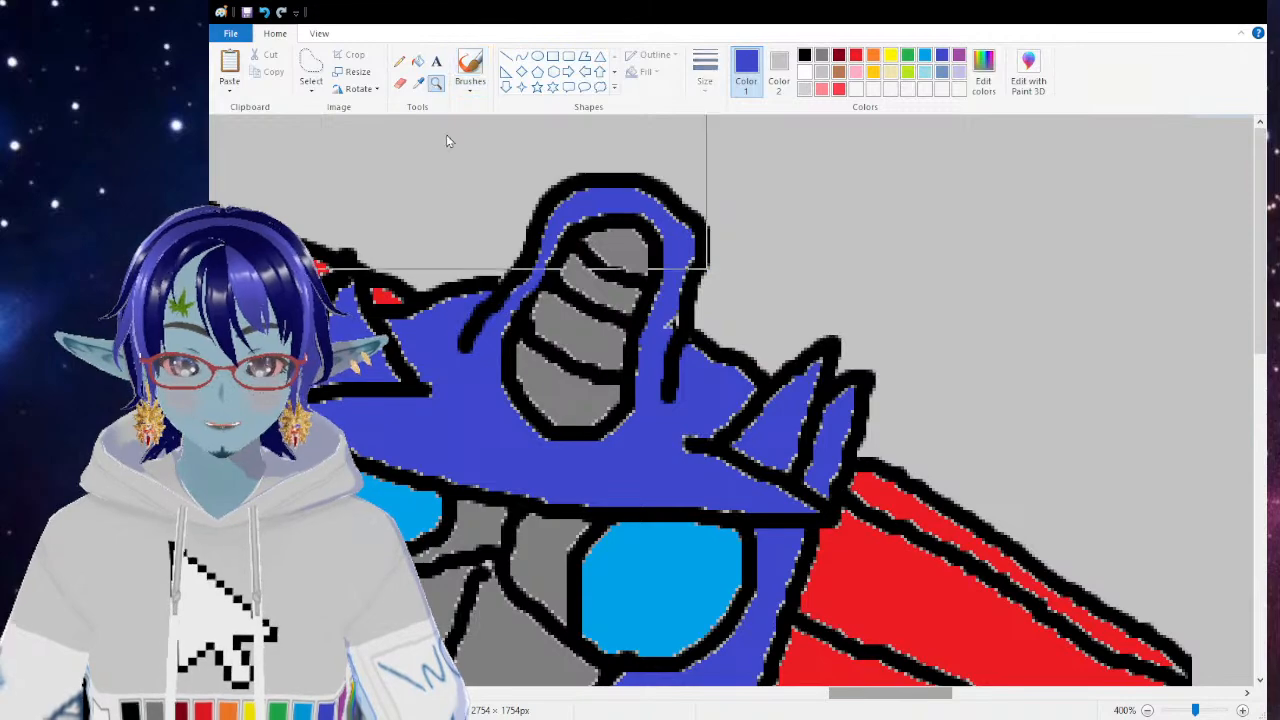
right_click(434, 199)
right_click(397, 244)
right_click(397, 245)
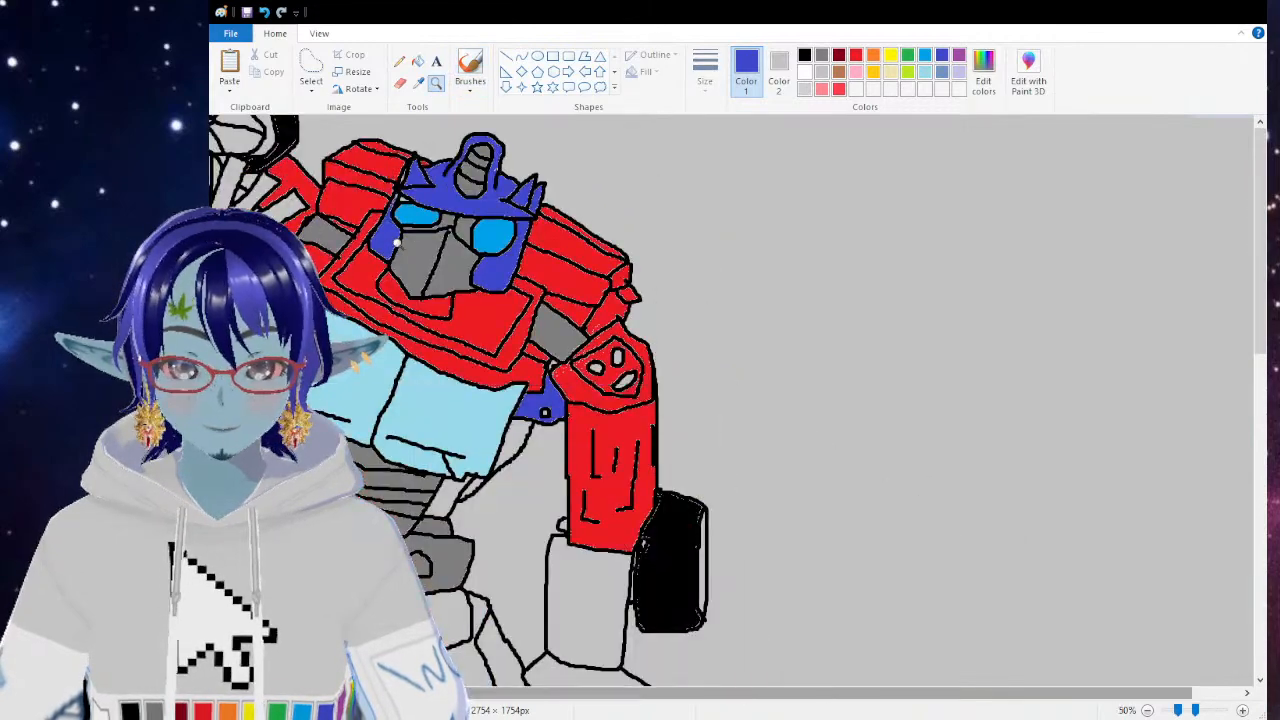
scroll(780, 292, "up", 1)
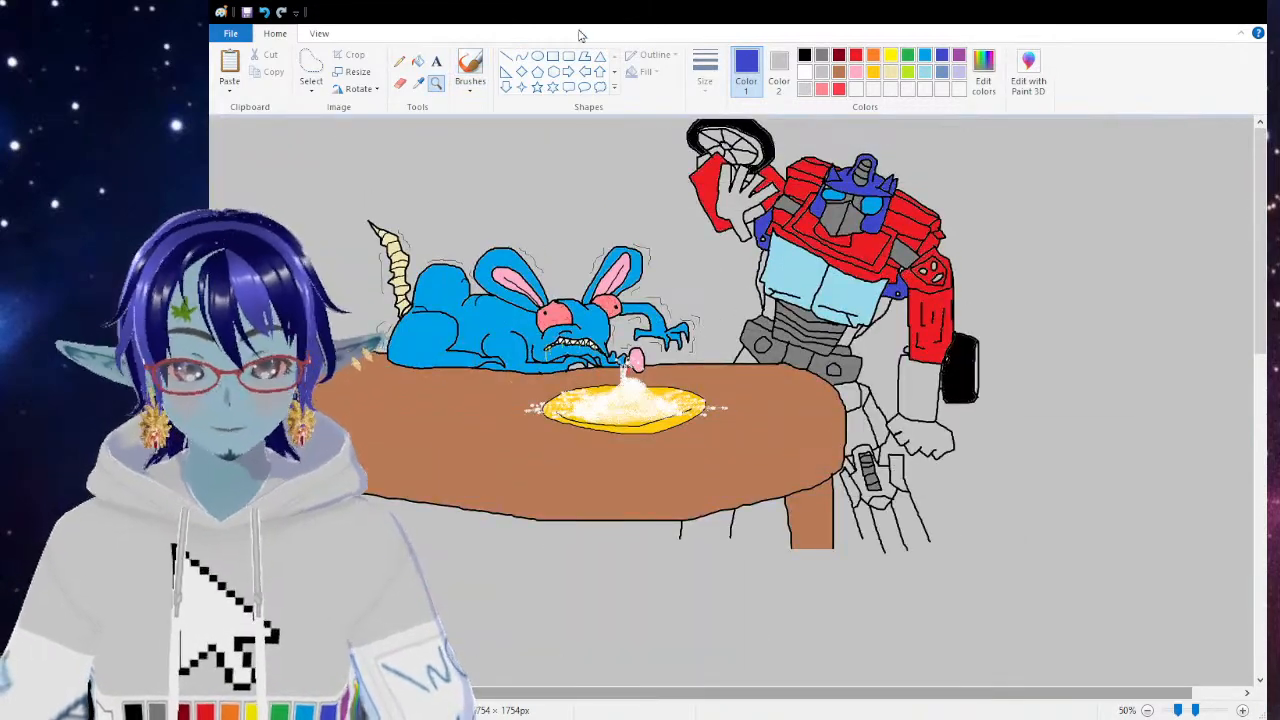
left_click(834, 226)
left_click(418, 61)
left_click(856, 54)
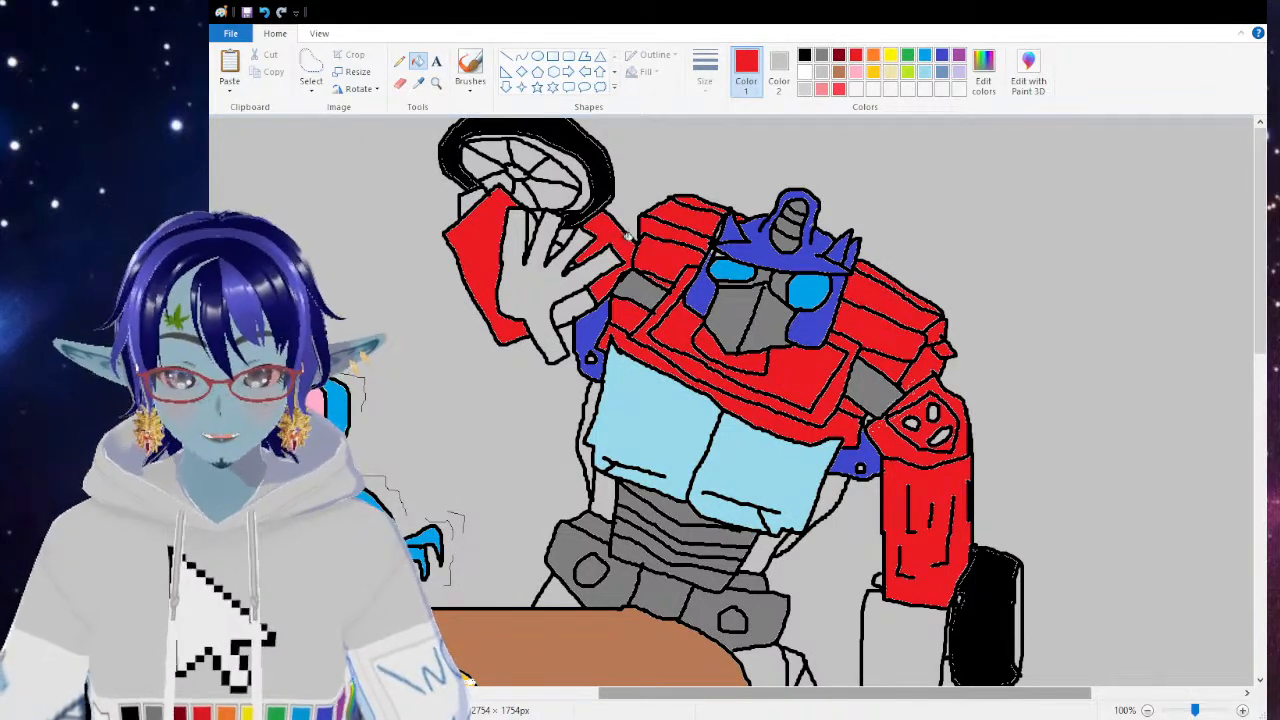
left_click(596, 412)
left_click(836, 485)
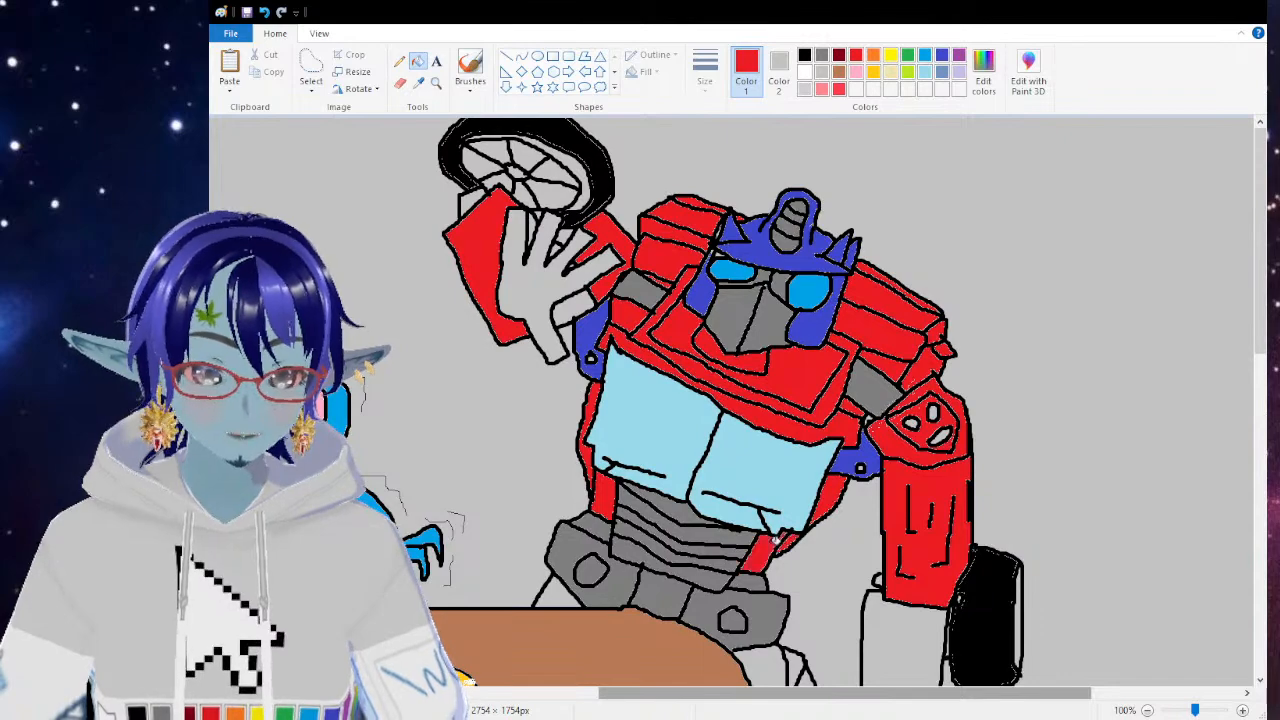
scroll(790, 540, "down", 3)
left_click(890, 474)
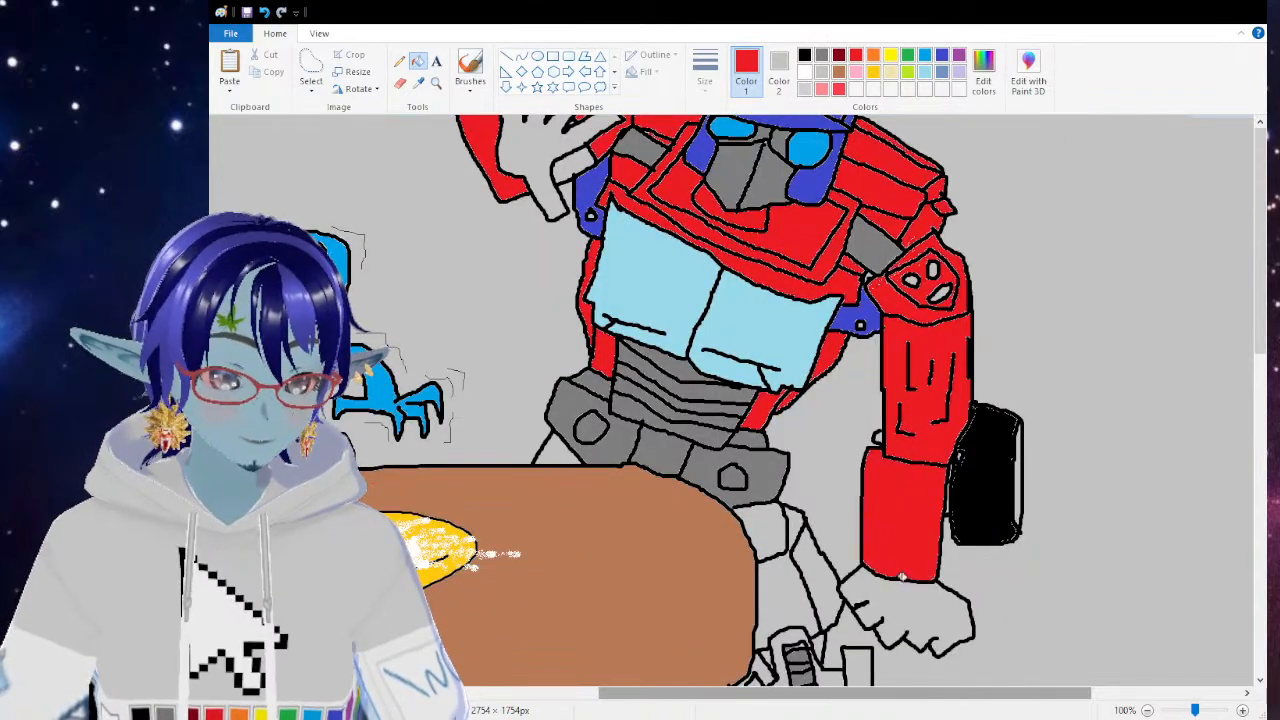
Step: Fill the robot's raised hand with dark grey
scroll(904, 508, "up", 3)
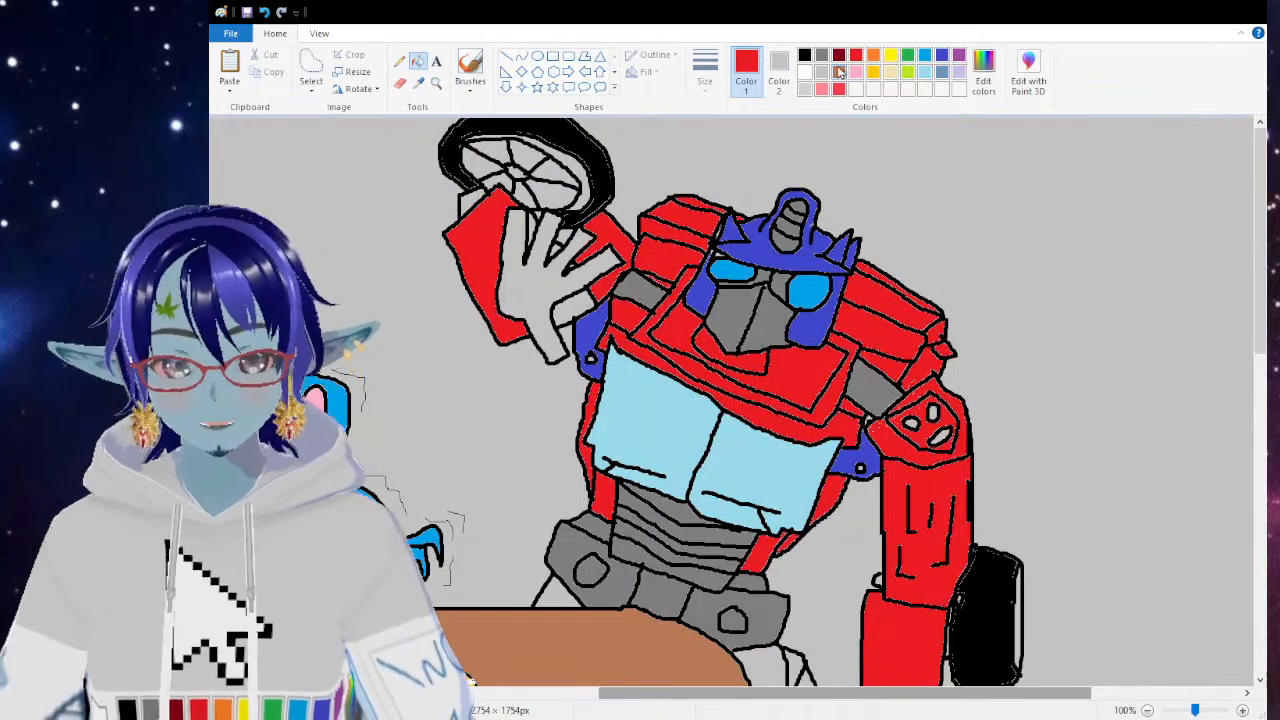
left_click(821, 56)
left_click(525, 283)
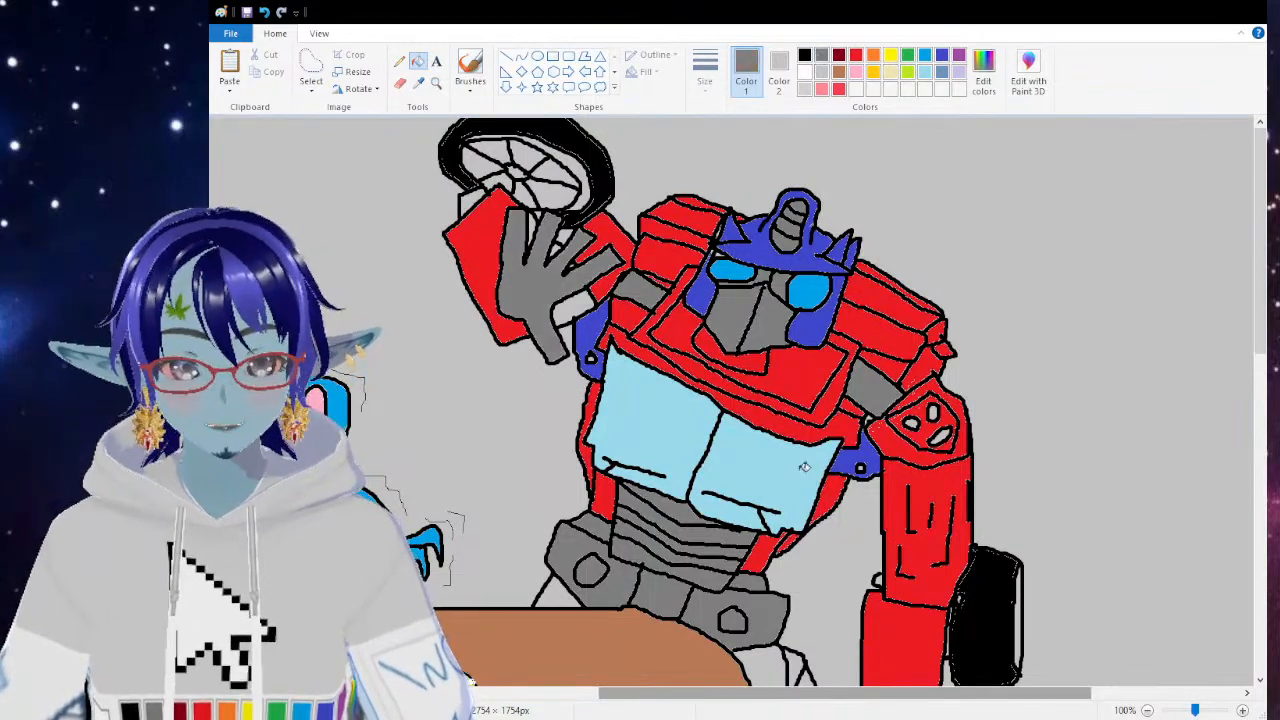
scroll(805, 467, "down", 5)
scroll(898, 460, "up", 5)
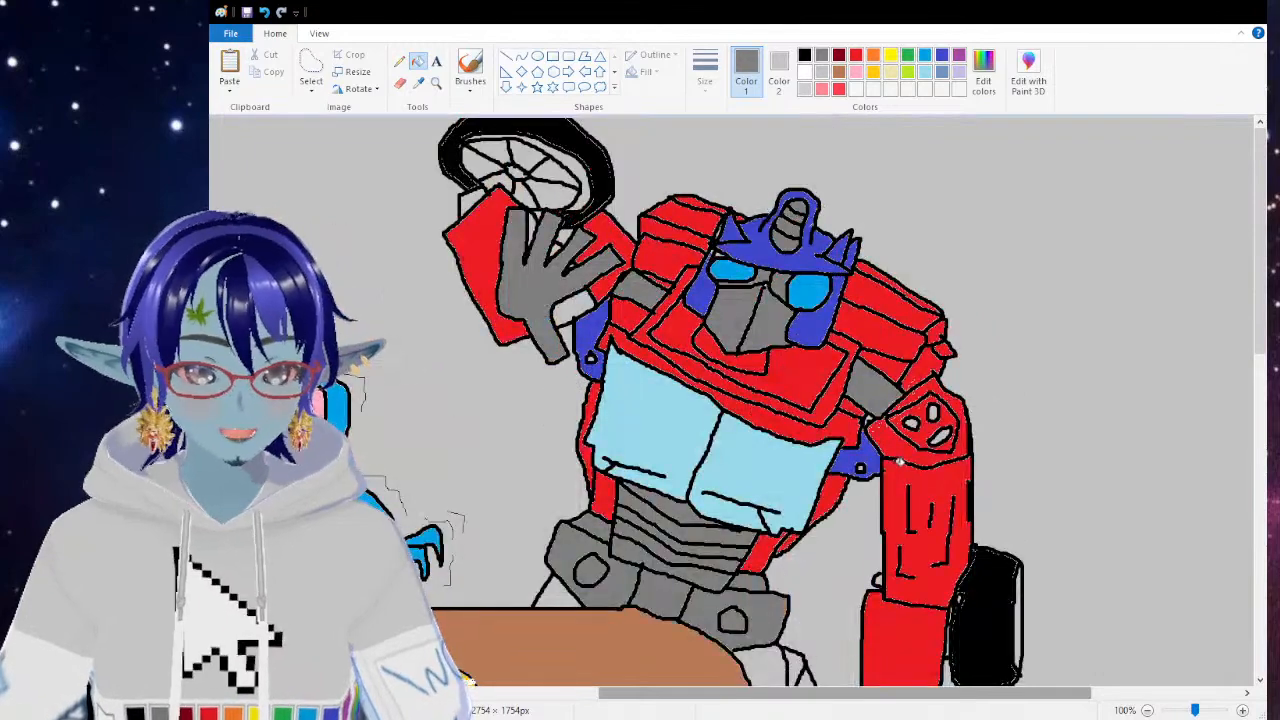
Step: Fill the three small shapes on the lowered arm's elbow with white, undoing and redoing the fill of the lowest one
left_click(805, 71)
left_click_drag(933, 406, 951, 429)
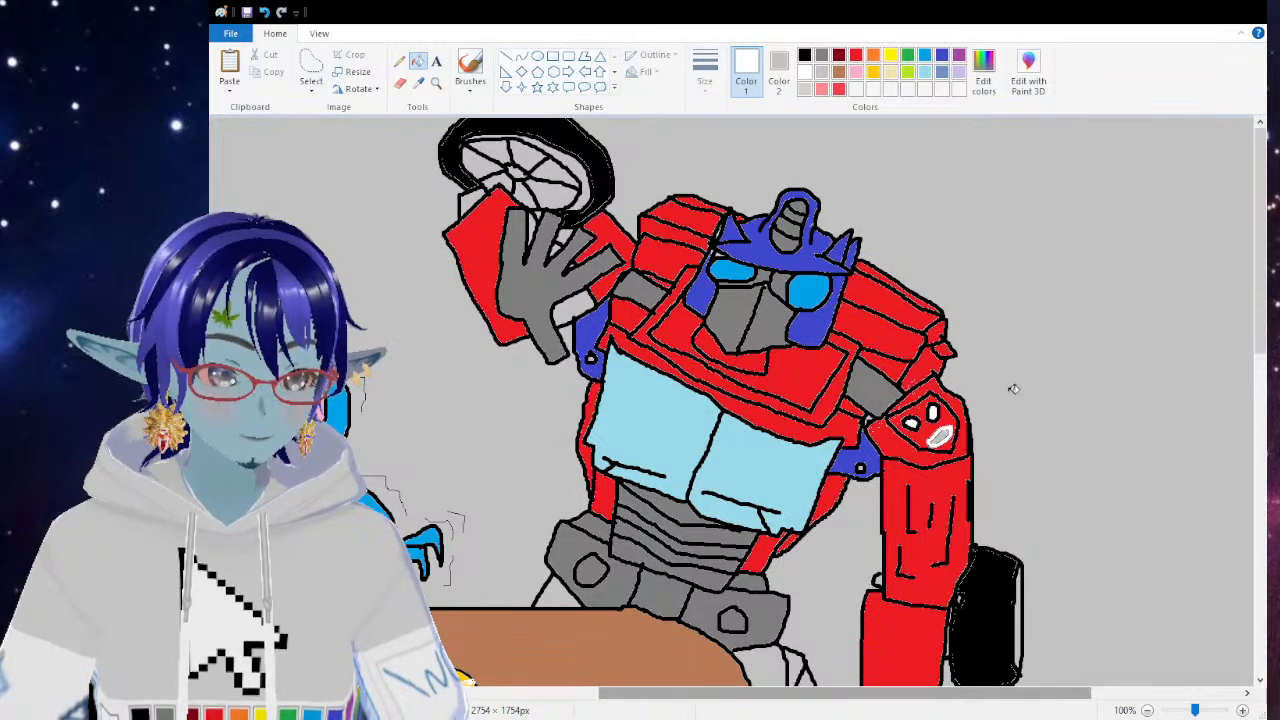
key("ctrl+z")
left_click_drag(933, 442, 950, 428)
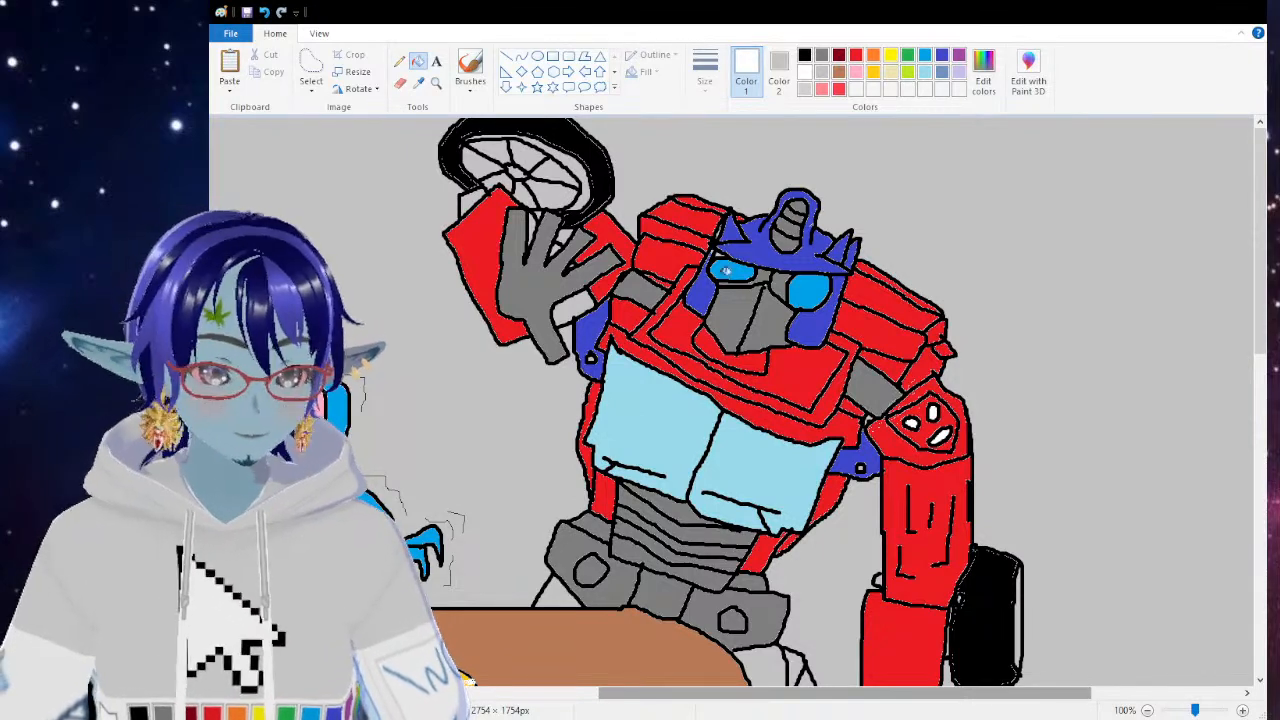
Step: Fill the arm section beside the raised hand's thumb with red and undo the misplaced fill on the black outlines
left_click(856, 56)
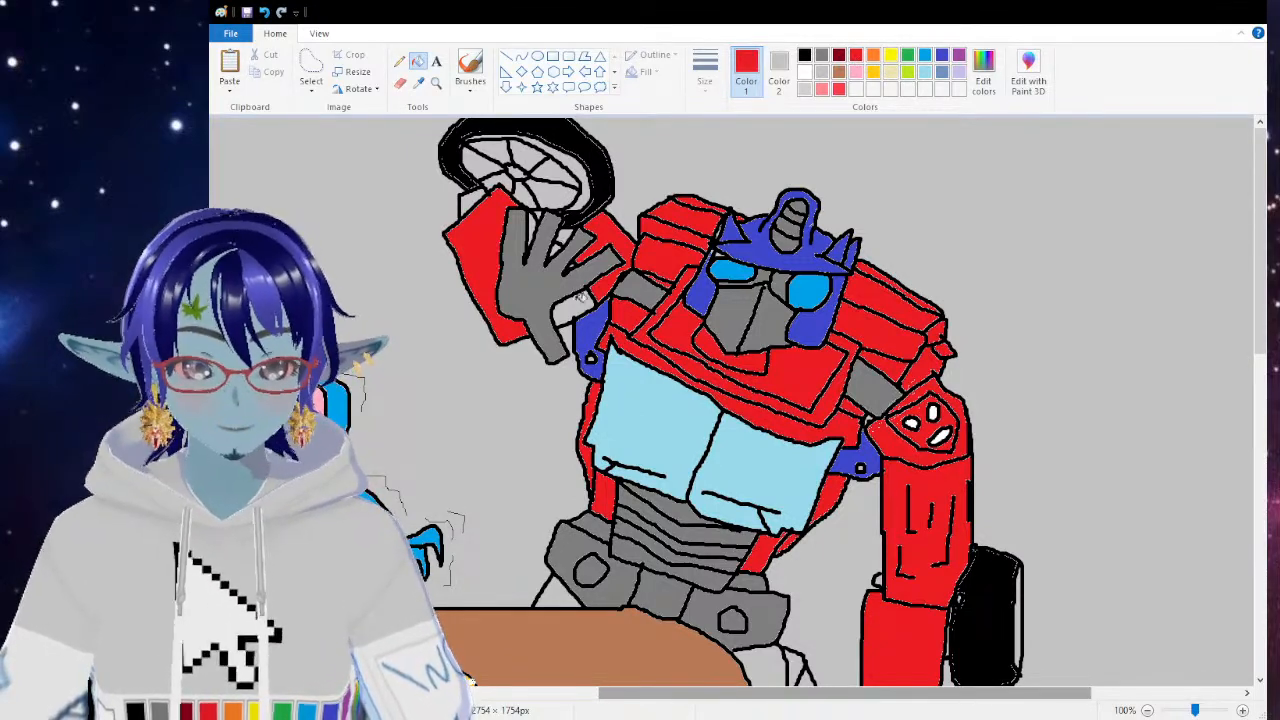
left_click(480, 194)
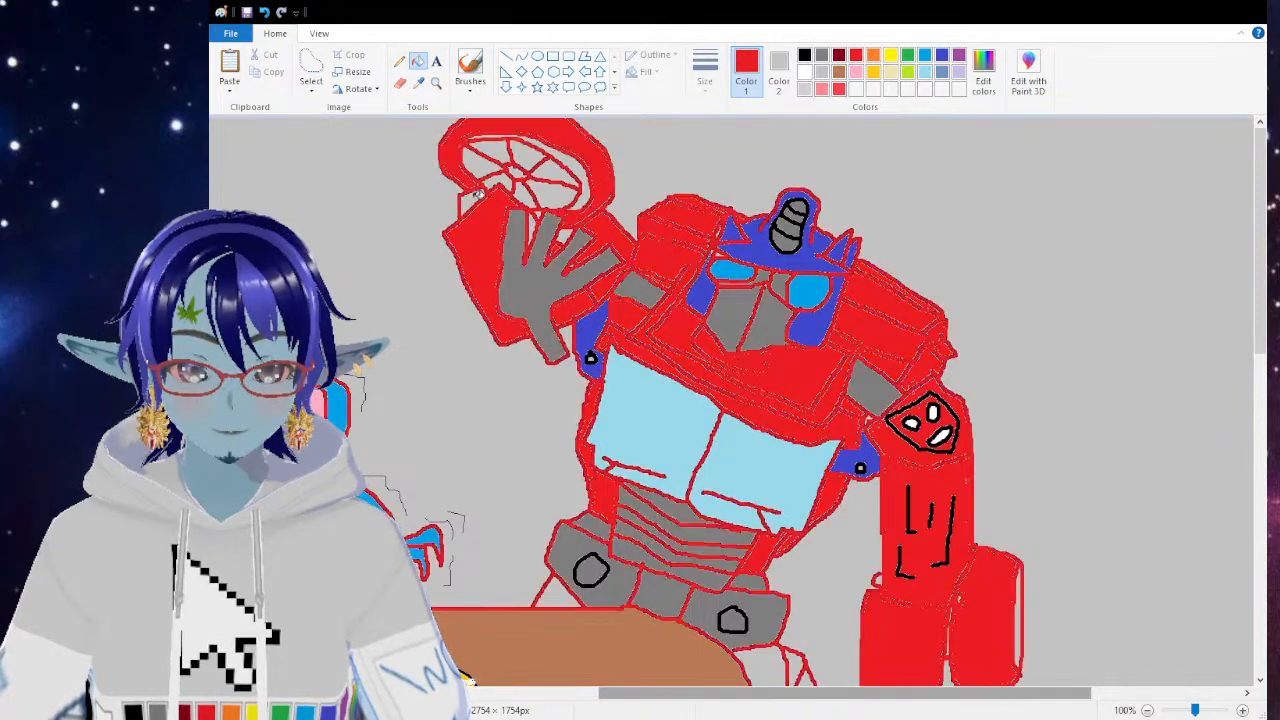
key("ctrl+z")
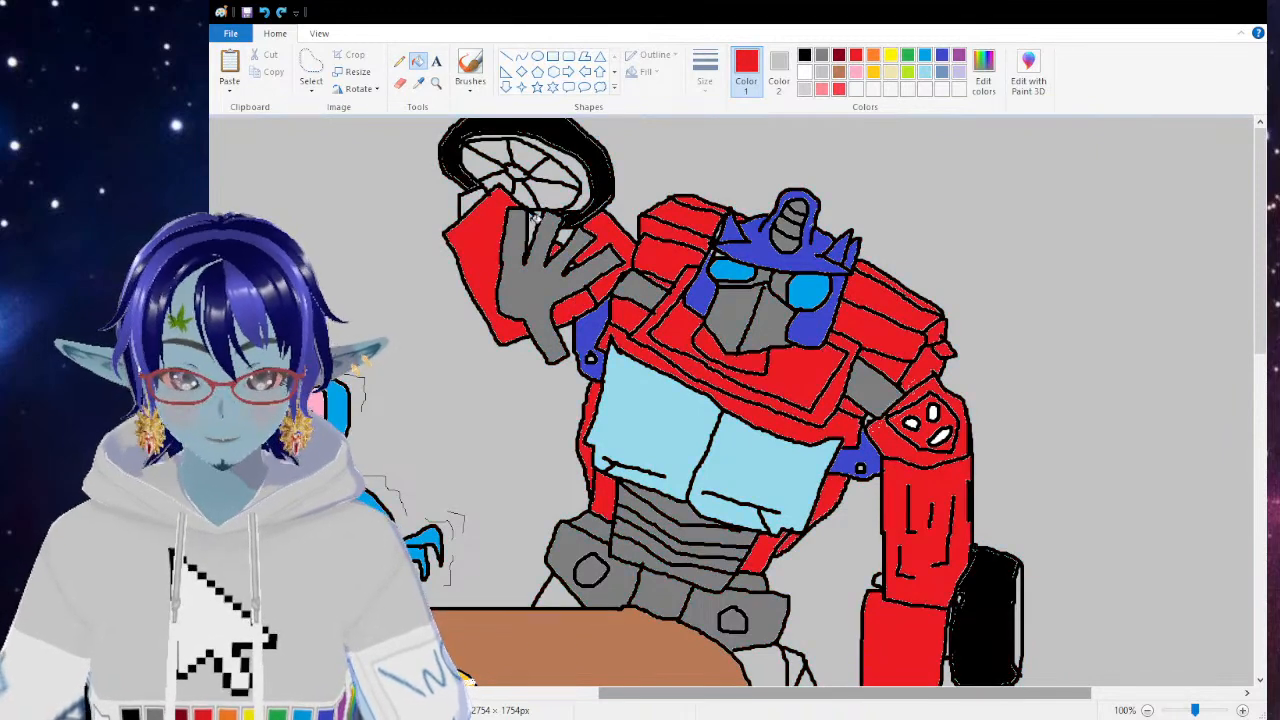
Step: Fill the small block beneath the raised wheel dark grey and the remaining gap between the raised fingers red
left_click(821, 56)
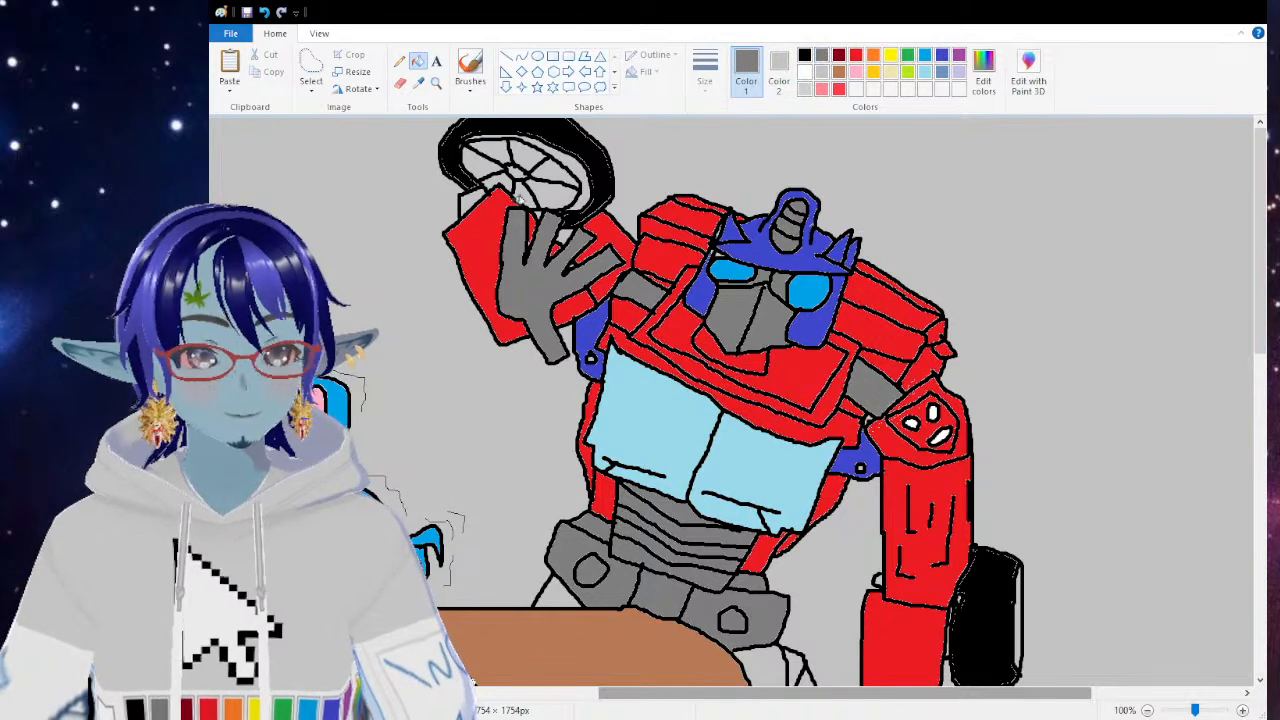
left_click(466, 204)
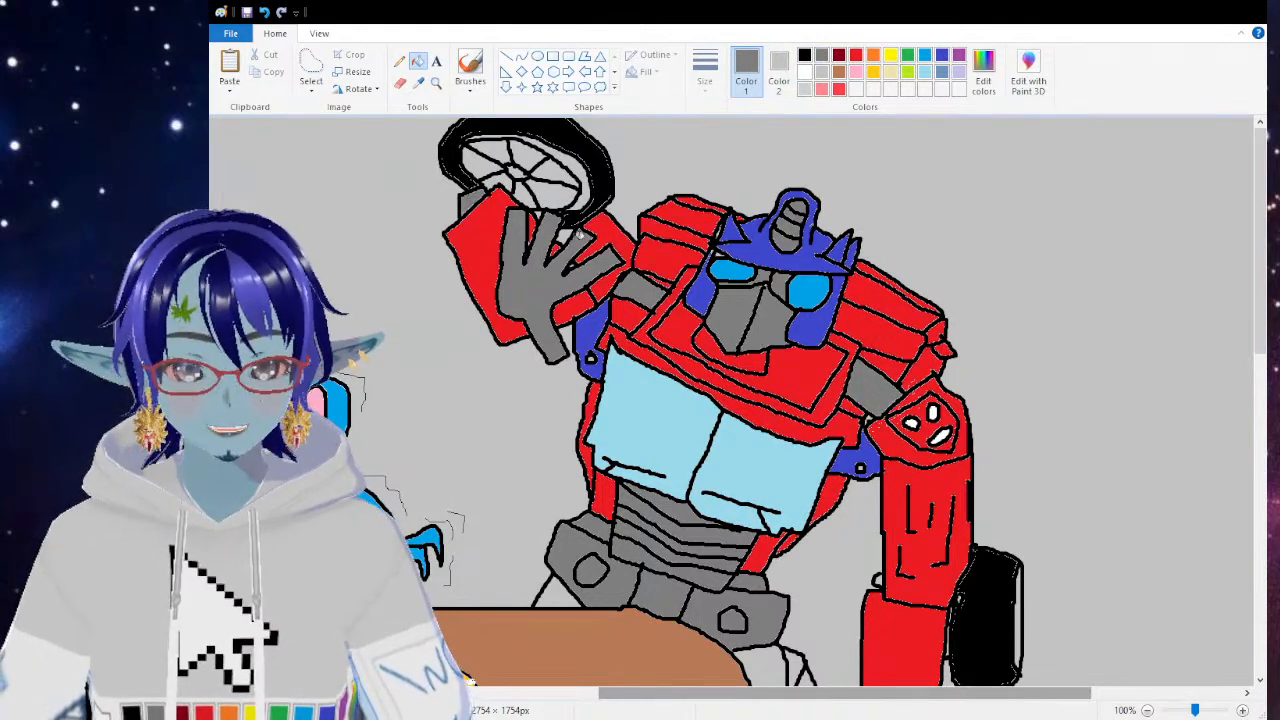
left_click(857, 60)
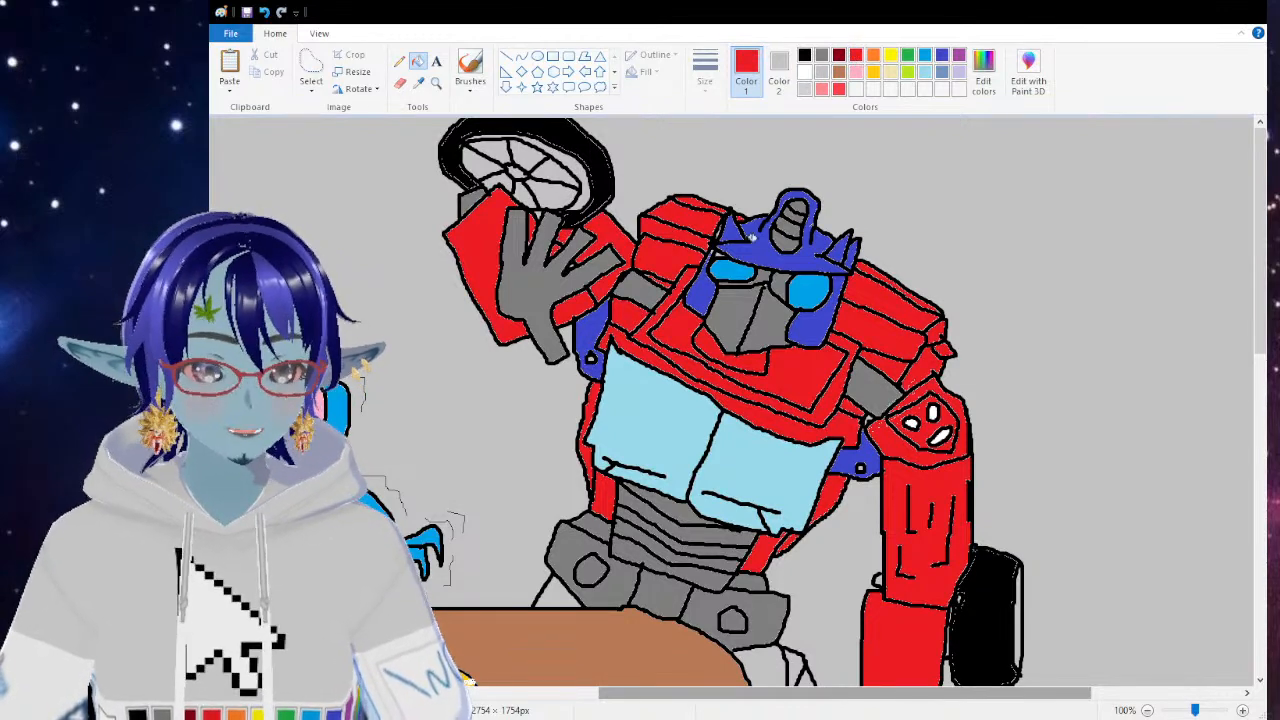
Step: Brush indigo over the small unpainted gaps along the helmet's edge, beside and above the smaller eye
left_click(442, 87)
left_click(755, 207)
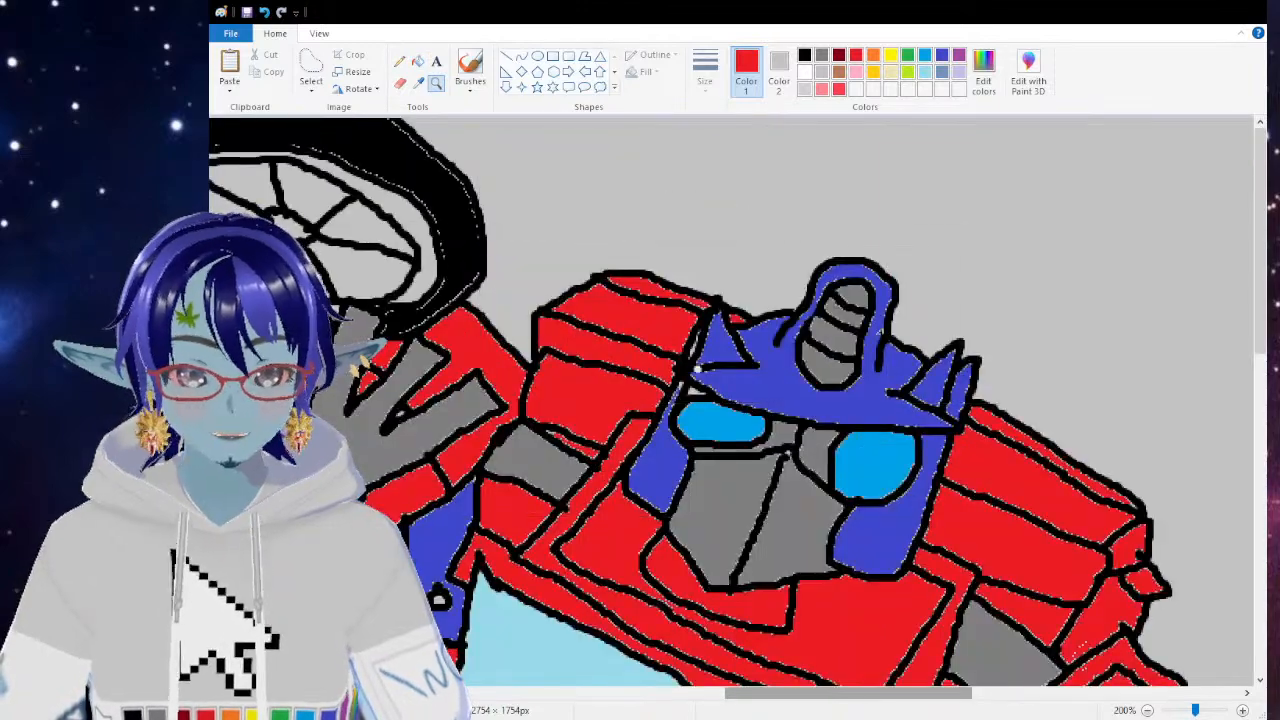
left_click(700, 375)
left_click(943, 56)
left_click(470, 68)
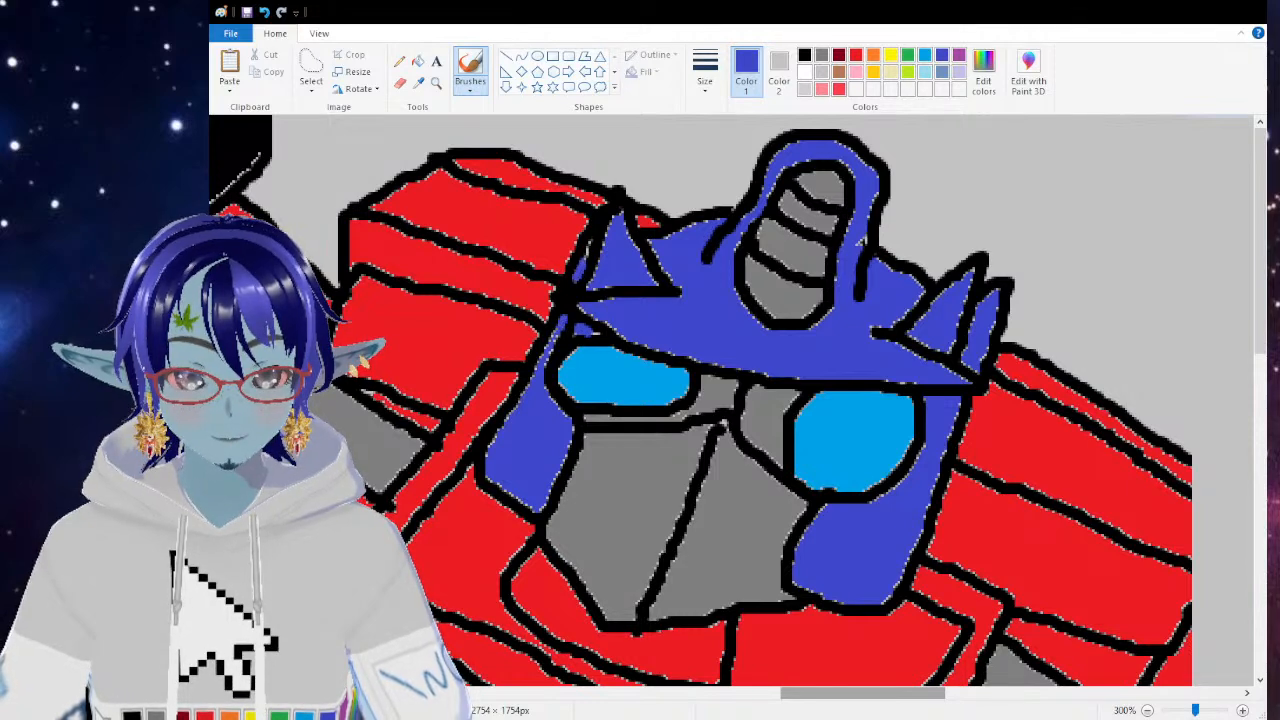
scroll(625, 408, "down", 3)
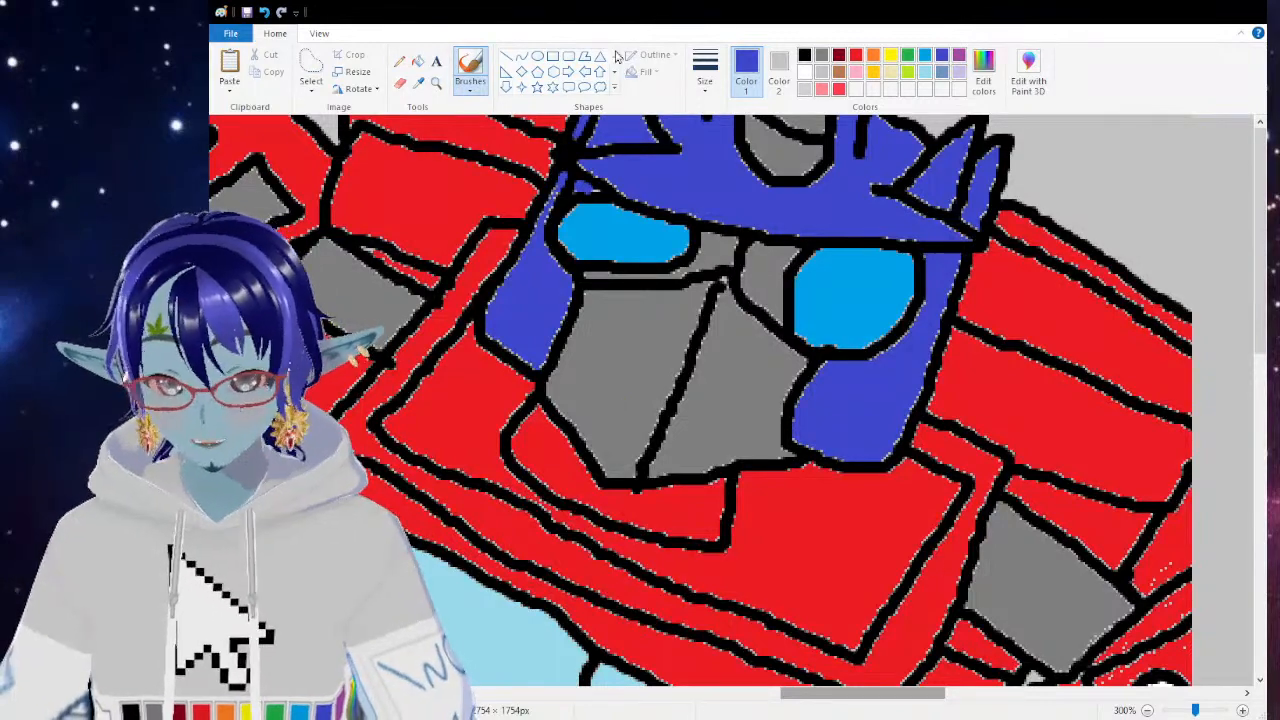
Step: Fill one small white shape on the lowered arm's elbow with dark grey and undo that fill
left_click(436, 83)
right_click(440, 208)
right_click(408, 242)
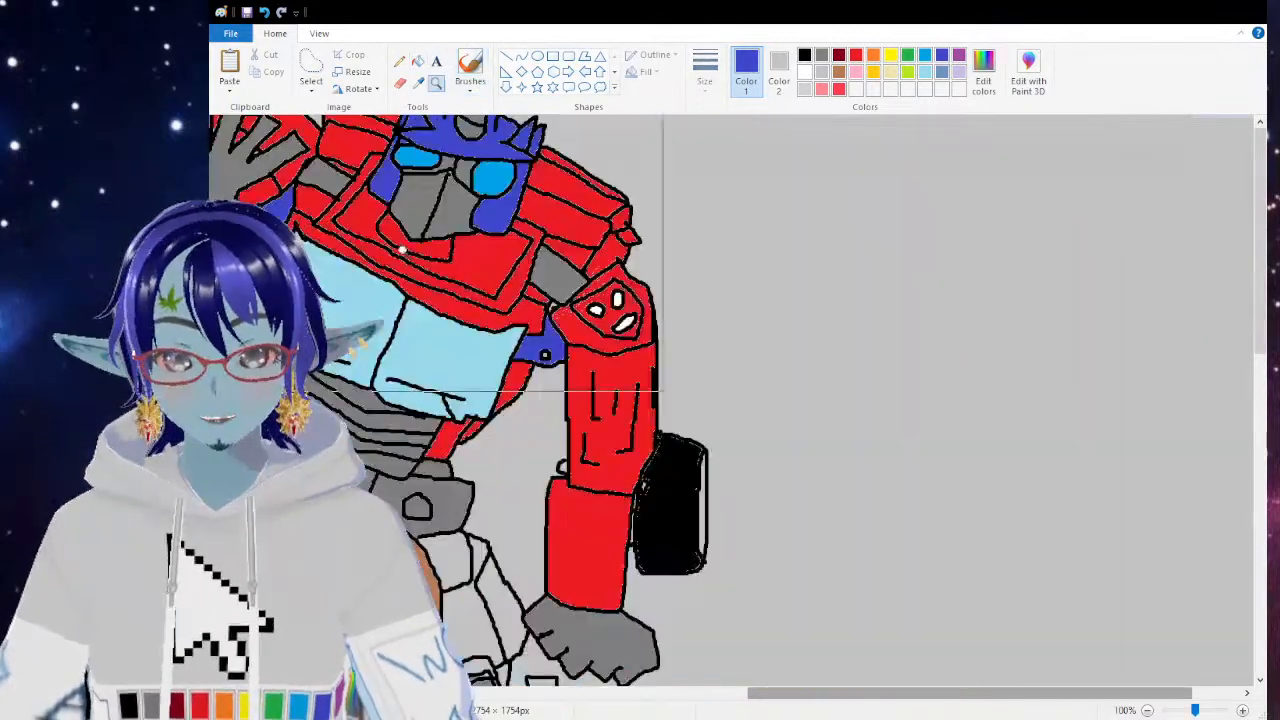
scroll(398, 437, "up", 3)
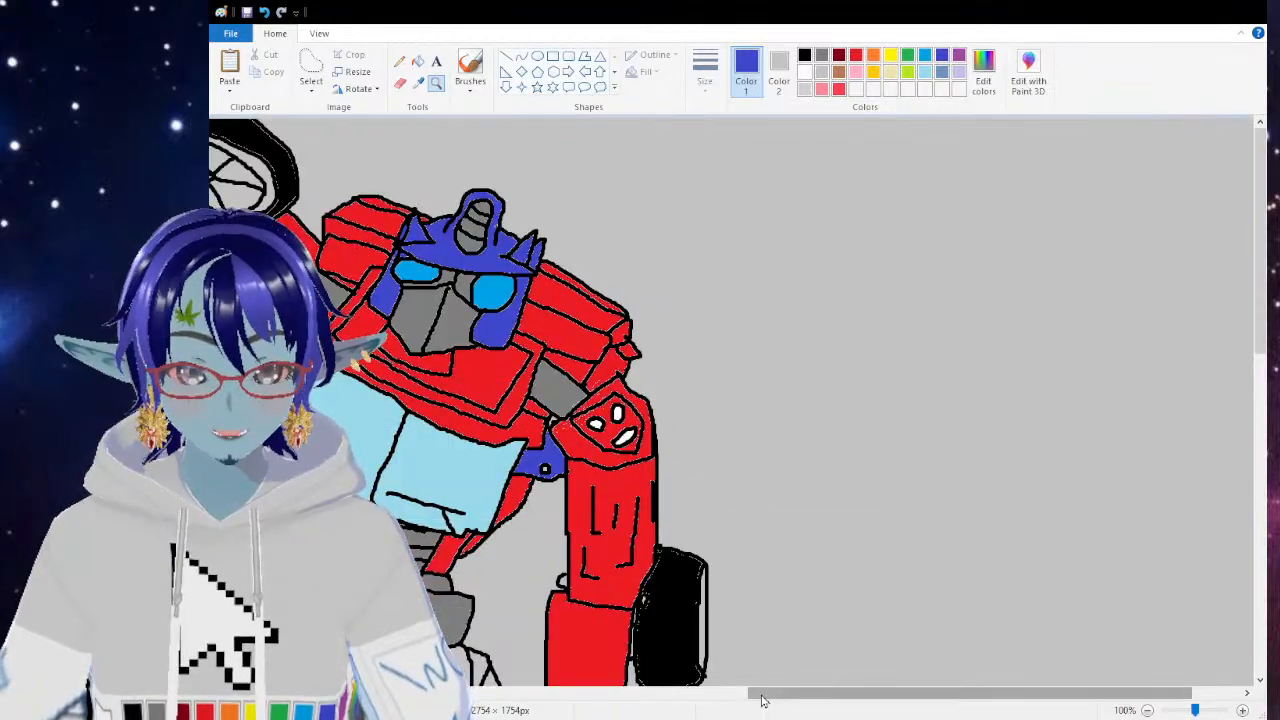
scroll(724, 706, "left", 5)
scroll(648, 412, "down", 3)
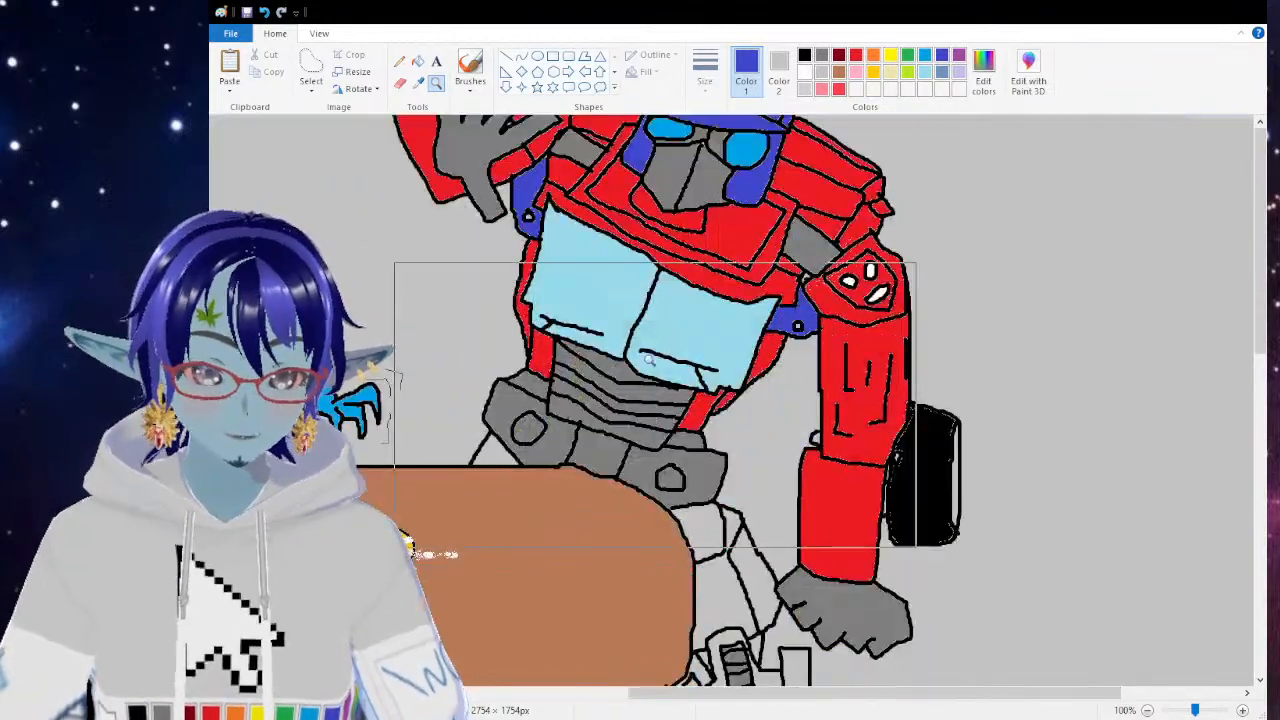
left_click(630, 235)
left_click(822, 55)
left_click(418, 61)
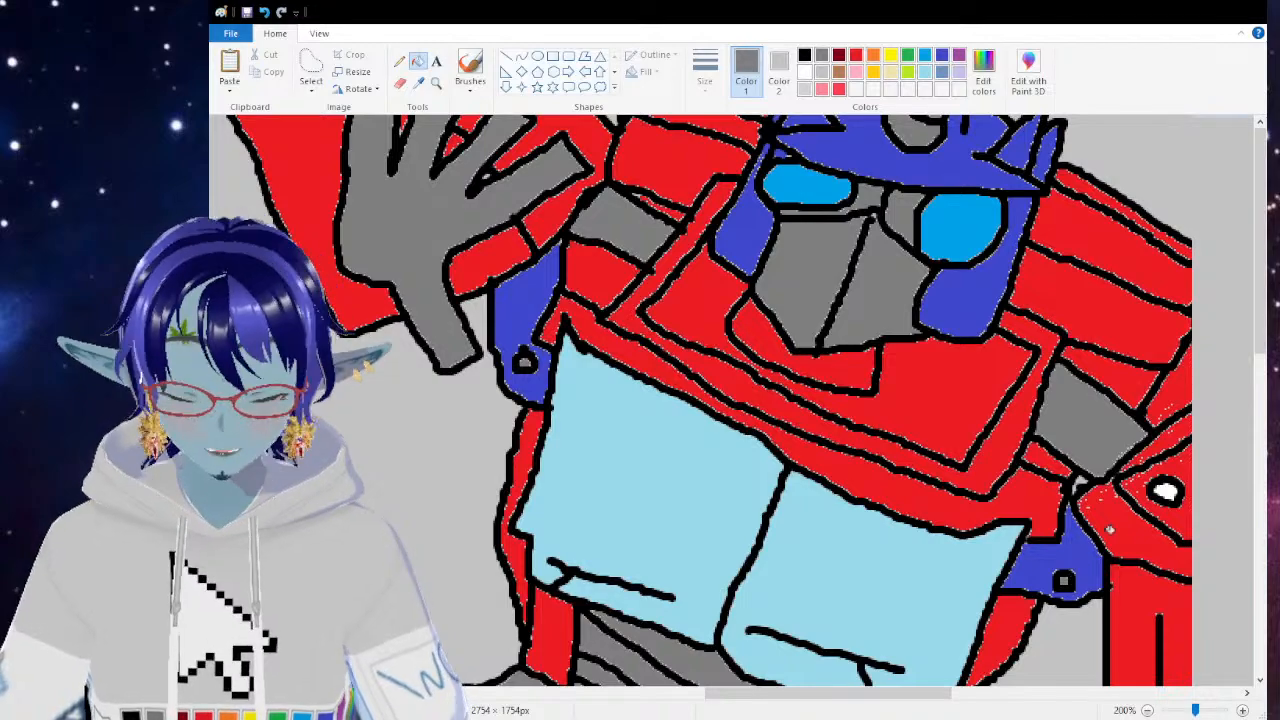
left_click(1168, 489)
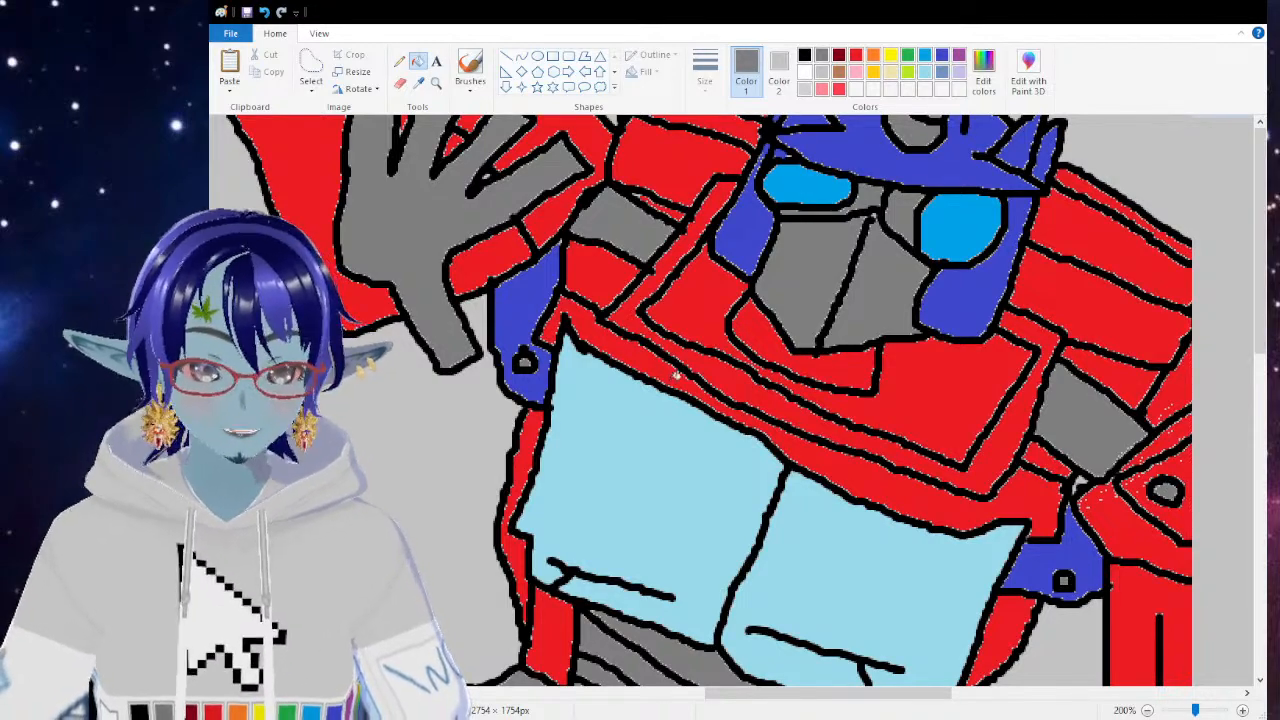
key("ctrl+z")
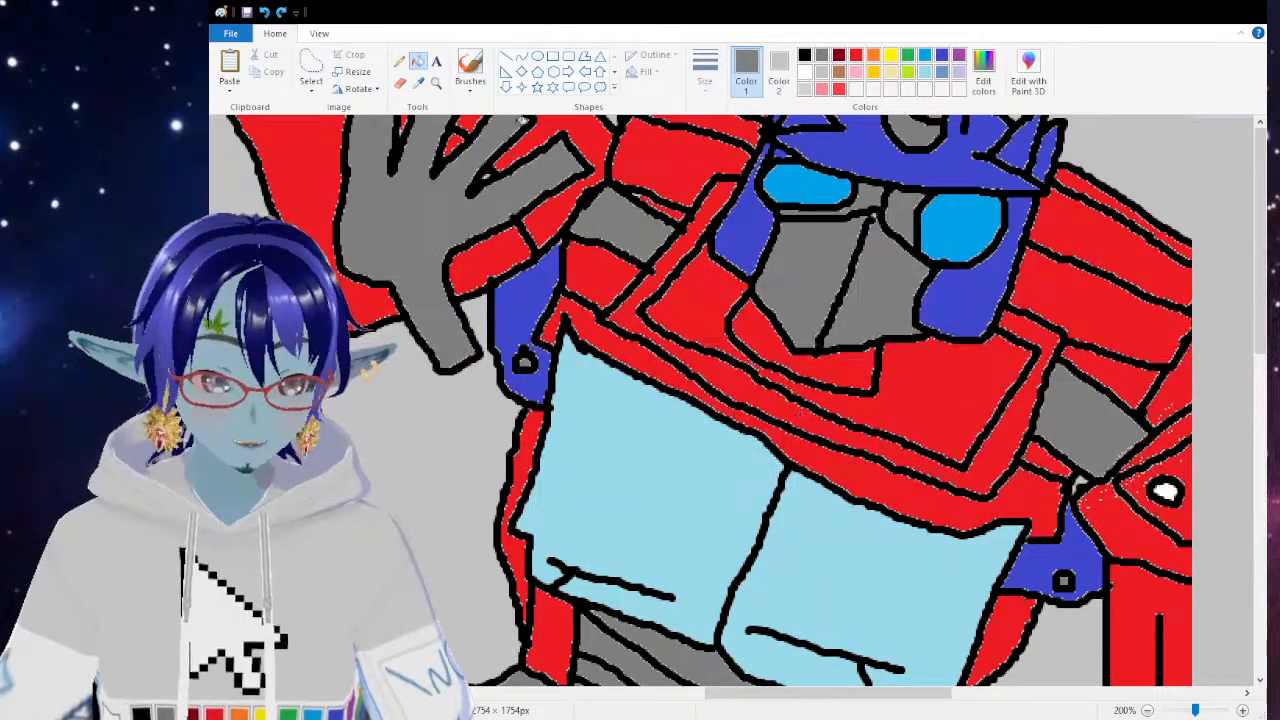
Step: Paste the reference photo of the red and blue robot toy over the drawing and reposition it to examine the waist and thighs
left_click(436, 84)
right_click(543, 356)
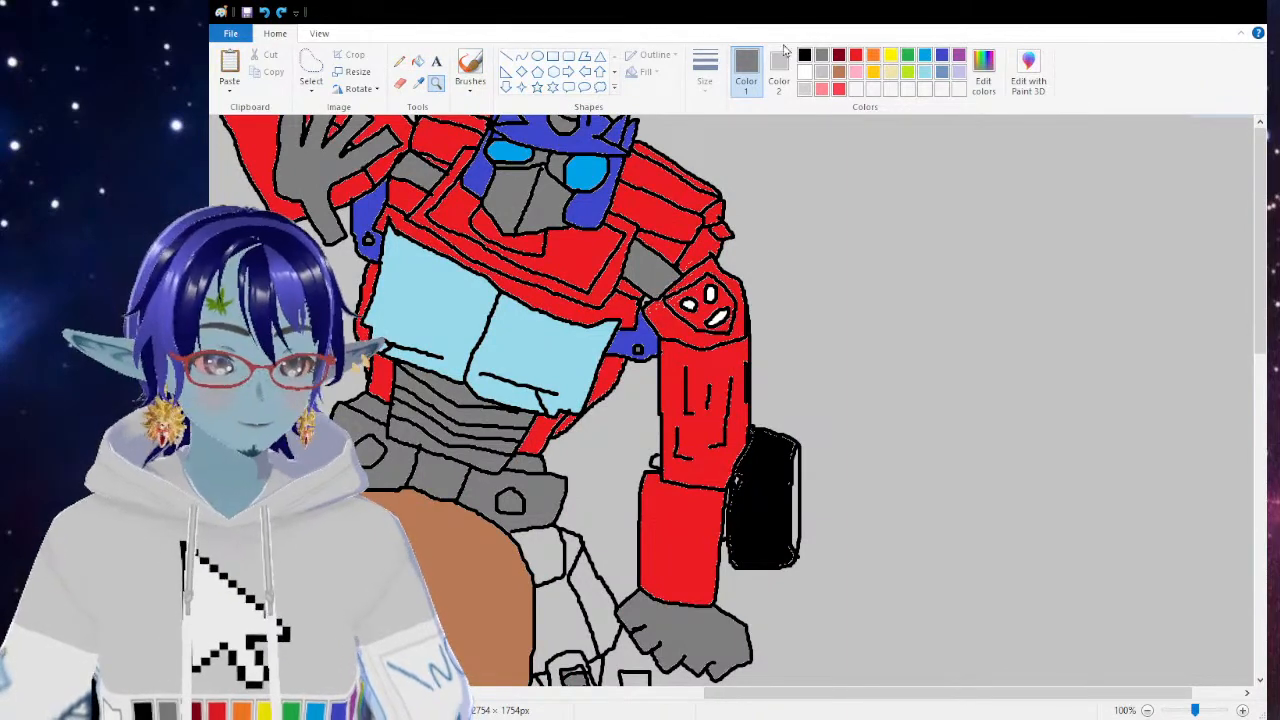
left_click(311, 72)
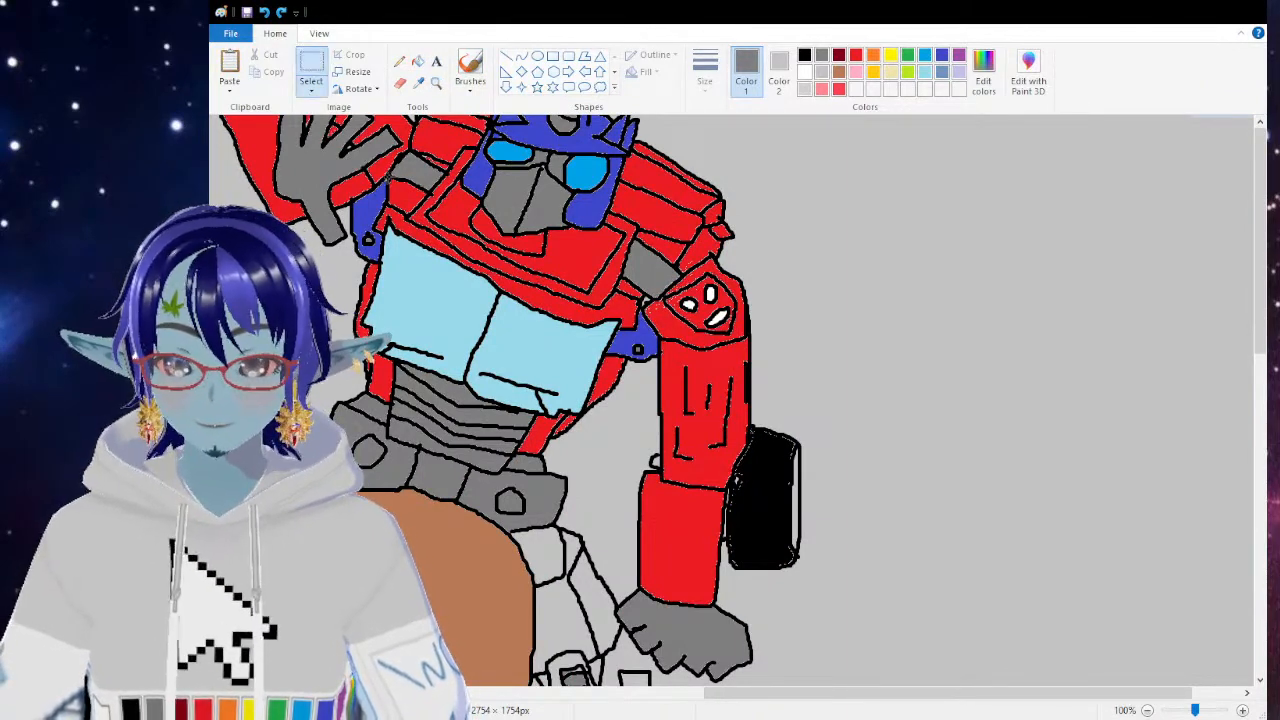
key("ctrl+v")
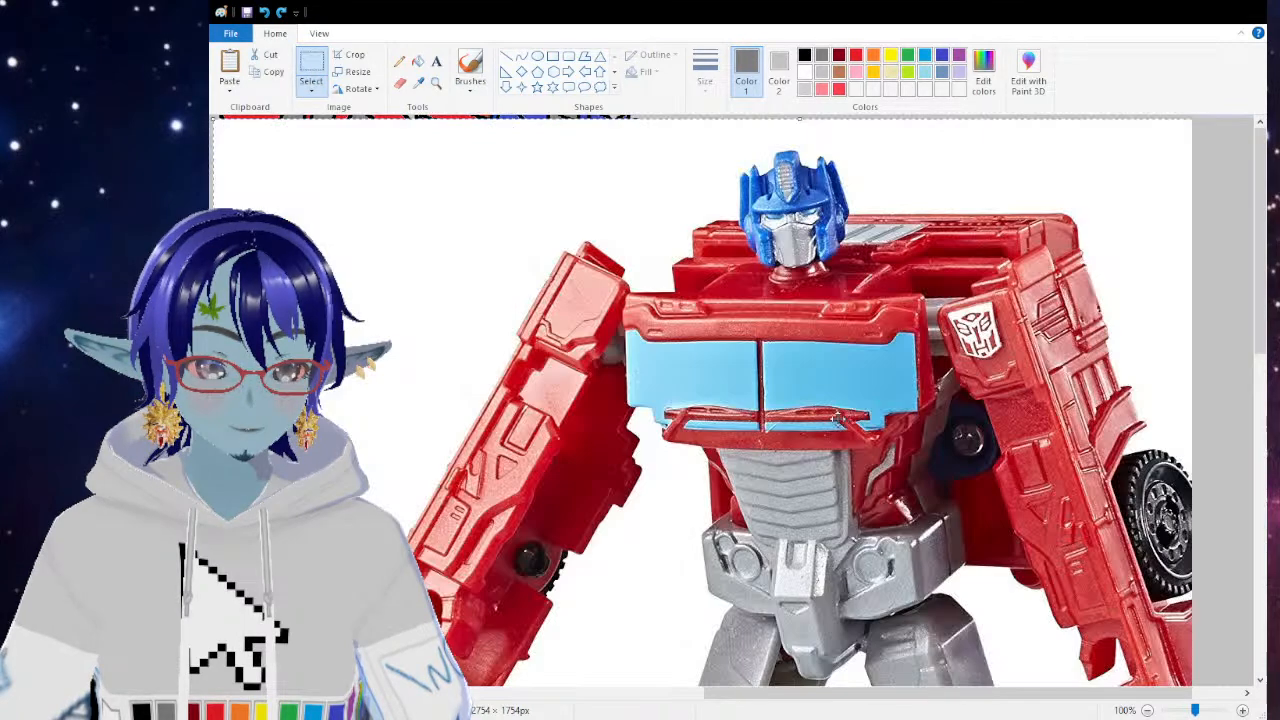
mouse_move(873, 477)
left_mouse_down()
mouse_move(817, 453)
mouse_move(702, 321)
mouse_move(709, 277)
left_mouse_up()
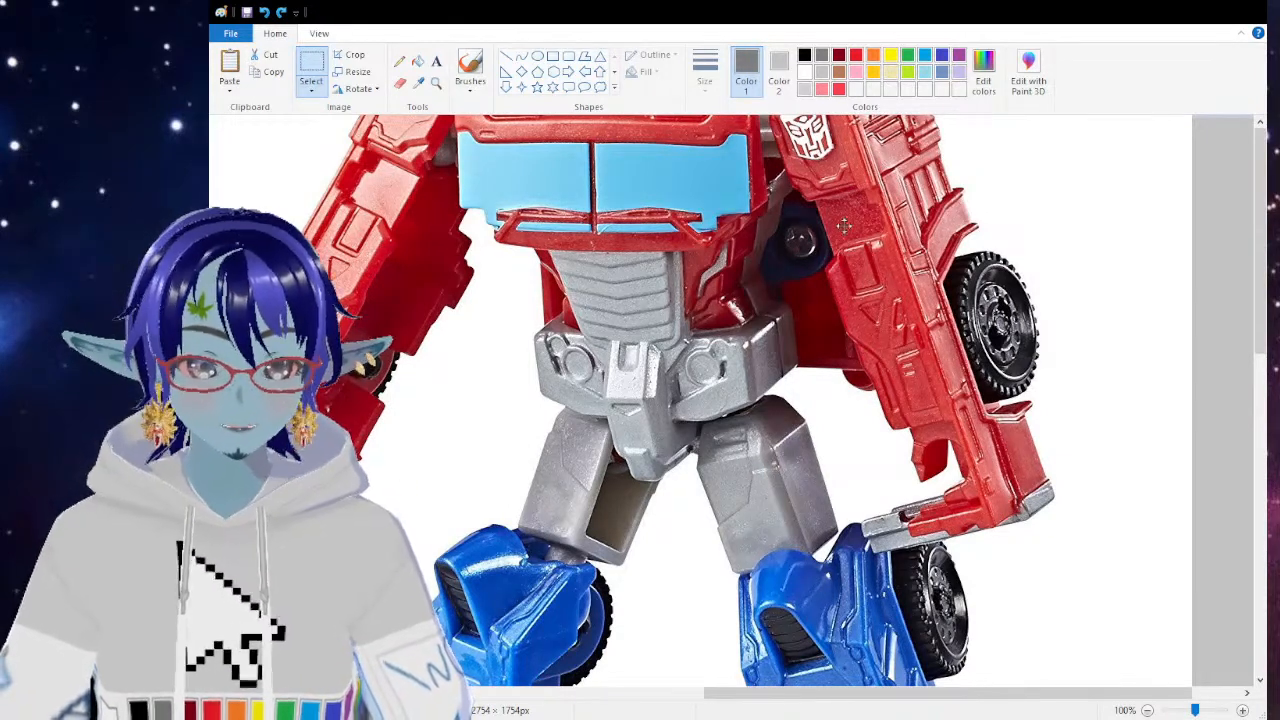
mouse_move(602, 312)
left_mouse_down()
mouse_move(678, 474)
mouse_move(615, 317)
left_mouse_up()
left_click_drag(694, 512, 619, 350)
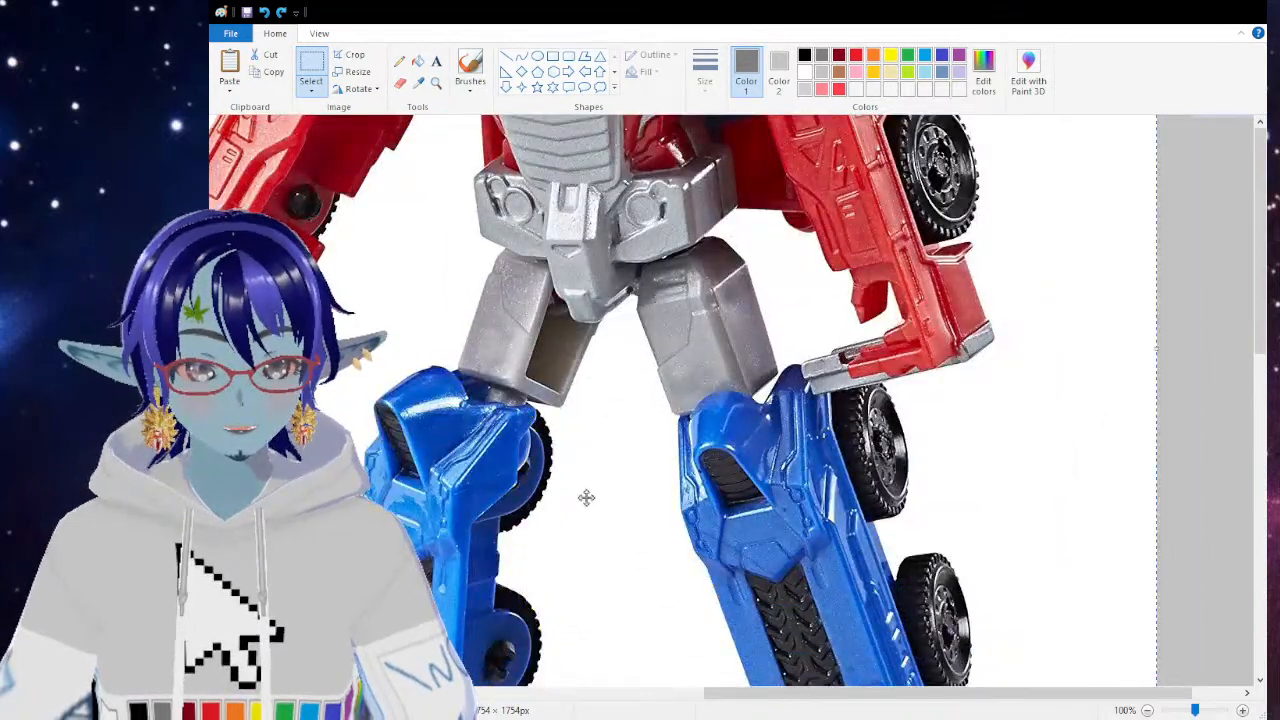
left_click_drag(603, 503, 557, 314)
left_click_drag(610, 266, 480, 486)
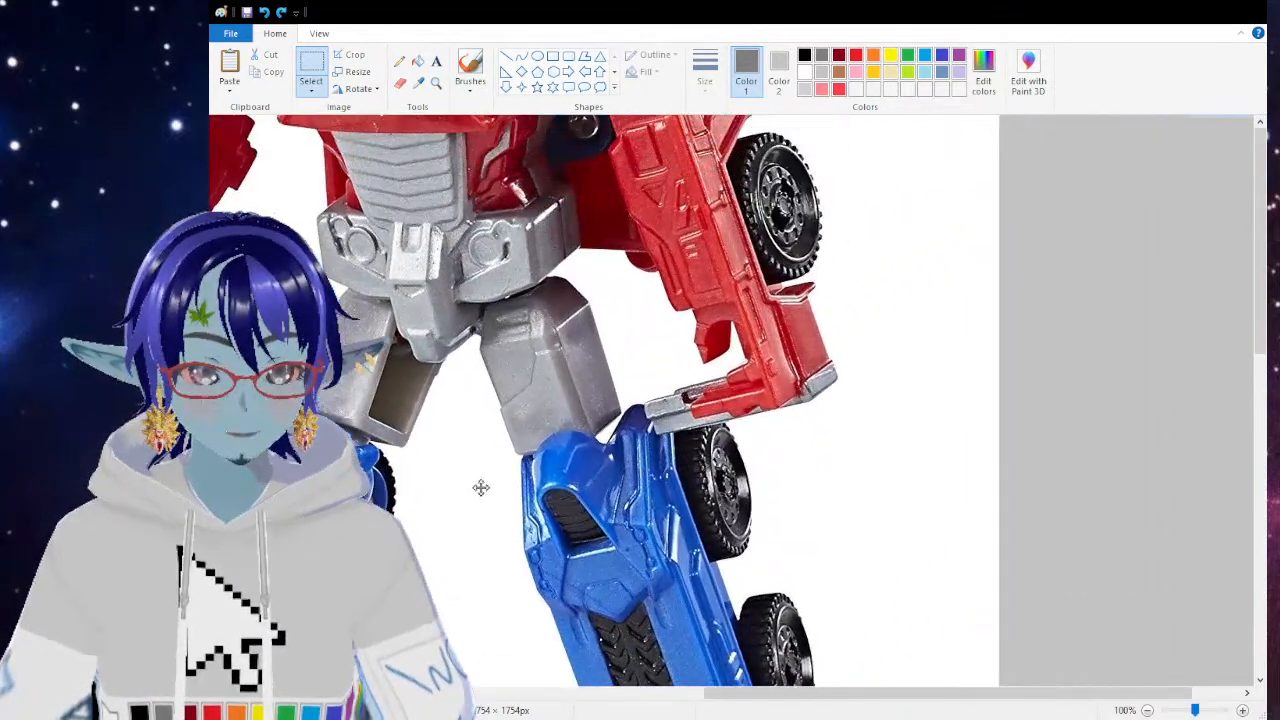
left_click_drag(415, 297, 588, 430)
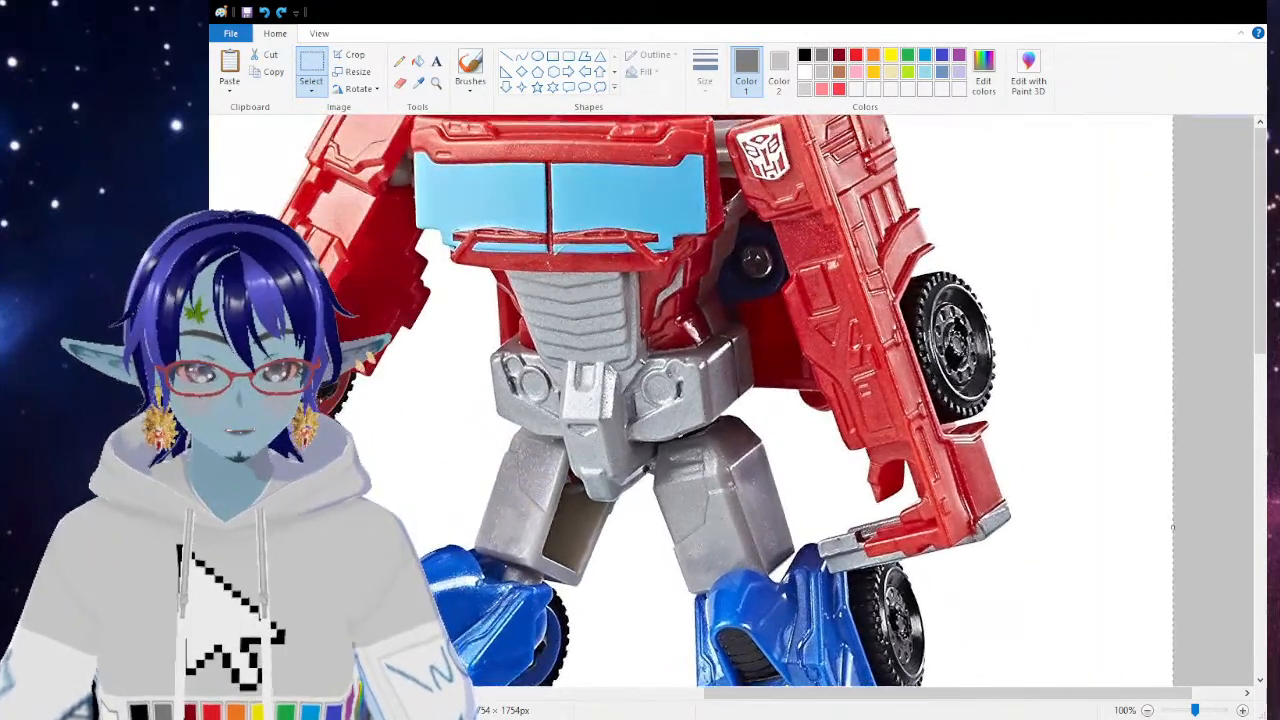
Step: Shift the pasted toy photo to examine the arms, hips and blue lower legs with their wheels
left_click_drag(369, 440, 534, 409)
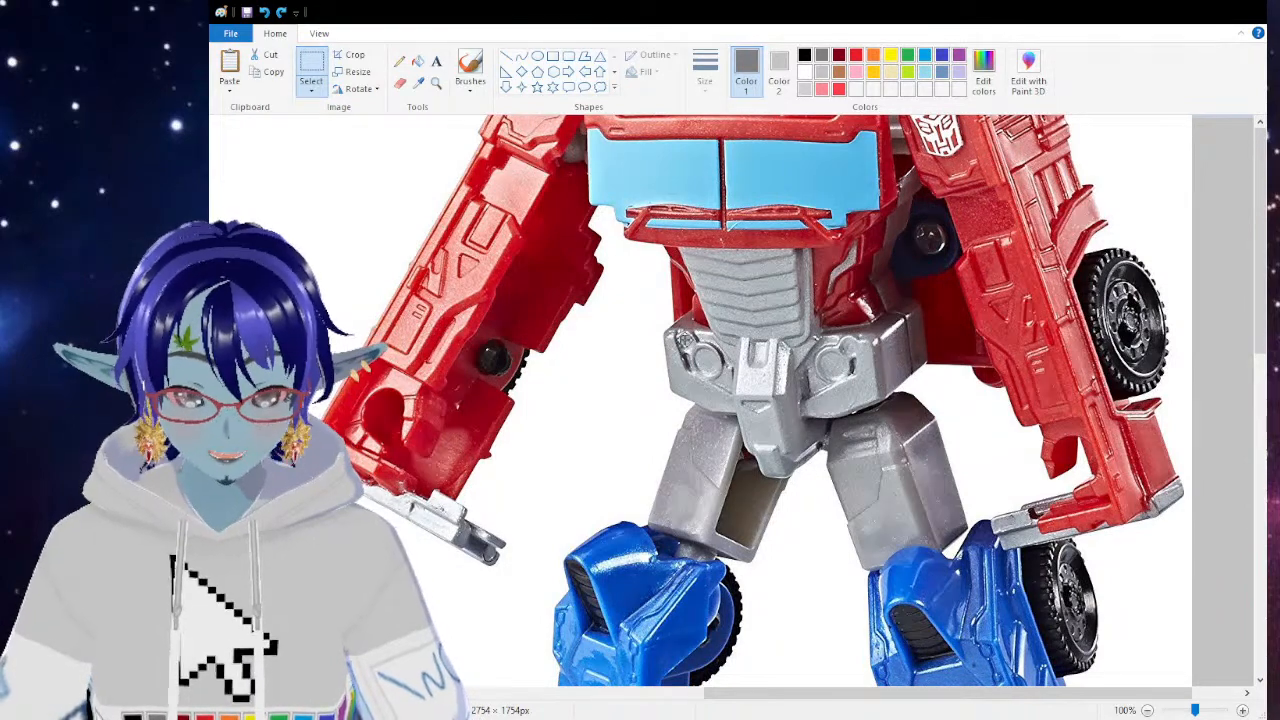
mouse_move(872, 285)
left_mouse_down()
mouse_move(837, 262)
mouse_move(708, 491)
mouse_move(723, 471)
mouse_move(617, 438)
mouse_move(643, 320)
left_mouse_up()
left_click_drag(628, 463, 609, 300)
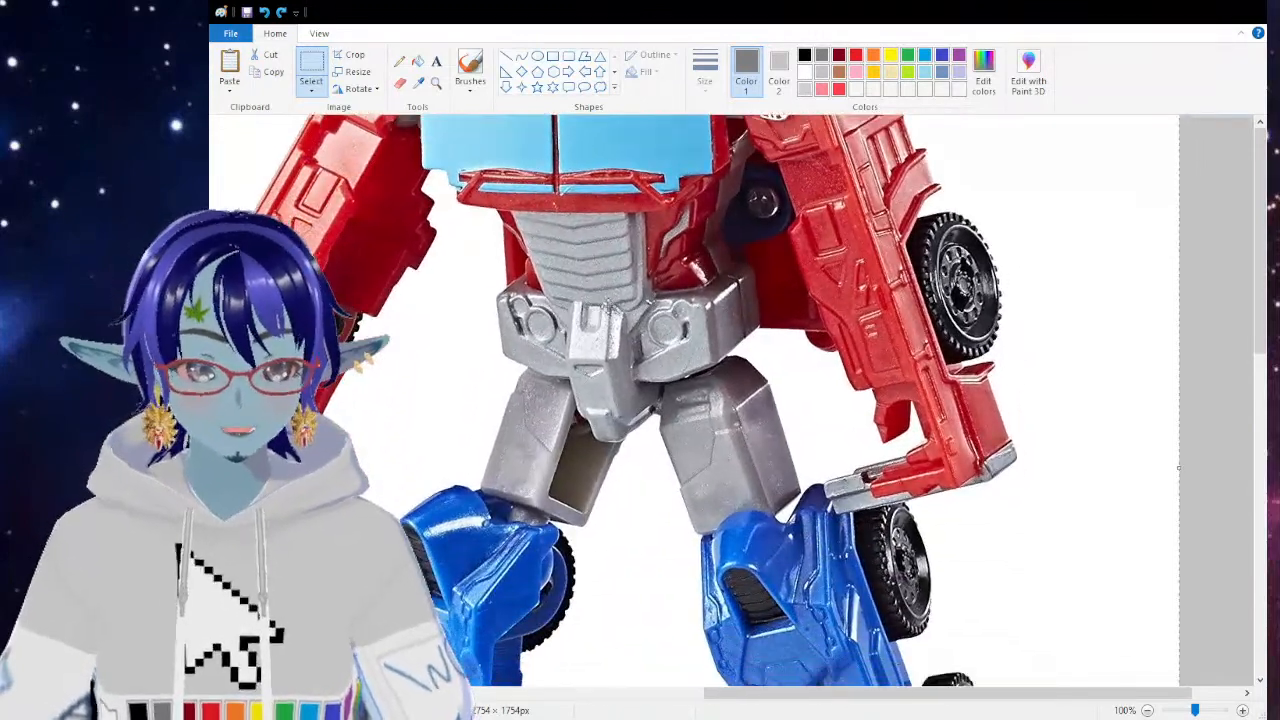
left_click_drag(675, 533, 700, 337)
left_click_drag(709, 534, 694, 406)
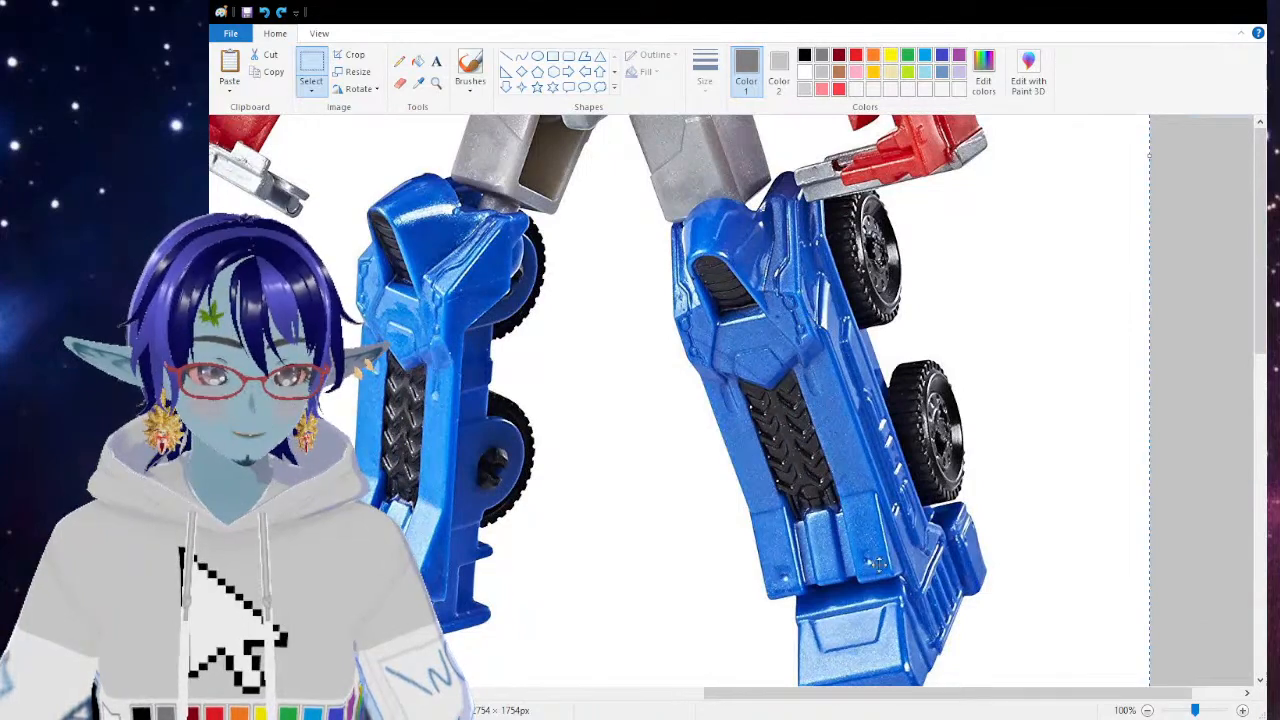
left_click_drag(495, 279, 608, 584)
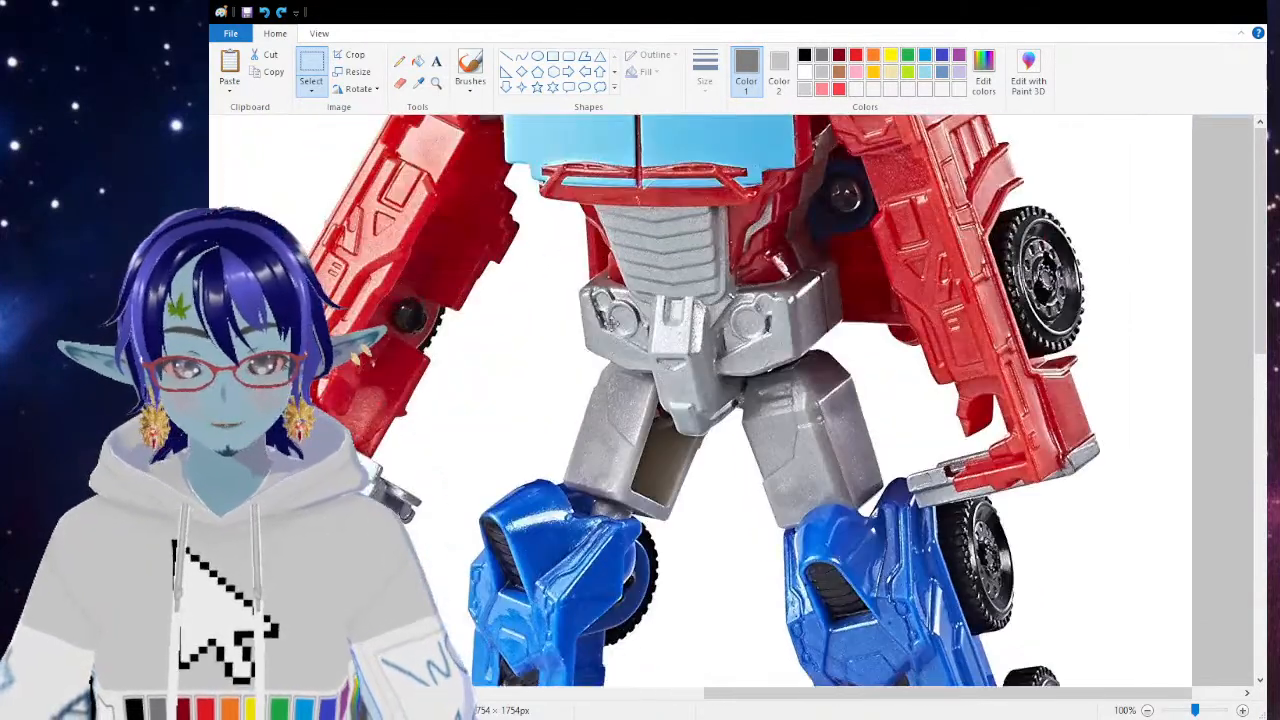
Step: Move the pasted toy photo around to examine the head, chest and arms, and delete it from the canvas
left_click_drag(611, 322, 568, 499)
left_click_drag(612, 343, 620, 401)
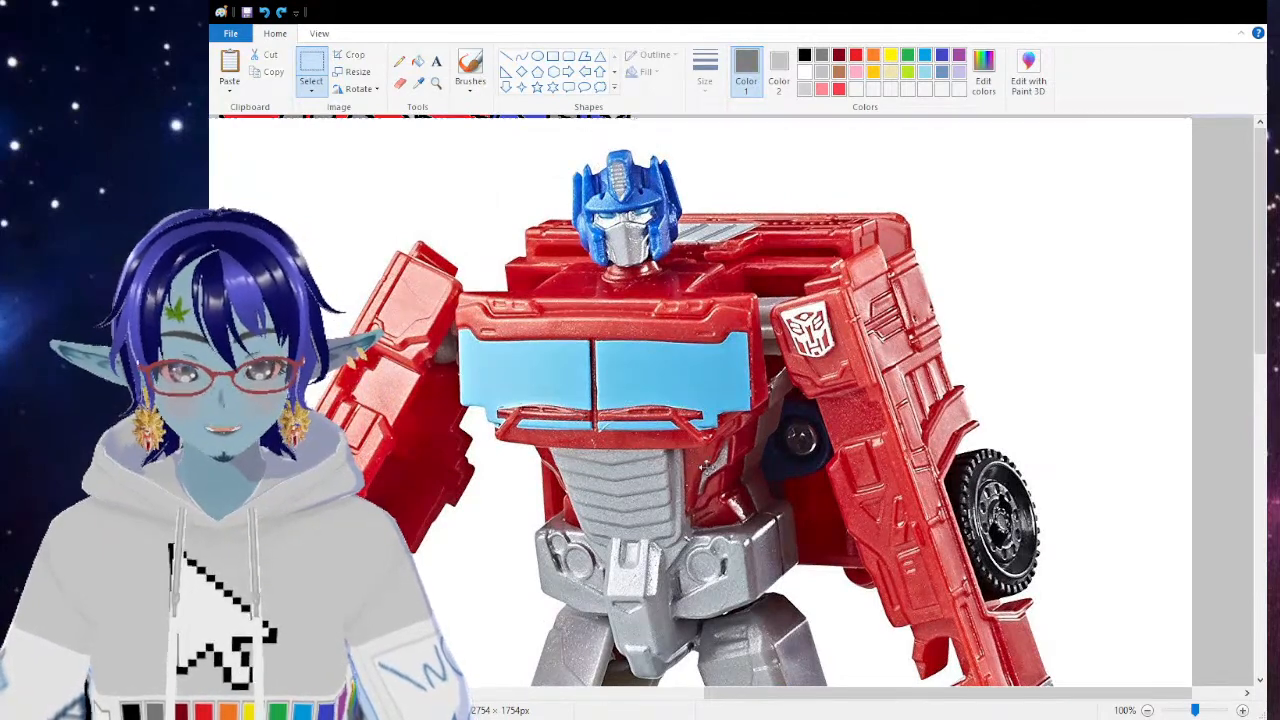
left_click_drag(704, 470, 700, 436)
left_click_drag(670, 497, 692, 467)
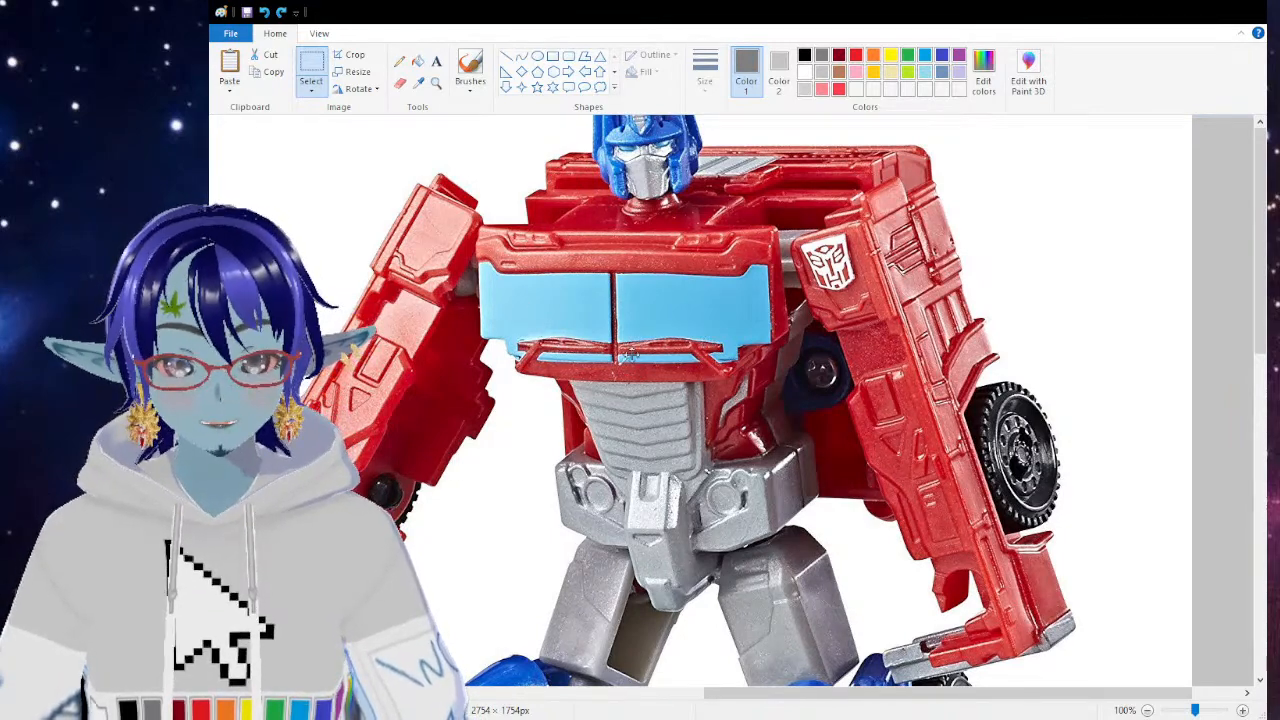
left_click_drag(643, 268, 595, 360)
left_click_drag(599, 488, 624, 296)
left_click_drag(714, 449, 656, 326)
left_click_drag(626, 435, 594, 317)
left_click_drag(571, 465, 773, 547)
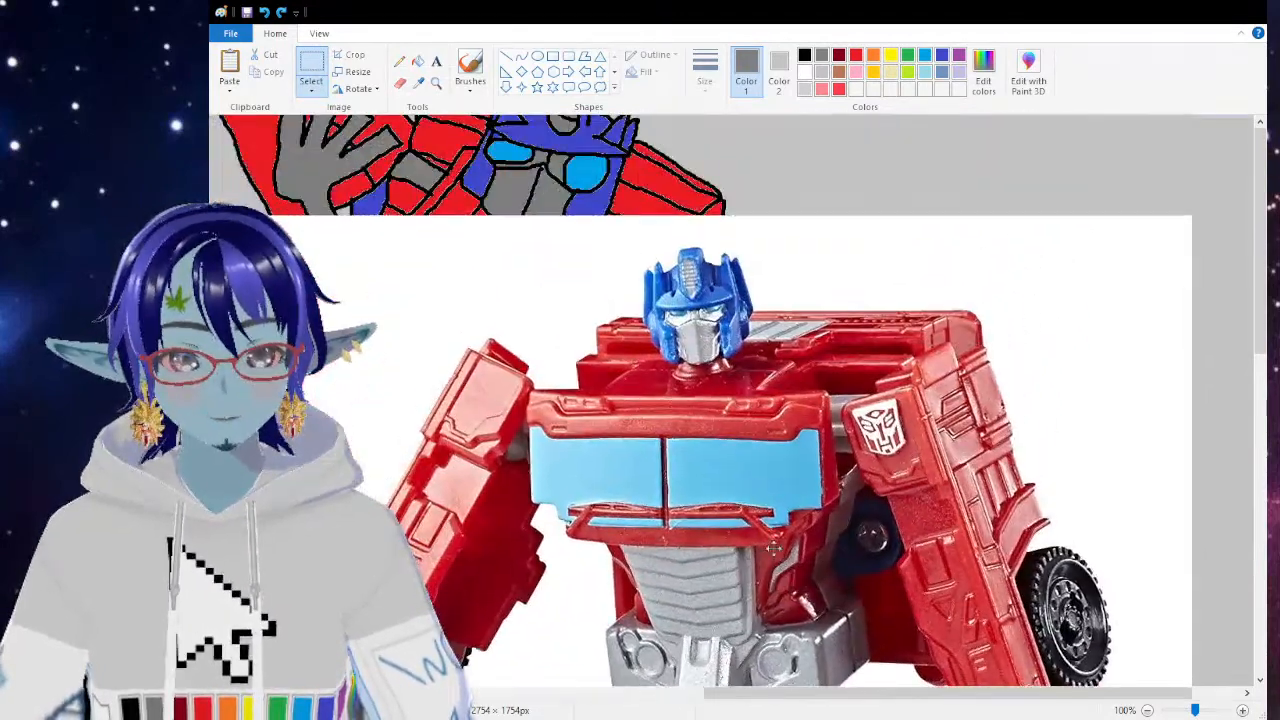
left_click_drag(726, 447, 654, 357)
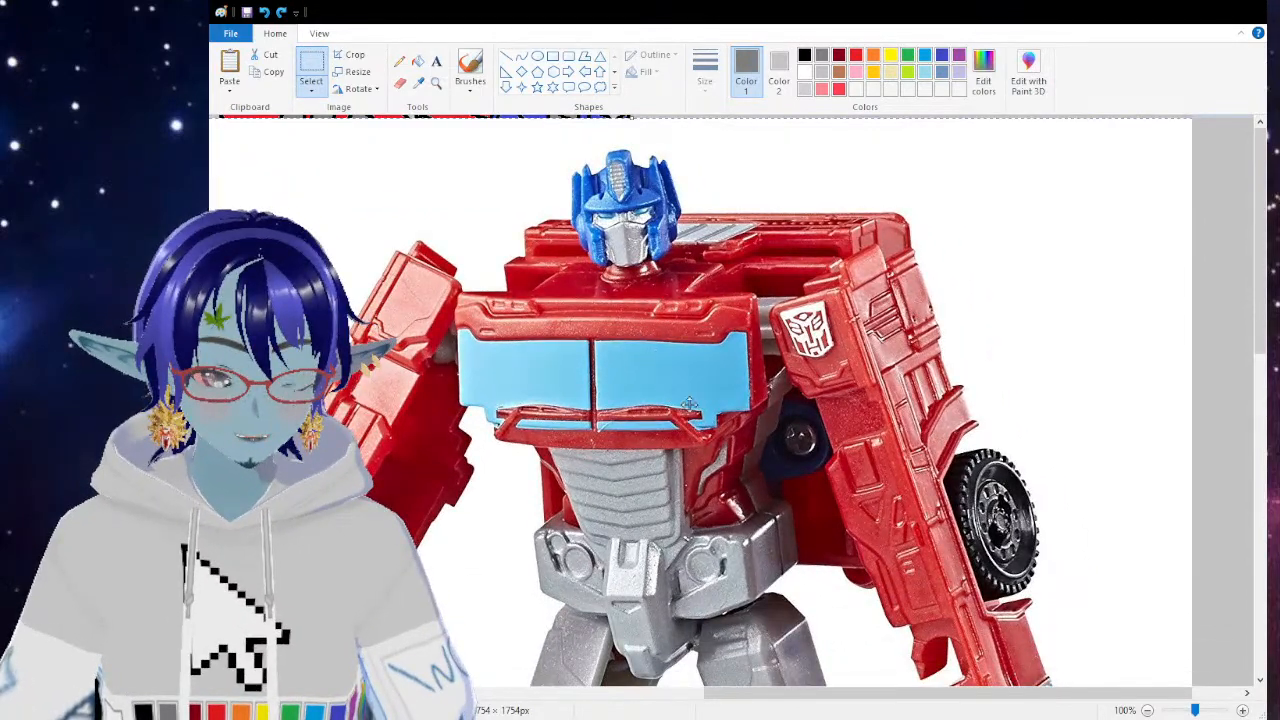
key("Delete")
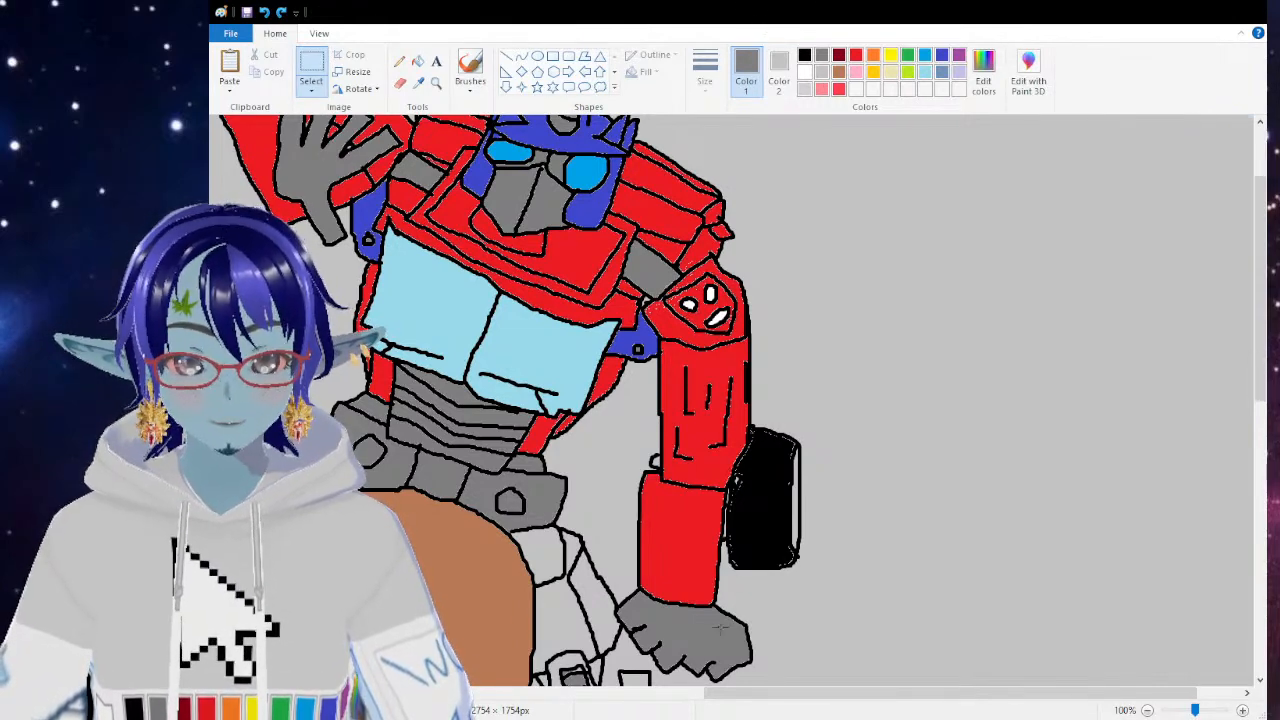
Step: Paste the photo of the hand-held red toy truck over the drawing, shrink it and centre the truck in view
left_click_drag(774, 694, 667, 694)
left_click_drag(1260, 368, 1254, 424)
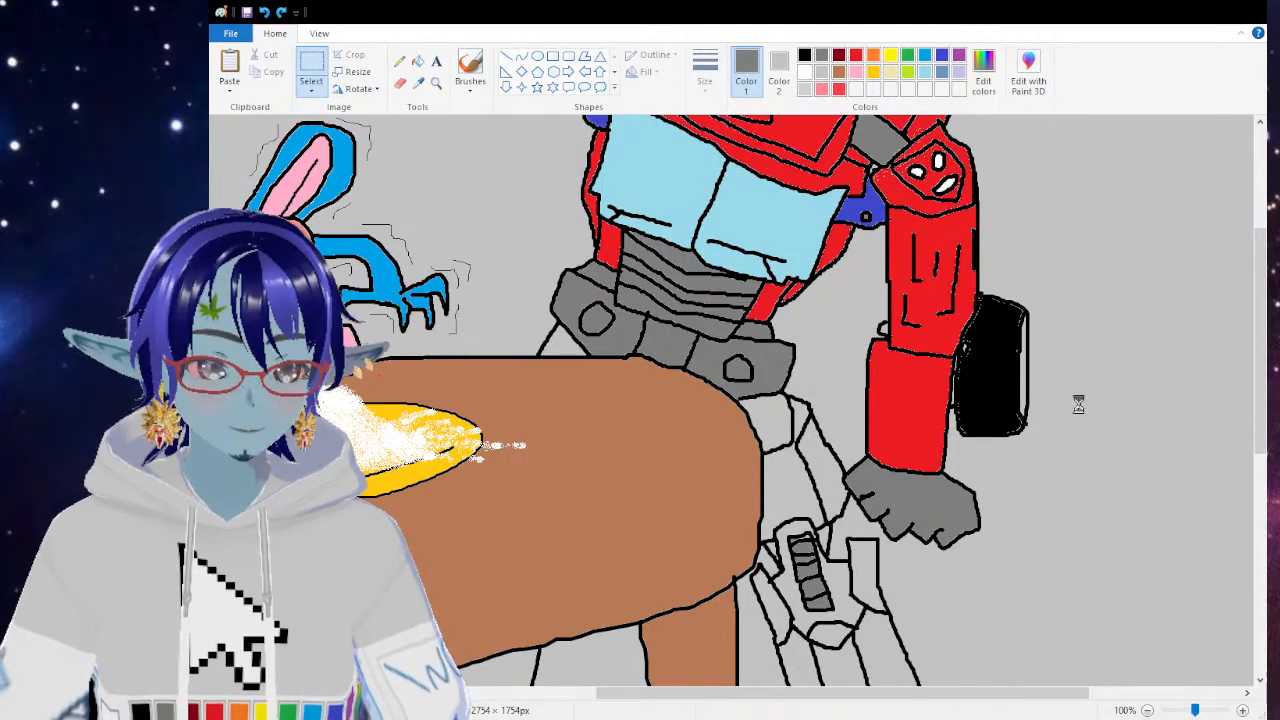
key("ctrl+v")
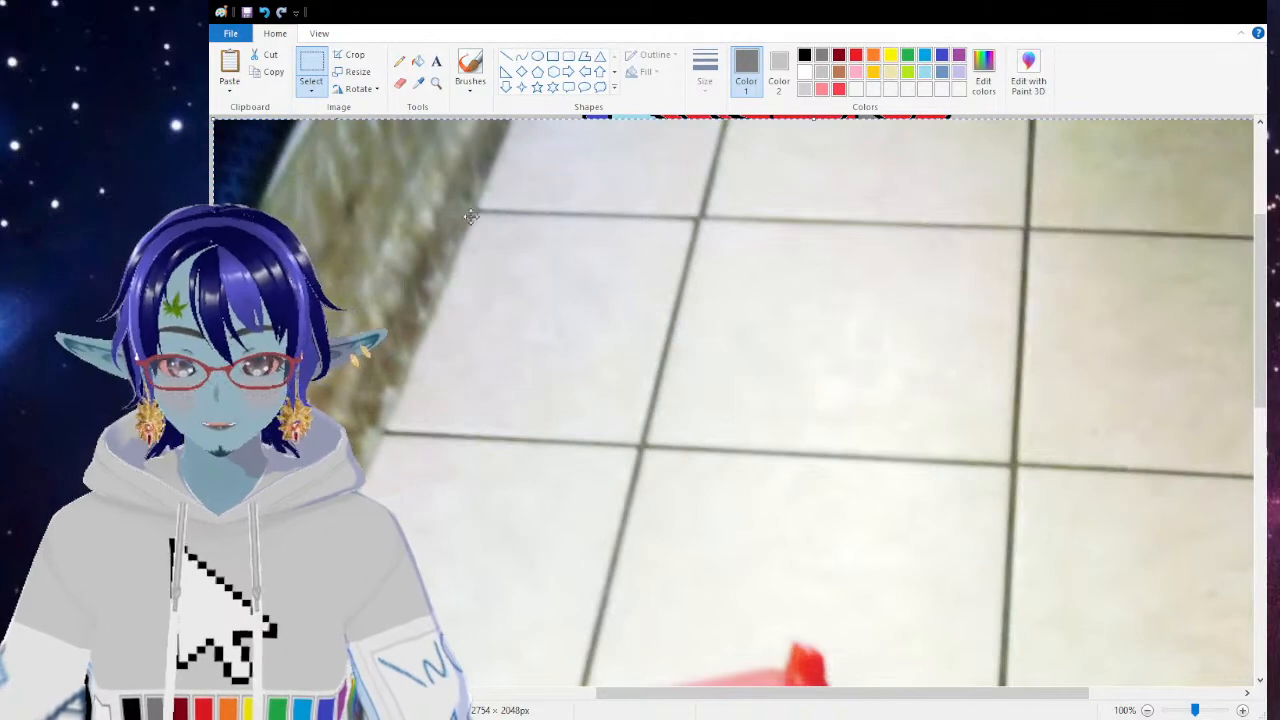
mouse_move(235, 124)
left_mouse_down()
mouse_move(611, 457)
mouse_move(649, 471)
left_mouse_up()
mouse_move(917, 562)
left_mouse_down()
mouse_move(954, 569)
mouse_move(591, 234)
mouse_move(746, 409)
mouse_move(905, 524)
mouse_move(880, 246)
left_mouse_up()
left_click_drag(772, 456, 822, 589)
left_click_drag(760, 391, 807, 636)
left_click_drag(760, 430, 761, 575)
left_click_drag(377, 133, 573, 481)
left_click_drag(803, 609, 570, 245)
left_click_drag(648, 451, 700, 366)
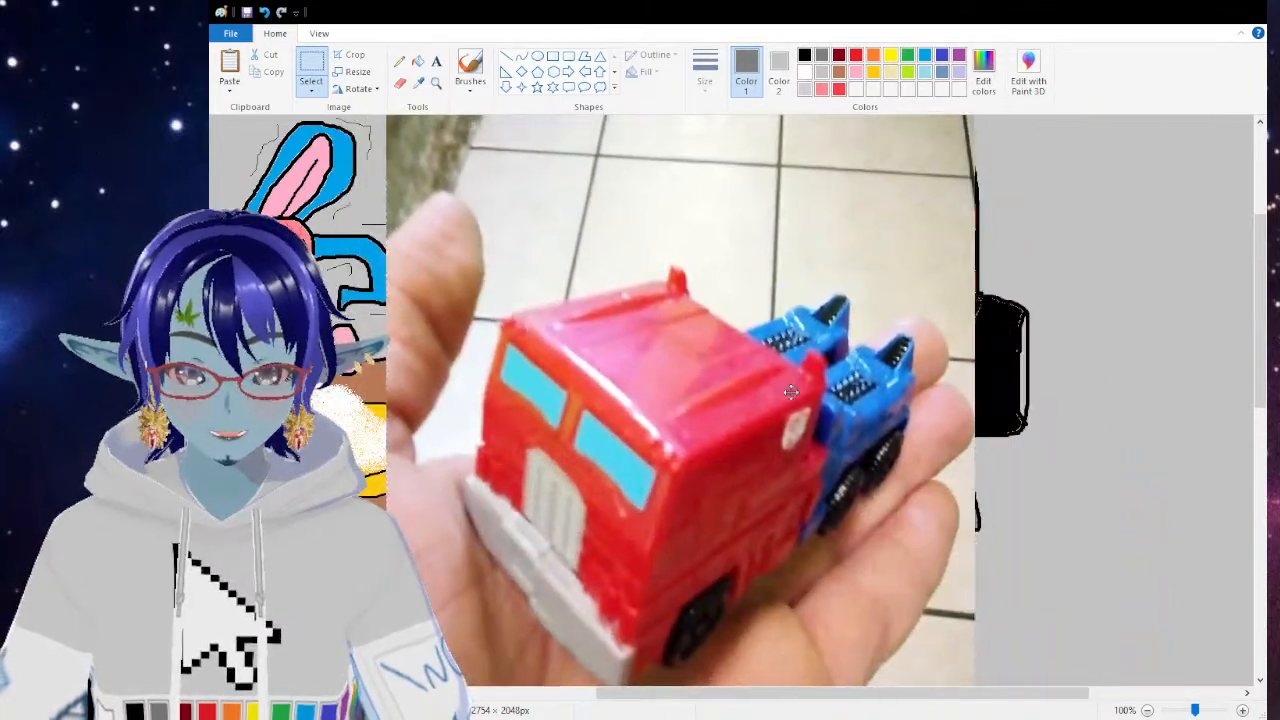
Step: Shrink the toy truck photo further, place it over the robot's torso and the table, and delete it
left_click_drag(902, 140, 800, 306)
left_click_drag(878, 146, 706, 457)
left_click_drag(580, 554, 803, 239)
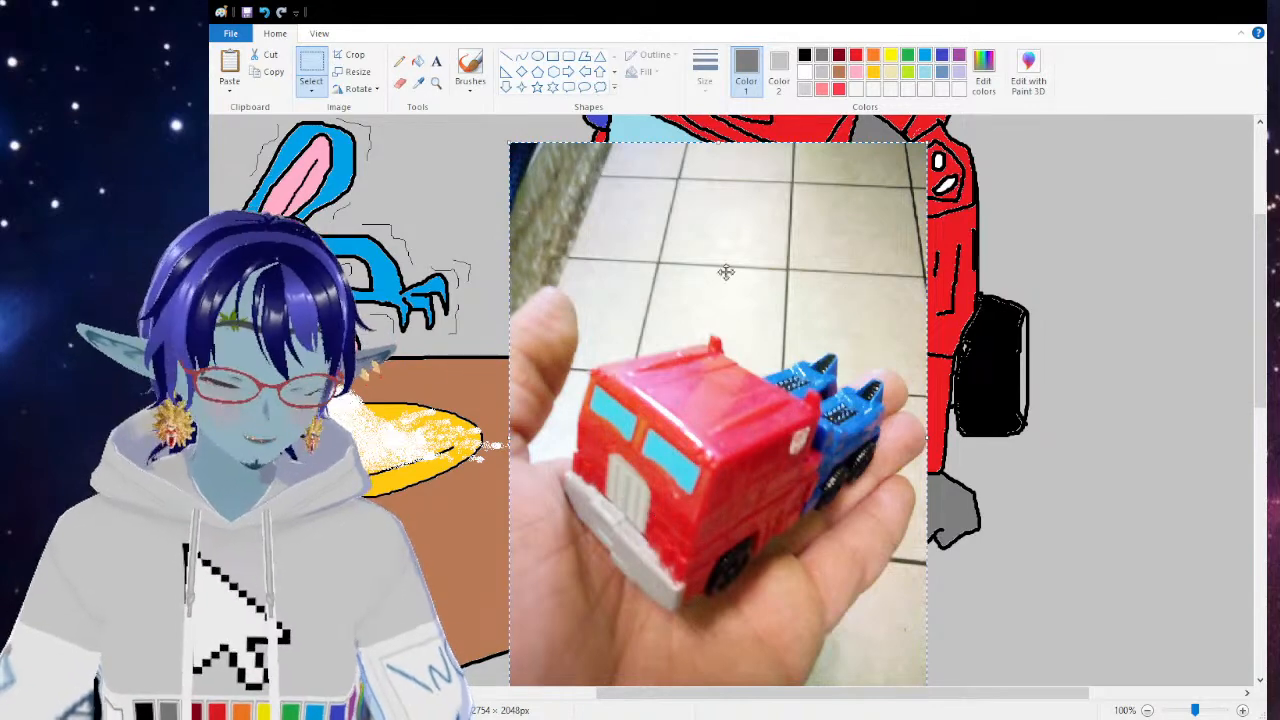
key("Delete")
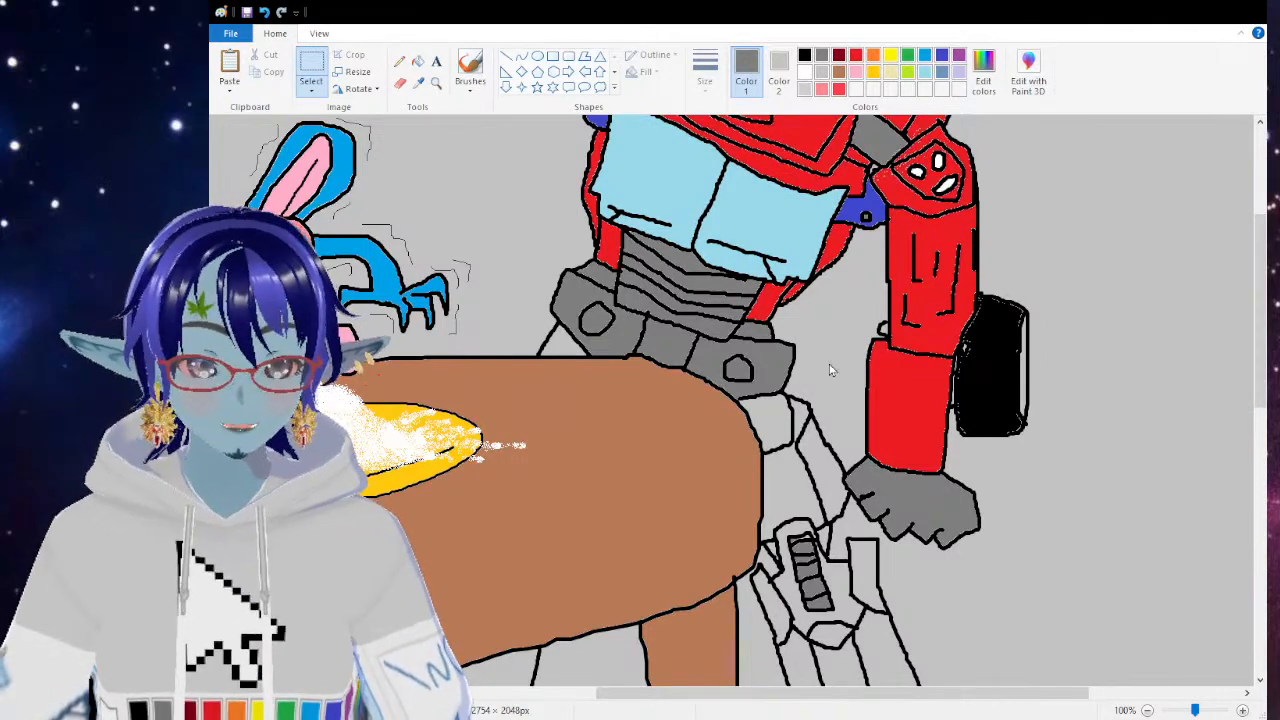
Step: Paste the photo of the green, blue and yellow robot figures, scale it down over the table, and delete it
key("ctrl+v")
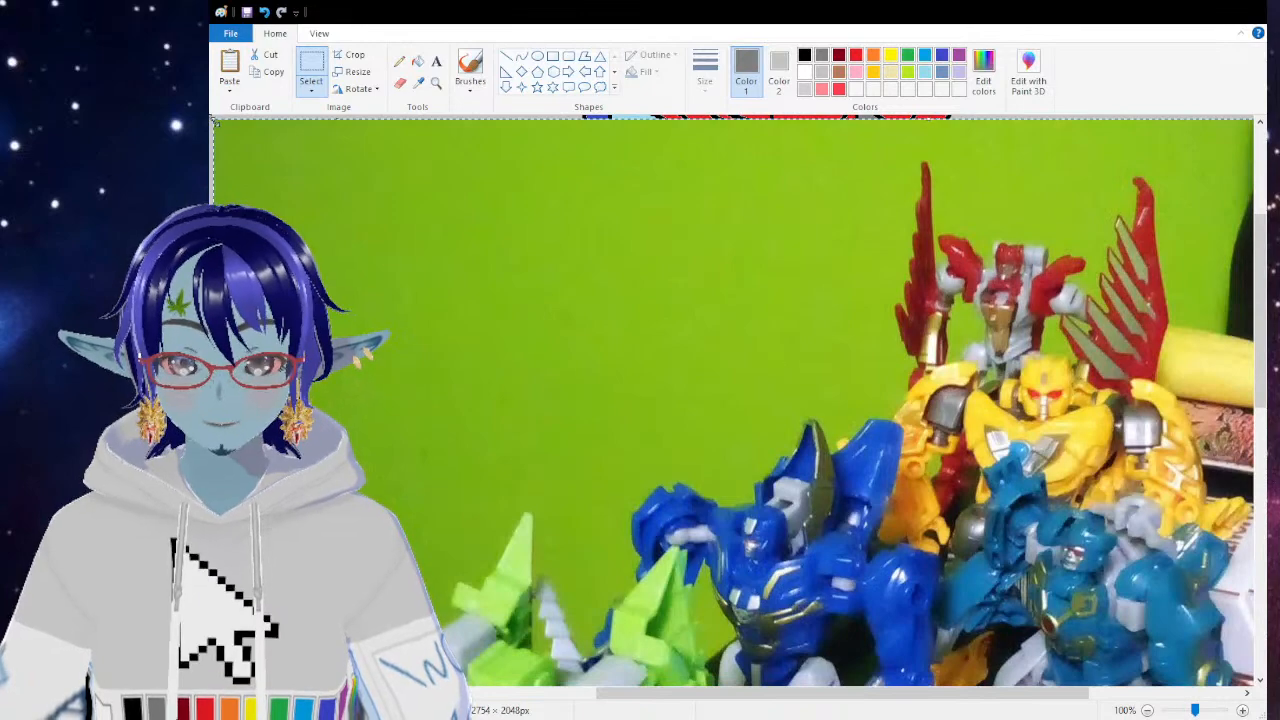
mouse_move(479, 379)
left_mouse_down()
mouse_move(814, 597)
mouse_move(548, 365)
left_mouse_up()
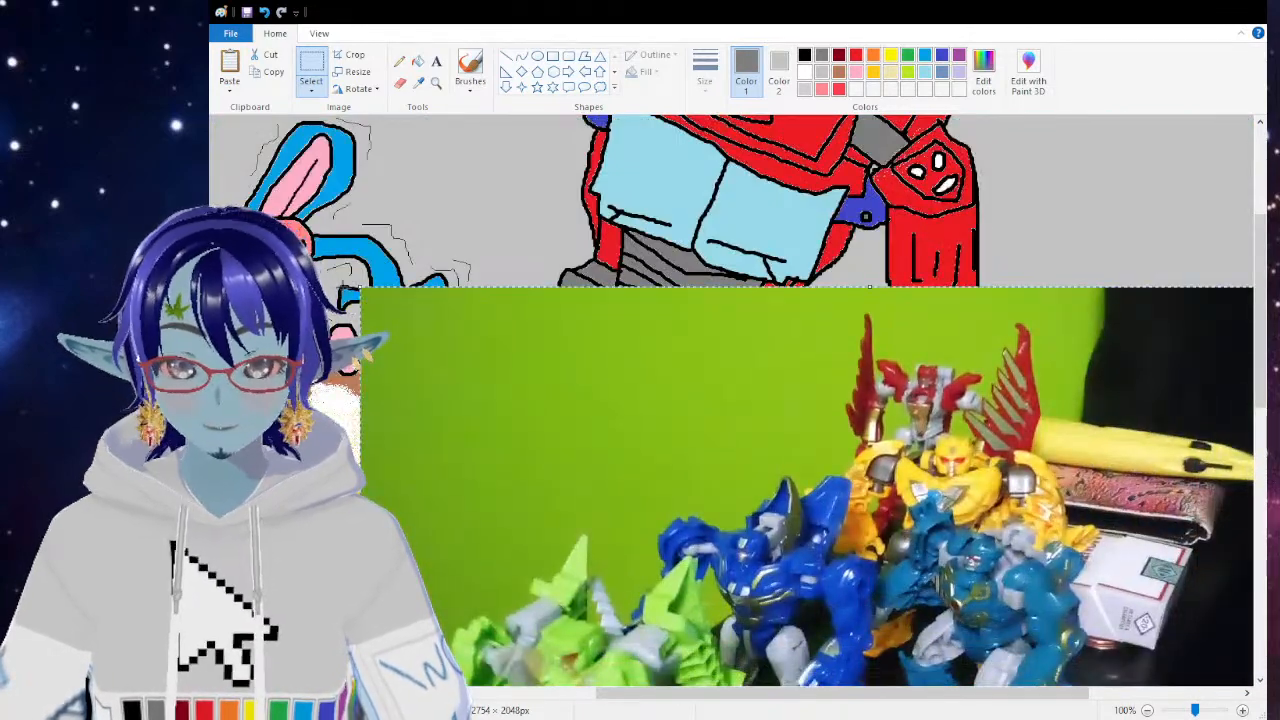
left_click_drag(354, 282, 625, 541)
left_click_drag(757, 615, 511, 337)
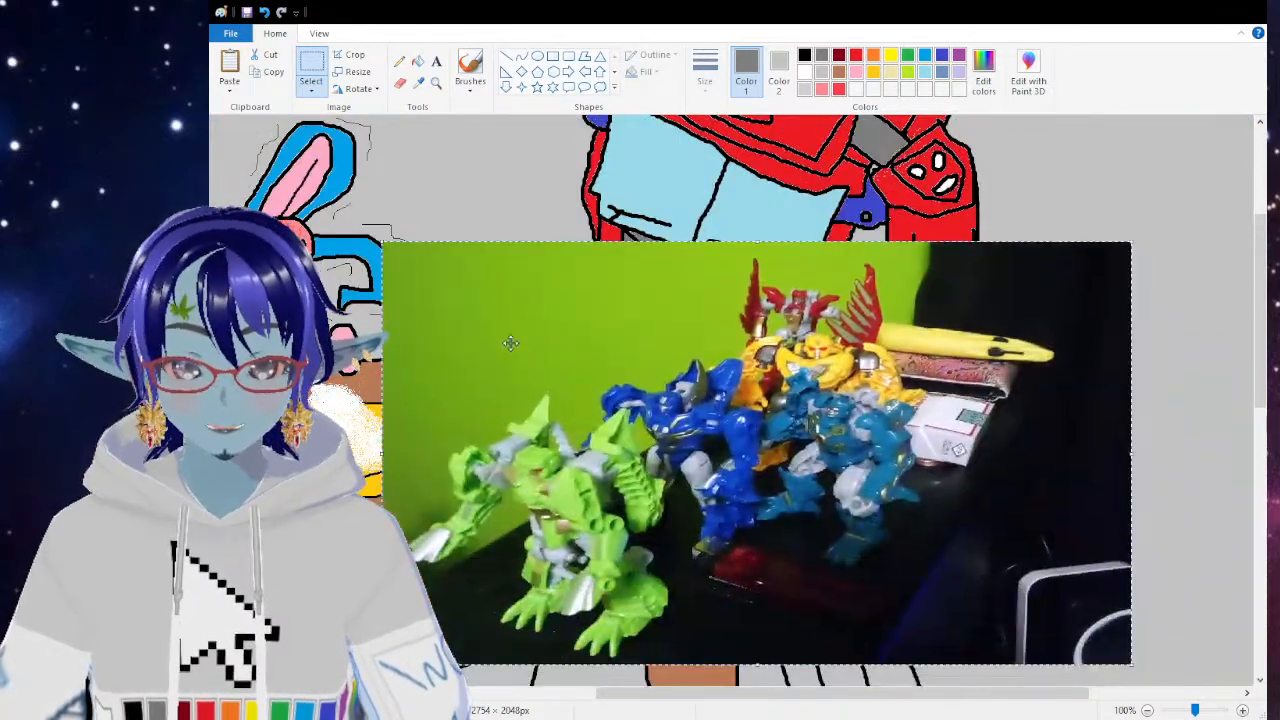
left_click_drag(382, 241, 487, 186)
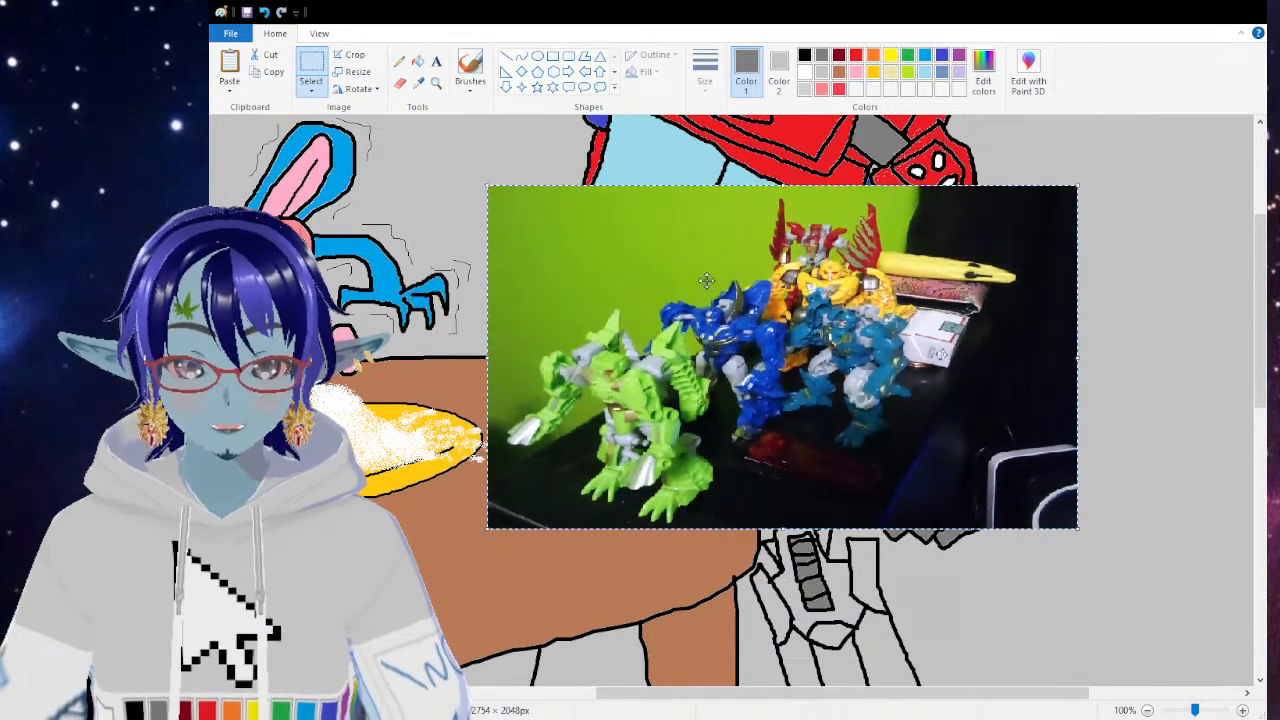
left_click_drag(866, 392, 826, 470)
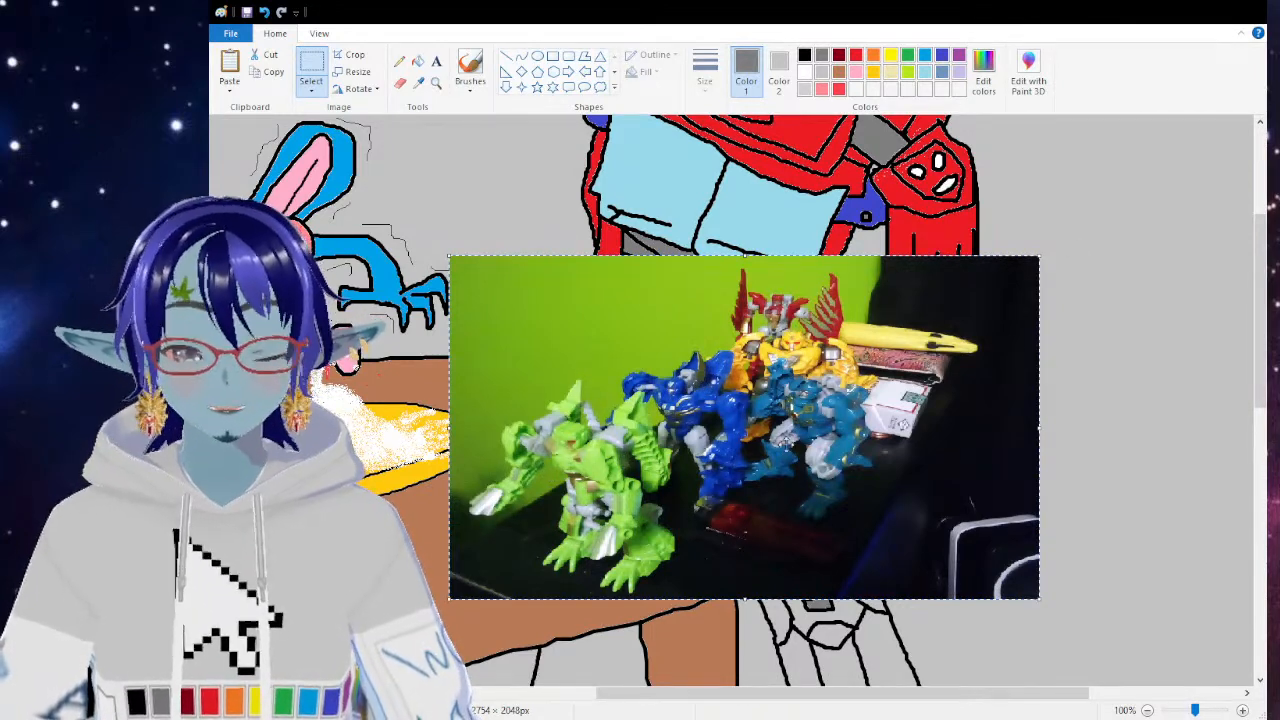
key("Delete")
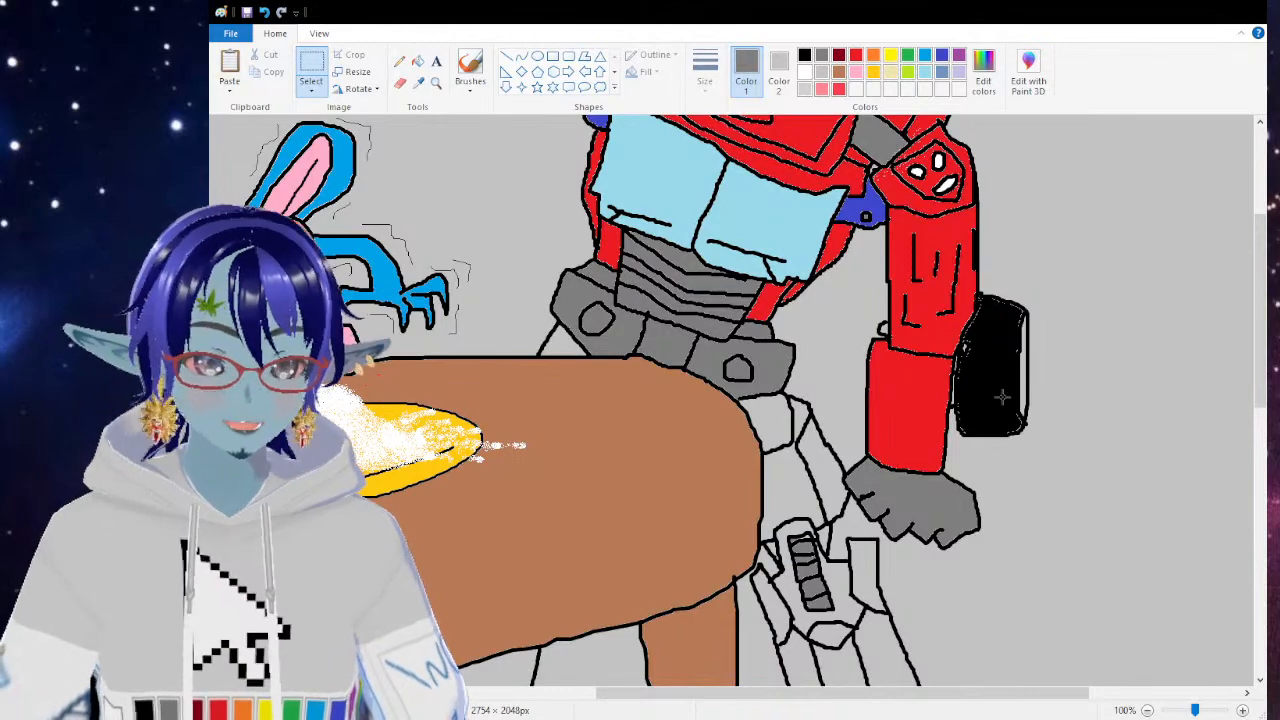
Step: Paste the photo of the robot figures standing on a desk, scale it down over the drawing and reduce its height
key("ctrl+v")
mouse_move(223, 136)
left_mouse_down()
mouse_move(223, 170)
mouse_move(393, 213)
left_mouse_up()
mouse_move(435, 219)
left_mouse_down()
mouse_move(283, 173)
mouse_move(394, 177)
mouse_move(220, 183)
mouse_move(357, 202)
left_mouse_up()
mouse_move(1090, 408)
left_mouse_down()
mouse_move(881, 362)
mouse_move(961, 368)
left_mouse_up()
left_click_drag(239, 162, 566, 168)
left_click_drag(1220, 390, 958, 408)
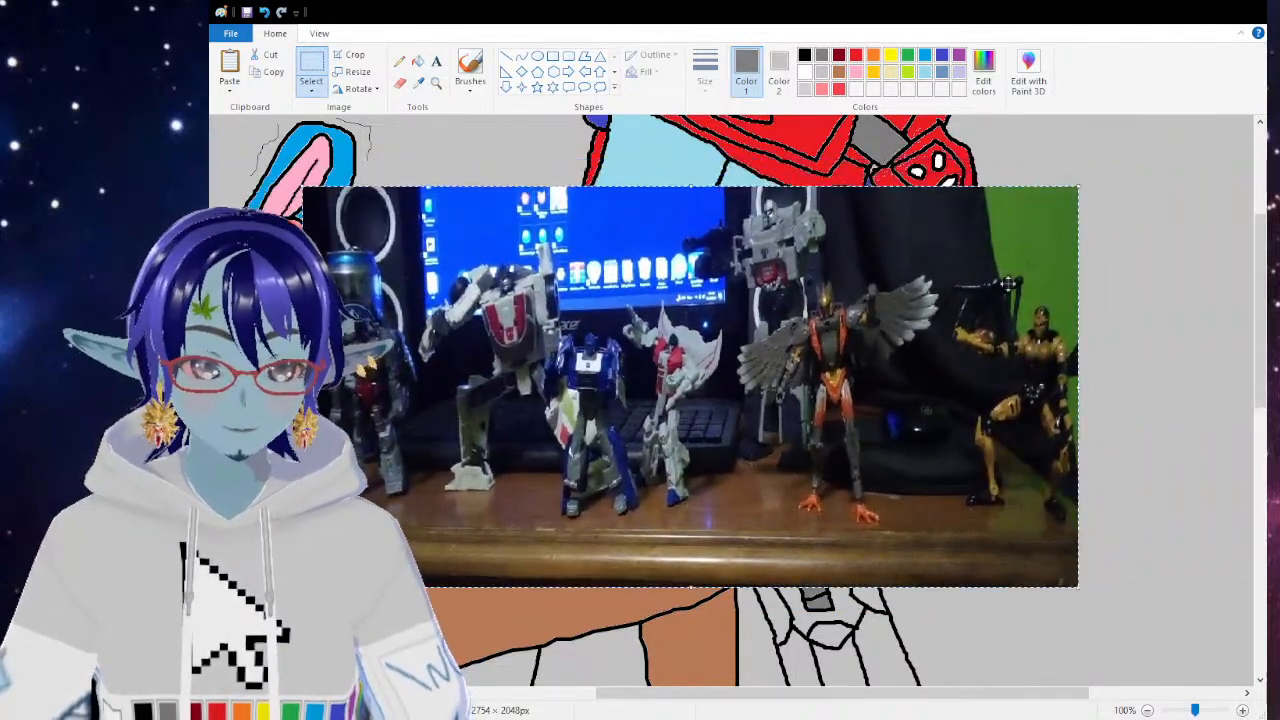
left_click_drag(689, 188, 690, 222)
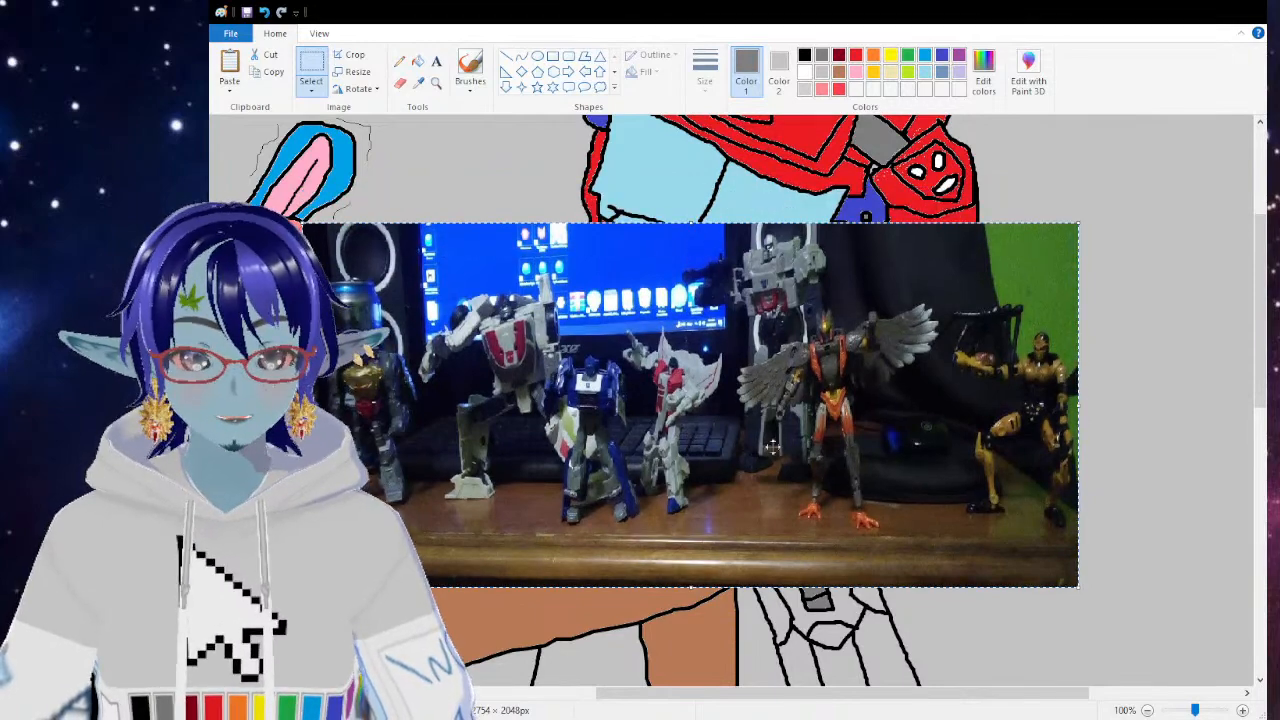
Step: Move the desk photo slightly up and circle the winged orange figure and the black-and-yellow figure with a light red brush
left_click_drag(773, 447, 768, 417)
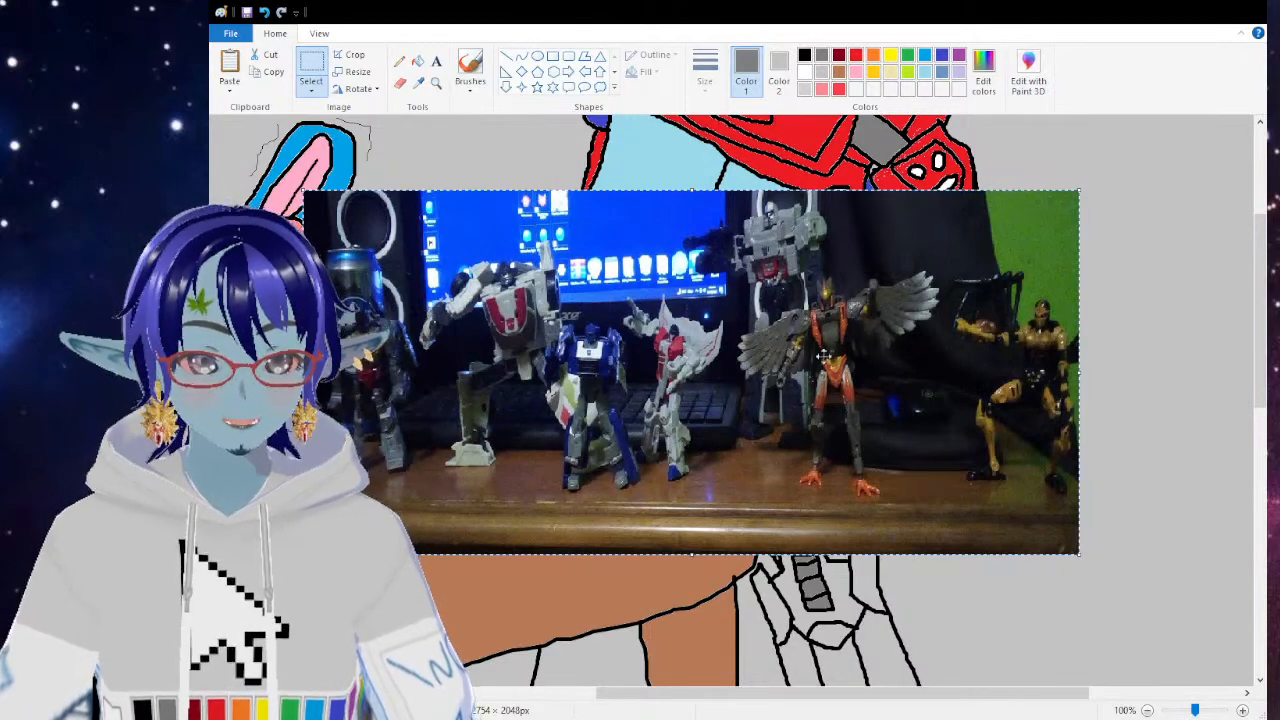
left_click(839, 89)
left_click(470, 70)
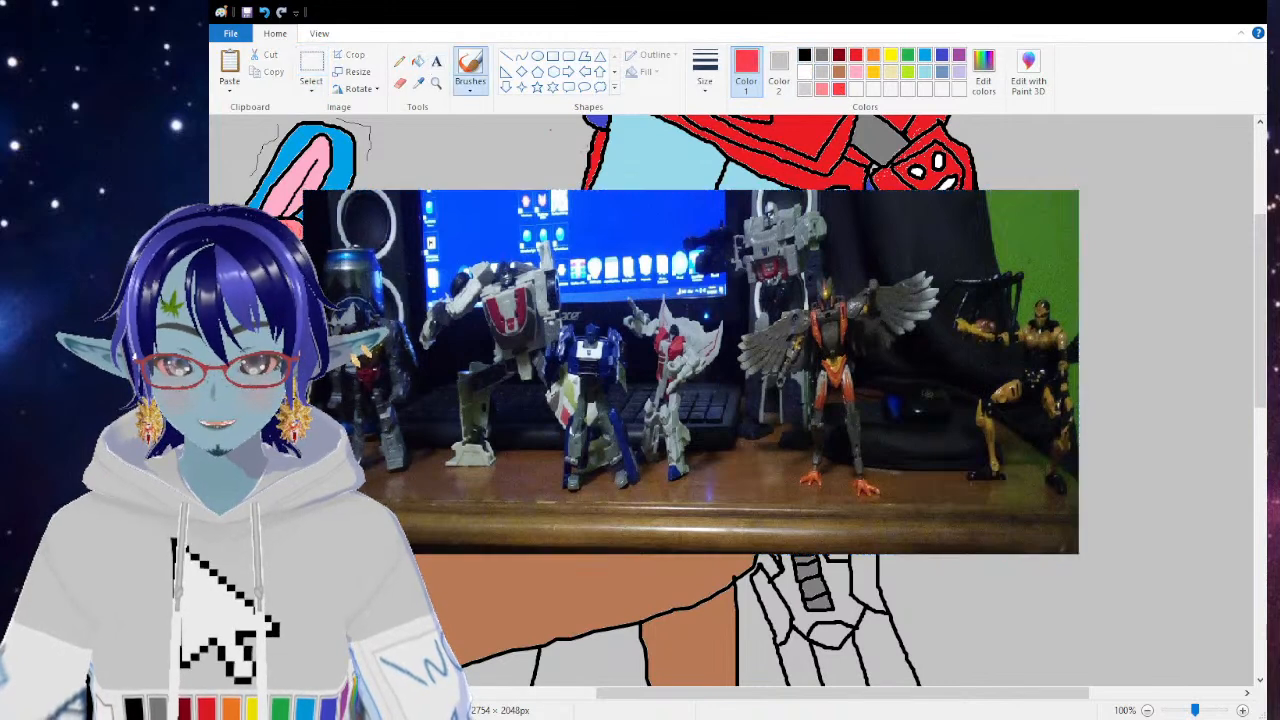
mouse_move(830, 280)
left_mouse_down()
mouse_move(786, 435)
mouse_move(901, 296)
mouse_move(729, 336)
mouse_move(835, 440)
left_mouse_up()
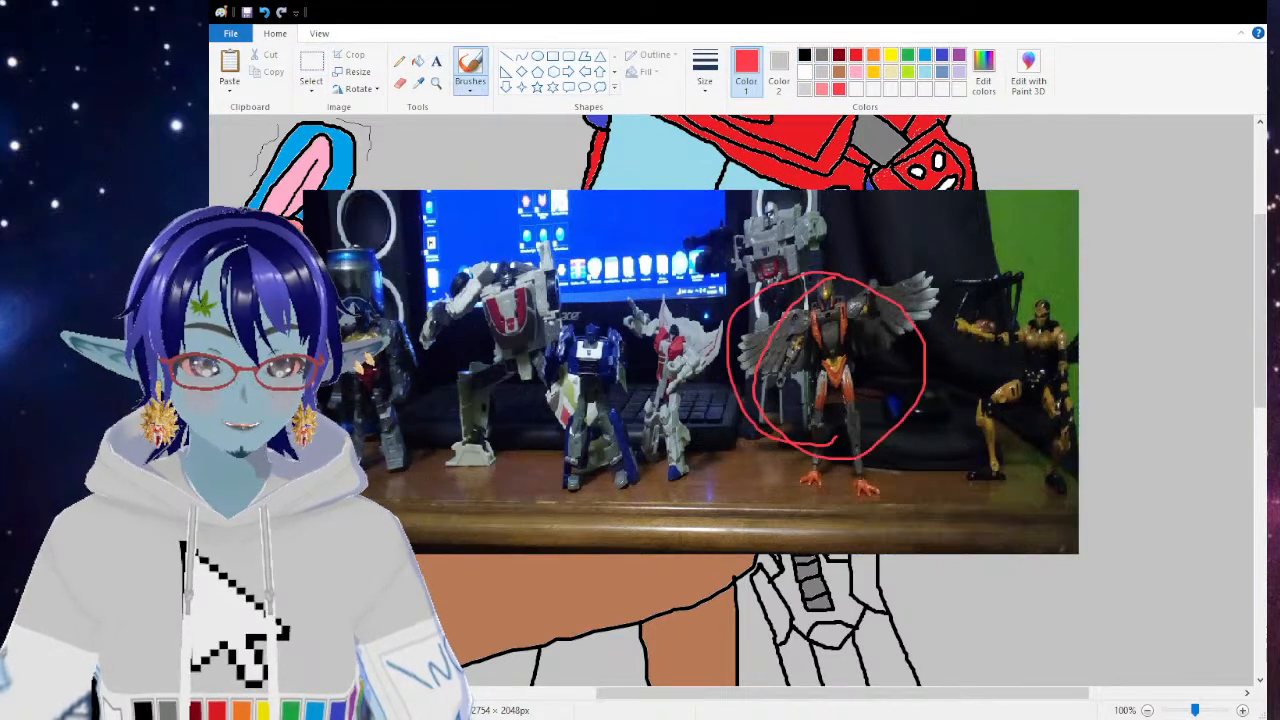
mouse_move(1025, 303)
left_mouse_down()
mouse_move(1095, 437)
mouse_move(1040, 462)
mouse_move(962, 345)
left_mouse_up()
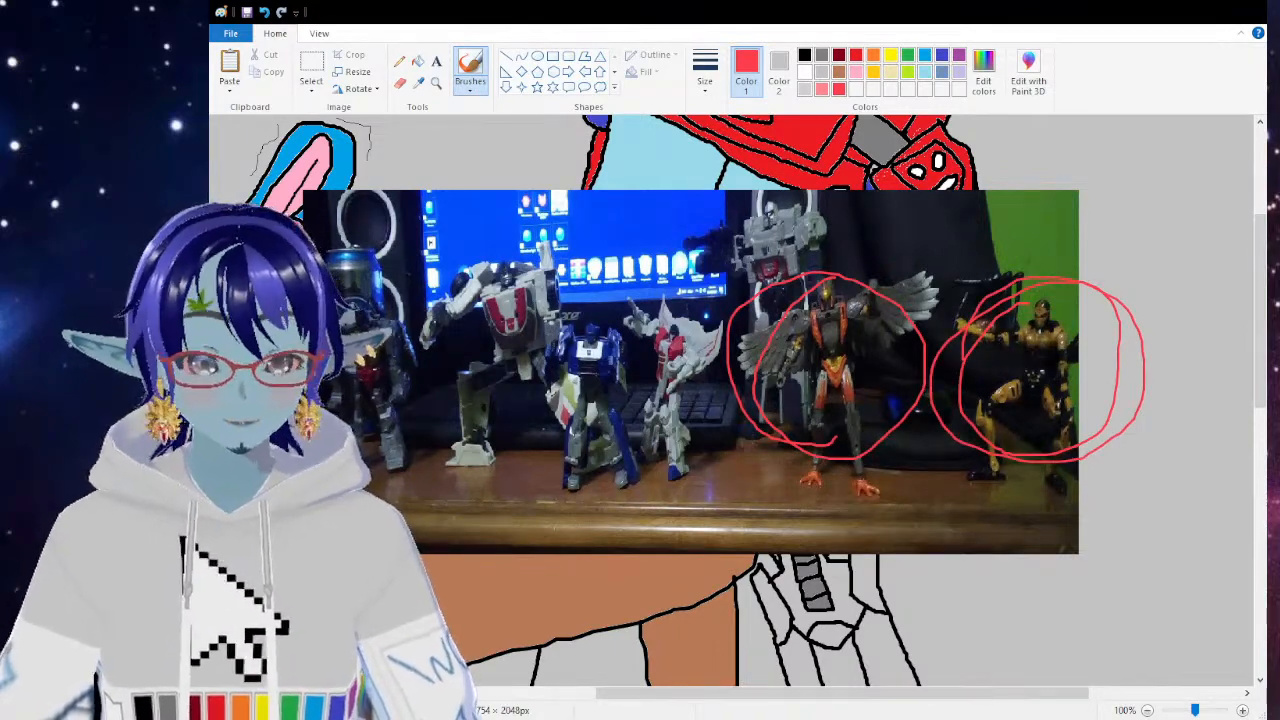
Step: Undo both red circles and remove the pasted desk photo from the drawing
key("ctrl+z")
key("ctrl+z")
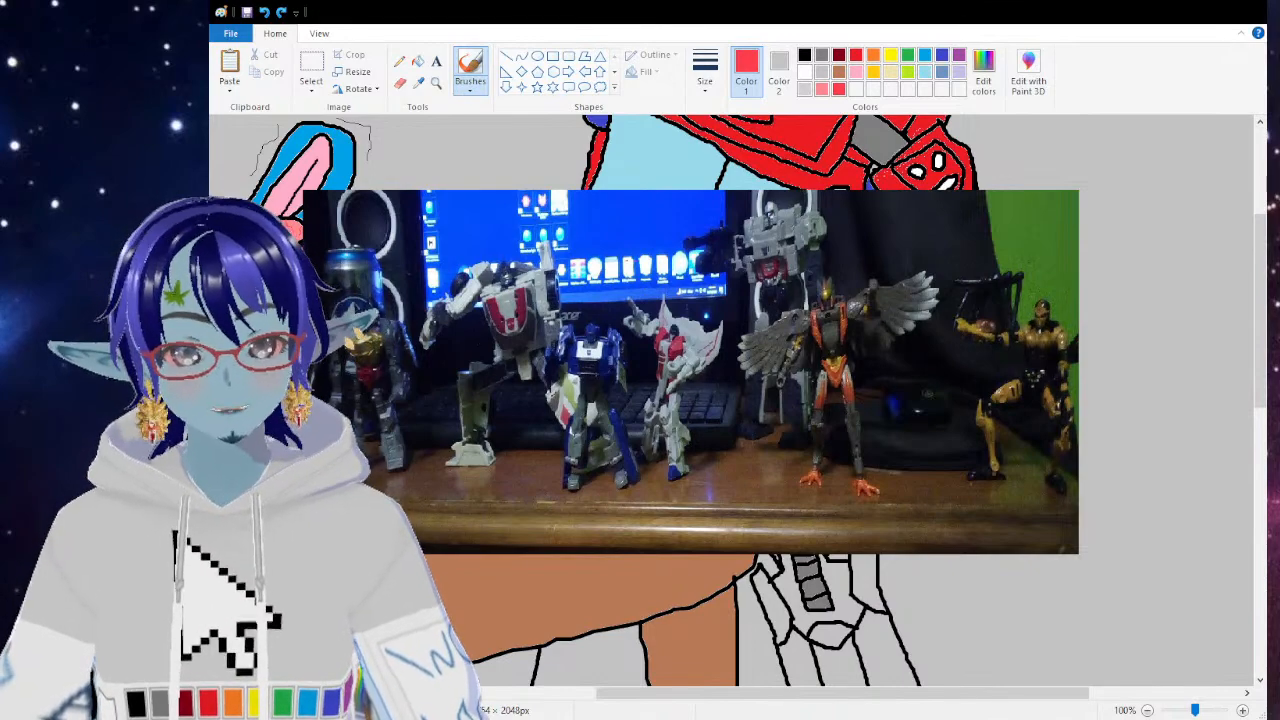
mouse_move(545, 228)
left_mouse_down()
mouse_move(392, 380)
mouse_move(588, 330)
mouse_move(470, 226)
mouse_move(518, 457)
mouse_move(570, 212)
mouse_move(410, 410)
mouse_move(600, 268)
mouse_move(418, 272)
mouse_move(600, 310)
mouse_move(545, 250)
left_mouse_up()
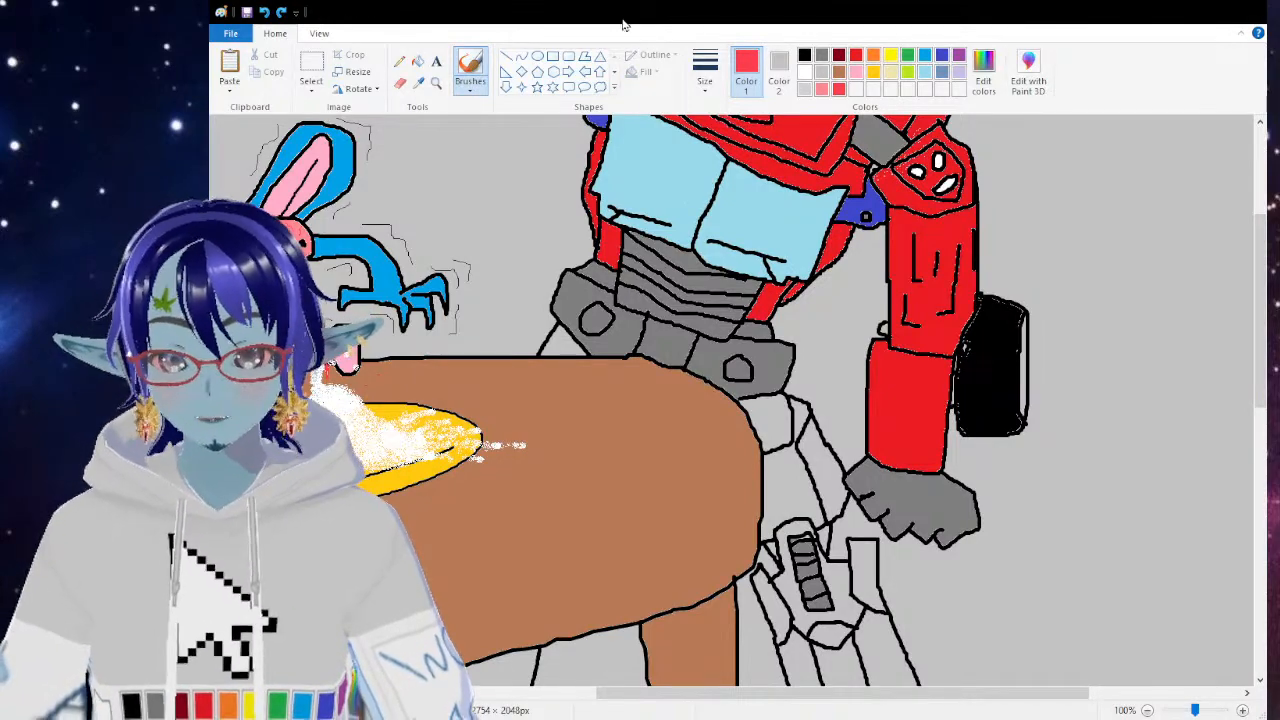
Step: Fill the robot's uncoloured hip and upper-leg sections on both sides of the table edge with dark grey
scroll(730, 400, "up", 5)
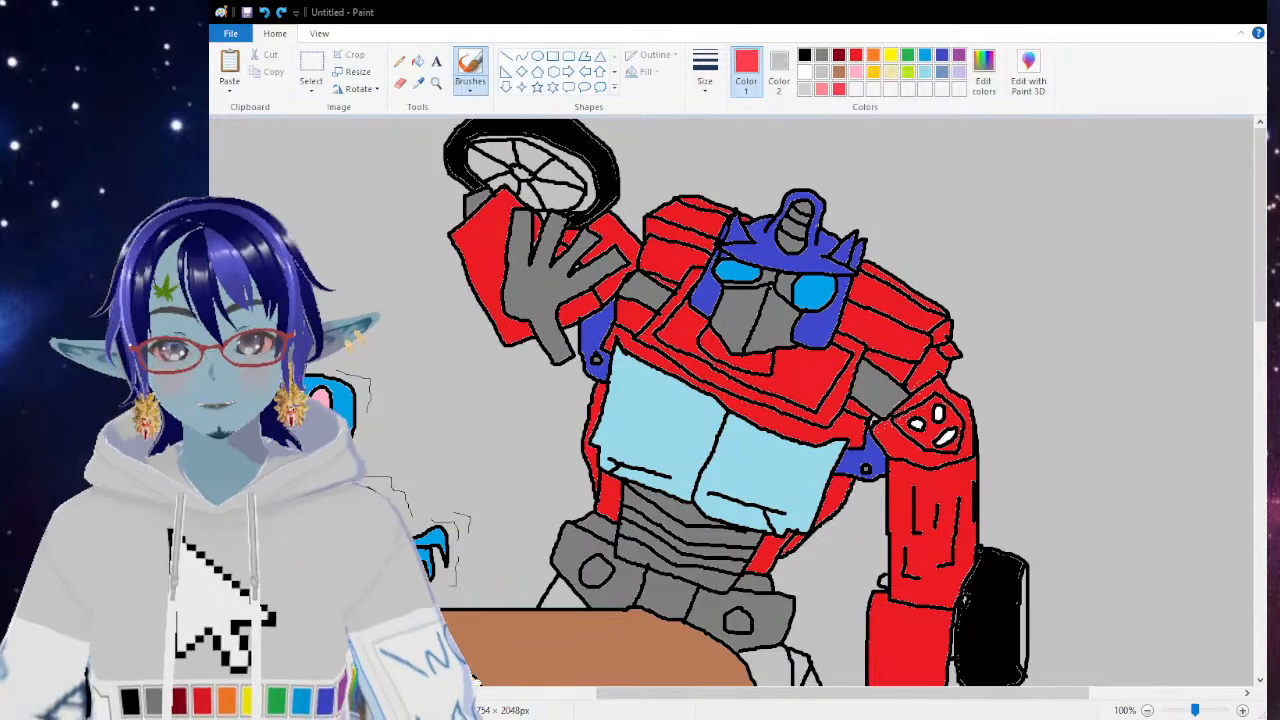
scroll(730, 400, "down", 6)
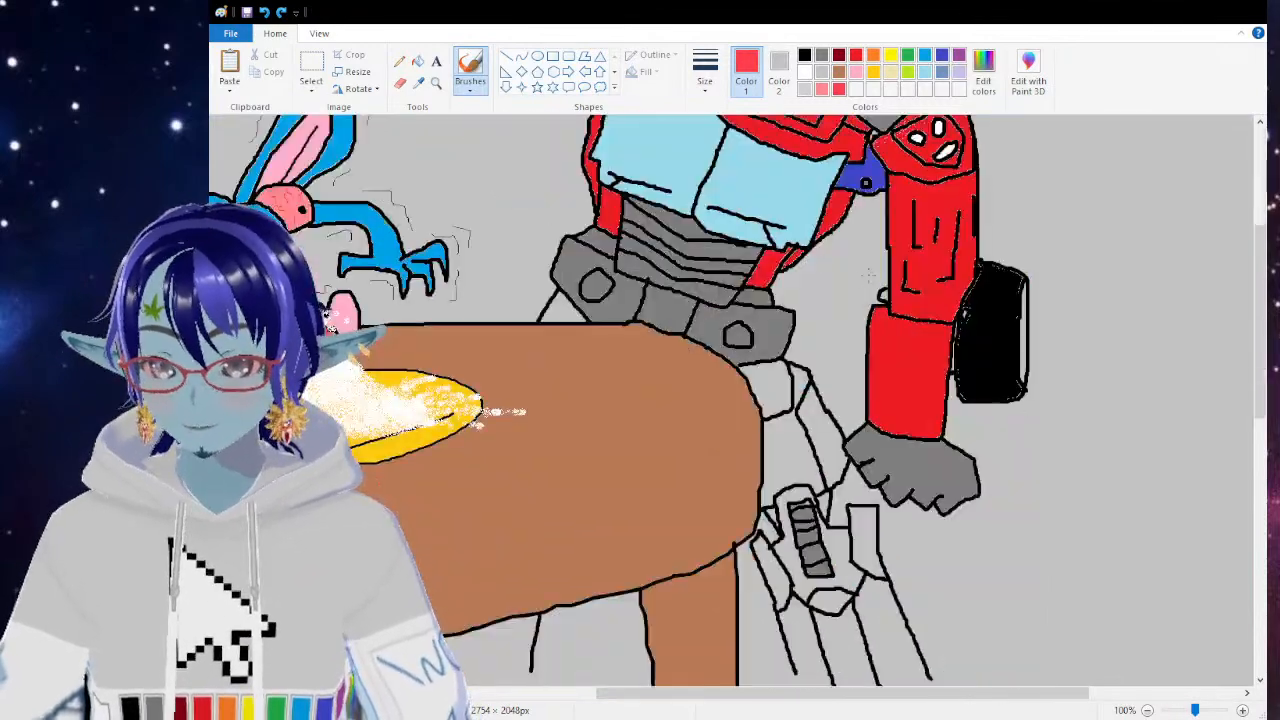
scroll(730, 400, "up", 3)
left_click(824, 57)
left_click(417, 61)
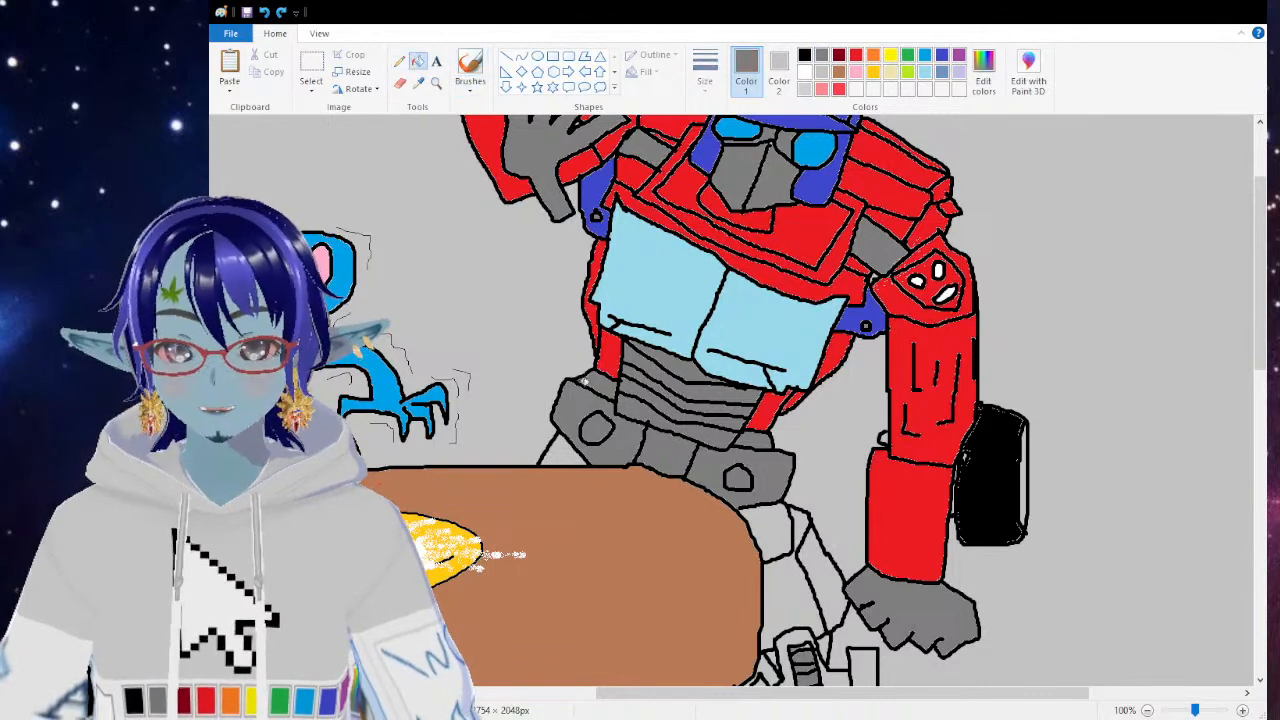
left_click(563, 453)
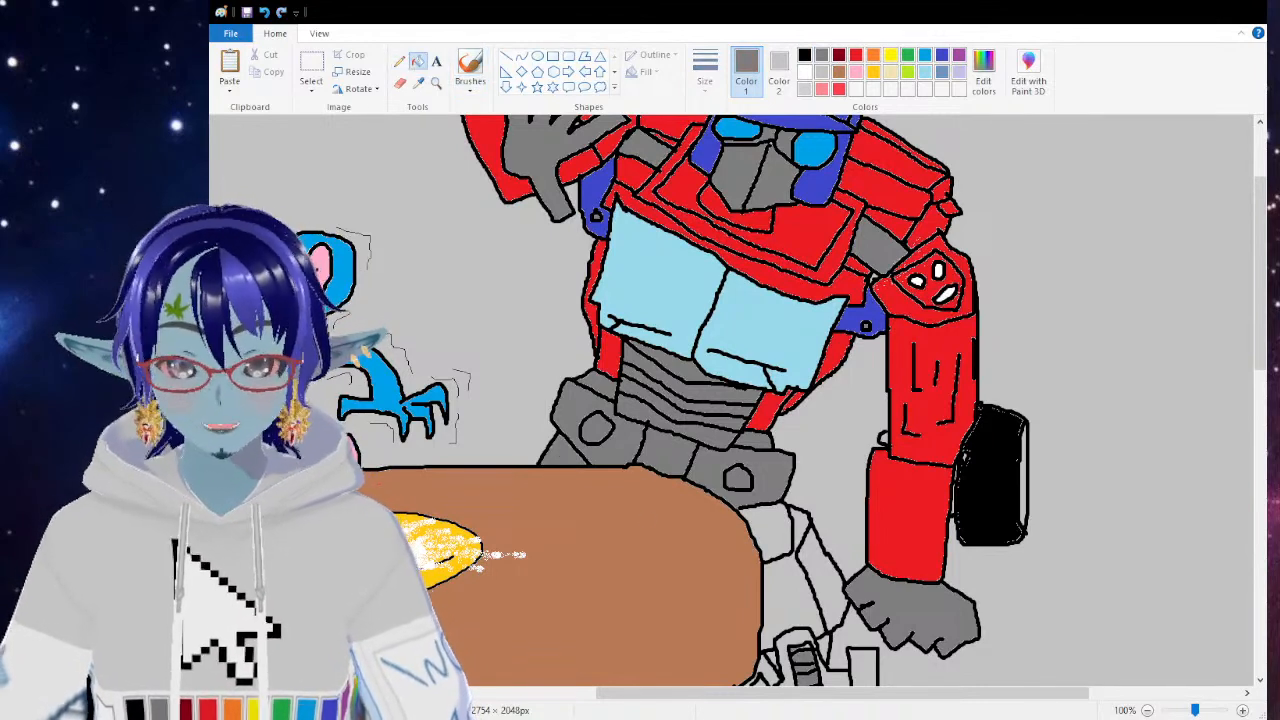
left_click(772, 522)
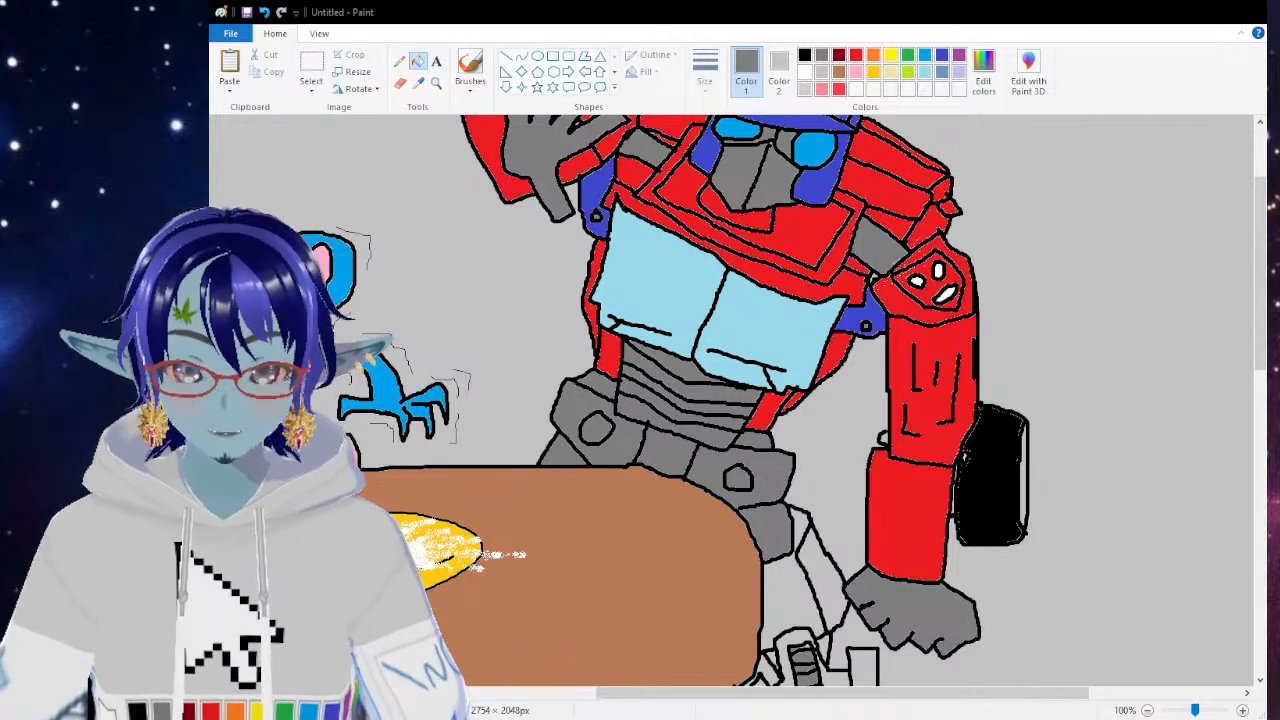
left_click(799, 523)
left_click(821, 554)
scroll(806, 537, "down", 3)
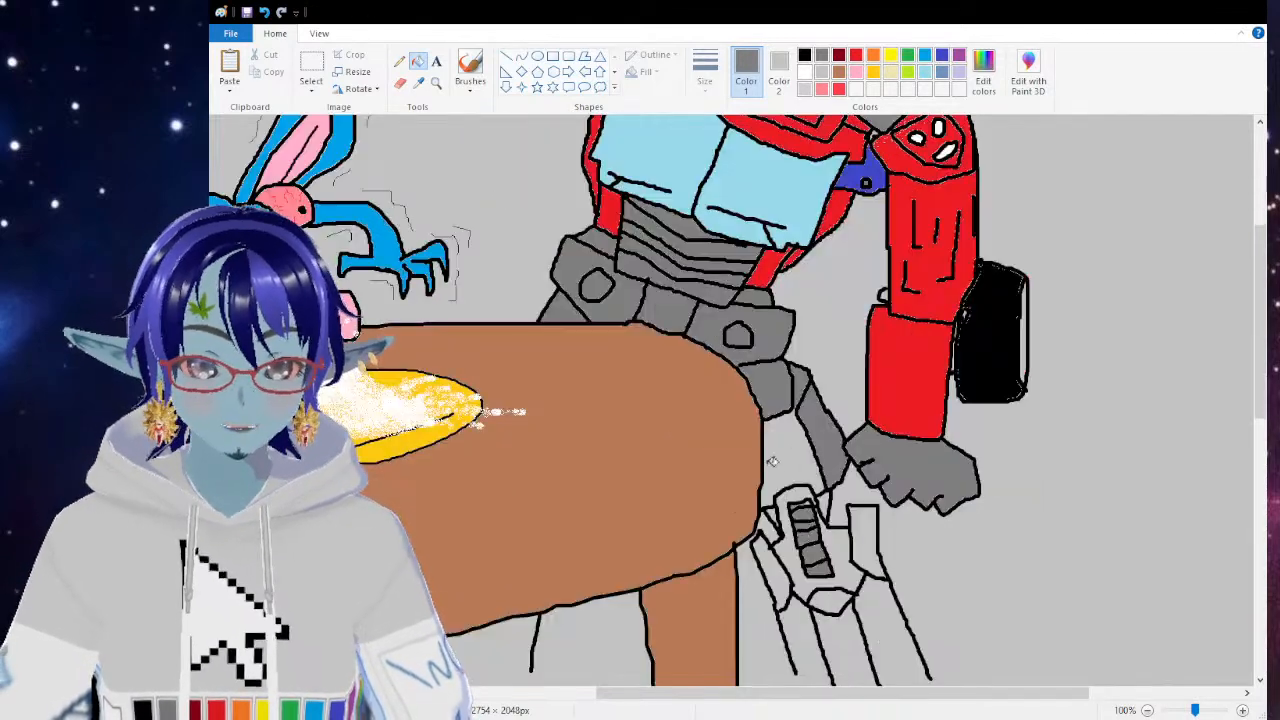
left_click(772, 464)
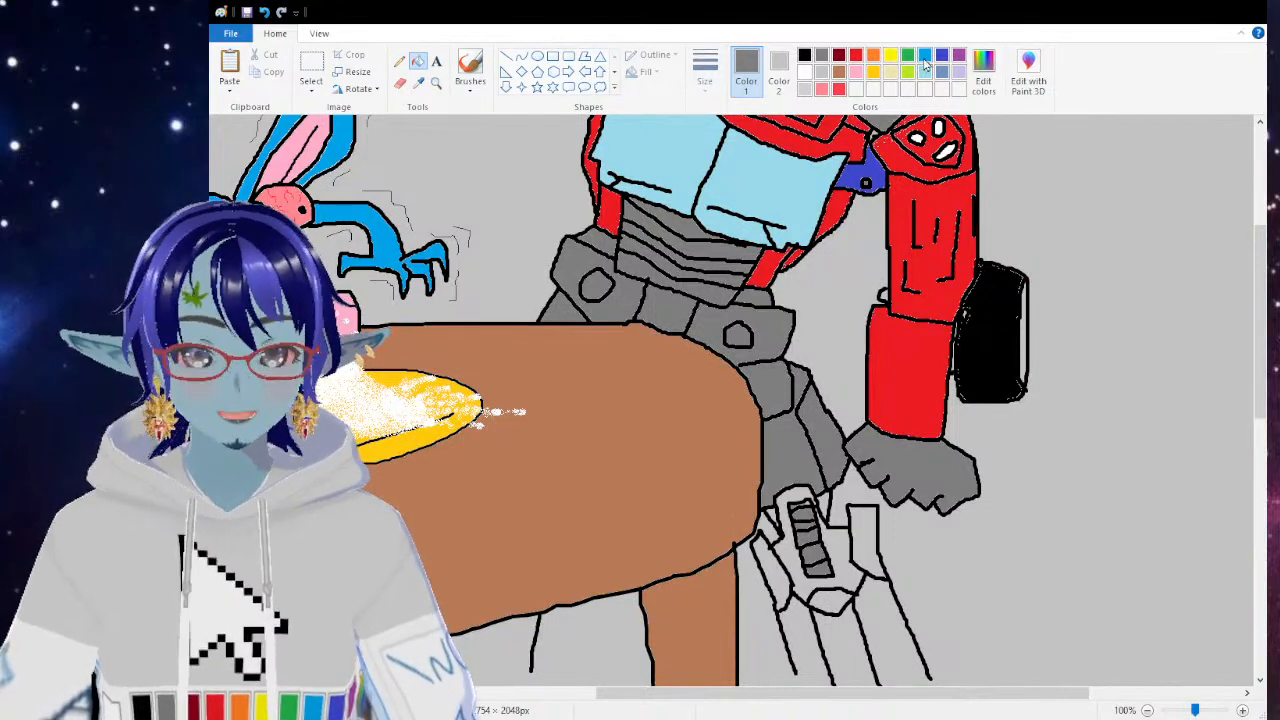
Step: Close the open lower ends of both robot legs with thin indigo pencil lines
left_click(942, 55)
scroll(880, 294, "down", 6)
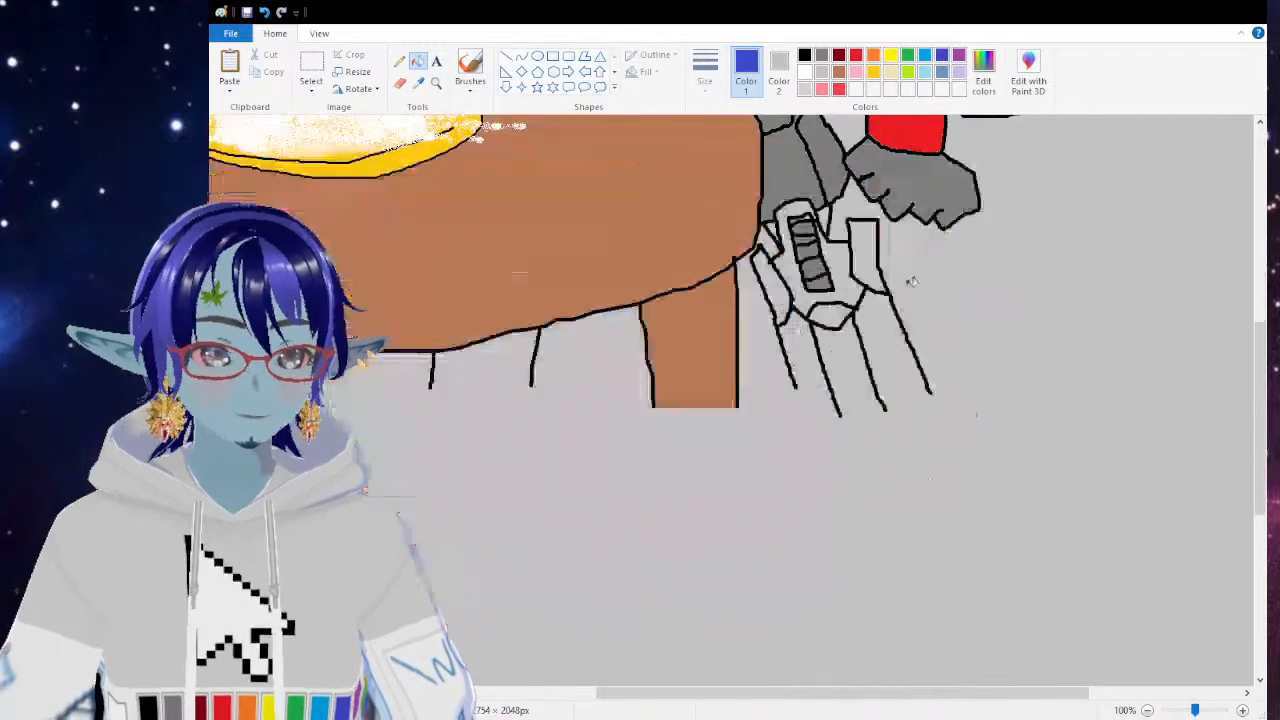
scroll(660, 135, "up", 3)
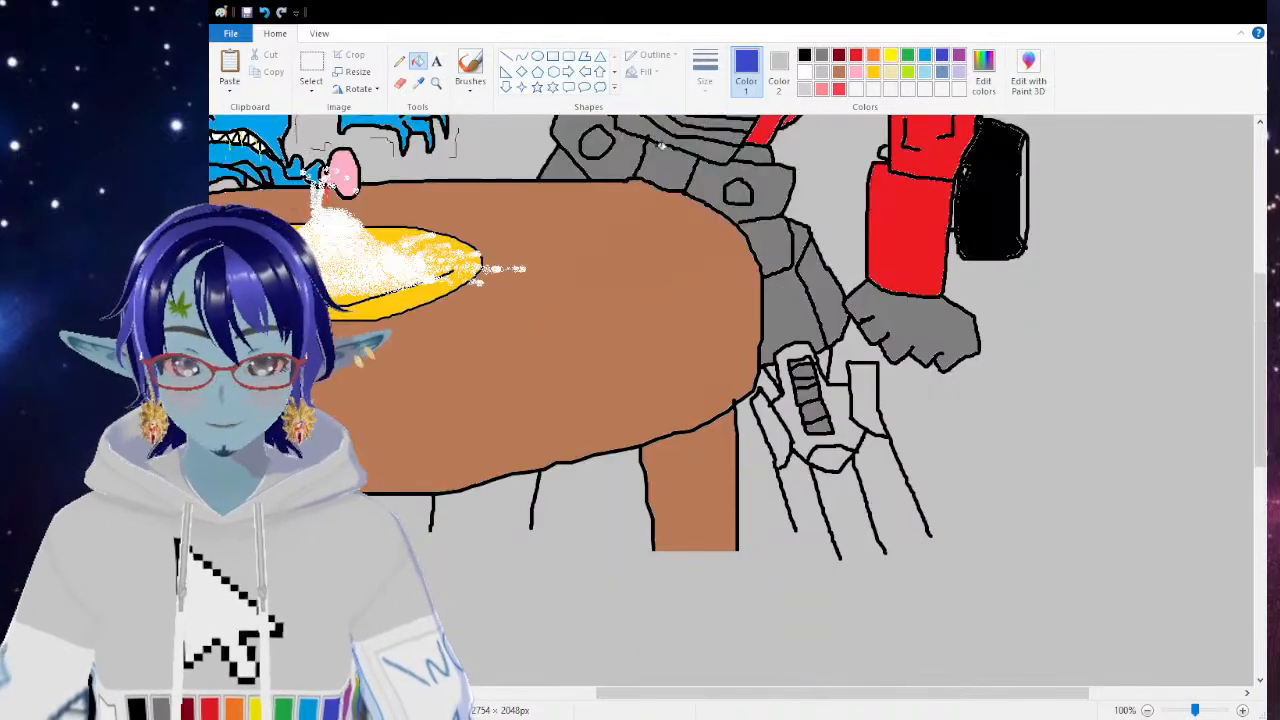
left_click(400, 62)
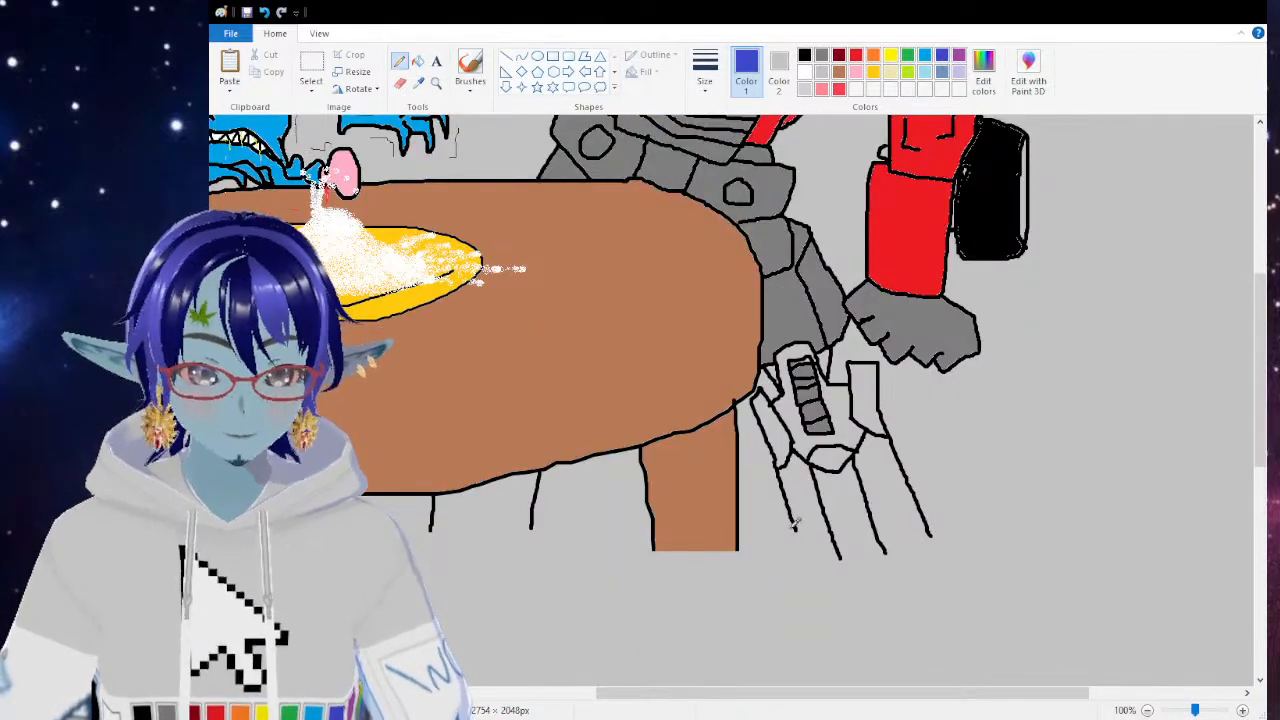
mouse_move(840, 558)
left_mouse_down()
mouse_move(878, 560)
mouse_move(930, 536)
left_mouse_up()
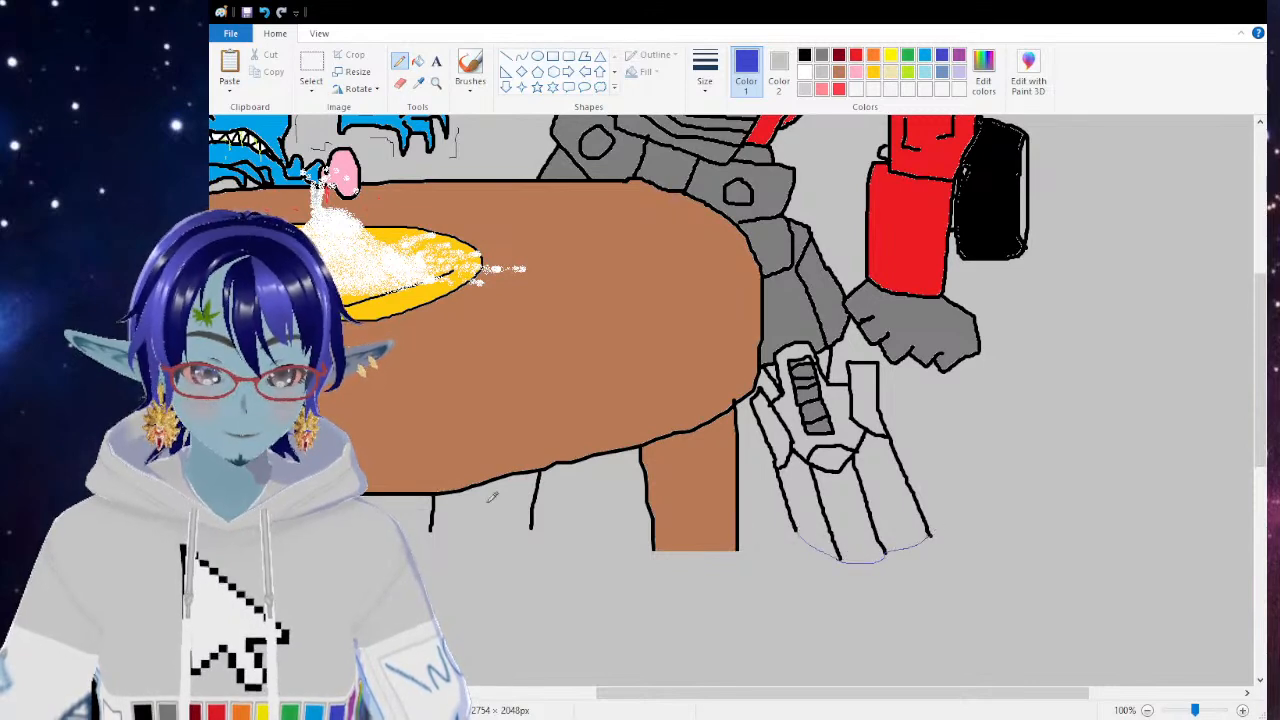
left_click_drag(500, 527, 535, 521)
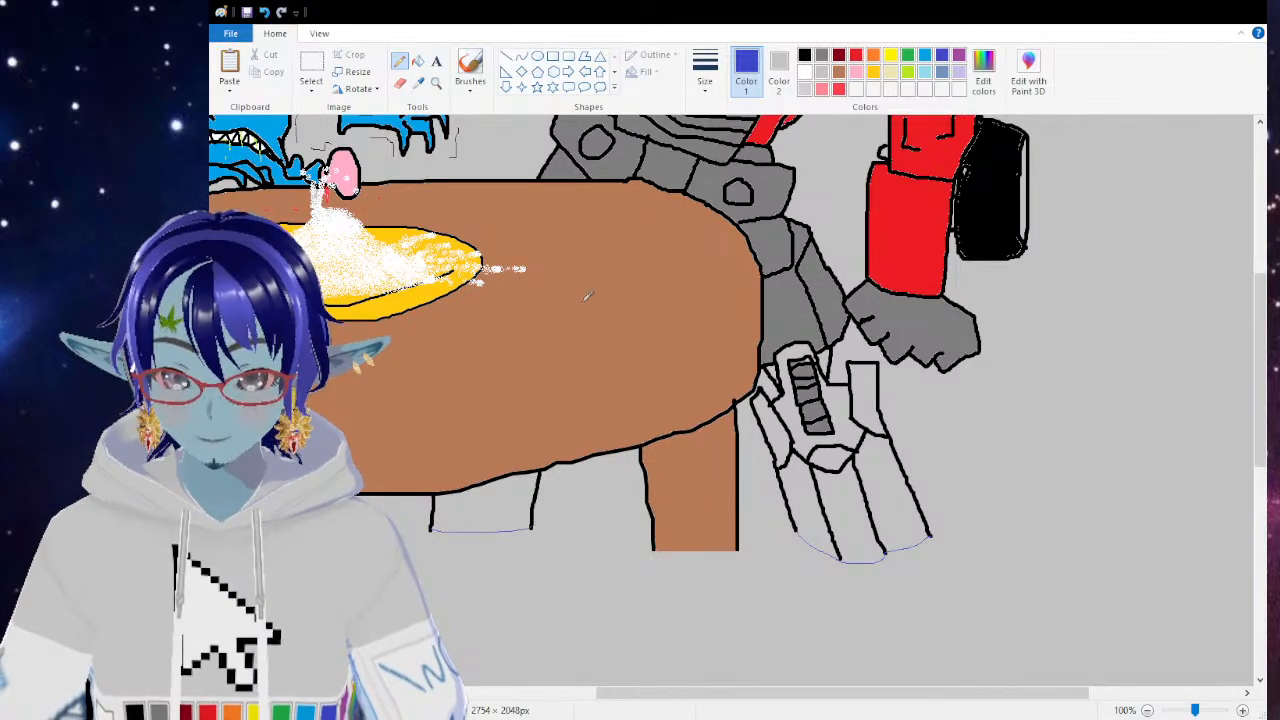
Step: Fill the robot's lower-leg panels and the other leg showing beneath the table with indigo
left_click(418, 61)
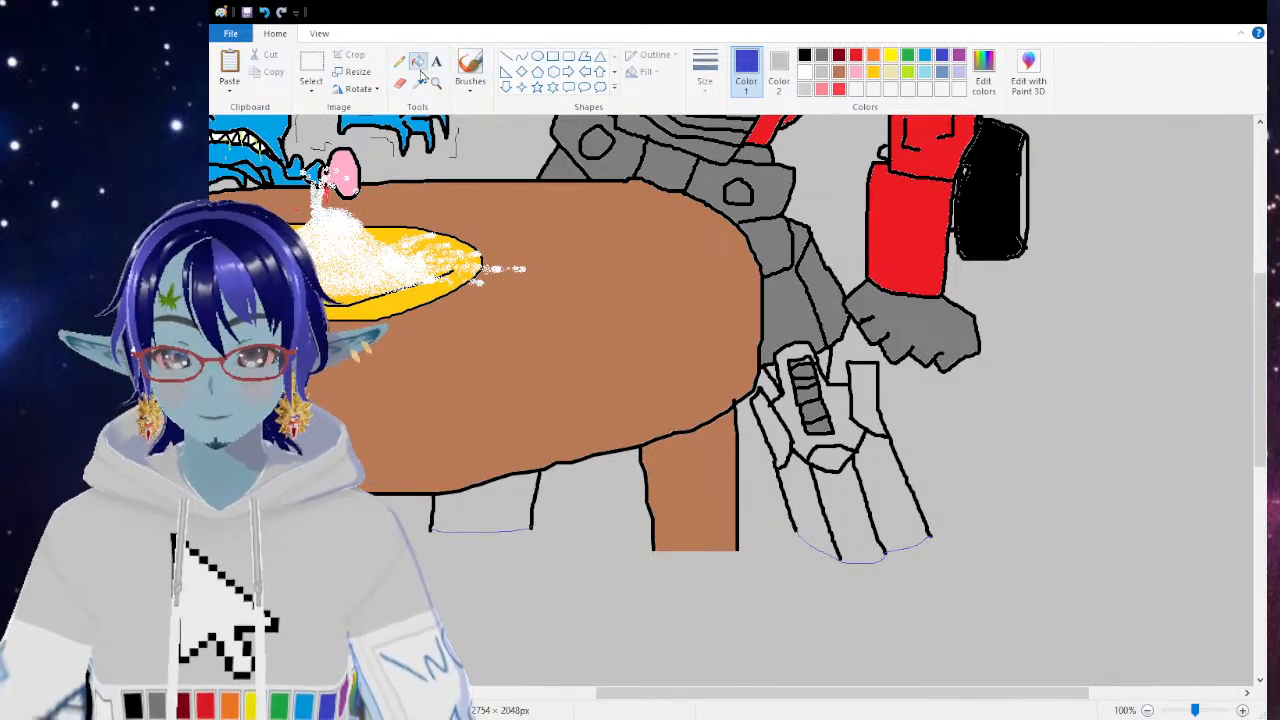
left_click(822, 511)
left_click(853, 506)
left_click(888, 481)
left_click(834, 398)
left_click(869, 387)
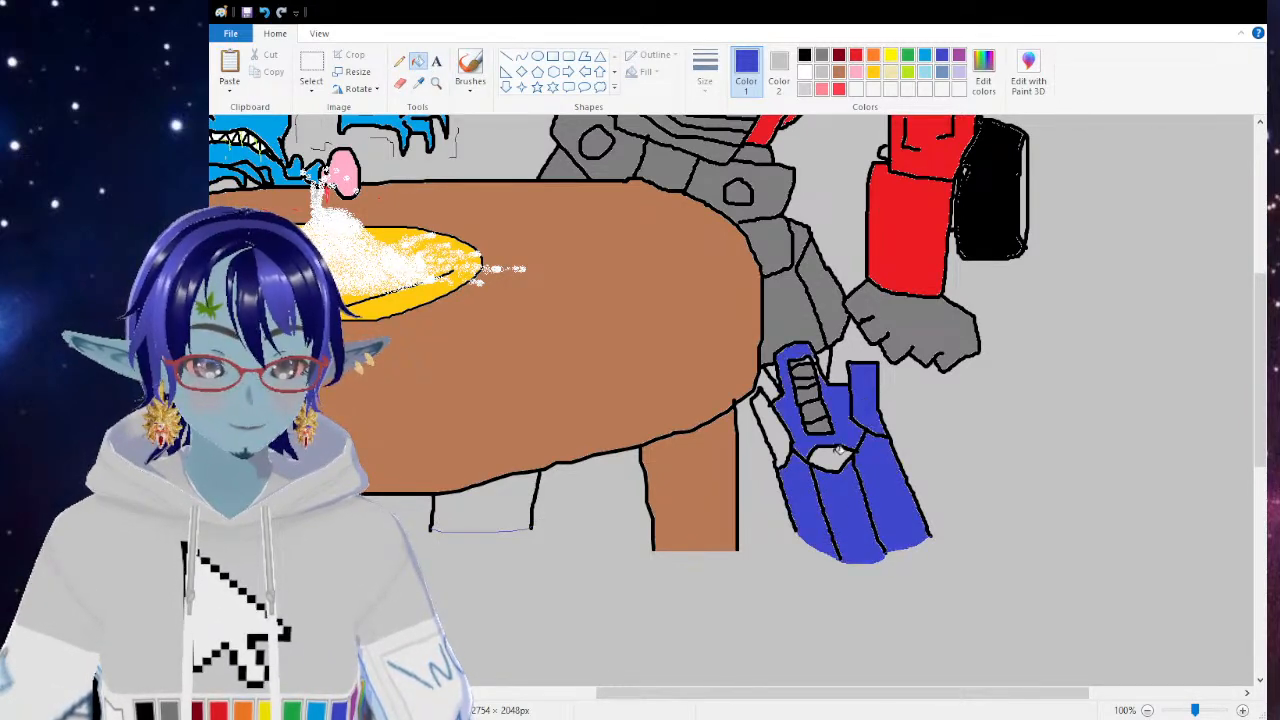
left_click(840, 450)
left_click(768, 416)
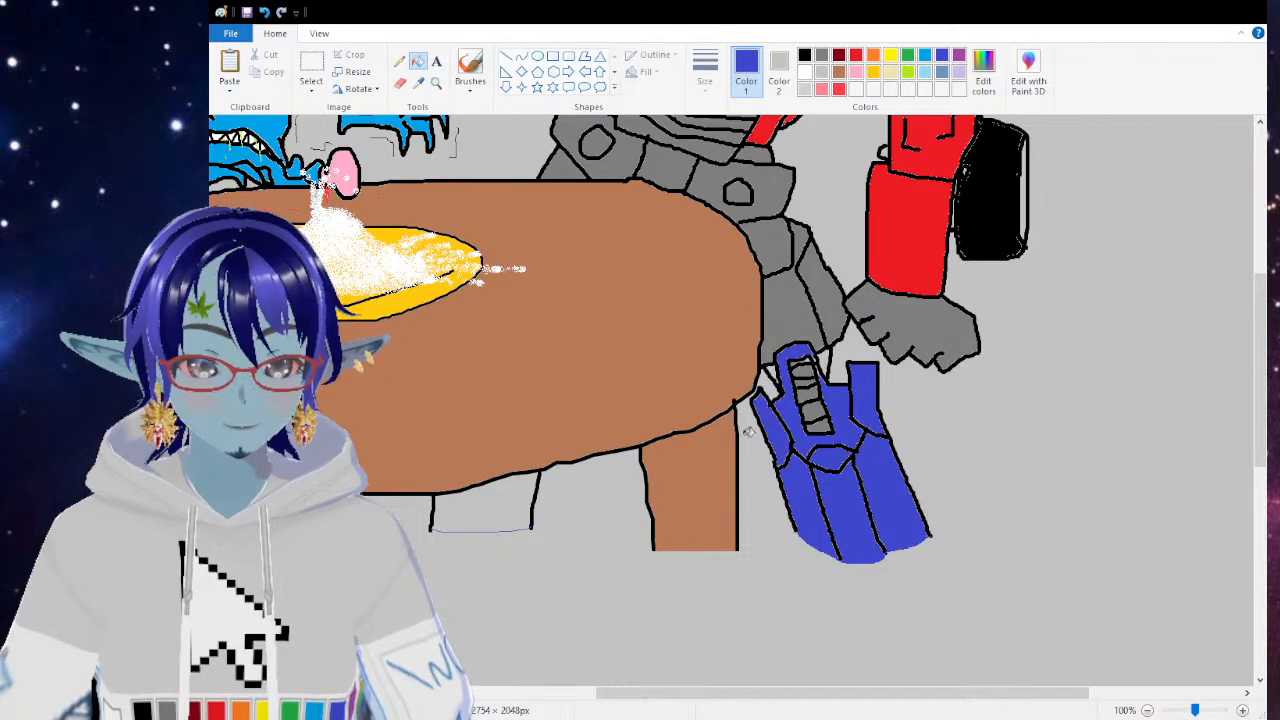
left_click(526, 491)
Step: Set the active colour to dark grey and check the whole drawing for areas still missing colour
scroll(540, 505, "up", 3)
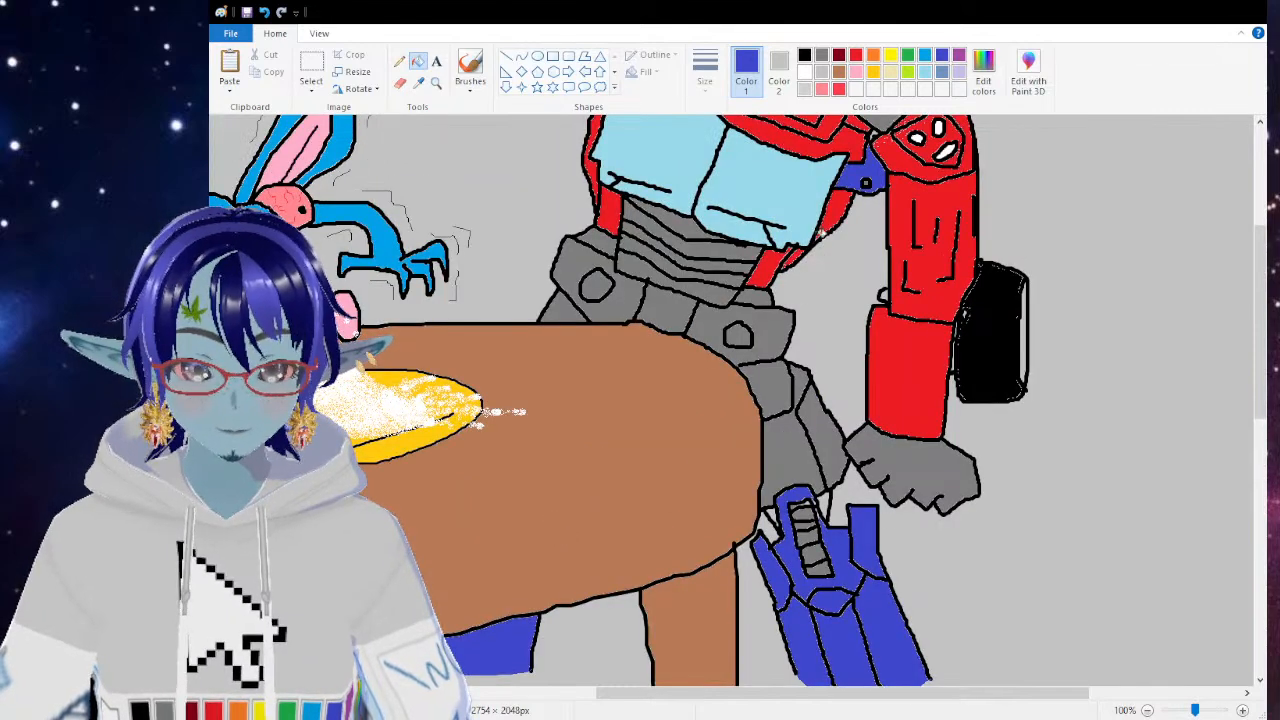
left_click(824, 74)
left_click(822, 57)
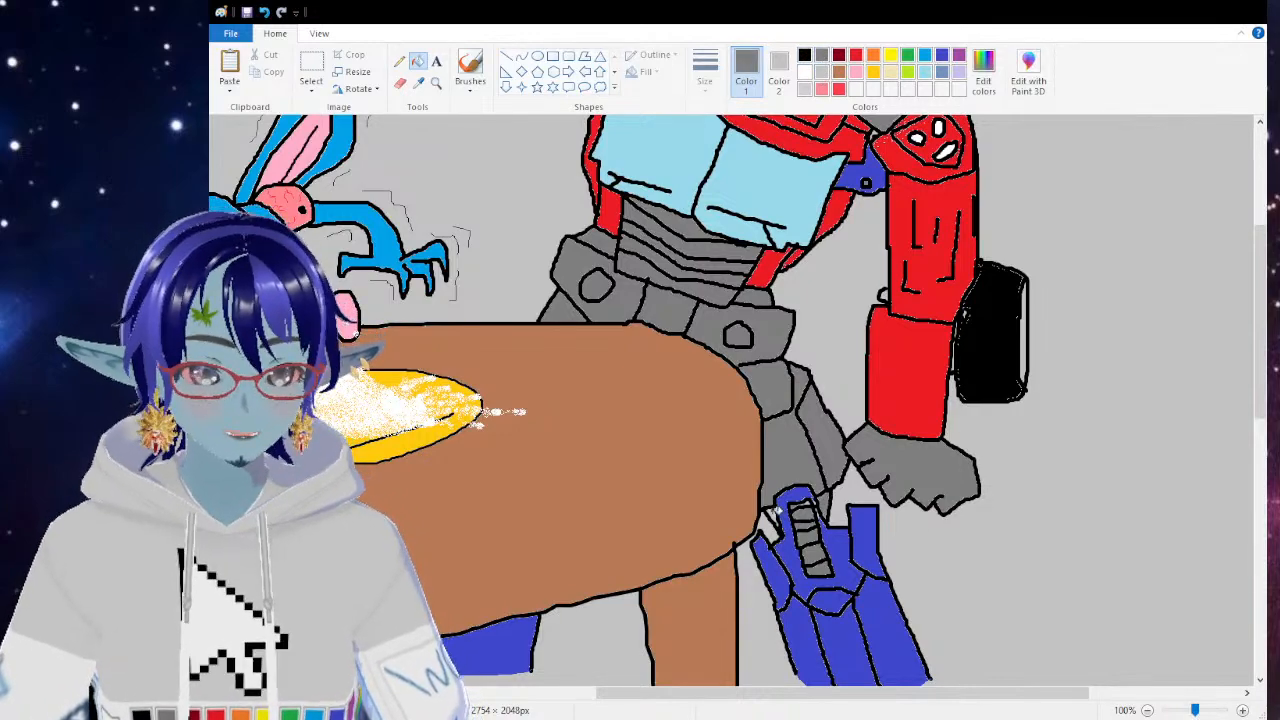
scroll(745, 500, "up", 6)
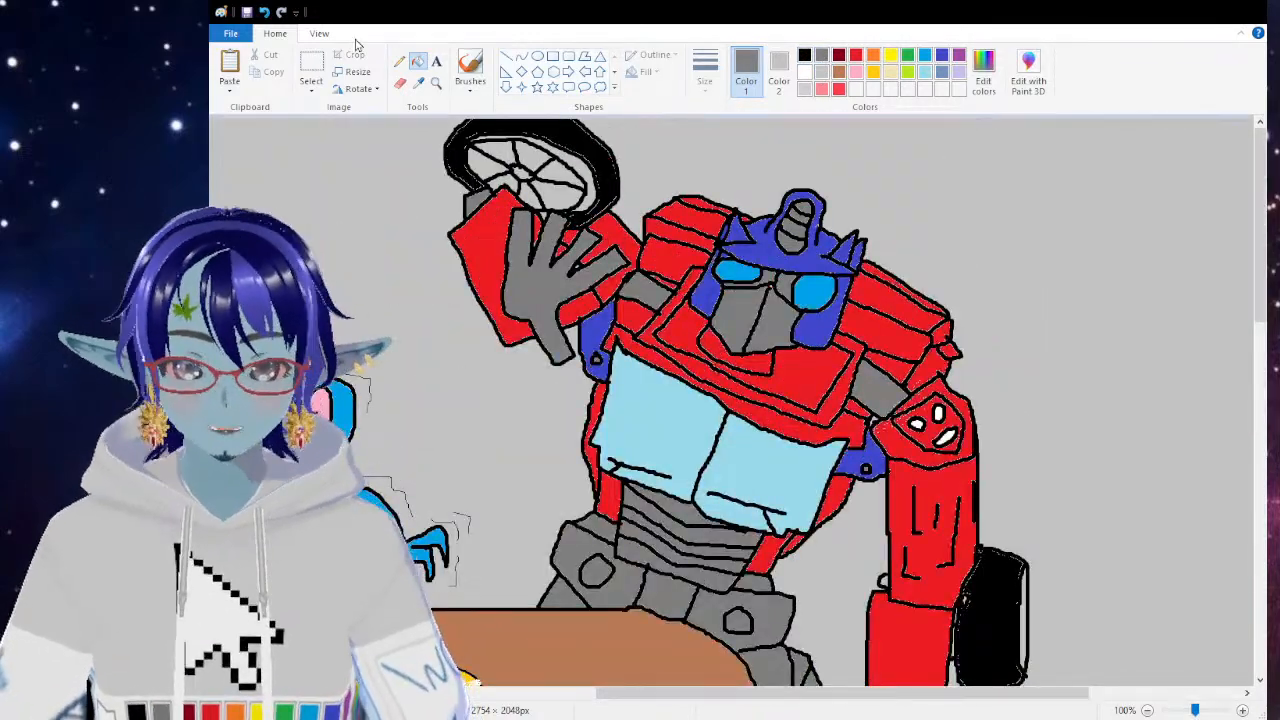
left_click(436, 82)
right_click(470, 360)
right_click(470, 360)
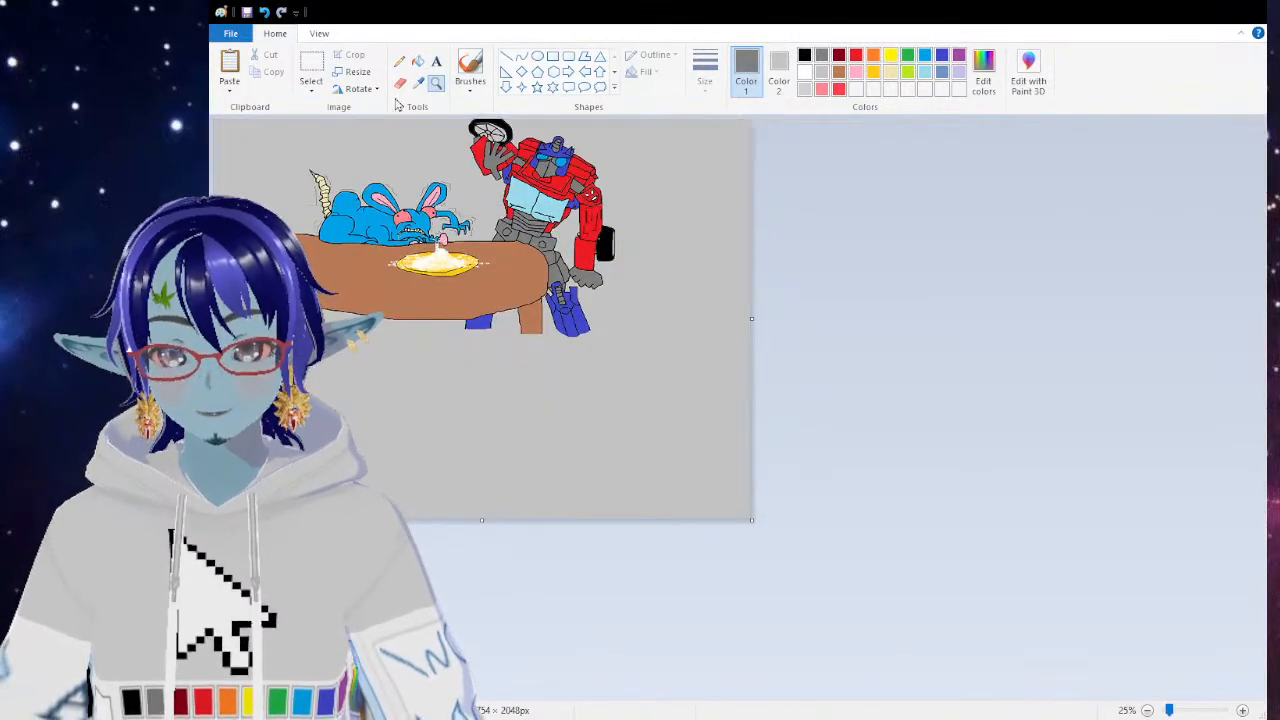
left_click(453, 213)
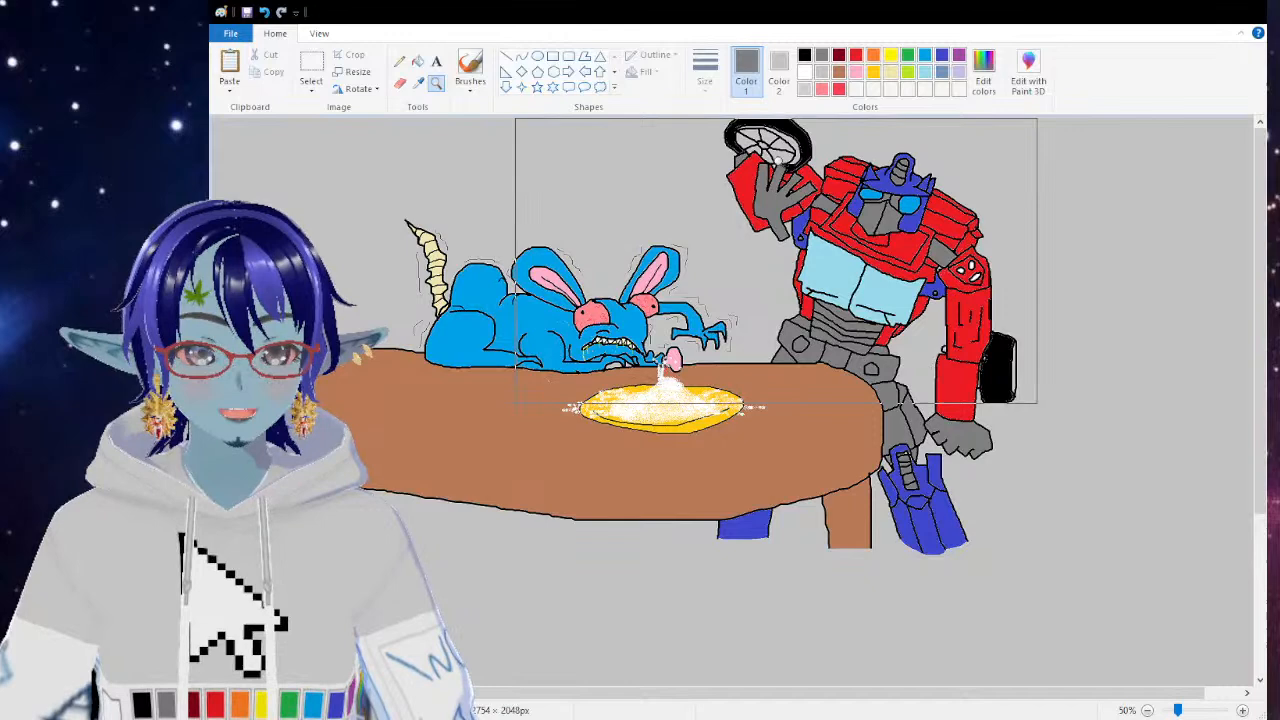
left_click(784, 240)
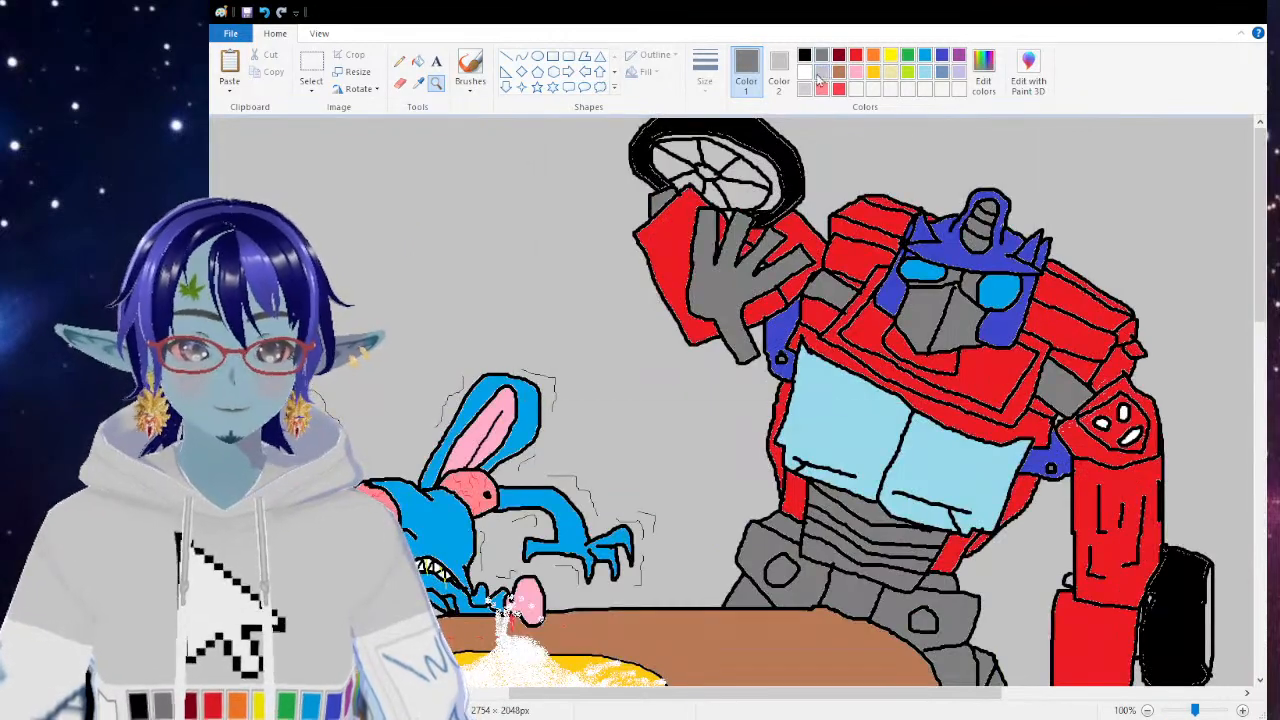
Step: Fill the gaps between the spokes and the inner rim of the wheel behind the robot's raised hand with dark grey
left_click(418, 61)
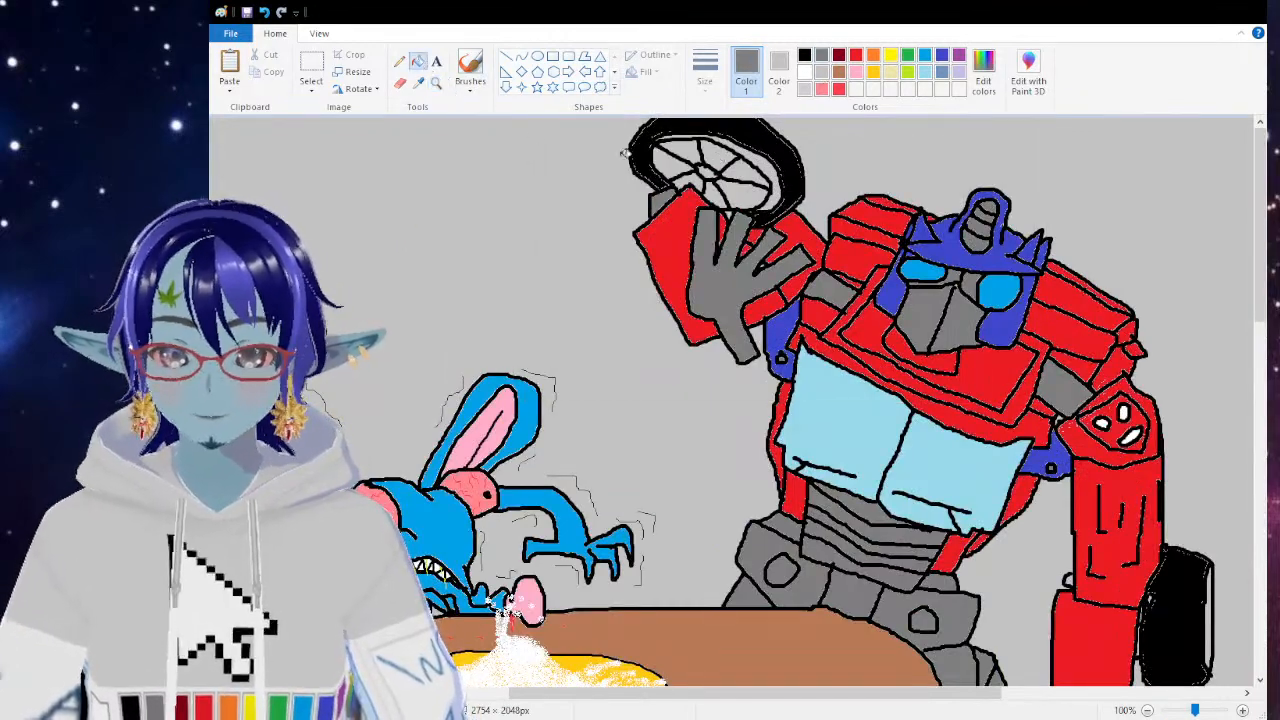
left_click(718, 156)
left_click(748, 174)
left_click(738, 195)
left_click(714, 194)
left_click(690, 180)
left_click(682, 160)
left_click(709, 171)
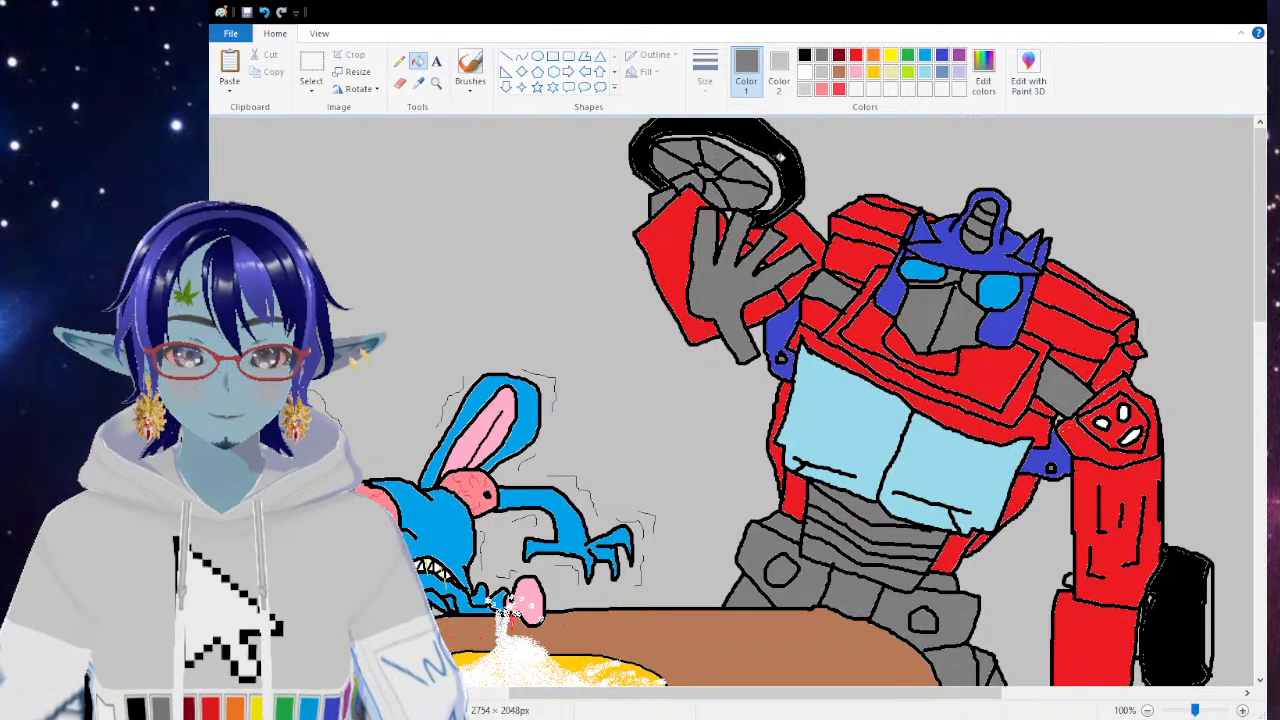
left_click(774, 172)
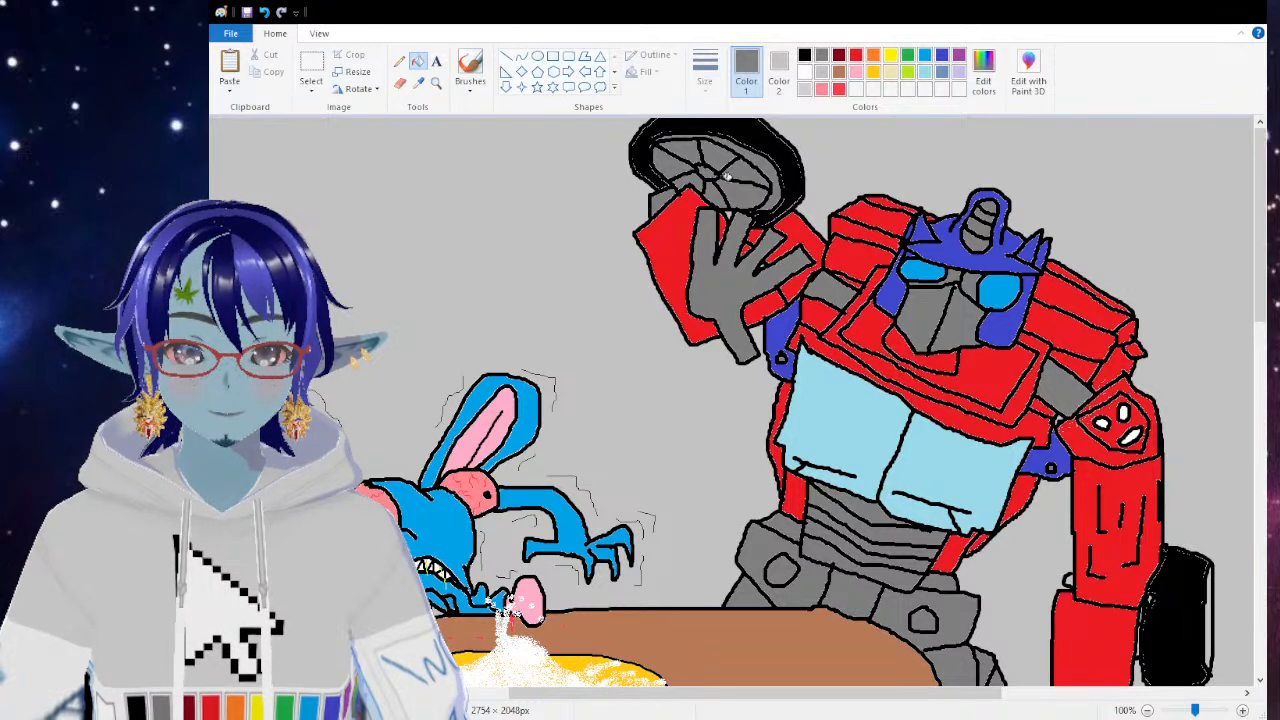
Step: Crop the picture to about 2150 × 1092 px around the blue creature, table and robot, cutting off the empty grey canvas
left_click(438, 86)
right_click(471, 197)
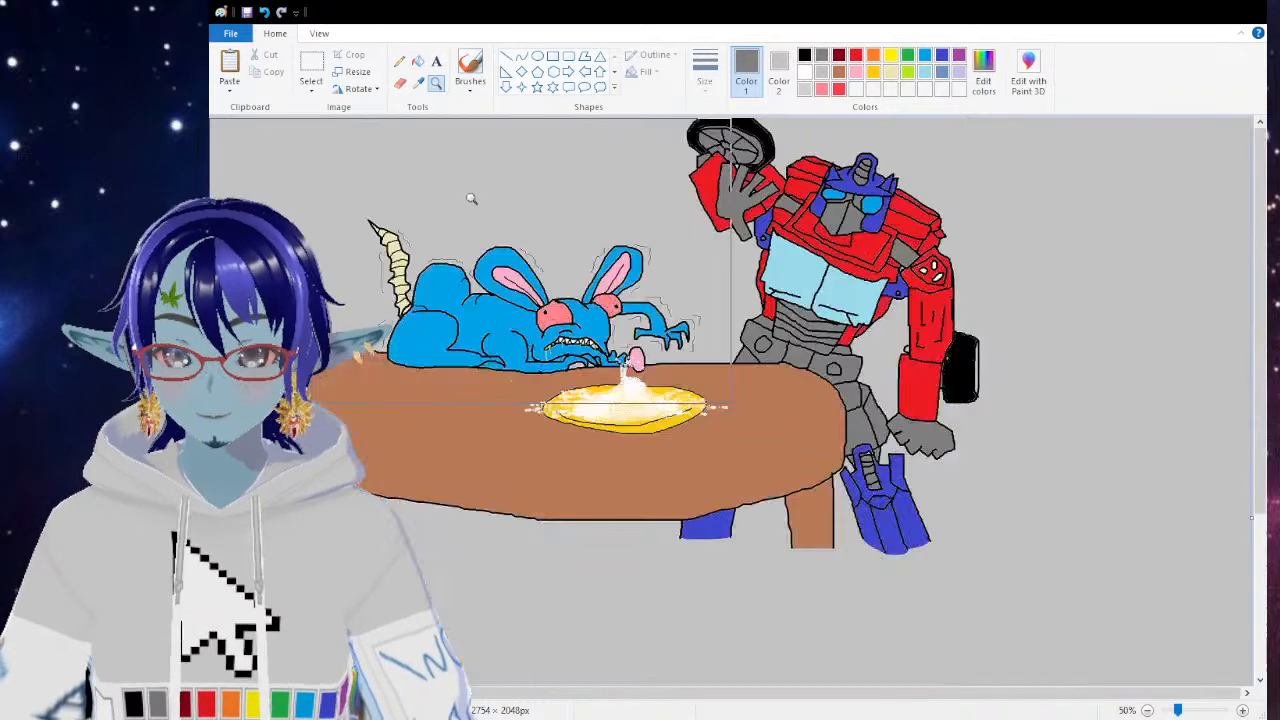
left_click(312, 66)
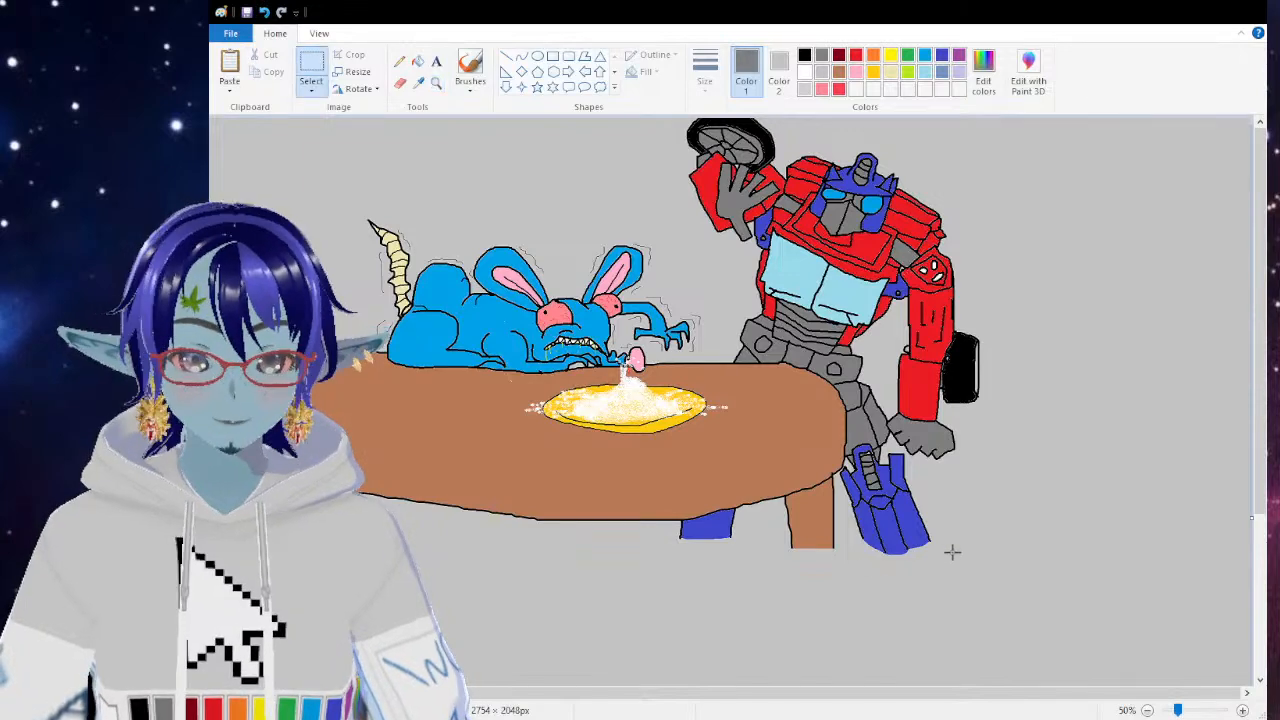
left_click_drag(1013, 544, 273, 57)
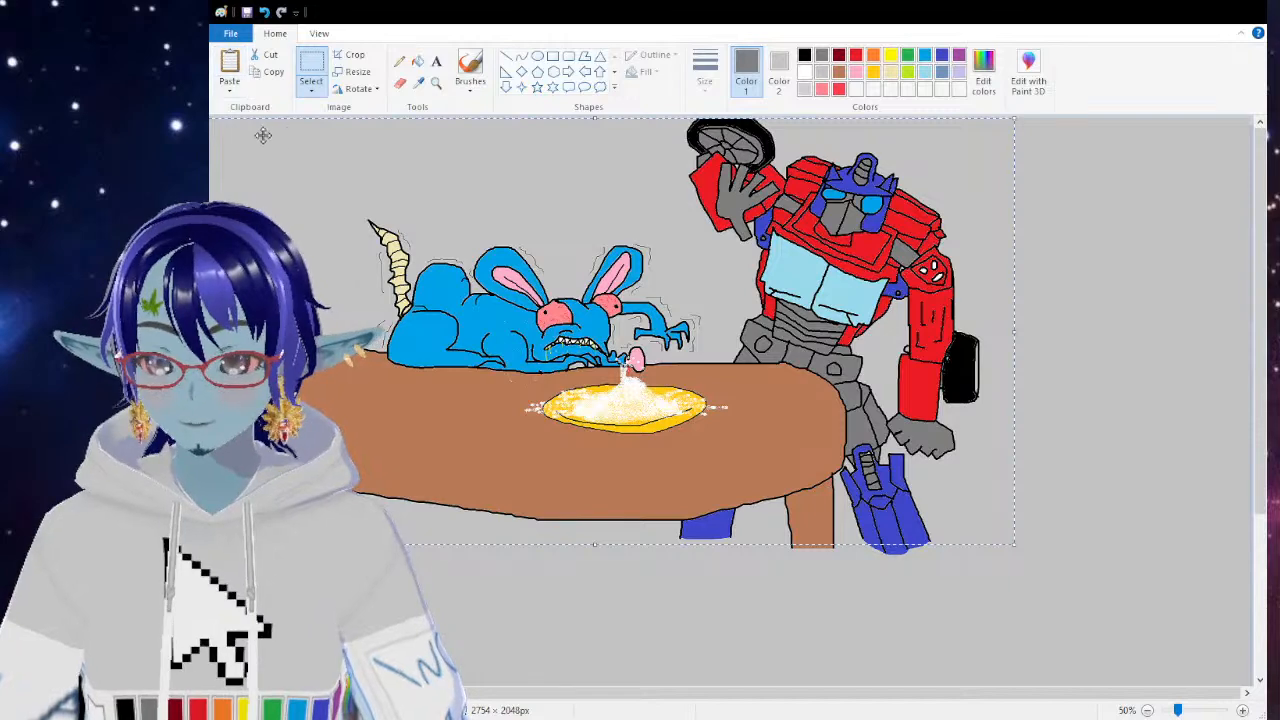
left_click(352, 58)
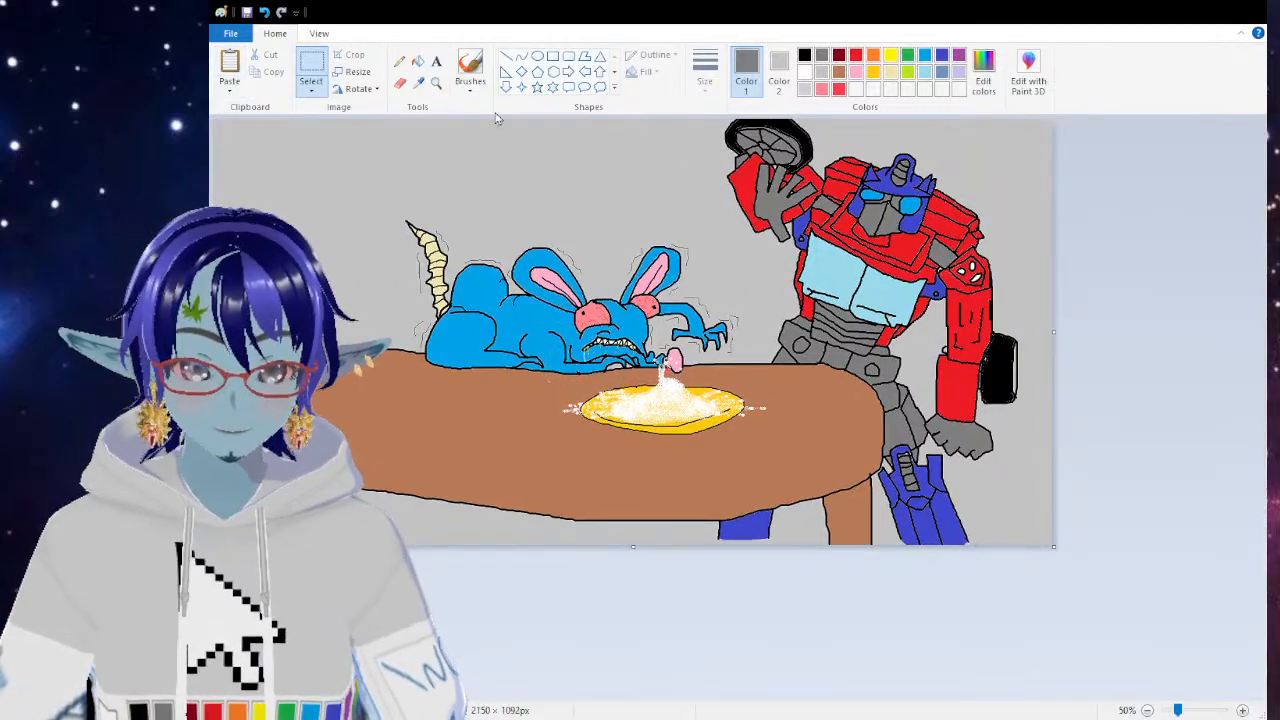
left_click(436, 83)
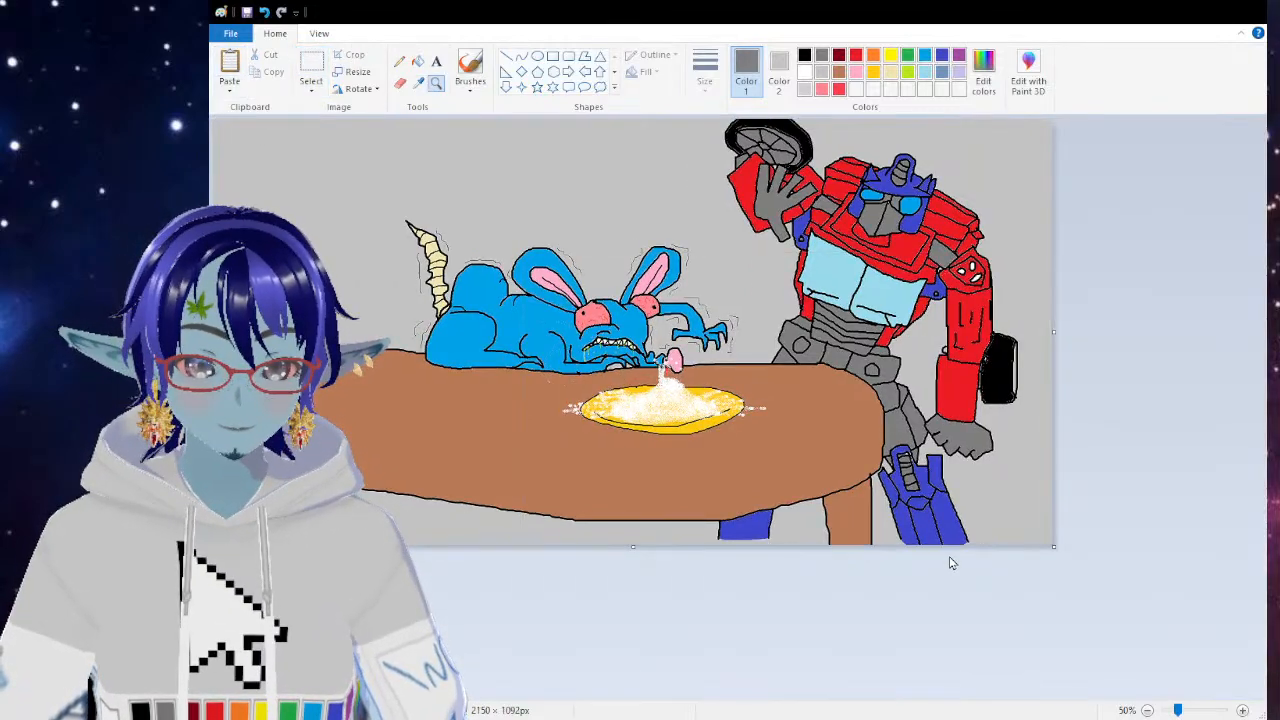
Step: Extend the black outline of the robot's leg beneath the table to the picture's edge and fill the uncoloured strip at its bottom with indigo
left_click(953, 560)
right_click(794, 501)
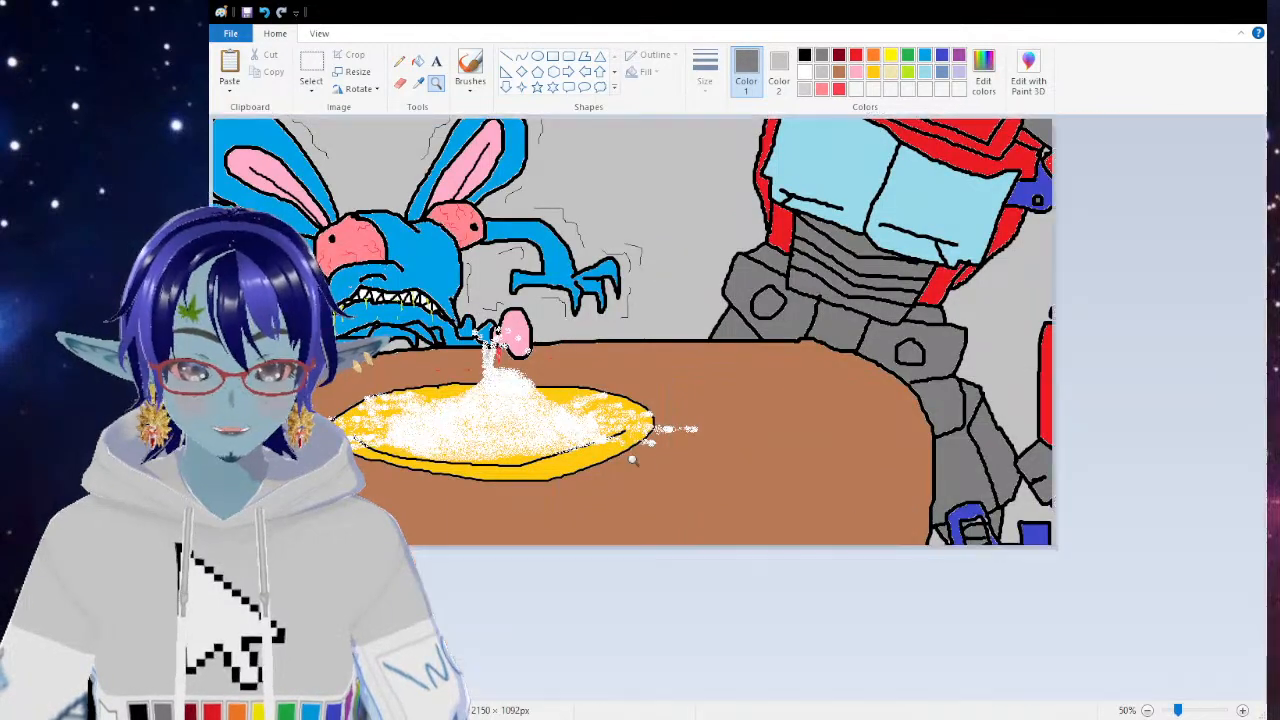
left_click(940, 516)
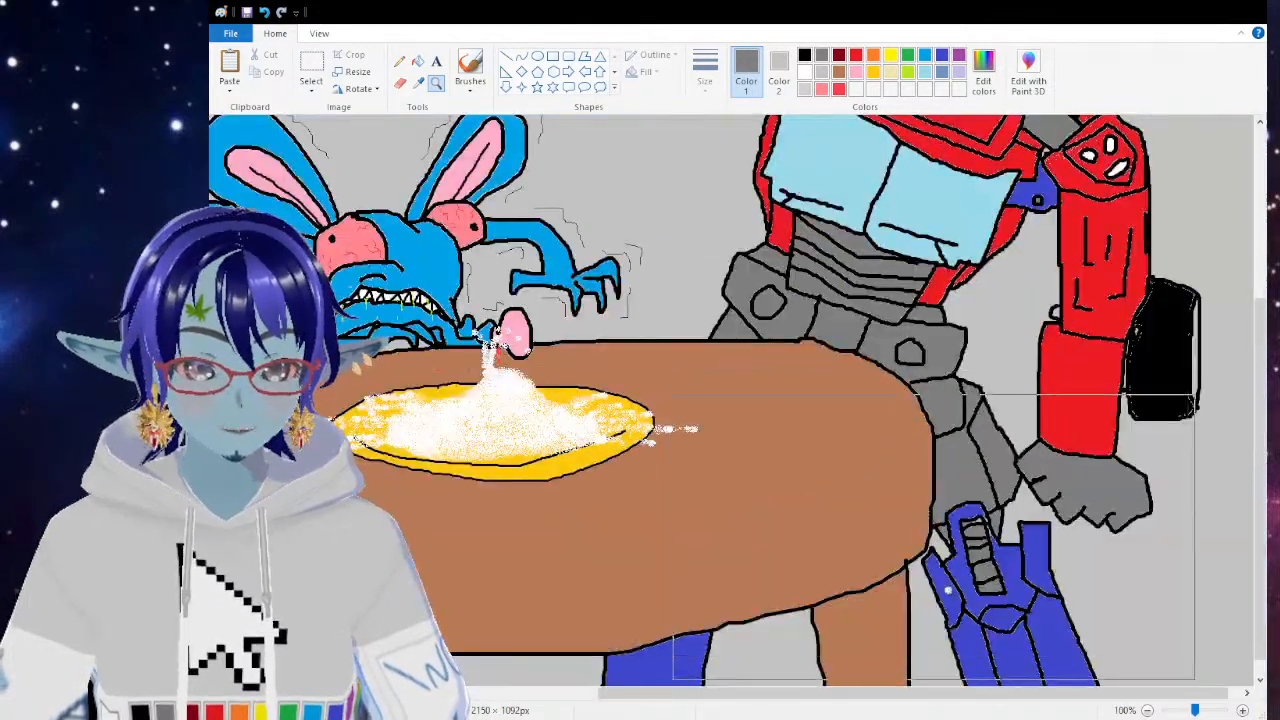
scroll(653, 213, "down", 1)
left_click(470, 70)
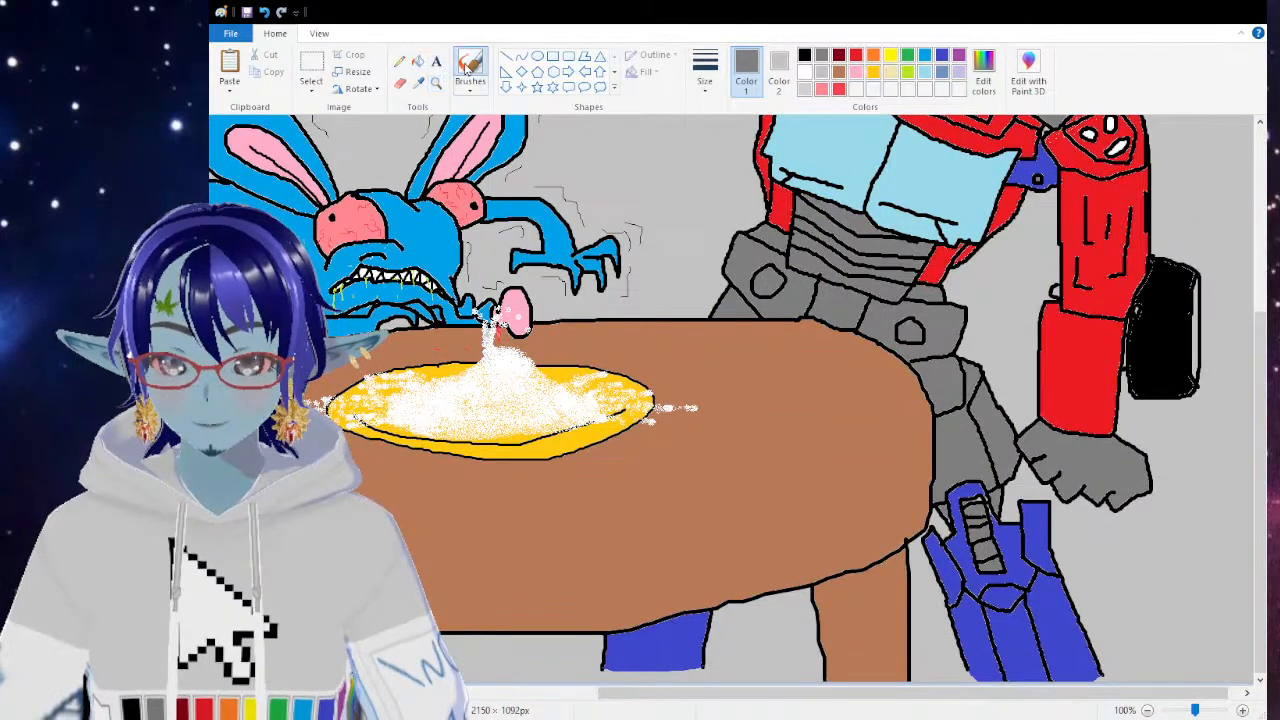
left_click(805, 55)
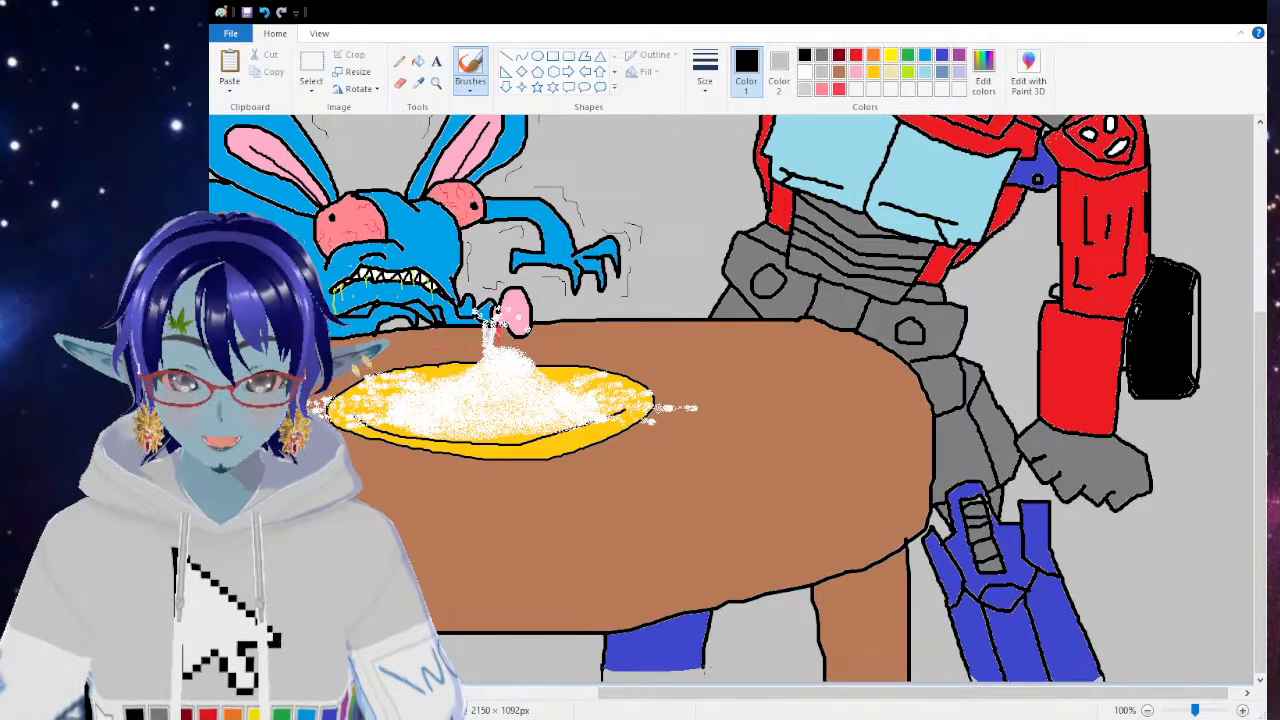
left_click(418, 61)
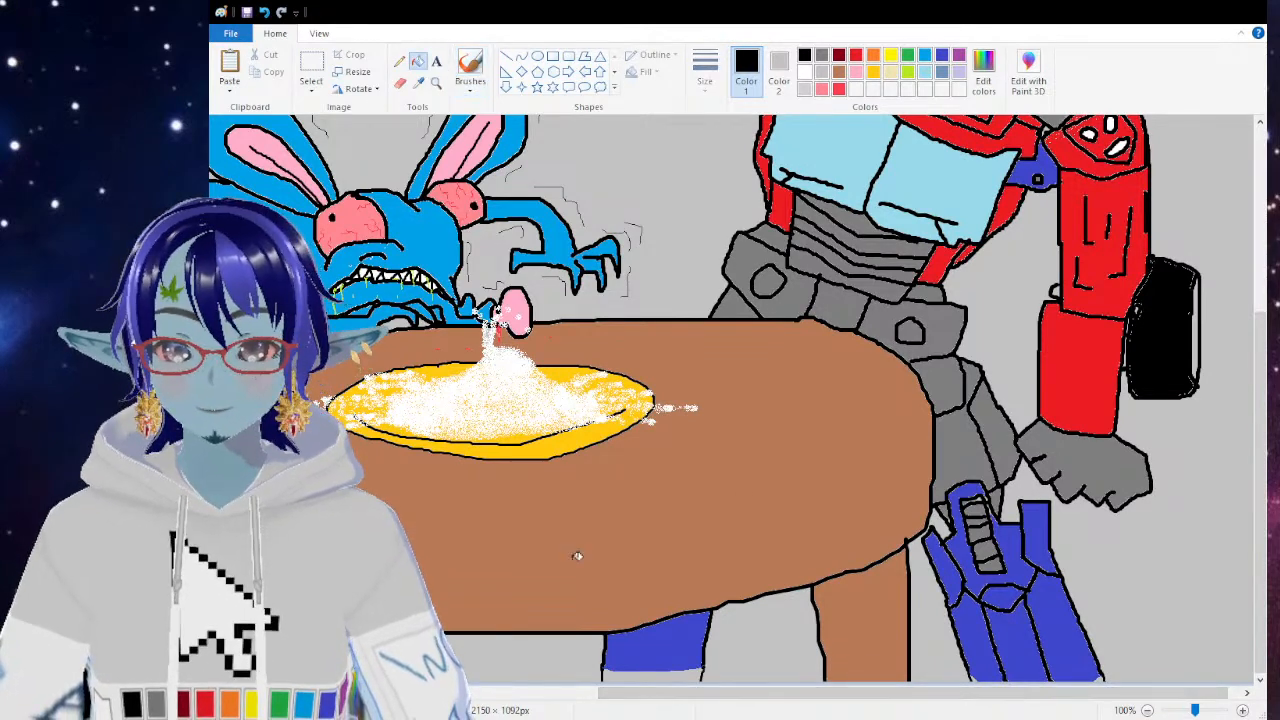
left_click(675, 675)
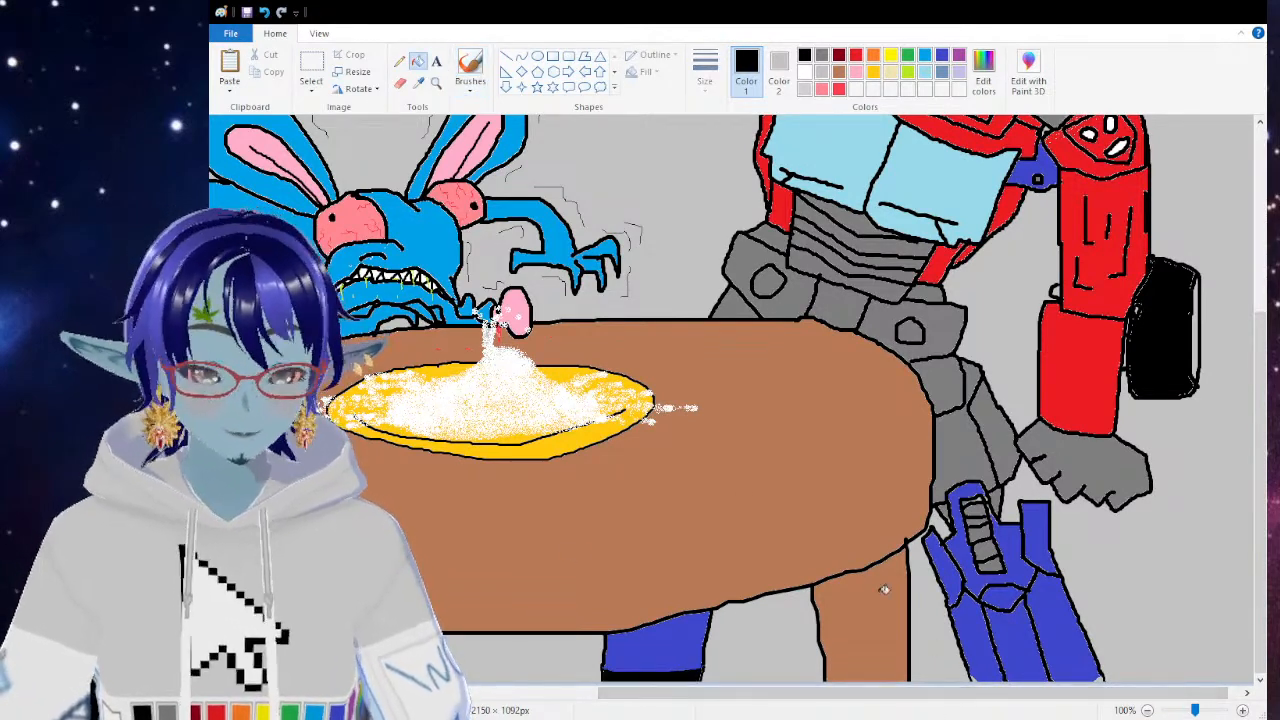
key("ctrl+z")
left_click(941, 55)
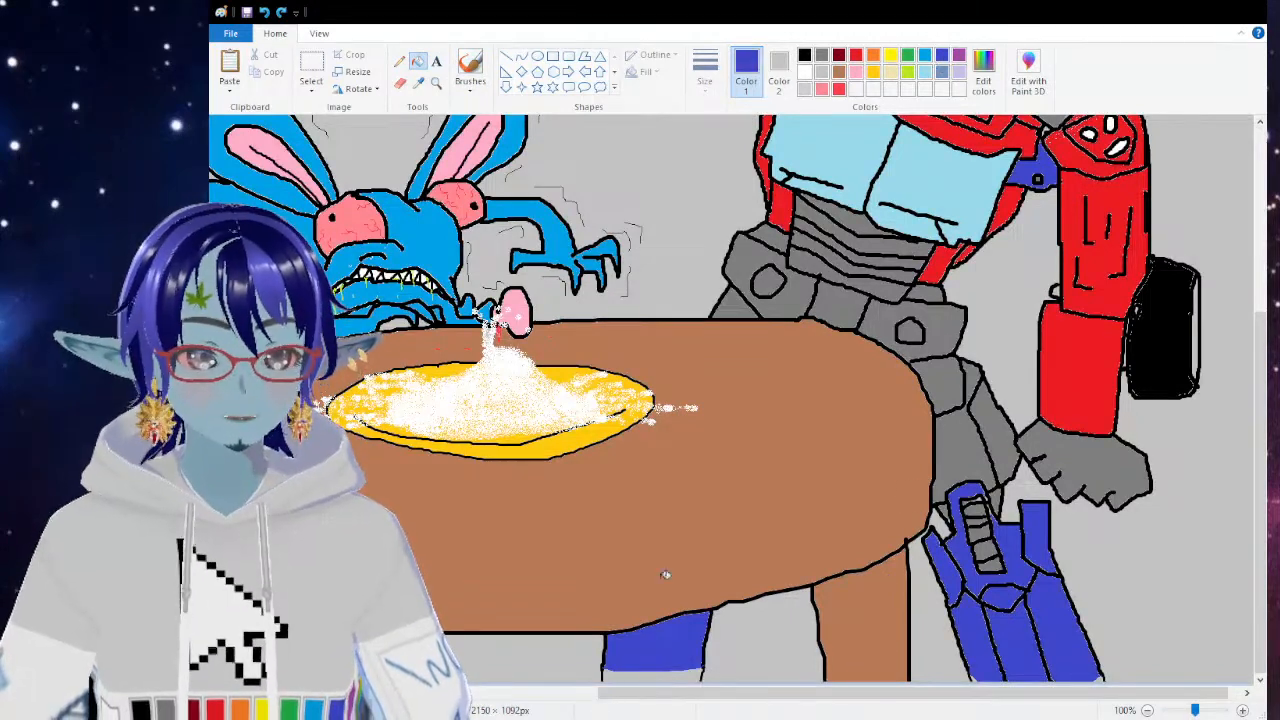
left_click(694, 670)
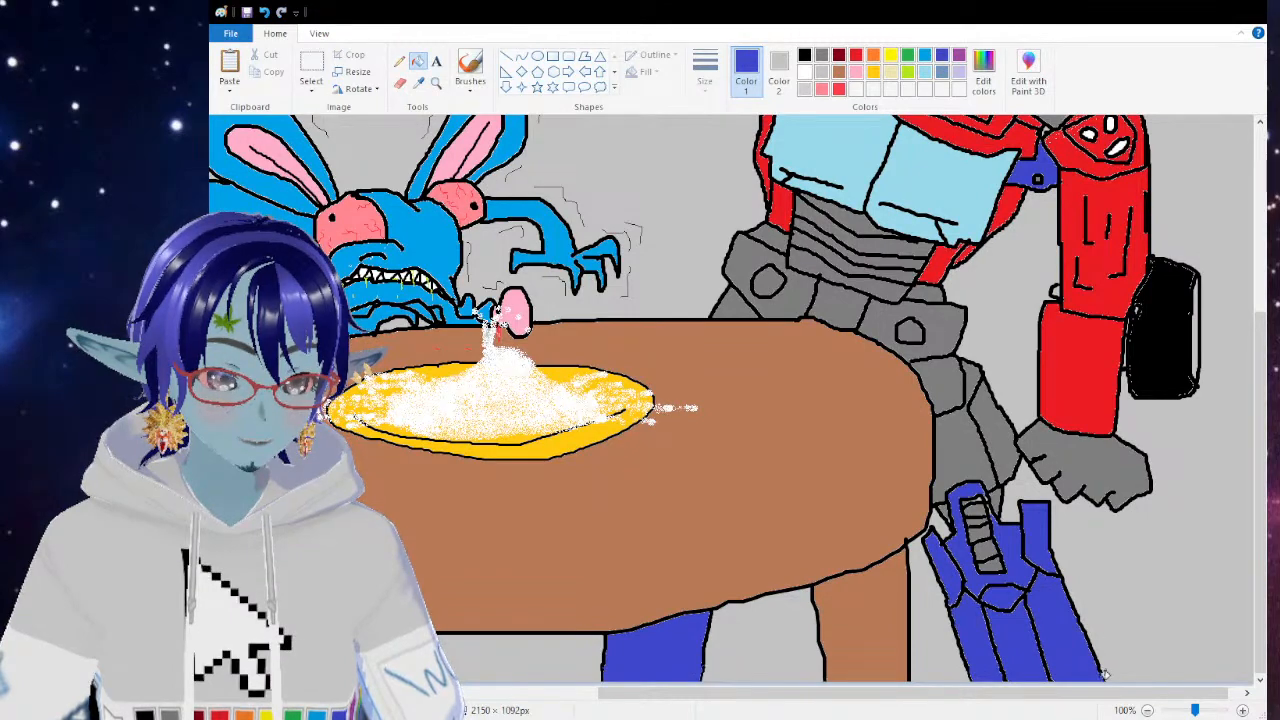
Step: Add the black caption "Yo this snow is good stuff!" above the blue creature
scroll(796, 497, "up", 3)
left_click(436, 85)
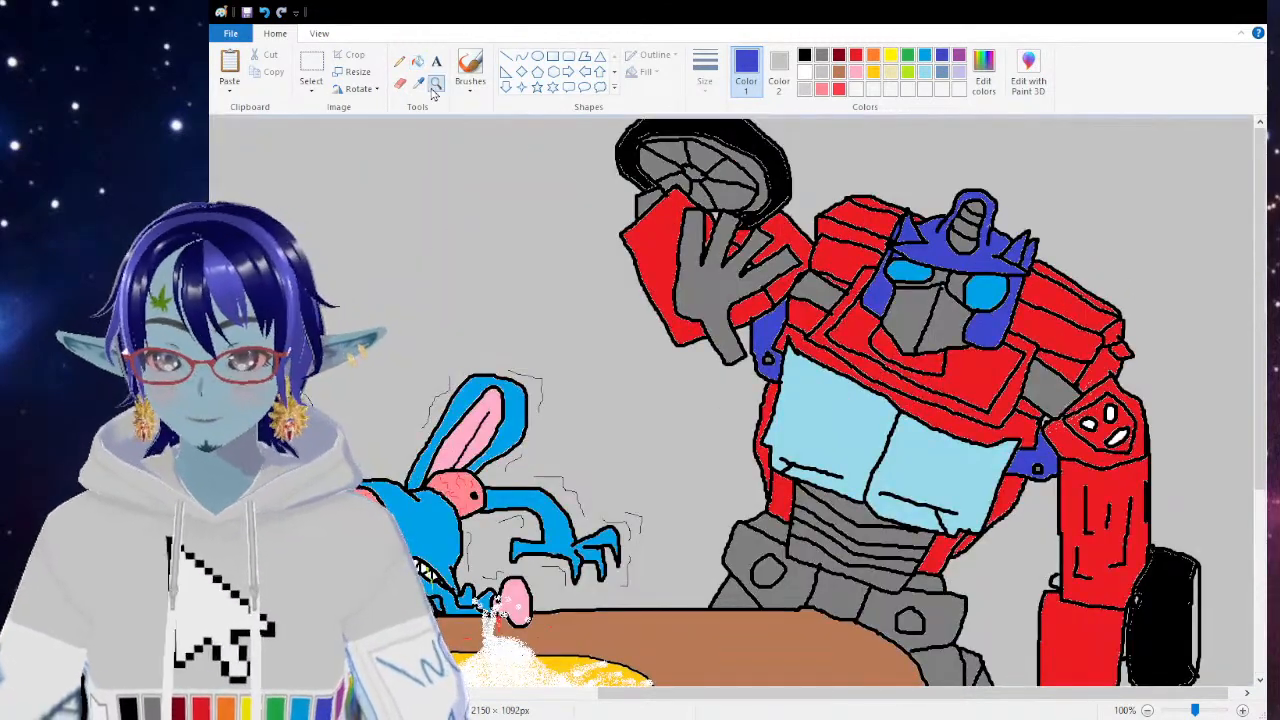
right_click(475, 228)
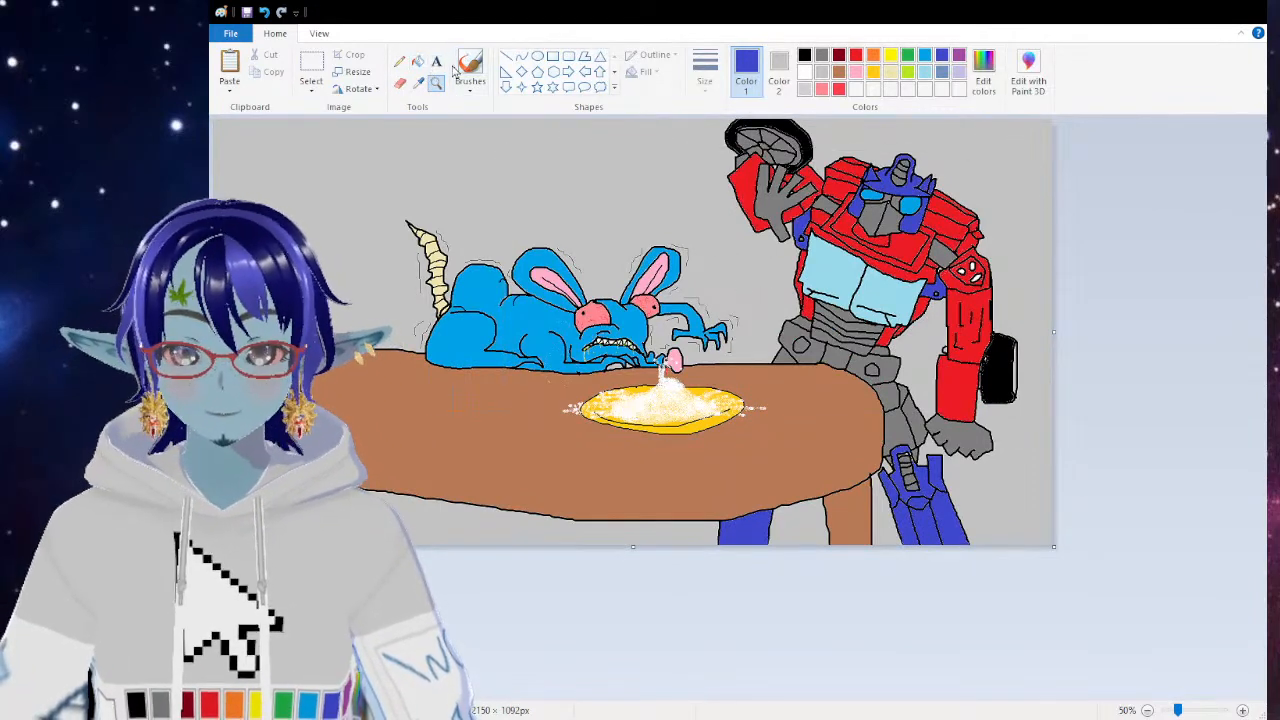
left_click(413, 160)
left_click(563, 57)
type("Y")
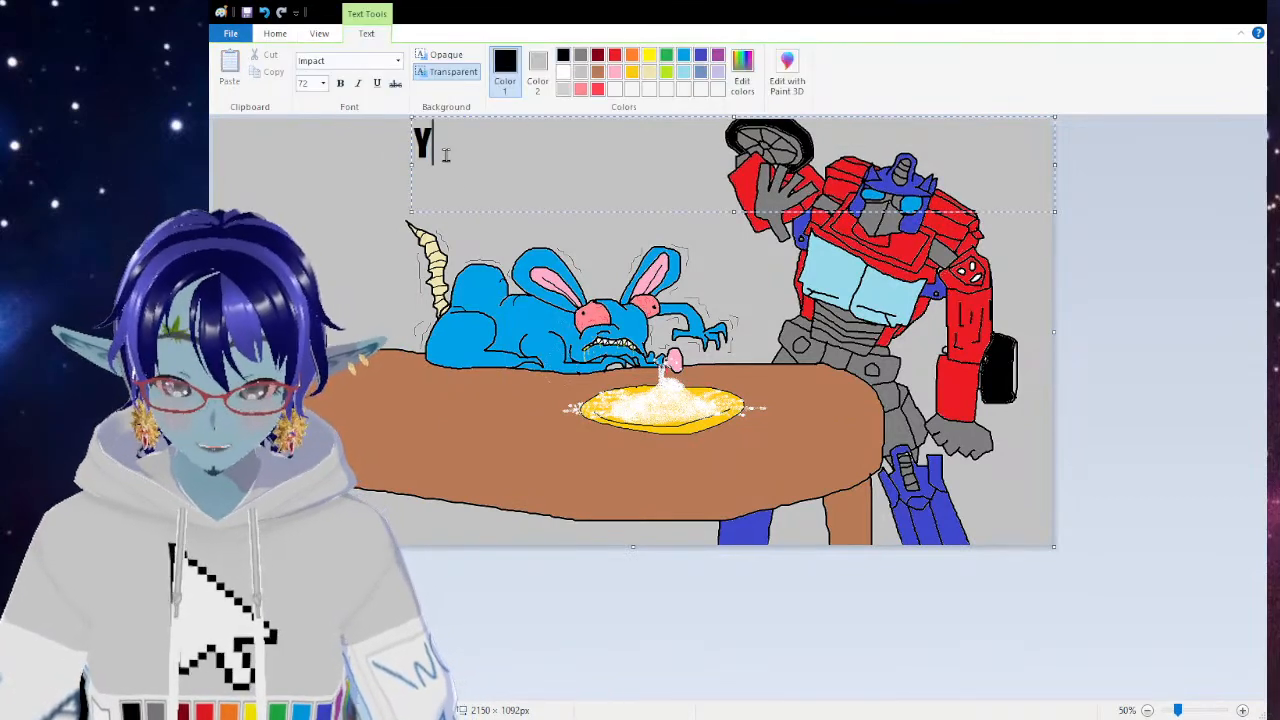
type("o this snow is")
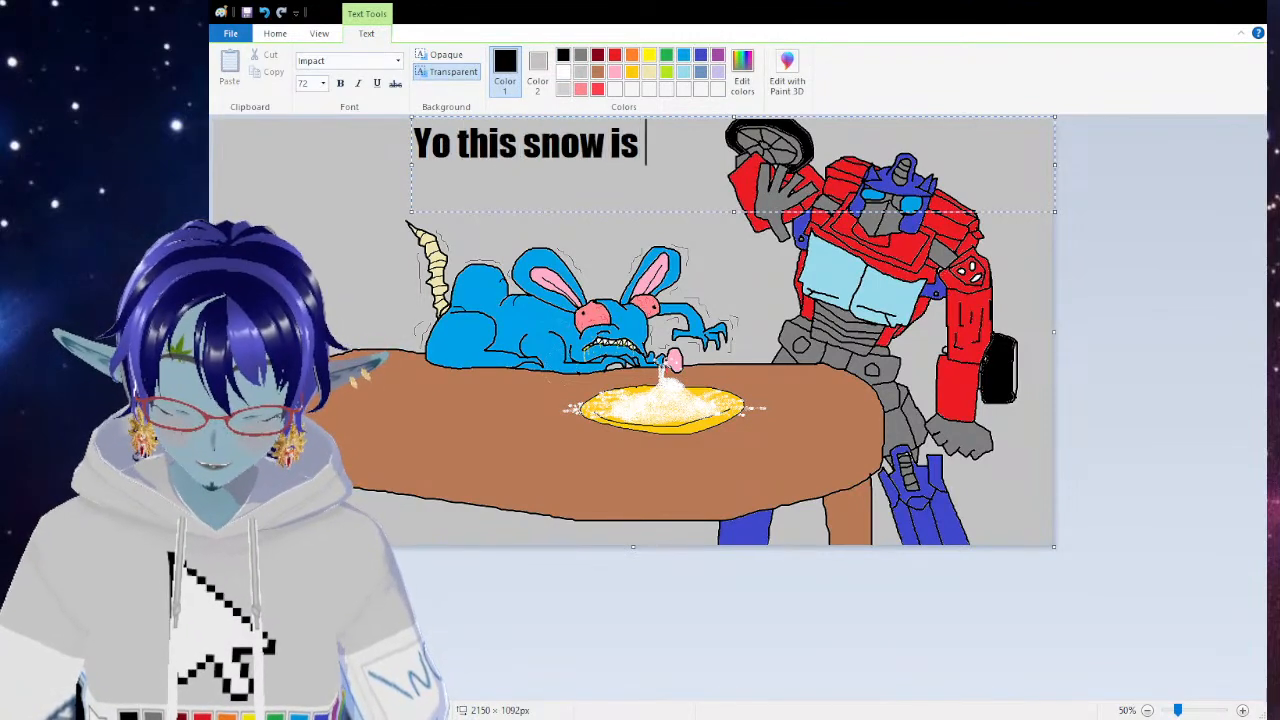
type(" good")
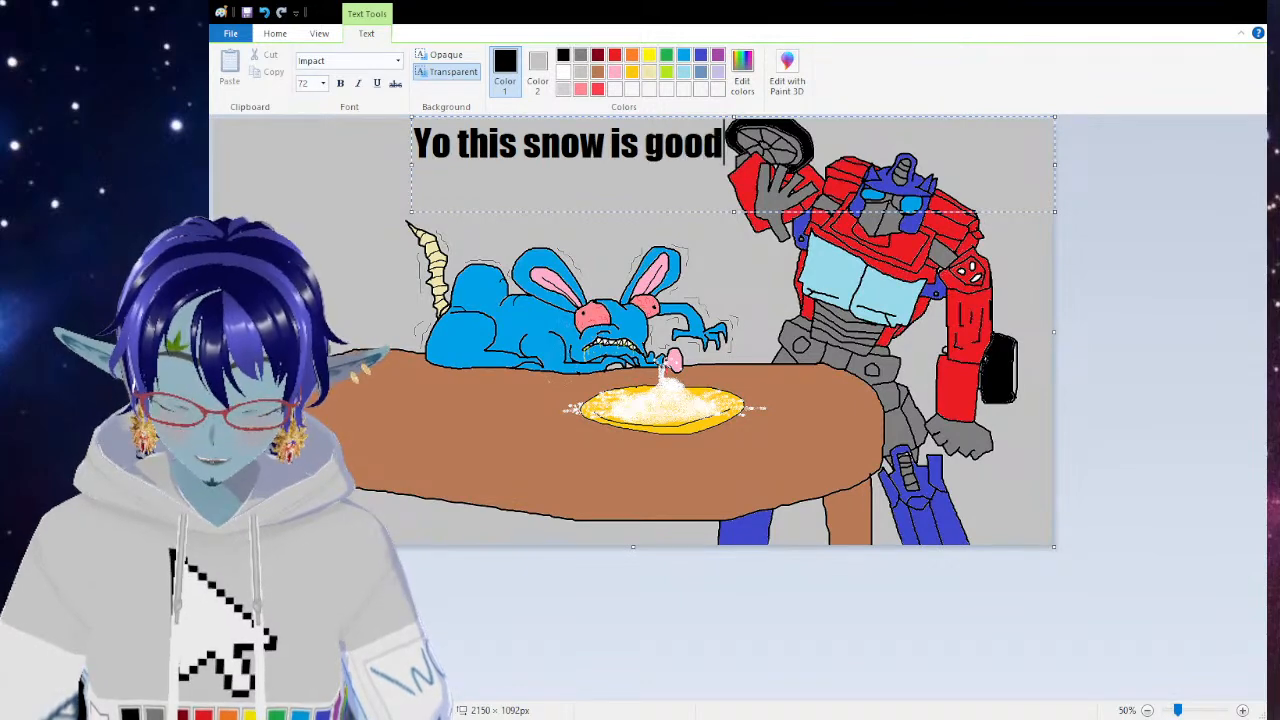
type(" Stuff!")
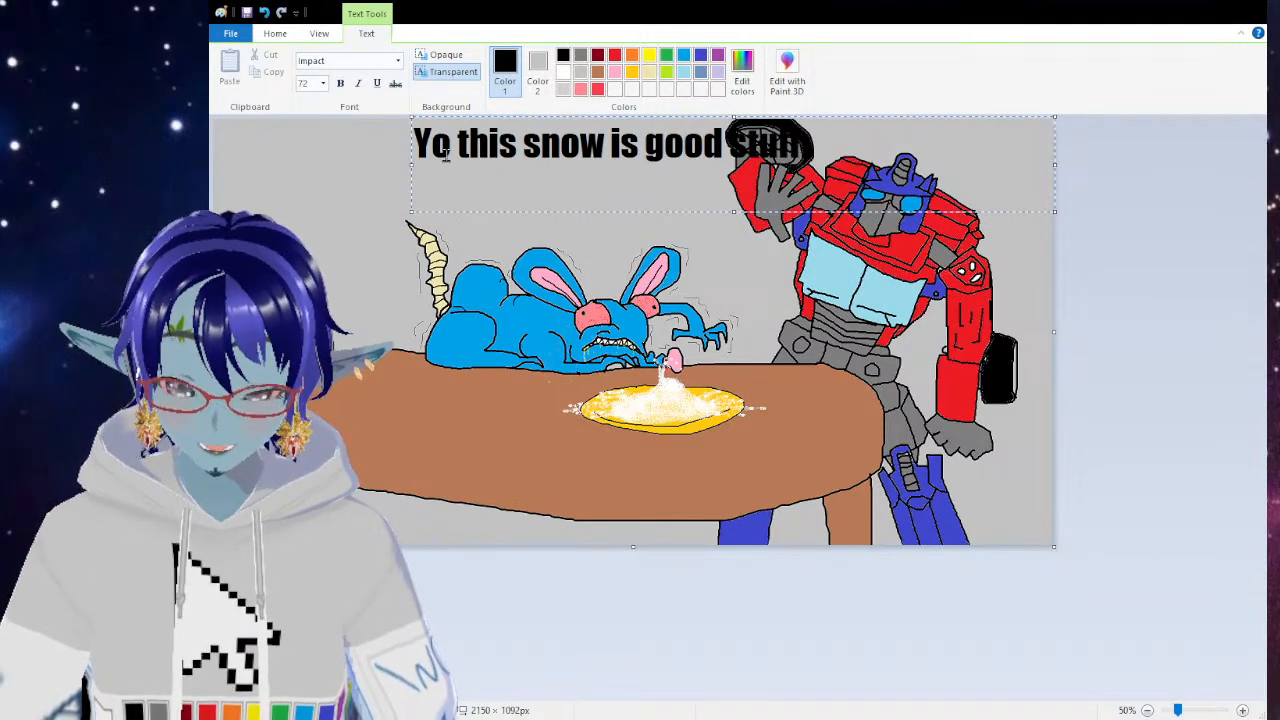
Step: Set the caption's font size to 36 and move it slightly away from the picture's upper edge
left_click_drag(816, 150, 408, 160)
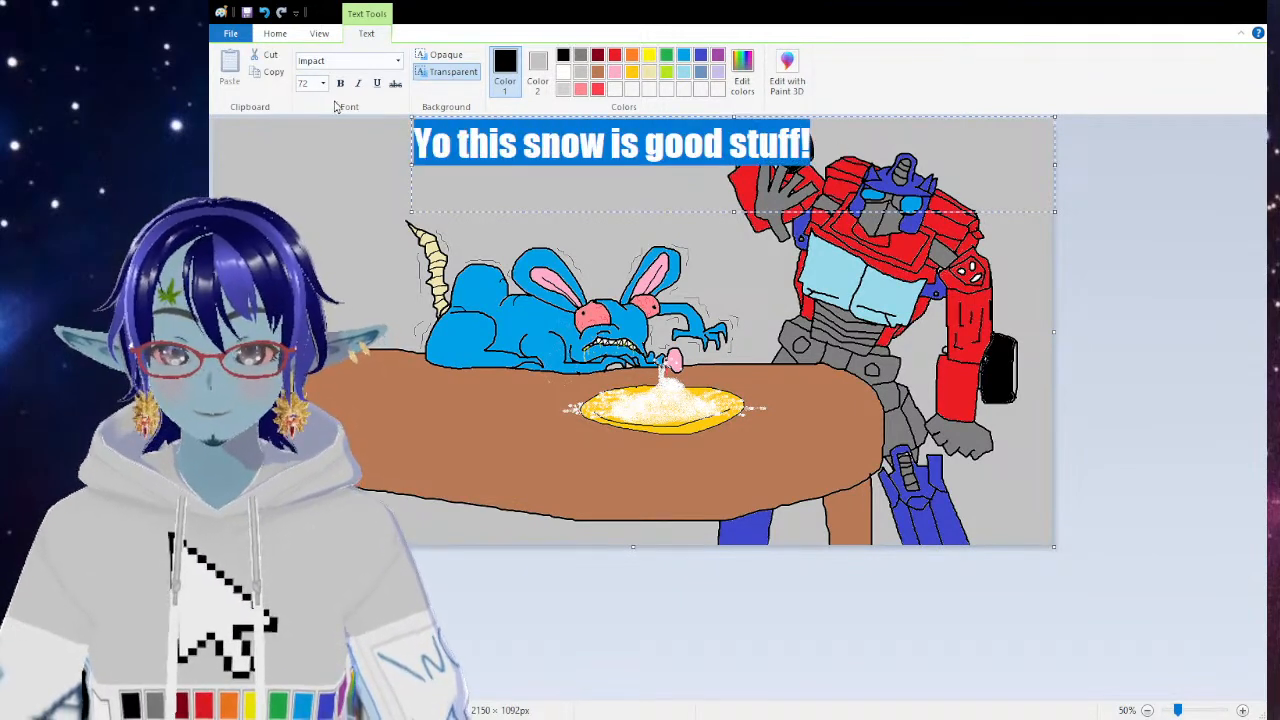
type("36")
key("Return")
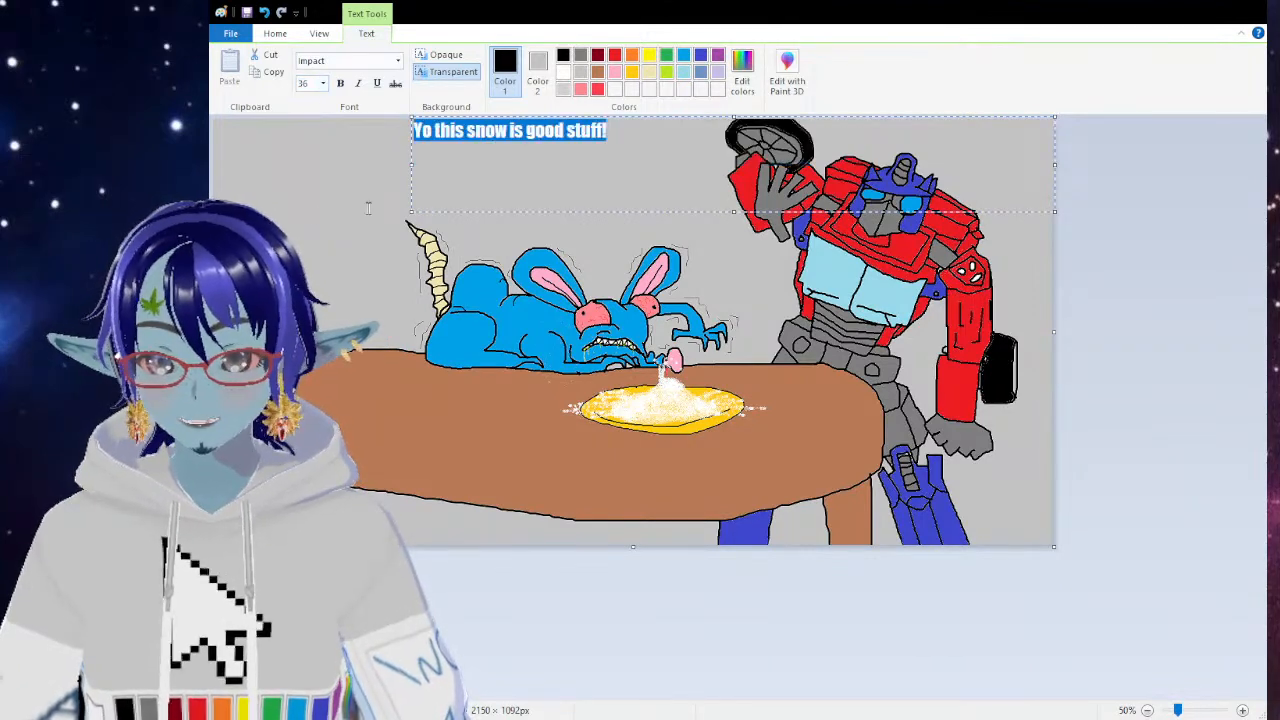
mouse_move(408, 116)
left_mouse_down()
mouse_move(462, 172)
mouse_move(235, 145)
mouse_move(466, 149)
mouse_move(520, 172)
mouse_move(500, 130)
mouse_move(414, 125)
left_mouse_up()
left_click(370, 201)
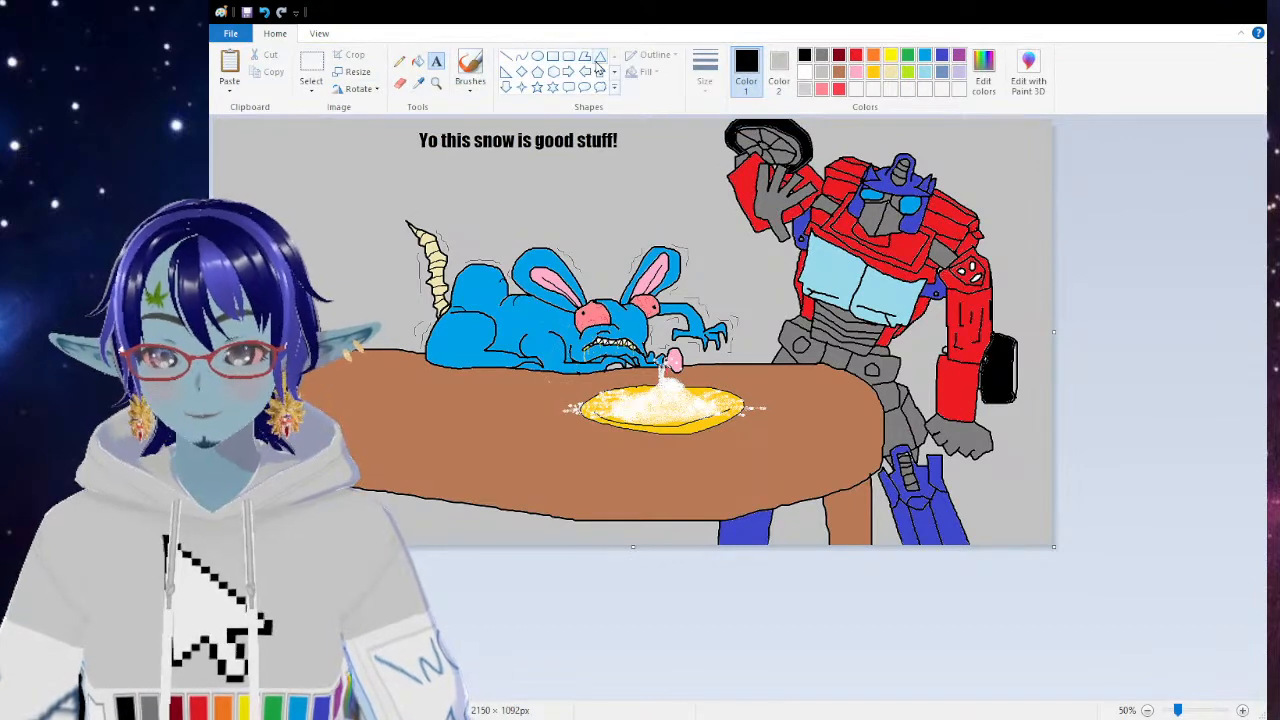
Step: Draw a black ellipse around the caption and a pointed tail of two straight lines reaching down towards the blue creature
left_click(538, 57)
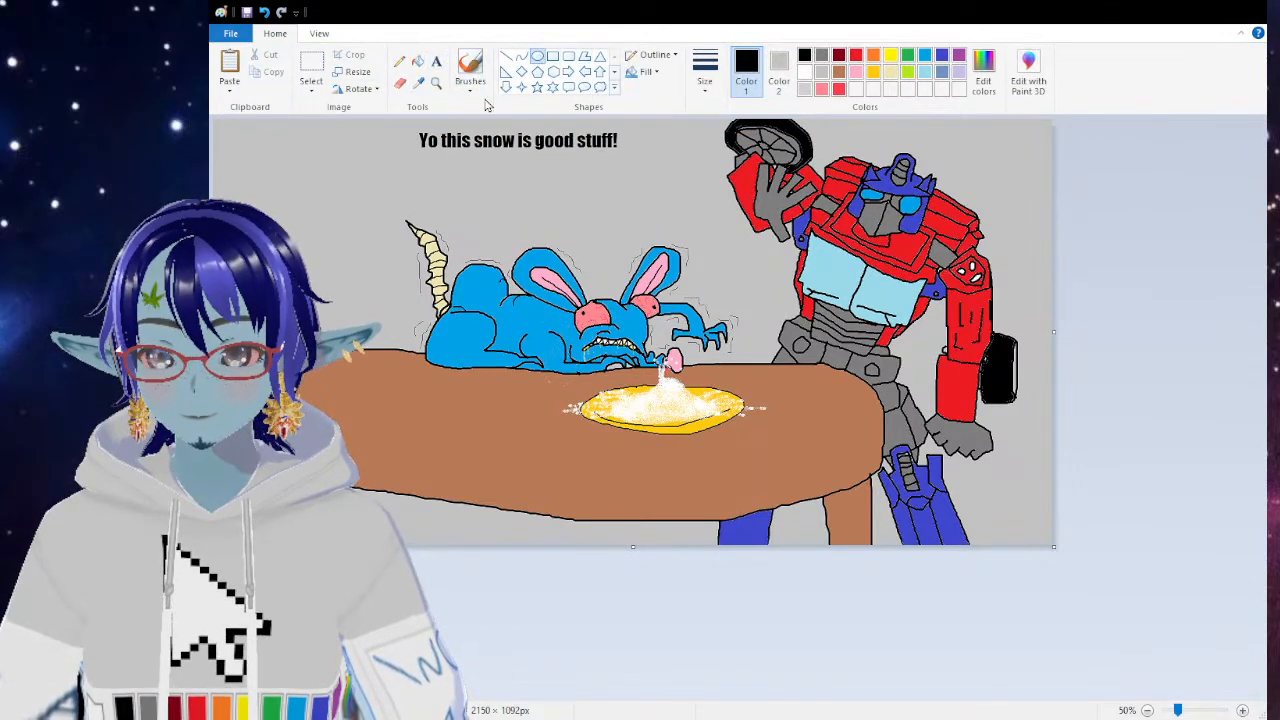
left_click_drag(397, 124, 641, 159)
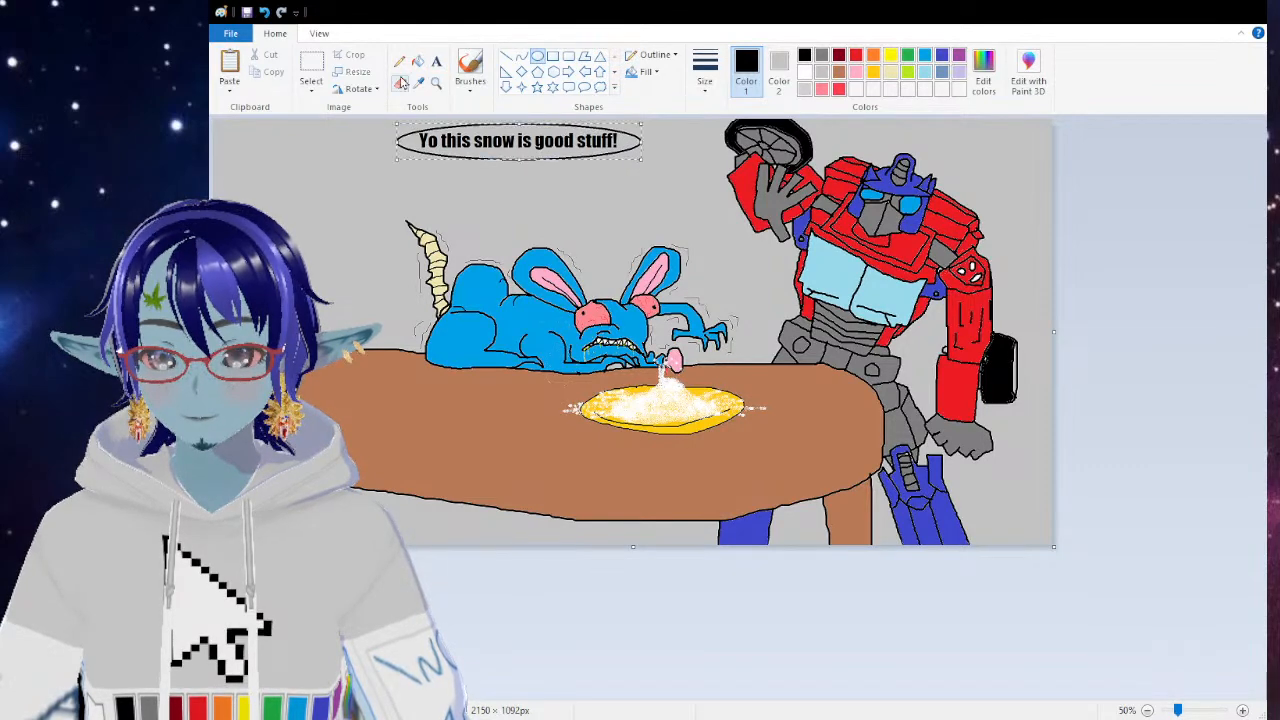
left_click(506, 57)
left_click_drag(507, 162, 523, 237)
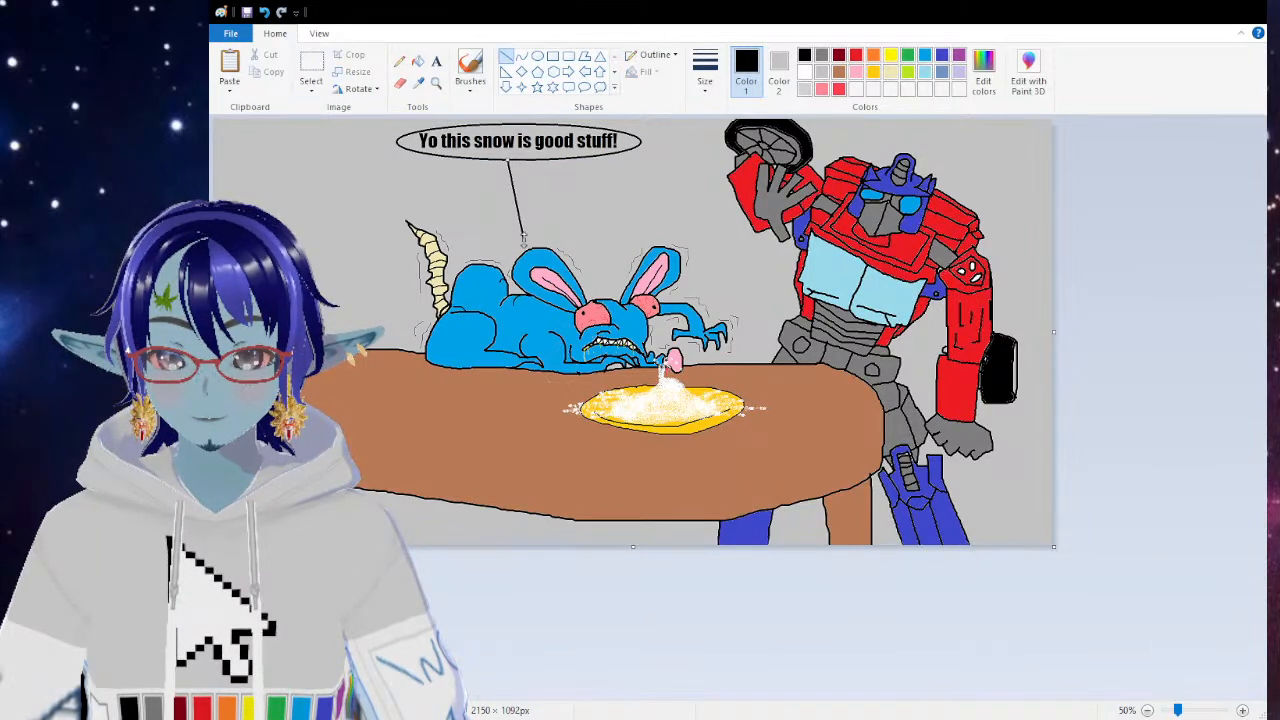
left_click_drag(524, 160, 522, 228)
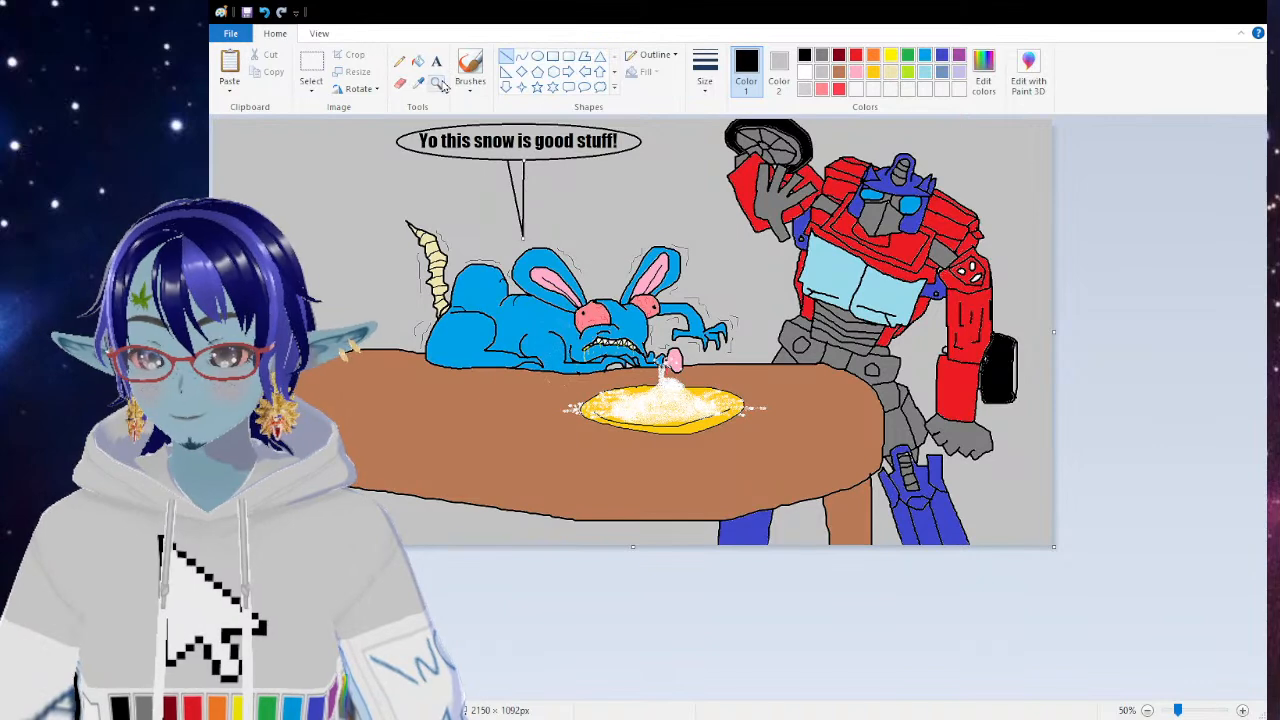
Step: Fill the speech bubble and its tail with white
left_click(436, 82)
left_click(501, 174)
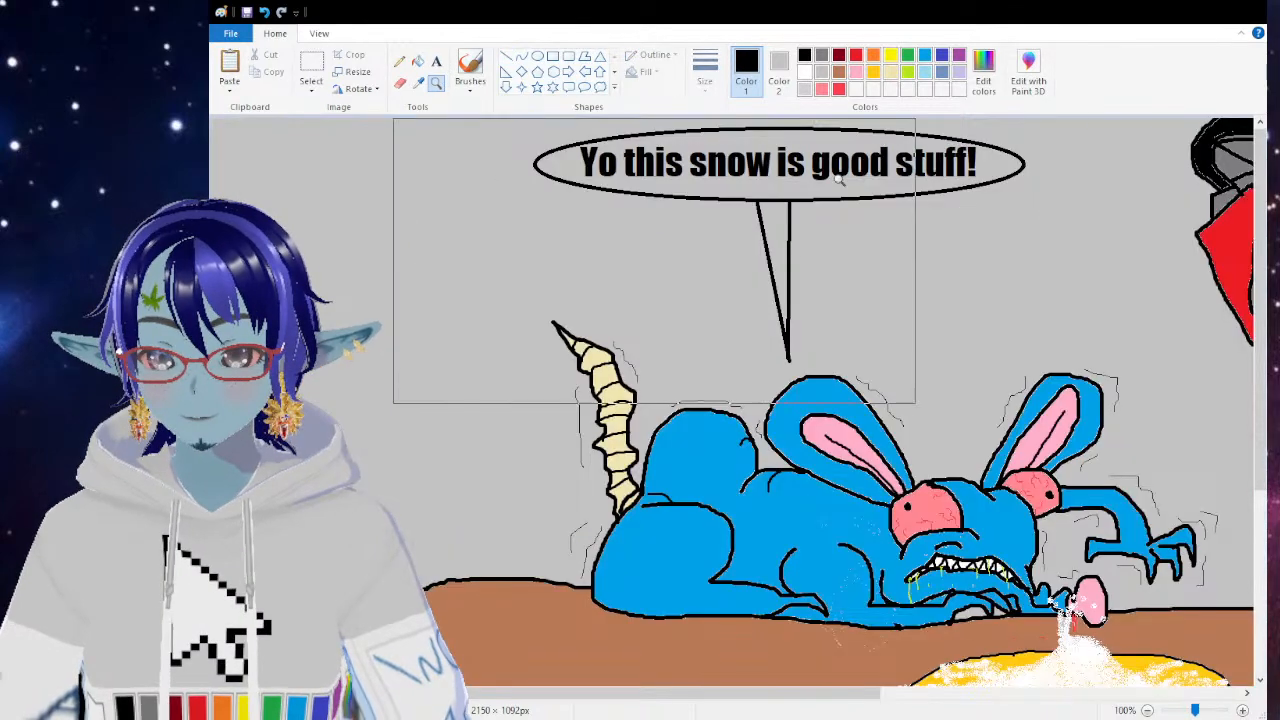
left_click(805, 75)
left_click(418, 61)
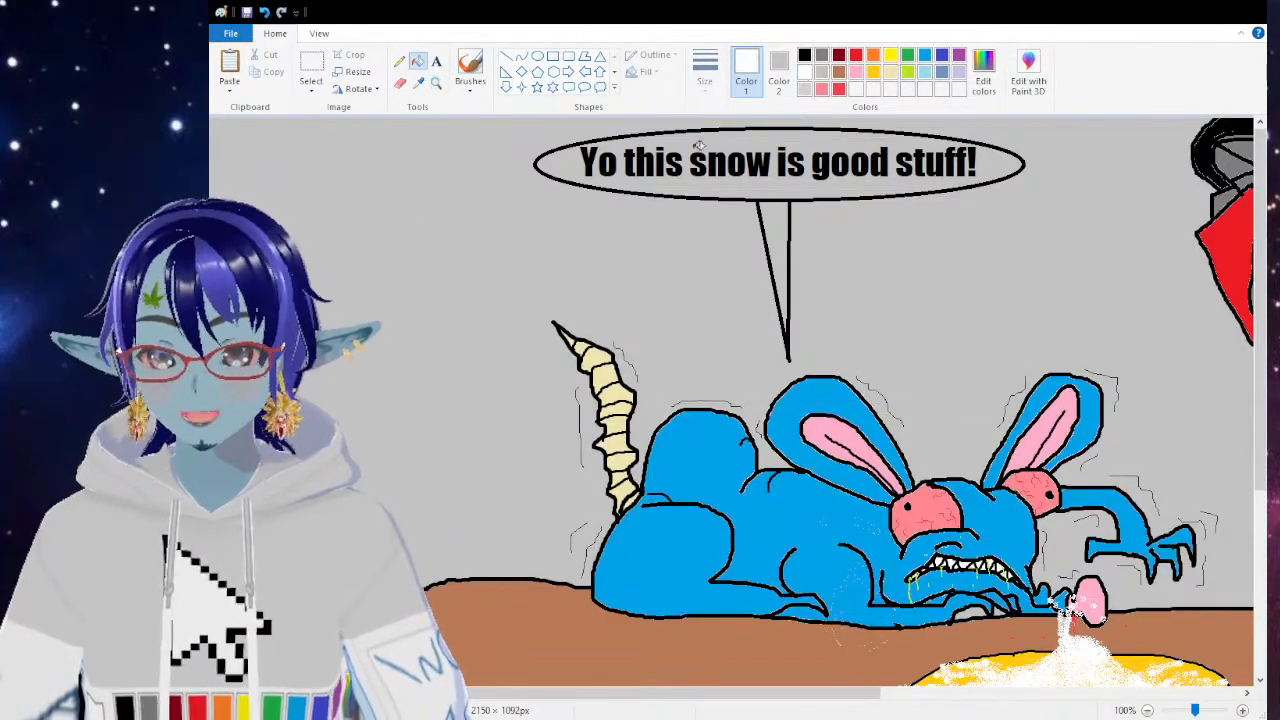
left_click_drag(779, 212, 781, 236)
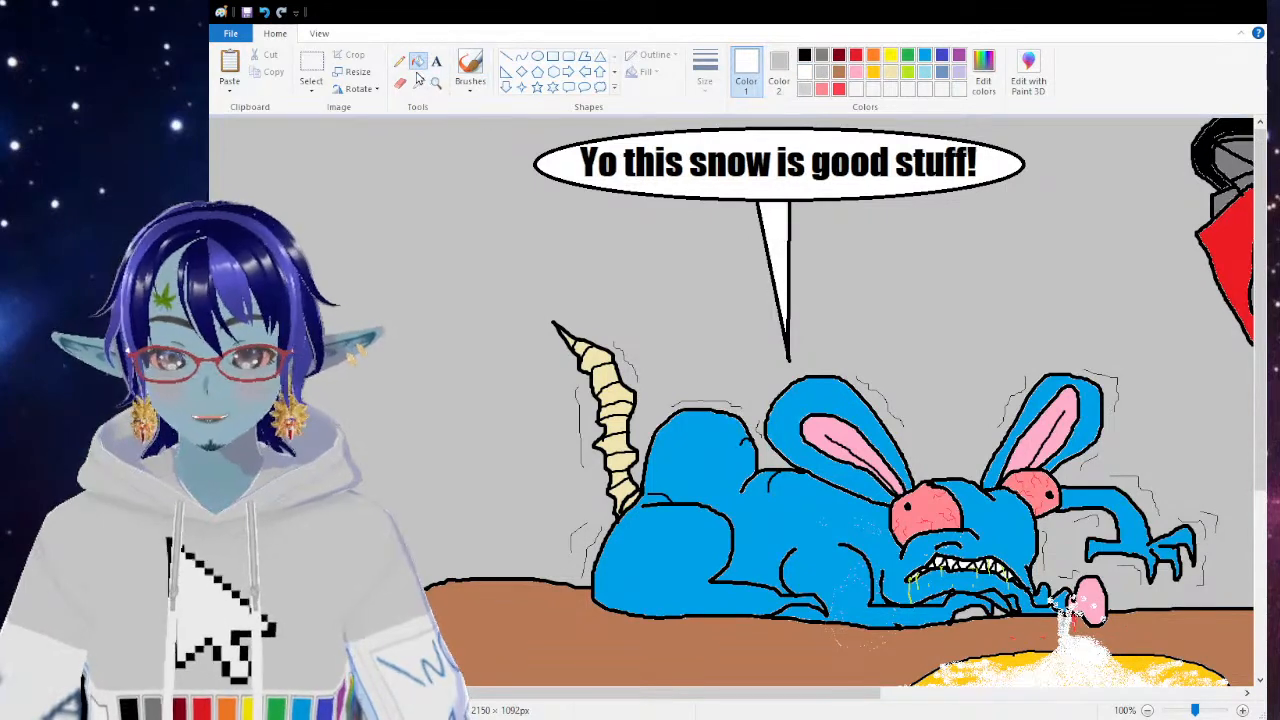
Step: Paint over the outline between the speech bubble and its tail with a white brush so the two shapes join
left_click(470, 72)
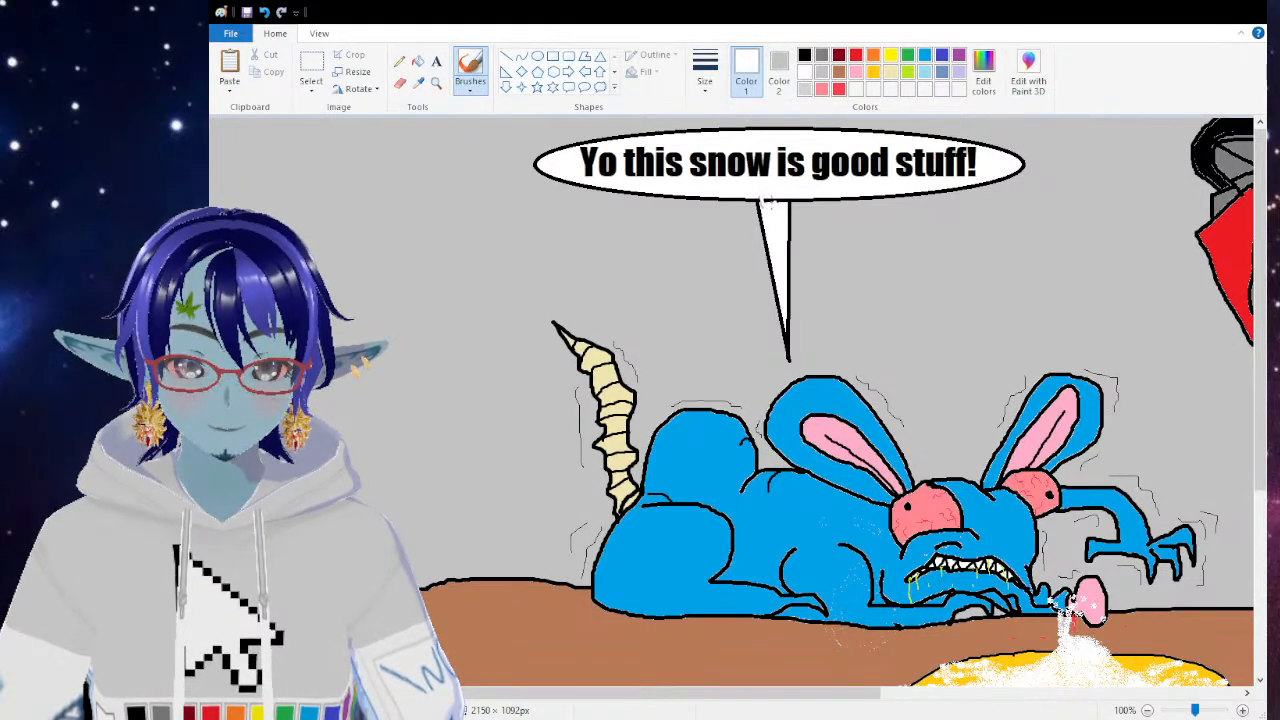
left_click(436, 82)
left_click(750, 153)
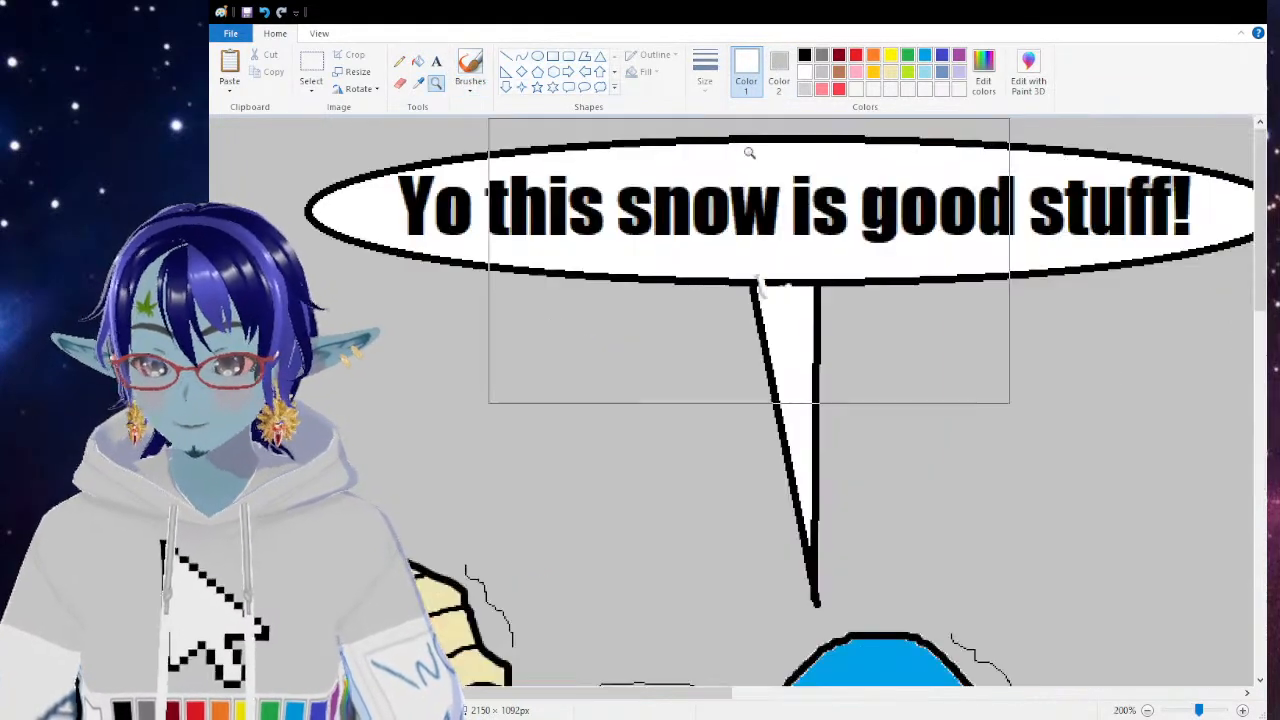
left_click(877, 310)
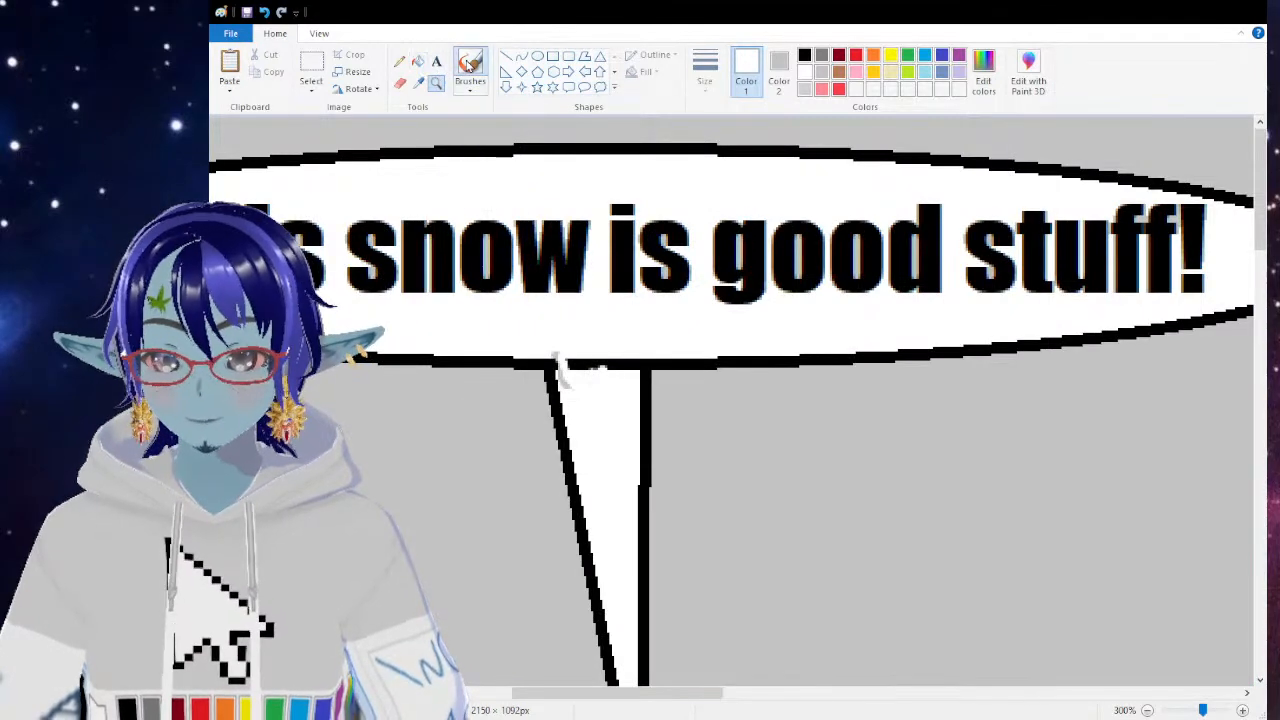
left_click(469, 66)
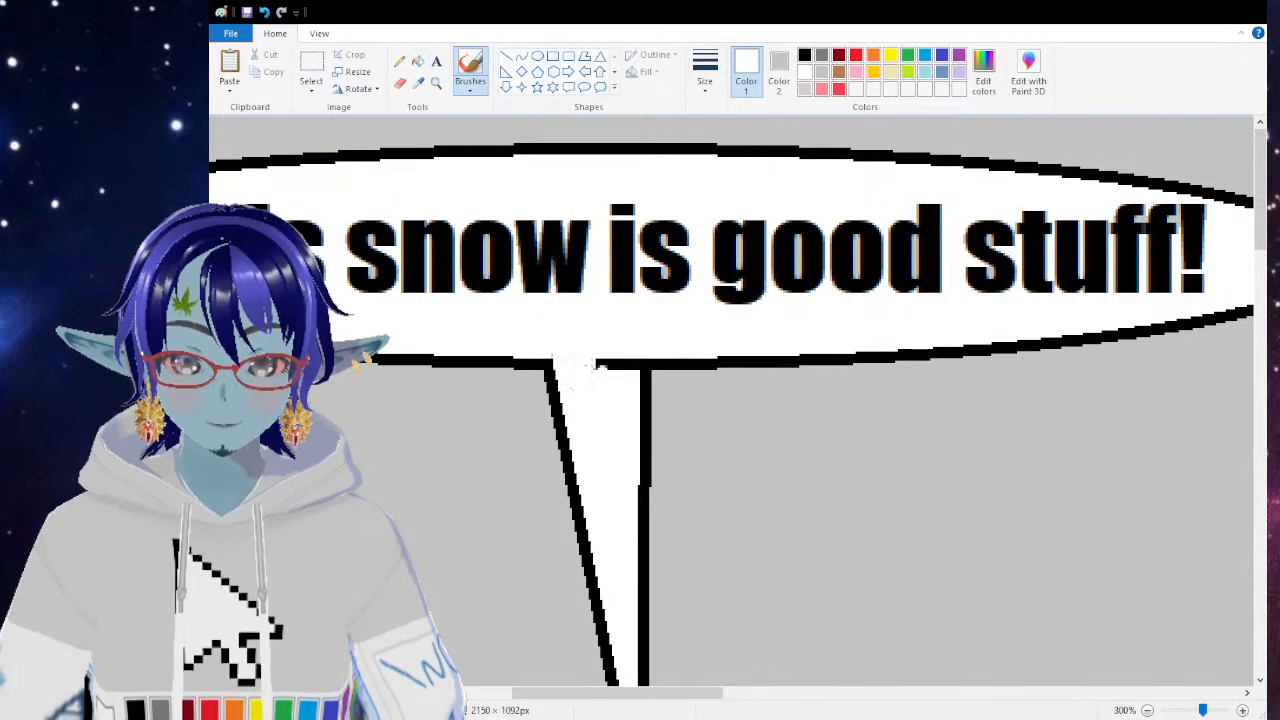
left_click_drag(599, 360, 632, 366)
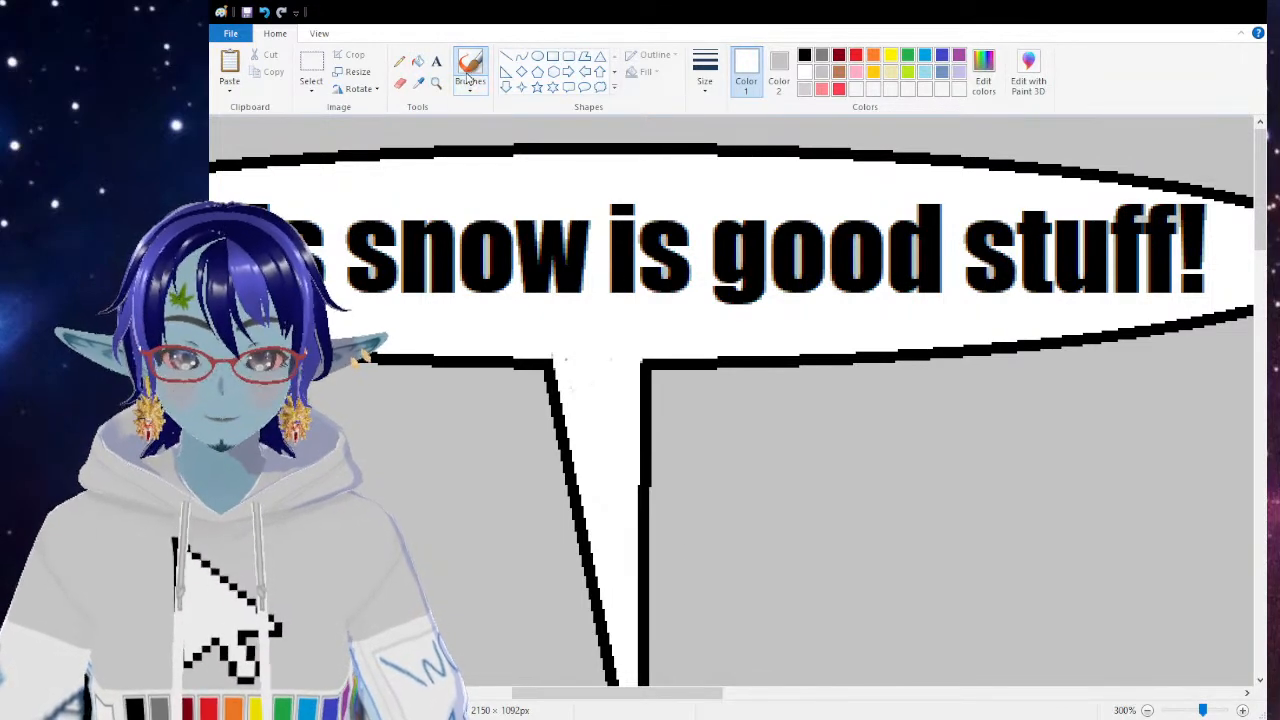
left_click(418, 61)
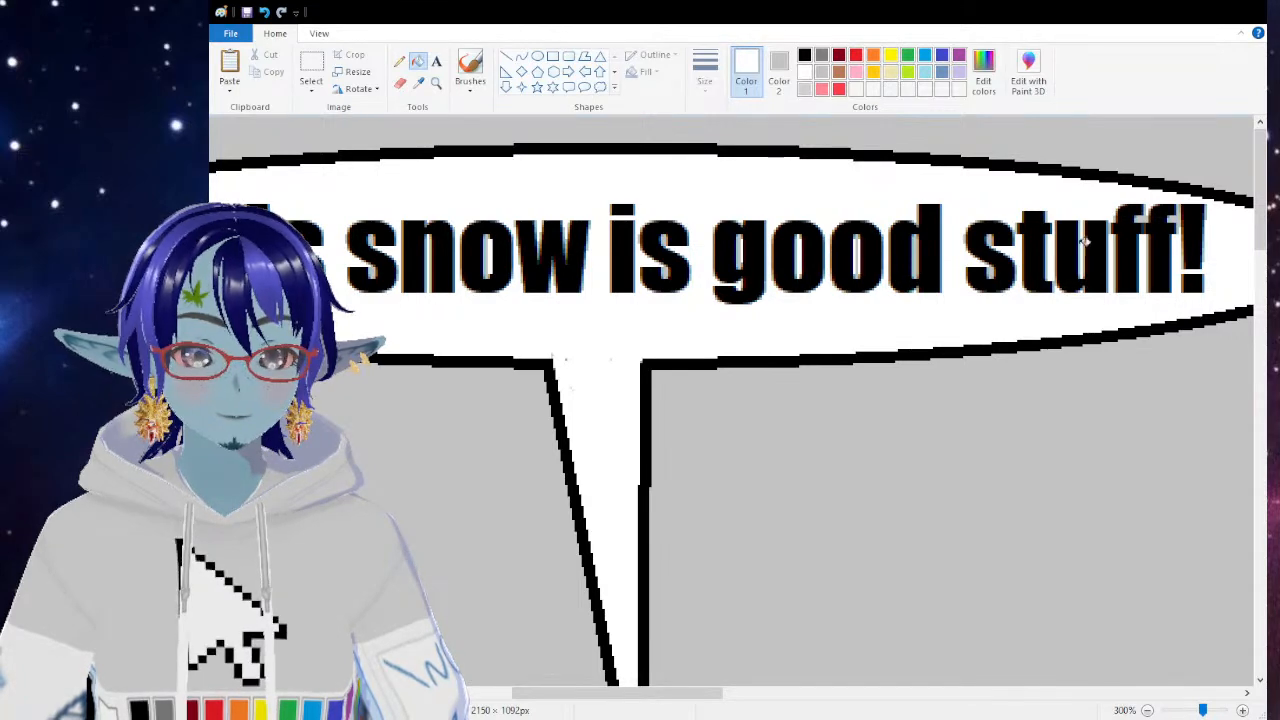
Step: Place a new text box between the speech bubble and the robot's raised arm
left_click(436, 83)
right_click(447, 183)
right_click(447, 183)
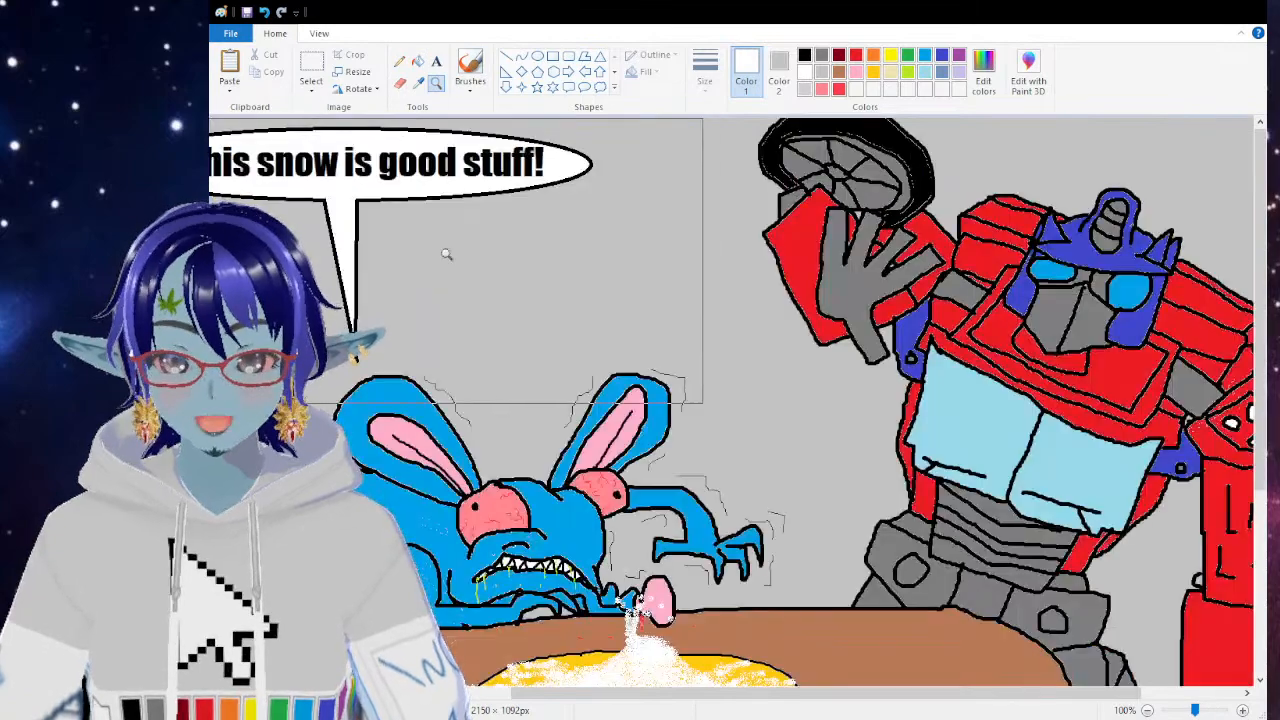
mouse_move(652, 700)
left_mouse_down()
mouse_move(552, 698)
mouse_move(682, 689)
left_mouse_up()
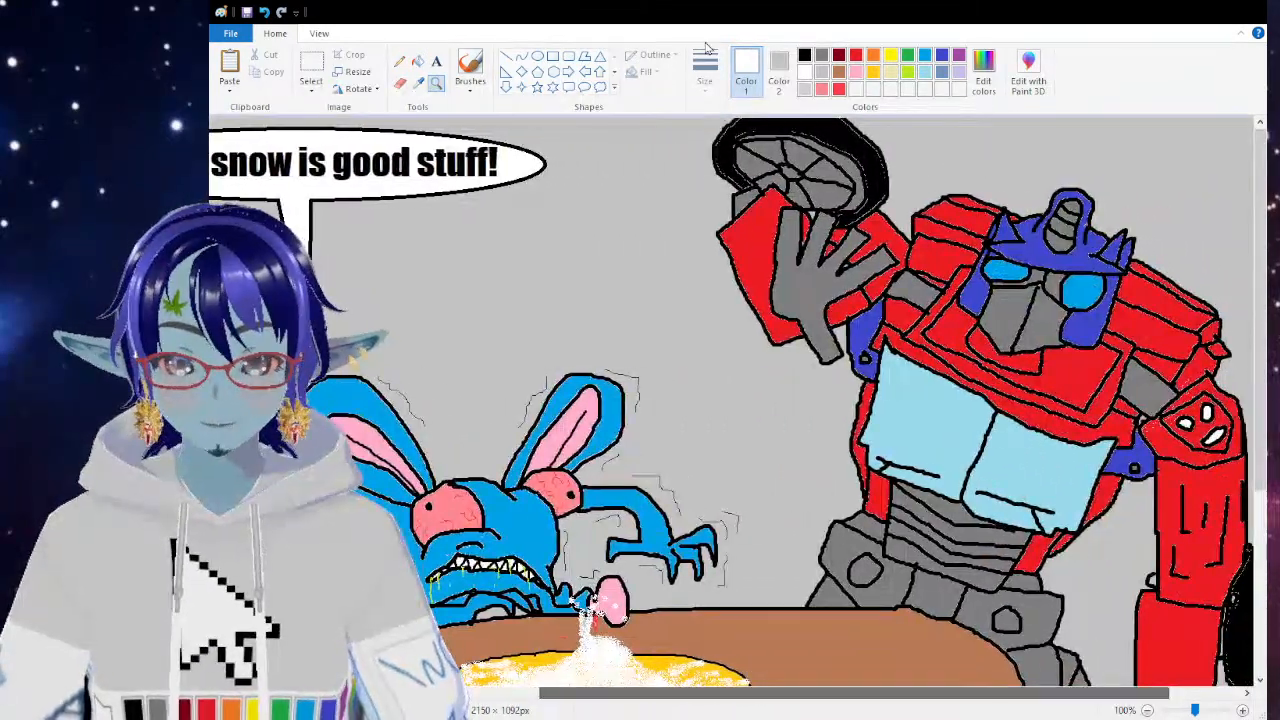
left_click(436, 61)
left_click(432, 257)
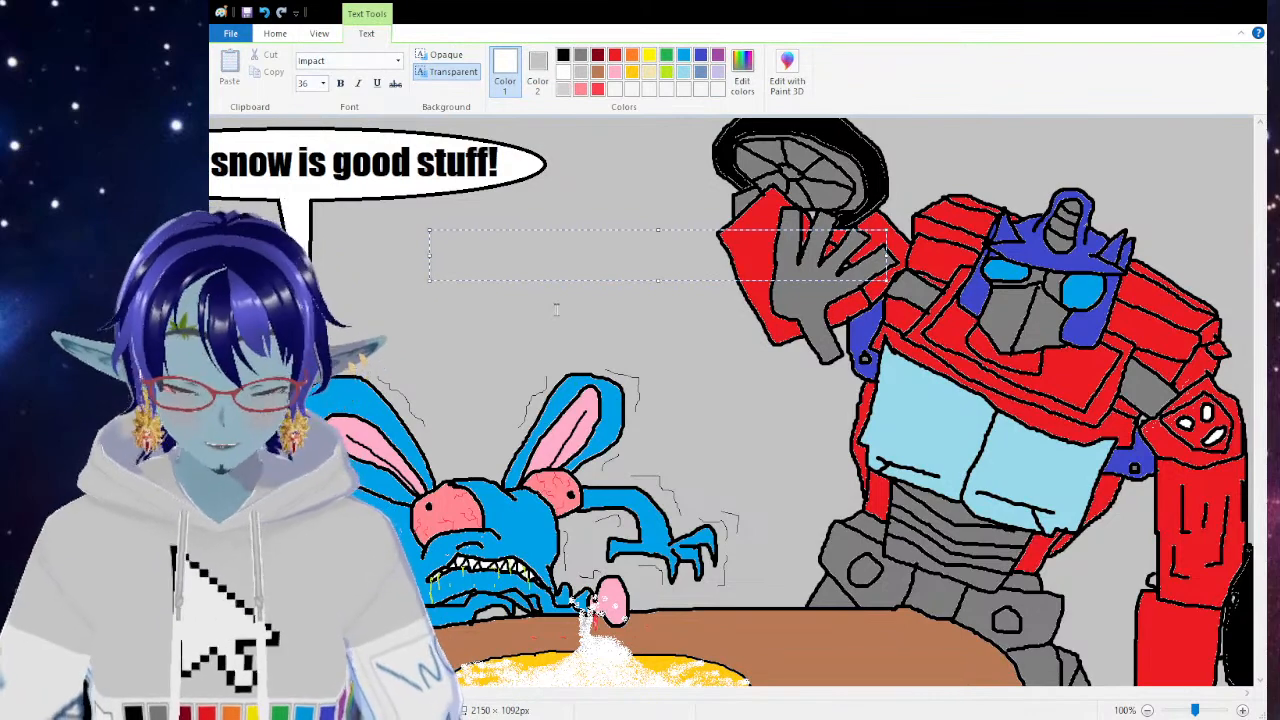
type("That's")
key("BackSpace")
key("BackSpace")
key("BackSpace")
key("BackSpace")
key("BackSpace")
key("BackSpace")
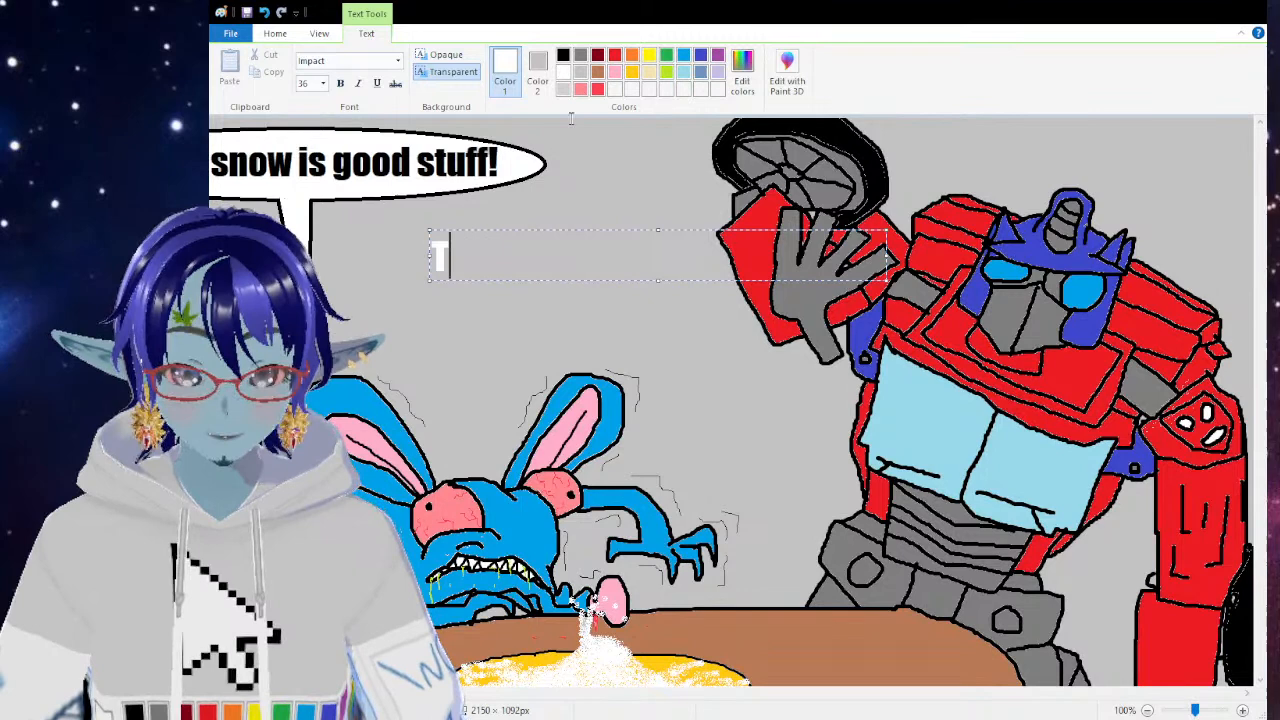
Step: Set the text colour of the new caption to black
left_click(562, 57)
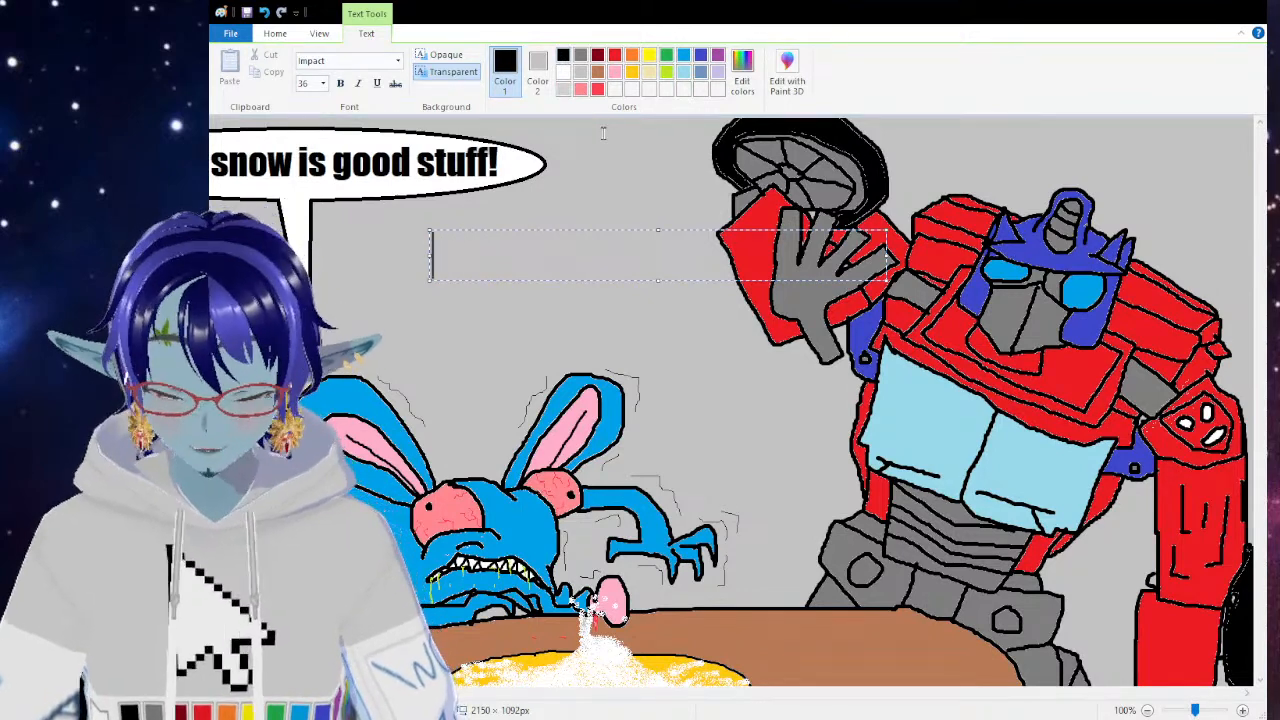
type("That'as")
key("BackSpace")
key("BackSpace")
type("s not s")
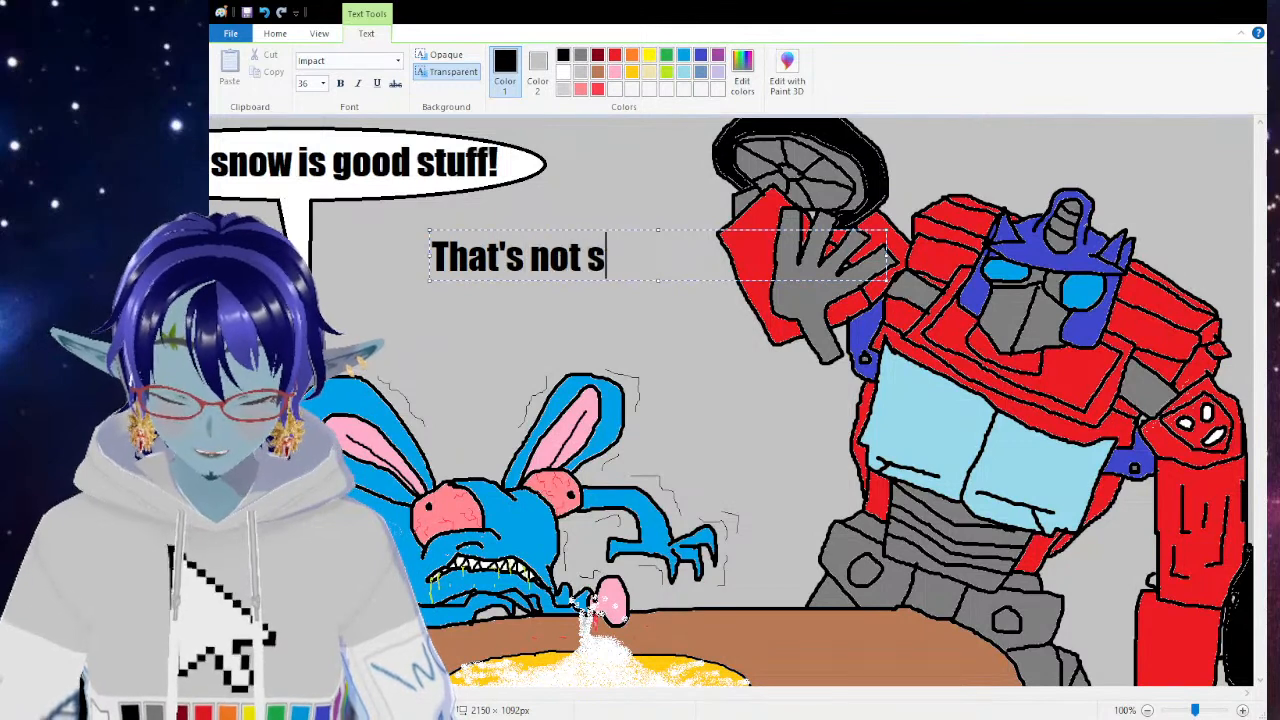
type("now!")
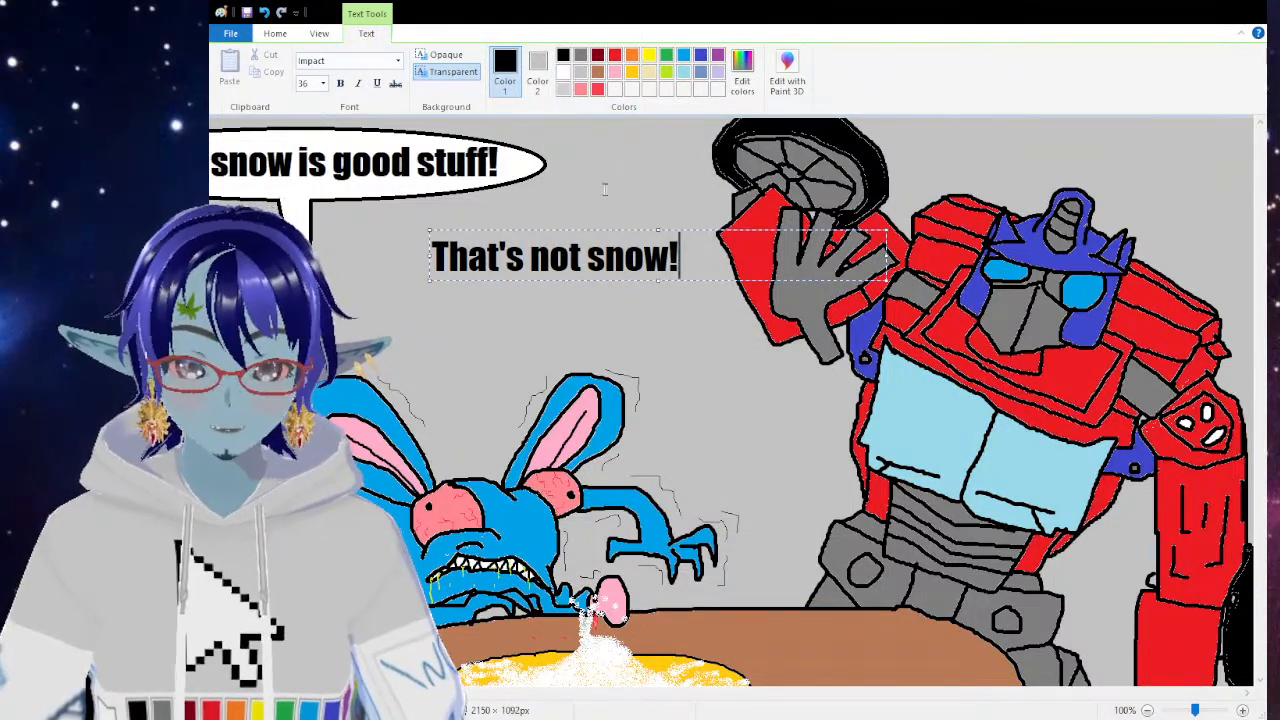
key("BackSpace")
key("BackSpace")
key("BackSpace")
key("BackSpace")
key("BackSpace")
key("BackSpace")
key("BackSpace")
key("BackSpace")
key("BackSpace")
key("BackSpace")
key("BackSpace")
key("BackSpace")
key("BackSpace")
key("BackSpace")
key("BackSpace")
key("BackSpace")
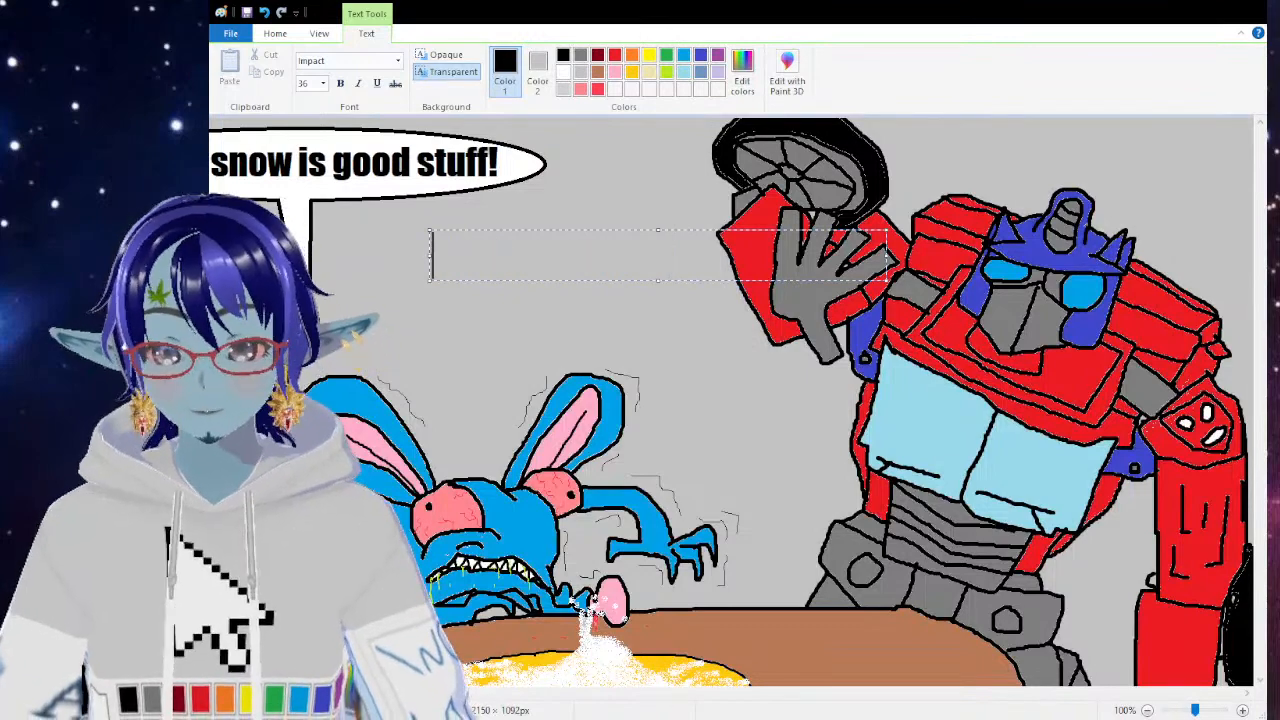
Step: Move the empty text box closer to the first bubble's tail and enter the caption "I'm gonna transform!"
left_click(352, 238)
left_click(350, 239)
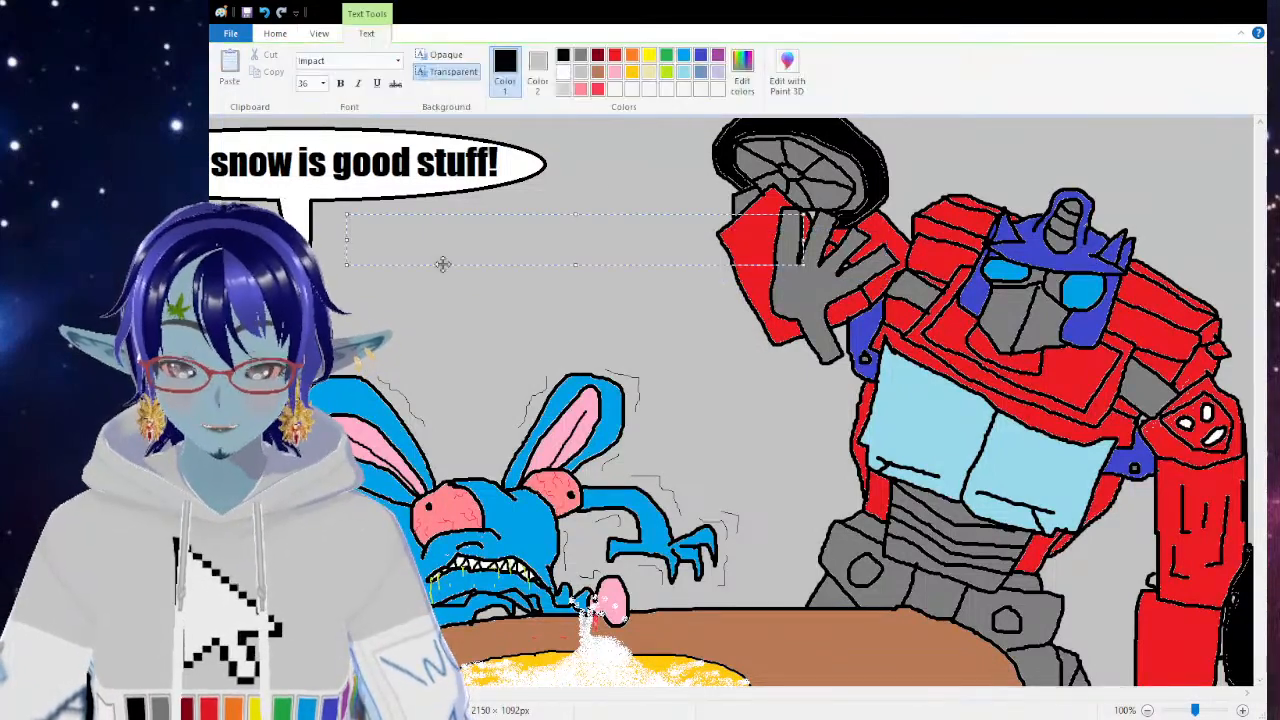
type("I'm gonna")
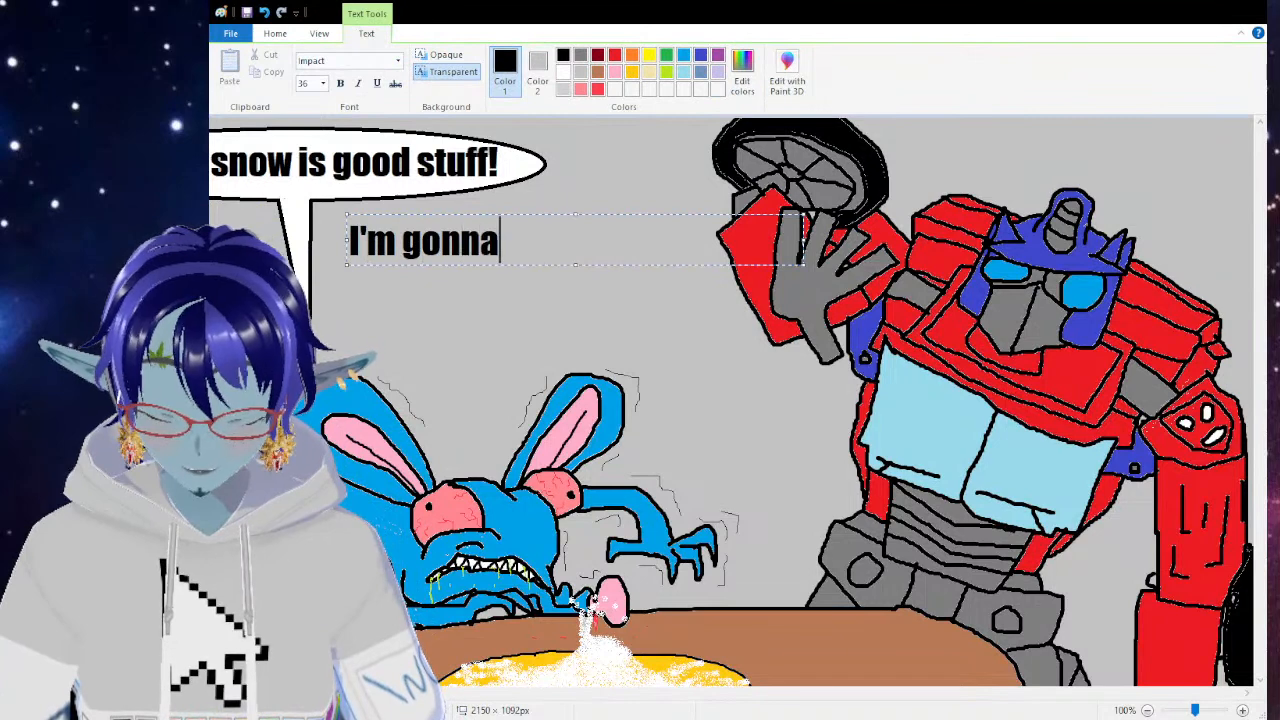
type(" transform!")
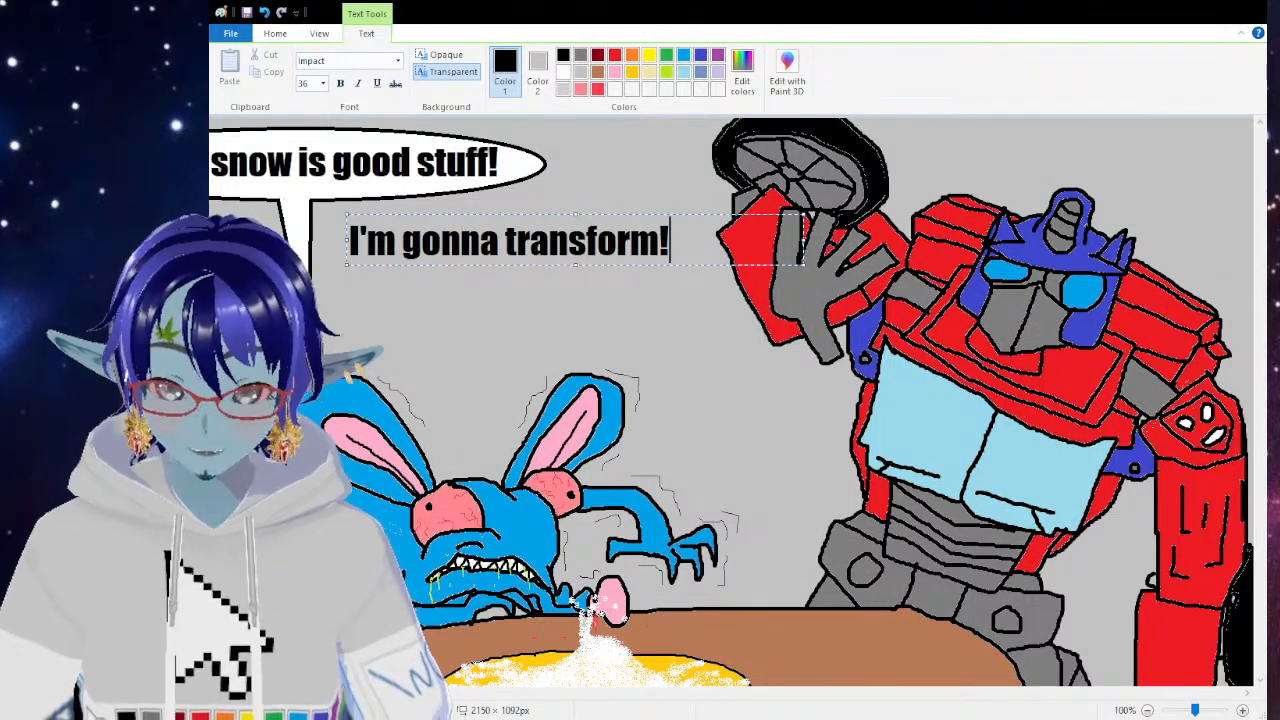
left_click(506, 125)
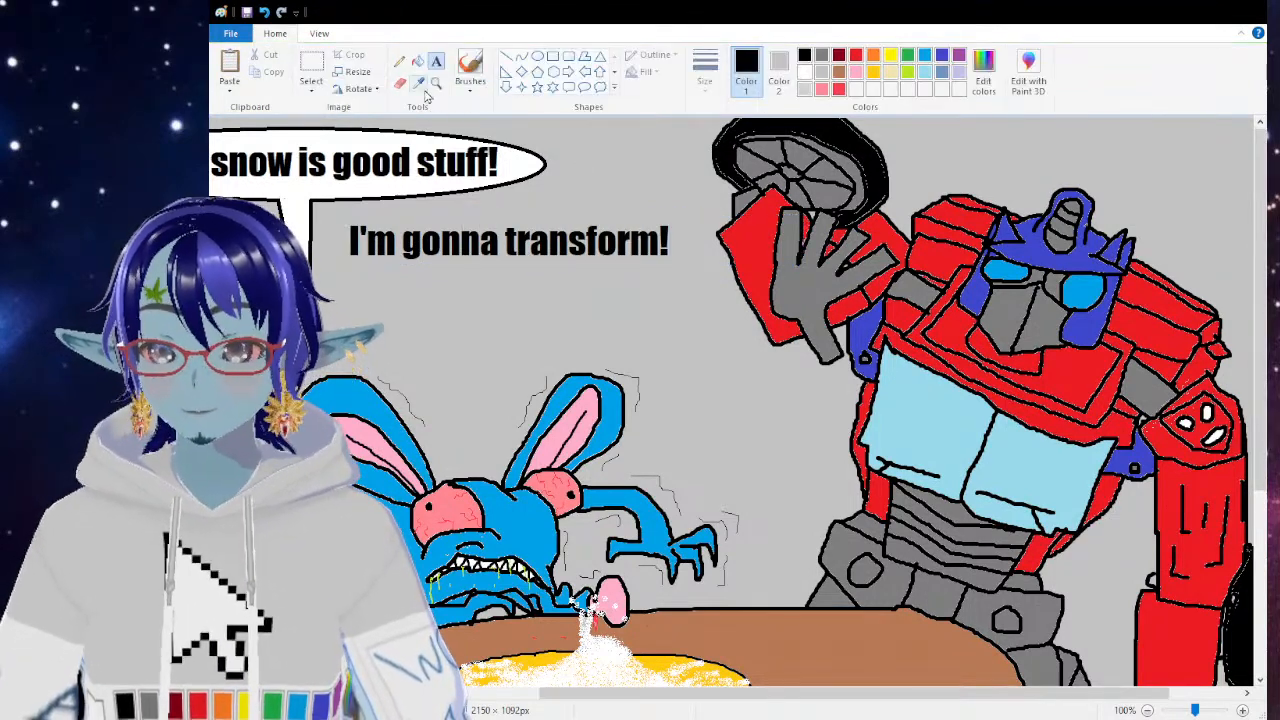
Step: Draw a black ellipse around the "I'm gonna transform!" caption, redrawing it with more room around the text
left_click(537, 56)
left_click_drag(323, 208, 688, 277)
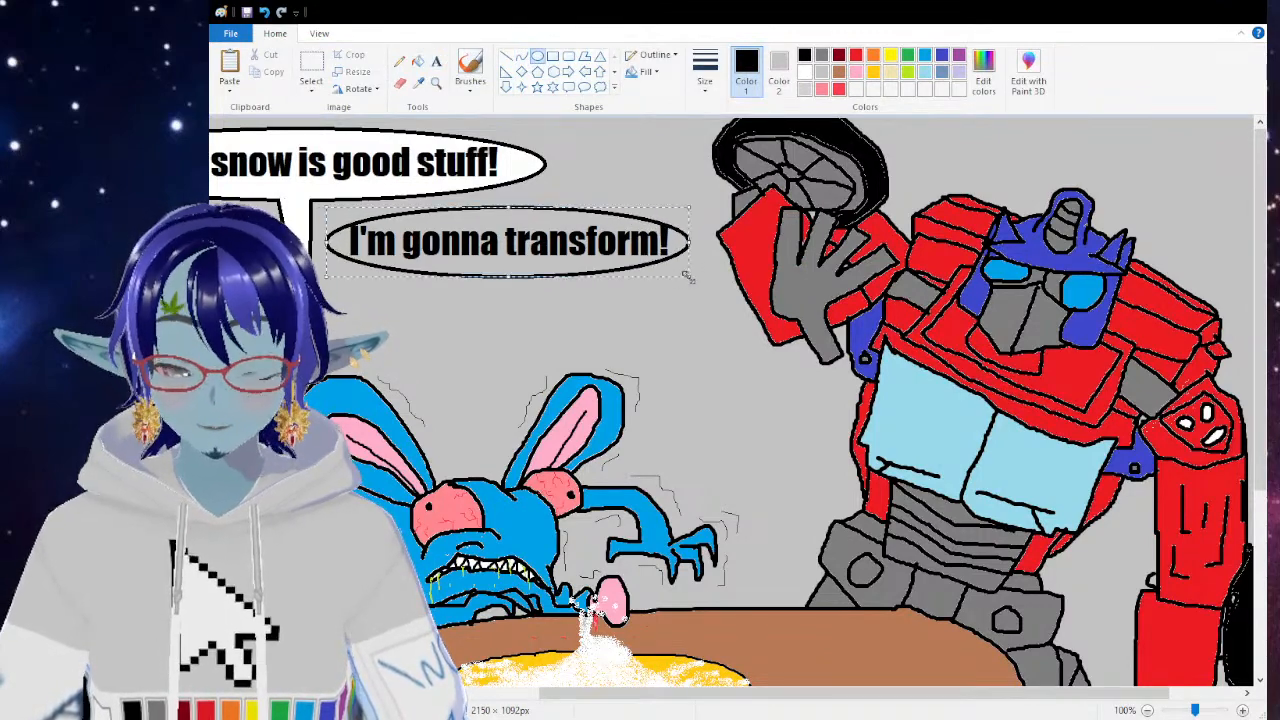
key("ctrl+z")
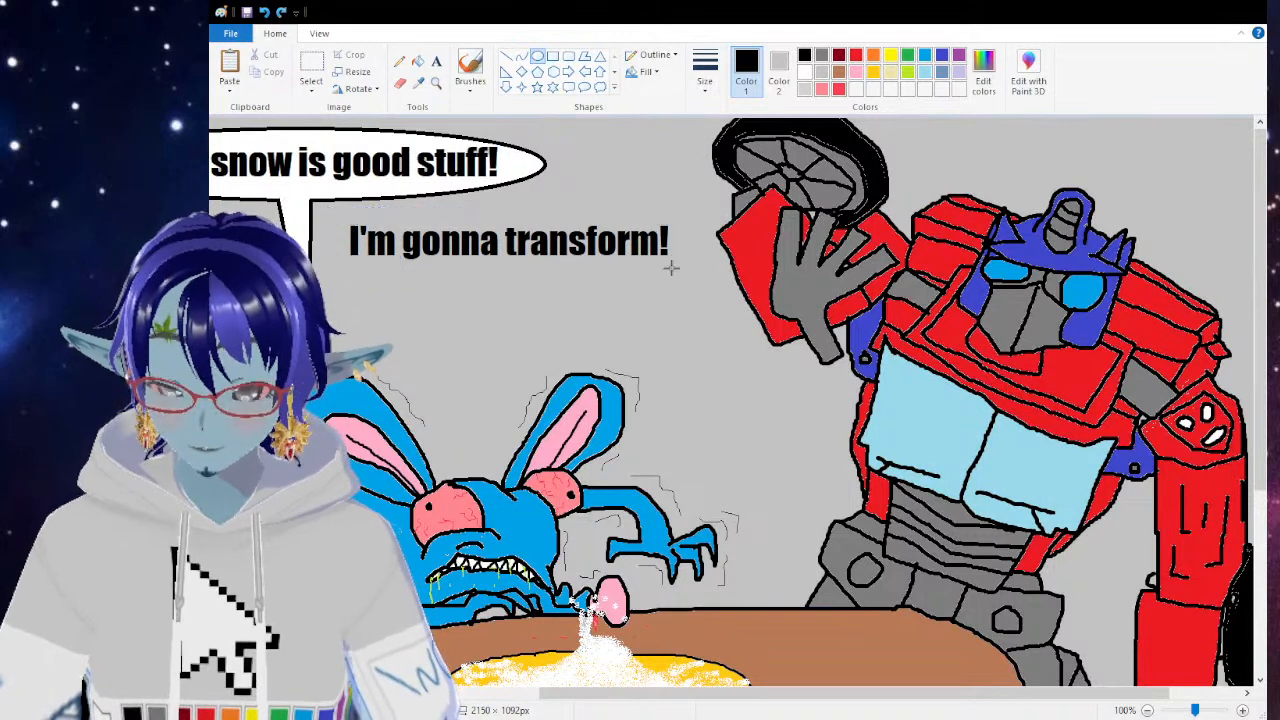
mouse_move(694, 203)
left_mouse_down()
mouse_move(575, 277)
mouse_move(308, 286)
mouse_move(326, 284)
left_mouse_up()
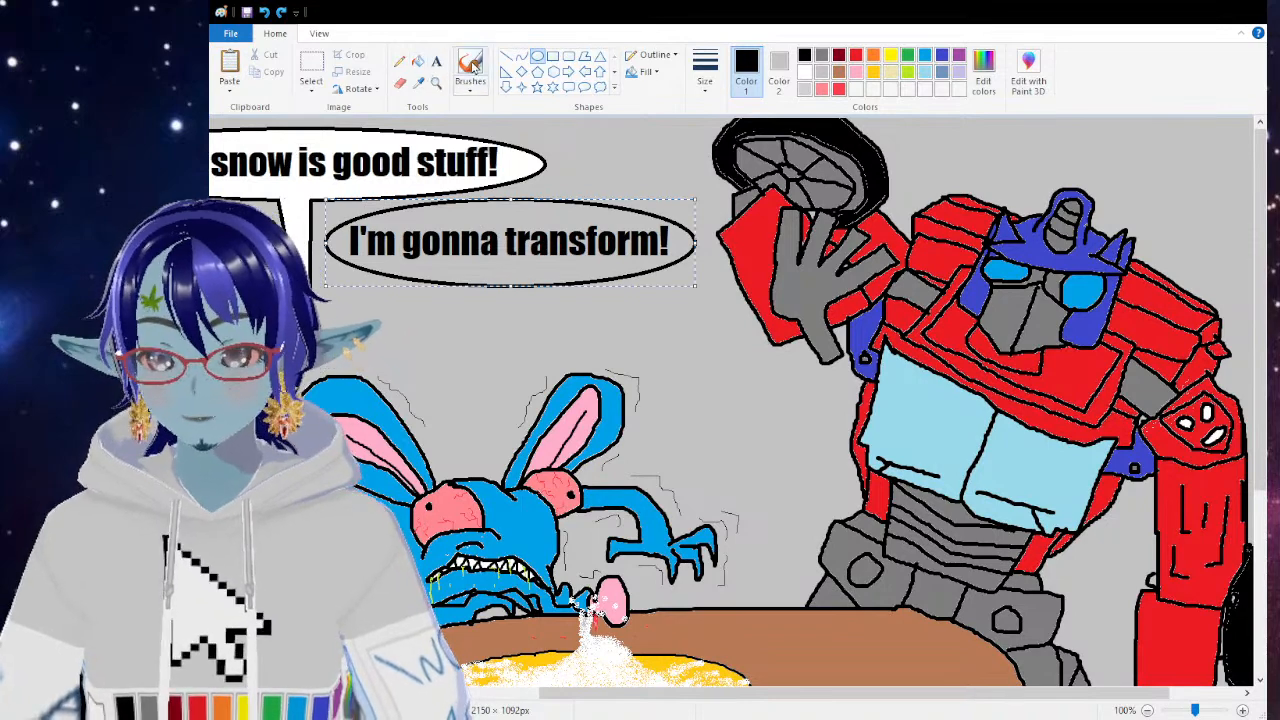
Step: Draw a pointed tail of two straight lines from the underside of the "I'm gonna transform!" ellipse down towards the blue creature's head
left_click(505, 56)
left_click_drag(441, 284, 441, 444)
key("ctrl+z")
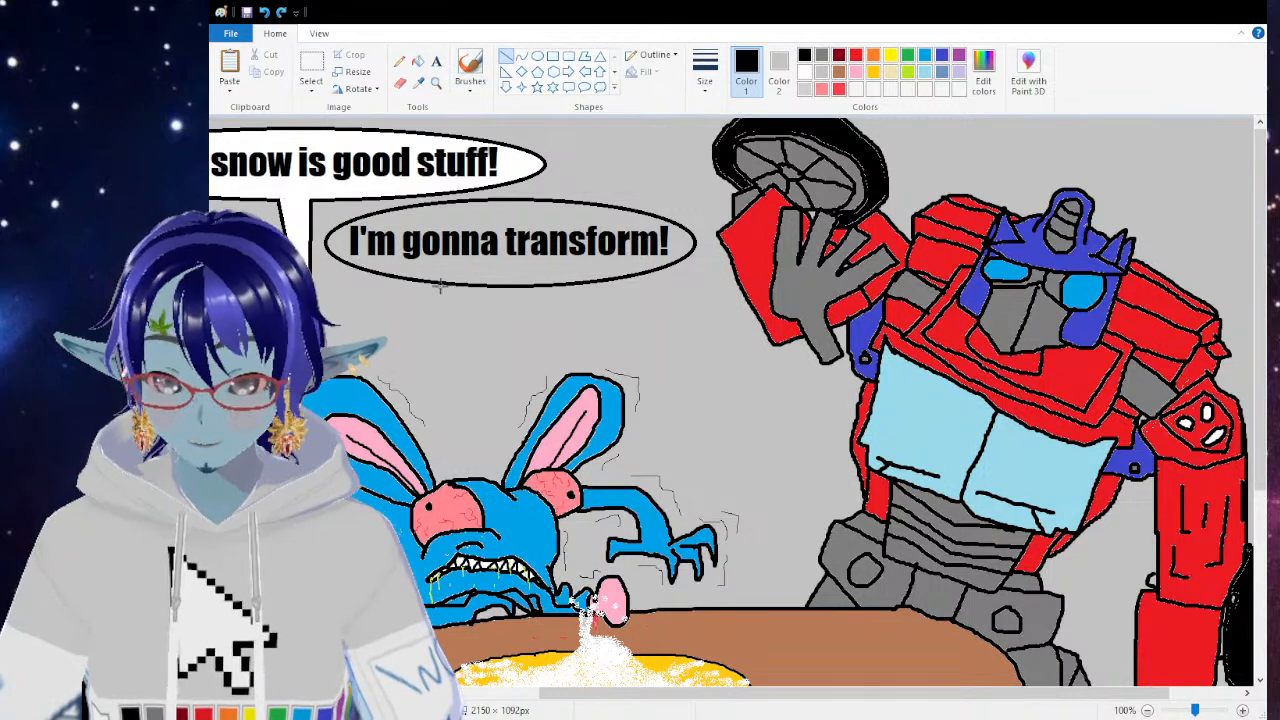
left_click_drag(440, 285, 446, 430)
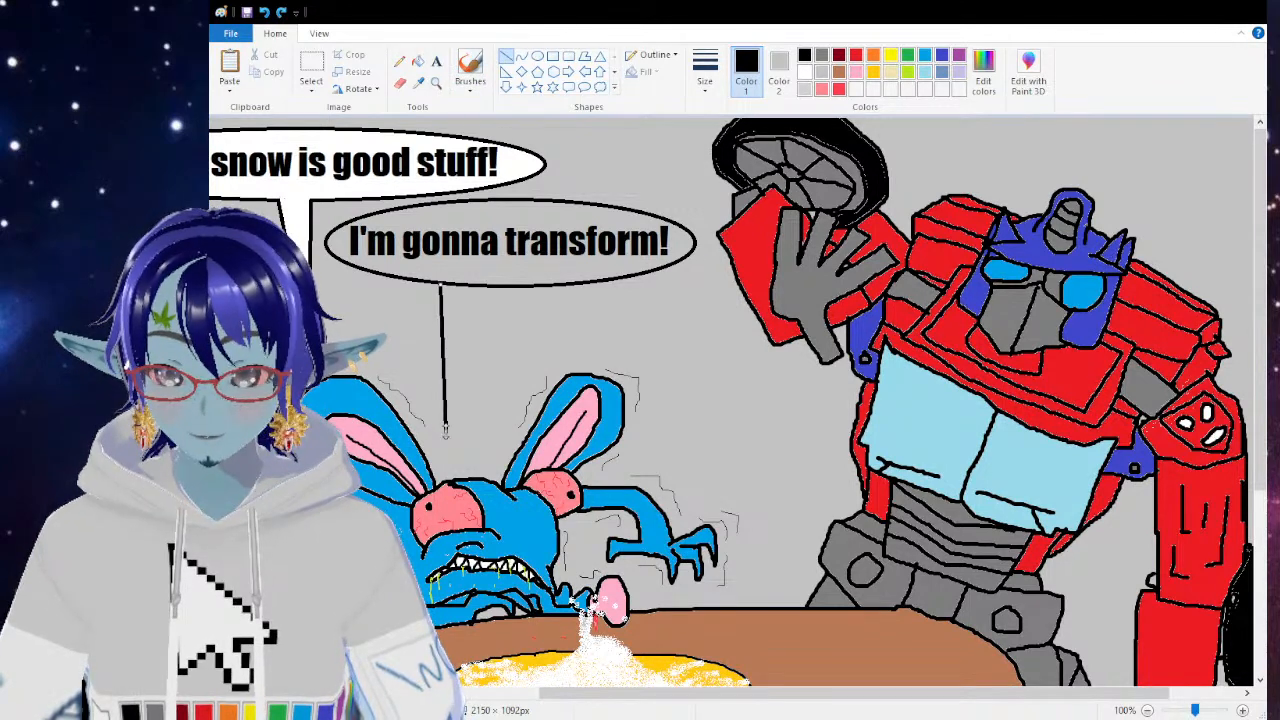
left_click_drag(468, 287, 446, 430)
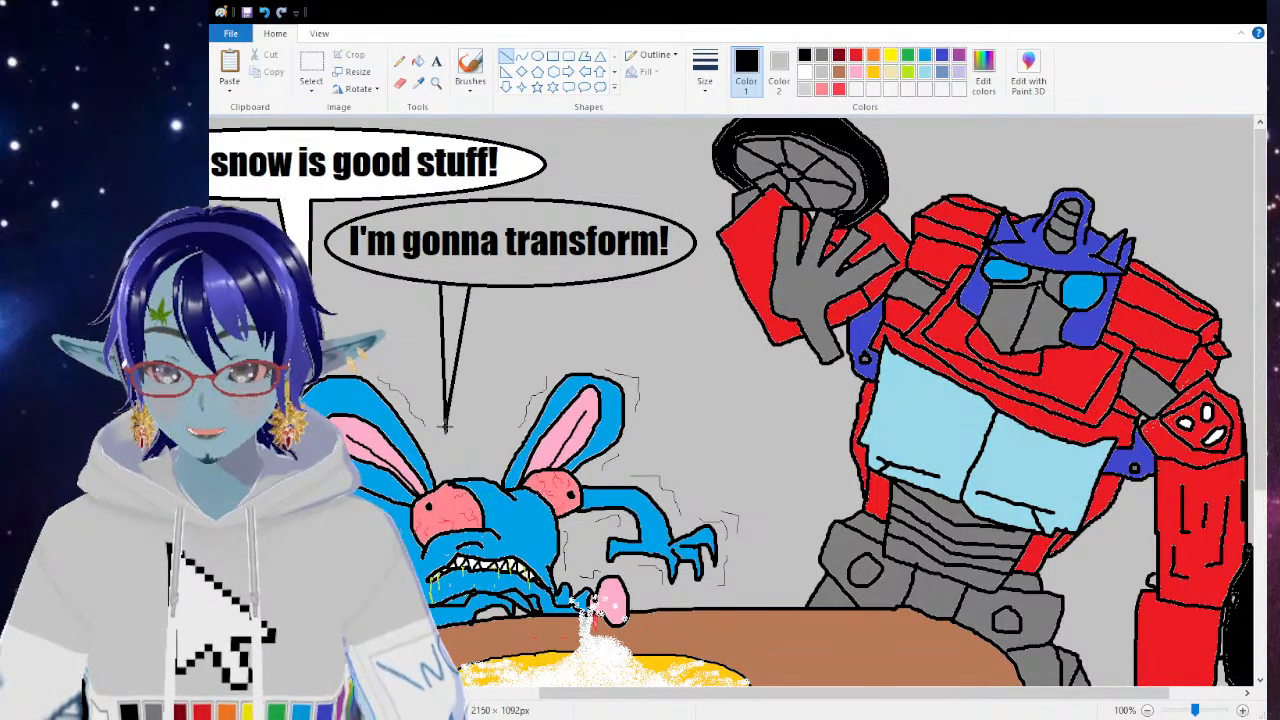
Step: Fill the "I'm gonna transform!" bubble and its tail with white
left_click(470, 70)
left_click(418, 62)
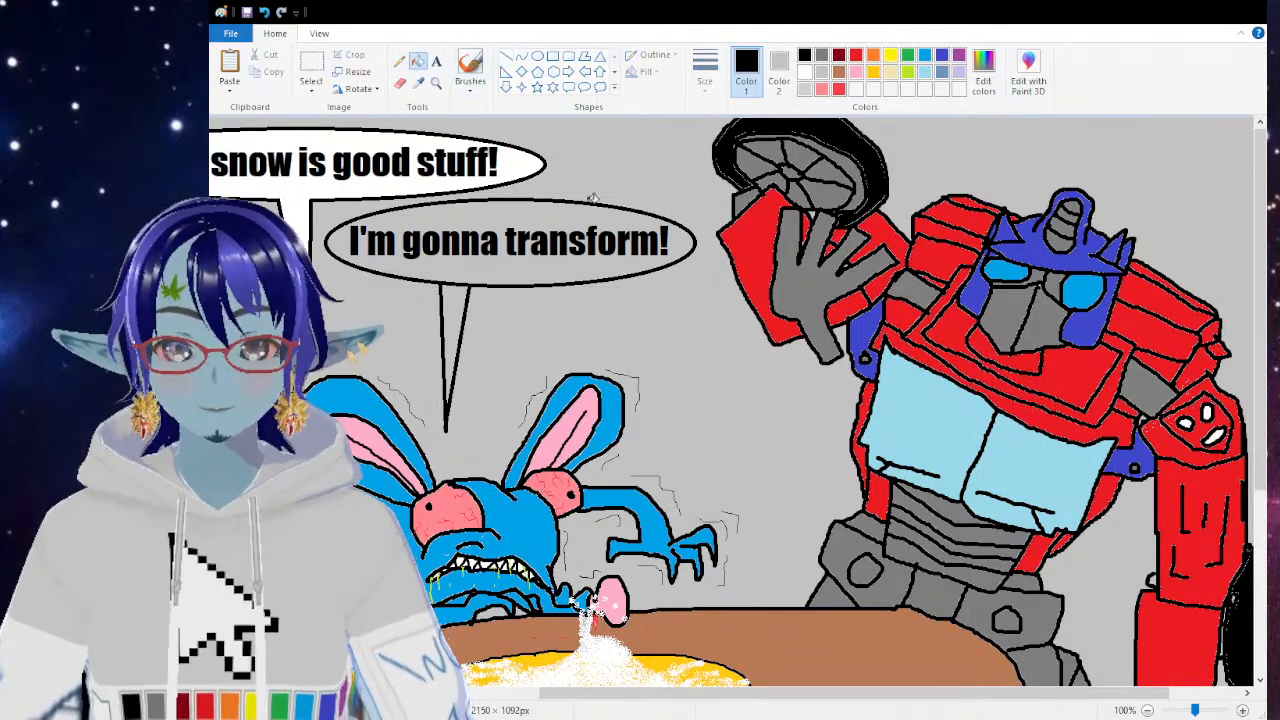
left_click(805, 74)
left_click(481, 214)
left_click(466, 298)
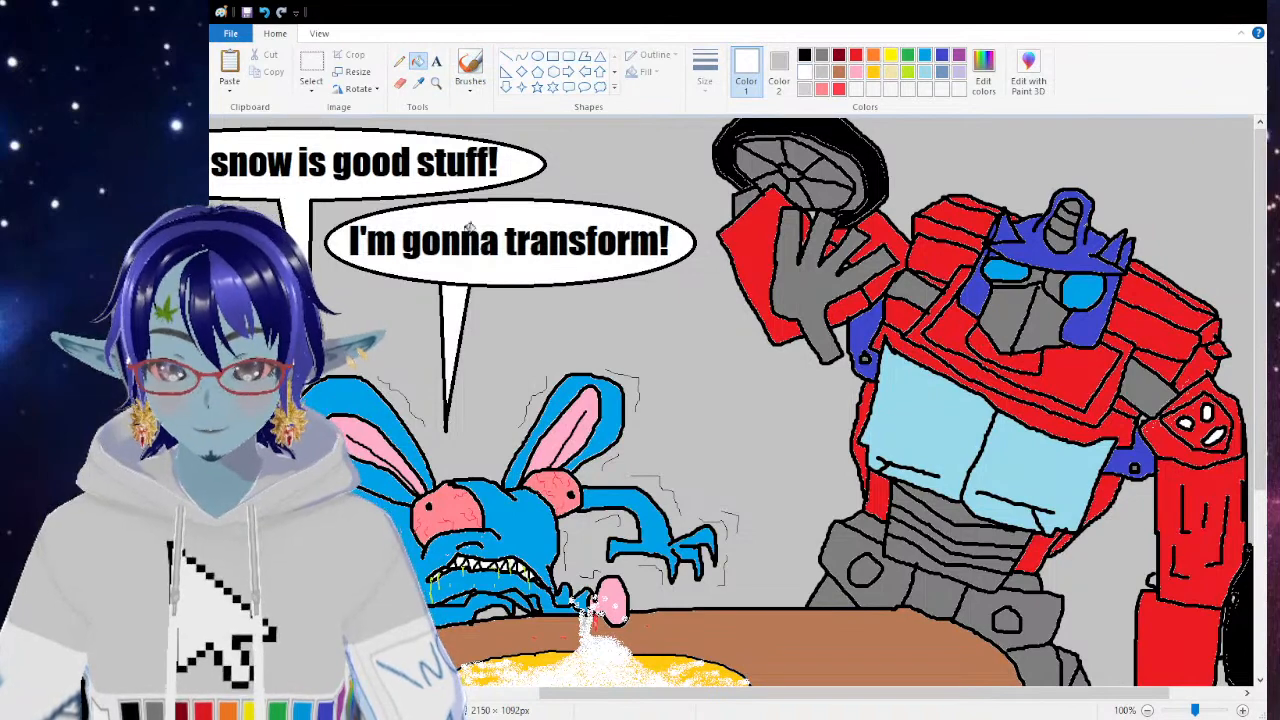
Step: Paint white over the outline separating the "I'm gonna transform!" bubble from its tail so the two shapes join
left_click(436, 82)
left_click(452, 297)
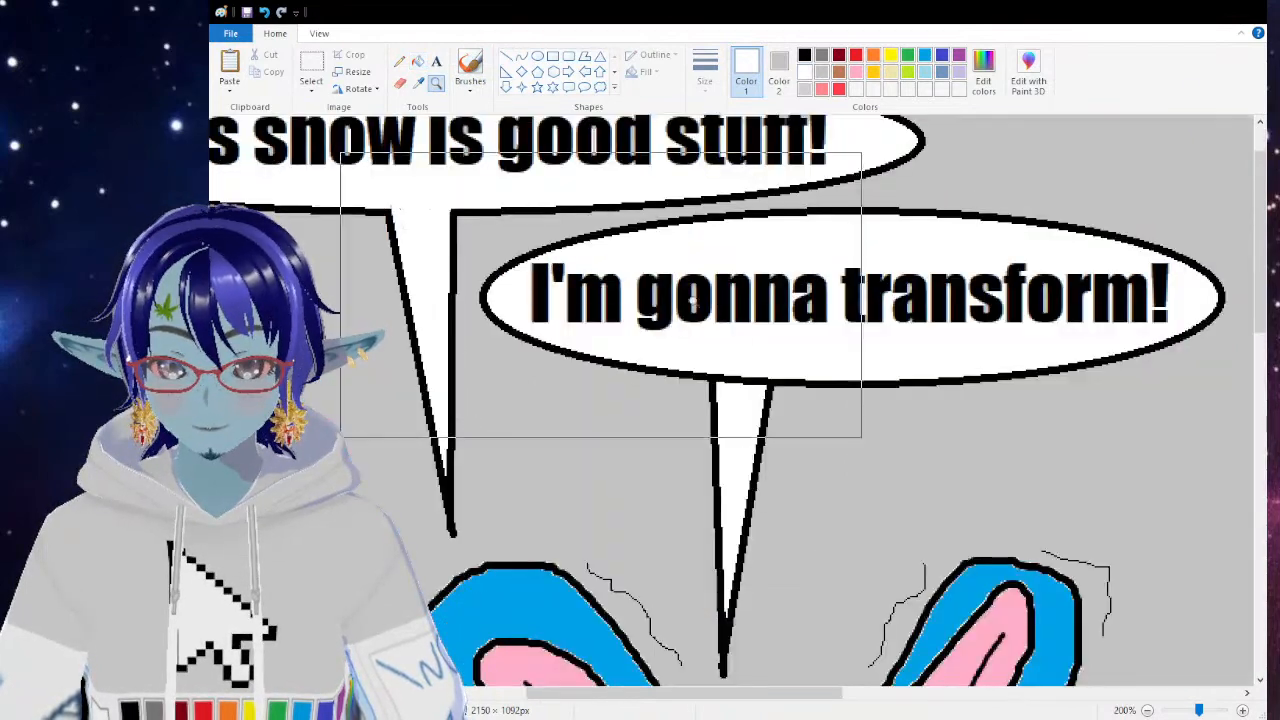
left_click(766, 363)
left_click(472, 72)
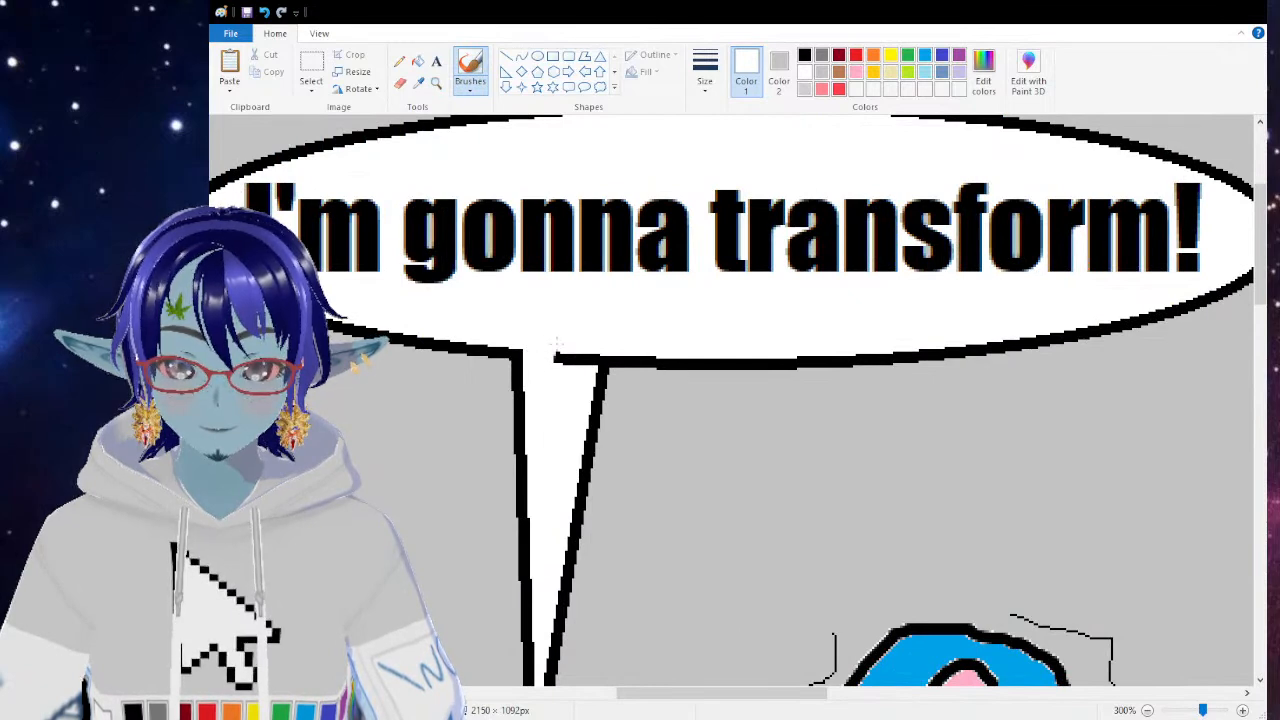
left_click_drag(567, 359, 579, 357)
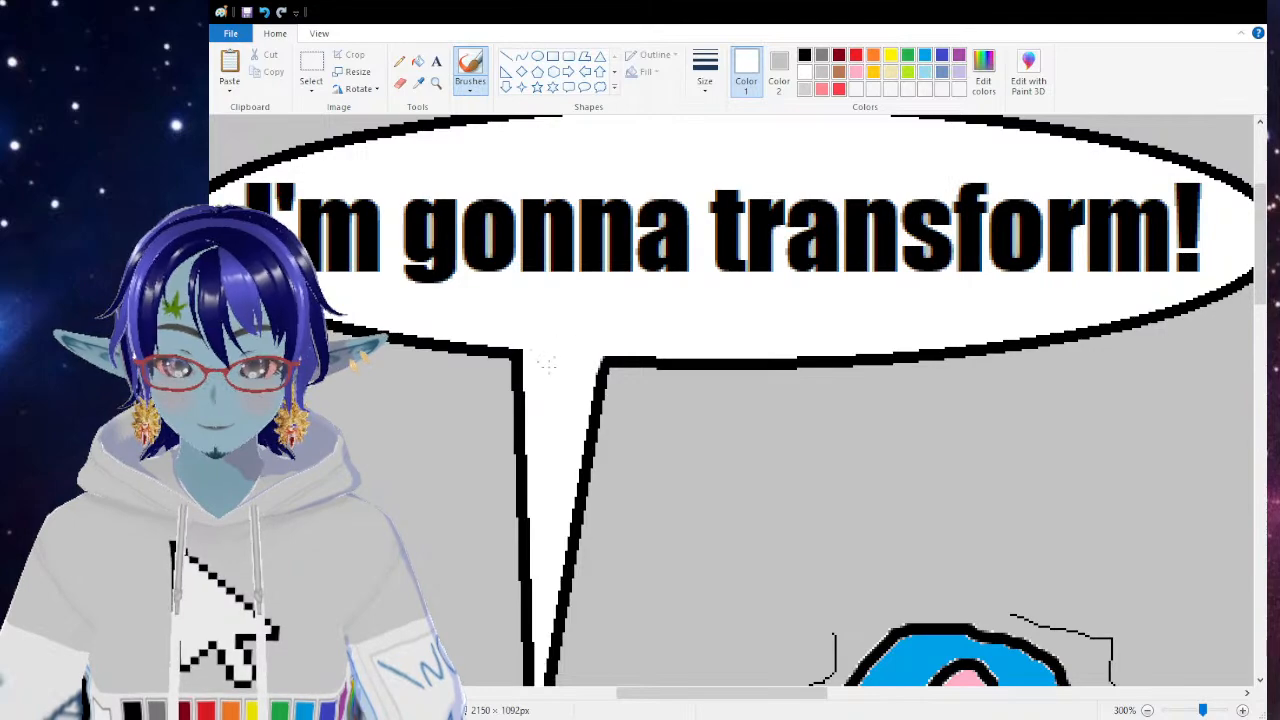
Step: Widen the canvas beyond the robot to 2610 × 1092 px to make room for another caption
left_click(436, 83)
right_click(466, 188)
right_click(466, 188)
right_click(466, 188)
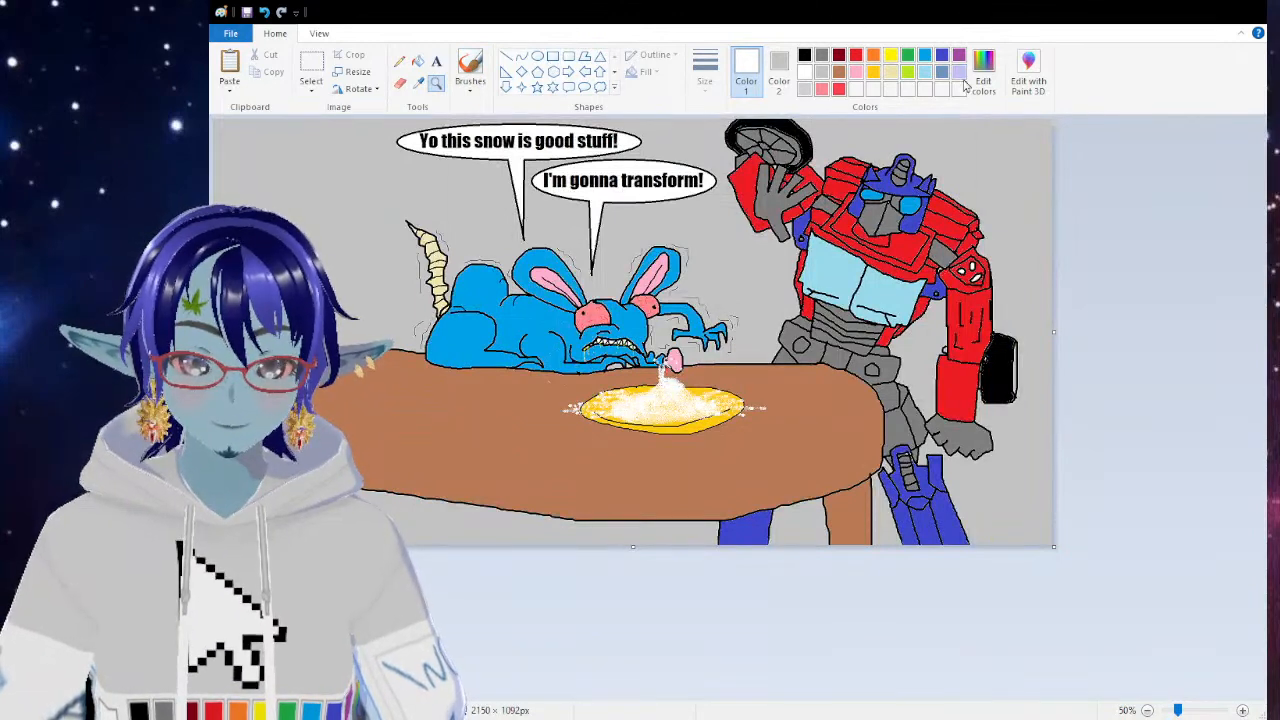
left_click(436, 61)
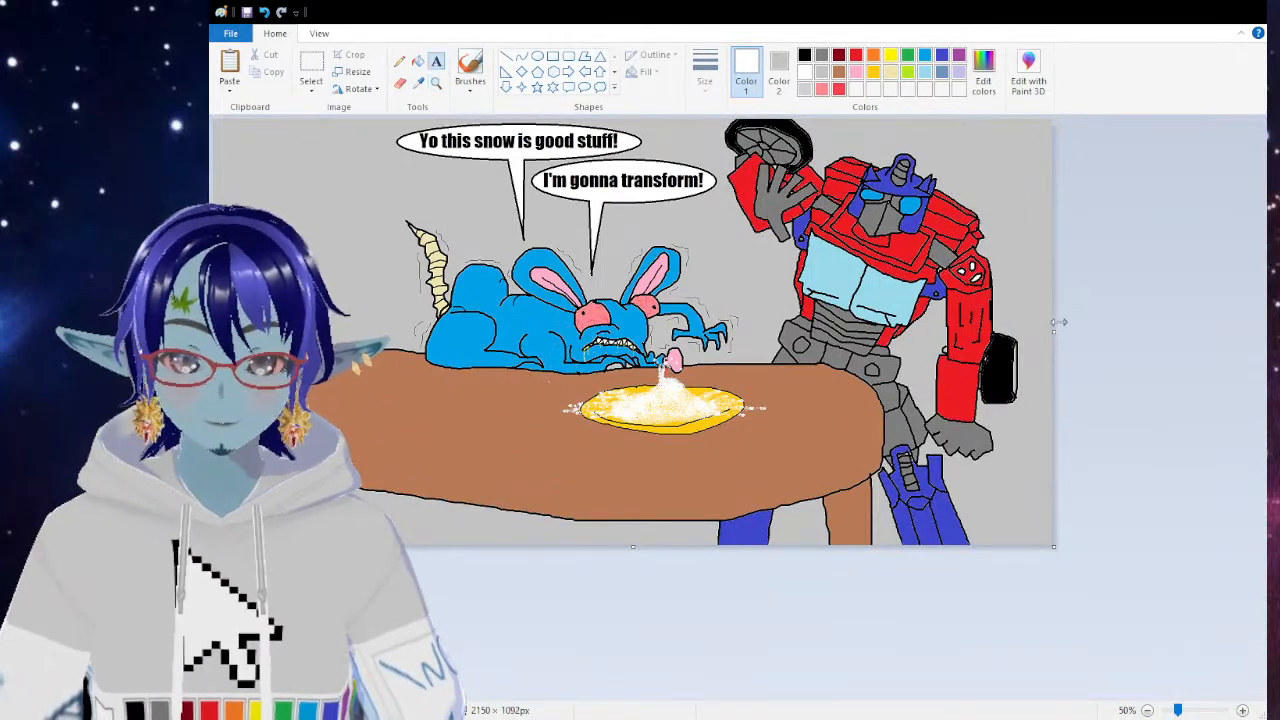
left_click_drag(1054, 339, 1213, 371)
Step: Add a text box beside the robot's head with the black caption "No Rat, that's not snow, that's MORB POWDER!"
left_click(1000, 142)
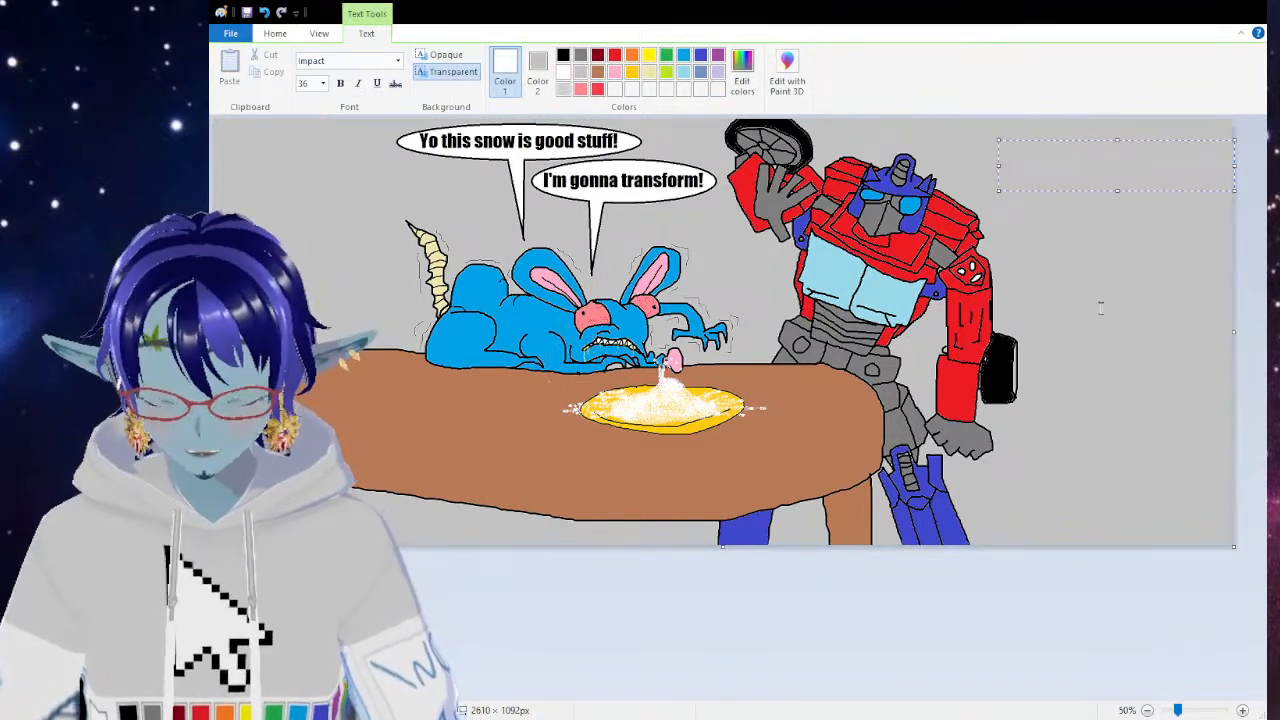
left_click(563, 55)
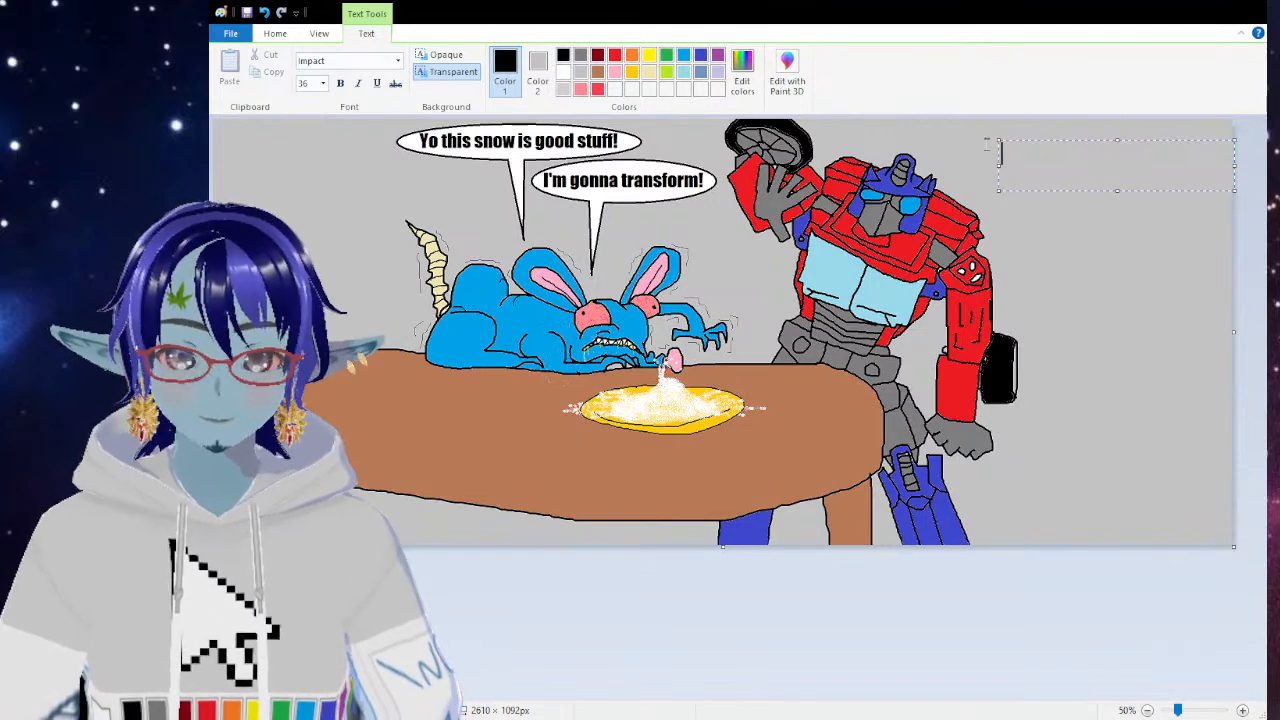
type("R")
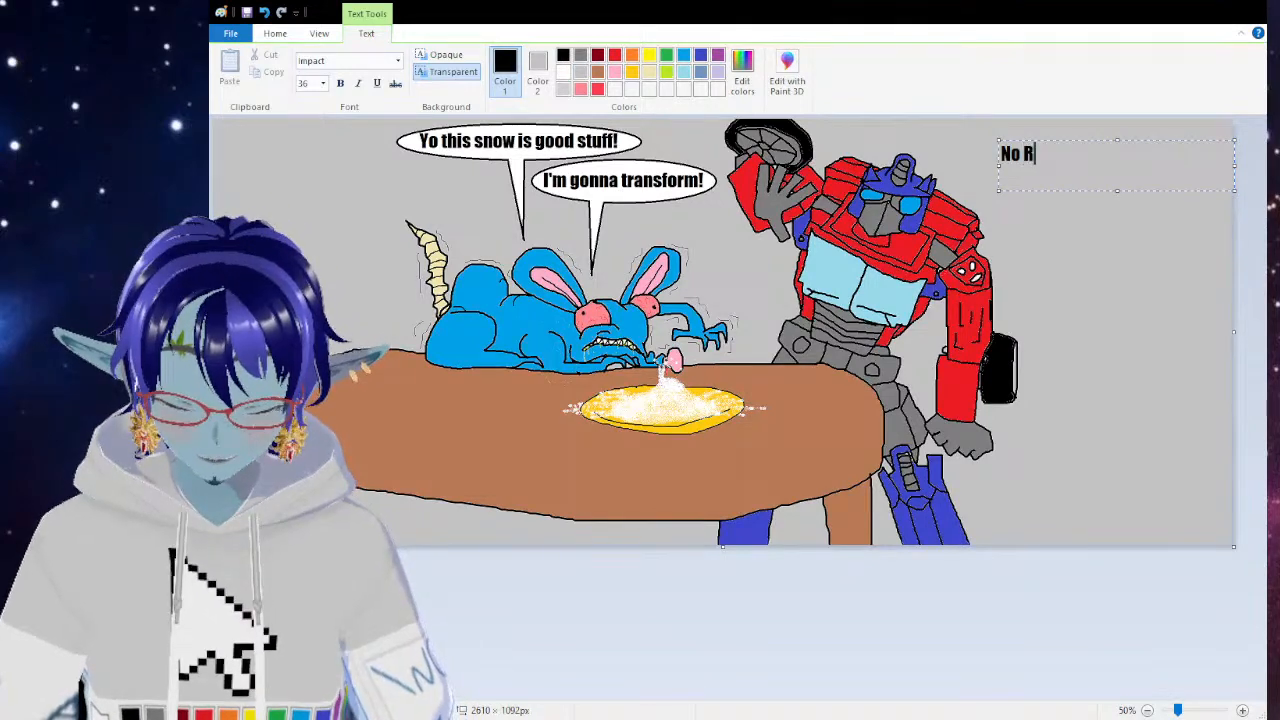
type("at, that's ")
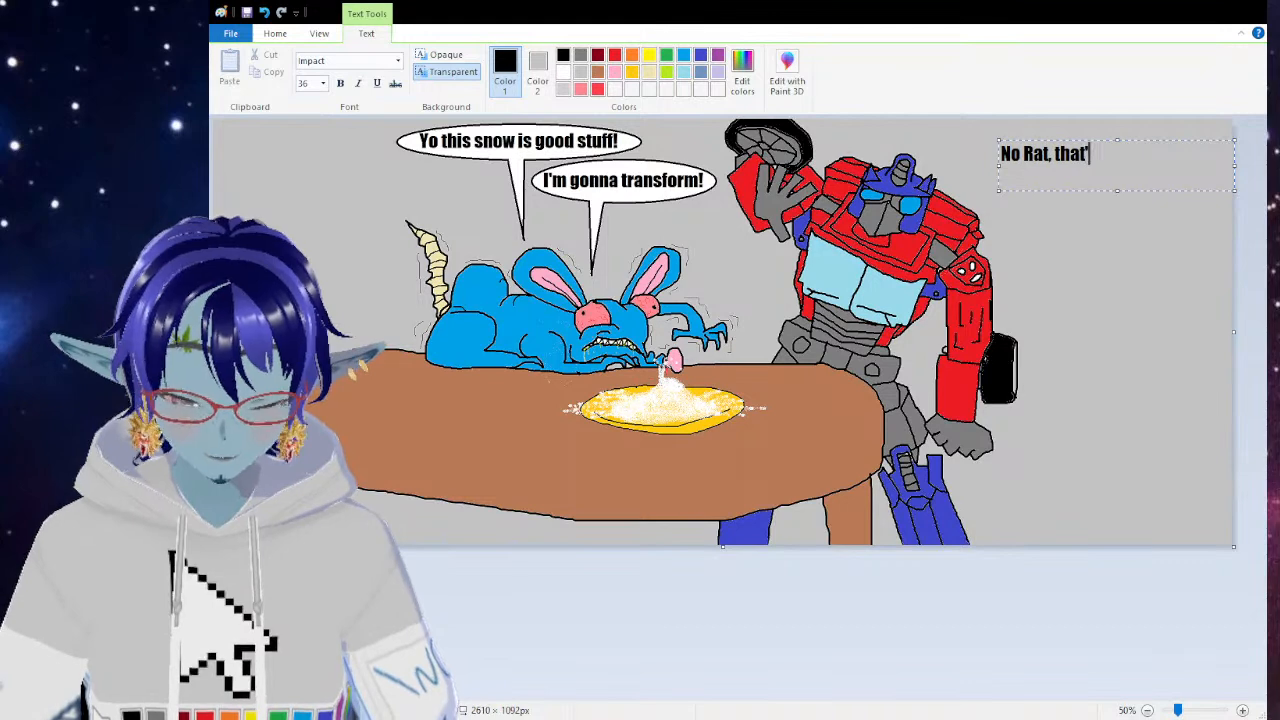
type("not snow, that's")
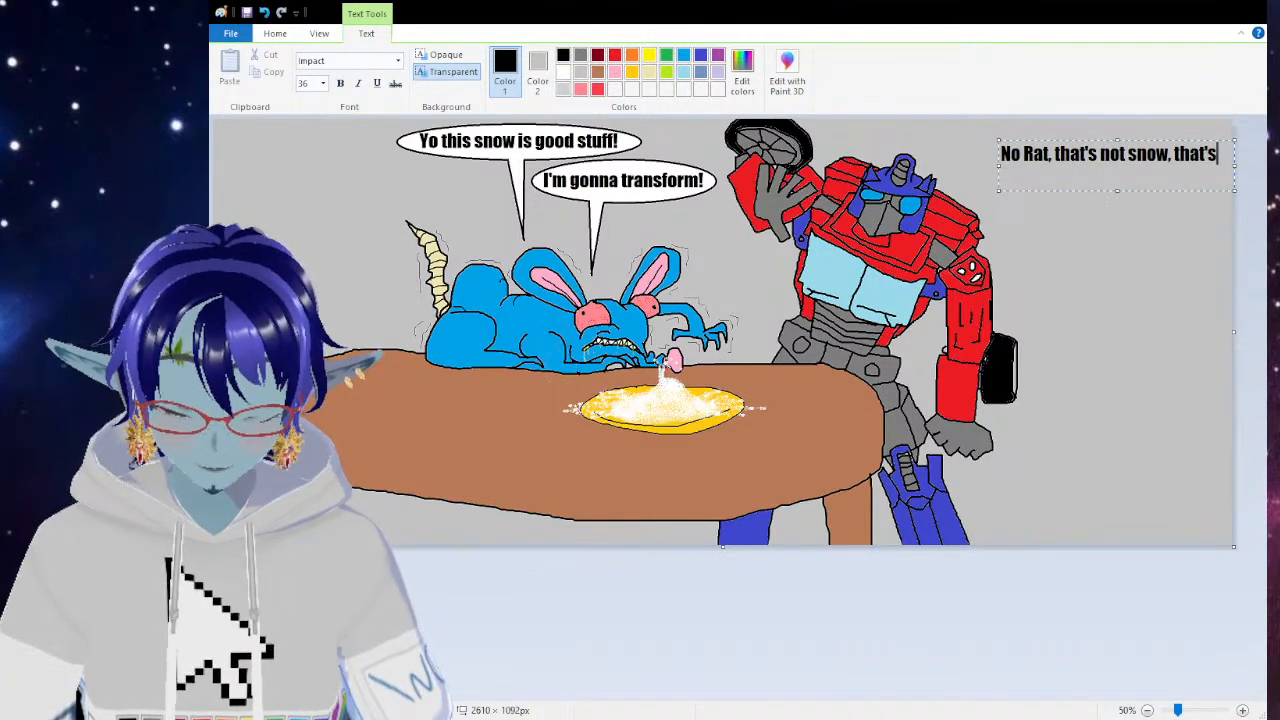
type(" MORB POWDER!")
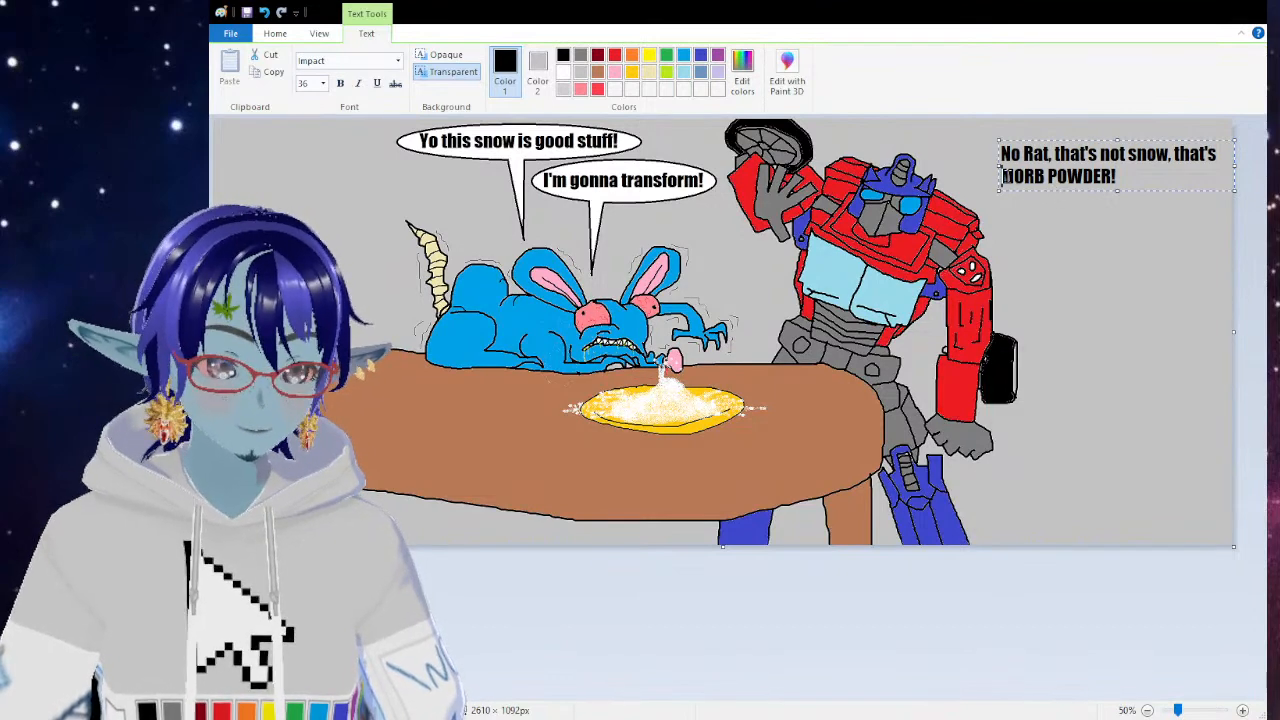
Step: Widen the robot's text box towards its head and centre "MORB POWDER!" on a second line
left_click_drag(997, 167, 962, 167)
left_click(1181, 153)
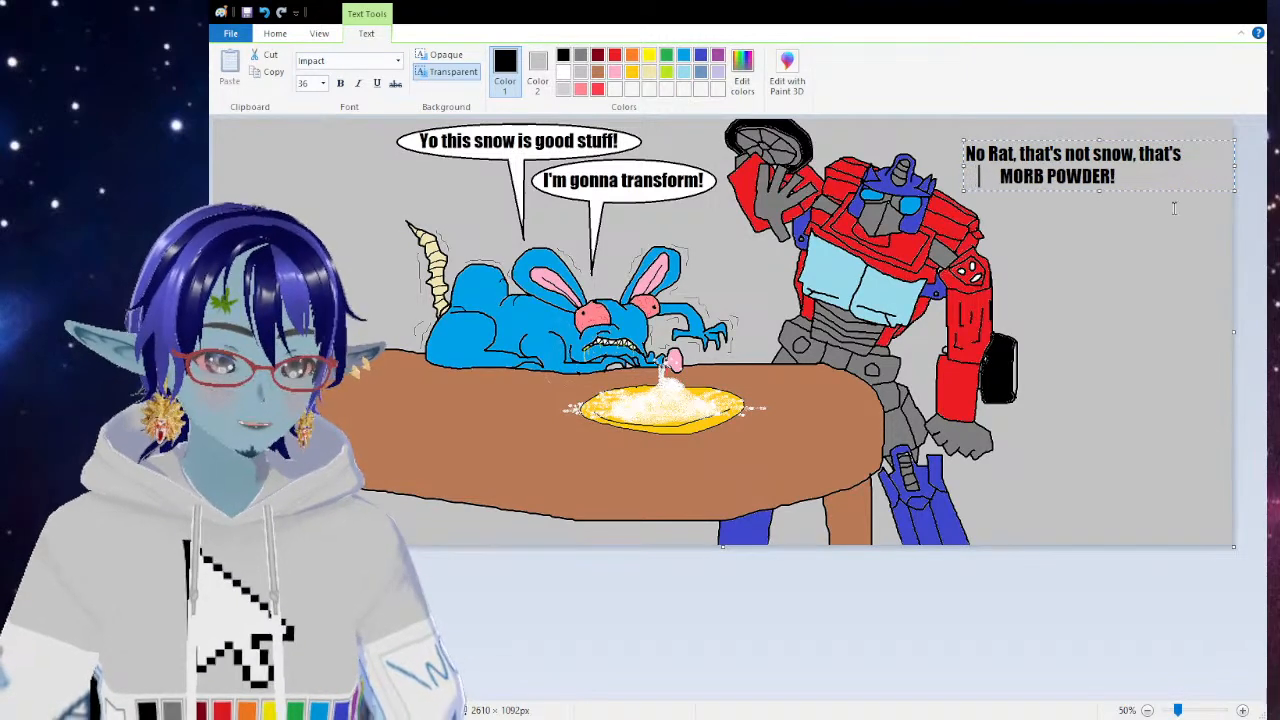
left_click(1091, 243)
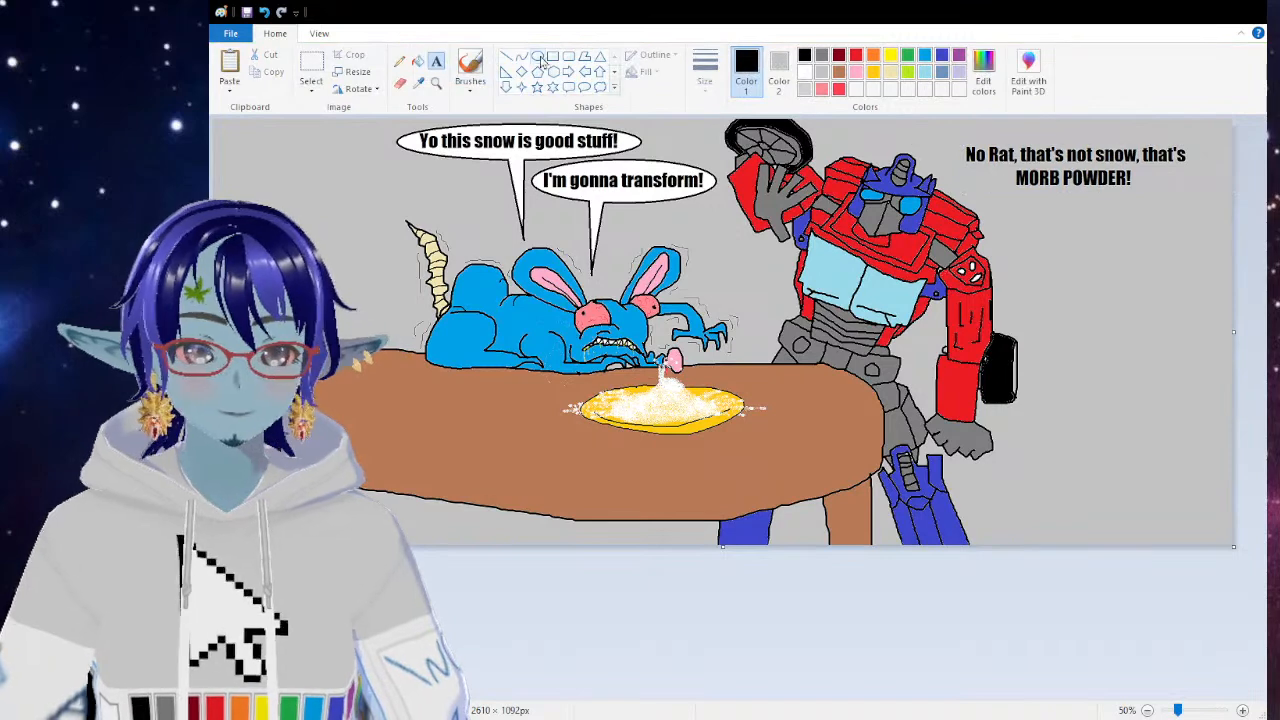
Step: Draw a black ellipse around the robot's caption and a short pointed tail of two straight lines towards the robot's shoulder
left_click_drag(935, 119, 1207, 206)
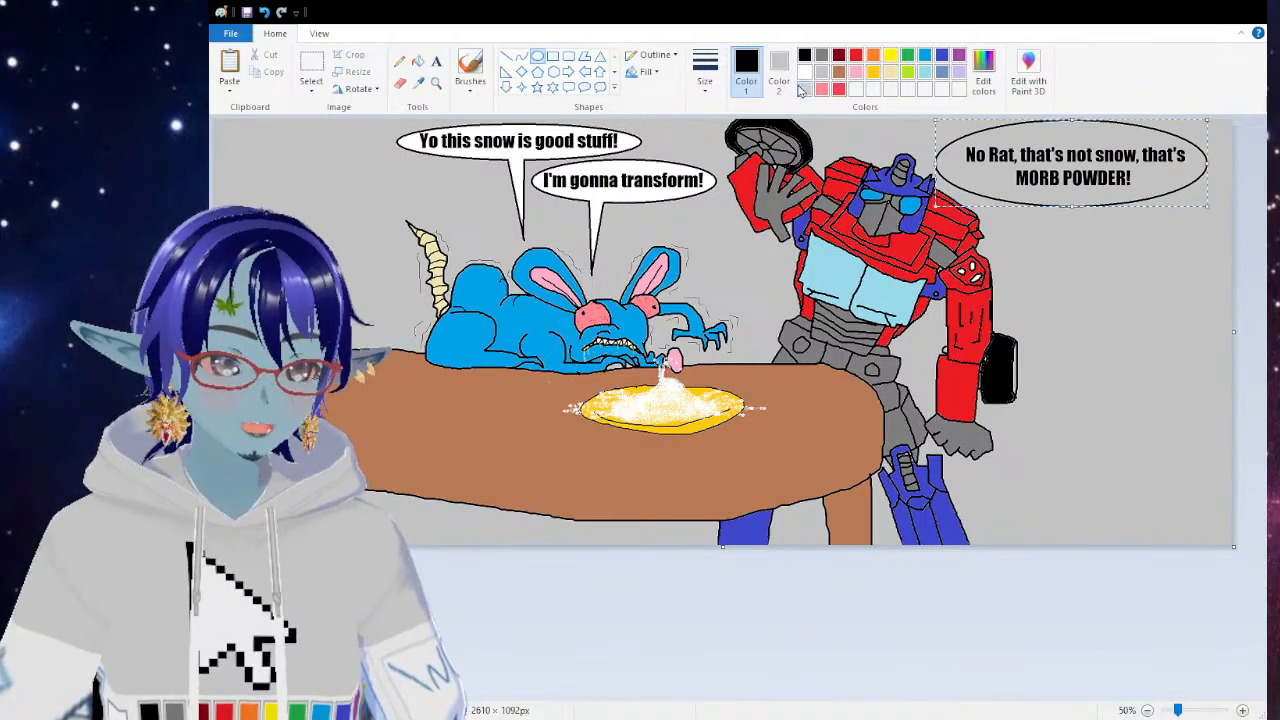
left_click(506, 55)
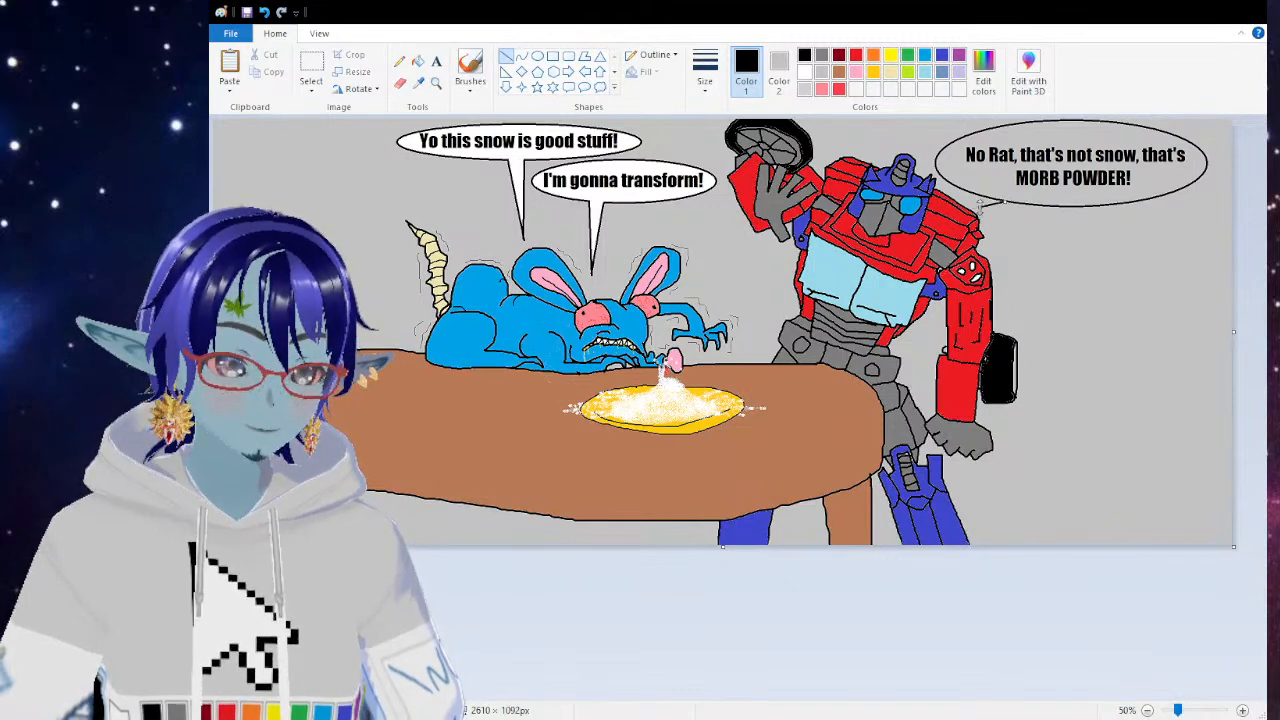
mouse_move(1036, 205)
left_mouse_down()
mouse_move(1002, 218)
mouse_move(979, 207)
left_mouse_up()
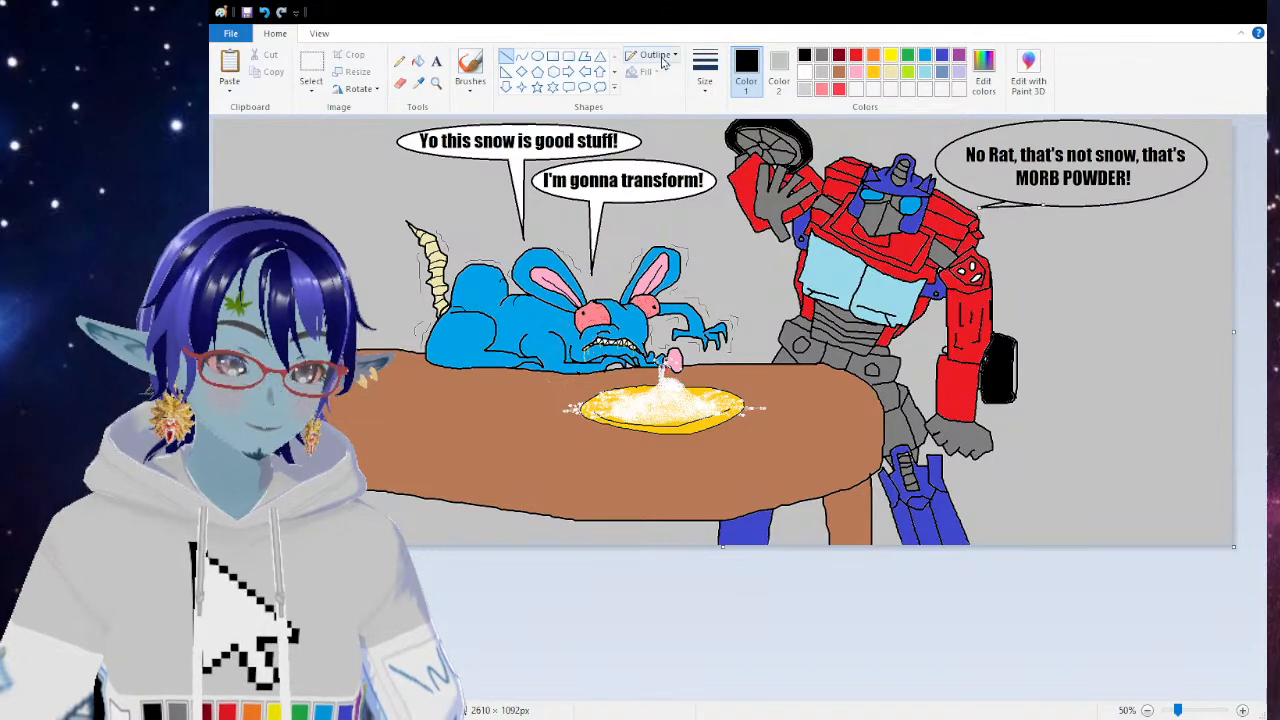
Step: Fill the robot's speech bubble and its tail with white
left_click(436, 82)
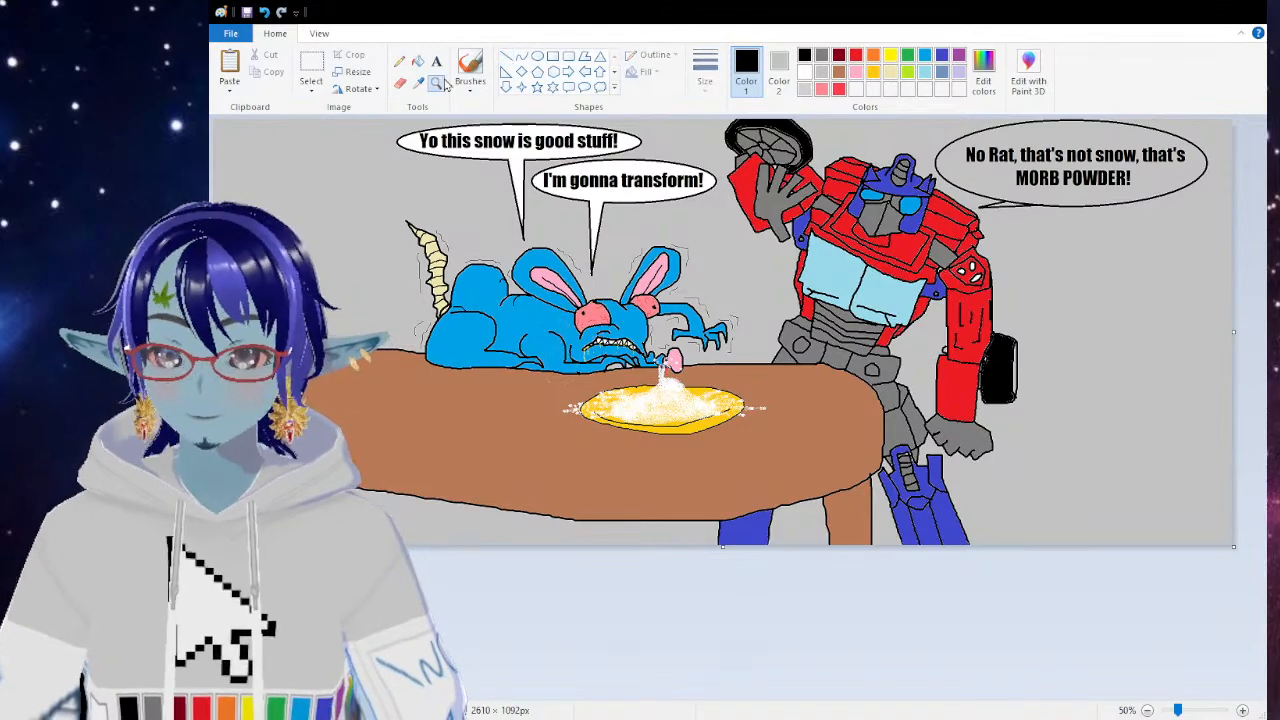
left_click(1117, 173)
left_click(909, 222)
left_click(418, 61)
left_click(806, 74)
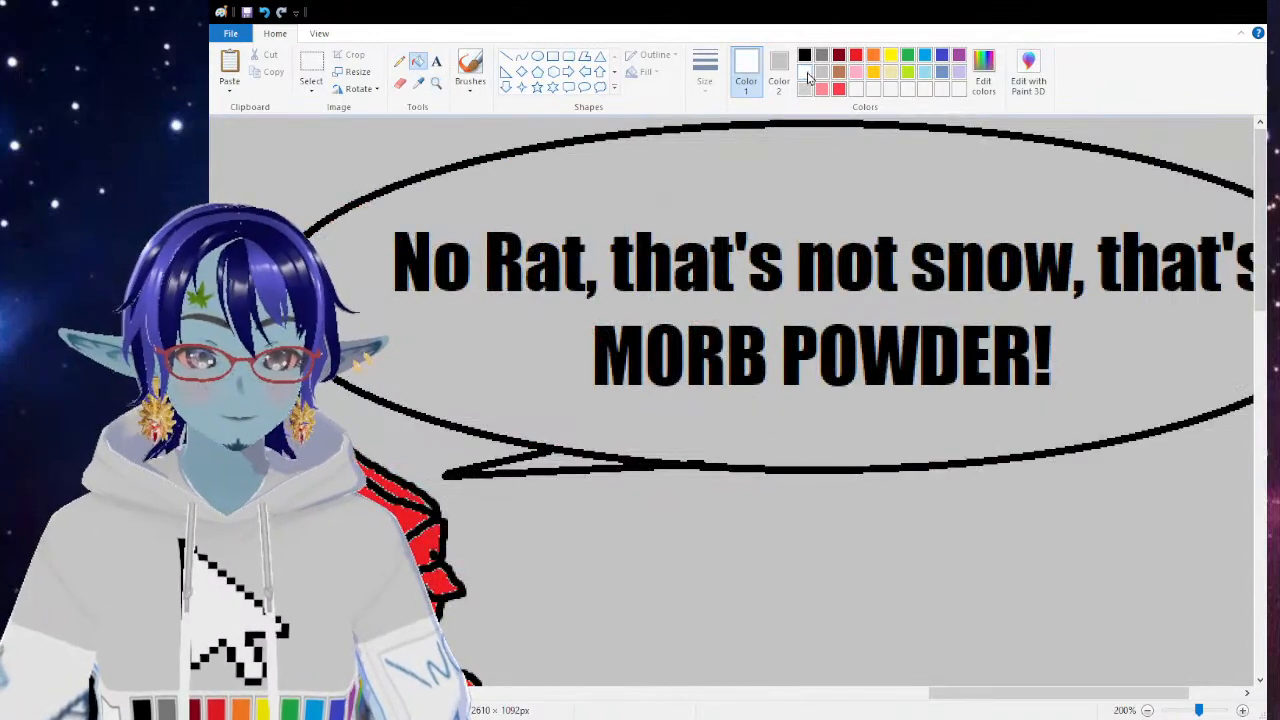
left_click(773, 180)
left_click(558, 455)
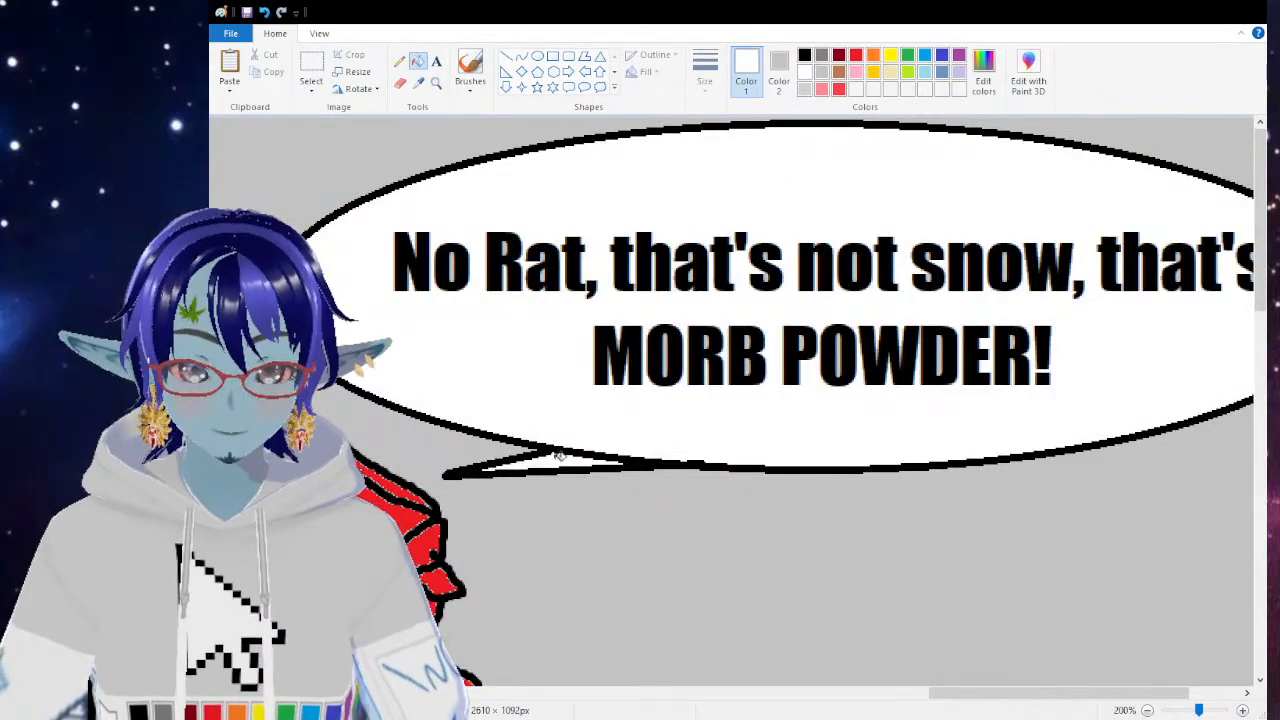
Step: Paint over the black outline between the robot's speech bubble and its tail with the white brush
left_click(470, 70)
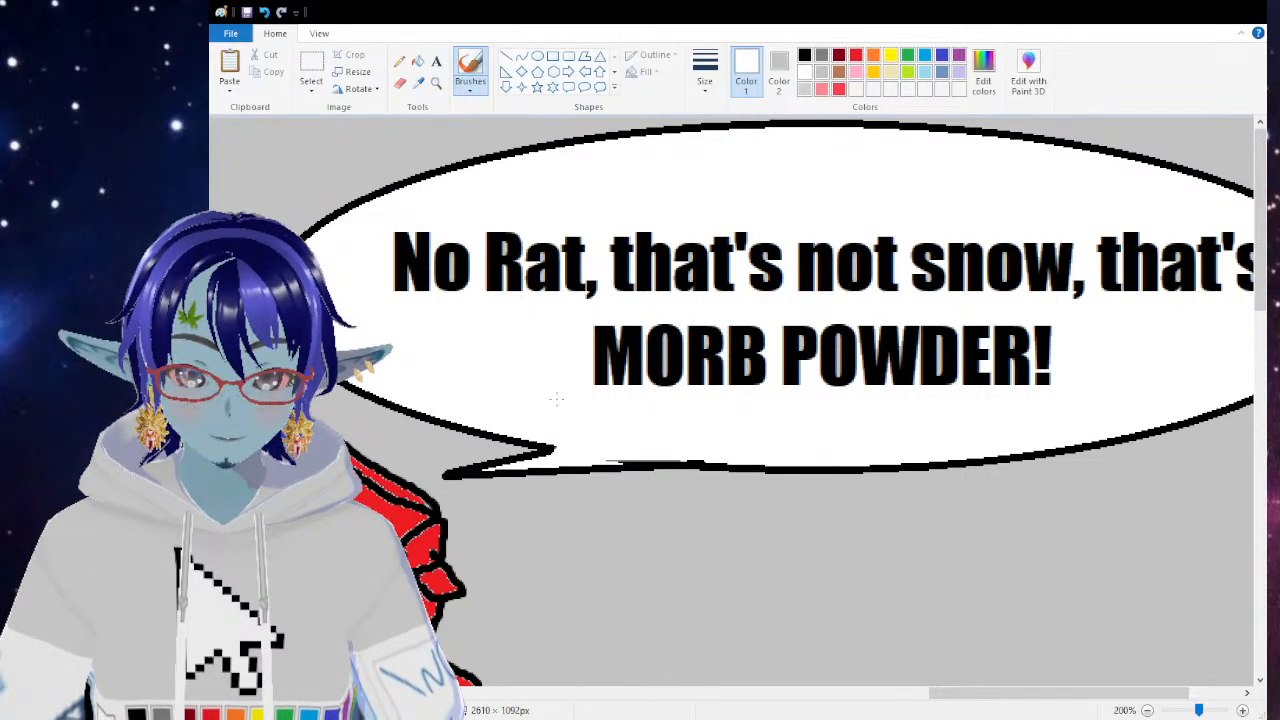
left_click_drag(652, 457, 746, 447)
scroll(742, 356, "down", 3)
scroll(694, 341, "up", 3)
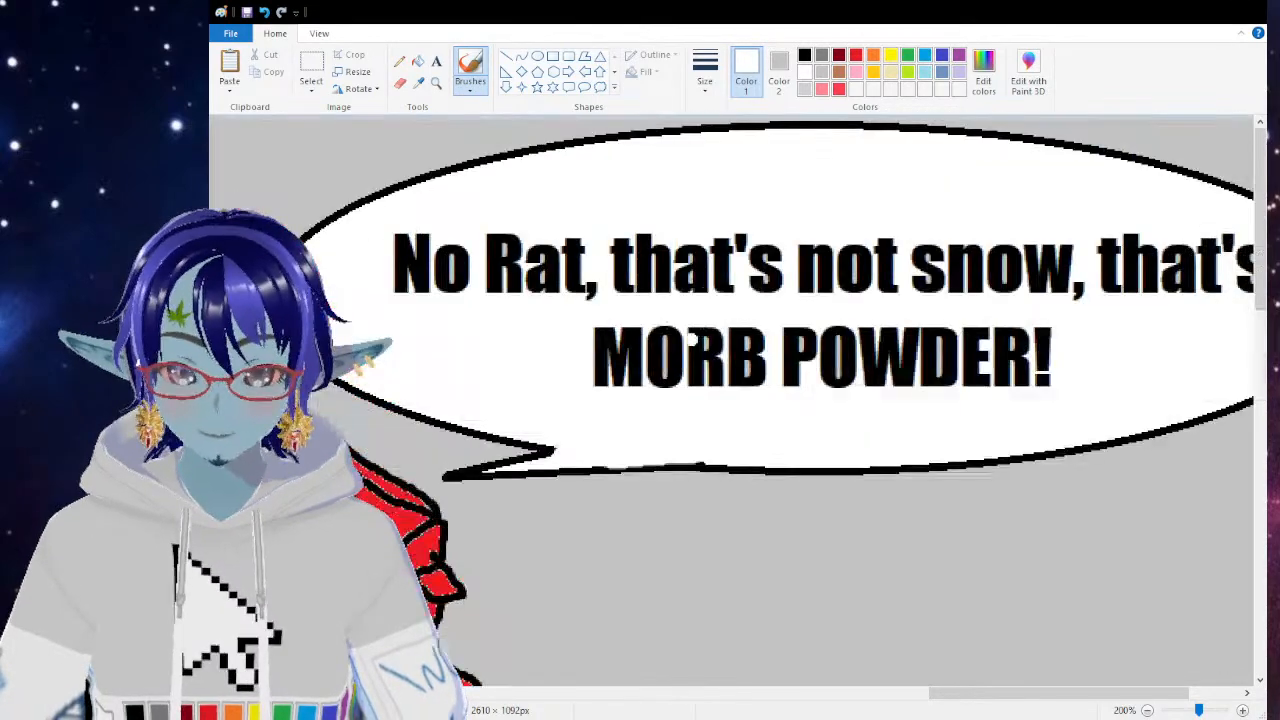
left_click(437, 84)
right_click(720, 350)
right_click(755, 358)
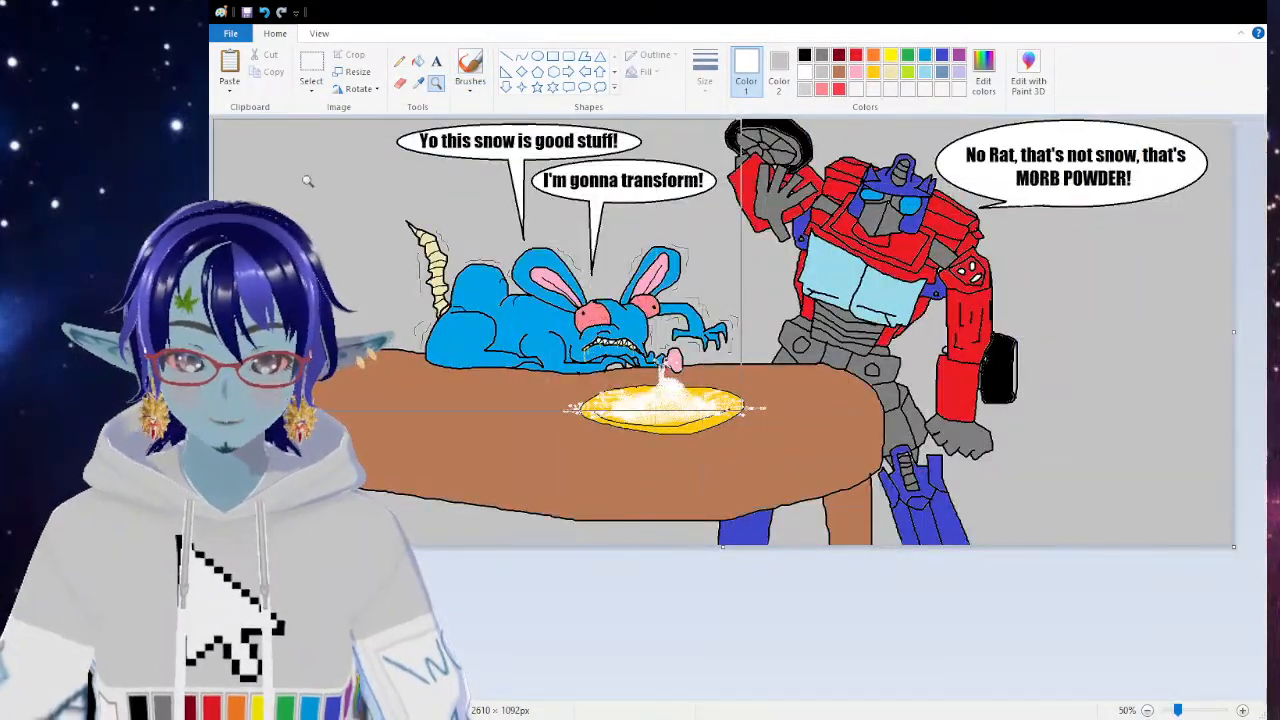
Step: Try sketching yellow rays around the blue creature with a textured brush, and undo them
left_click(313, 75)
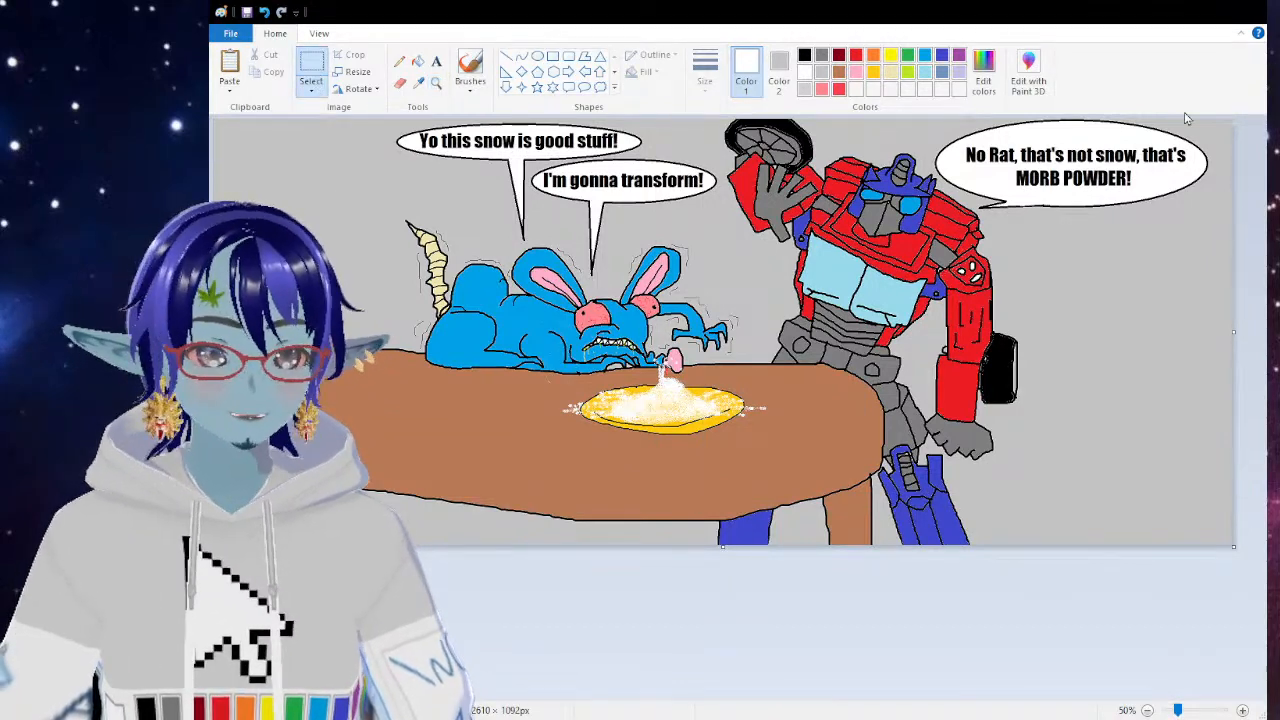
left_click(891, 56)
left_click(506, 56)
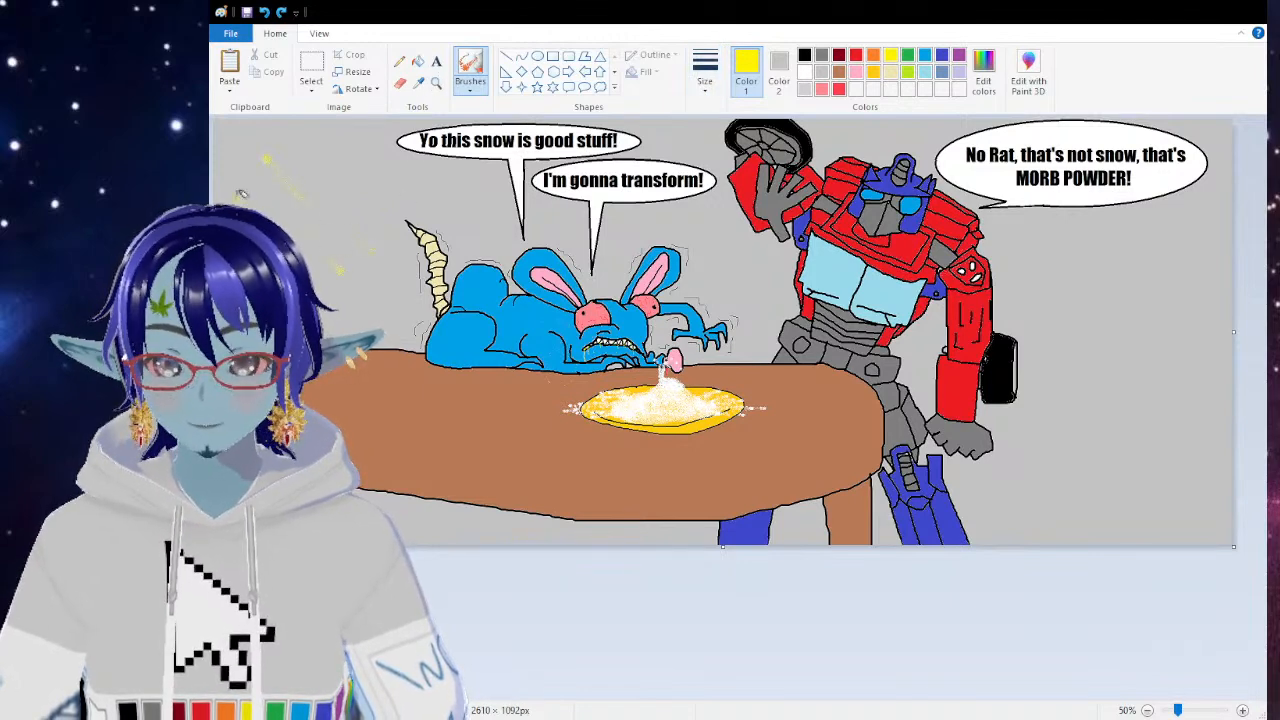
mouse_move(358, 222)
left_mouse_down()
mouse_move(402, 187)
mouse_move(459, 192)
left_mouse_up()
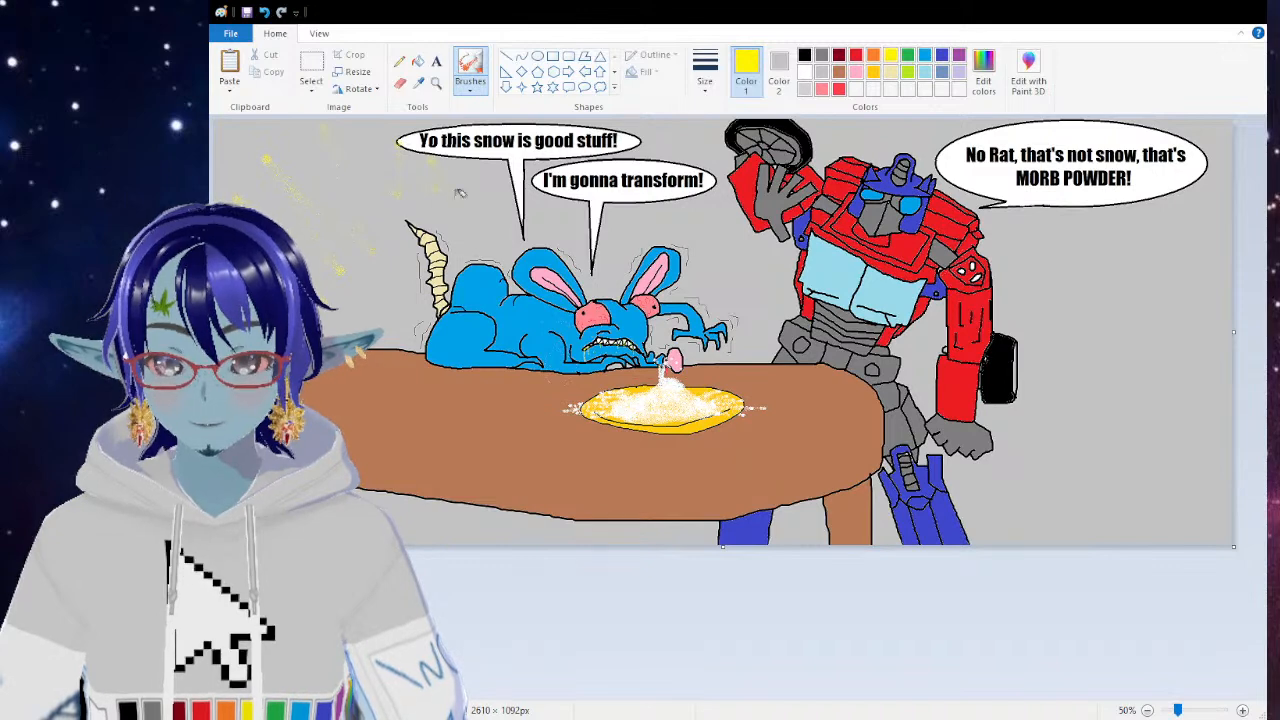
key("ctrl+z")
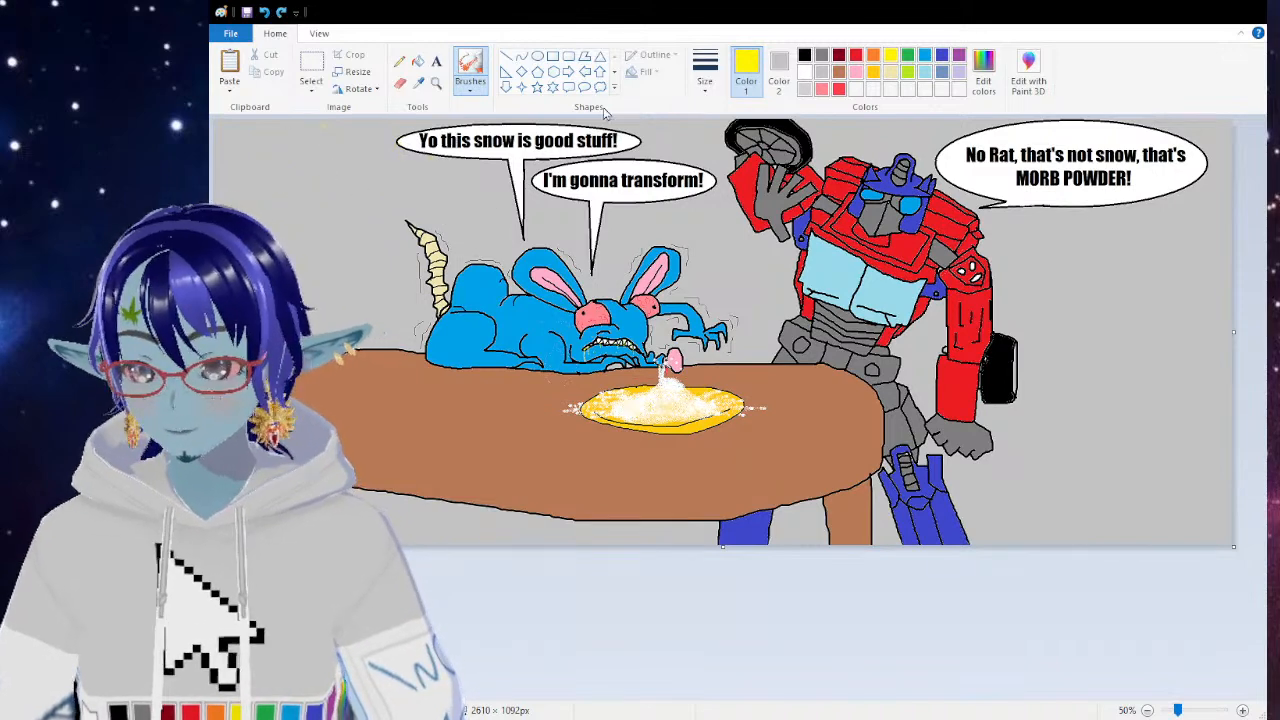
Step: Draw thick straight yellow lines radiating outward around the blue creature, from its tail round to its raised claw
left_click(507, 58)
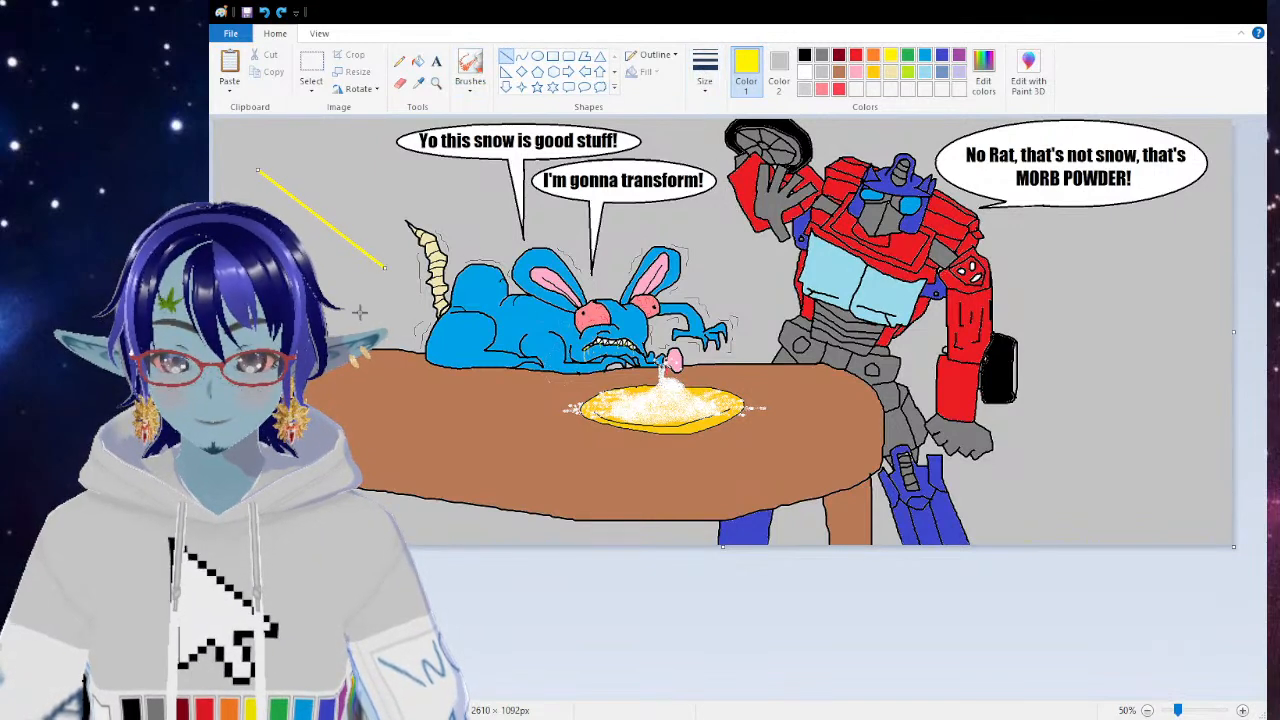
left_click_drag(383, 186, 349, 146)
left_click_drag(495, 221, 487, 170)
left_click_drag(614, 232, 614, 210)
left_click_drag(689, 236, 709, 199)
left_click_drag(715, 278, 770, 242)
left_click_drag(752, 300, 788, 282)
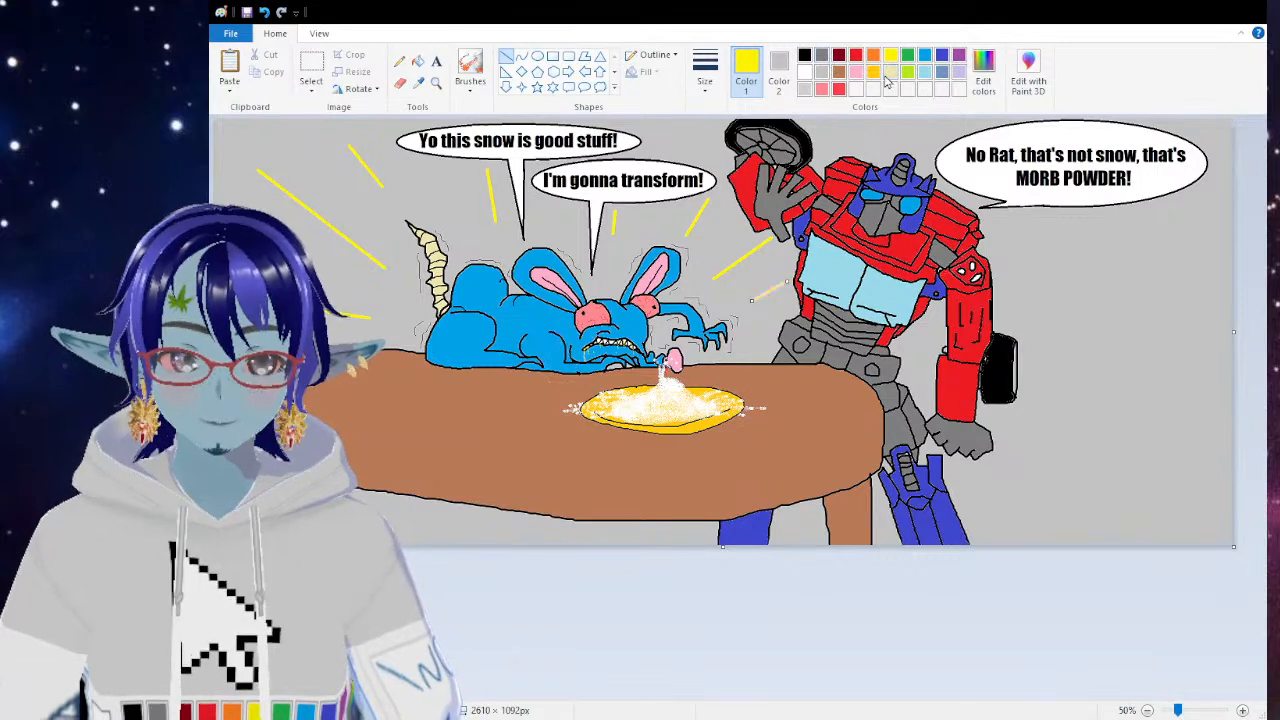
Step: Try short purple wavy lines above the robot's head with the brush
left_click(957, 57)
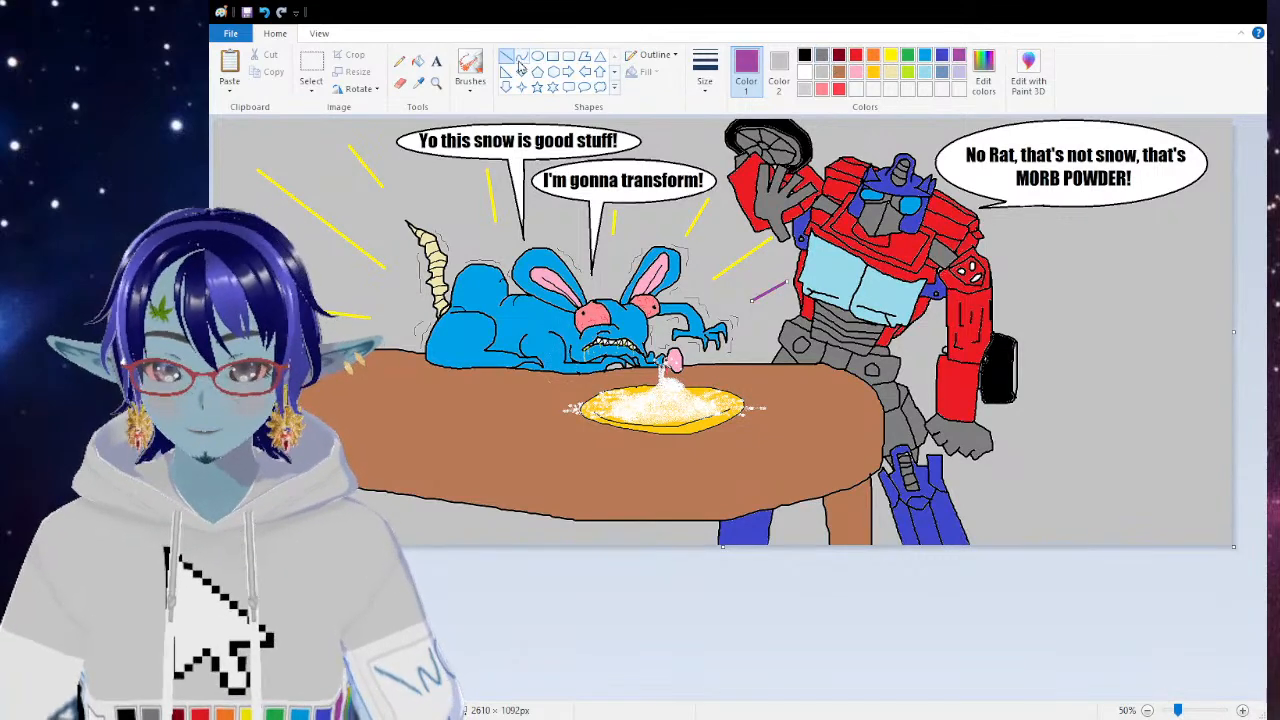
left_click(472, 70)
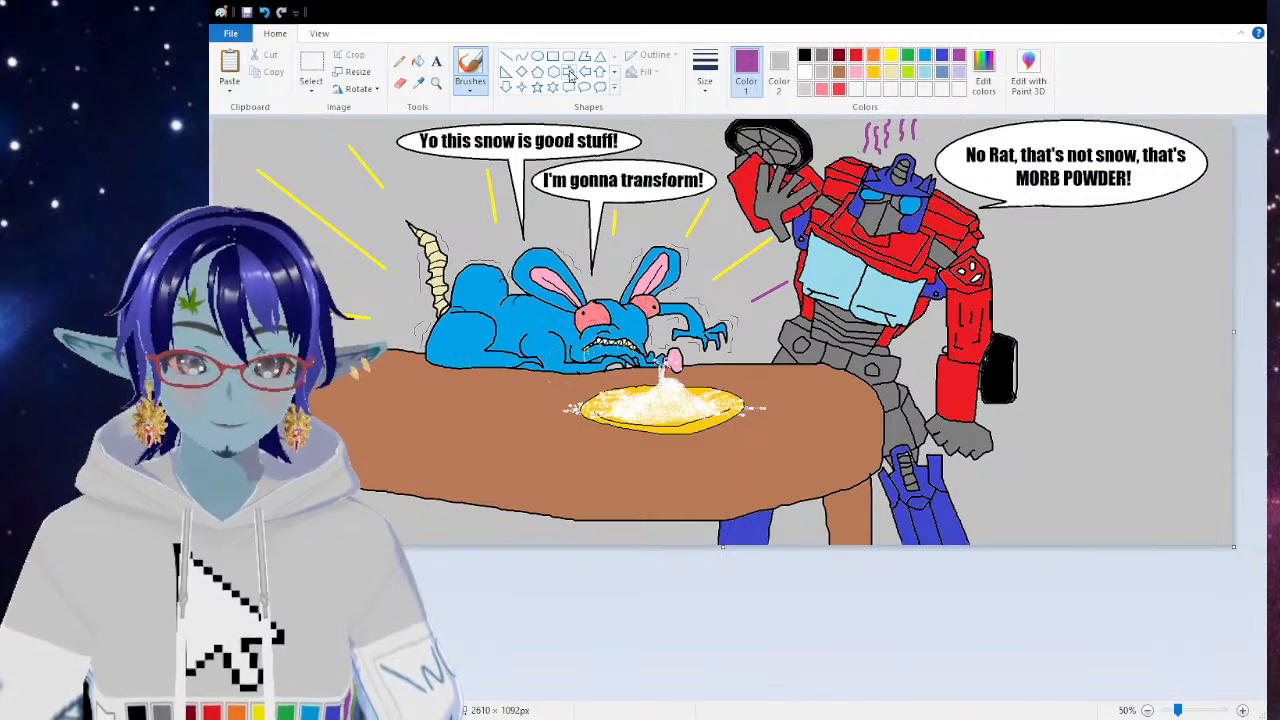
Step: Try thin straight black lines radiating around the robot's raised hand, wheel and body
left_click(506, 56)
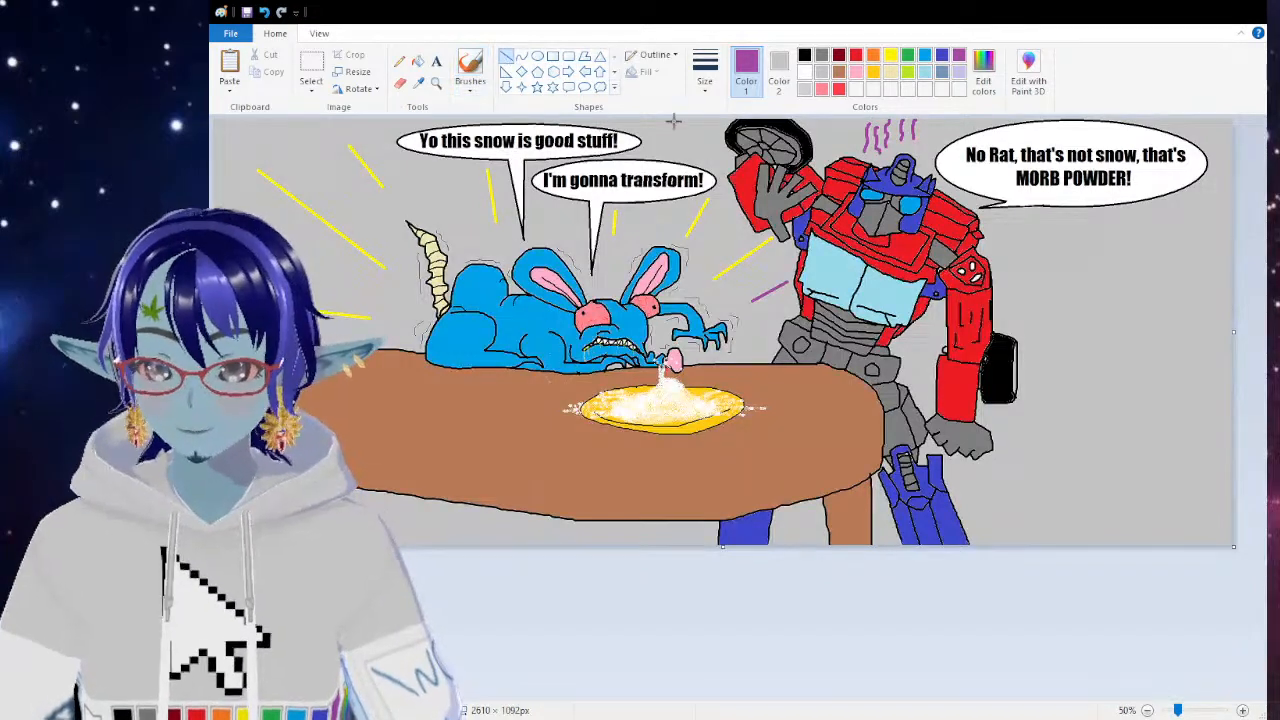
left_click(805, 55)
left_click_drag(728, 148, 703, 134)
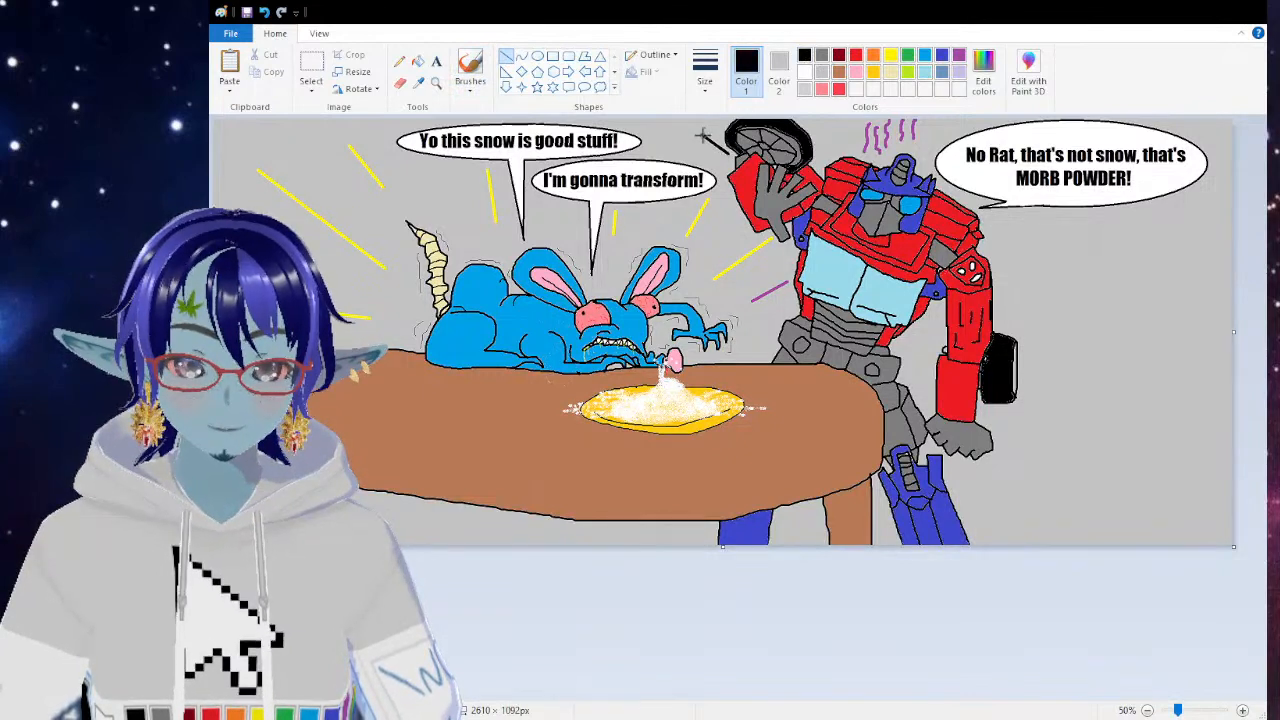
key("ctrl+z")
left_click(709, 82)
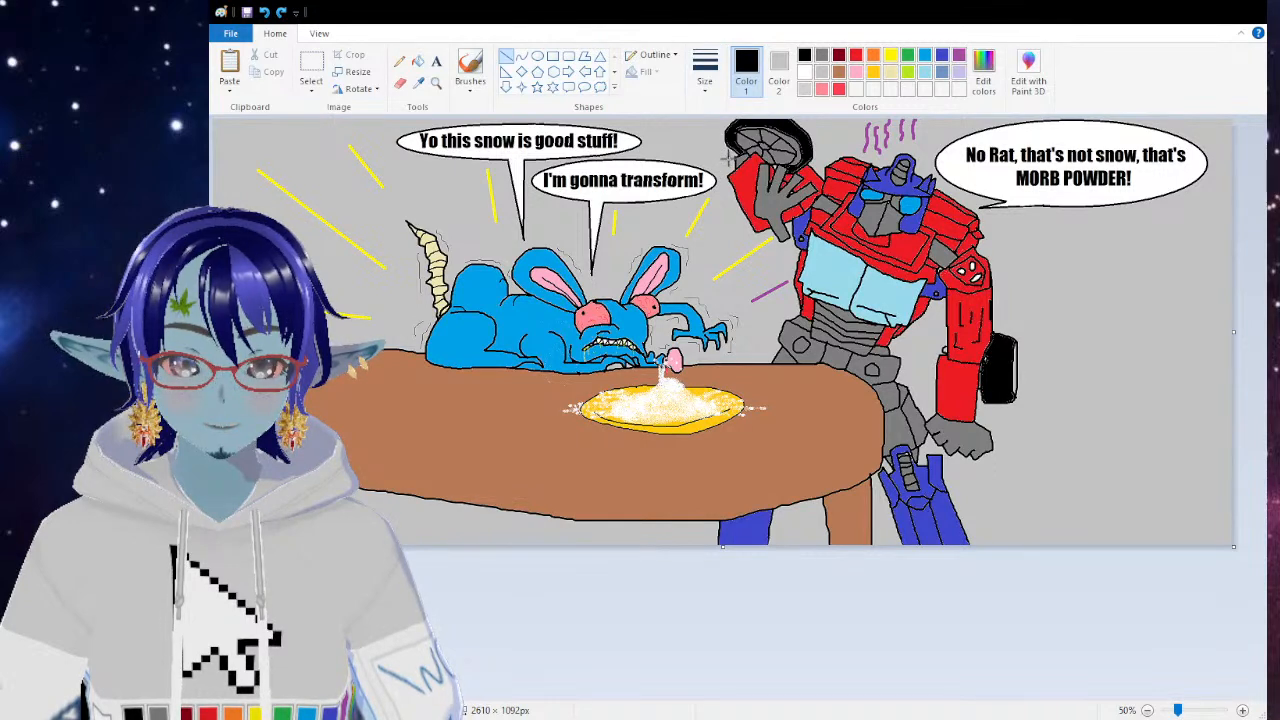
mouse_move(720, 158)
left_mouse_down()
mouse_move(674, 132)
mouse_move(706, 161)
mouse_move(729, 241)
left_mouse_up()
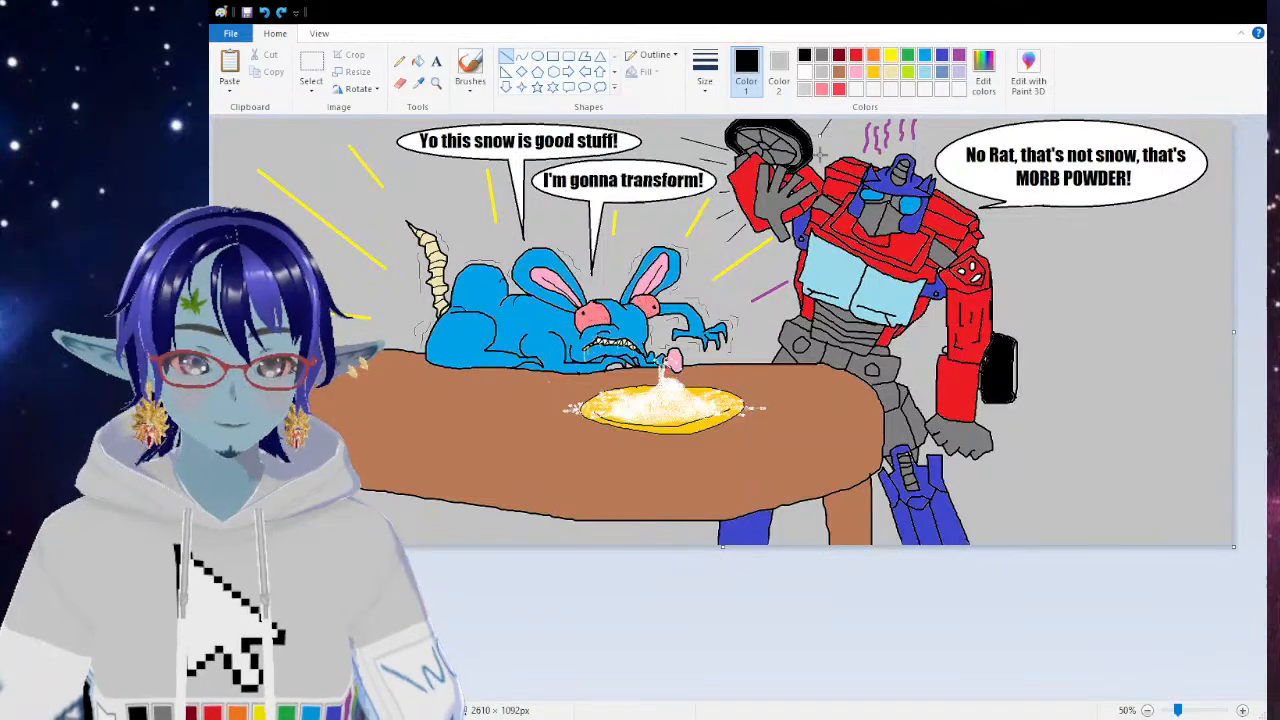
mouse_move(988, 245)
left_mouse_down()
mouse_move(1035, 226)
mouse_move(1062, 291)
mouse_move(1052, 329)
mouse_move(1086, 349)
left_mouse_up()
mouse_move(1020, 385)
left_mouse_down()
mouse_move(1092, 431)
mouse_move(1046, 498)
left_mouse_up()
left_click_drag(958, 488, 996, 532)
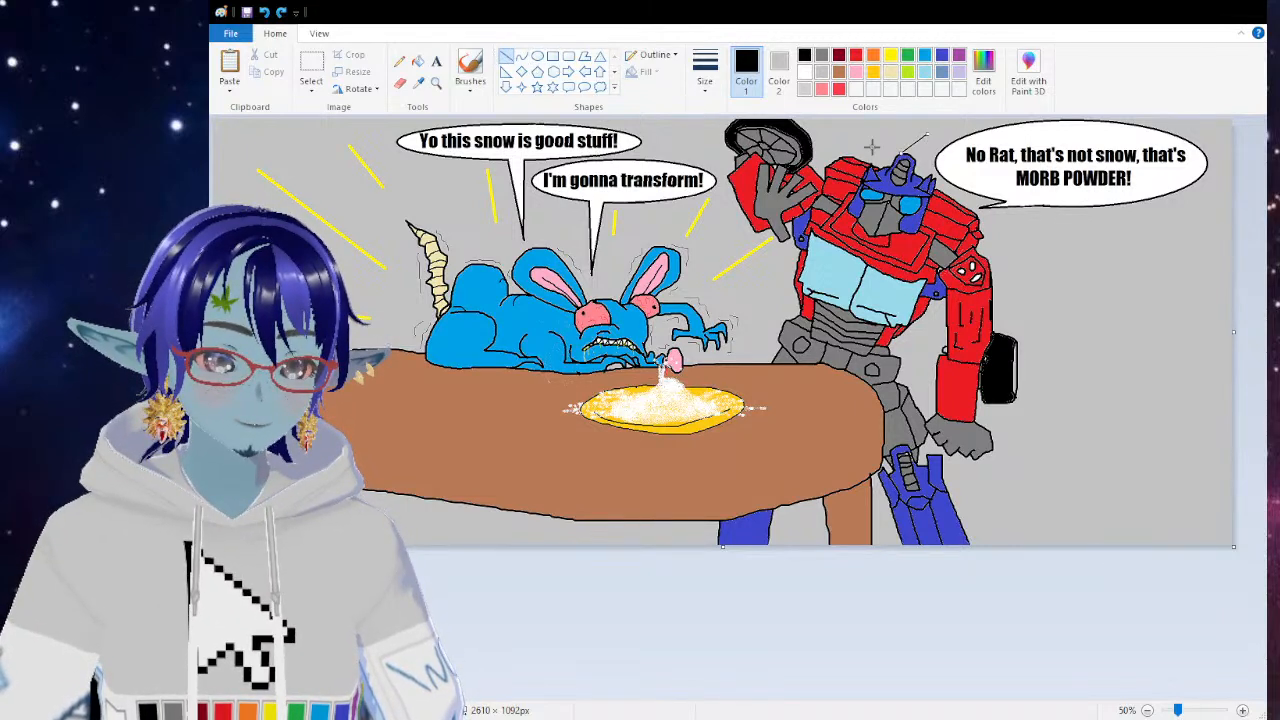
Step: Draw thin slanted black speed lines rising from behind the robot's raised wheel, shoulder and head, undoing the misplaced ones
left_click_drag(814, 149, 876, 123)
mouse_move(869, 150)
left_mouse_down()
mouse_move(910, 144)
mouse_move(863, 149)
mouse_move(917, 123)
mouse_move(921, 151)
mouse_move(908, 157)
mouse_move(955, 129)
left_mouse_up()
key("ctrl+z")
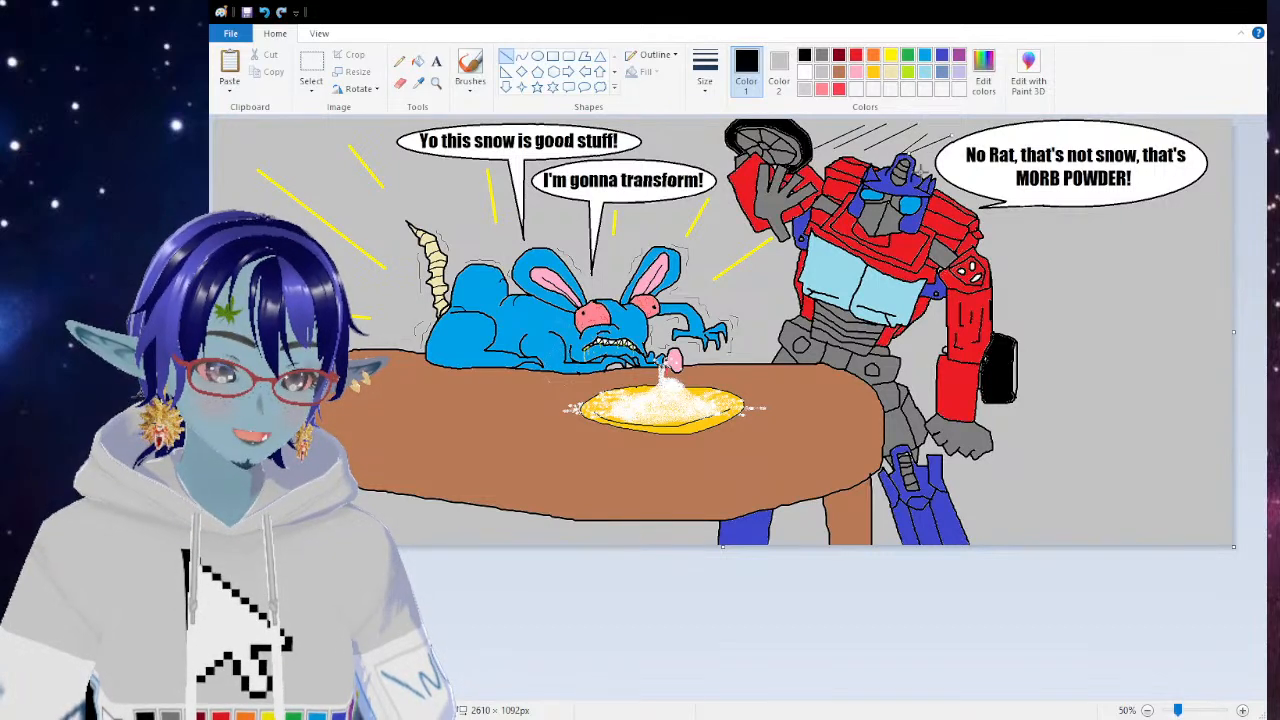
key("ctrl+z")
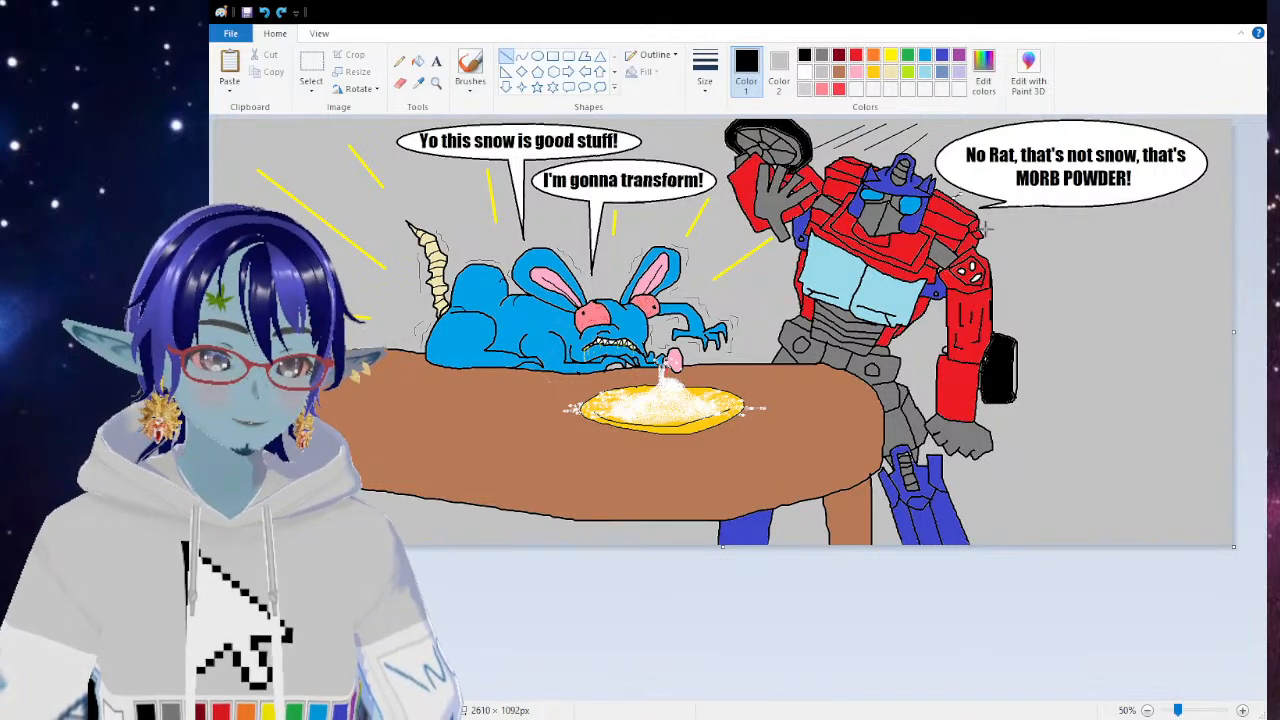
Step: Draw thin black speed lines trailing outward from the robot's shoulder and upper arm beneath its speech bubble
left_click_drag(982, 233, 1042, 214)
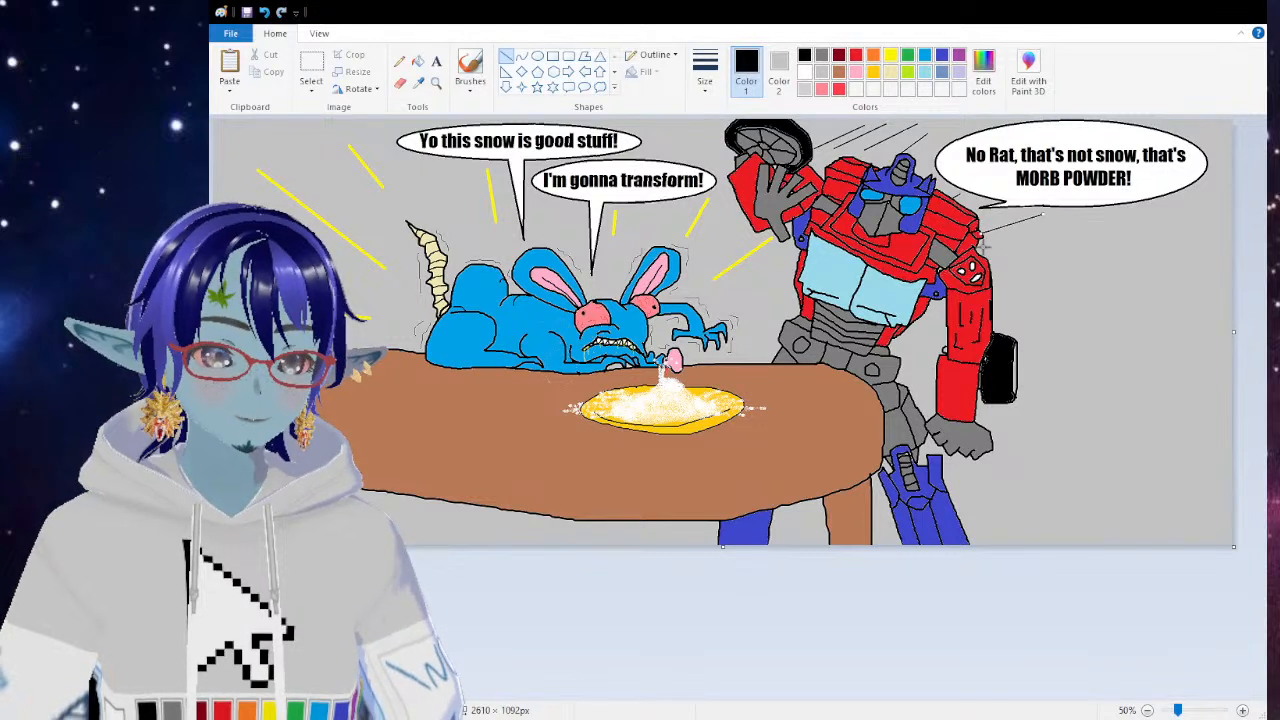
left_click_drag(982, 245, 1120, 214)
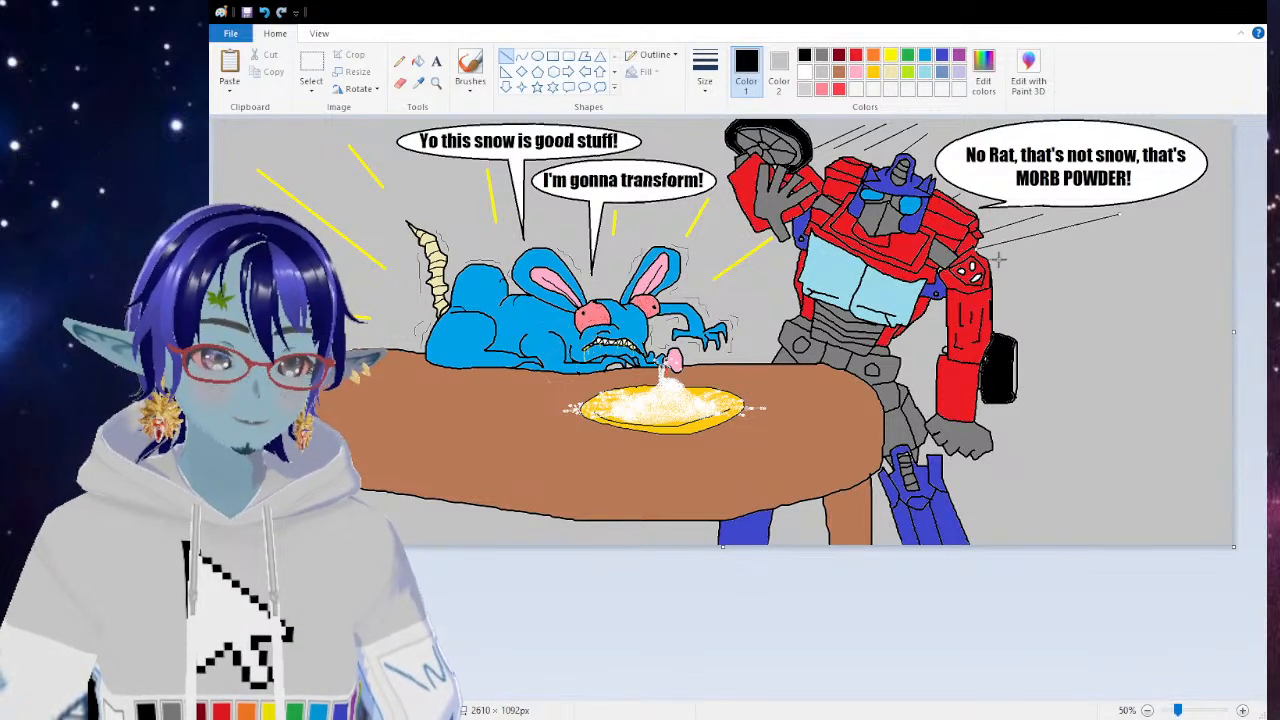
left_click_drag(990, 258, 1118, 232)
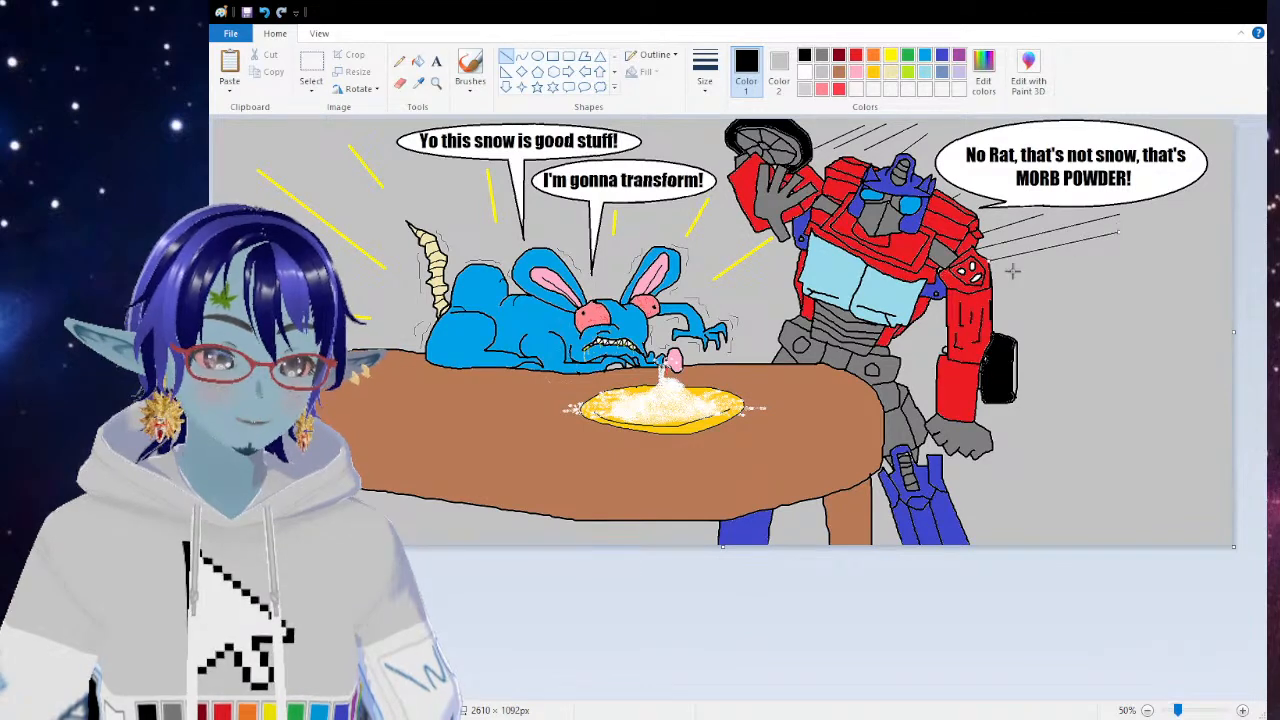
left_click_drag(995, 271, 1082, 253)
left_click_drag(997, 288, 1073, 270)
left_click_drag(996, 303, 1060, 292)
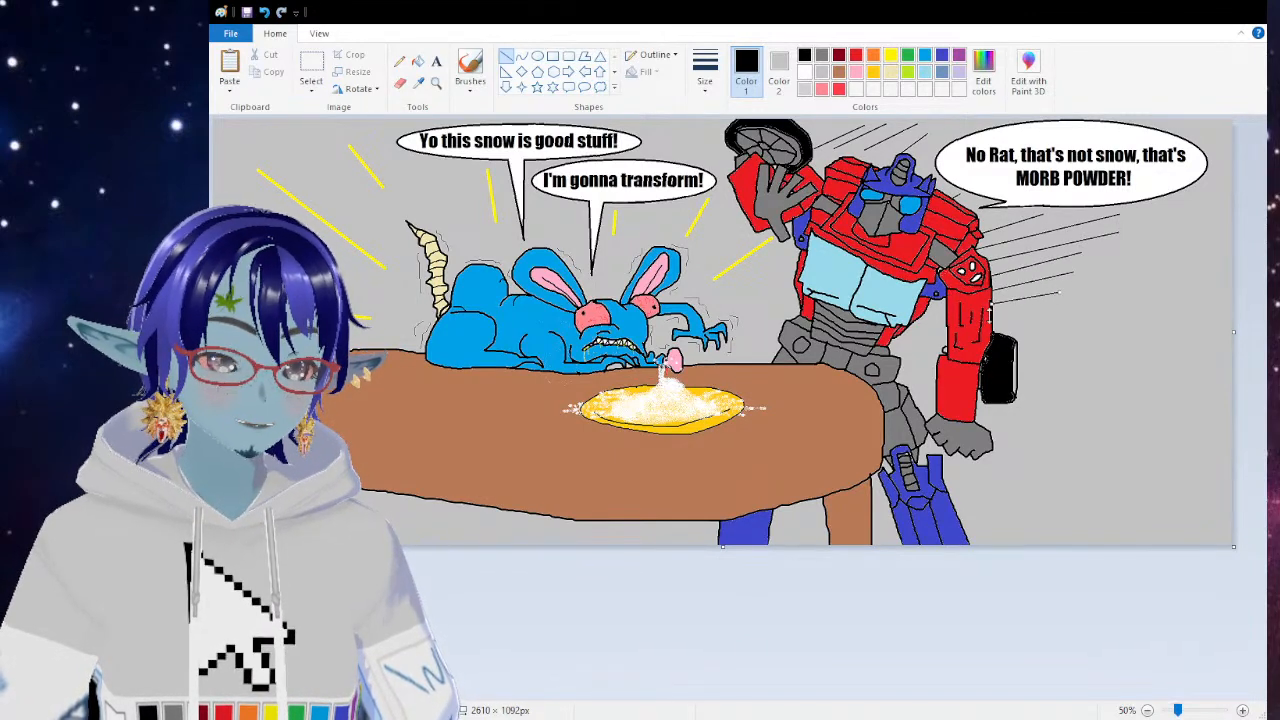
left_click_drag(993, 315, 1058, 294)
key("ctrl+z")
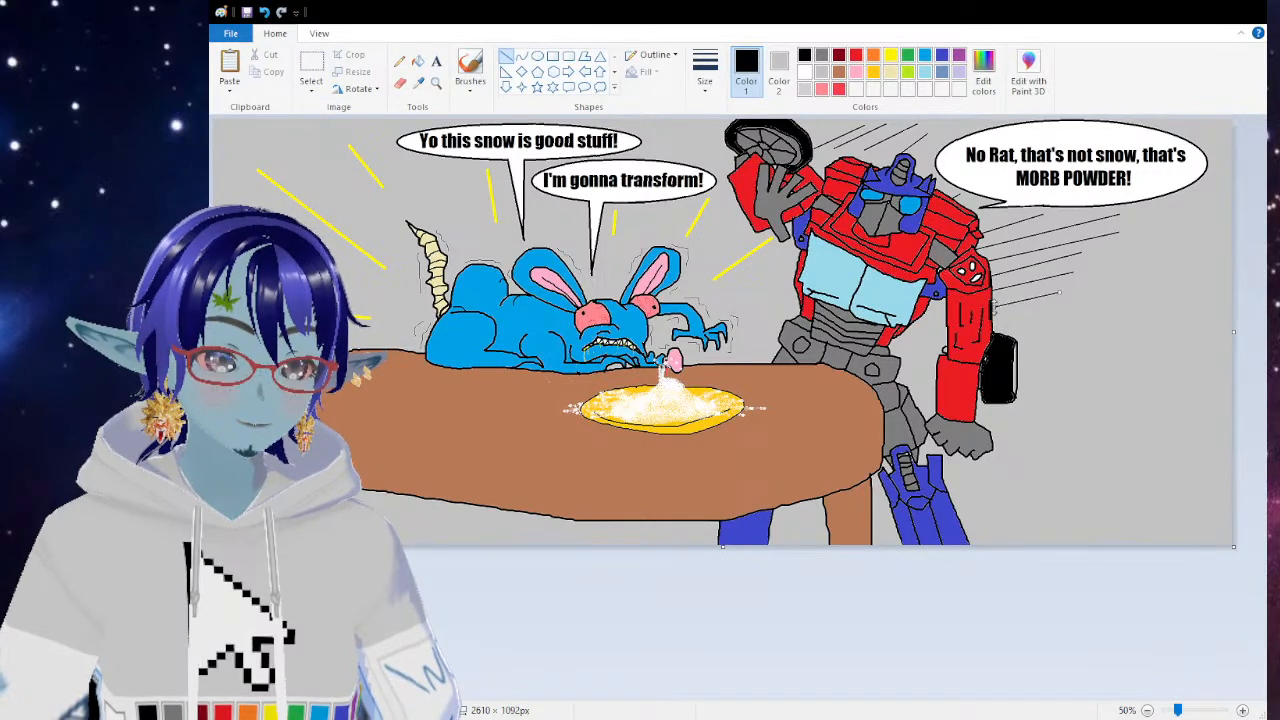
left_click_drag(994, 326, 1092, 310)
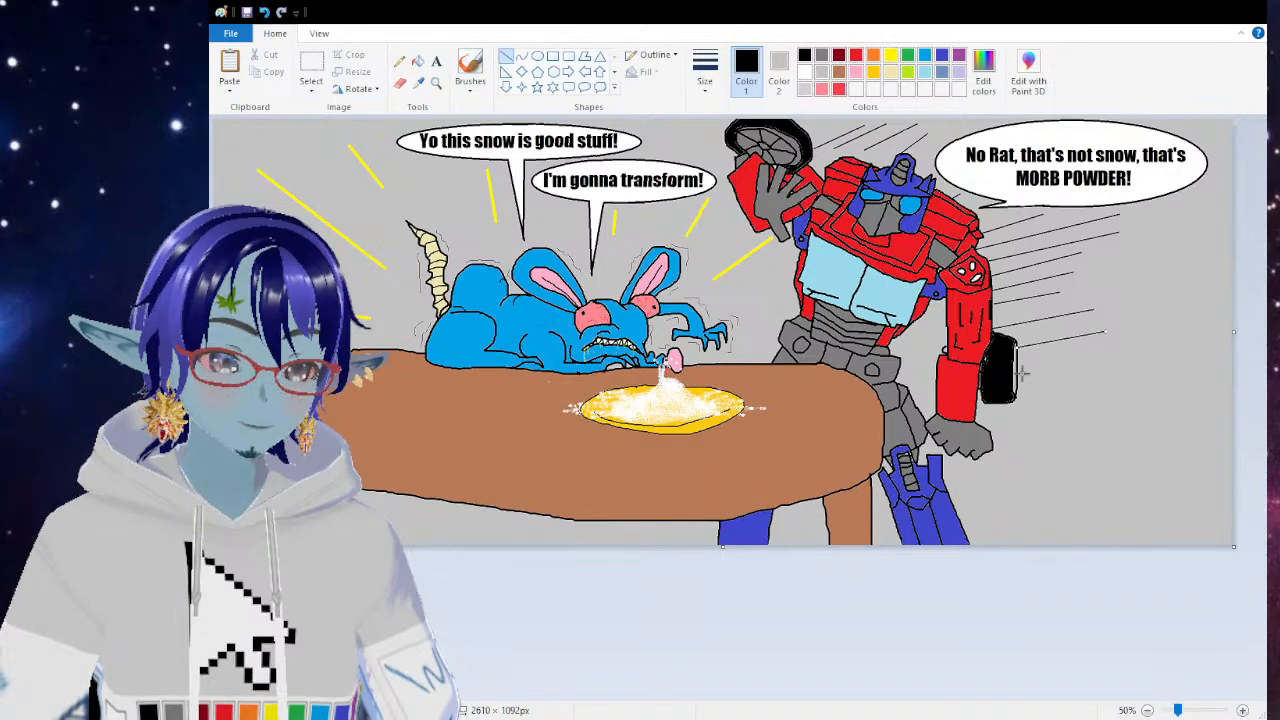
Step: Continue the thin black speed lines outward from the robot's arm wheel, lowered hand and legs
left_click_drag(1018, 376, 1071, 366)
left_click_drag(982, 415, 1232, 397)
left_click_drag(994, 432, 1071, 426)
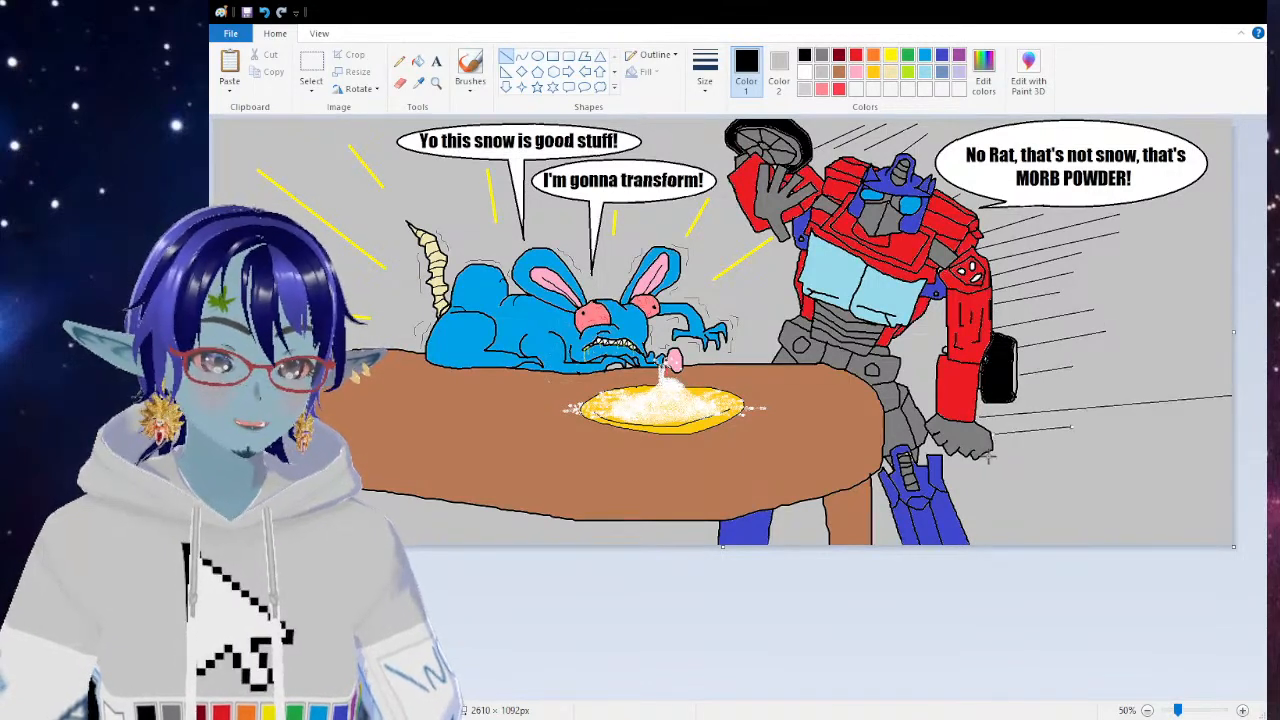
left_click_drag(988, 458, 1038, 454)
left_click_drag(945, 474, 1020, 467)
mouse_move(948, 490)
left_mouse_down()
mouse_move(1020, 482)
mouse_move(1054, 505)
left_mouse_up()
left_click_drag(968, 534, 1022, 532)
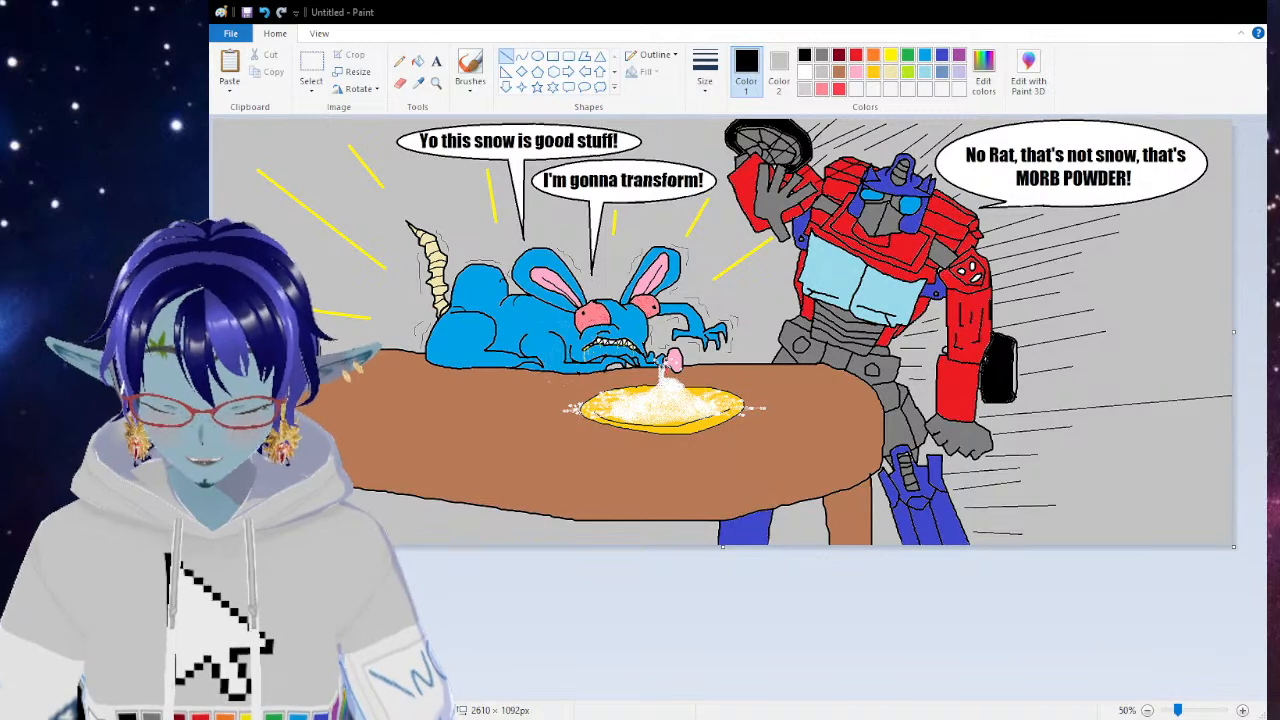
Step: Save the finished drawing as "Crpsy Rat Morb Powder"
key("Return")
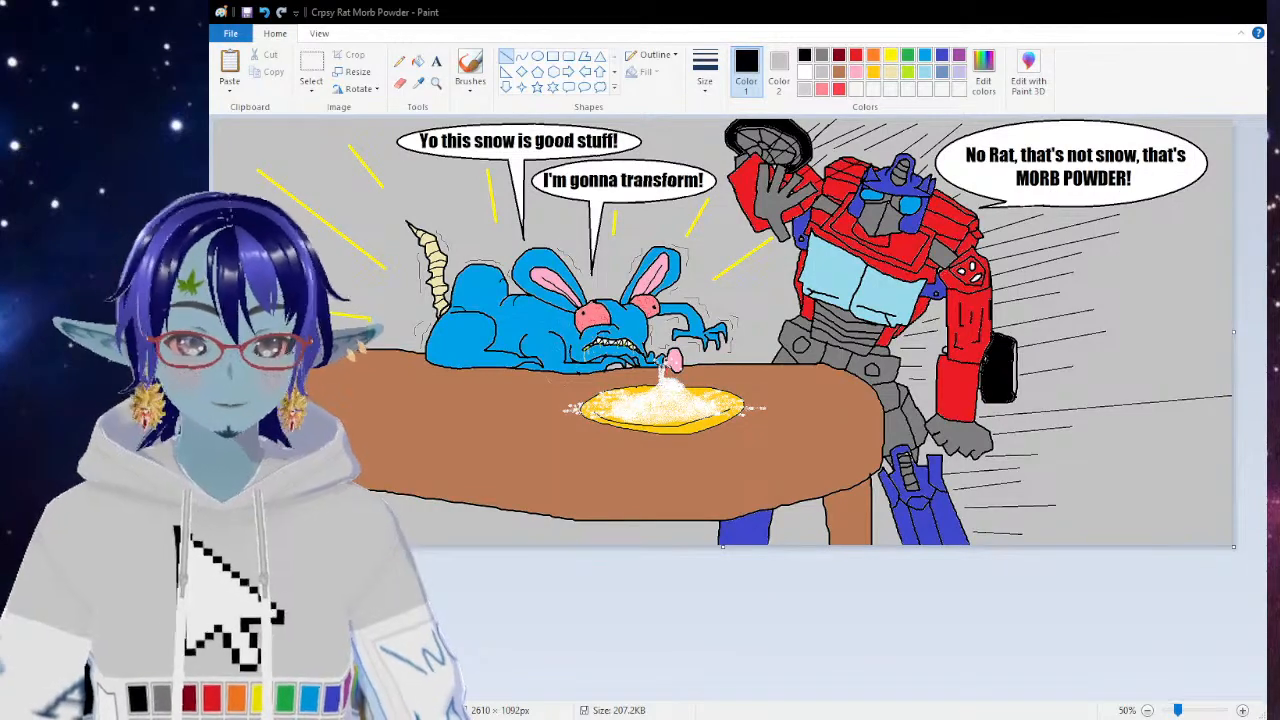
Step: Inspect the blue creature, the table and the powder plate at 100%, then return to the whole drawing
left_click(436, 83)
left_click(459, 331)
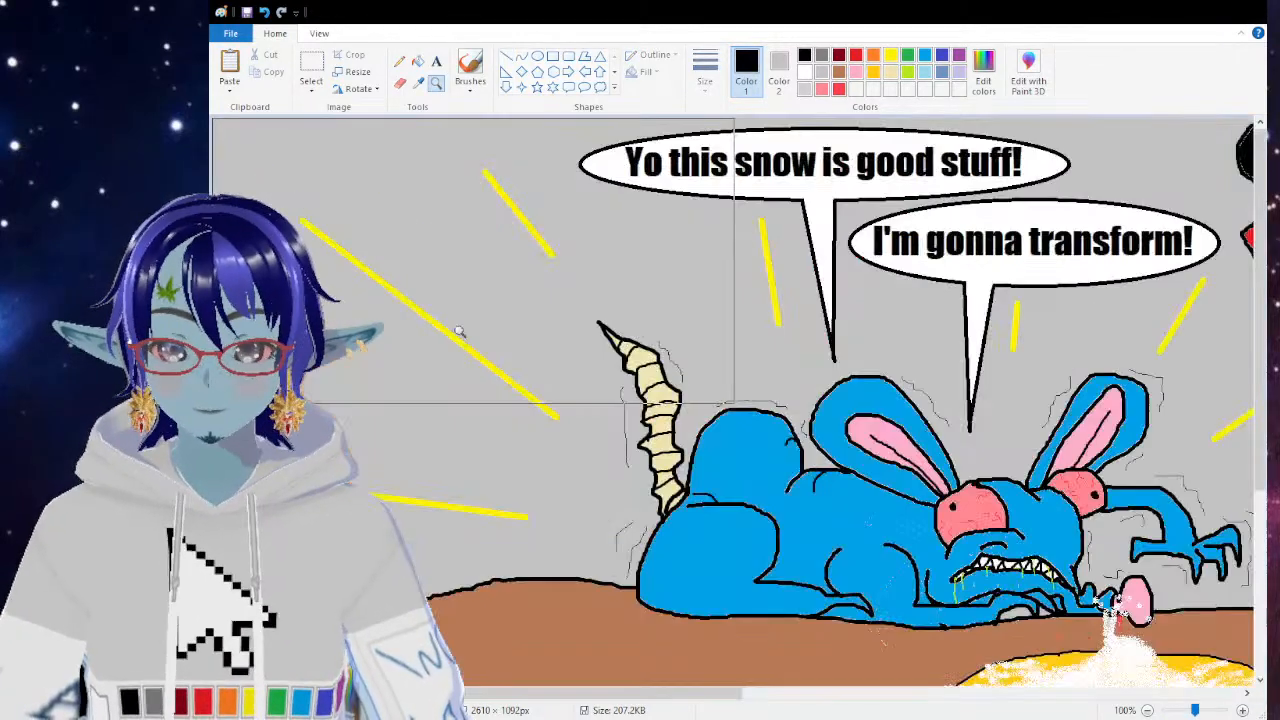
mouse_move(695, 703)
left_mouse_down()
mouse_move(926, 709)
mouse_move(1200, 683)
mouse_move(691, 667)
mouse_move(753, 666)
left_mouse_up()
scroll(845, 380, "down", 3)
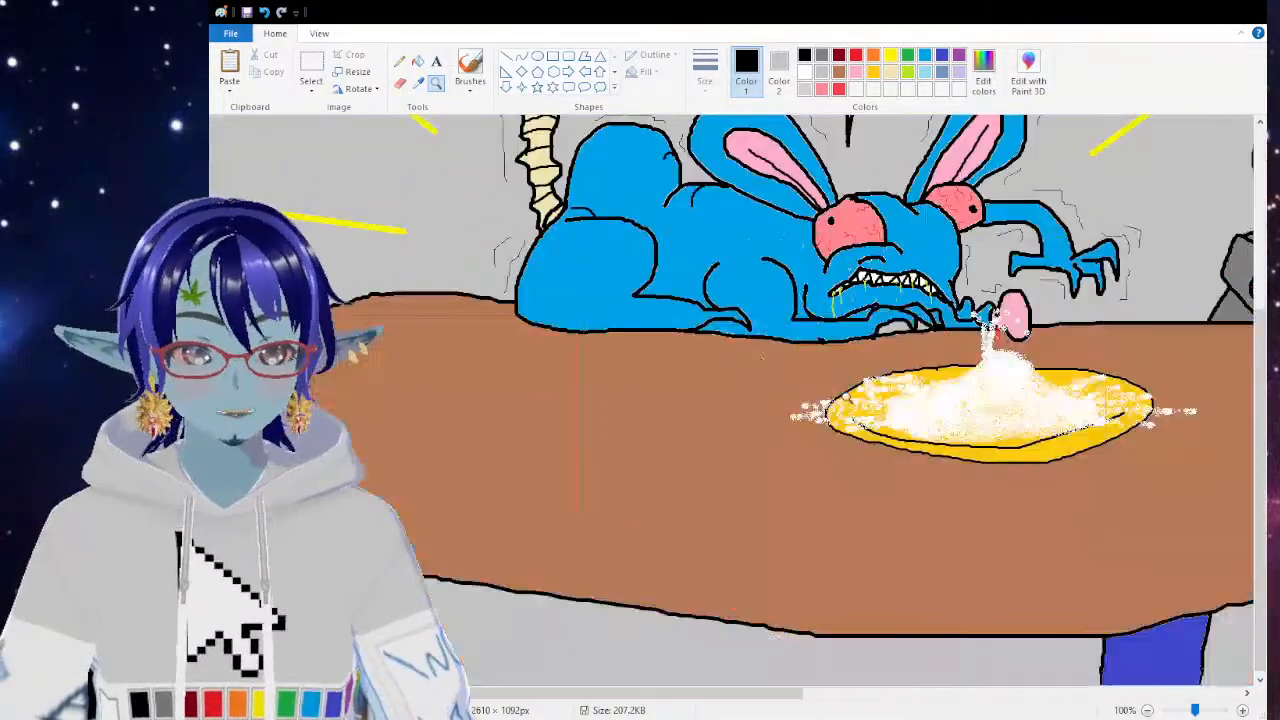
scroll(750, 340, "up", 3)
right_click(480, 240)
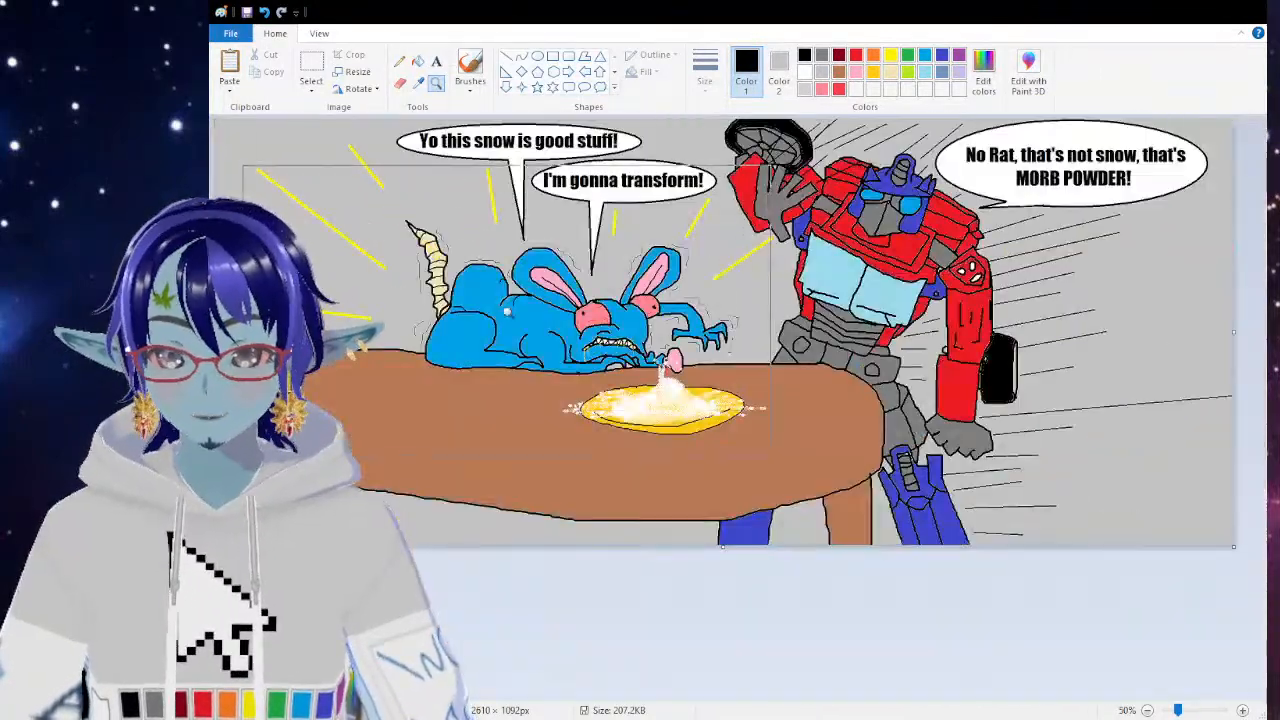
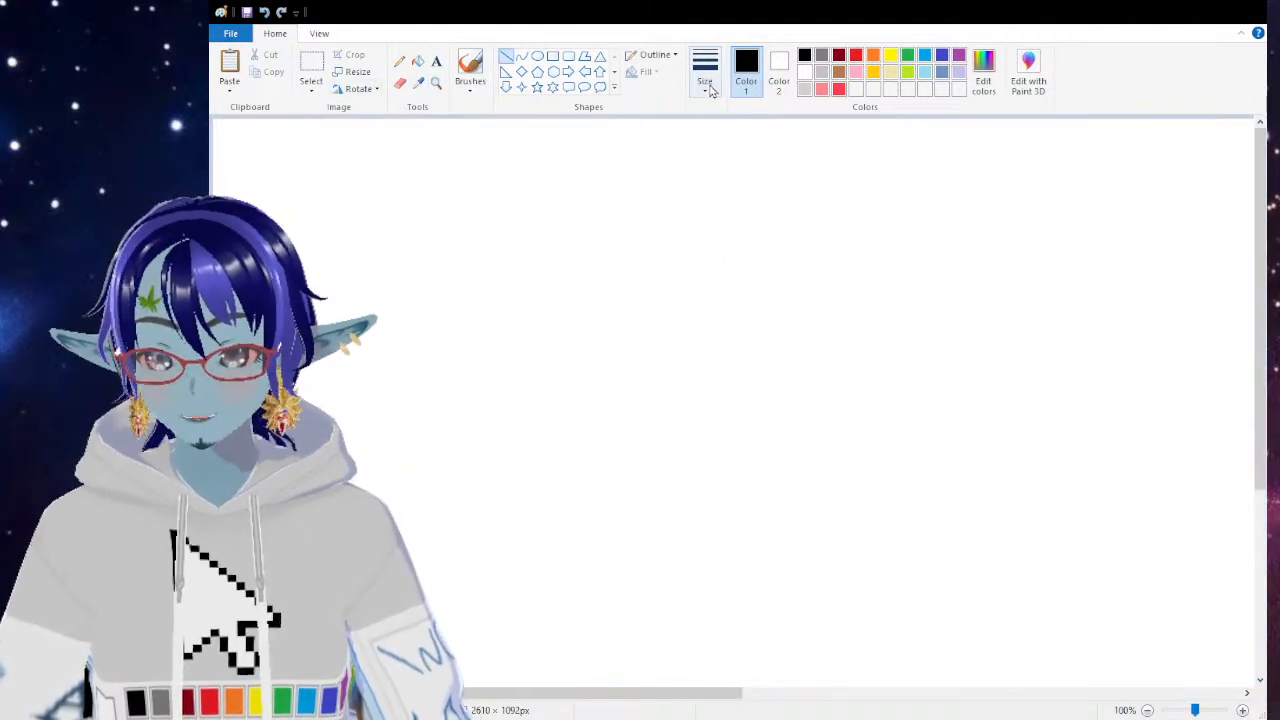
Step: Draw two round black eye outlines on the blank canvas with the brush, each with a small pupil near its outer edge
left_click(470, 68)
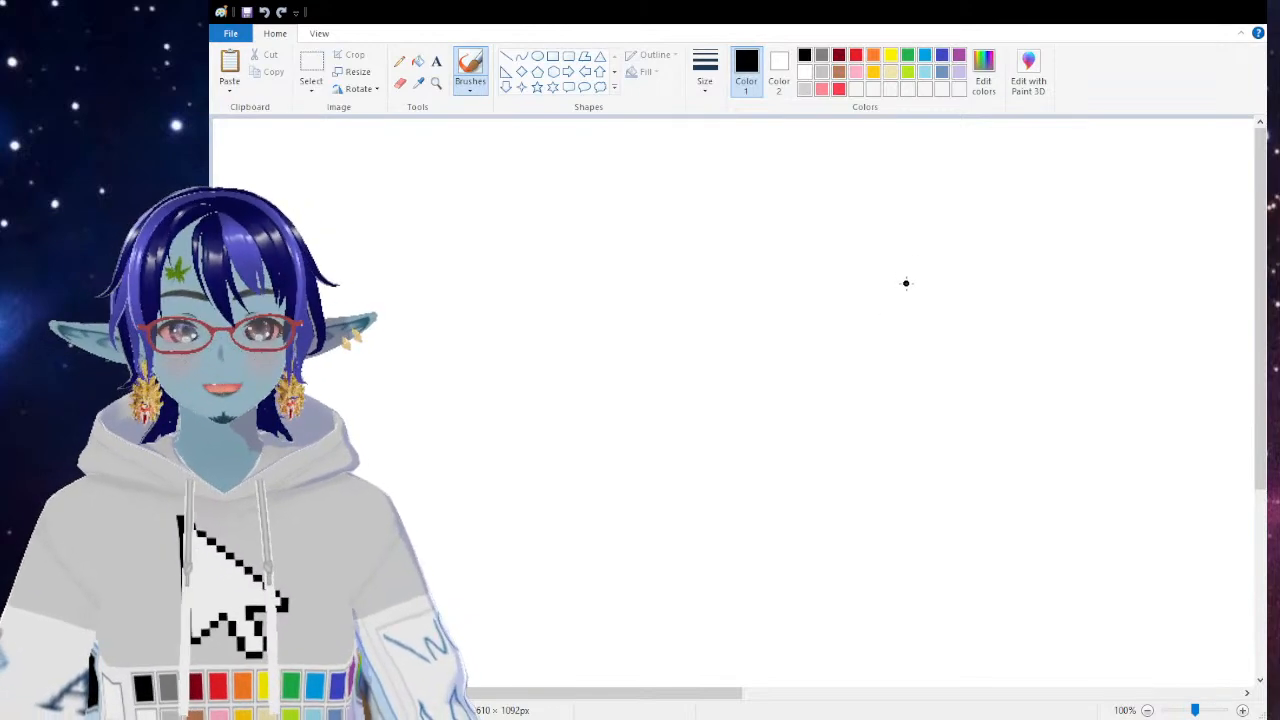
mouse_move(788, 247)
left_mouse_down()
mouse_move(750, 246)
mouse_move(706, 271)
mouse_move(710, 321)
mouse_move(754, 341)
mouse_move(810, 311)
mouse_move(786, 243)
left_mouse_up()
left_click(790, 294)
mouse_move(572, 250)
left_mouse_down()
mouse_move(528, 295)
mouse_move(568, 322)
mouse_move(607, 298)
mouse_move(570, 253)
left_mouse_up()
left_click(539, 288)
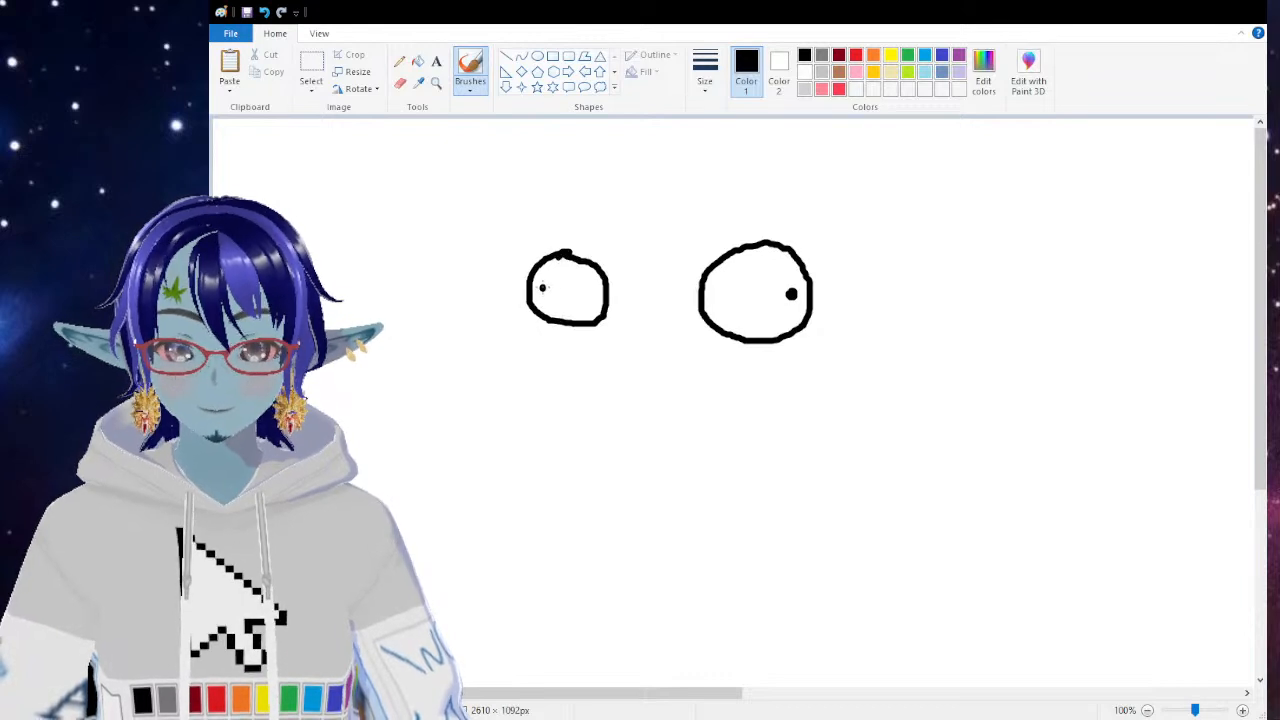
Step: Draw a jagged black brow mark above the larger eye and a U-shaped head outline around both eyes
left_click_drag(710, 204, 675, 270)
mouse_move(706, 224)
left_mouse_down()
mouse_move(696, 234)
mouse_move(730, 210)
mouse_move(708, 236)
left_mouse_up()
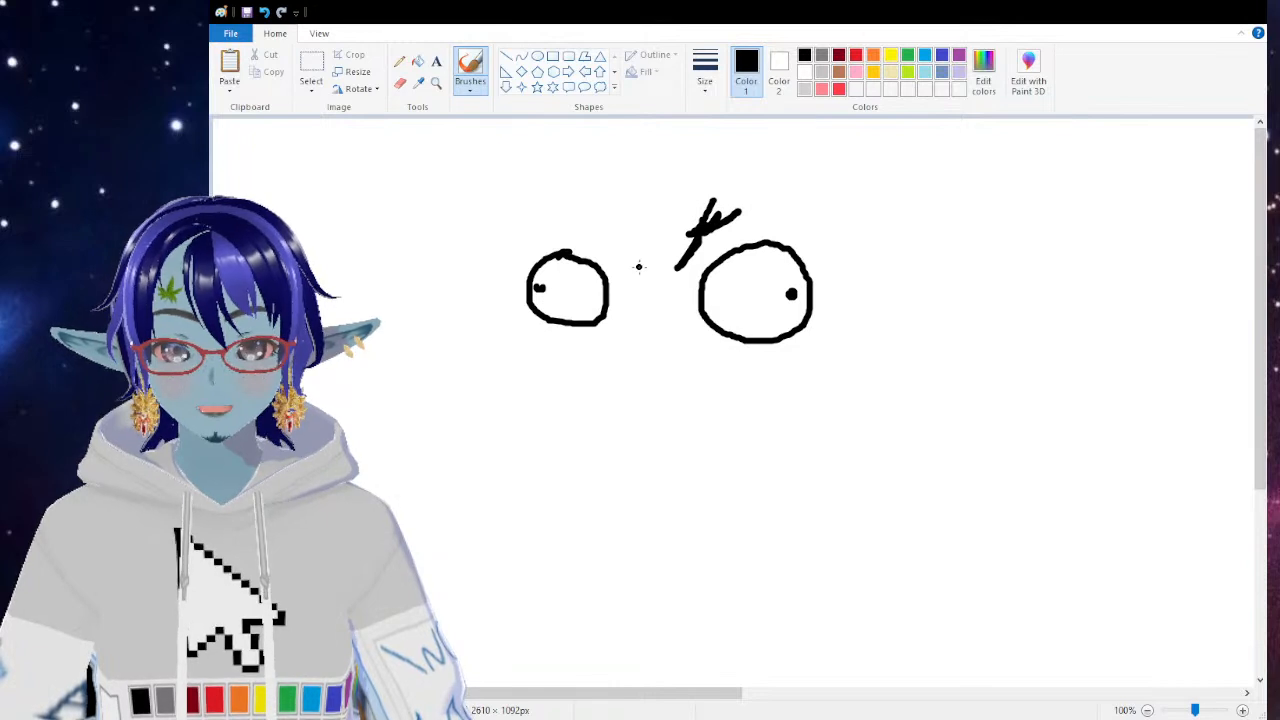
mouse_move(522, 247)
left_mouse_down()
mouse_move(529, 448)
mouse_move(589, 485)
mouse_move(701, 497)
mouse_move(760, 492)
mouse_move(804, 452)
mouse_move(833, 240)
left_mouse_up()
Step: Draw a wide open grin with upper and lower teeth, and a small nose with two nostrils above it
mouse_move(567, 343)
left_mouse_down()
mouse_move(728, 364)
mouse_move(757, 355)
mouse_move(690, 458)
mouse_move(608, 464)
mouse_move(565, 345)
mouse_move(597, 366)
mouse_move(572, 367)
mouse_move(570, 352)
mouse_move(610, 370)
mouse_move(600, 356)
left_mouse_up()
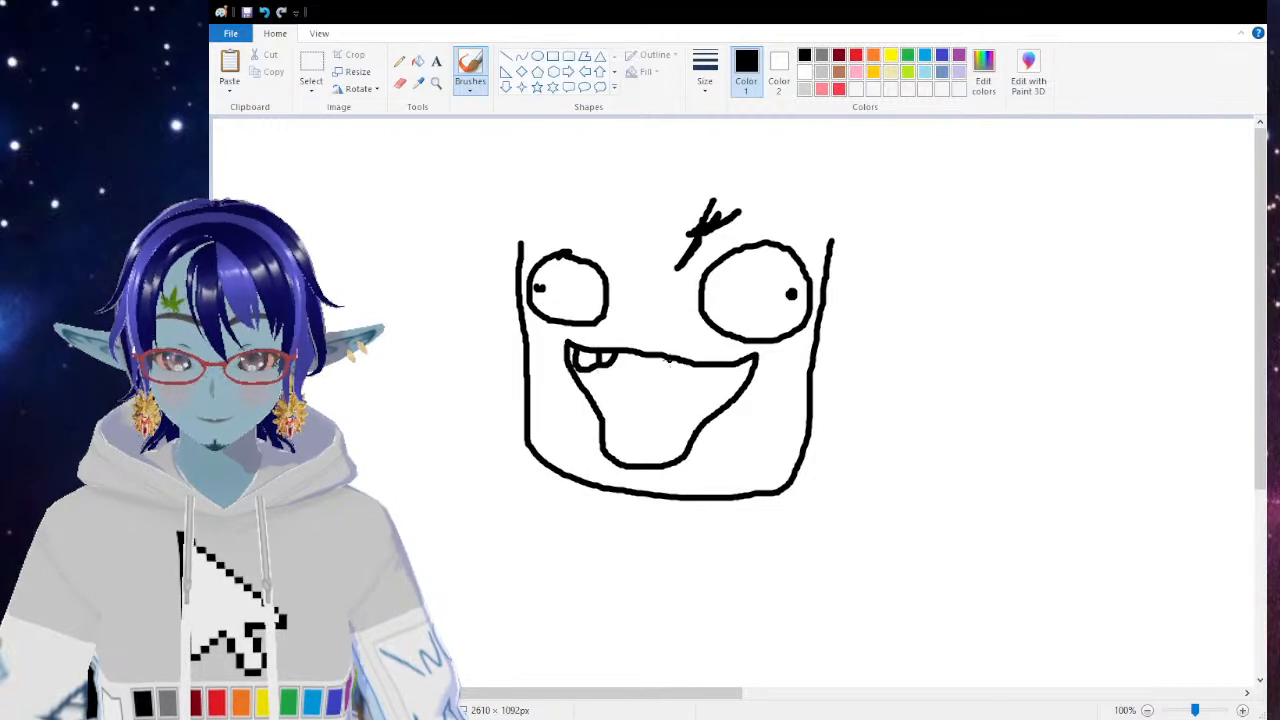
mouse_move(704, 365)
left_mouse_down()
mouse_move(705, 382)
mouse_move(736, 385)
mouse_move(738, 366)
left_mouse_up()
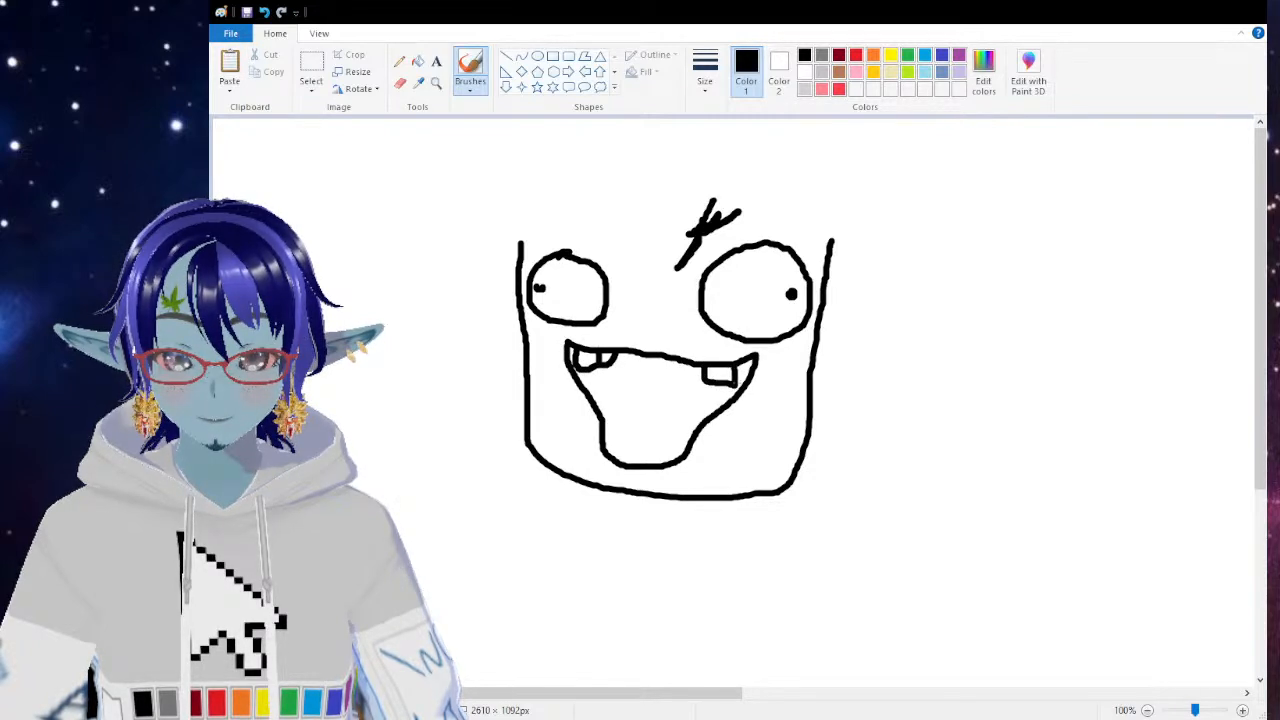
mouse_move(606, 440)
left_mouse_down()
mouse_move(616, 456)
mouse_move(640, 446)
mouse_move(642, 462)
mouse_move(672, 450)
left_mouse_up()
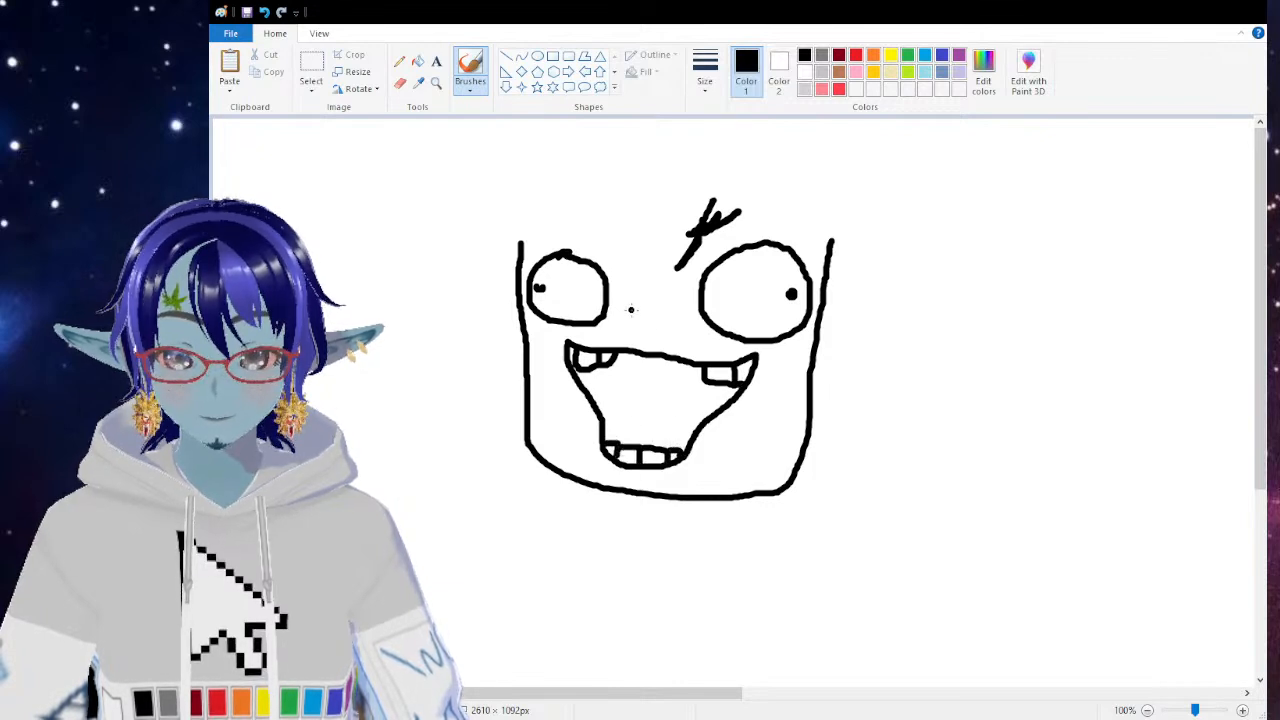
mouse_move(620, 328)
left_mouse_down()
mouse_move(635, 317)
mouse_move(638, 332)
left_mouse_up()
left_click_drag(654, 332, 671, 332)
mouse_move(617, 321)
left_mouse_down()
mouse_move(667, 316)
mouse_move(676, 334)
left_mouse_up()
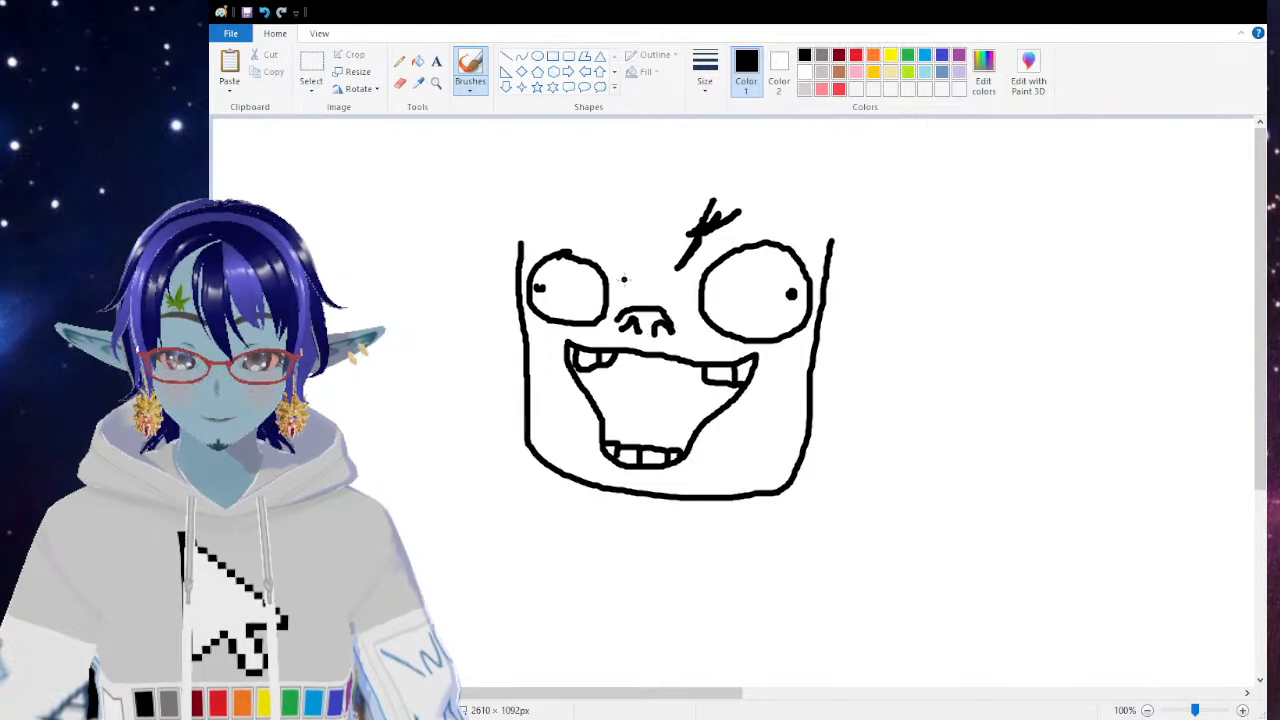
Step: Draw spiky hair across the top of the head with a zigzag hairline over the forehead
mouse_move(618, 143)
left_mouse_down()
mouse_move(545, 128)
mouse_move(514, 155)
mouse_move(520, 183)
mouse_move(502, 211)
mouse_move(530, 236)
left_mouse_up()
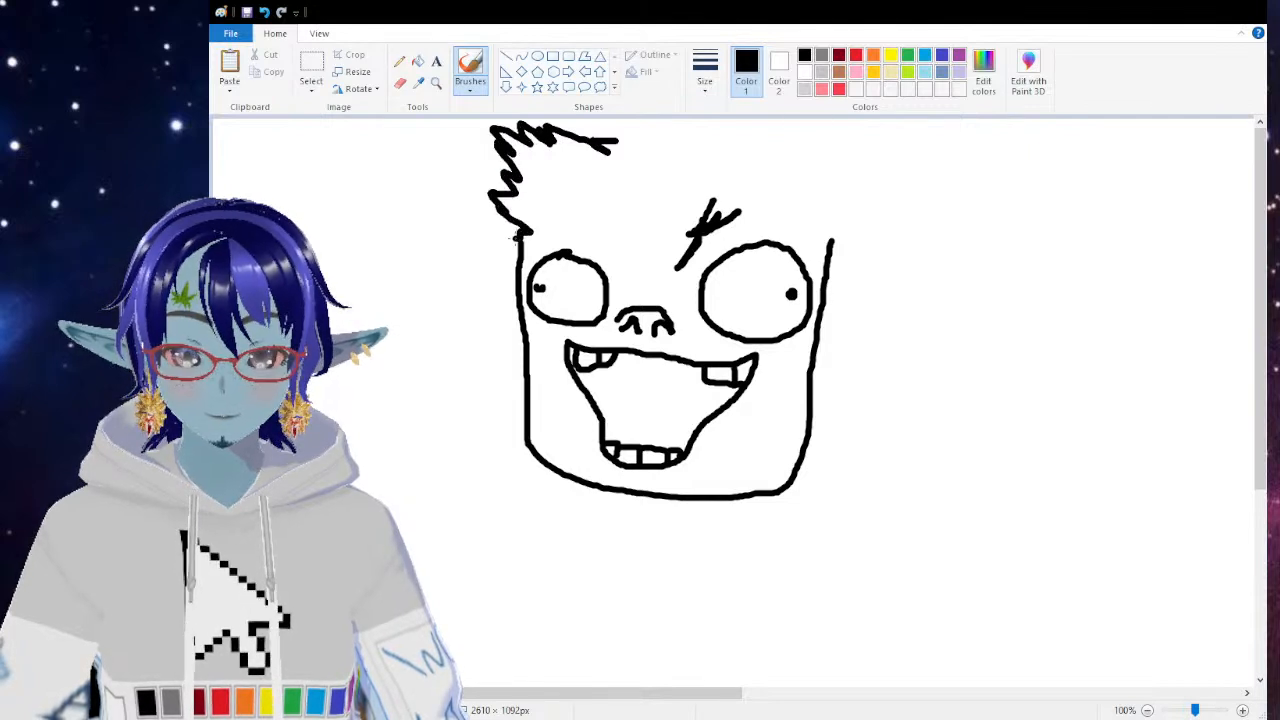
mouse_move(600, 140)
left_mouse_down()
mouse_move(701, 140)
mouse_move(708, 117)
mouse_move(735, 136)
mouse_move(747, 120)
mouse_move(778, 148)
mouse_move(790, 133)
mouse_move(822, 185)
mouse_move(834, 240)
left_mouse_up()
mouse_move(634, 202)
left_mouse_down()
mouse_move(639, 216)
mouse_move(648, 198)
mouse_move(675, 218)
mouse_move(708, 180)
mouse_move(825, 245)
left_mouse_up()
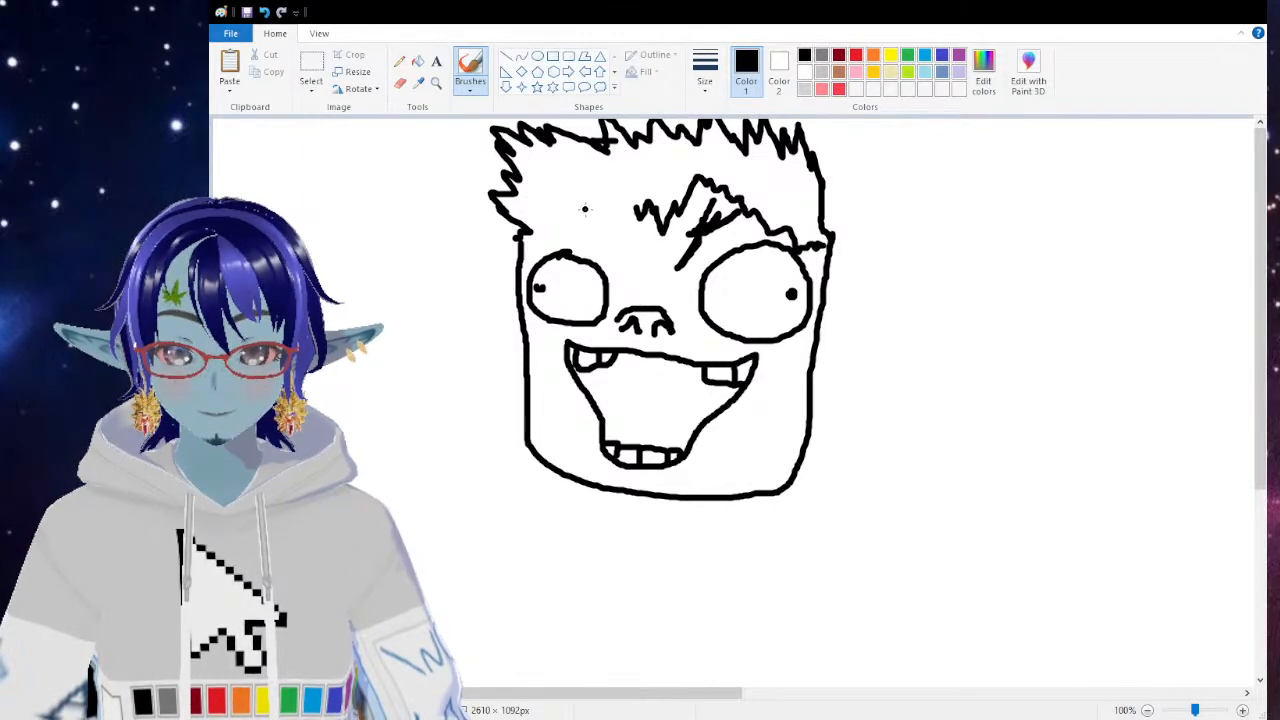
mouse_move(638, 213)
left_mouse_down()
mouse_move(618, 183)
mouse_move(566, 240)
mouse_move(524, 240)
left_mouse_up()
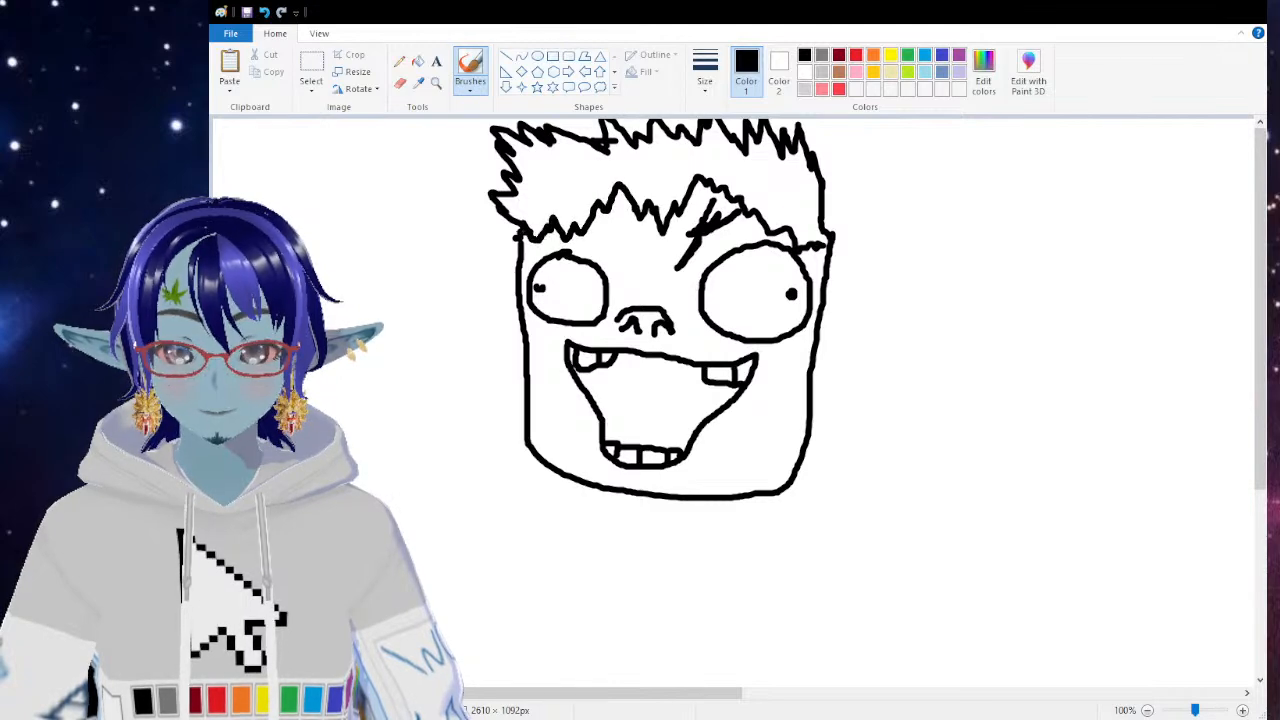
Step: Draw an ear on each side of the head, each with a short inner line
mouse_move(828, 283)
left_mouse_down()
mouse_move(842, 265)
mouse_move(862, 305)
mouse_move(845, 352)
mouse_move(820, 346)
mouse_move(831, 320)
left_mouse_up()
mouse_move(516, 255)
left_mouse_down()
mouse_move(488, 264)
mouse_move(489, 318)
mouse_move(520, 333)
left_mouse_up()
left_click_drag(507, 276, 509, 301)
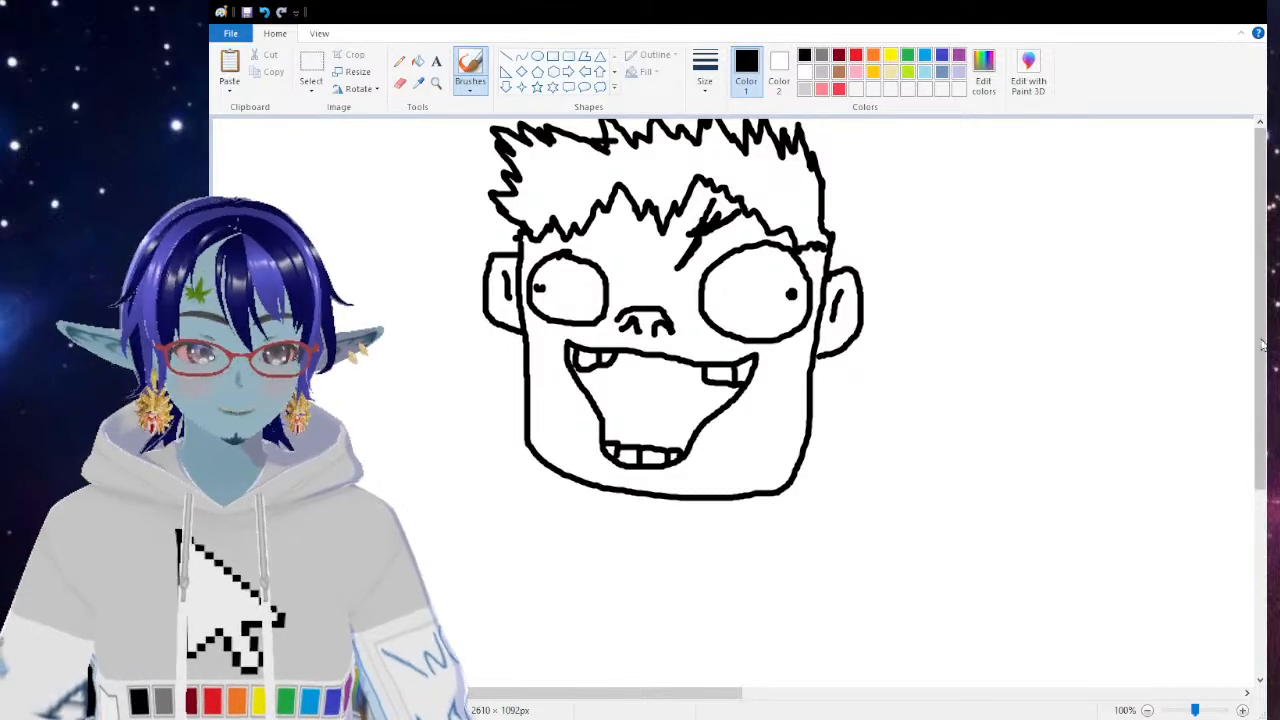
Step: Select the whole head and move it down to make room above the hair
left_click(311, 70)
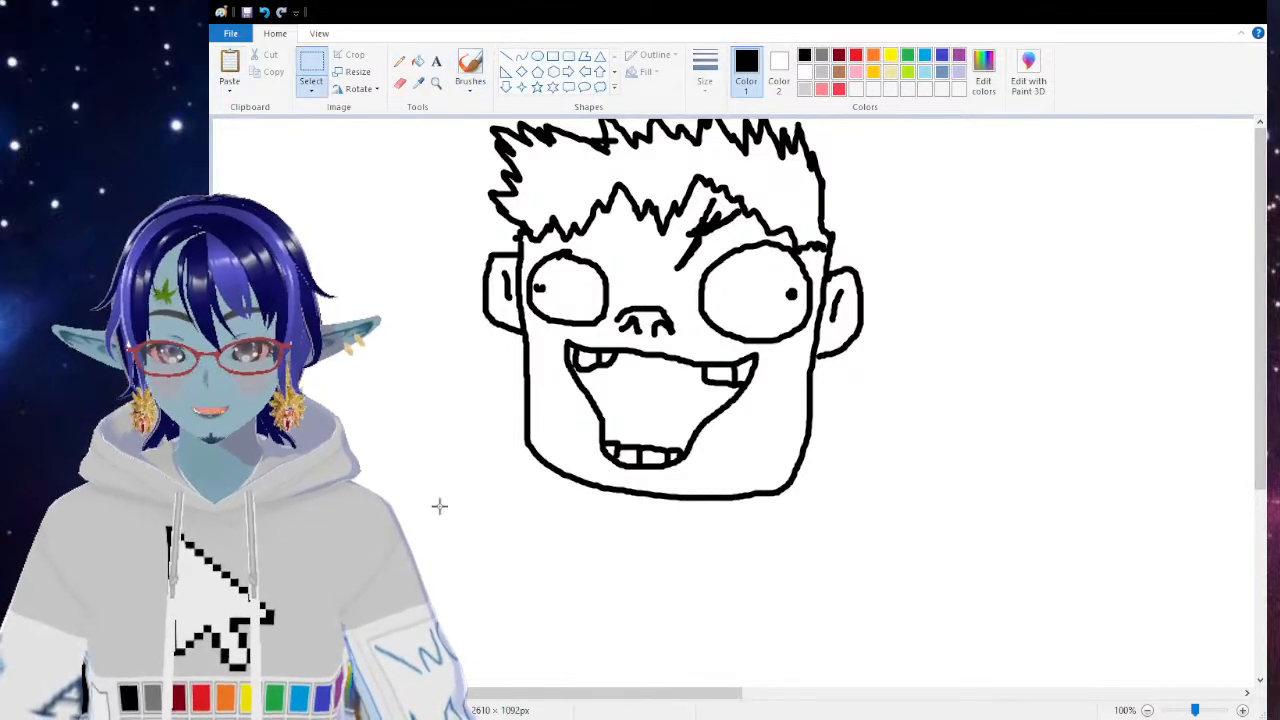
left_click_drag(437, 543, 873, 122)
left_click_drag(683, 362, 690, 440)
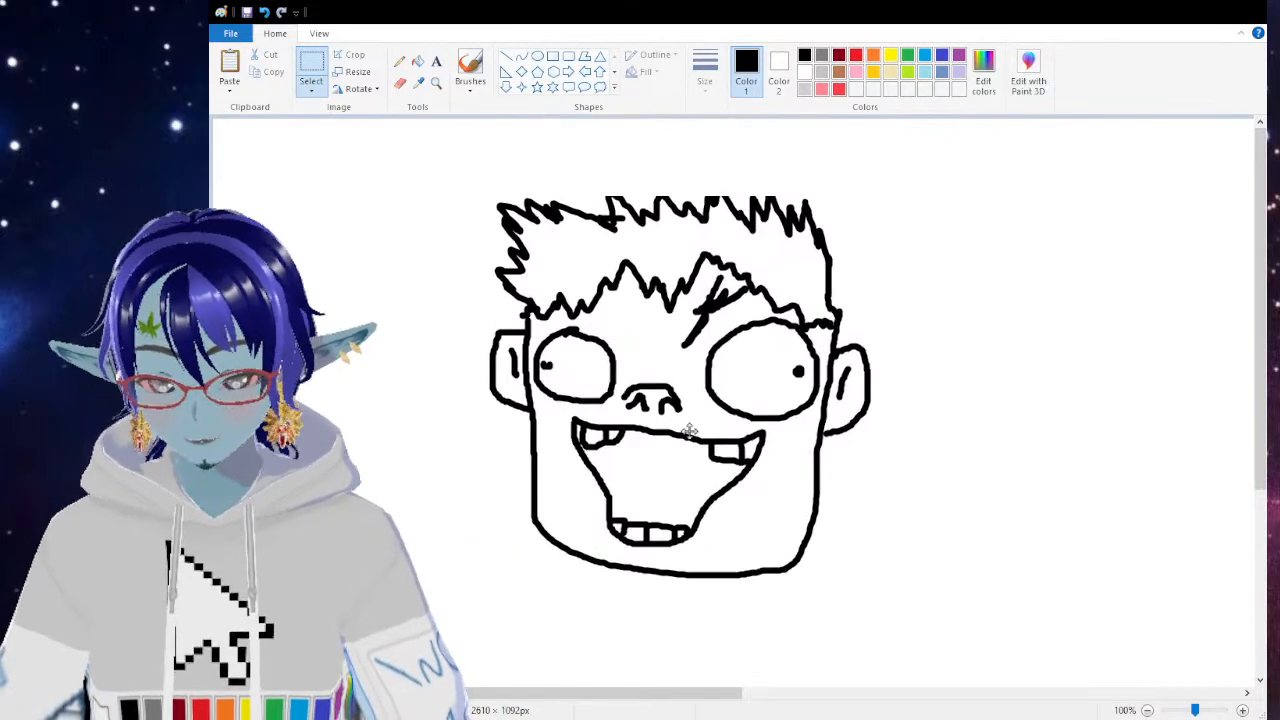
Step: Complete the cut-off hair spikes with the brush and draw a tongue above the lower teeth
left_click(470, 70)
mouse_move(612, 208)
left_mouse_down()
mouse_move(604, 182)
mouse_move(620, 204)
left_mouse_up()
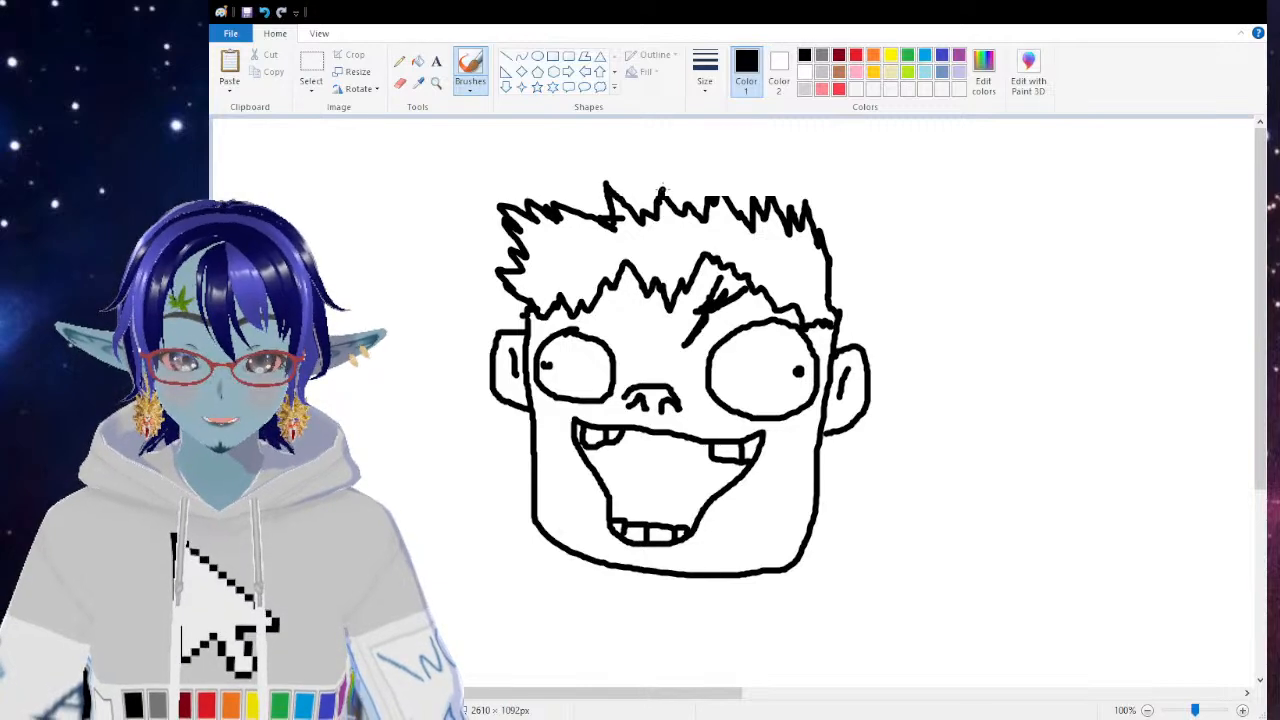
mouse_move(704, 197)
left_mouse_down()
mouse_move(714, 182)
mouse_move(722, 204)
left_mouse_up()
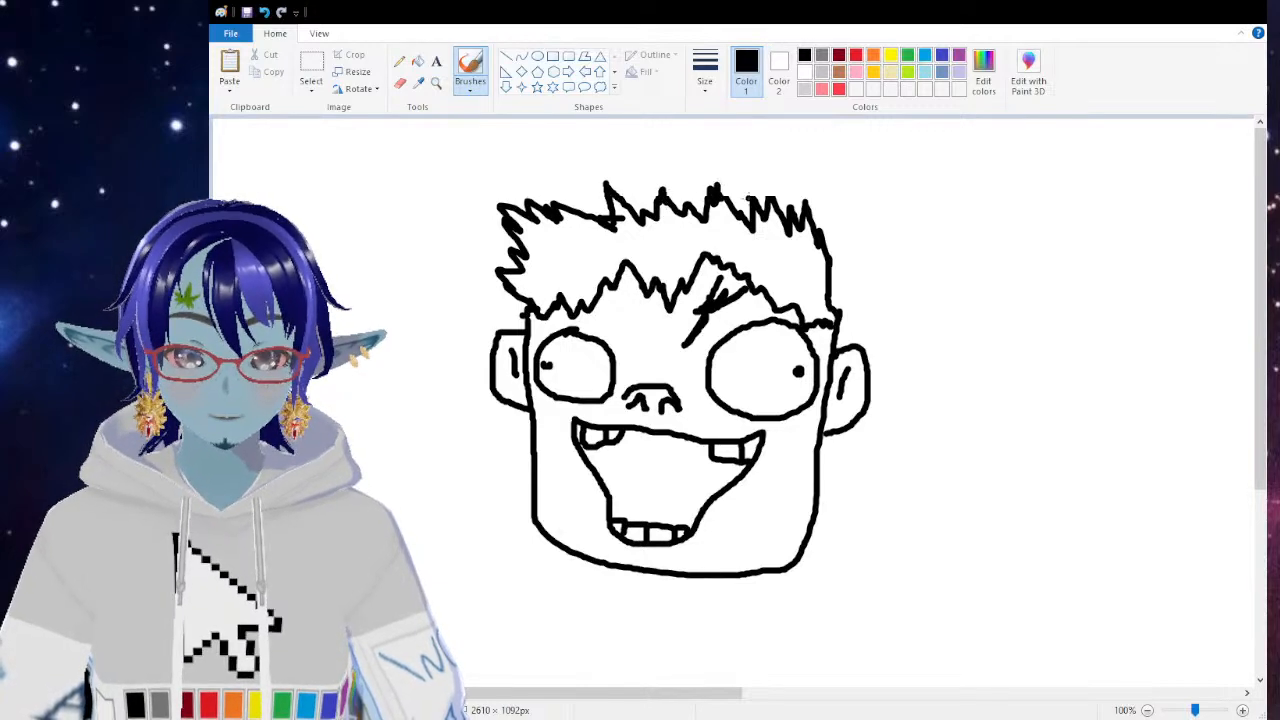
scroll(612, 346, "down", 3)
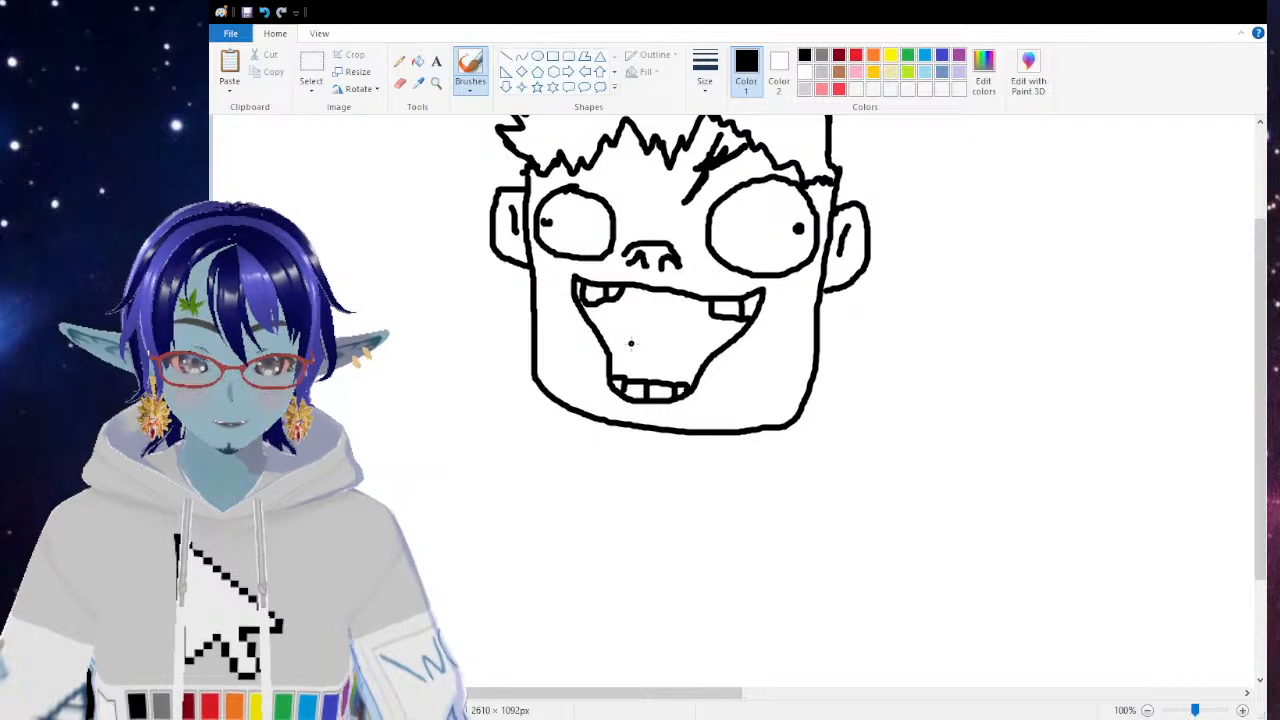
mouse_move(612, 346)
left_mouse_down()
mouse_move(652, 338)
mouse_move(703, 366)
left_mouse_up()
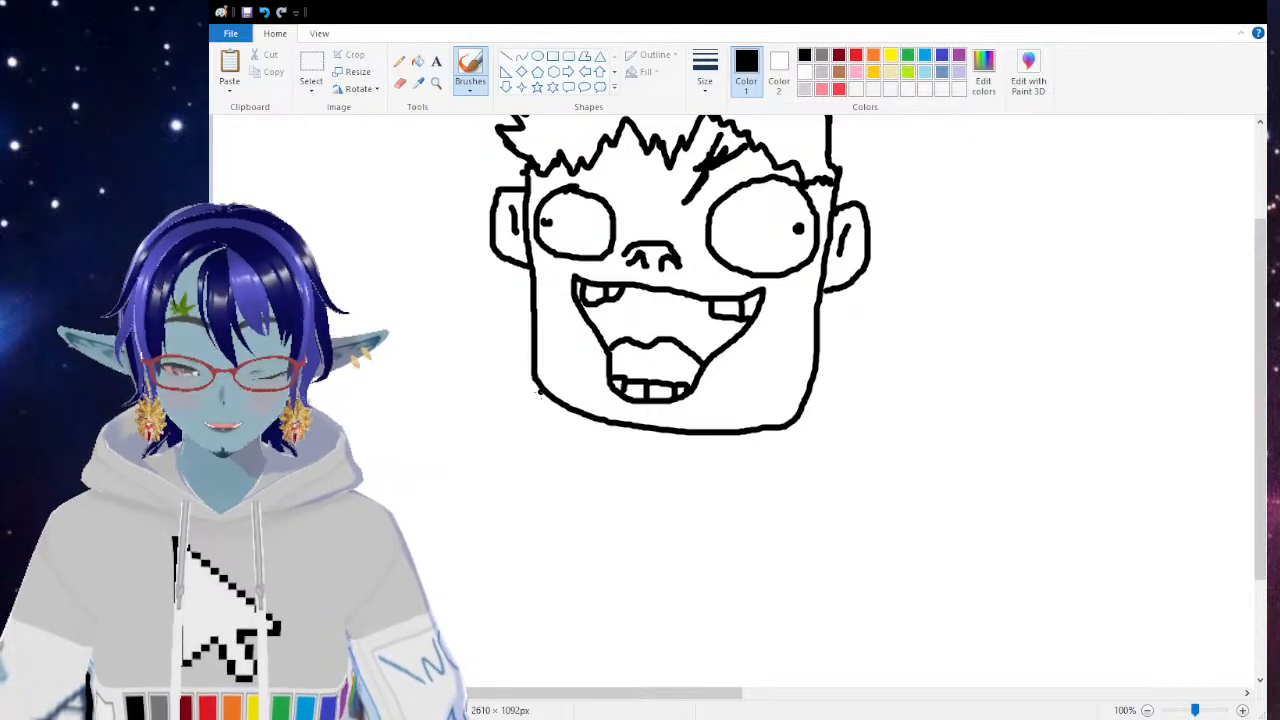
Step: Draw short neck lines below the jaw and extend a shoulder line outward from each
left_click_drag(540, 384, 524, 409)
left_click_drag(785, 430, 797, 462)
scroll(600, 428, "down", 3)
left_click_drag(524, 266, 395, 270)
left_click_drag(795, 312, 918, 322)
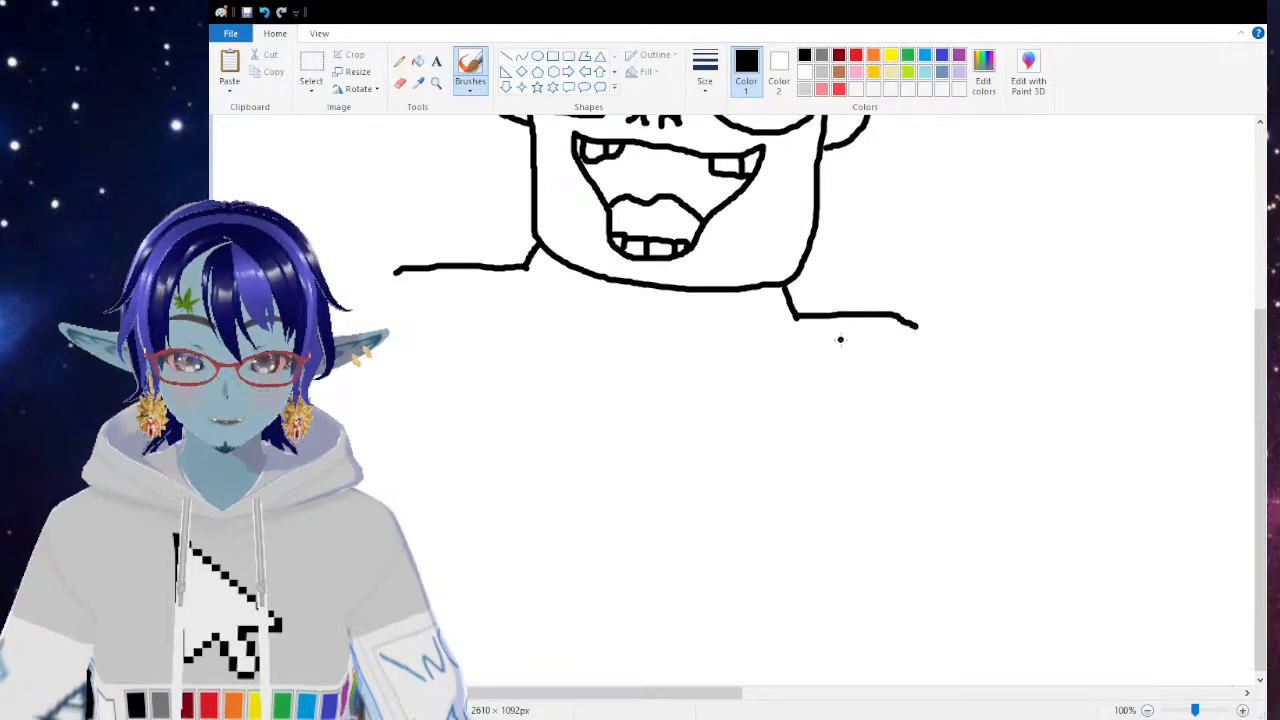
Step: Draw two sagging chest outlines below the shoulders, each with a small nipple dot
mouse_move(463, 343)
left_mouse_down()
mouse_move(386, 414)
mouse_move(467, 484)
mouse_move(578, 464)
left_mouse_up()
left_click(466, 463)
mouse_move(806, 380)
left_mouse_down()
mouse_move(812, 489)
mouse_move(706, 505)
left_mouse_up()
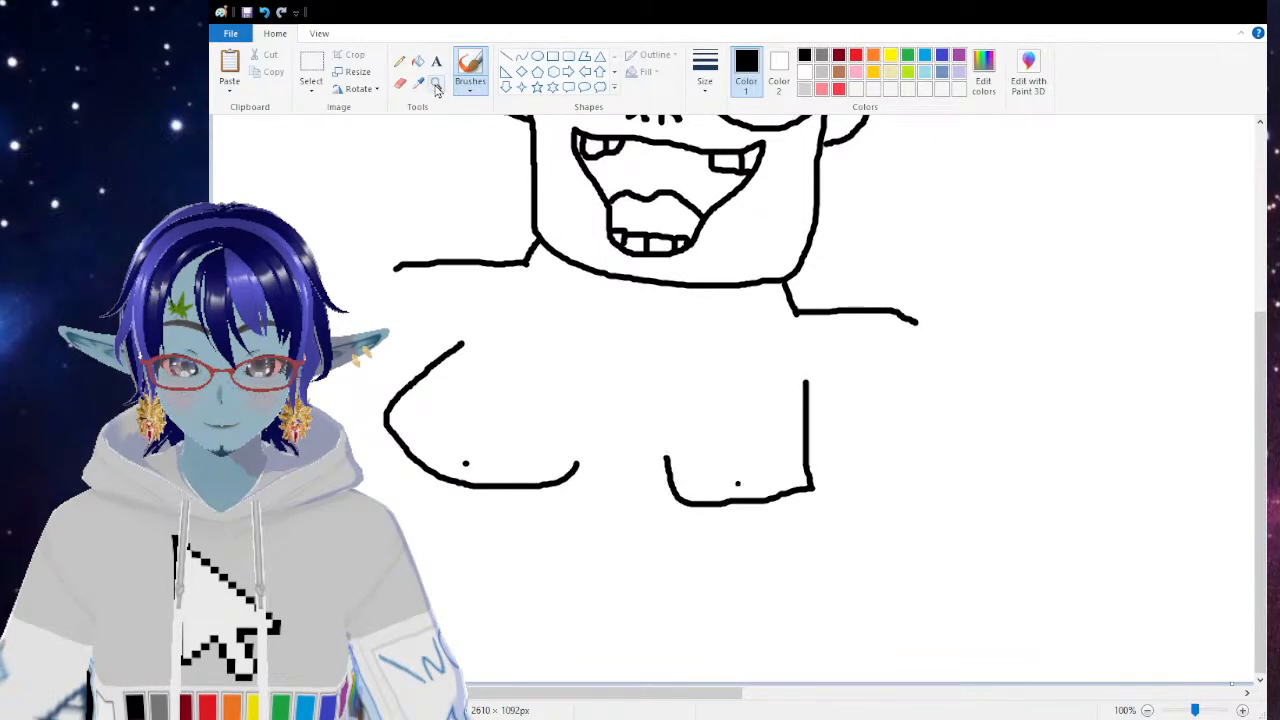
Step: Enlarge the canvas to 2888 × 1726 px and move the whole figure right, toward the middle
left_click(436, 83)
right_click(466, 252)
left_click(311, 70)
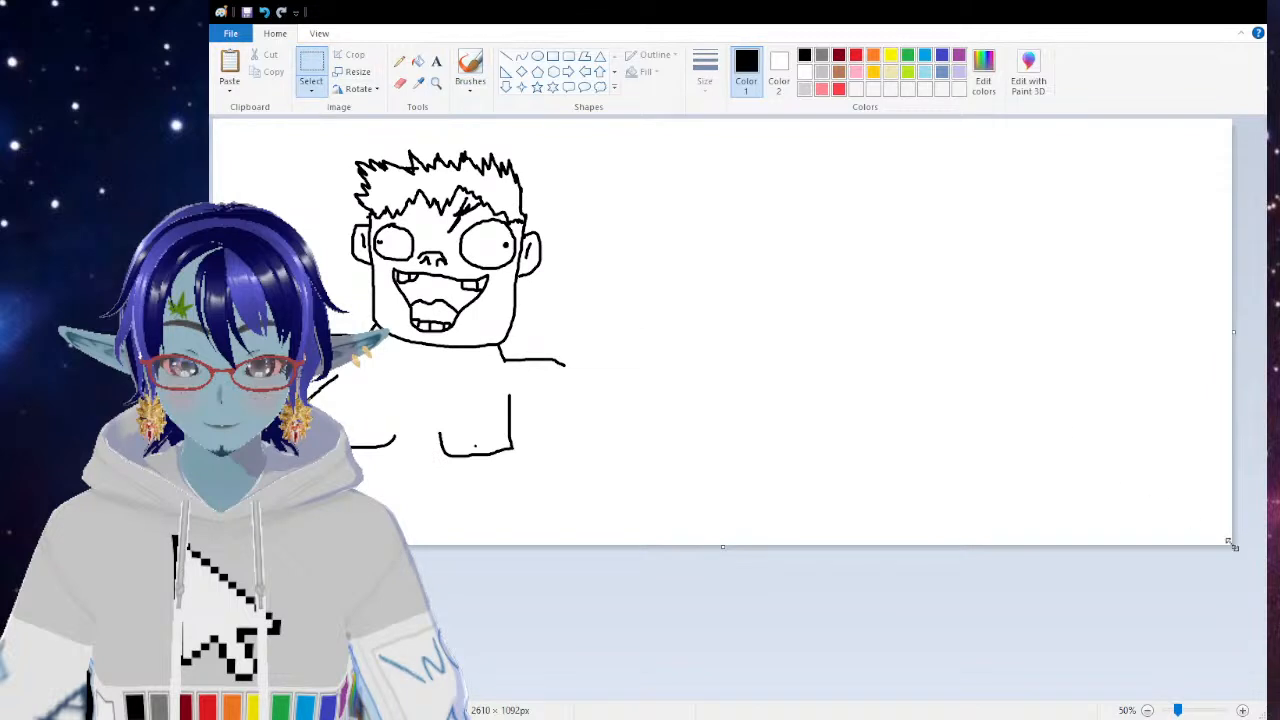
left_click_drag(1234, 546, 1279, 719)
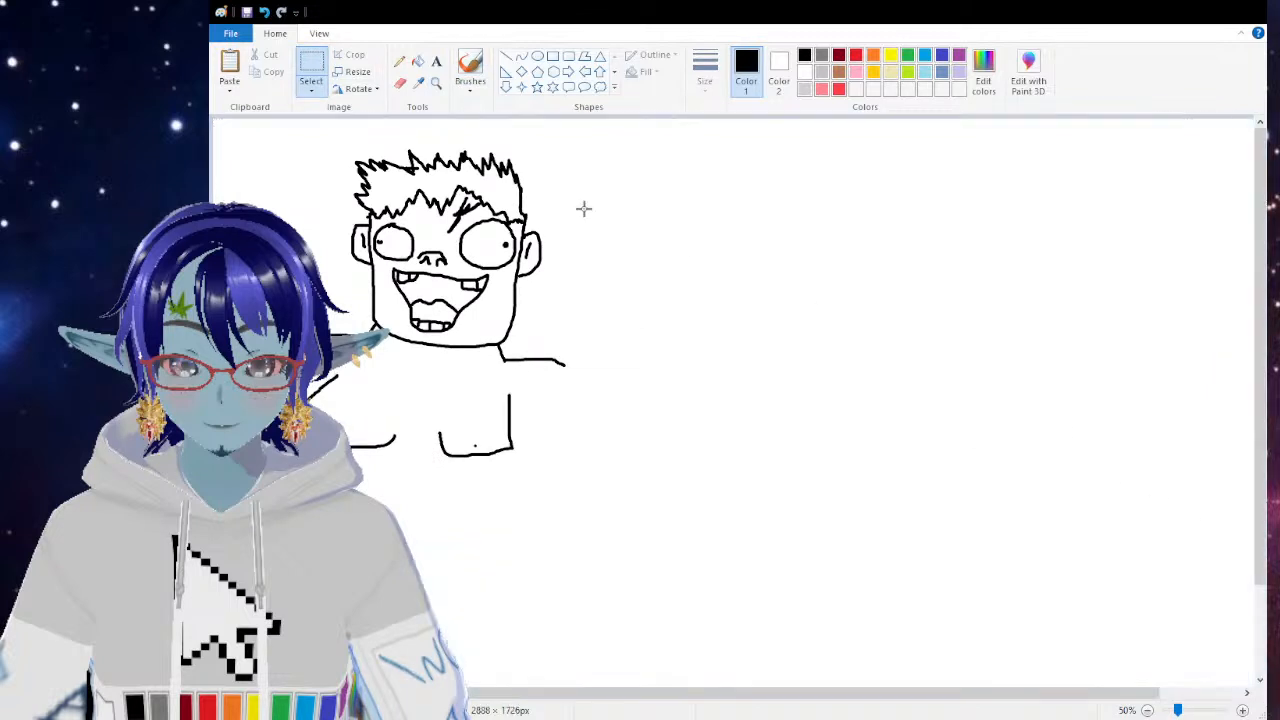
mouse_move(484, 398)
left_mouse_down()
mouse_move(680, 418)
mouse_move(737, 405)
left_mouse_up()
Step: Draw a large round belly with a side fold under the chest and outer arm lines down from both shoulders
left_click(470, 72)
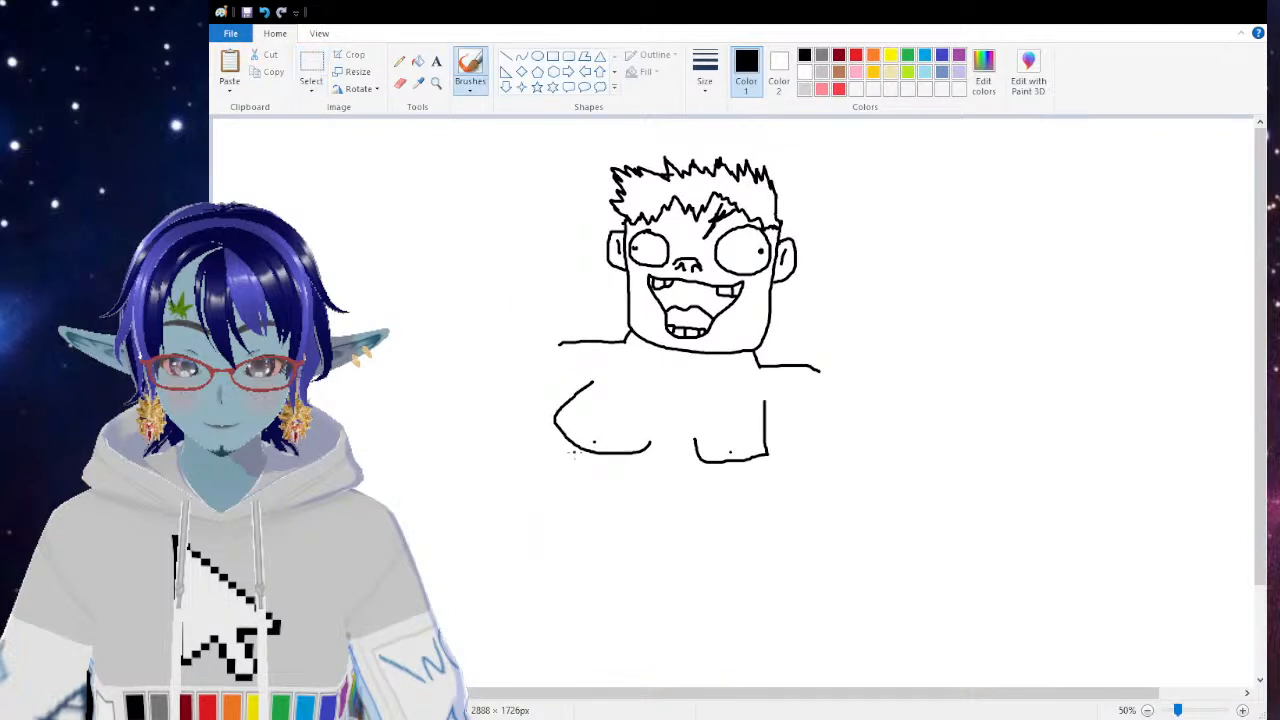
mouse_move(560, 428)
left_mouse_down()
mouse_move(534, 526)
mouse_move(546, 580)
mouse_move(612, 622)
mouse_move(684, 634)
mouse_move(722, 629)
mouse_move(768, 566)
mouse_move(754, 606)
mouse_move(779, 576)
mouse_move(774, 432)
left_mouse_up()
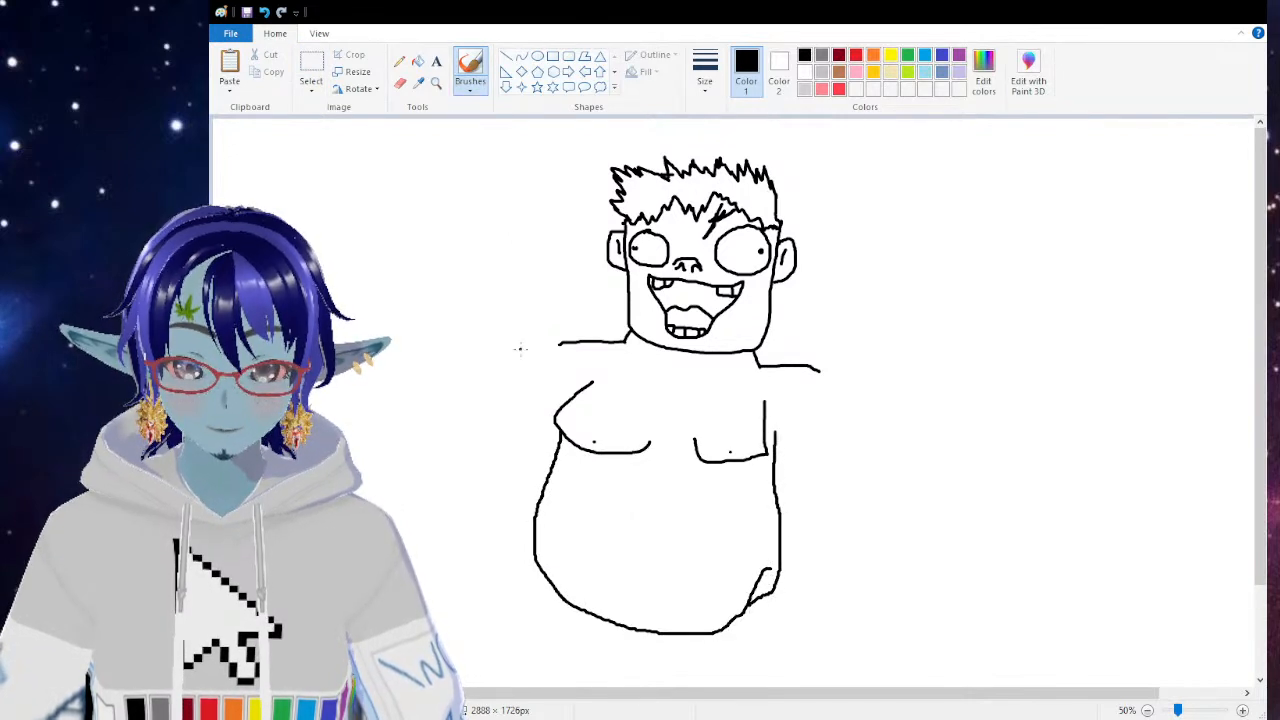
mouse_move(558, 344)
left_mouse_down()
mouse_move(536, 366)
mouse_move(514, 438)
left_mouse_up()
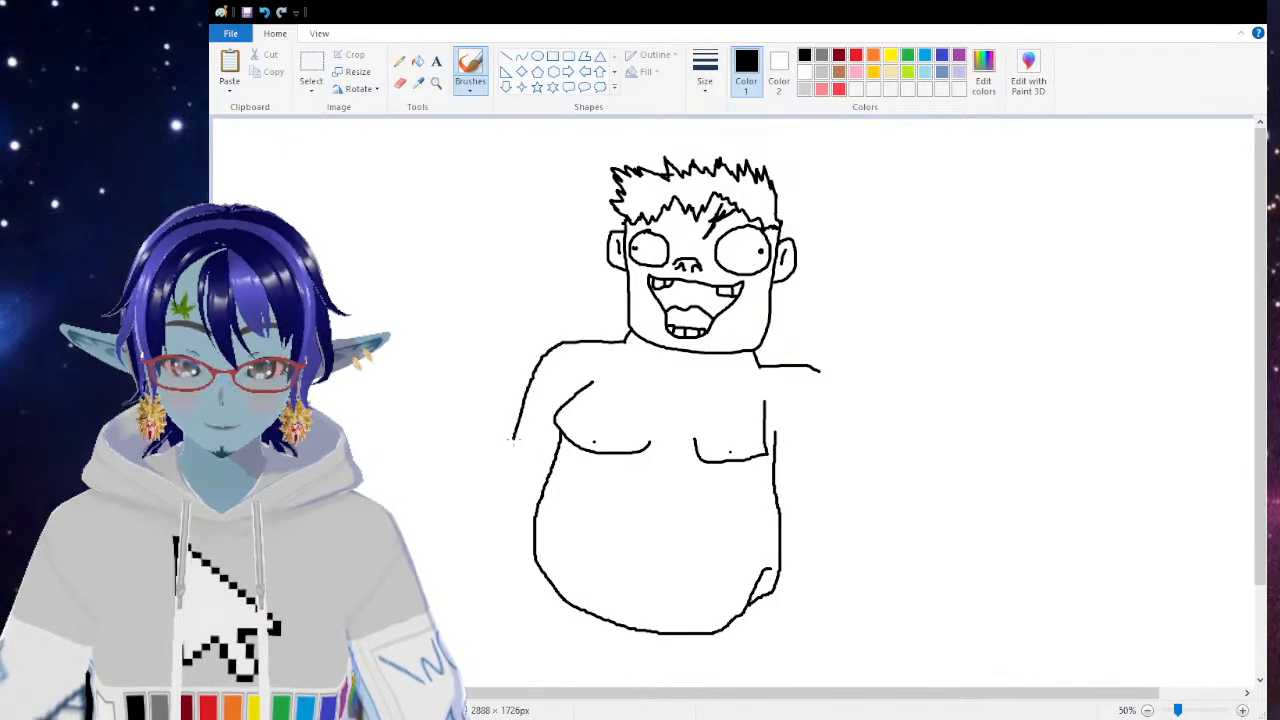
left_click_drag(816, 371, 839, 645)
mouse_move(515, 438)
left_mouse_down()
mouse_move(487, 494)
mouse_move(492, 582)
left_mouse_up()
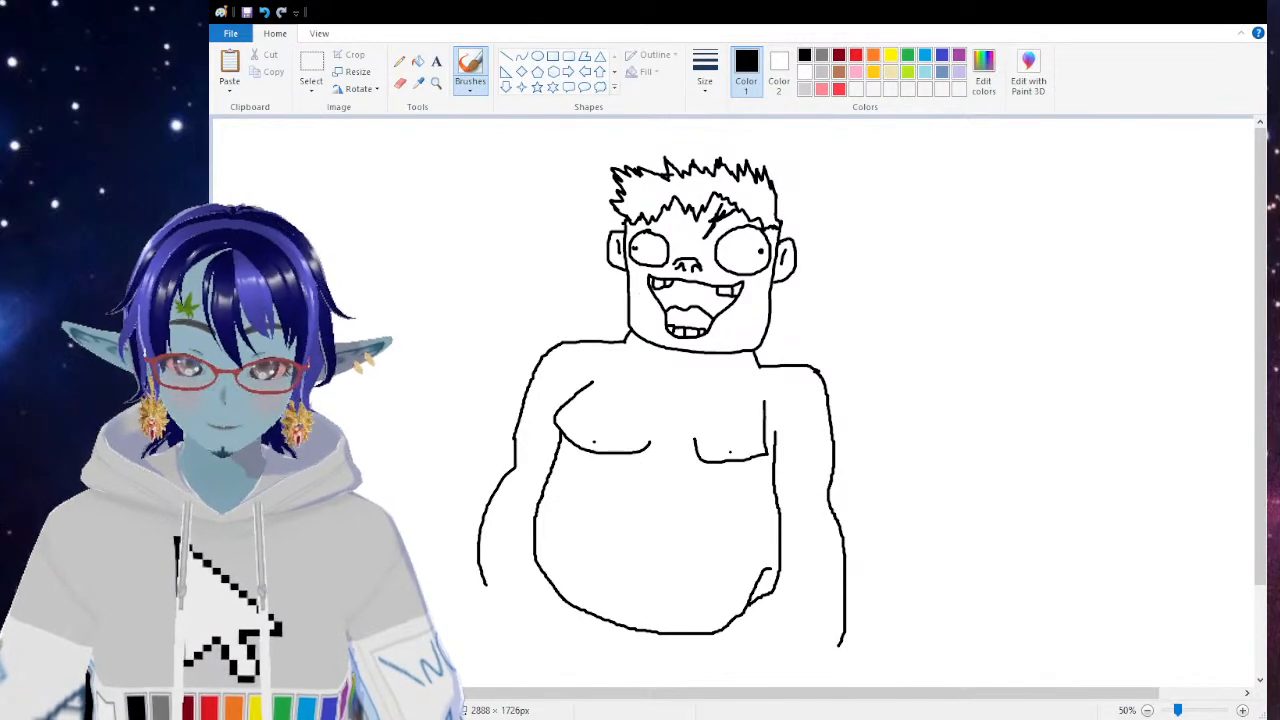
Step: Draw a pair of shorts below the belly, with a short line separating the two legs
left_click_drag(1260, 442, 1260, 603)
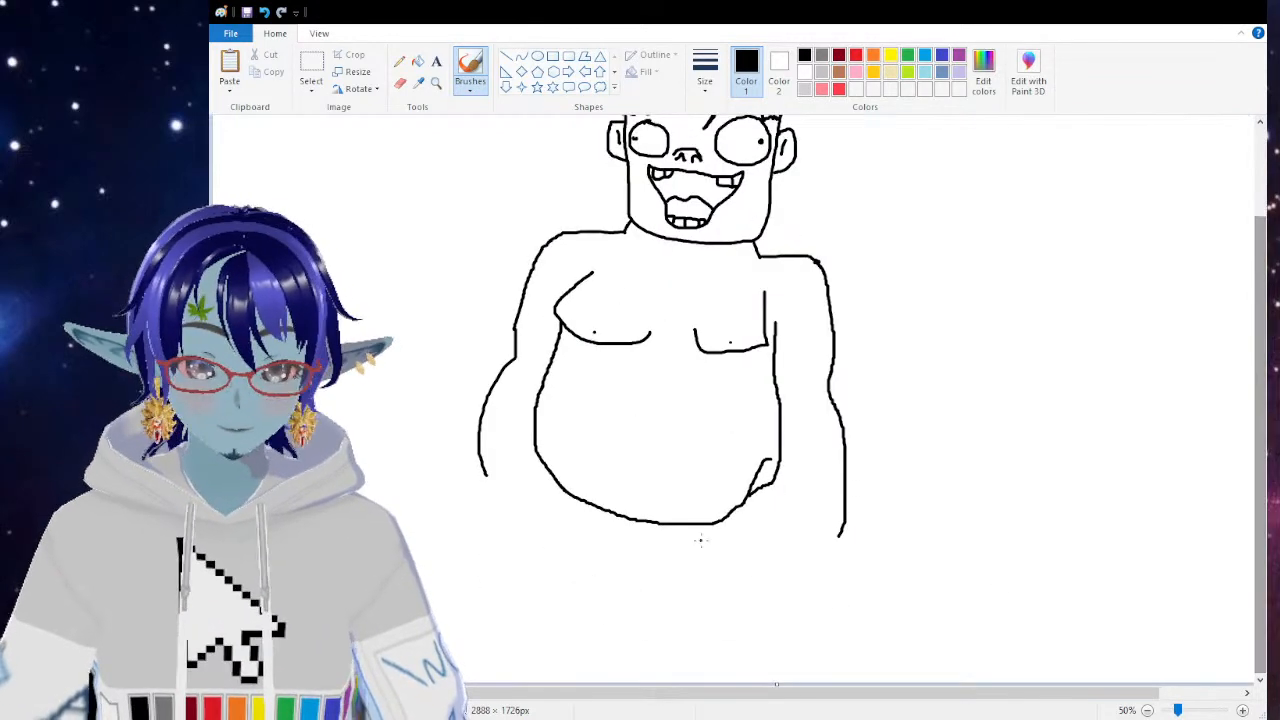
mouse_move(636, 553)
left_mouse_down()
mouse_move(633, 626)
mouse_move(677, 641)
mouse_move(756, 638)
mouse_move(771, 604)
mouse_move(776, 474)
left_mouse_up()
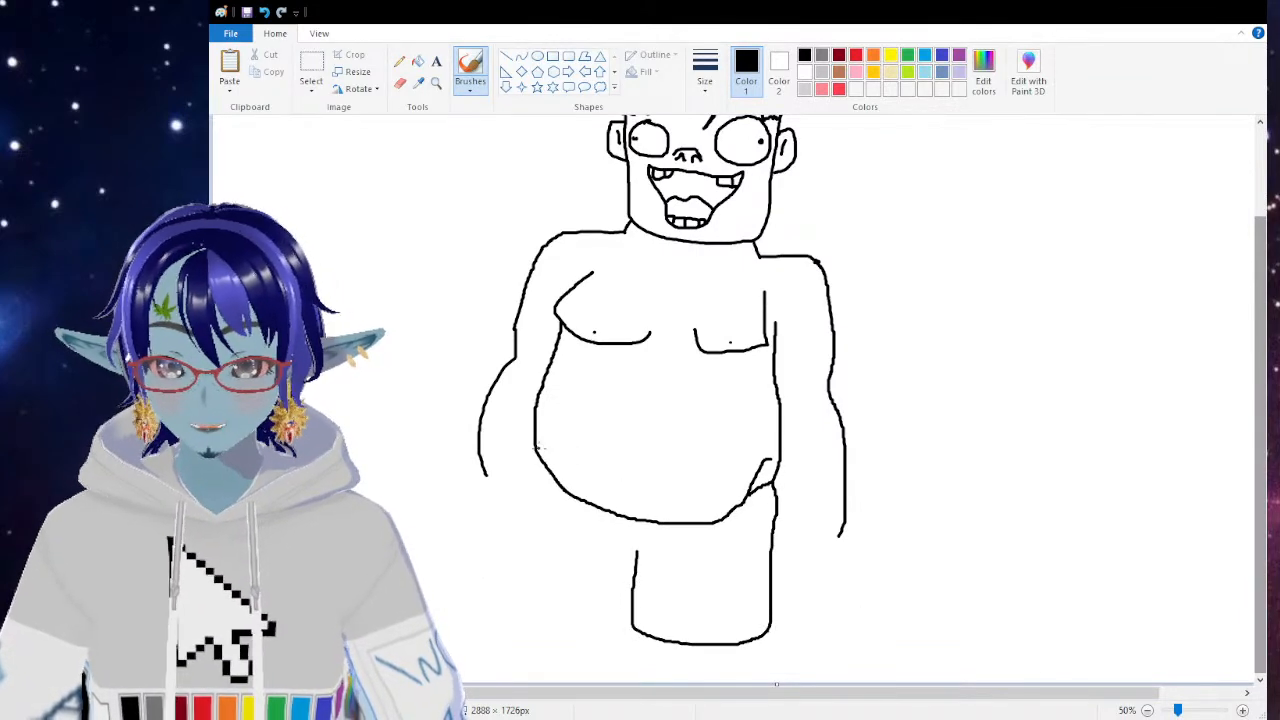
mouse_move(536, 447)
left_mouse_down()
mouse_move(507, 589)
mouse_move(541, 614)
mouse_move(632, 628)
left_mouse_up()
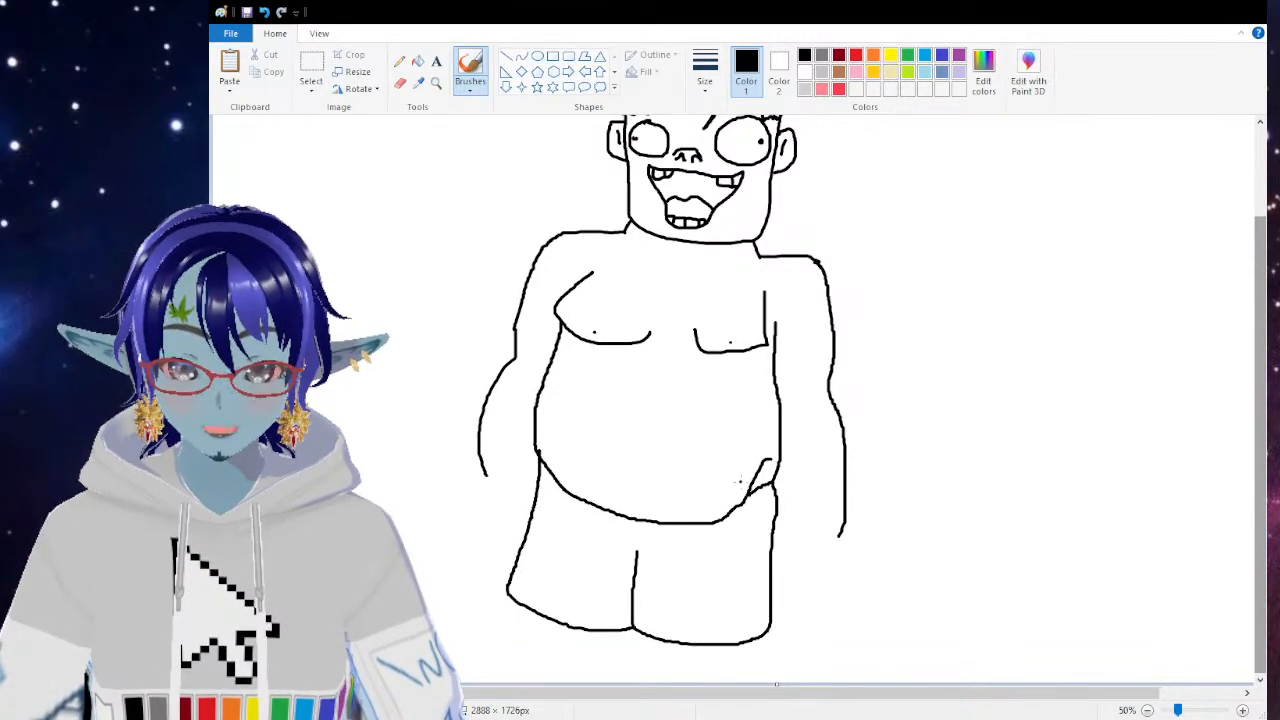
scroll(860, 482, "up", 2)
scroll(860, 482, "down", 2)
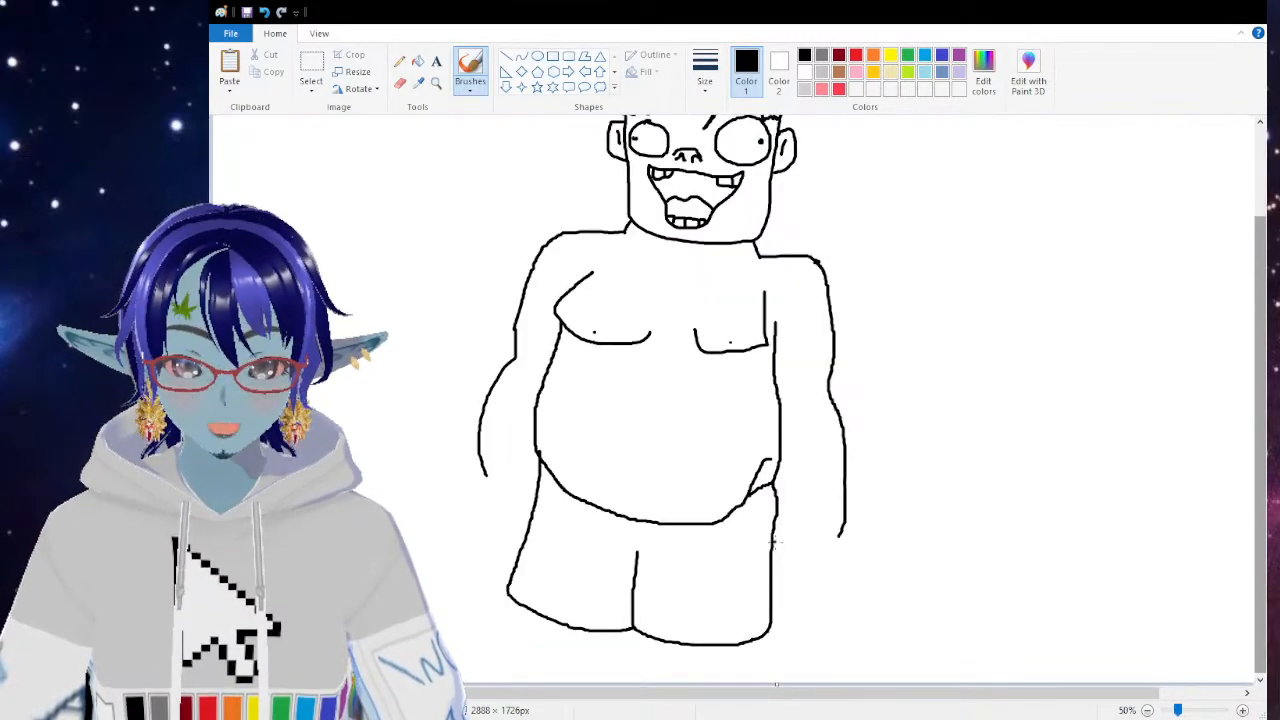
Step: Draw a curled hand with fingers and thumb at the end of each arm
mouse_move(836, 540)
left_mouse_down()
mouse_move(844, 531)
mouse_move(850, 552)
mouse_move(860, 530)
mouse_move(857, 566)
mouse_move(820, 577)
mouse_move(815, 563)
mouse_move(824, 591)
mouse_move(844, 571)
mouse_move(805, 584)
left_mouse_up()
mouse_move(497, 483)
left_mouse_down()
mouse_move(470, 504)
mouse_move(459, 476)
mouse_move(492, 478)
mouse_move(464, 499)
mouse_move(466, 528)
mouse_move(498, 526)
mouse_move(506, 511)
mouse_move(494, 533)
mouse_move(526, 530)
left_mouse_up()
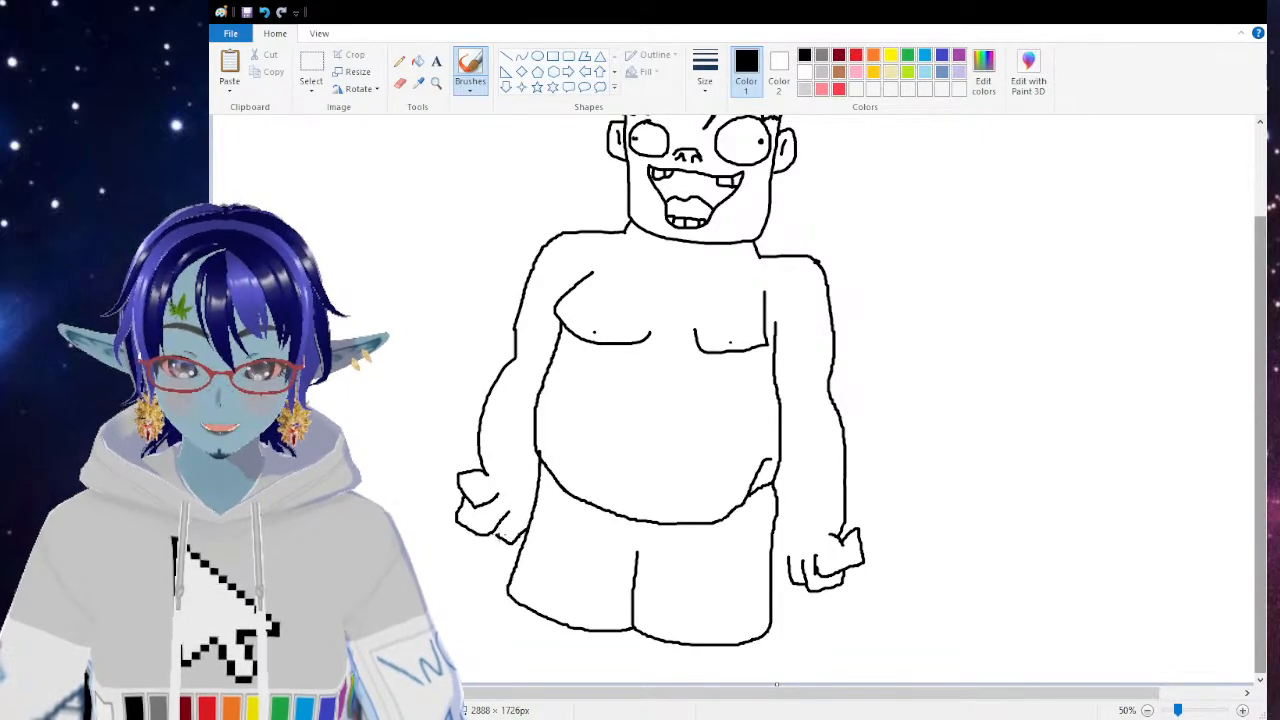
left_click_drag(476, 454, 466, 471)
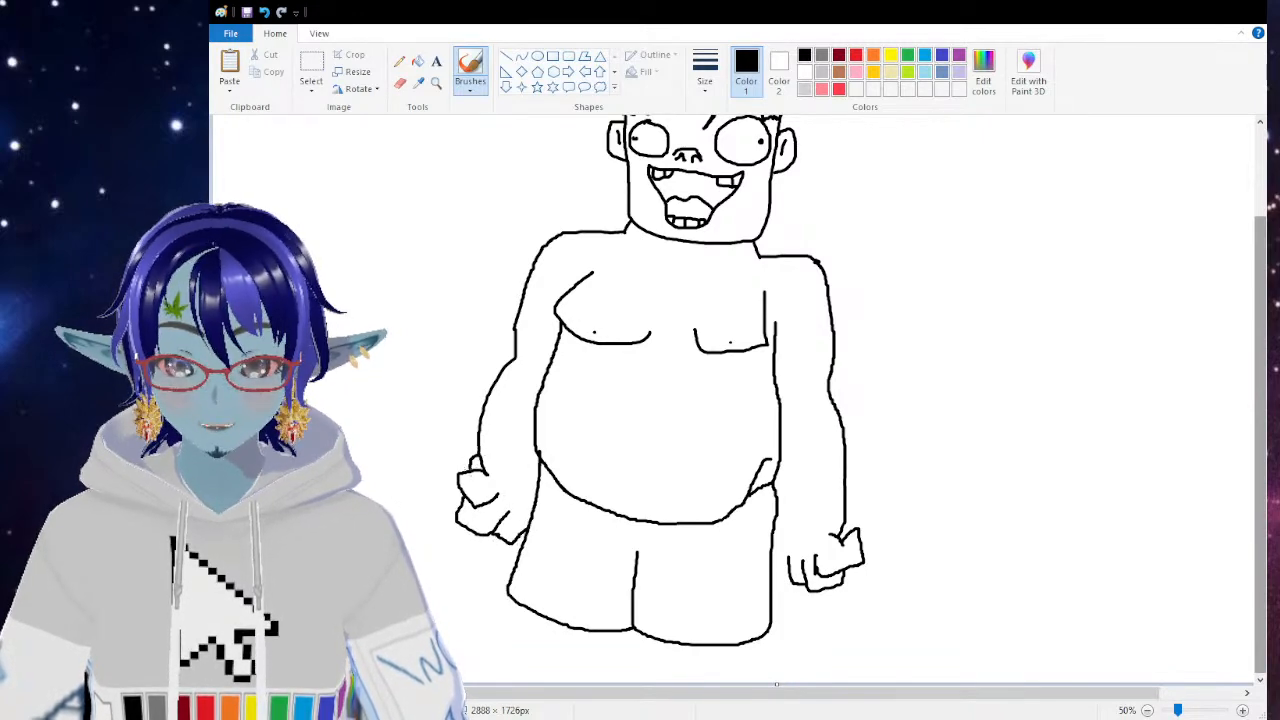
Step: Add a navel to the lower belly and draw both legs from the shorts down to the canvas edge
left_click_drag(657, 474, 660, 500)
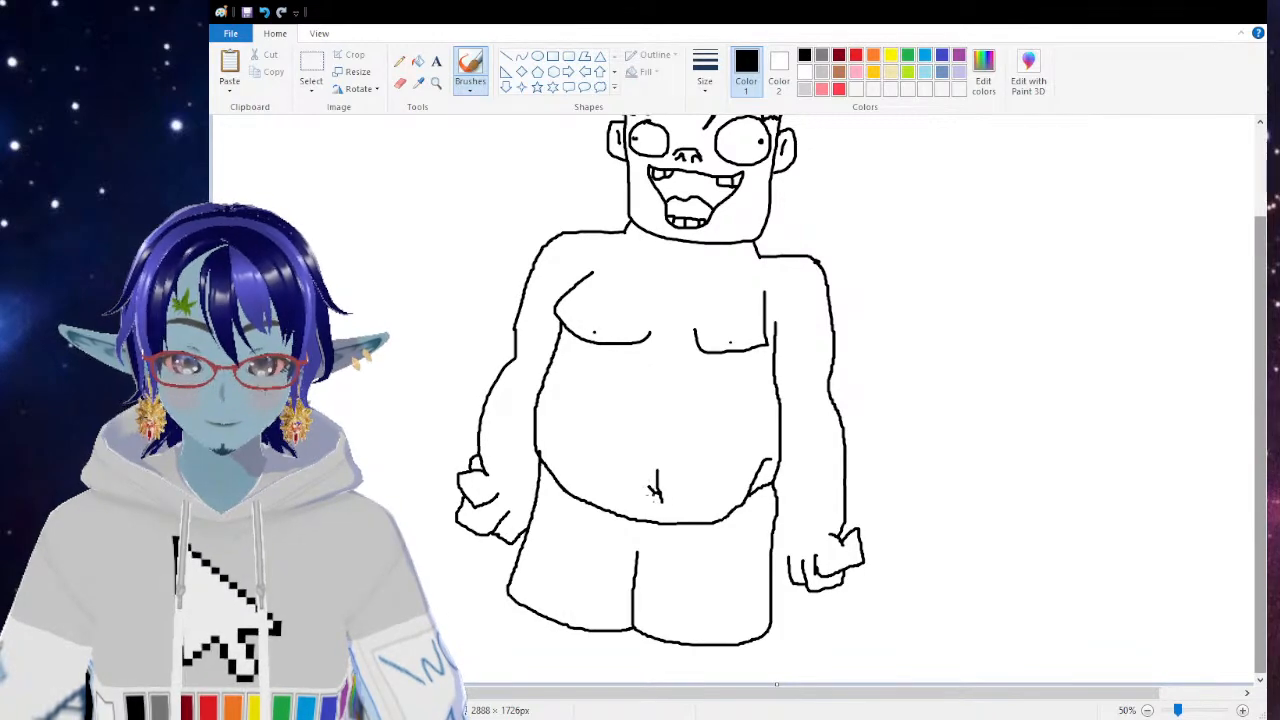
scroll(660, 368, "up", 3)
scroll(641, 404, "down", 3)
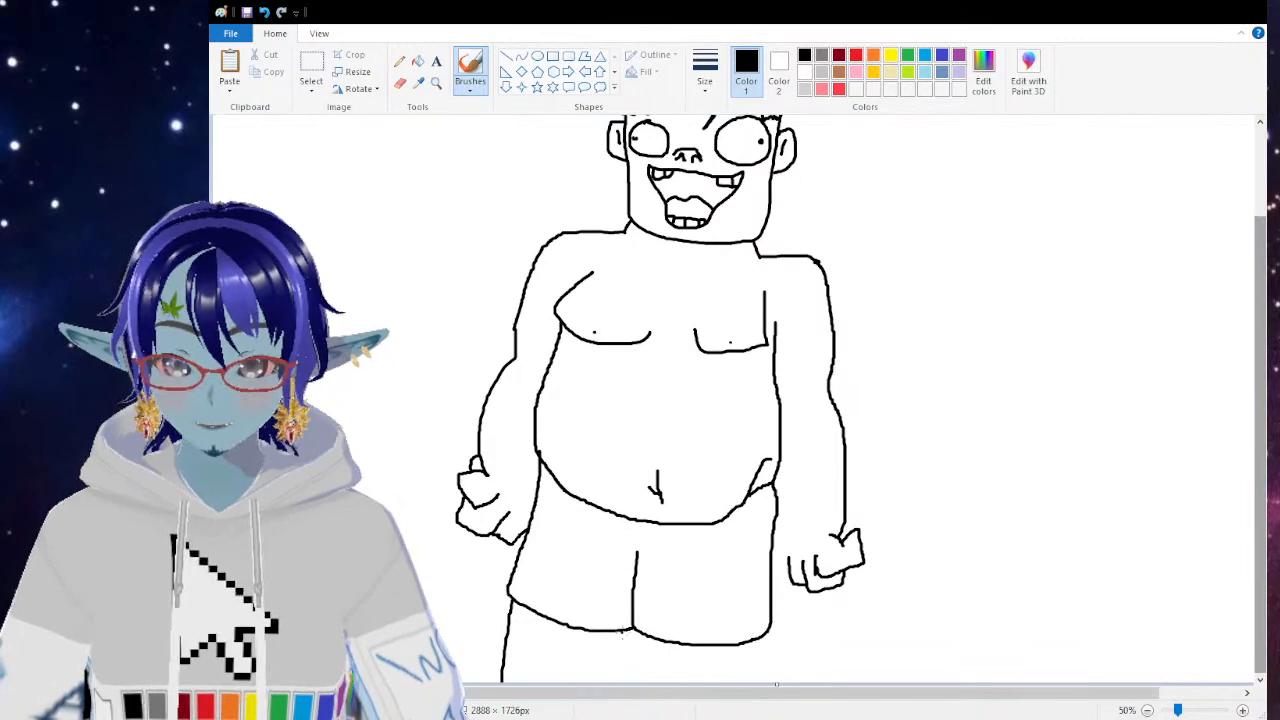
left_click_drag(622, 630, 622, 684)
left_click_drag(638, 627, 638, 684)
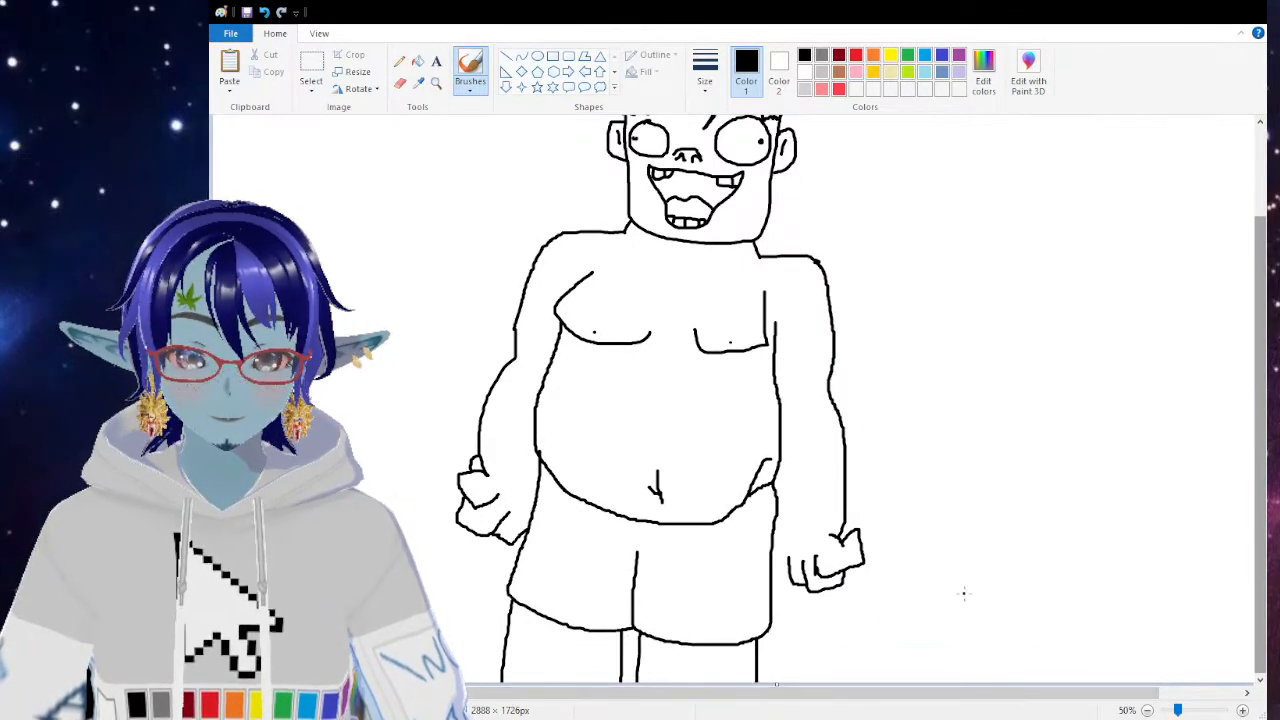
Step: Draw a zigzag scribble beside the head and enclose it in a speech bubble whose tail points to the mouth
scroll(964, 540, "up", 3)
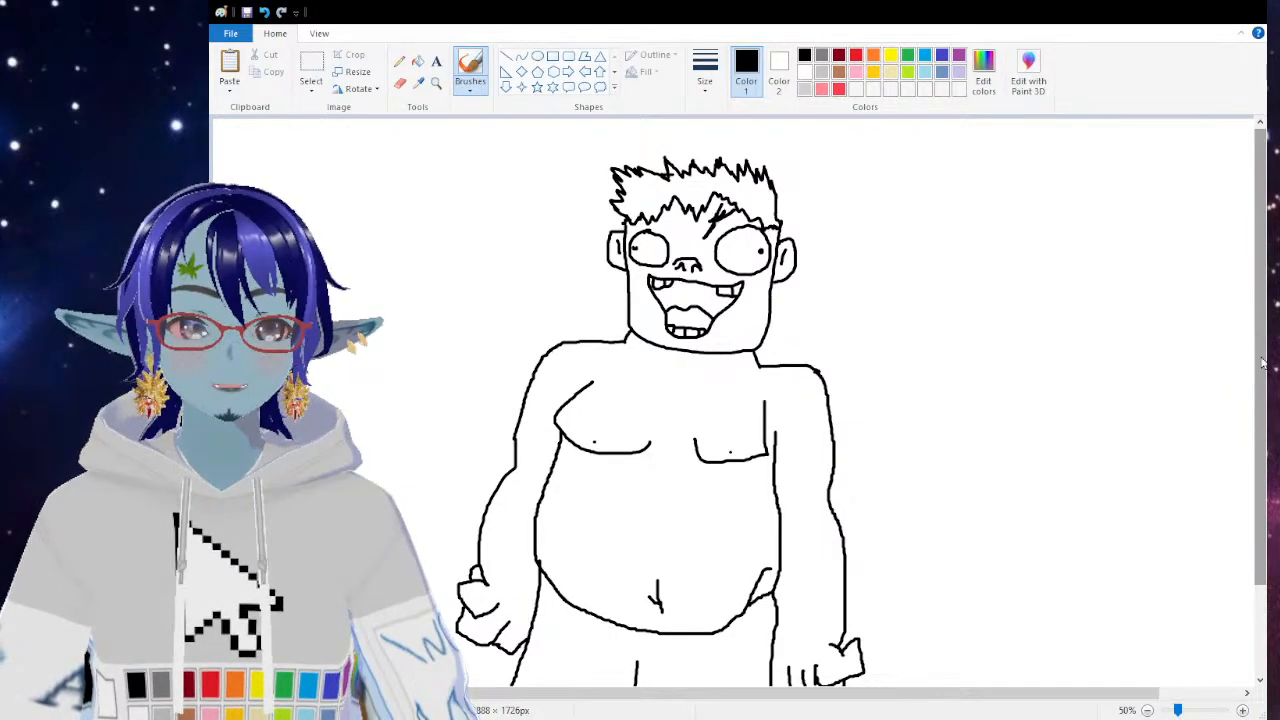
scroll(870, 398, "down", 2)
scroll(870, 398, "up", 2)
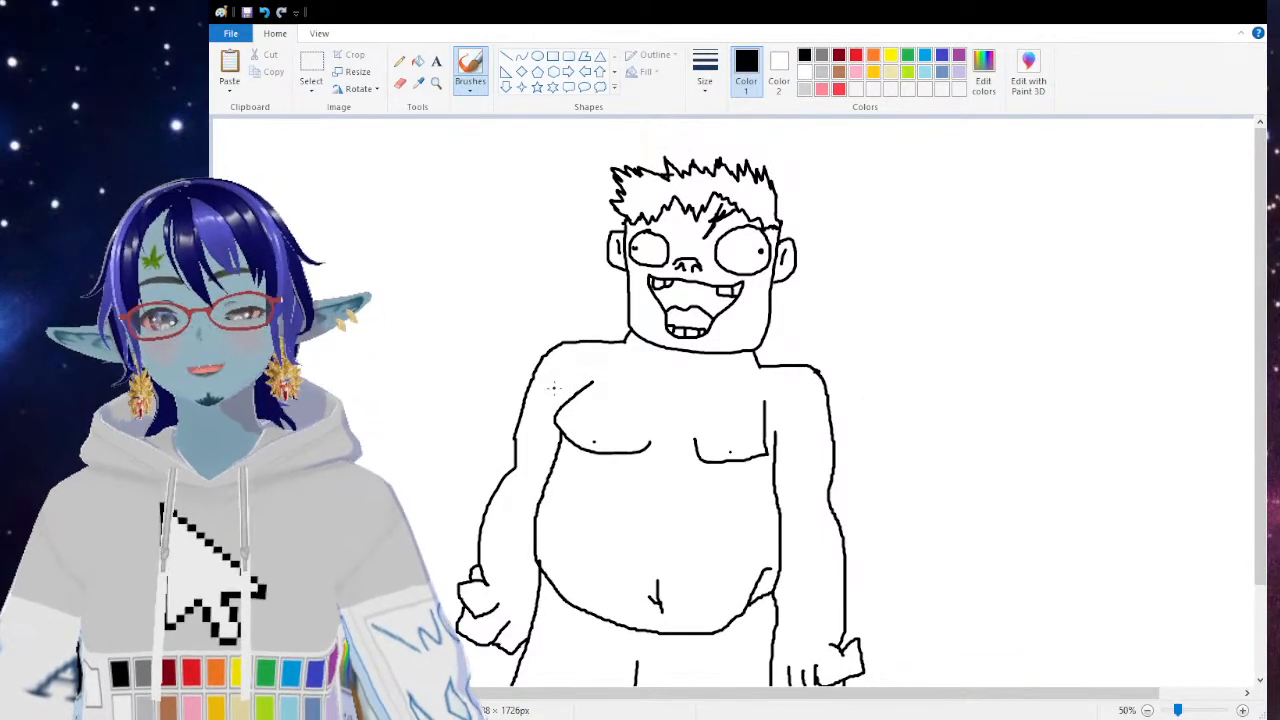
mouse_move(355, 210)
left_mouse_down()
mouse_move(378, 161)
mouse_move(403, 190)
mouse_move(507, 205)
left_mouse_up()
mouse_move(434, 146)
left_mouse_down()
mouse_move(312, 212)
mouse_move(518, 242)
mouse_move(567, 265)
mouse_move(533, 185)
mouse_move(418, 143)
left_mouse_up()
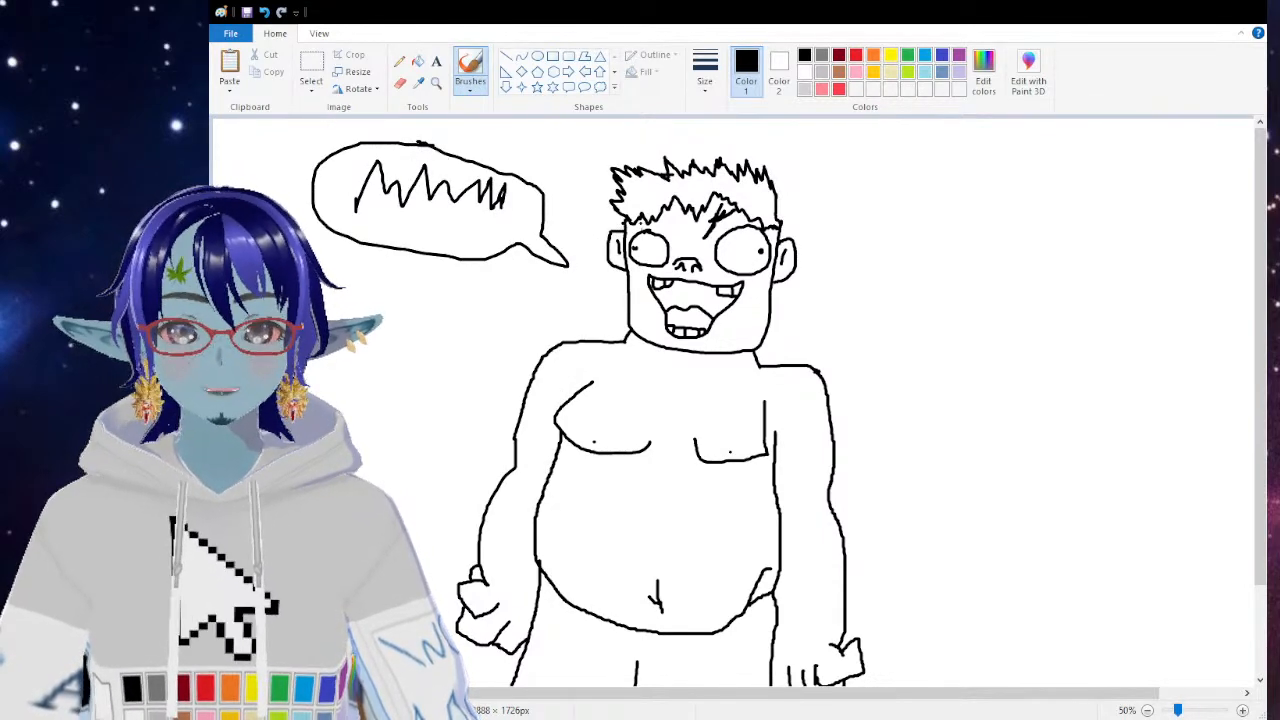
Step: Draw thick eyebrows above both of the man's eyes
mouse_move(630, 221)
left_mouse_down()
mouse_move(669, 229)
mouse_move(636, 213)
left_mouse_up()
left_click_drag(712, 223, 760, 227)
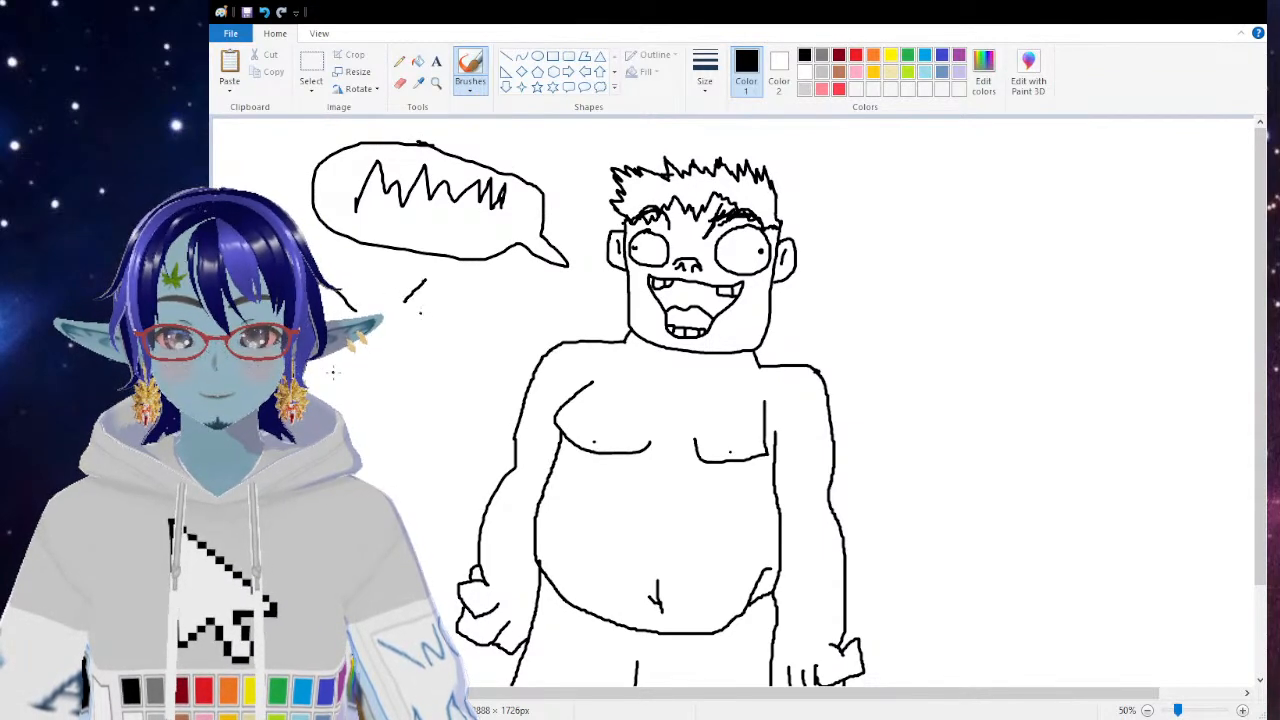
Step: Sketch a frowning face and a pointing hand beneath the speech bubble, and add tear streaks under the man's eyes
left_click_drag(393, 342, 427, 368)
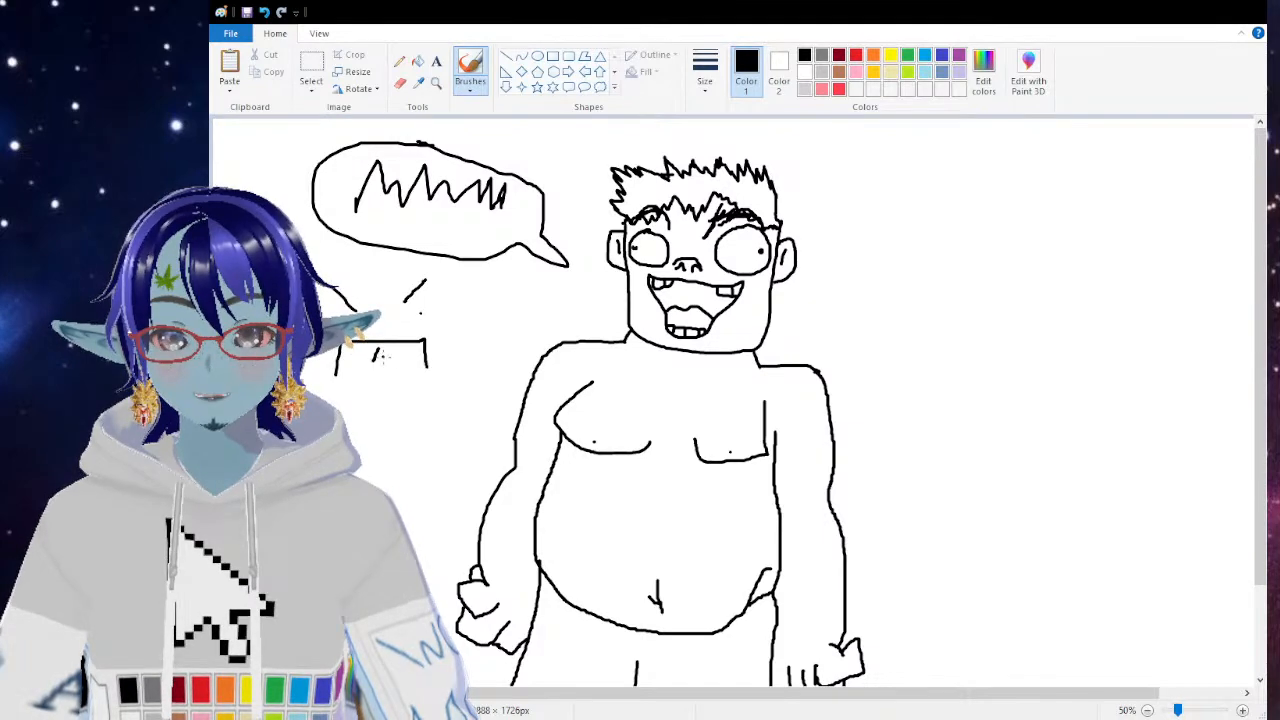
mouse_move(463, 322)
left_mouse_down()
mouse_move(499, 286)
mouse_move(522, 296)
mouse_move(481, 345)
left_mouse_up()
mouse_move(541, 291)
left_mouse_down()
mouse_move(554, 286)
mouse_move(577, 328)
left_mouse_up()
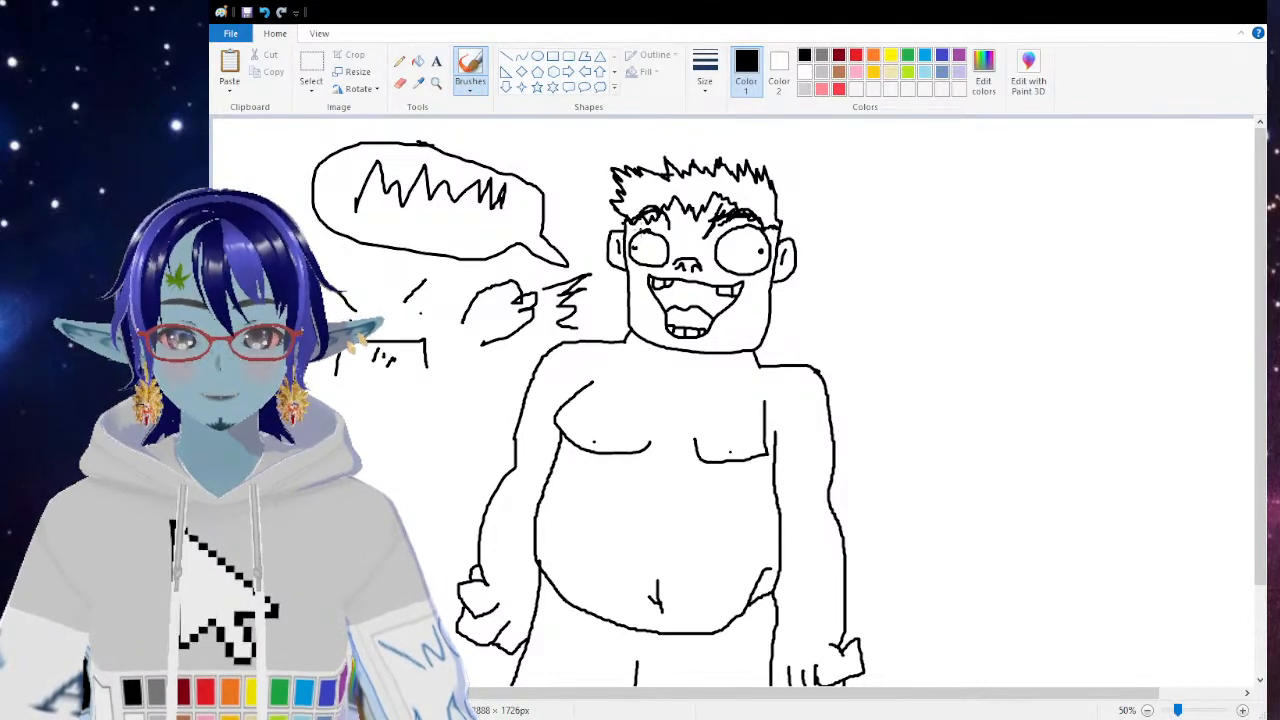
mouse_move(628, 264)
left_mouse_down()
mouse_move(631, 294)
mouse_move(641, 264)
left_mouse_up()
mouse_move(750, 273)
left_mouse_down()
mouse_move(766, 322)
mouse_move(764, 274)
mouse_move(726, 270)
left_mouse_up()
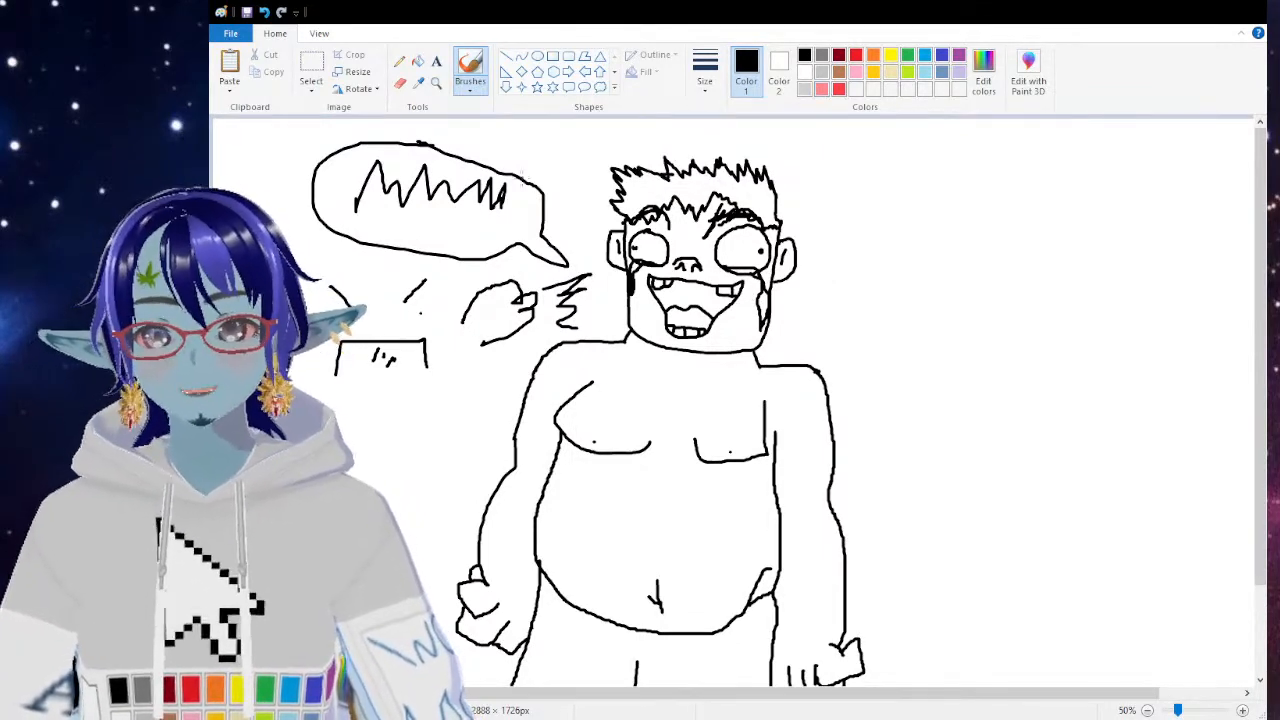
Step: Draw a camera beside the man's head, with a round lens, jagged flash marks around it, a shutter button and a small viewfinder
mouse_move(894, 199)
left_mouse_down()
mouse_move(885, 237)
mouse_move(904, 200)
mouse_move(865, 194)
mouse_move(855, 247)
mouse_move(917, 240)
mouse_move(915, 212)
mouse_move(872, 188)
mouse_move(897, 182)
mouse_move(915, 200)
mouse_move(929, 184)
mouse_move(925, 207)
mouse_move(912, 154)
mouse_move(995, 137)
mouse_move(1016, 217)
mouse_move(952, 225)
mouse_move(920, 214)
left_mouse_up()
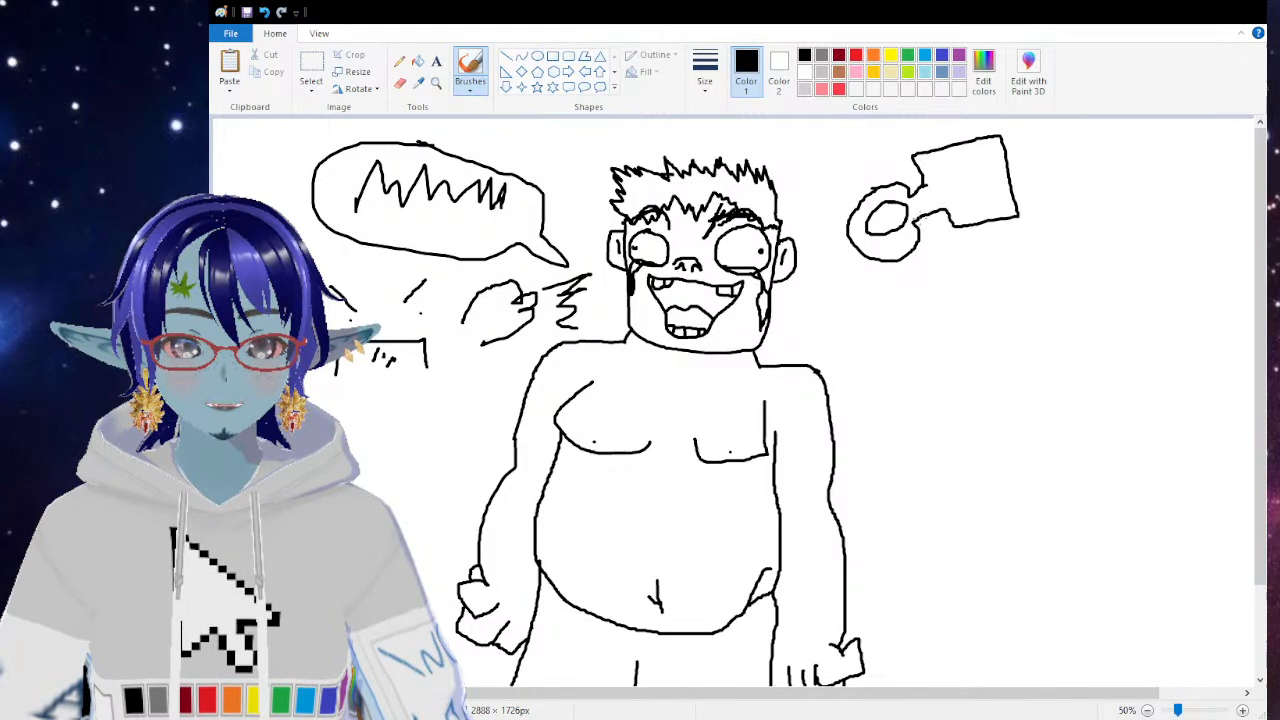
mouse_move(845, 190)
left_mouse_down()
mouse_move(822, 230)
mouse_move(830, 274)
mouse_move(888, 284)
left_mouse_up()
mouse_move(974, 160)
left_mouse_down()
mouse_move(976, 180)
mouse_move(932, 132)
mouse_move(944, 148)
left_mouse_up()
Step: Draw a computer monitor with a stand below the camera, and two arrows pointing at the man's neck and shoulder
mouse_move(1005, 220)
left_mouse_down()
mouse_move(1006, 250)
mouse_move(1111, 250)
mouse_move(1099, 348)
mouse_move(945, 338)
mouse_move(930, 293)
mouse_move(946, 265)
mouse_move(941, 290)
mouse_move(1072, 338)
mouse_move(1085, 260)
mouse_move(942, 280)
left_mouse_up()
mouse_move(978, 345)
left_mouse_down()
mouse_move(936, 359)
mouse_move(1028, 386)
mouse_move(996, 352)
left_mouse_up()
mouse_move(858, 304)
left_mouse_down()
mouse_move(784, 330)
mouse_move(822, 342)
mouse_move(828, 368)
left_mouse_up()
mouse_move(828, 368)
left_mouse_down()
mouse_move(844, 334)
mouse_move(866, 374)
left_mouse_up()
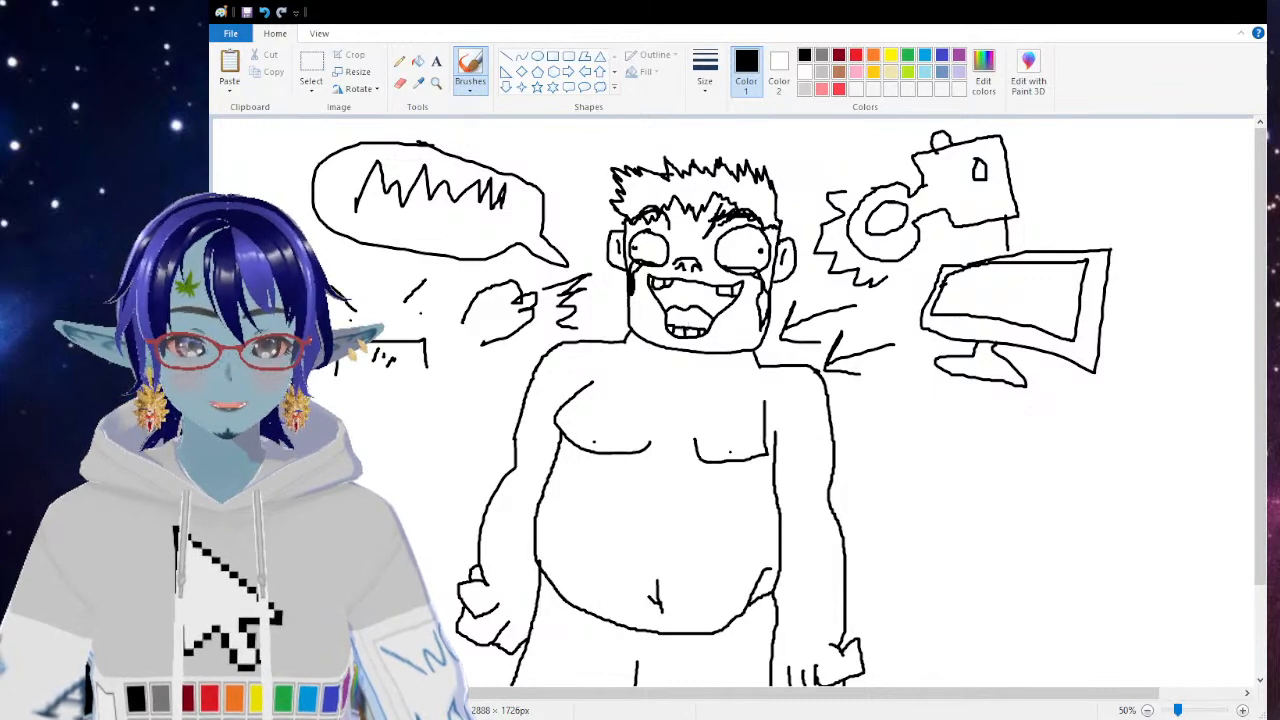
Step: Sketch a small round open-mouthed face below the monitor, with short limbs and a long ground line running beneath it
mouse_move(880, 455)
left_mouse_down()
mouse_move(916, 450)
mouse_move(869, 454)
mouse_move(906, 453)
mouse_move(899, 468)
mouse_move(872, 468)
mouse_move(930, 443)
mouse_move(915, 447)
mouse_move(914, 470)
mouse_move(932, 474)
mouse_move(915, 477)
mouse_move(953, 480)
left_mouse_up()
mouse_move(926, 428)
left_mouse_down()
mouse_move(917, 458)
mouse_move(953, 463)
mouse_move(970, 425)
mouse_move(931, 421)
mouse_move(964, 452)
left_mouse_up()
mouse_move(857, 434)
left_mouse_down()
mouse_move(932, 472)
mouse_move(1070, 497)
mouse_move(1178, 497)
left_mouse_up()
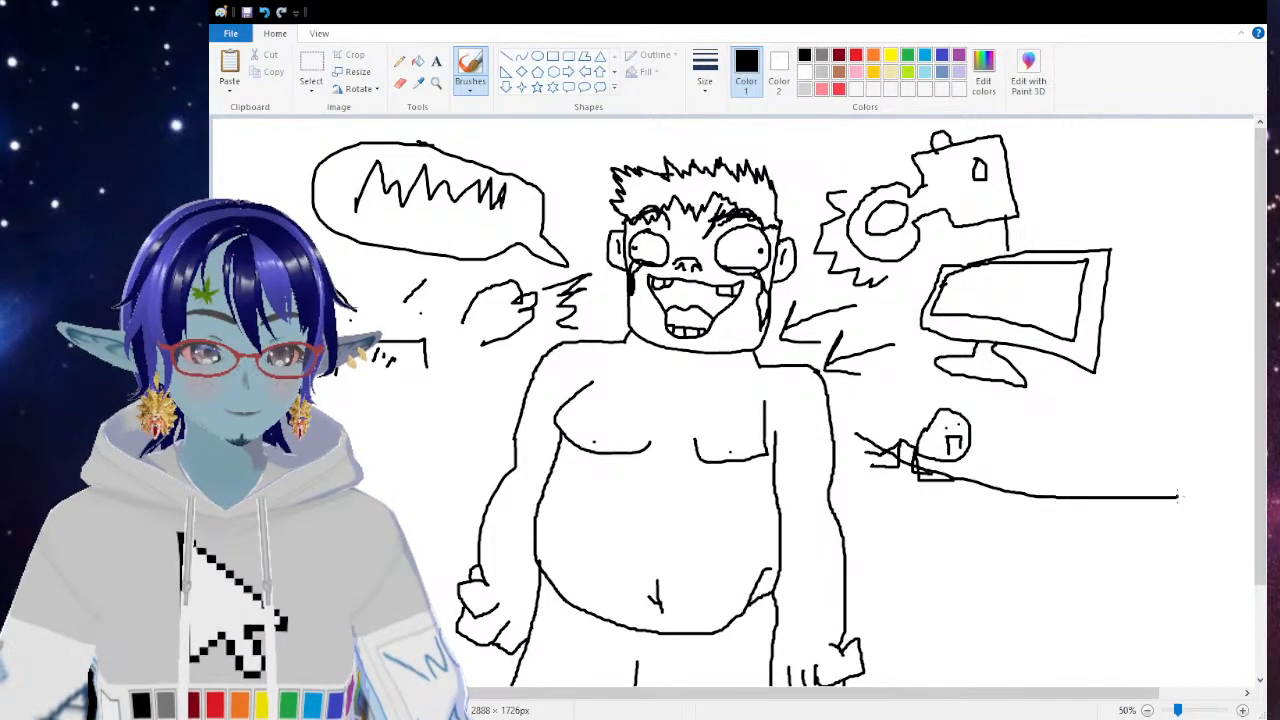
mouse_move(886, 450)
left_mouse_down()
mouse_move(900, 410)
mouse_move(865, 374)
mouse_move(863, 438)
mouse_move(871, 398)
mouse_move(888, 400)
mouse_move(887, 435)
left_mouse_up()
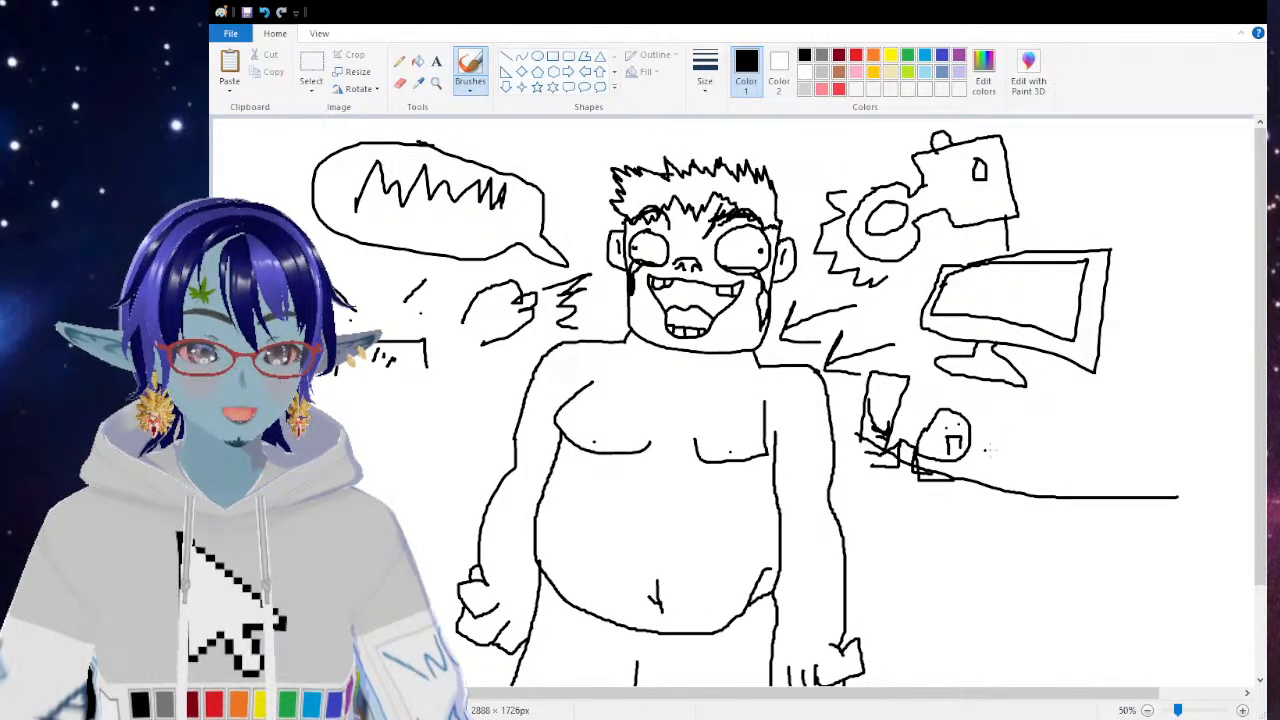
Step: Enclose the small face in a large oval and attach a small rectangle on a short stem to the oval's edge
mouse_move(1101, 398)
left_mouse_down()
mouse_move(1068, 399)
mouse_move(1064, 413)
mouse_move(1102, 397)
left_mouse_up()
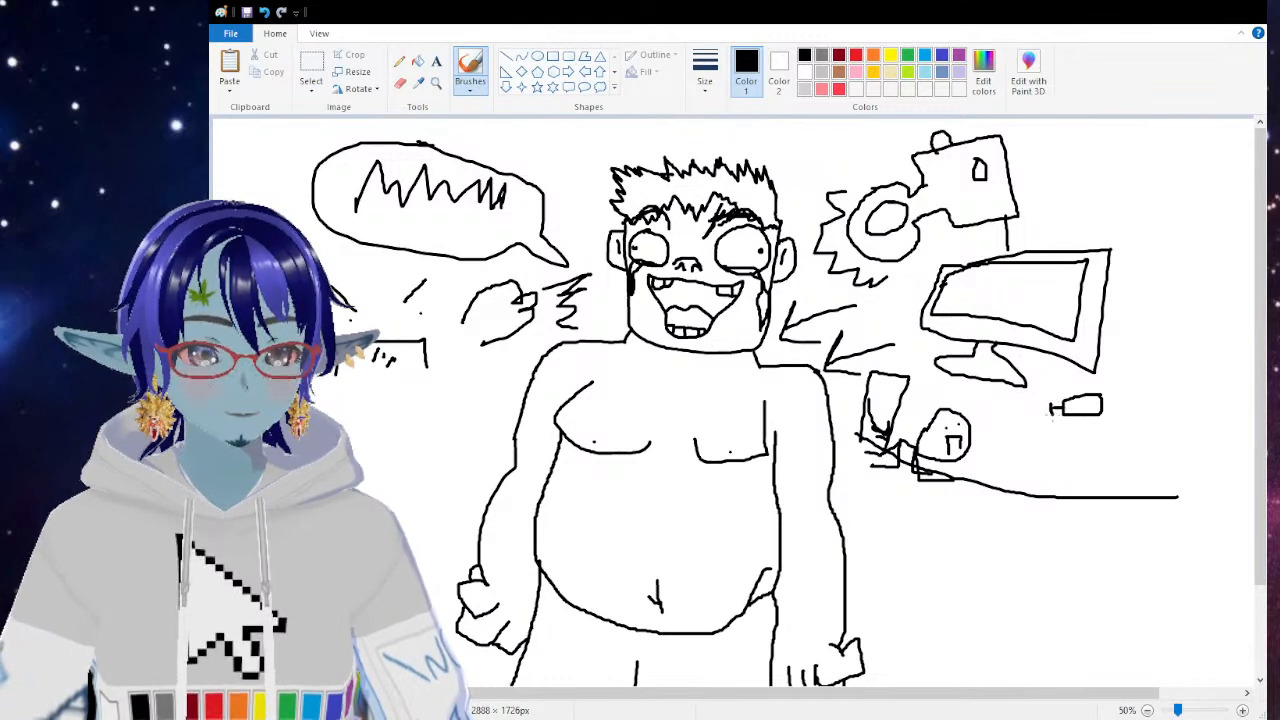
mouse_move(1028, 408)
left_mouse_down()
mouse_move(870, 374)
mouse_move(895, 392)
left_mouse_up()
mouse_move(1035, 400)
left_mouse_down()
mouse_move(1044, 451)
mouse_move(999, 503)
mouse_move(909, 514)
mouse_move(852, 449)
mouse_move(871, 379)
mouse_move(994, 388)
mouse_move(1040, 408)
left_mouse_up()
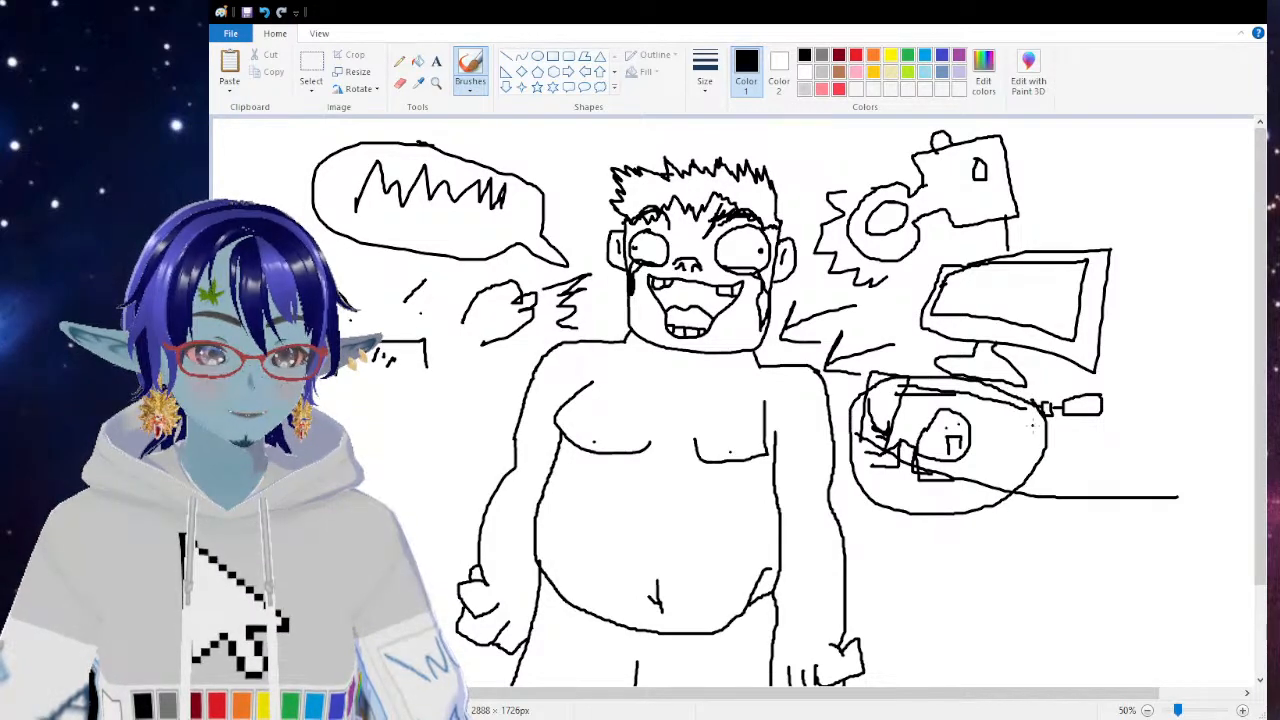
Step: Extend the oval figure with long leg lines, two small boxes at their far end and a tiny head at the opposite end
mouse_move(984, 456)
left_mouse_down()
mouse_move(1070, 468)
mouse_move(1046, 481)
left_mouse_up()
mouse_move(1127, 451)
left_mouse_down()
mouse_move(1176, 428)
mouse_move(1128, 451)
mouse_move(1183, 463)
mouse_move(1178, 494)
mouse_move(1118, 490)
mouse_move(1116, 461)
mouse_move(1162, 486)
left_mouse_up()
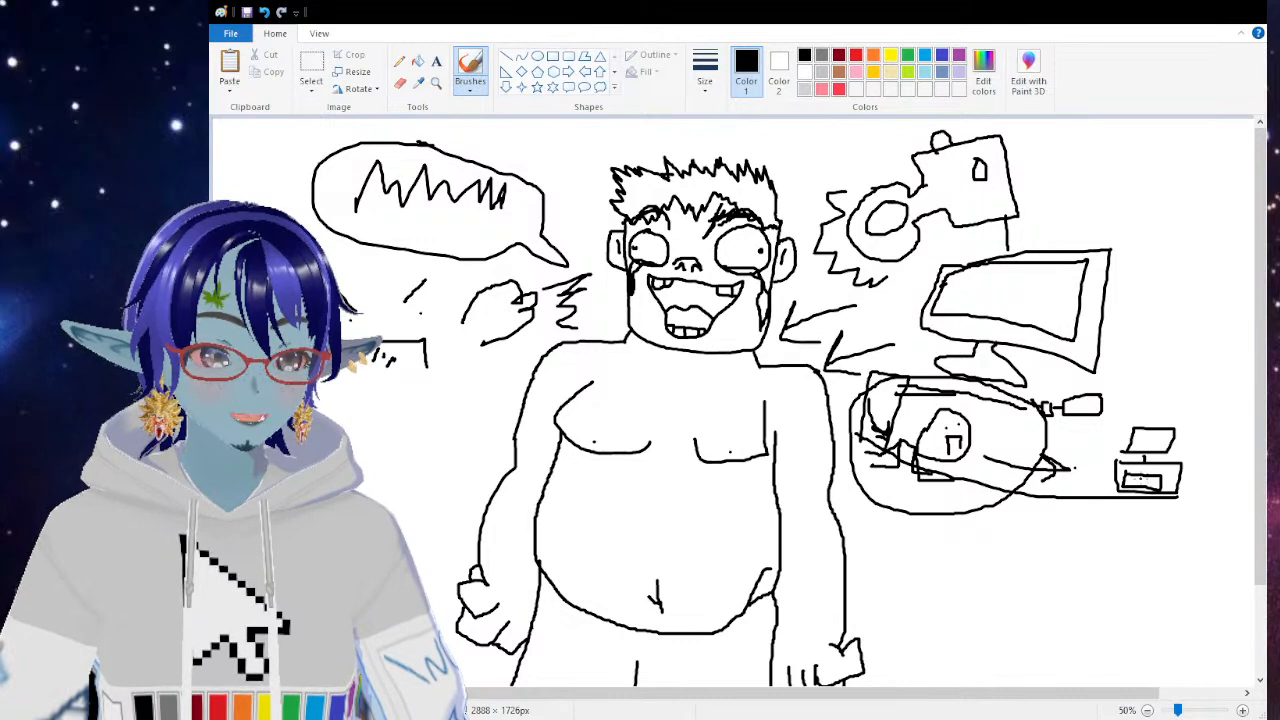
mouse_move(1138, 432)
left_mouse_down()
mouse_move(1136, 448)
mouse_move(1162, 430)
mouse_move(1136, 432)
left_mouse_up()
mouse_move(1022, 440)
left_mouse_down()
mouse_move(1100, 456)
mouse_move(1118, 490)
mouse_move(1126, 464)
left_mouse_up()
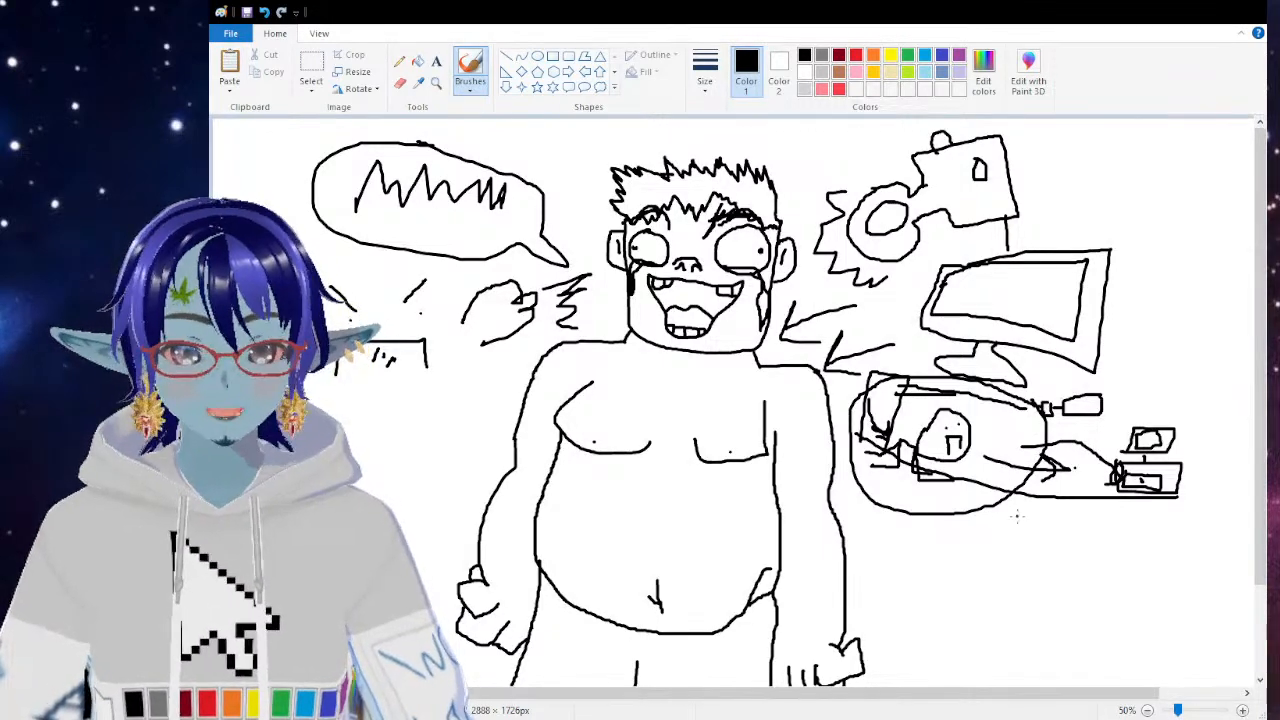
mouse_move(1112, 470)
left_mouse_down()
mouse_move(972, 430)
mouse_move(900, 388)
mouse_move(924, 391)
left_mouse_up()
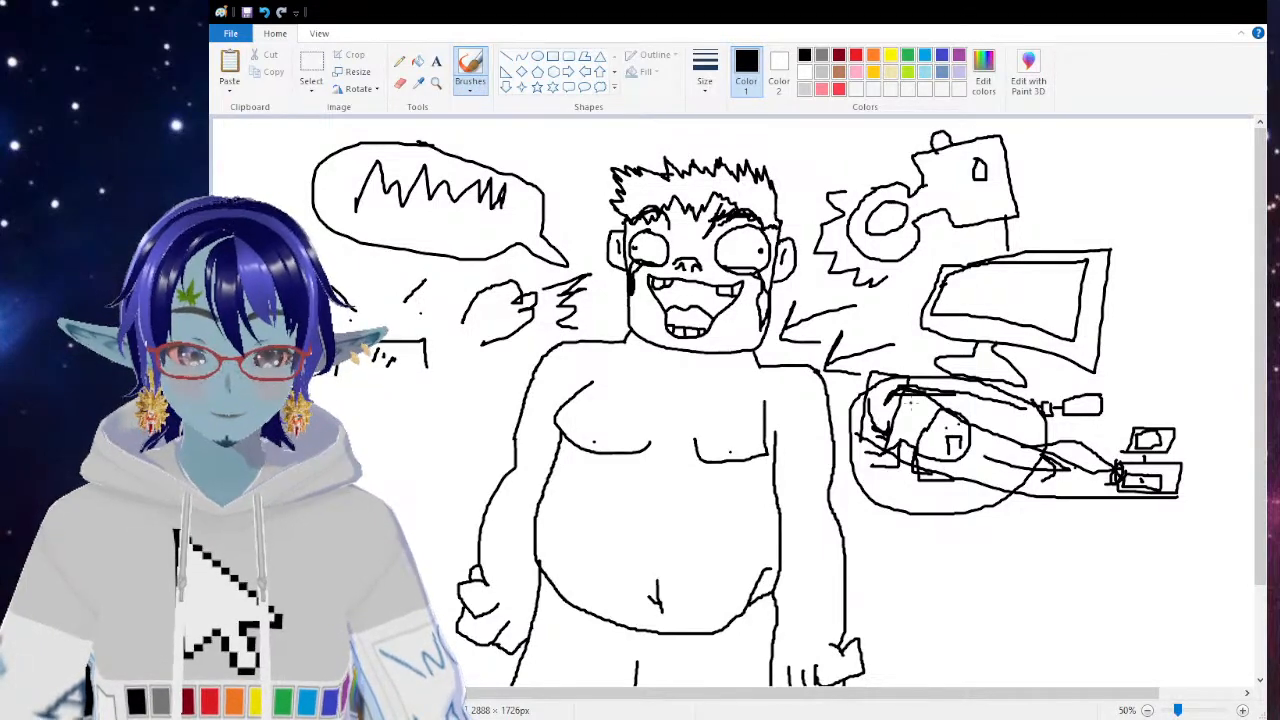
mouse_move(884, 388)
left_mouse_down()
mouse_move(865, 386)
mouse_move(879, 394)
left_mouse_up()
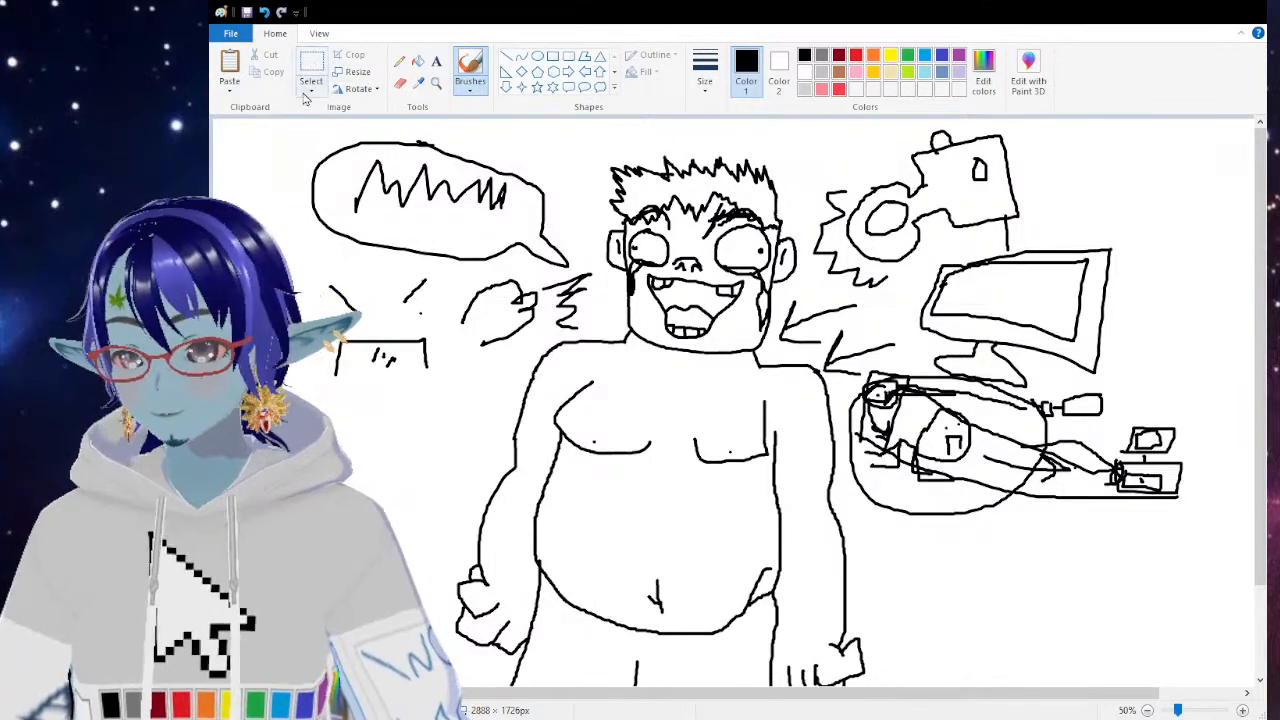
Step: Delete all the doodles on both sides of the man, including the speech bubble, using free-form selections
left_click(311, 62)
mouse_move(828, 152)
left_mouse_down()
mouse_move(777, 345)
mouse_move(818, 368)
mouse_move(852, 476)
mouse_move(955, 552)
mouse_move(1205, 463)
mouse_move(1042, 120)
mouse_move(837, 129)
mouse_move(833, 140)
left_mouse_up()
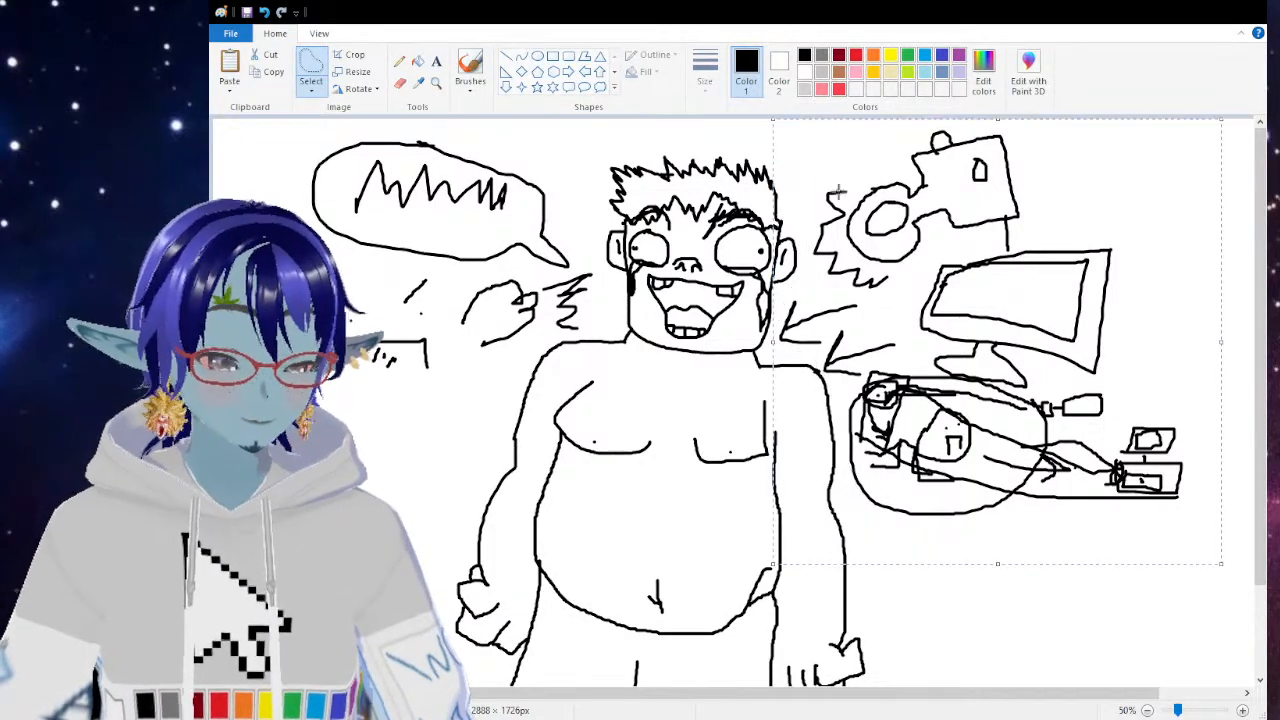
key("Delete")
mouse_move(561, 170)
left_mouse_down()
mouse_move(602, 312)
mouse_move(575, 338)
mouse_move(338, 424)
left_mouse_up()
left_click_drag(428, 122, 520, 170)
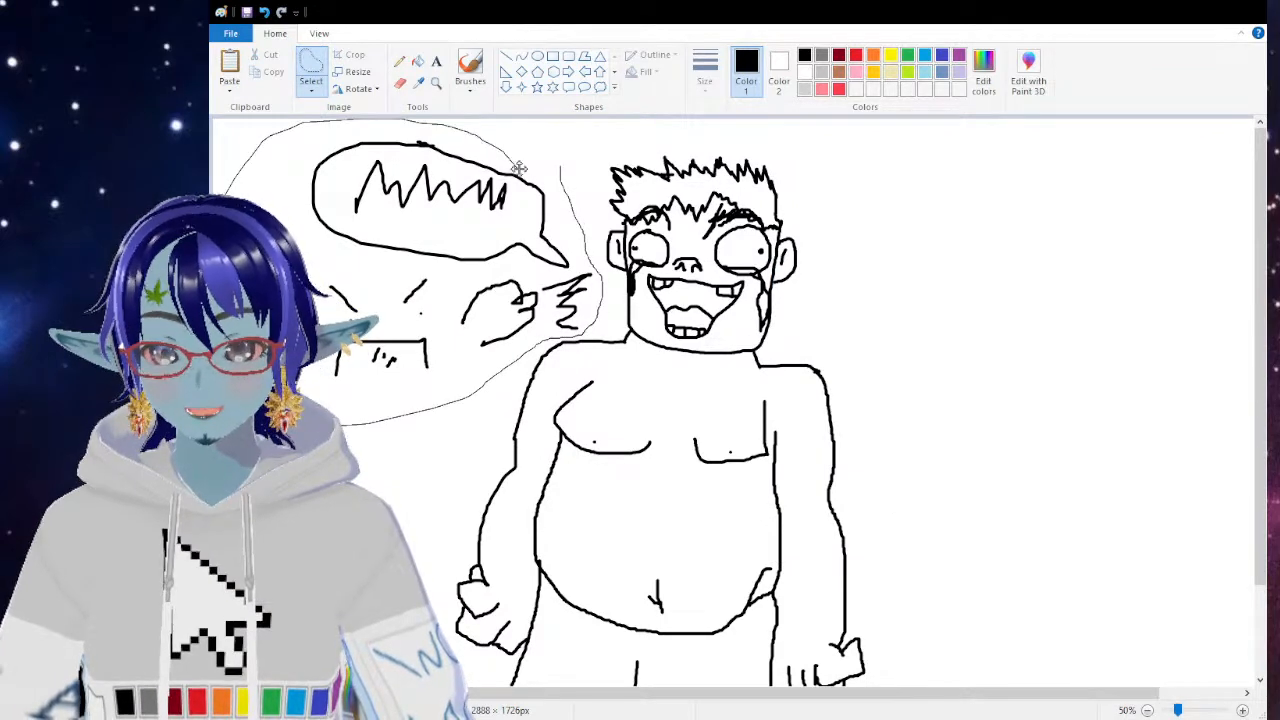
key("Delete")
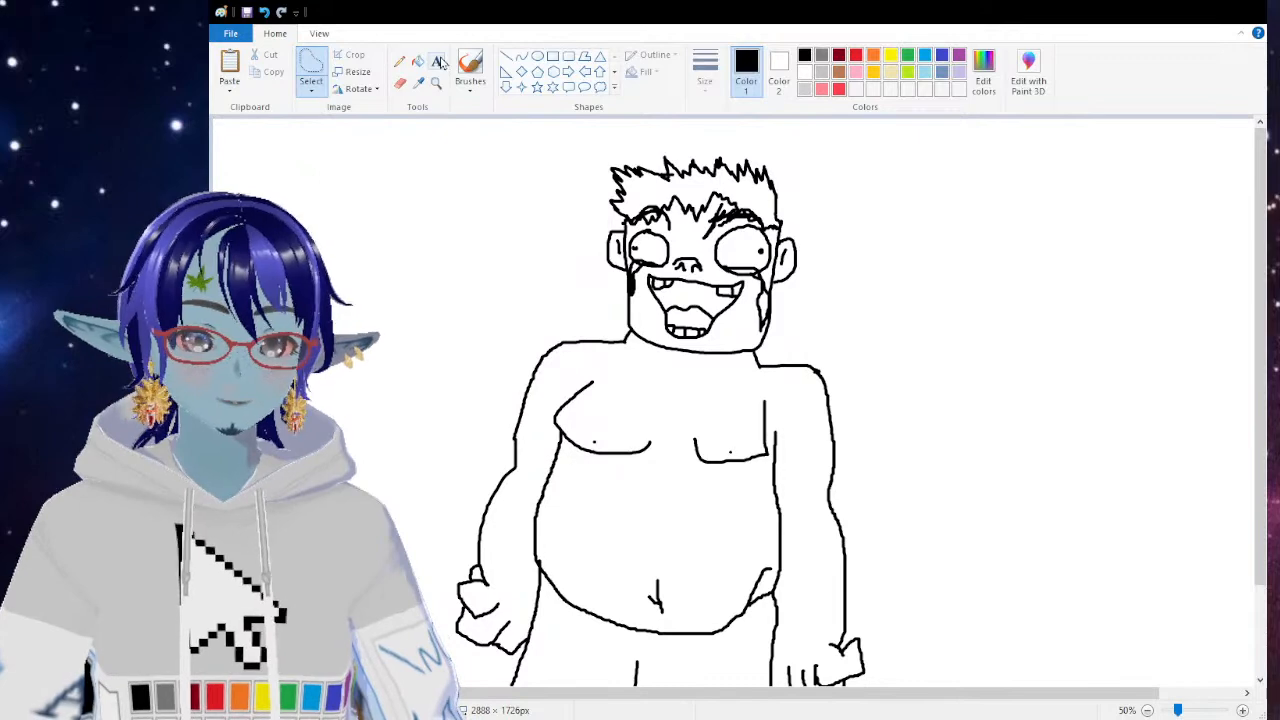
Step: Draw a round scowling face with slanted brows and a downturned mouth in the empty area beside the man's head
left_click(470, 66)
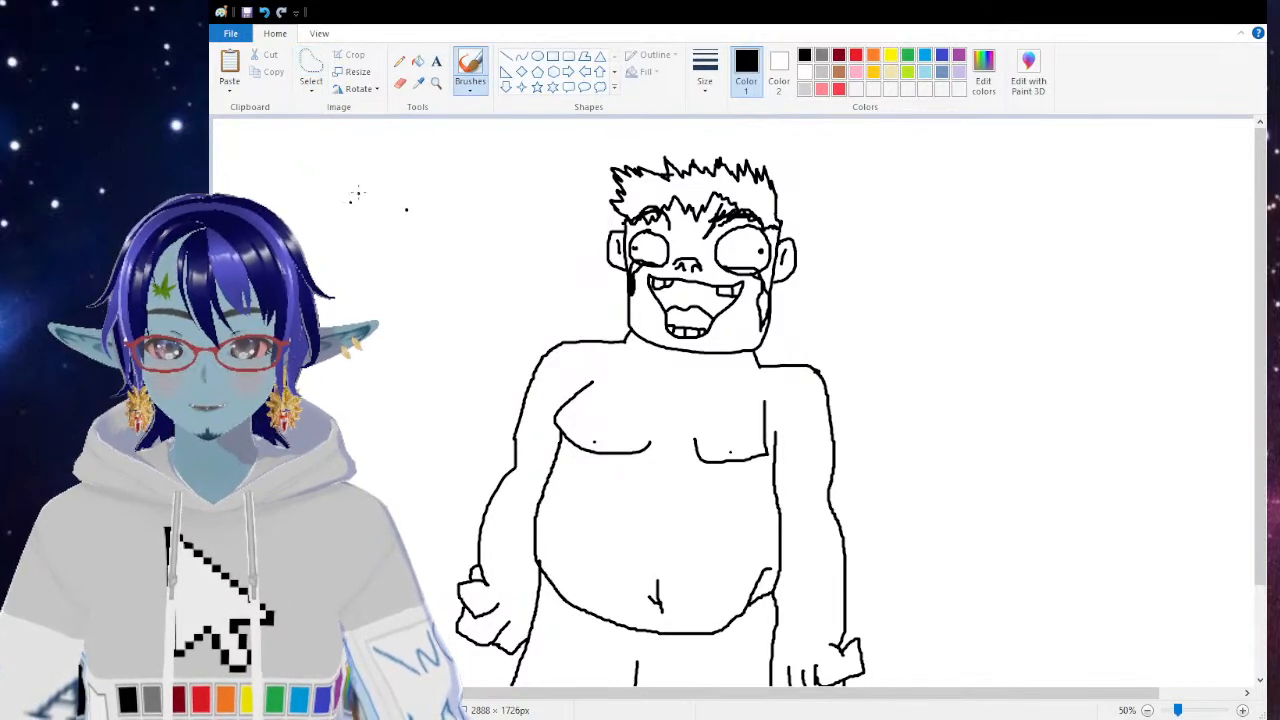
mouse_move(332, 186)
left_mouse_down()
mouse_move(358, 204)
mouse_move(421, 194)
left_mouse_up()
mouse_move(337, 230)
left_mouse_down()
mouse_move(370, 217)
mouse_move(392, 246)
left_mouse_up()
mouse_move(362, 163)
left_mouse_down()
mouse_move(313, 183)
mouse_move(397, 289)
mouse_move(432, 181)
mouse_move(338, 165)
left_mouse_up()
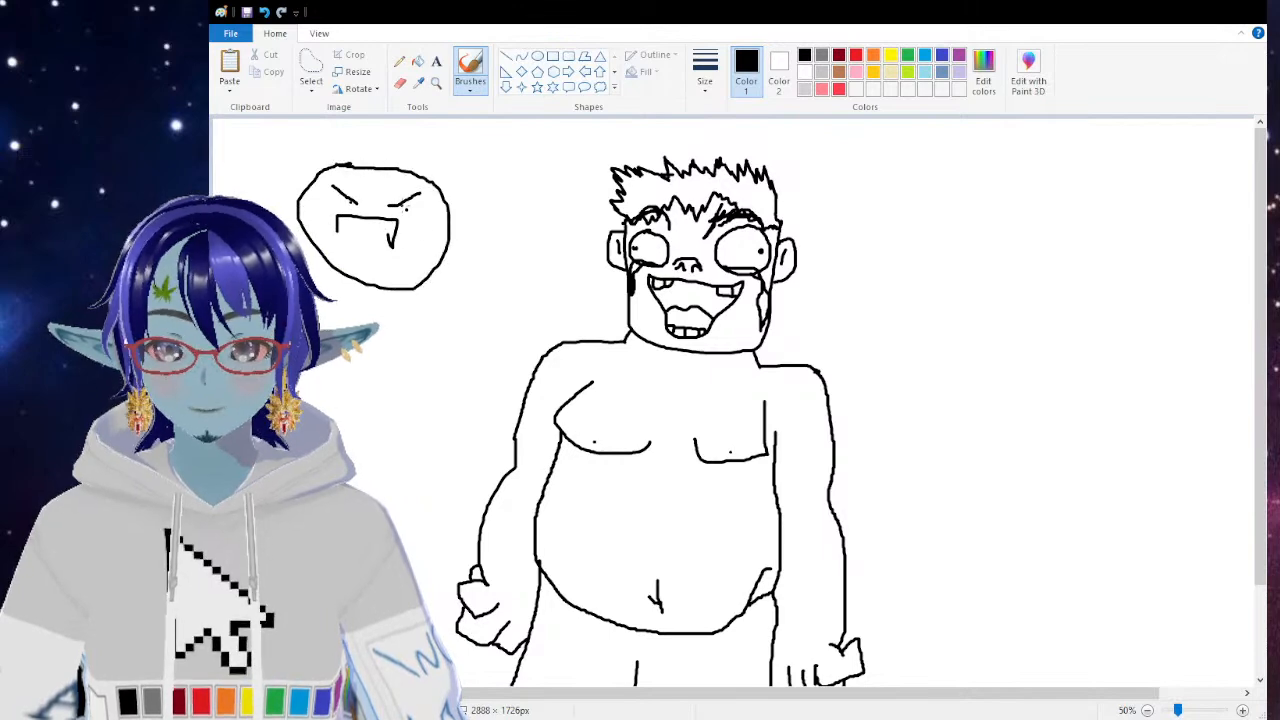
Step: Write two letters and an exclamation mark inside a speech bubble by the man's head, and add body lines below the scowling face
mouse_move(530, 174)
left_mouse_down()
mouse_move(515, 207)
mouse_move(529, 207)
left_mouse_up()
mouse_move(549, 153)
left_mouse_down()
mouse_move(535, 199)
mouse_move(545, 179)
mouse_move(583, 180)
left_mouse_up()
left_click(589, 194)
mouse_move(549, 136)
left_mouse_down()
mouse_move(483, 183)
mouse_move(565, 238)
mouse_move(593, 200)
mouse_move(523, 143)
left_mouse_up()
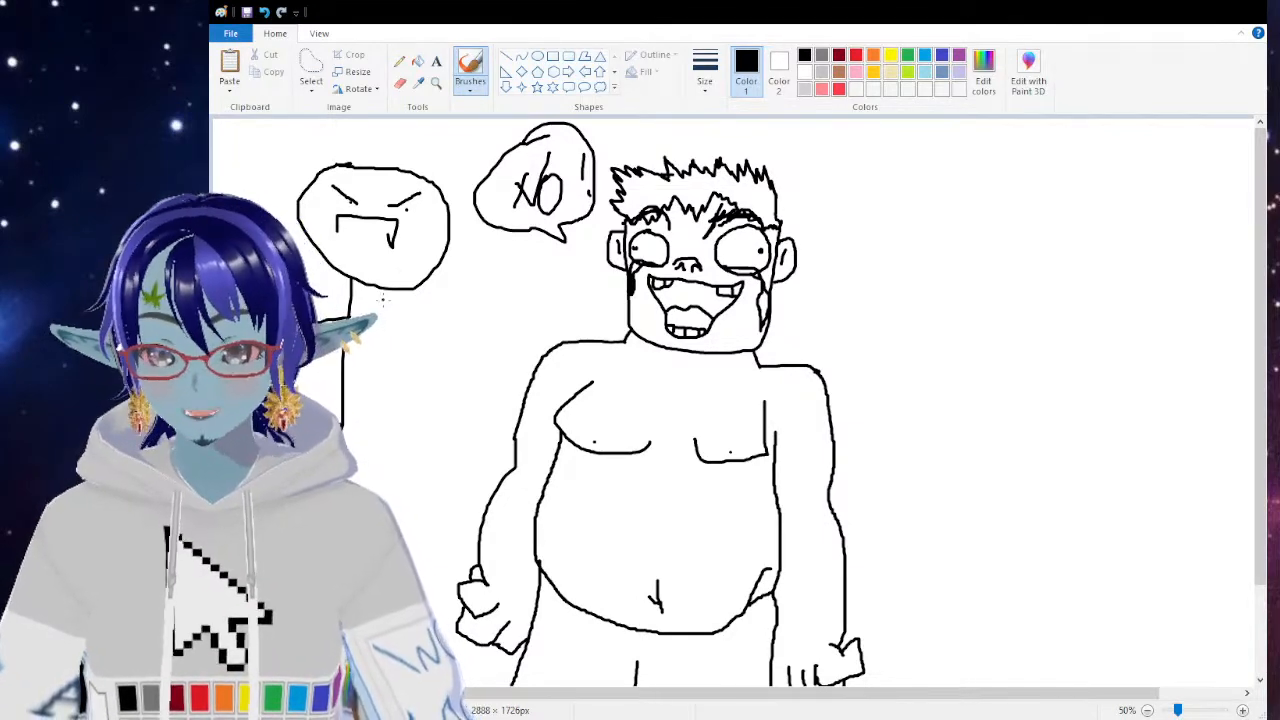
Step: Delete the scowling figure and the small speech bubble with a free-form selection
left_click(310, 68)
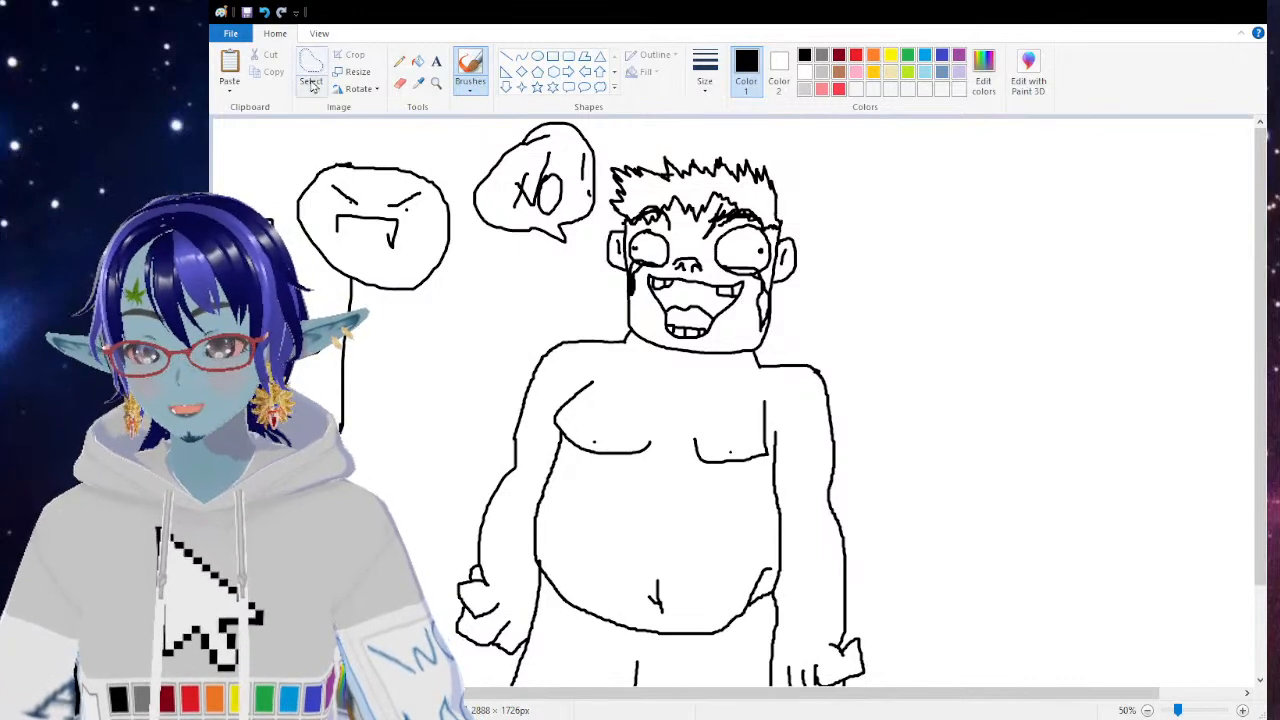
mouse_move(423, 531)
left_mouse_down()
mouse_move(514, 294)
mouse_move(590, 245)
mouse_move(604, 192)
mouse_move(480, 92)
mouse_move(252, 128)
mouse_move(226, 152)
mouse_move(214, 196)
left_mouse_up()
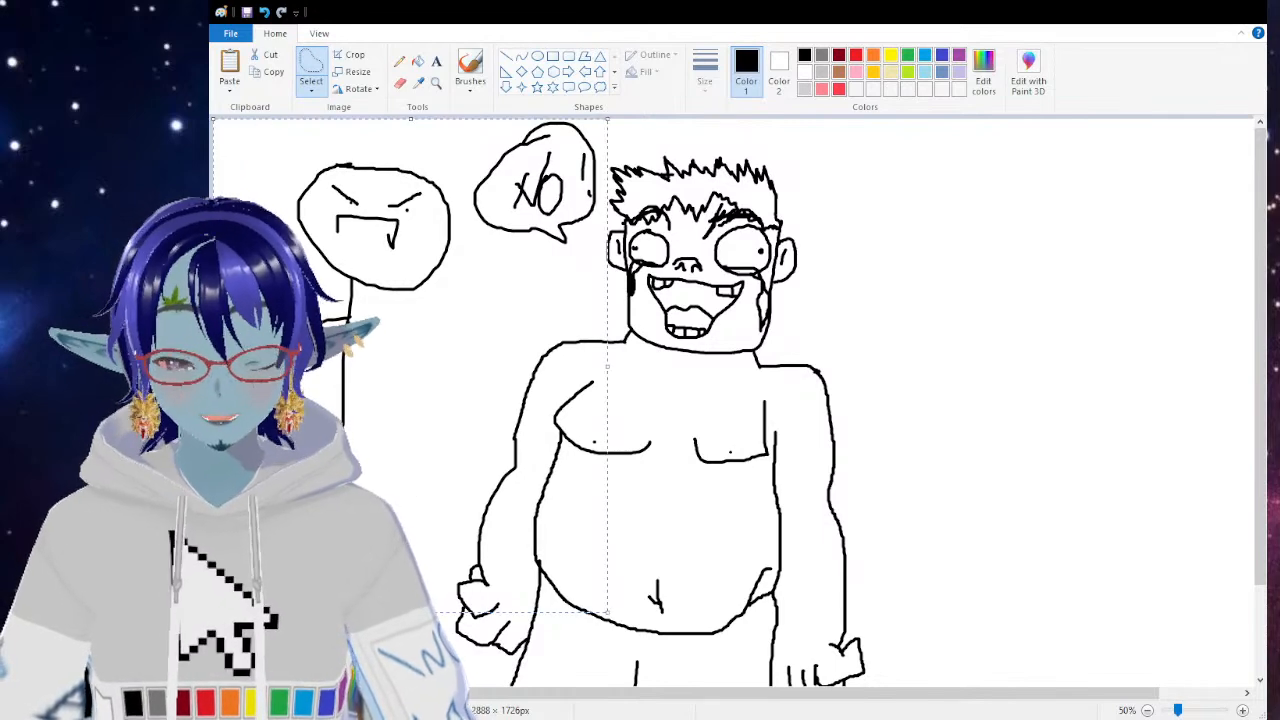
key("Delete")
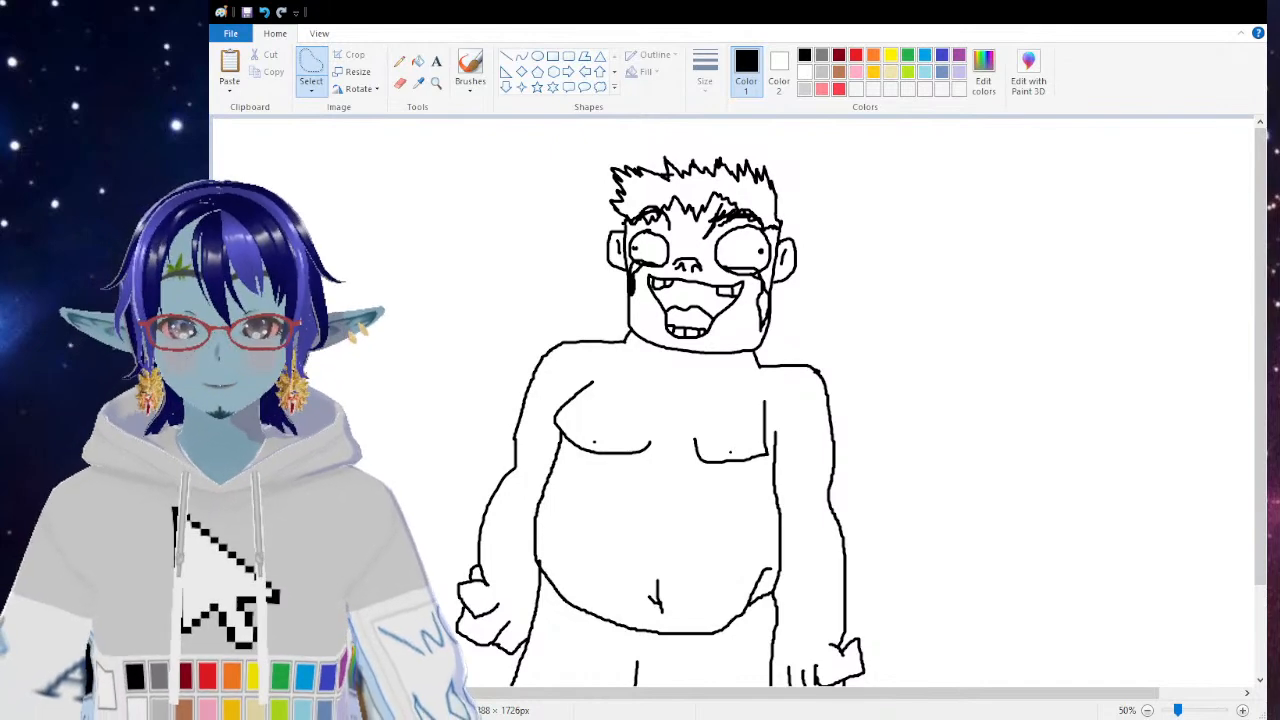
Step: Clear the canvas by selecting and deleting the man, including his lower body and legs
mouse_move(472, 338)
left_mouse_down()
mouse_move(402, 488)
mouse_move(974, 388)
mouse_move(813, 186)
mouse_move(674, 106)
mouse_move(576, 178)
mouse_move(537, 297)
left_mouse_up()
key("Delete")
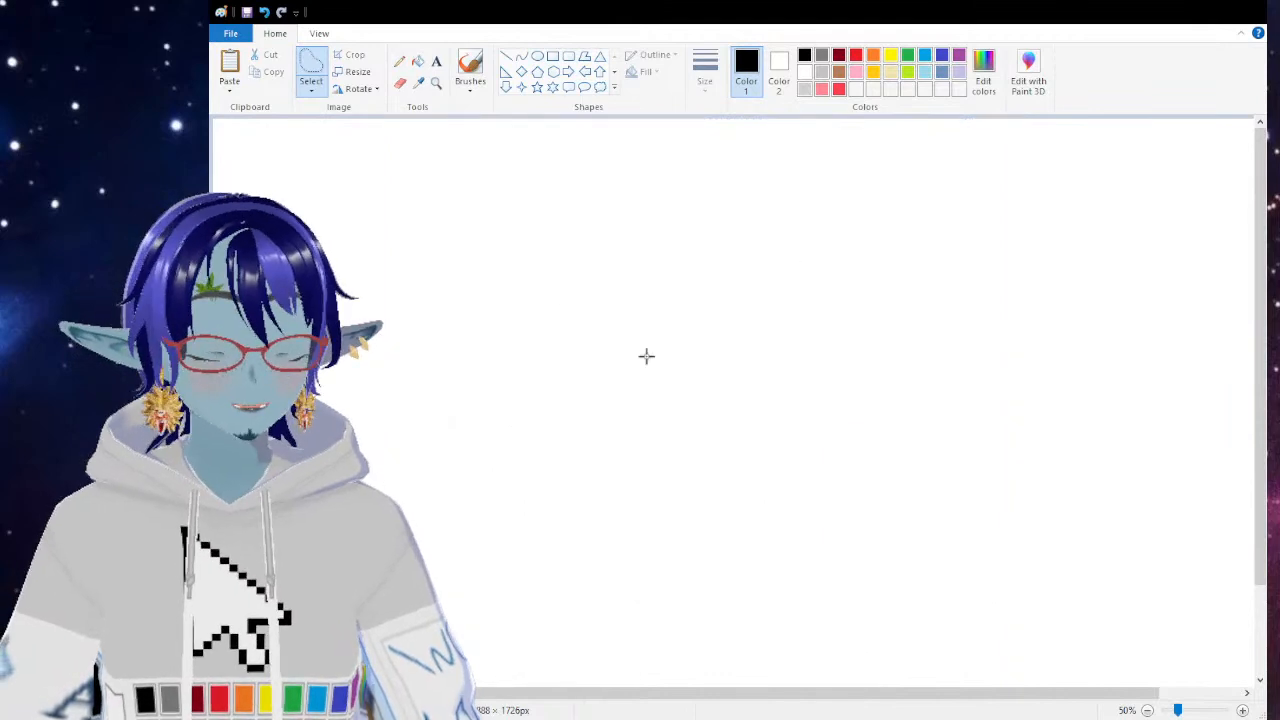
scroll(639, 352, "down", 3)
mouse_move(526, 540)
left_mouse_down()
mouse_move(471, 597)
mouse_move(660, 498)
left_mouse_up()
key("Delete")
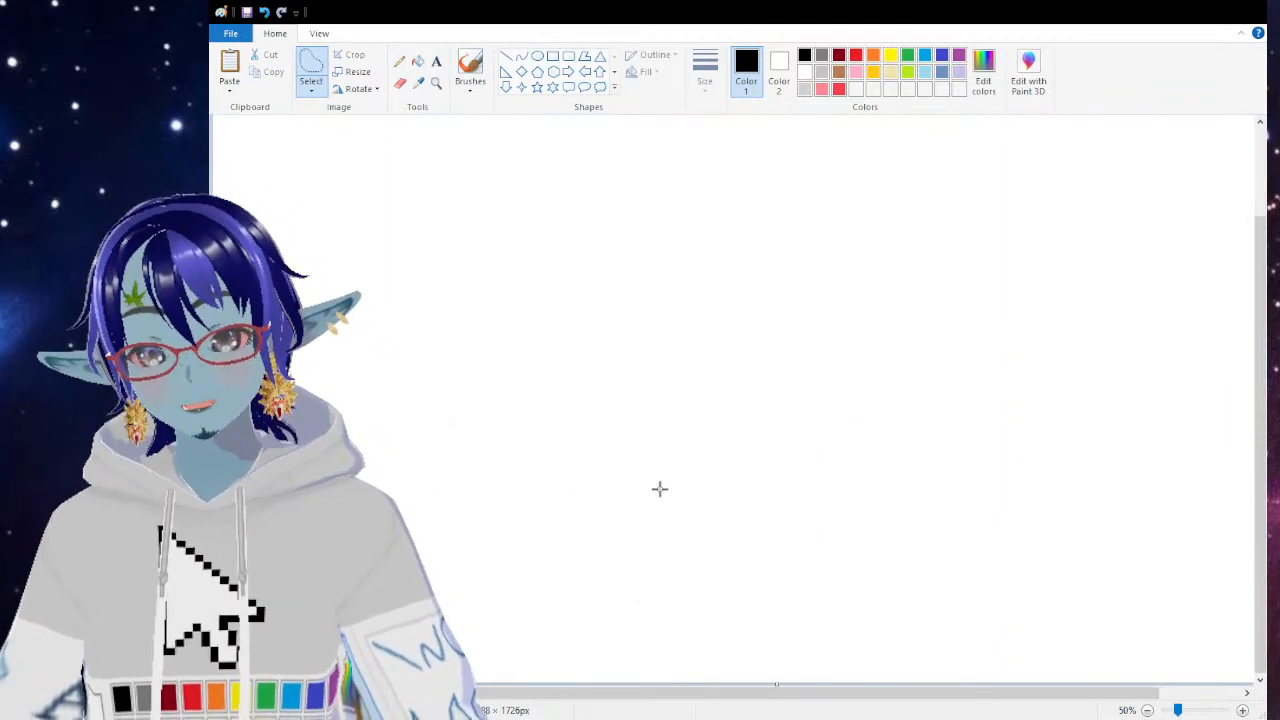
scroll(660, 488, "up", 3)
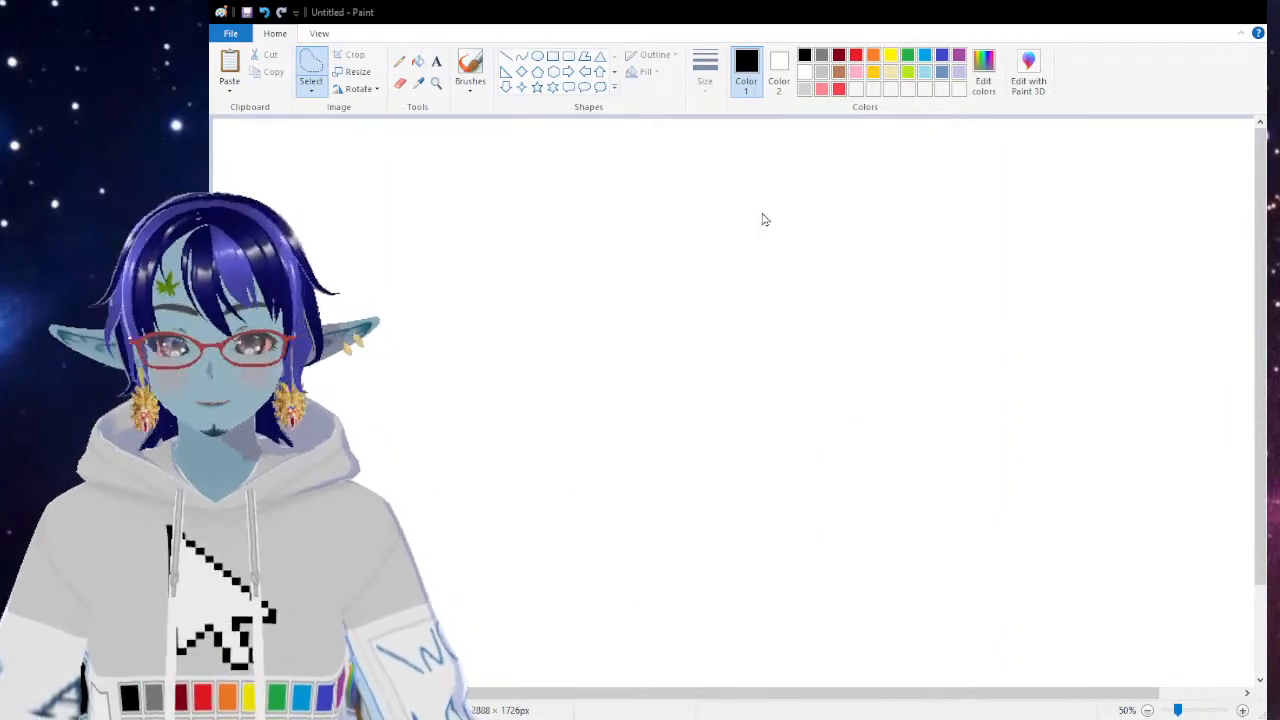